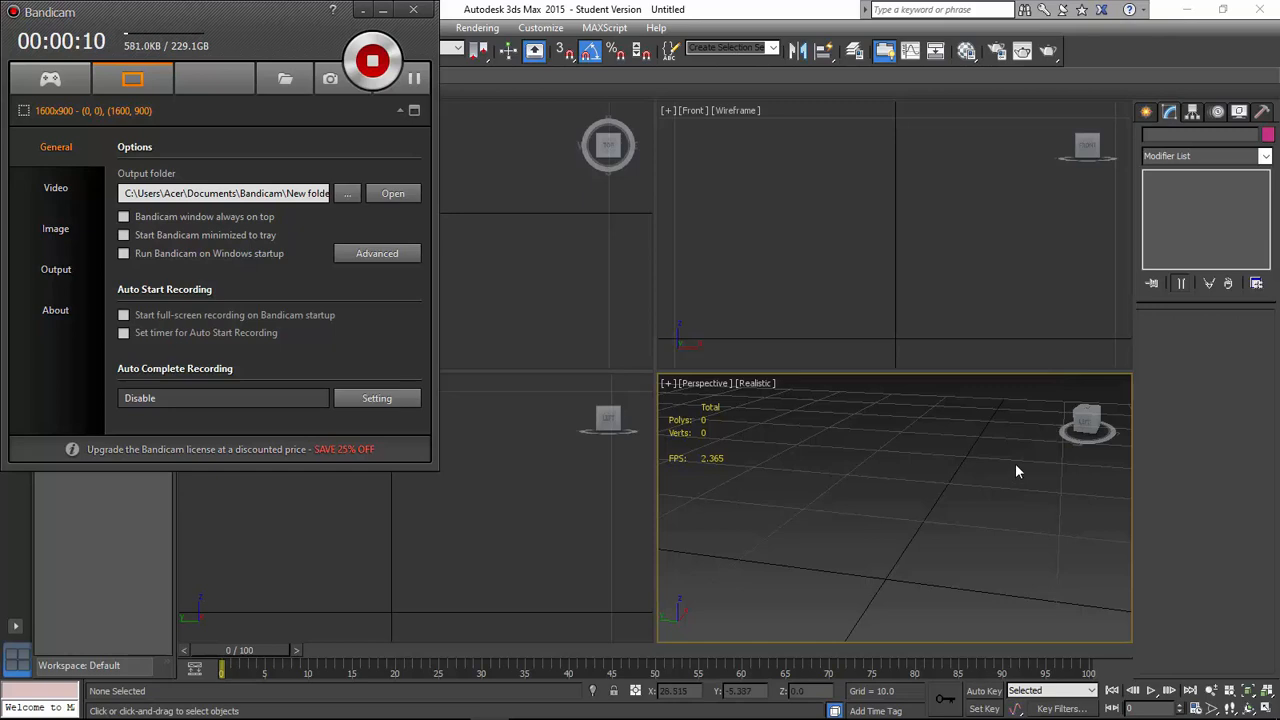
pyautogui.moveTo(1000, 439); pyautogui.dragTo(840, 479)
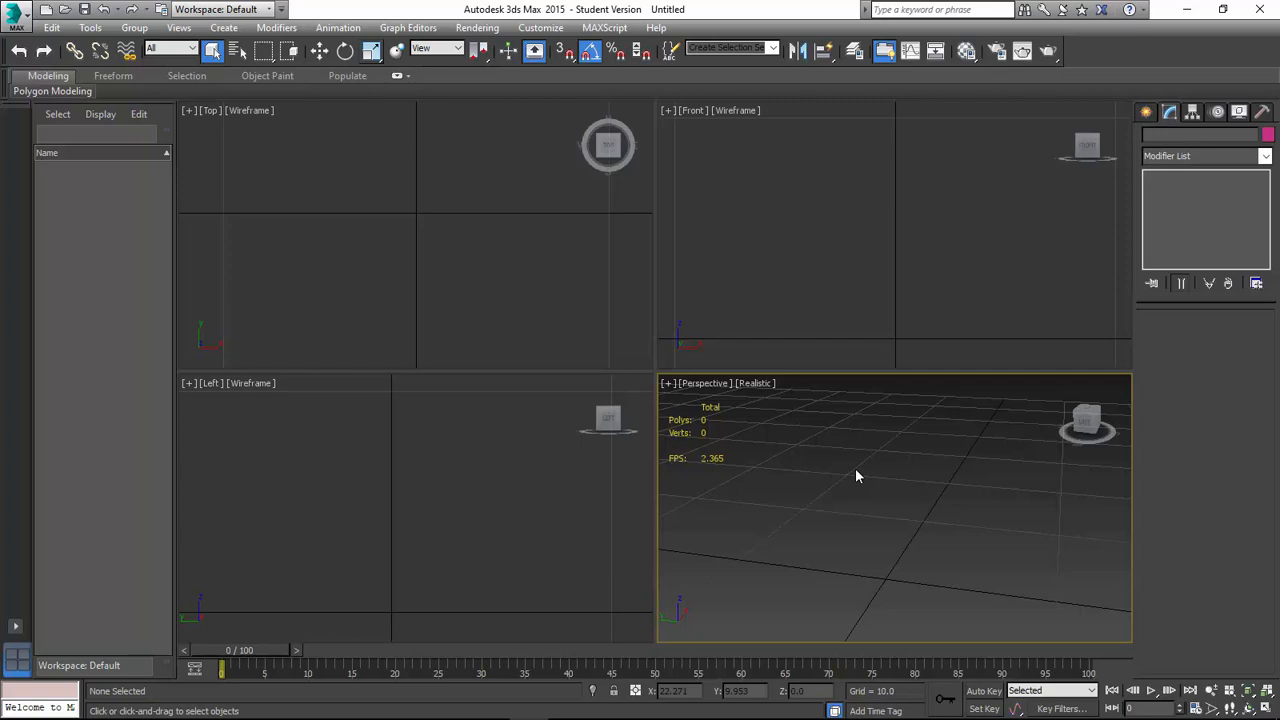
pyautogui.hotkey('alt', 'Tab')
pyautogui.hotkey('alt', 'Tab')
pyautogui.hotkey('alt', 'Tab')
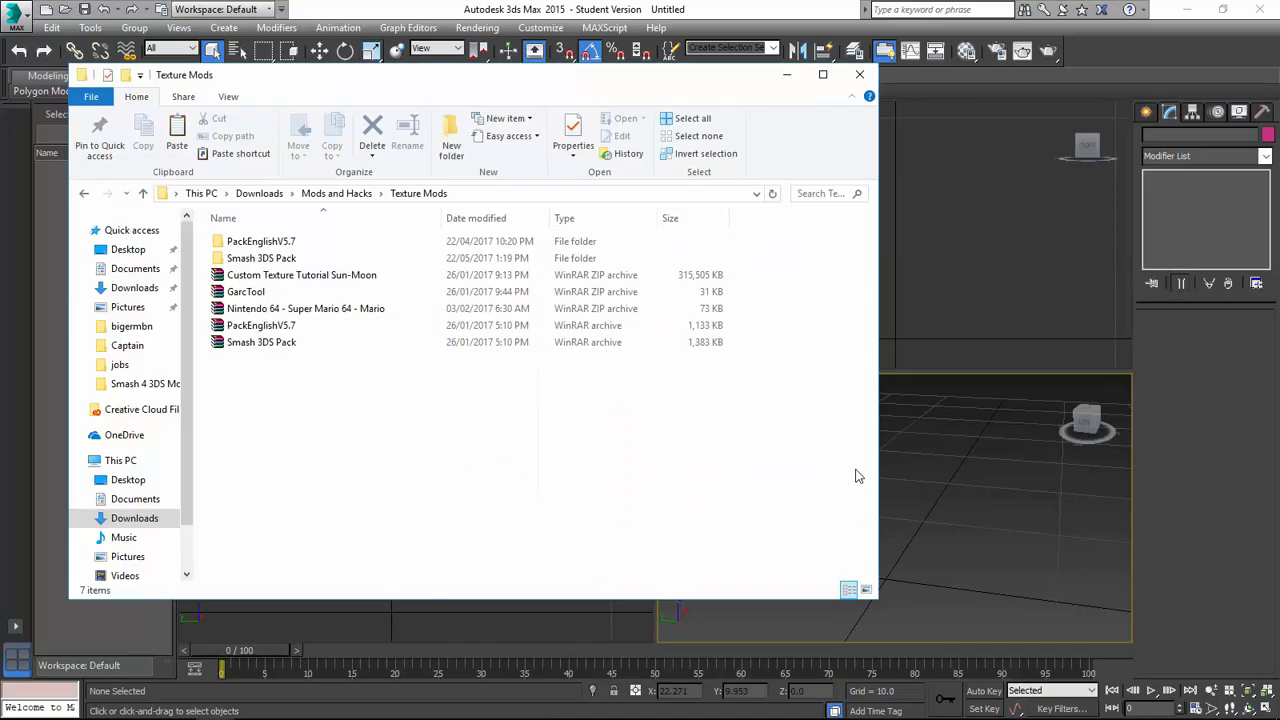
pyautogui.hotkey('alt', 'Tab')
pyautogui.hotkey('alt', 'Tab')
pyautogui.hotkey('alt', 'Tab')
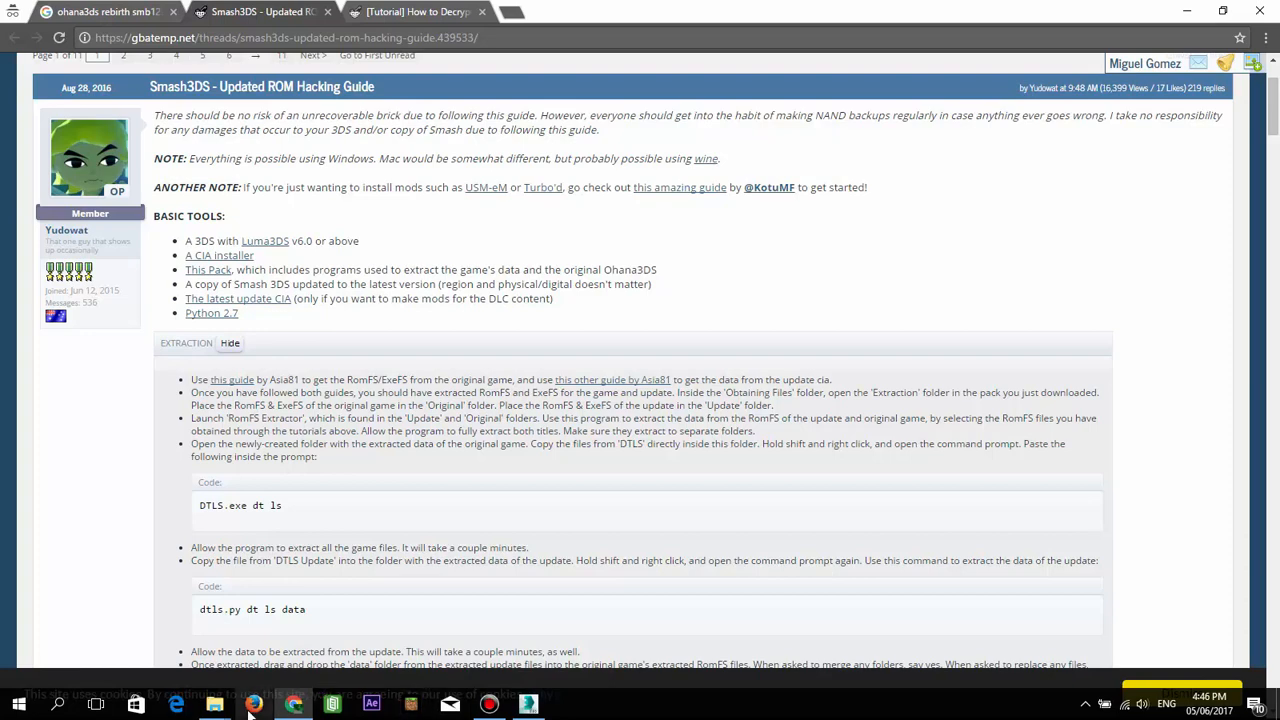
# Switch to File Explorer and open the PackHack folder inside PackEnglishV5.7.
pyautogui.moveTo(216, 706)
pyautogui.click(158, 650)
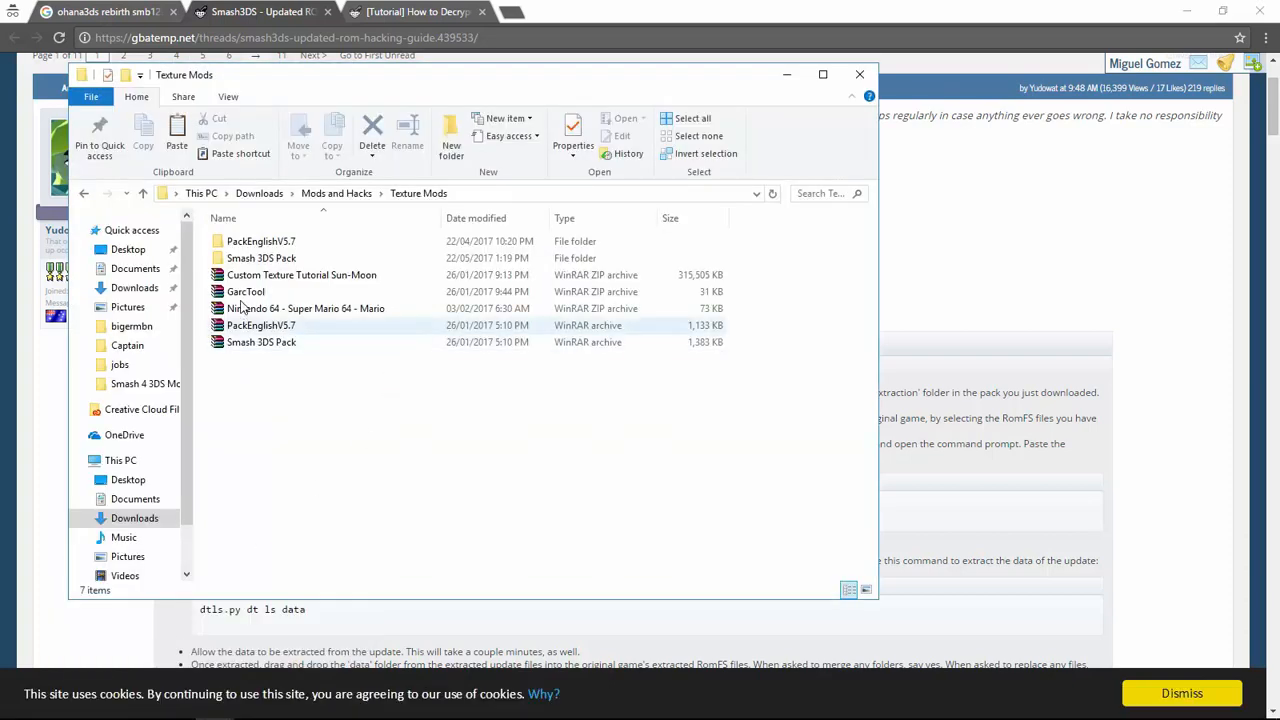
pyautogui.doubleClick(284, 249)
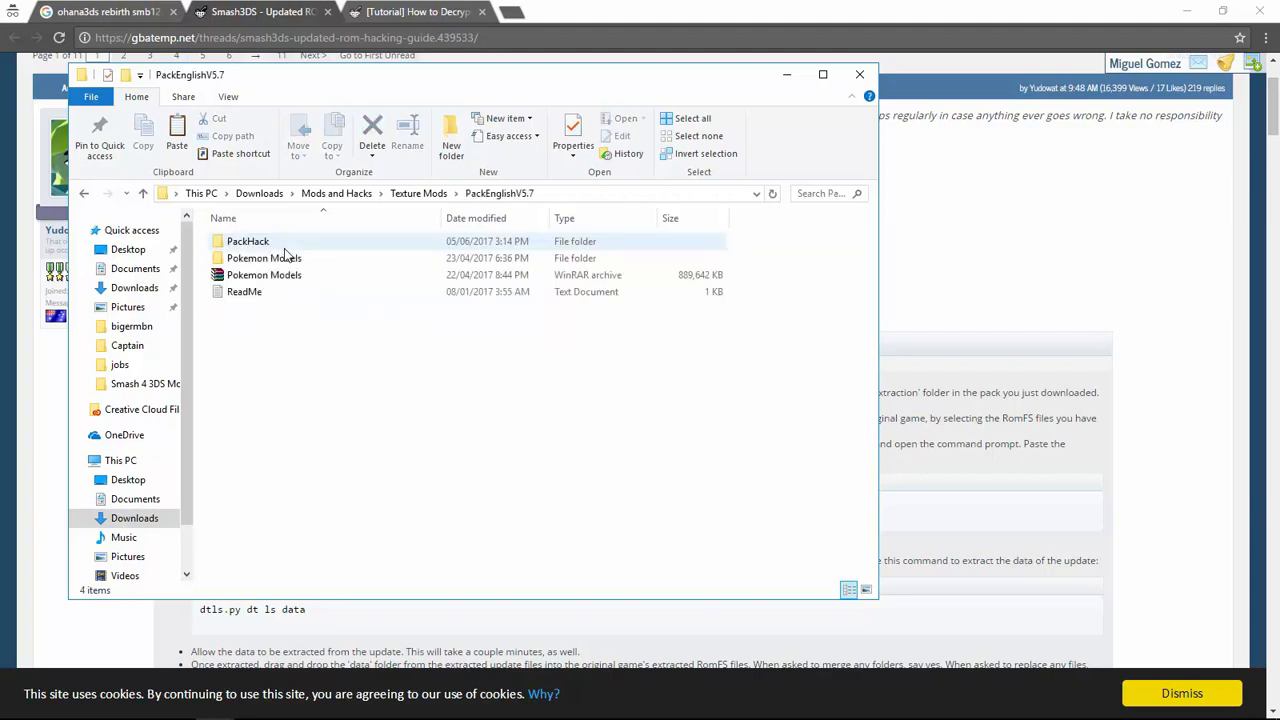
pyautogui.doubleClick(283, 249)
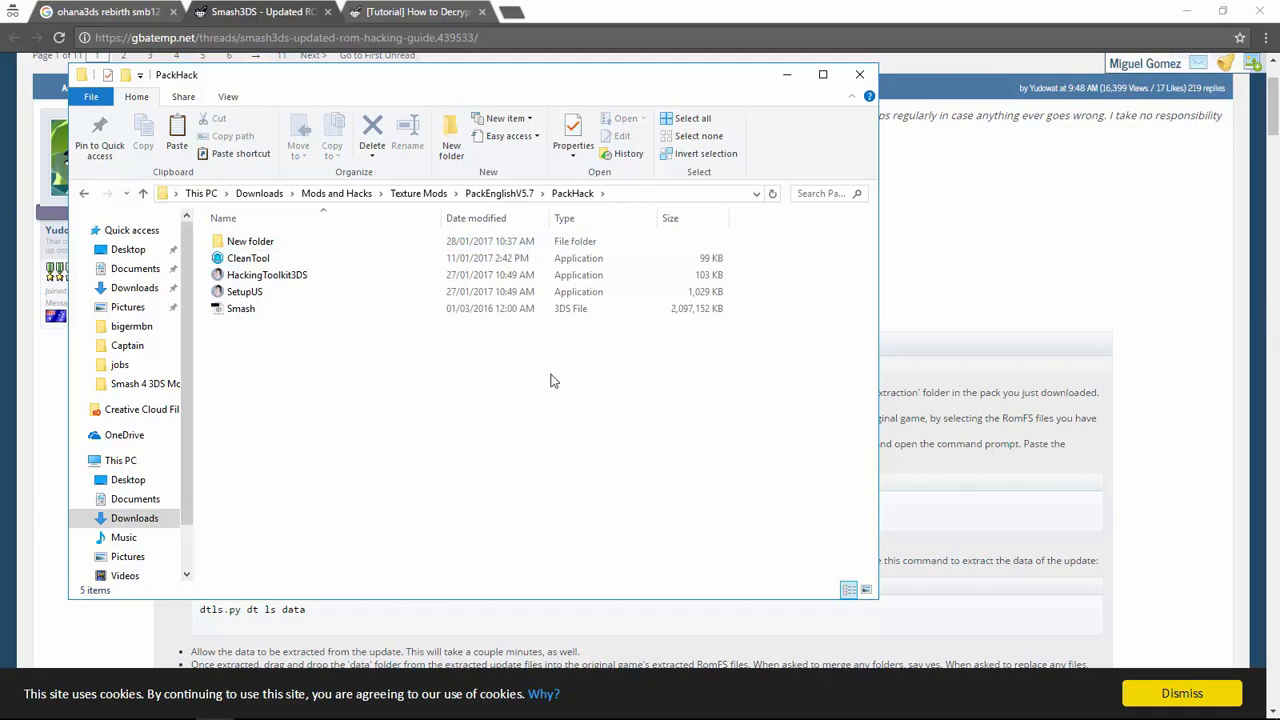
# Rename the Smash 3DS file in the PackHack folder as Smash Bros.
pyautogui.click(262, 316)
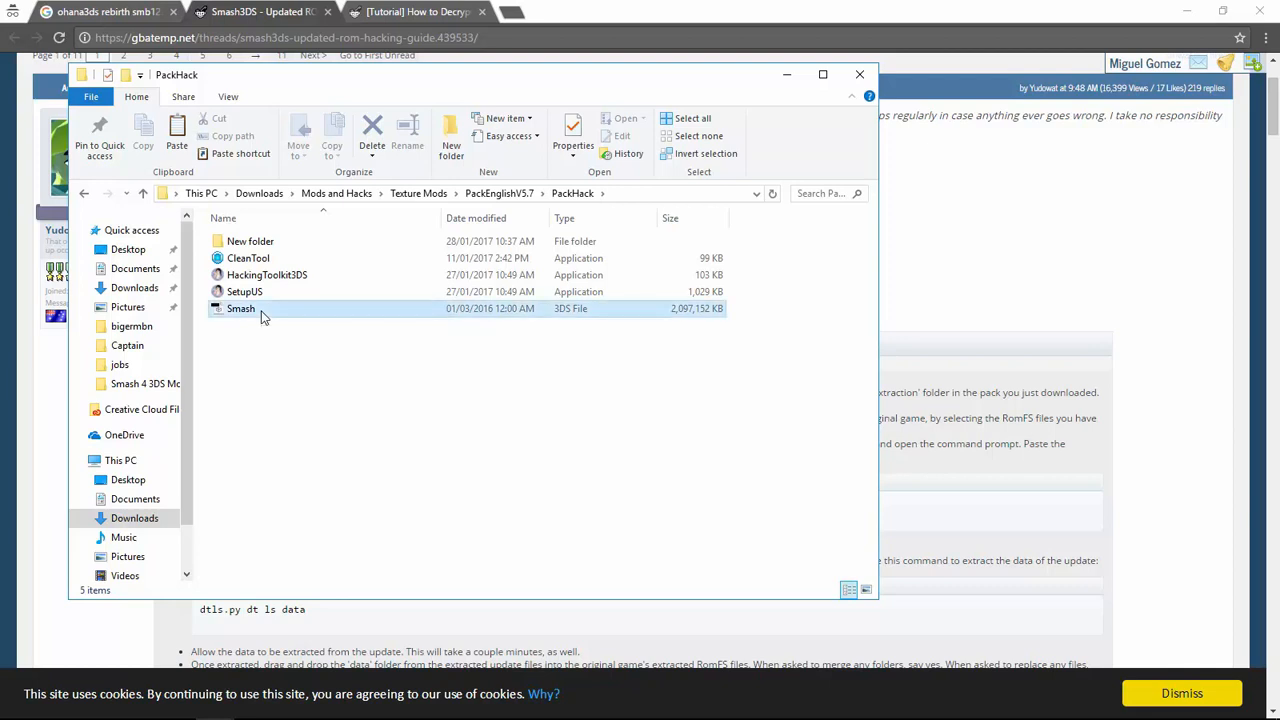
pyautogui.click(262, 314)
pyautogui.press('End')
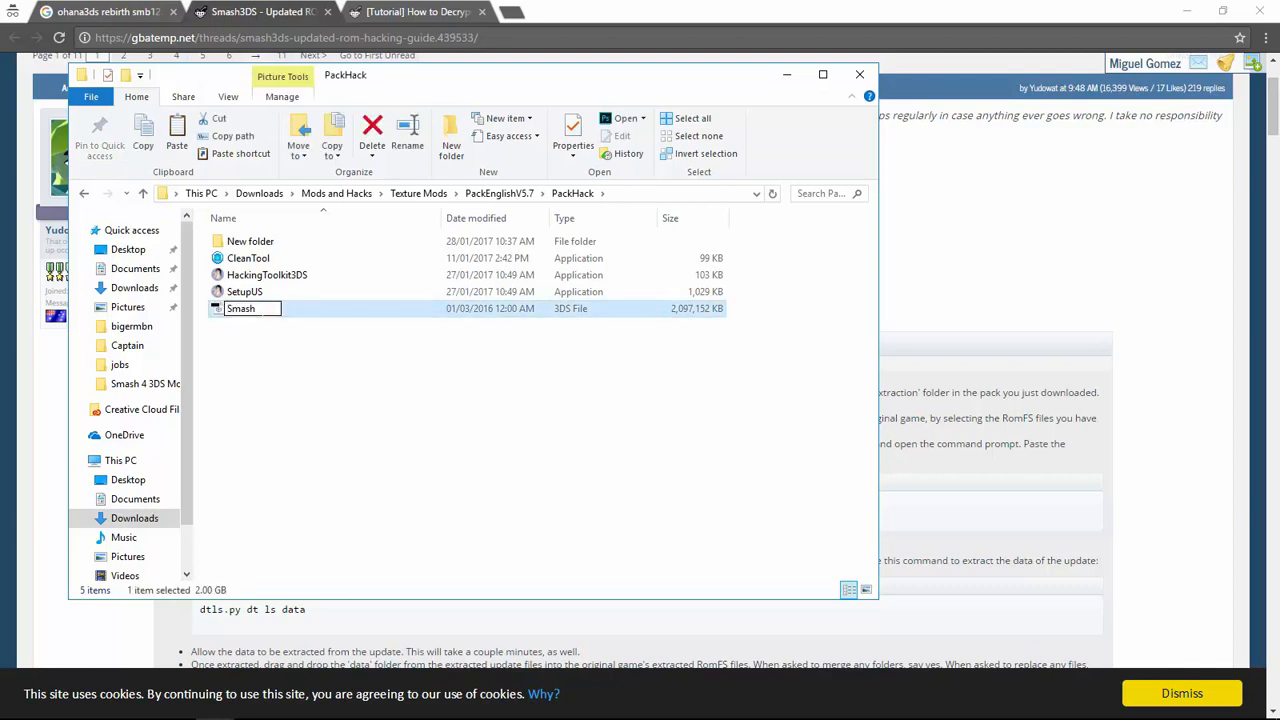
pyautogui.write('Bros')
pyautogui.press('Return')
pyautogui.hotkey('ctrl', 'c')
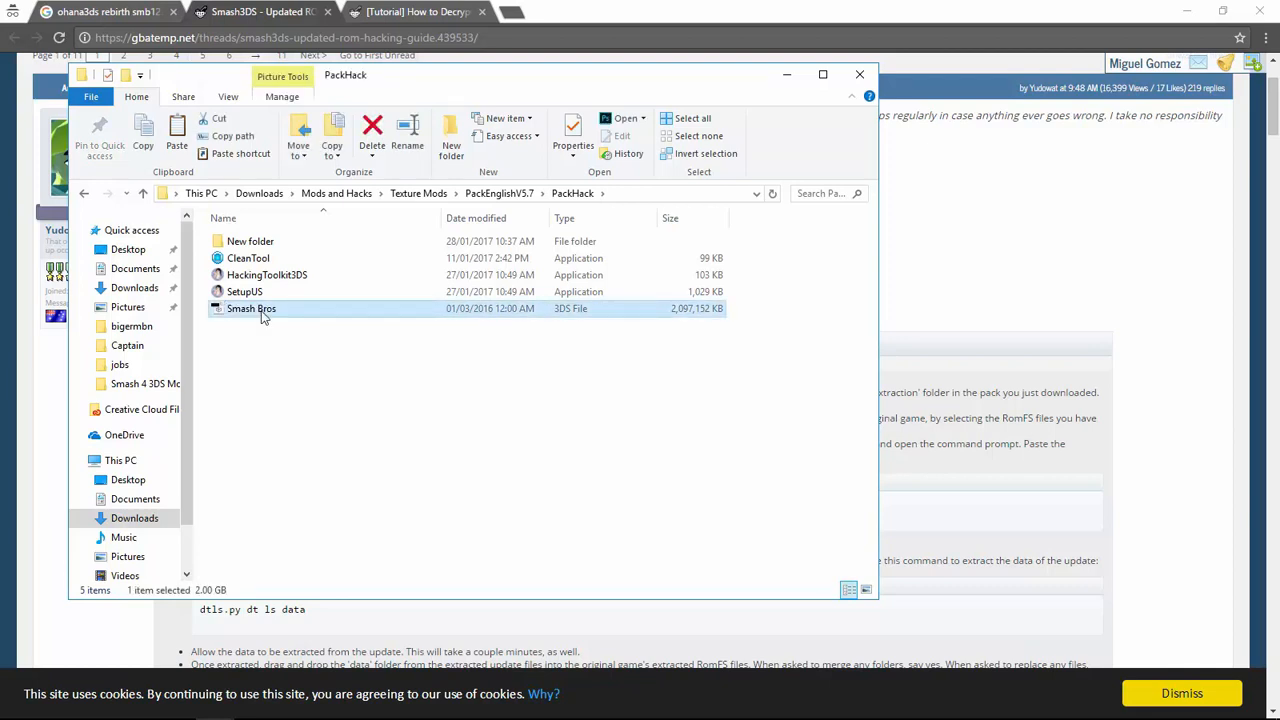
# Replace the space in the 3DS file's name with an underscore, making it Smash_Bros.
pyautogui.click(262, 314)
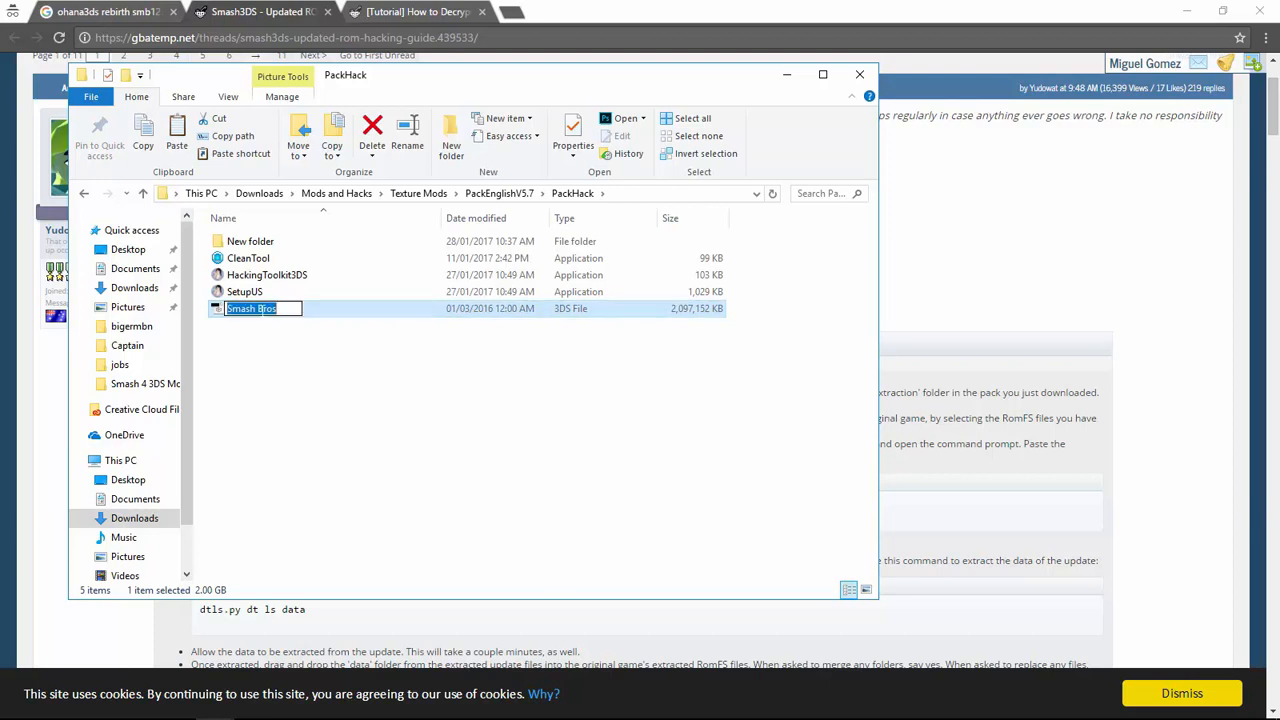
pyautogui.press('End')
pyautogui.press('BackSpace')
pyautogui.write('_')
pyautogui.press('Return')
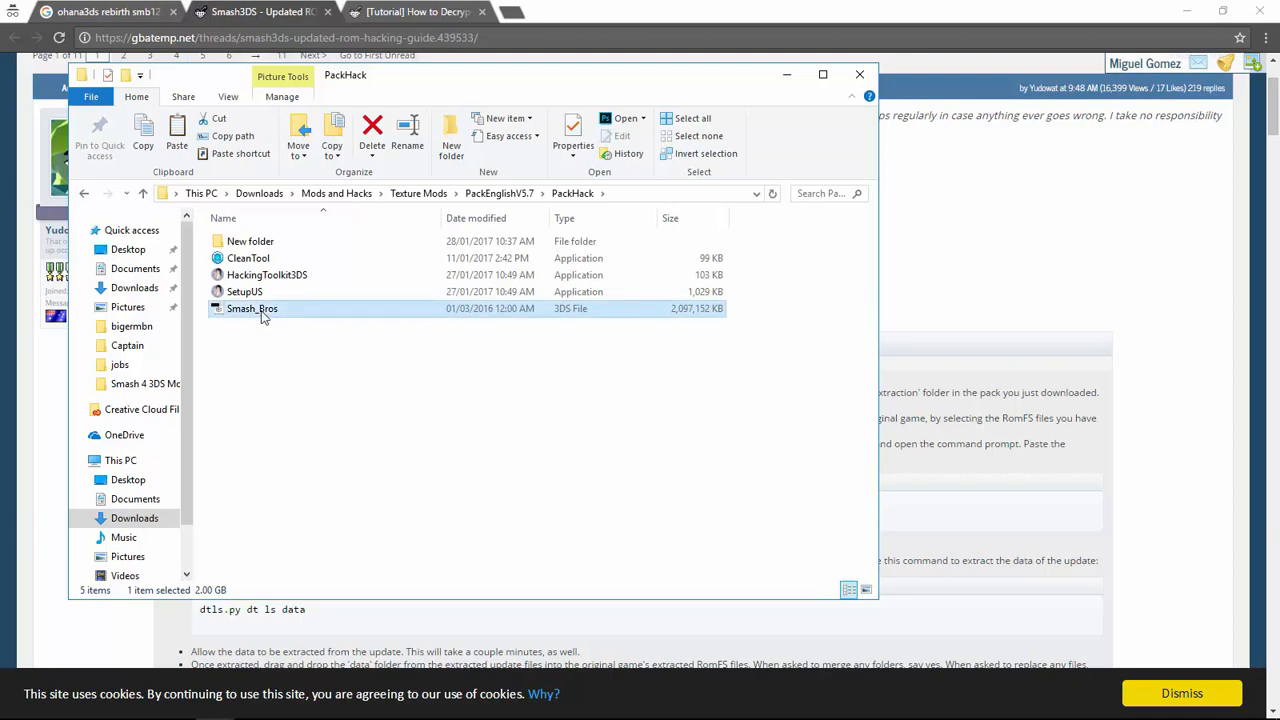
# Launch HackingToolkit3DS from the PackHack folder and bring its console window to the front.
pyautogui.click(296, 294)
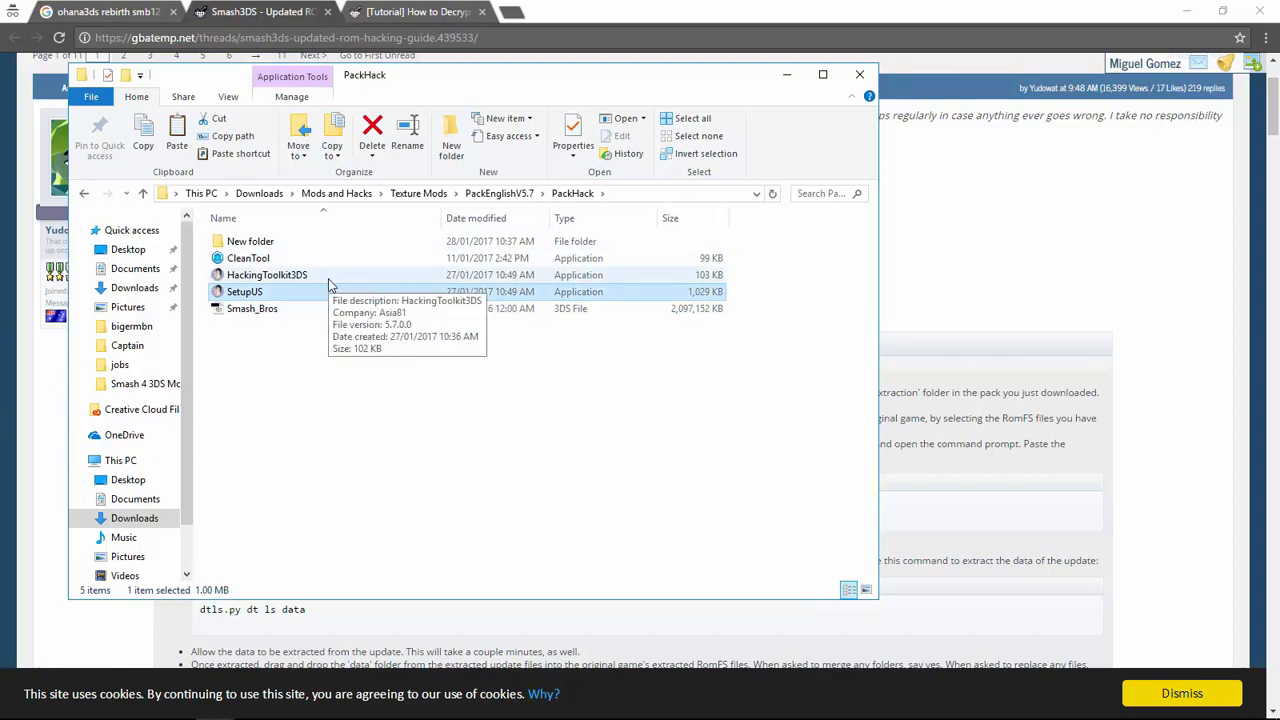
pyautogui.doubleClick(328, 282)
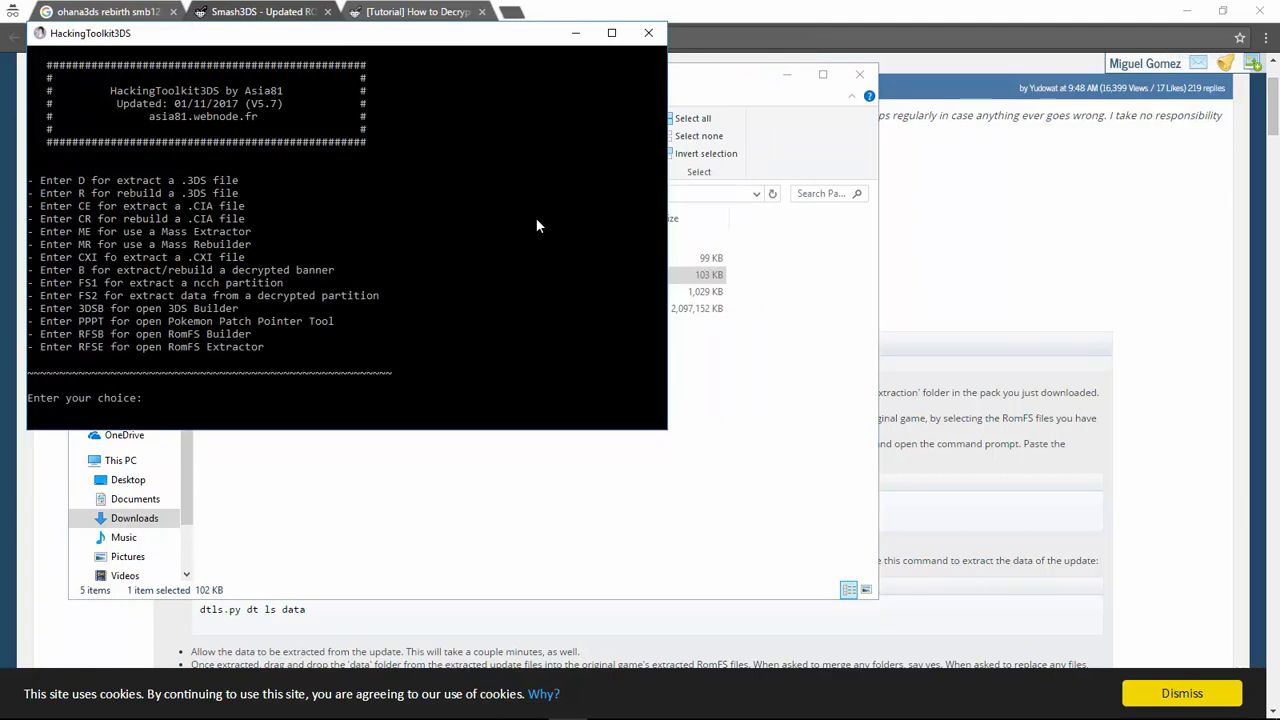
pyautogui.moveTo(730, 499); pyautogui.dragTo(398, 316)
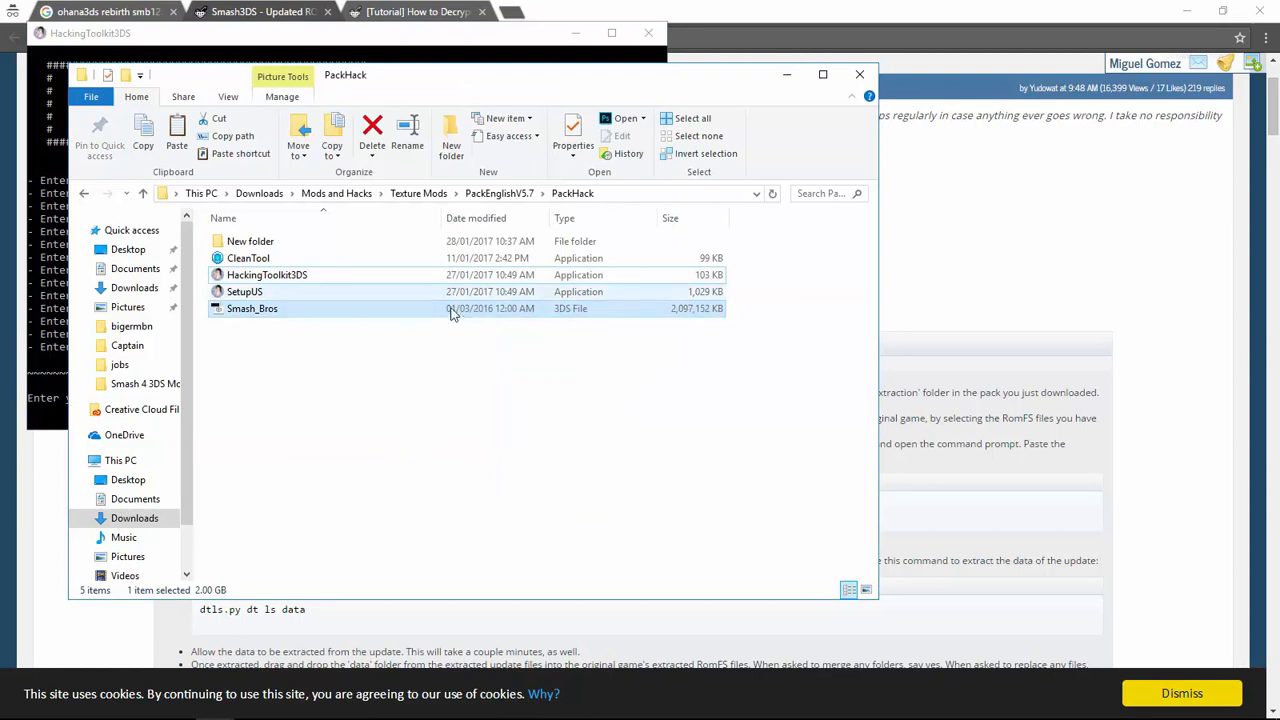
pyautogui.click(281, 34)
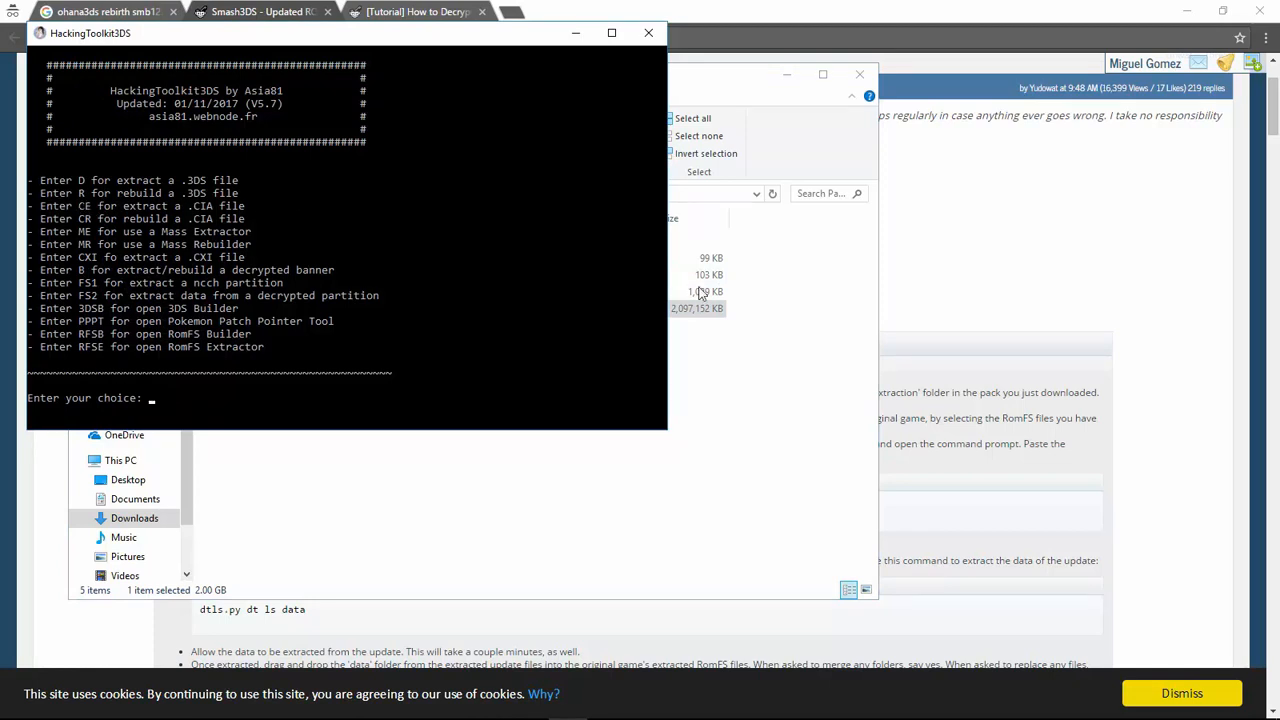
# View the properties of the Smash_Bros file in File Explorer and close them.
pyautogui.click(755, 432)
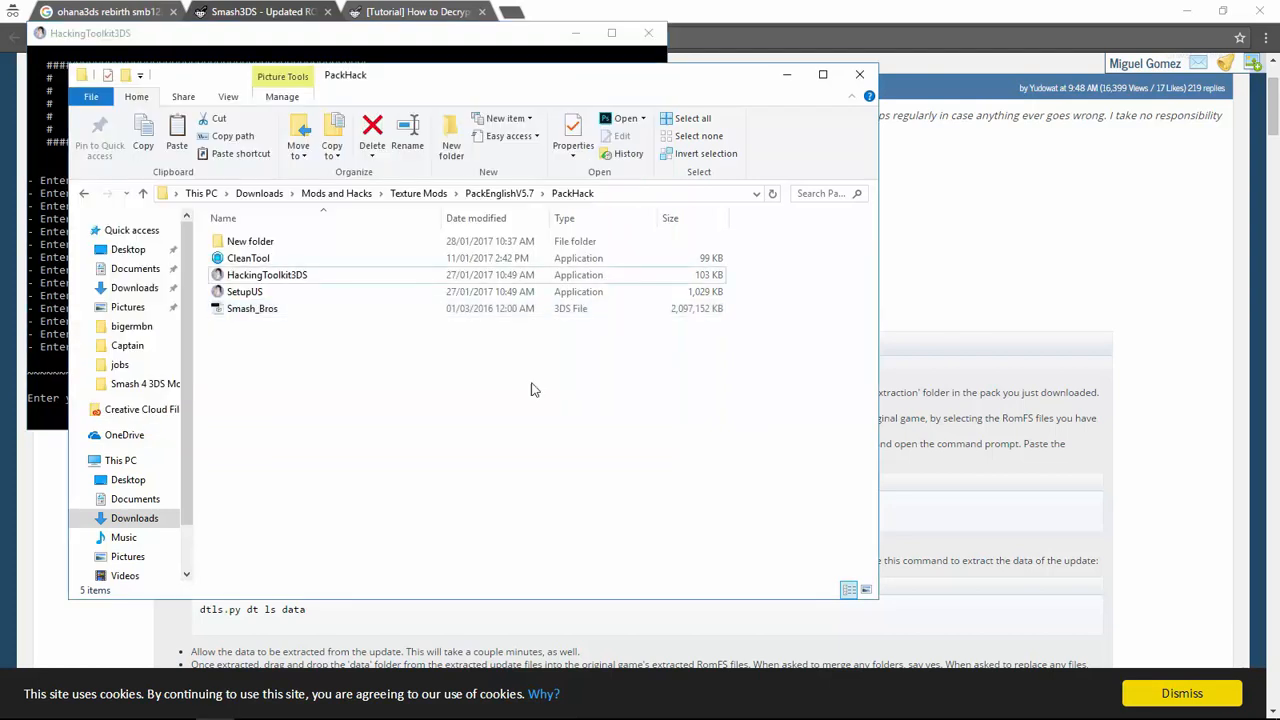
pyautogui.rightClick(553, 316)
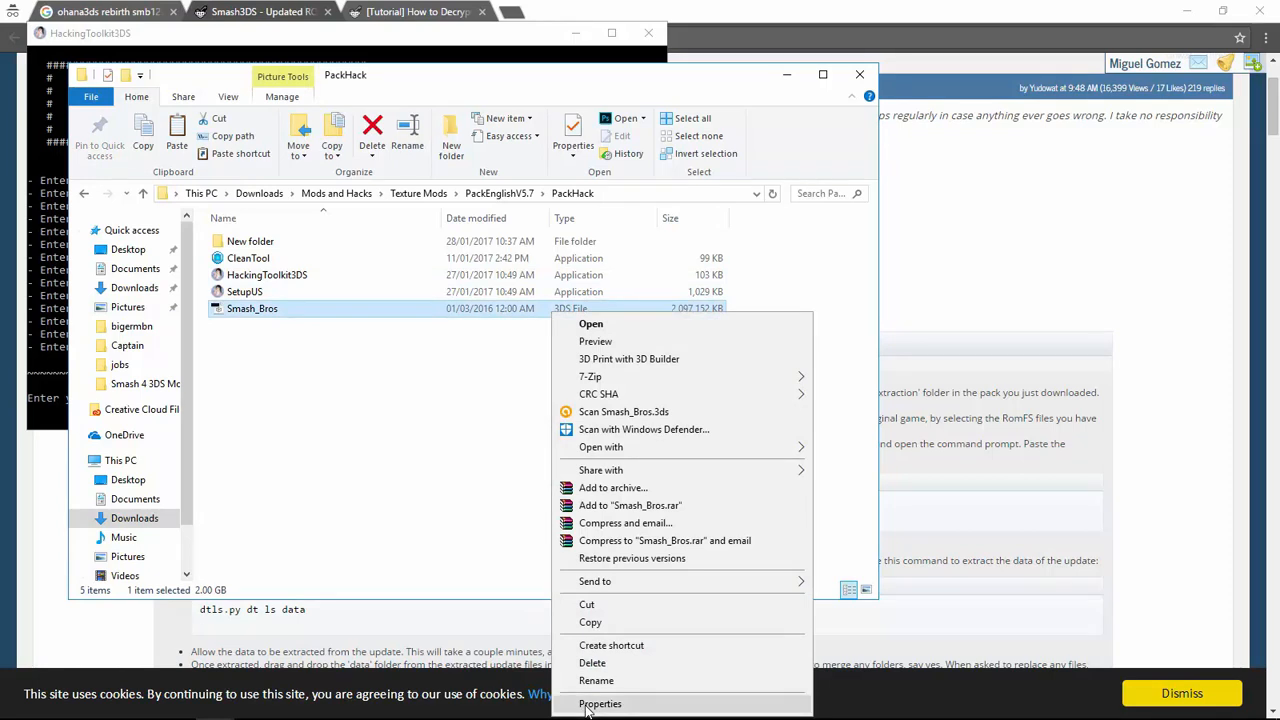
pyautogui.click(599, 704)
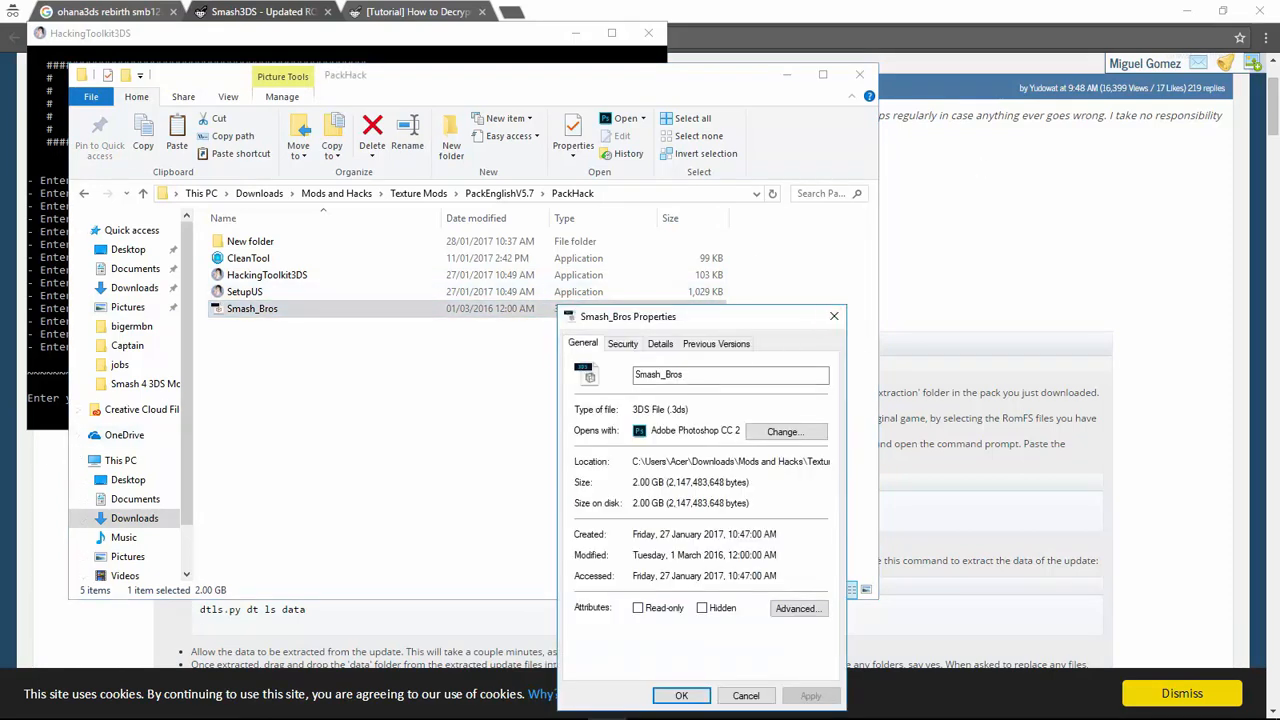
pyautogui.click(834, 316)
pyautogui.click(409, 414)
# Return to the HackingToolkit3DS console and choose option D for extracting a .3DS file.
pyautogui.click(363, 38)
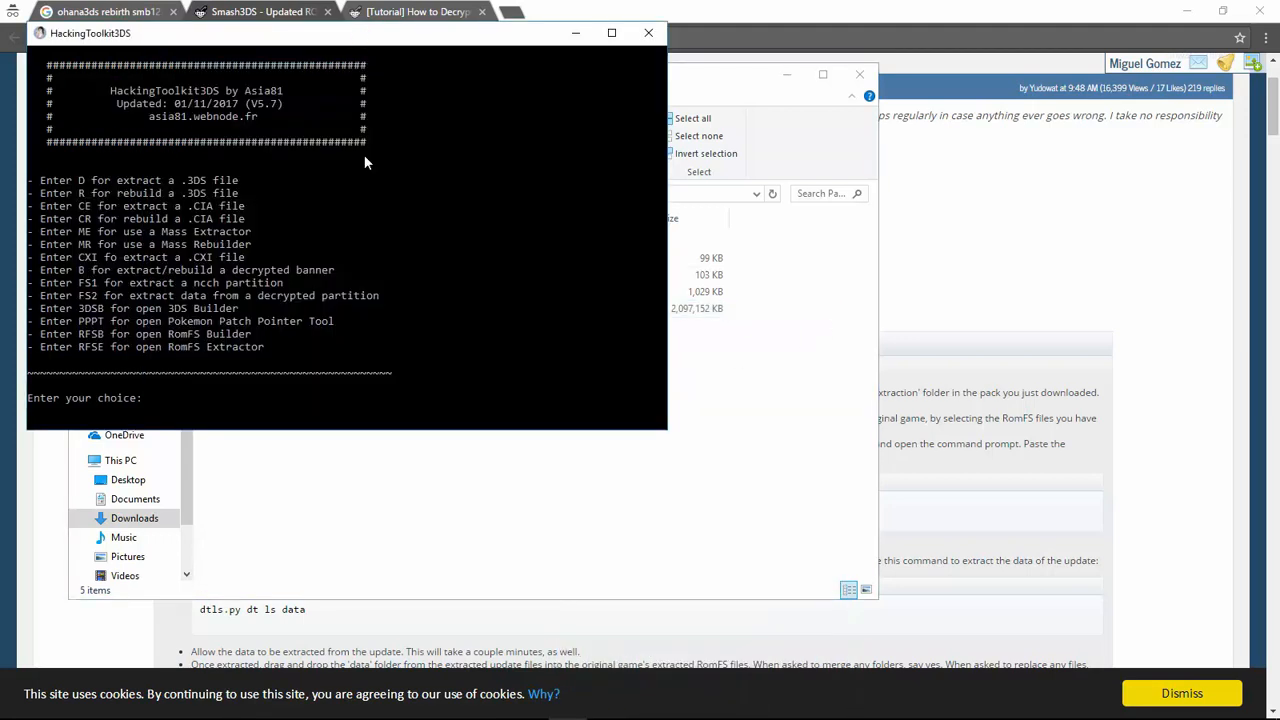
pyautogui.write('D')
pyautogui.press('Return')
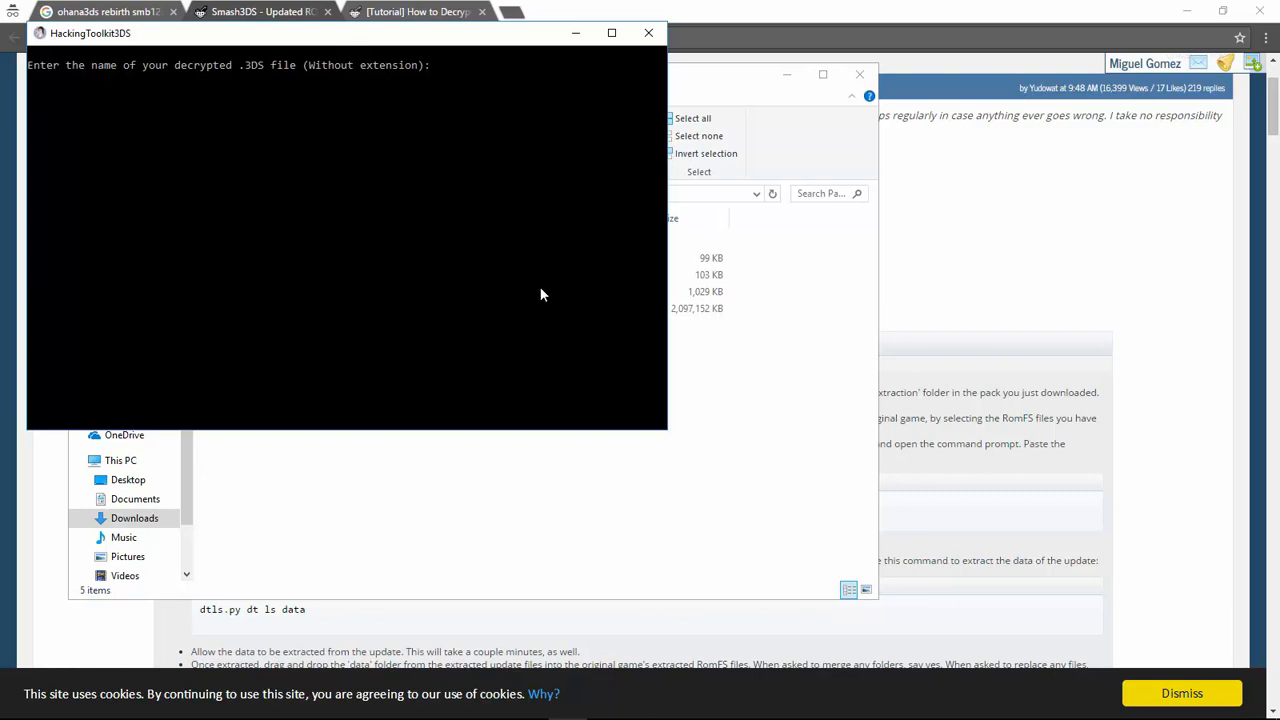
# Enter Smash_Bros.3ds as the decrypted file's name, erase the entry and close HackingToolkit3DS.
pyautogui.hotkey('alt', 'Tab')
pyautogui.hotkey('alt', 'Tab')
pyautogui.write('Smash_Bros.3ds')
pyautogui.press('BackSpace')
pyautogui.press('BackSpace')
pyautogui.press('BackSpace')
pyautogui.press('BackSpace')
pyautogui.press('BackSpace')
pyautogui.press('BackSpace')
pyautogui.press('BackSpace')
pyautogui.press('BackSpace')
pyautogui.press('BackSpace')
pyautogui.press('BackSpace')
pyautogui.press('BackSpace')
pyautogui.press('BackSpace')
pyautogui.press('BackSpace')
pyautogui.press('BackSpace')
pyautogui.click(648, 33)
pyautogui.click(460, 243)
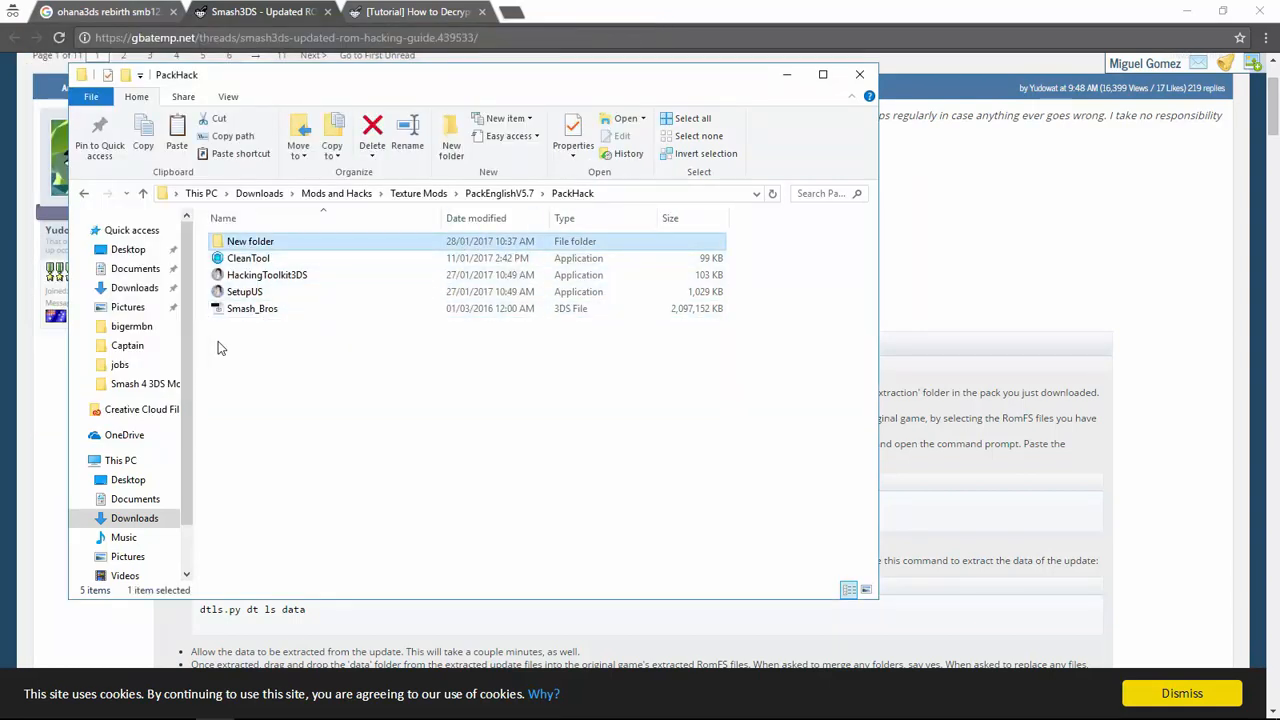
pyautogui.click(454, 405)
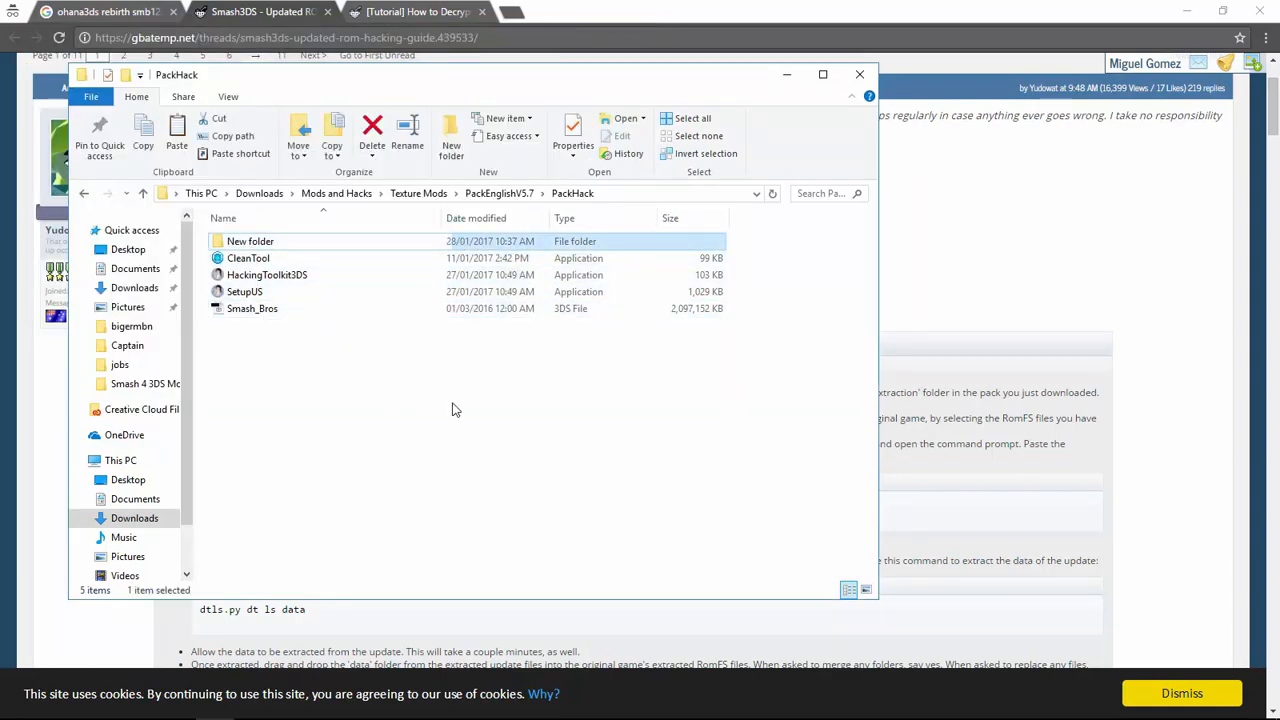
pyautogui.rightClick(264, 388)
pyautogui.click(257, 382)
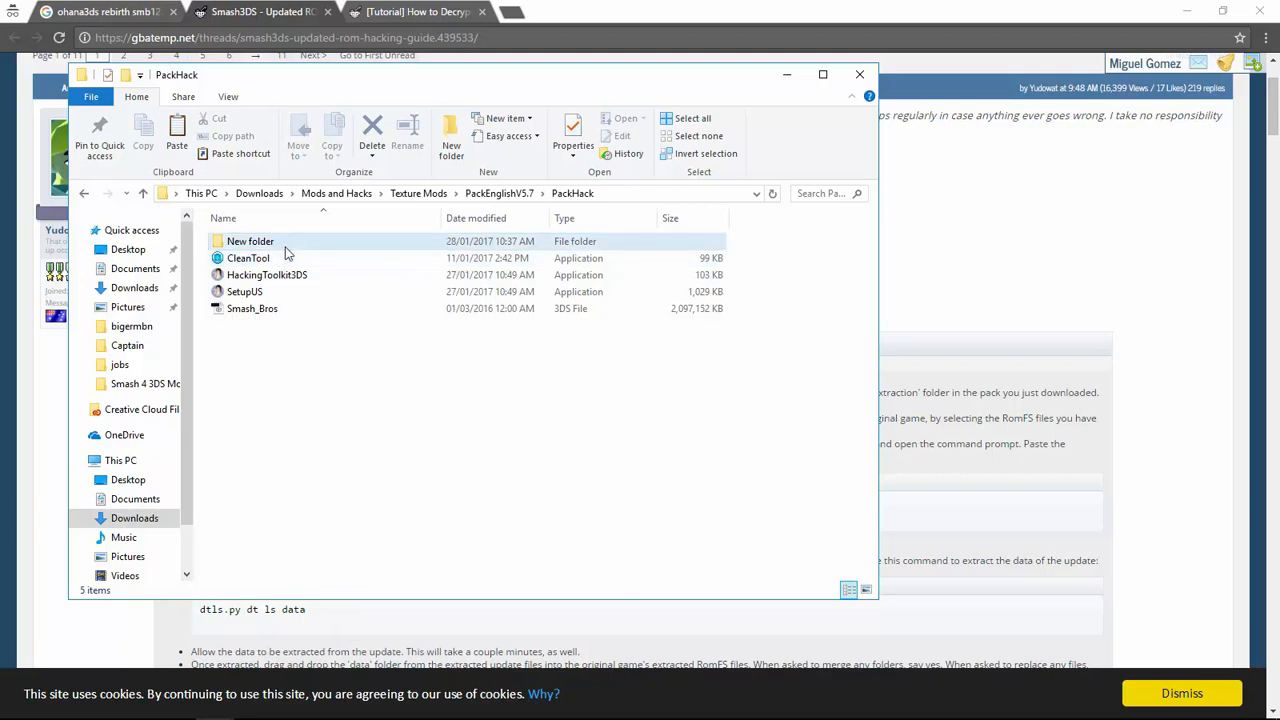
# Open New folder inside PackHack, go back to PackHack, and return to New folder.
pyautogui.moveTo(287, 253)
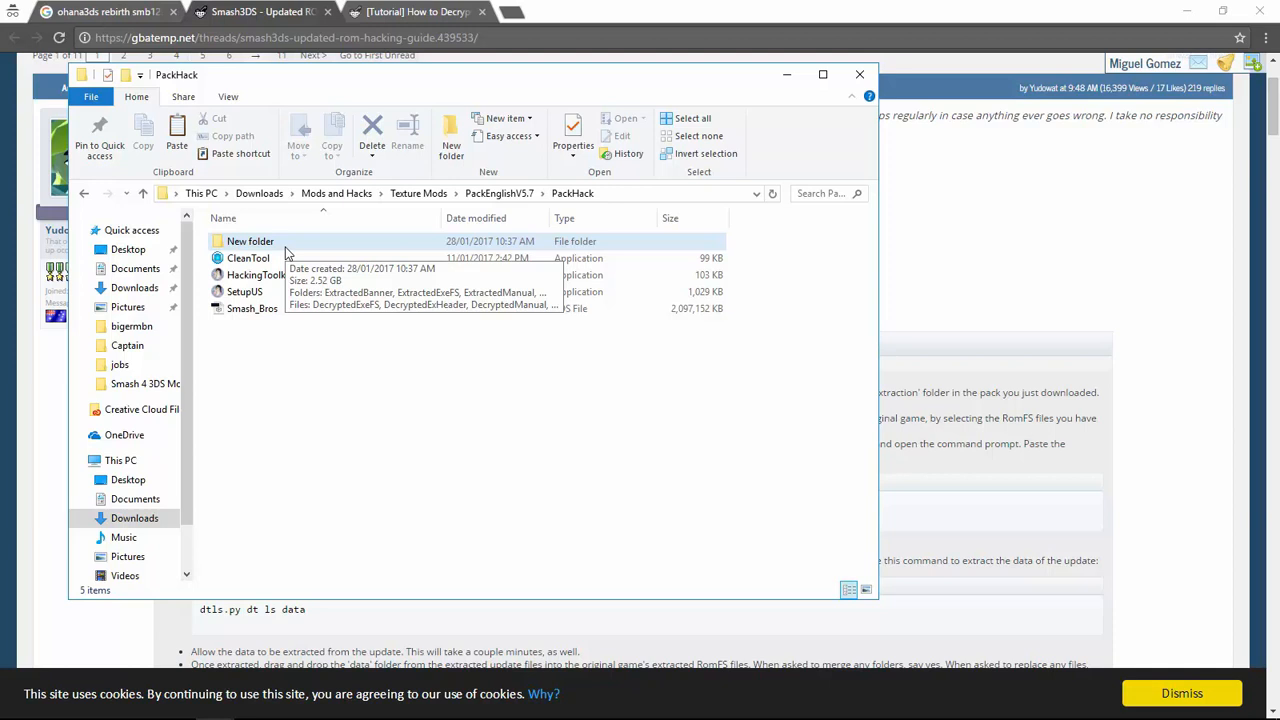
pyautogui.doubleClick(287, 249)
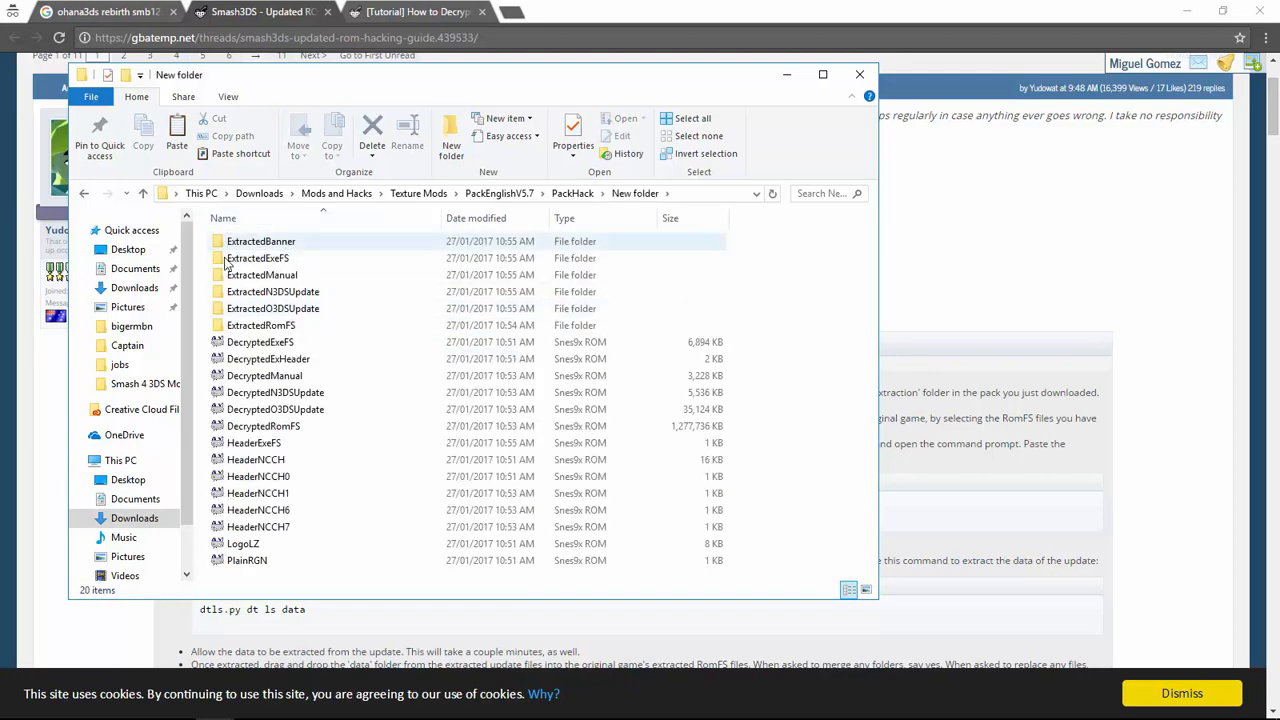
pyautogui.moveTo(780, 241); pyautogui.dragTo(842, 514)
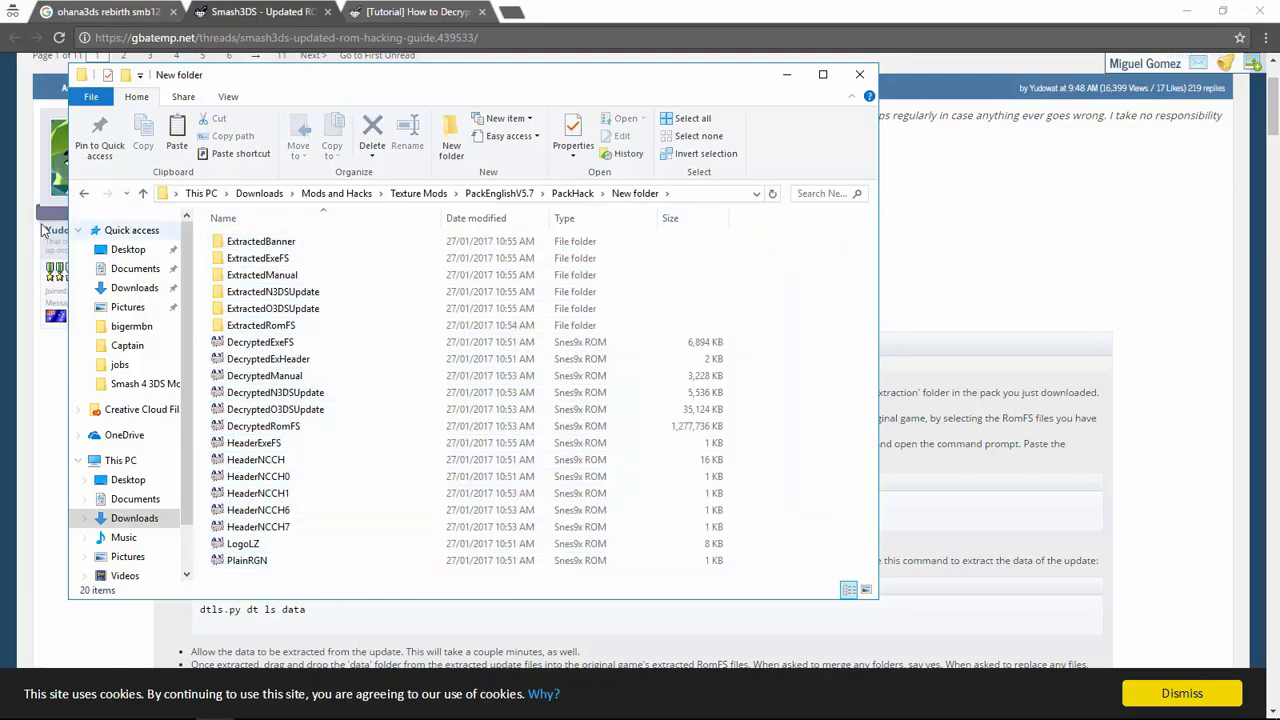
pyautogui.click(84, 193)
pyautogui.moveTo(497, 404); pyautogui.dragTo(267, 505)
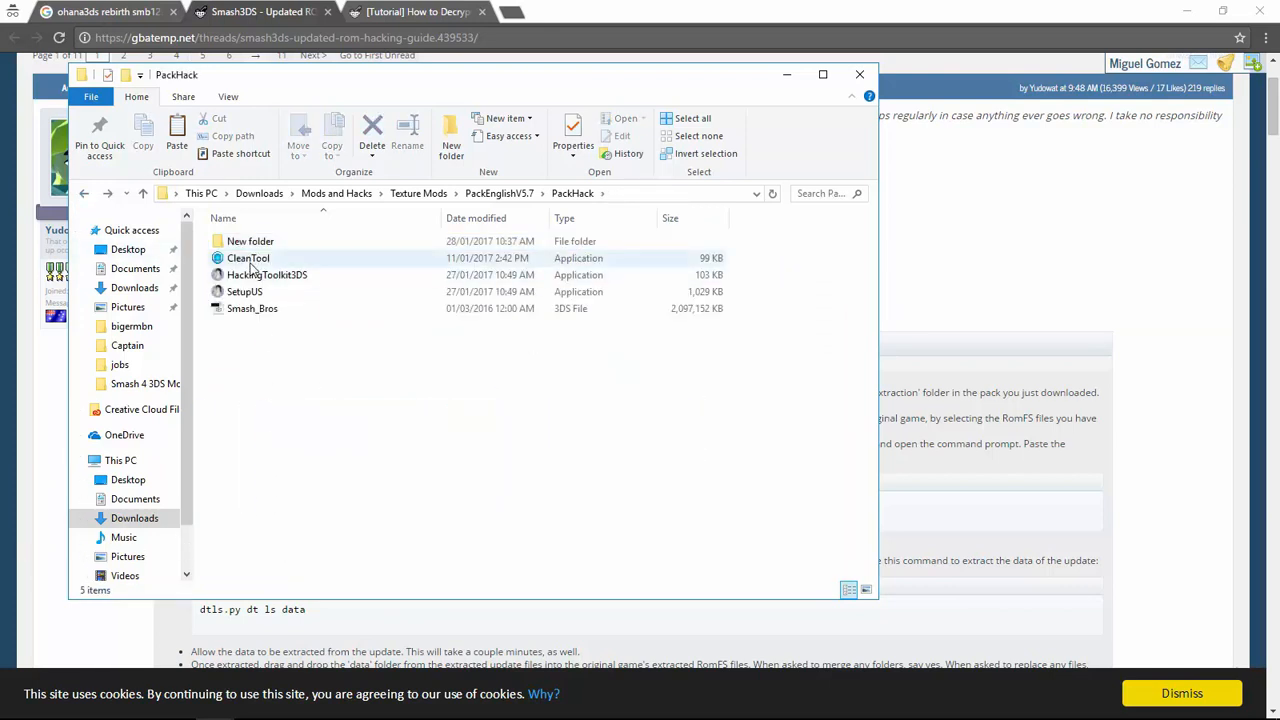
pyautogui.moveTo(268, 252)
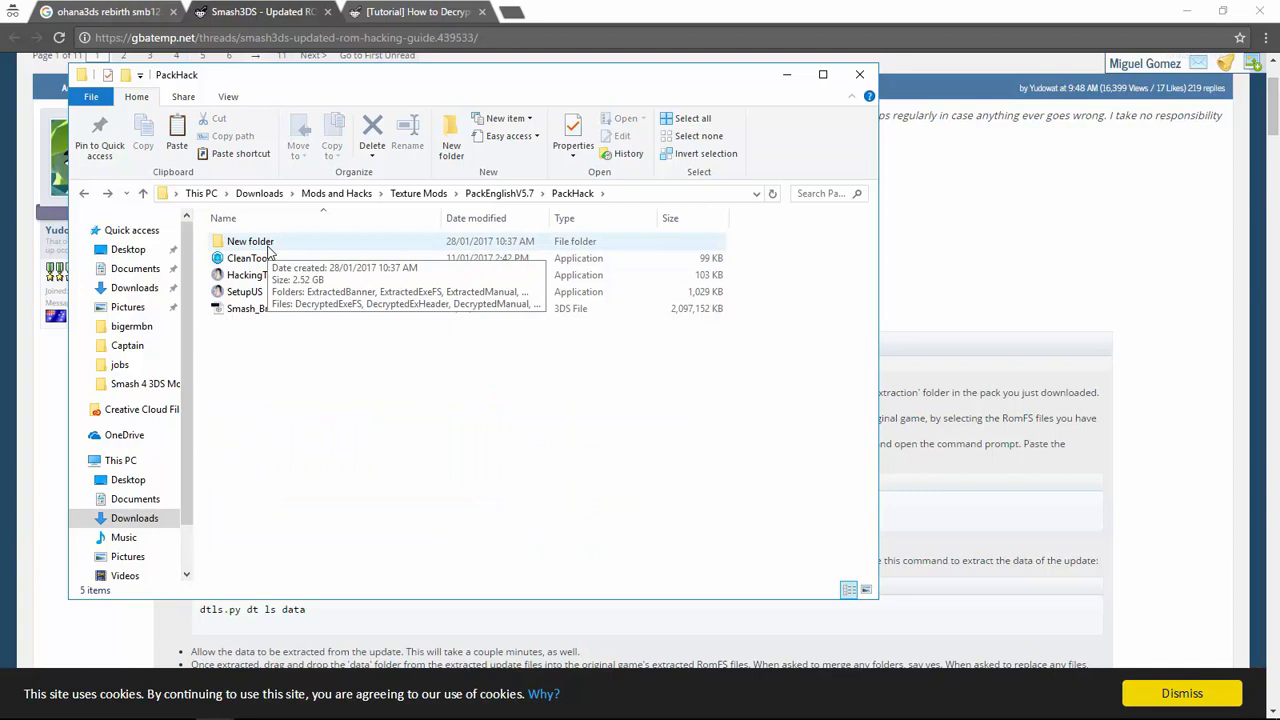
pyautogui.click(110, 193)
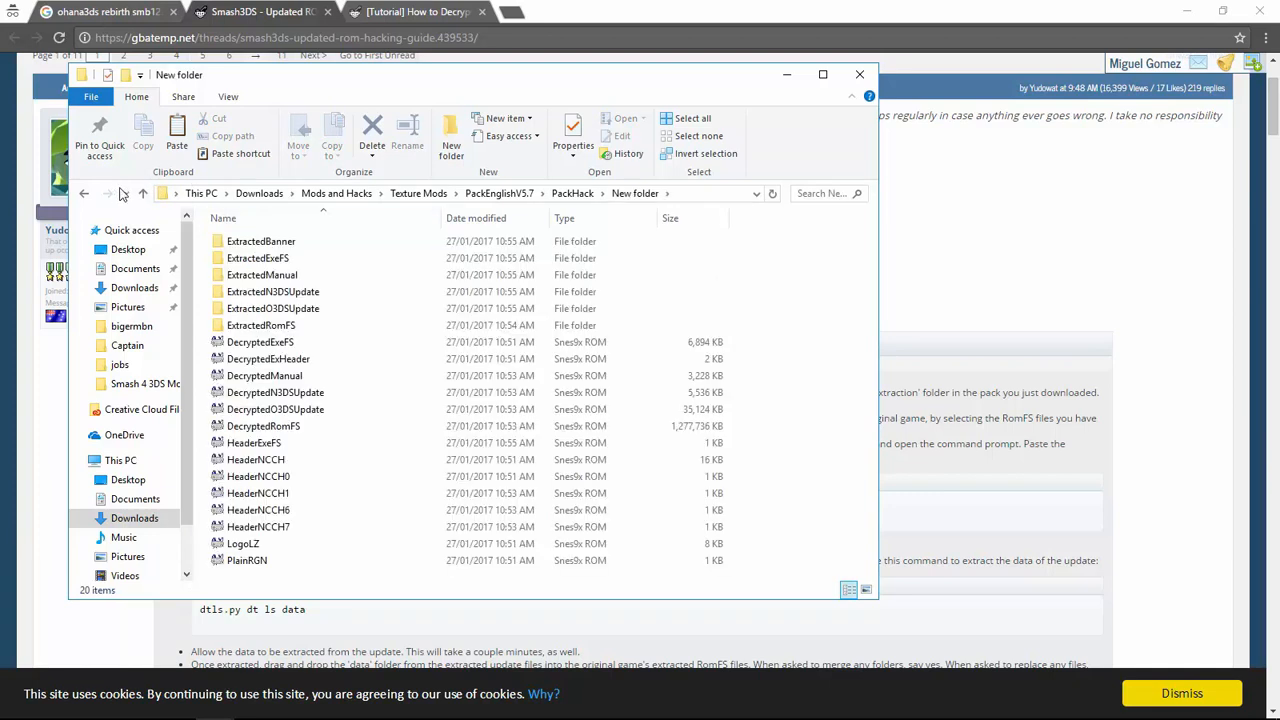
# Go through the extracted folders, open ExtractedRomFS and open its .crr subfolder.
pyautogui.click(348, 256)
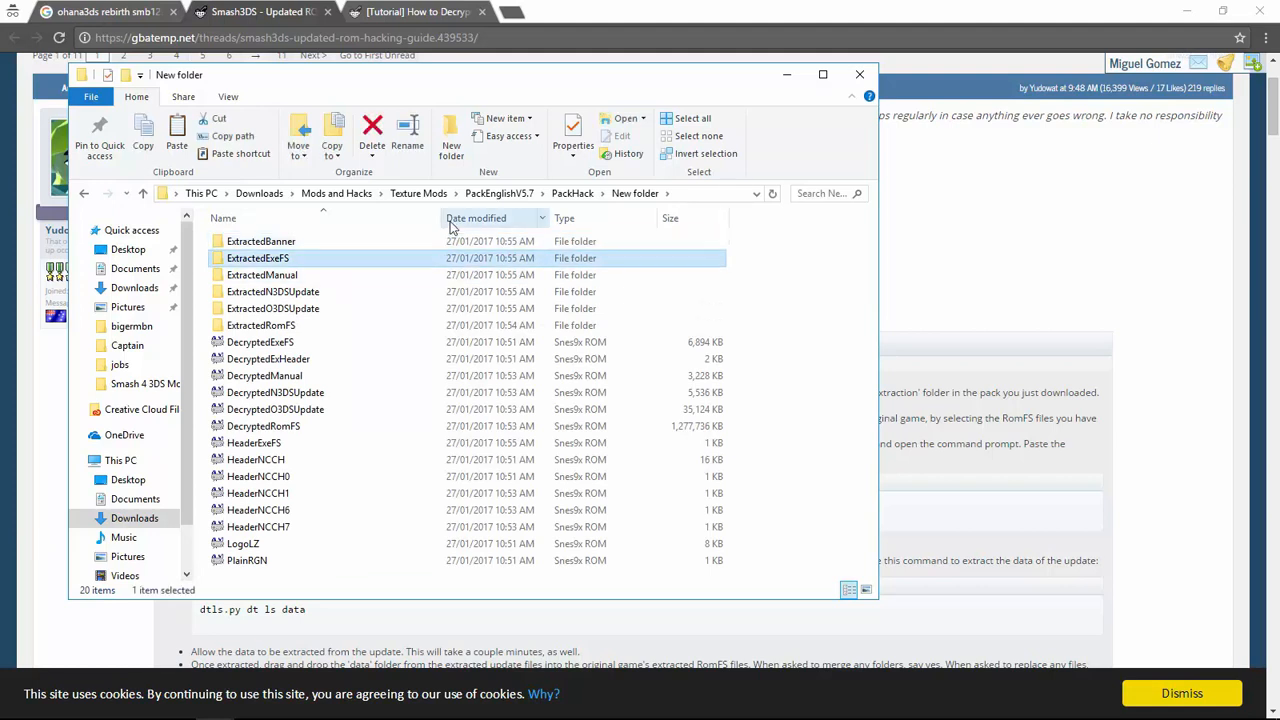
pyautogui.press('Down')
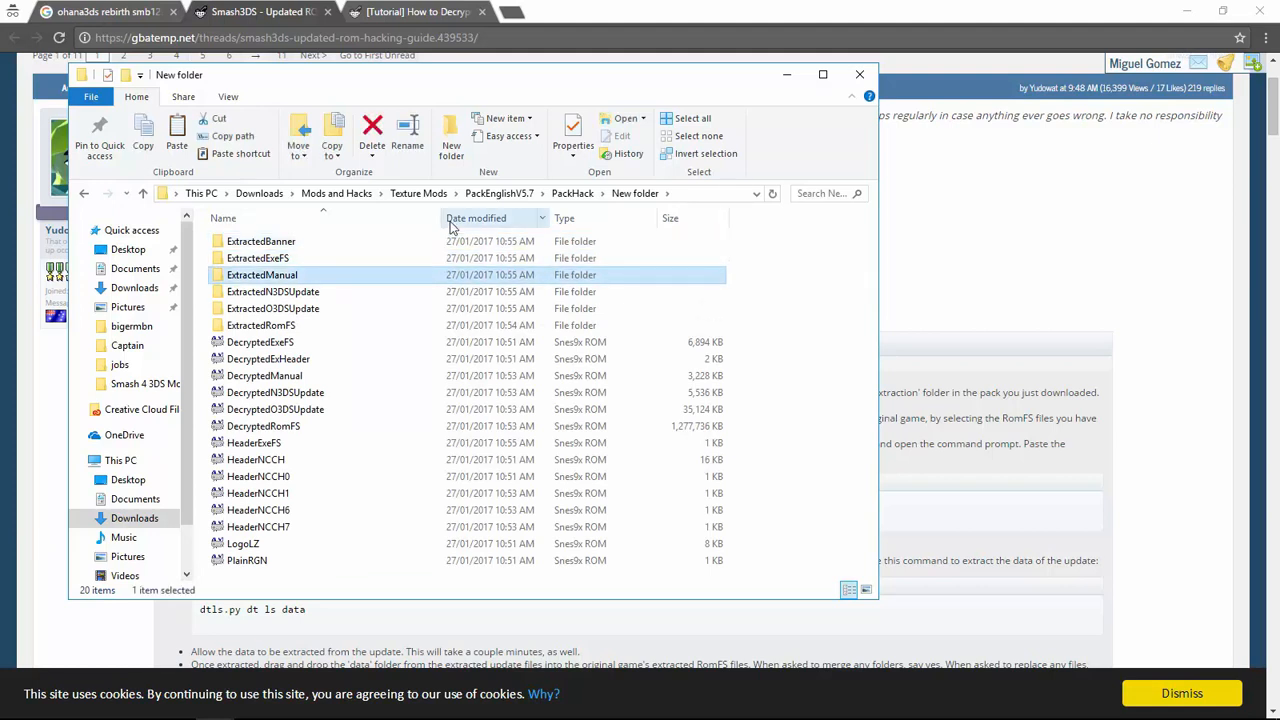
pyautogui.press('Down')
pyautogui.press('Down')
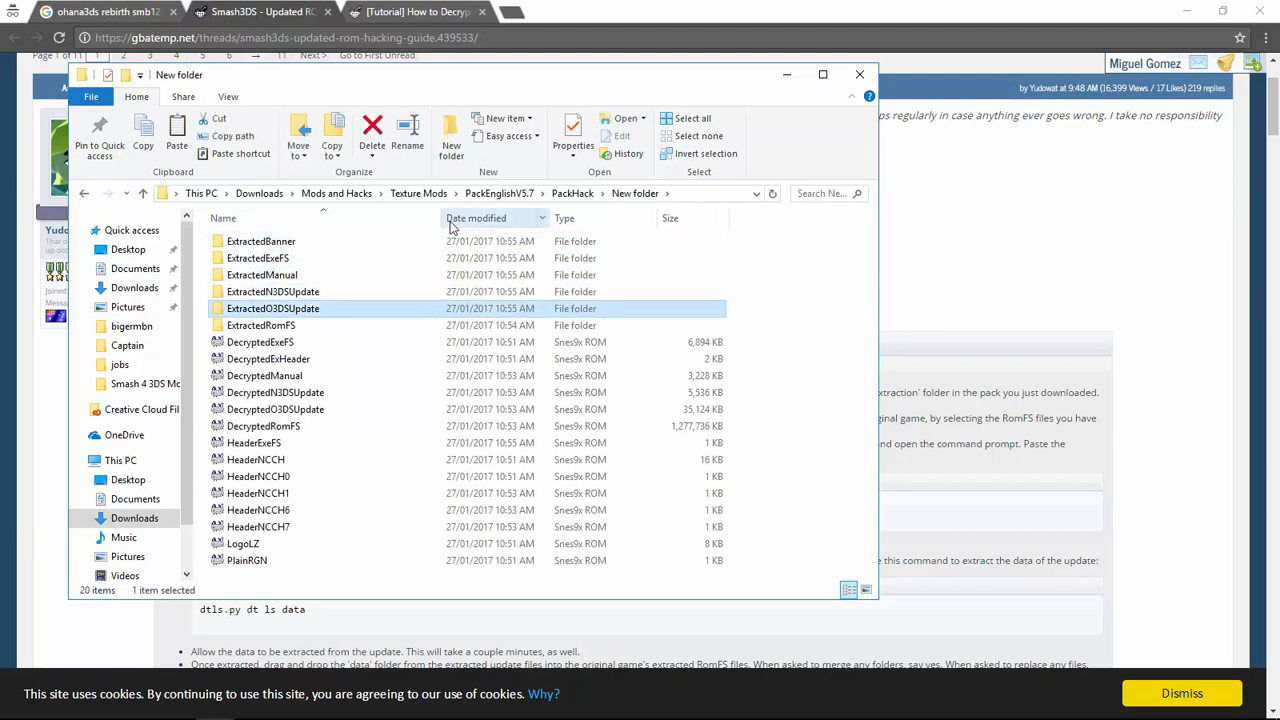
pyautogui.press('Down')
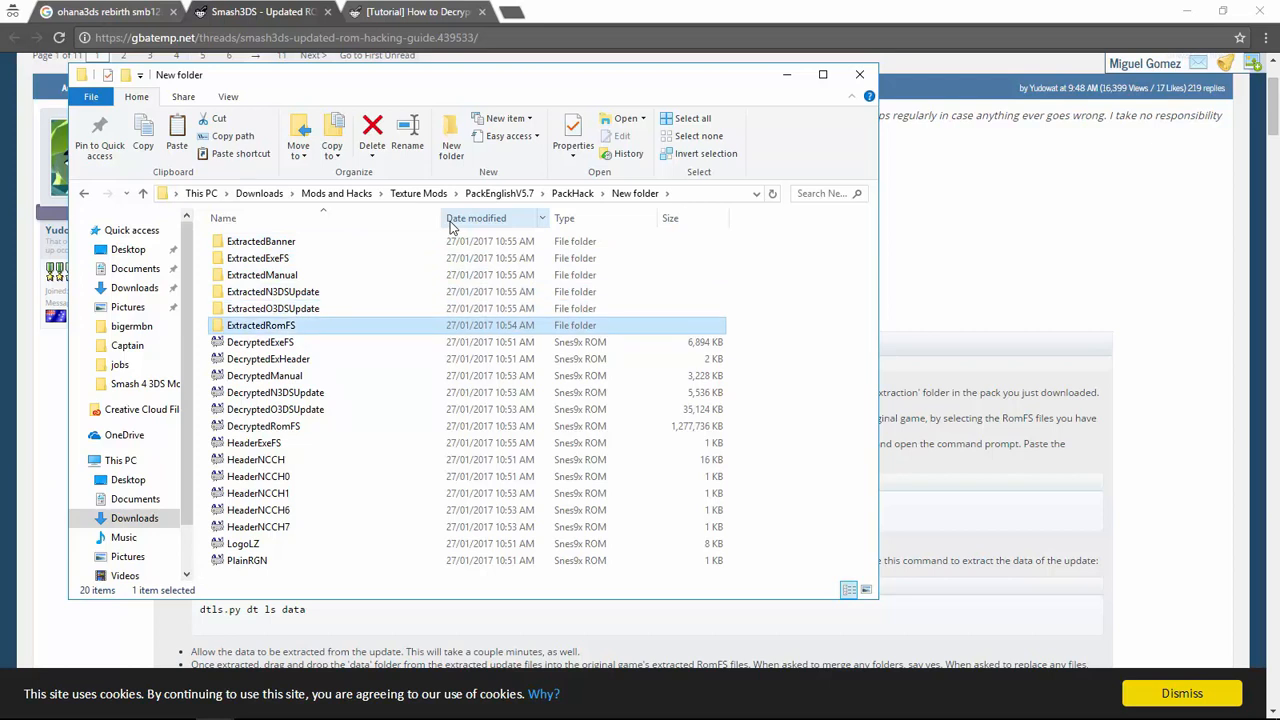
pyautogui.doubleClick(690, 331)
pyautogui.moveTo(527, 493); pyautogui.dragTo(448, 489)
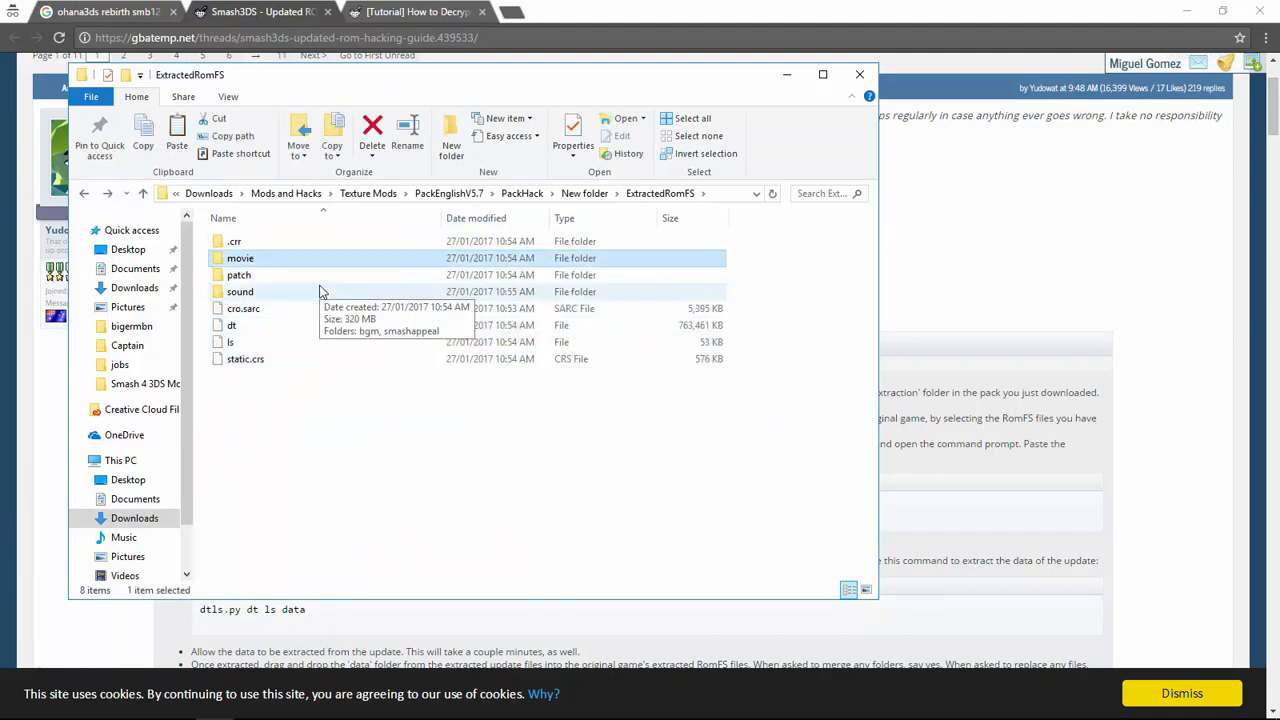
pyautogui.press('Up')
pyautogui.press('Return')
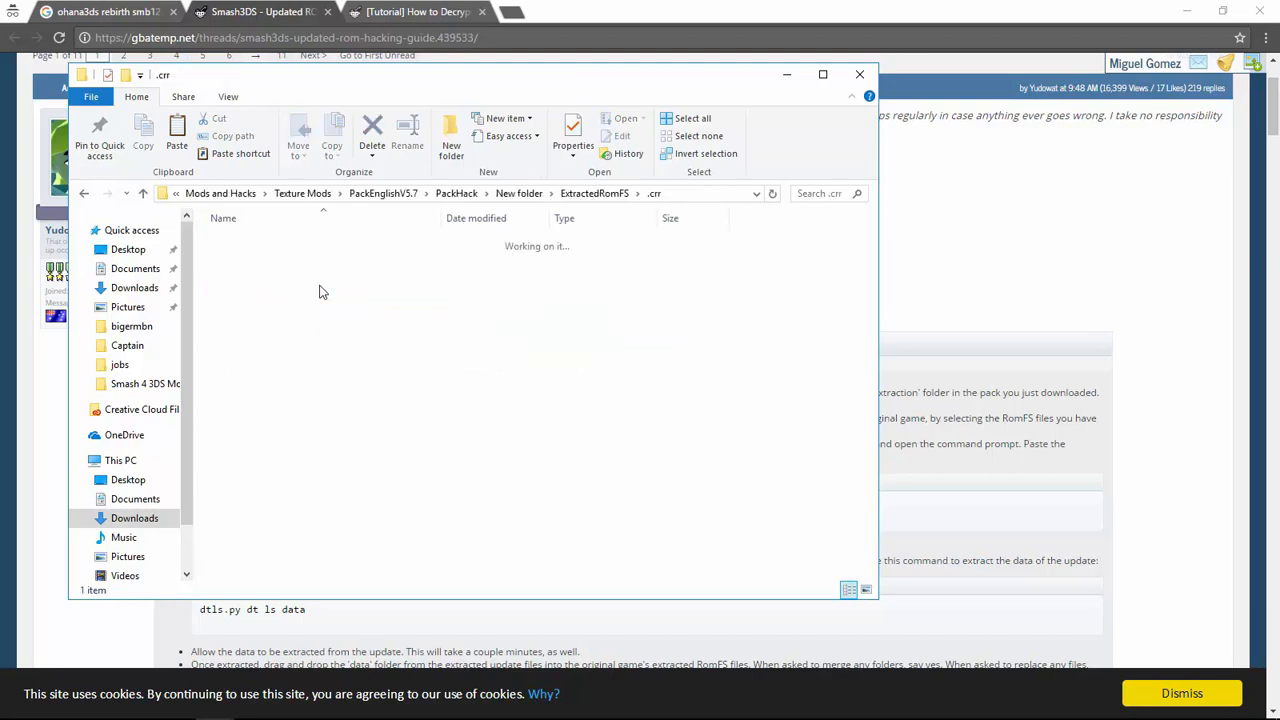
# Return to ExtractedRomFS, look inside its patch subfolder, and open its sound subfolder.
pyautogui.press('BackSpace')
pyautogui.press('Down')
pyautogui.press('Down')
pyautogui.press('Return')
pyautogui.press('BackSpace')
pyautogui.press('Down')
pyautogui.press('Return')
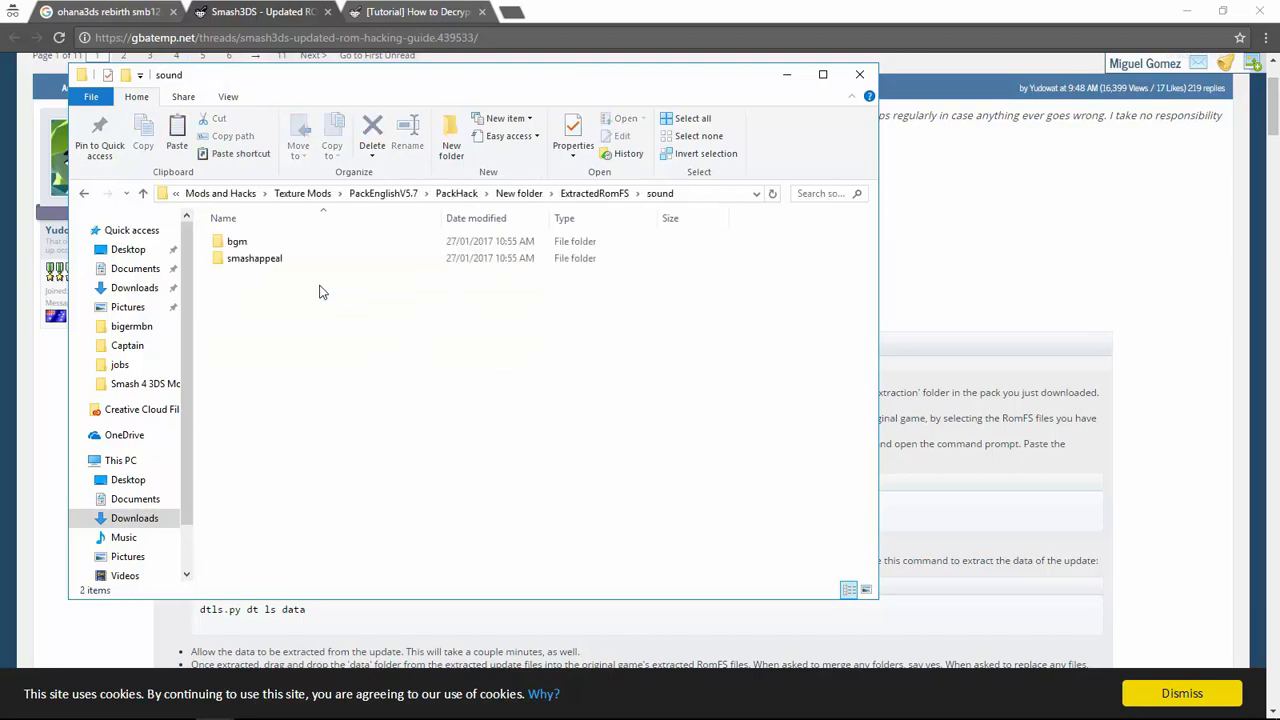
# Look inside the smashappeal and bgm folders within sound, and return to ExtractedRomFS.
pyautogui.press('BackSpace')
pyautogui.press('Return')
pyautogui.press('Down')
pyautogui.press('Return')
pyautogui.press('BackSpace')
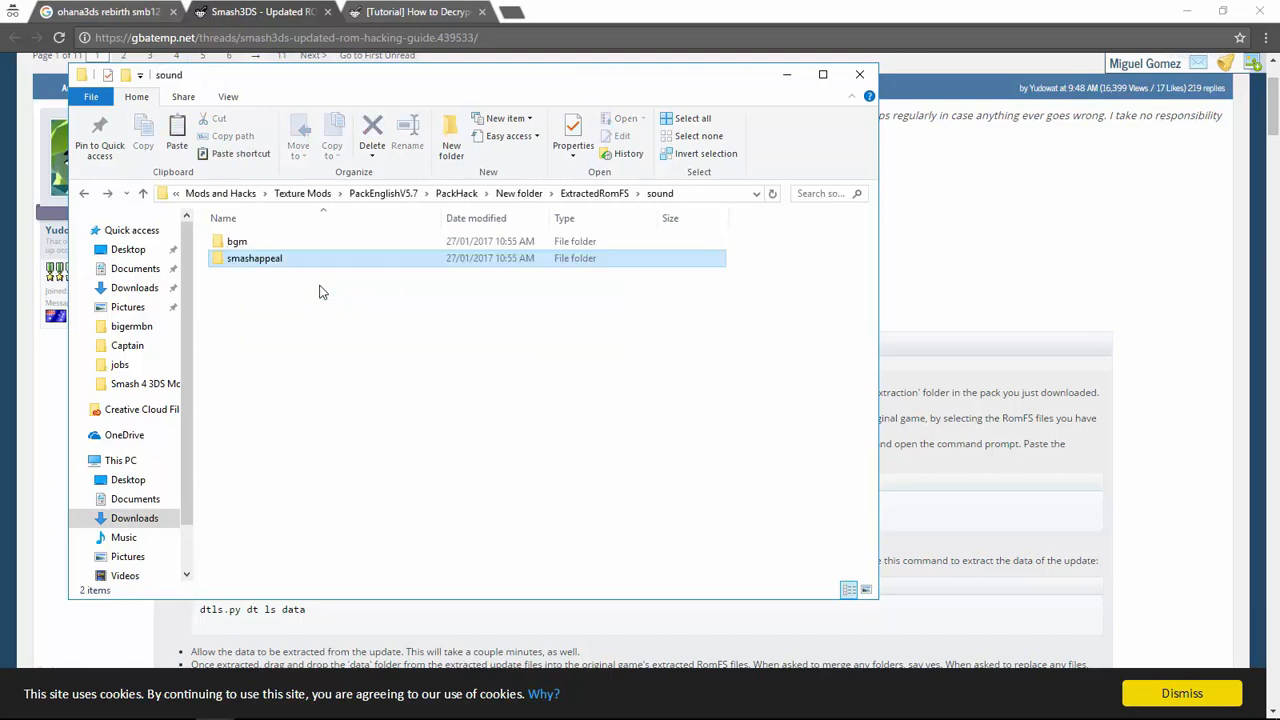
pyautogui.press('Up')
pyautogui.press('Return')
pyautogui.press('BackSpace')
pyautogui.press('BackSpace')
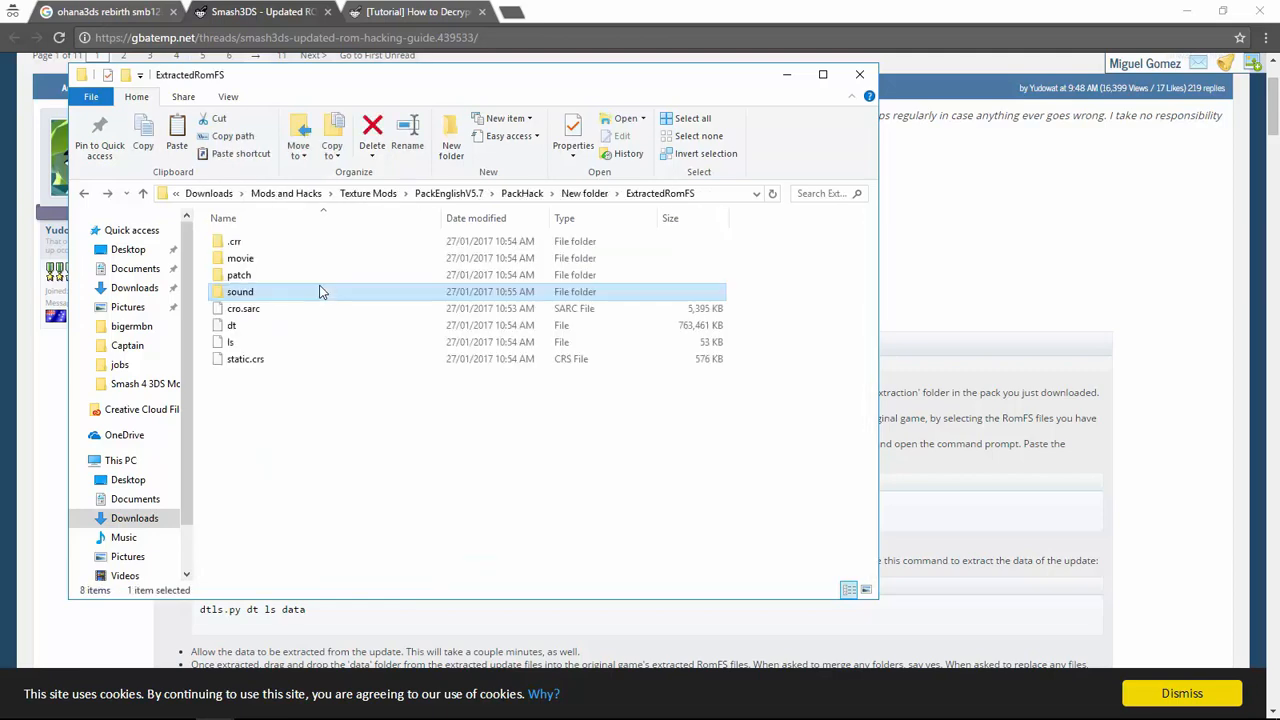
# Look inside the .crr and movie folders one after the other, returning to ExtractedRomFS each time.
pyautogui.press('Up')
pyautogui.press('Up')
pyautogui.press('Up')
pyautogui.press('Return')
pyautogui.press('BackSpace')
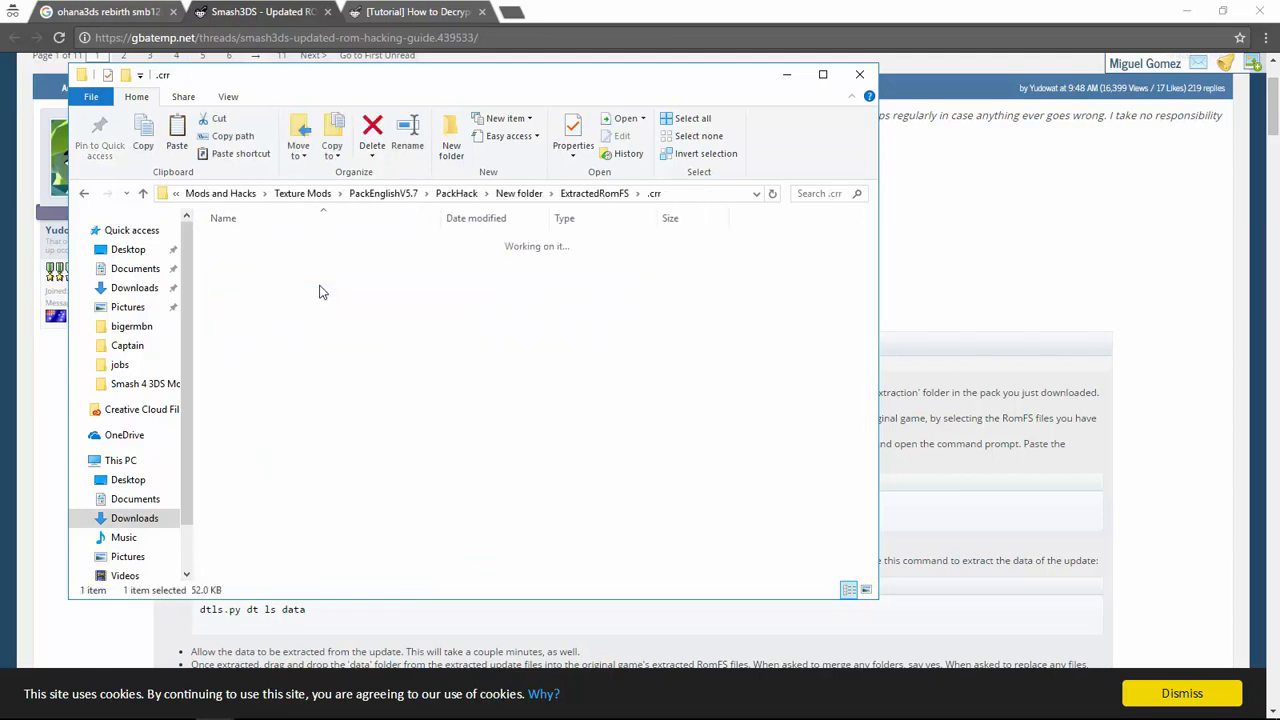
pyautogui.press('Down')
pyautogui.press('Return')
pyautogui.press('BackSpace')
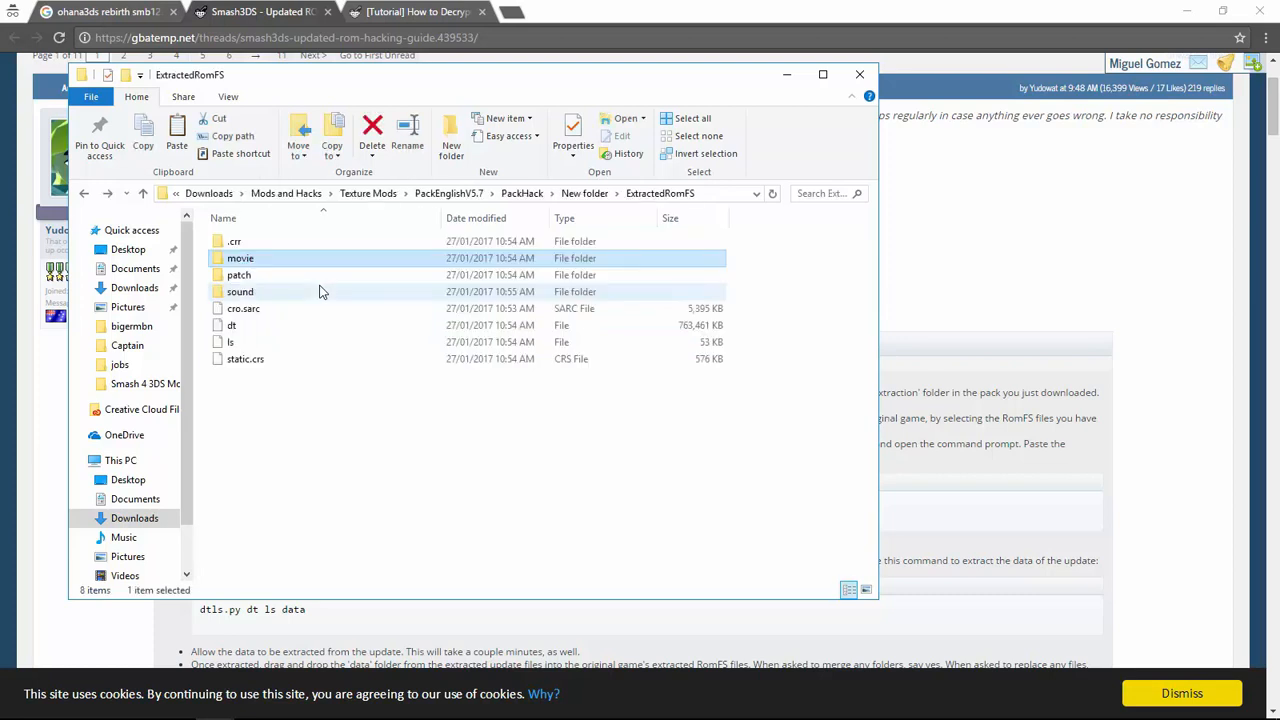
# Go over the folder entries in ExtractedRomFS and select all of its contents.
pyautogui.press('Down')
pyautogui.press('Down')
pyautogui.press('Down')
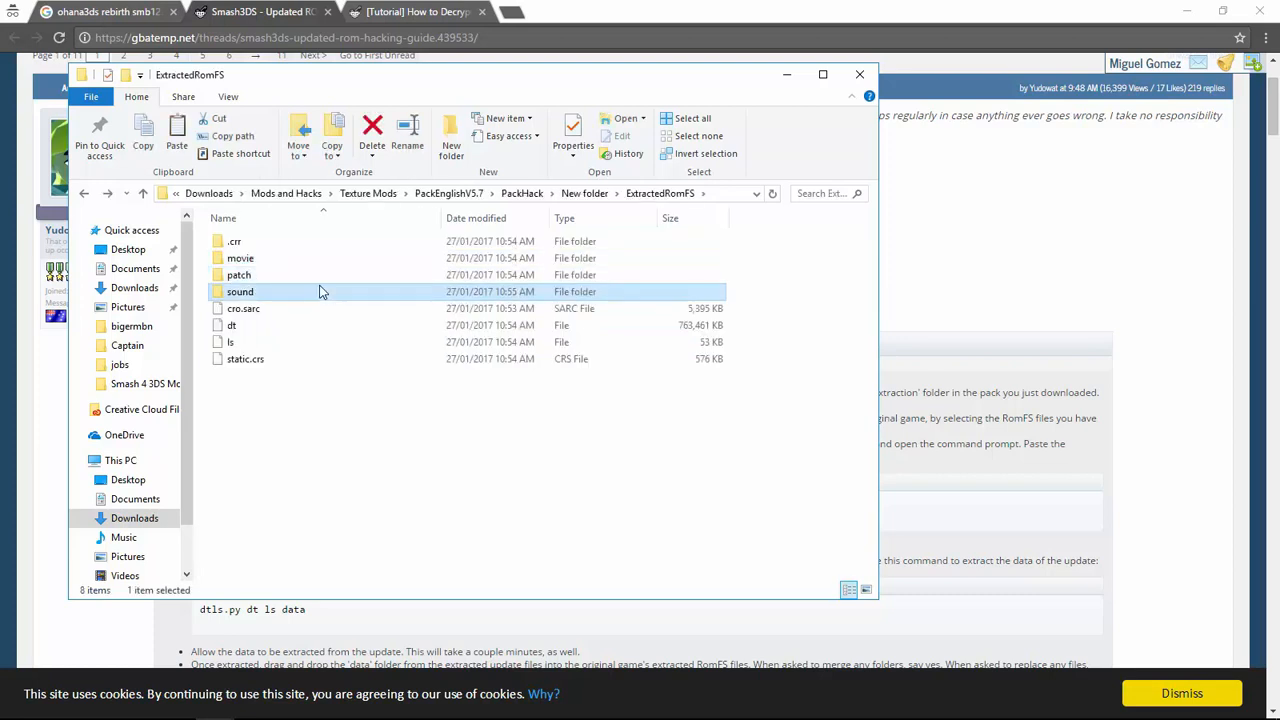
pyautogui.press('Up')
pyautogui.press('Up')
pyautogui.press('Up')
pyautogui.press('Up')
pyautogui.press('Down')
pyautogui.press('Down')
pyautogui.press('Down')
pyautogui.press('Down')
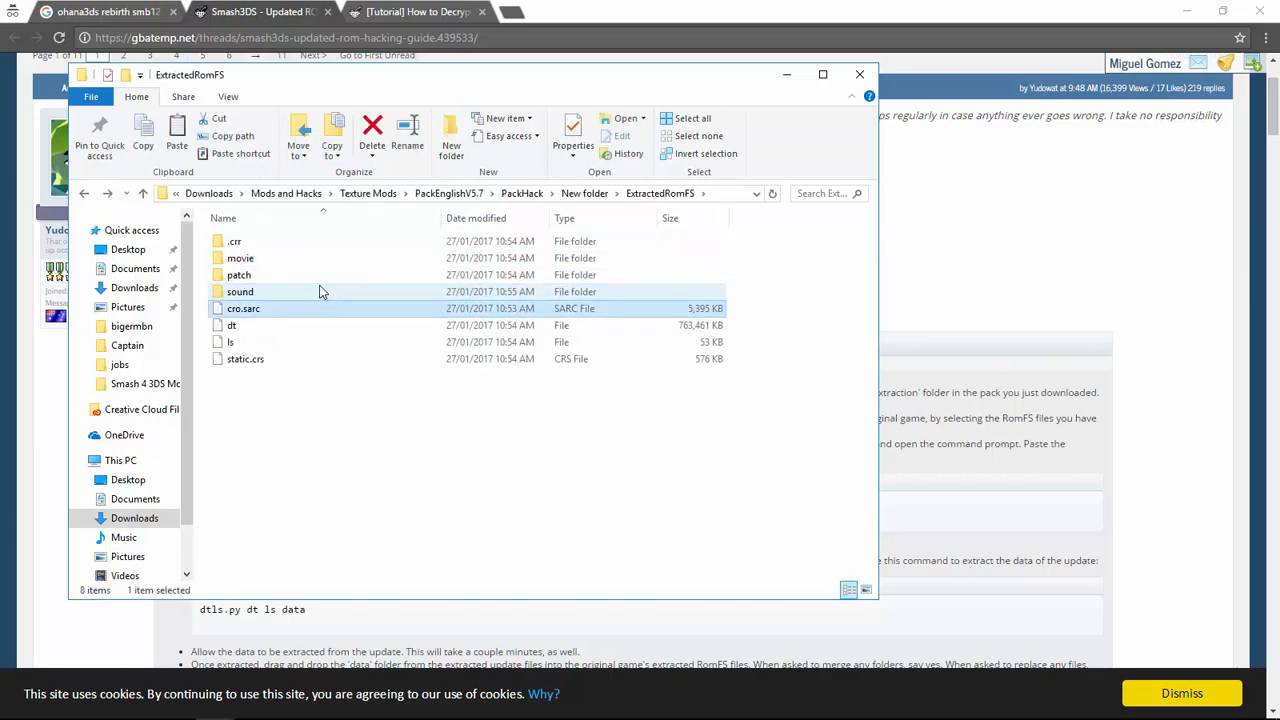
pyautogui.press('Up')
pyautogui.press('Up')
pyautogui.press('Up')
pyautogui.press('Up')
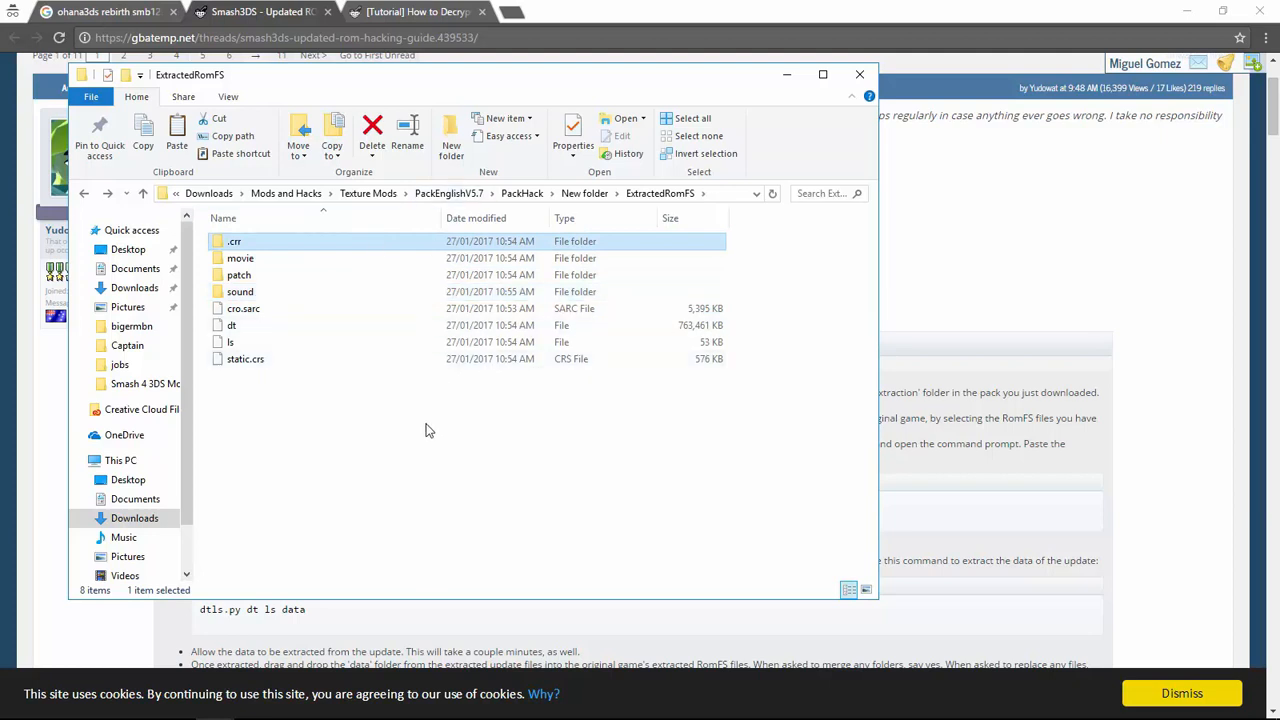
pyautogui.moveTo(418, 446); pyautogui.dragTo(420, 234)
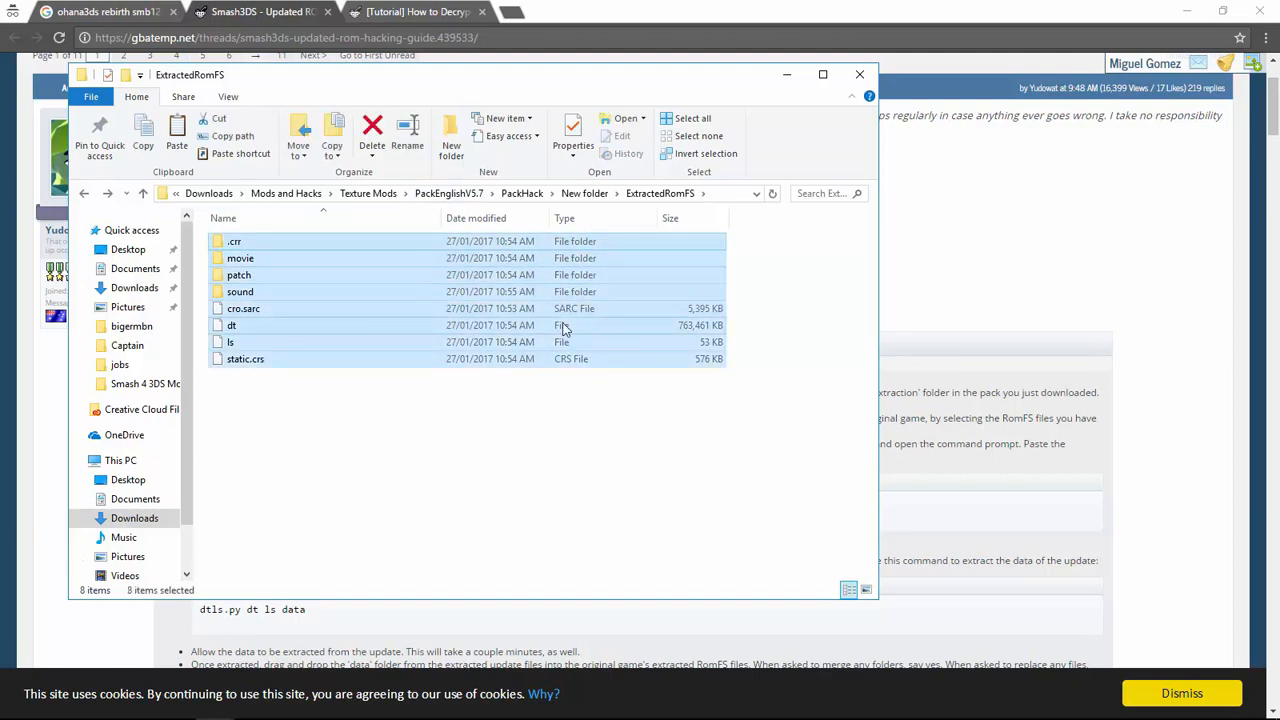
# Go back up from ExtractedRomFS to Texture Mods and open the Smash 3DS Pack folder.
pyautogui.press('BackSpace')
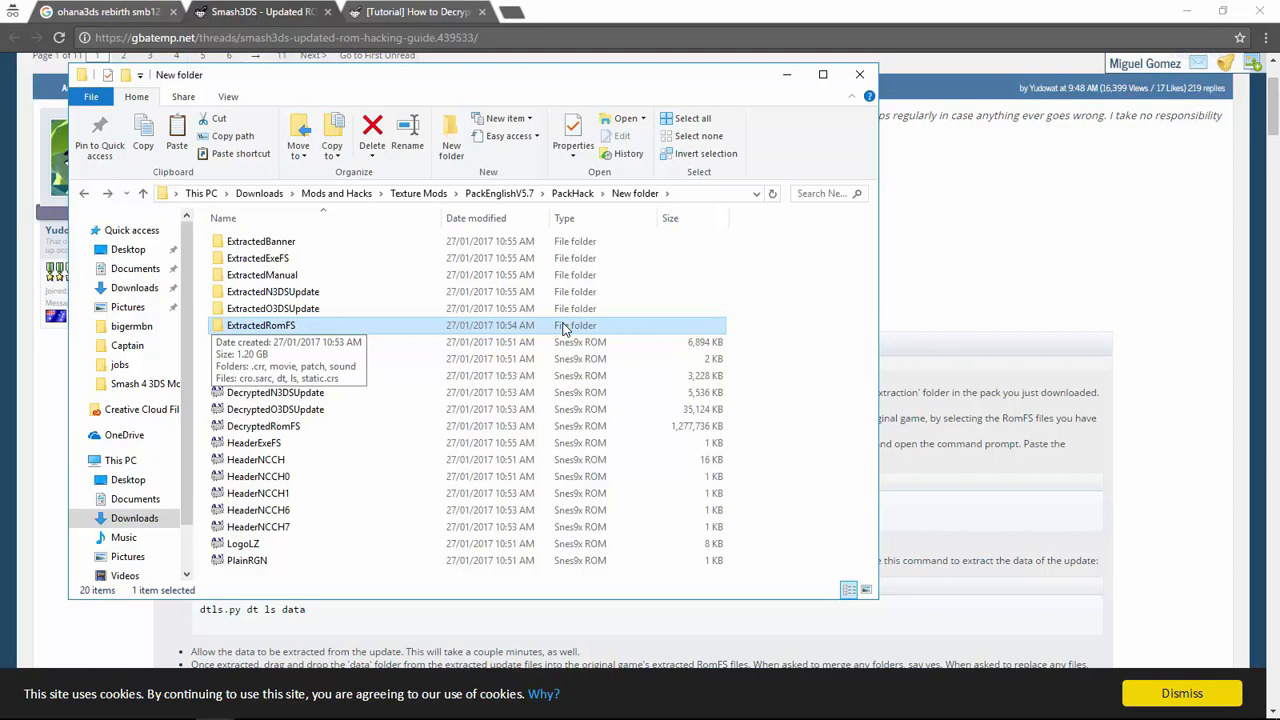
pyautogui.press('BackSpace')
pyautogui.press('BackSpace')
pyautogui.press('BackSpace')
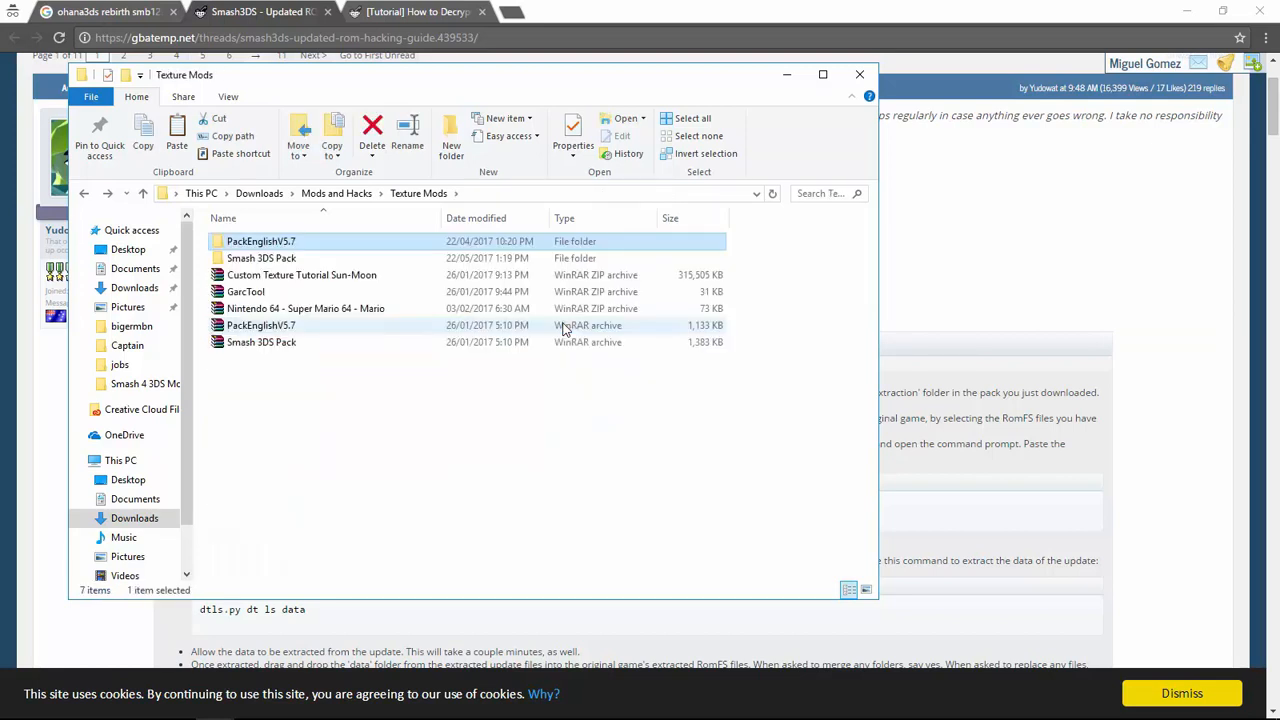
pyautogui.press('Return')
pyautogui.press('Down')
pyautogui.press('Down')
pyautogui.press('Down')
pyautogui.press('Down')
pyautogui.press('Down')
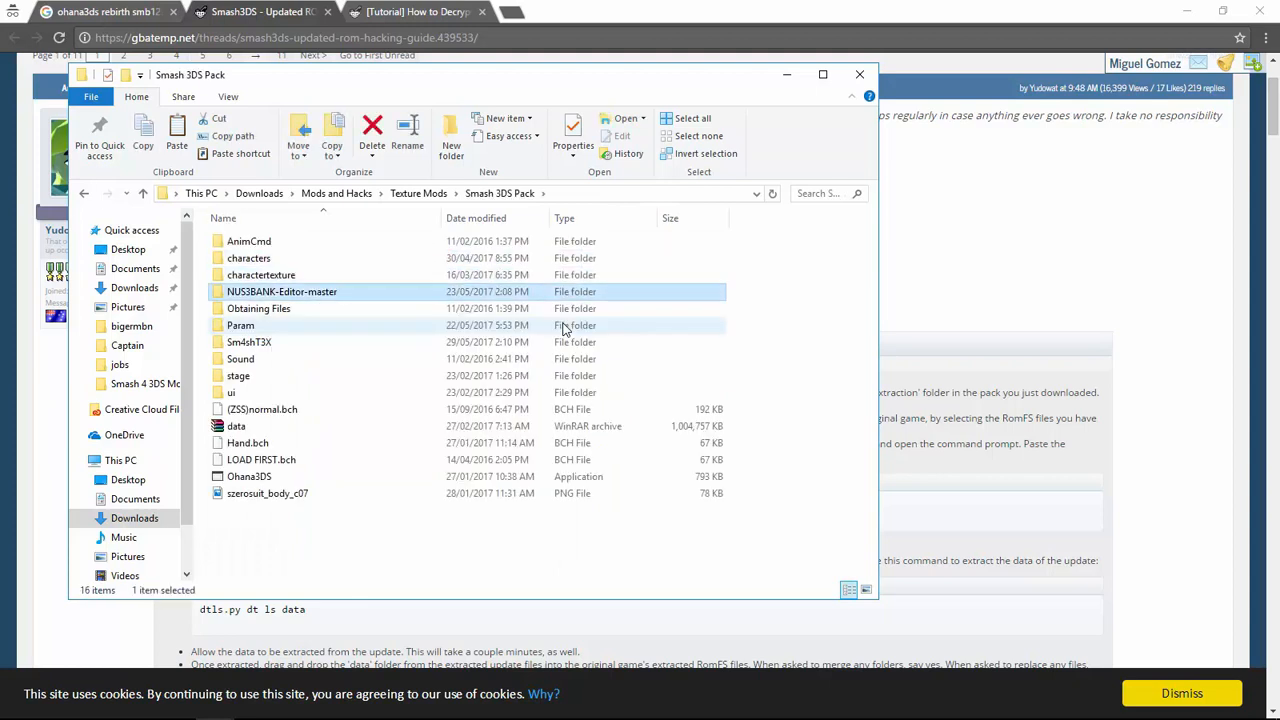
# Open the Original folder located in Obtaining Files, Extraction.
pyautogui.press('Return')
pyautogui.press('Down')
pyautogui.press('Down')
pyautogui.press('Return')
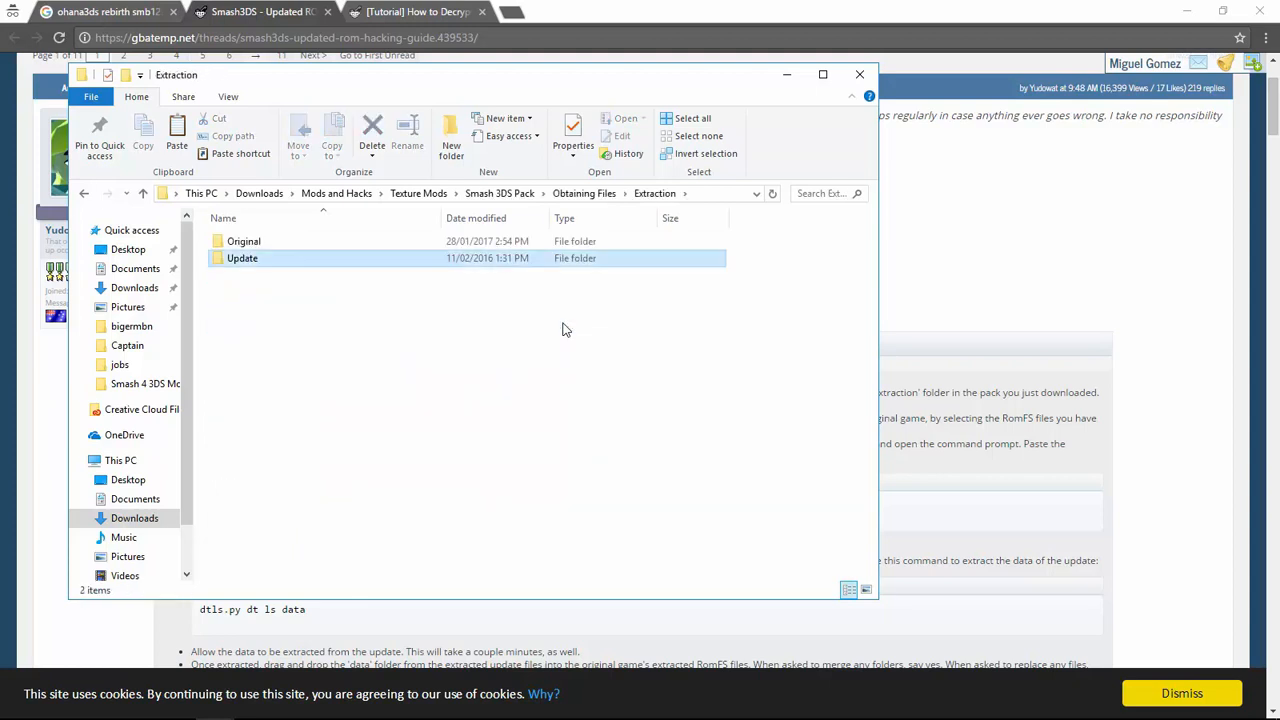
pyautogui.press('Return')
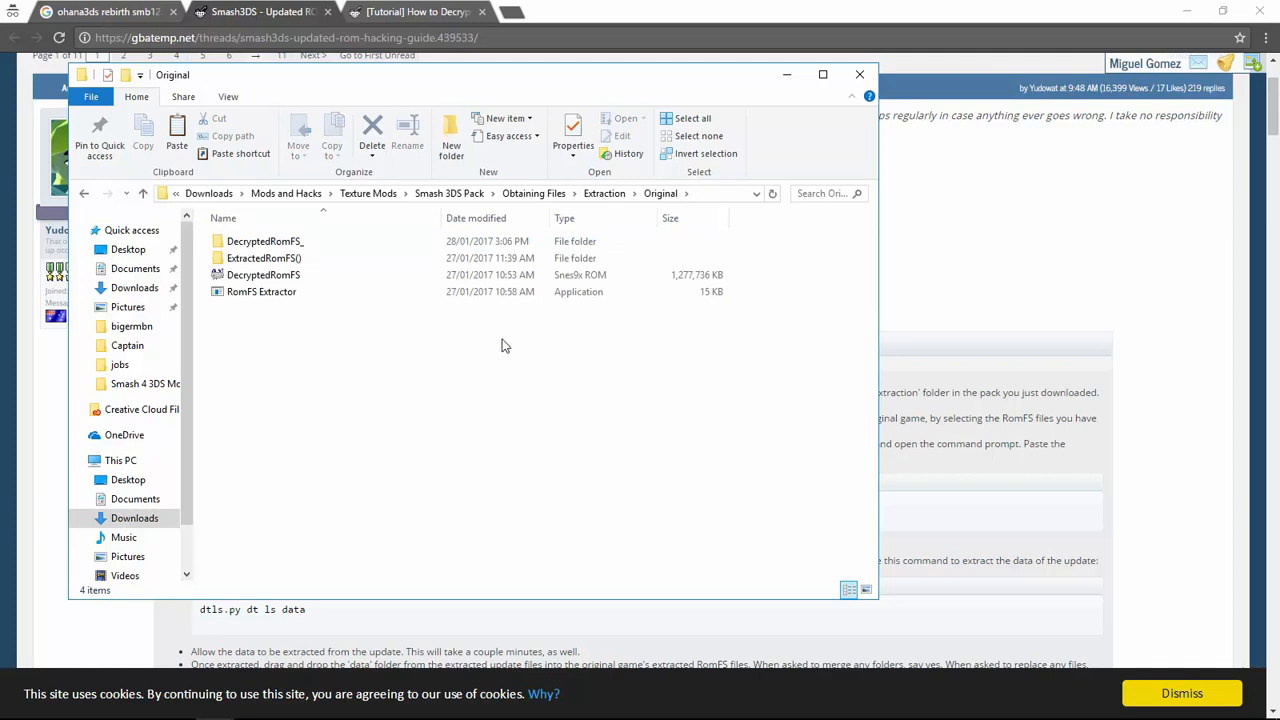
# Go back up through the parent folders from Original to Mods and Hacks.
pyautogui.press('BackSpace')
pyautogui.press('BackSpace')
pyautogui.press('BackSpace')
pyautogui.press('BackSpace')
pyautogui.press('BackSpace')
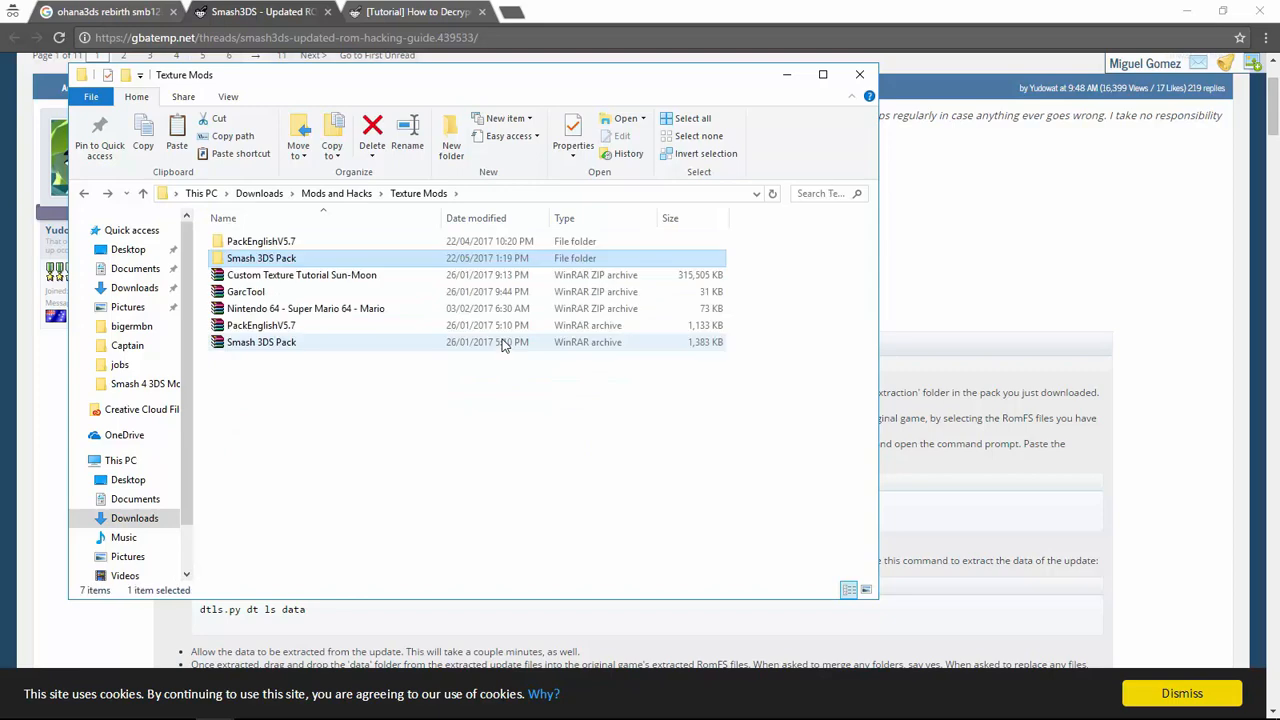
pyautogui.press('Up')
pyautogui.press('Up')
pyautogui.press('Down')
pyautogui.press('Down')
pyautogui.press('Down')
pyautogui.press('Down')
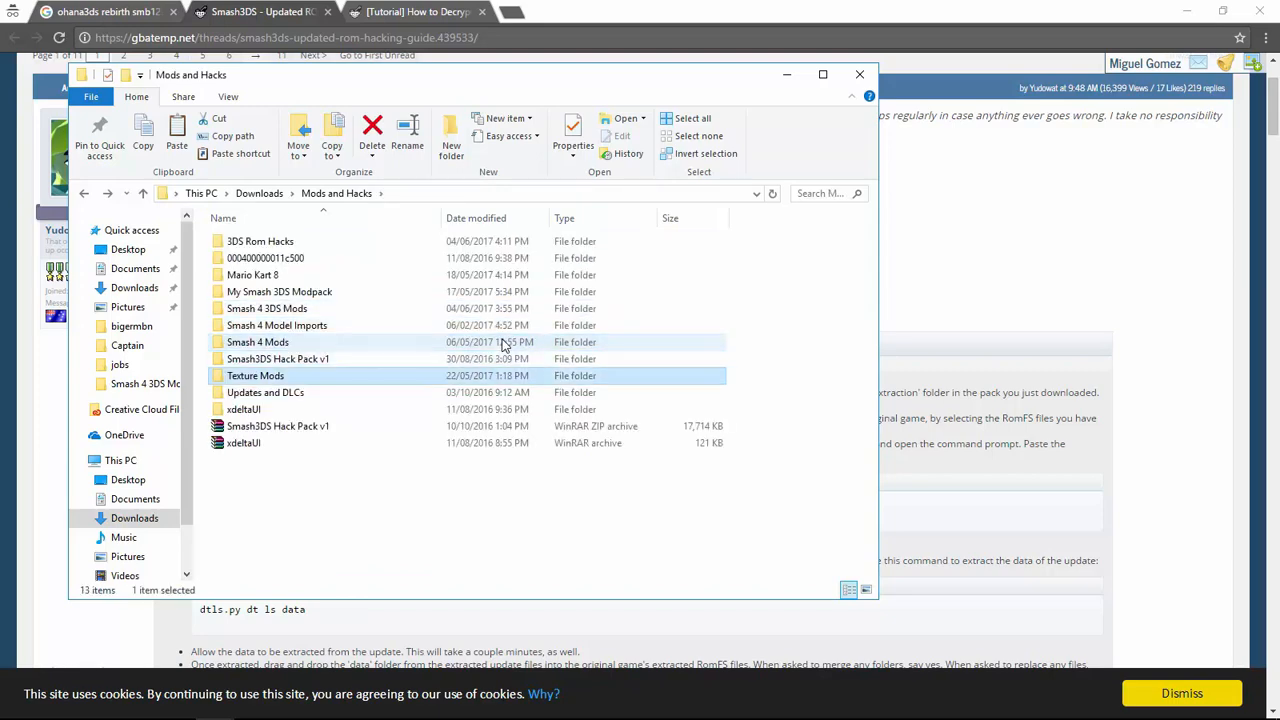
# Open New folder inside Texture Mods, PackEnglishV5.7, PackHack.
pyautogui.press('Return')
pyautogui.press('Up')
pyautogui.press('Return')
pyautogui.press('Down')
pyautogui.press('Return')
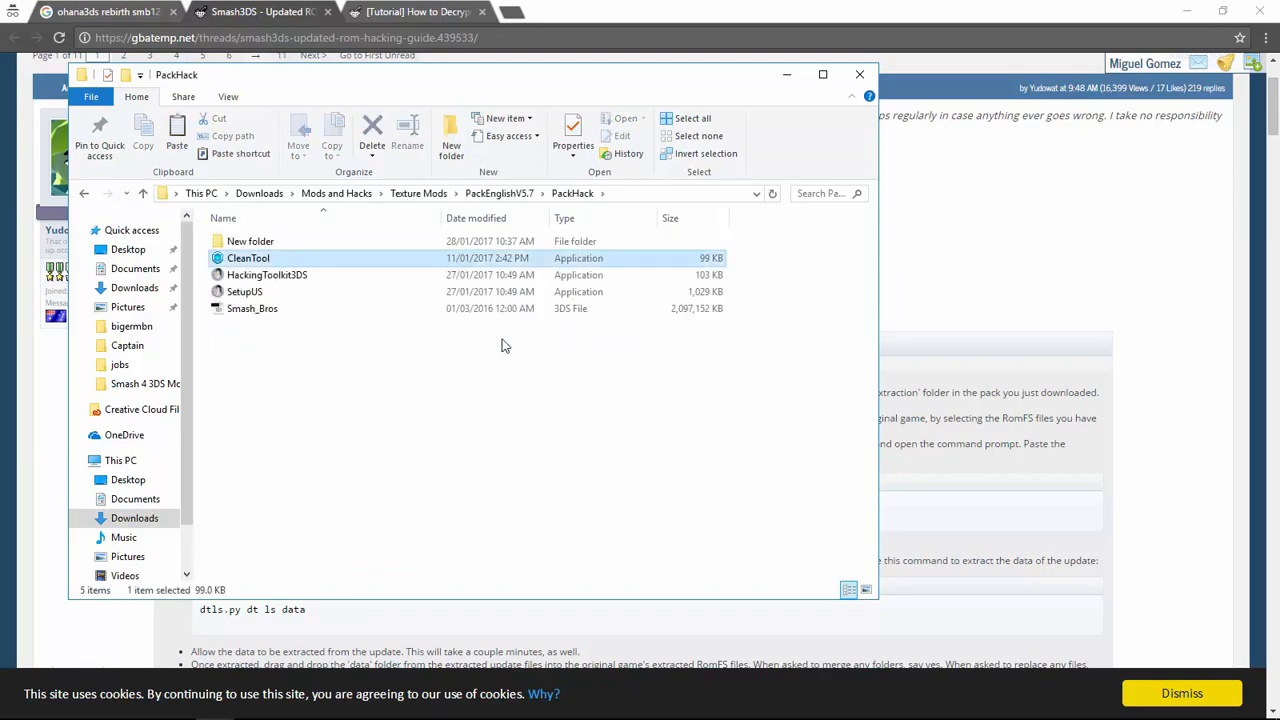
pyautogui.press('Return')
pyautogui.press('Up')
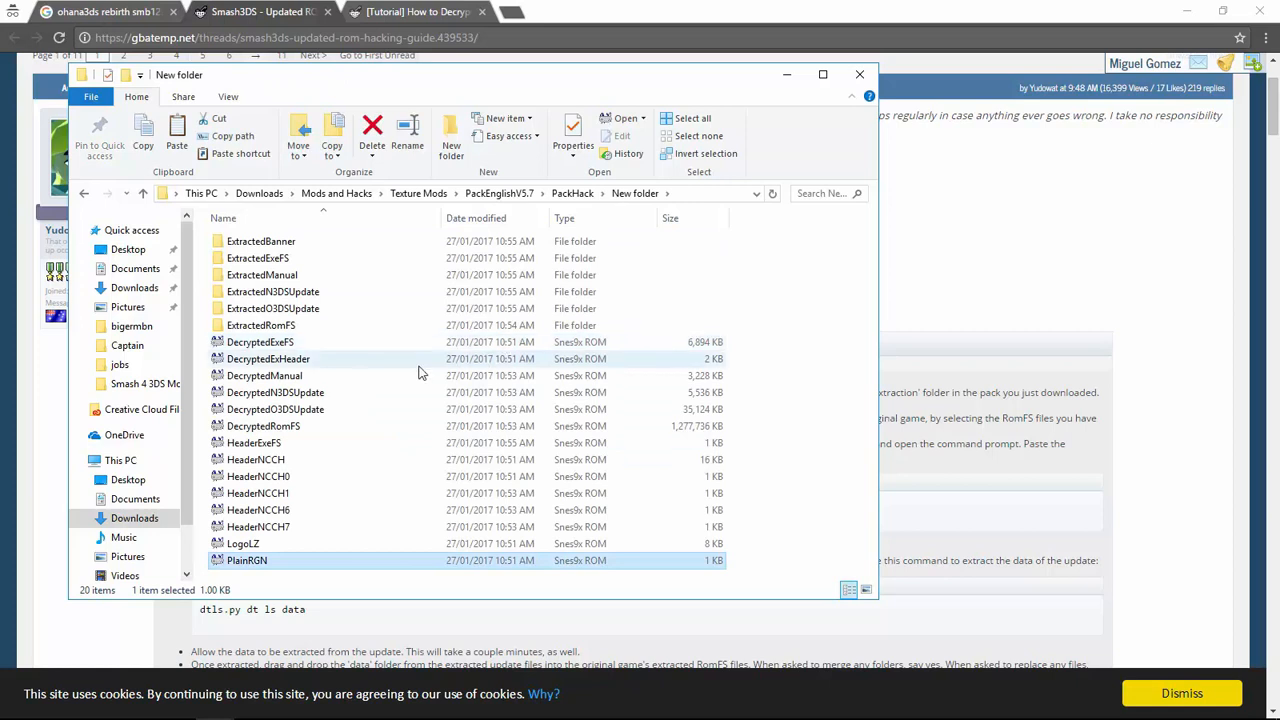
# Point out the DecryptedRomFS file and the ExtractedRomFS folder by selecting them in turn, ending on DecryptedRomFS.
pyautogui.click(333, 430)
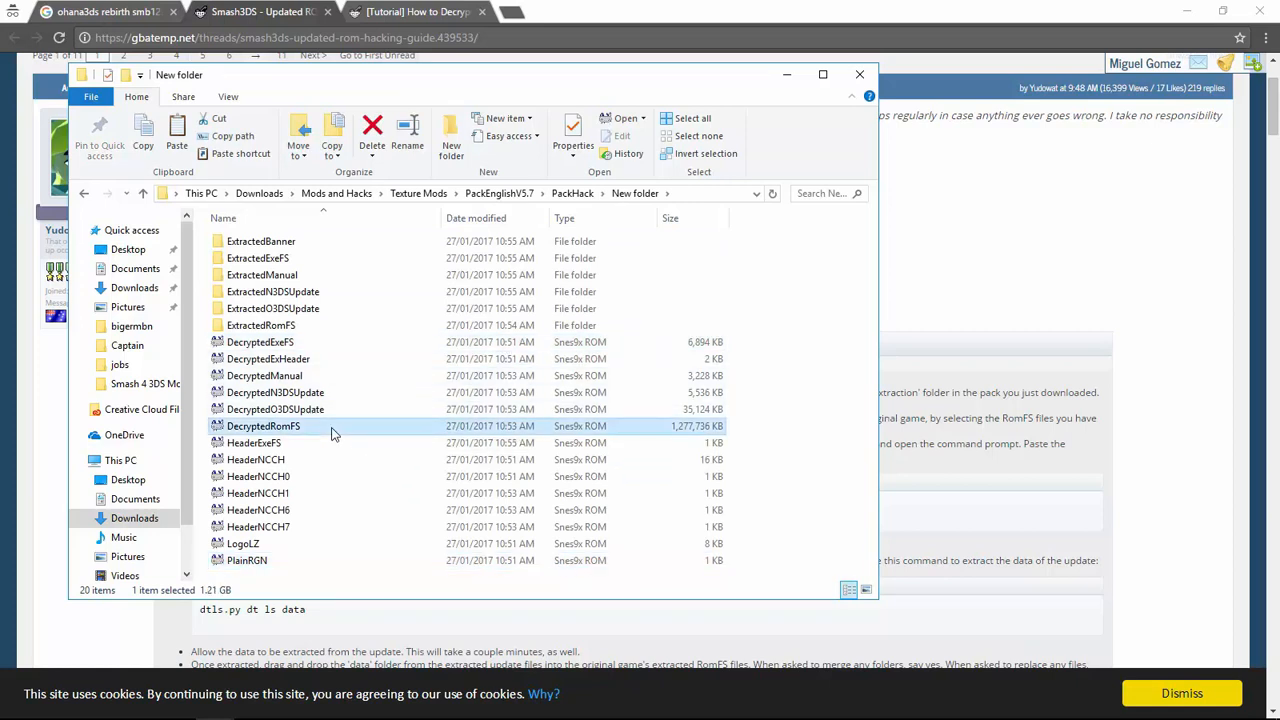
pyautogui.click(279, 328)
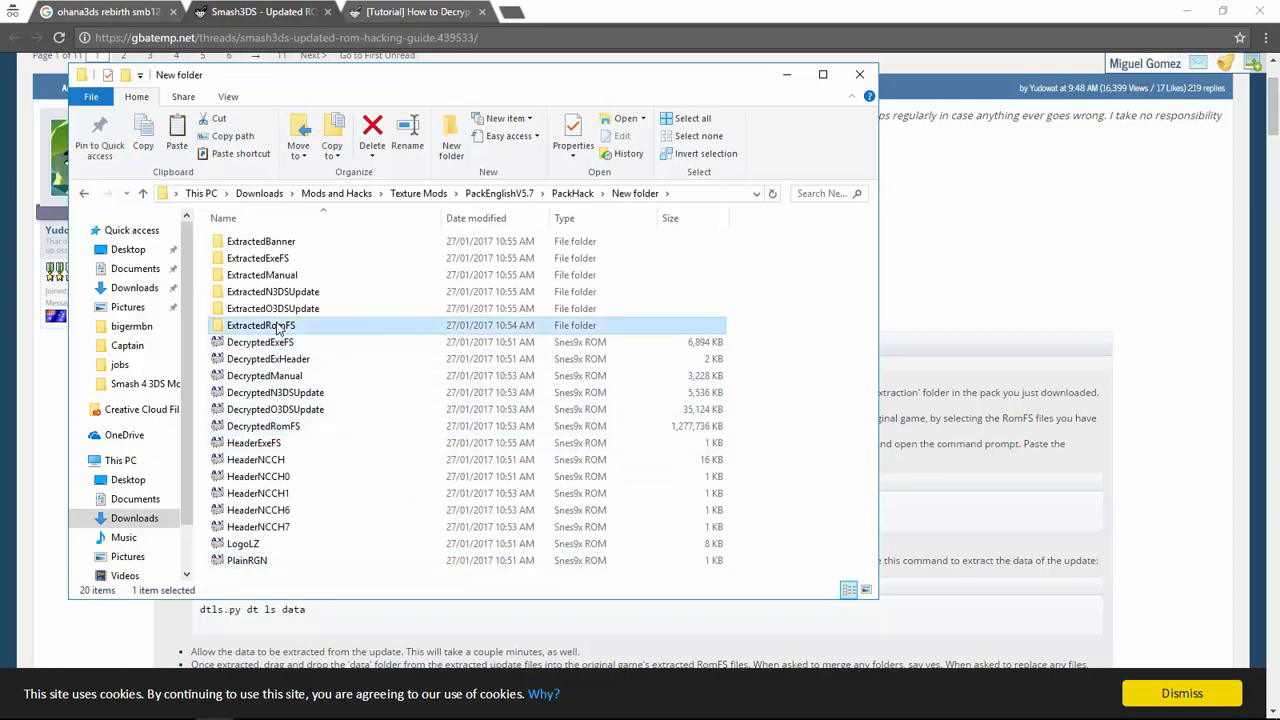
pyautogui.click(305, 430)
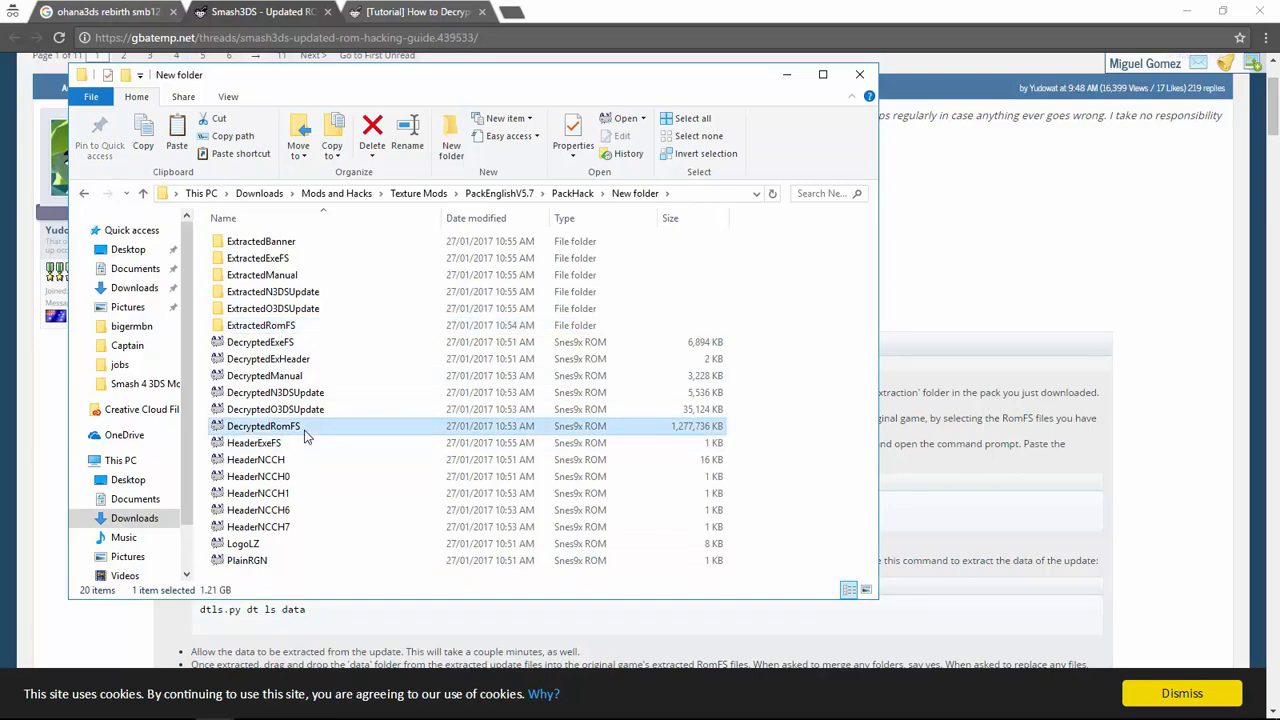
# Go back up to Texture Mods and open Obtaining Files inside Smash 3DS Pack.
pyautogui.press('BackSpace')
pyautogui.press('BackSpace')
pyautogui.press('BackSpace')
pyautogui.press('BackSpace')
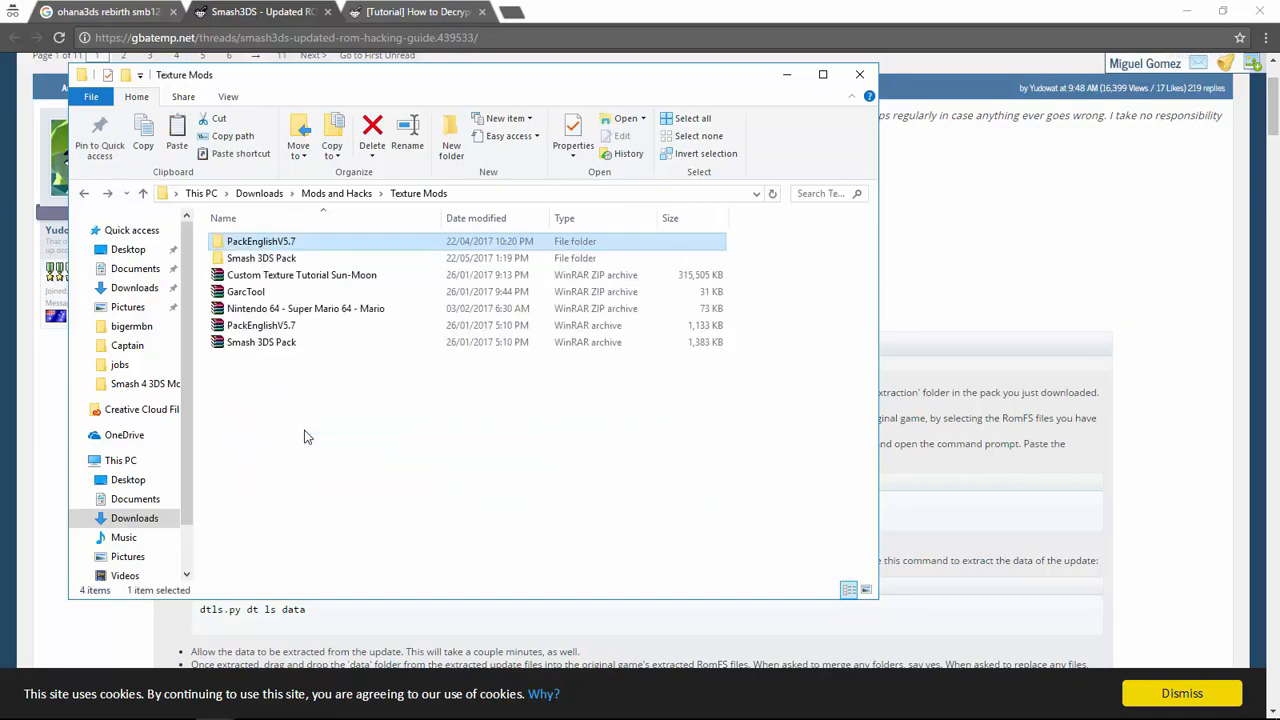
pyautogui.press('Return')
pyautogui.press('Down')
pyautogui.press('Return')
pyautogui.press('Down')
pyautogui.press('Down')
pyautogui.press('Down')
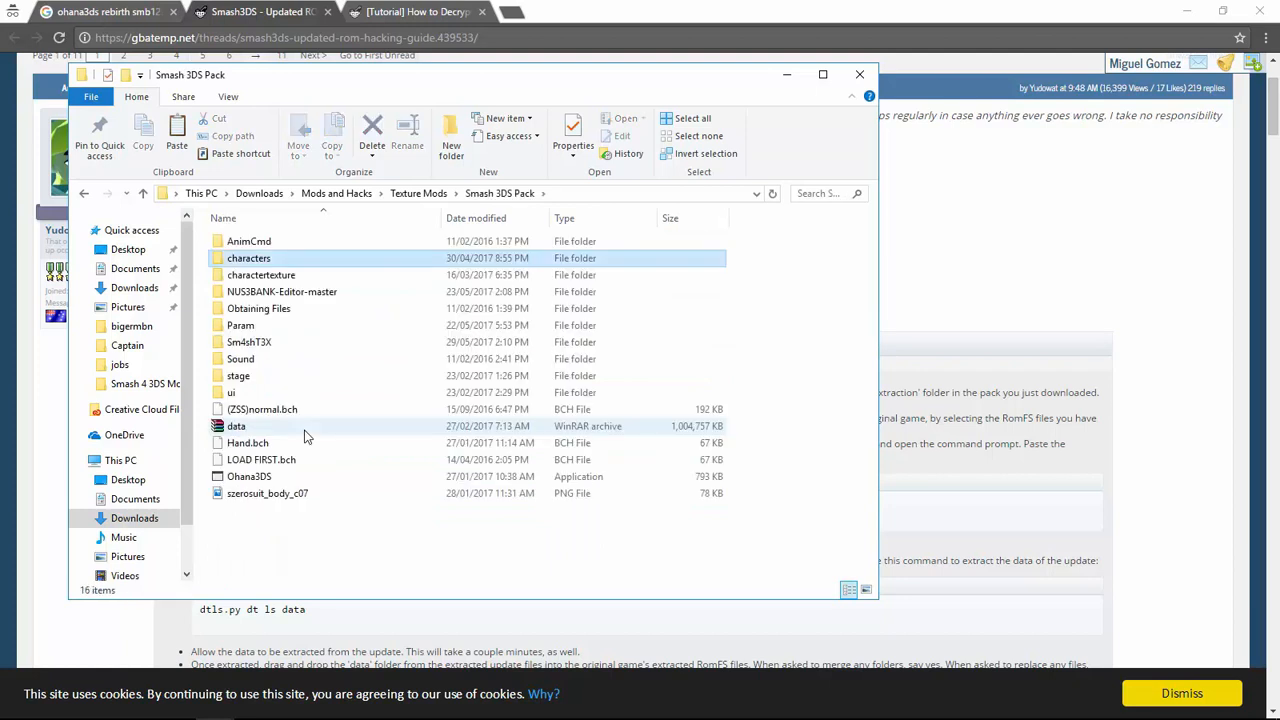
pyautogui.press('Down')
pyautogui.press('Return')
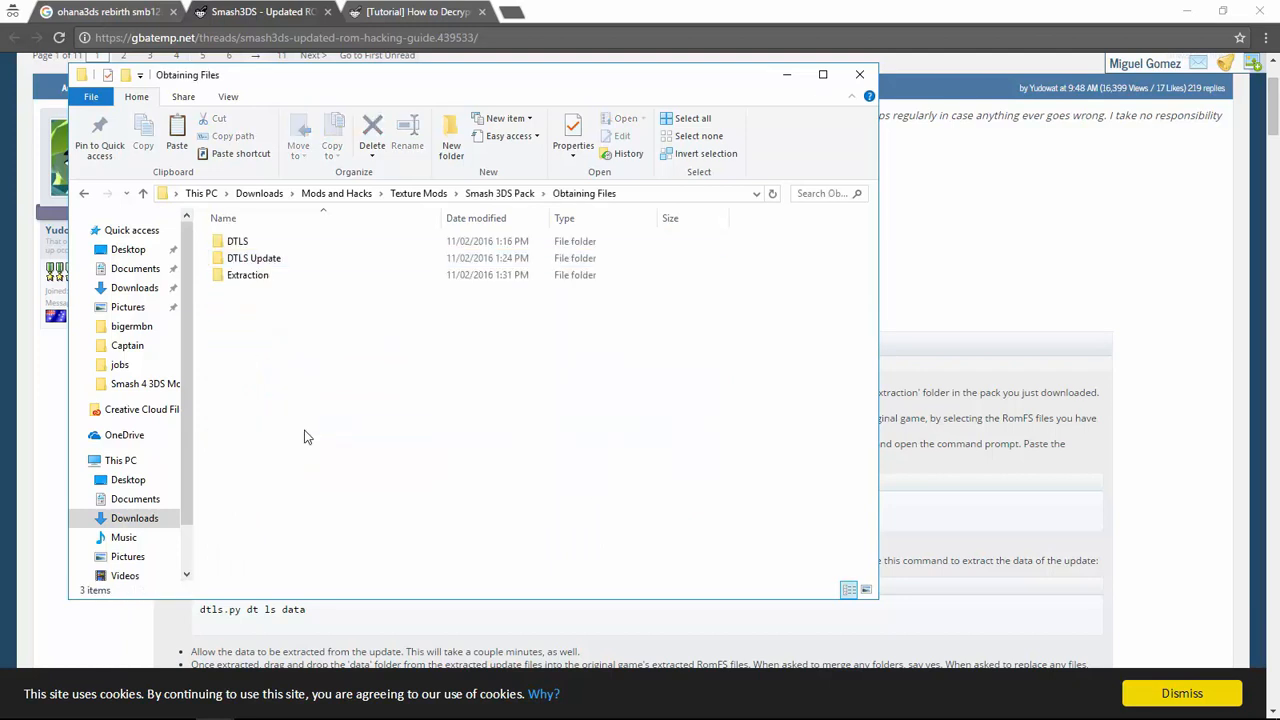
# Open the Original folder inside Extraction and launch RomFS Extractor from it.
pyautogui.press('Down')
pyautogui.press('Down')
pyautogui.press('Return')
pyautogui.press('Down')
pyautogui.press('Return')
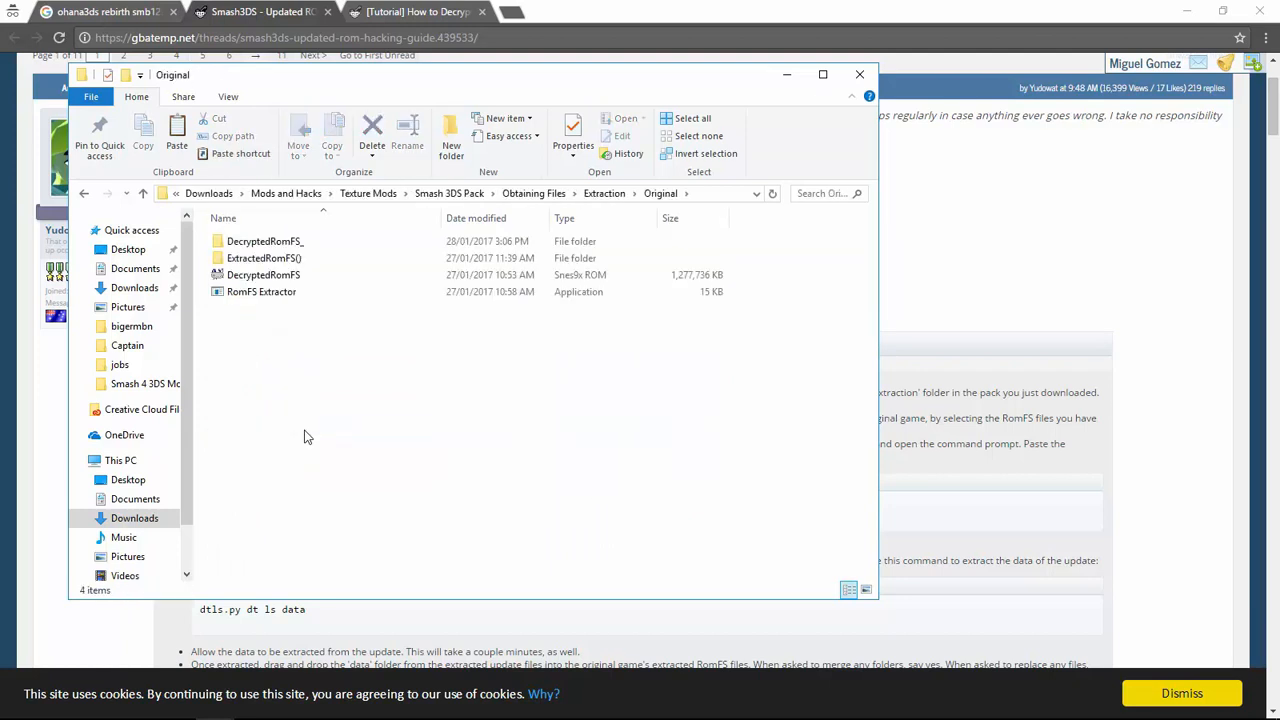
pyautogui.click(317, 293)
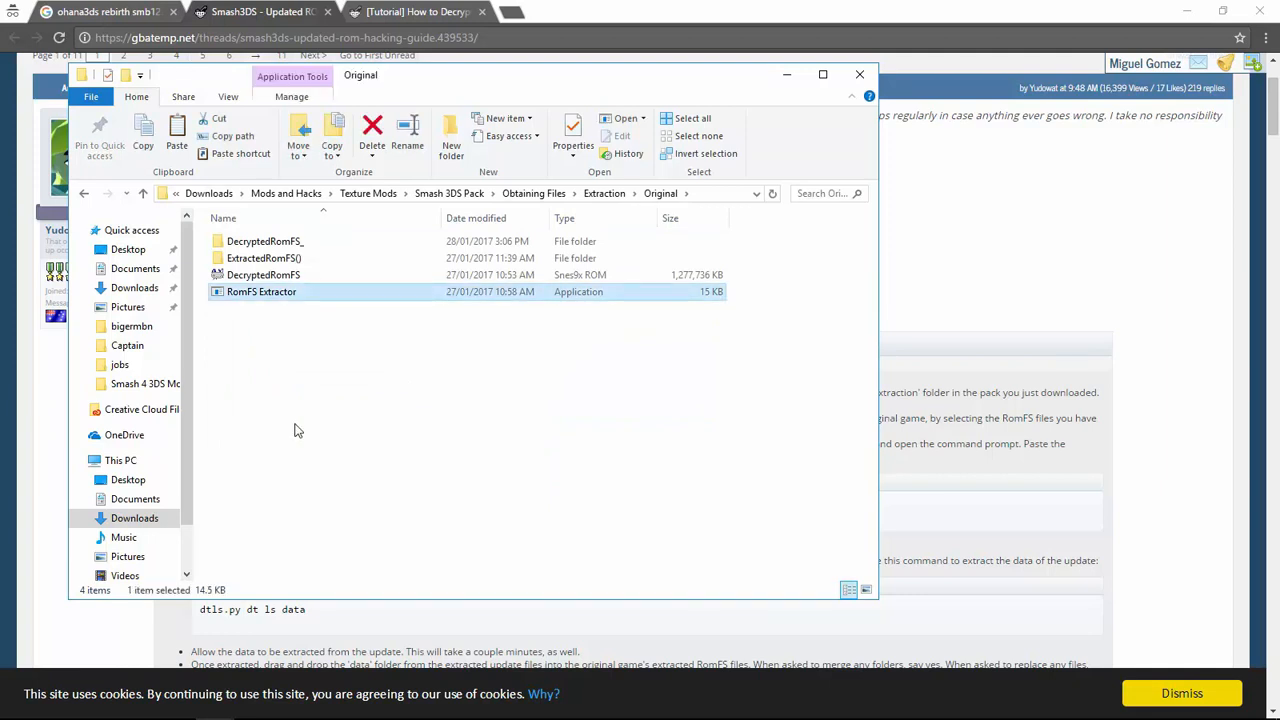
pyautogui.doubleClick(322, 290)
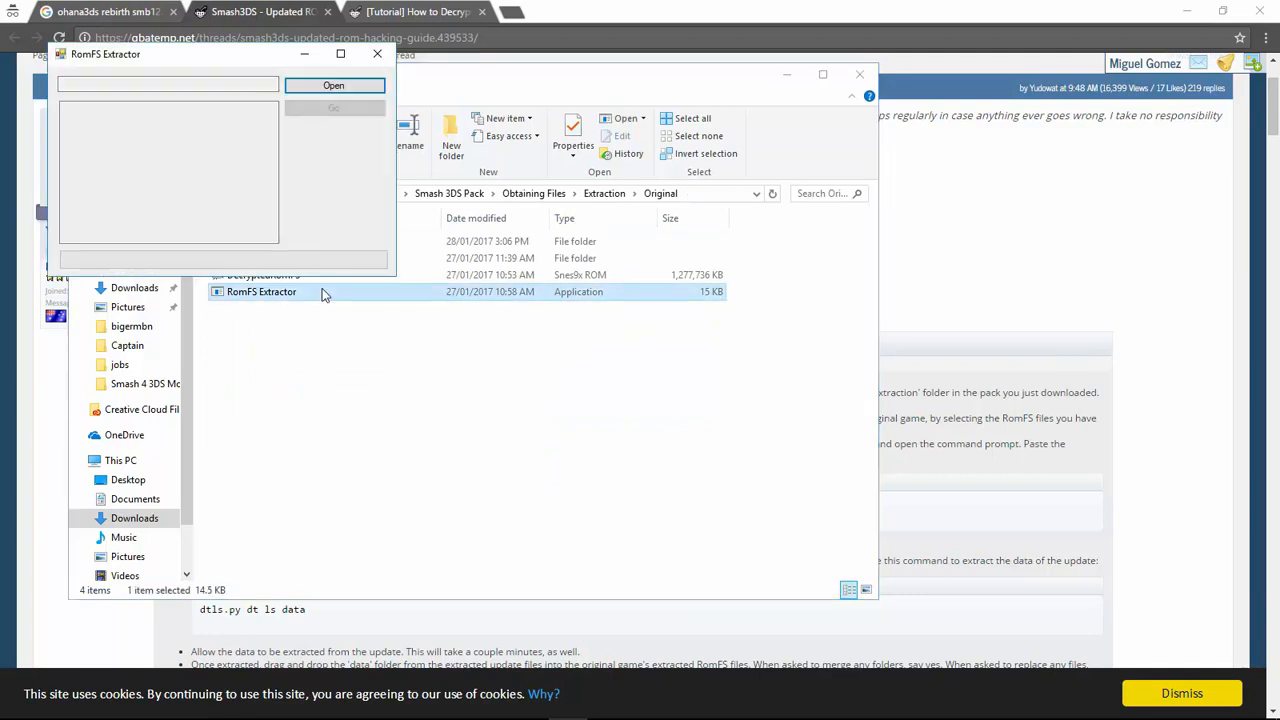
# Open and cancel RomFS Extractor's file selection, select DecryptedRomFS in the Original folder, and return to RomFS Extractor.
pyautogui.click(326, 88)
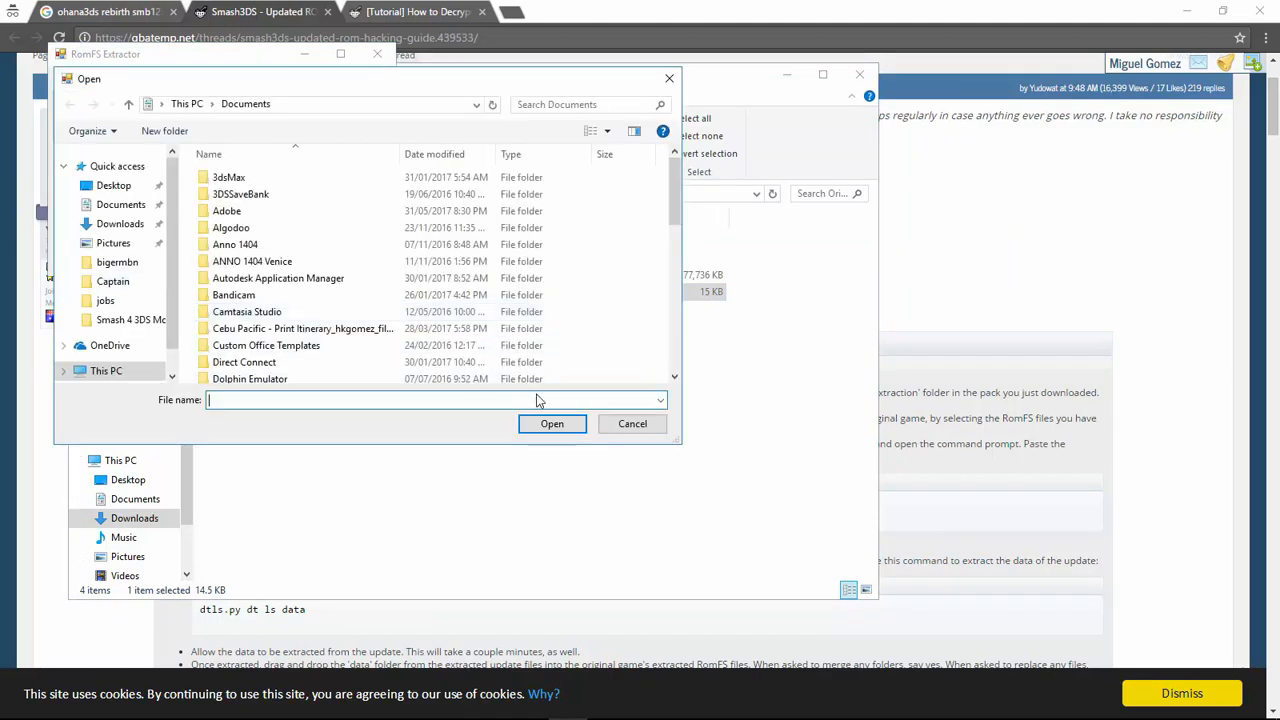
pyautogui.click(632, 424)
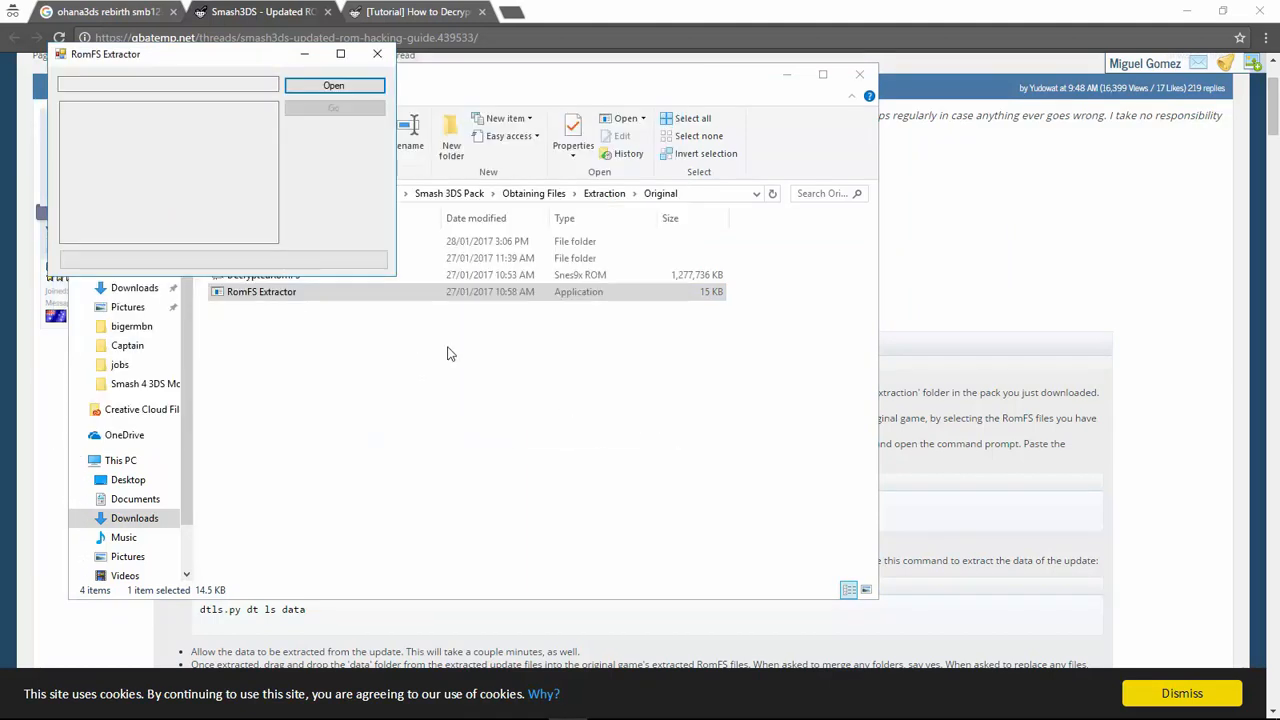
pyautogui.click(450, 353)
pyautogui.moveTo(350, 280); pyautogui.dragTo(287, 160)
pyautogui.hotkey('alt', 'Tab')
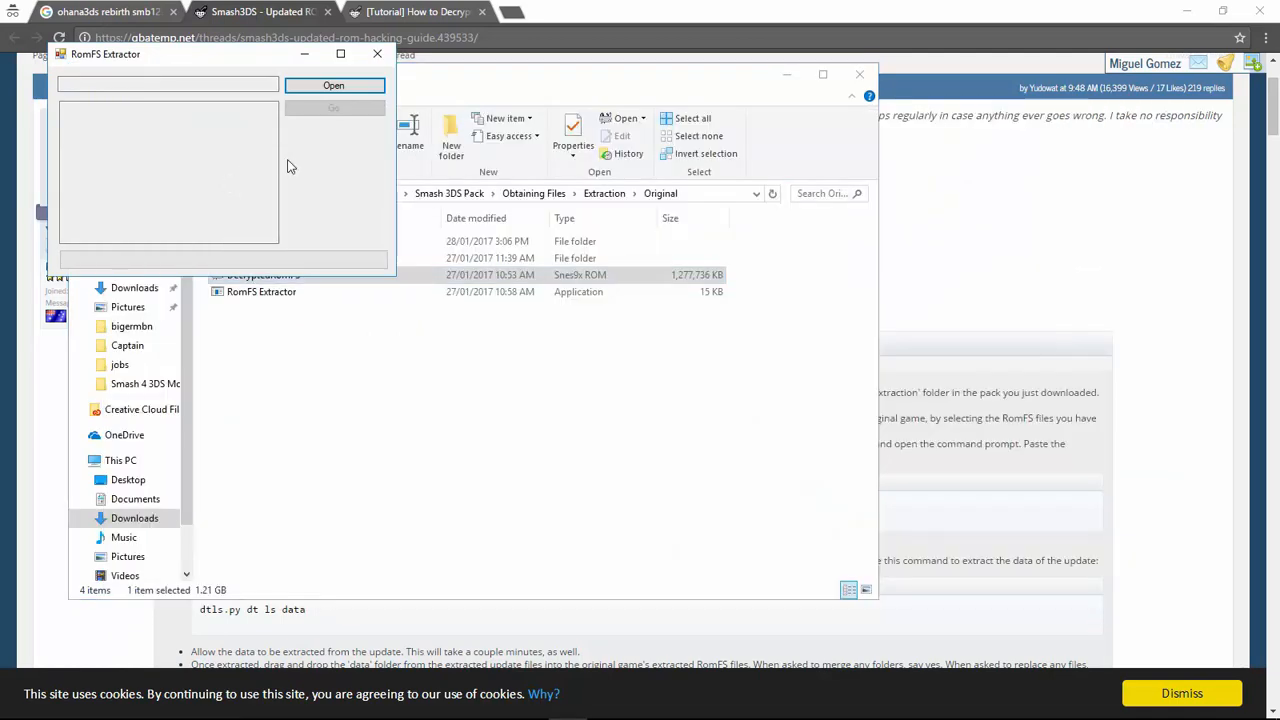
# In RomFS Extractor's file selection, browse from Downloads through Mods and Hacks, Texture Mods and Smash 3DS Pack to Obtaining Files.
pyautogui.click(350, 86)
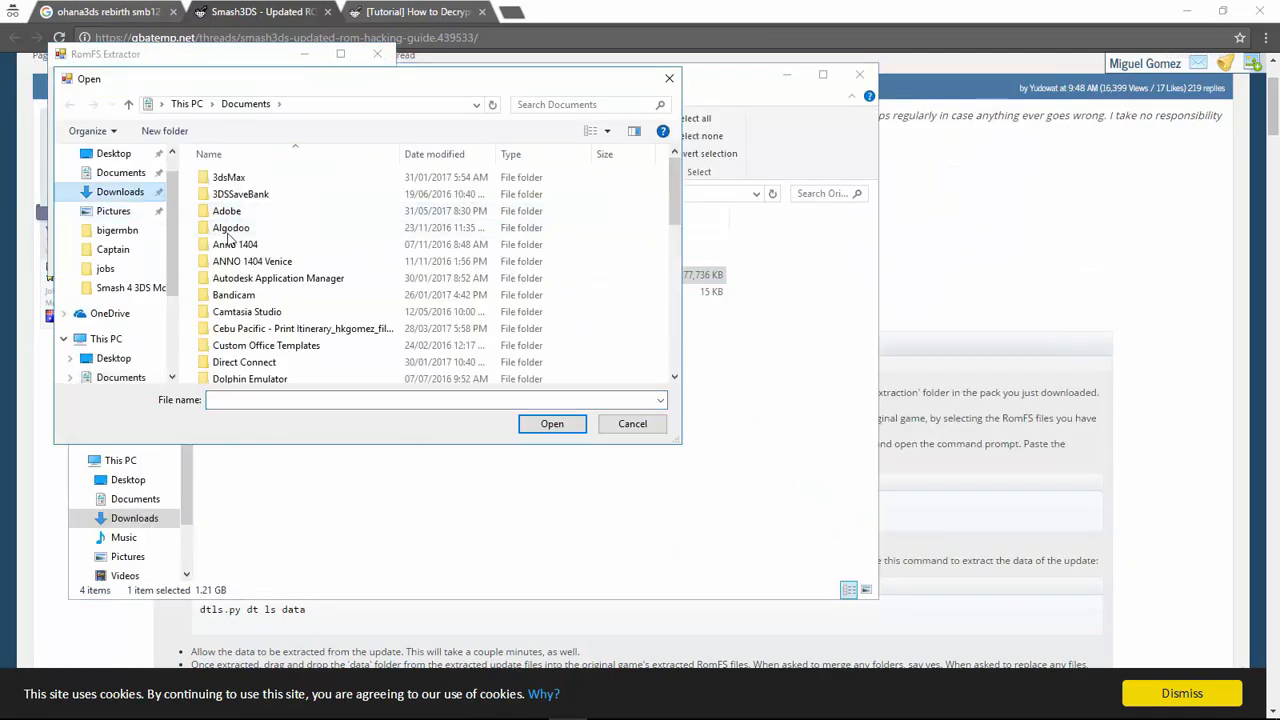
pyautogui.scroll(-5, 295, 248)
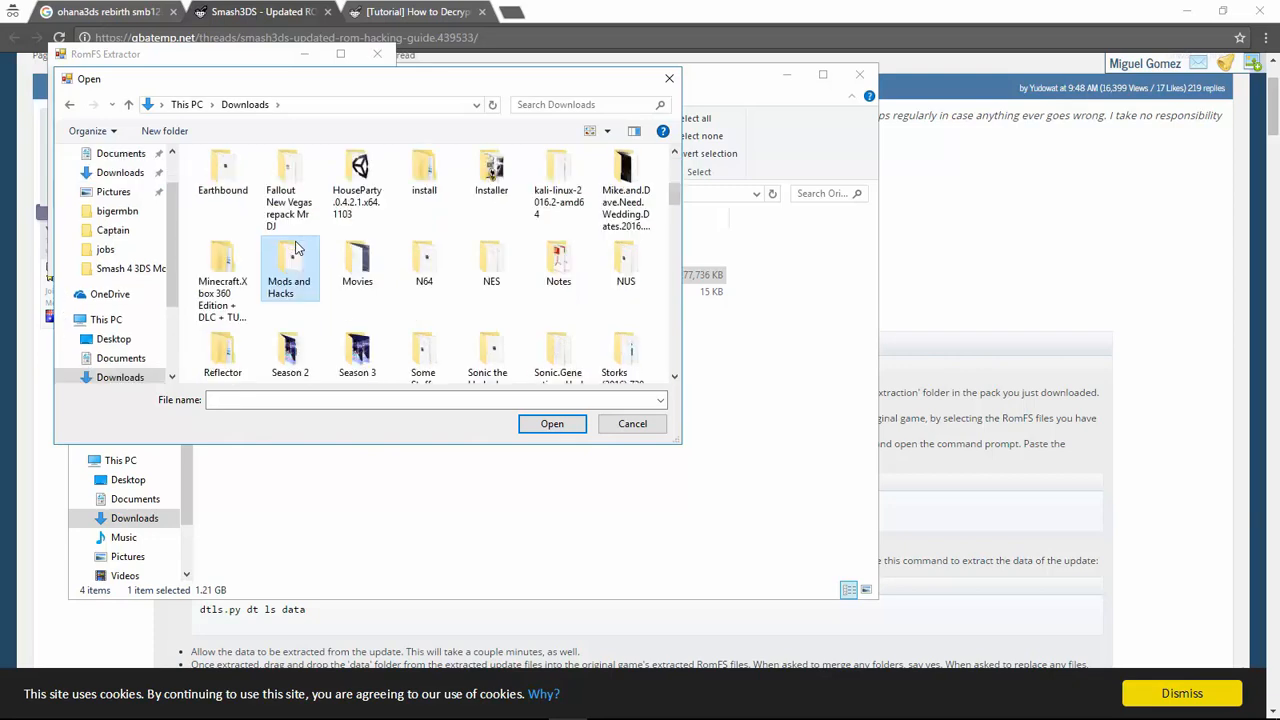
pyautogui.doubleClick(295, 248)
pyautogui.doubleClick(295, 248)
pyautogui.doubleClick(295, 248)
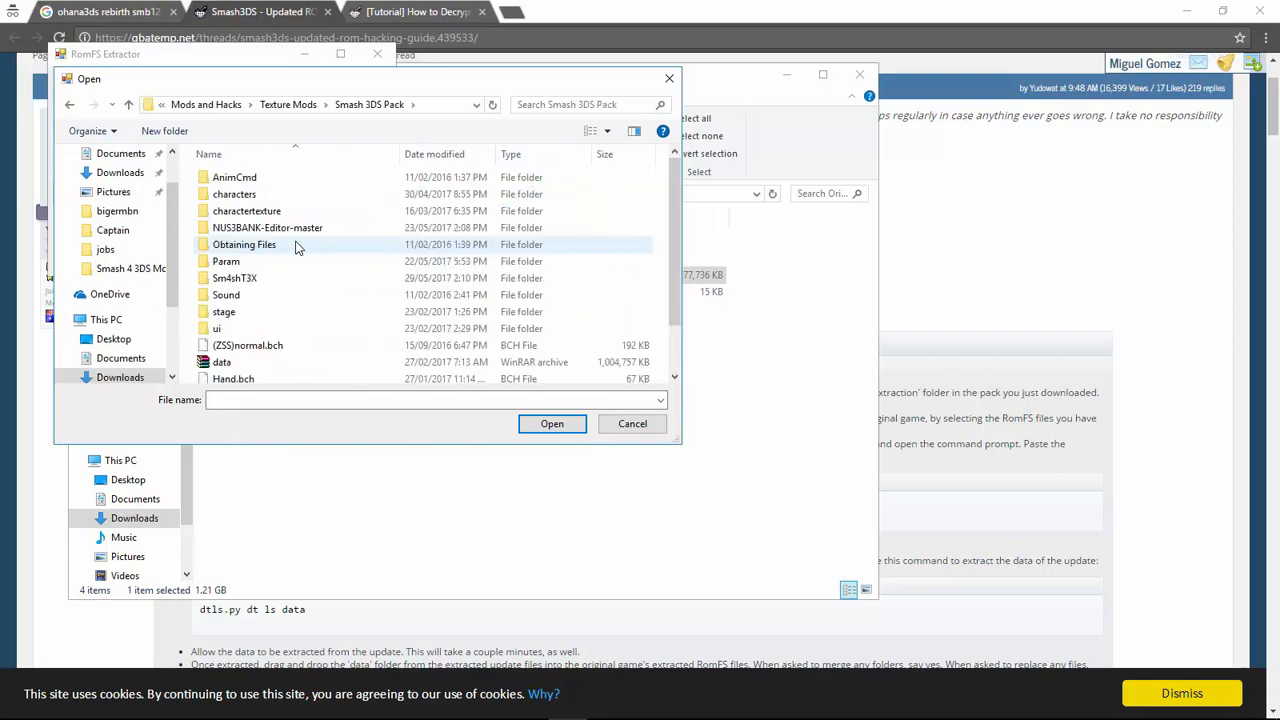
pyautogui.doubleClick(295, 243)
# Load DecryptedRomFS from the Original folder inside Extraction into RomFS Extractor.
pyautogui.press('Down')
pyautogui.press('Down')
pyautogui.press('Down')
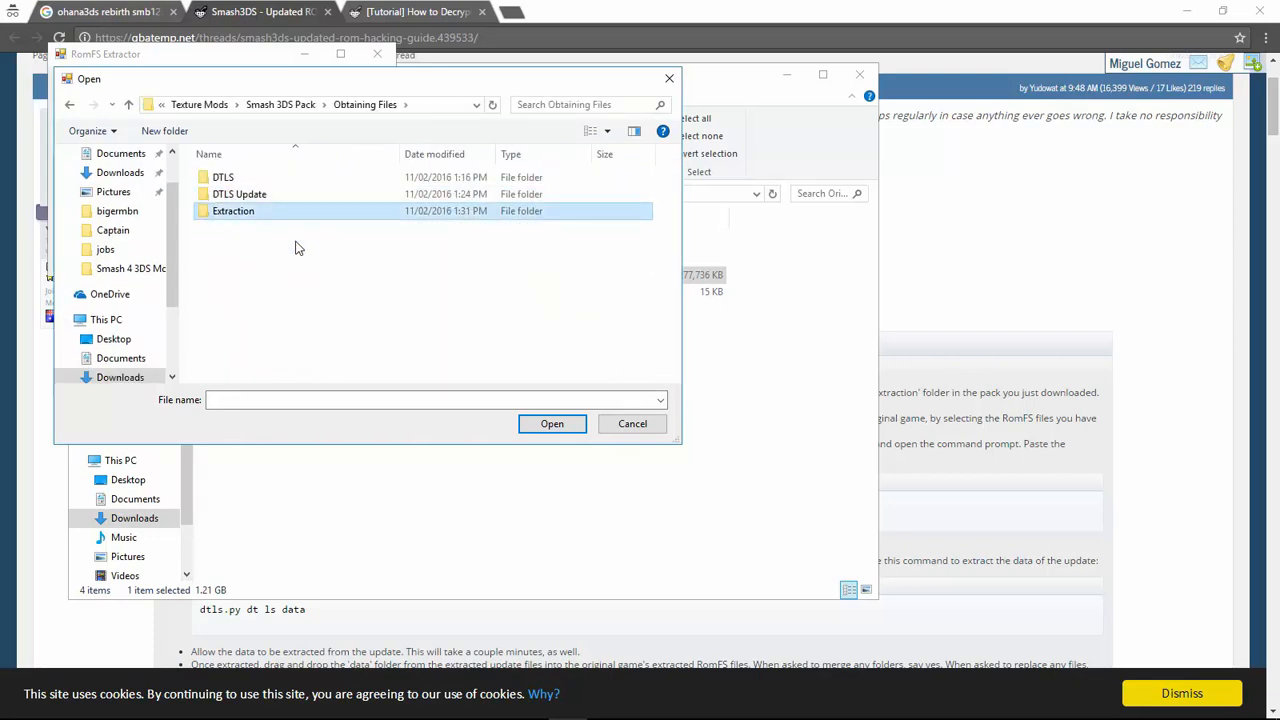
pyautogui.press('Return')
pyautogui.press('Down')
pyautogui.press('Return')
pyautogui.press('Down')
pyautogui.press('Down')
pyautogui.press('Return')
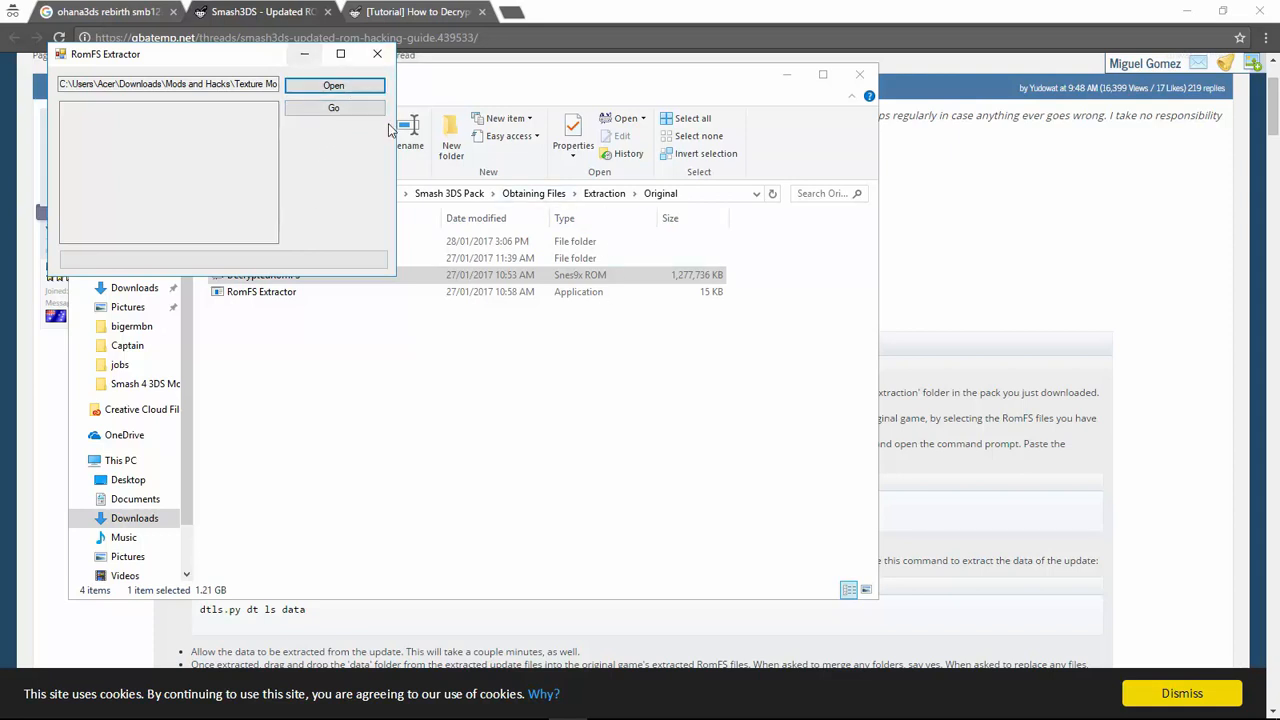
# Close RomFS Extractor and select the DecryptedRomFS_ folder followed by the ExtractedRomFS() folder in Original.
pyautogui.click(377, 54)
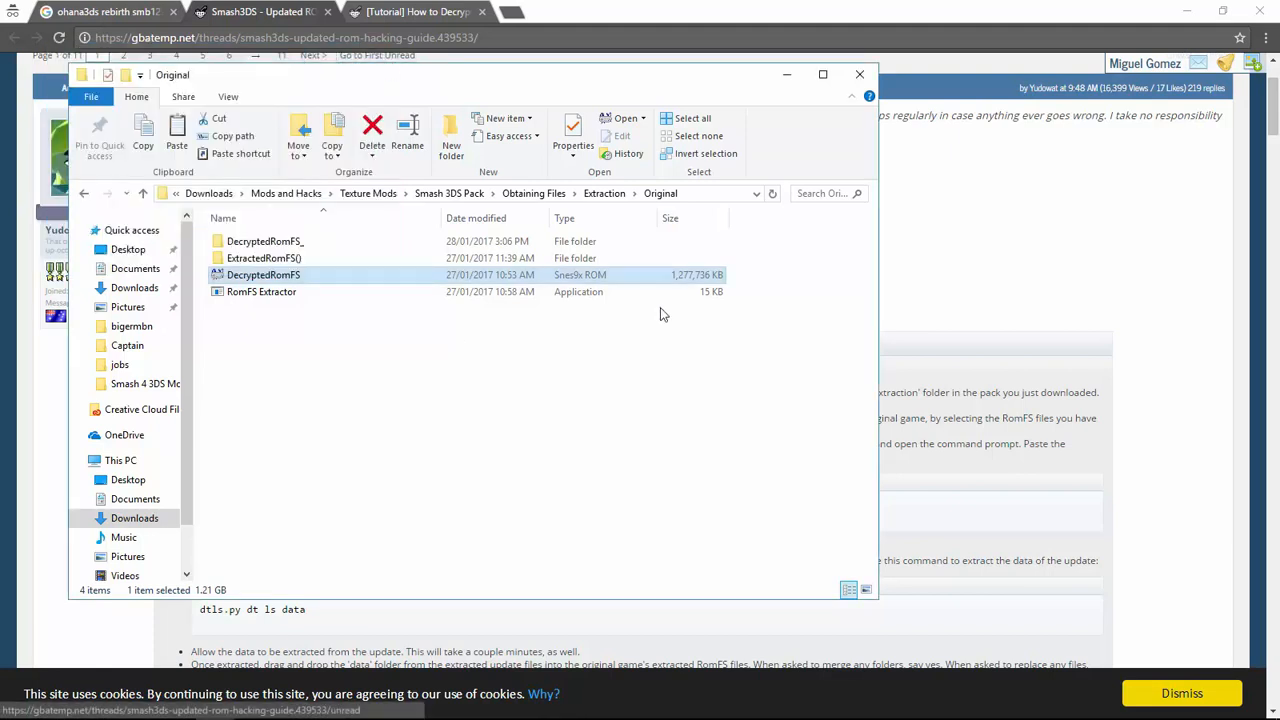
pyautogui.click(297, 231)
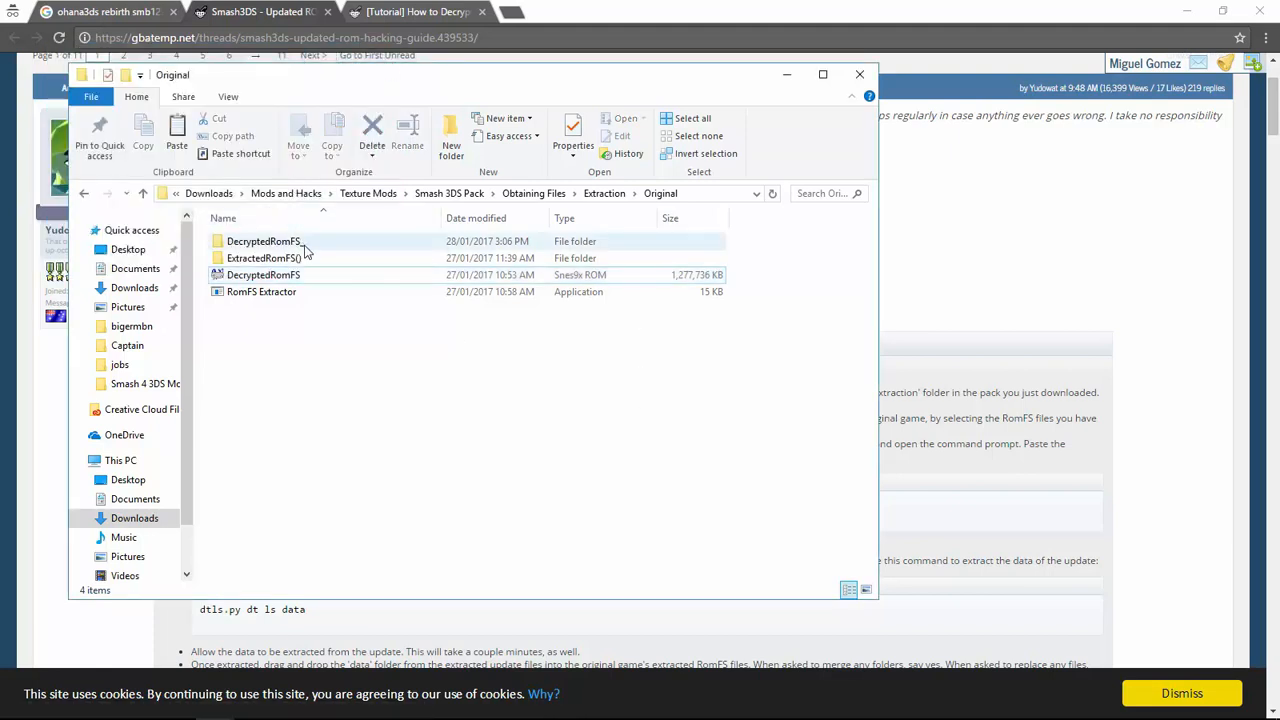
pyautogui.click(306, 246)
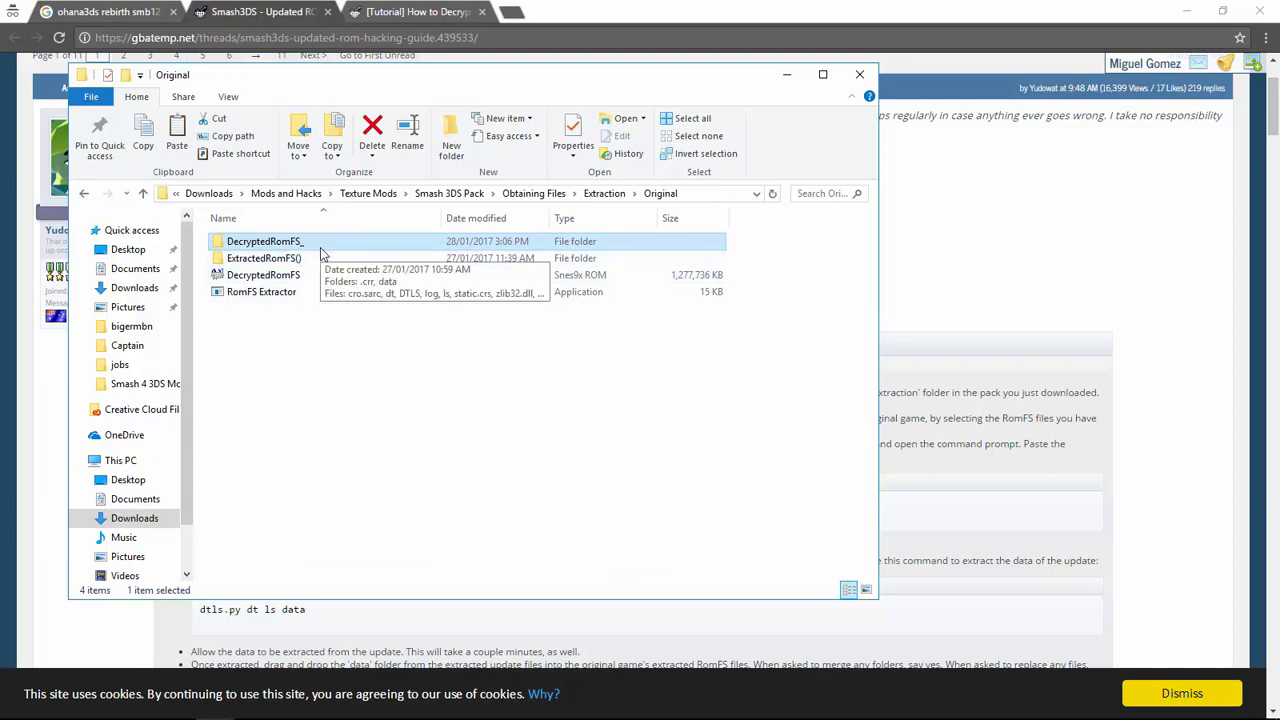
pyautogui.click(305, 259)
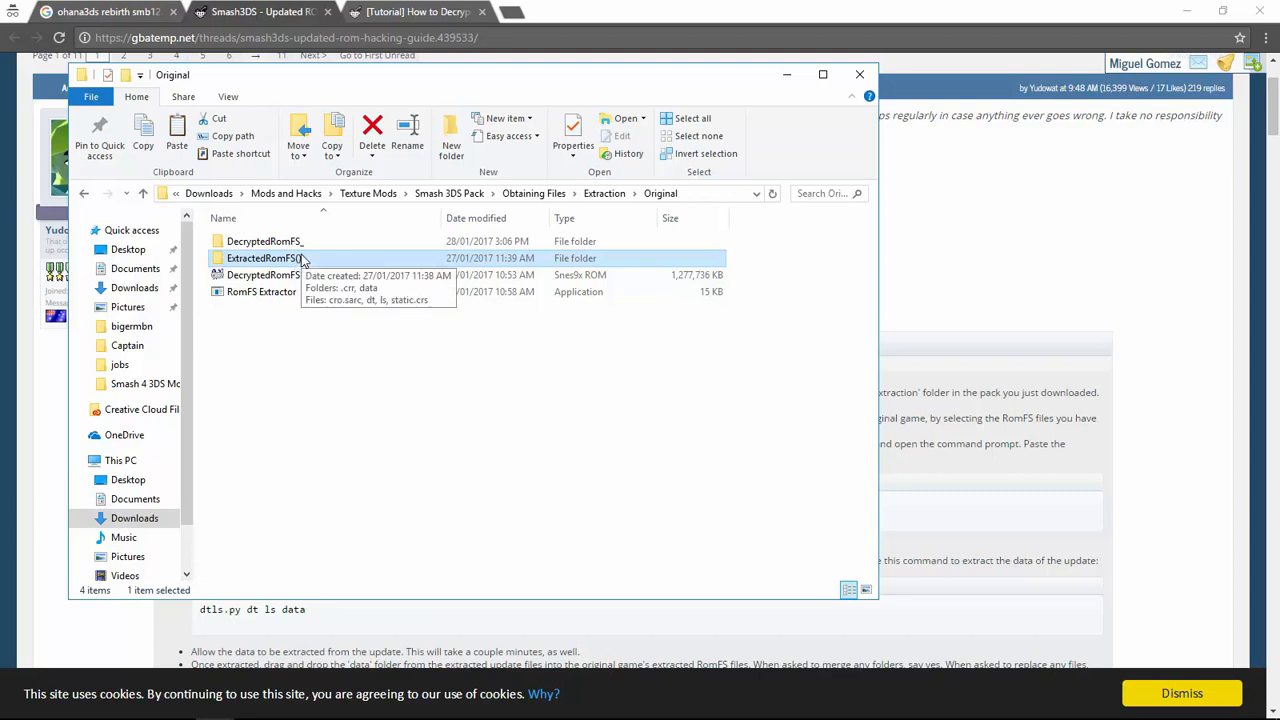
# Go up to Smash 3DS Pack, return to the Original folder, and open ExtractedRomFS() from it.
pyautogui.press('BackSpace')
pyautogui.press('BackSpace')
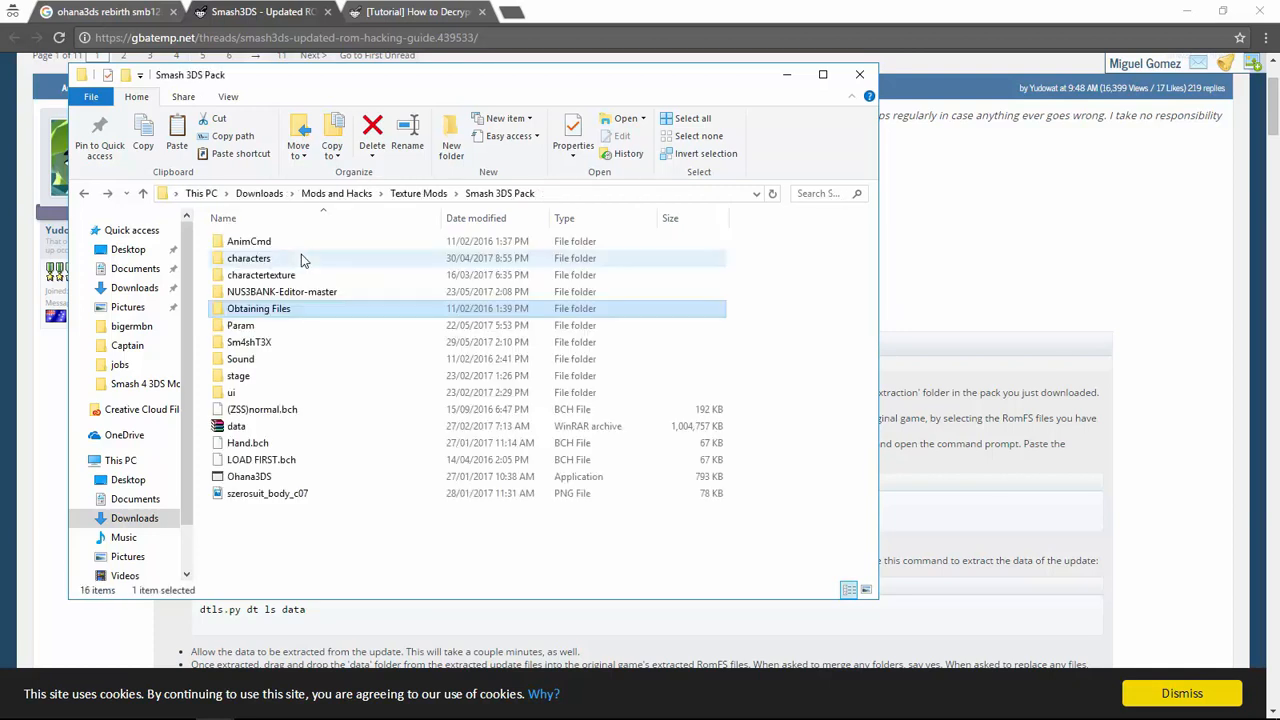
pyautogui.click(109, 194)
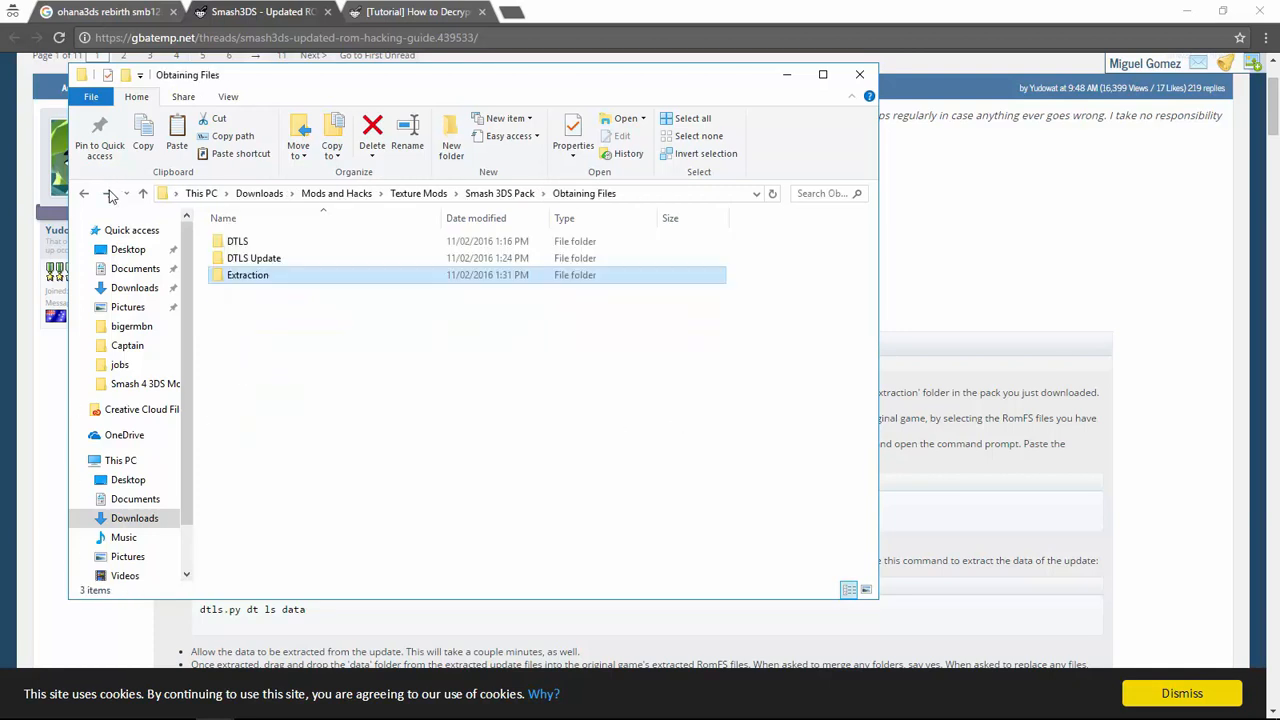
pyautogui.click(110, 194)
pyautogui.click(112, 195)
pyautogui.doubleClick(300, 262)
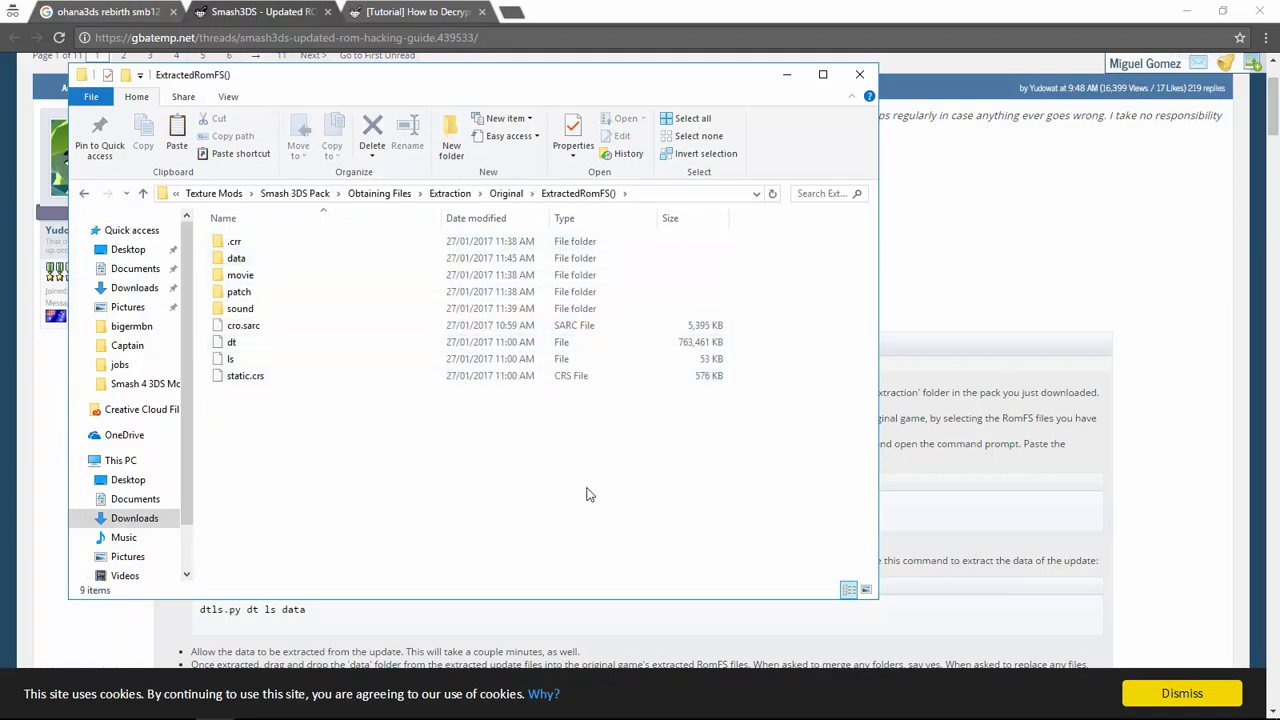
# Return to Original, reopen ExtractedRomFS(), and select the dt and ls files together.
pyautogui.press('BackSpace')
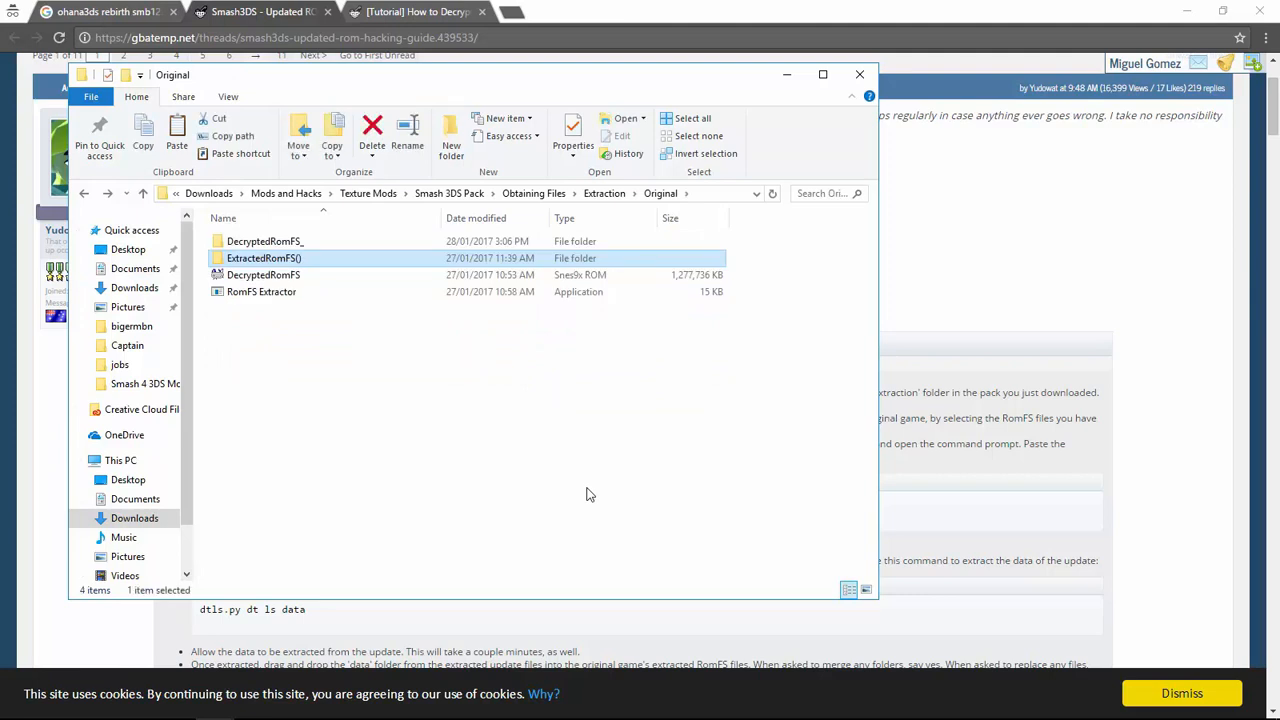
pyautogui.doubleClick(485, 268)
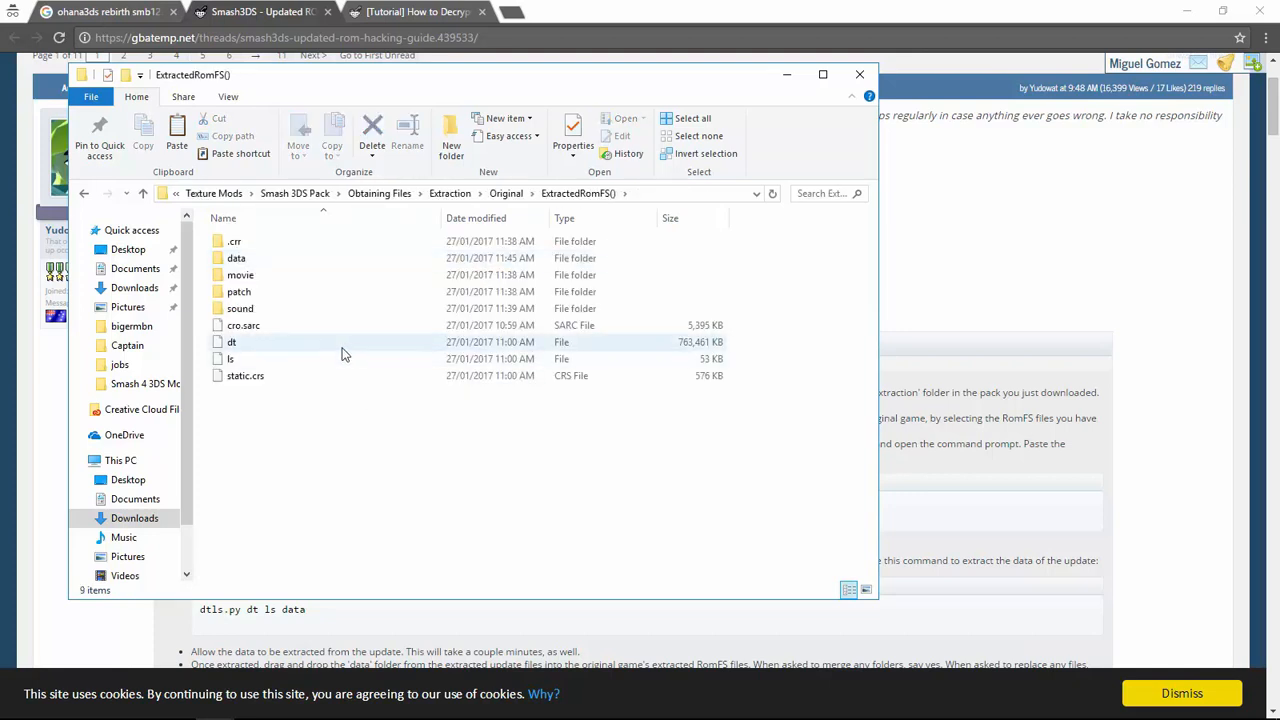
pyautogui.click(343, 352)
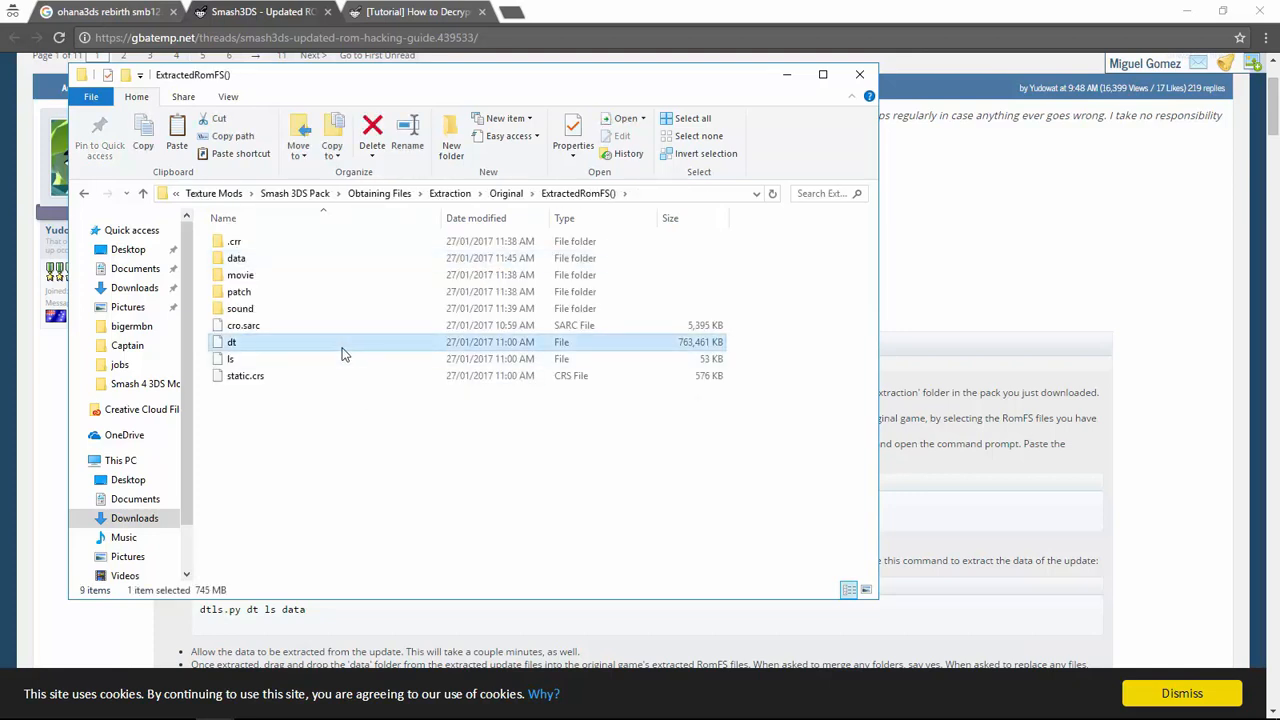
pyautogui.hotkey('shift', 'Down')
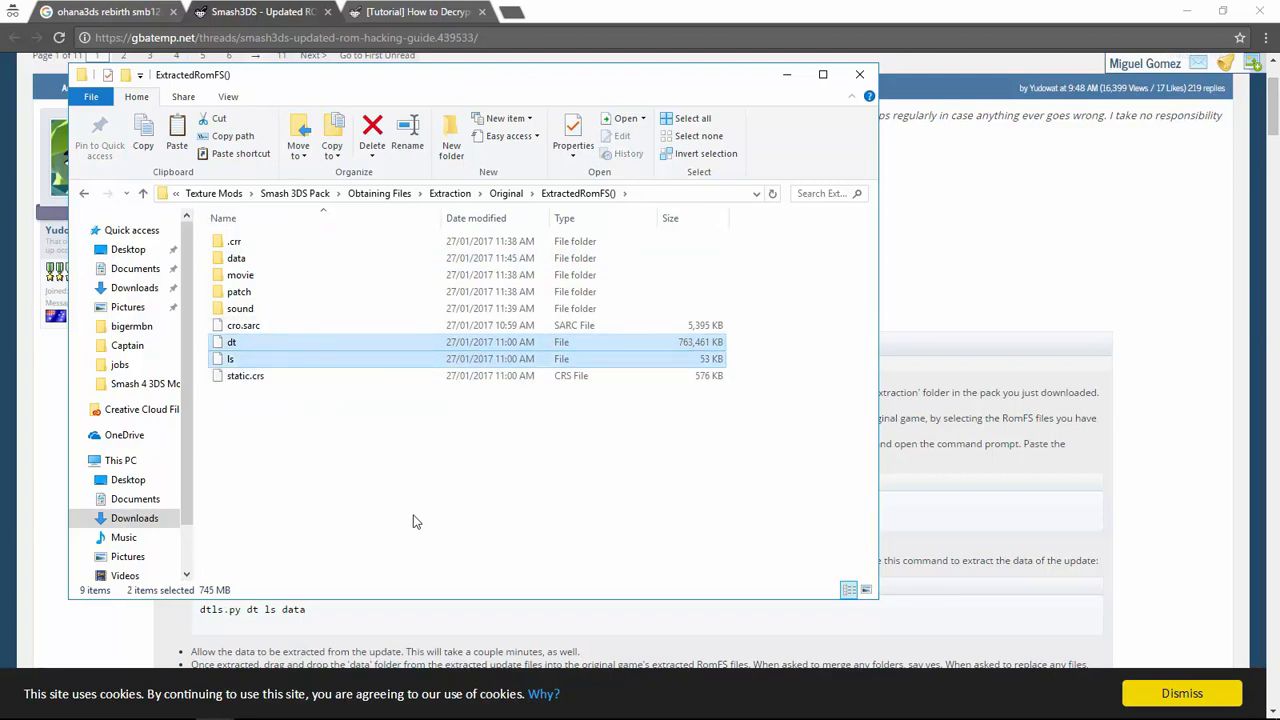
# Open the DTLS folder inside Obtaining Files and select all the files in it.
pyautogui.press('BackSpace')
pyautogui.press('BackSpace')
pyautogui.press('BackSpace')
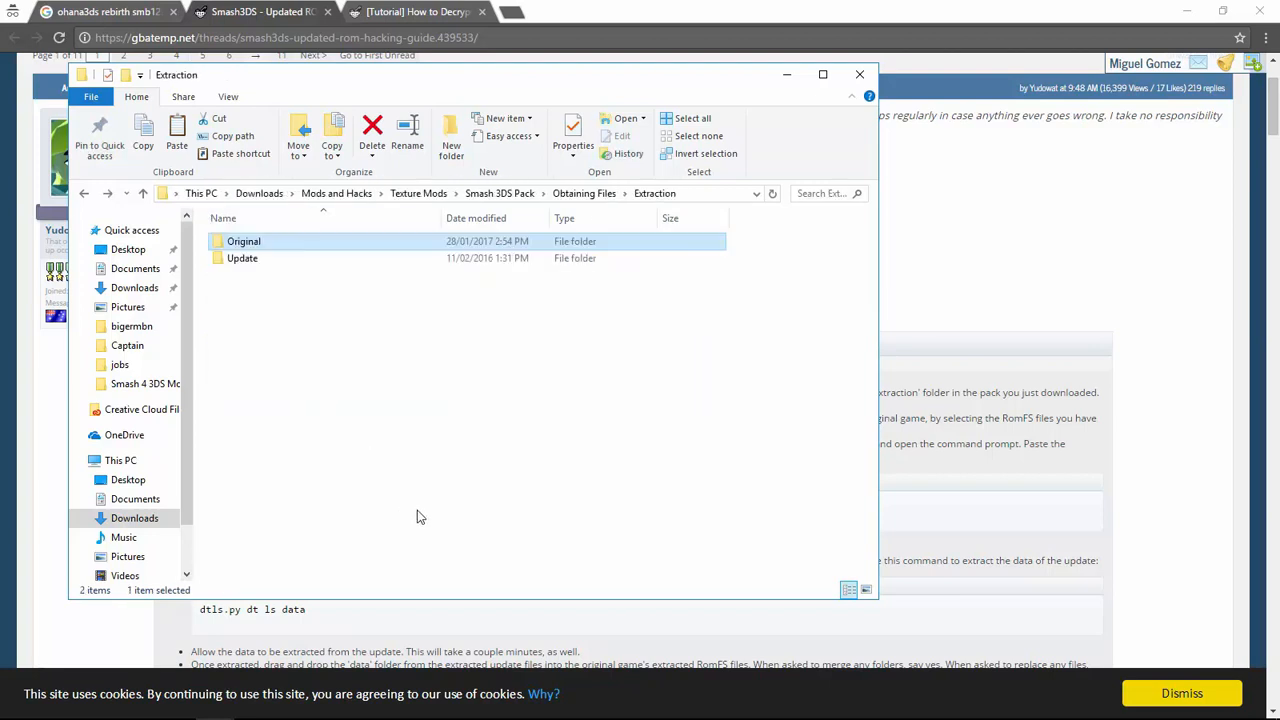
pyautogui.press('Up')
pyautogui.press('Up')
pyautogui.press('Return')
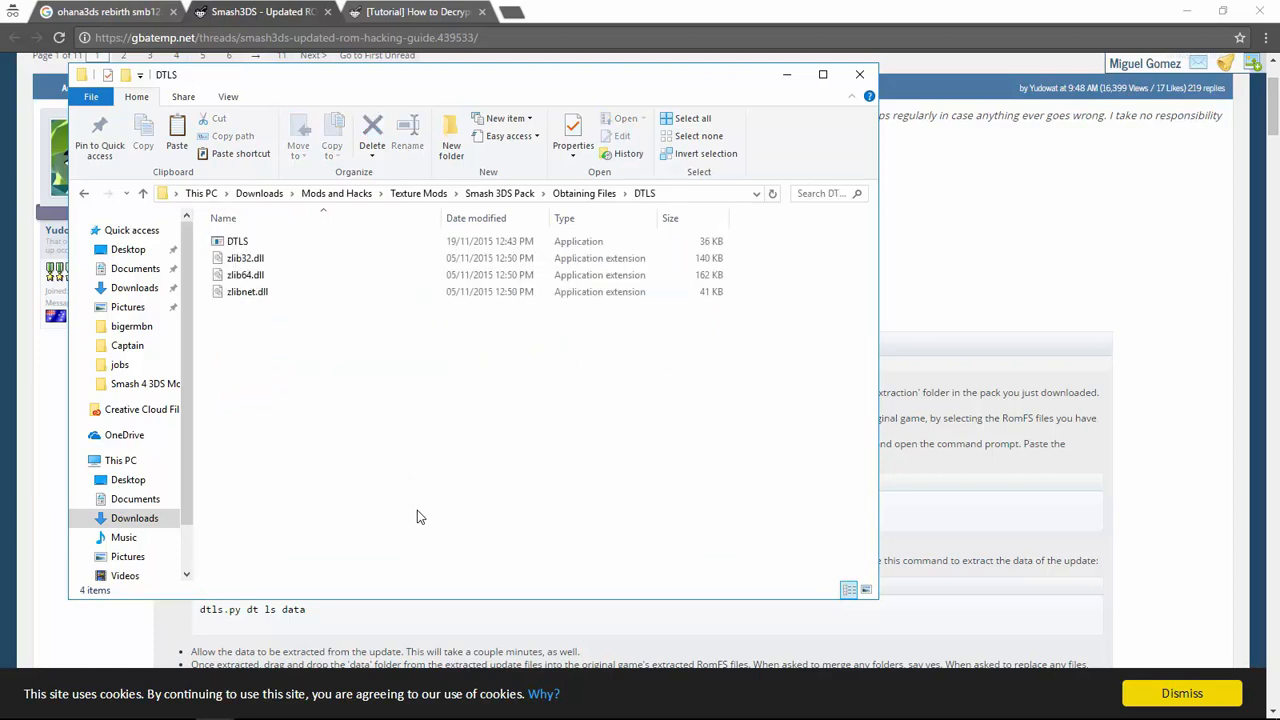
pyautogui.press('BackSpace')
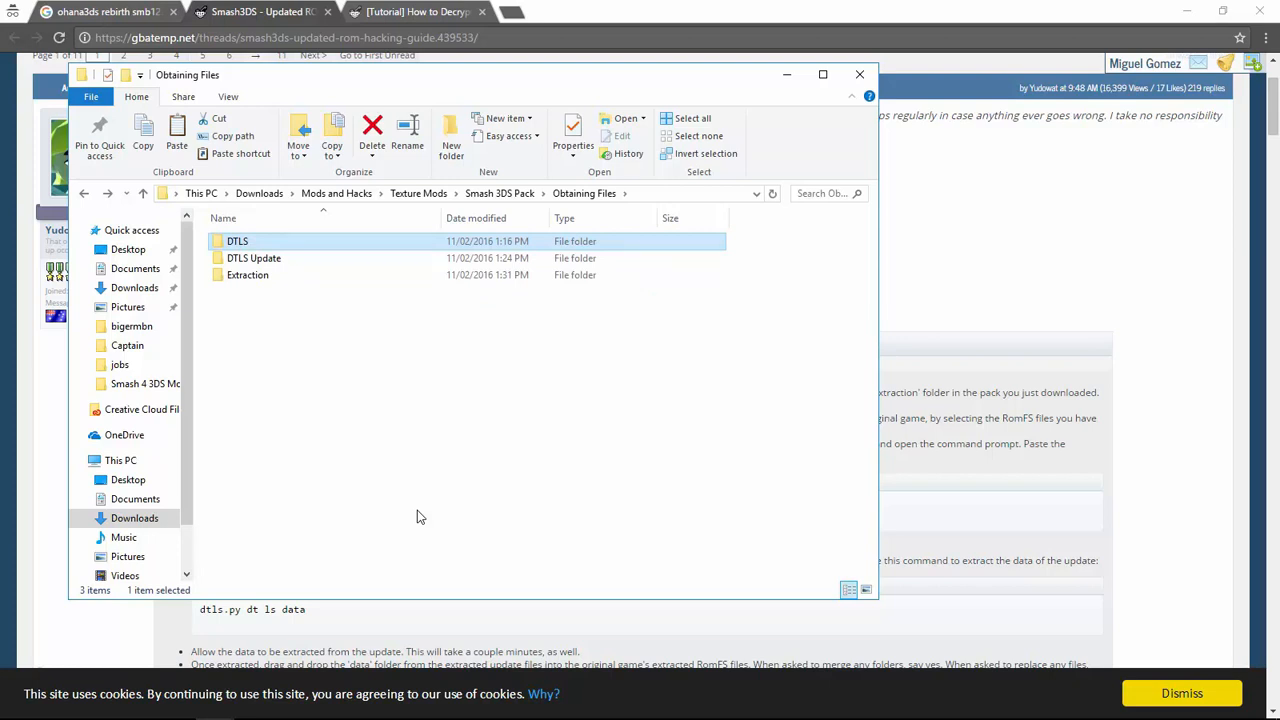
pyautogui.press('Return')
pyautogui.hotkey('ctrl', 'a')
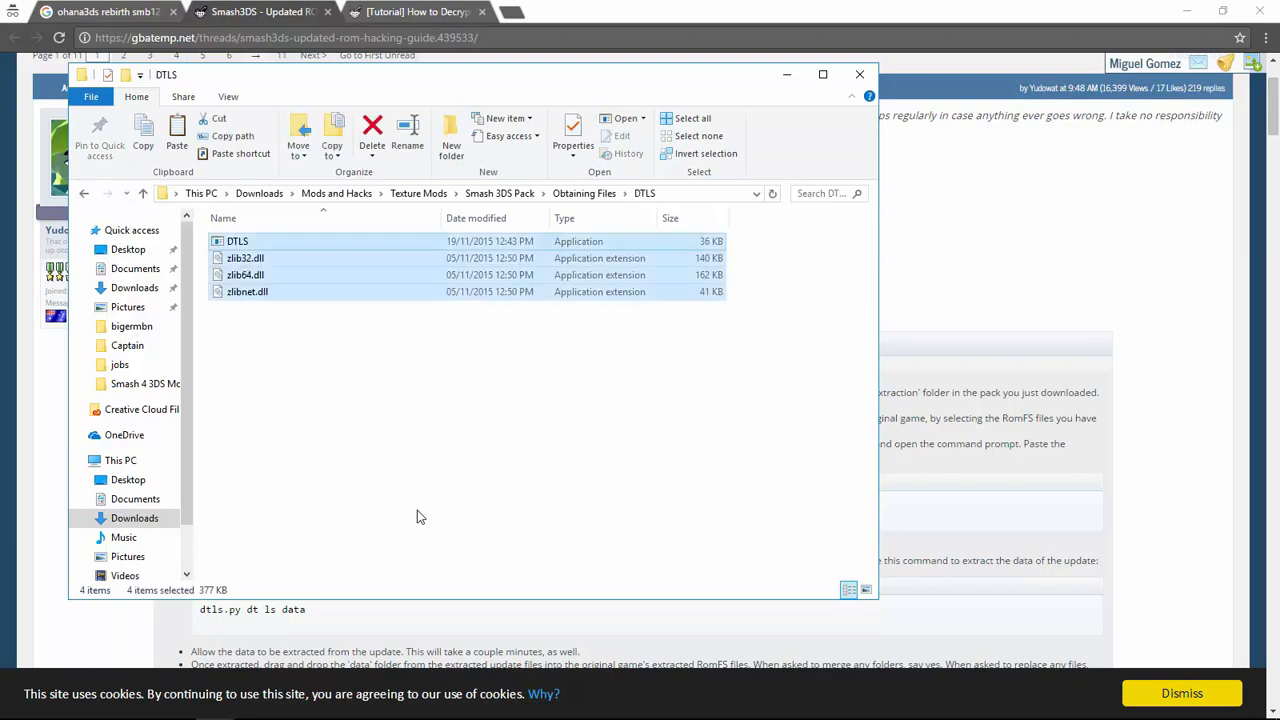
# Open the DecryptedRomFS_ folder by way of Obtaining Files, Extraction and Original.
pyautogui.press('BackSpace')
pyautogui.press('BackSpace')
pyautogui.press('Return')
pyautogui.press('Down')
pyautogui.press('Down')
pyautogui.press('Return')
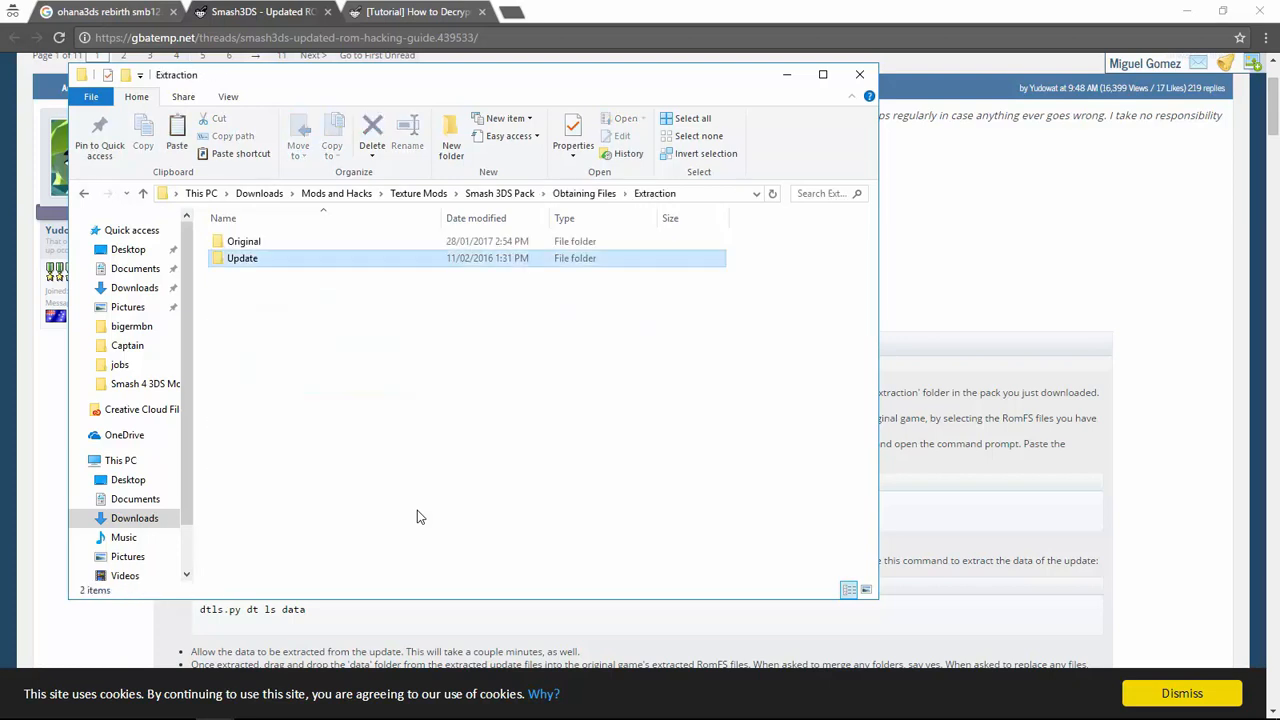
pyautogui.press('Down')
pyautogui.press('Return')
pyautogui.press('Down')
pyautogui.press('Return')
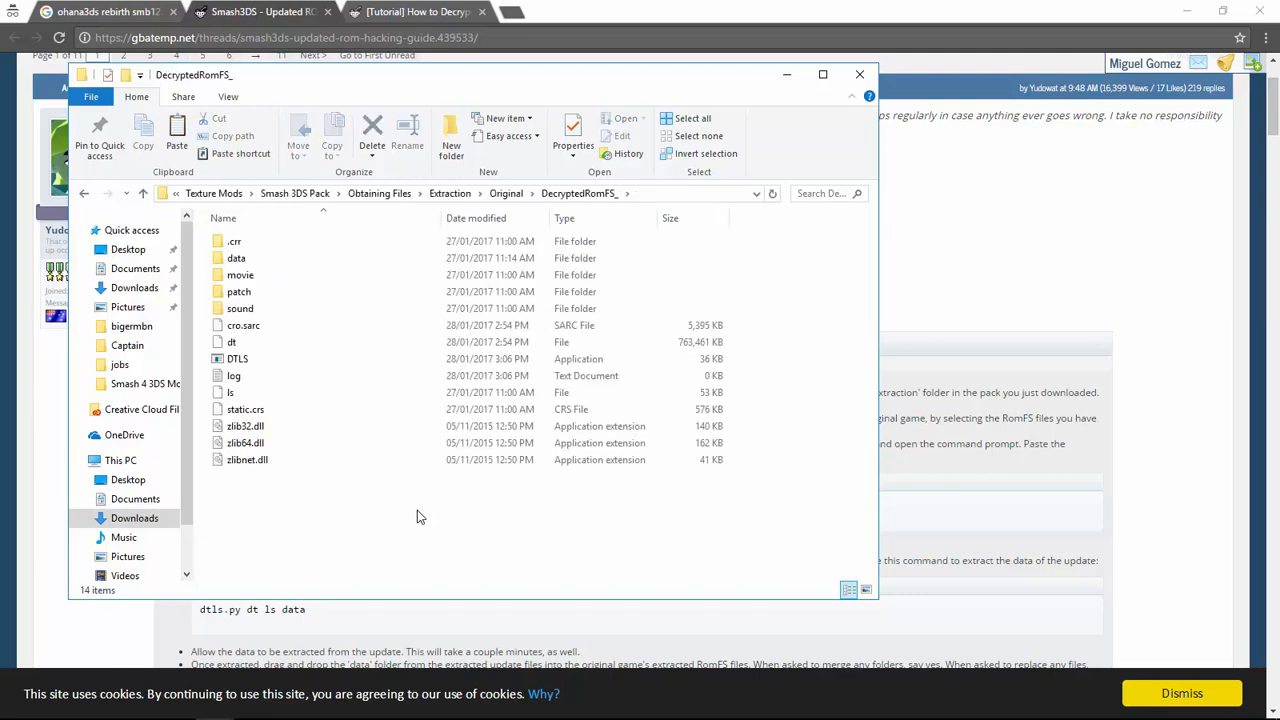
# Go back to Original, reopen DecryptedRomFS_, and select its data folder before clearing the selection.
pyautogui.press('BackSpace')
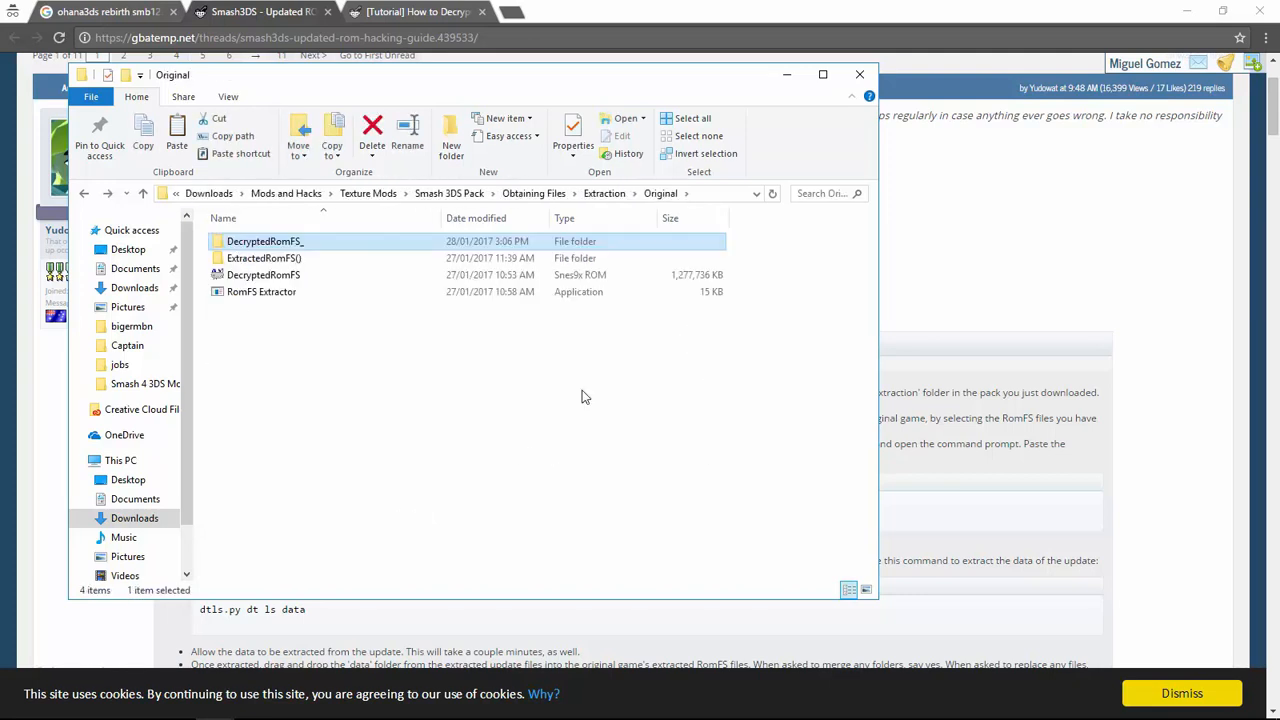
pyautogui.click(304, 236)
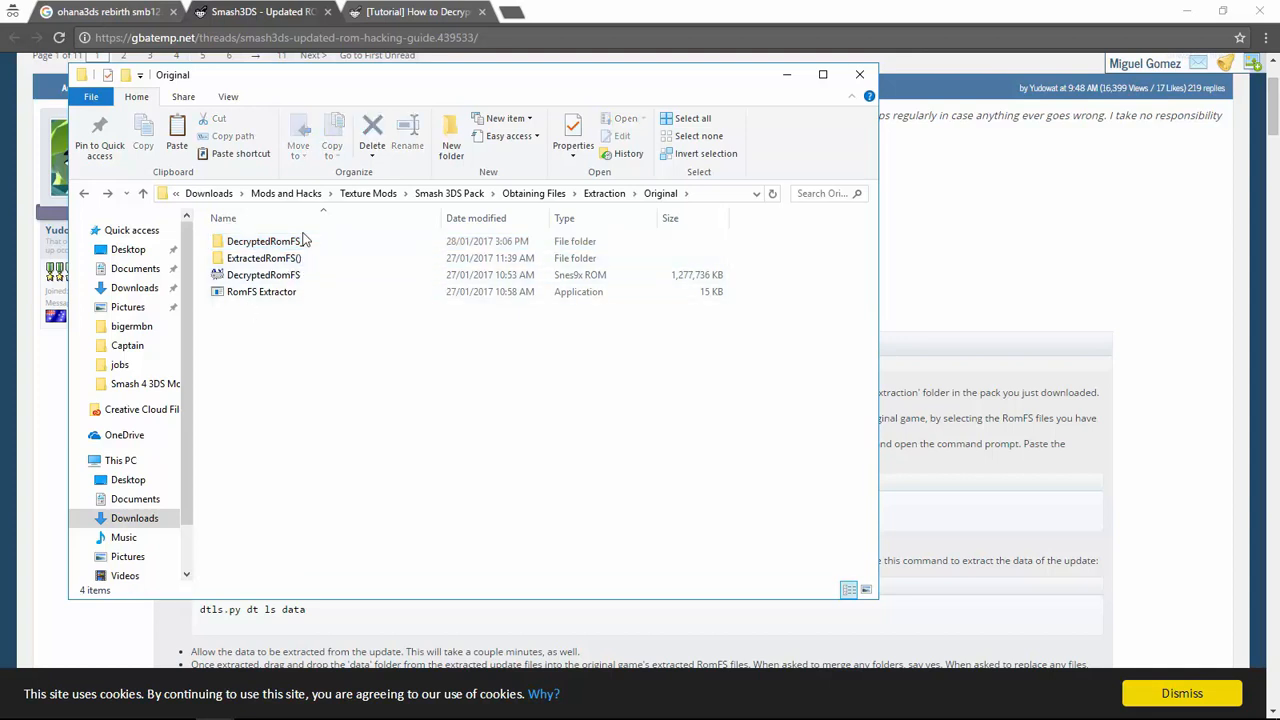
pyautogui.doubleClick(300, 242)
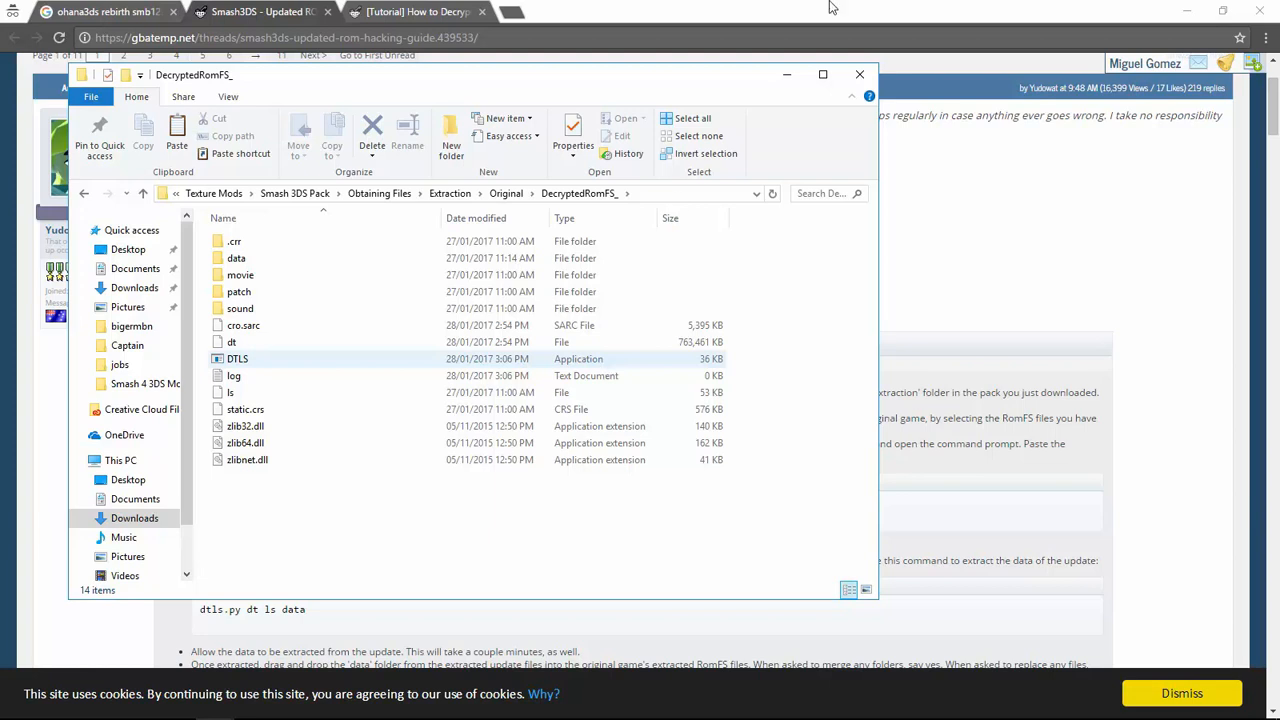
pyautogui.click(391, 264)
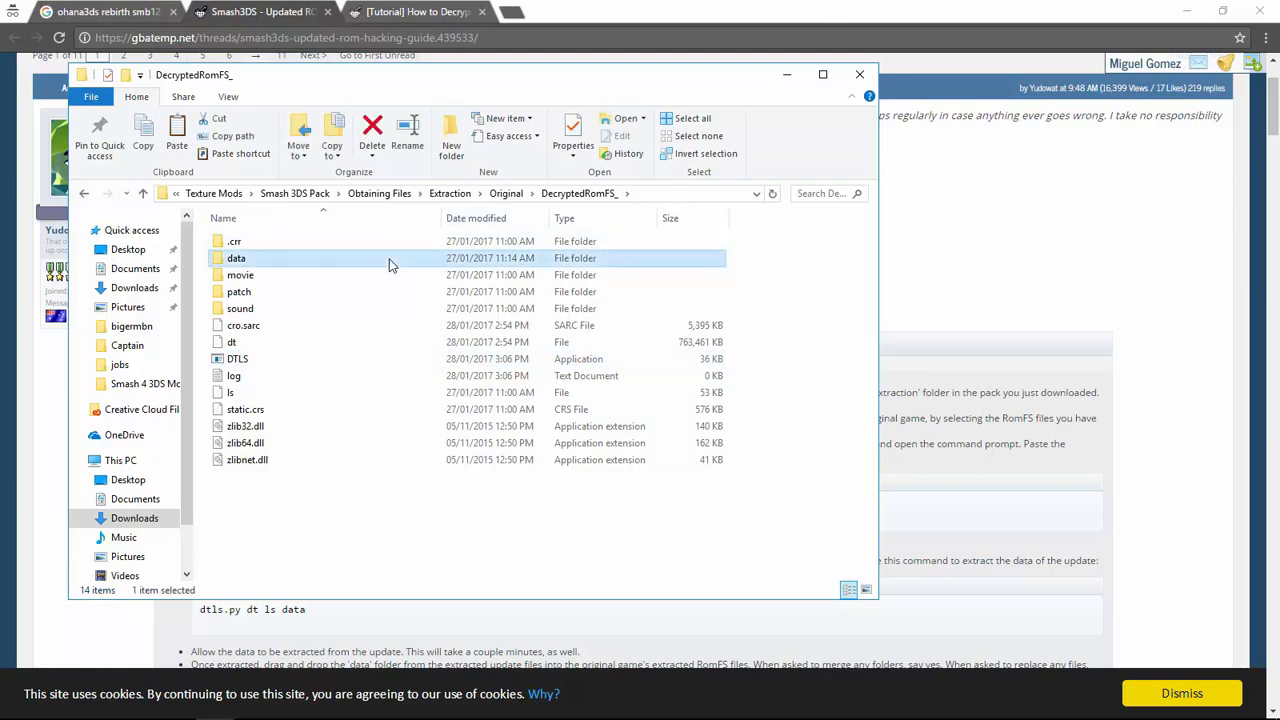
pyautogui.moveTo(530, 503); pyautogui.dragTo(466, 514)
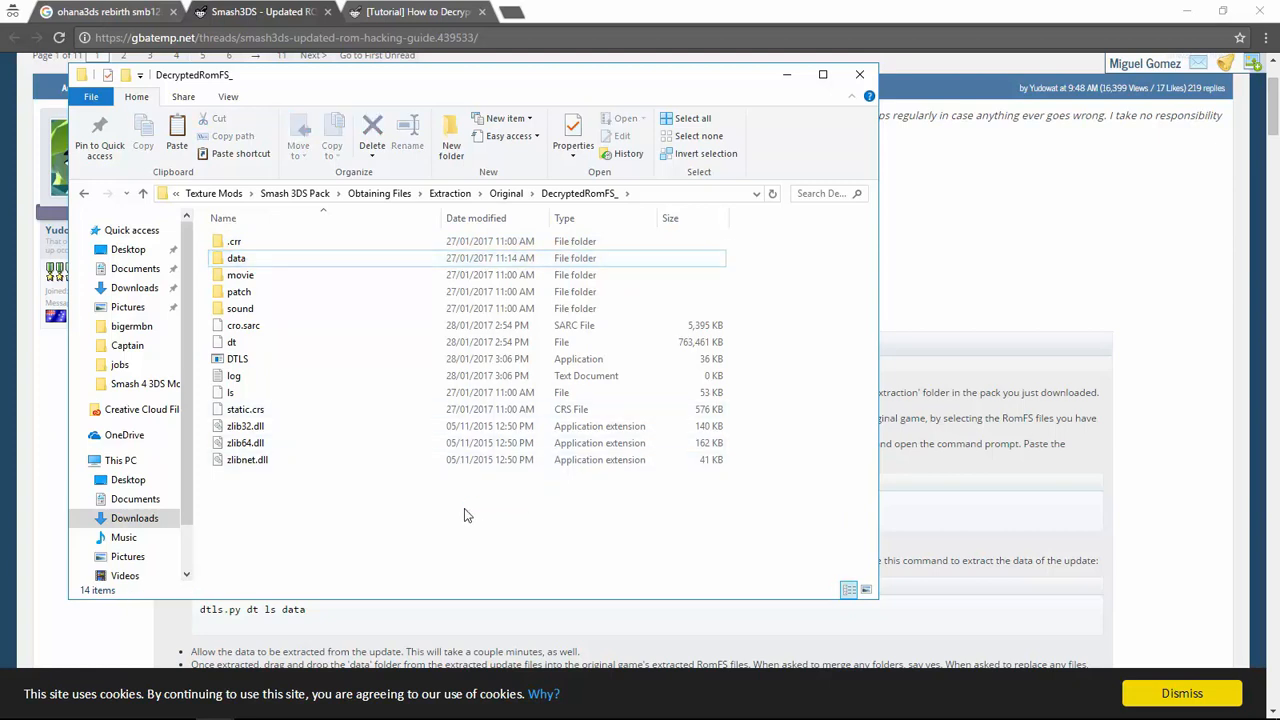
# Switch to the ROM hacking guide in the browser and highlight the "DTLS.exe dt ls" command in its Extraction section.
pyautogui.click(1068, 333)
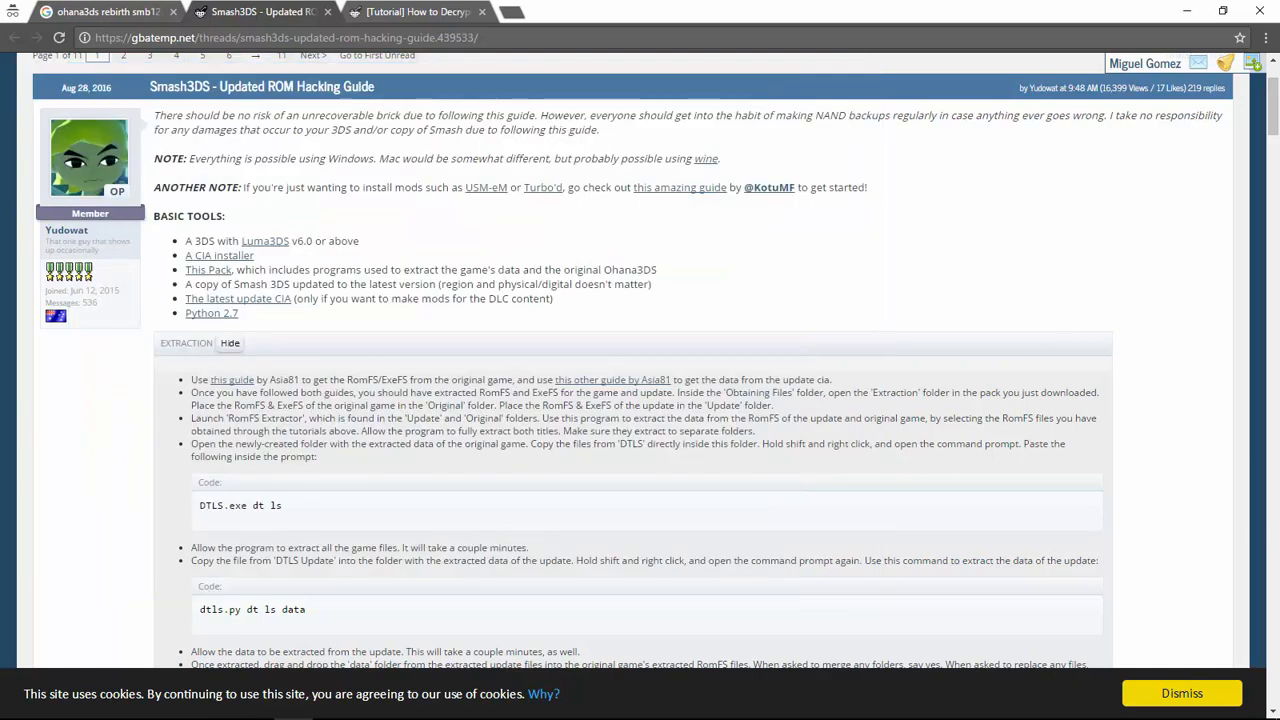
pyautogui.scroll(-1, 816, 418)
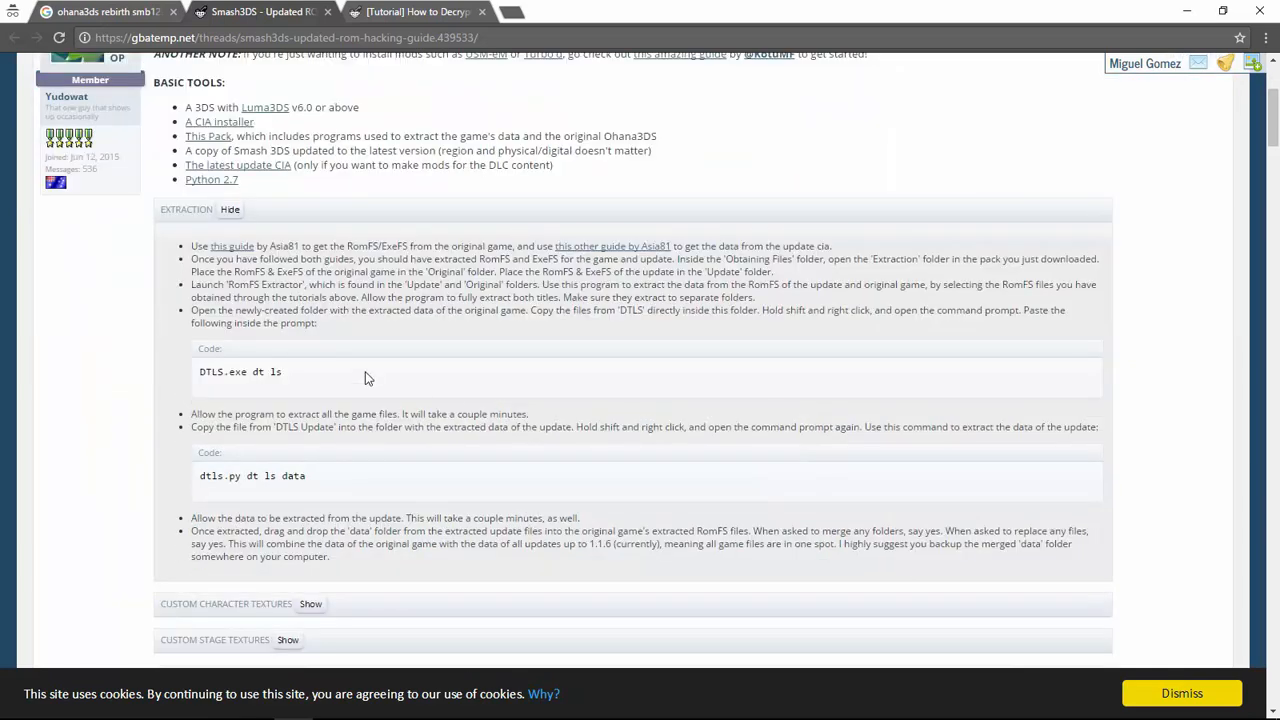
pyautogui.moveTo(365, 373); pyautogui.dragTo(136, 374)
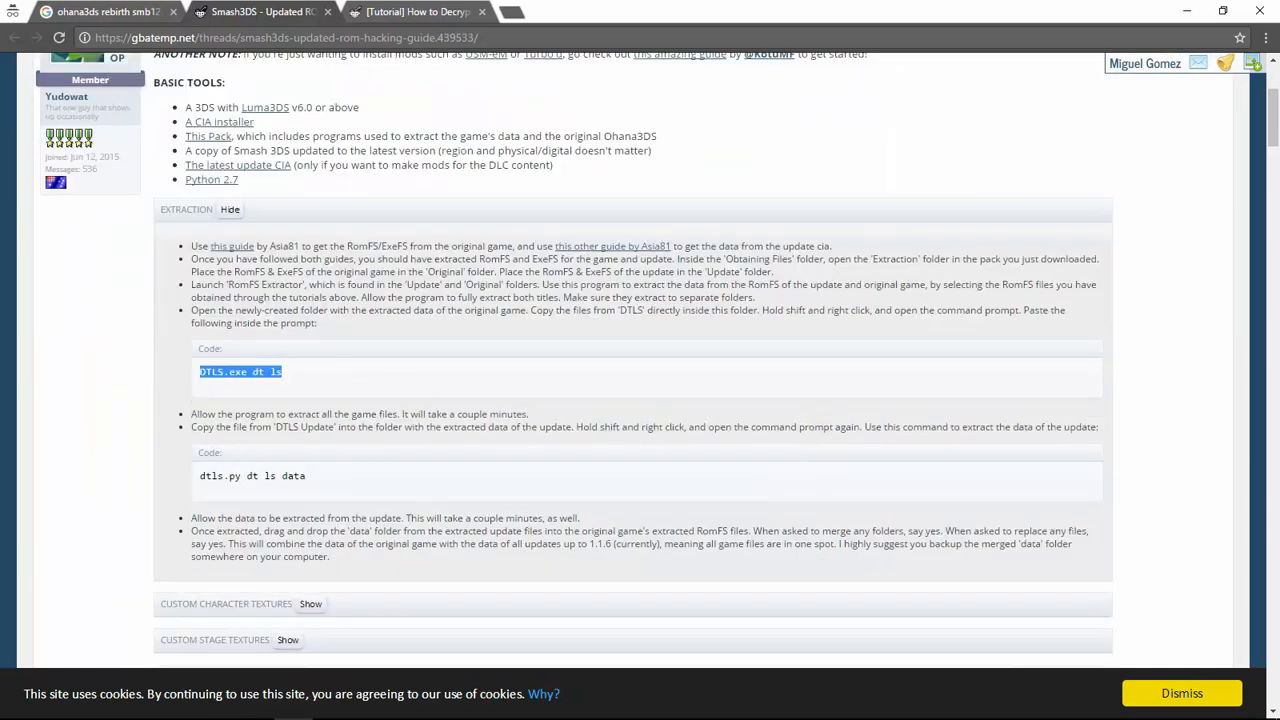
pyautogui.click(105, 386)
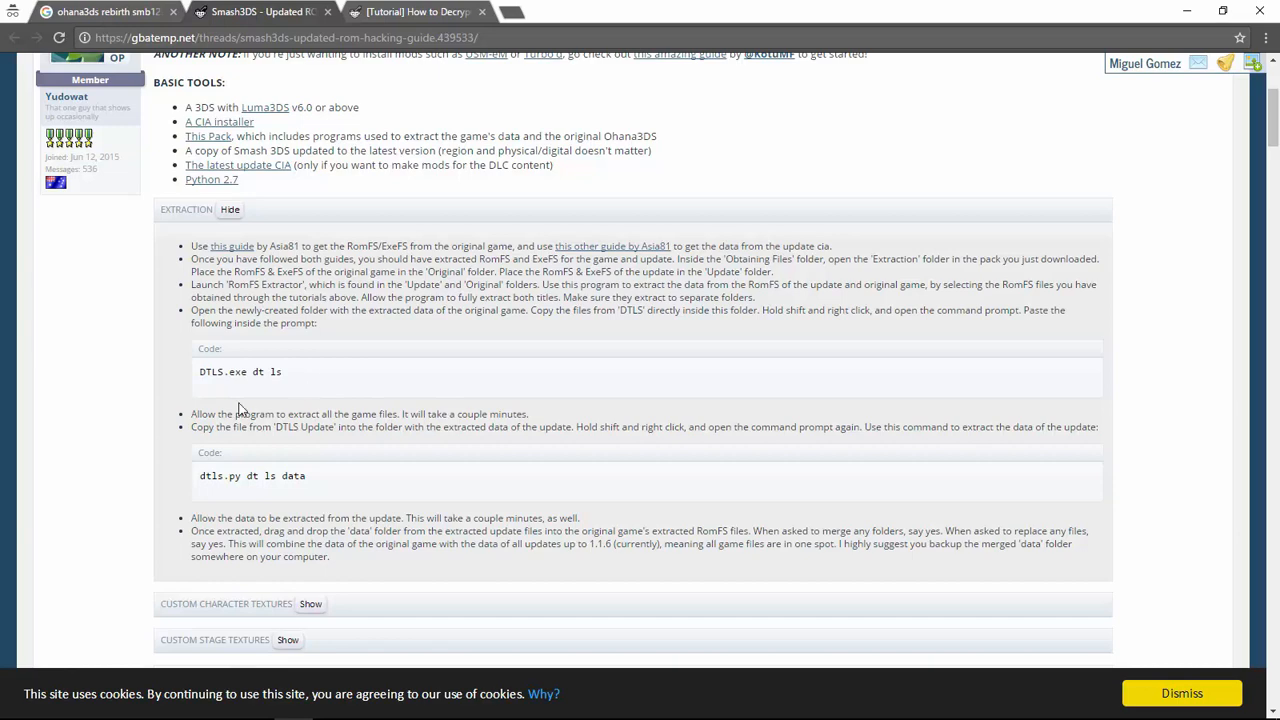
# Open a command prompt in the DecryptedRomFS_ folder using cmd, enter "dtls.exe dt ls", and close the prompt.
pyautogui.hotkey('alt', 'Tab')
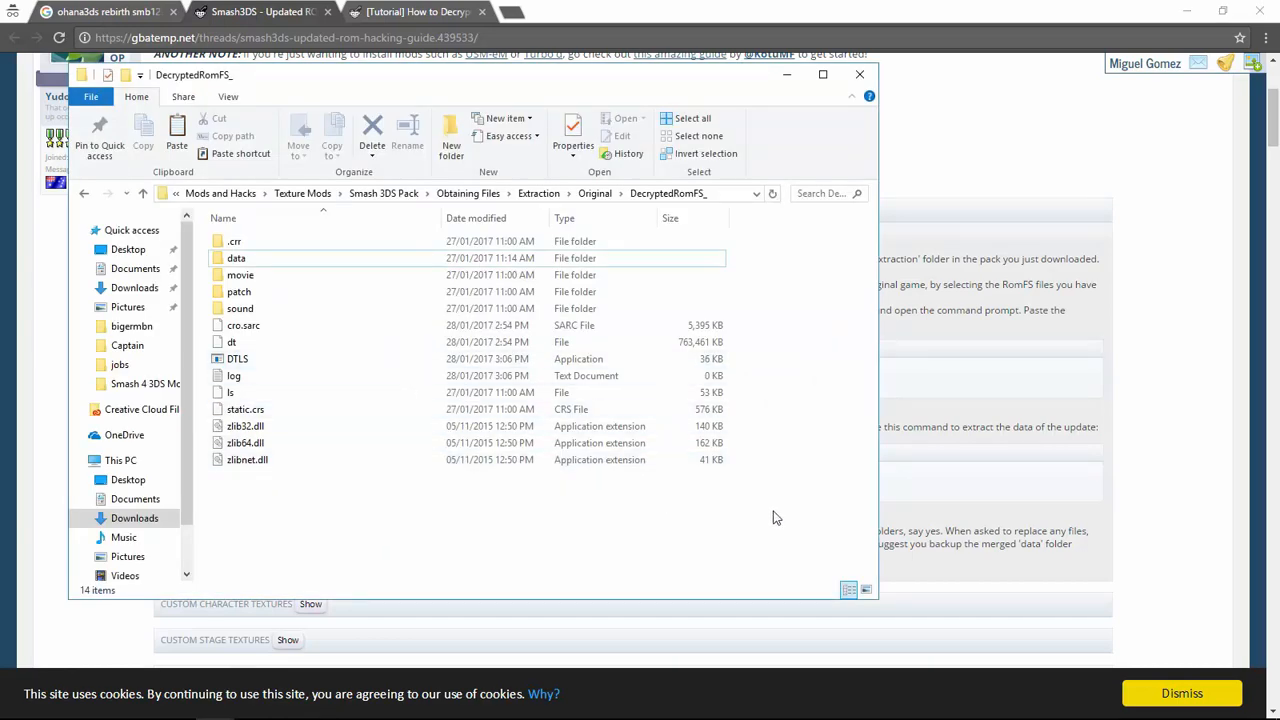
pyautogui.click(731, 194)
pyautogui.press('BackSpace')
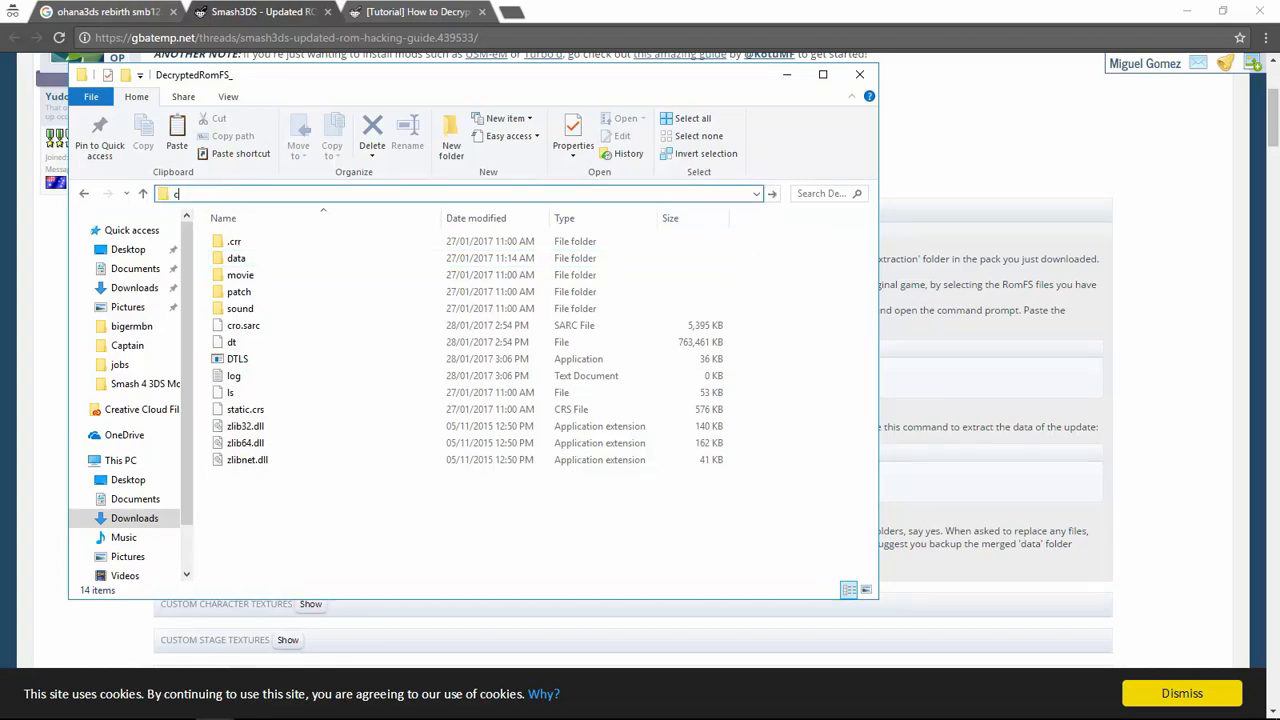
pyautogui.write('cmd')
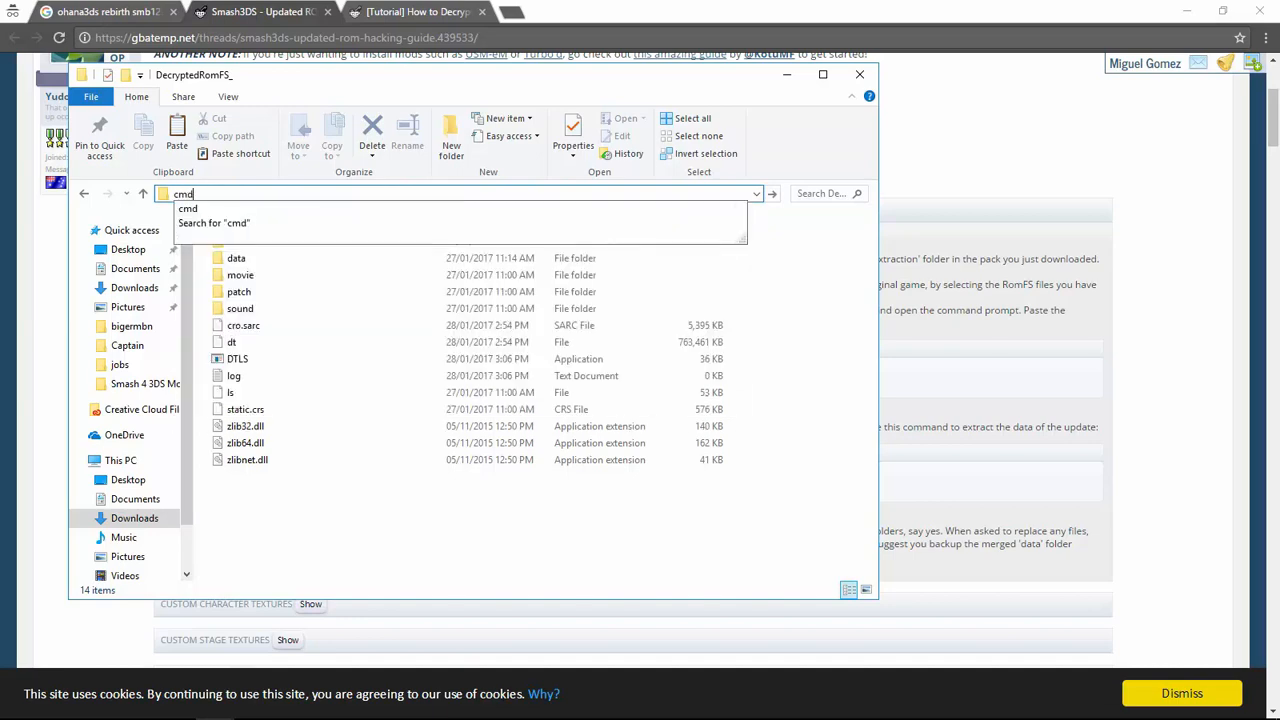
pyautogui.press('Return')
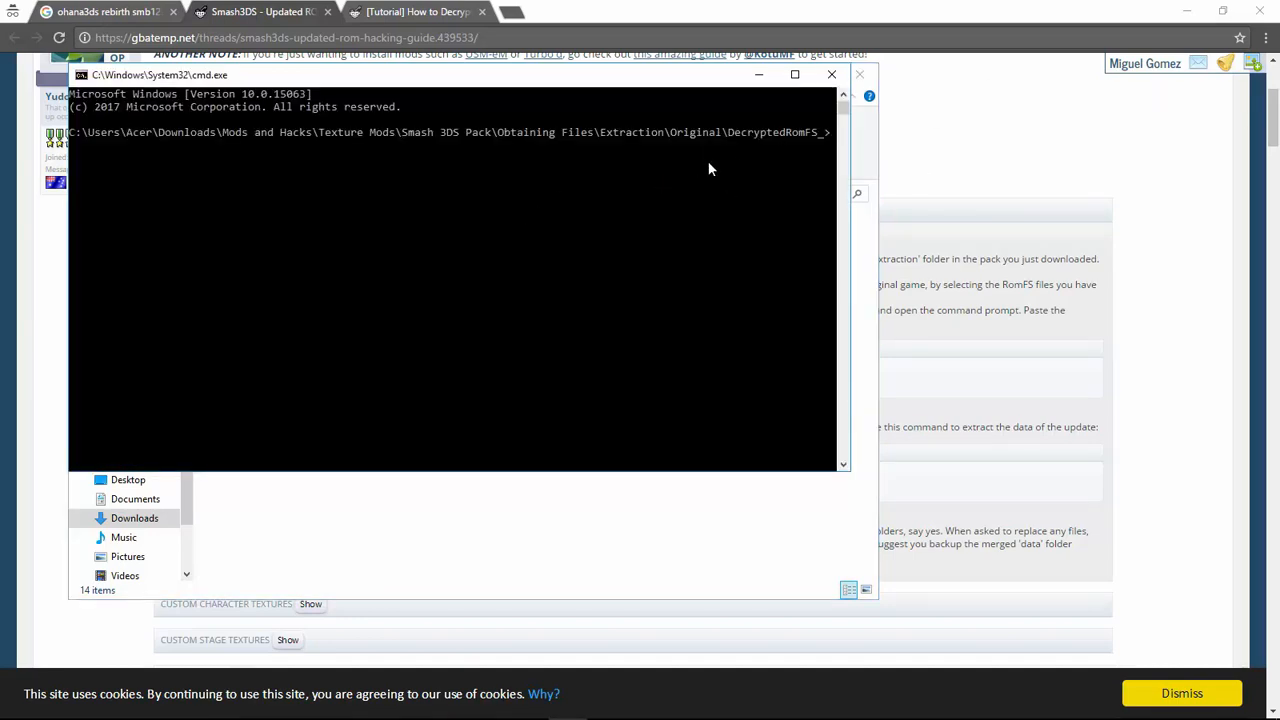
pyautogui.write('dtls.exe dt ls')
pyautogui.click(831, 74)
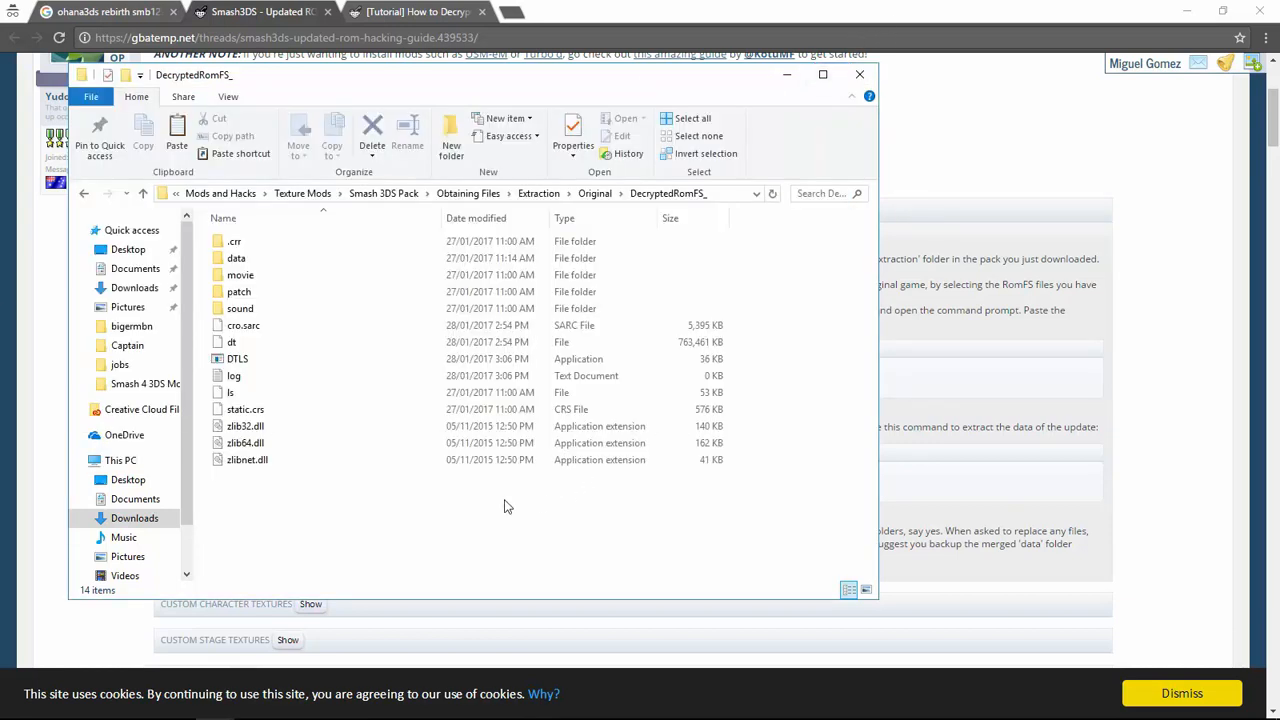
# Open the data folder inside ExtractedRomFS() in Original and select all of its subfolders.
pyautogui.press('BackSpace')
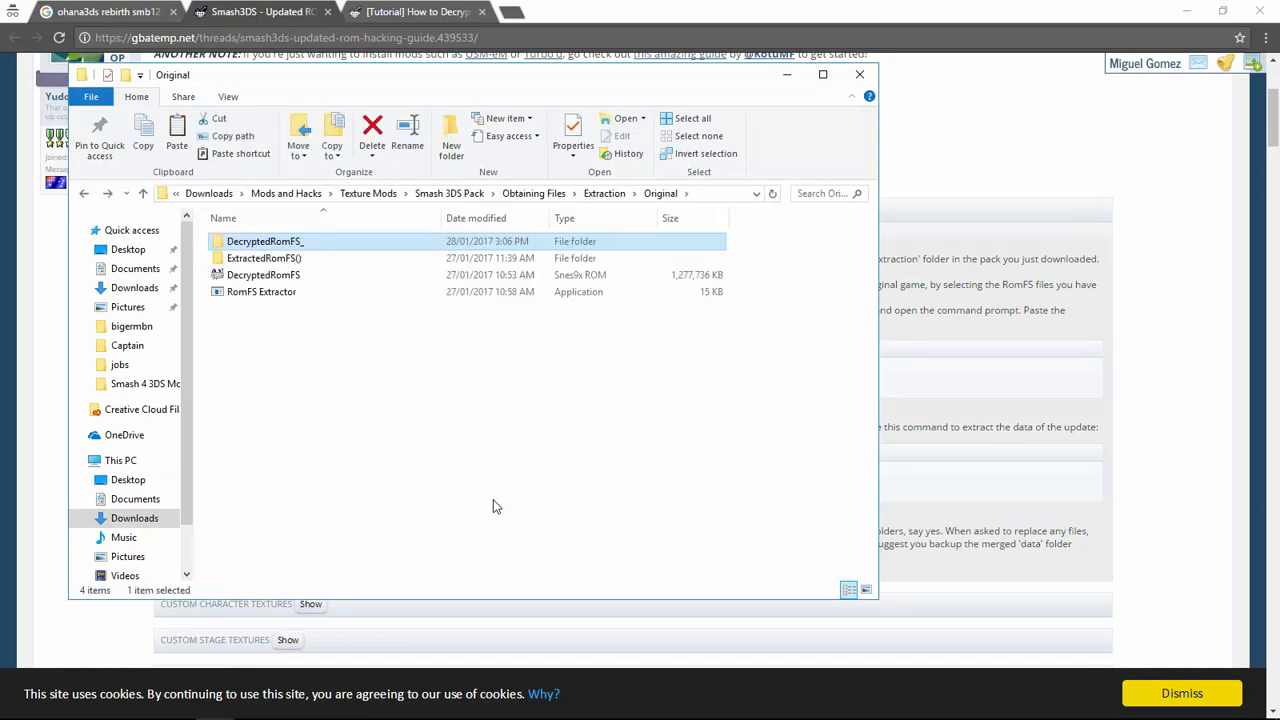
pyautogui.press('Return')
pyautogui.press('BackSpace')
pyautogui.press('Down')
pyautogui.press('Return')
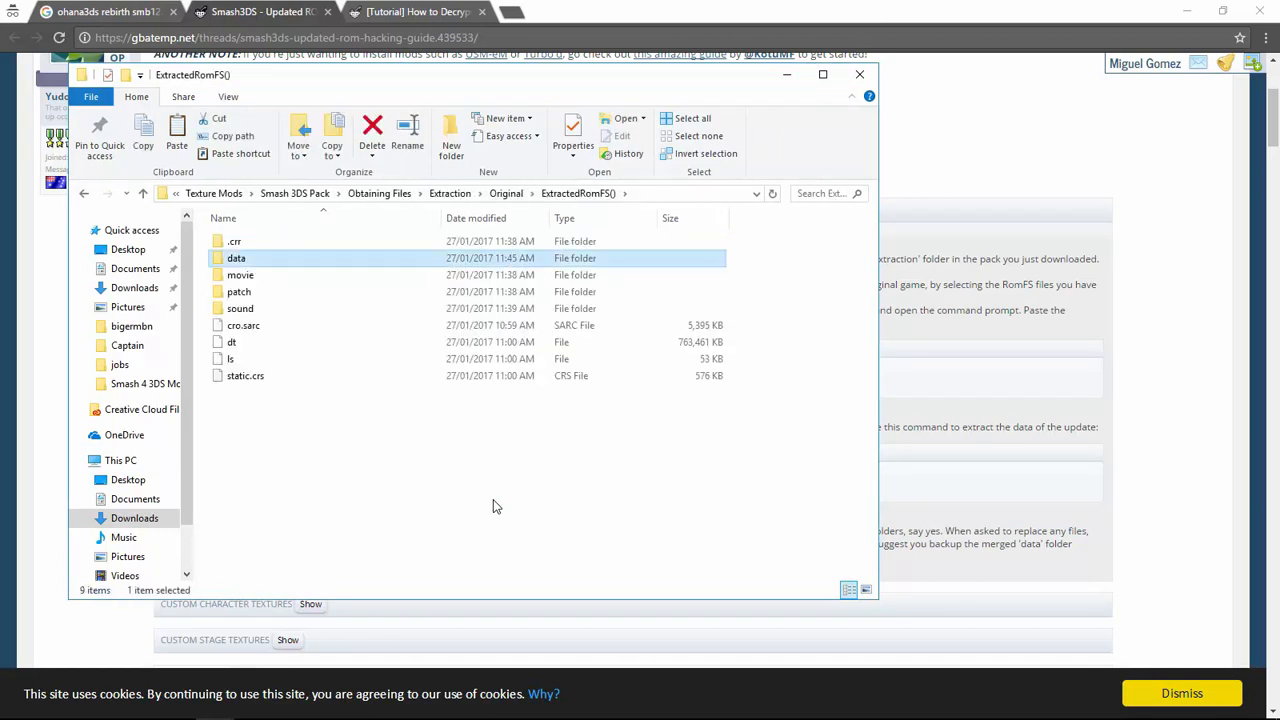
pyautogui.press('Return')
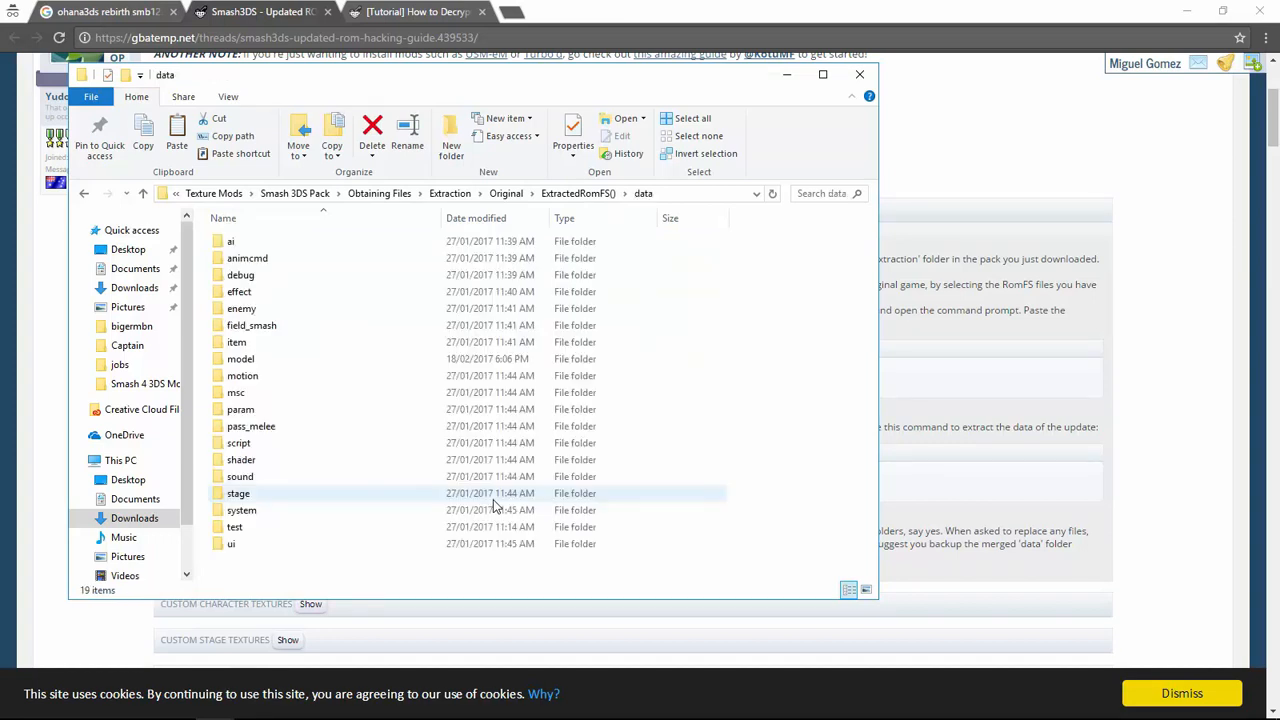
pyautogui.press('Down')
pyautogui.hotkey('ctrl', 'a')
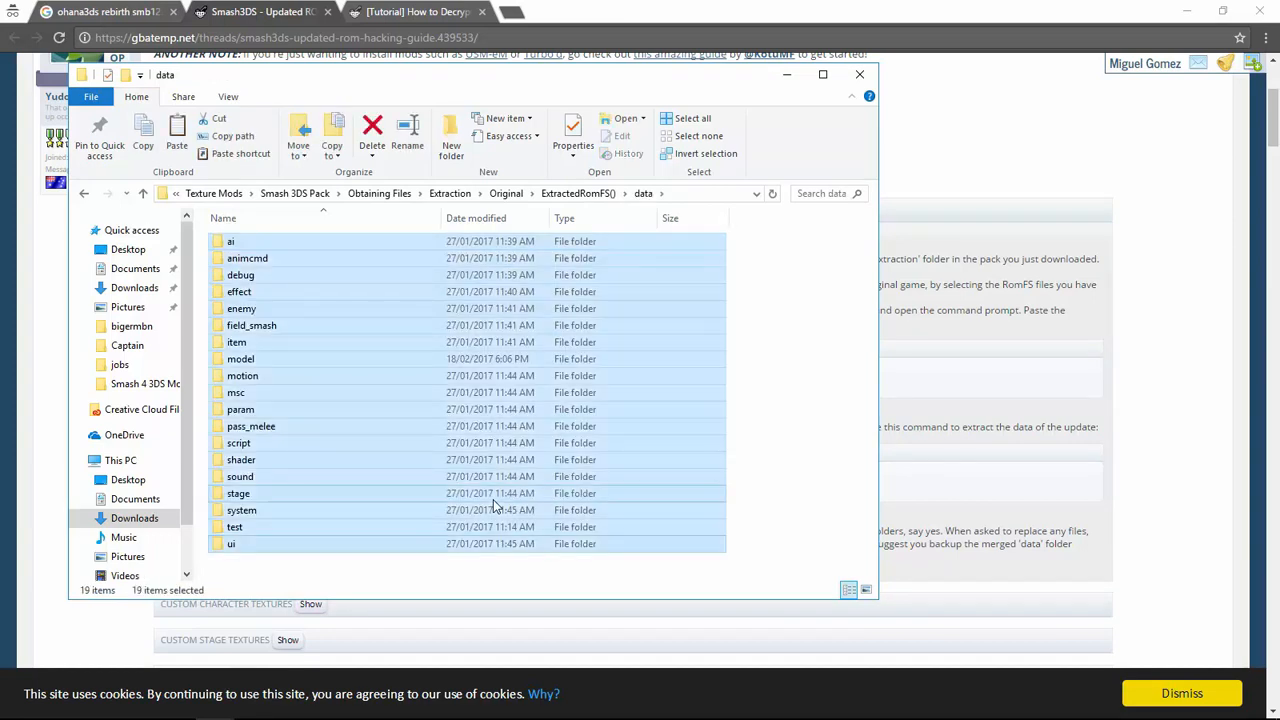
# Look inside the ui and test subfolders of the extracted data folder, returning to data after each.
pyautogui.press('t')
pyautogui.press('Down')
pyautogui.press('Return')
pyautogui.press('BackSpace')
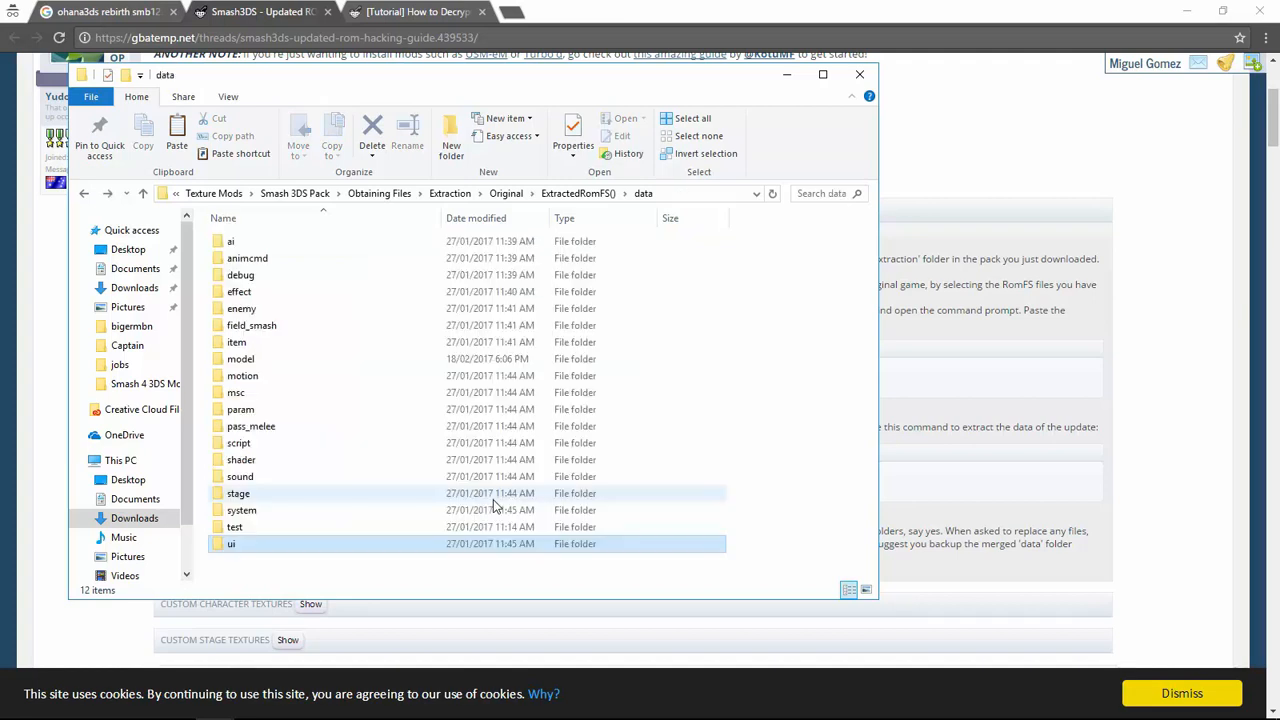
pyautogui.press('Up')
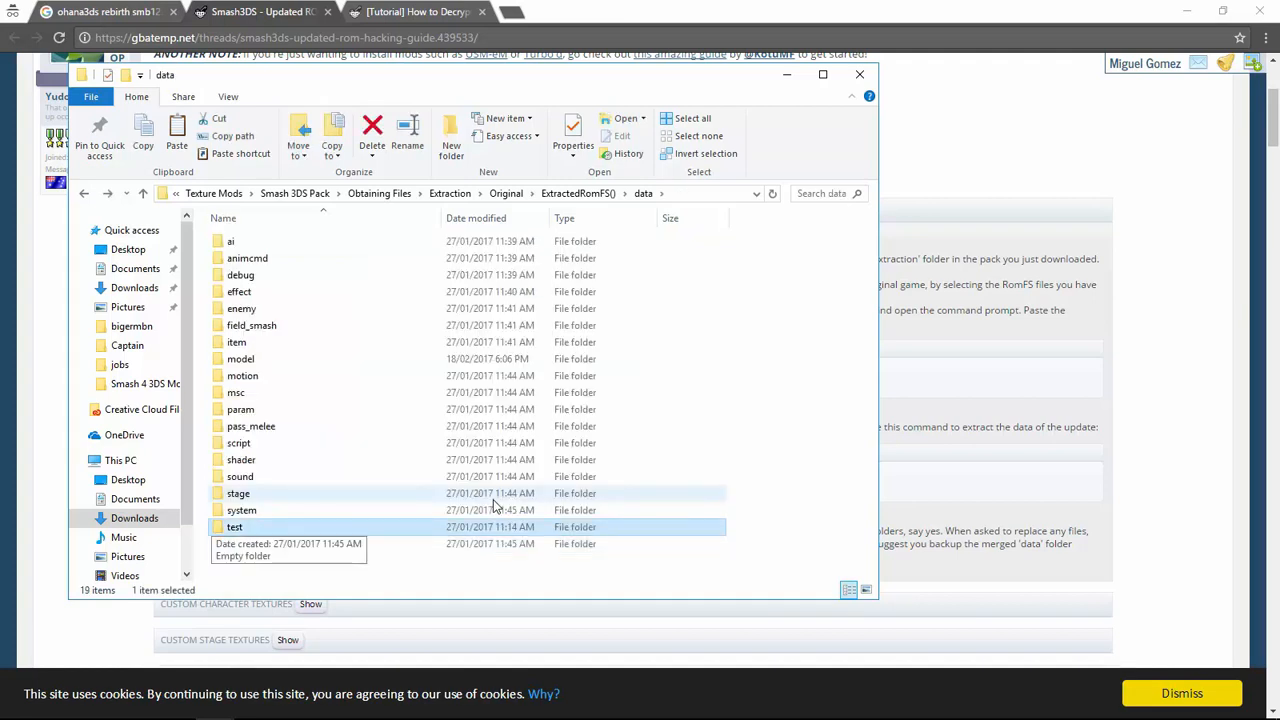
pyautogui.press('Return')
pyautogui.press('BackSpace')
# Open the model folder inside data and go into its fighter subfolder.
pyautogui.press('m')
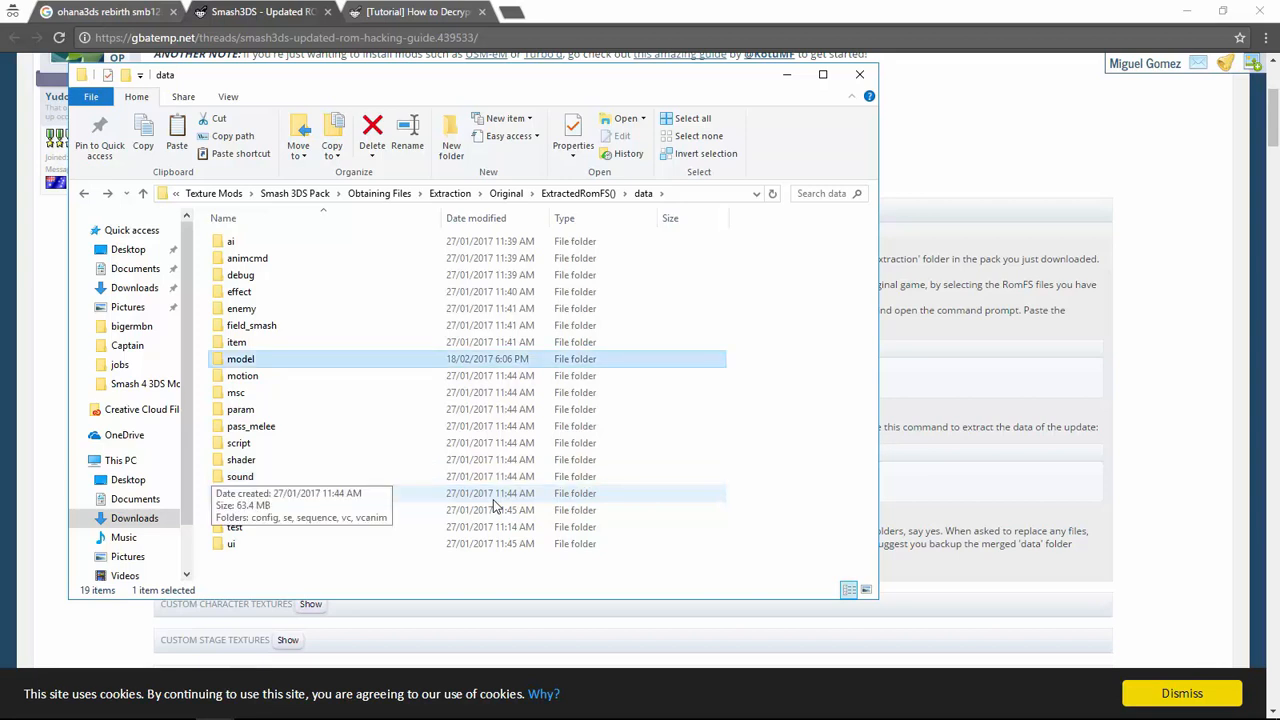
pyautogui.press('Return')
pyautogui.press('Down')
pyautogui.press('Down')
pyautogui.press('Down')
pyautogui.press('Down')
pyautogui.press('Down')
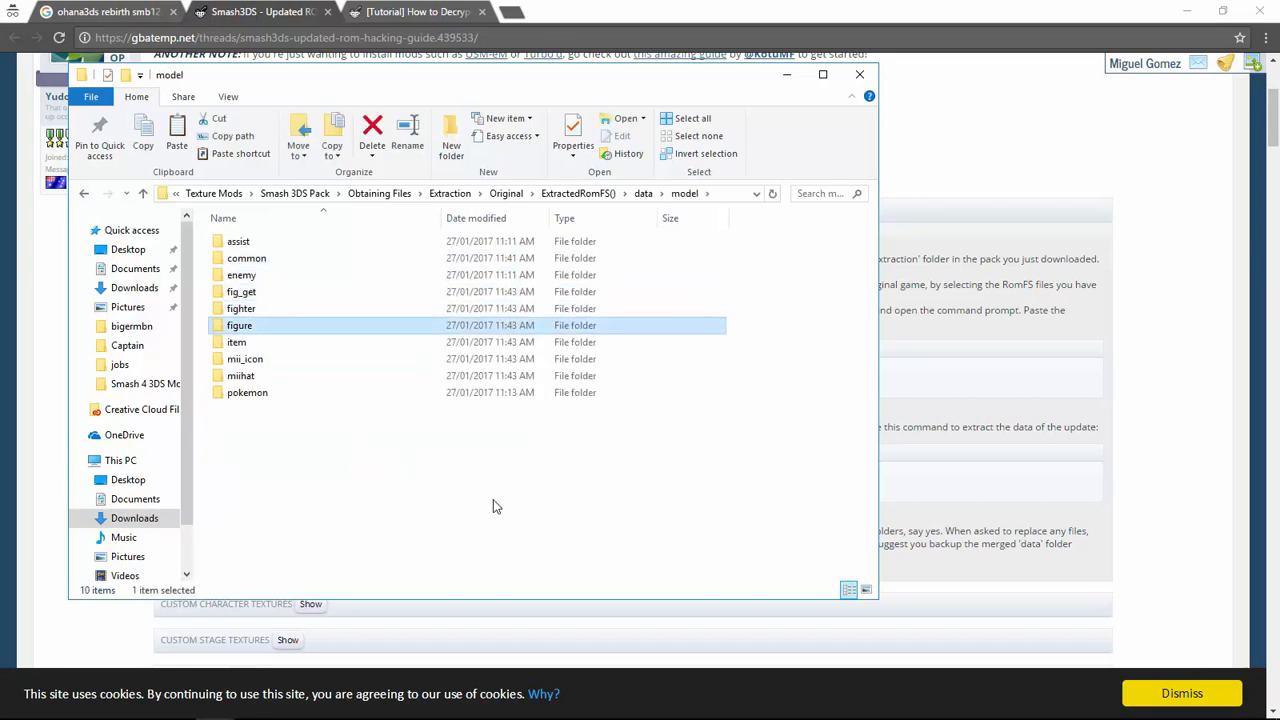
pyautogui.press('Up')
pyautogui.press('Return')
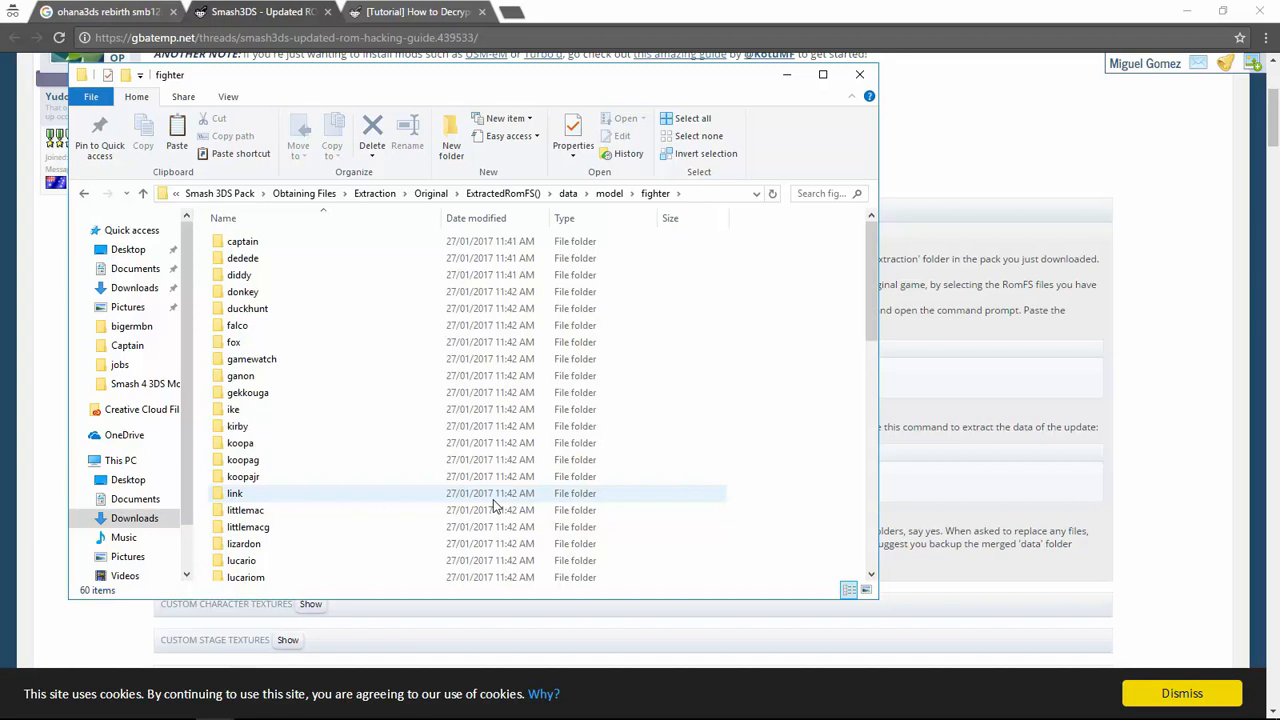
# Select all the character folders in fighter, clear the selection, and look through the list.
pyautogui.hotkey('ctrl', 'a')
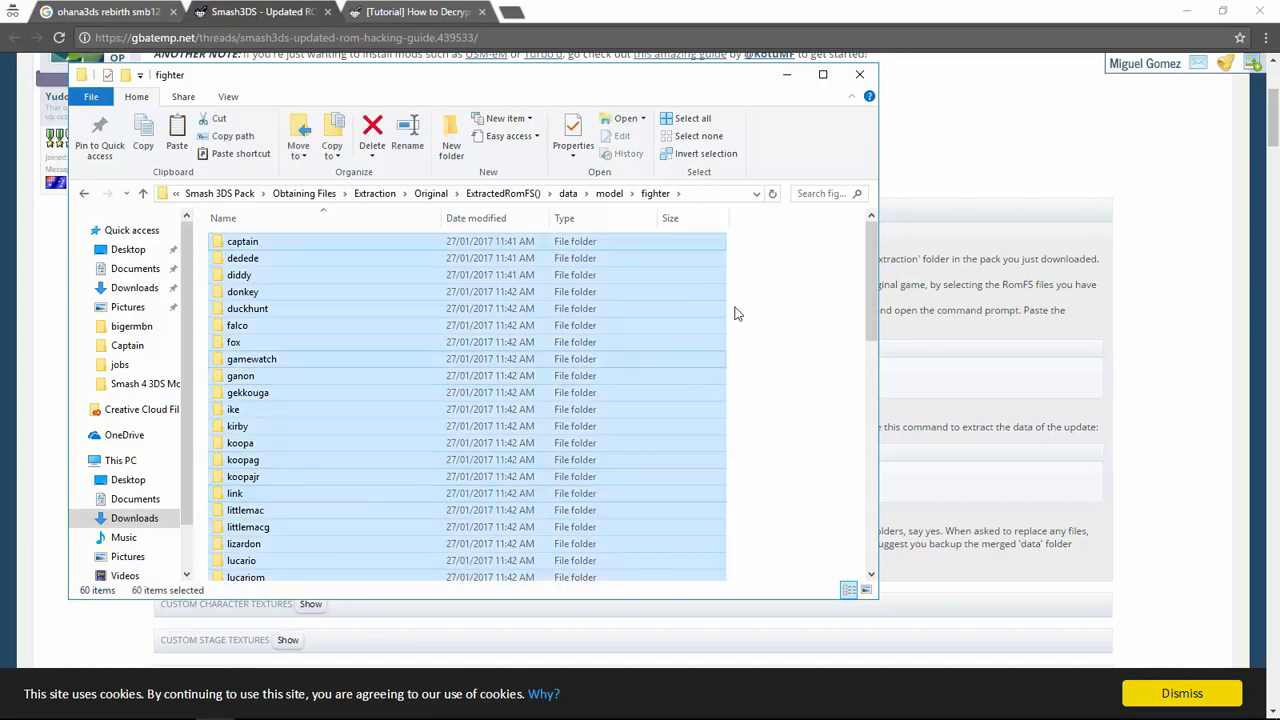
pyautogui.click(797, 276)
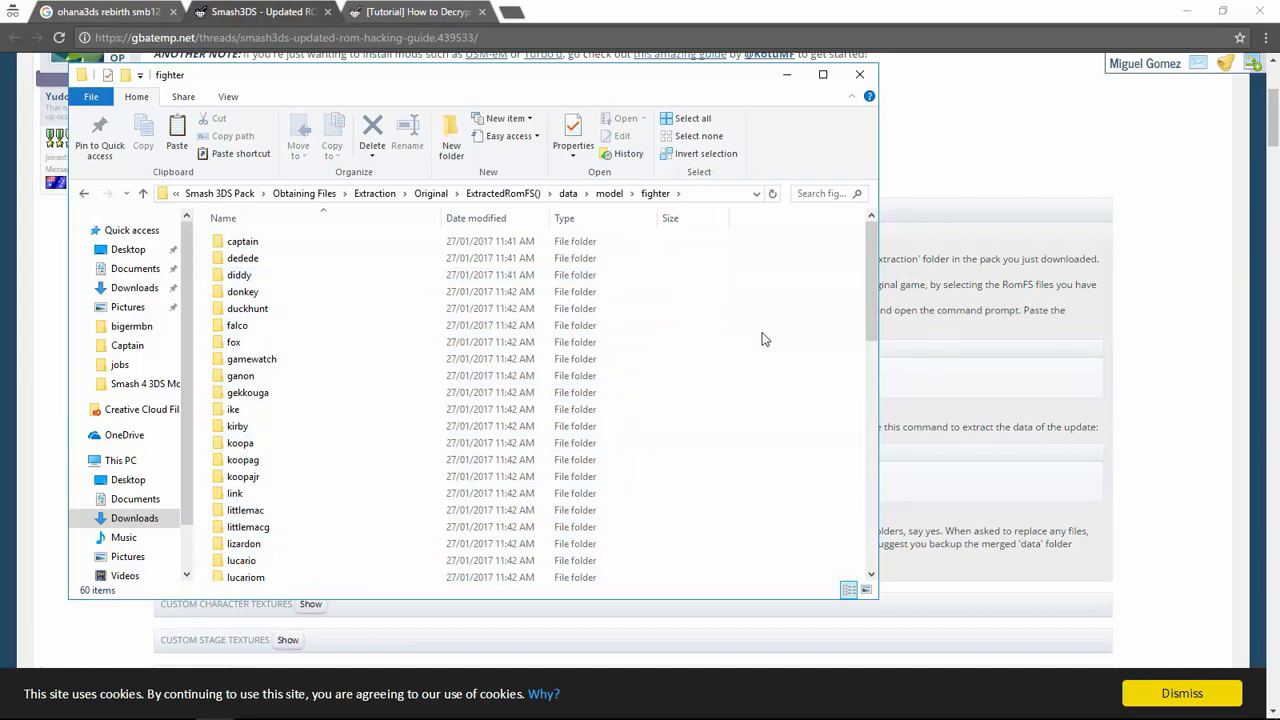
pyautogui.moveTo(761, 333)
pyautogui.mouseDown()
pyautogui.moveTo(747, 500)
pyautogui.moveTo(713, 627)
pyautogui.moveTo(823, 228)
pyautogui.moveTo(617, 281)
pyautogui.moveTo(215, 590)
pyautogui.moveTo(708, 327)
pyautogui.moveTo(768, 344)
pyautogui.mouseUp()
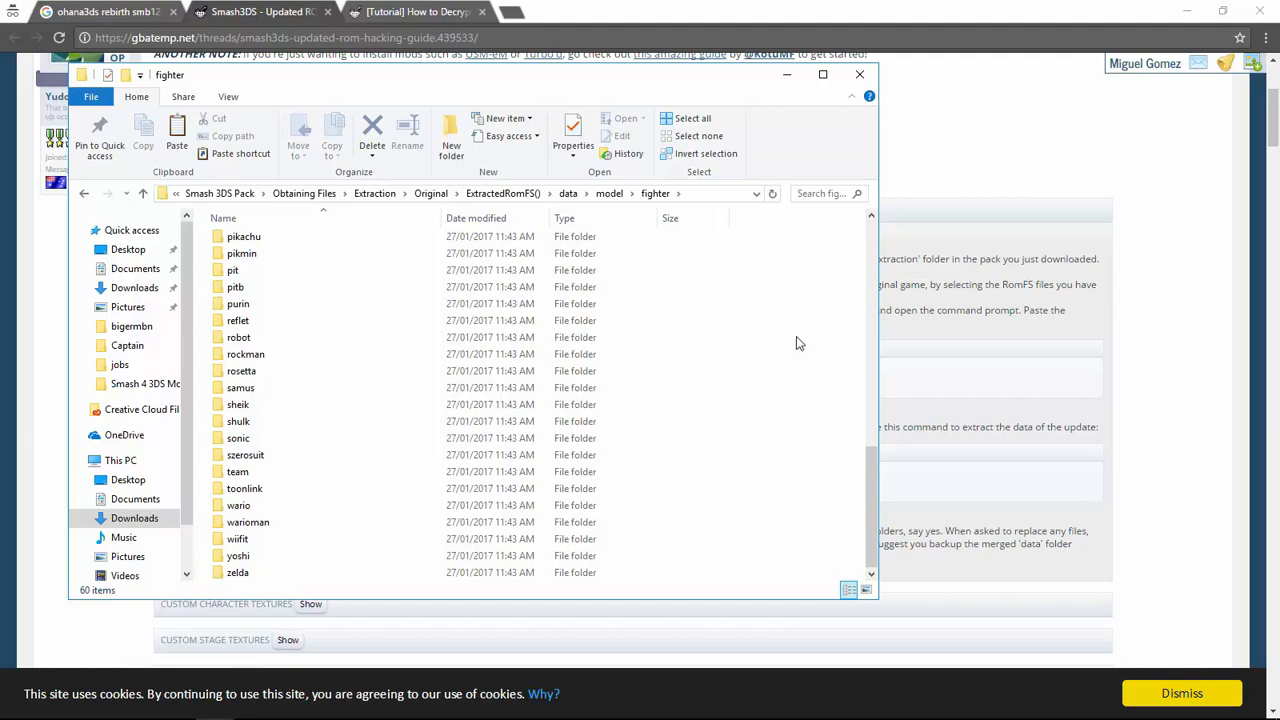
# Switch to the ROM hacking guide in the browser and highlight the "dtls.py dt ls data" command and the DLC note beside the latest update CIA.
pyautogui.click(909, 343)
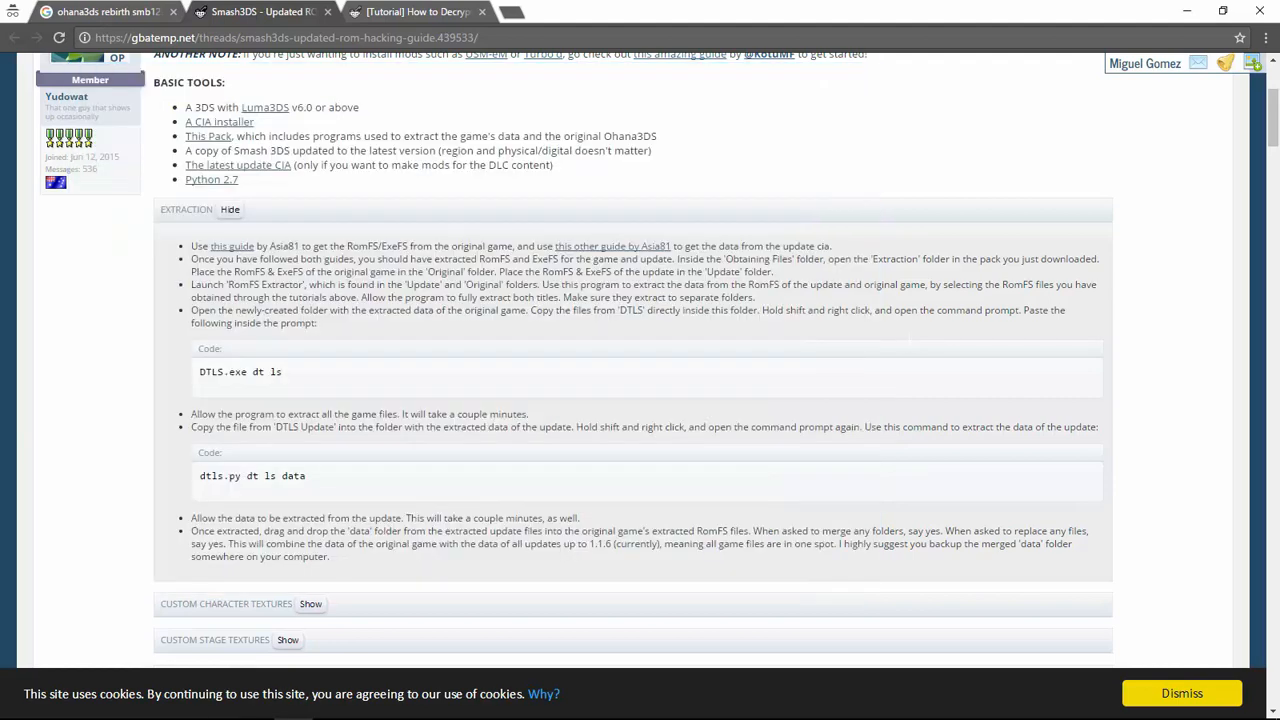
pyautogui.moveTo(308, 476); pyautogui.dragTo(198, 477)
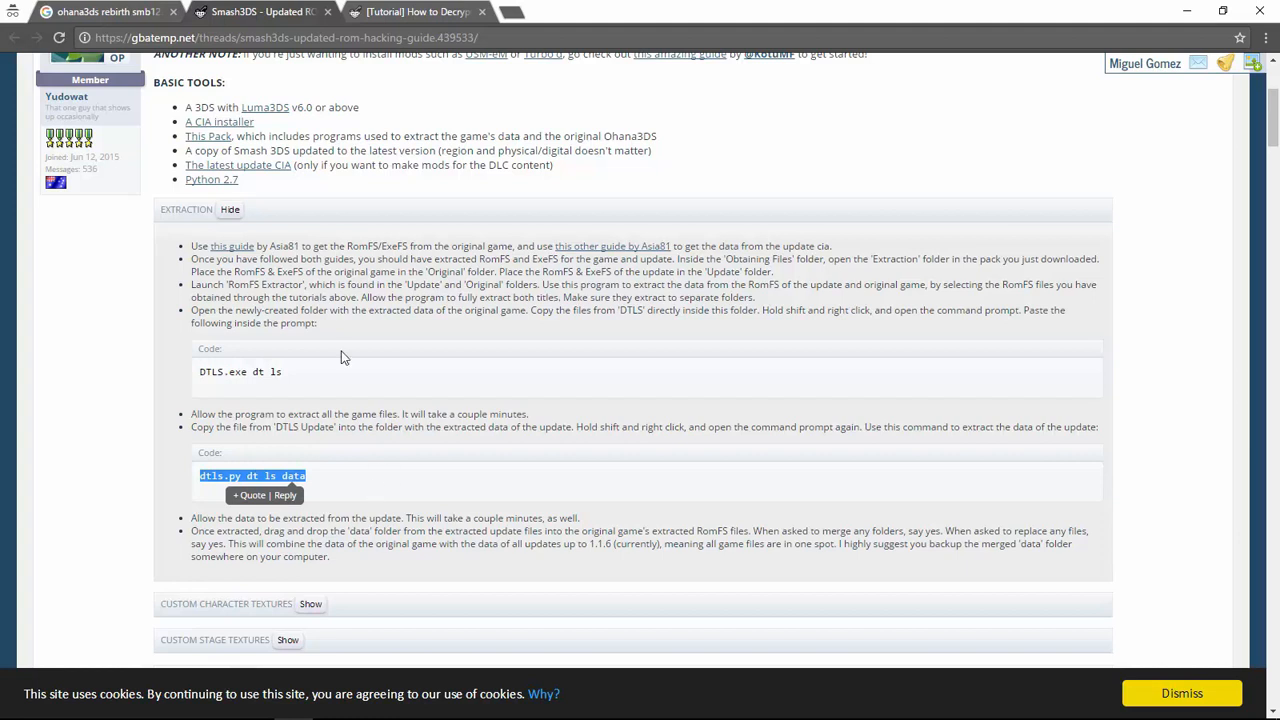
pyautogui.click(400, 185)
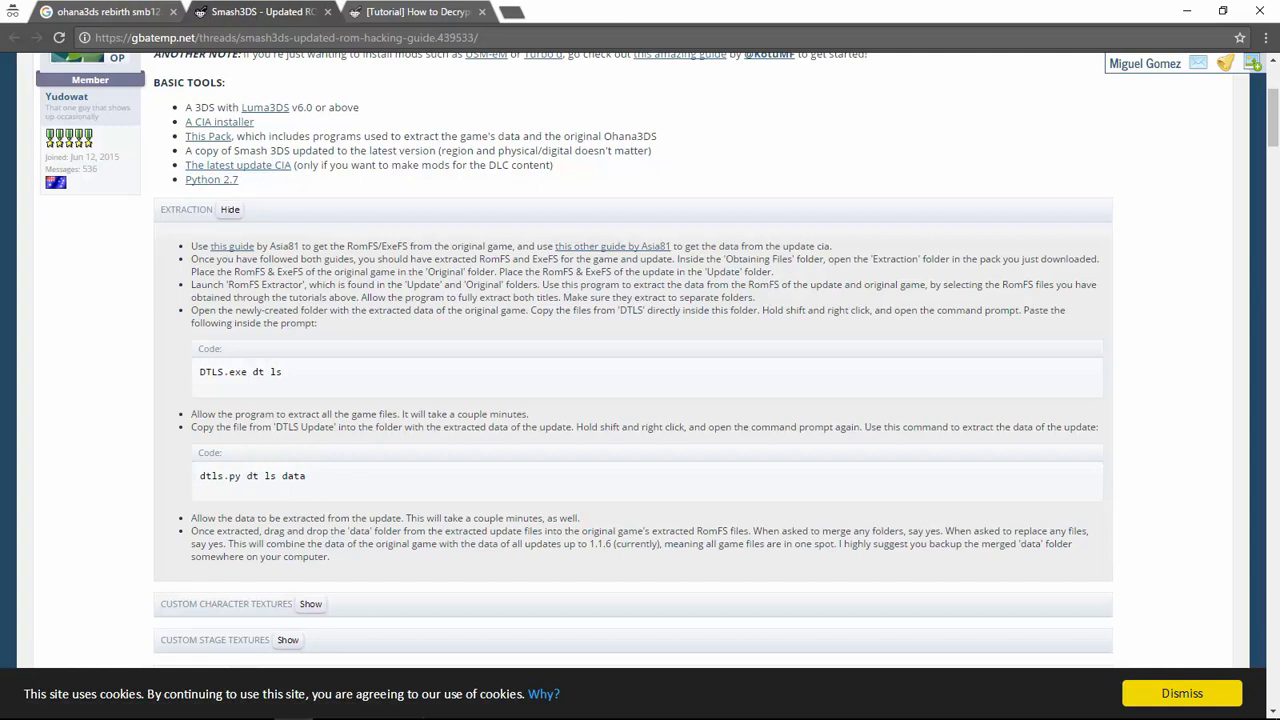
pyautogui.moveTo(302, 165); pyautogui.dragTo(558, 174)
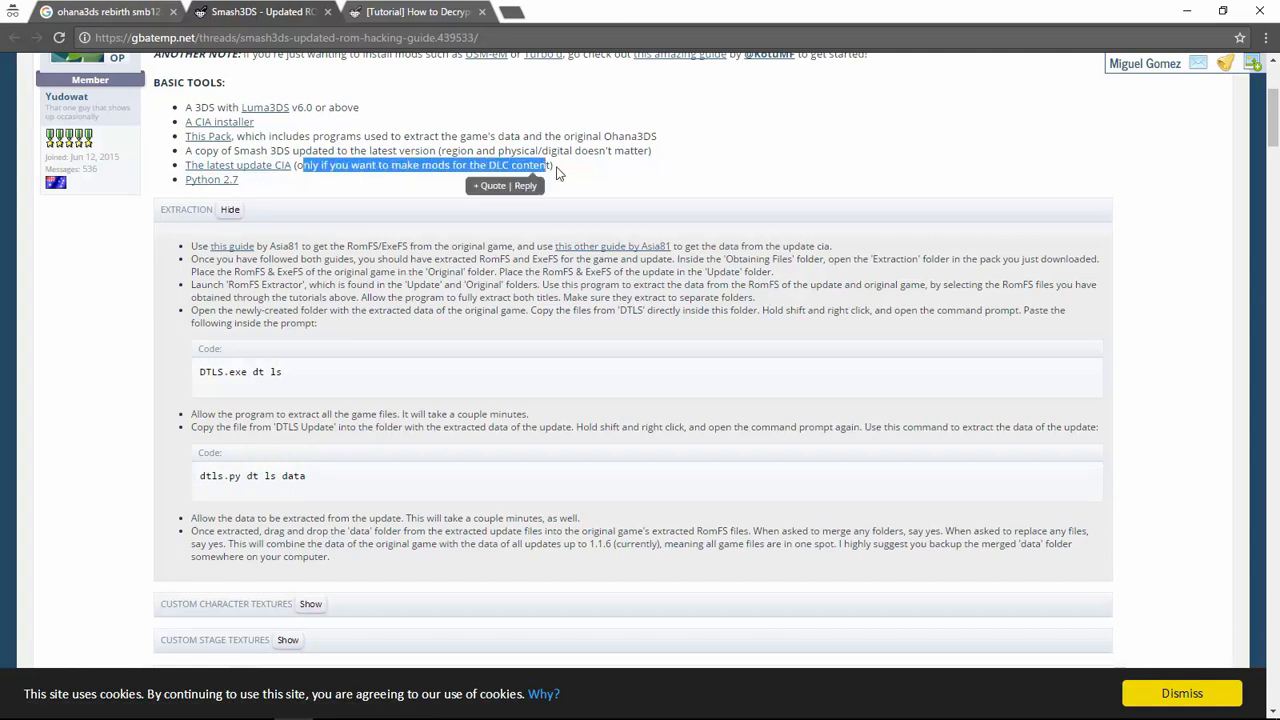
pyautogui.click(558, 174)
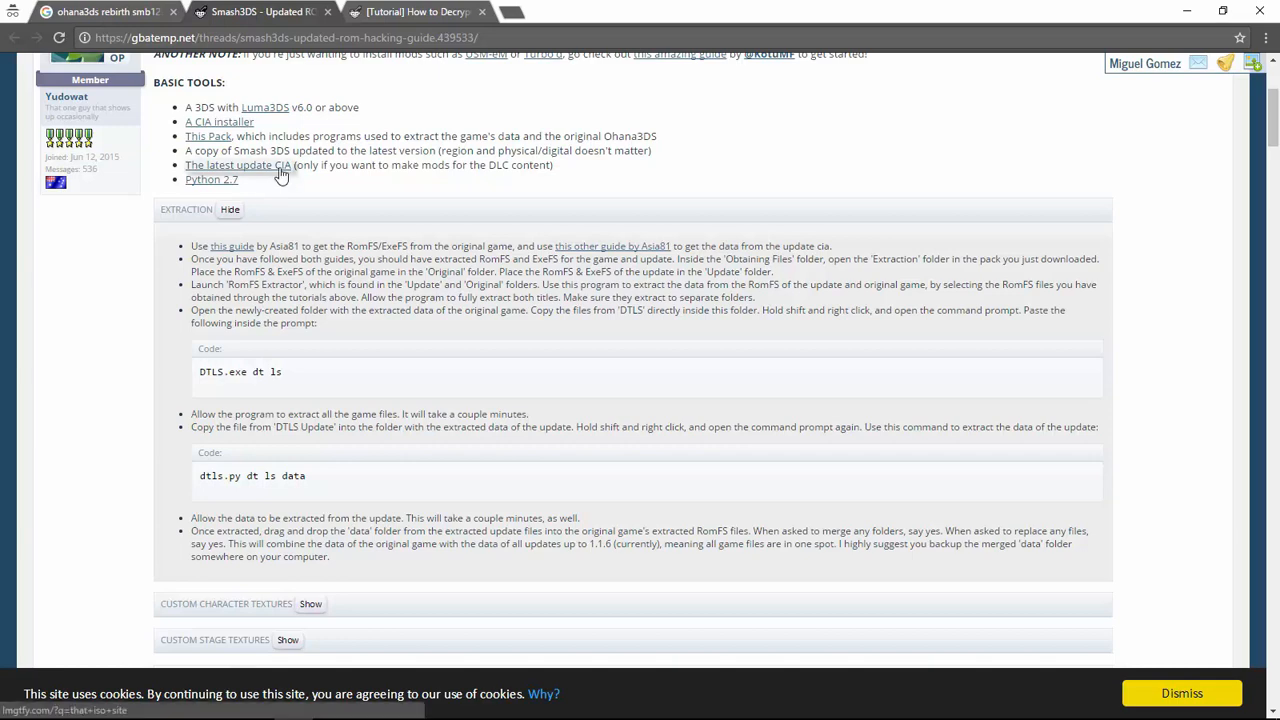
# Switch back to the fighter folder window in File Explorer.
pyautogui.hotkey('alt', 'Tab')
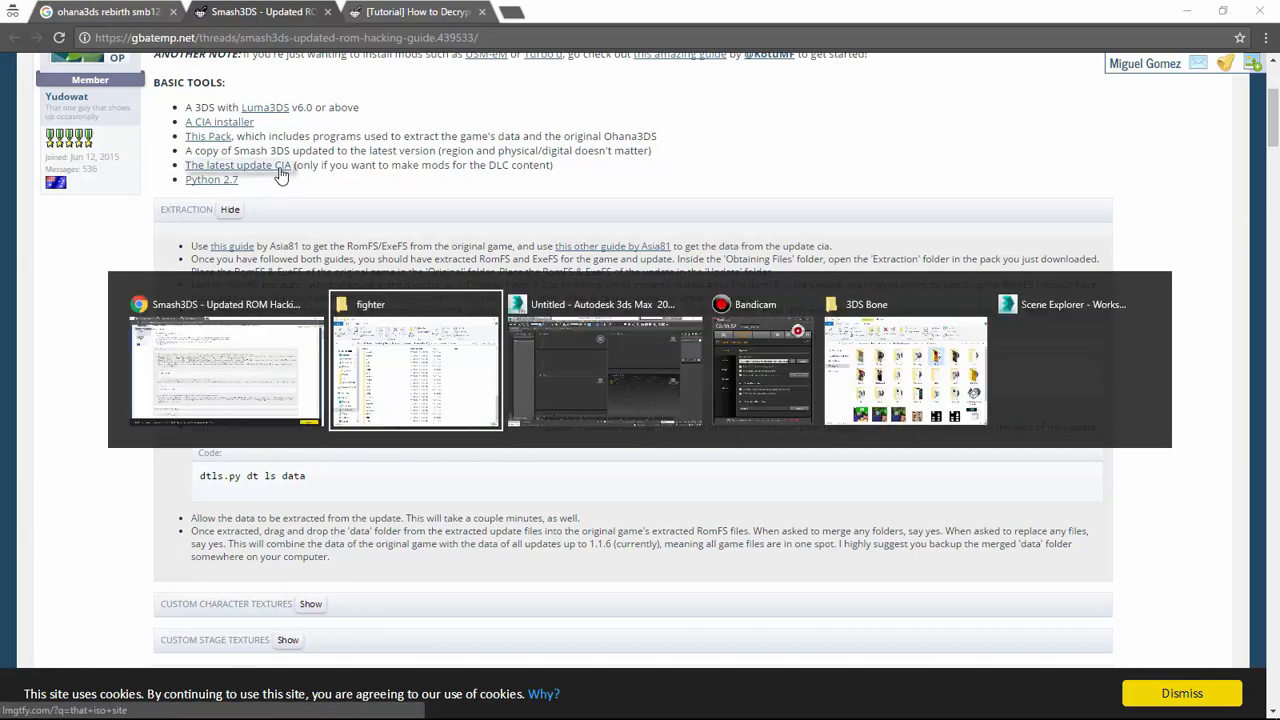
pyautogui.moveTo(754, 426); pyautogui.dragTo(812, 234)
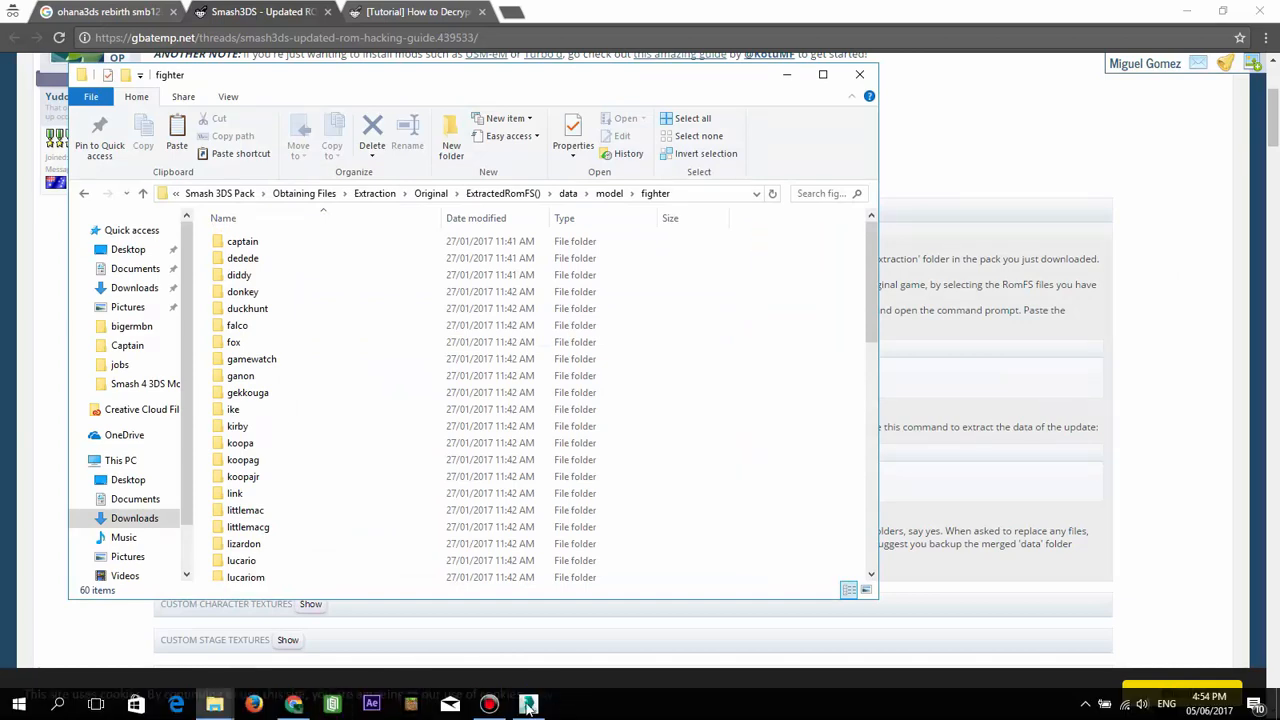
pyautogui.click(489, 704)
pyautogui.click(489, 704)
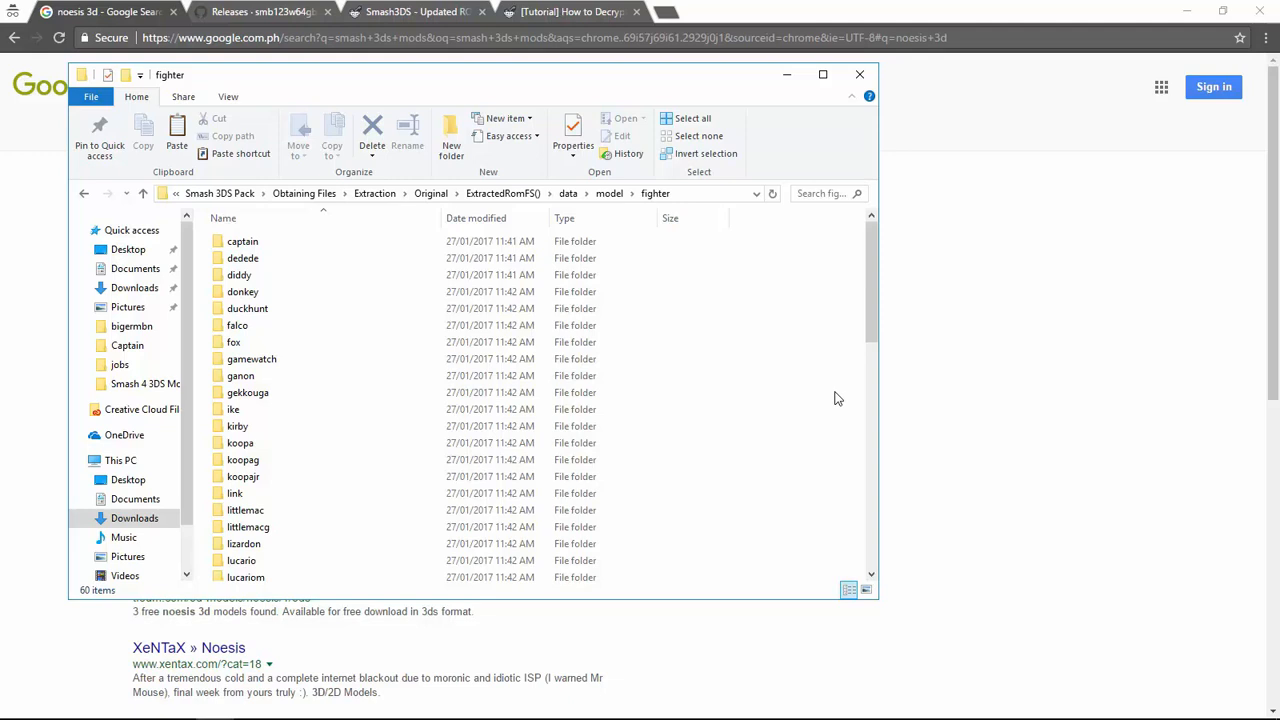
# Look through the fighter folder's list from captain to zelda and find the purin folder.
pyautogui.press('Home')
pyautogui.press('End')
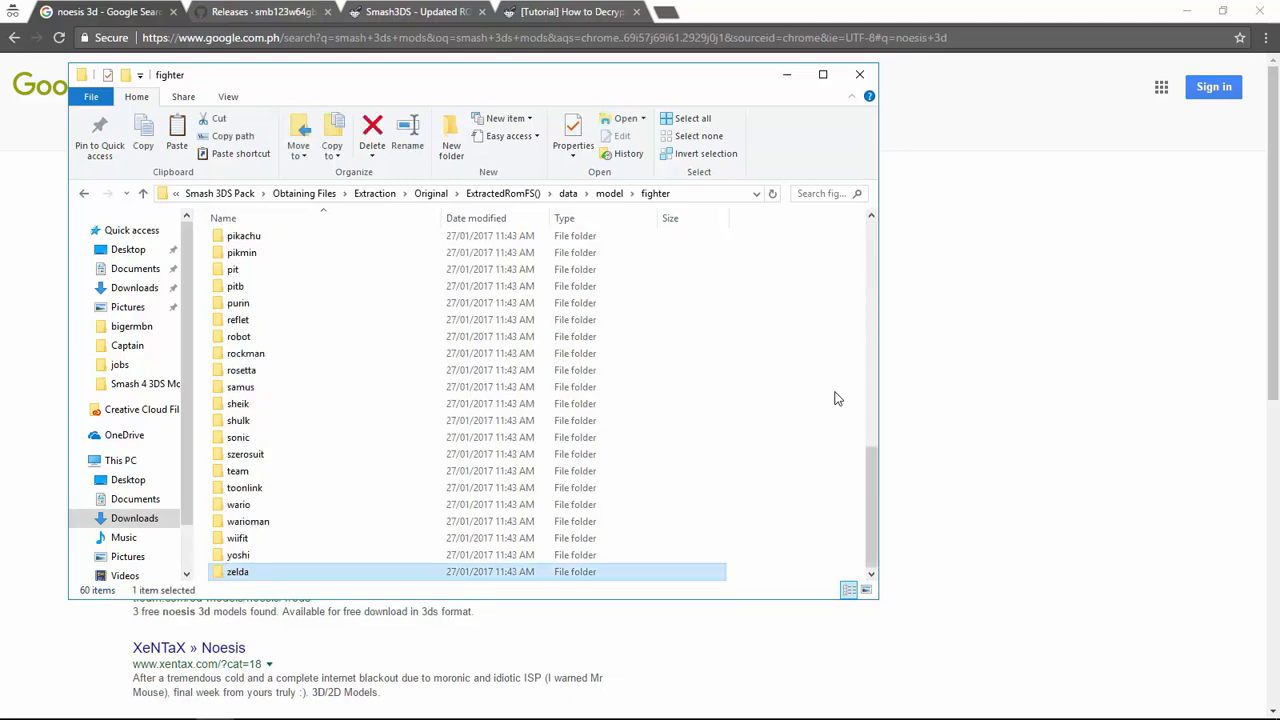
pyautogui.press('Home')
pyautogui.press('End')
pyautogui.press('Home')
pyautogui.press('End')
pyautogui.press('Home')
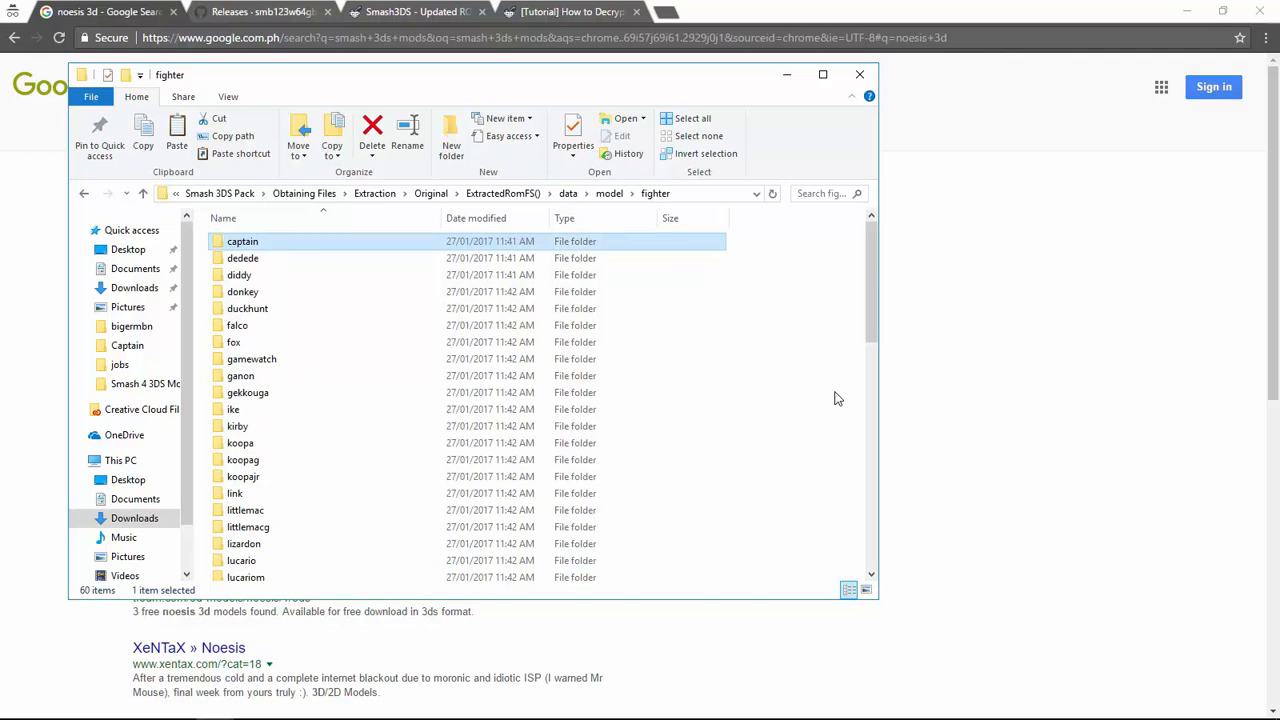
pyautogui.write('pu')
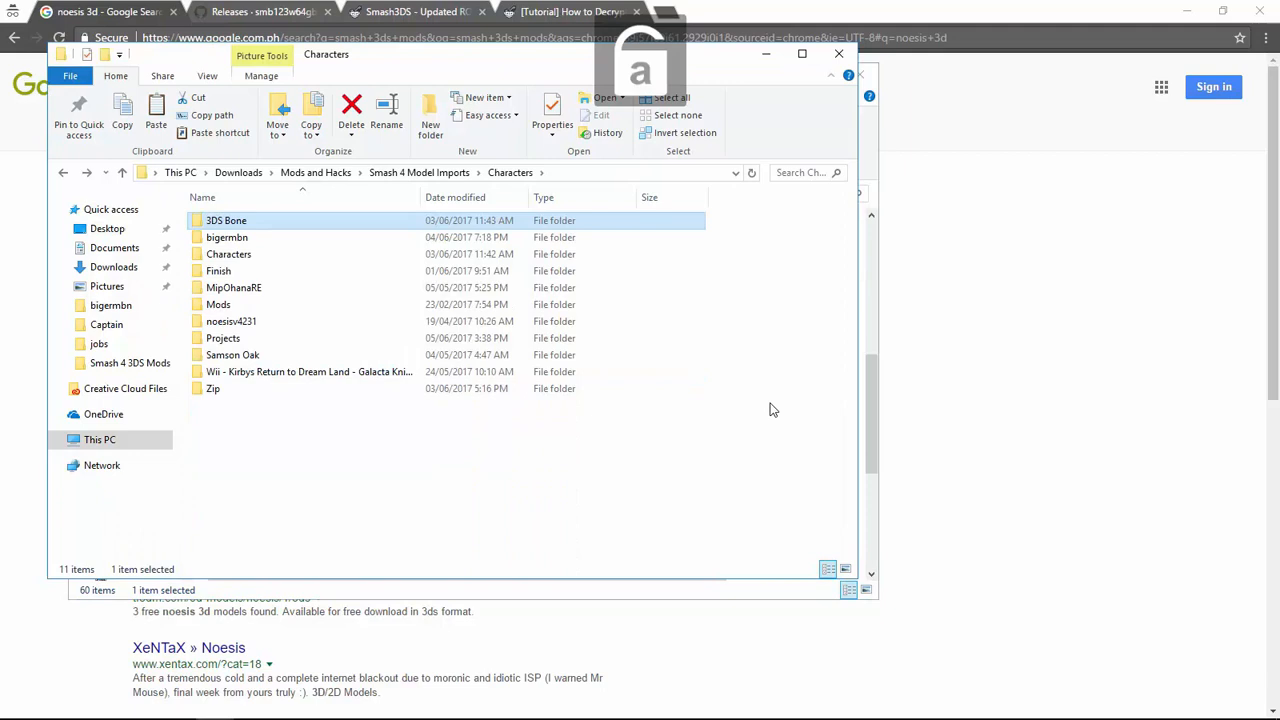
# In Smash 4 Model Imports > Characters, select MipOhanaRE, then view purin in the nested Characters folder and go back.
pyautogui.press('Down')
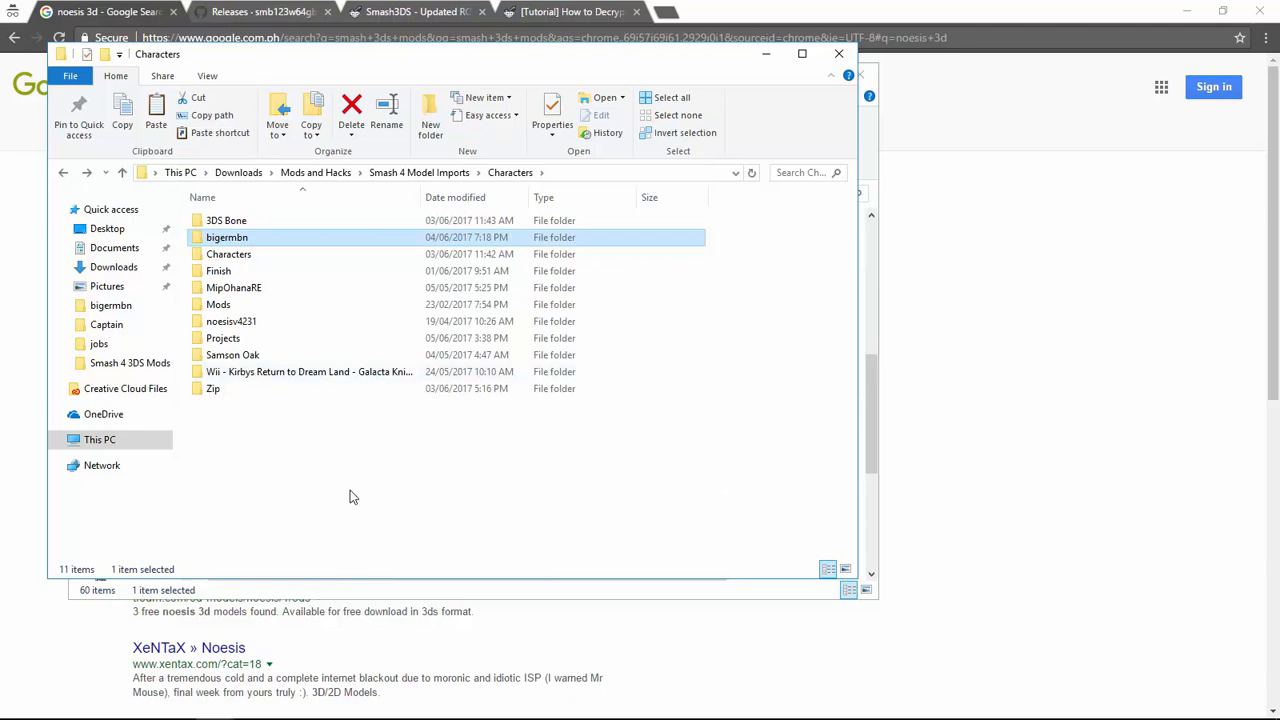
pyautogui.click(474, 476)
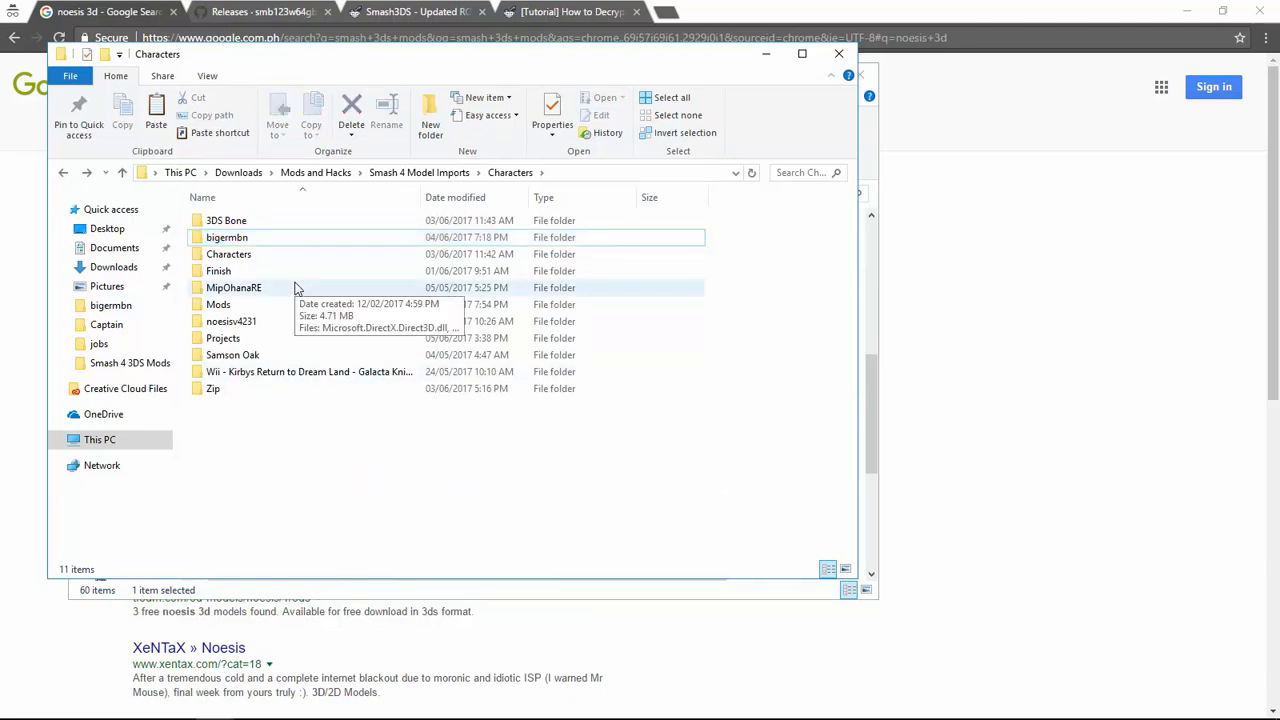
pyautogui.click(295, 288)
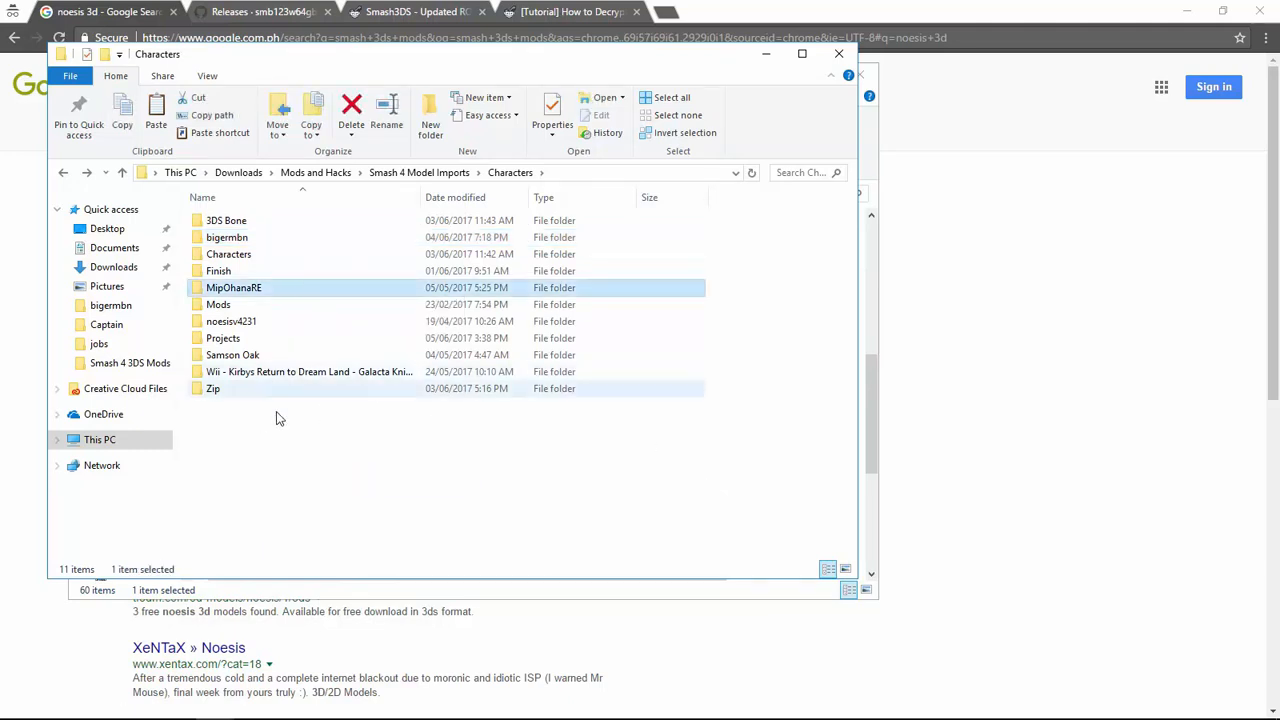
pyautogui.doubleClick(266, 254)
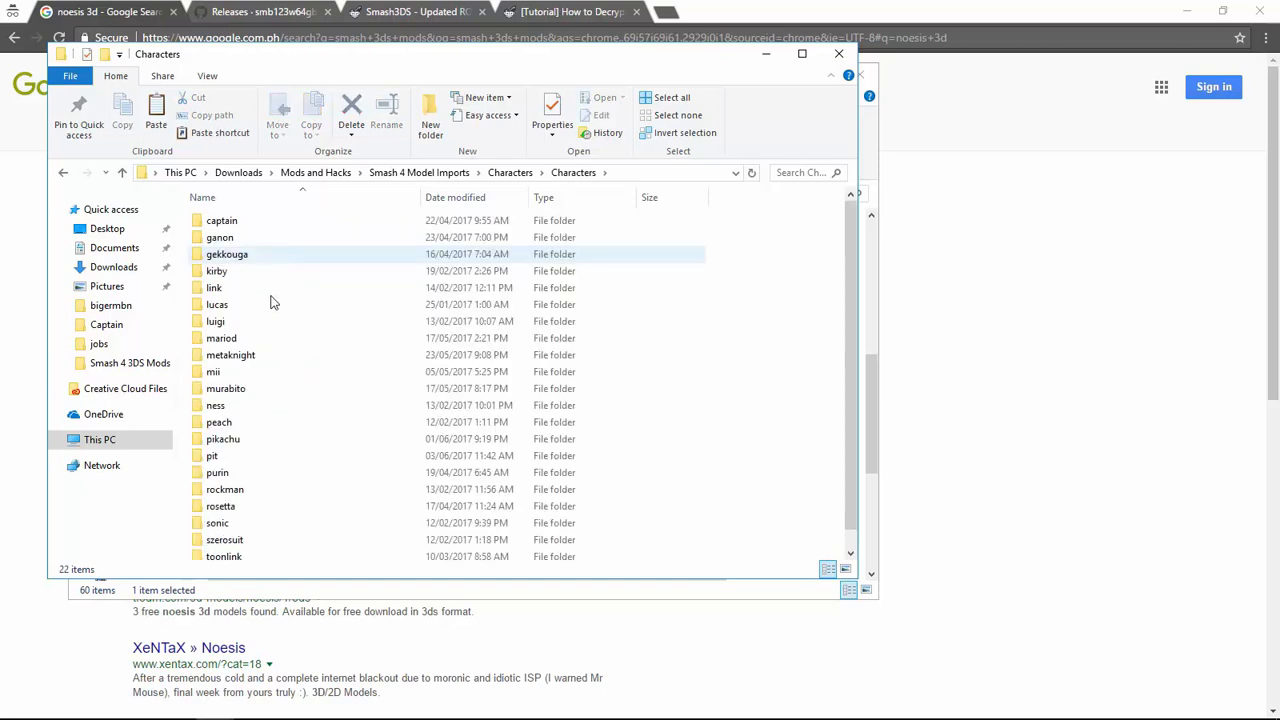
pyautogui.click(252, 476)
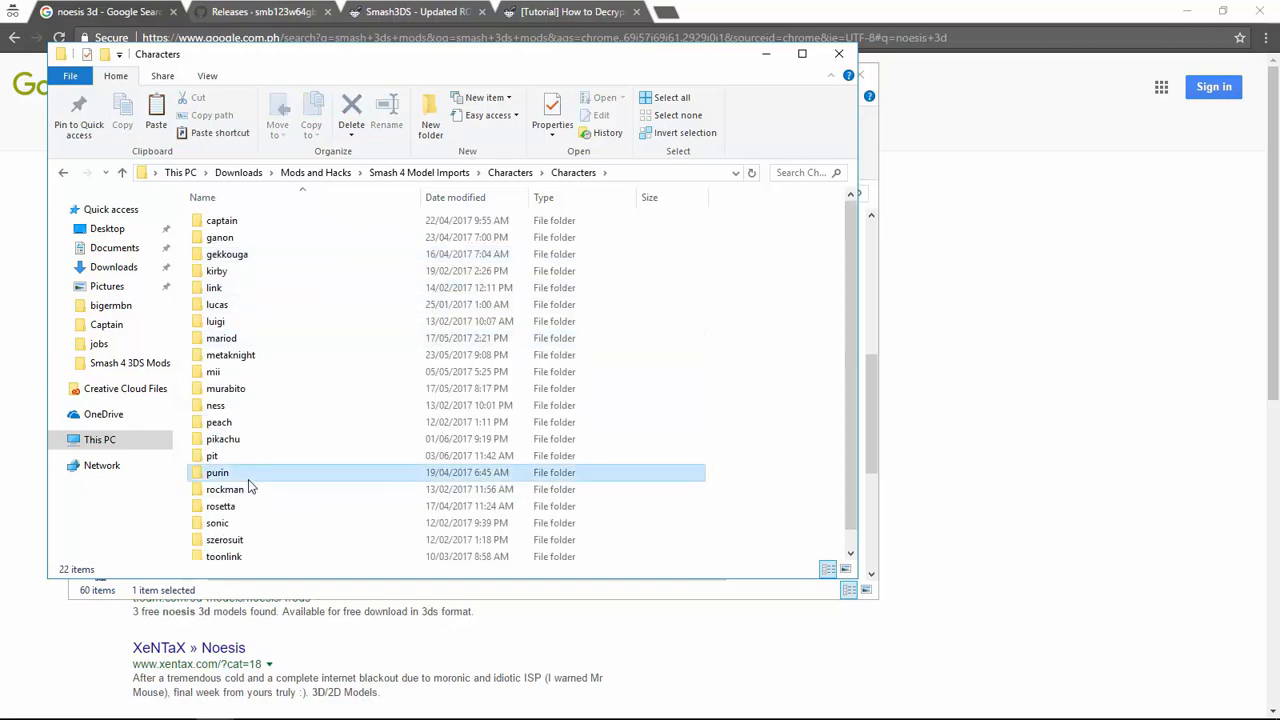
pyautogui.press('BackSpace')
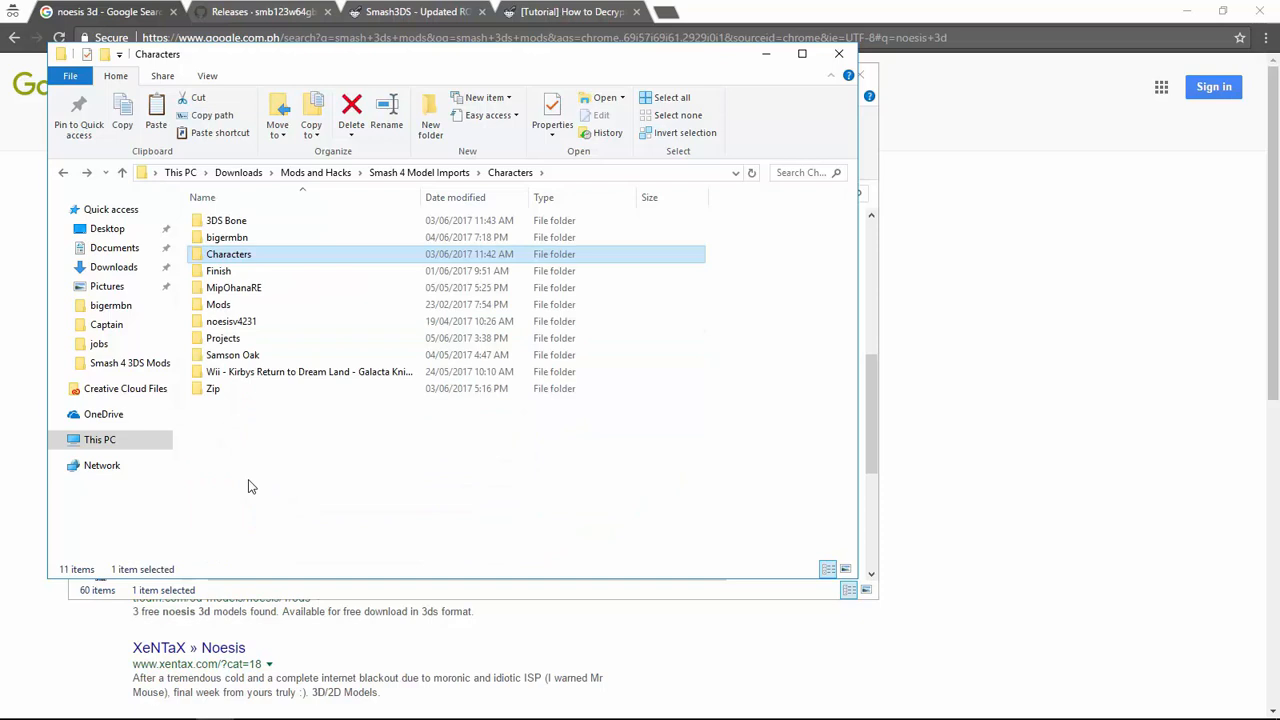
# Launch the Ohana3DS Rebirth application from the MipOhanaRE folder.
pyautogui.press('m')
pyautogui.press('Return')
pyautogui.press('o')
pyautogui.press('Return')
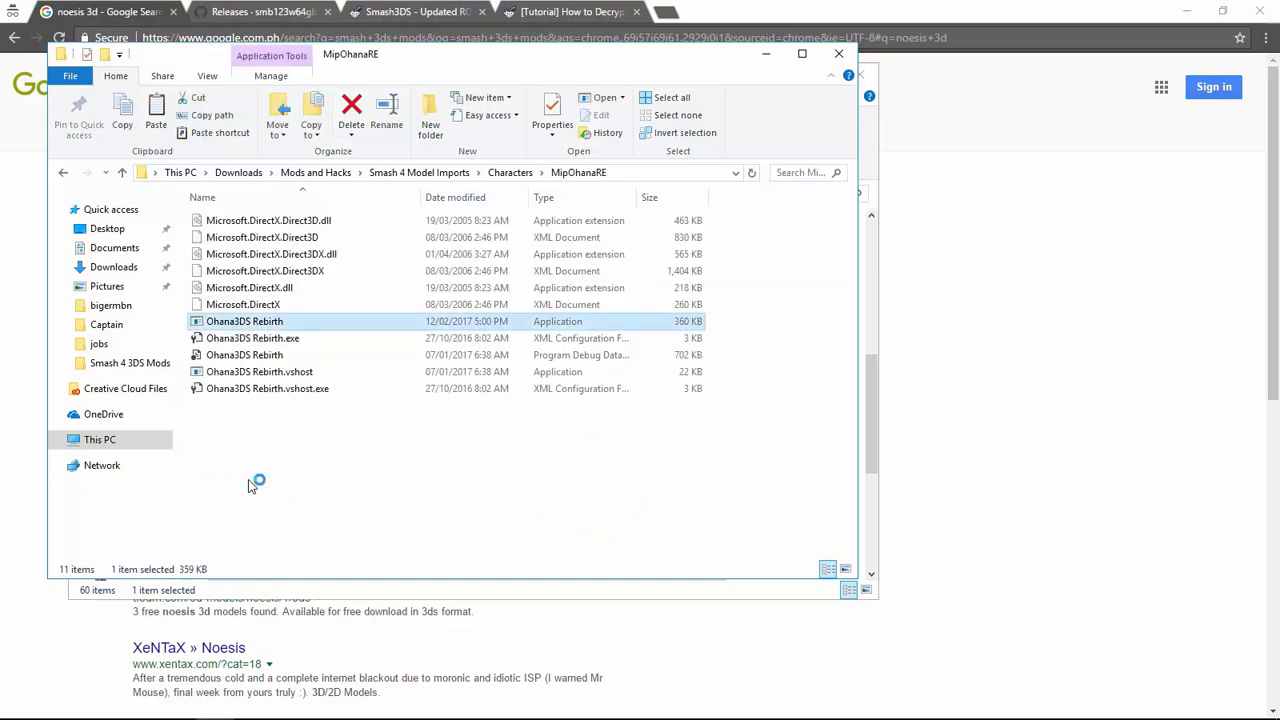
# Return to File Explorer and open the c00 folder inside the nested Characters folder's purin > body.
pyautogui.hotkey('alt', 'Tab')
pyautogui.press('BackSpace')
pyautogui.press('3')
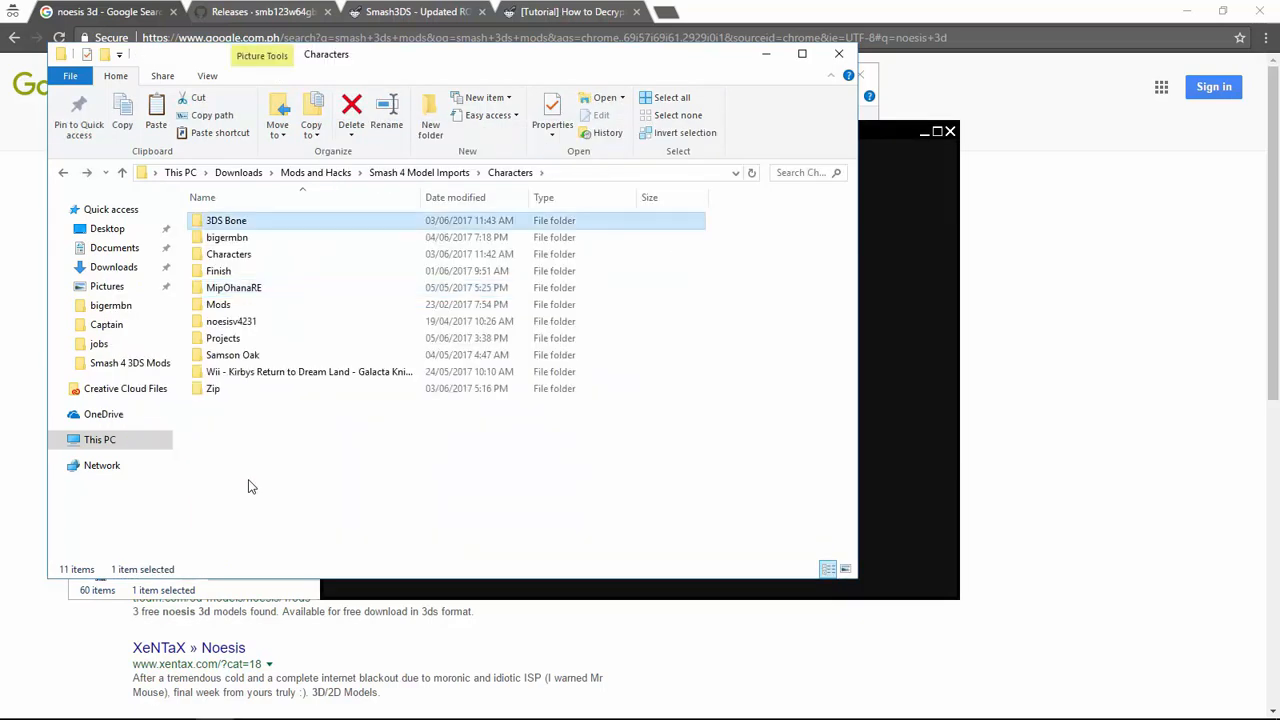
pyautogui.press('Down')
pyautogui.press('Down')
pyautogui.press('Return')
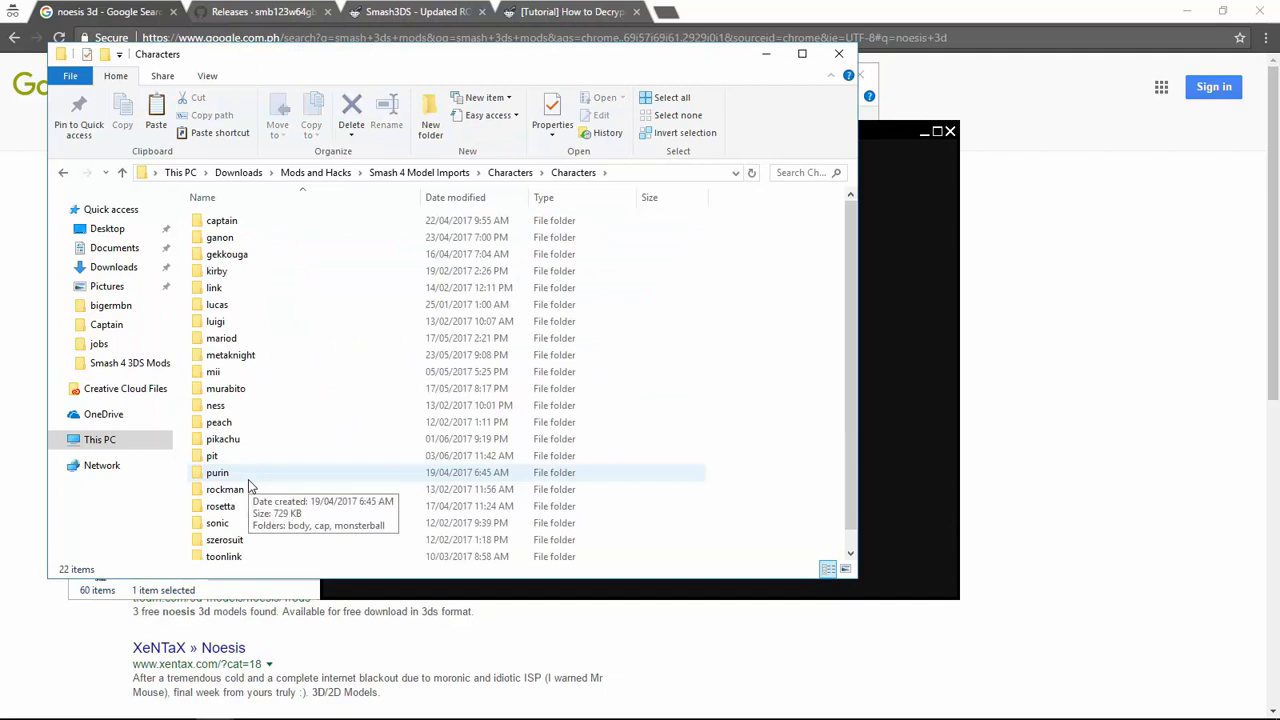
pyautogui.click(249, 479)
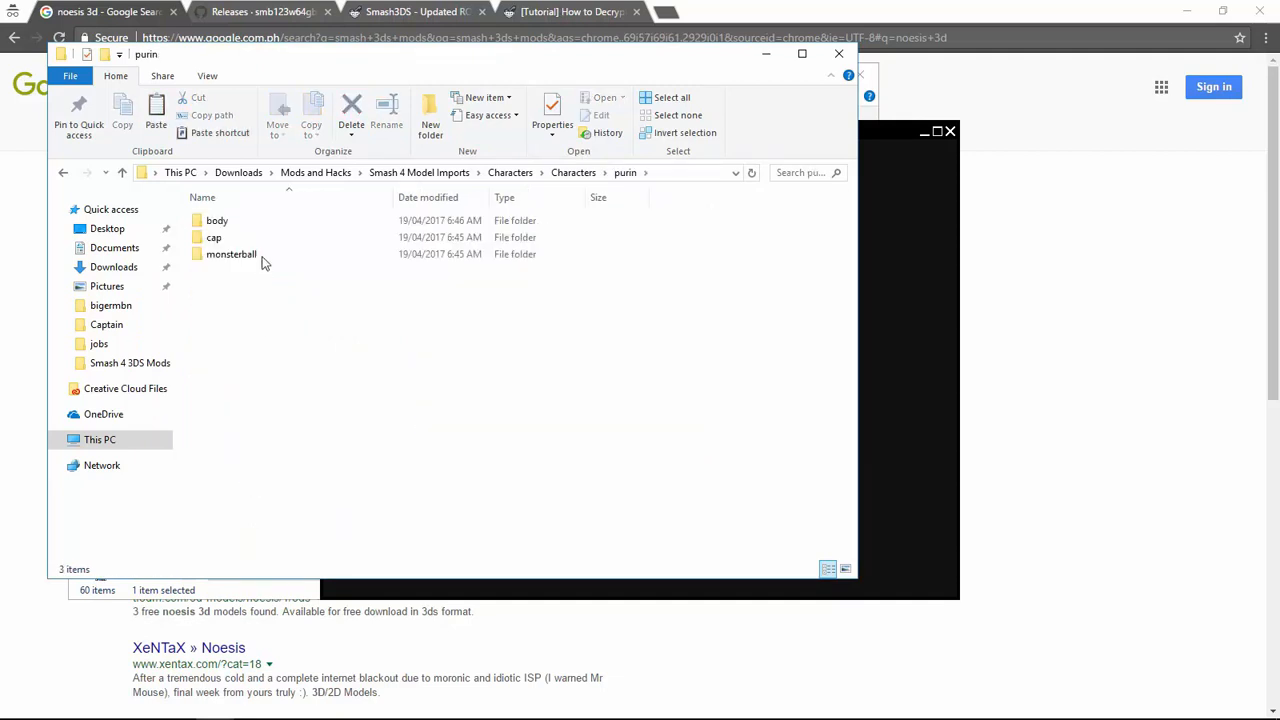
pyautogui.doubleClick(268, 221)
pyautogui.click(270, 221)
pyautogui.doubleClick(270, 221)
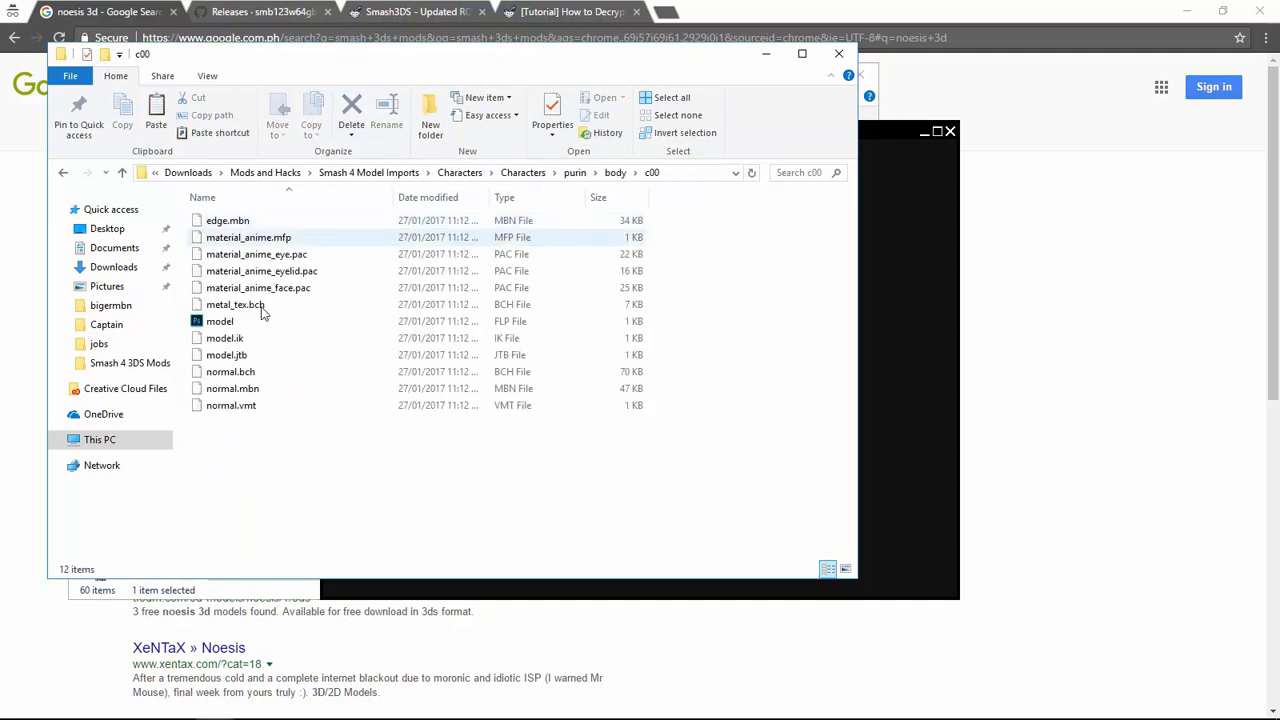
# Load purin's normal.mbn file from c00 into Ohana3DS and inspect the model in the viewport.
pyautogui.click(245, 392)
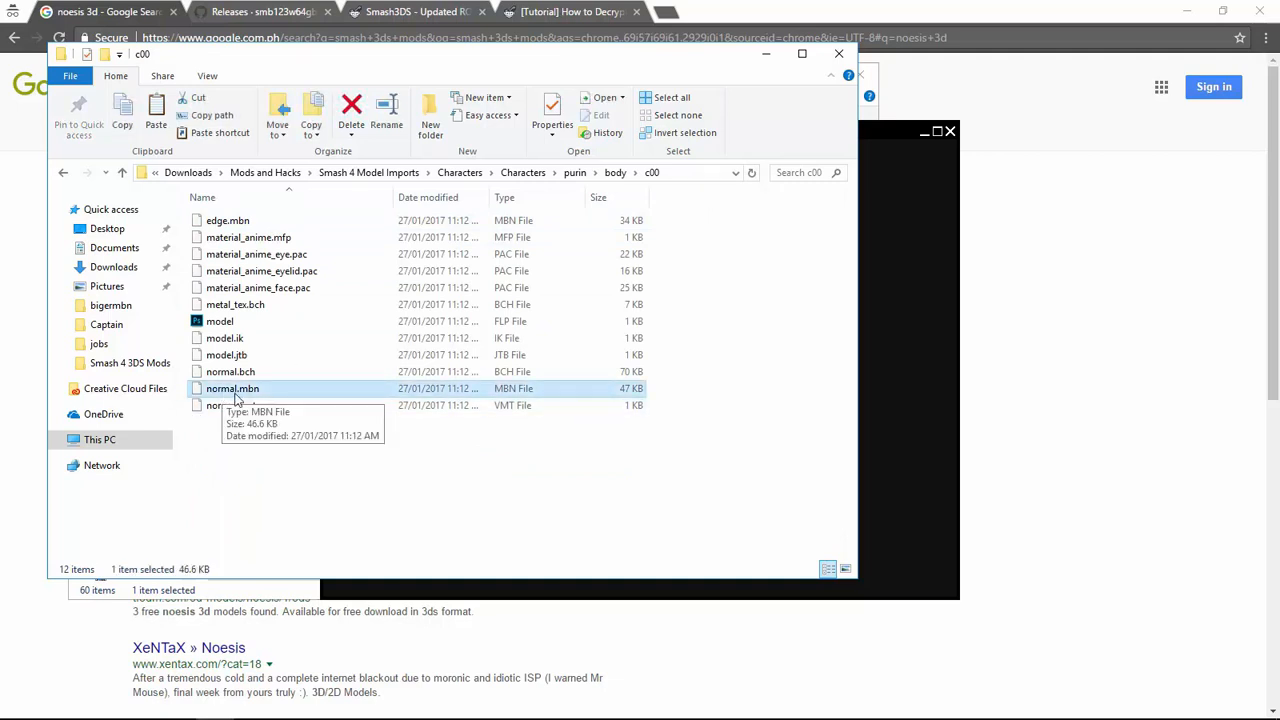
pyautogui.click(265, 371)
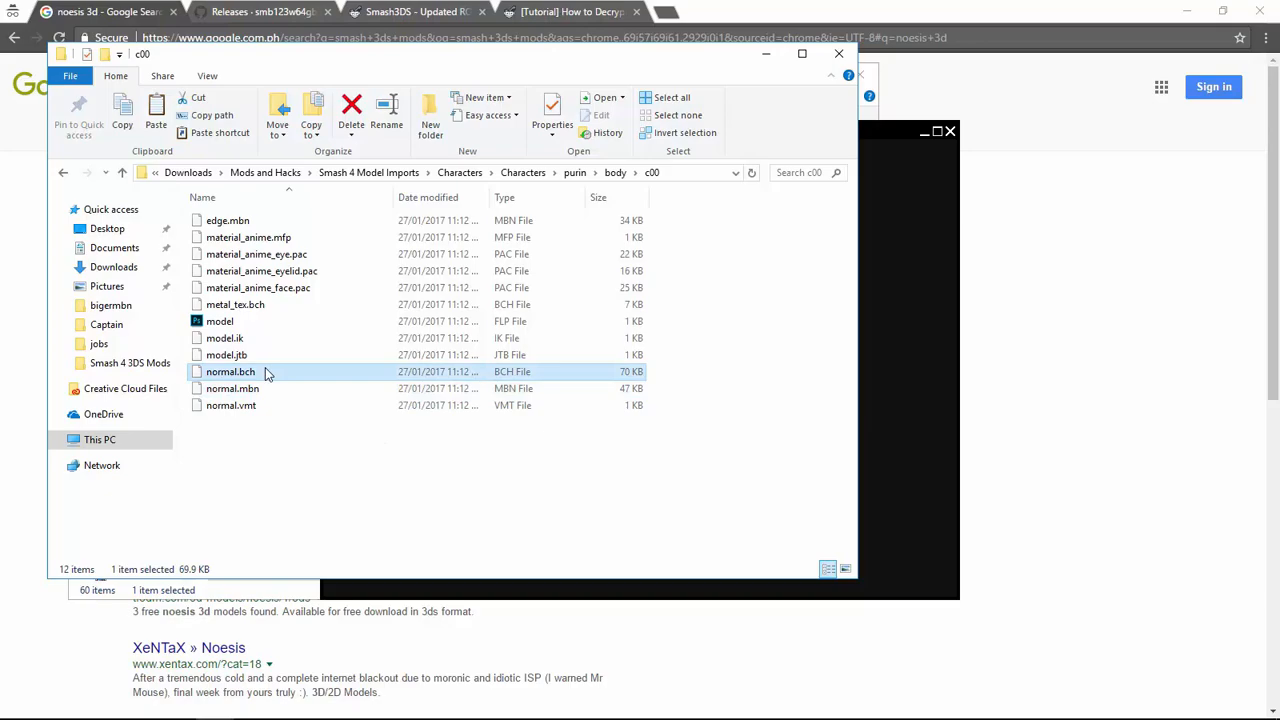
pyautogui.moveTo(268, 388); pyautogui.dragTo(906, 322)
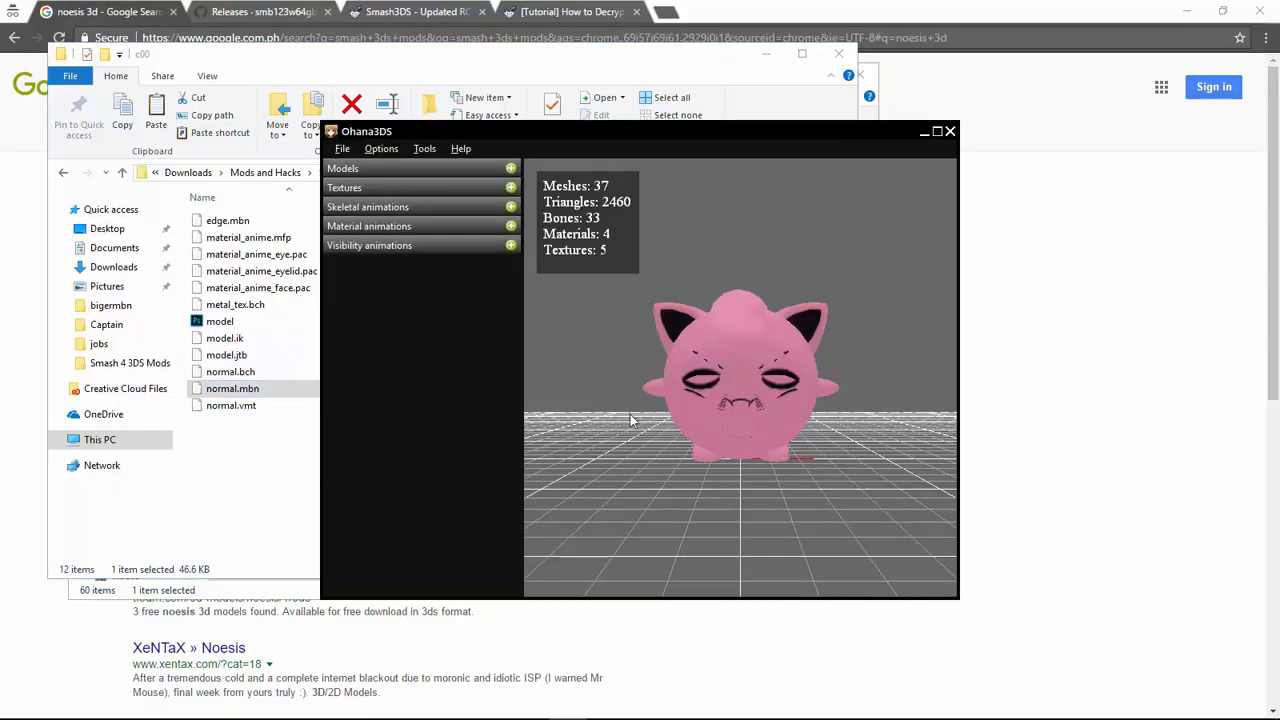
pyautogui.moveTo(630, 414); pyautogui.dragTo(747, 393)
# Return to File Explorer, go up to purin's body folder and point out its c00 and h00 folders.
pyautogui.click(240, 497)
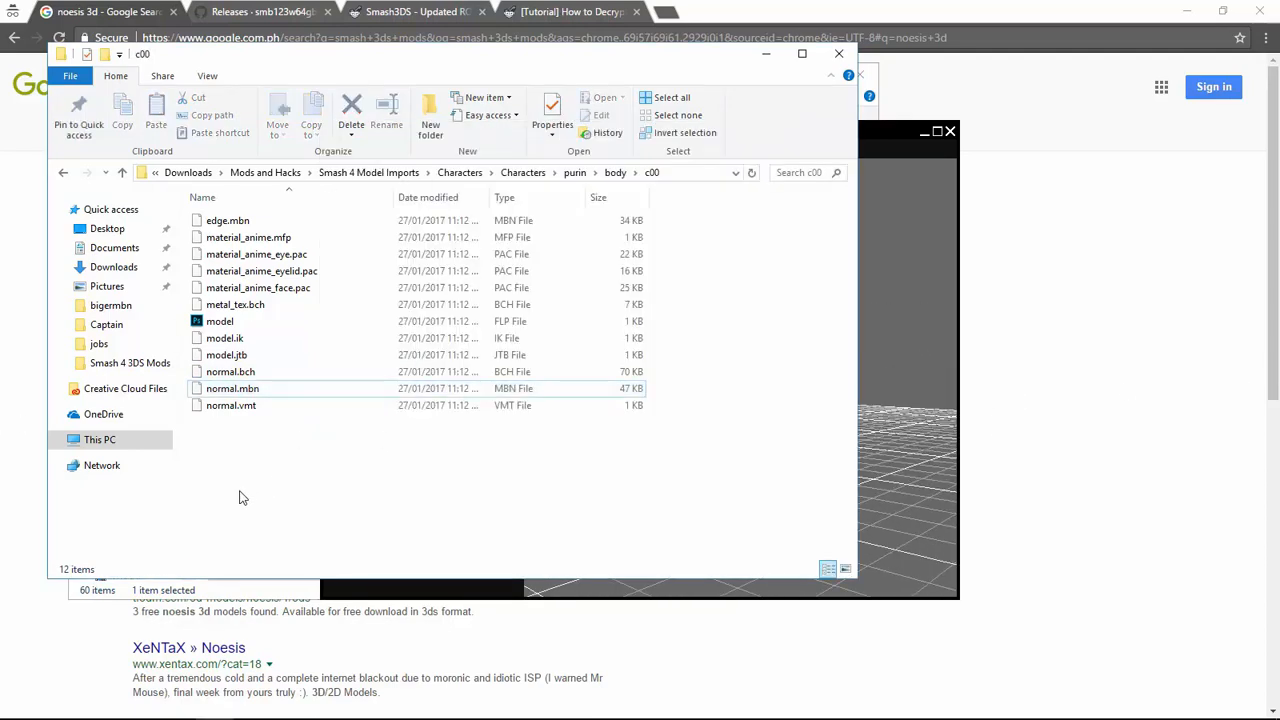
pyautogui.hotkey('alt', 'Up')
pyautogui.press('Down')
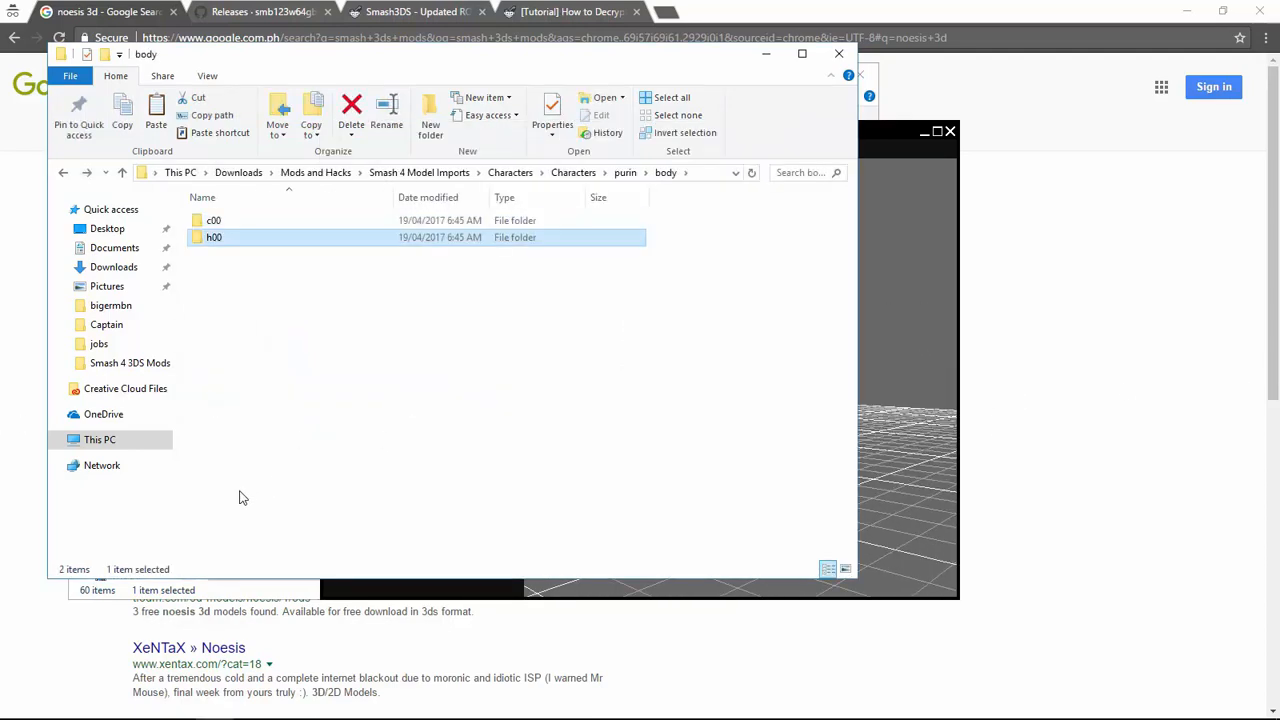
pyautogui.press('Up')
pyautogui.press('Down')
pyautogui.press('Up')
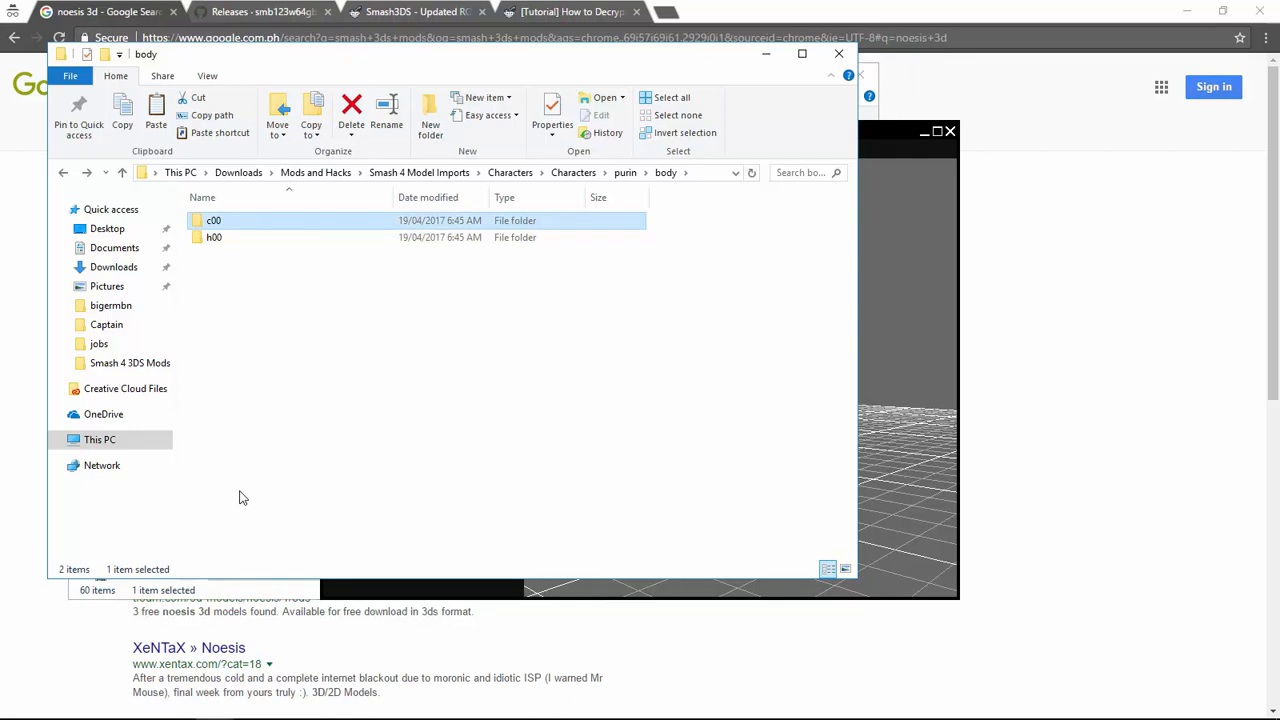
pyautogui.click(922, 236)
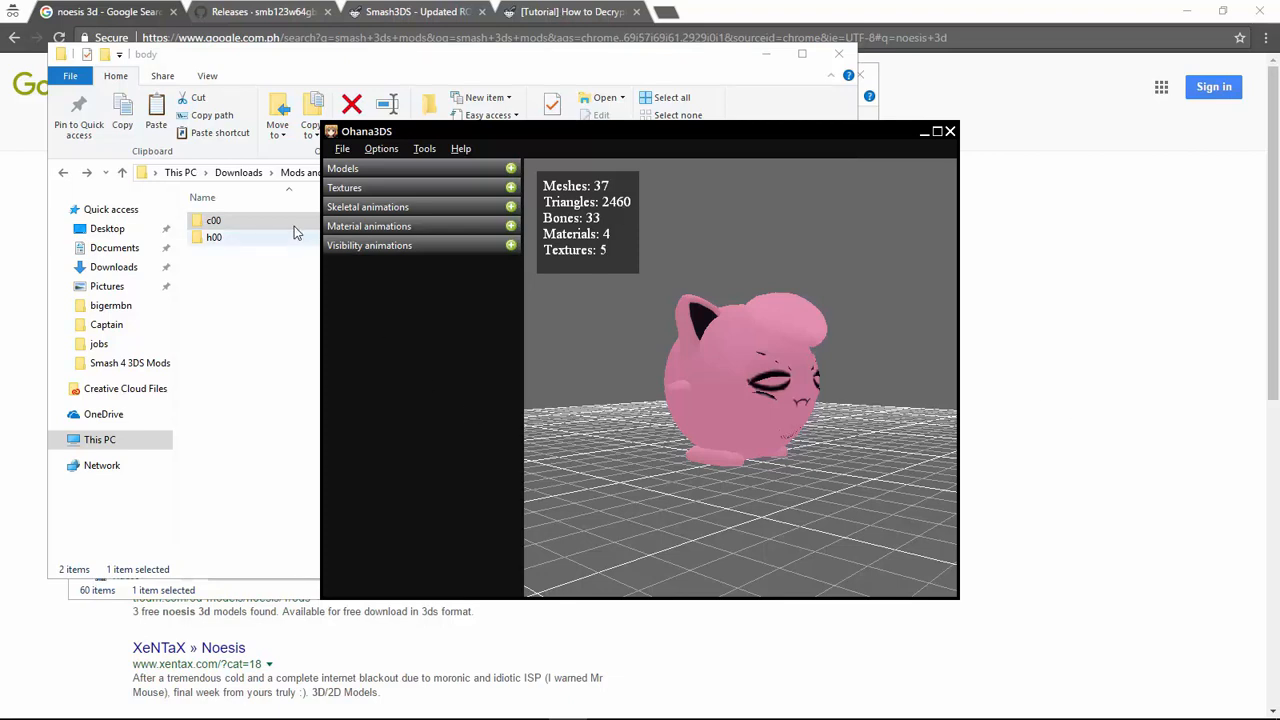
# Load normal.mbn from purin's h00 folder into Ohana3DS and inspect the model up close.
pyautogui.doubleClick(258, 240)
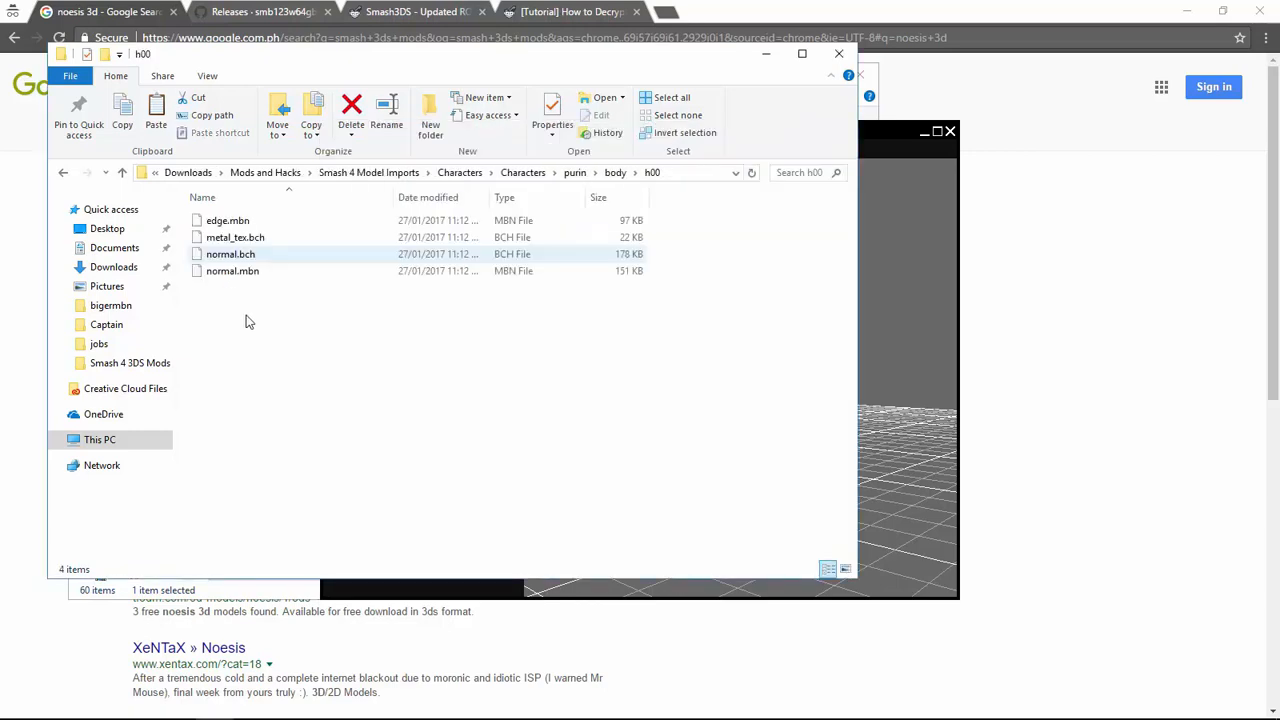
pyautogui.click(248, 275)
pyautogui.moveTo(250, 280); pyautogui.dragTo(903, 366)
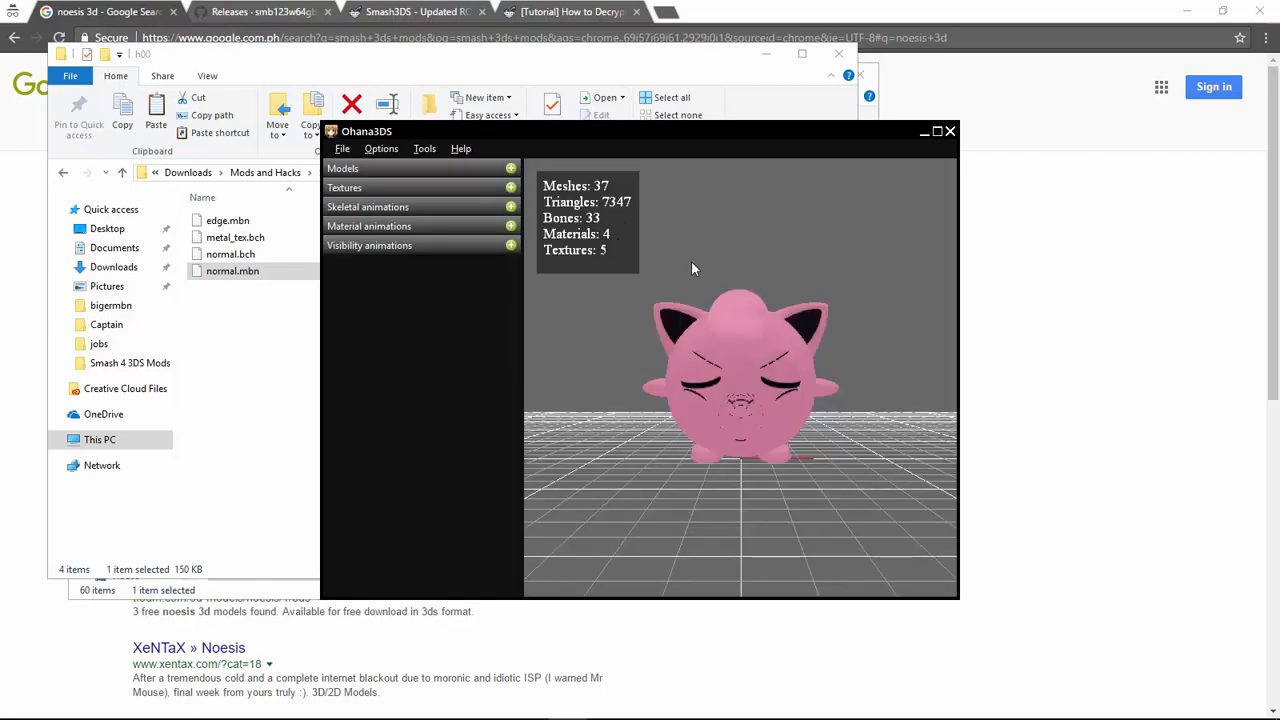
pyautogui.scroll(5, 673, 343)
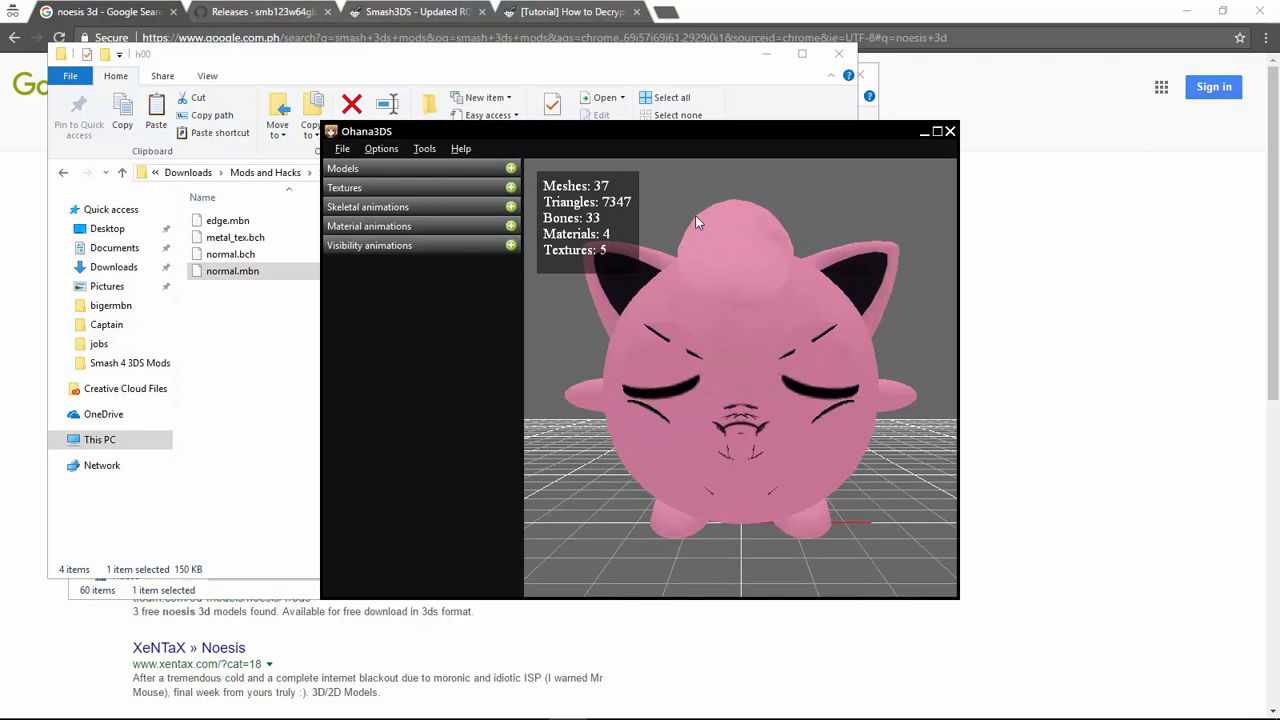
# Go back to purin's c00 folder, load its normal.mbn into Ohana3DS and examine the model from several angles.
pyautogui.click(218, 357)
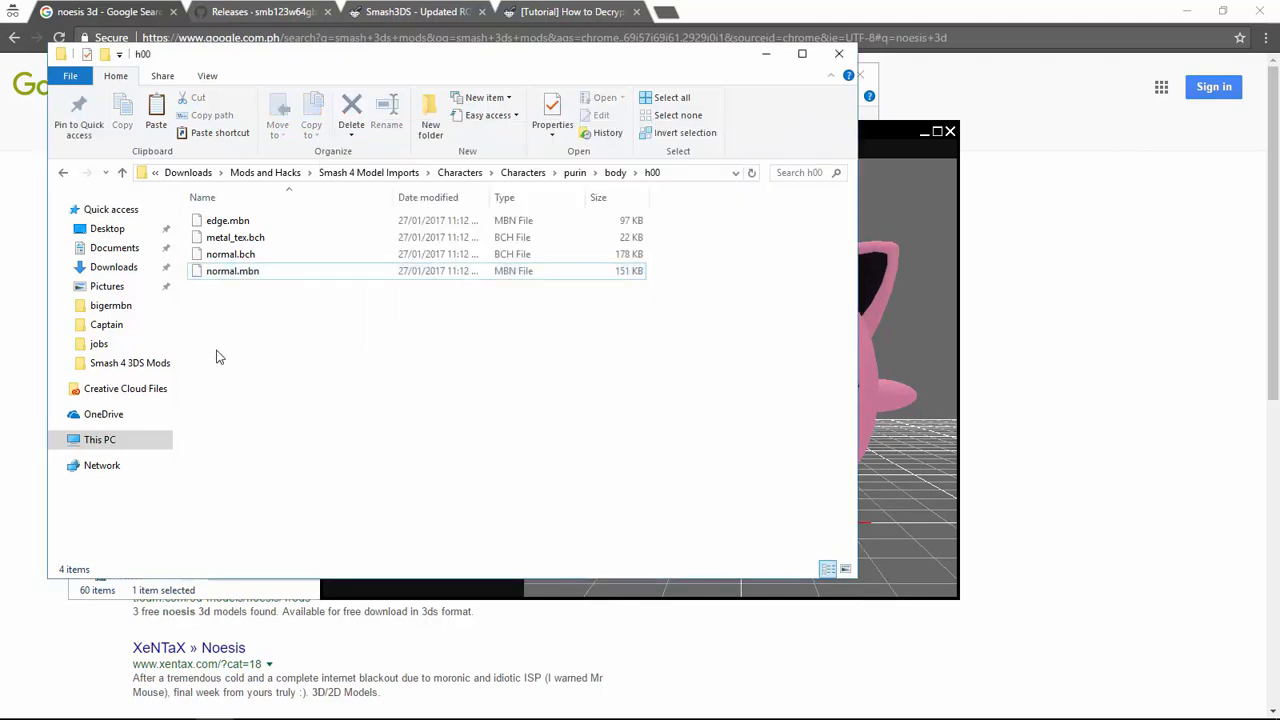
pyautogui.hotkey('alt', 'Up')
pyautogui.press('Return')
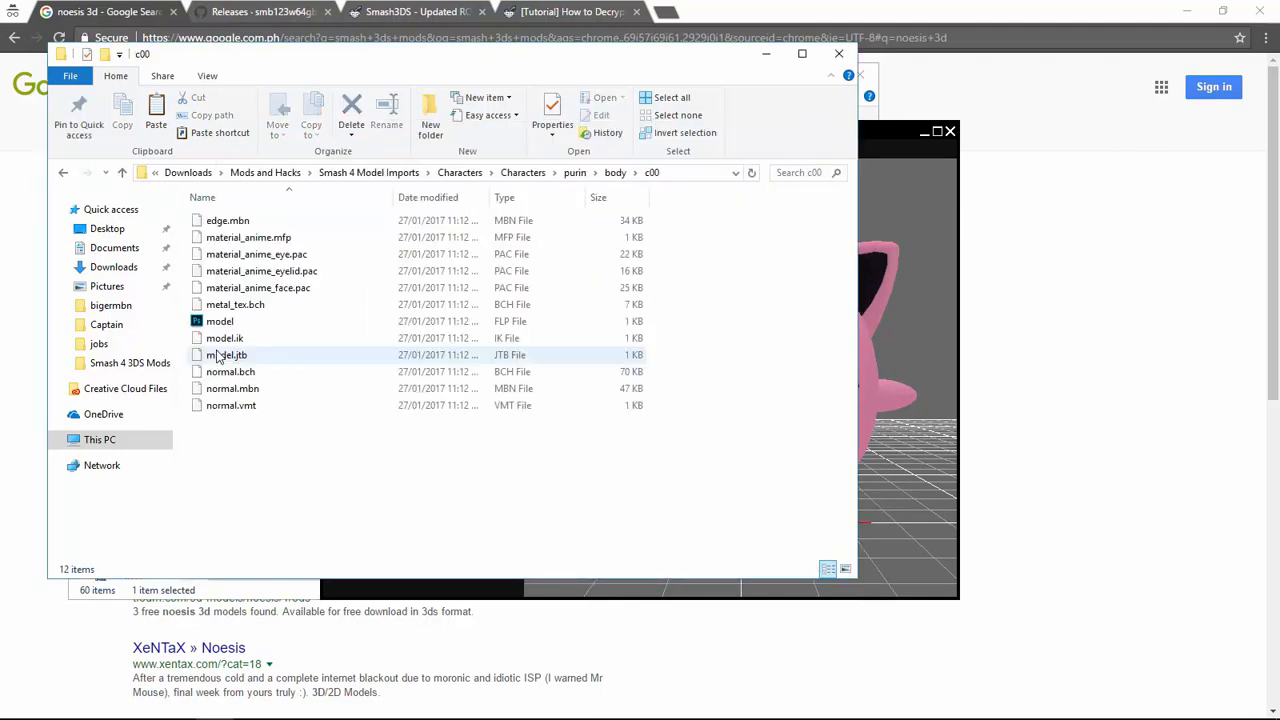
pyautogui.press('End')
pyautogui.press('Up')
pyautogui.moveTo(390, 392); pyautogui.dragTo(815, 325)
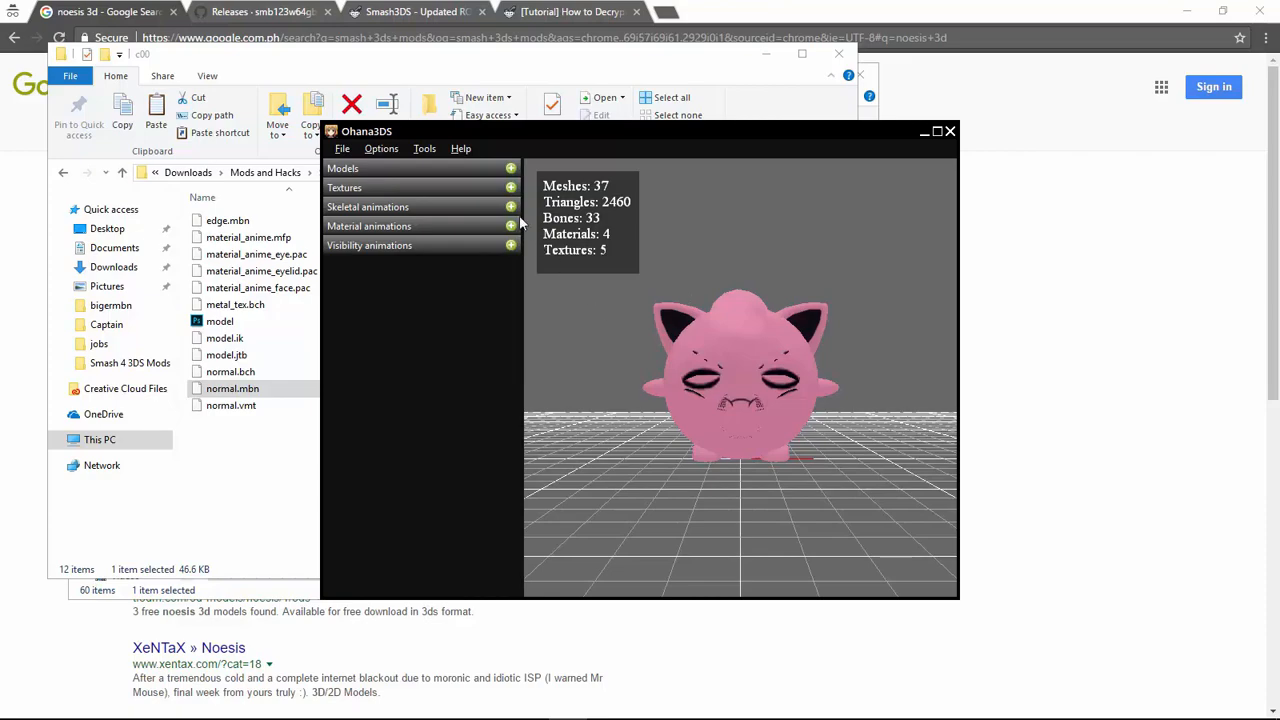
pyautogui.moveTo(600, 404); pyautogui.dragTo(663, 408)
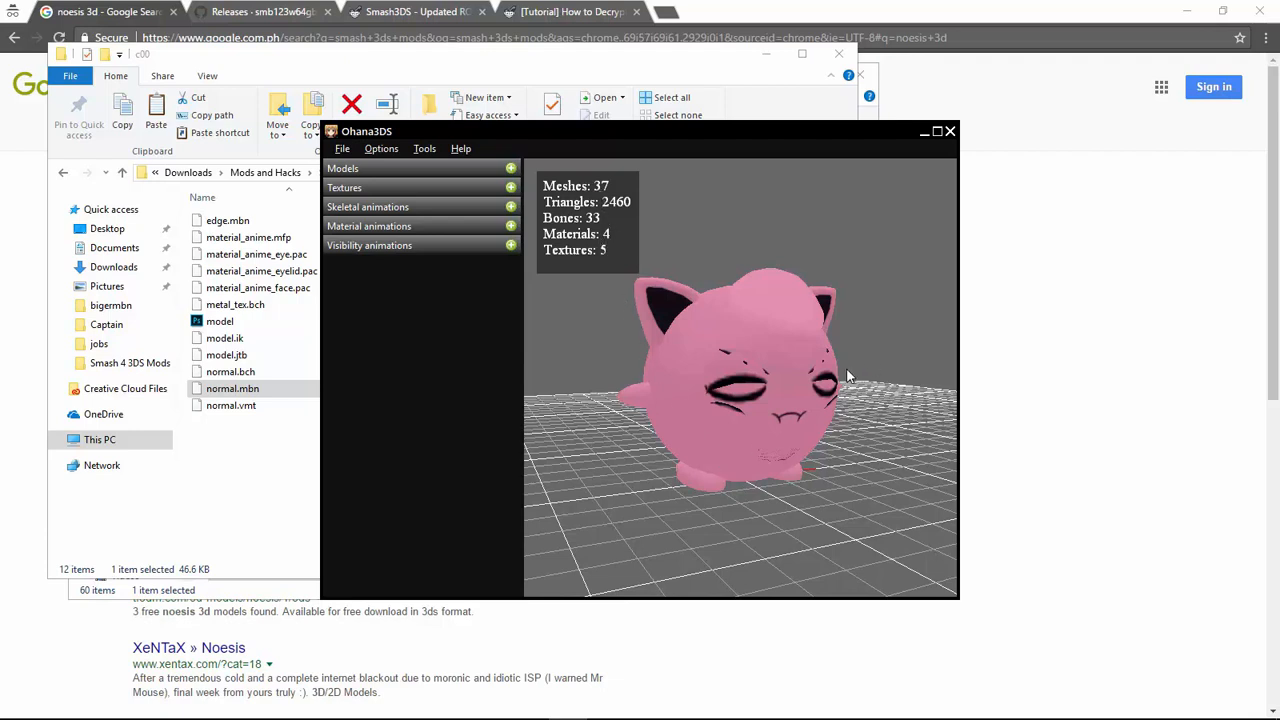
pyautogui.moveTo(847, 376); pyautogui.dragTo(780, 367)
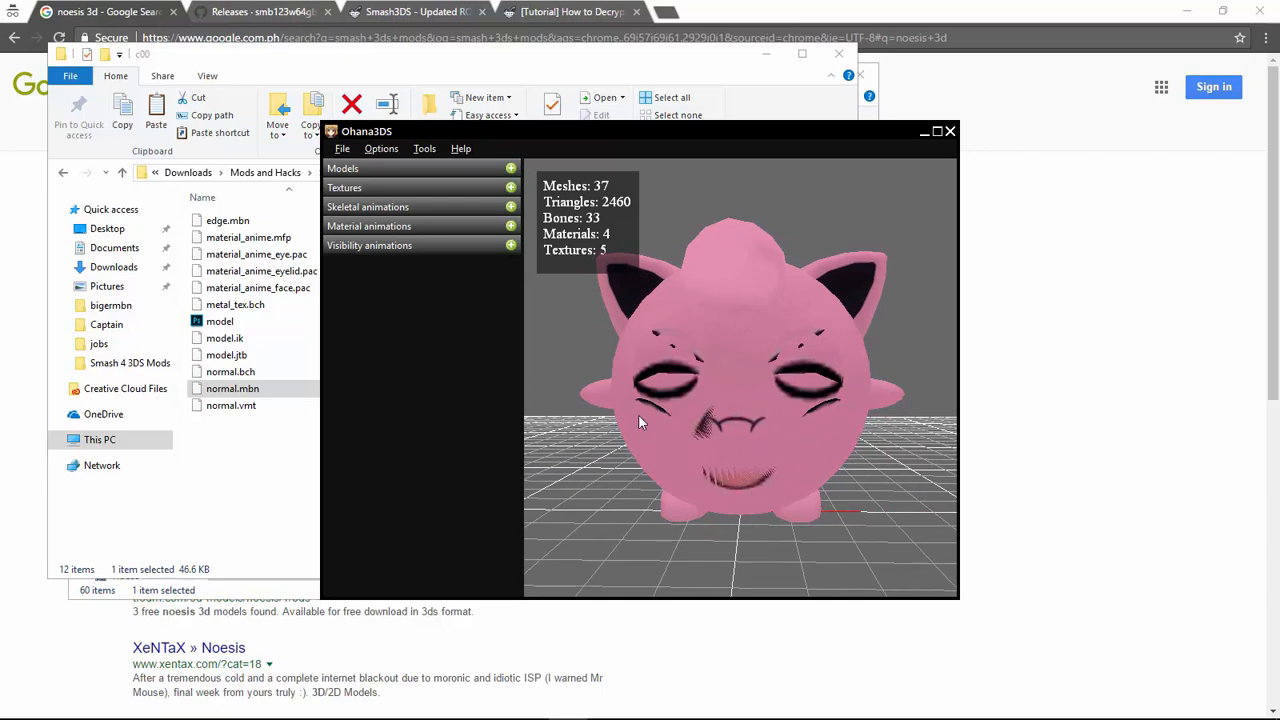
pyautogui.moveTo(640, 421); pyautogui.dragTo(670, 425)
# Import purin's skeletal animations into Ohana3DS from the motion > fighter > purin > body folder.
pyautogui.click(510, 206)
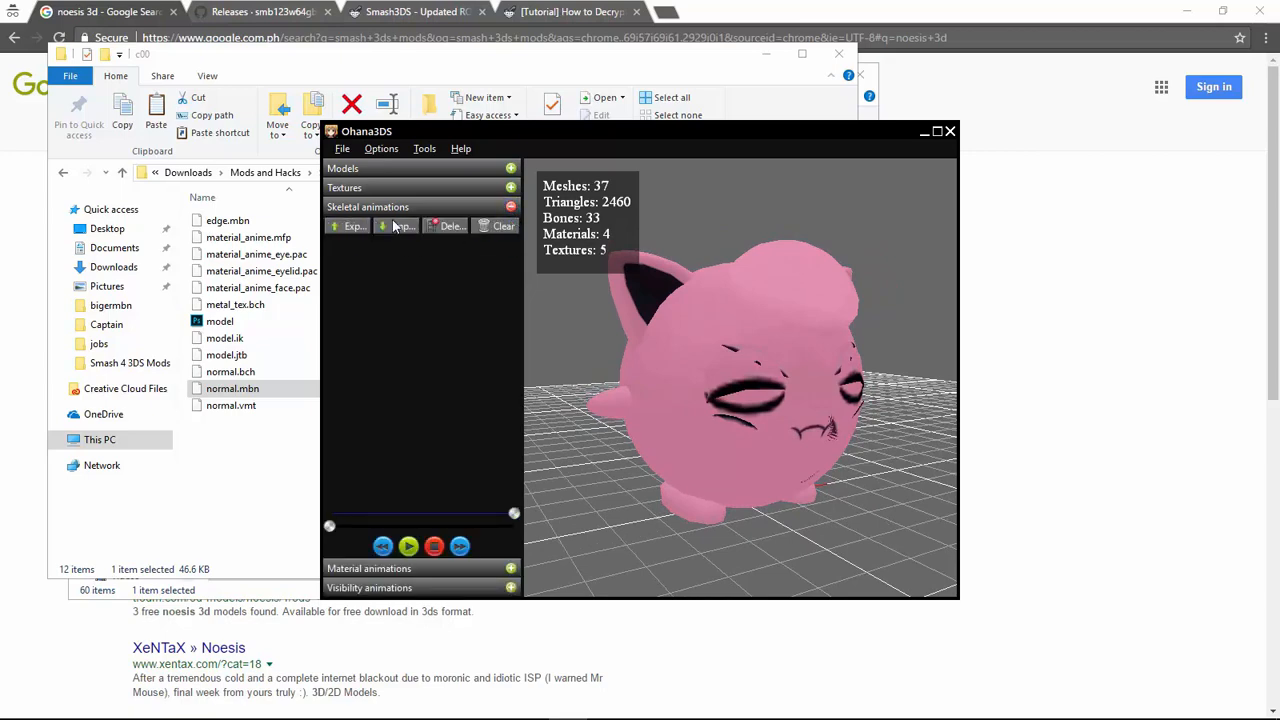
pyautogui.click(395, 226)
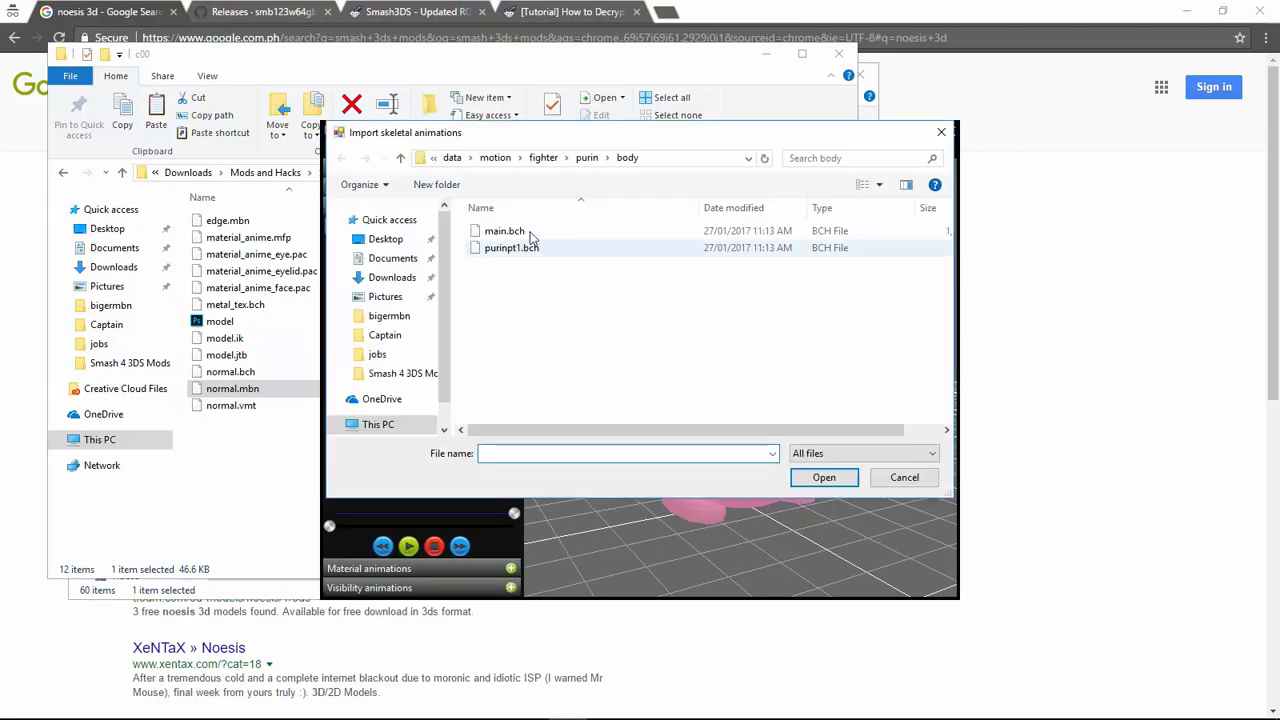
pyautogui.doubleClick(497, 250)
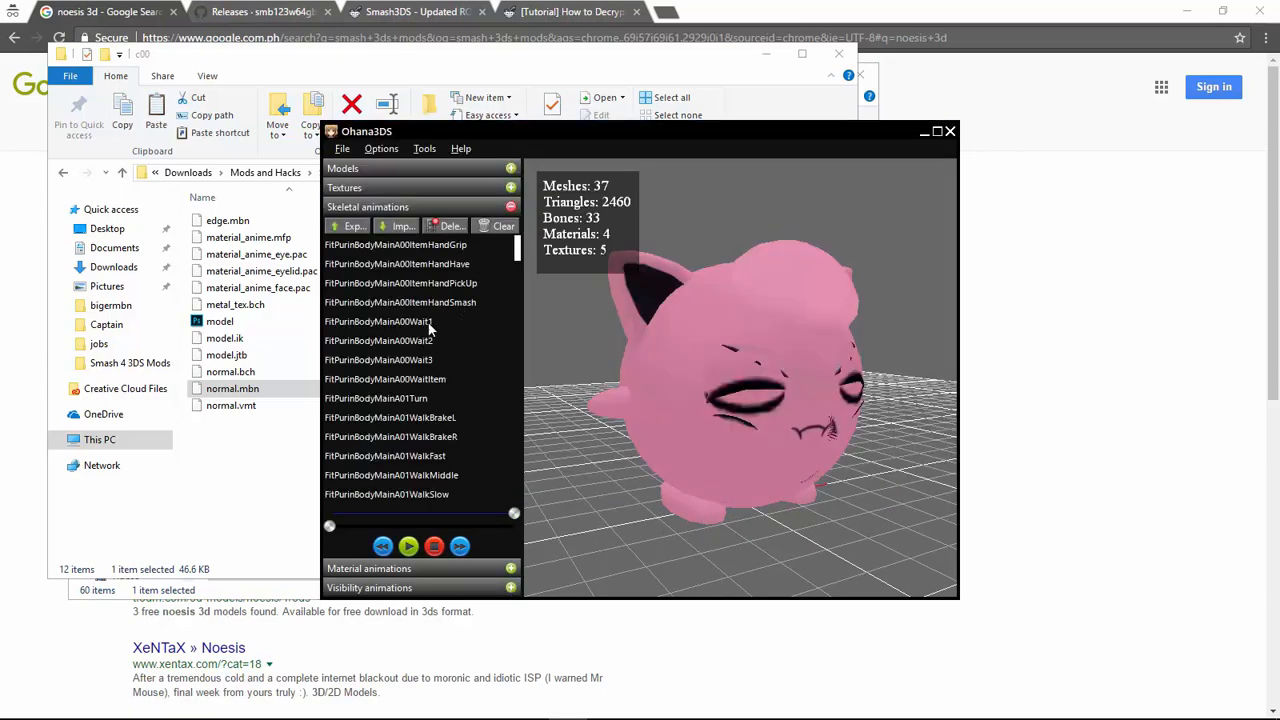
# Preview the FitPurinBodyMainA00Wait1, Wait2 and Wait3 animations on the model, and clear the skeletal animations list.
pyautogui.doubleClick(430, 322)
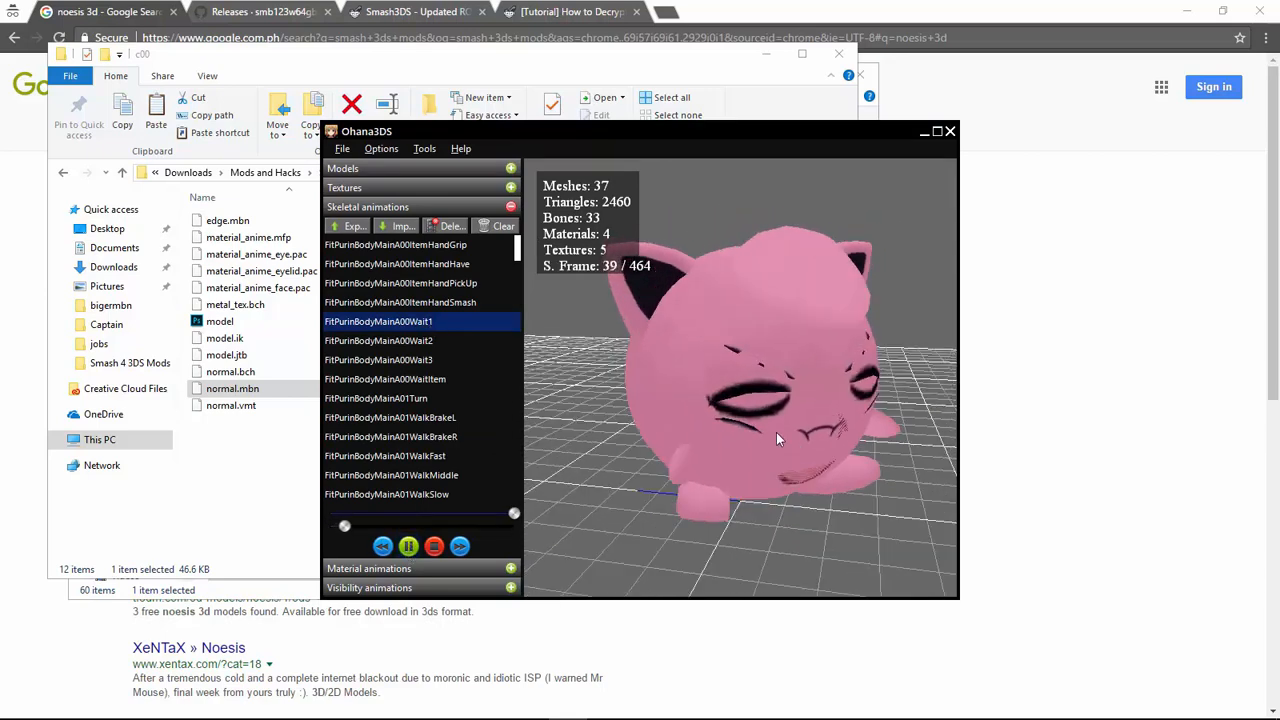
pyautogui.moveTo(776, 432); pyautogui.dragTo(797, 432)
pyautogui.scroll(3, 797, 432)
pyautogui.scroll(-5, 773, 425)
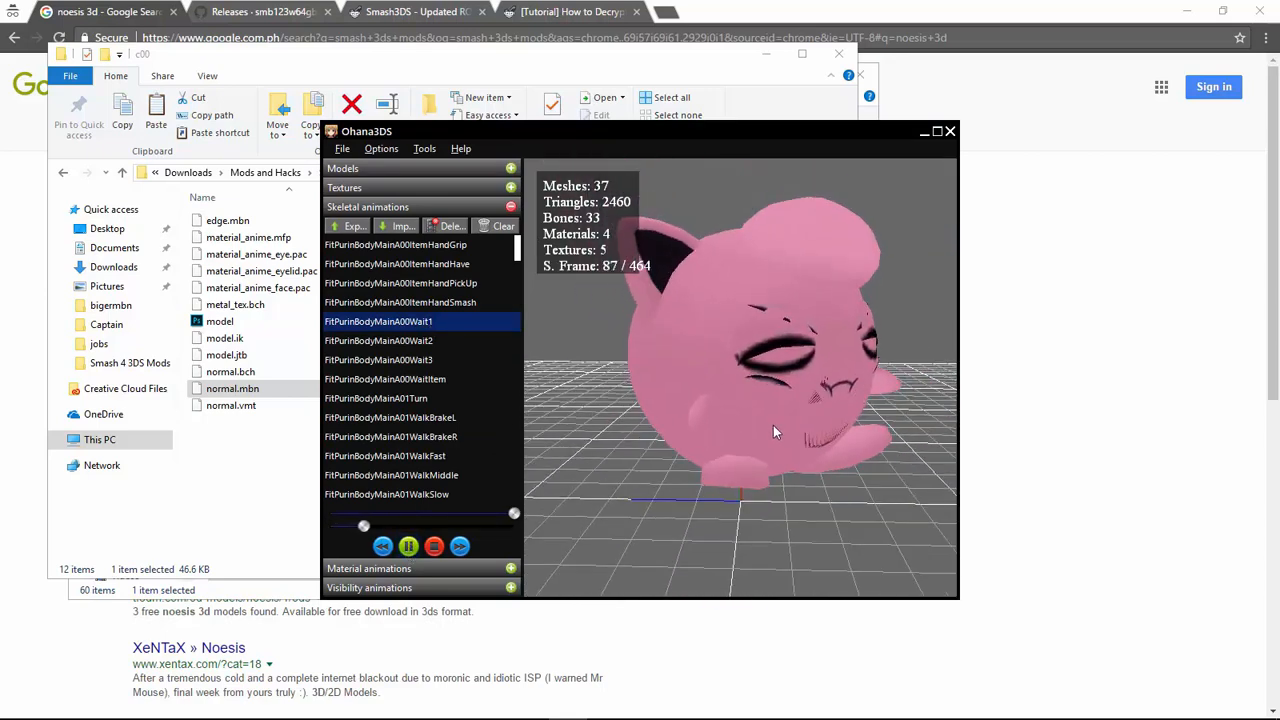
pyautogui.doubleClick(482, 347)
pyautogui.doubleClick(472, 358)
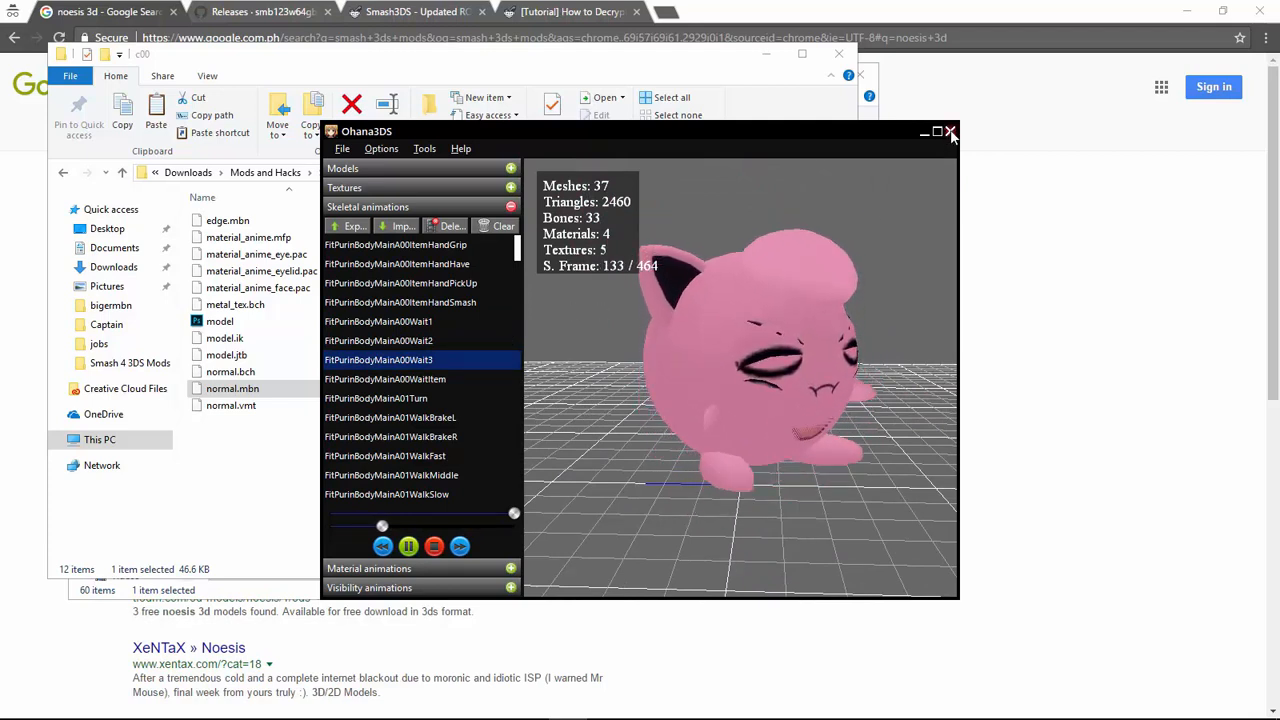
pyautogui.click(502, 226)
pyautogui.click(510, 209)
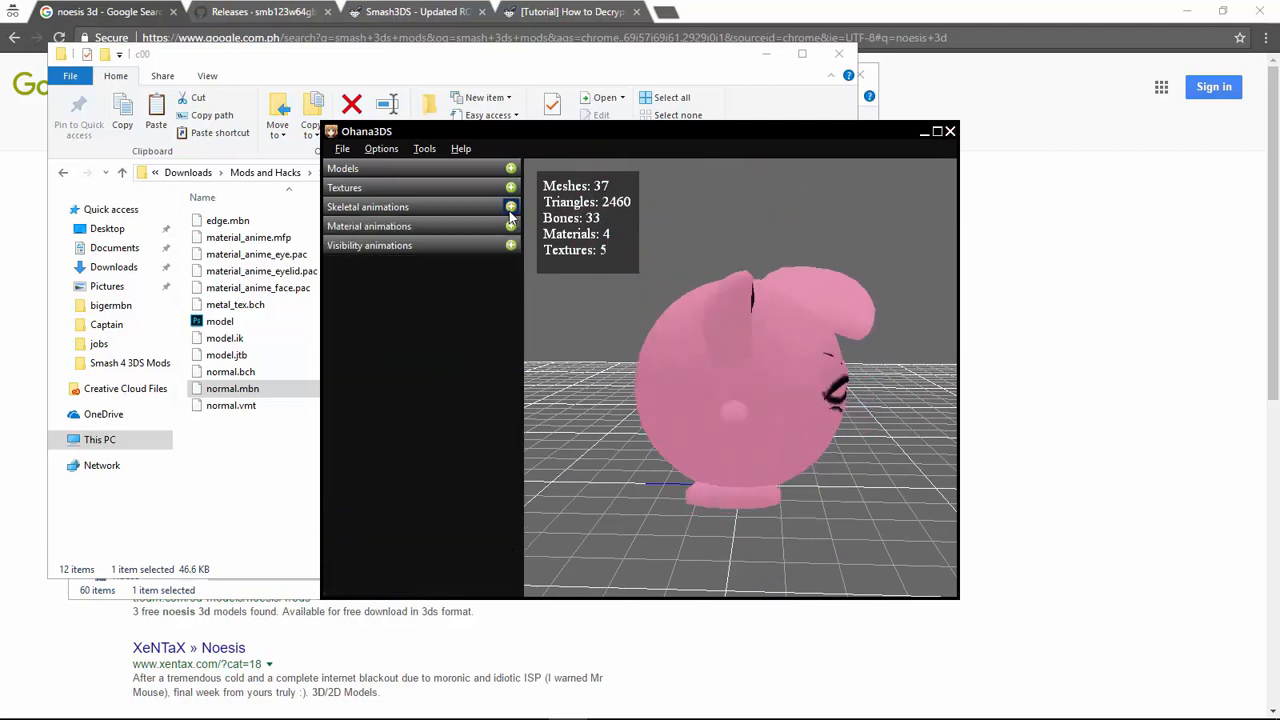
# Review the export options for the purin_low_n_c00 model and dismiss them without exporting.
pyautogui.click(511, 168)
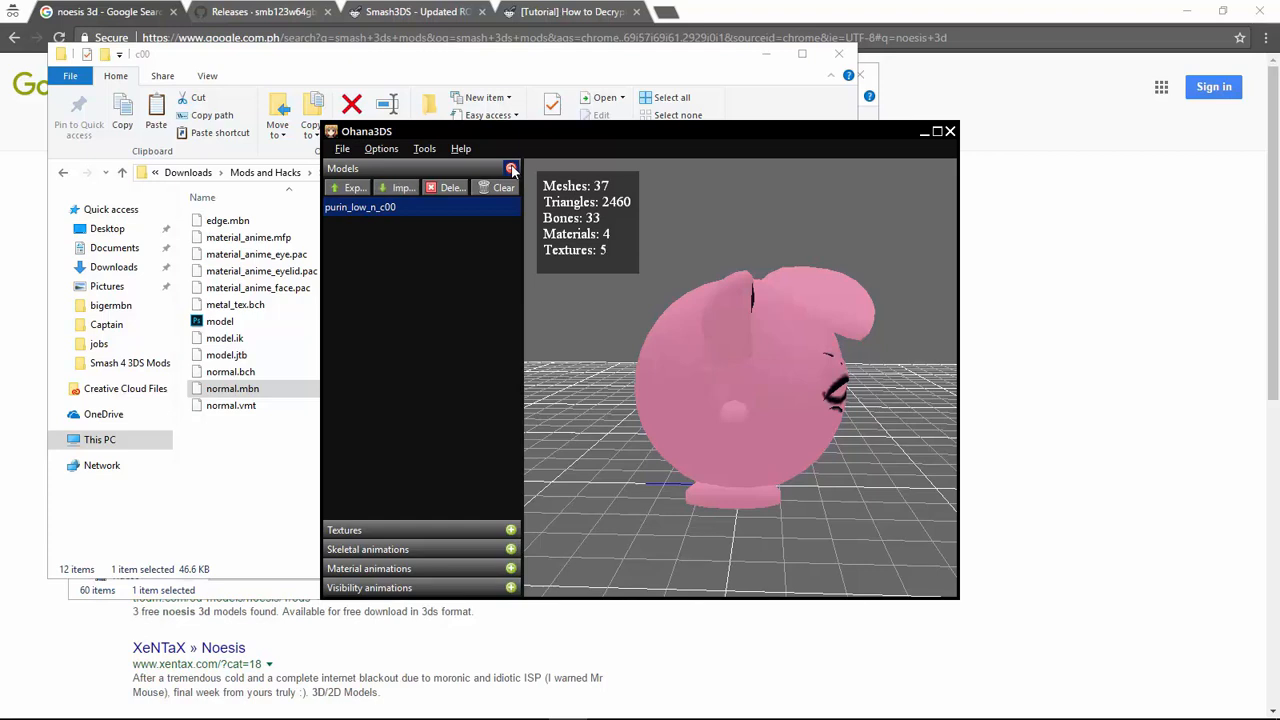
pyautogui.click(354, 188)
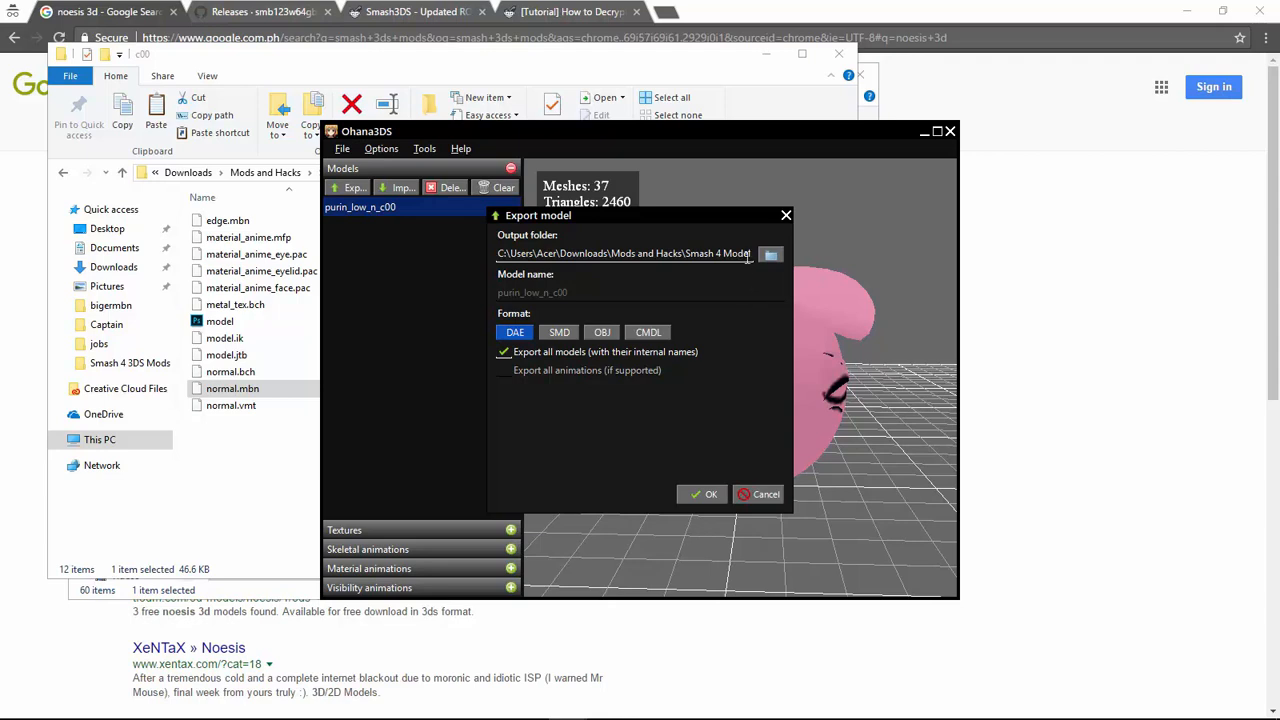
pyautogui.click(762, 493)
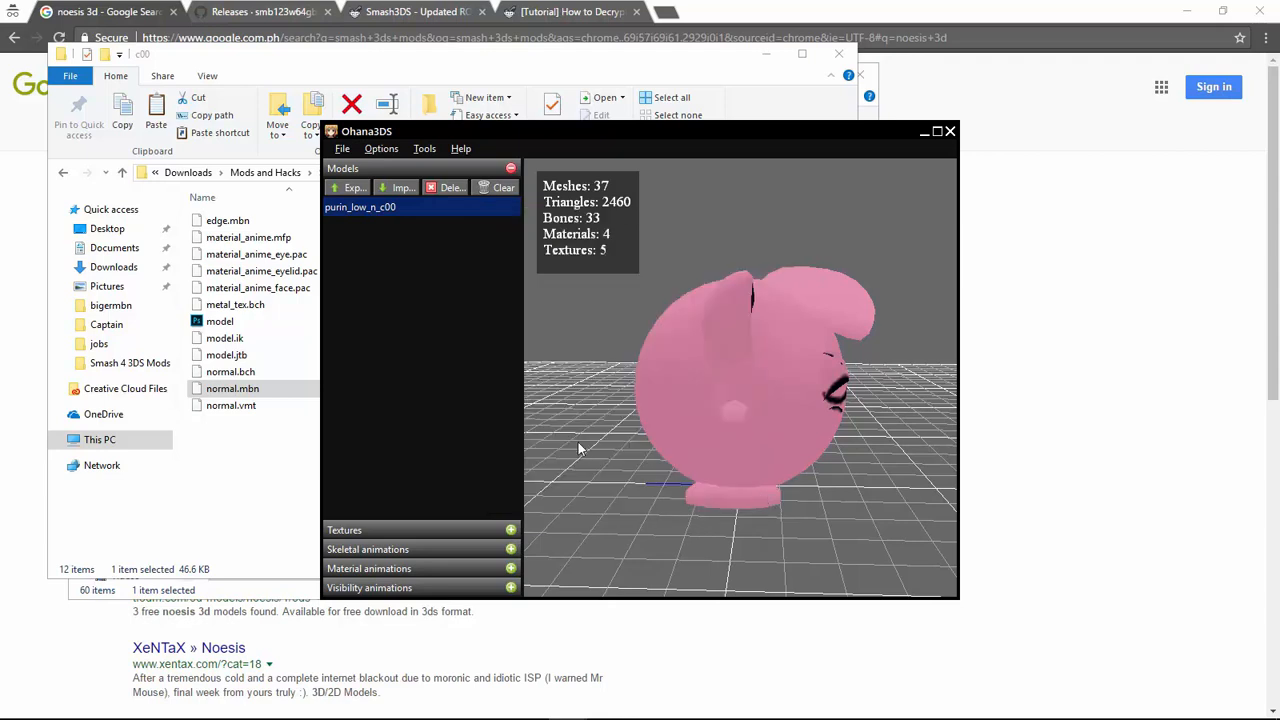
# View the model's textures, check the texture export options and dismiss them without exporting.
pyautogui.click(510, 530)
pyautogui.click(350, 207)
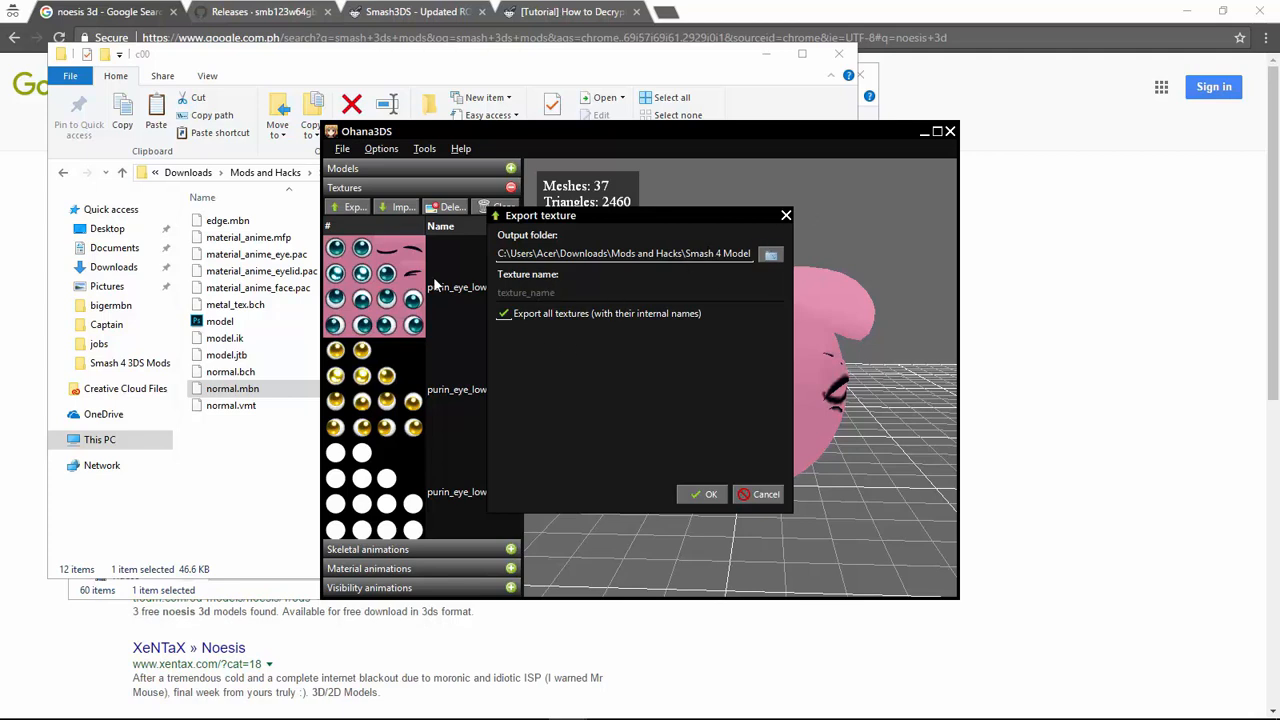
pyautogui.click(765, 496)
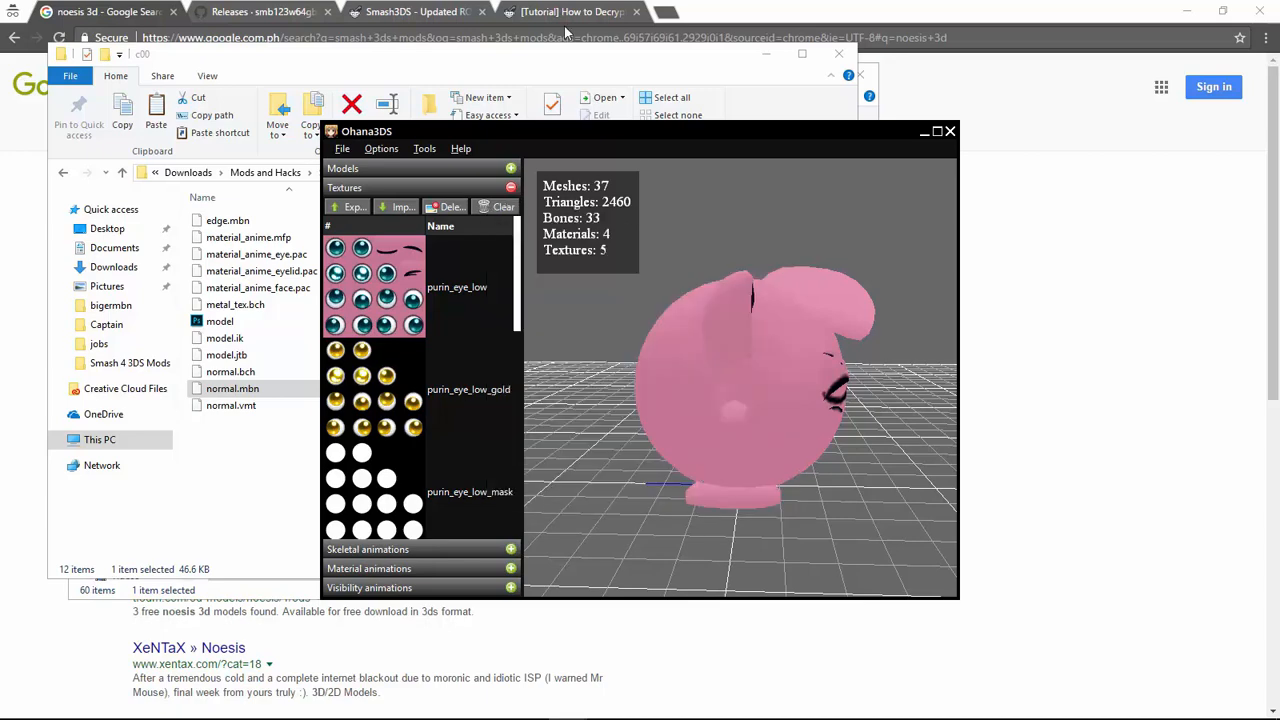
# Close Ohana3DS and go up in File Explorer to the Characters folder inside Smash 4 Model Imports.
pyautogui.click(950, 131)
pyautogui.hotkey('alt', 'Up')
pyautogui.hotkey('alt', 'Up')
pyautogui.hotkey('alt', 'Up')
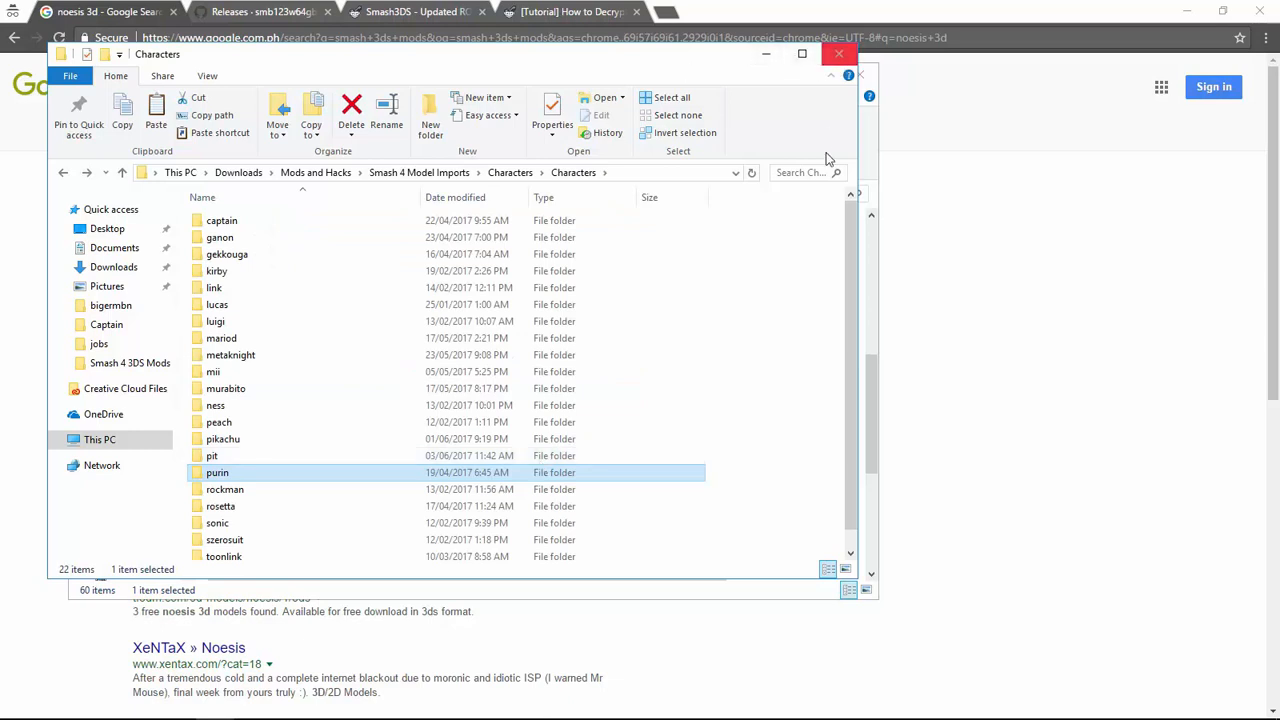
pyautogui.hotkey('alt', 'Up')
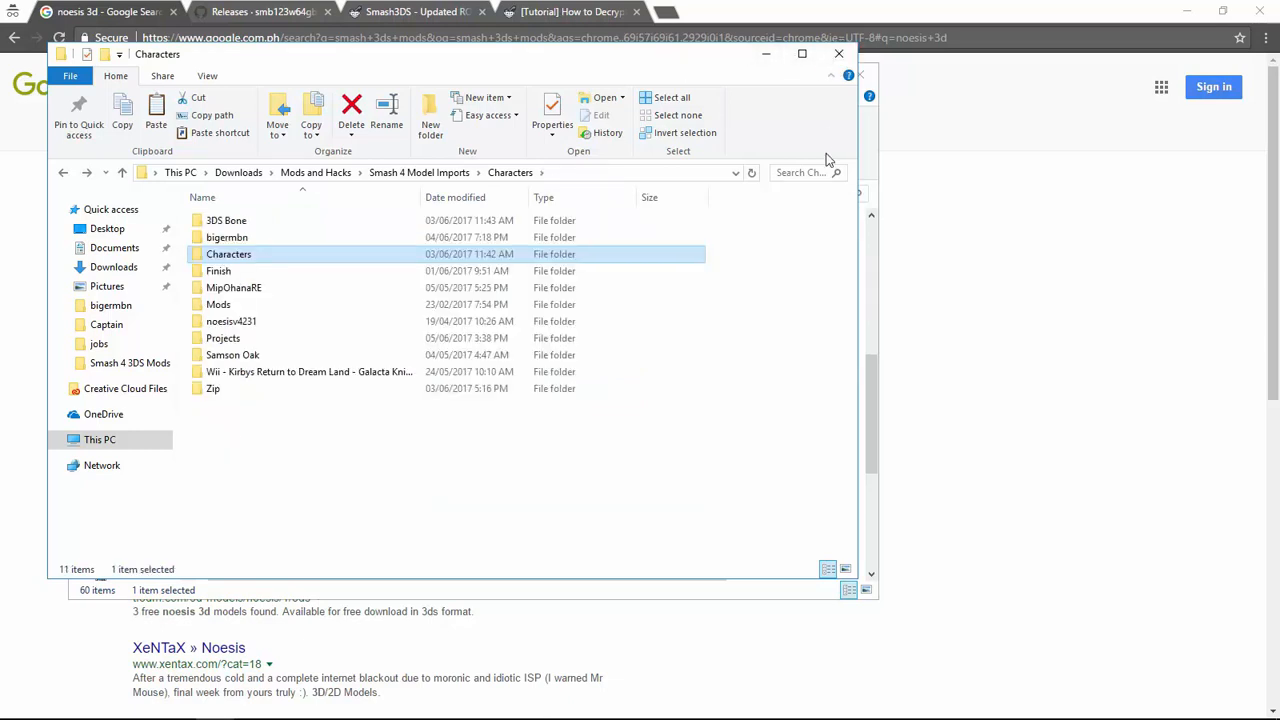
# Open the noesisv4231 folder and select the Noesis application.
pyautogui.press('Down')
pyautogui.press('Down')
pyautogui.press('Down')
pyautogui.press('Down')
pyautogui.press('Return')
pyautogui.press('Down')
pyautogui.press('Down')
pyautogui.press('Down')
pyautogui.press('Down')
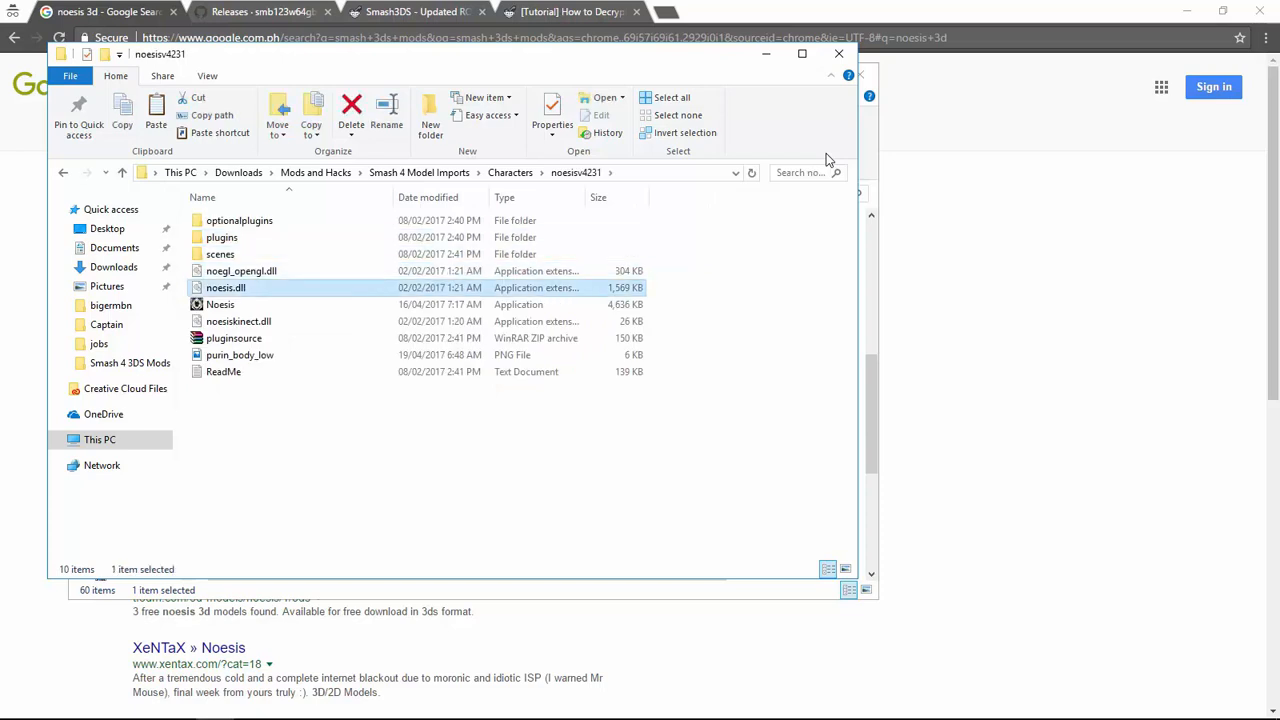
pyautogui.press('Down')
# Go back up to the outer Characters folder and open 3DS Bone > Purin.
pyautogui.hotkey('alt', 'Up')
pyautogui.press('Home')
pyautogui.press('Return')
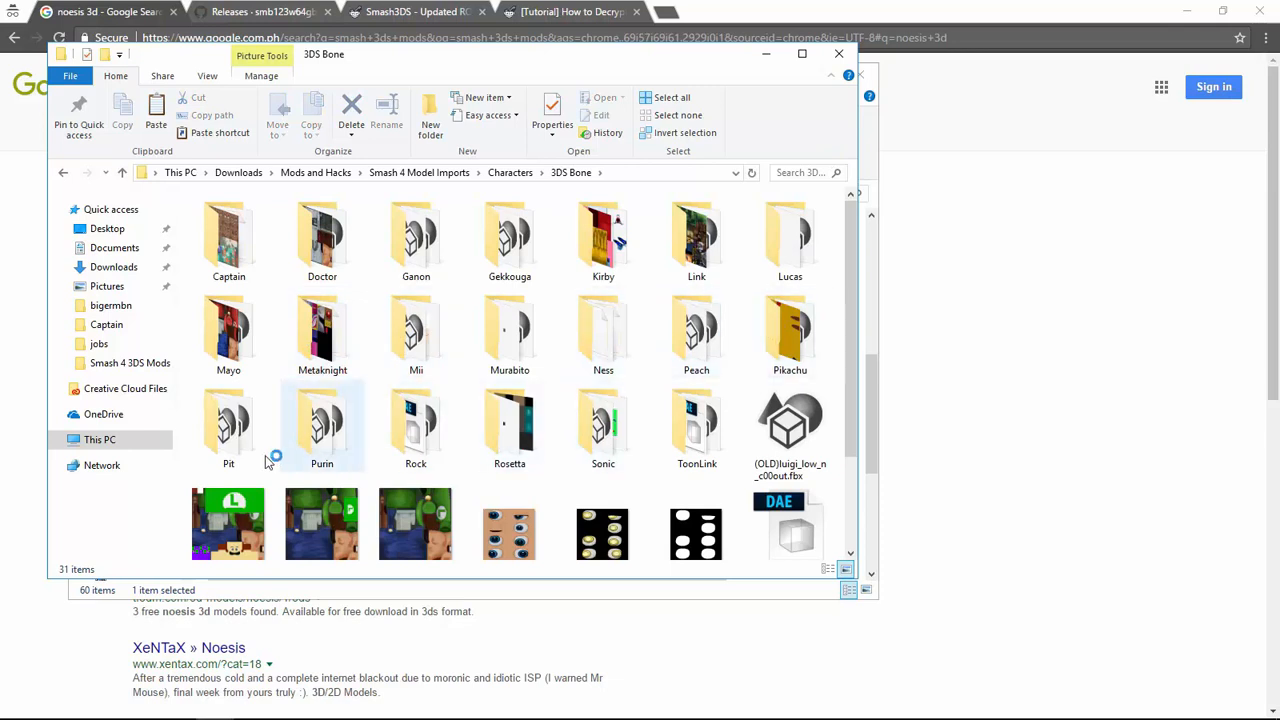
pyautogui.doubleClick(320, 435)
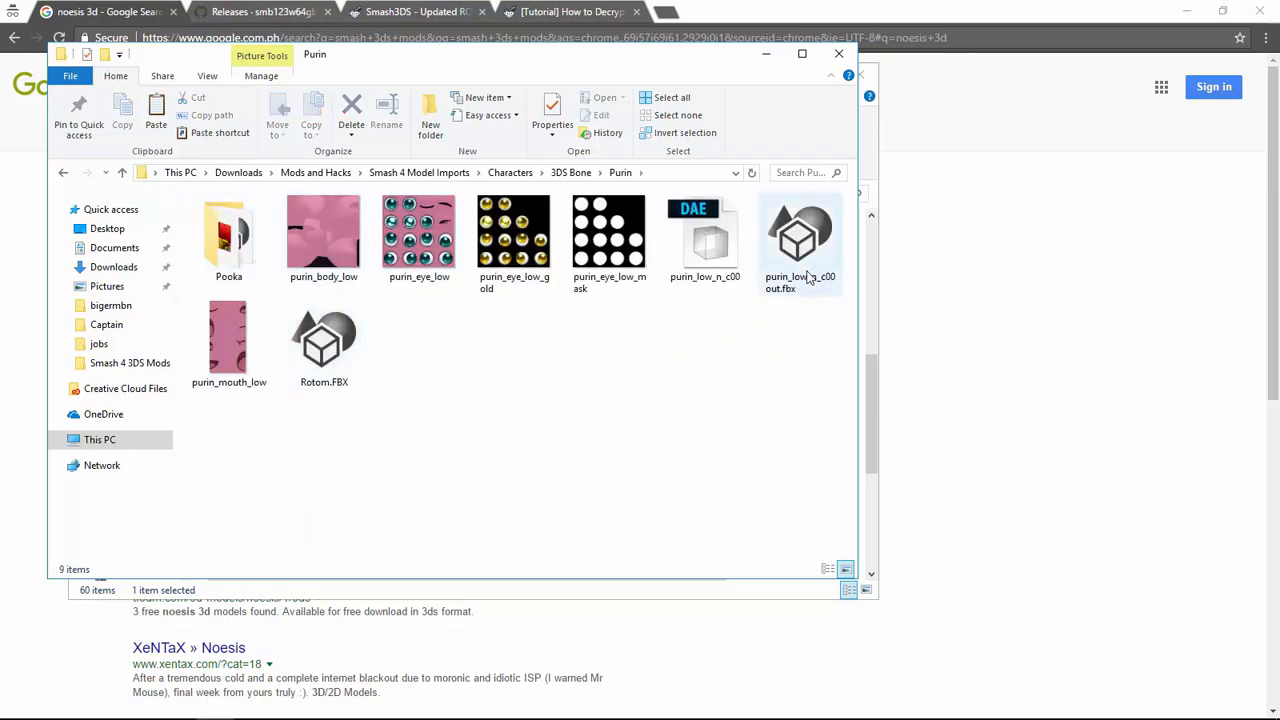
# Load the purin_low_n_c00 DAE file into Noesis and inspect the model's face up close.
pyautogui.click(705, 240)
pyautogui.click(566, 704)
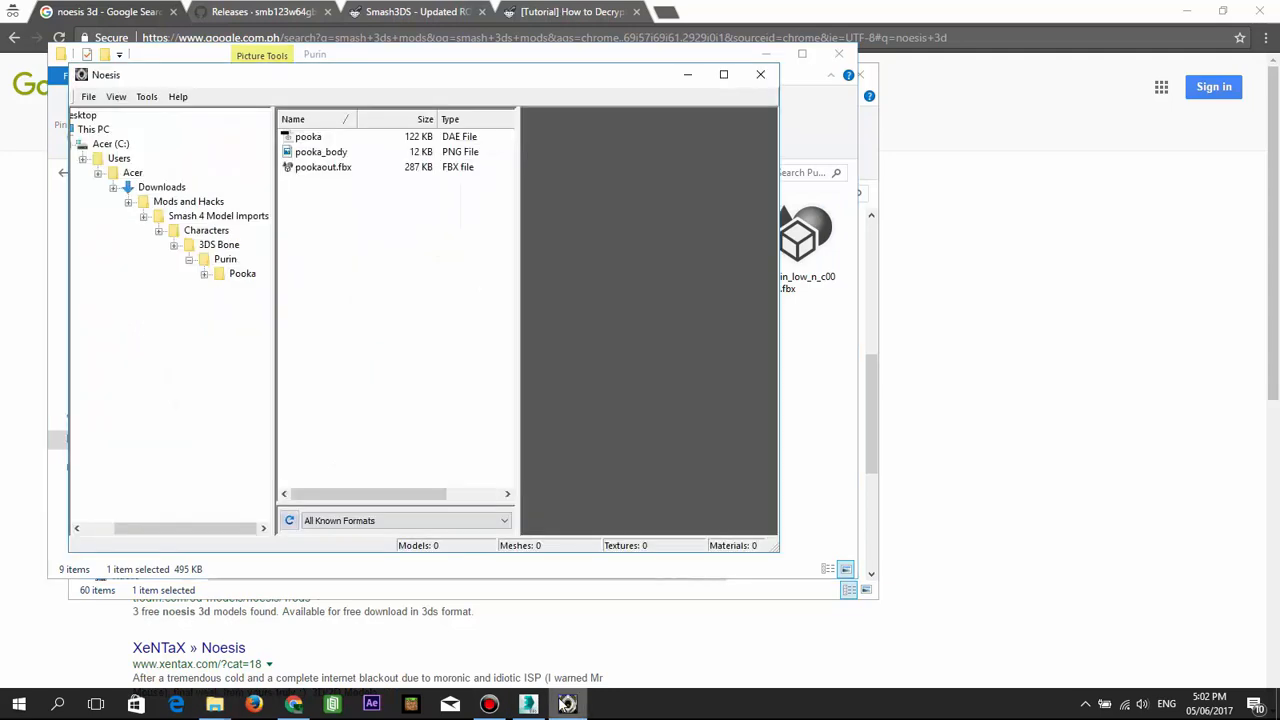
pyautogui.click(810, 365)
pyautogui.moveTo(708, 245); pyautogui.dragTo(740, 382)
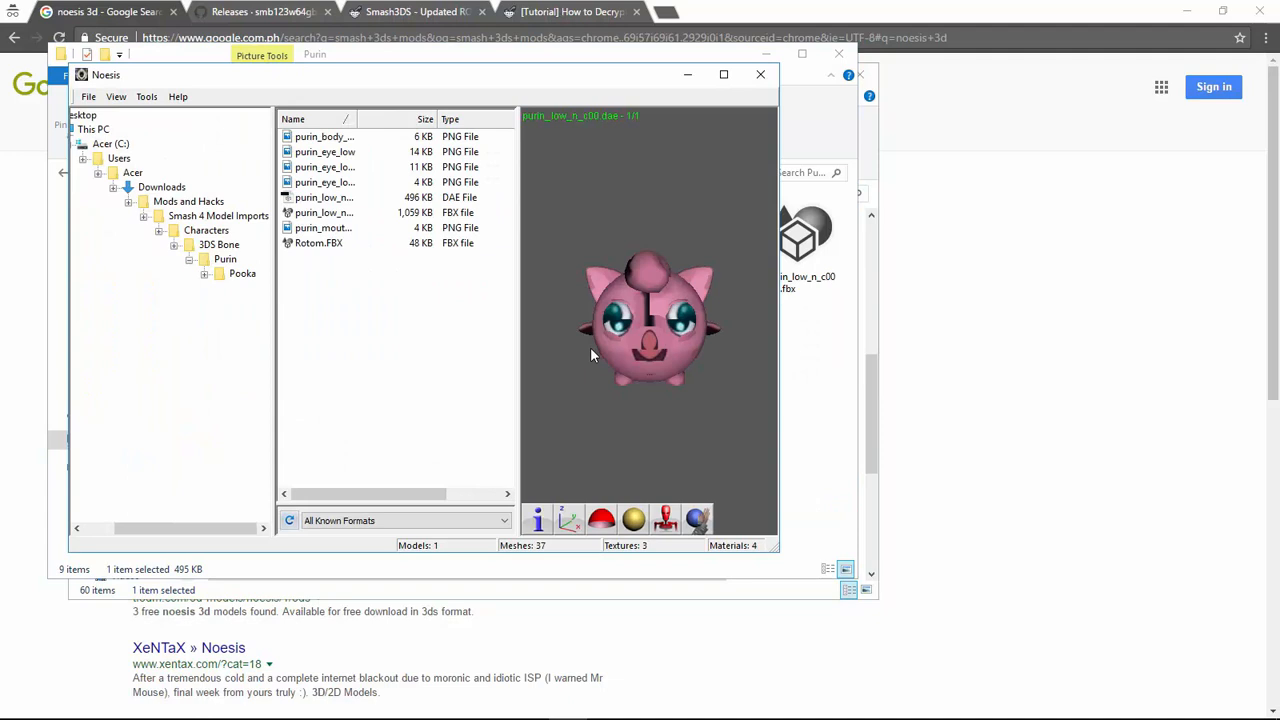
pyautogui.moveTo(591, 348); pyautogui.dragTo(632, 348)
pyautogui.scroll(4, 632, 348)
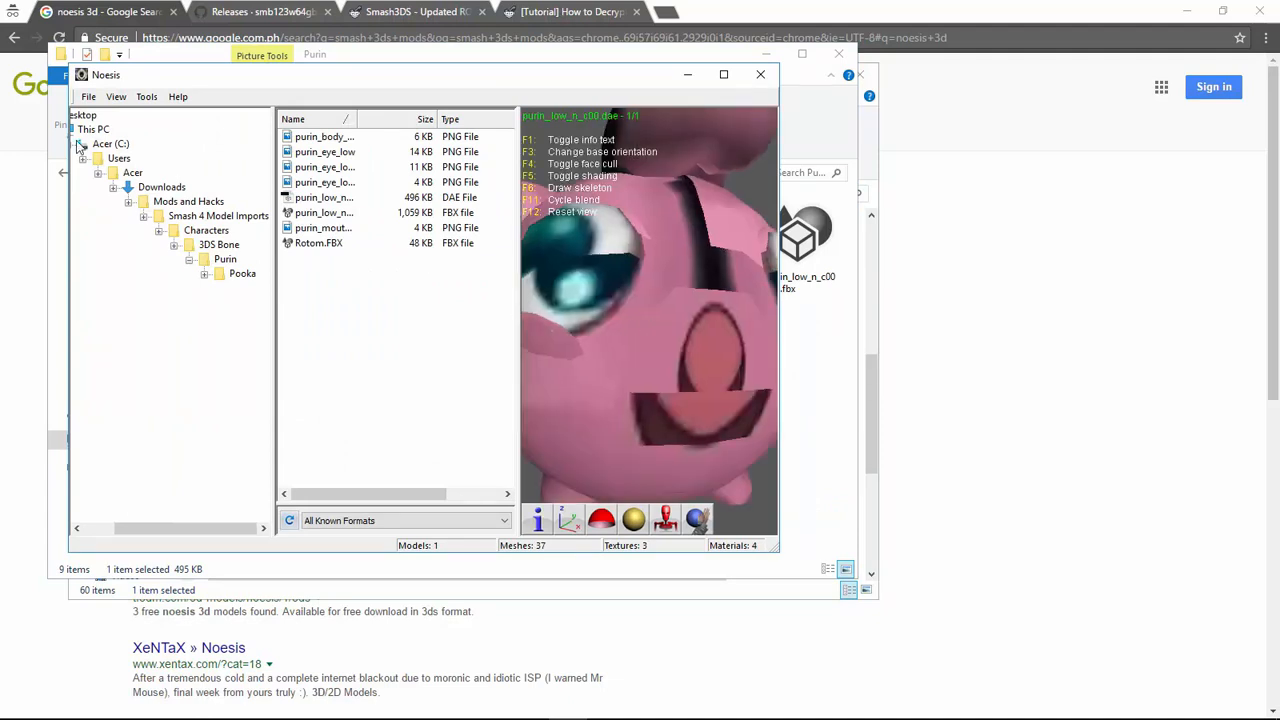
# Open the export settings for the previewed Purin model, choose .fbx - Autodesk FBX as the main output type, and close them without exporting.
pyautogui.click(88, 97)
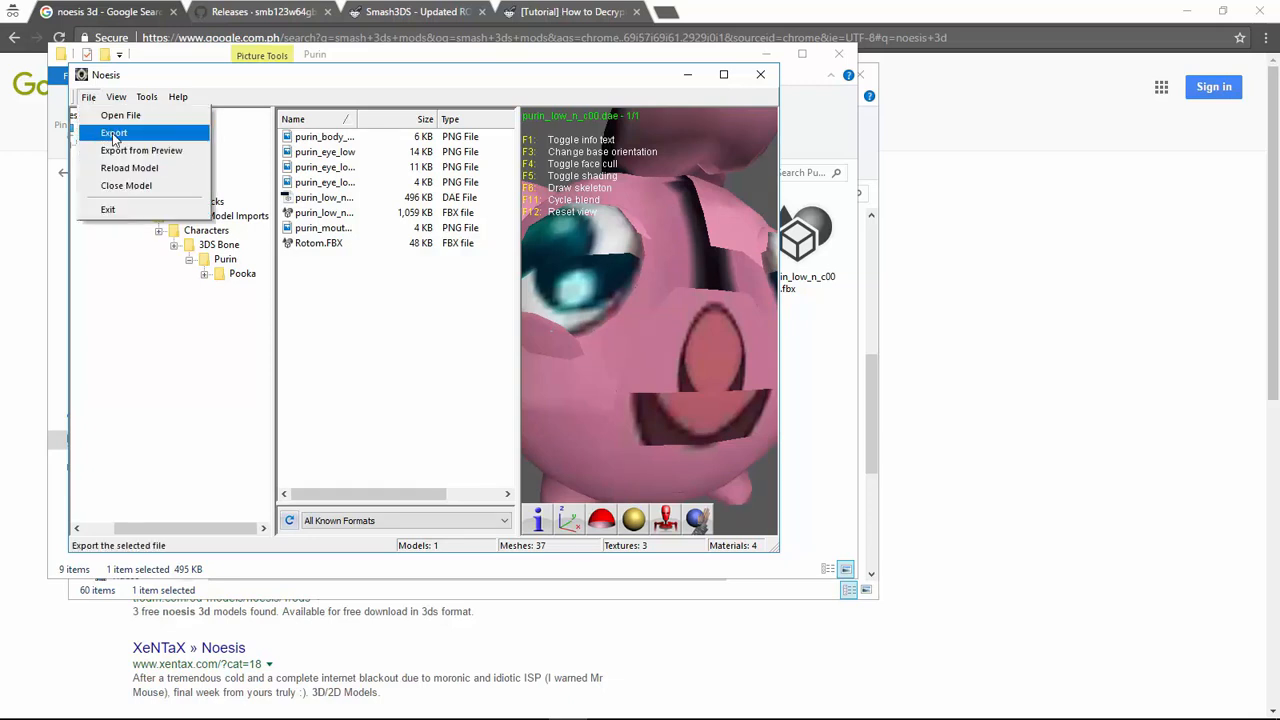
pyautogui.click(160, 133)
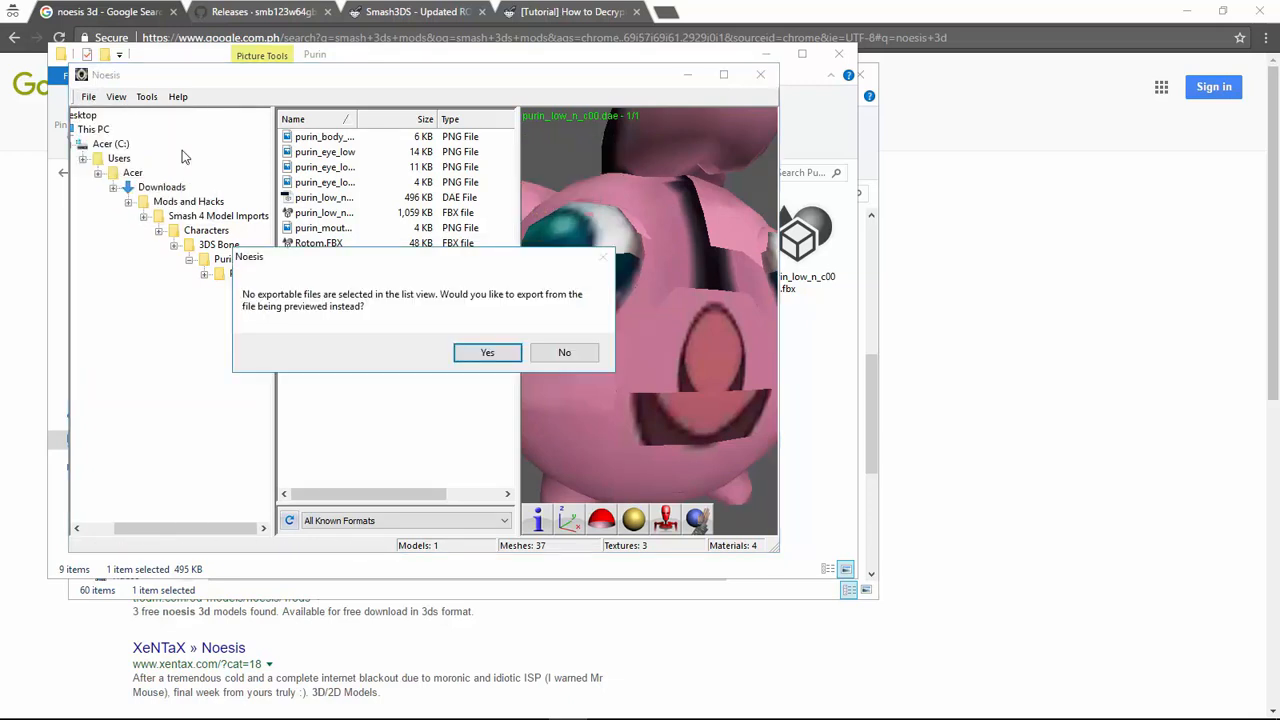
pyautogui.click(474, 352)
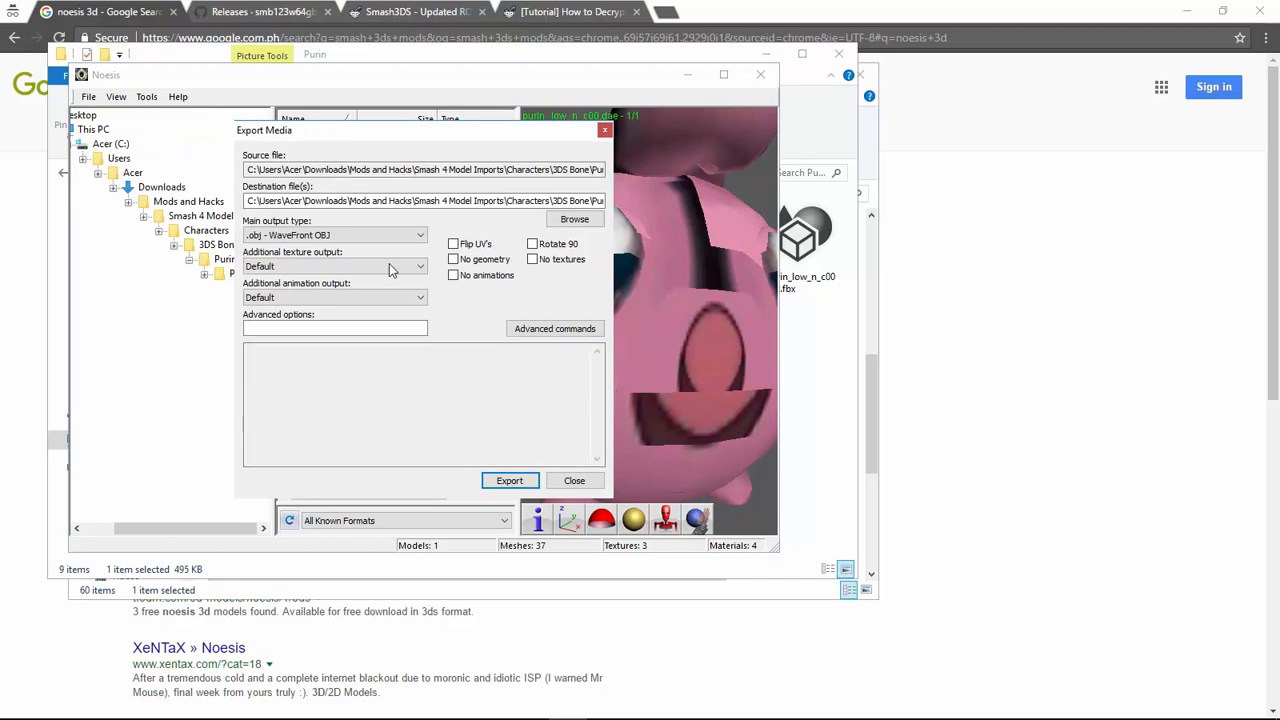
pyautogui.click(407, 231)
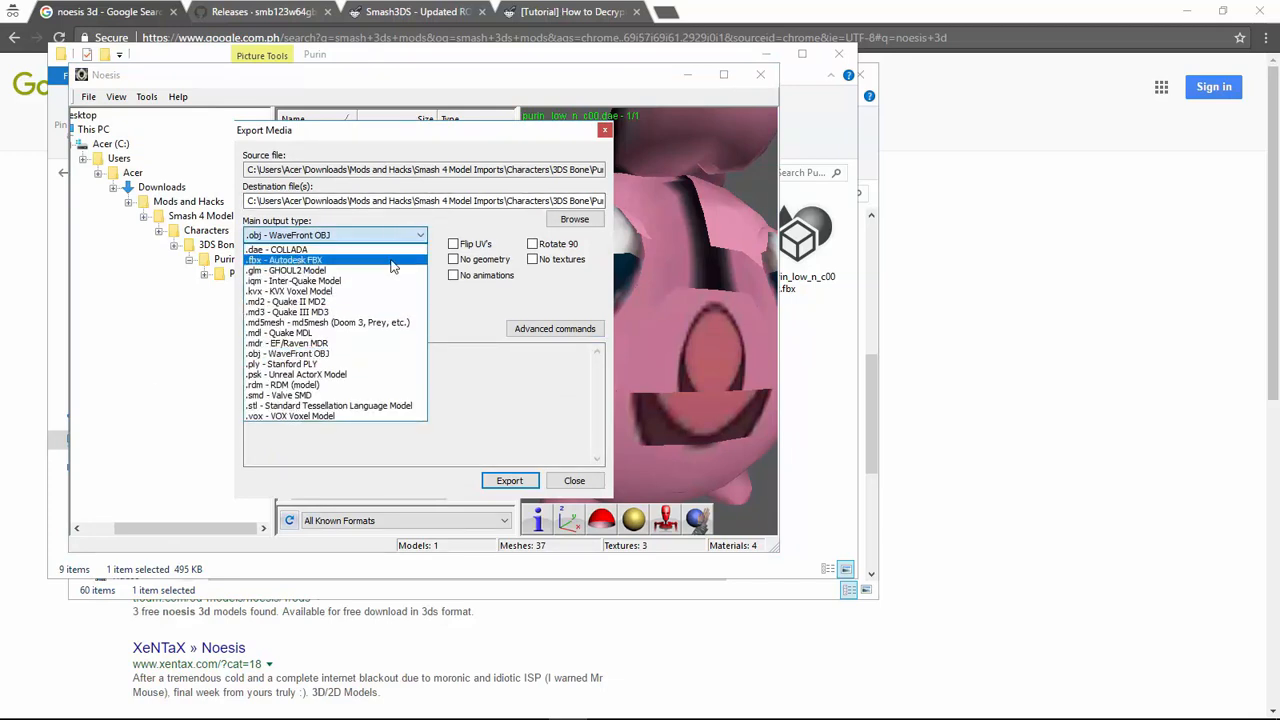
pyautogui.click(395, 250)
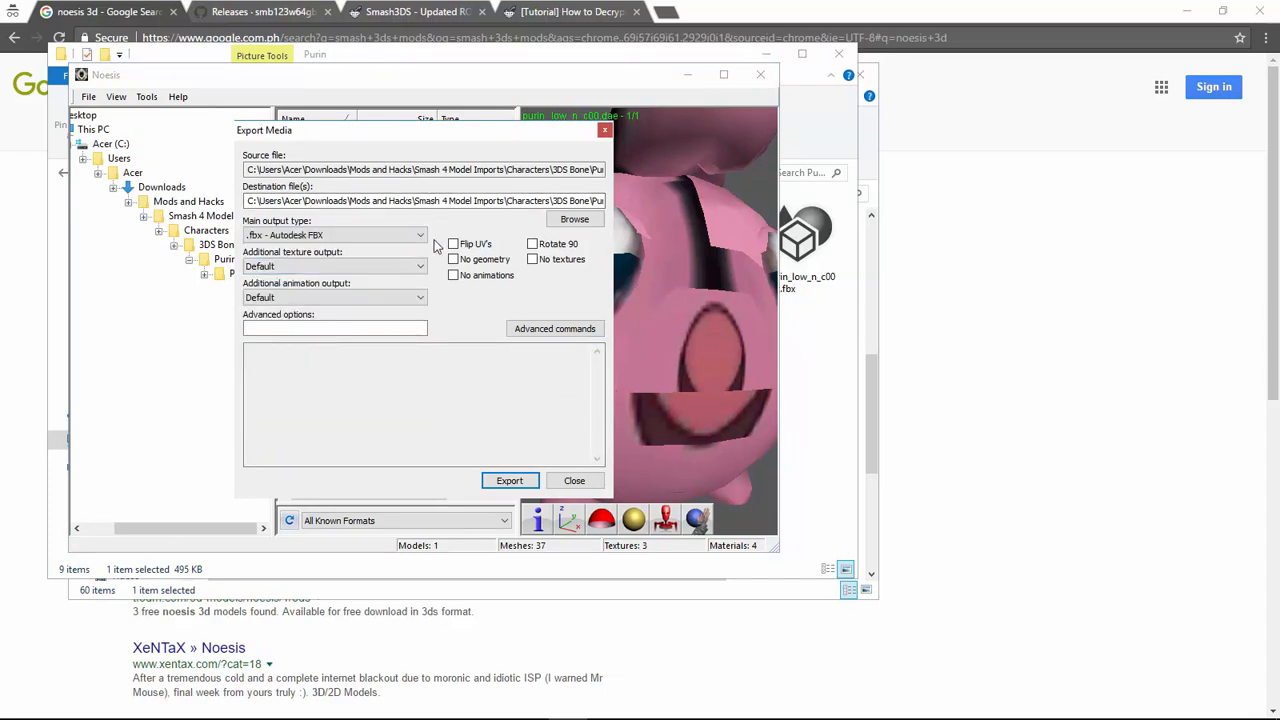
pyautogui.click(343, 236)
pyautogui.click(345, 238)
pyautogui.click(574, 481)
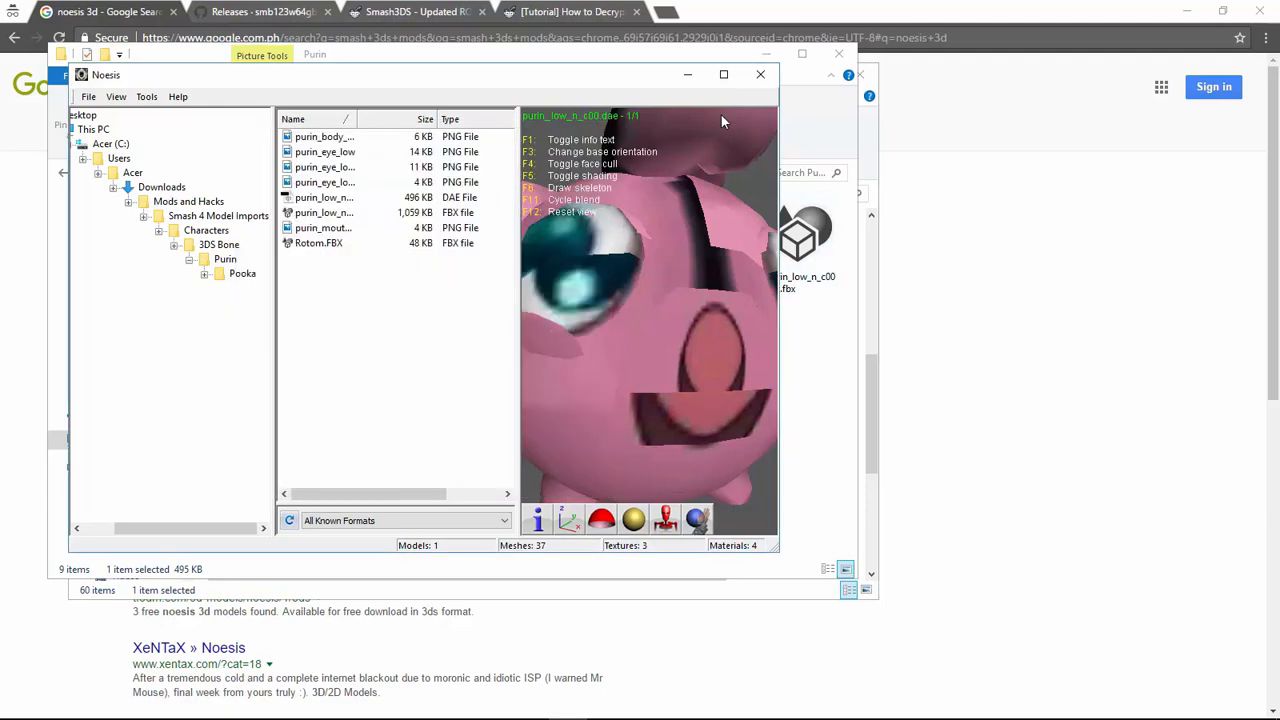
# Close Noesis and try to carry the purin_low_n_c00out FBX file from the Purin folder over to 3ds Max.
pyautogui.click(760, 74)
pyautogui.moveTo(800, 270); pyautogui.dragTo(785, 330)
pyautogui.hotkey('alt', 'Tab')
pyautogui.hotkey('alt', 'Tab')
pyautogui.hotkey('alt', 'Tab')
pyautogui.press('Escape')
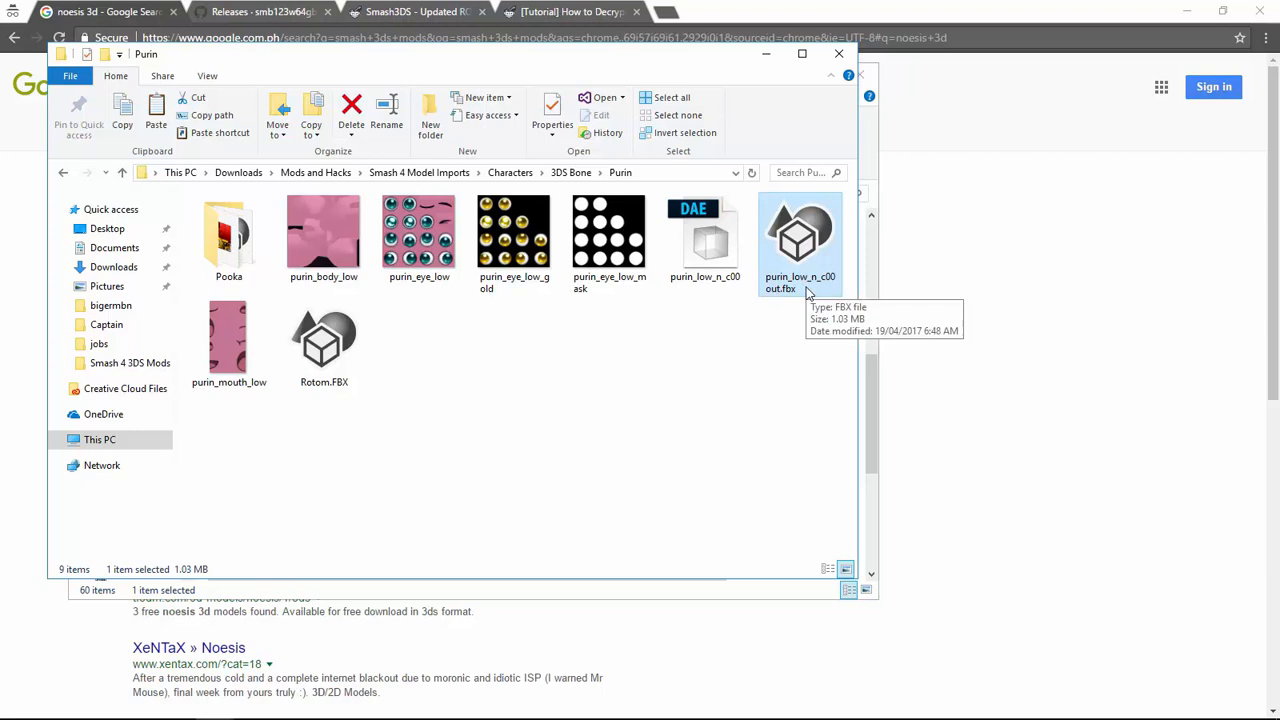
# Import the purin_low_n_c00out FBX file into the perspective viewport of 3ds Max and view the model from its front.
pyautogui.hotkey('alt', 'Tab')
pyautogui.moveTo(806, 264); pyautogui.dragTo(902, 572)
pyautogui.hotkey('alt', 'Tab')
pyautogui.hotkey('alt', 'Tab')
pyautogui.hotkey('alt', 'Tab')
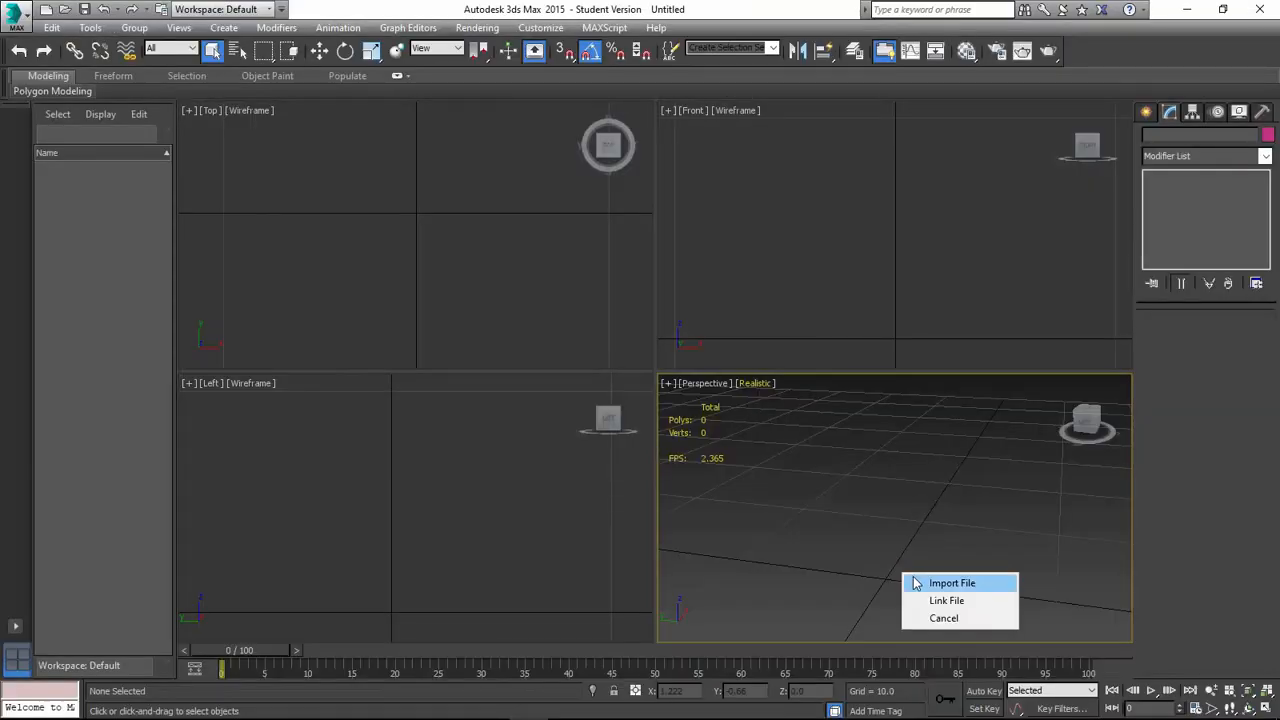
pyautogui.click(912, 577)
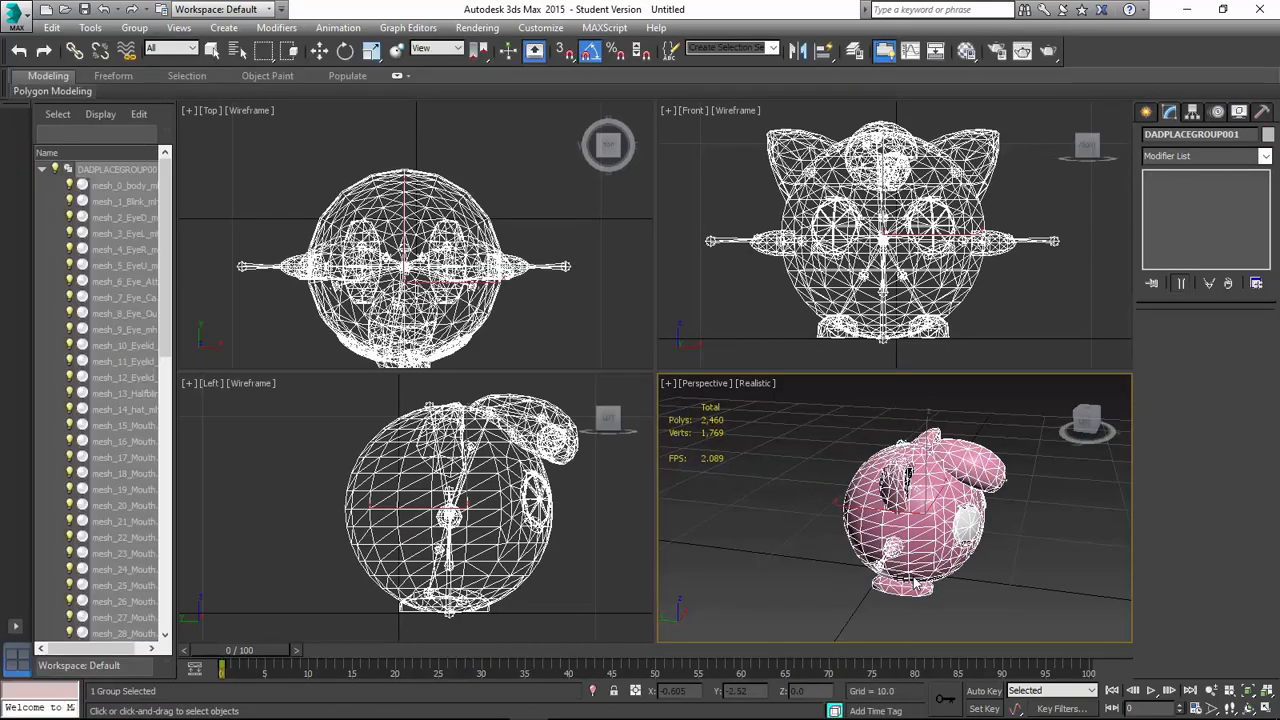
pyautogui.click(913, 579)
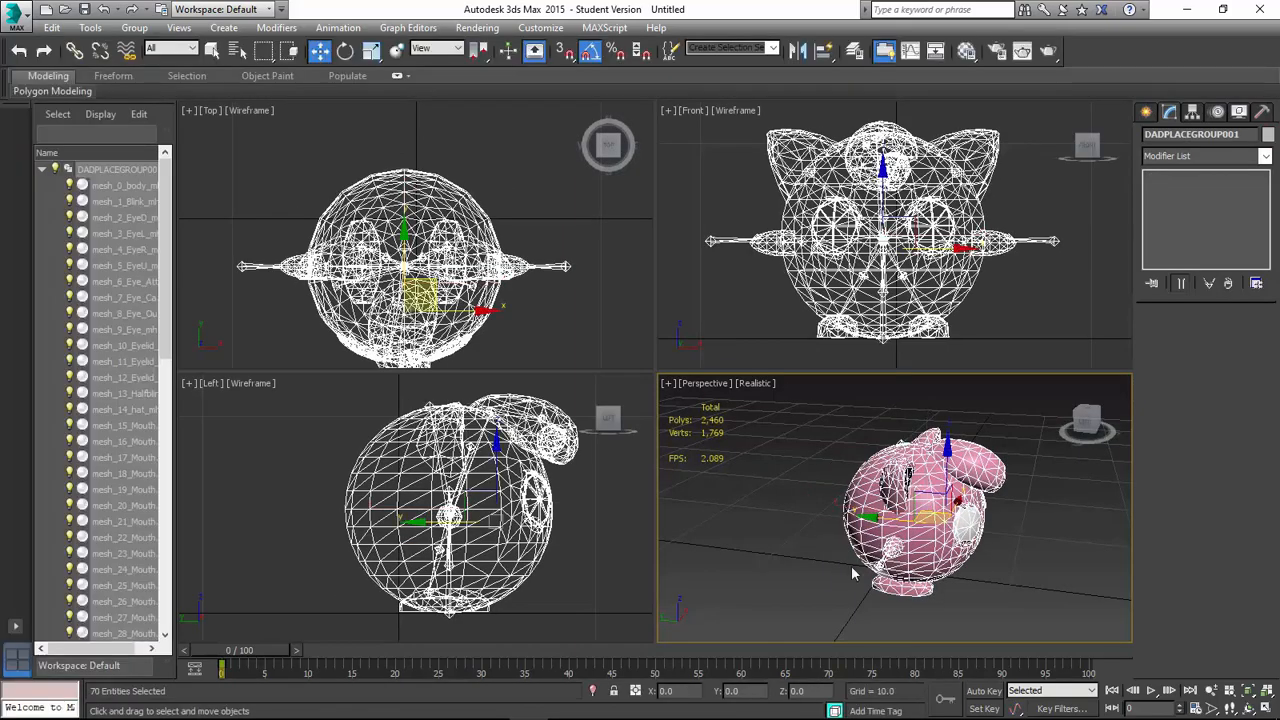
pyautogui.moveTo(889, 557); pyautogui.dragTo(843, 553, button='middle')
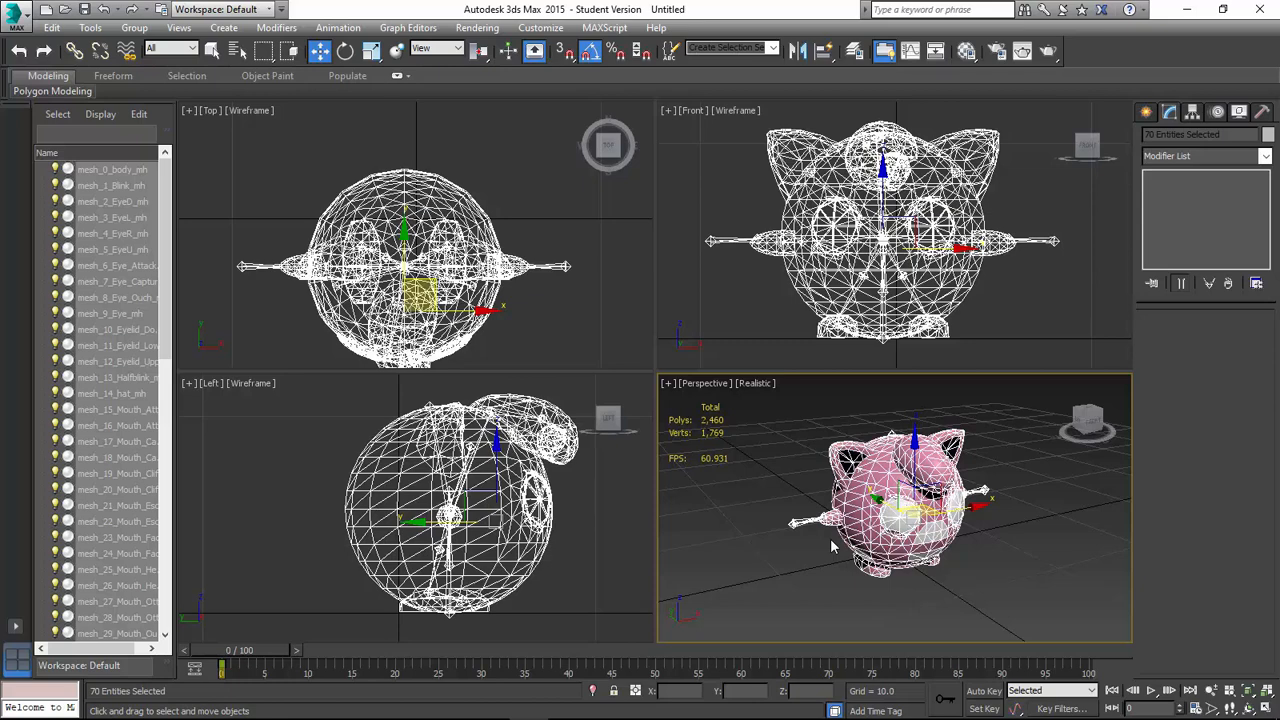
pyautogui.click(818, 431)
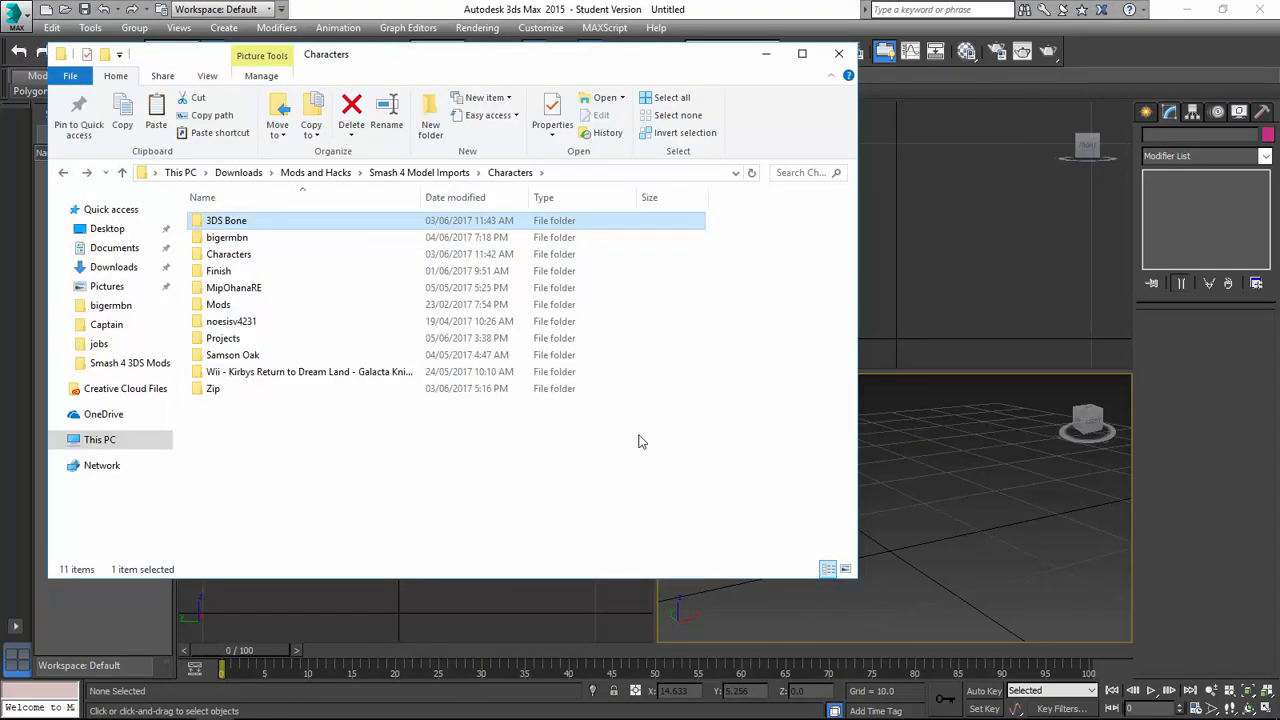
# Open the Projects folder inside Characters in File Explorer.
pyautogui.press('Down')
pyautogui.press('Down')
pyautogui.press('Down')
pyautogui.press('Down')
pyautogui.press('Down')
pyautogui.press('Down')
pyautogui.press('Down')
pyautogui.press('Return')
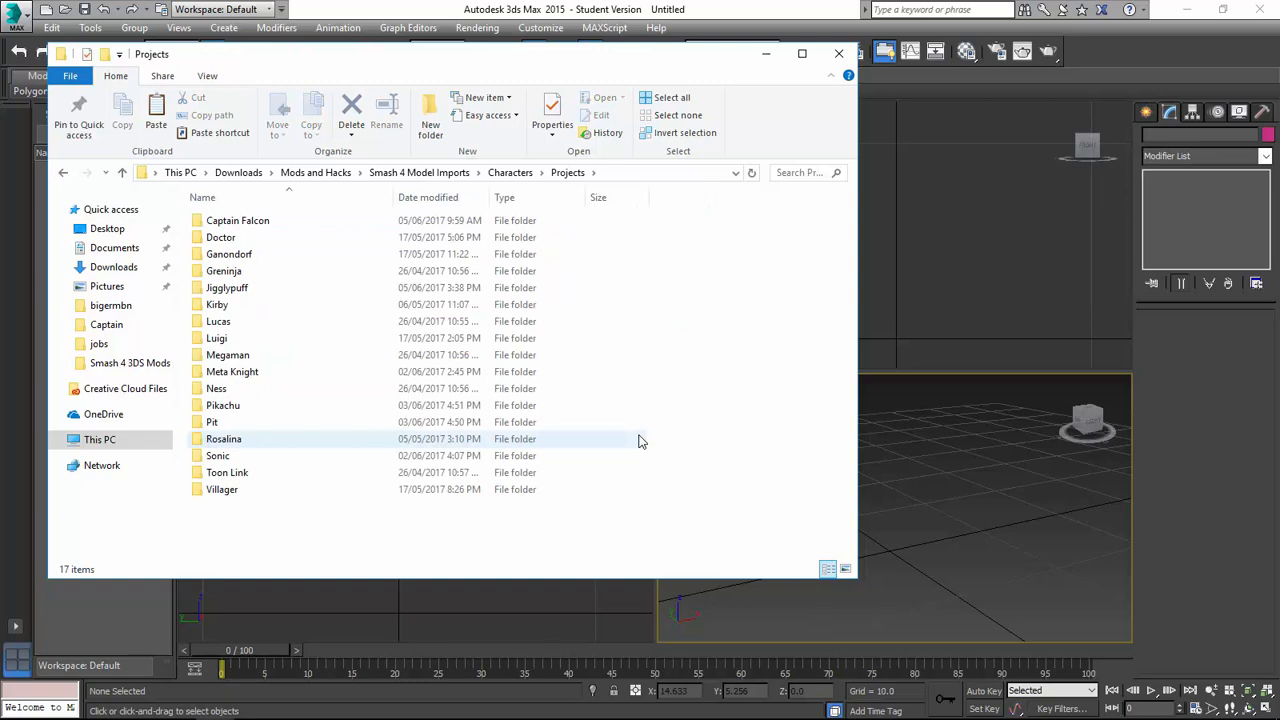
# Find the Jigglypuff folder among the character projects and open it.
pyautogui.press('Down')
pyautogui.press('Down')
pyautogui.press('Down')
pyautogui.press('Down')
pyautogui.press('Down')
pyautogui.press('Down')
pyautogui.press('Down')
pyautogui.press('Down')
pyautogui.press('Down')
pyautogui.press('Up')
pyautogui.press('Up')
pyautogui.press('Up')
pyautogui.press('Up')
pyautogui.press('Up')
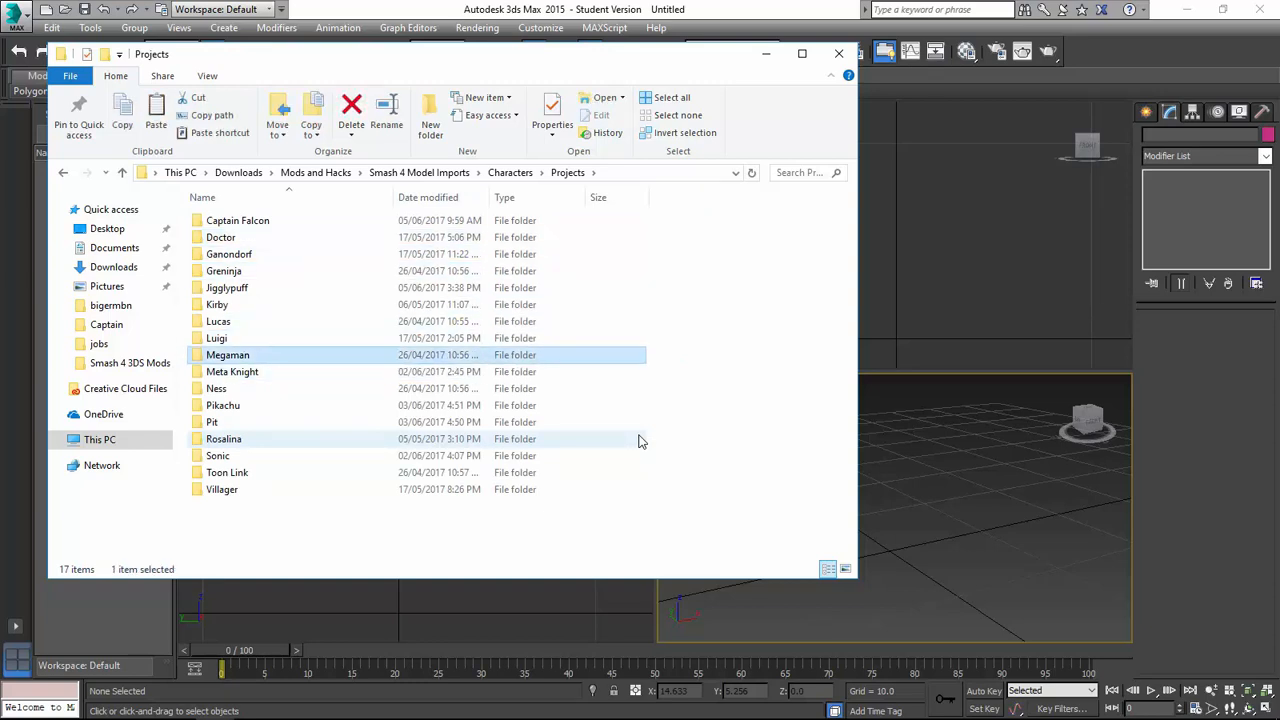
pyautogui.press('Return')
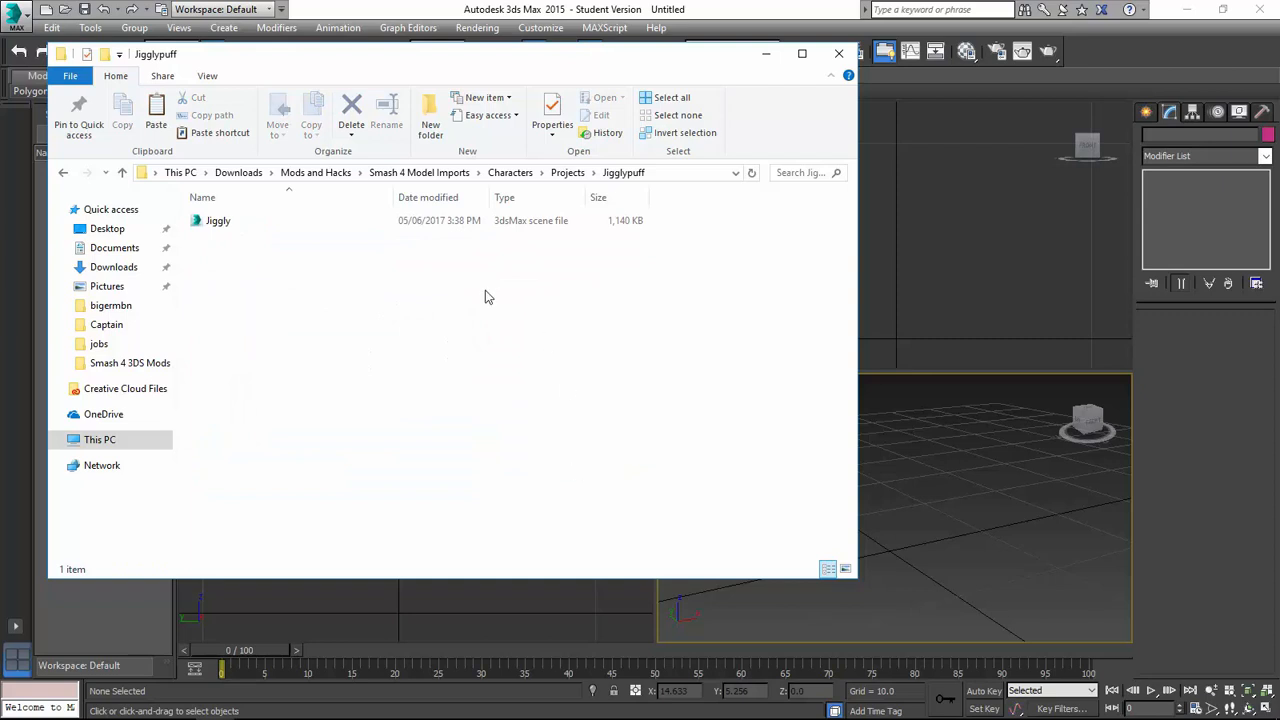
# Open the Jiggly scene file in 3ds Max and turn the perspective view to face the finished Jigglypuff model.
pyautogui.click(493, 224)
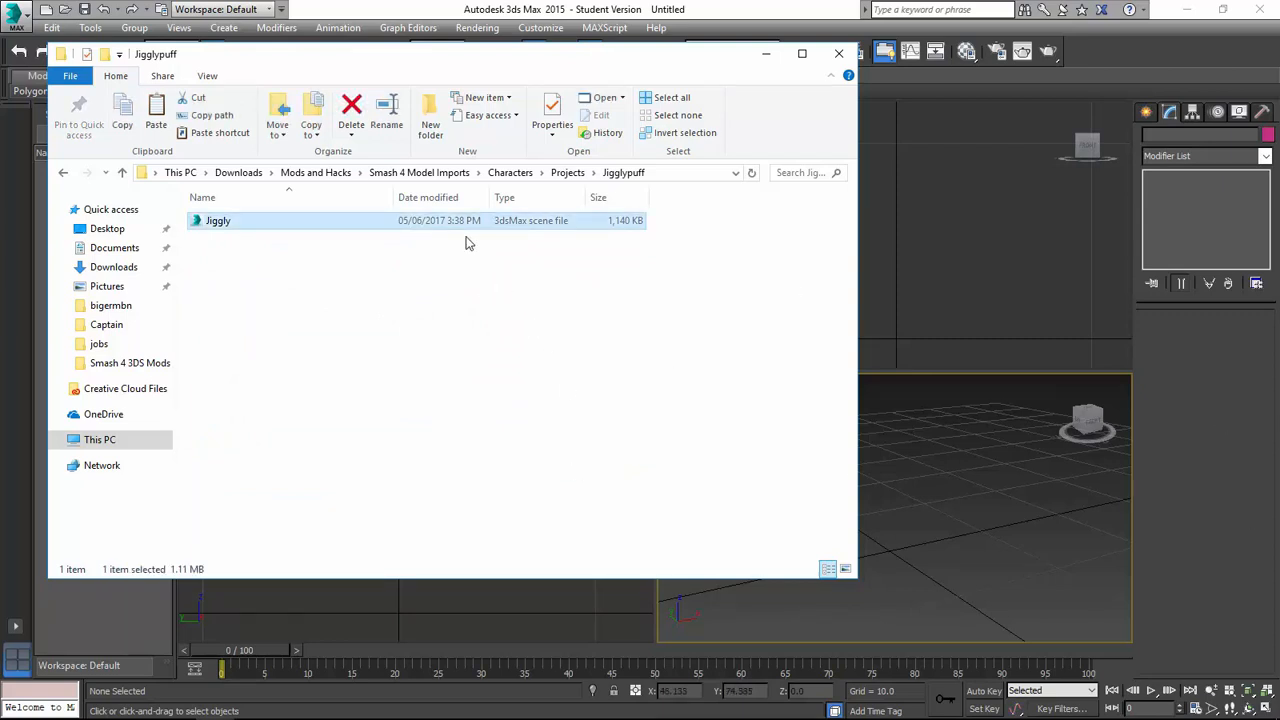
pyautogui.moveTo(409, 220); pyautogui.dragTo(895, 512)
pyautogui.moveTo(932, 553); pyautogui.dragTo(932, 552)
pyautogui.click(945, 558)
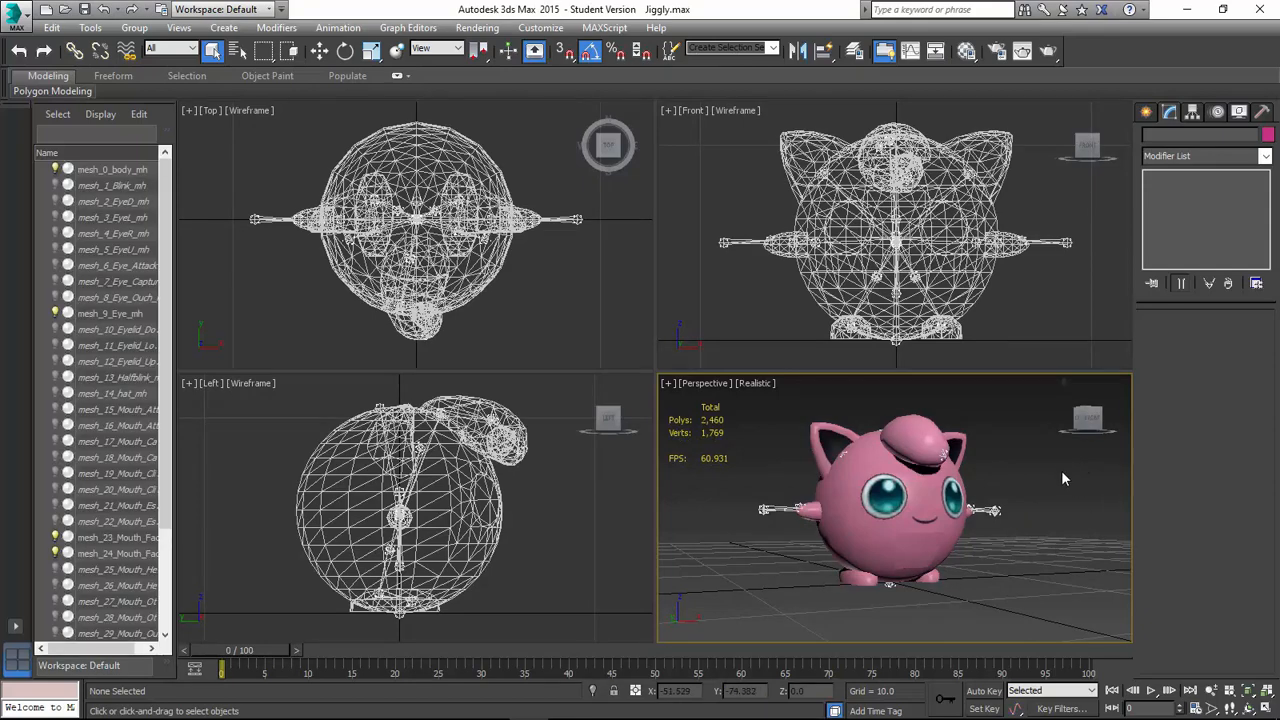
pyautogui.keyDown('alt'); pyautogui.moveTo(1061, 470); pyautogui.dragTo(1019, 490, button='middle'); pyautogui.keyUp('alt')
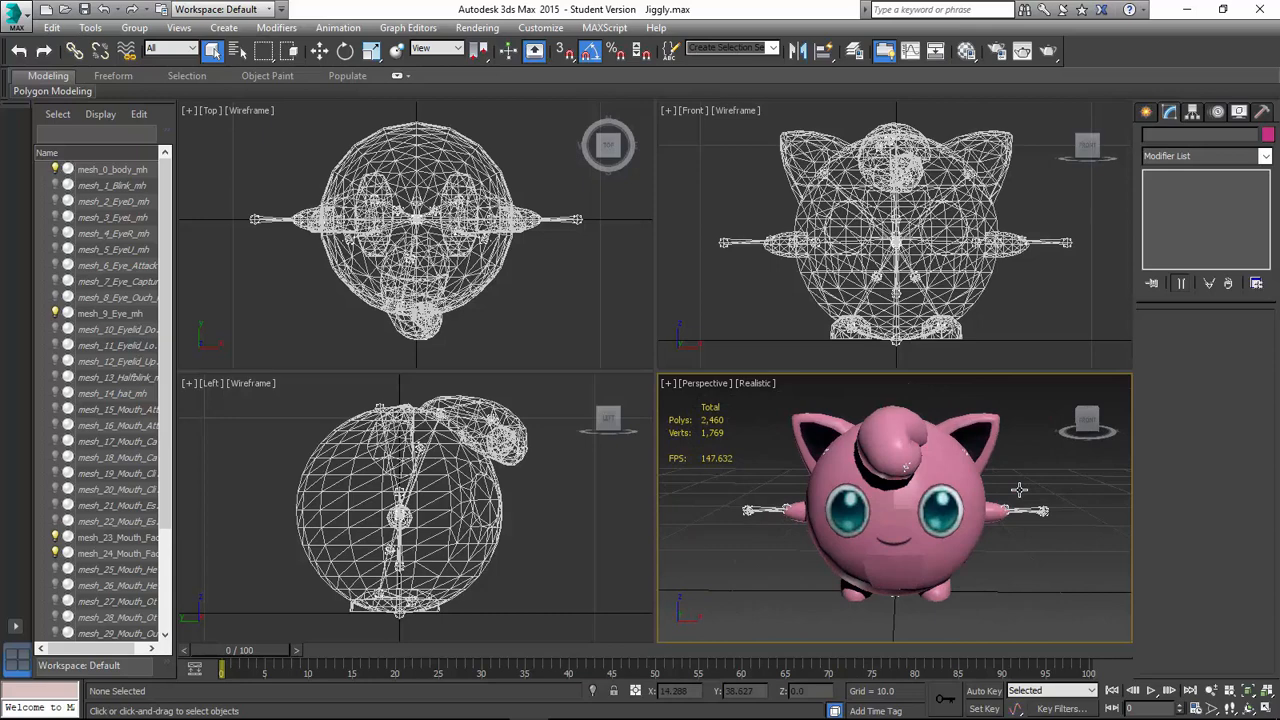
# Switch to Chrome and close the decryption tutorial, Smash3DS and GitHub releases pages.
pyautogui.hotkey('alt', 'Tab')
pyautogui.hotkey('alt', 'Tab')
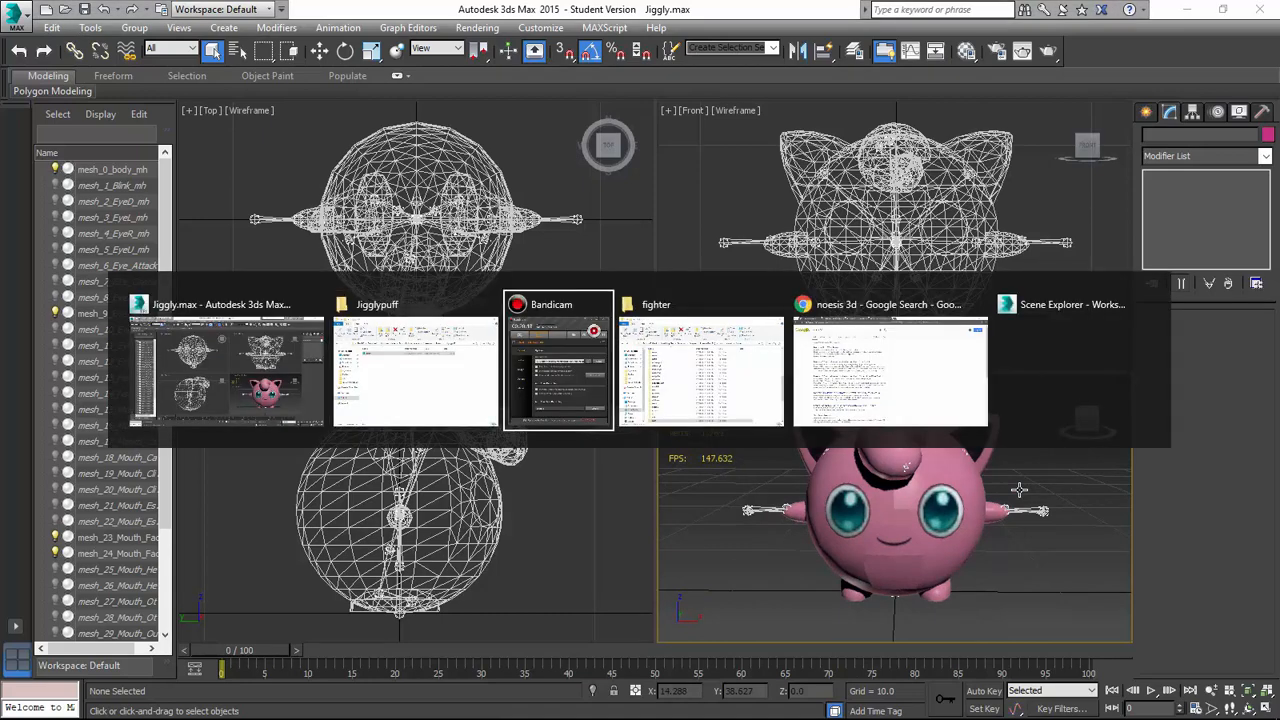
pyautogui.click(956, 384)
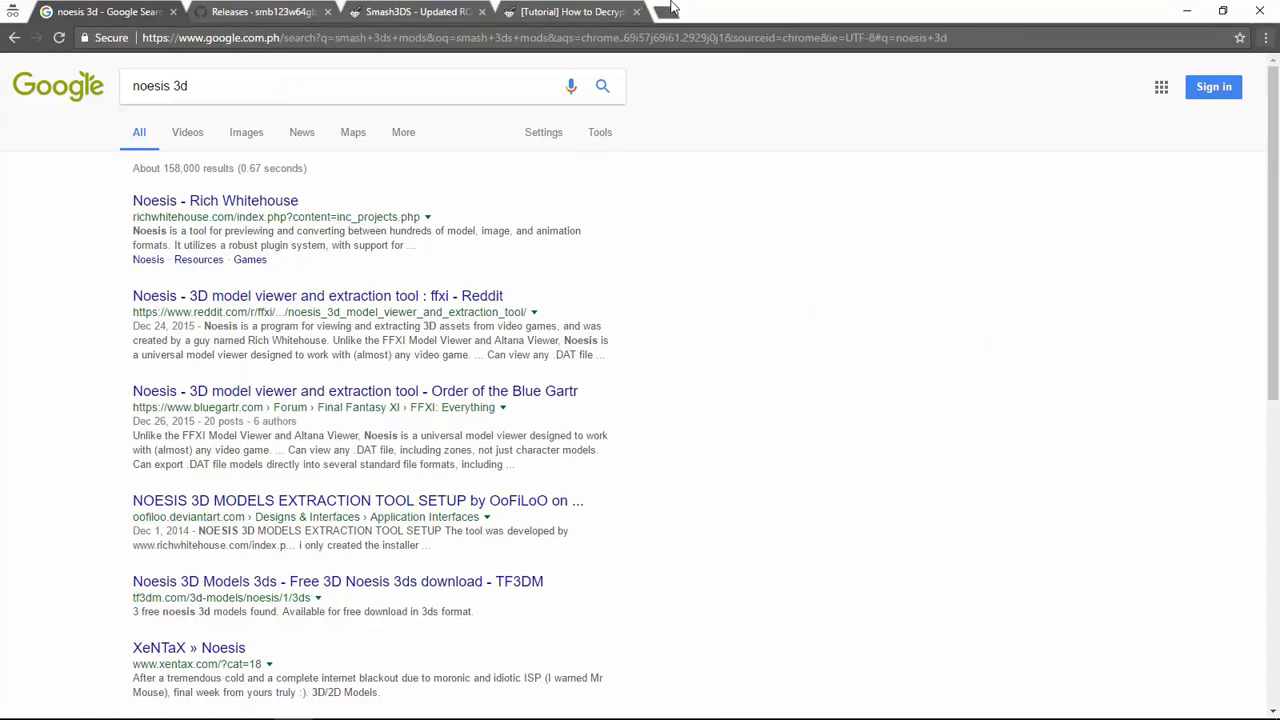
pyautogui.click(636, 11)
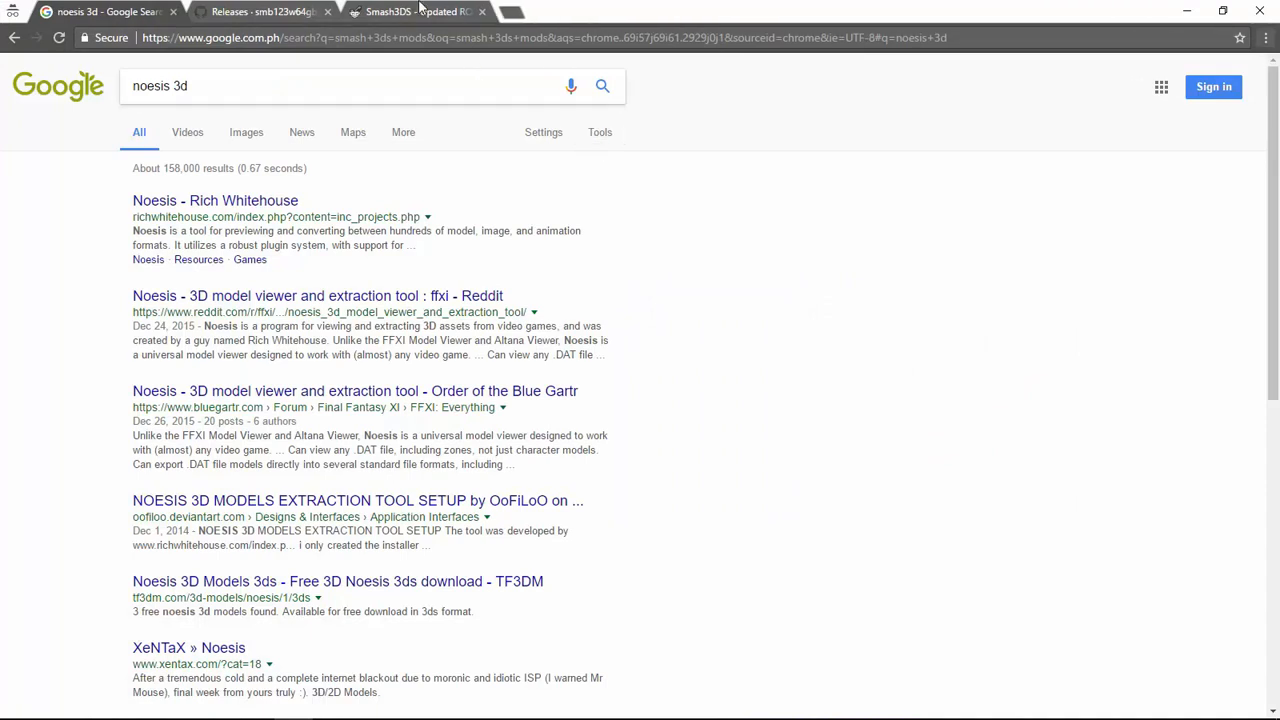
pyautogui.click(481, 11)
pyautogui.click(327, 11)
pyautogui.click(210, 11)
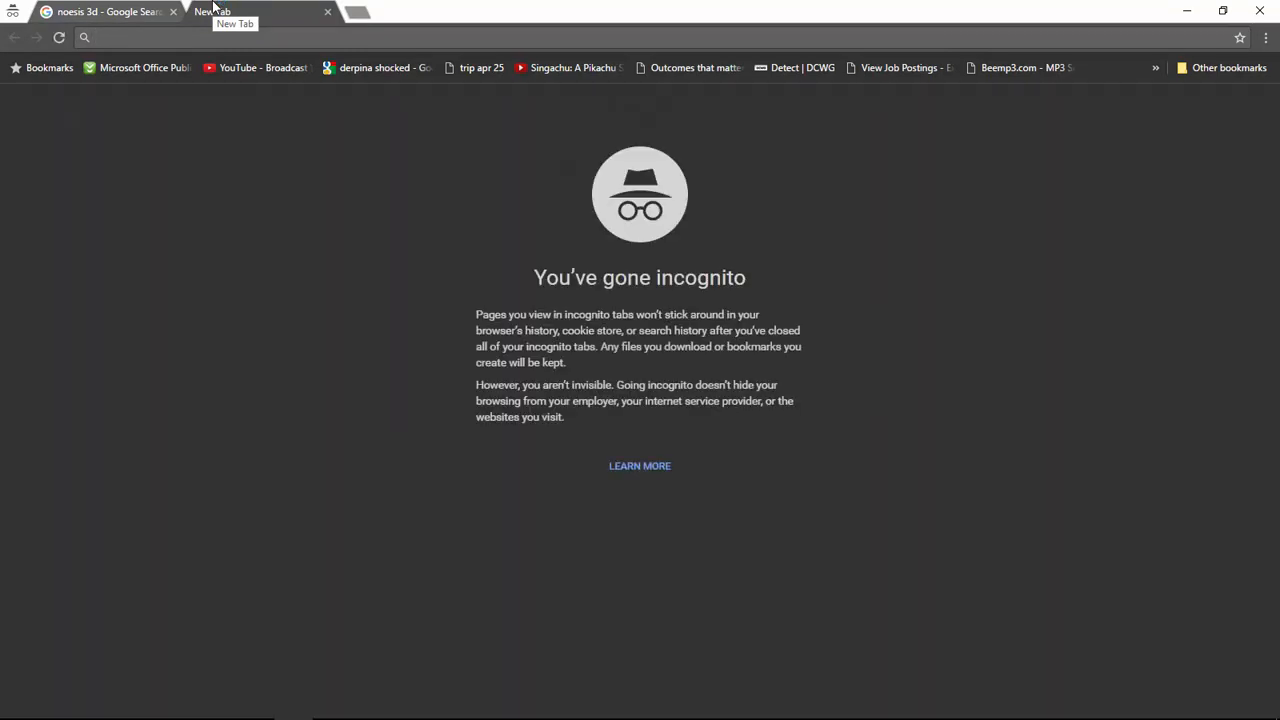
pyautogui.write('models-resource')
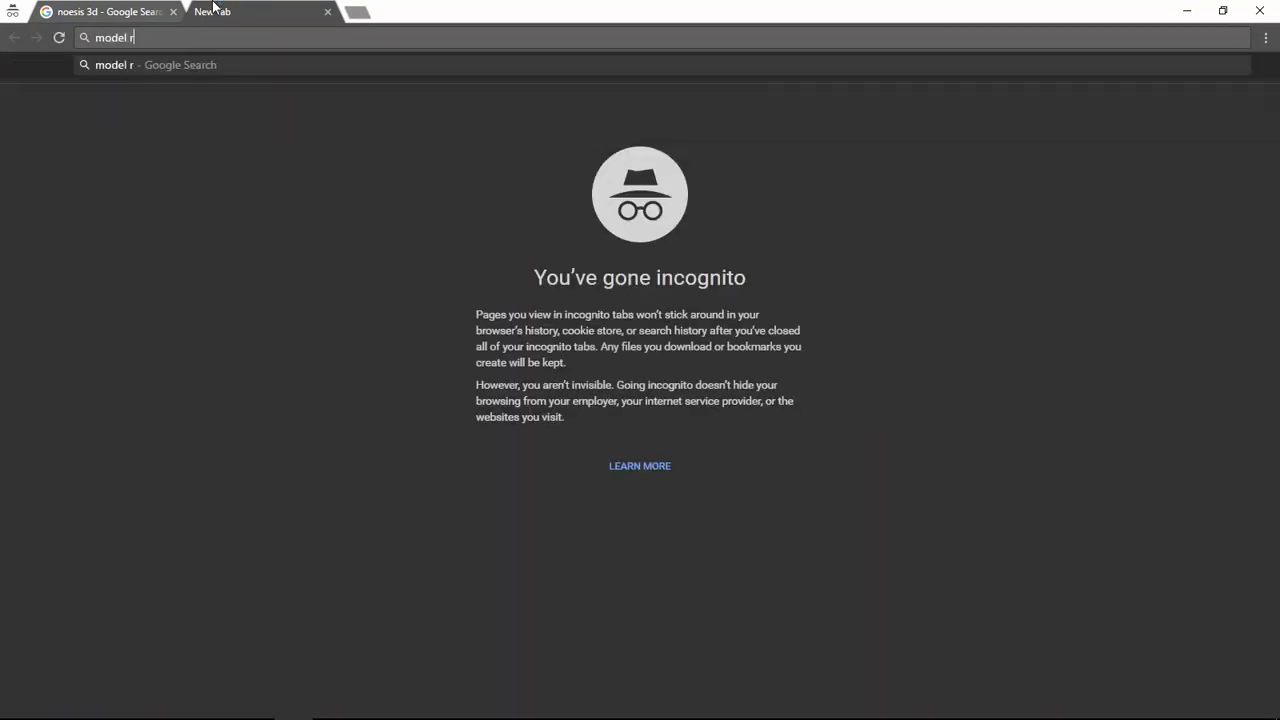
pyautogui.press('Return')
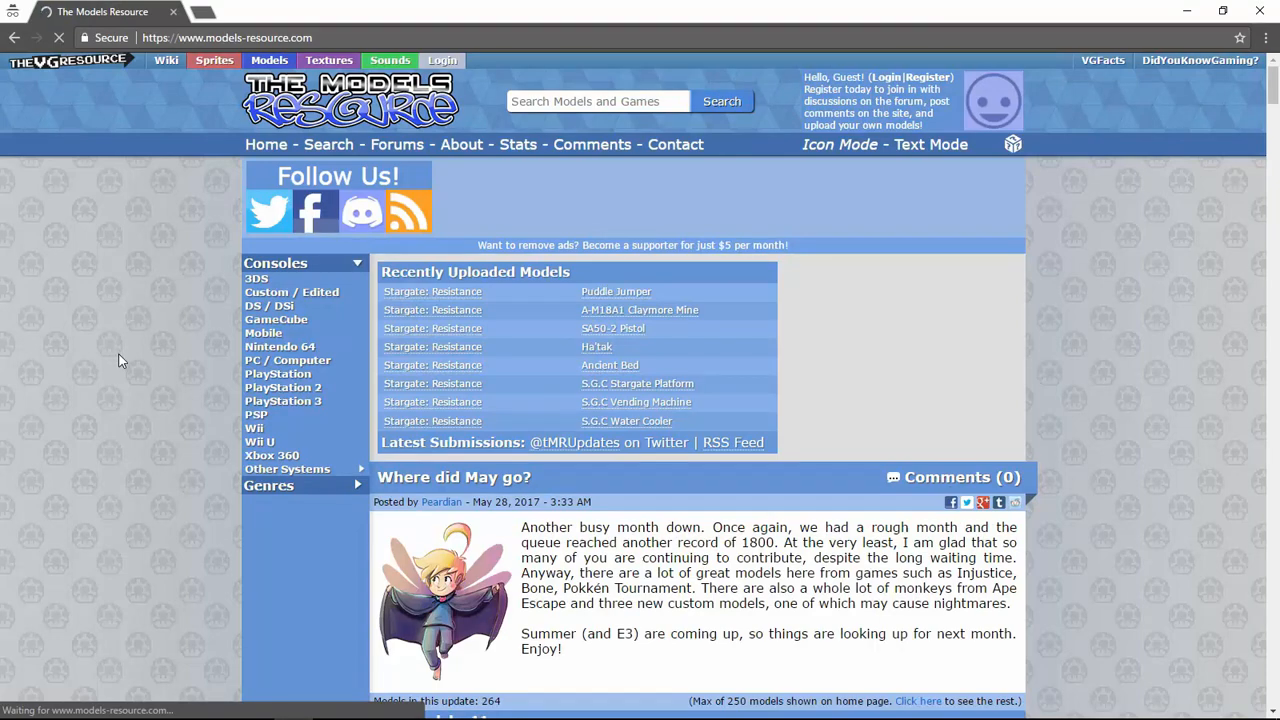
# Look through The Models Resource home page, examining its console categories and the recently added 3DS, arcade, custom and mobile models.
pyautogui.scroll(-5, 119, 356)
pyautogui.scroll(-3, 119, 356)
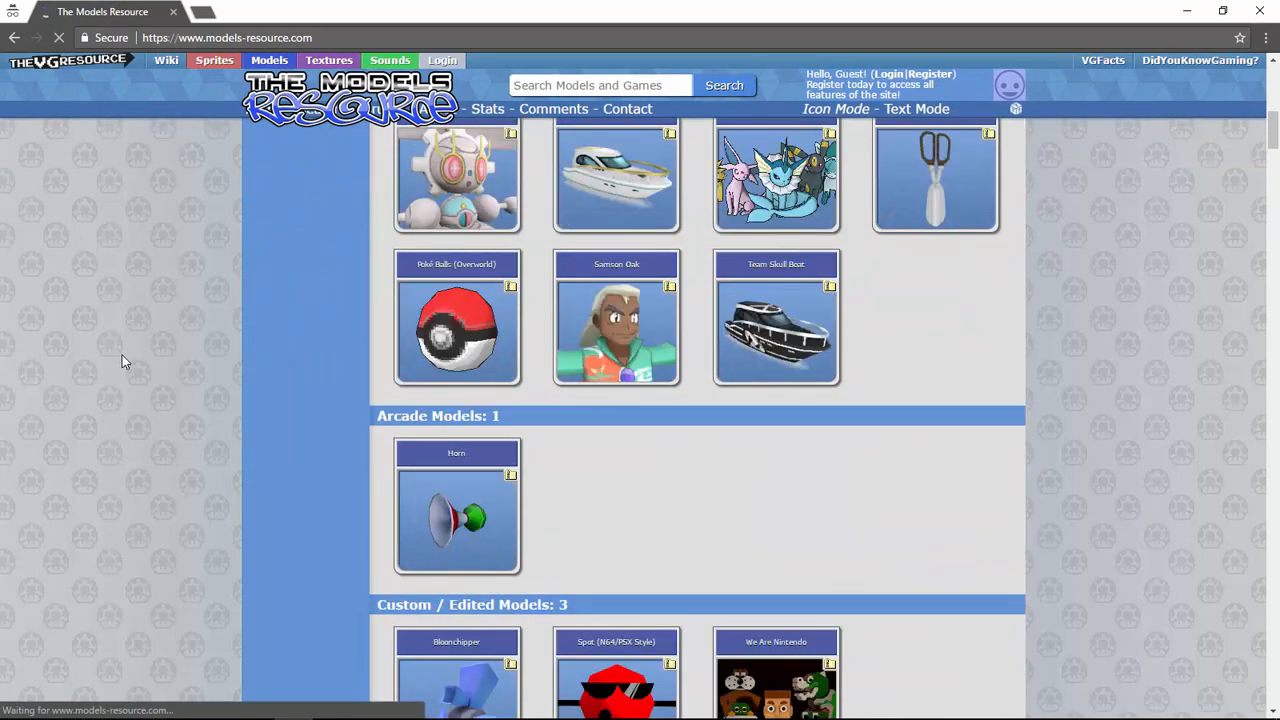
pyautogui.scroll(-5, 122, 355)
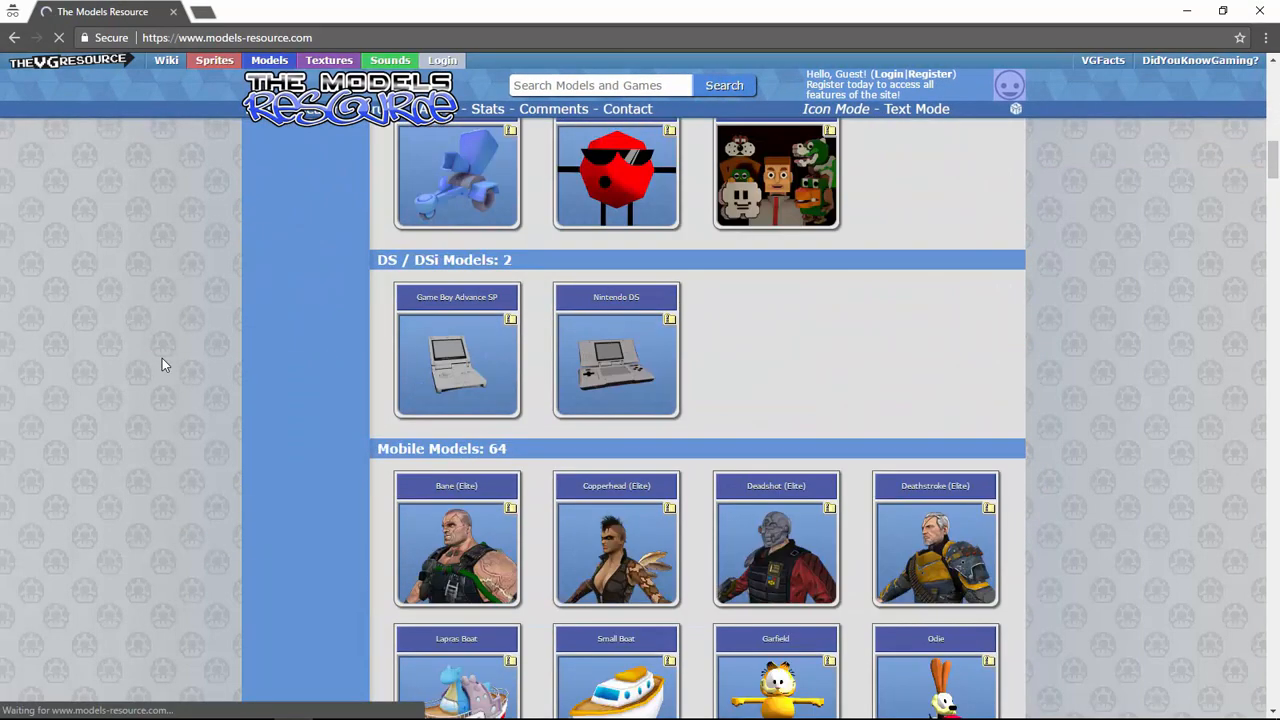
pyautogui.scroll(4, 250, 316)
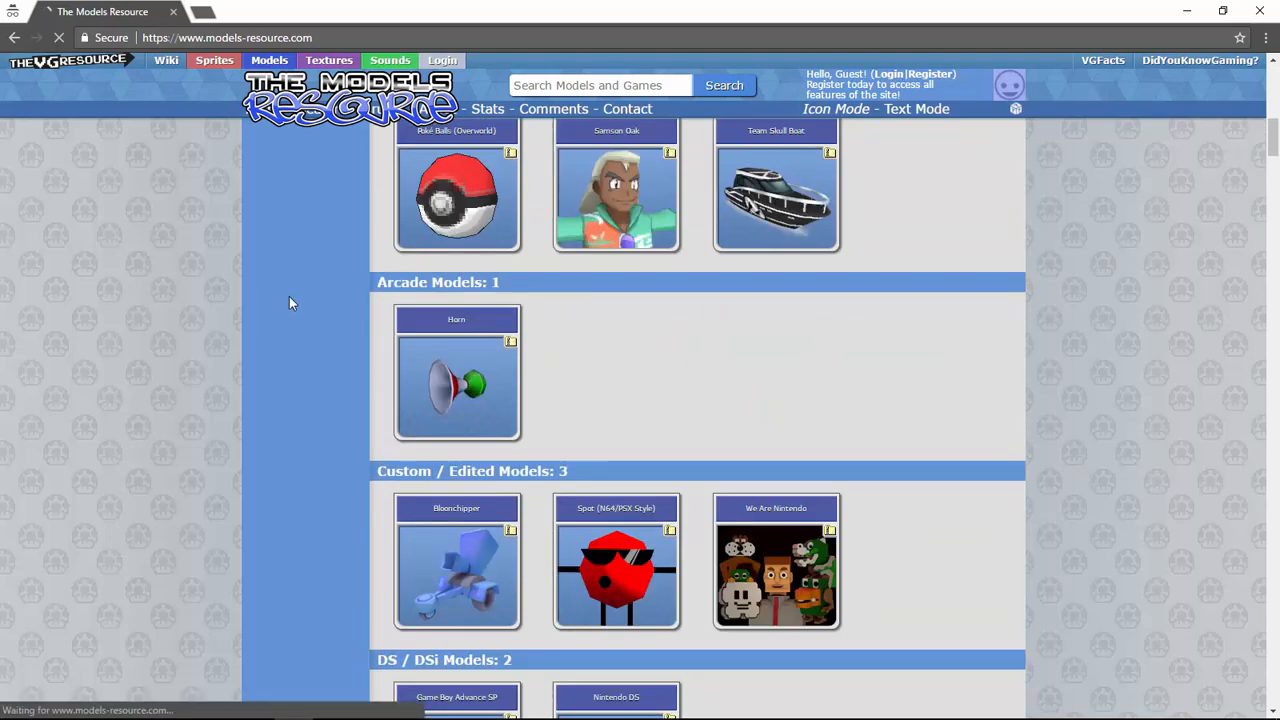
pyautogui.scroll(4, 290, 303)
pyautogui.scroll(3, 289, 297)
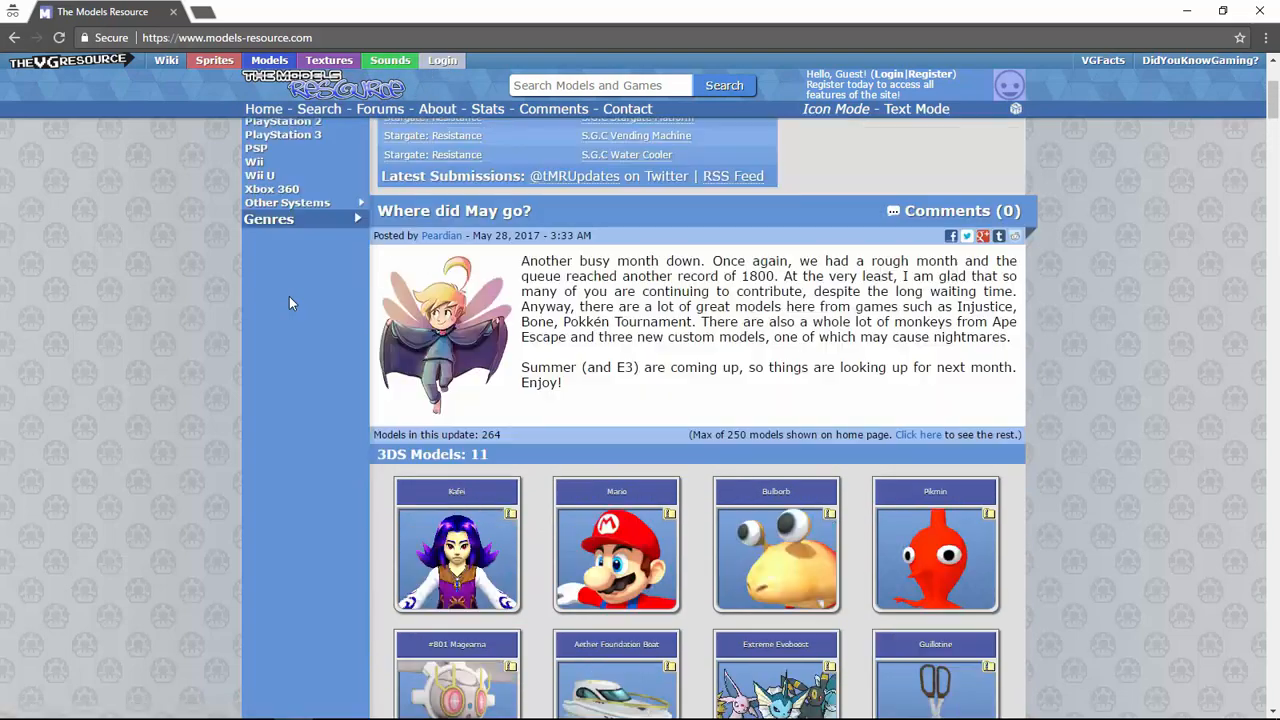
pyautogui.scroll(1, 277, 302)
pyautogui.rightClick(169, 308)
pyautogui.press('Escape')
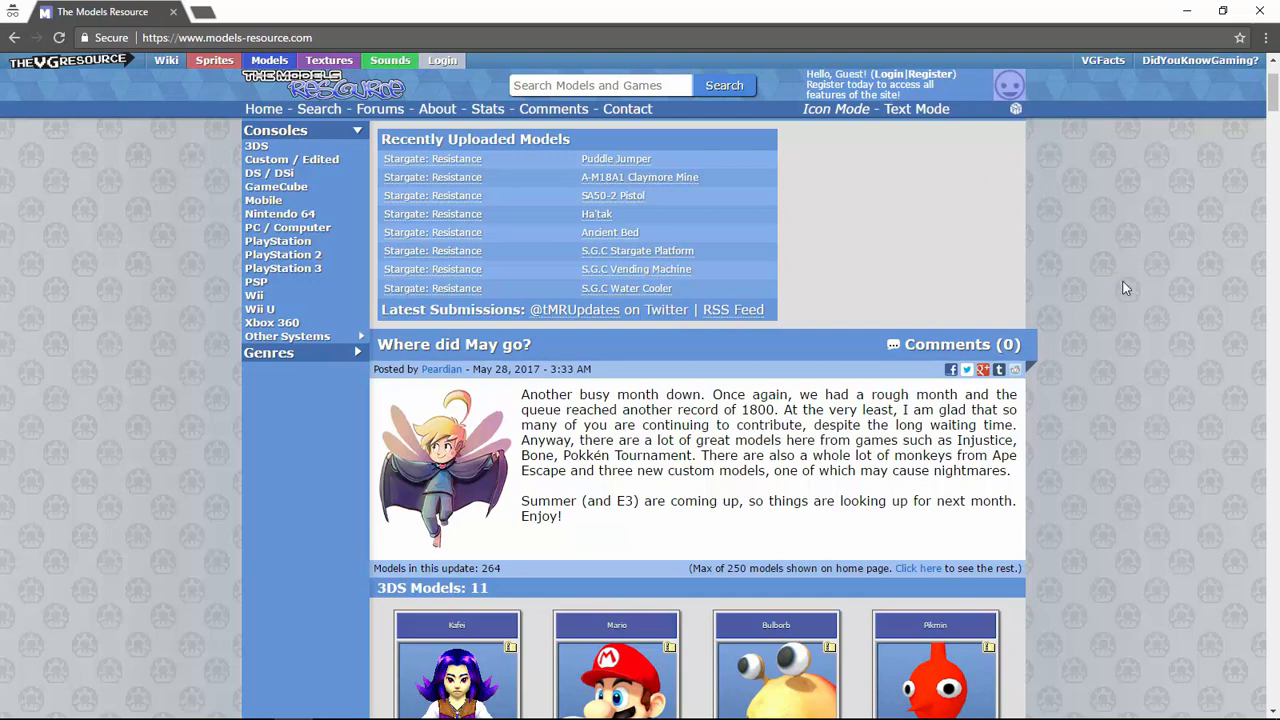
pyautogui.scroll(-1, 1130, 288)
pyautogui.scroll(-3, 1130, 288)
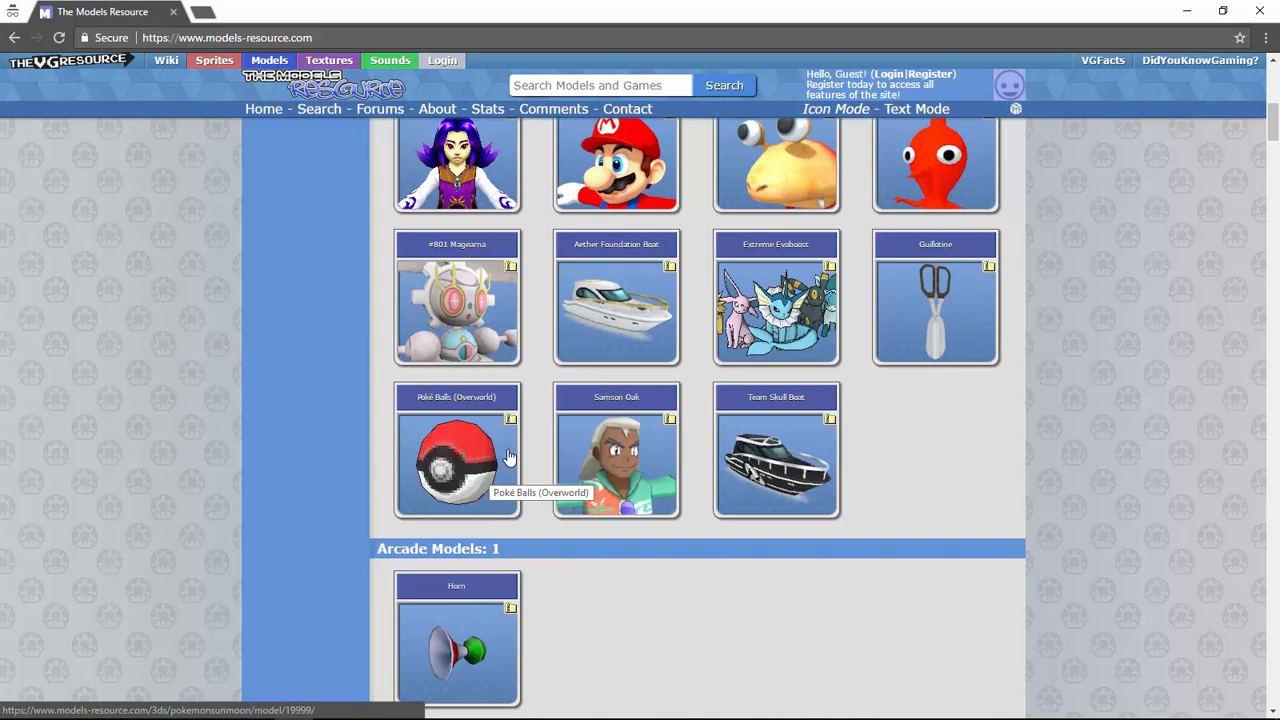
pyautogui.scroll(5, 274, 380)
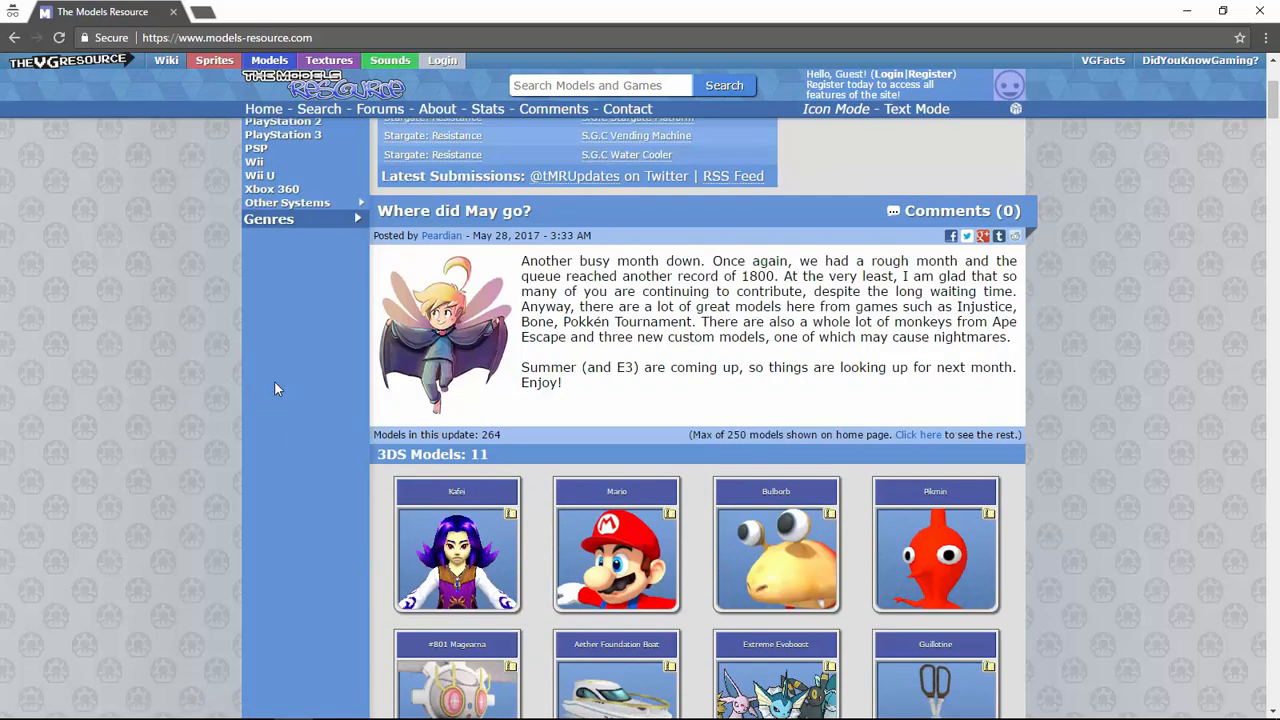
# Switch to the File Explorer window showing the fighter folder, go up two levels to data, and select the item folder.
pyautogui.hotkey('alt', 'Tab')
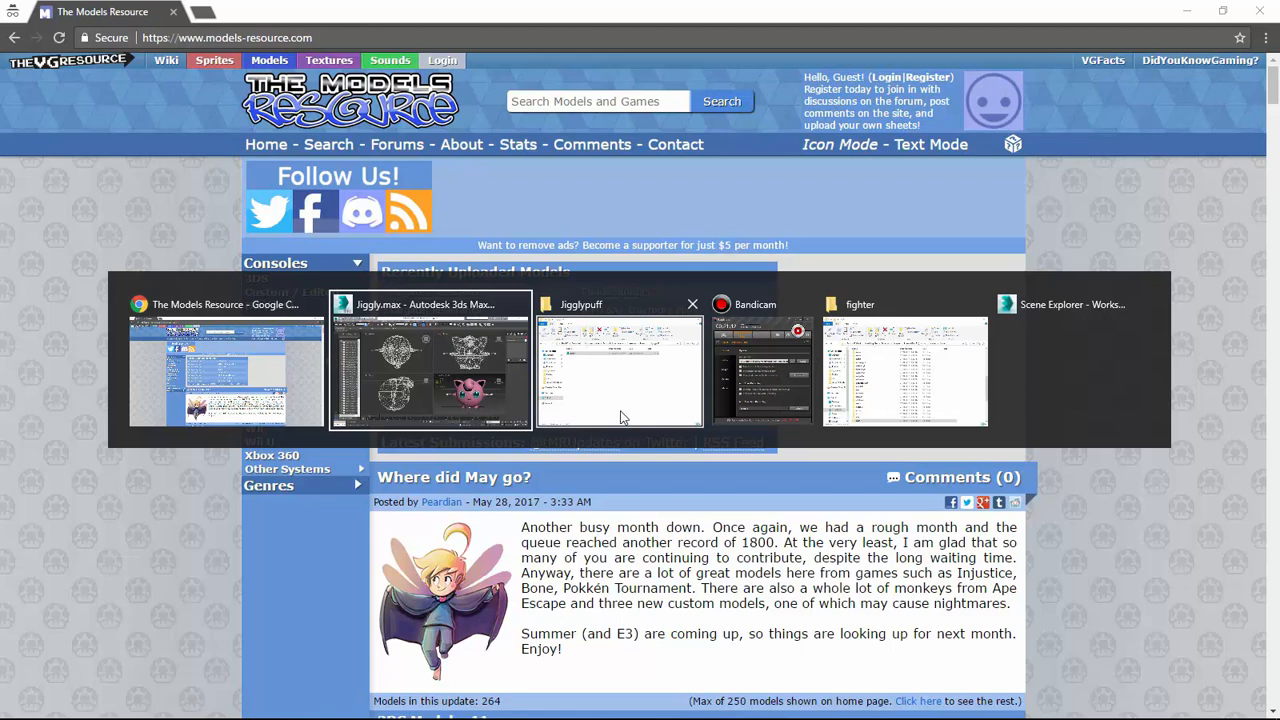
pyautogui.click(843, 388)
pyautogui.press('capslock')
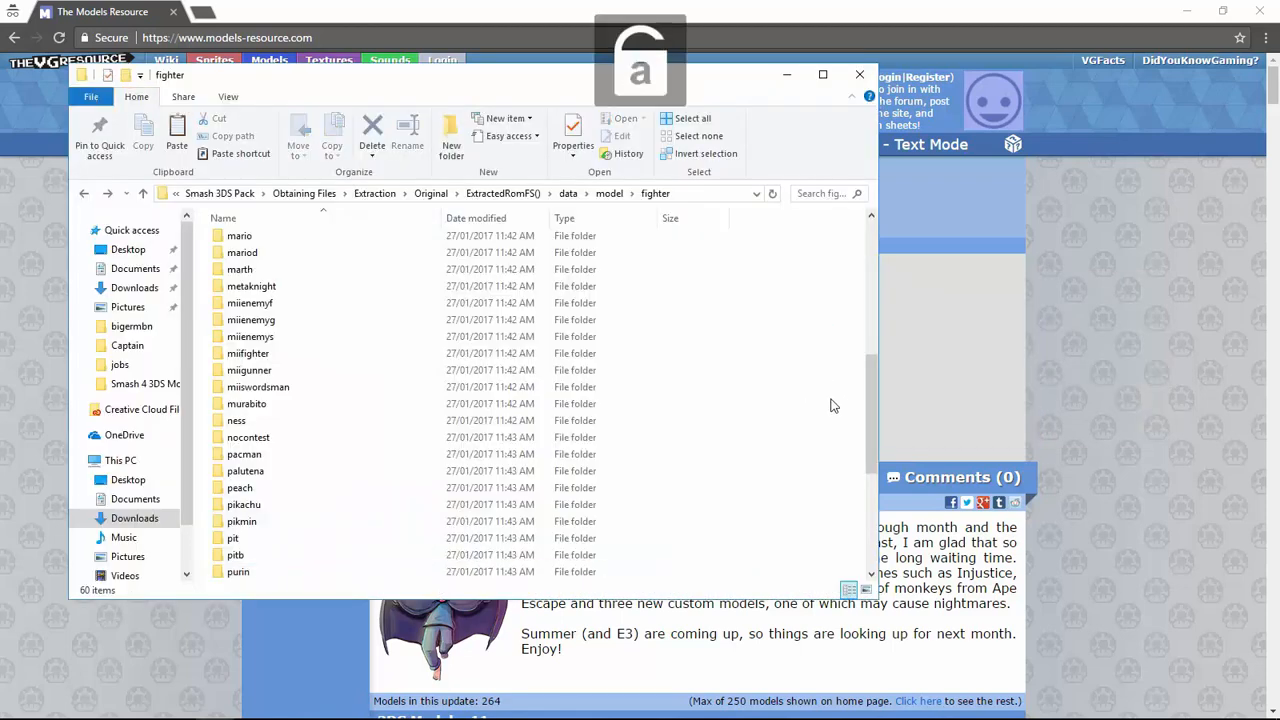
pyautogui.press('BackSpace')
pyautogui.press('BackSpace')
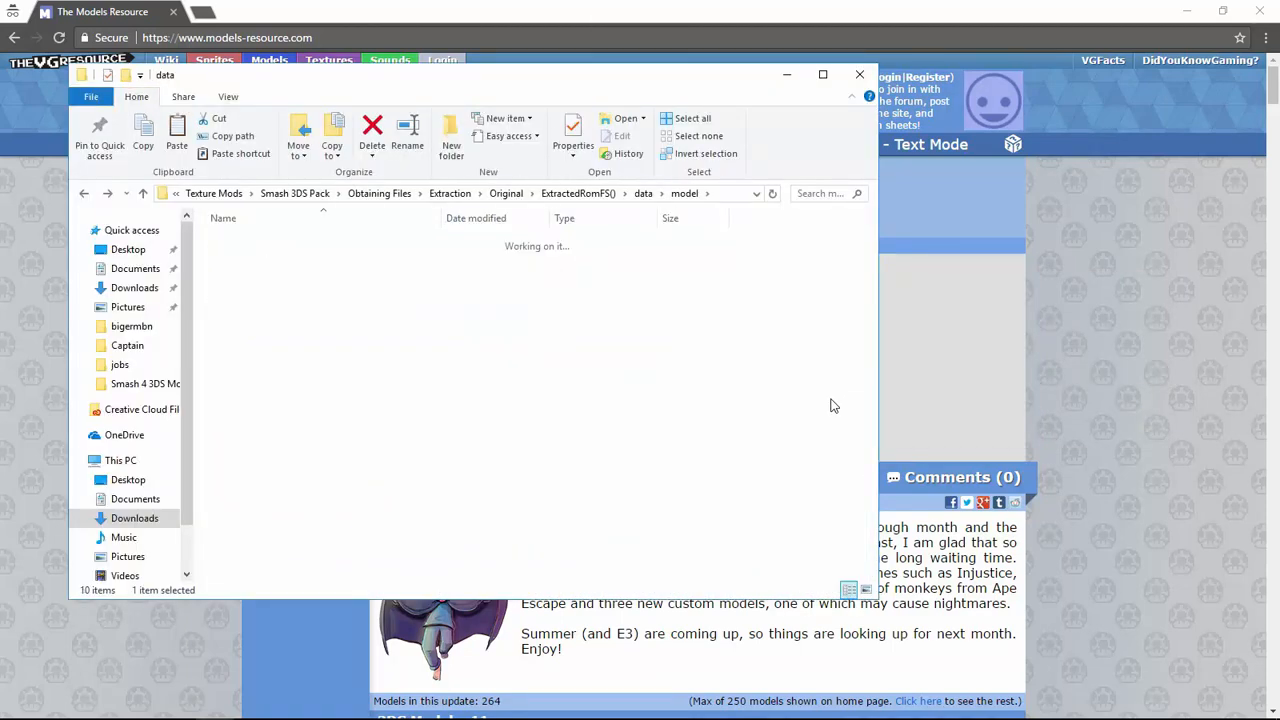
pyautogui.press('Up')
pyautogui.press('Up')
pyautogui.press('Up')
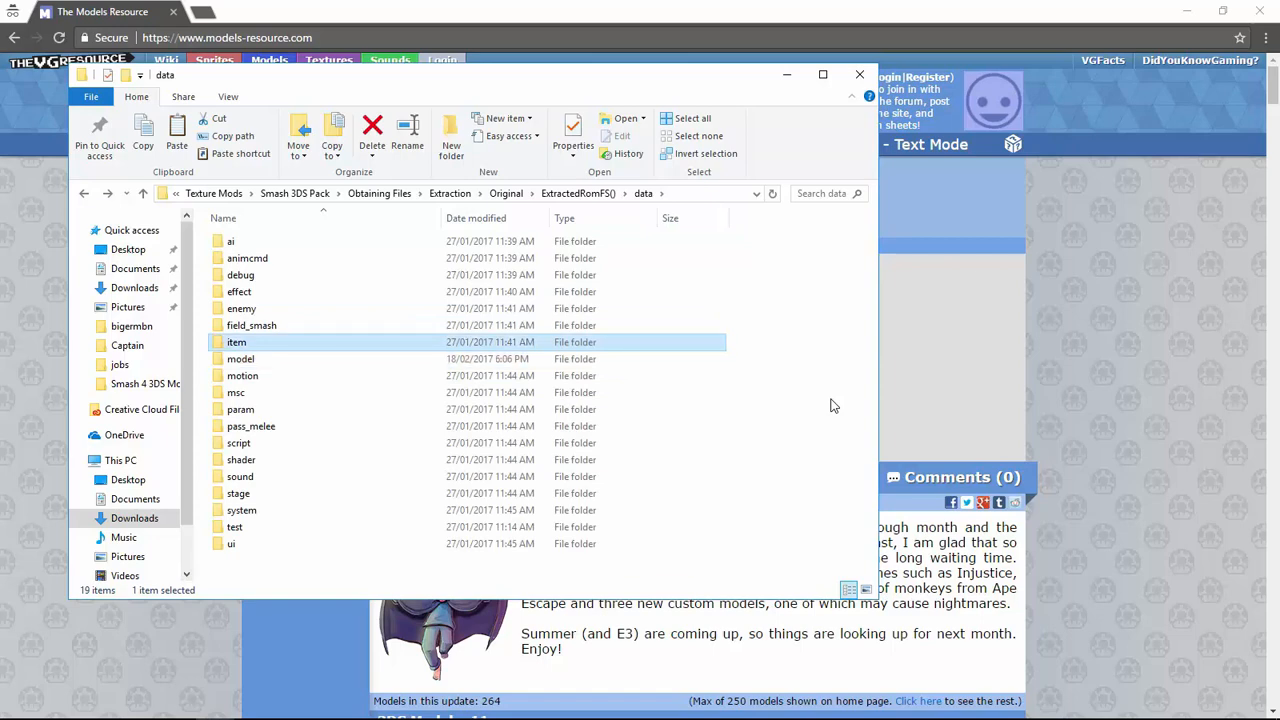
# Browse the enemy folder, view the contents of its pooka folder, and return to the enemy folder.
pyautogui.press('Return')
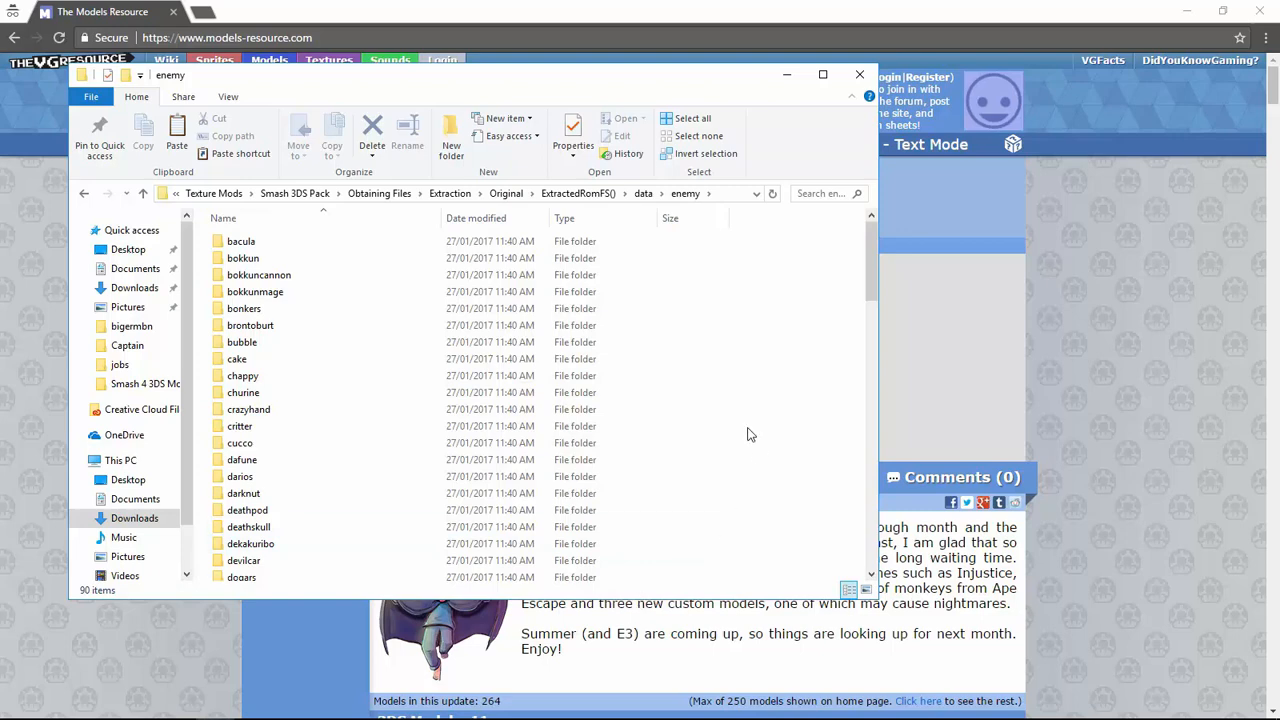
pyautogui.press('p')
pyautogui.press('o')
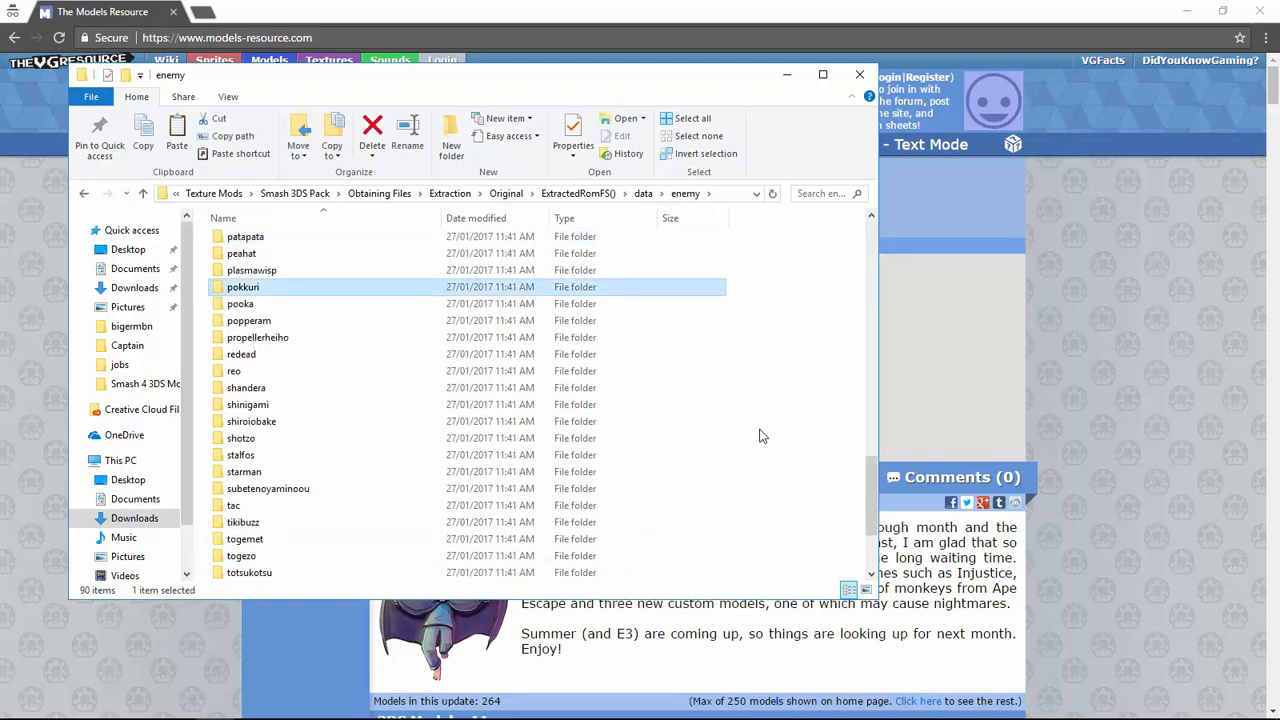
pyautogui.press('o')
pyautogui.press('Return')
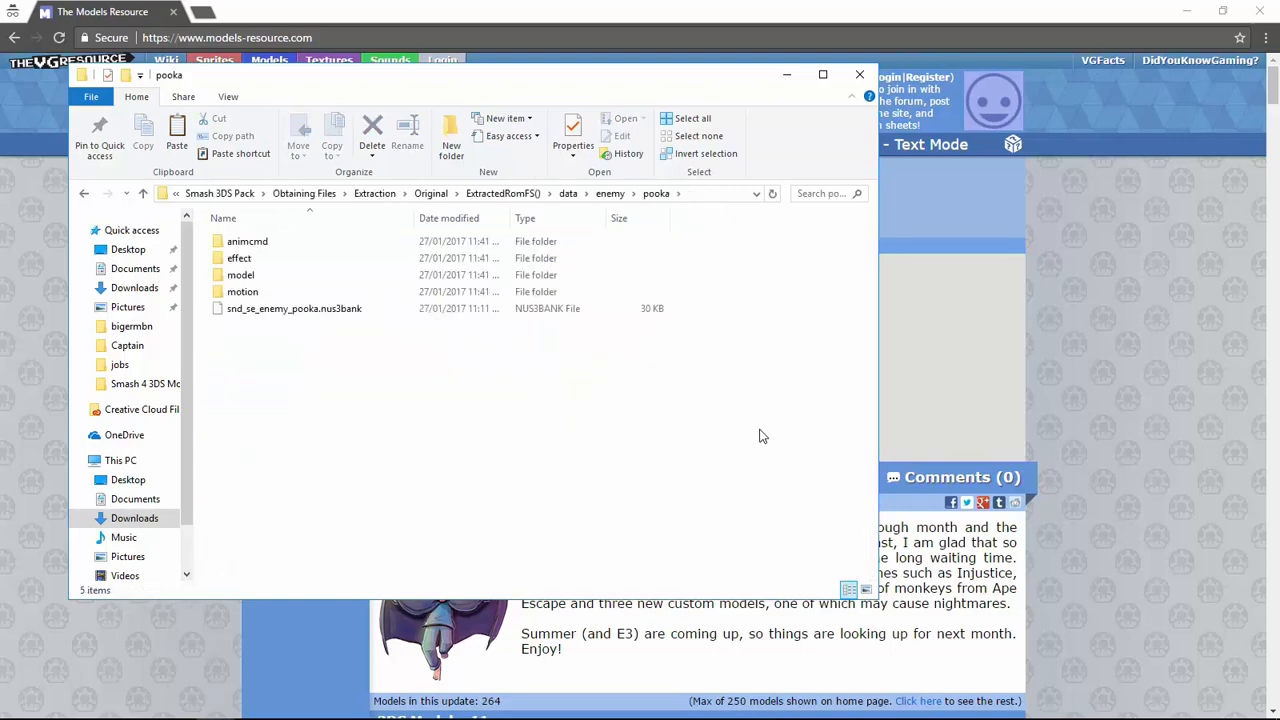
pyautogui.press('BackSpace')
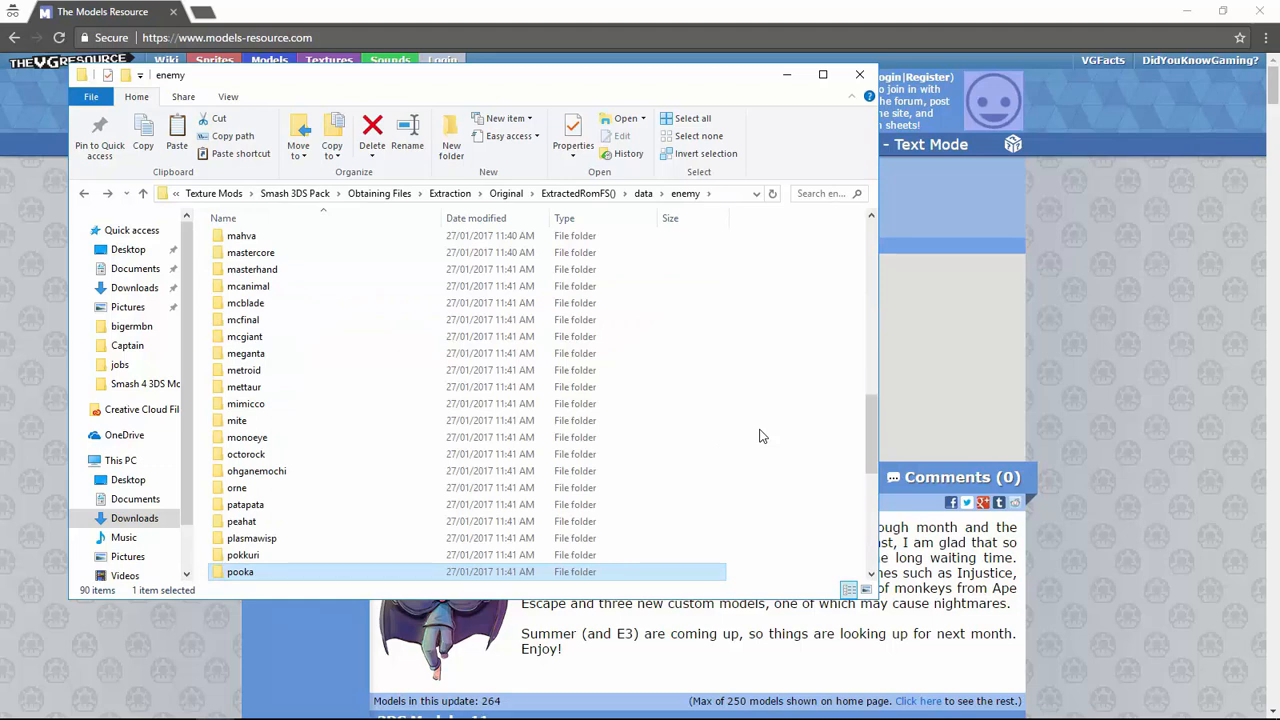
# Switch to the Jigglypuff folder window, go up to Characters, and open the 3DS Bone > Purin > Pooka folder.
pyautogui.hotkey('alt', 'Tab')
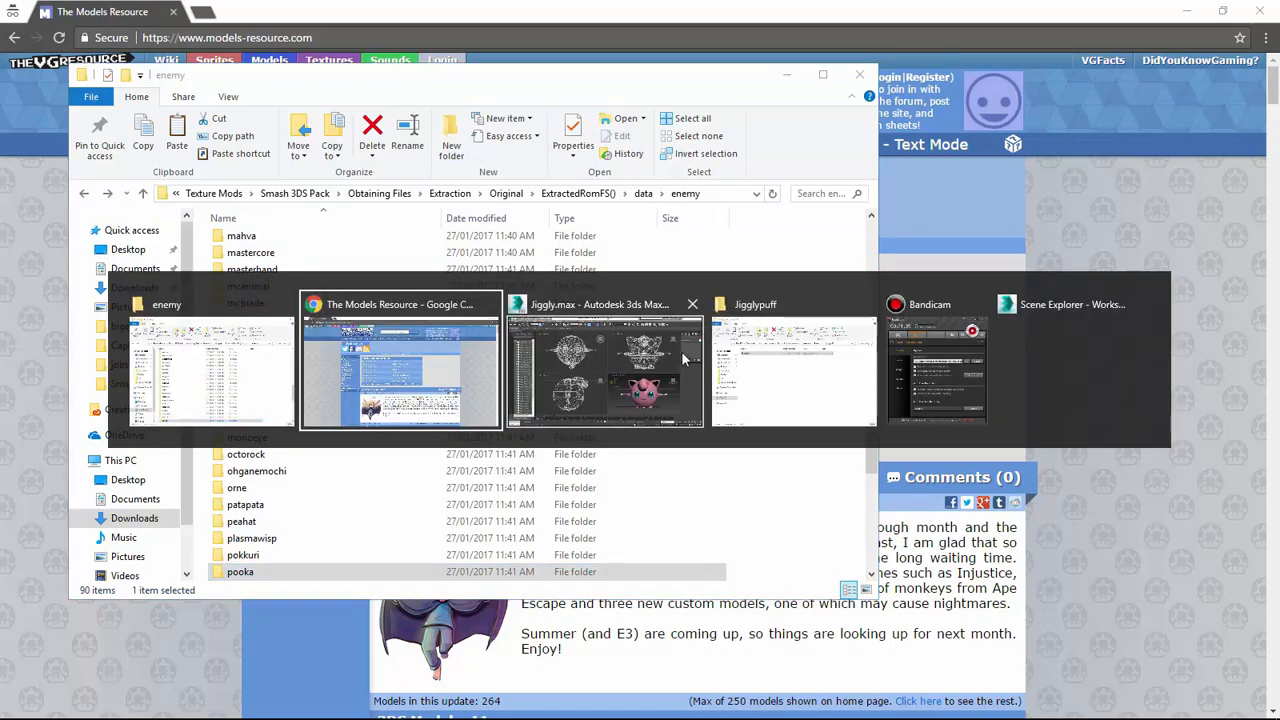
pyautogui.click(728, 407)
pyautogui.press('capslock')
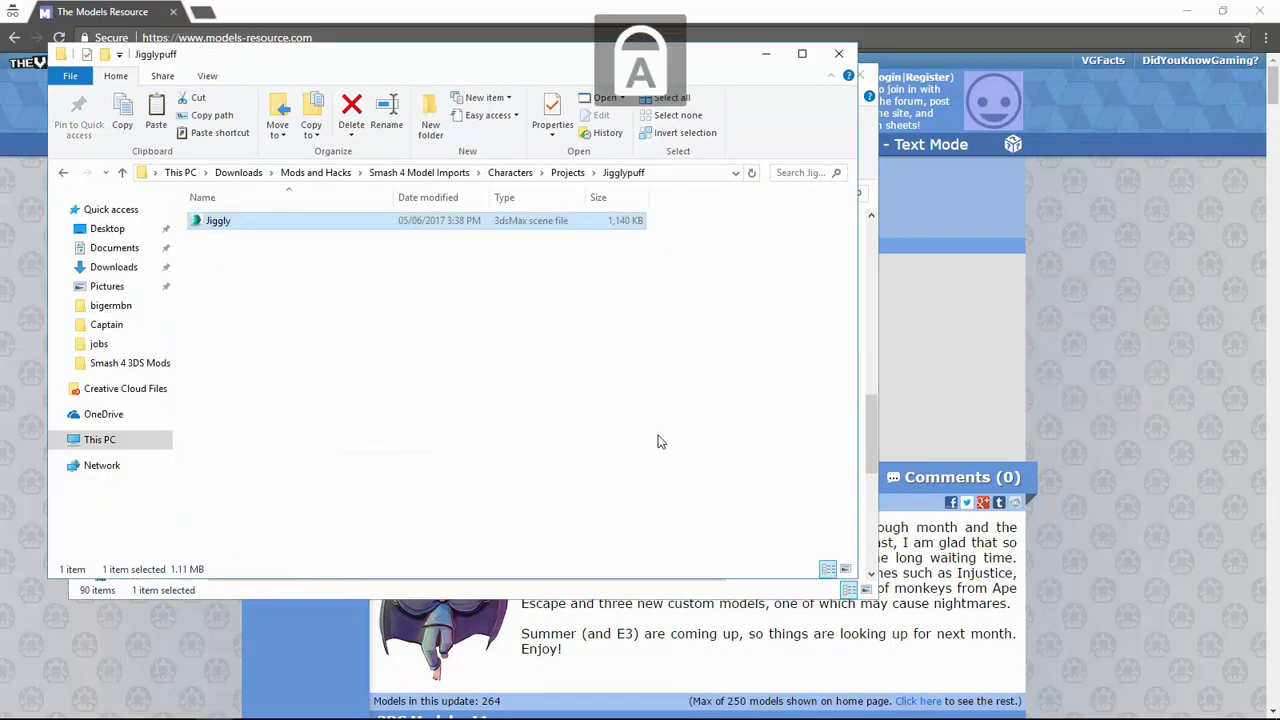
pyautogui.press('capslock')
pyautogui.click(638, 418)
pyautogui.press('BackSpace')
pyautogui.press('BackSpace')
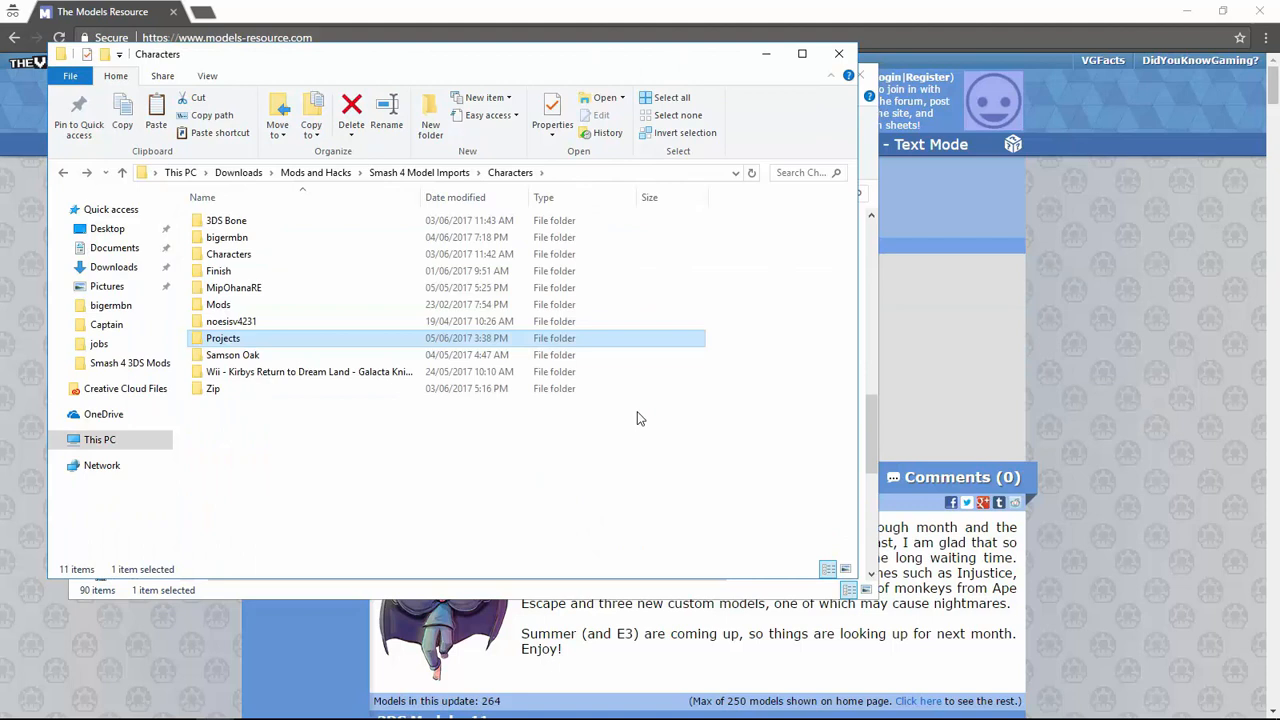
pyautogui.press('Home')
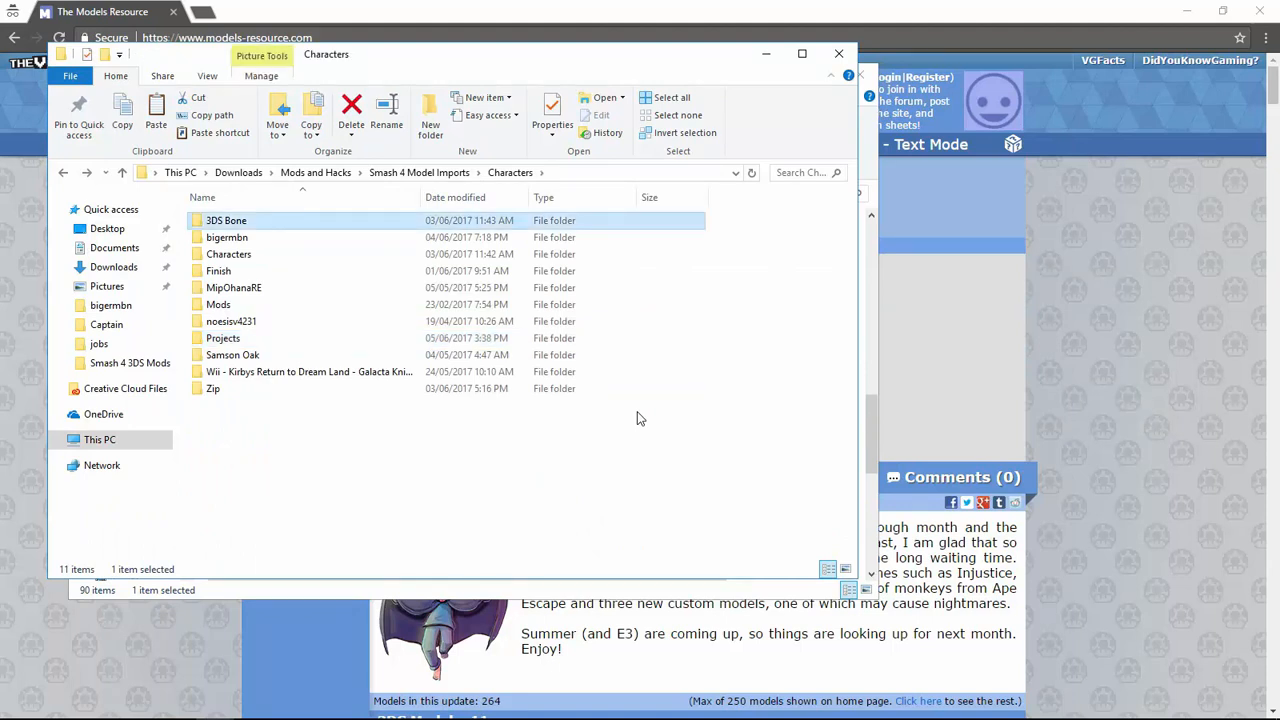
pyautogui.press('capslock')
pyautogui.press('Return')
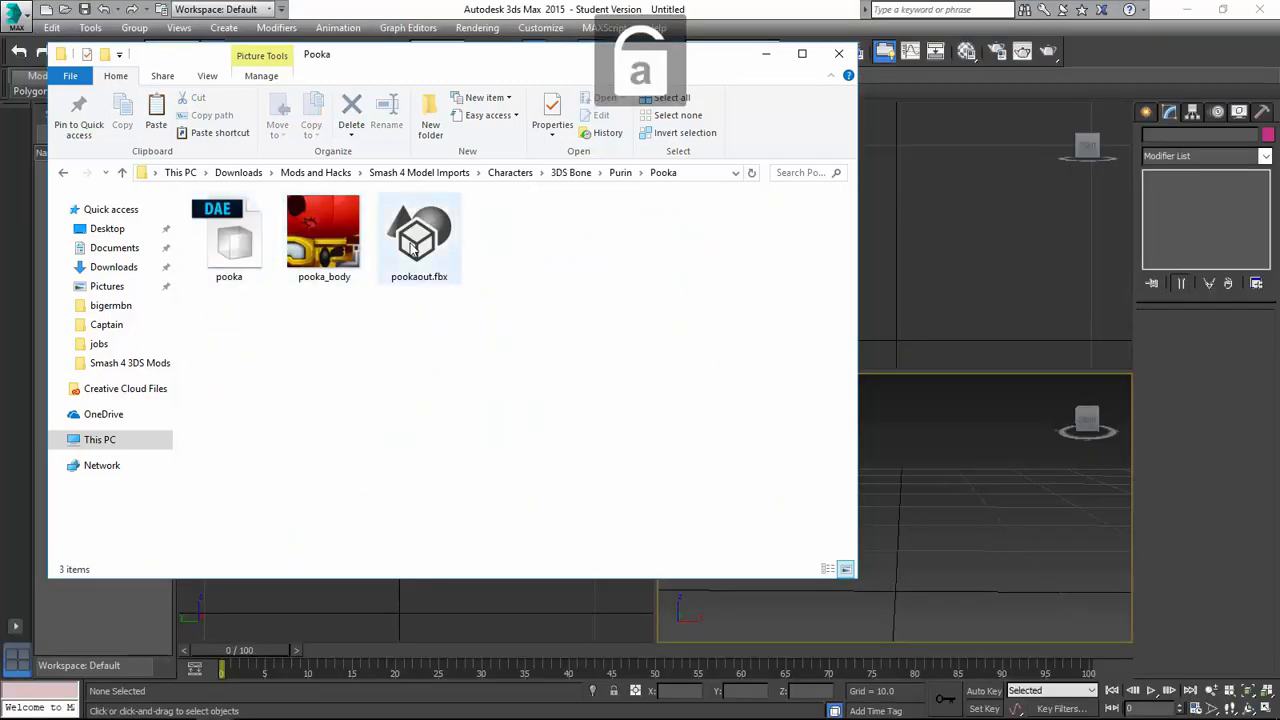
# Import pookaout.fbx from the Pooka folder into the empty 3ds Max scene.
pyautogui.moveTo(413, 250); pyautogui.dragTo(900, 578)
pyautogui.hotkey('alt', 'Tab')
pyautogui.press('capslock')
pyautogui.press('capslock')
pyautogui.click(928, 586)
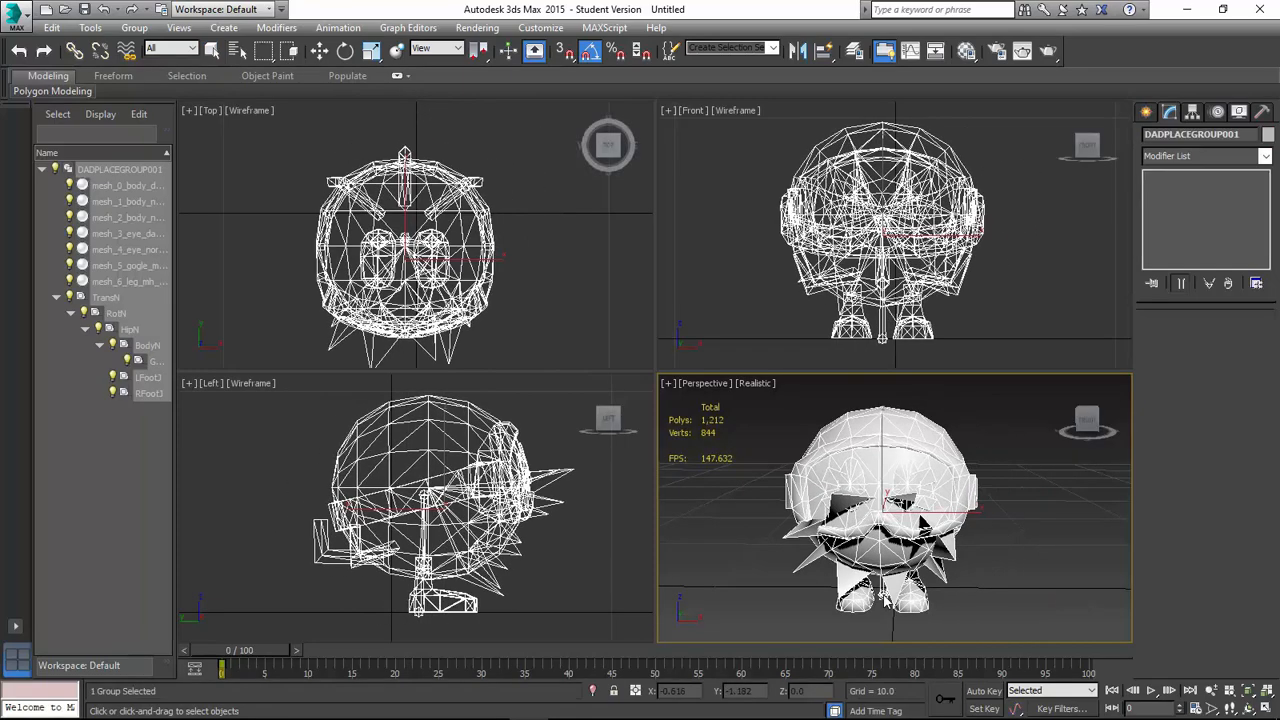
# Ungroup the imported Pooka model and set its absolute world X, Y and Z position to 0.
pyautogui.click(882, 593)
pyautogui.rightClick(934, 565)
pyautogui.click(1076, 583)
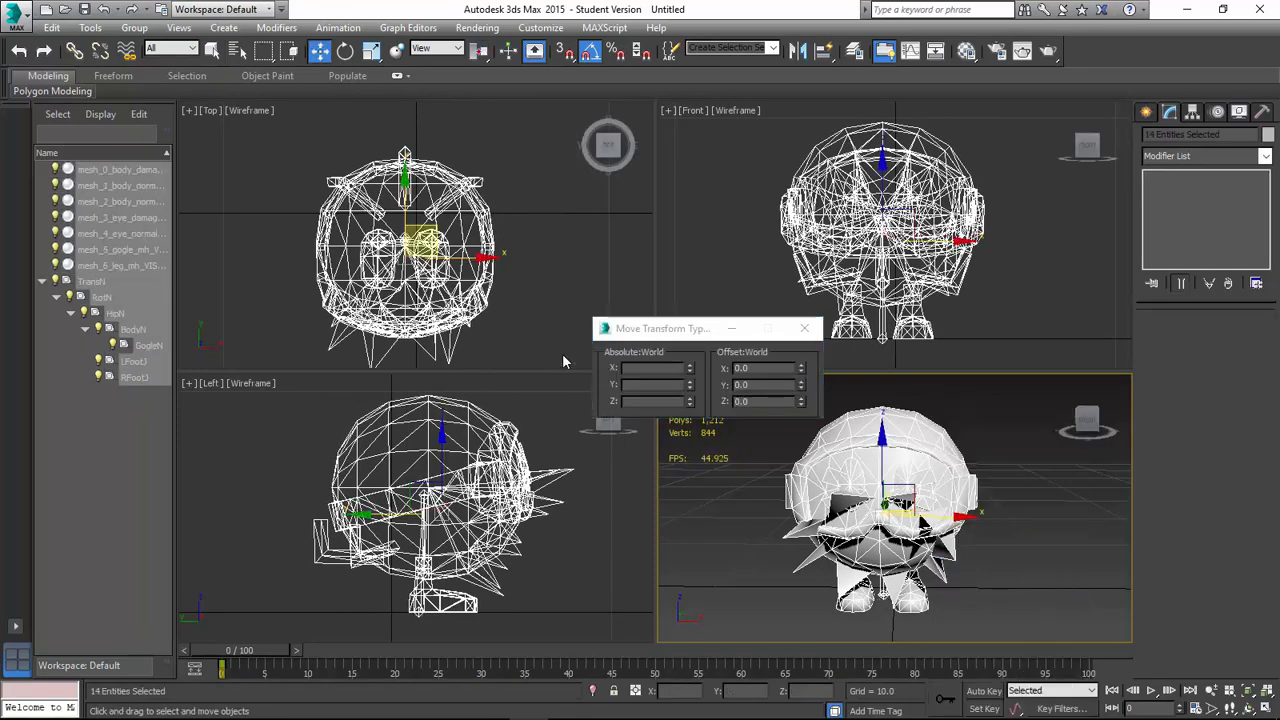
pyautogui.write('0')
pyautogui.press('Tab')
pyautogui.write('0')
pyautogui.press('Tab')
pyautogui.write('0')
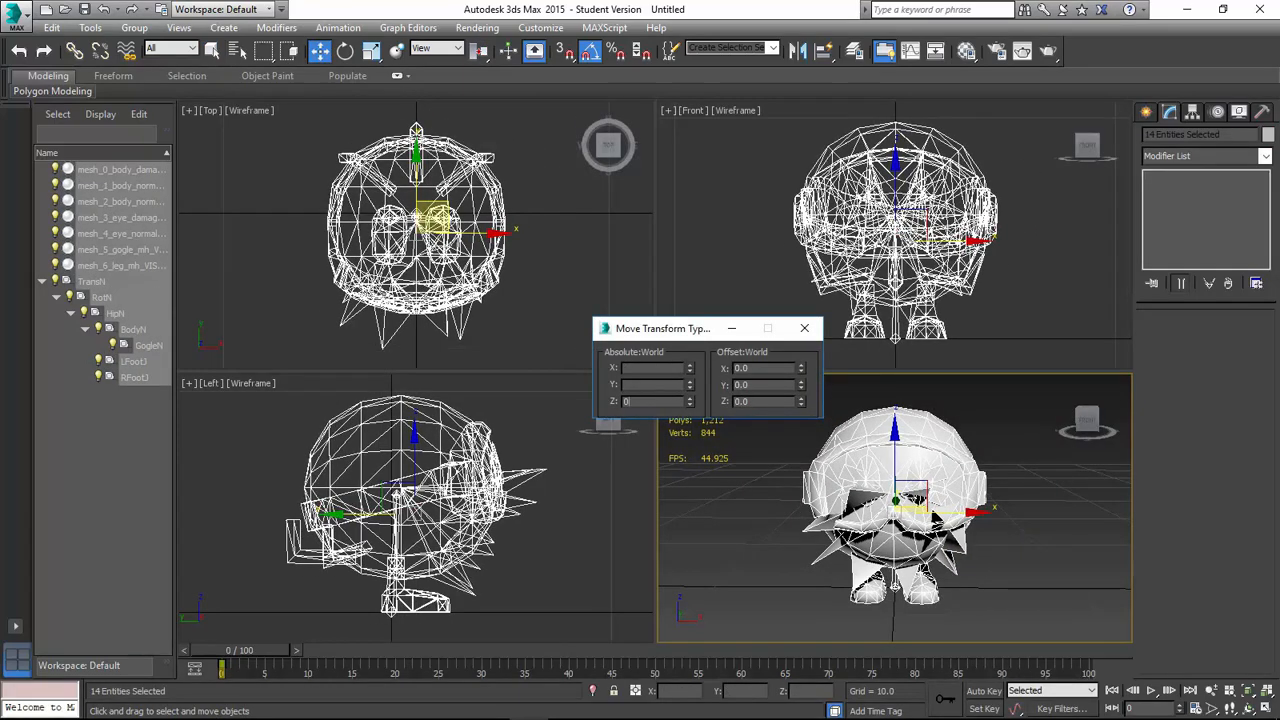
pyautogui.press('Tab')
pyautogui.write('0')
pyautogui.press('capslock')
pyautogui.press('capslock')
pyautogui.click(804, 328)
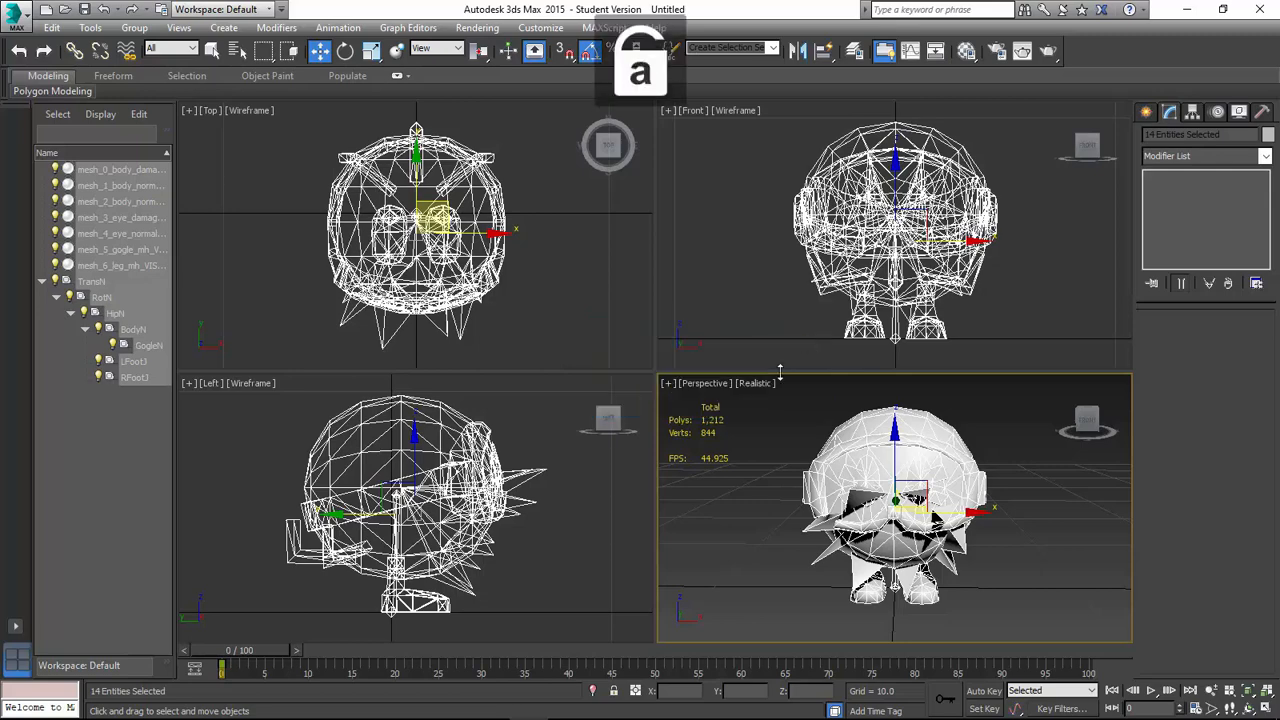
# Delete the model's whole bone hierarchy, from TransN through RFootJ, leaving only the meshes.
pyautogui.click(751, 452)
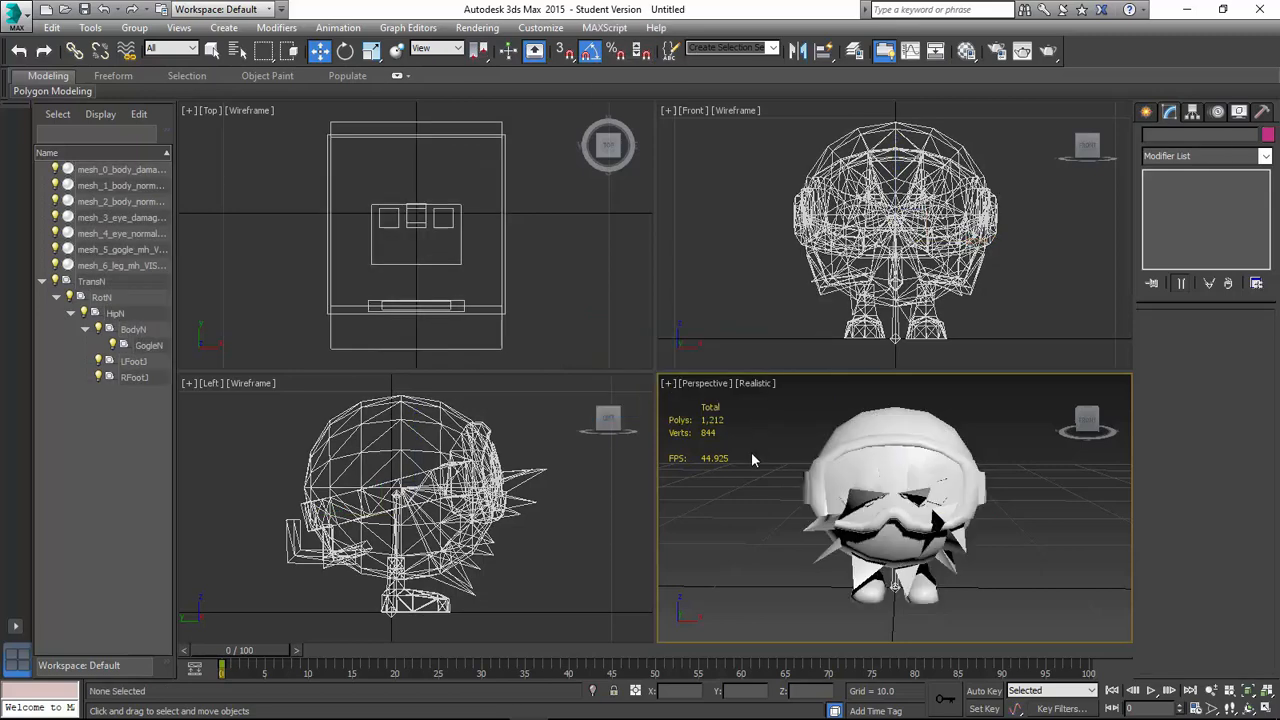
pyautogui.click(106, 284)
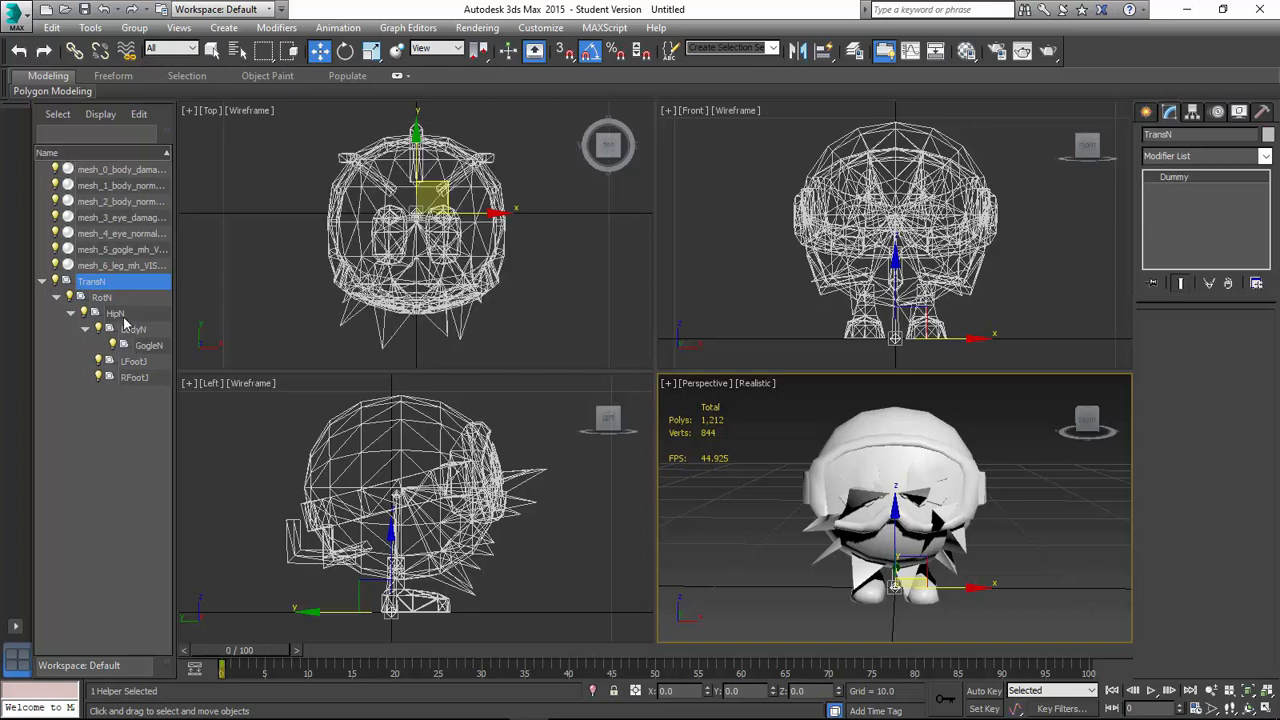
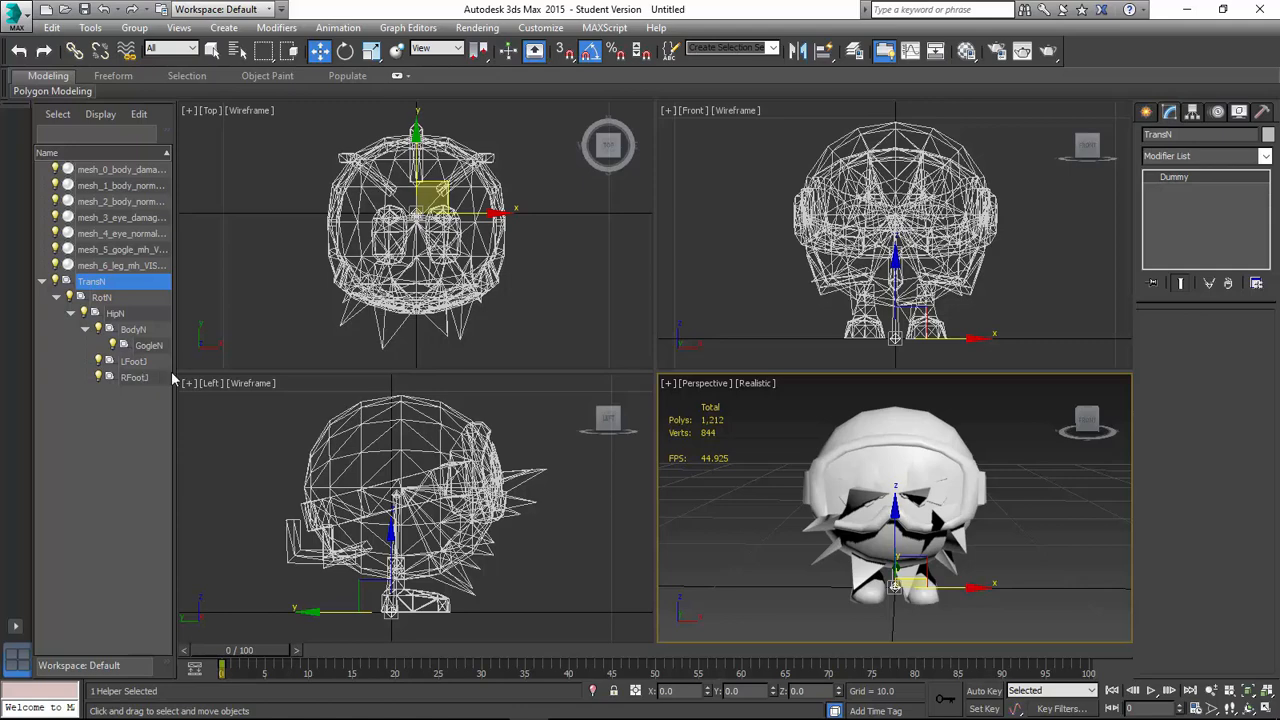
pyautogui.hotkey('ctrl', 'a')
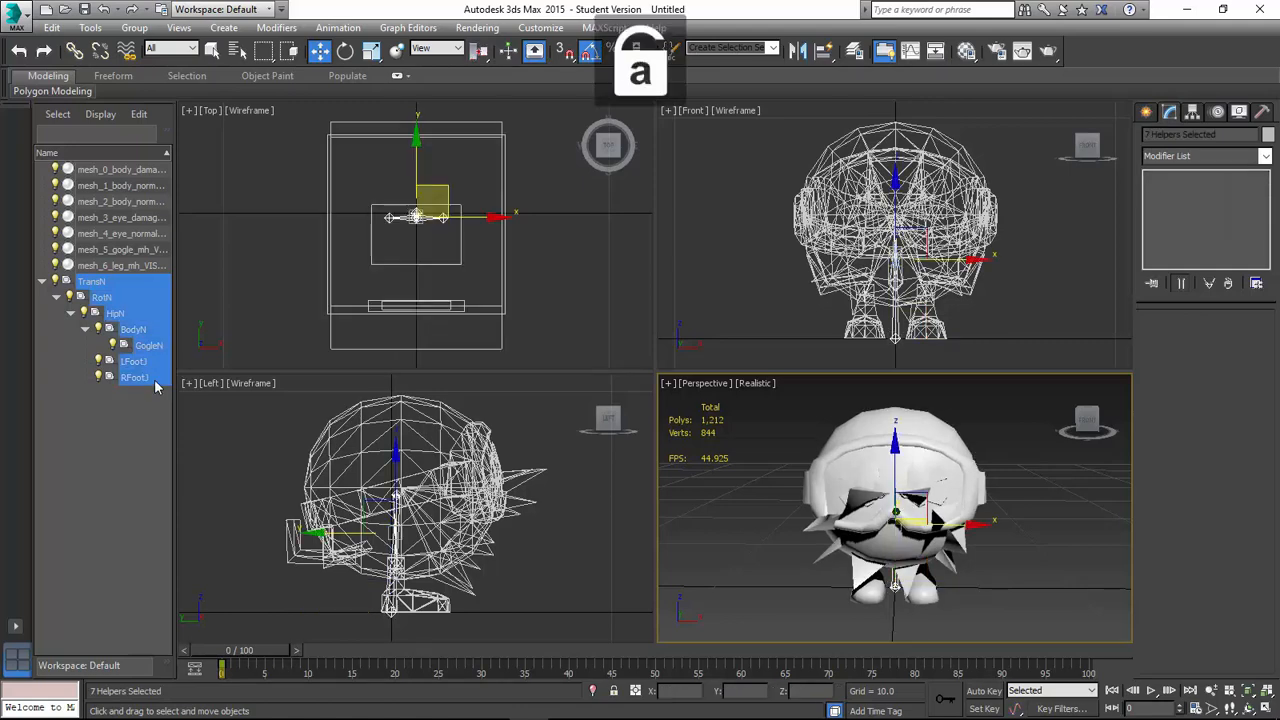
pyautogui.press('Delete')
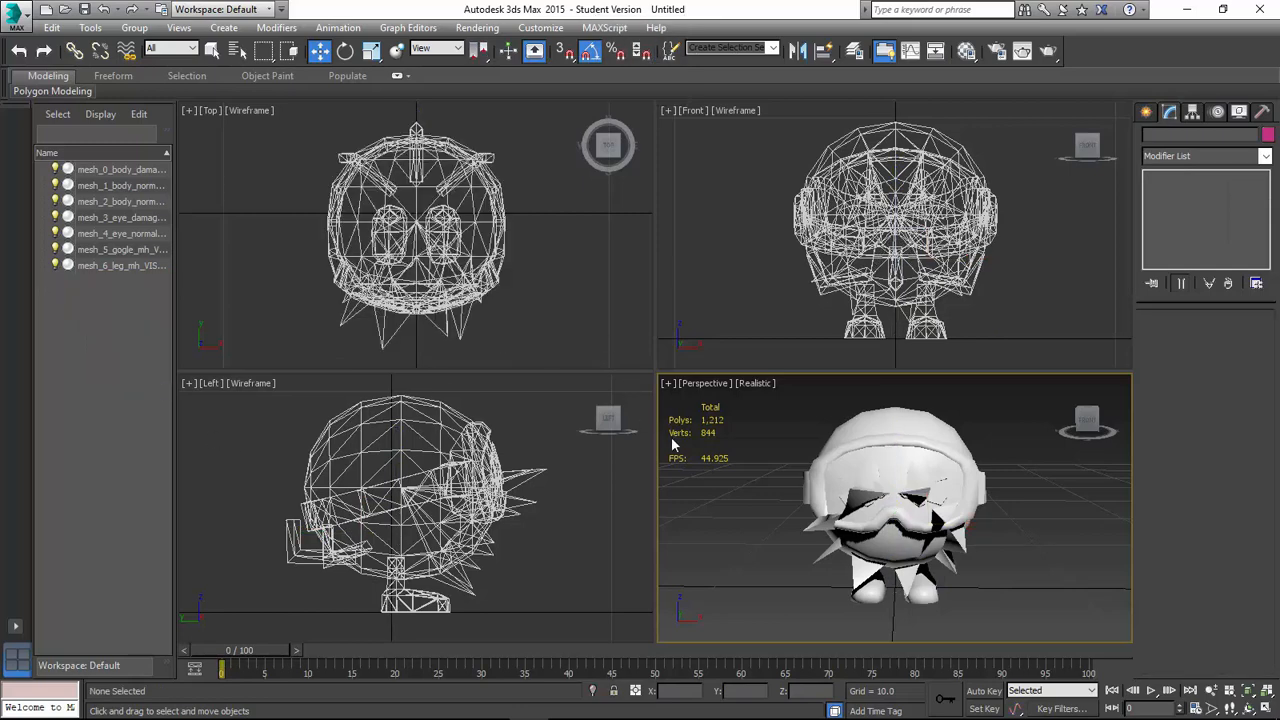
# Hide the six meshes from mesh_1 to mesh_6, keeping only the mesh_0 body damage mesh shown.
pyautogui.hotkey('alt', 'Tab')
pyautogui.hotkey('alt', 'Tab')
pyautogui.click(117, 265)
pyautogui.keyDown('shift'); pyautogui.click(112, 186); pyautogui.keyUp('shift')
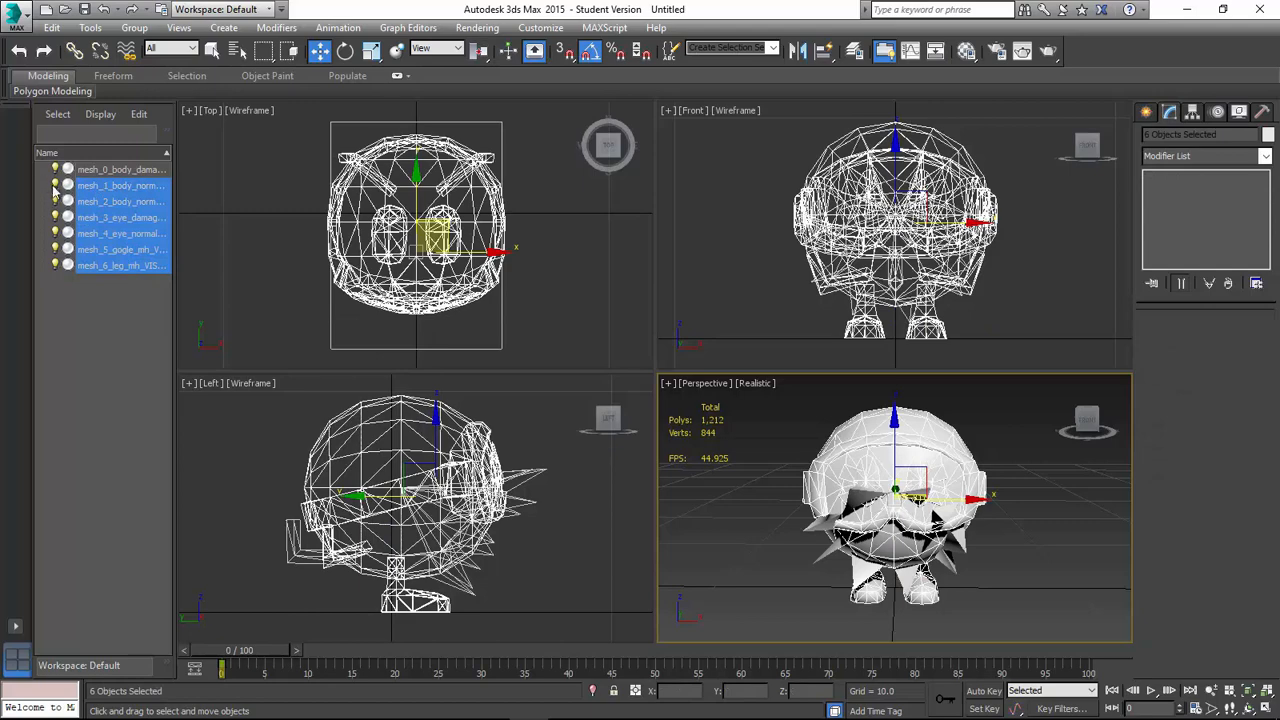
pyautogui.click(55, 186)
pyautogui.click(69, 307)
# Apply the pooka_body texture to mesh_0, swap its visibility with the other meshes, and texture those as well.
pyautogui.hotkey('alt', 'Tab')
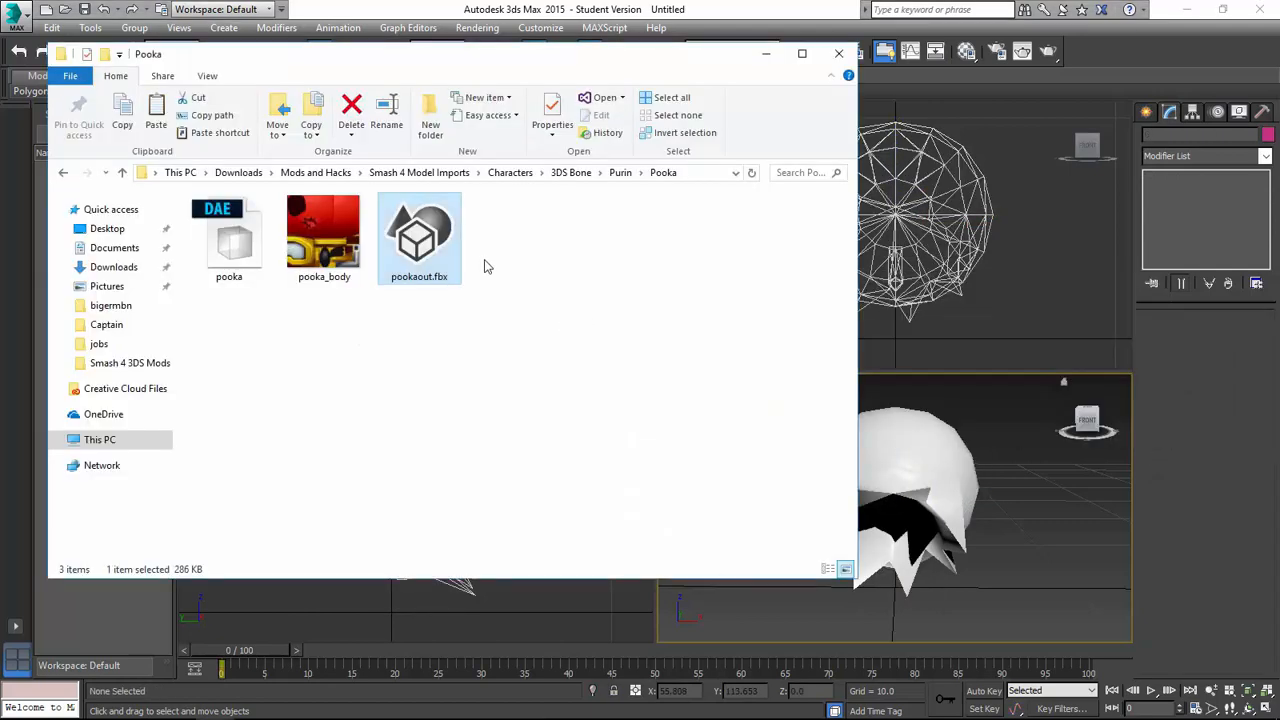
pyautogui.moveTo(323, 237); pyautogui.dragTo(943, 571)
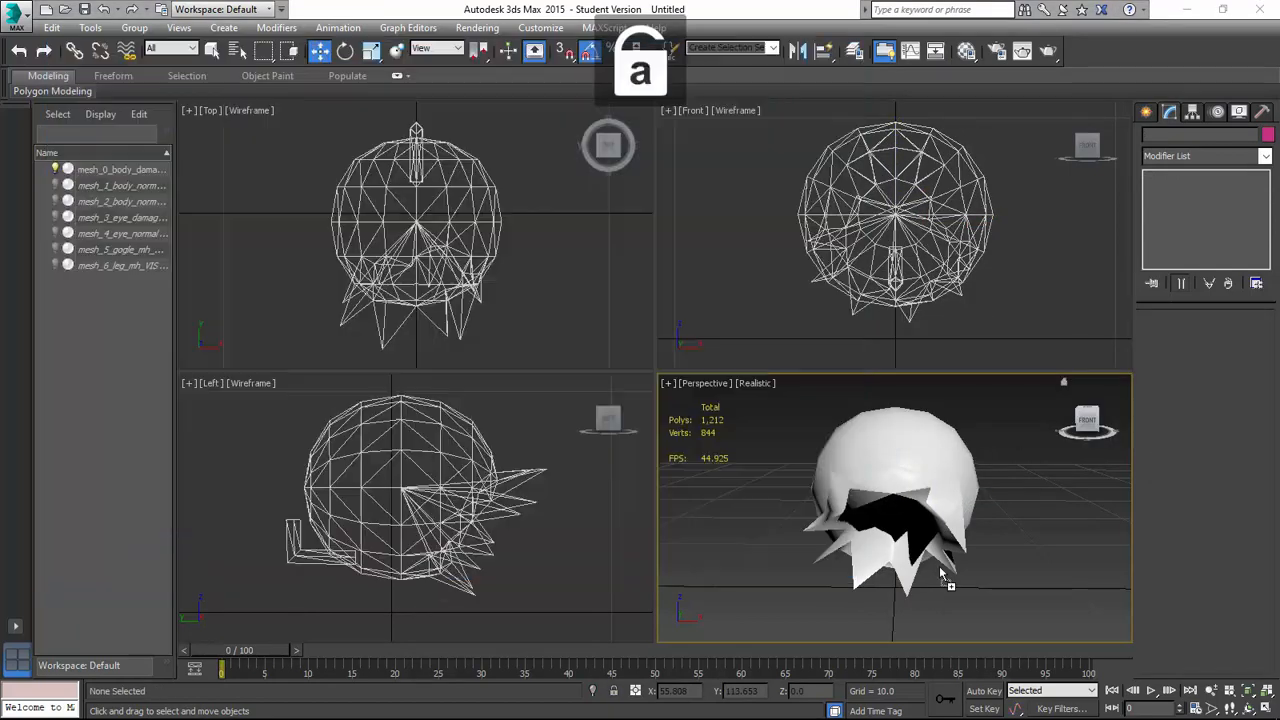
pyautogui.click(55, 185)
pyautogui.click(55, 169)
pyautogui.hotkey('alt', 'Tab')
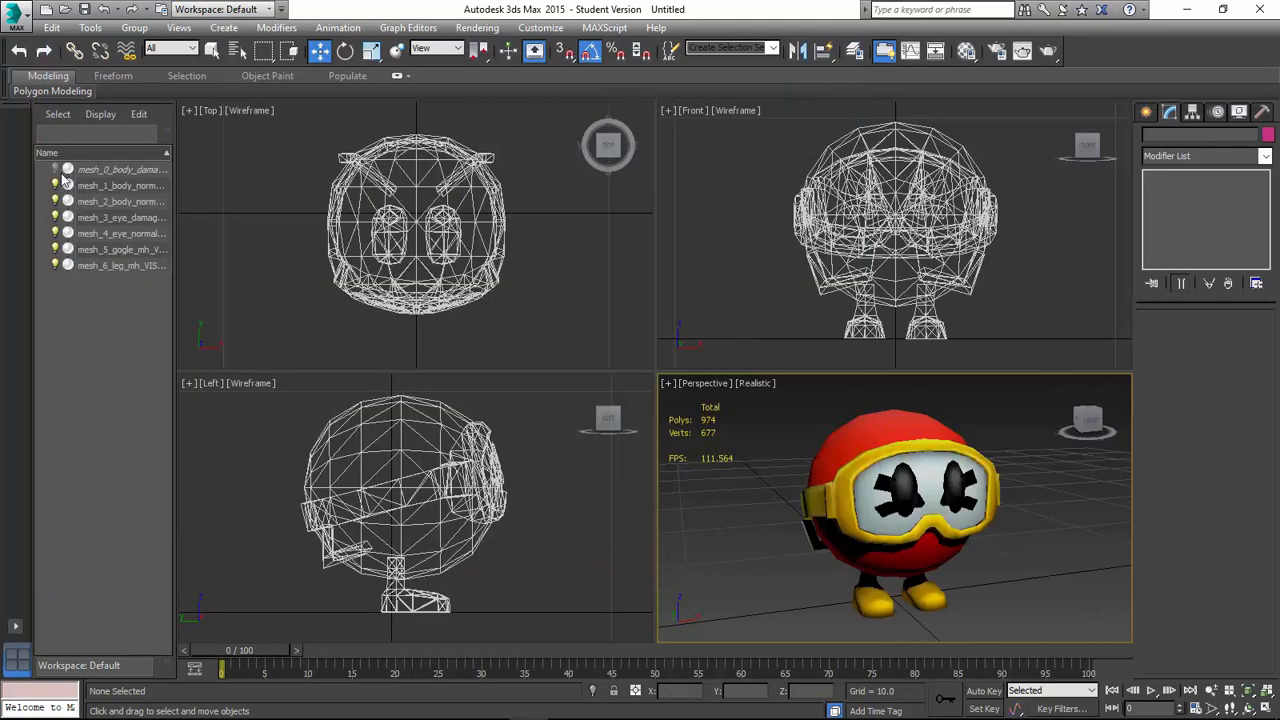
# Compare the model with mesh_0 shown, then hide the mesh_0 body damage and mesh_3 eye damage meshes.
pyautogui.click(57, 169)
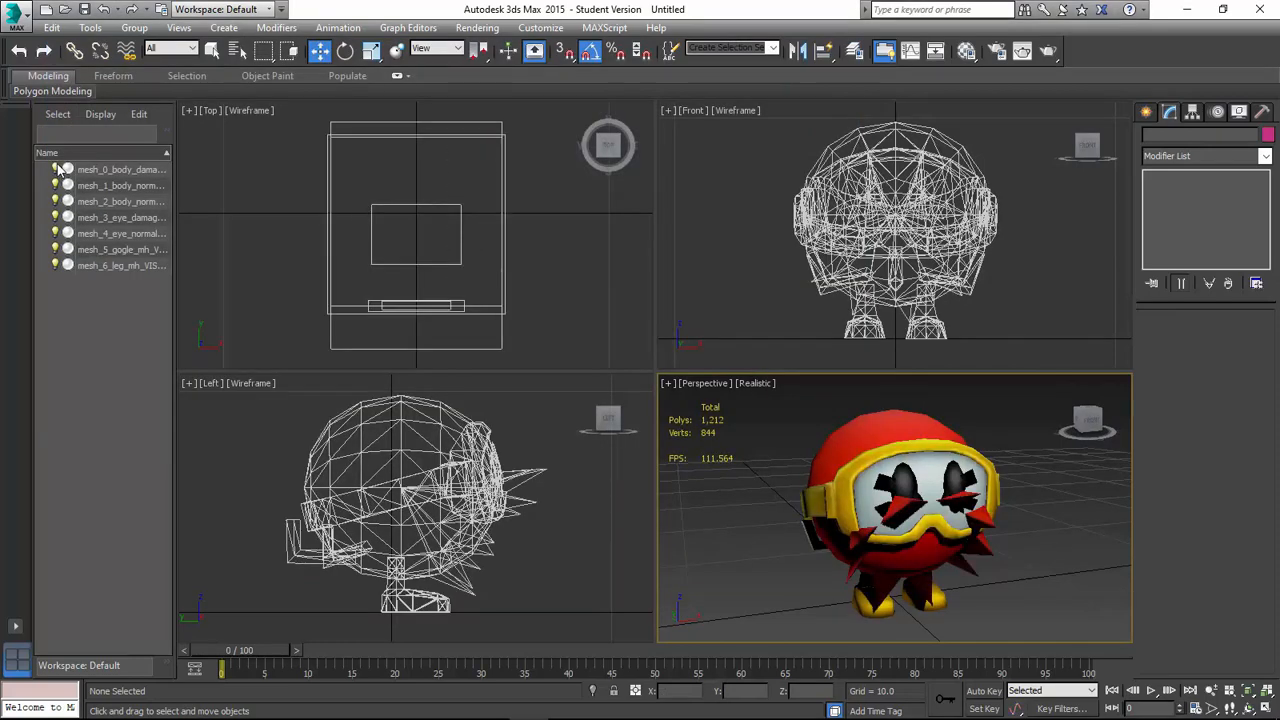
pyautogui.click(57, 168)
pyautogui.click(56, 218)
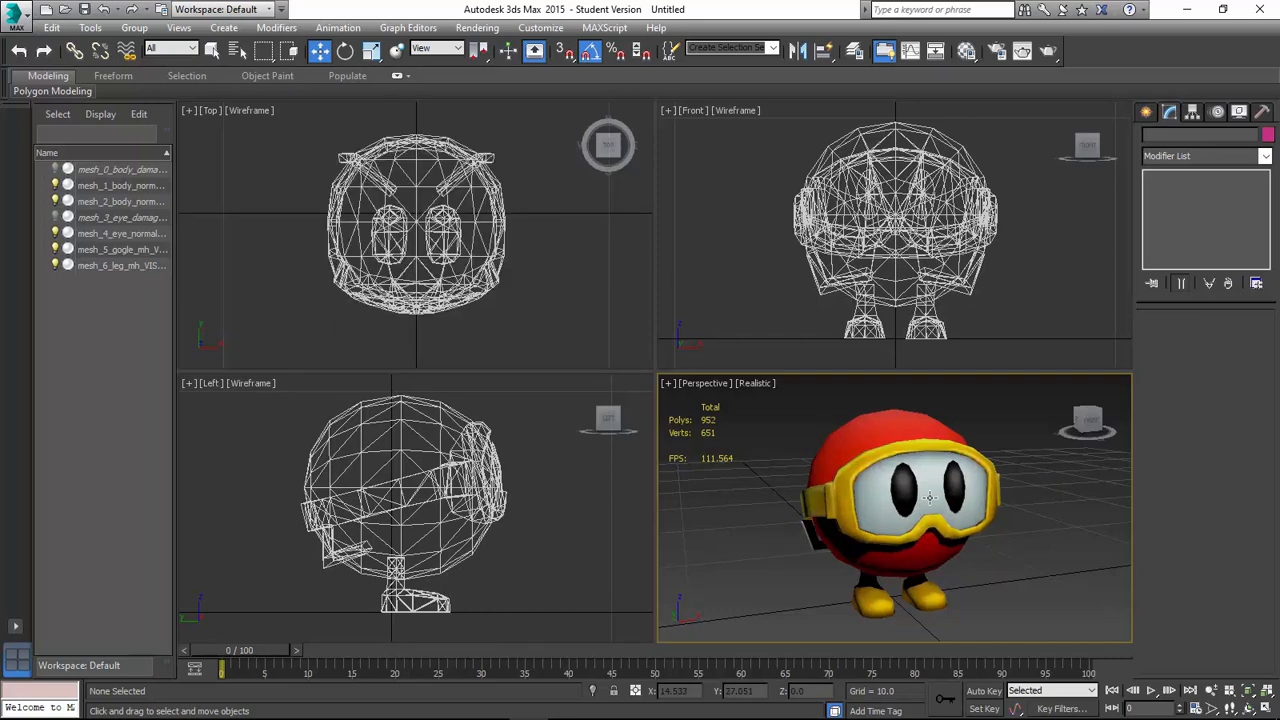
# Save the scene as a 3ds Max file named Pooka.
pyautogui.hotkey('ctrl', 's')
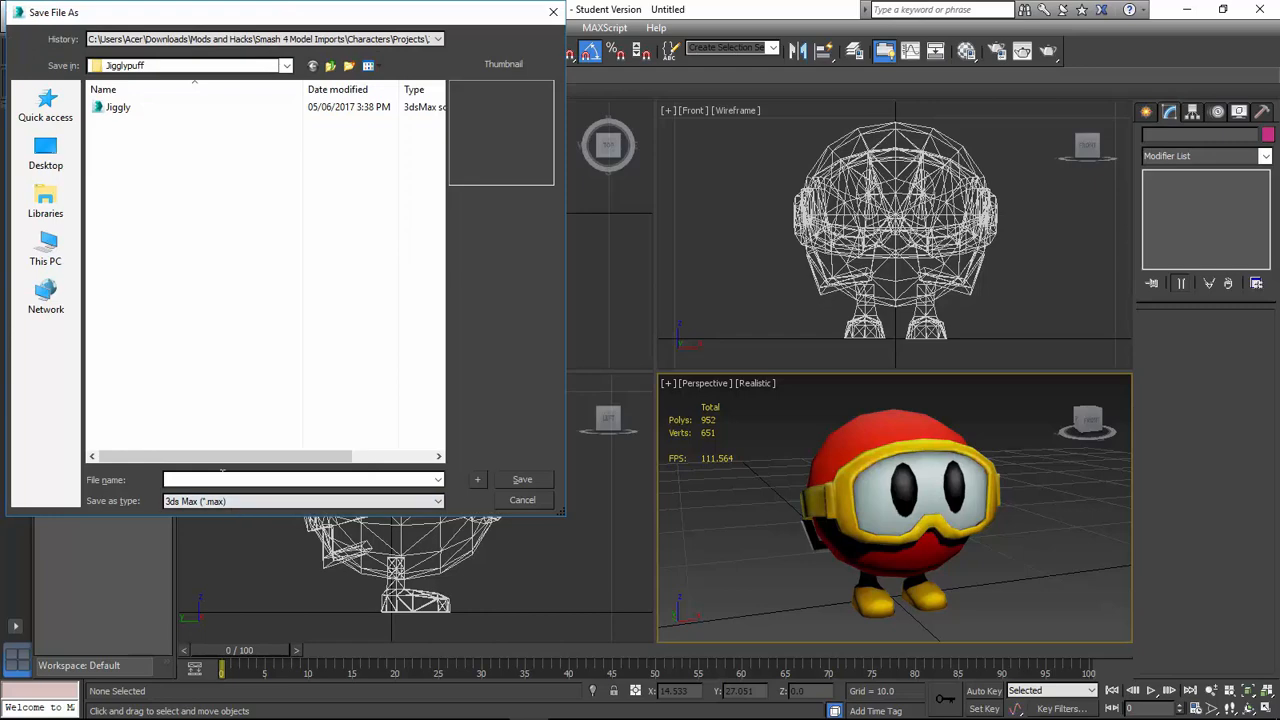
pyautogui.write('Pooka')
pyautogui.press('Return')
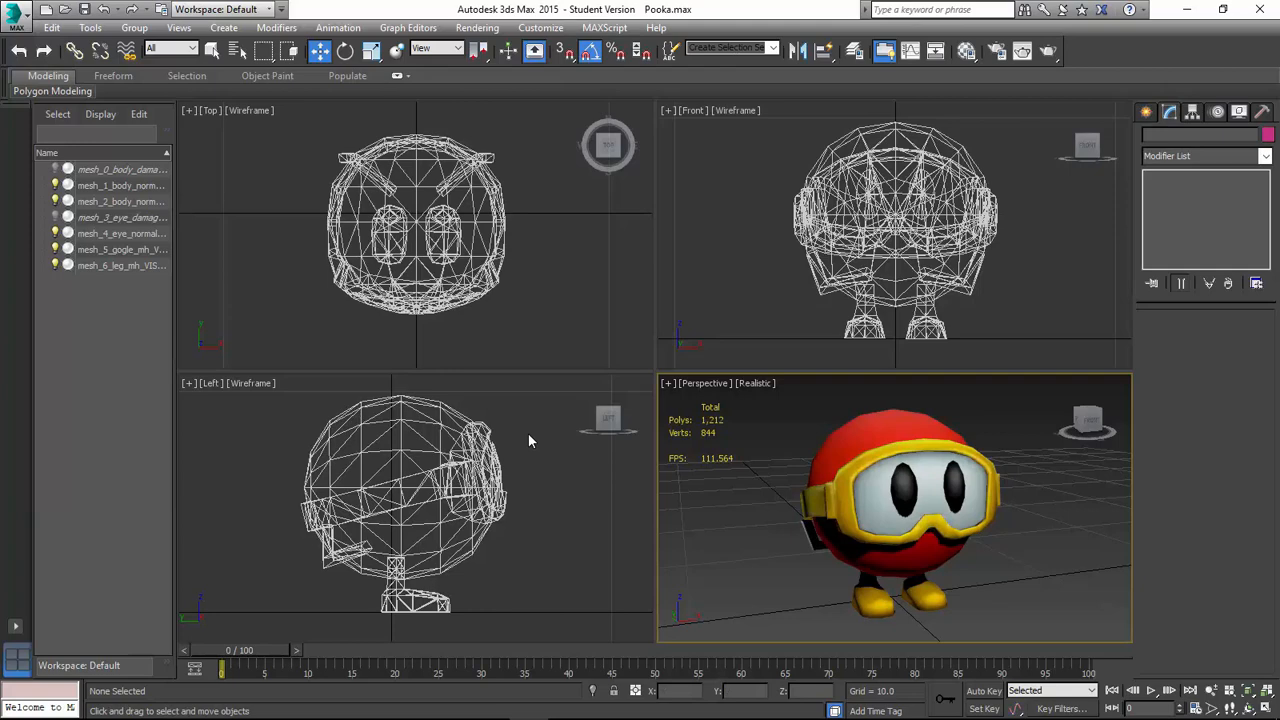
# Unhide the body damage and eye damage meshes and delete the mesh_0 body damage mesh.
pyautogui.click(130, 265)
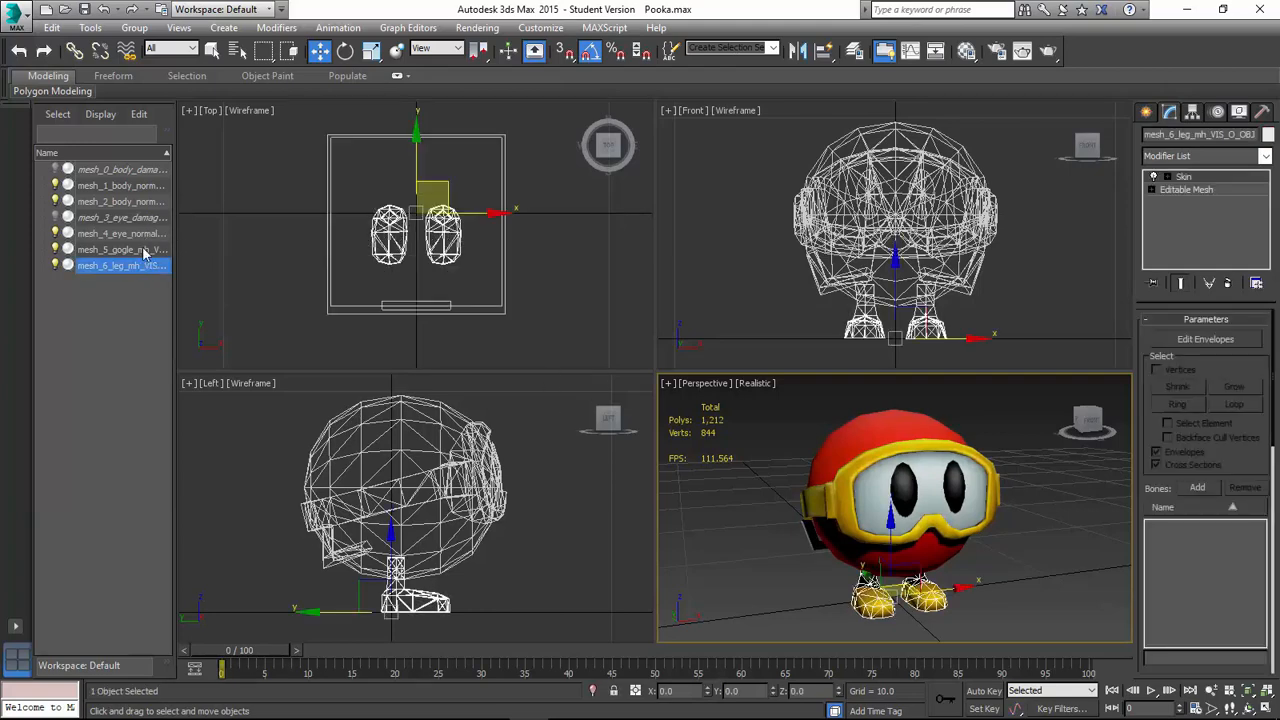
pyautogui.click(55, 217)
pyautogui.click(55, 170)
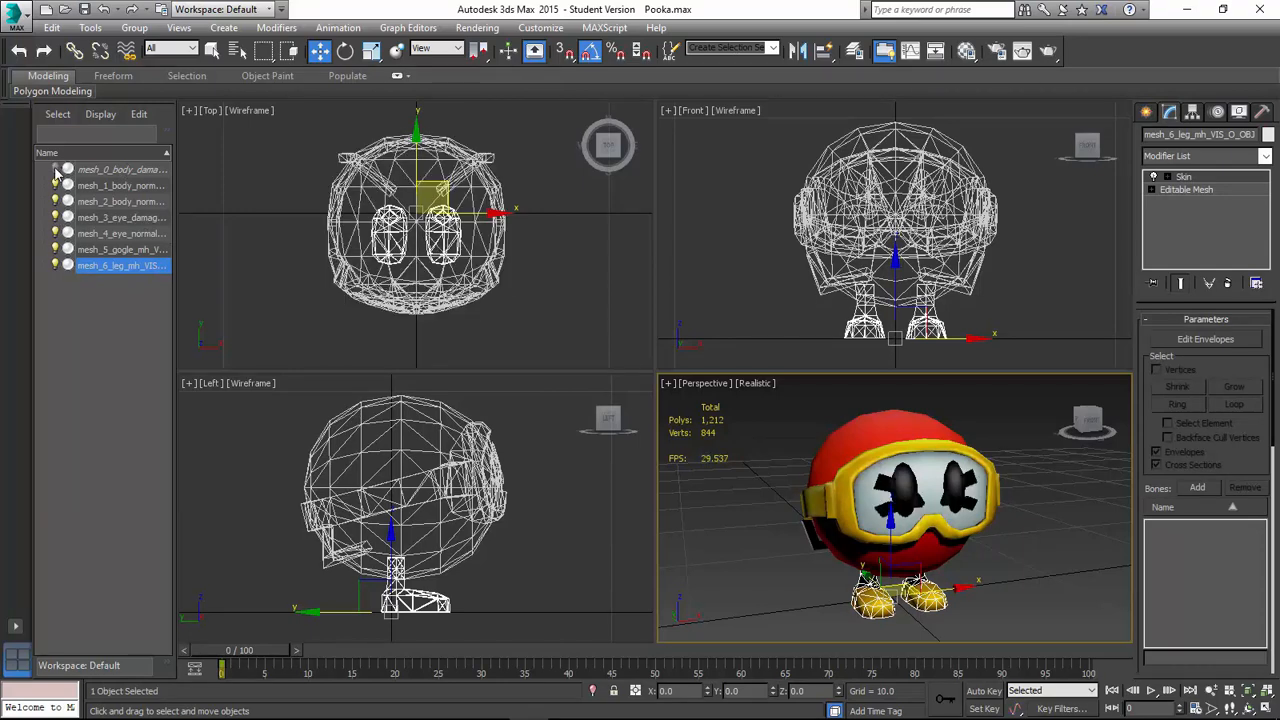
pyautogui.click(100, 170)
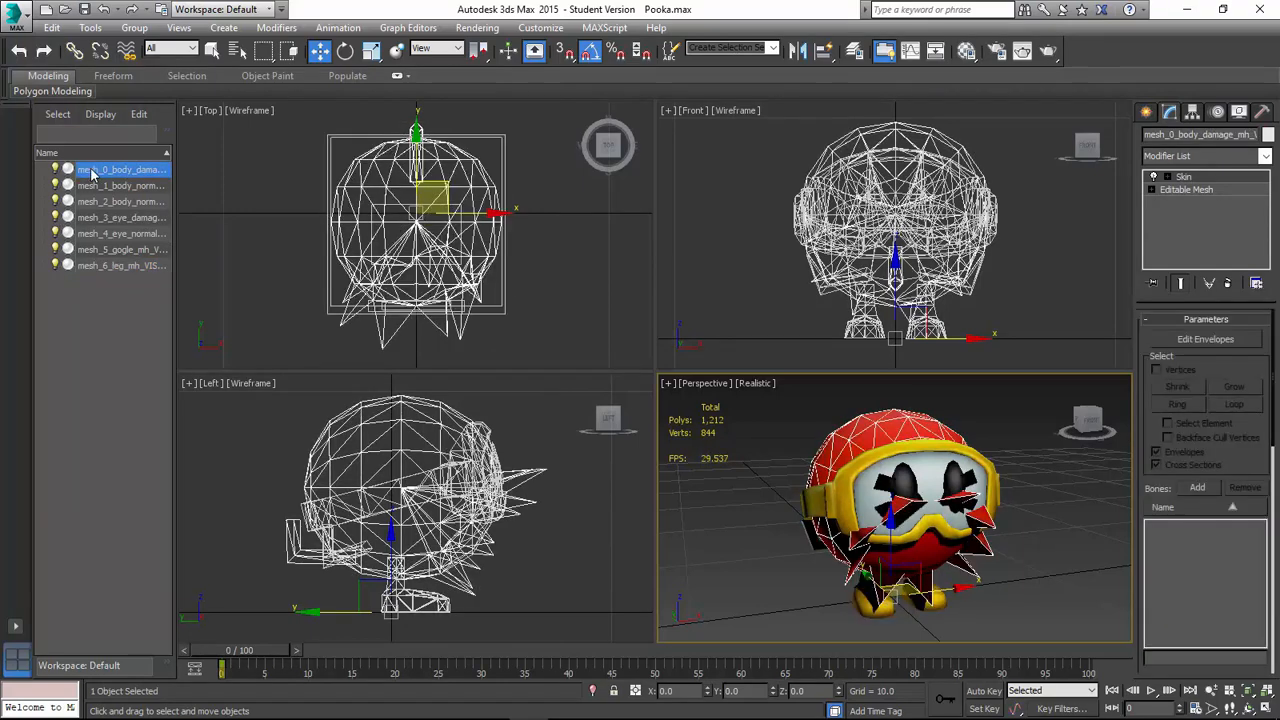
pyautogui.press('Delete')
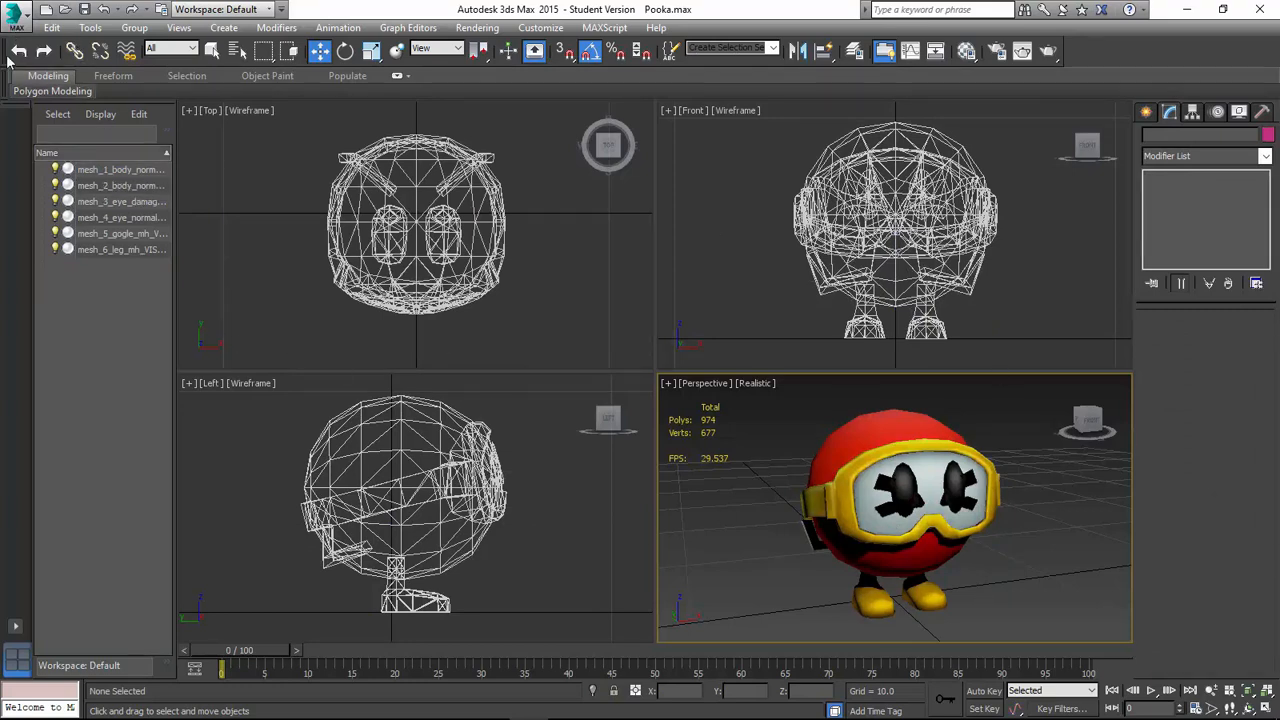
pyautogui.press('q')
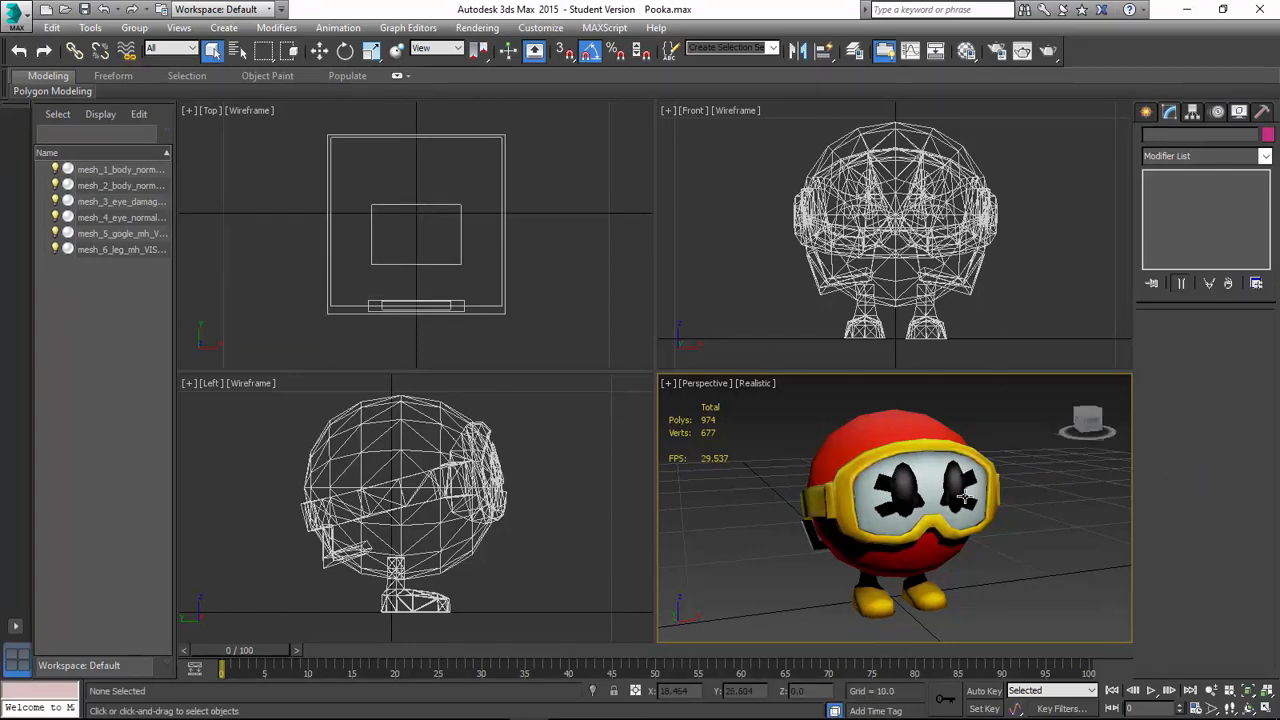
# Clear the Pooka scene to an empty untitled one without saving the changes.
pyautogui.hotkey('ctrl', 'o')
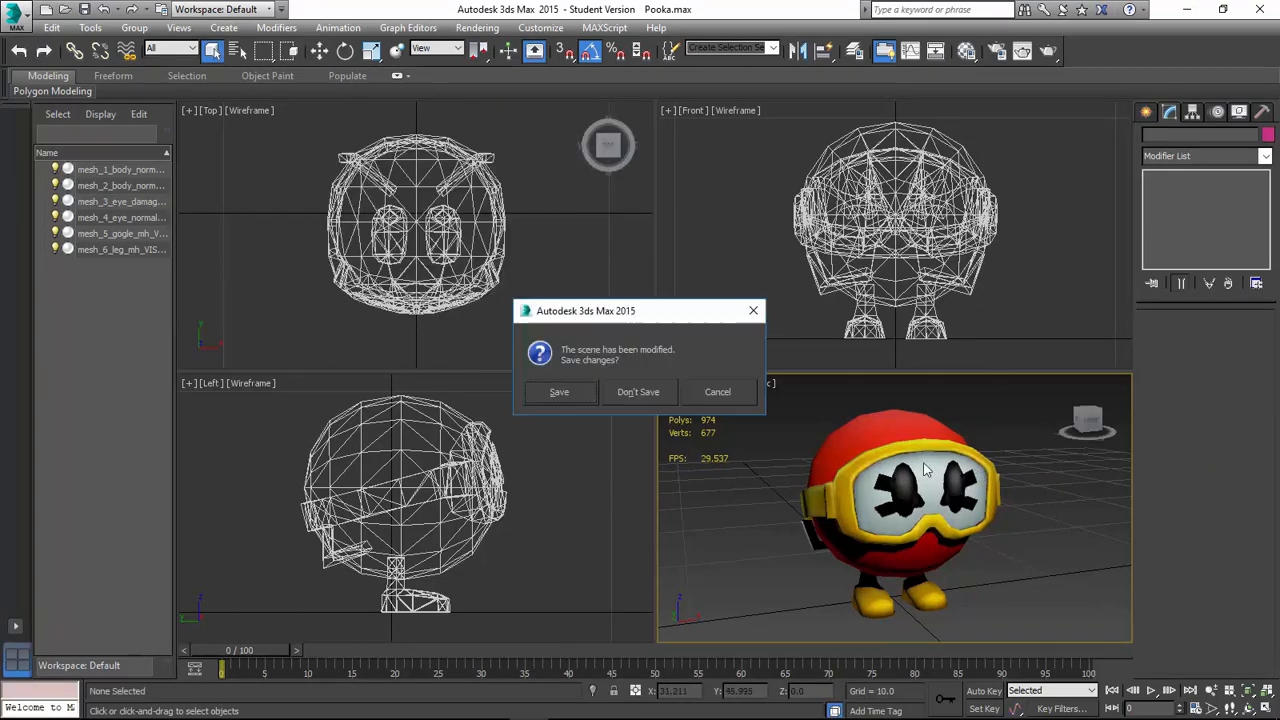
pyautogui.click(645, 397)
pyautogui.click(612, 412)
# Switch to File Explorer and open the Jigglypuff folder inside Characters > Projects.
pyautogui.hotkey('alt', 'Tab')
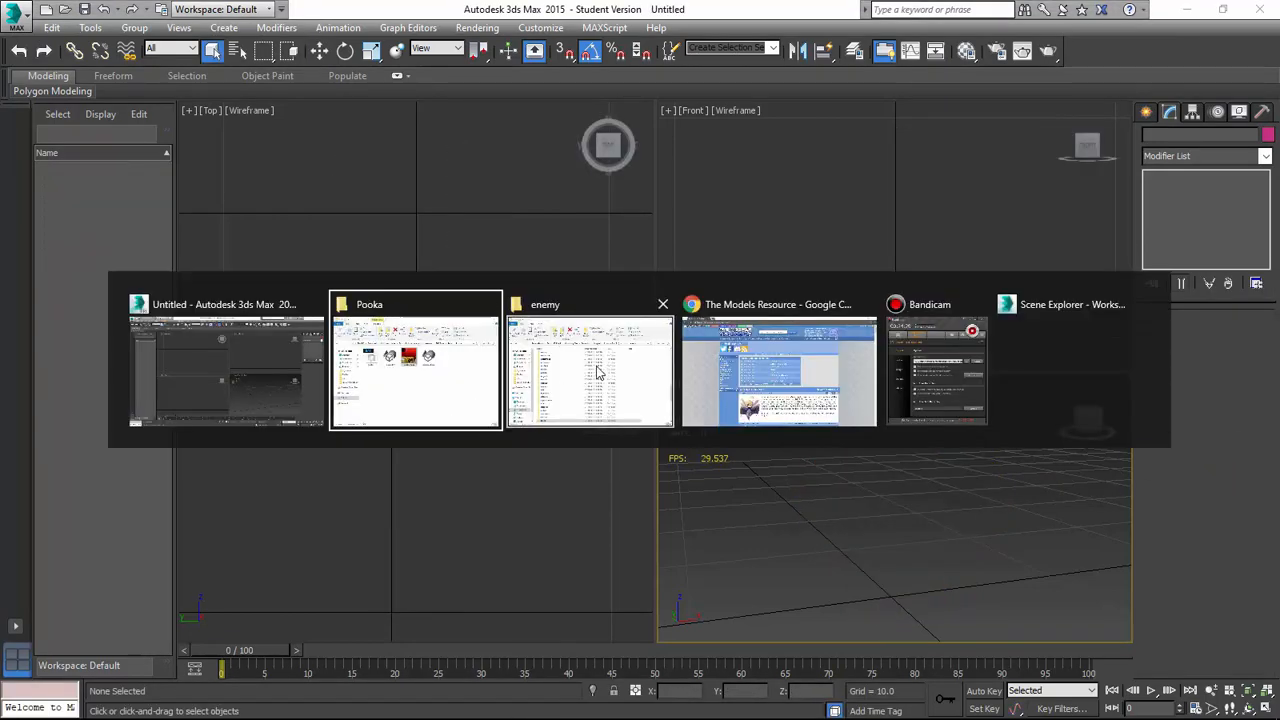
pyautogui.hotkey('alt', 'Tab')
pyautogui.click(477, 371)
pyautogui.moveTo(520, 366); pyautogui.dragTo(566, 394)
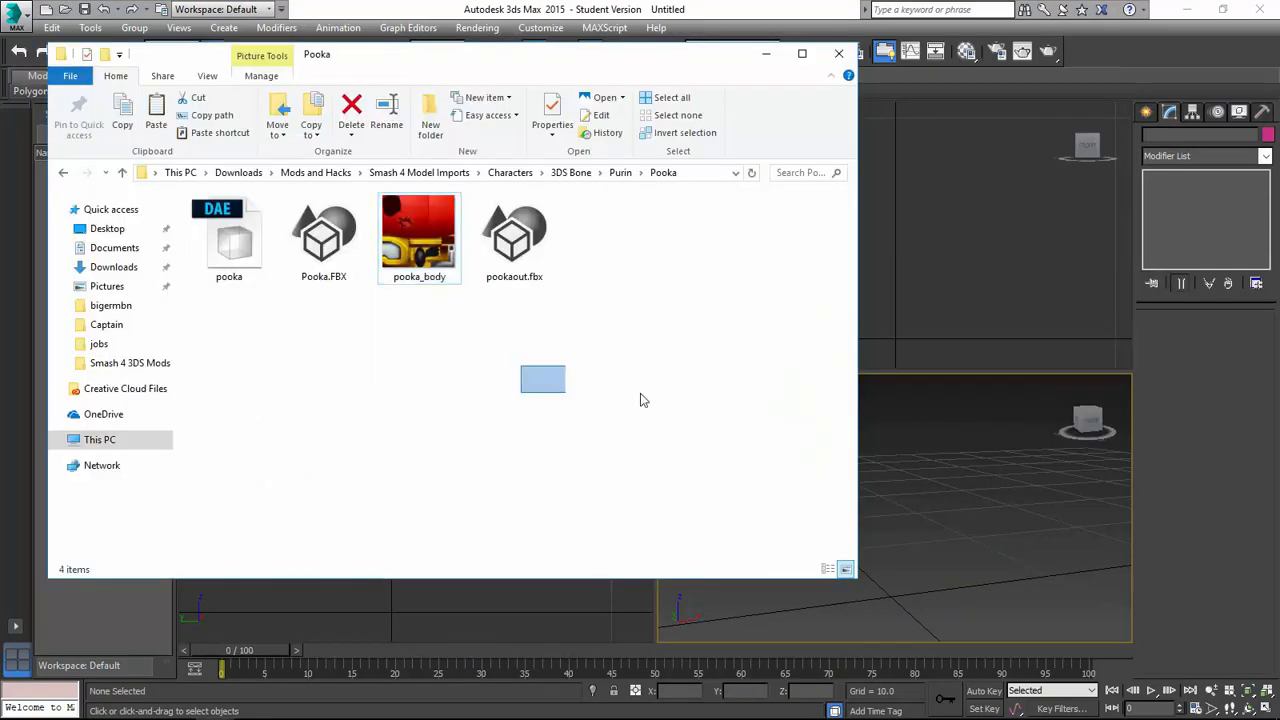
pyautogui.hotkey('alt', 'Left')
pyautogui.hotkey('alt', 'Left')
pyautogui.hotkey('alt', 'Up')
pyautogui.press('p')
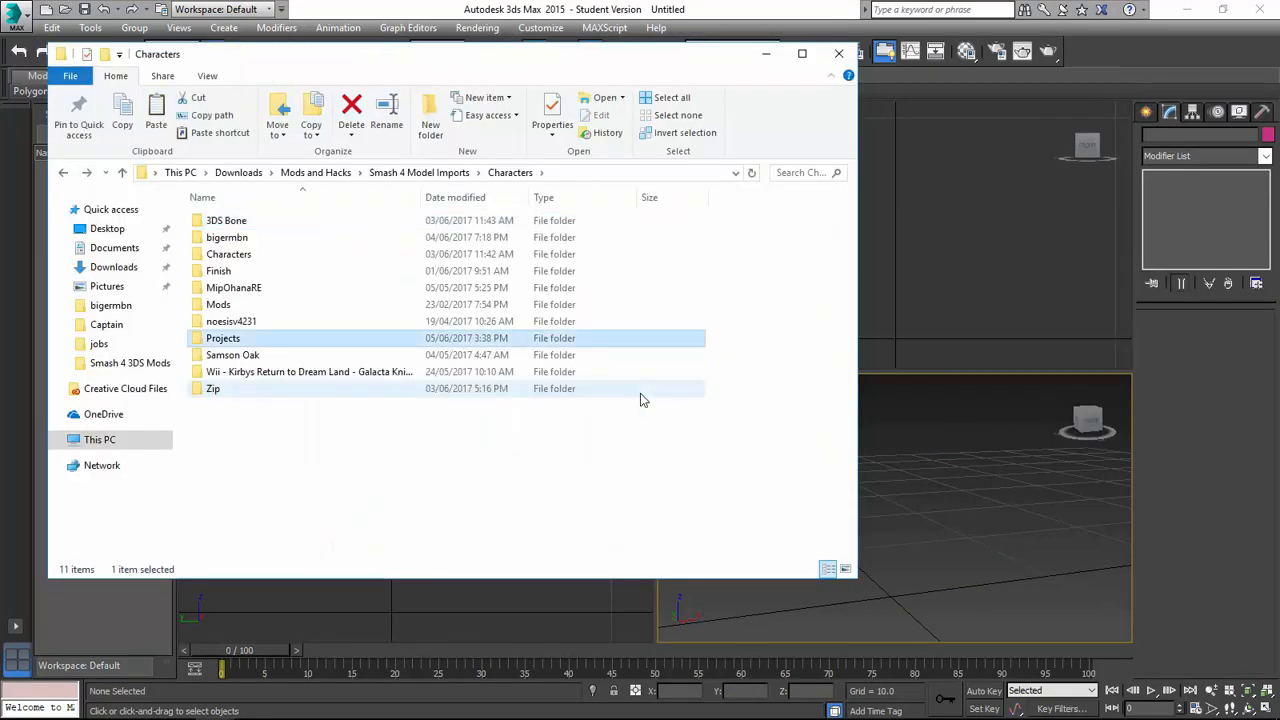
pyautogui.press('Return')
pyautogui.press('d')
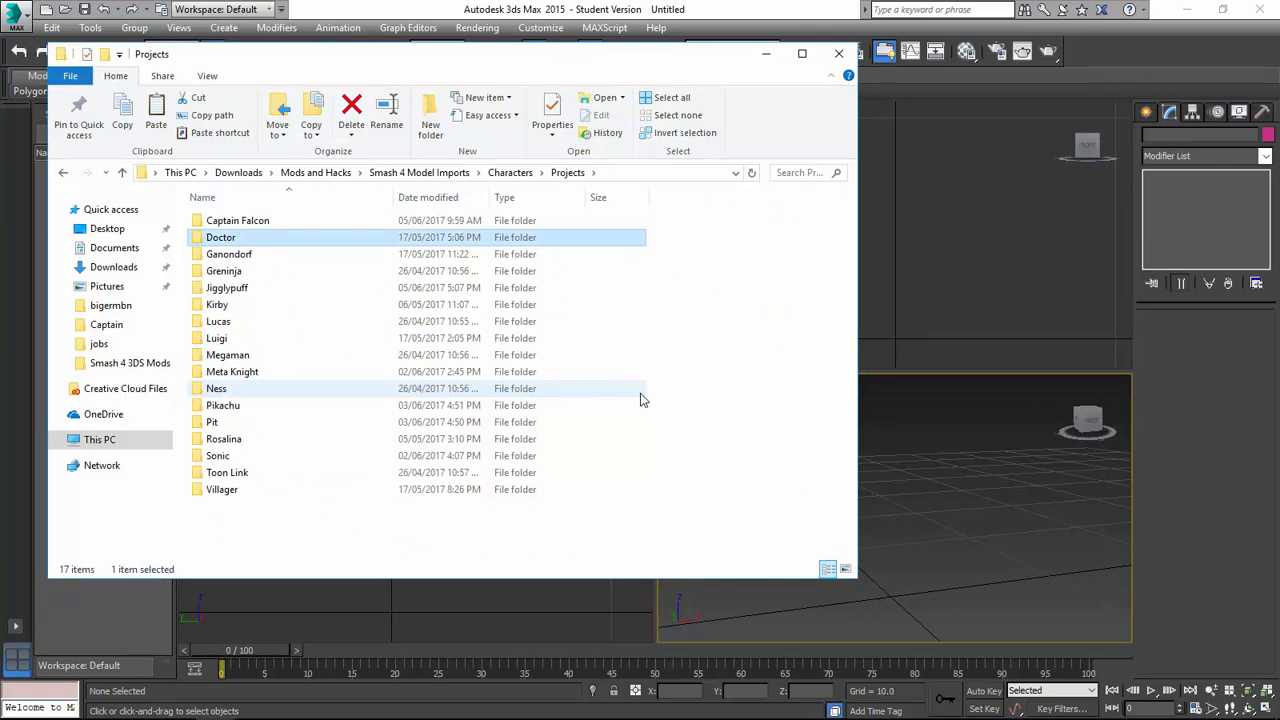
pyautogui.press('j')
pyautogui.press('Return')
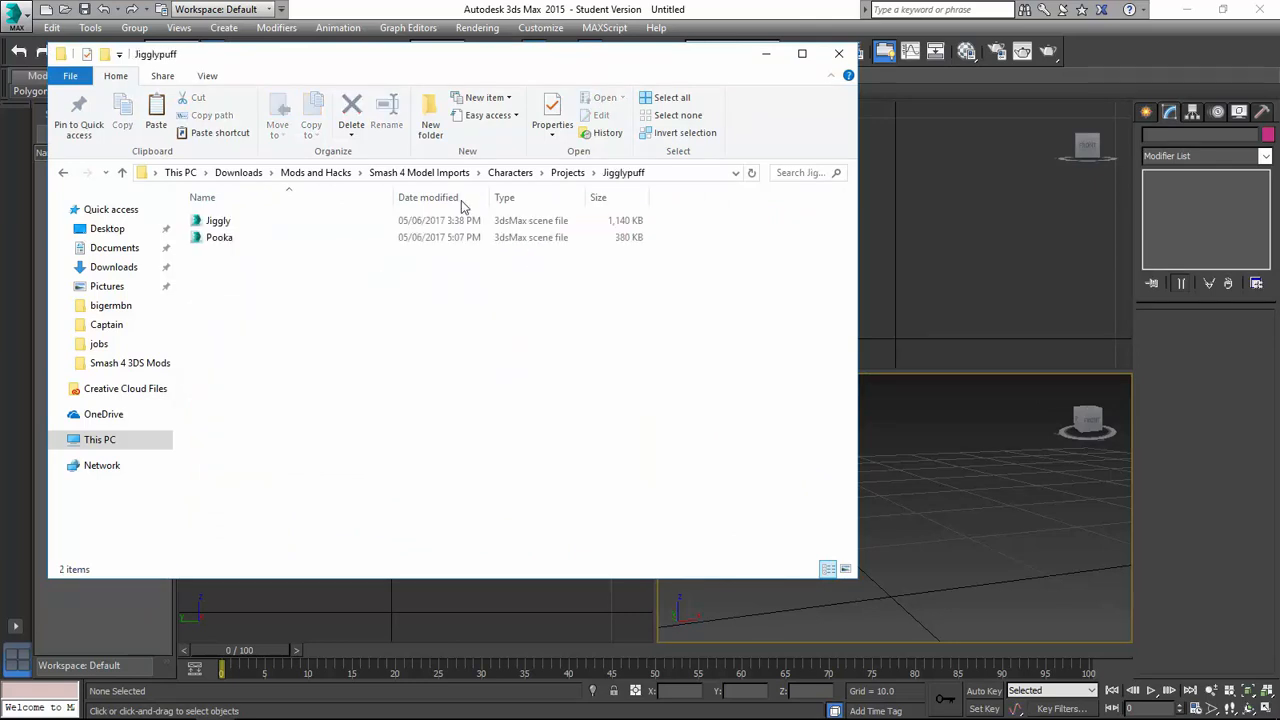
# Duplicate the Jiggly scene file in the Jigglypuff folder.
pyautogui.click(274, 222)
pyautogui.hotkey('ctrl', 'c')
pyautogui.hotkey('ctrl', 'v')
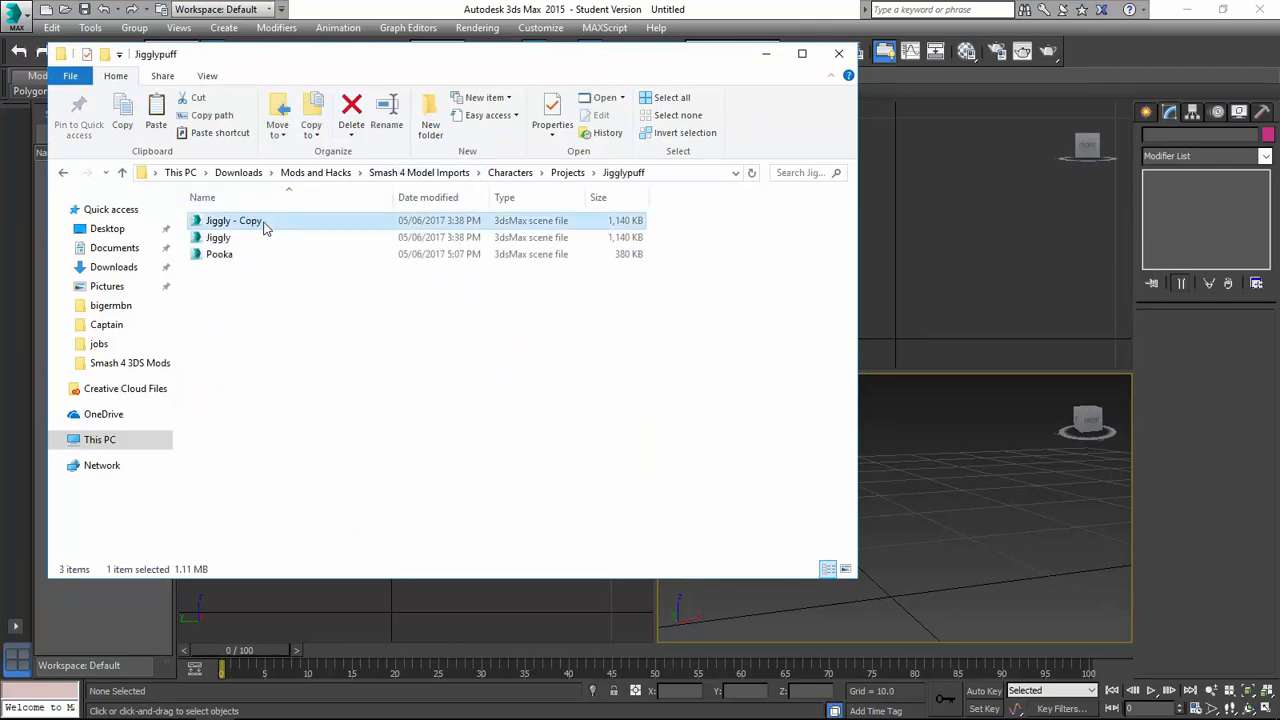
# Rename the duplicated scene file as Jiggly to Pooka and open it in 3ds Max.
pyautogui.press('F2')
pyautogui.press('End')
pyautogui.press('BackSpace')
pyautogui.press('BackSpace')
pyautogui.press('BackSpace')
pyautogui.press('BackSpace')
pyautogui.press('BackSpace')
pyautogui.press('BackSpace')
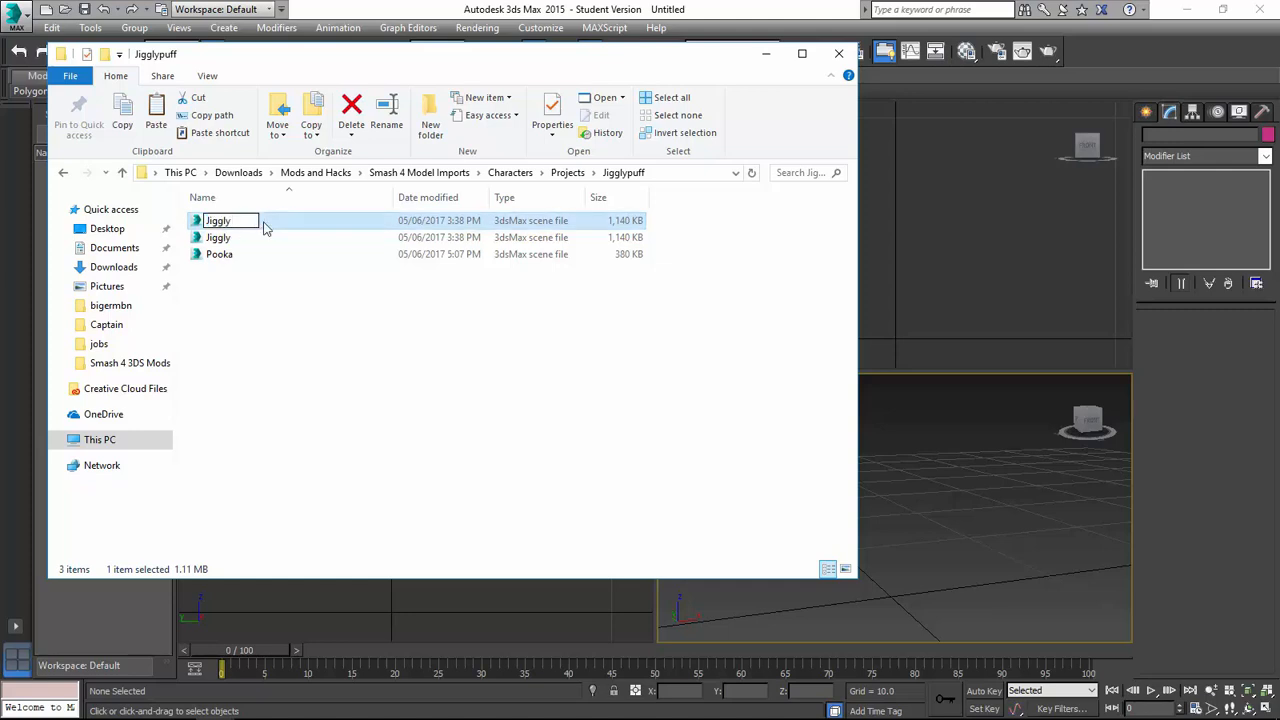
pyautogui.write('to Pooka')
pyautogui.press('Return')
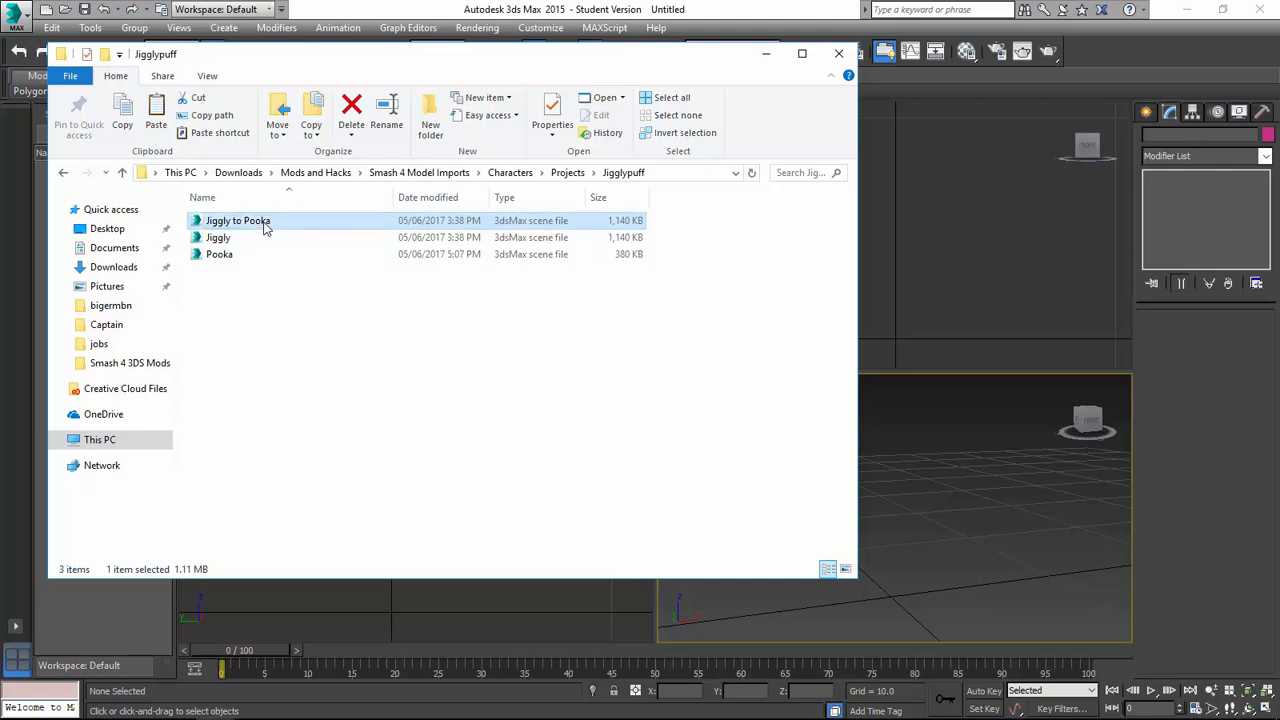
pyautogui.moveTo(265, 228); pyautogui.dragTo(1046, 512)
pyautogui.click(1094, 519)
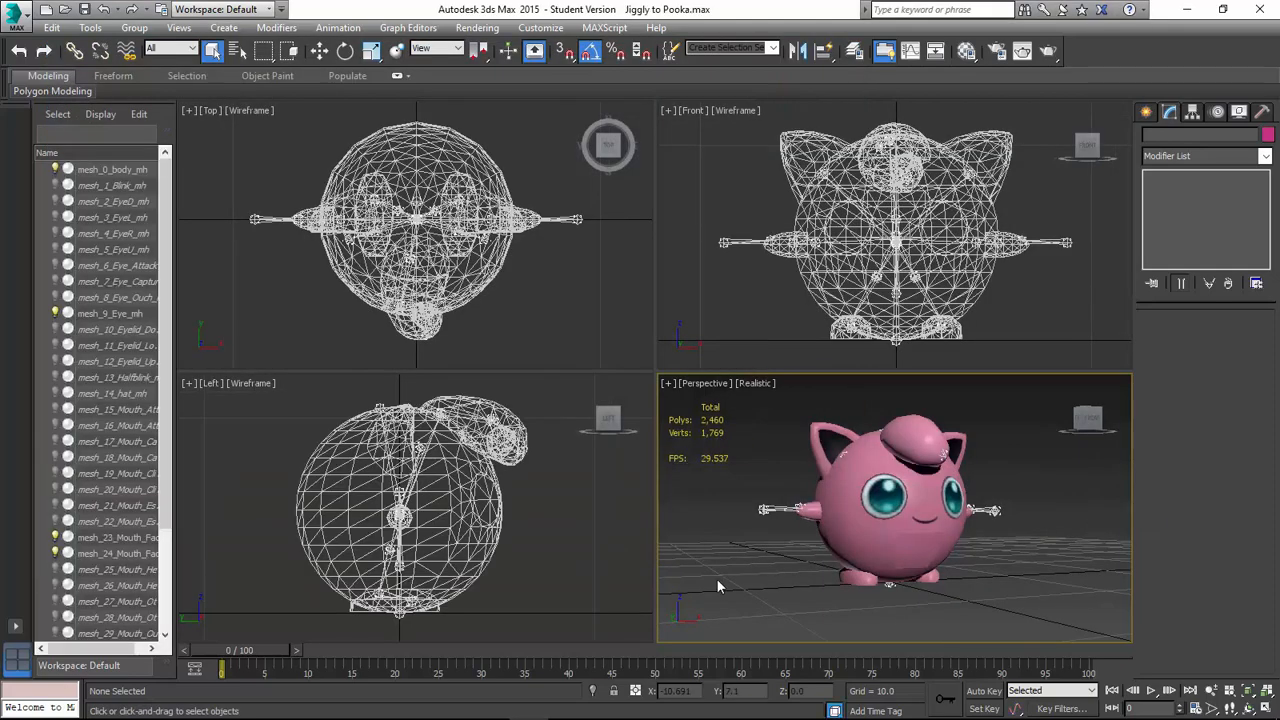
# Switch back to File Explorer and open the Pooka folder inside 3DS Bone > Purin.
pyautogui.hotkey('alt', 'Tab')
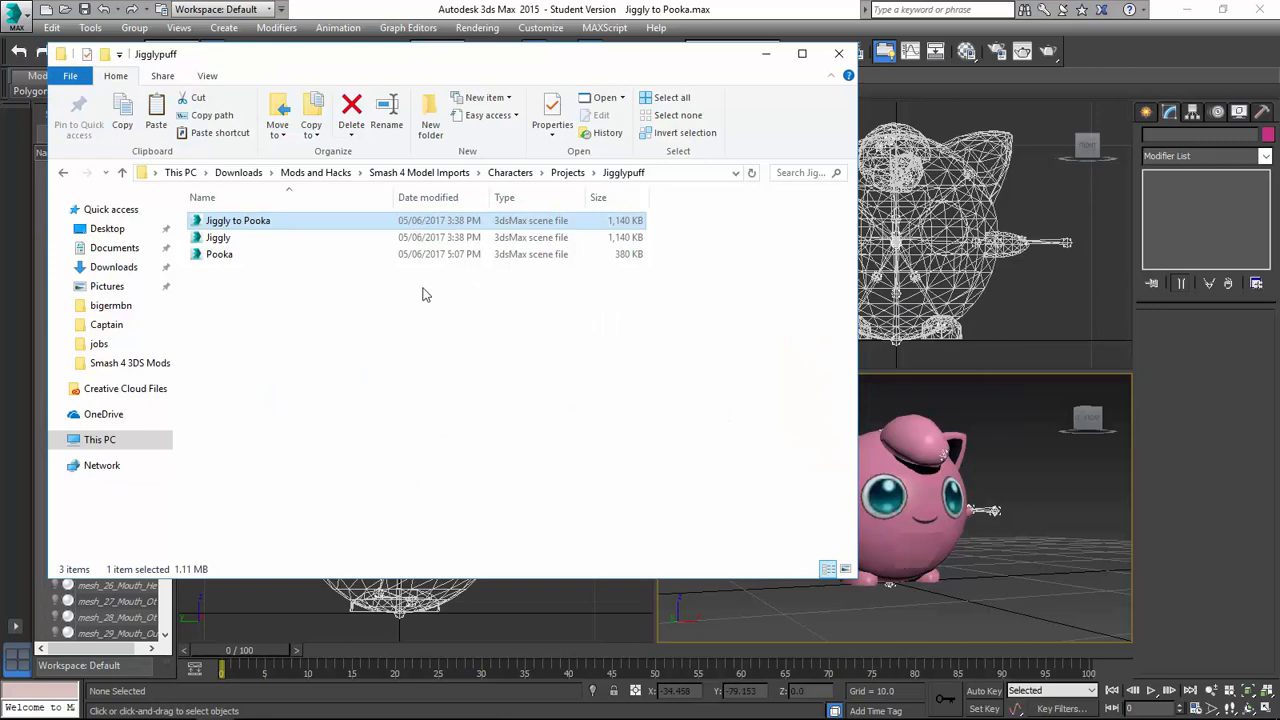
pyautogui.hotkey('alt', 'Left')
pyautogui.hotkey('alt', 'Left')
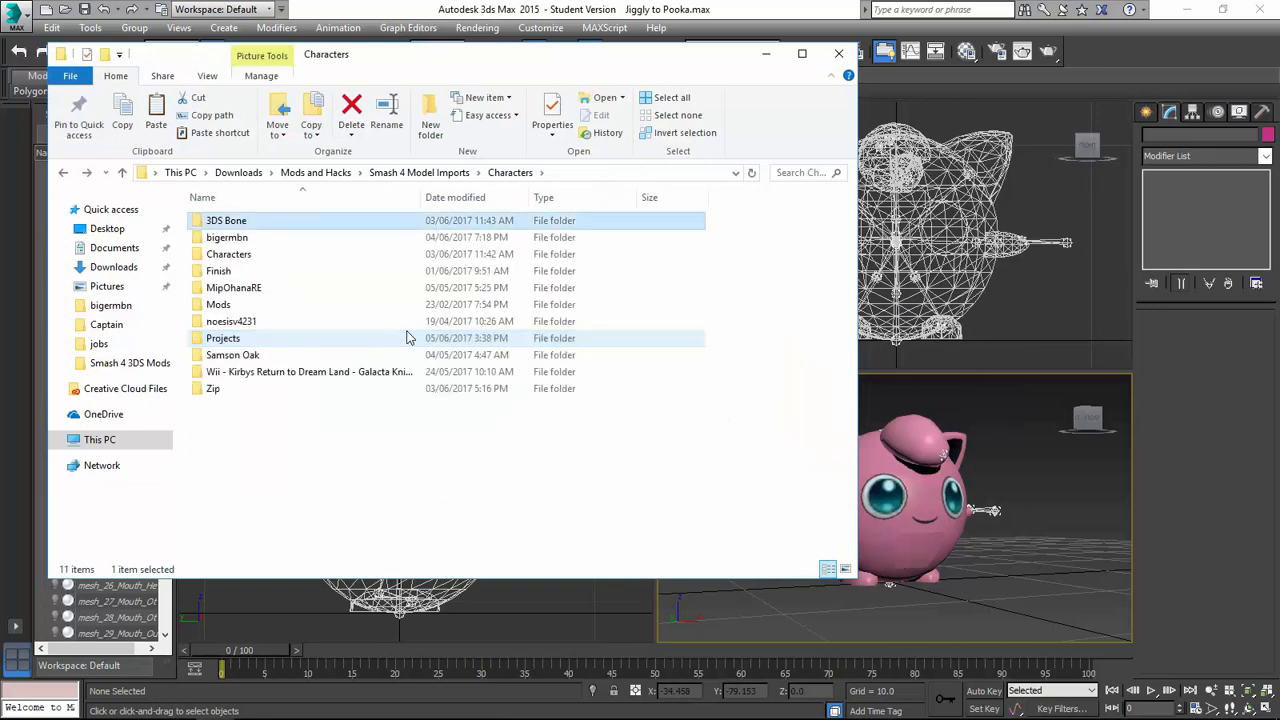
pyautogui.press('Return')
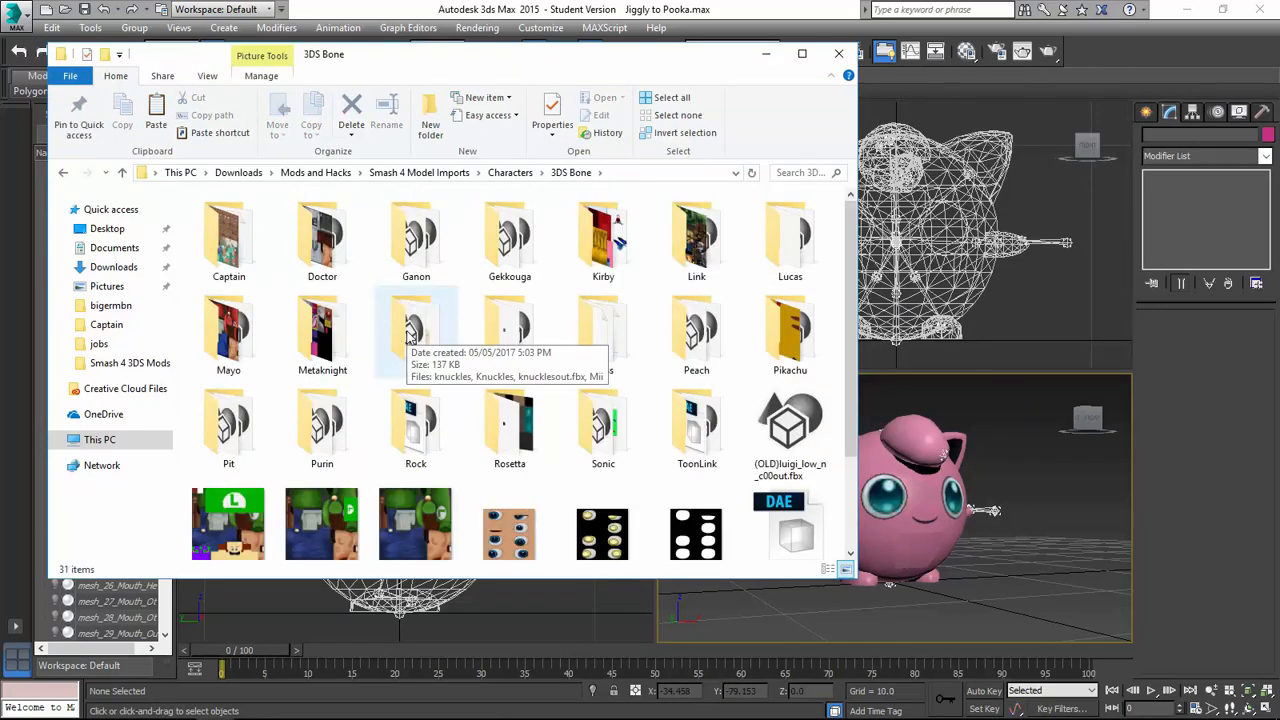
pyautogui.write('pu')
pyautogui.press('Return')
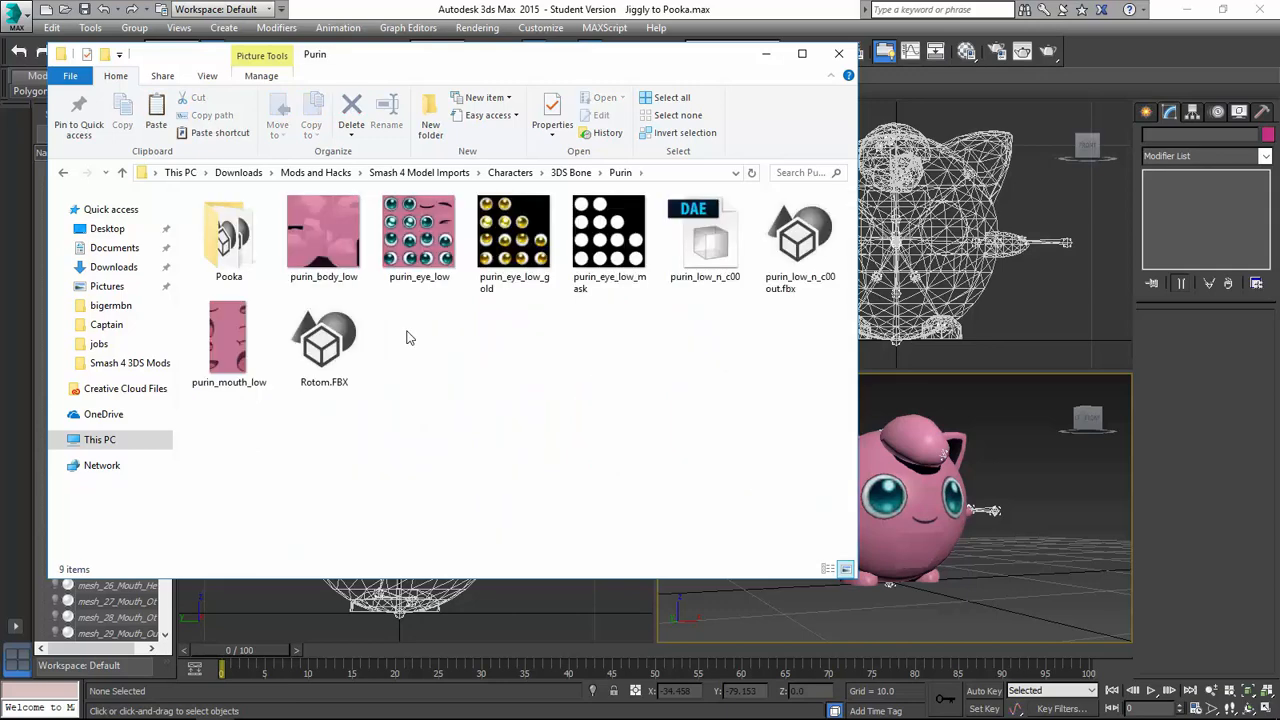
pyautogui.write('p')
pyautogui.press('Return')
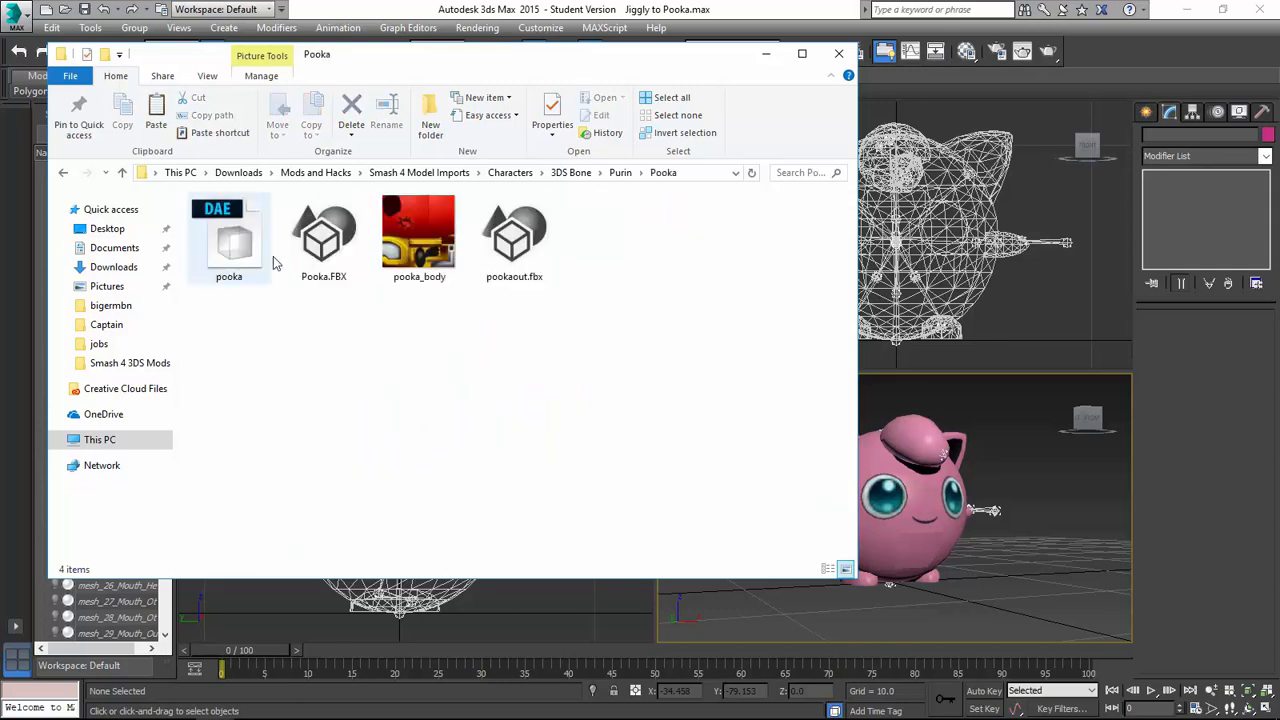
pyautogui.click(336, 258)
pyautogui.hotkey('ctrl', 'x')
pyautogui.press('BackSpace')
pyautogui.hotkey('ctrl', 'v')
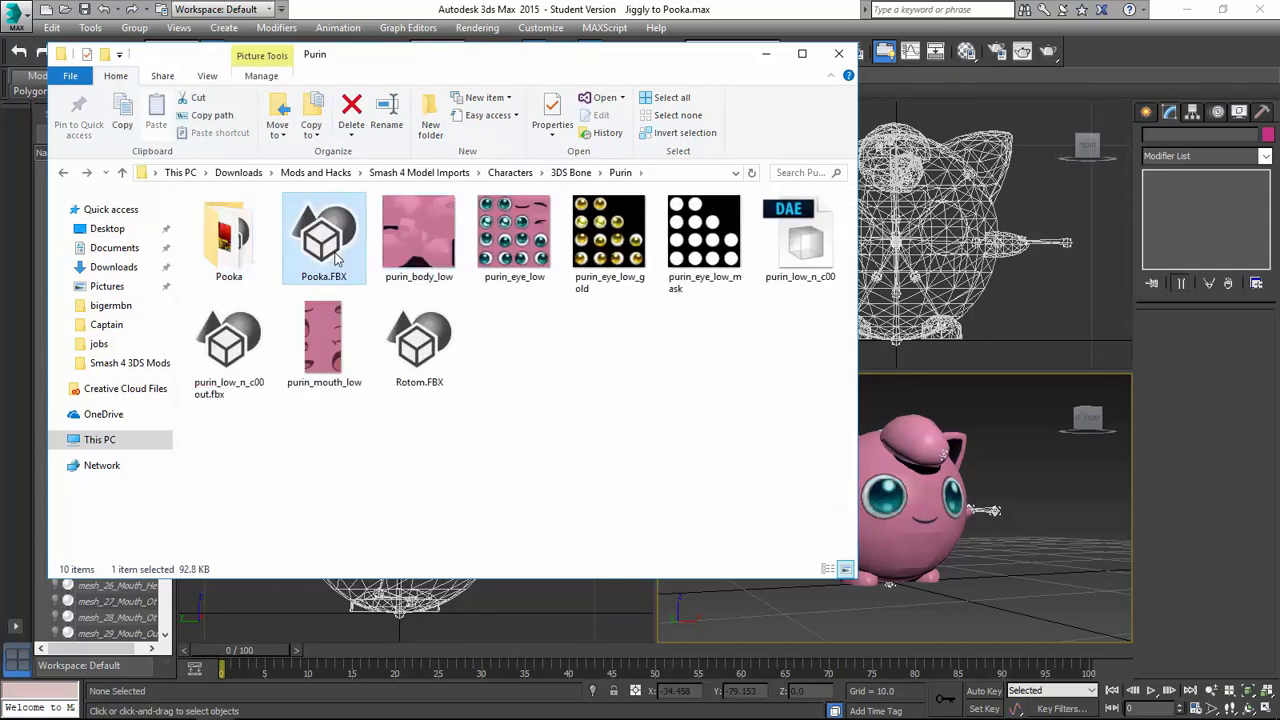
pyautogui.hotkey('ctrl', 'x')
pyautogui.doubleClick(252, 238)
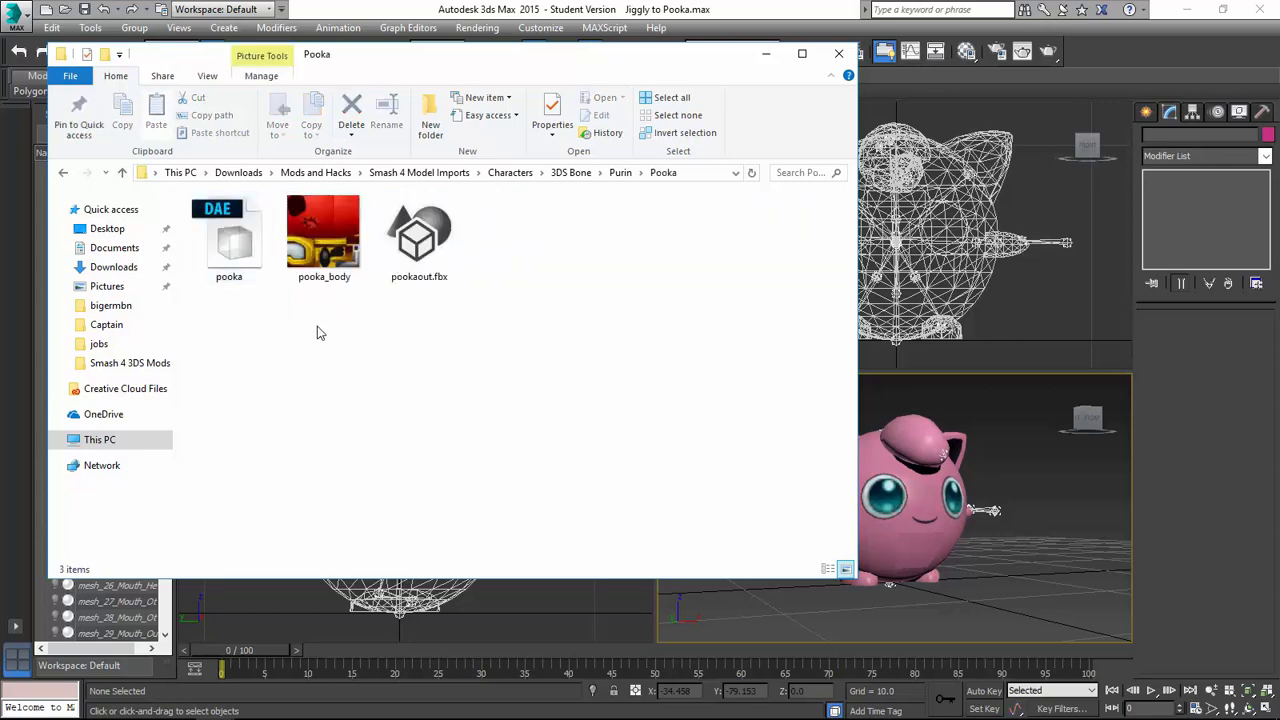
pyautogui.hotkey('ctrl', 'v')
# Import Pooka.FBX into the Jiggly to Pooka scene in 3ds Max and place it in the perspective view.
pyautogui.moveTo(514, 238); pyautogui.dragTo(1052, 545)
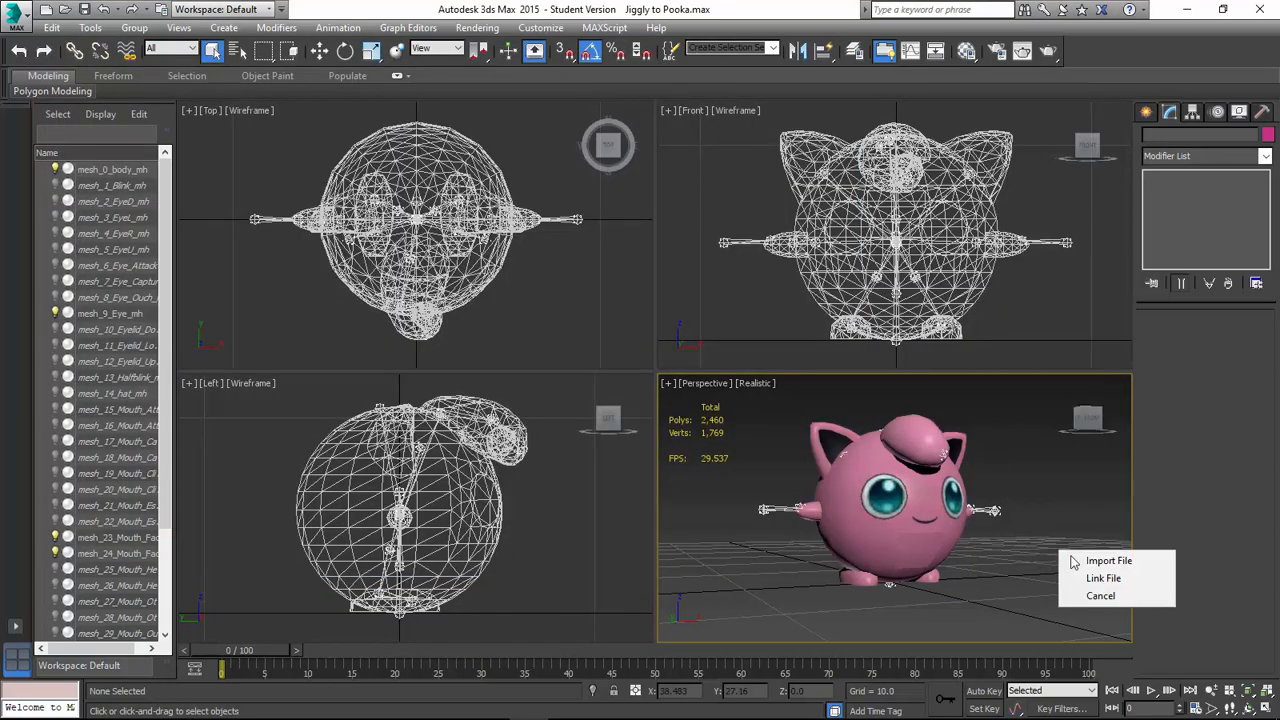
pyautogui.click(1071, 560)
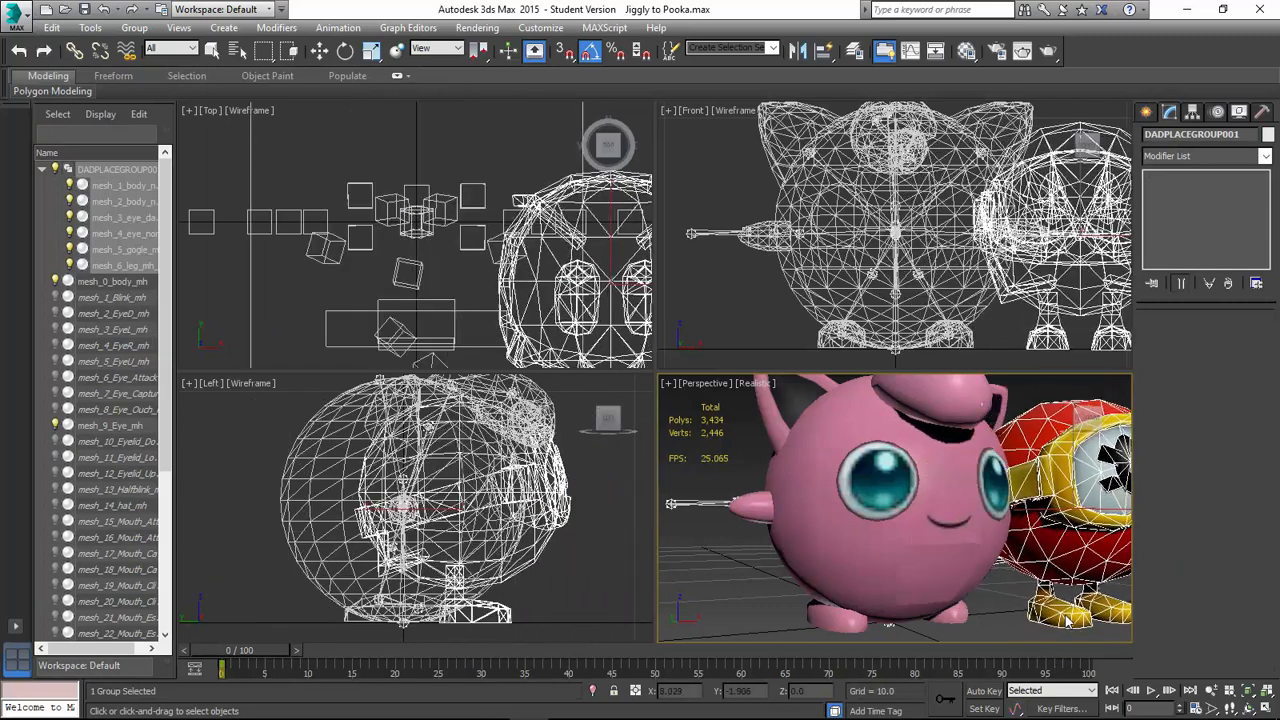
pyautogui.click(989, 588)
pyautogui.press('z')
# Move the imported Pooka meshes to the world origin using absolute position values of 0.
pyautogui.rightClick(968, 566)
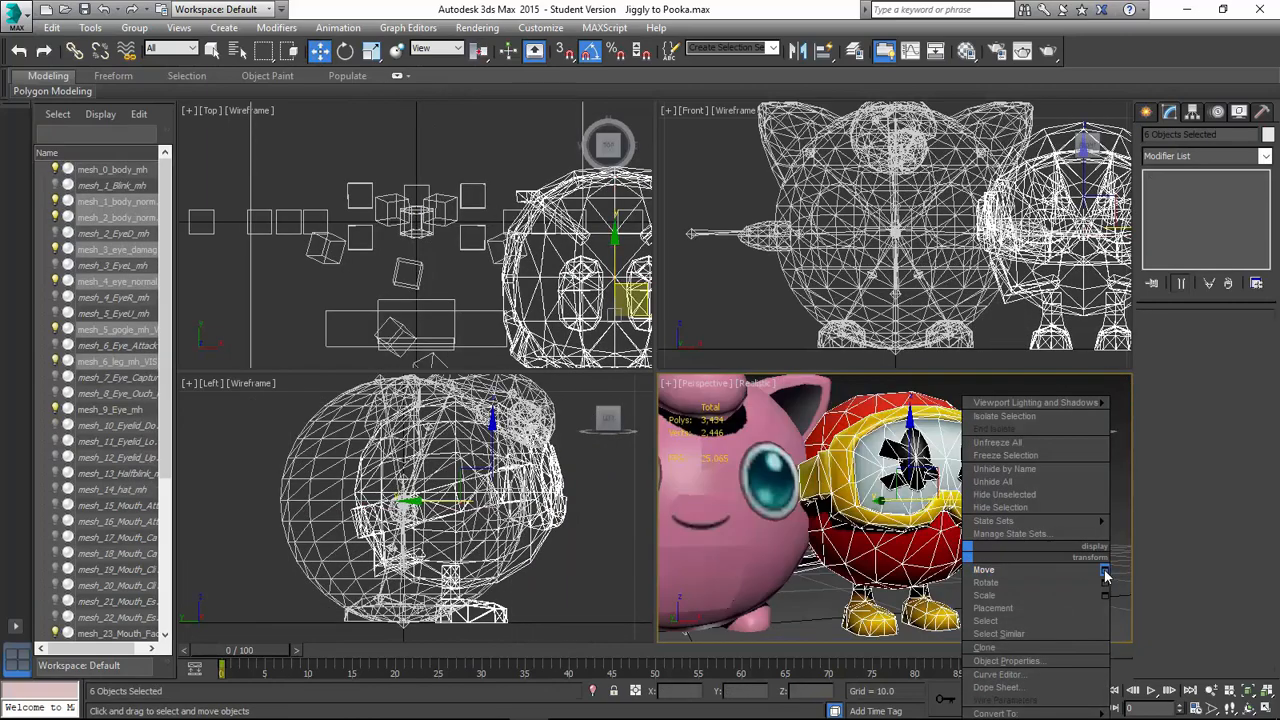
pyautogui.click(1115, 571)
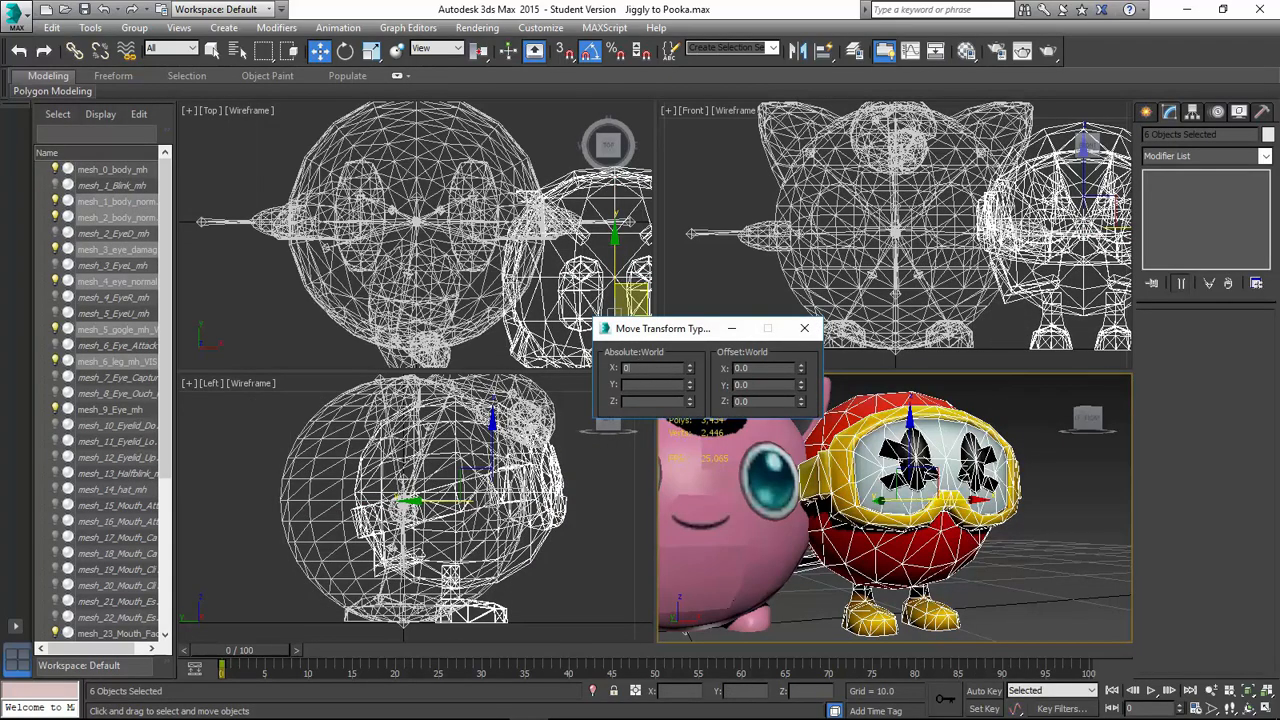
pyautogui.write('0')
pyautogui.press('Return')
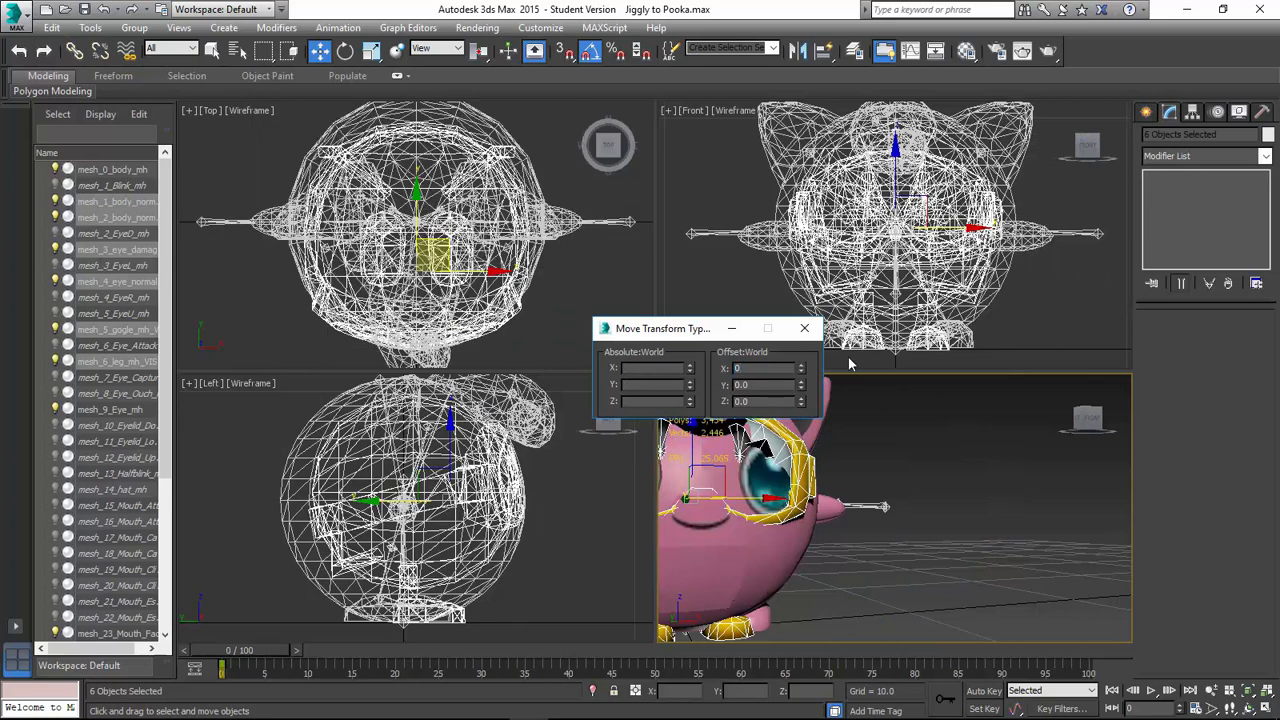
pyautogui.click(804, 328)
pyautogui.press('z')
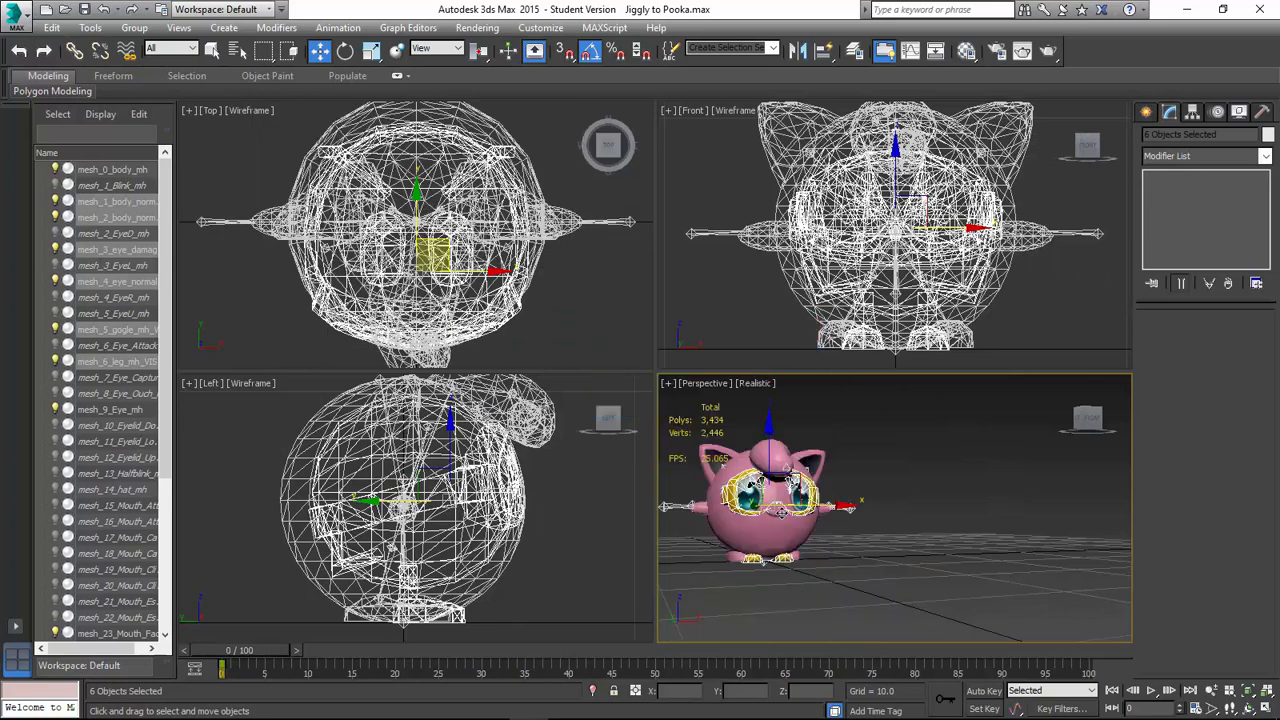
pyautogui.click(55, 232)
pyautogui.click(56, 233)
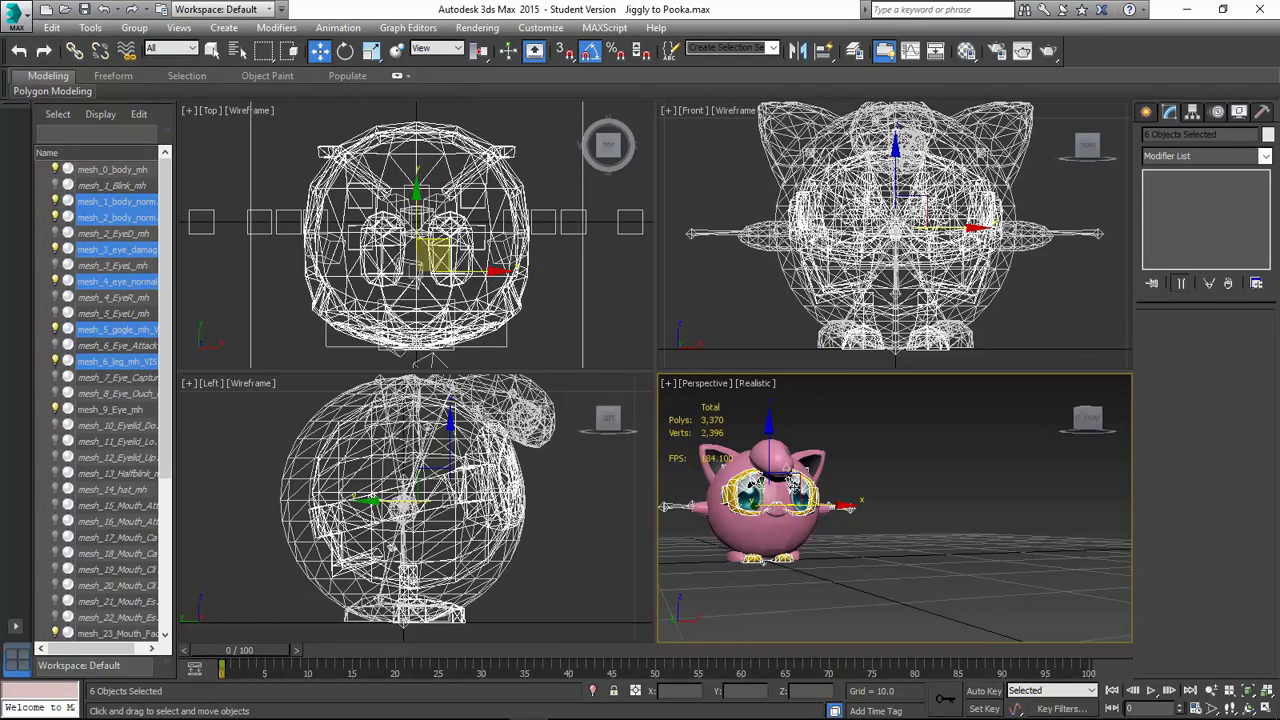
# Place the Pooka meshes beside Jigglypuff, trying an absolute world X of 30 and settling on 20.
pyautogui.keyDown('alt'); pyautogui.moveTo(886, 490); pyautogui.dragTo(852, 506, button='middle'); pyautogui.keyUp('alt')
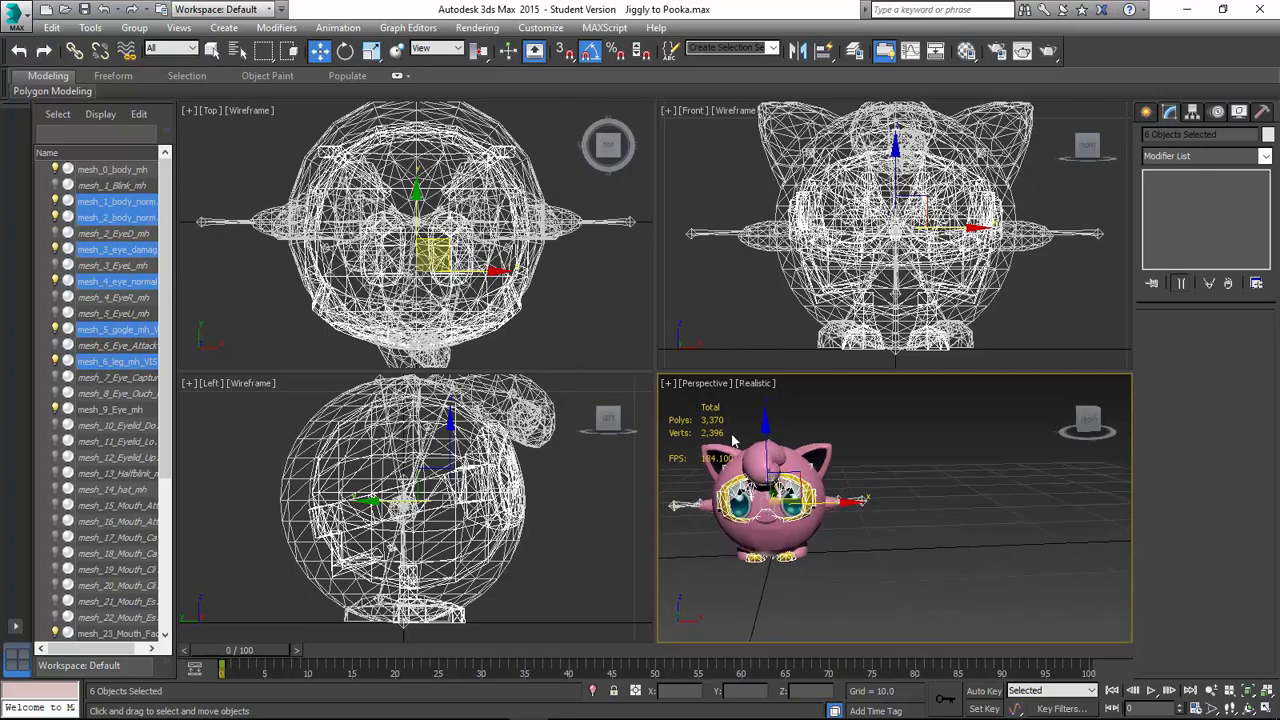
pyautogui.moveTo(845, 500); pyautogui.dragTo(823, 519)
pyautogui.rightClick(823, 519)
pyautogui.click(963, 536)
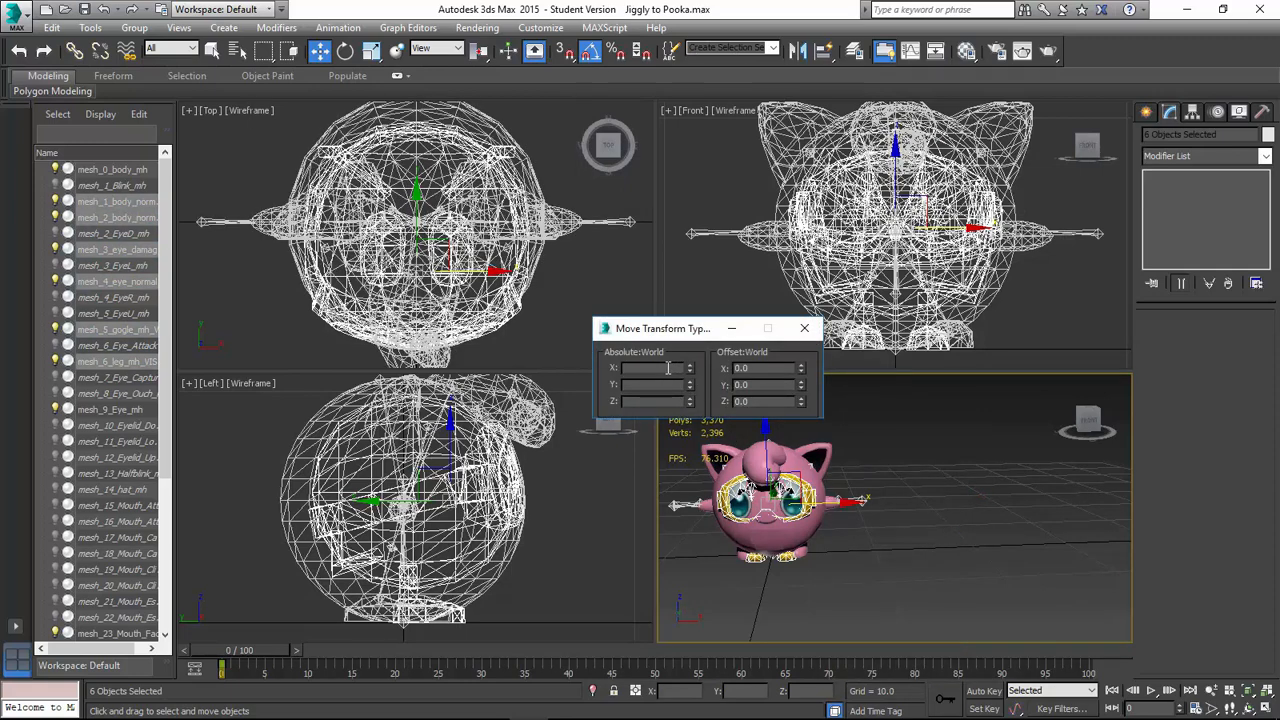
pyautogui.write('30')
pyautogui.press('Tab')
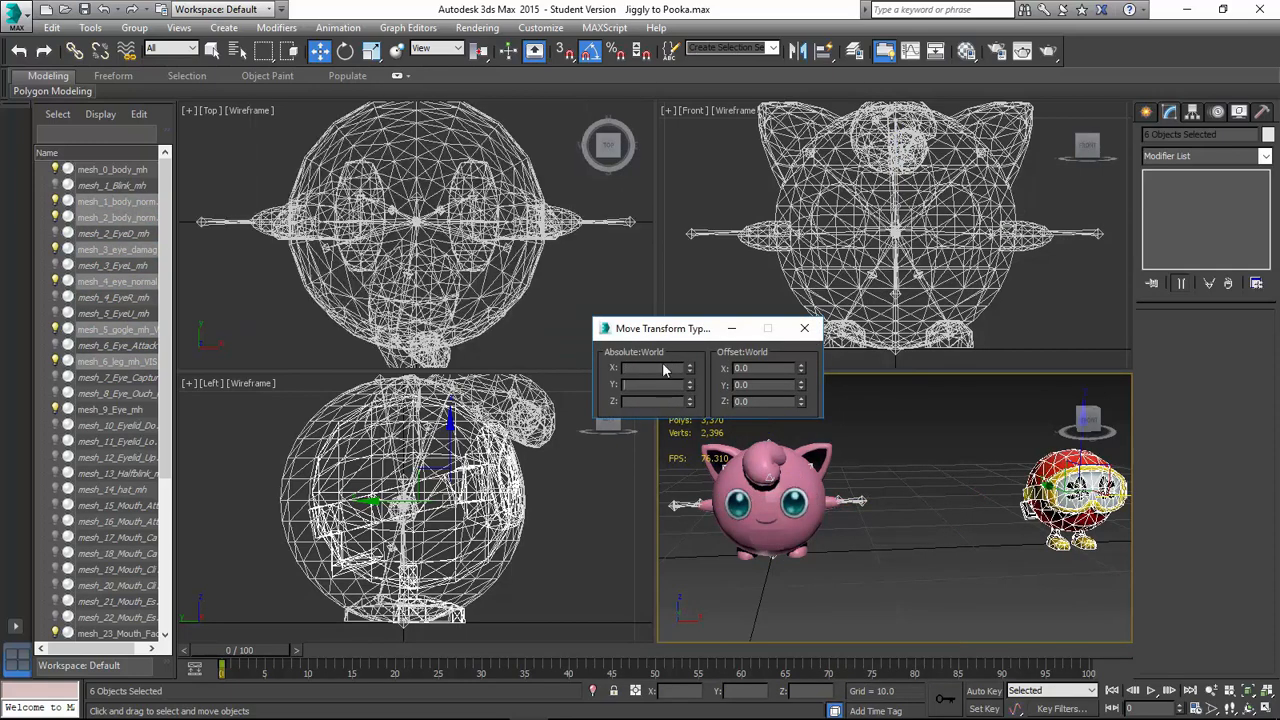
pyautogui.write('20')
pyautogui.press('Tab')
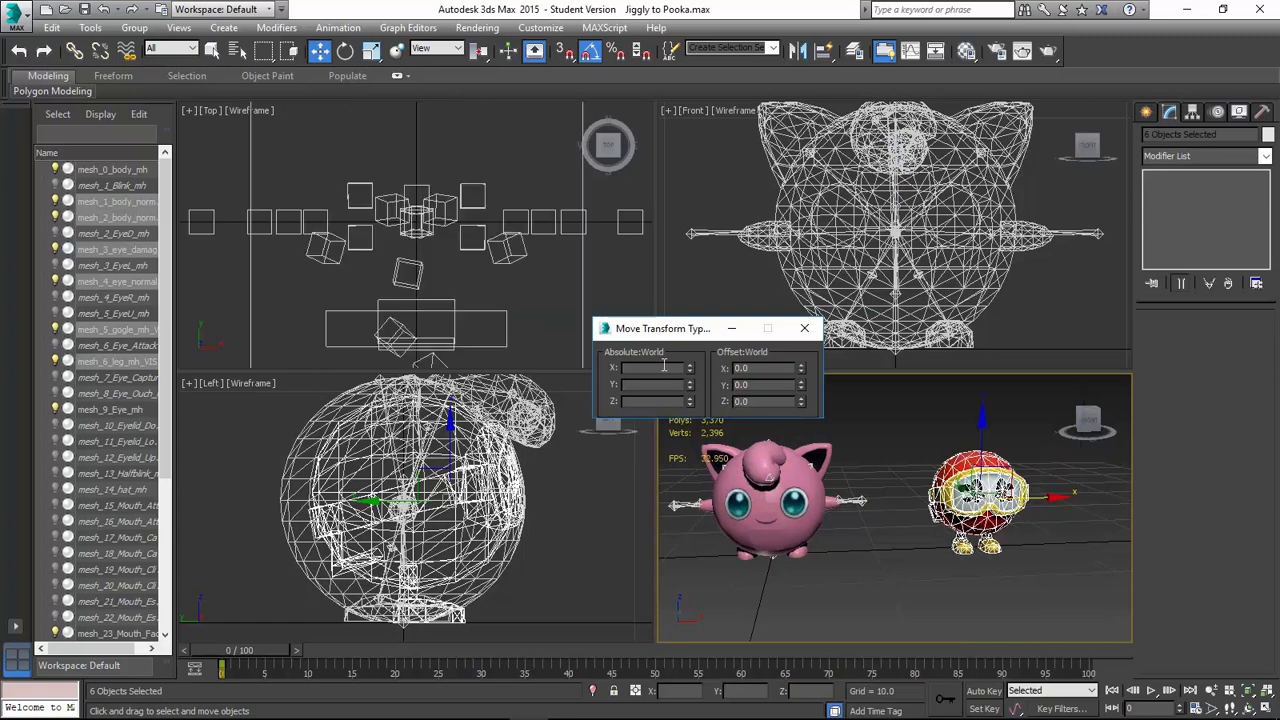
pyautogui.press('a')
pyautogui.click(804, 328)
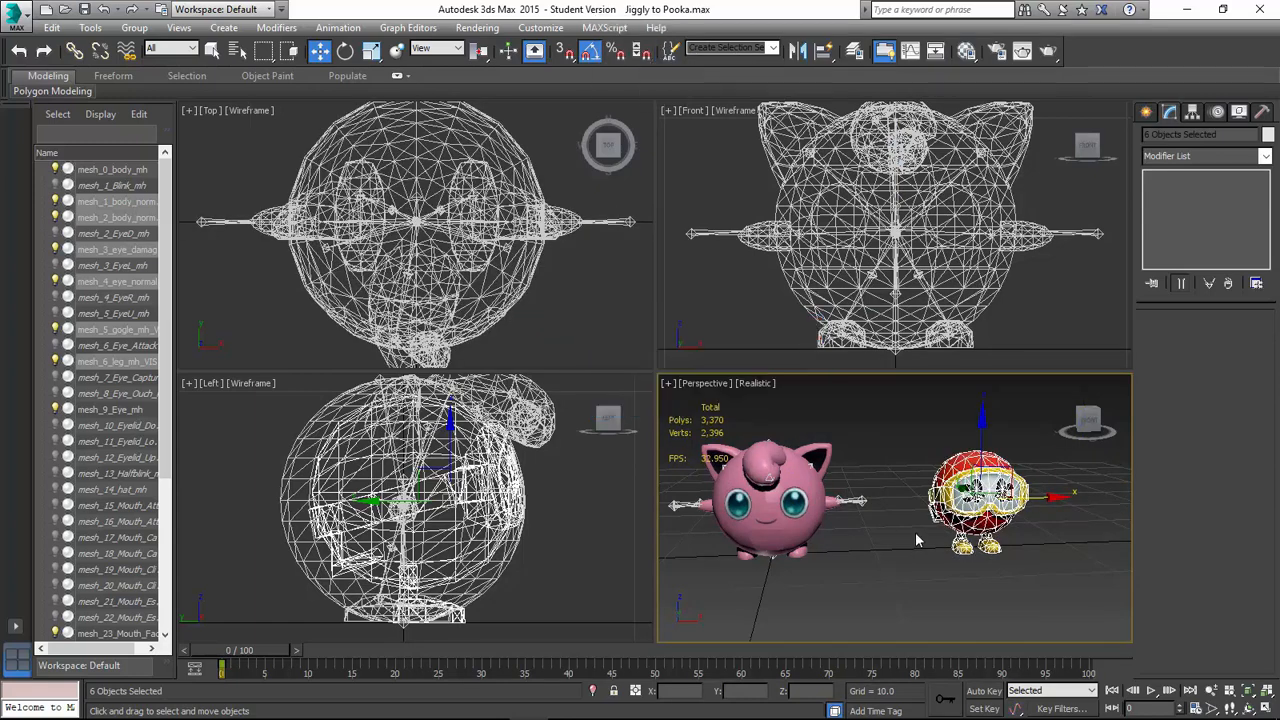
# Deselect the Pooka meshes and compare the Jigglypuff and Pooka models side by side in the perspective view.
pyautogui.click(880, 460)
pyautogui.press('z')
pyautogui.keyDown('alt'); pyautogui.moveTo(938, 511); pyautogui.dragTo(933, 489, button='middle'); pyautogui.keyUp('alt')
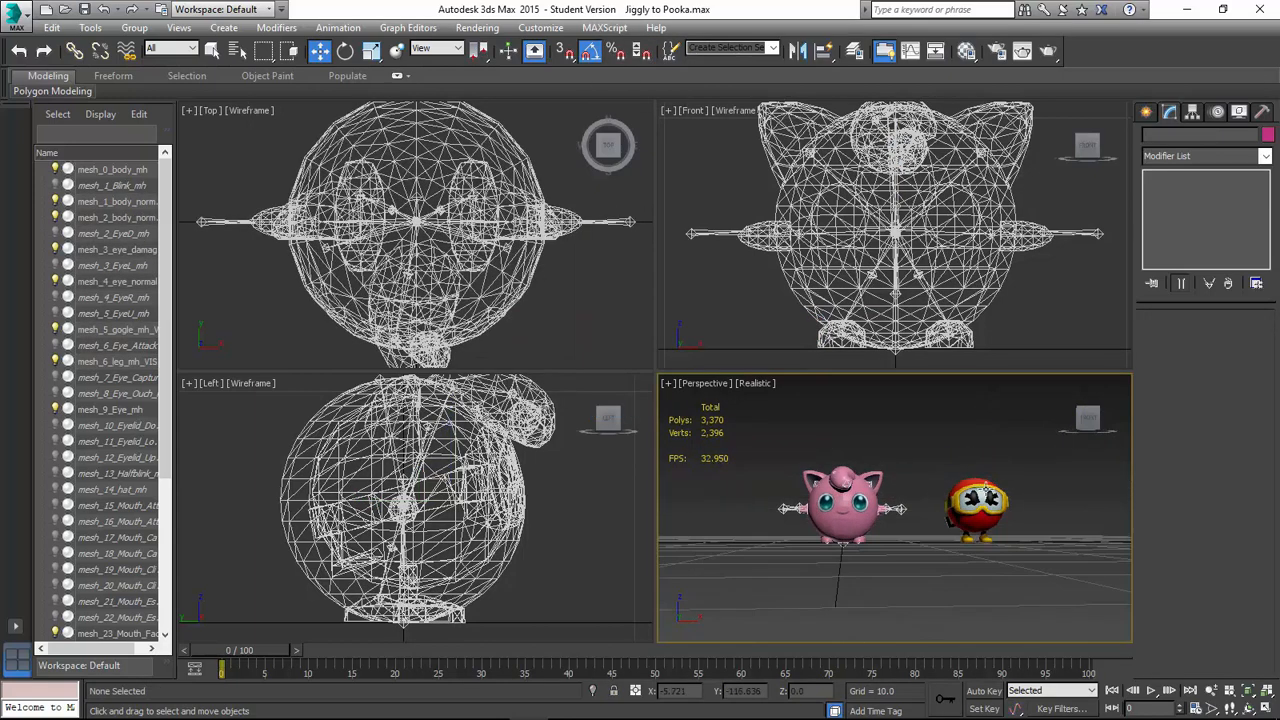
pyautogui.moveTo(1035, 465); pyautogui.dragTo(939, 558)
pyautogui.click(883, 478)
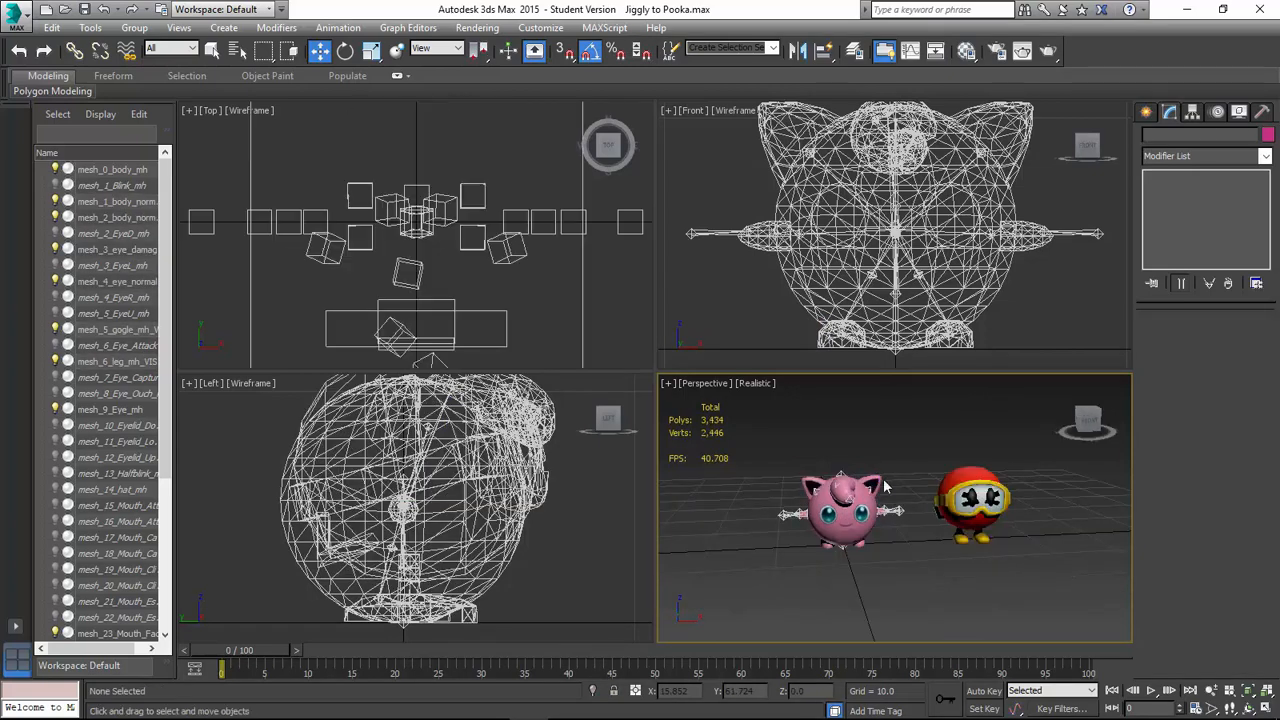
pyautogui.hotkey('alt', 'Tab')
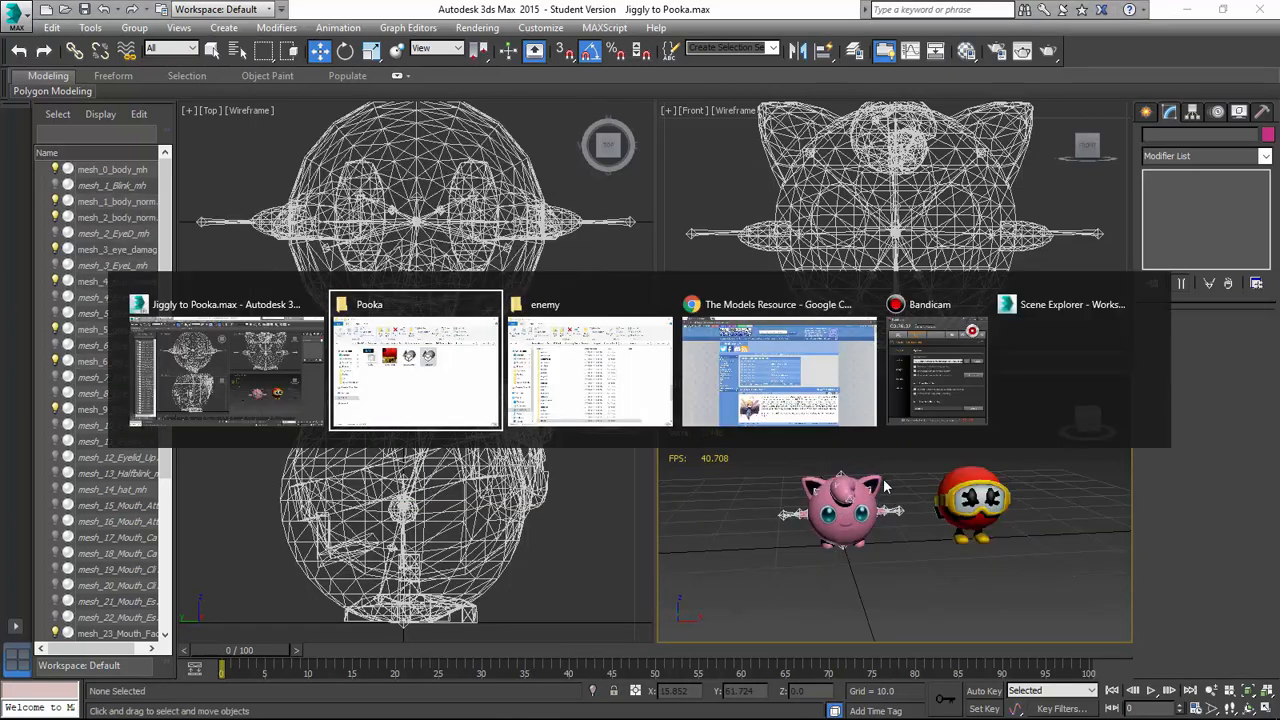
pyautogui.click(943, 391)
pyautogui.press('capslock')
pyautogui.press('capslock')
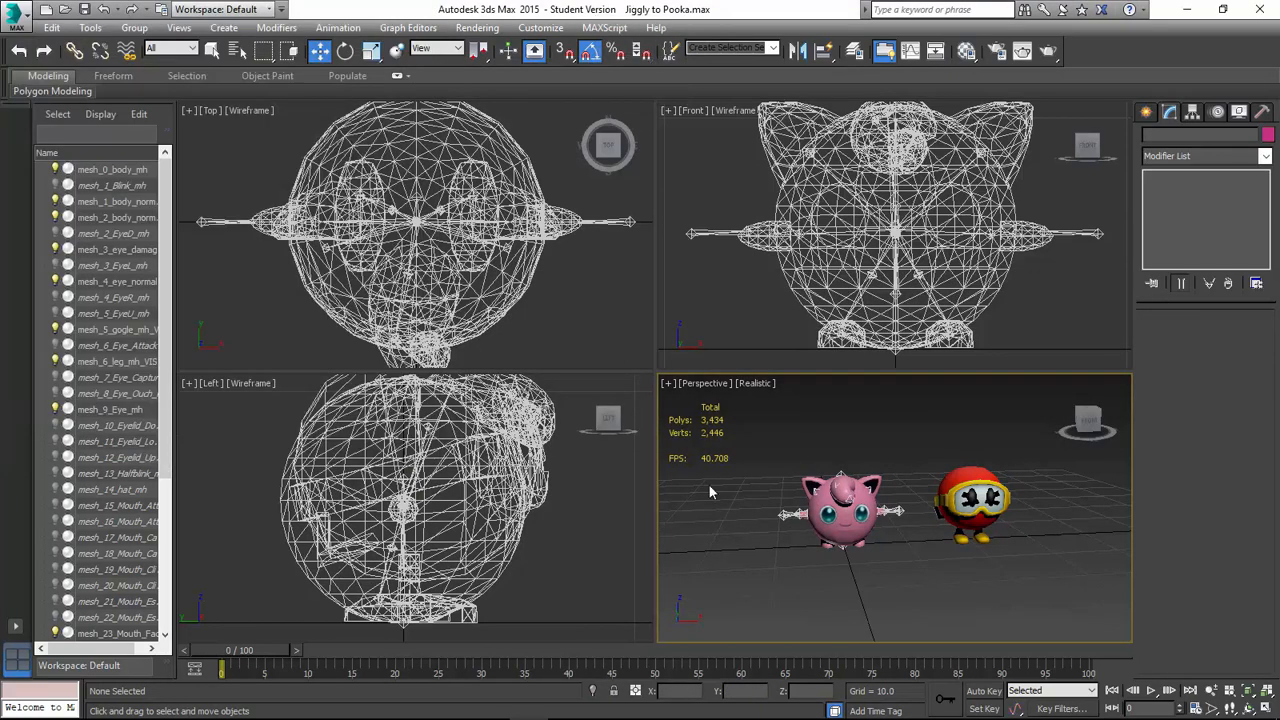
pyautogui.click(384, 9)
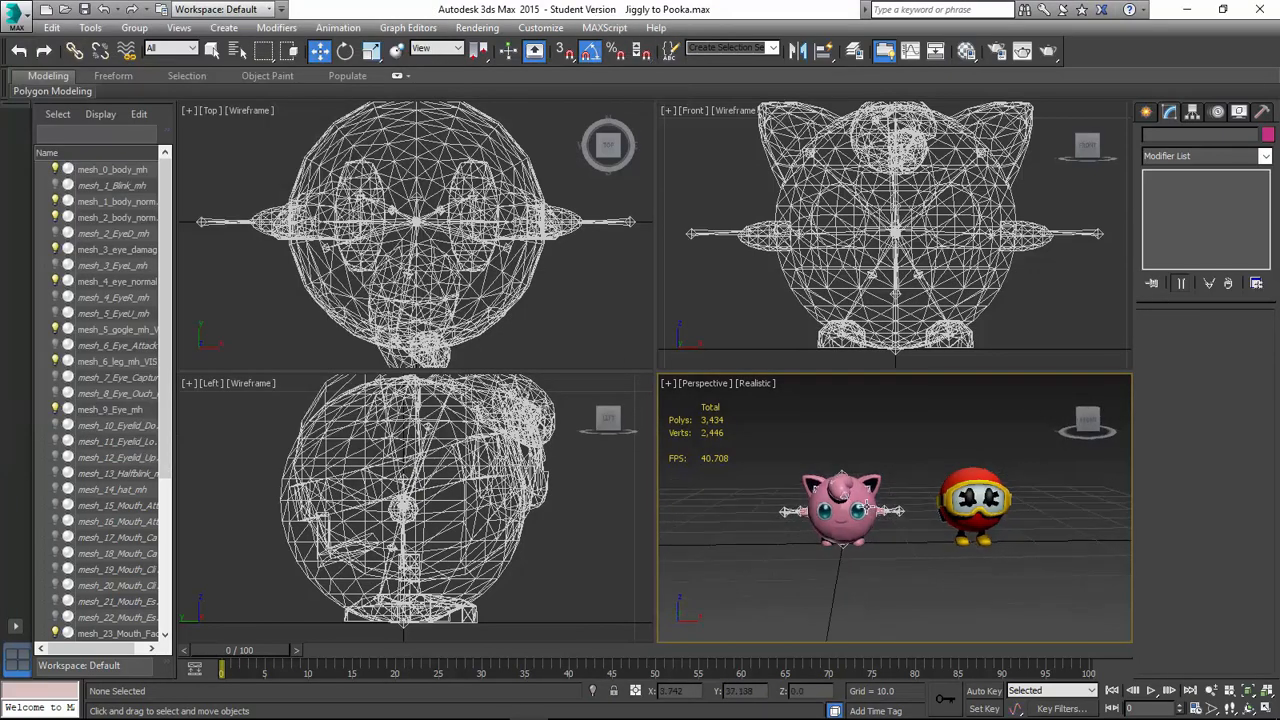
pyautogui.scroll(5, 867, 506)
pyautogui.scroll(-2, 866, 497)
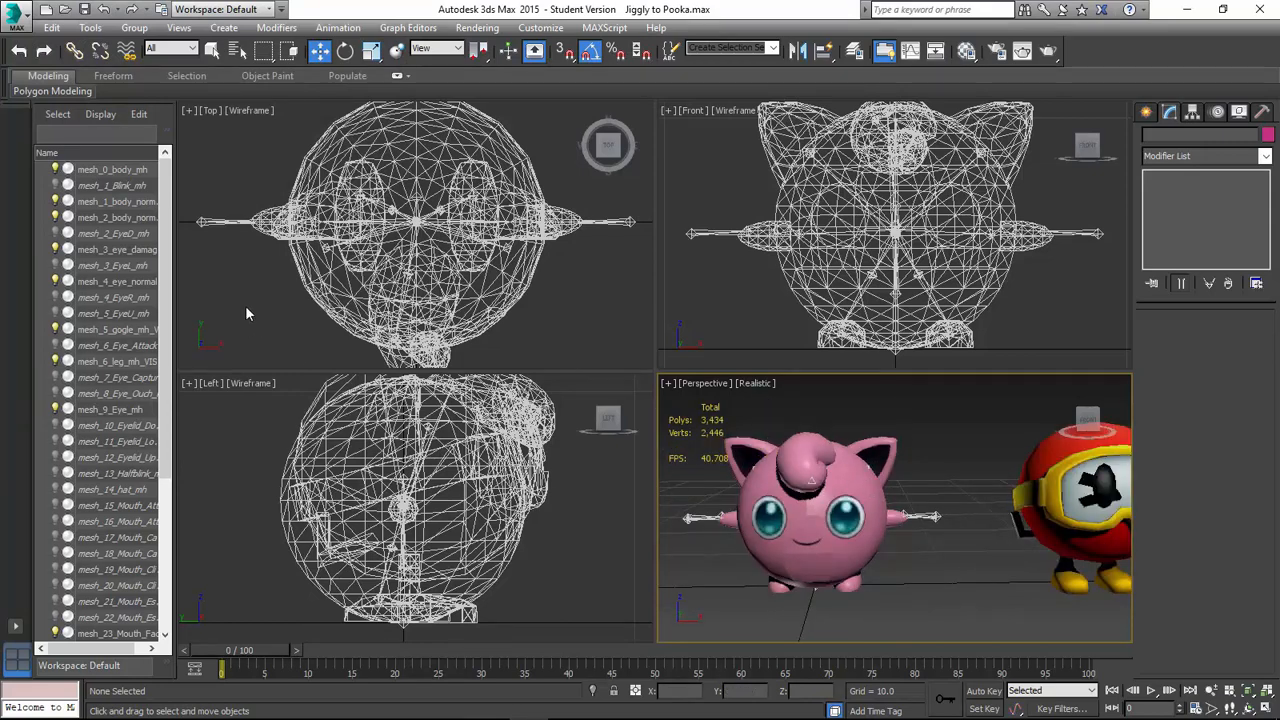
pyautogui.click(872, 482)
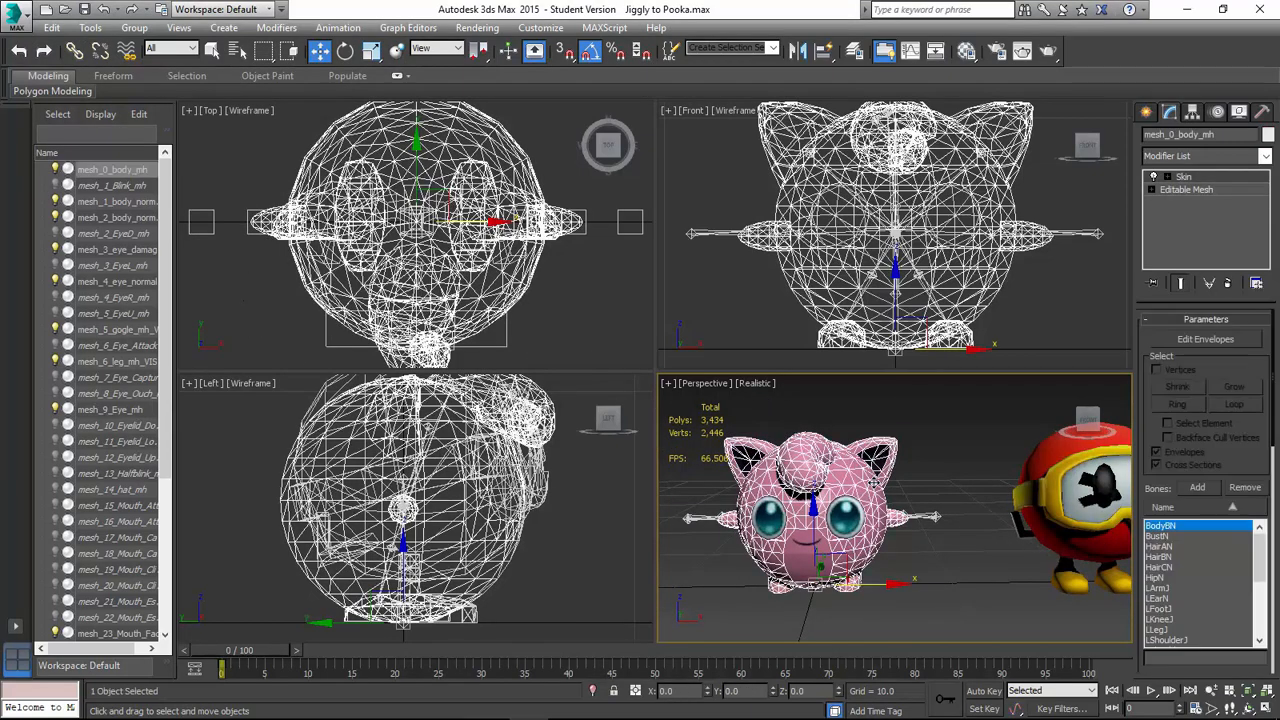
pyautogui.press('capslock')
pyautogui.press('capslock')
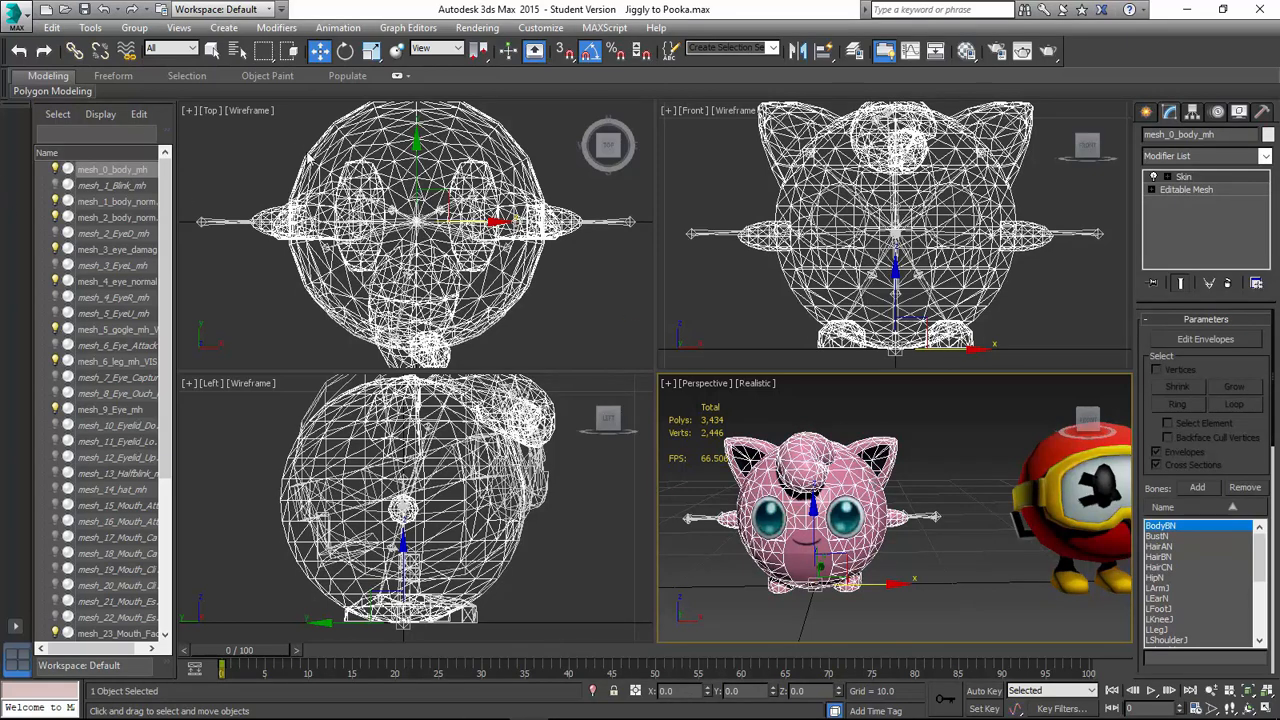
pyautogui.click(1209, 192)
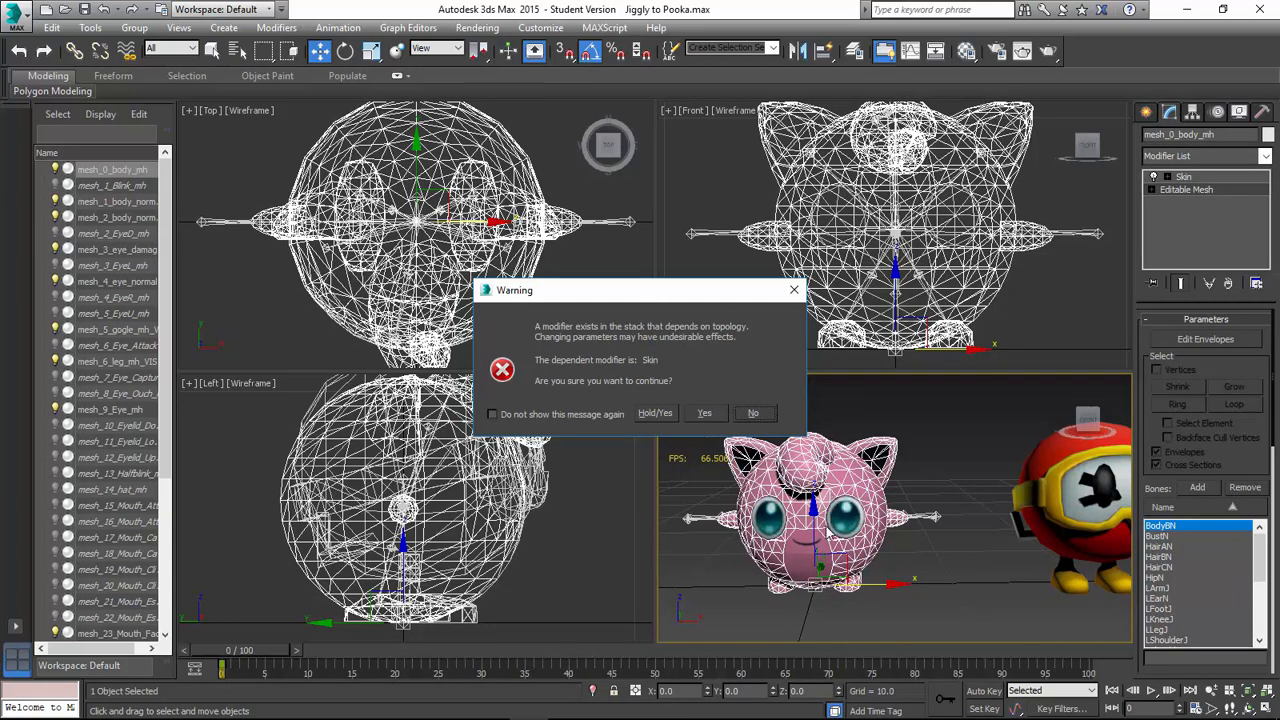
pyautogui.click(704, 413)
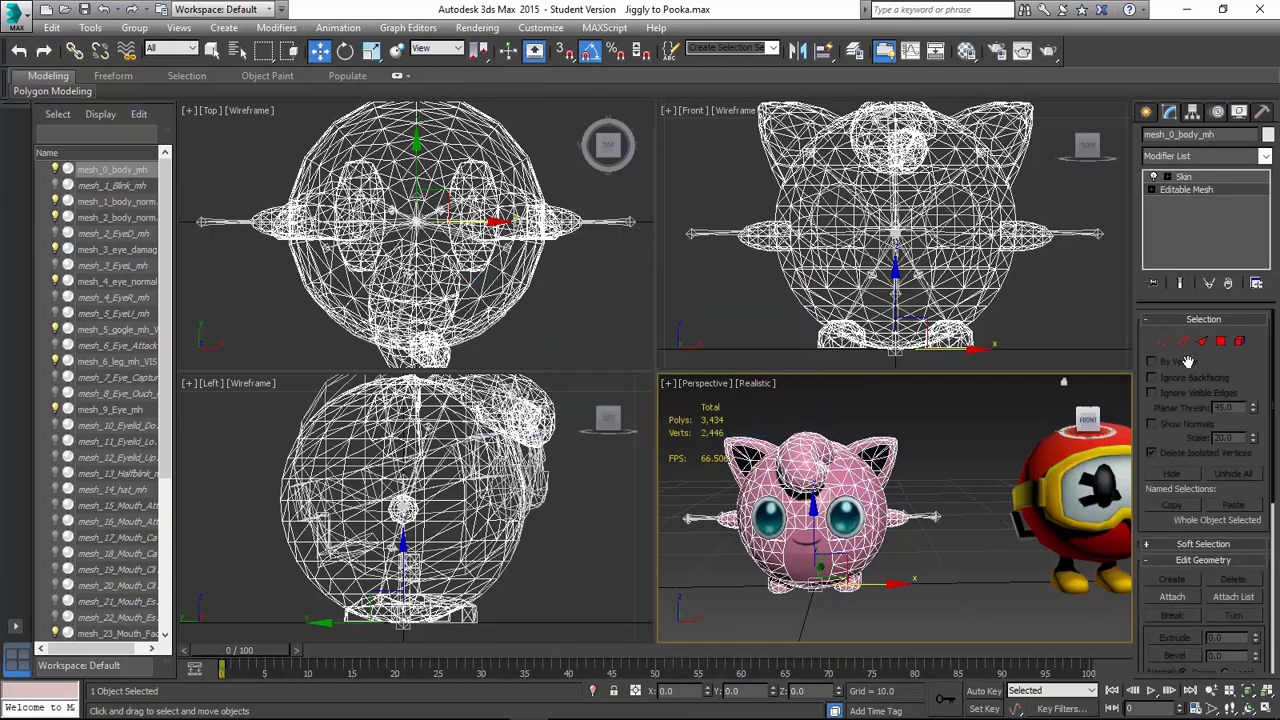
pyautogui.click(1185, 597)
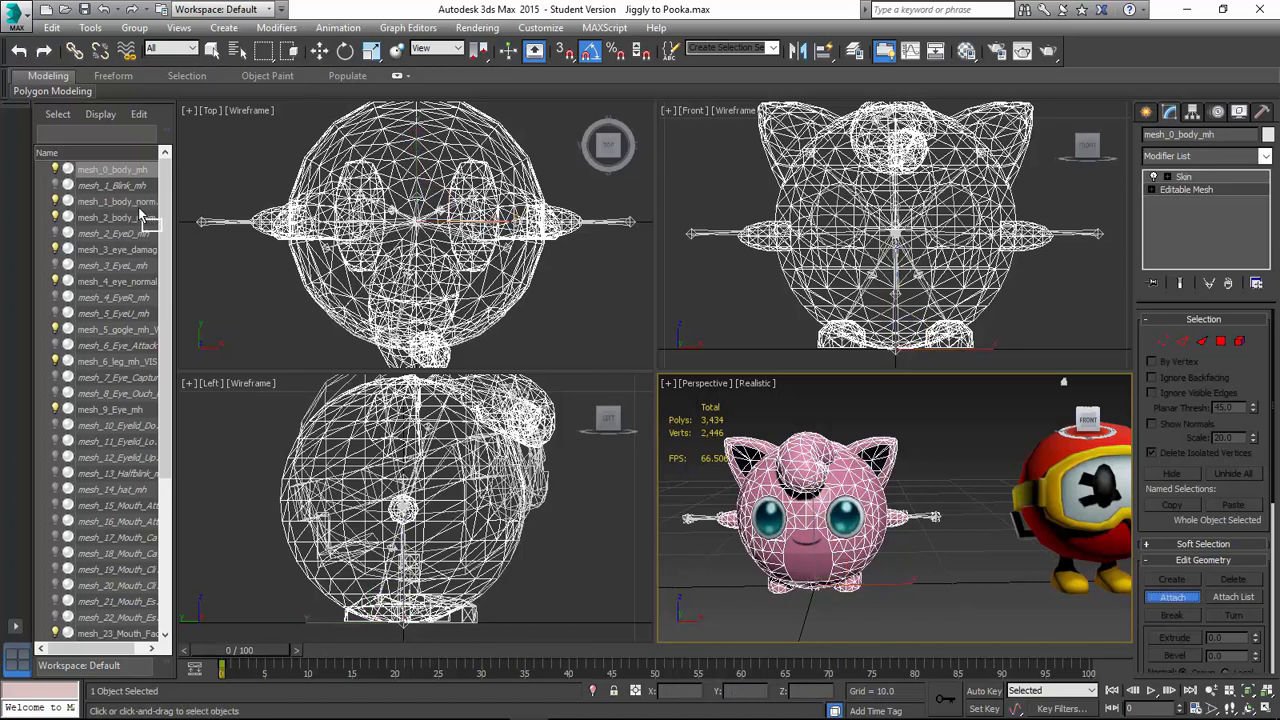
pyautogui.click(1172, 602)
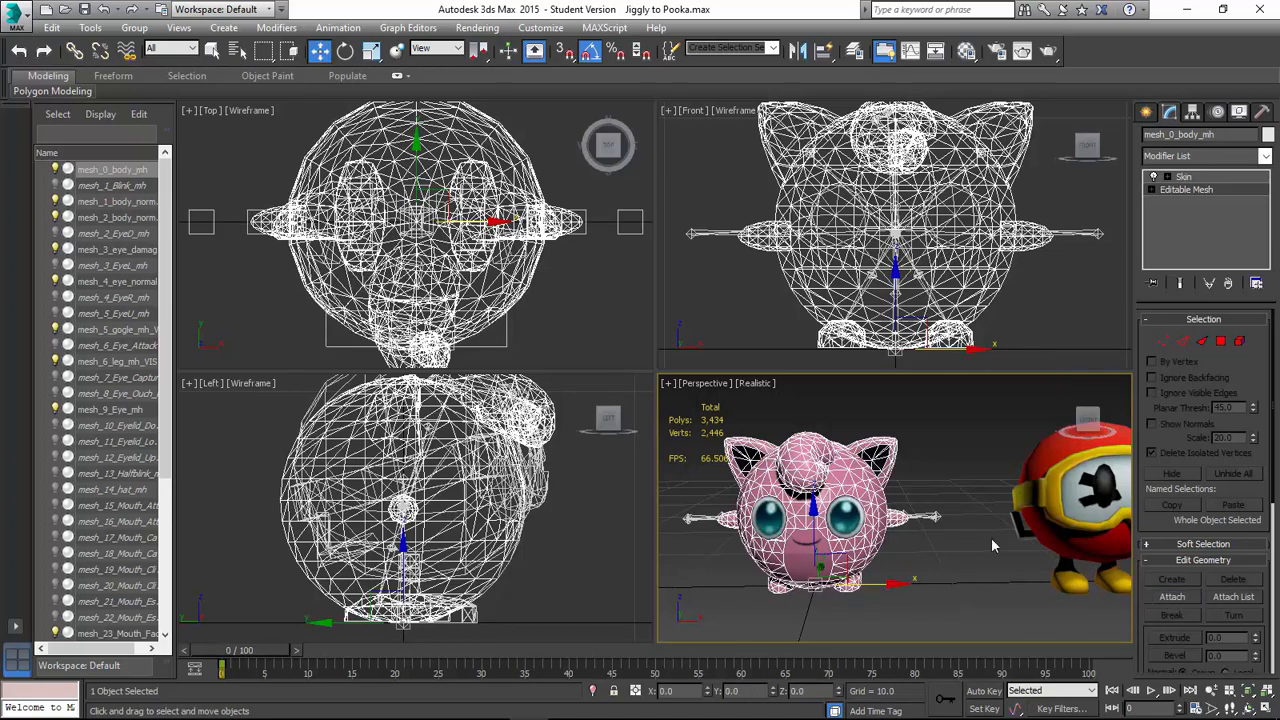
# Attach Pooka's mesh_2_body_norm mesh to mesh_1_body_normal, matching material IDs to material and condensing materials and IDs.
pyautogui.click(985, 533)
pyautogui.click(117, 201)
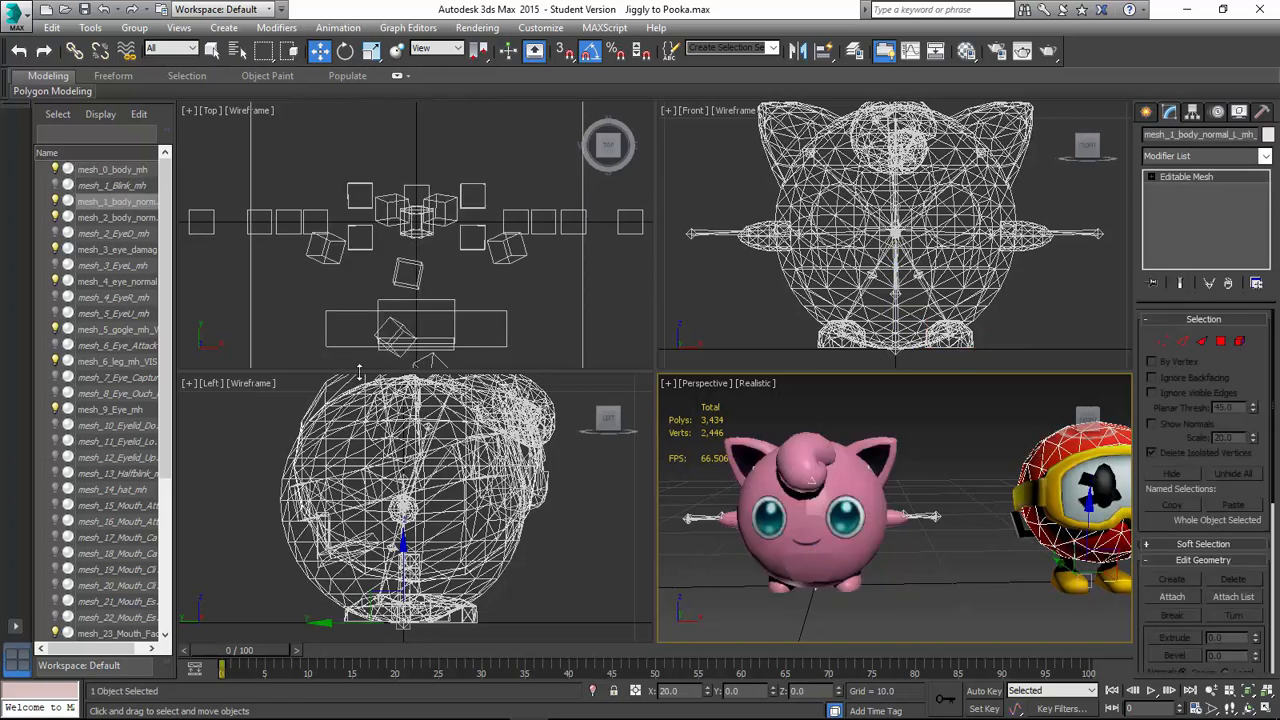
pyautogui.keyDown('ctrl'); pyautogui.click(118, 217); pyautogui.keyUp('ctrl')
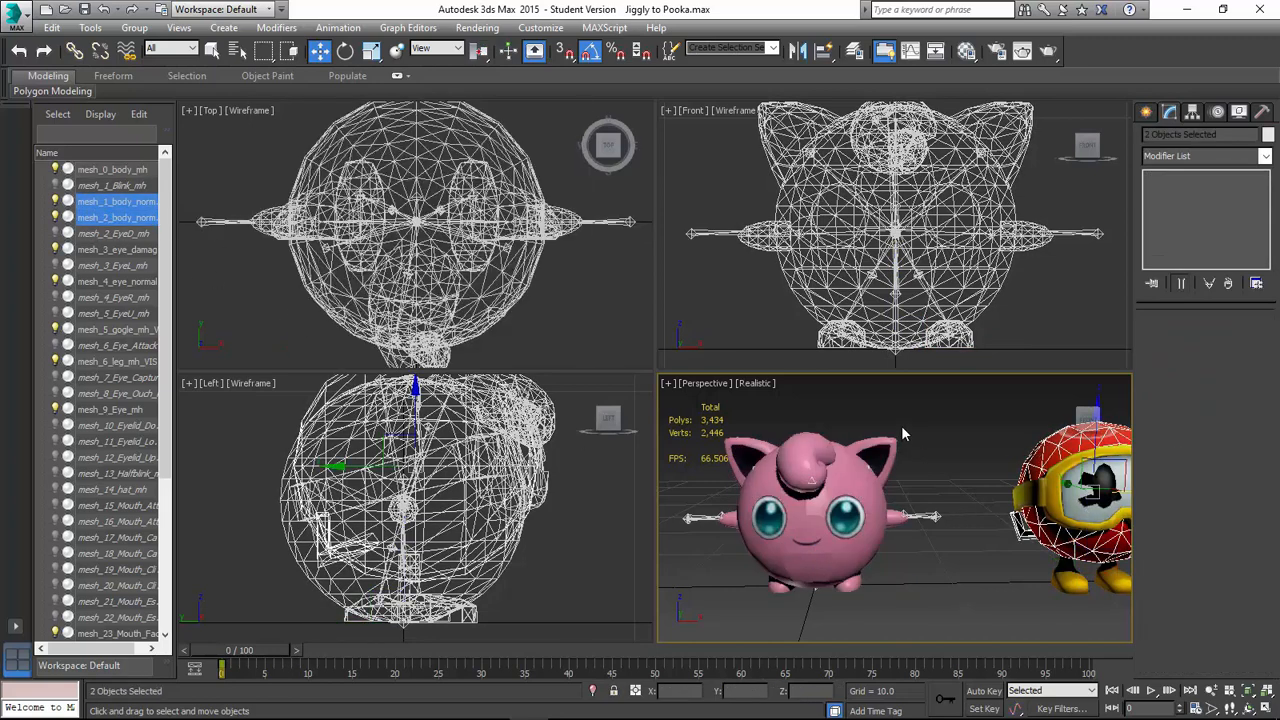
pyautogui.click(901, 418)
pyautogui.click(117, 201)
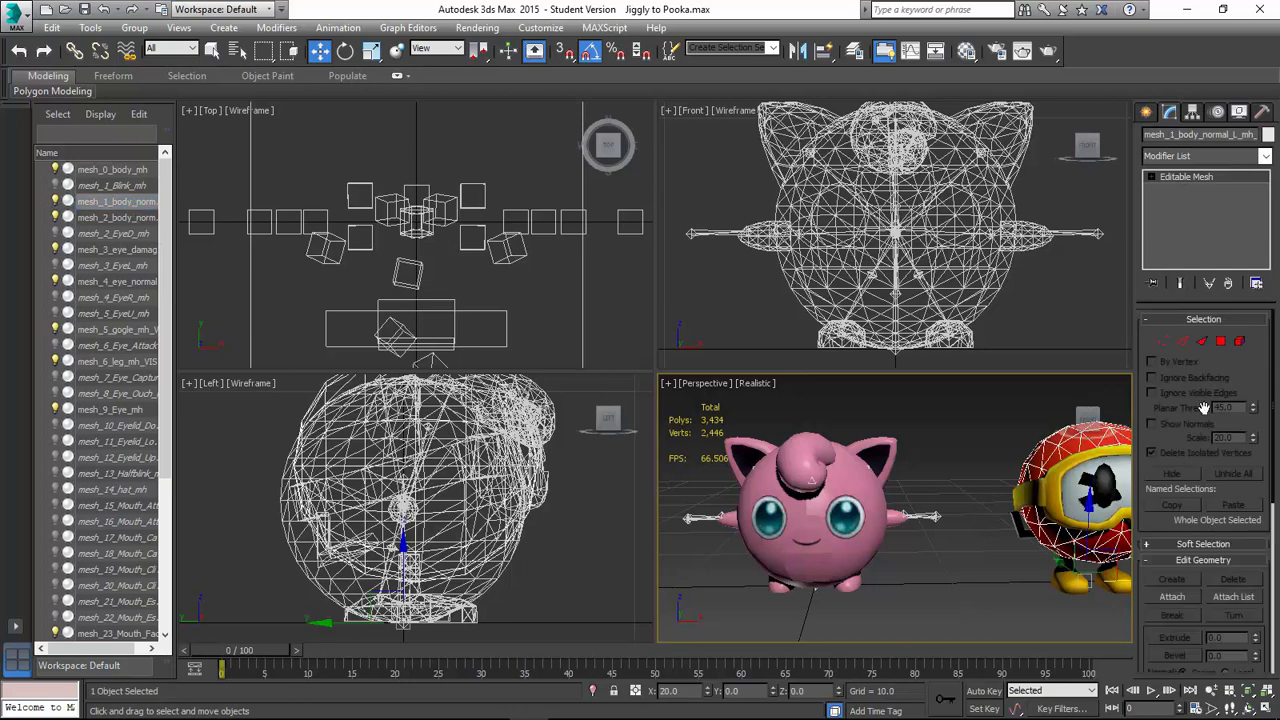
pyautogui.click(1172, 596)
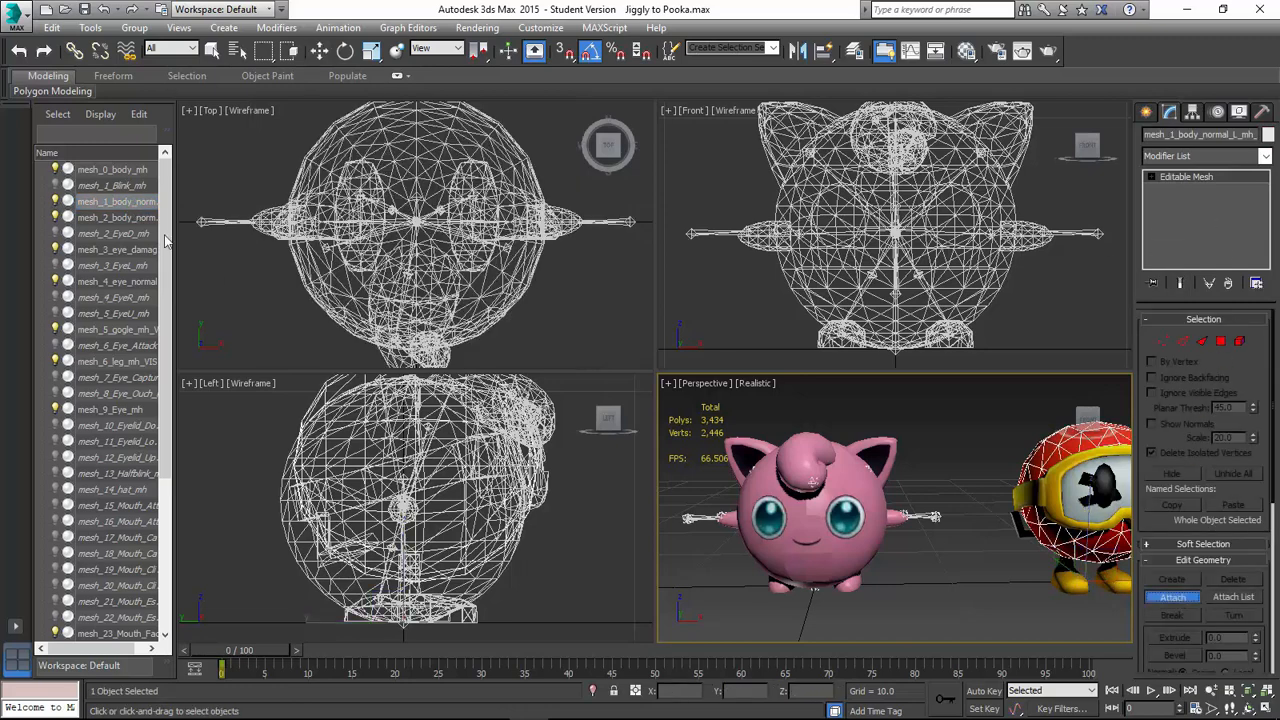
pyautogui.click(126, 217)
pyautogui.click(725, 342)
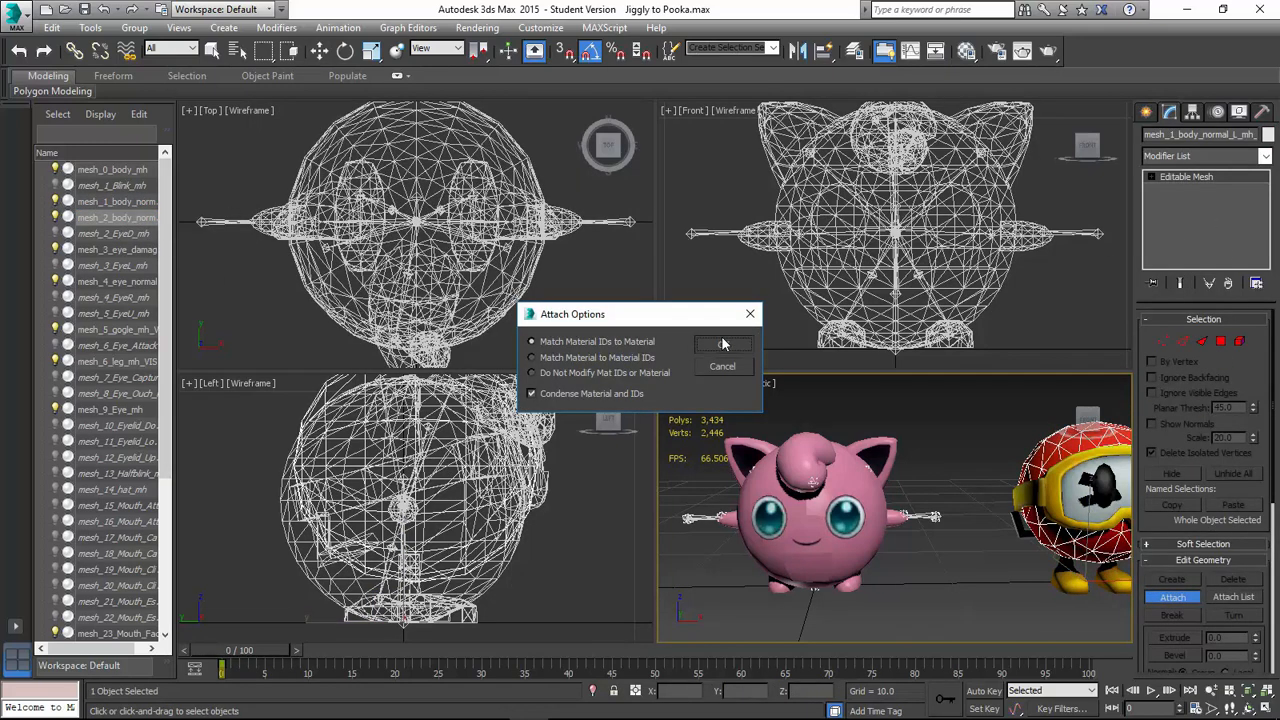
pyautogui.click(137, 204)
pyautogui.moveTo(1038, 521); pyautogui.dragTo(985, 530, button='middle')
# Attach the combined Pooka body mesh to Jigglypuff's mesh_0_body_mh at its Editable Mesh level, matching material IDs to material.
pyautogui.click(822, 494)
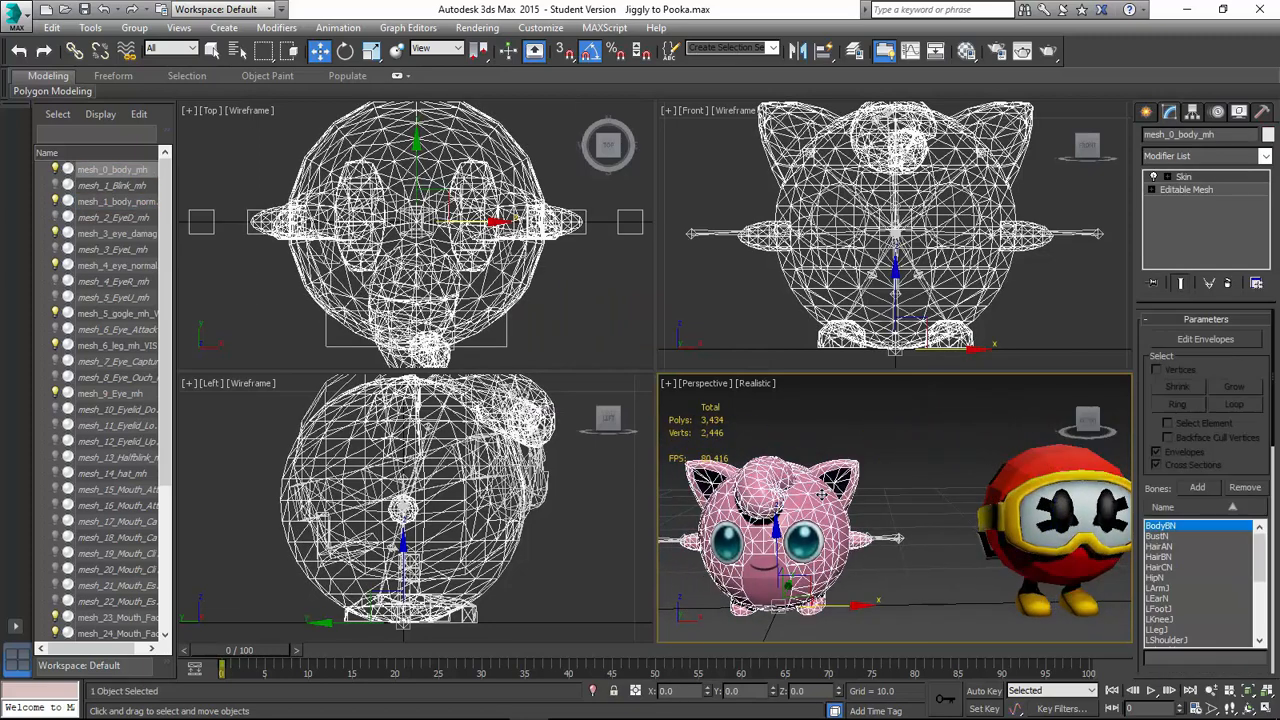
pyautogui.click(1203, 190)
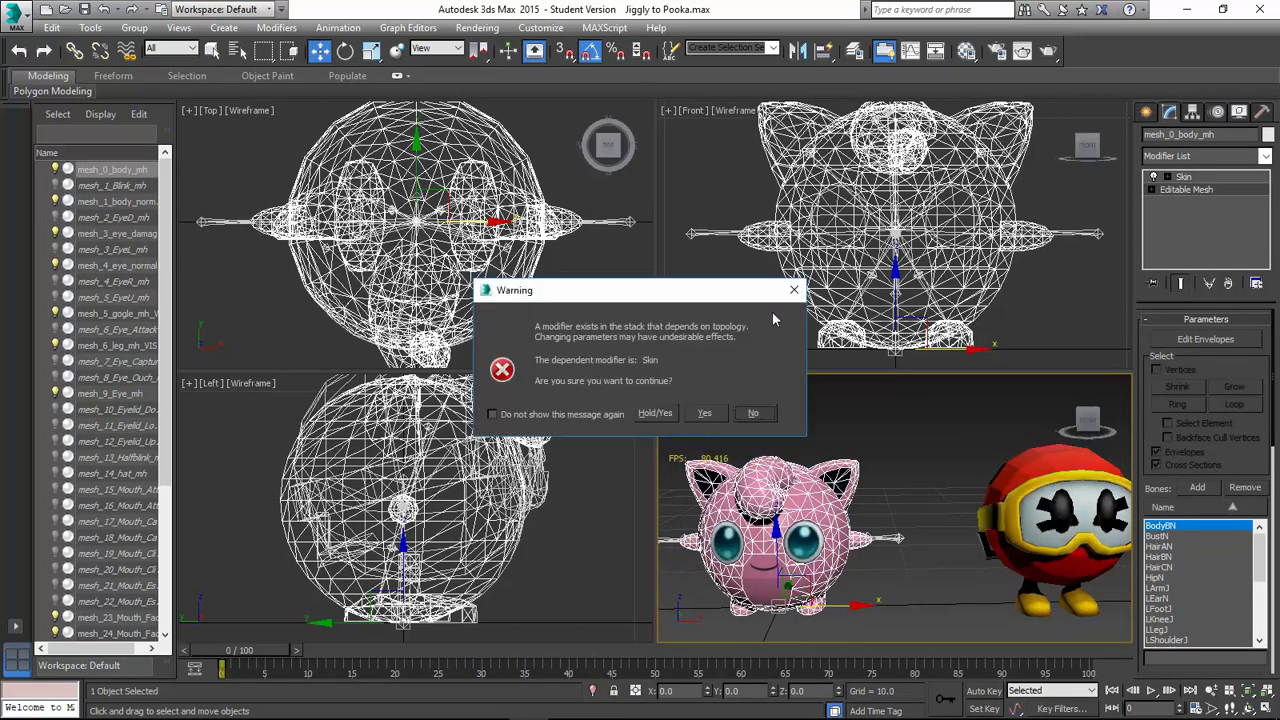
pyautogui.click(703, 414)
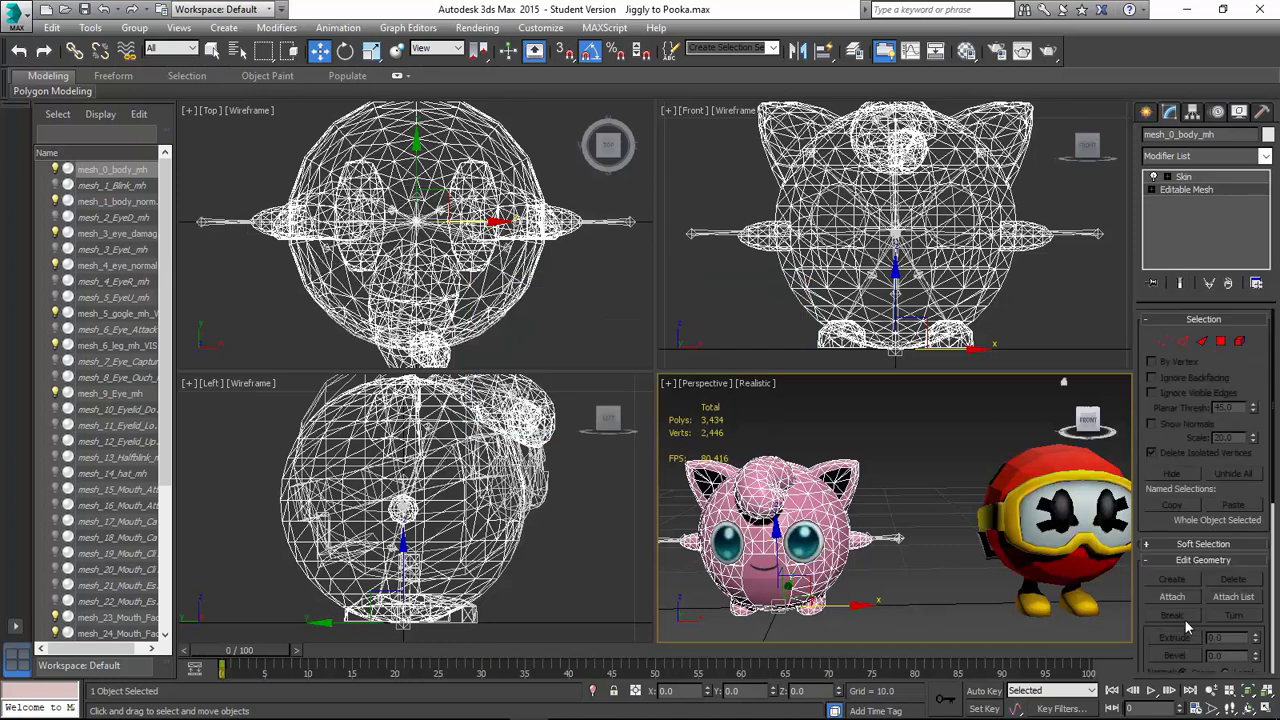
pyautogui.click(1172, 596)
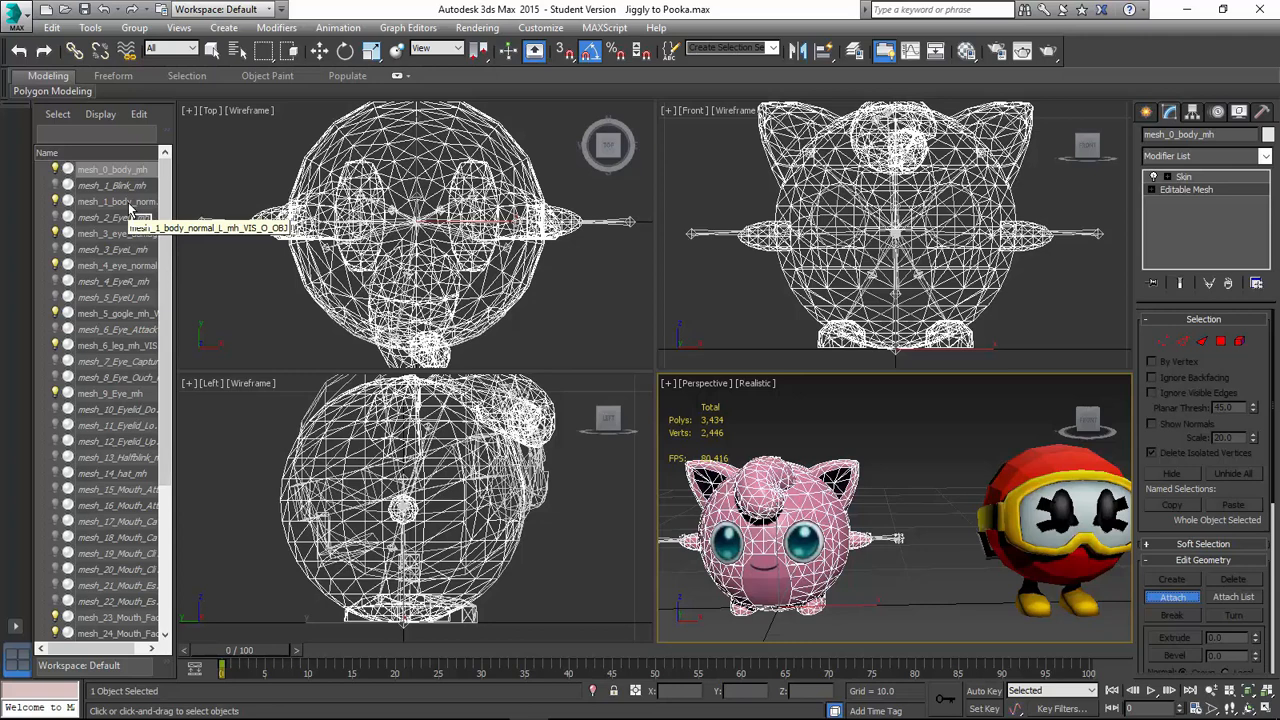
pyautogui.click(130, 204)
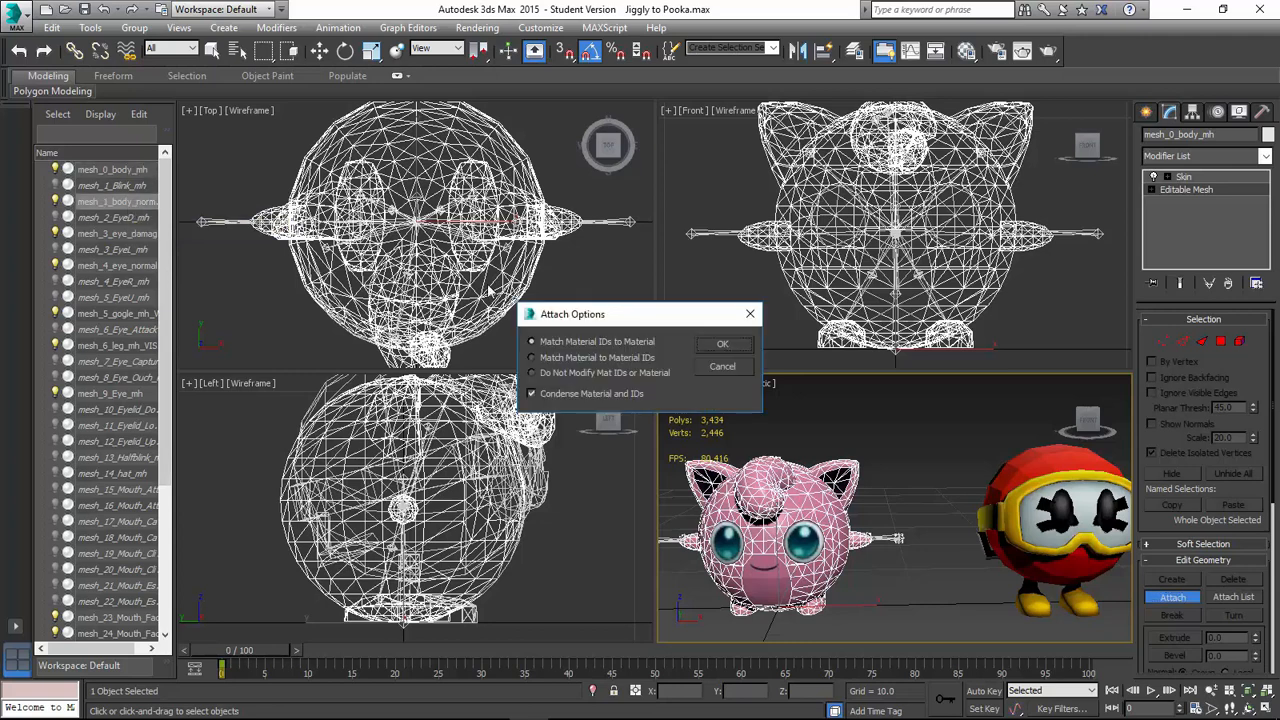
pyautogui.click(723, 345)
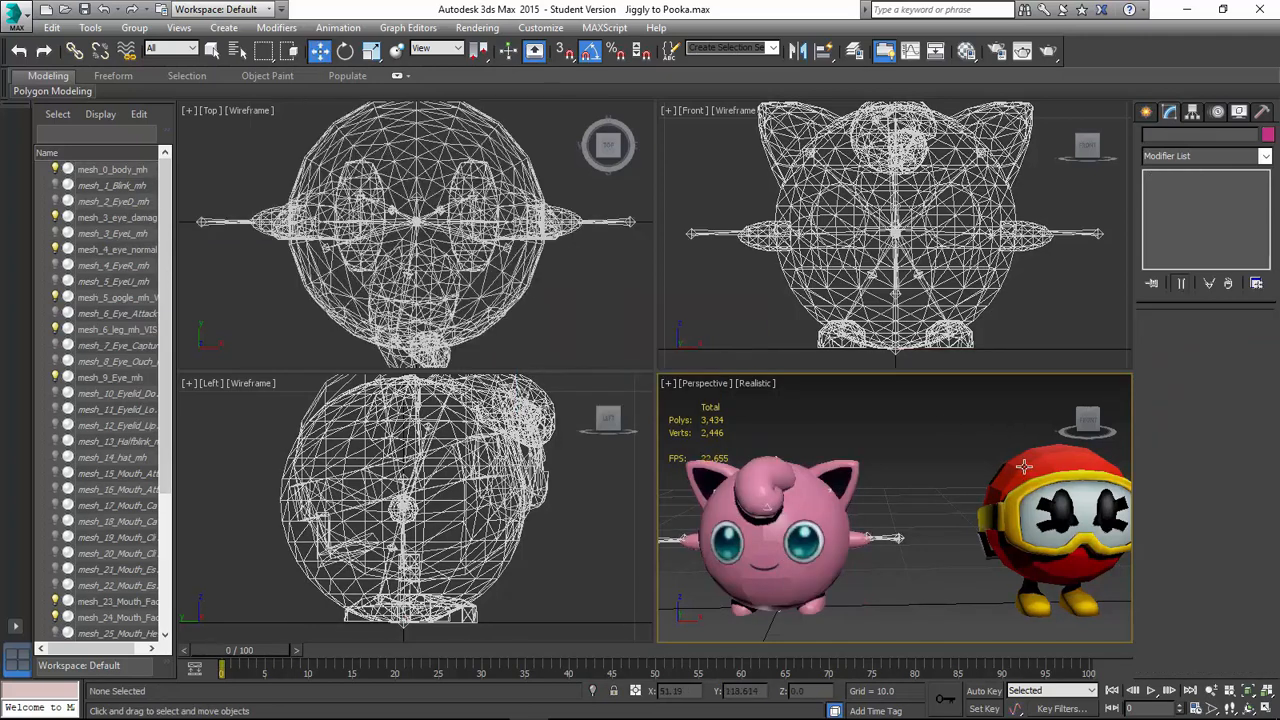
# Delete Jigglypuff's body faces from the combined mesh_0_body_mh, selecting them at Face level in a front view and leaving Pooka's faces.
pyautogui.scroll(-4, 971, 465)
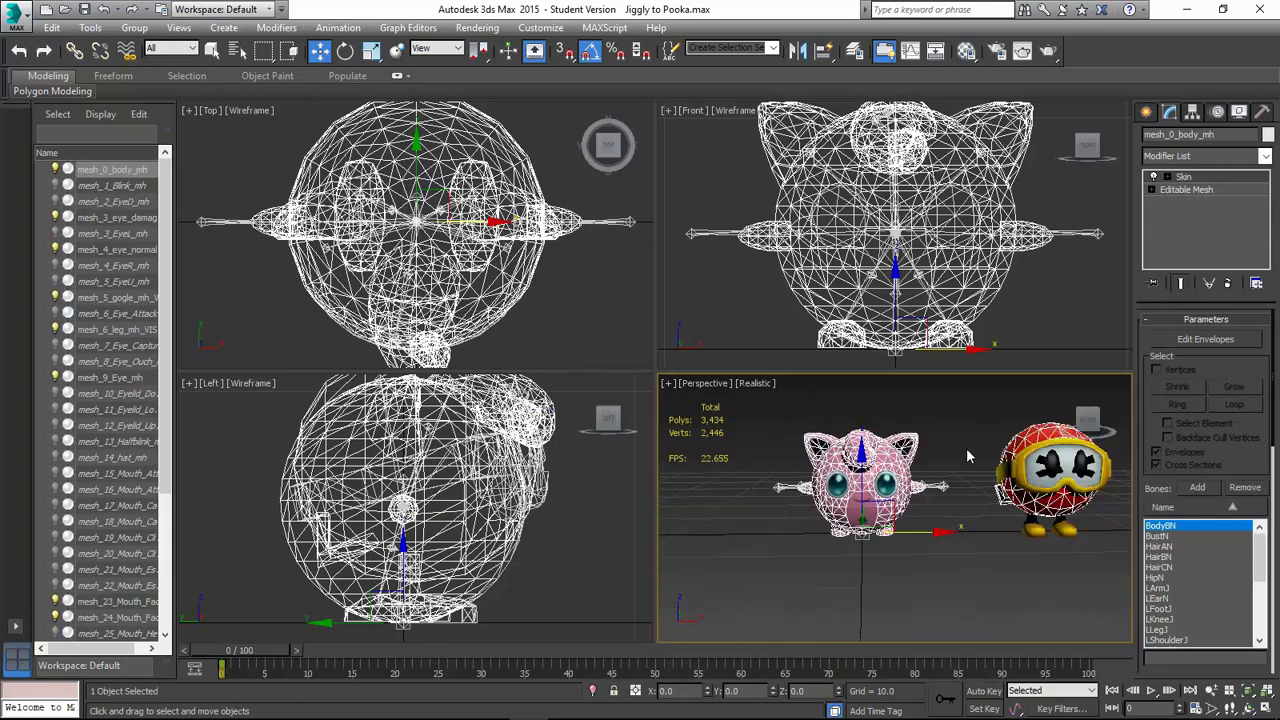
pyautogui.keyDown('alt'); pyautogui.moveTo(987, 473); pyautogui.dragTo(980, 470, button='middle'); pyautogui.keyUp('alt')
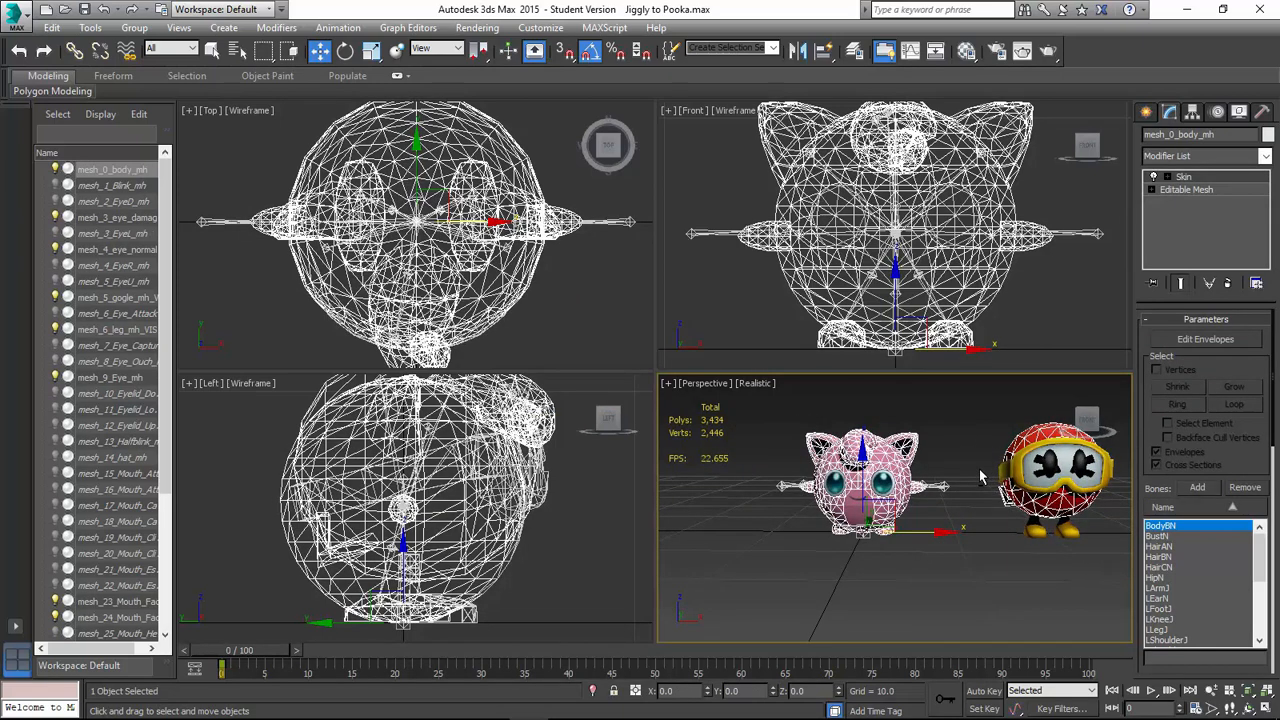
pyautogui.click(1186, 189)
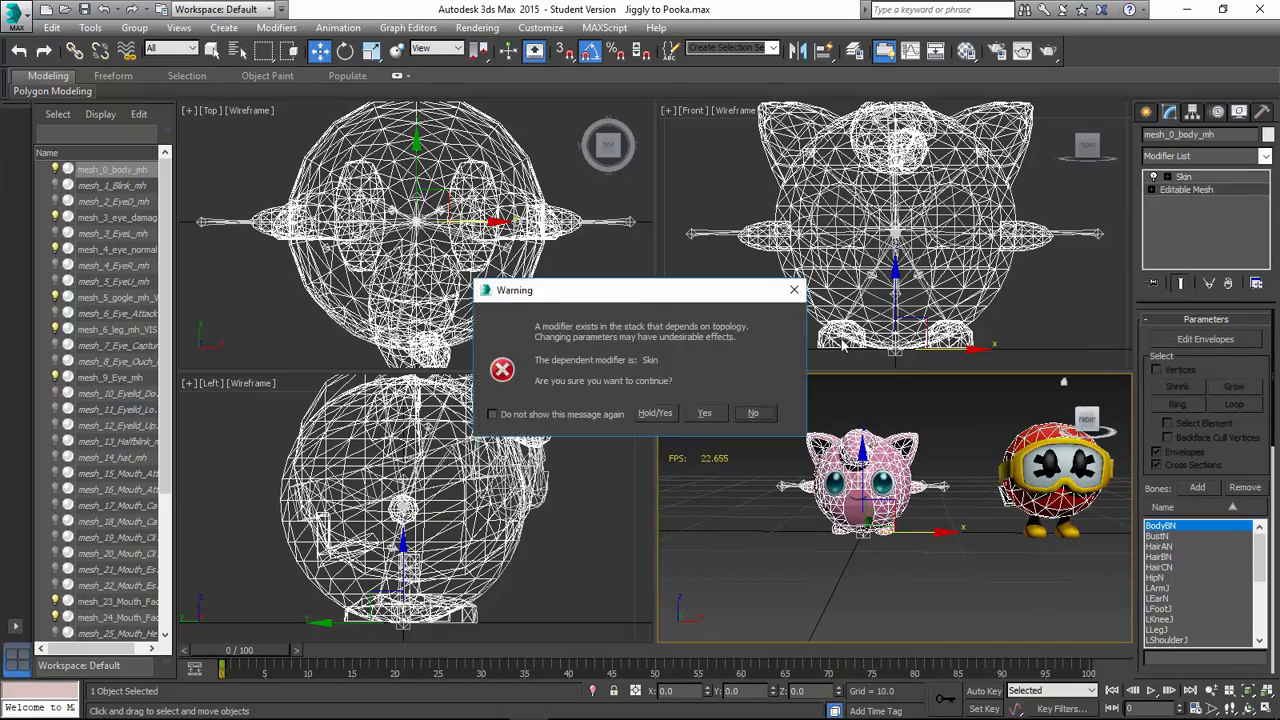
pyautogui.click(704, 413)
pyautogui.press('f')
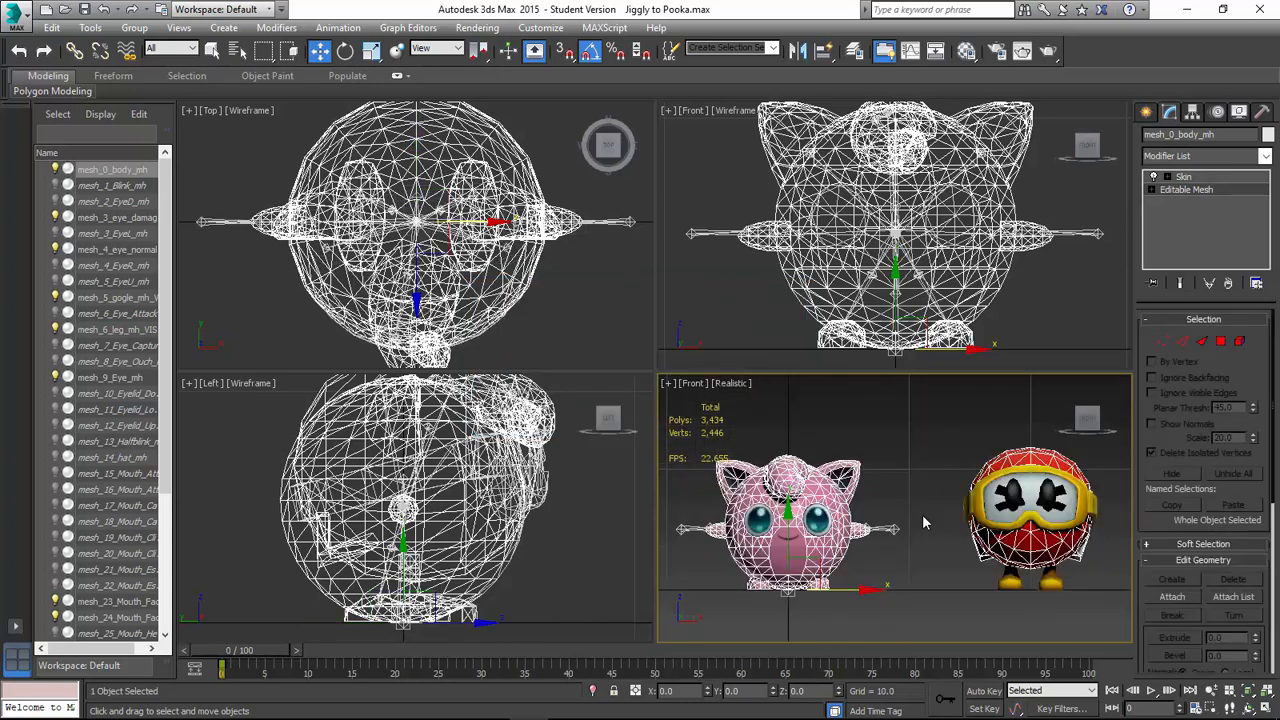
pyautogui.click(1202, 342)
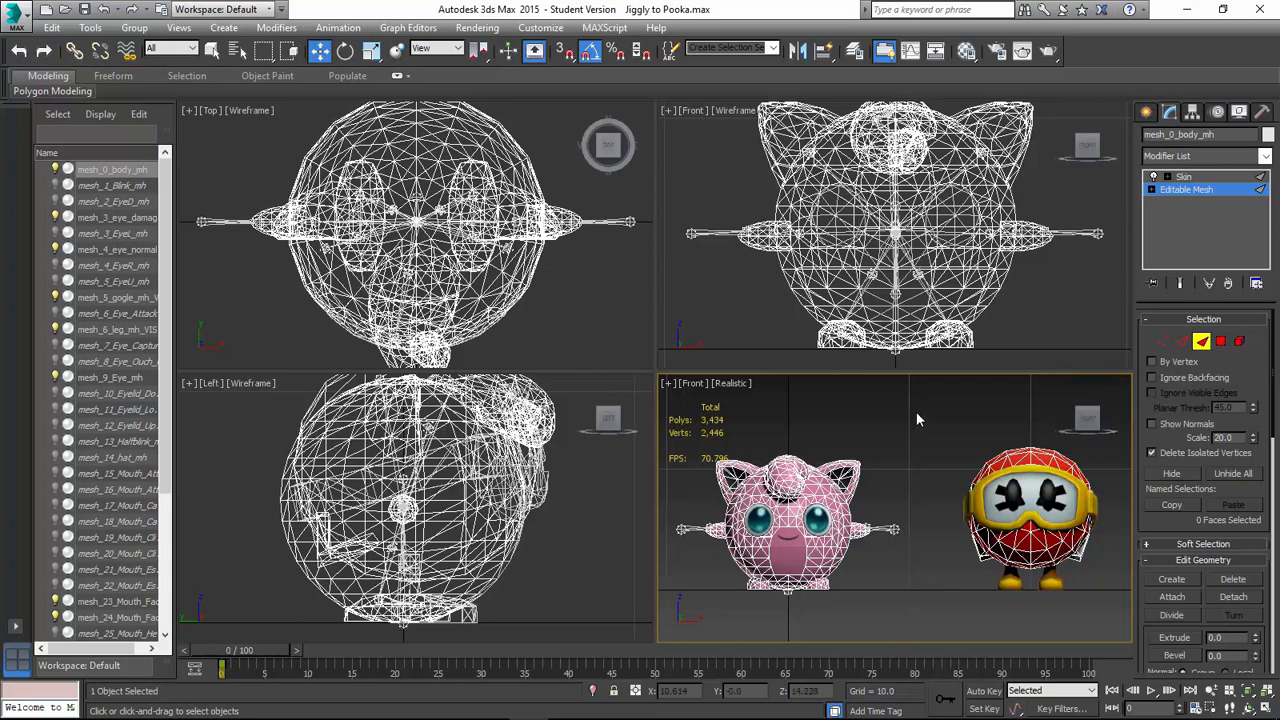
pyautogui.moveTo(913, 396); pyautogui.dragTo(677, 638)
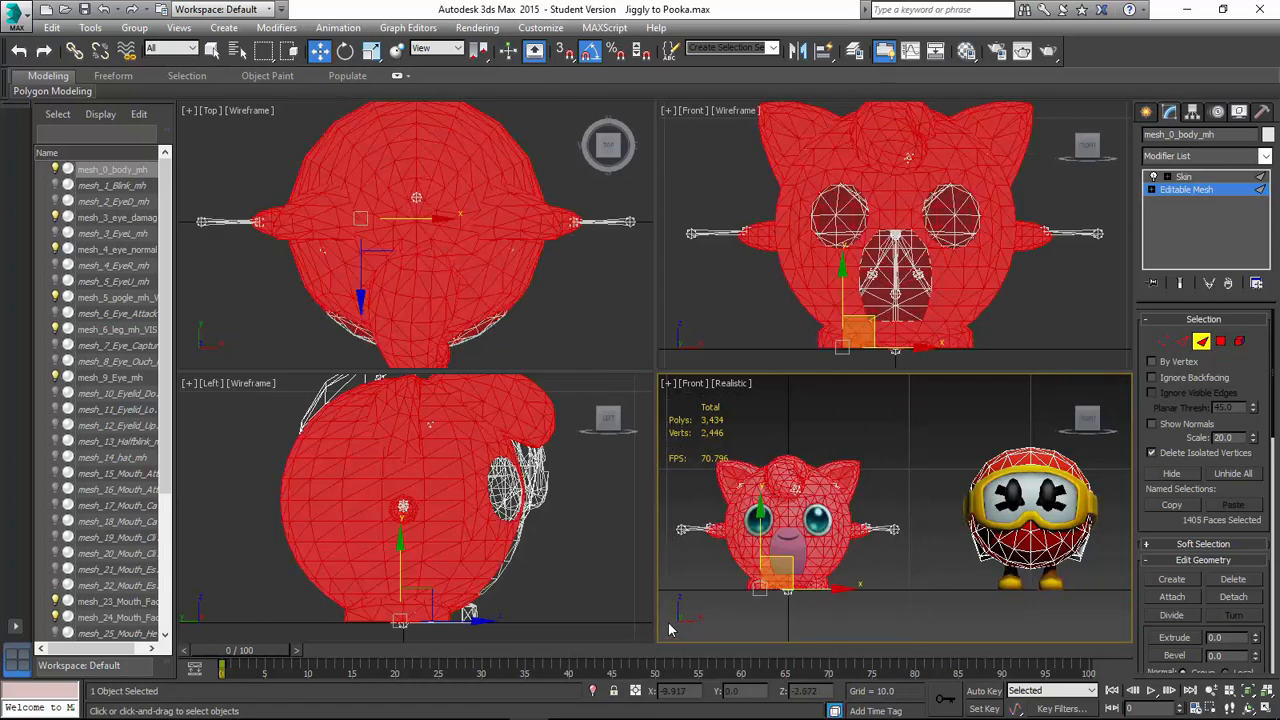
pyautogui.press('Delete')
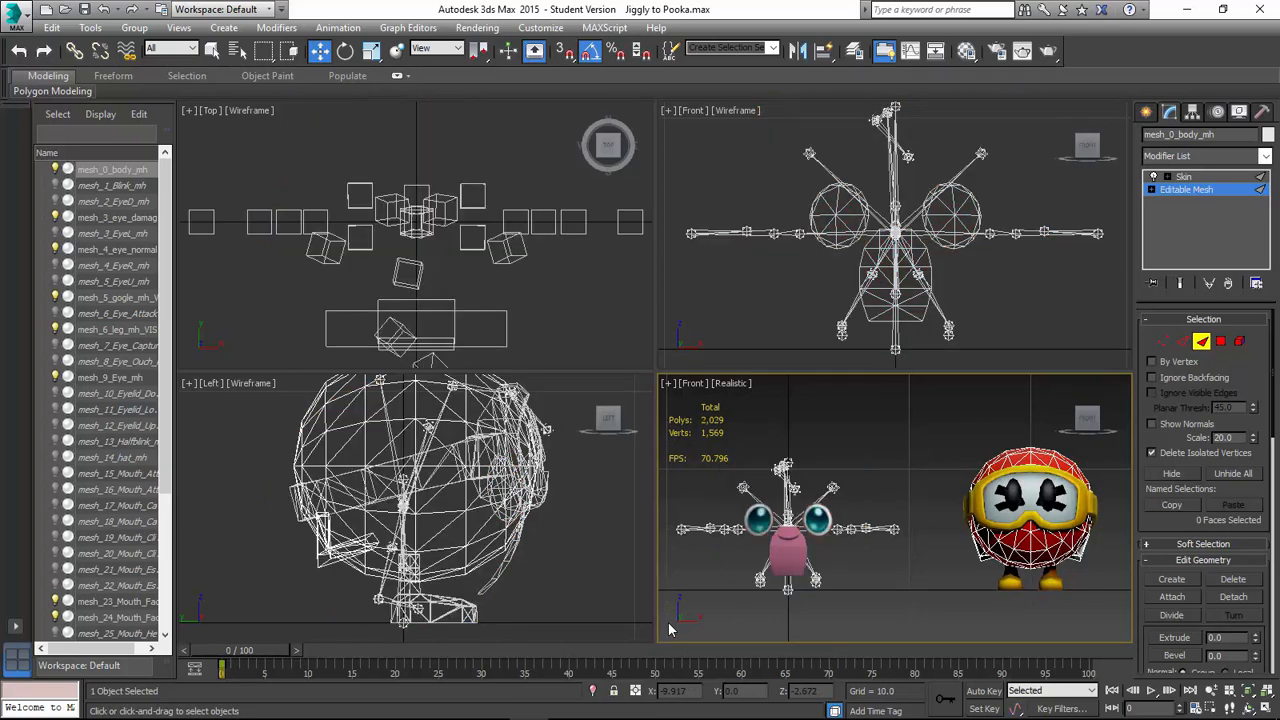
# Select the remaining Pooka faces, then undo the face deletion and the attachment to Jigglypuff's body and deselect everything.
pyautogui.hotkey('ctrl', 'a')
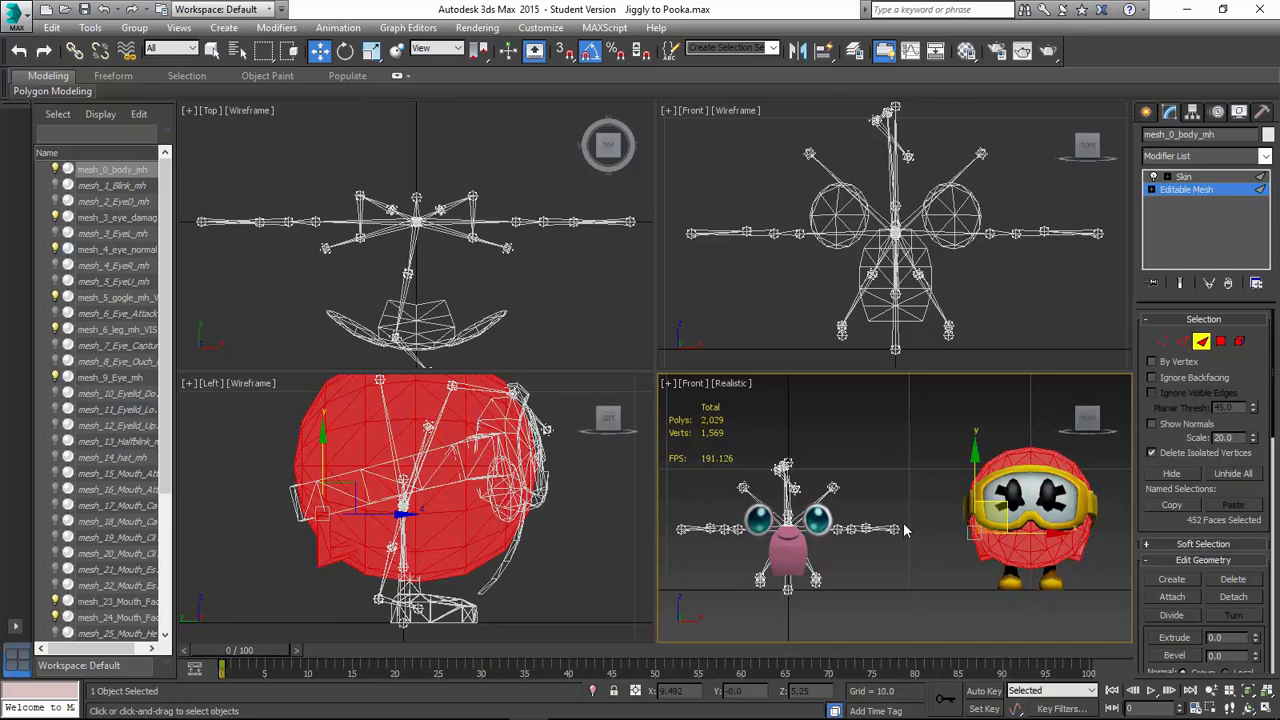
pyautogui.hotkey('ctrl', 'z')
pyautogui.hotkey('ctrl', 'z')
pyautogui.hotkey('ctrl', 'z')
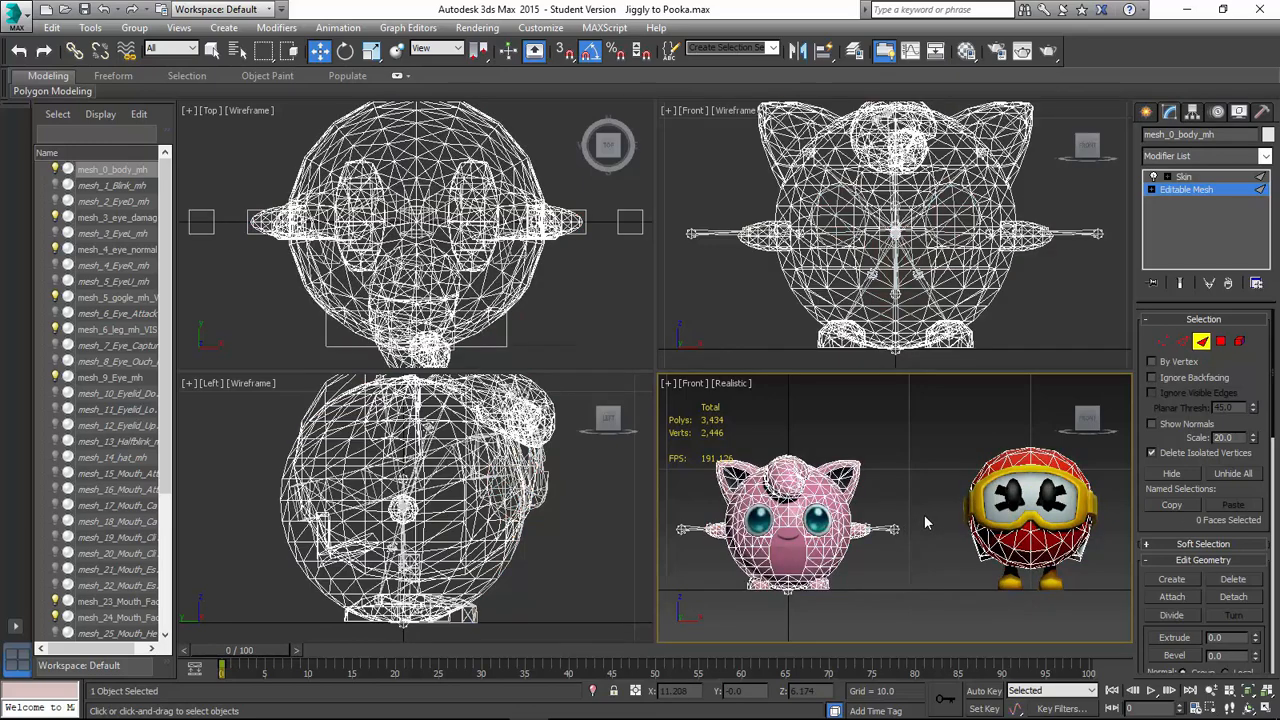
pyautogui.click(1206, 342)
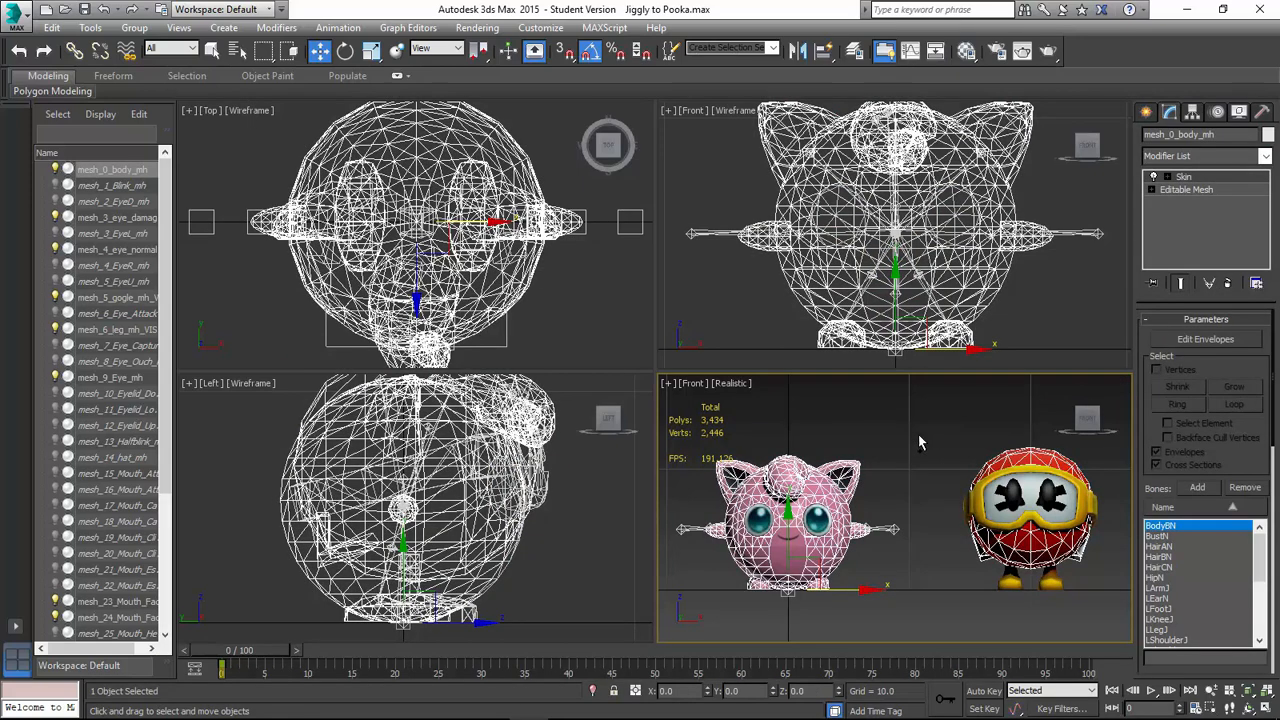
pyautogui.click(876, 445)
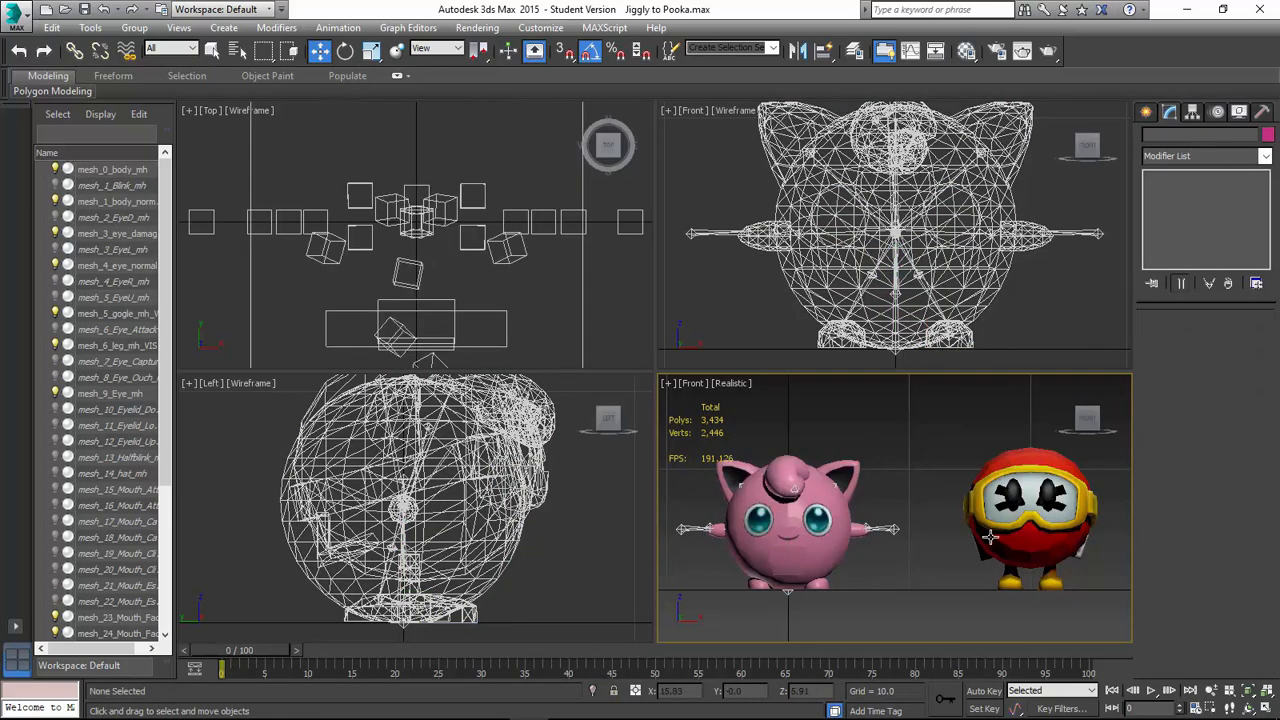
# Attach Pooka's mesh_6_leg mesh to the mesh_1_body_normal mesh.
pyautogui.click(992, 540)
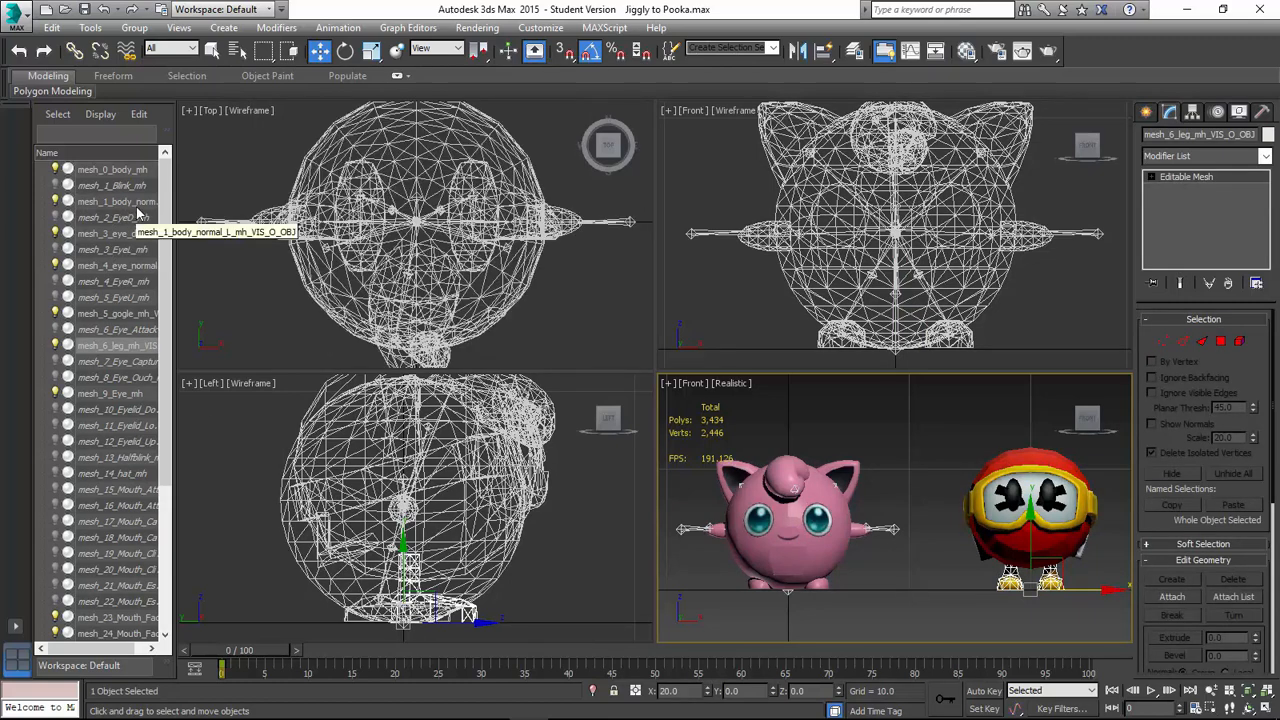
pyautogui.click(139, 212)
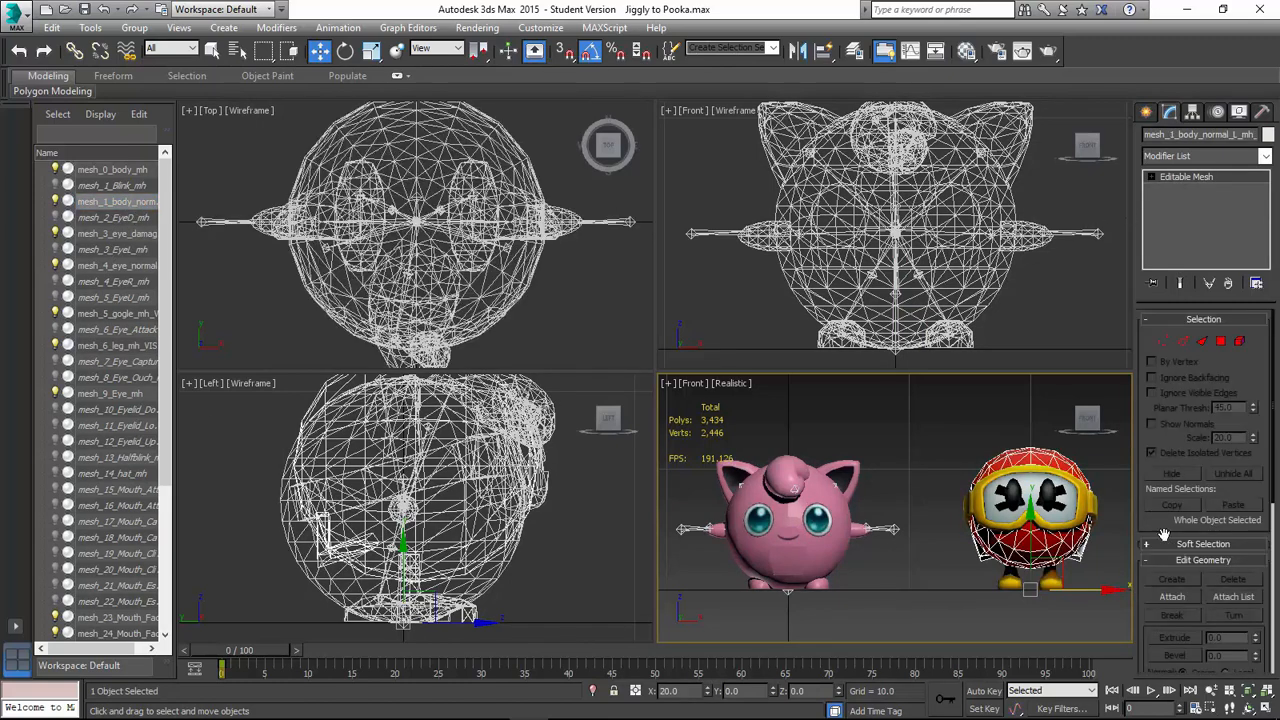
pyautogui.click(1172, 600)
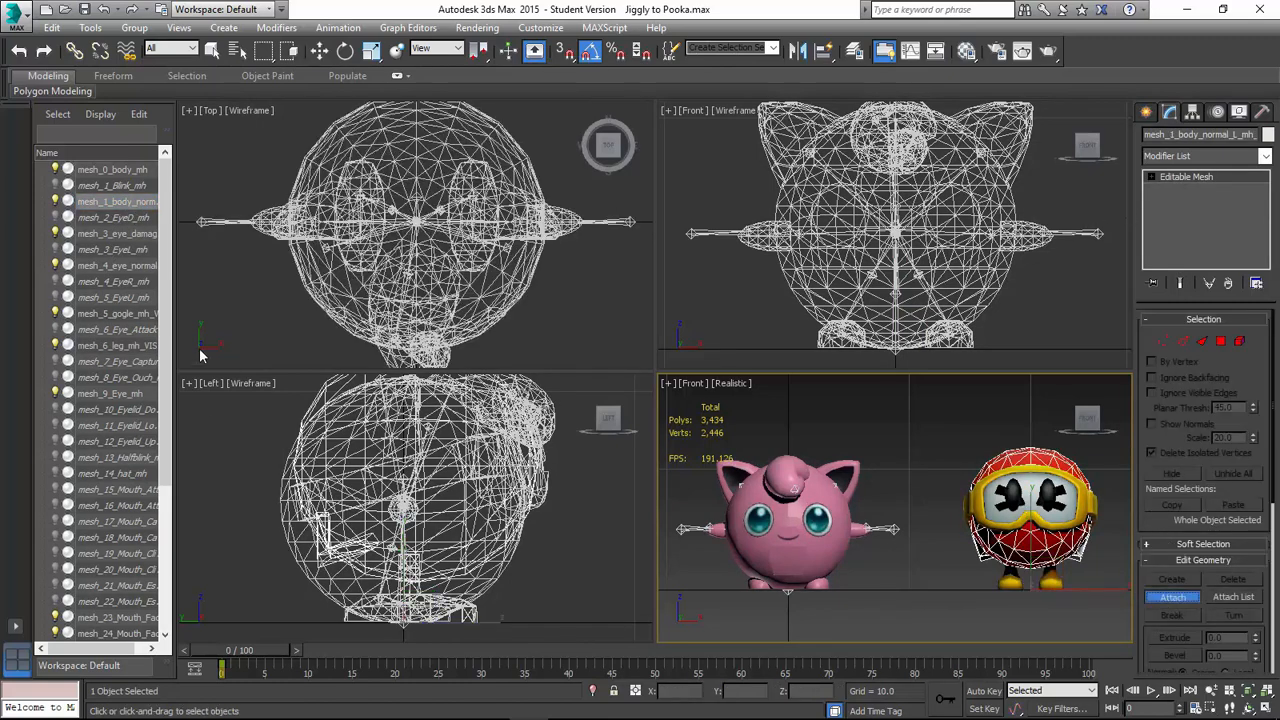
pyautogui.click(145, 347)
pyautogui.click(720, 344)
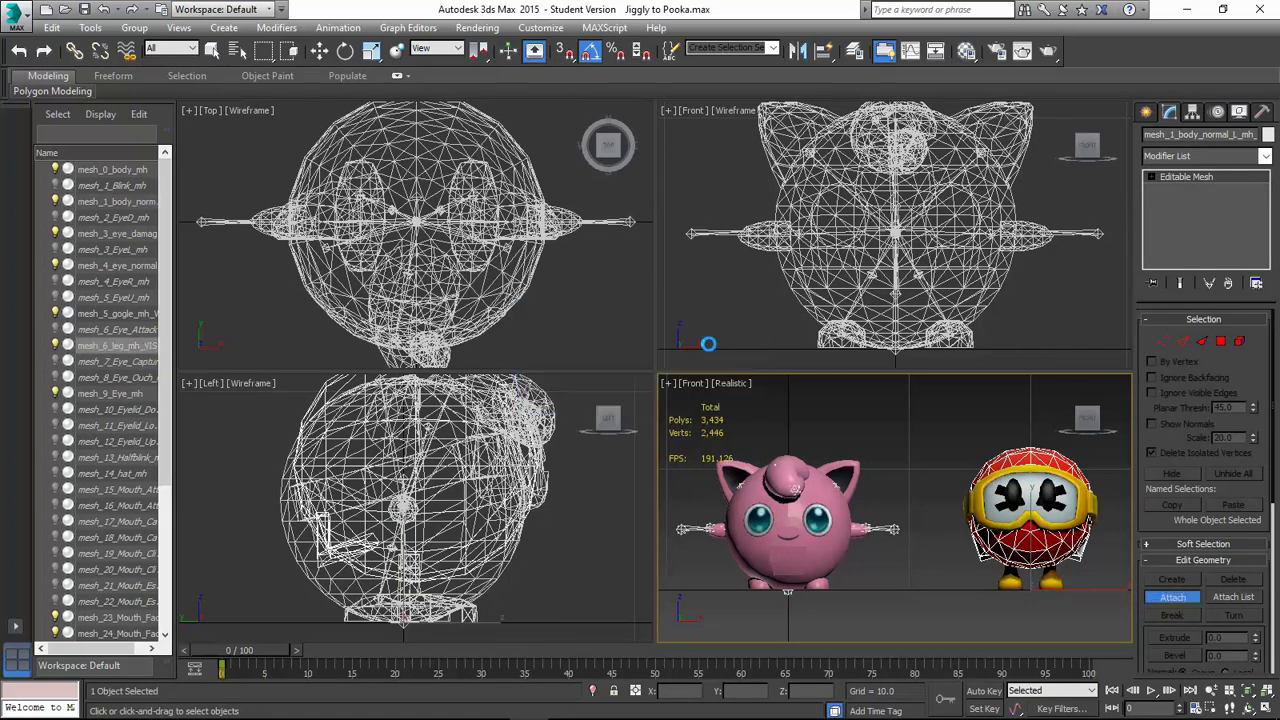
# Attach the yellow goggles mesh (mesh_5_gogle) to the red character's mesh_1_body_normal mesh, and clear the selection.
pyautogui.press('w')
pyautogui.click(959, 458)
pyautogui.click(1005, 450)
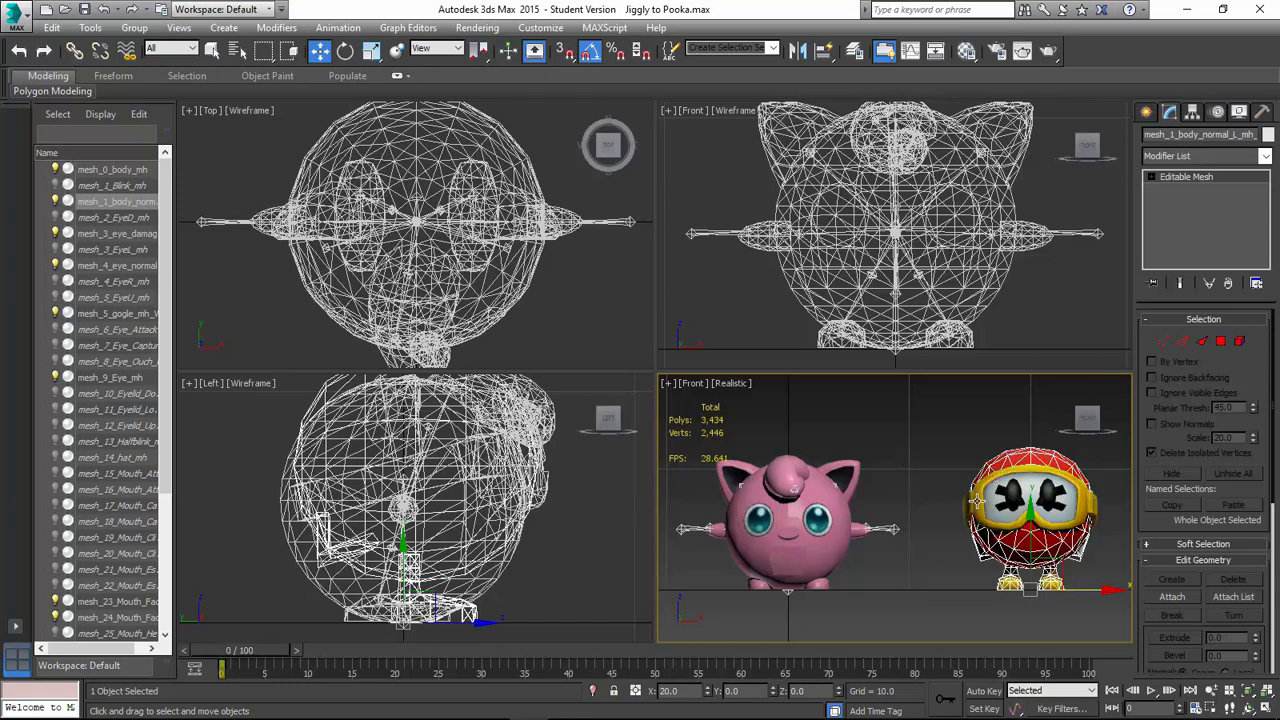
pyautogui.click(977, 500)
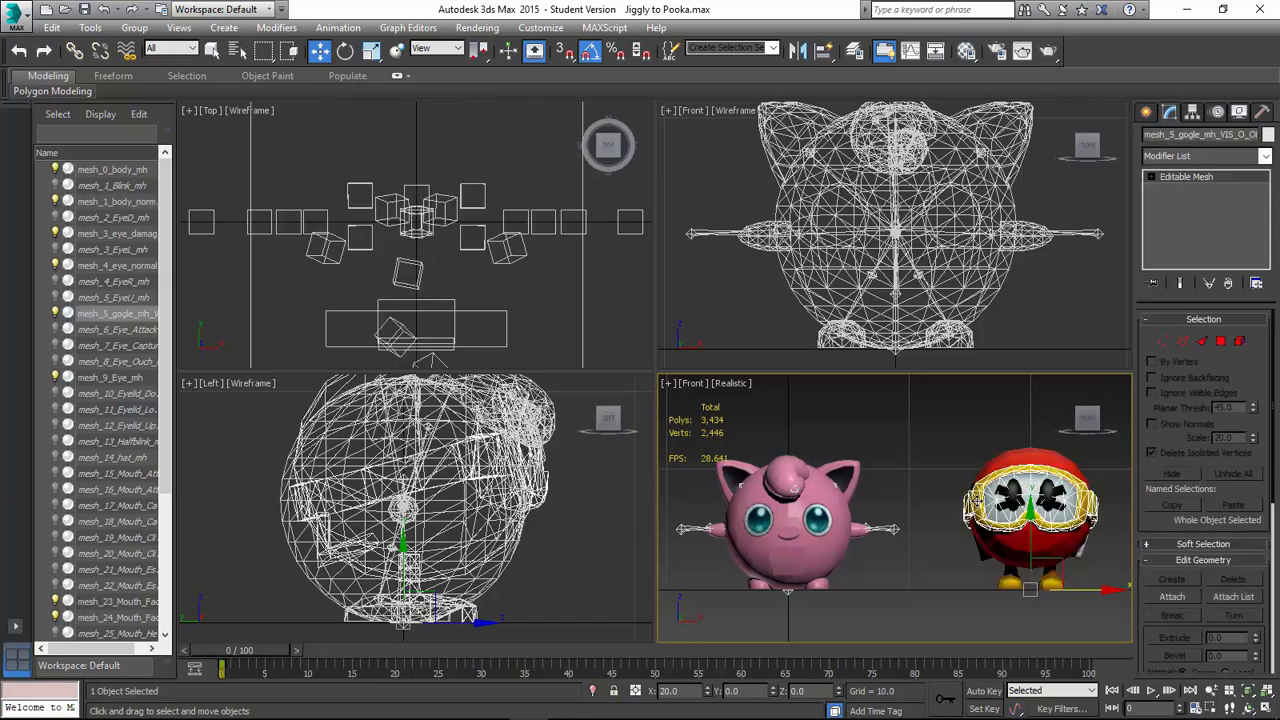
pyautogui.click(1031, 461)
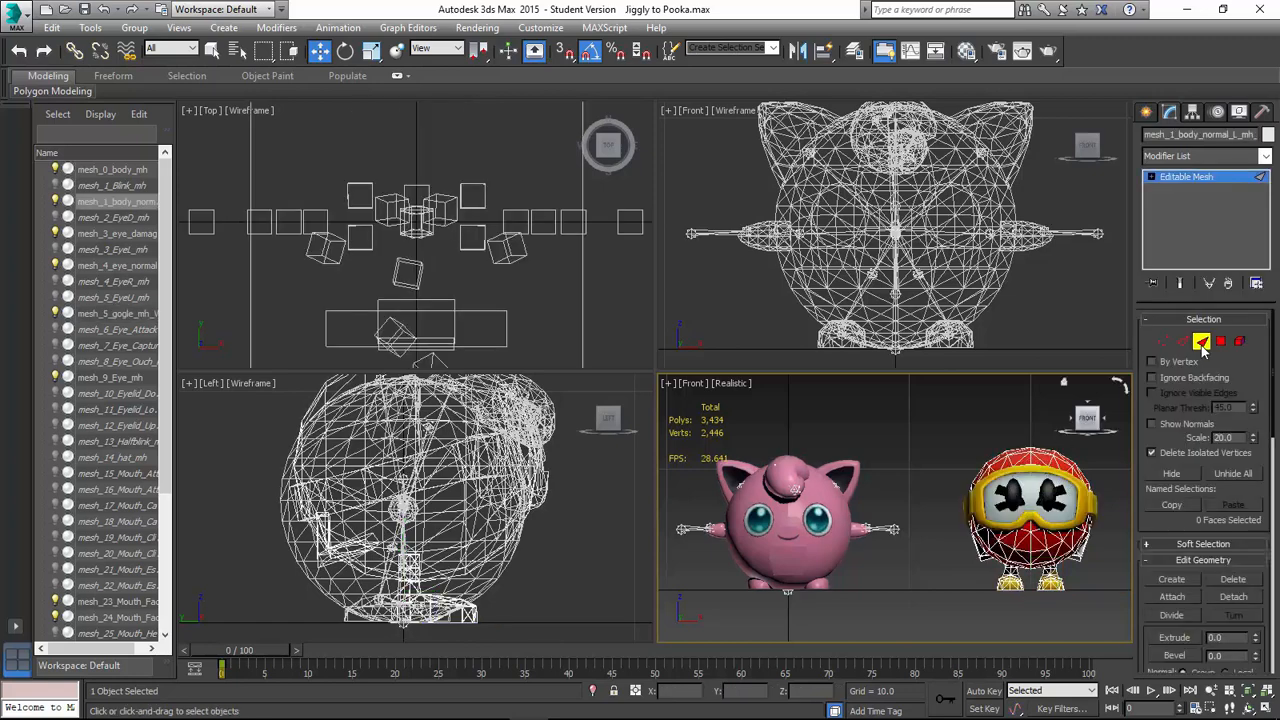
pyautogui.click(1173, 594)
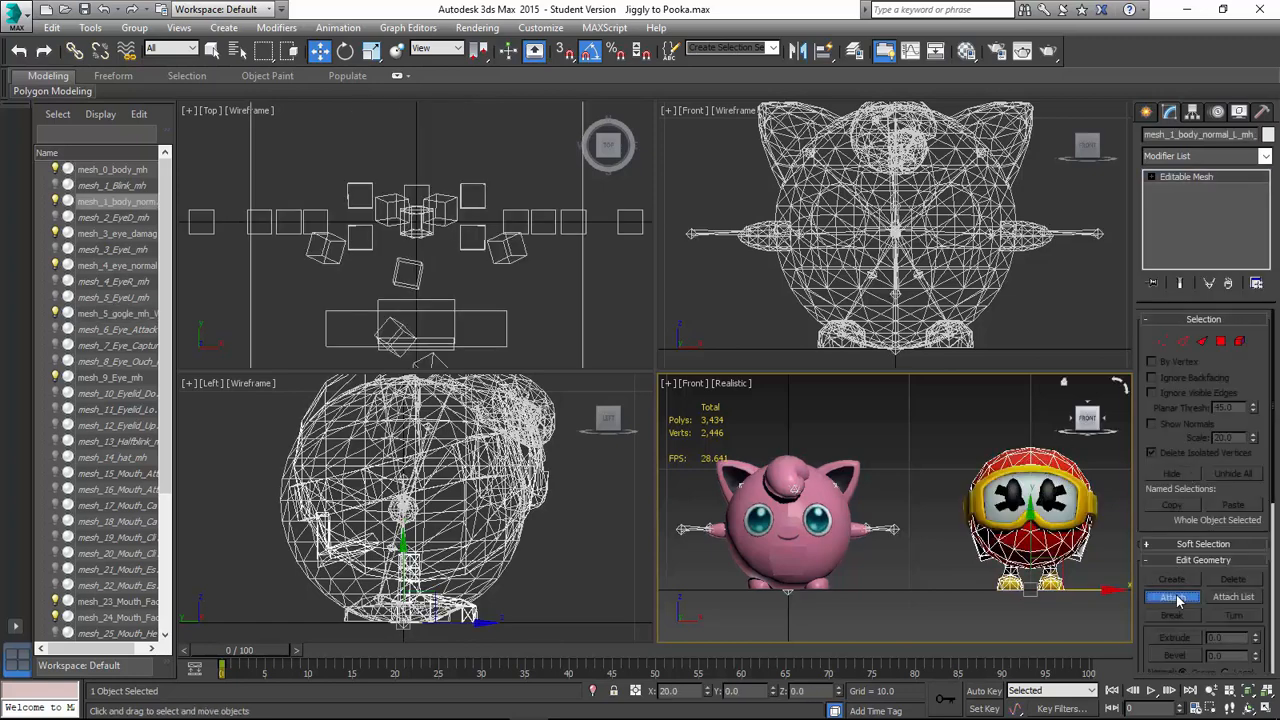
pyautogui.click(134, 315)
pyautogui.hotkey('ctrl', 'd')
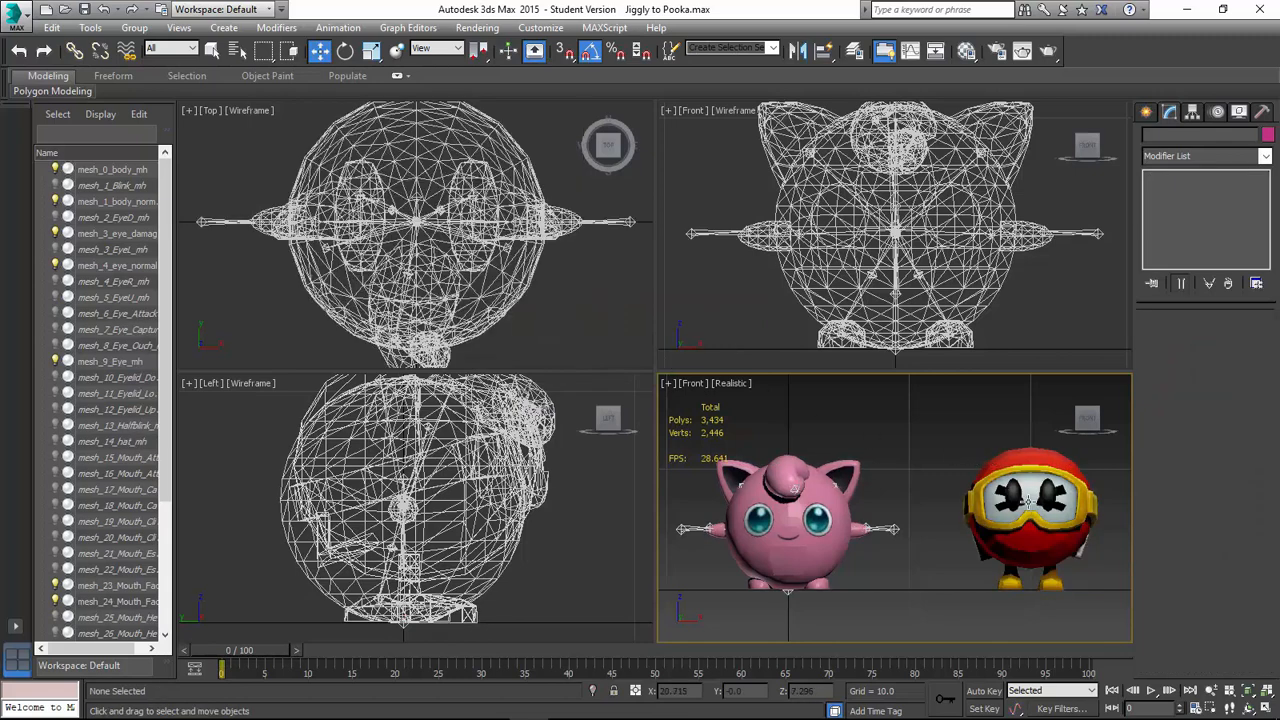
# Attach the combined mesh_1_body_normal to the Editable Mesh of the skinned pink body mesh_0_body_mh, accepting the topology warning.
pyautogui.click(1030, 470)
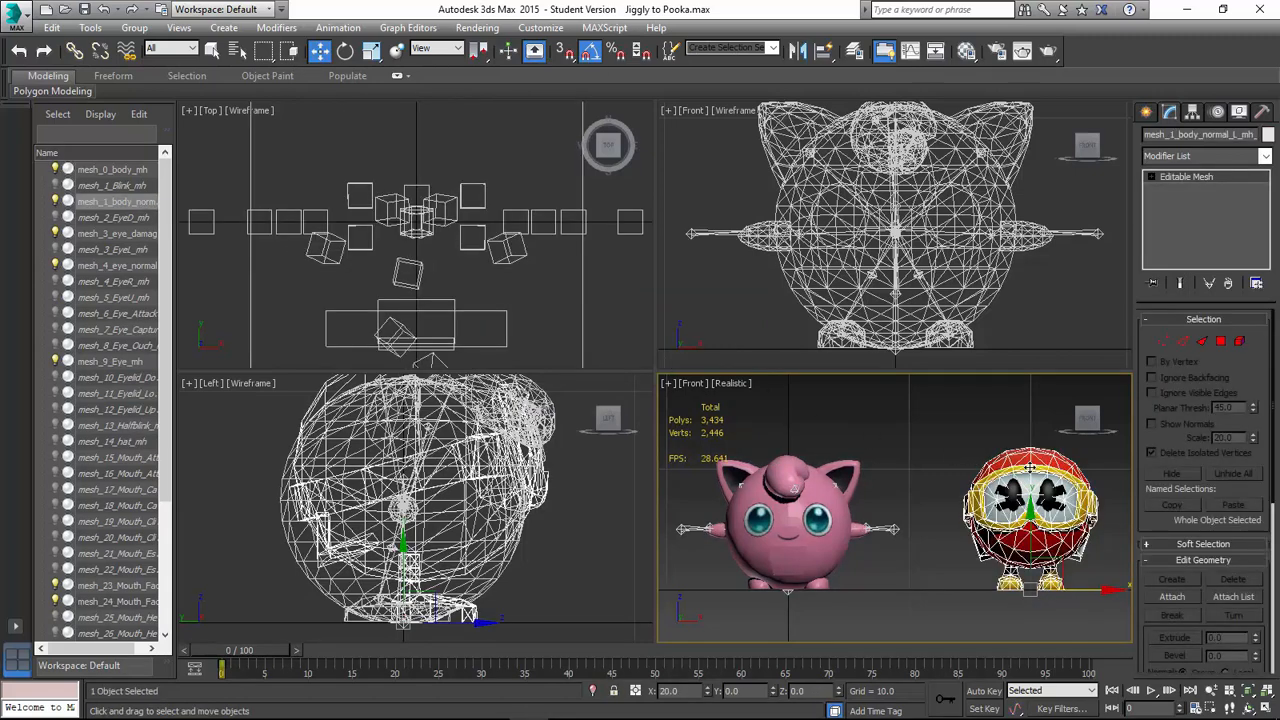
pyautogui.click(834, 498)
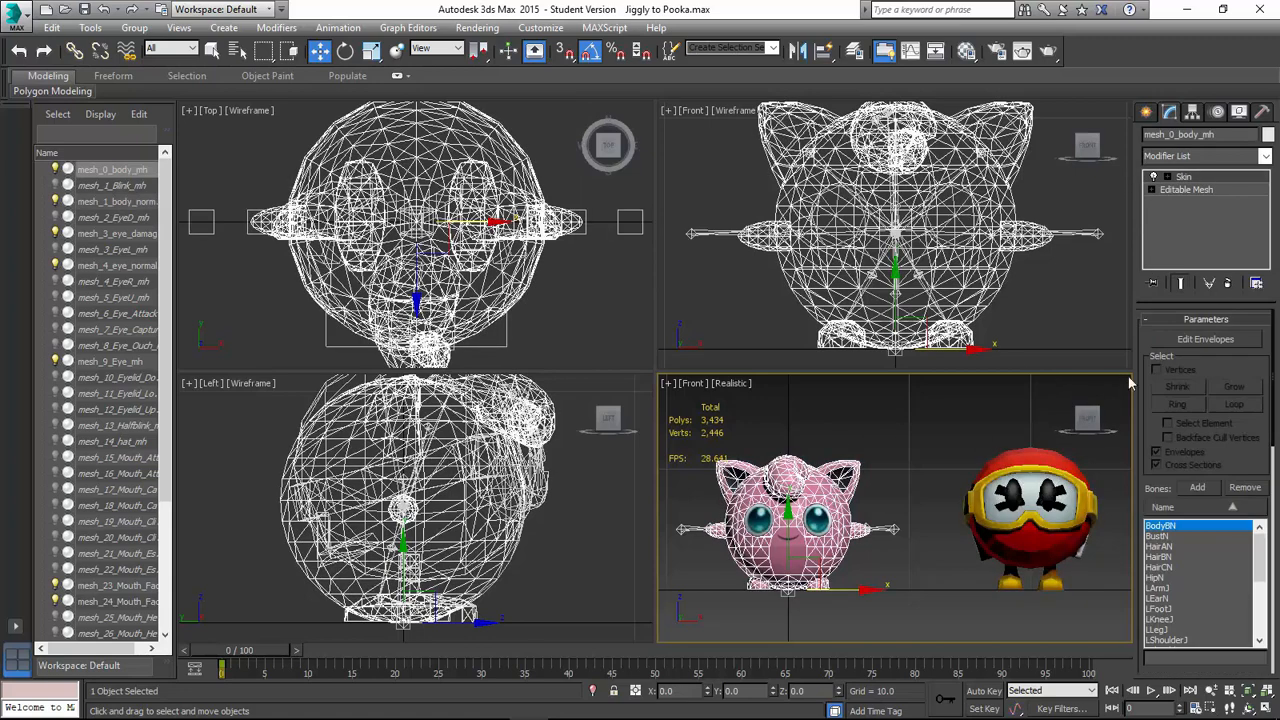
pyautogui.click(1185, 190)
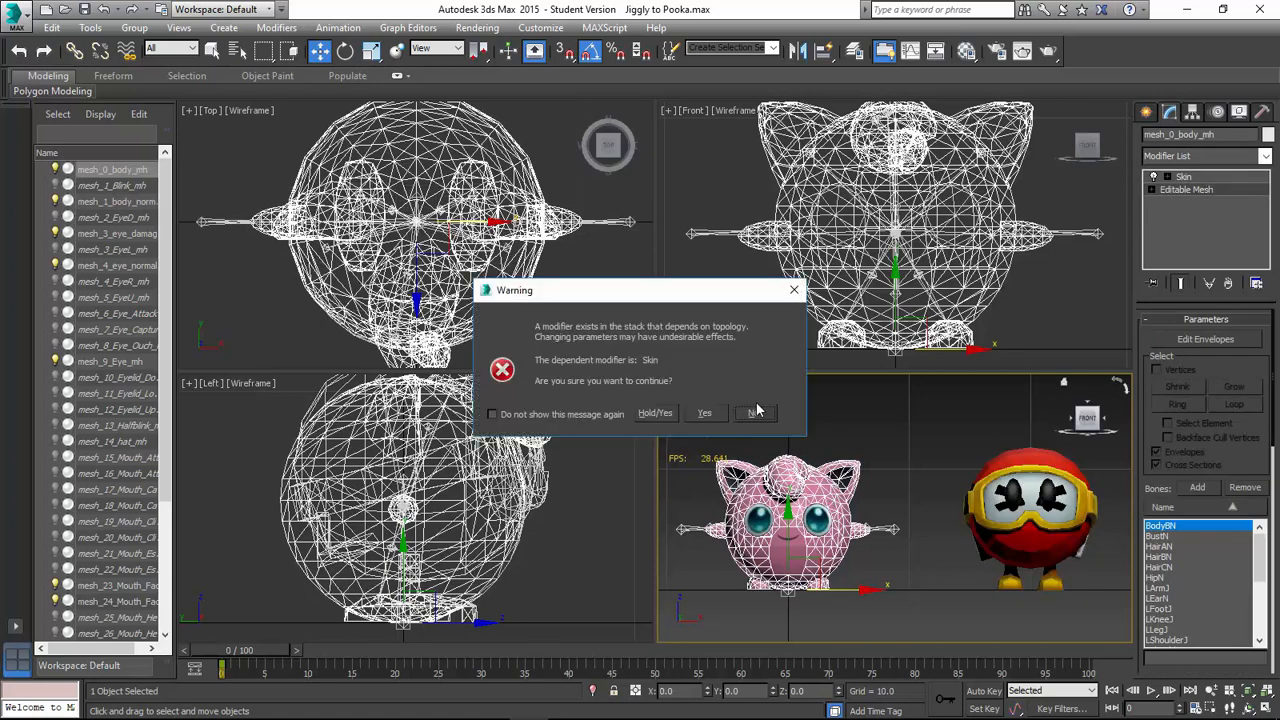
pyautogui.click(706, 413)
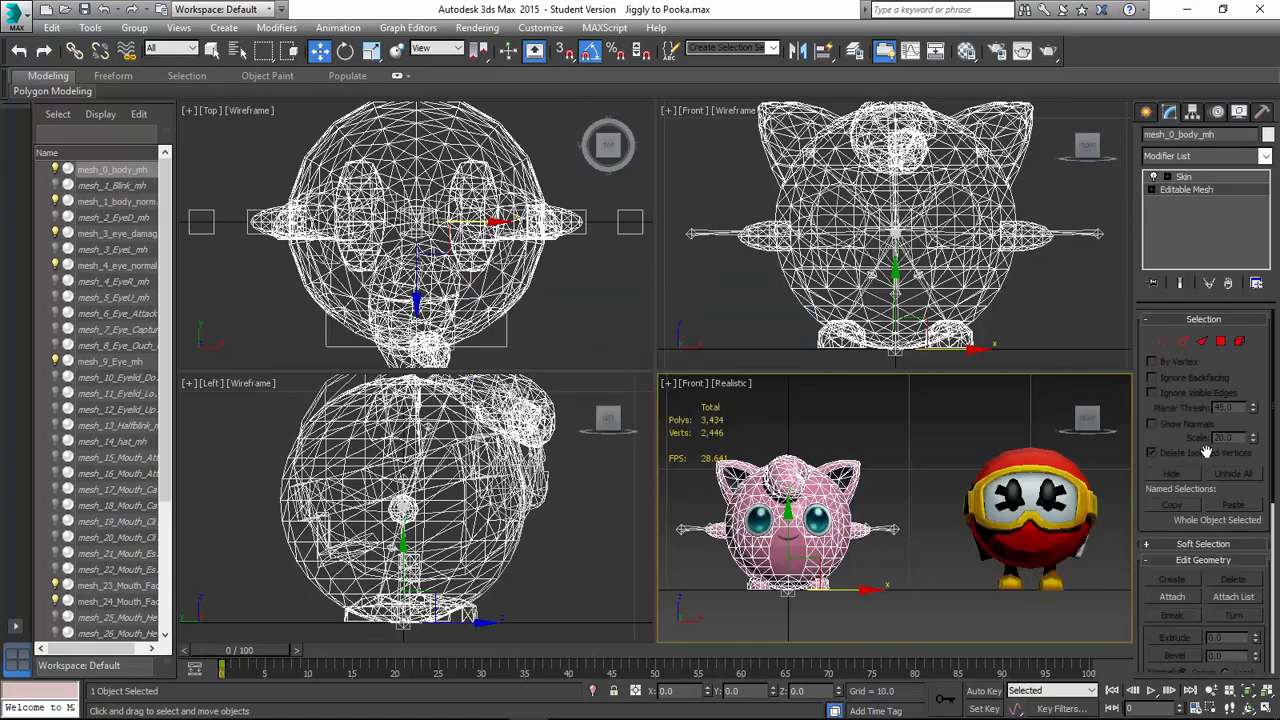
pyautogui.click(1172, 597)
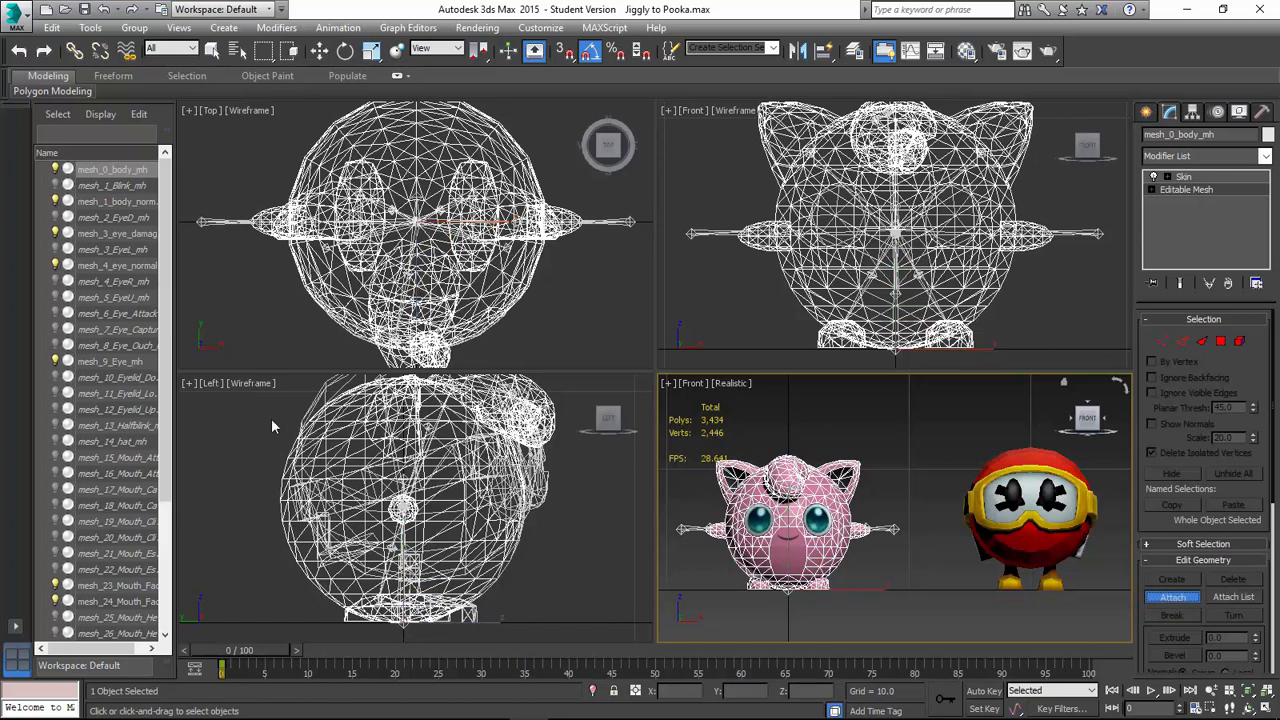
pyautogui.click(125, 203)
pyautogui.click(722, 344)
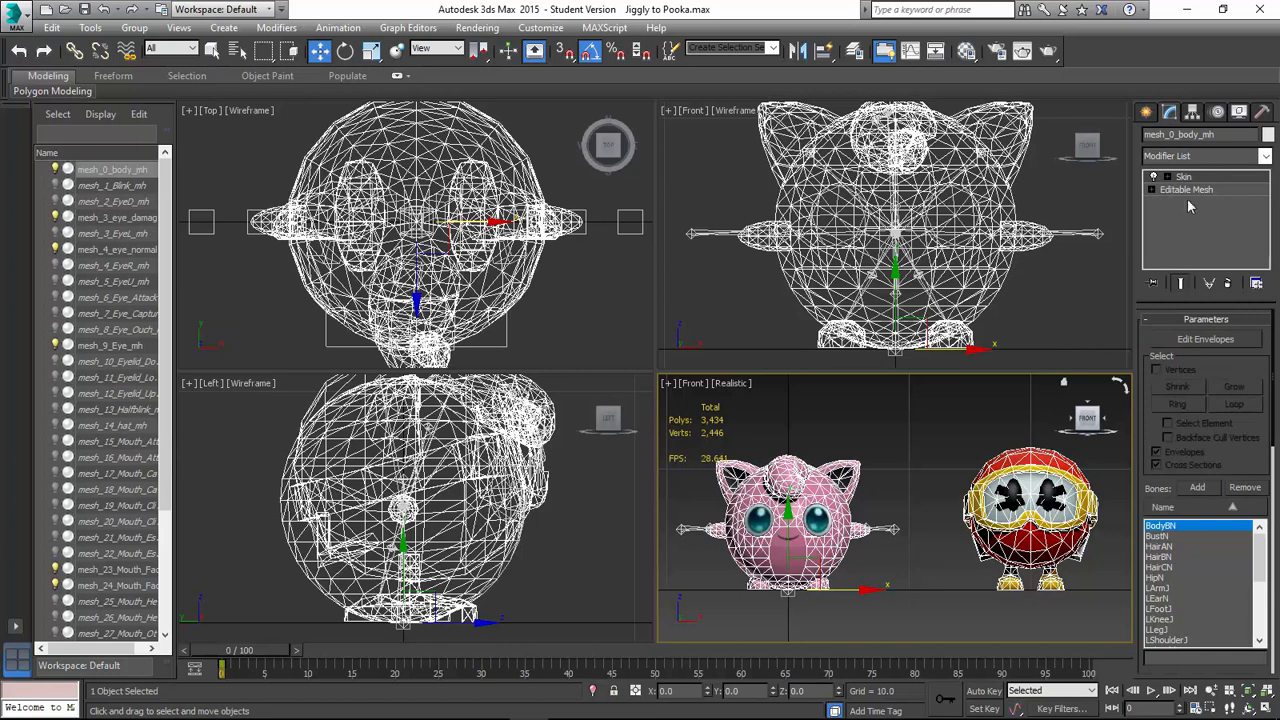
# Select the faces of the original pink body at the Editable Mesh level of mesh_0_body_mh and delete them.
pyautogui.click(1190, 189)
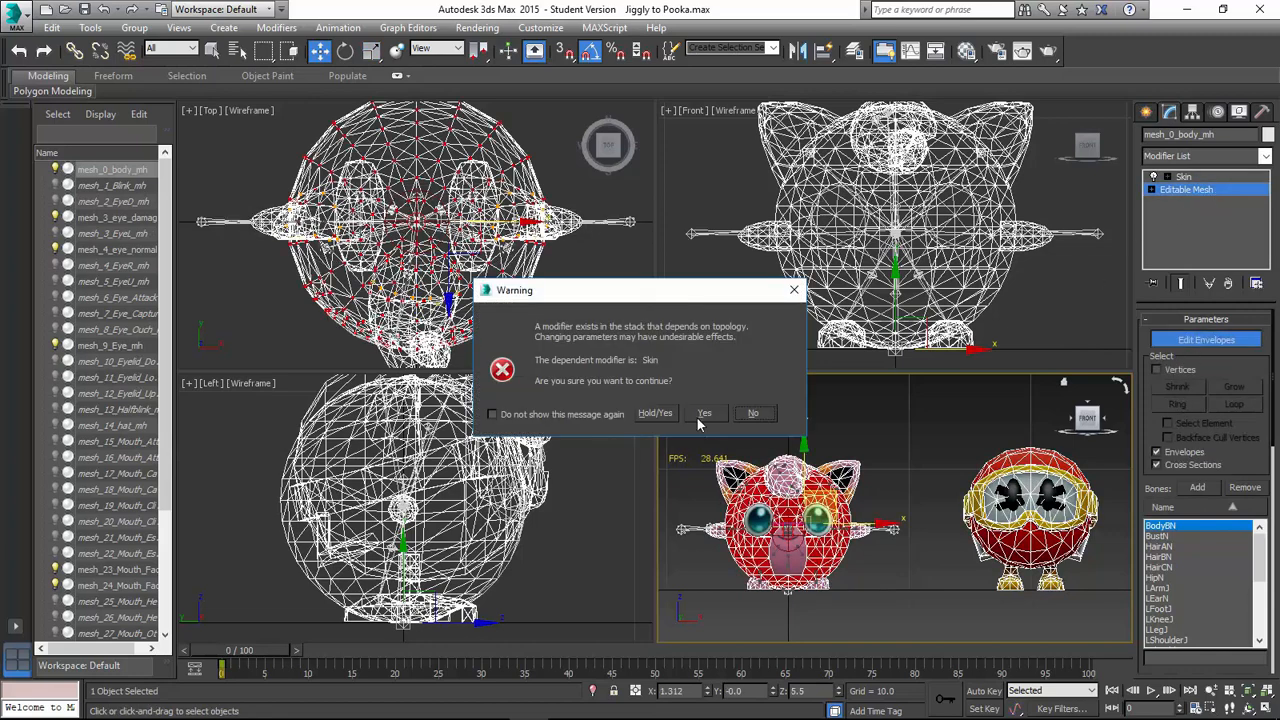
pyautogui.click(704, 413)
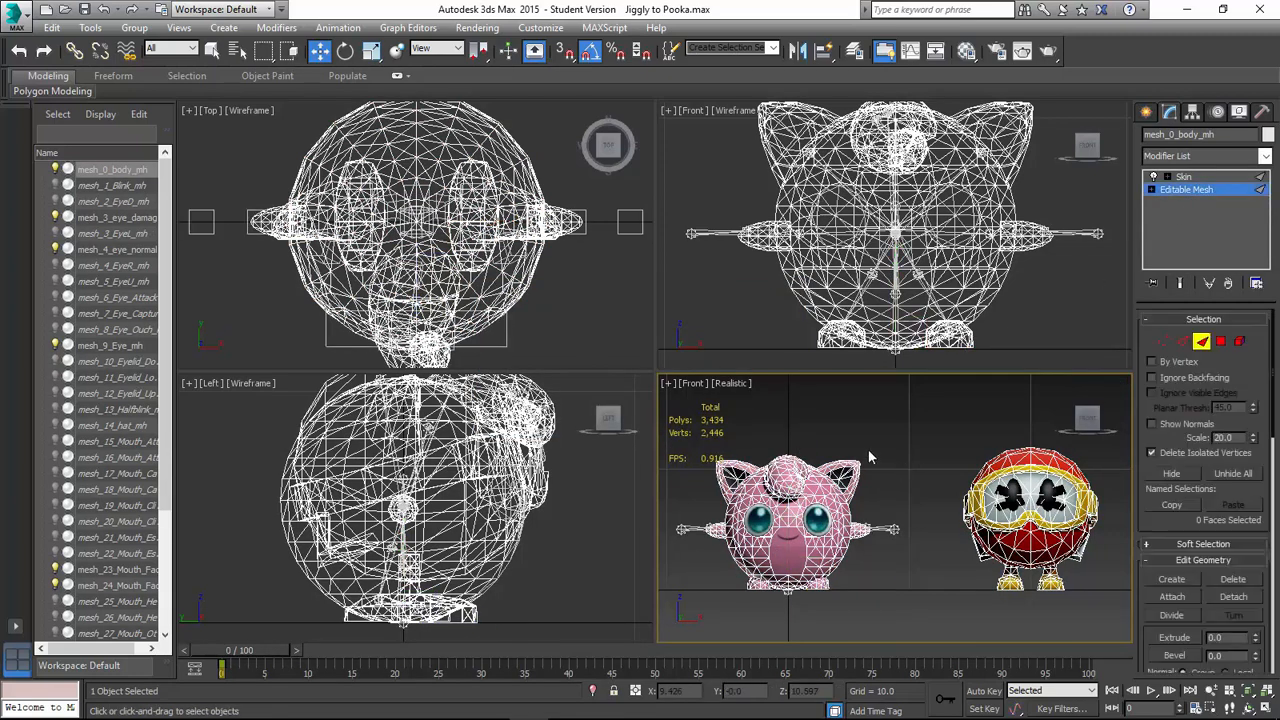
pyautogui.hotkey('ctrl', 'a')
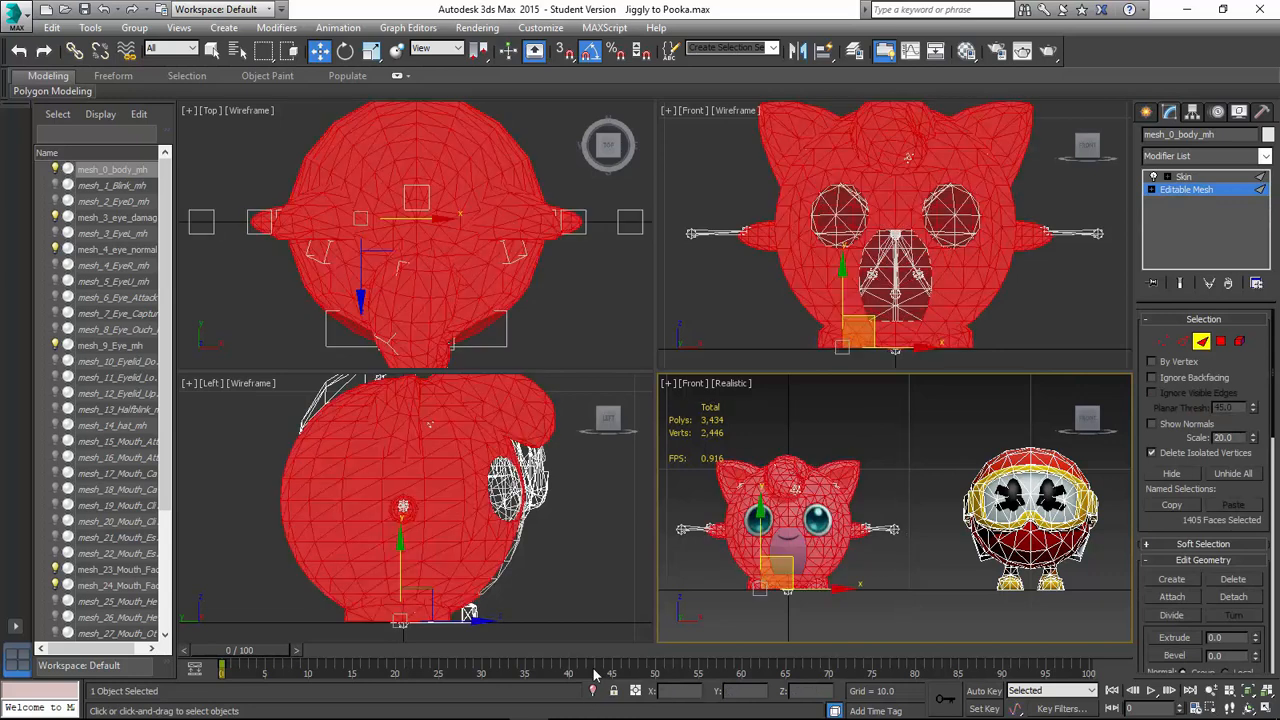
pyautogui.press('Delete')
# Select all remaining faces of mesh_0_body_mh and move them along negative X with a screen offset onto the skeleton.
pyautogui.hotkey('ctrl', 'z')
pyautogui.rightClick(750, 545)
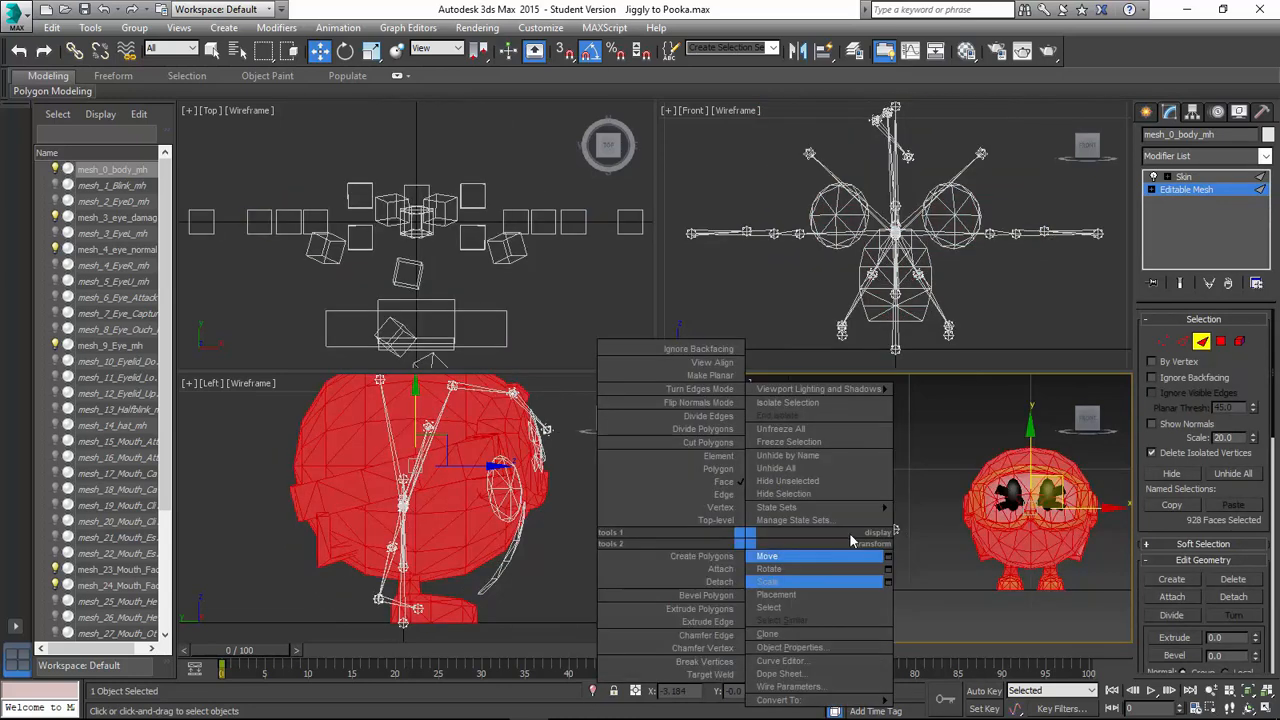
pyautogui.click(888, 556)
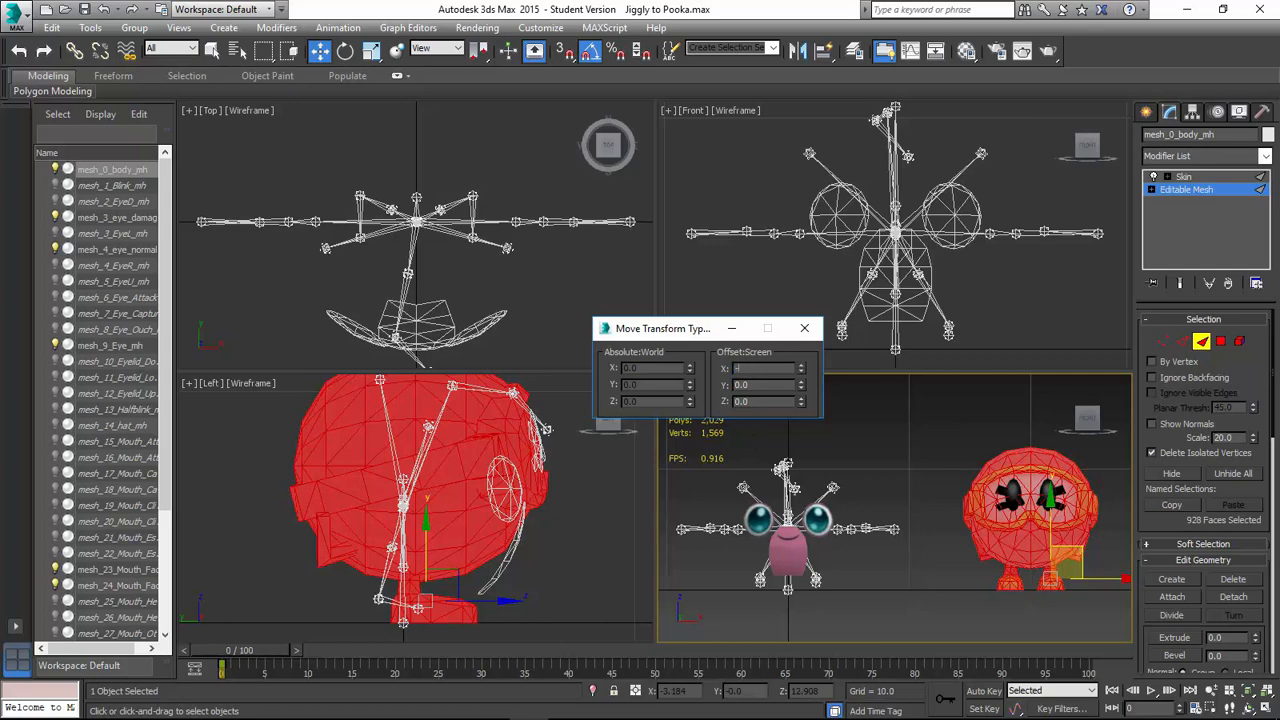
pyautogui.press('Tab')
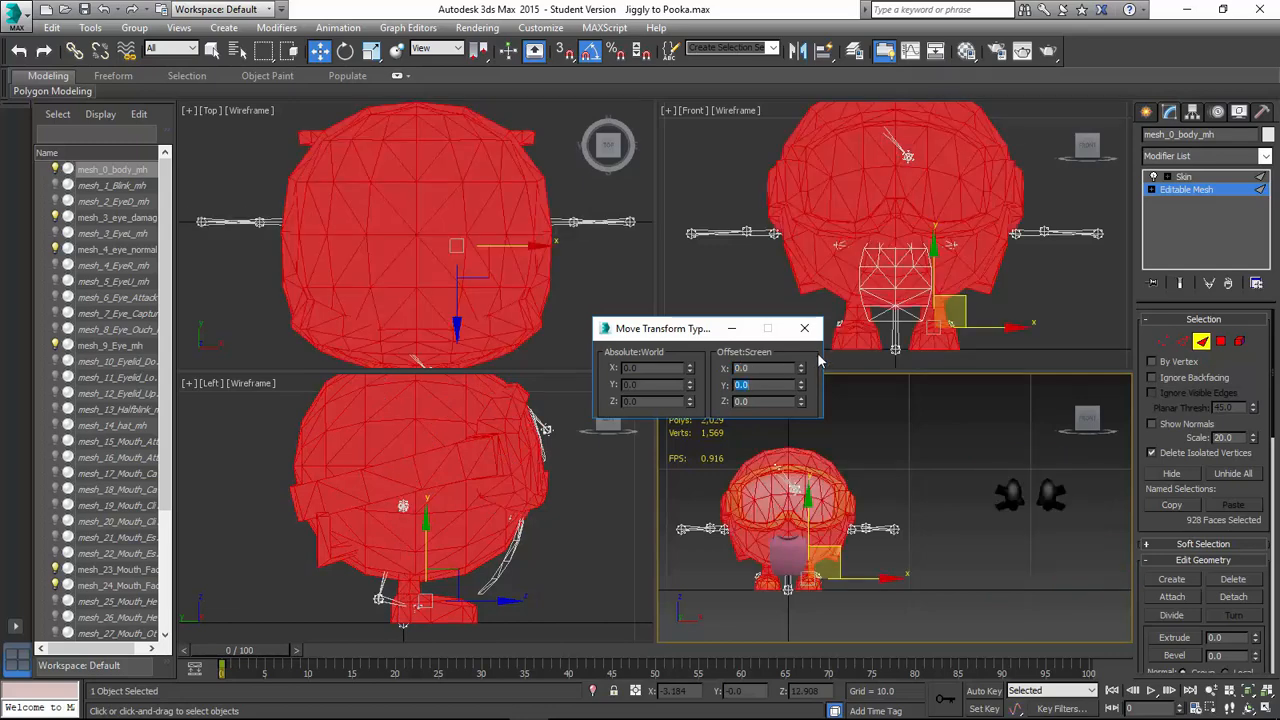
pyautogui.click(804, 328)
pyautogui.click(1205, 347)
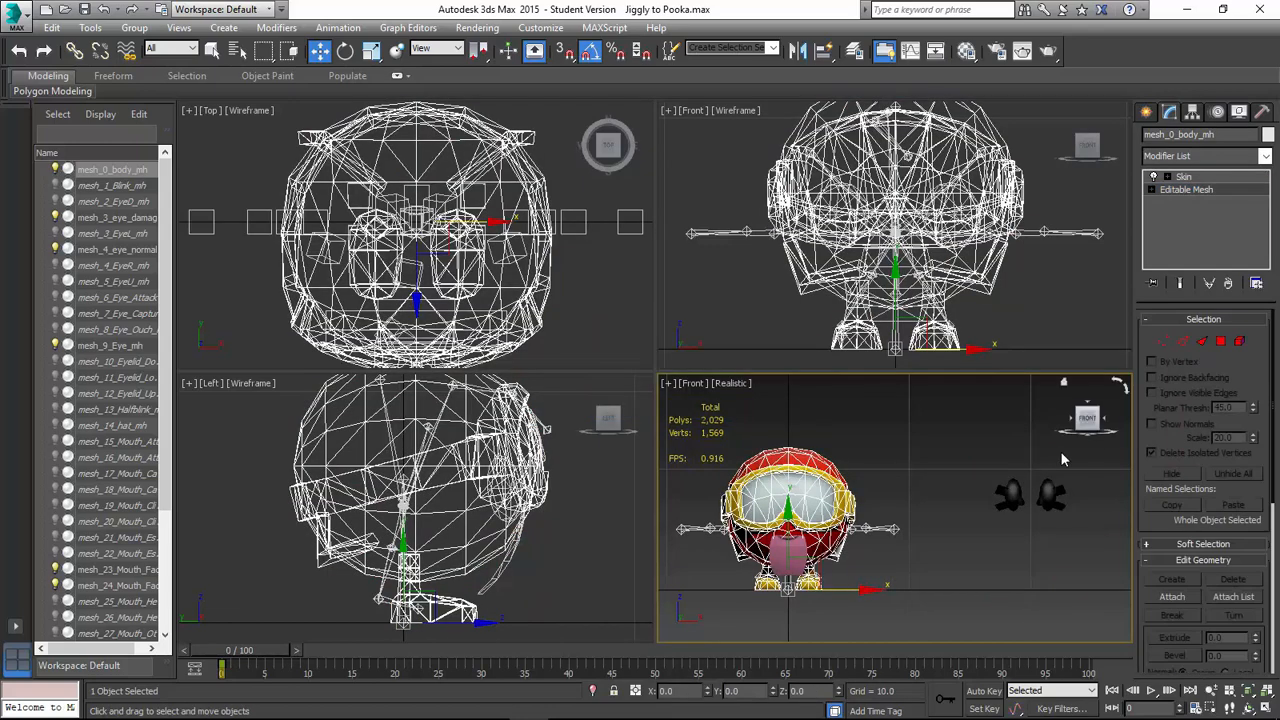
# Activate envelope editing with vertex selection in the body's Skin modifier and open the Weight Tool.
pyautogui.click(1195, 177)
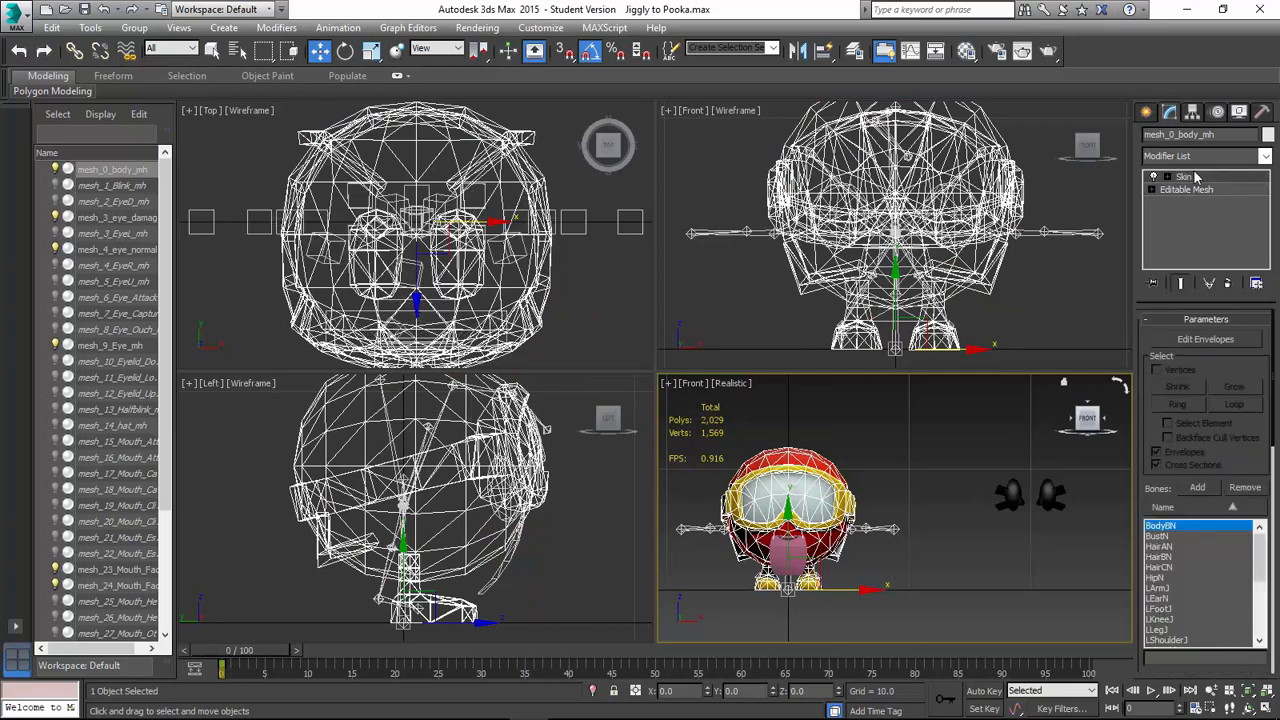
pyautogui.click(1175, 371)
pyautogui.scroll(-5, 1176, 380)
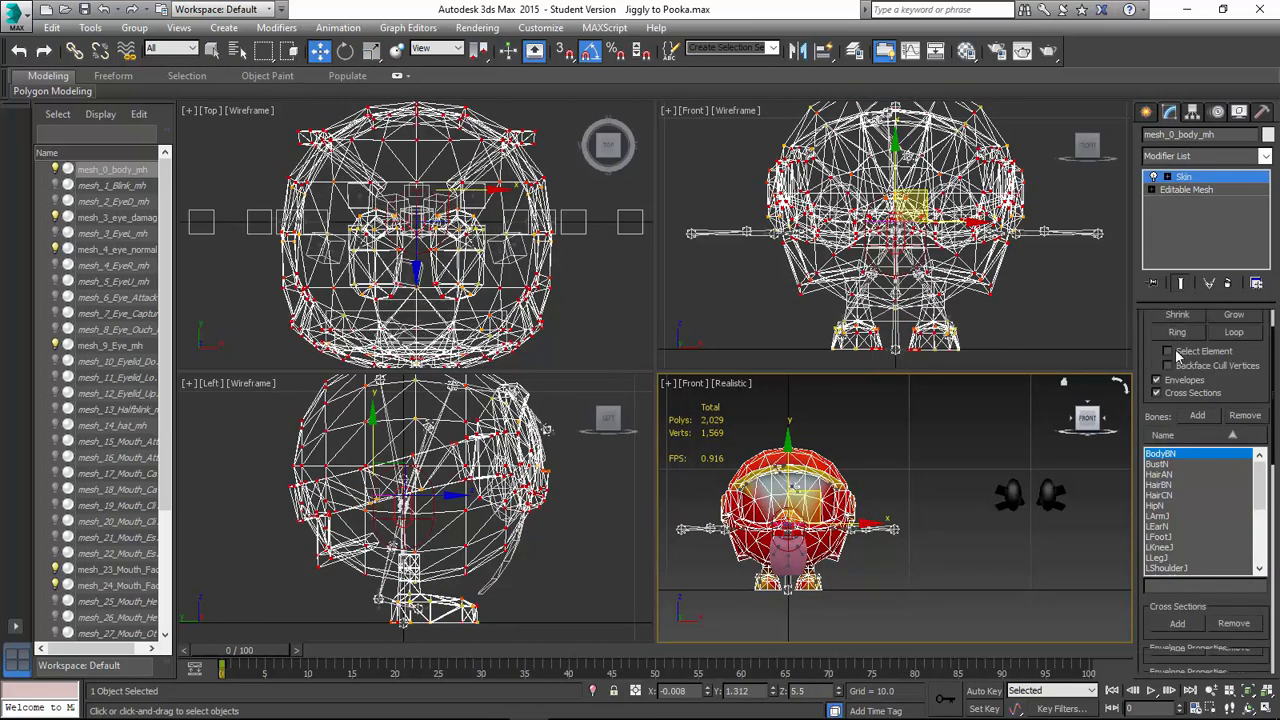
pyautogui.scroll(-4, 1175, 578)
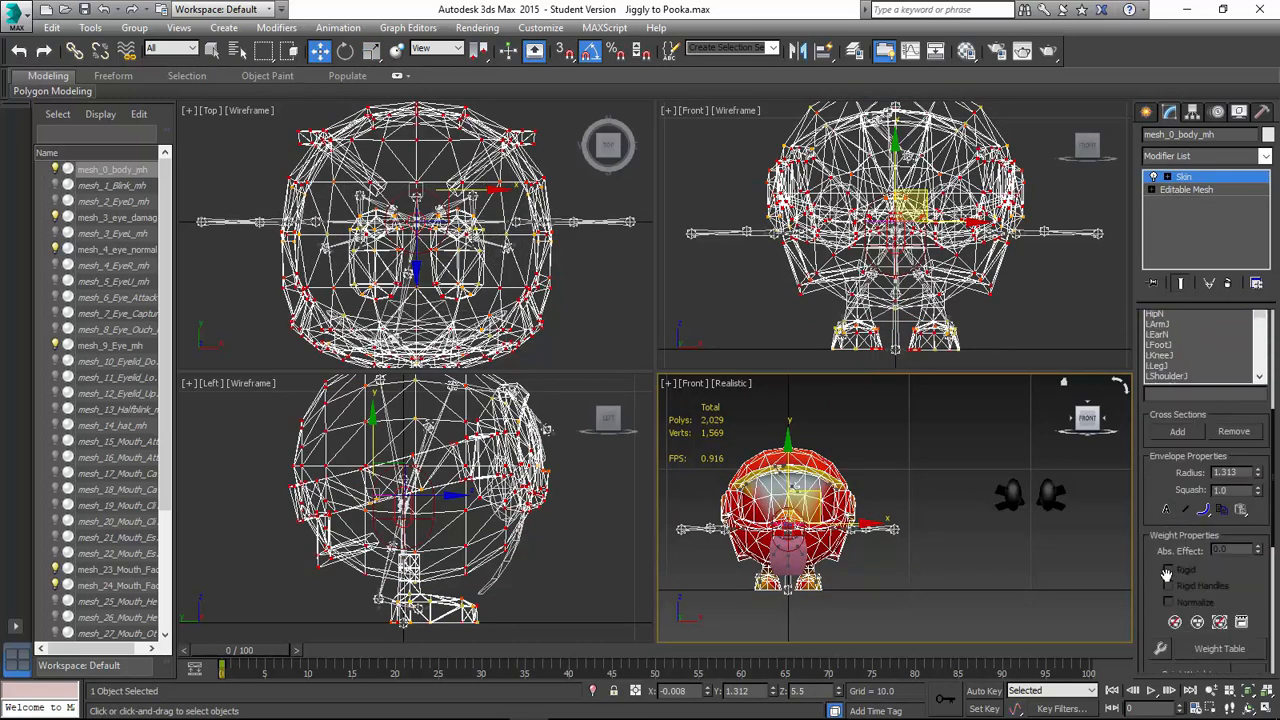
pyautogui.click(1160, 600)
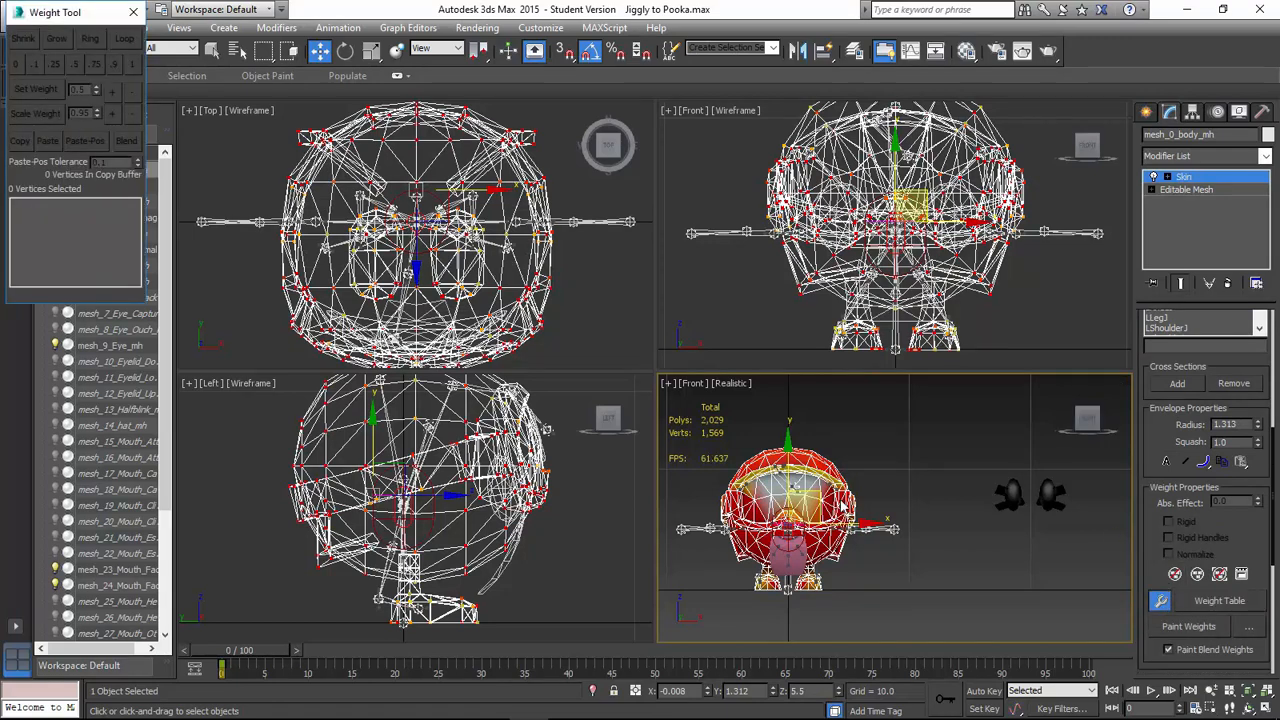
pyautogui.press('p')
pyautogui.press('z')
pyautogui.keyDown('alt'); pyautogui.moveTo(920, 475); pyautogui.dragTo(1008, 519, button='middle'); pyautogui.keyUp('alt')
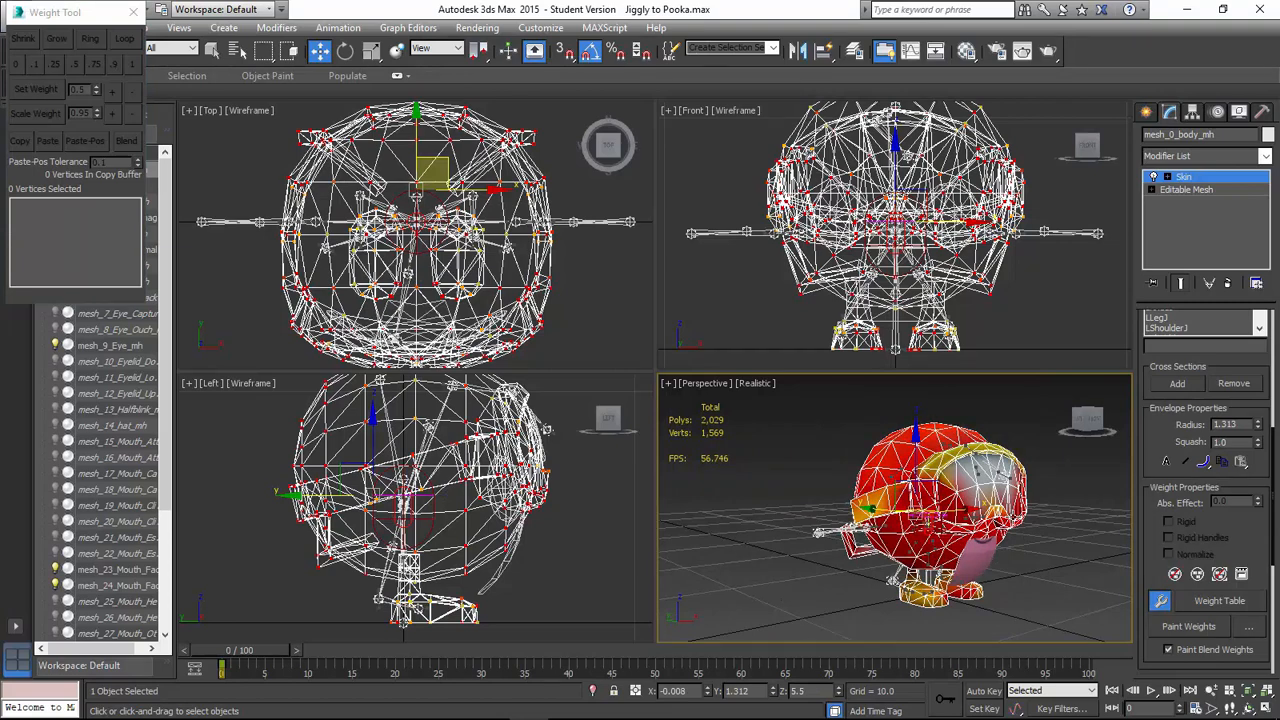
pyautogui.hotkey('alt', 'Tab')
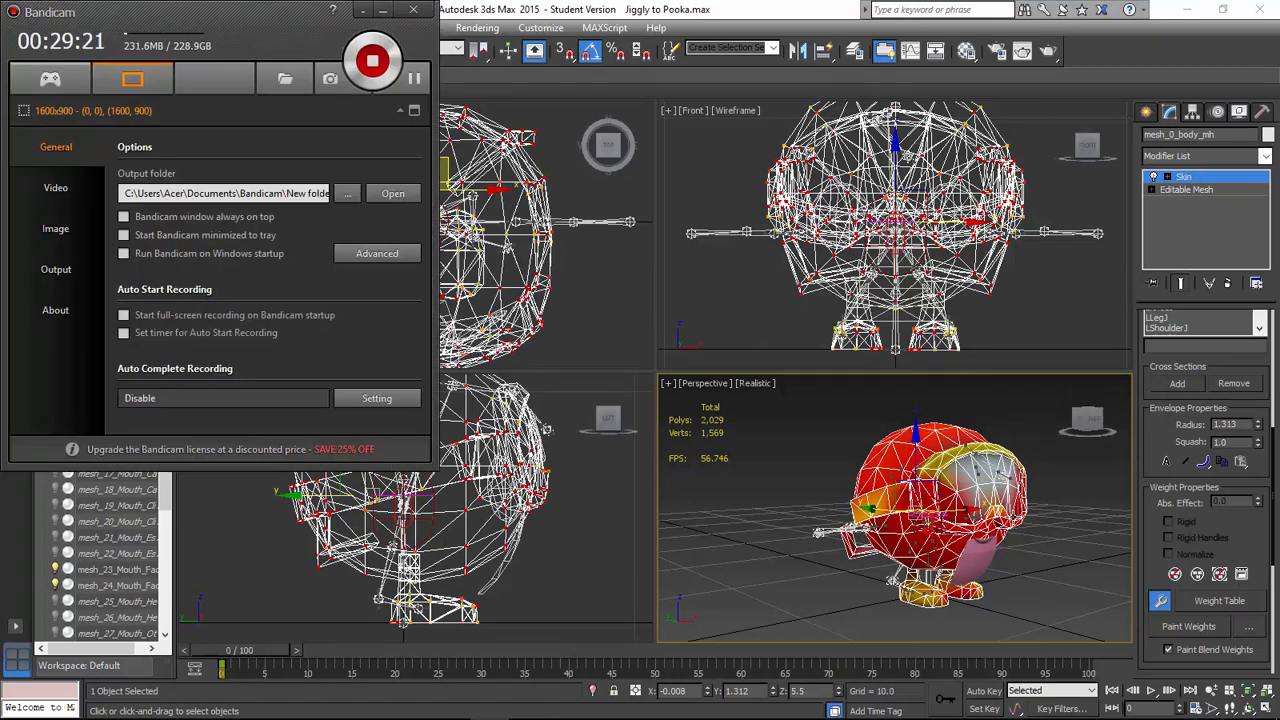
pyautogui.hotkey('alt', 'Tab')
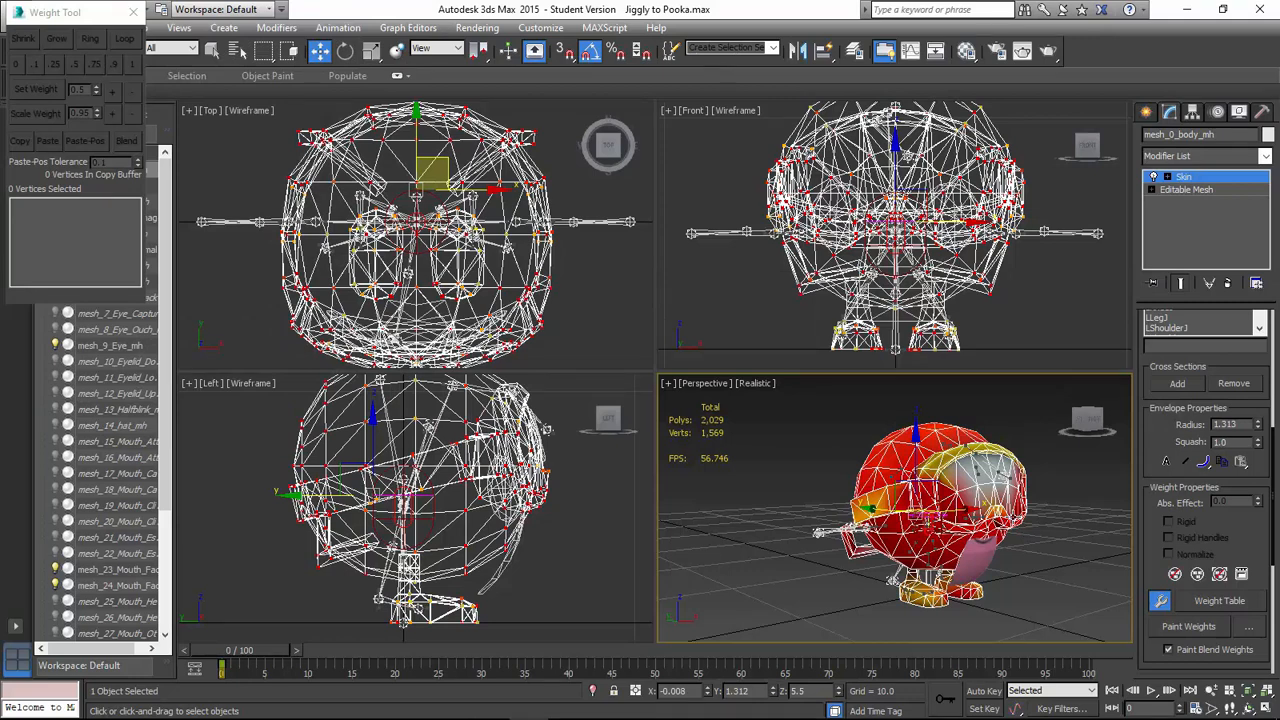
pyautogui.scroll(4, 1187, 503)
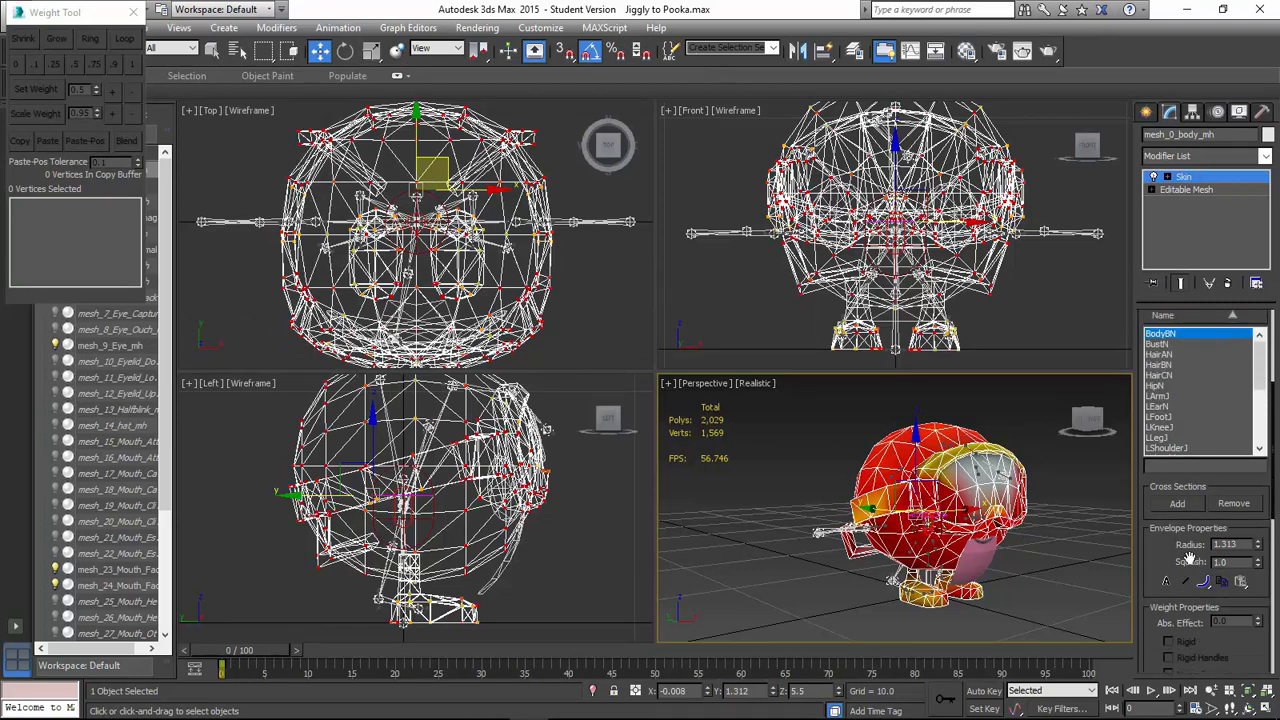
pyautogui.keyDown('alt'); pyautogui.moveTo(1000, 472); pyautogui.dragTo(978, 470, button='middle'); pyautogui.keyUp('alt')
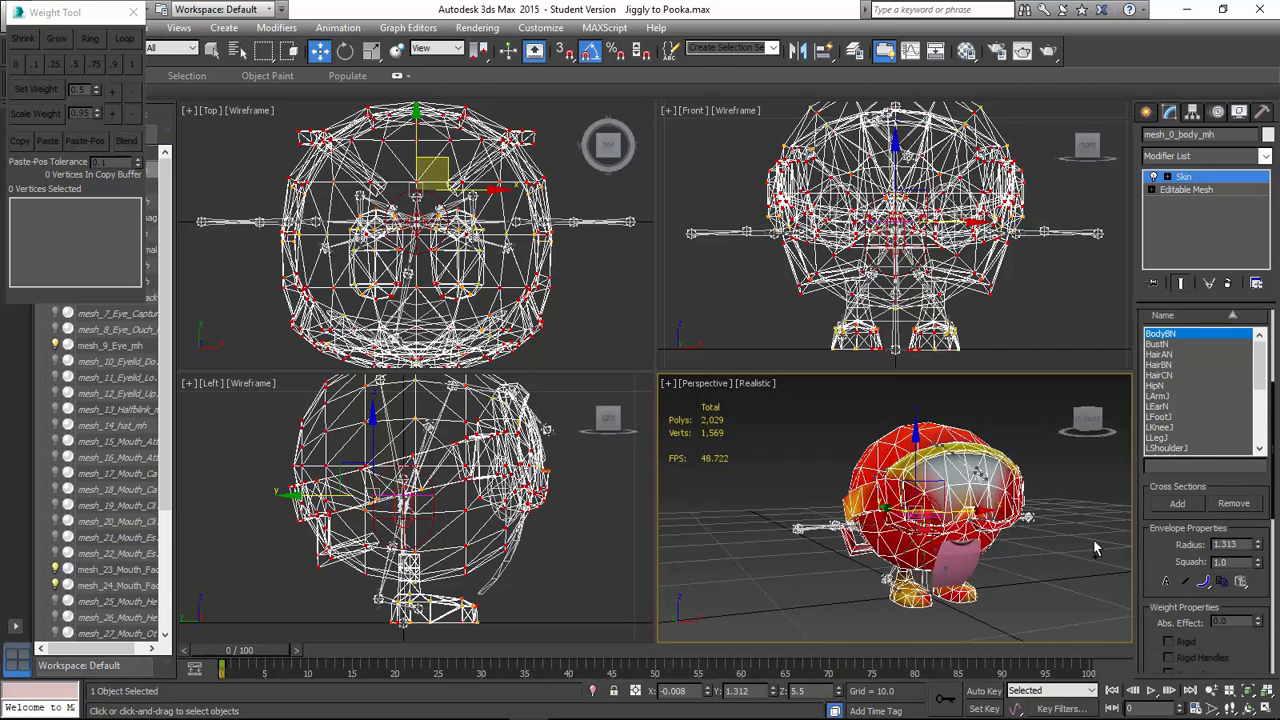
pyautogui.scroll(5, 1208, 510)
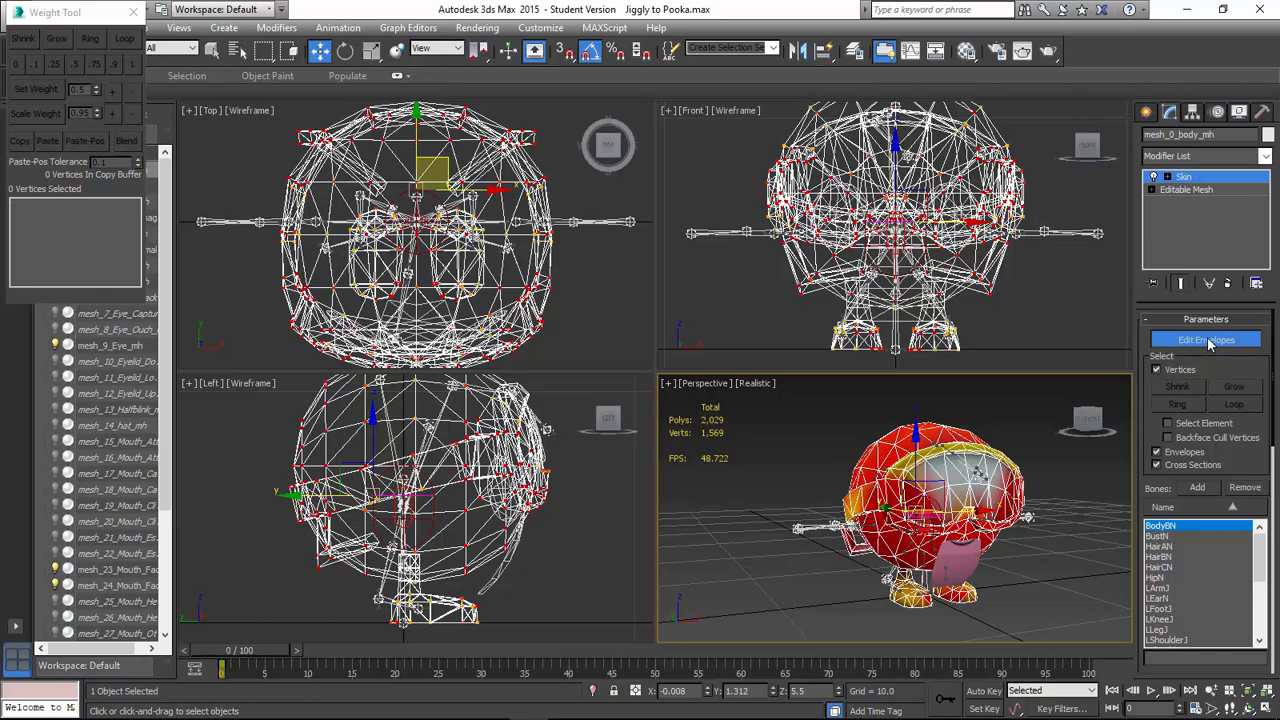
pyautogui.scroll(-1, 1212, 386)
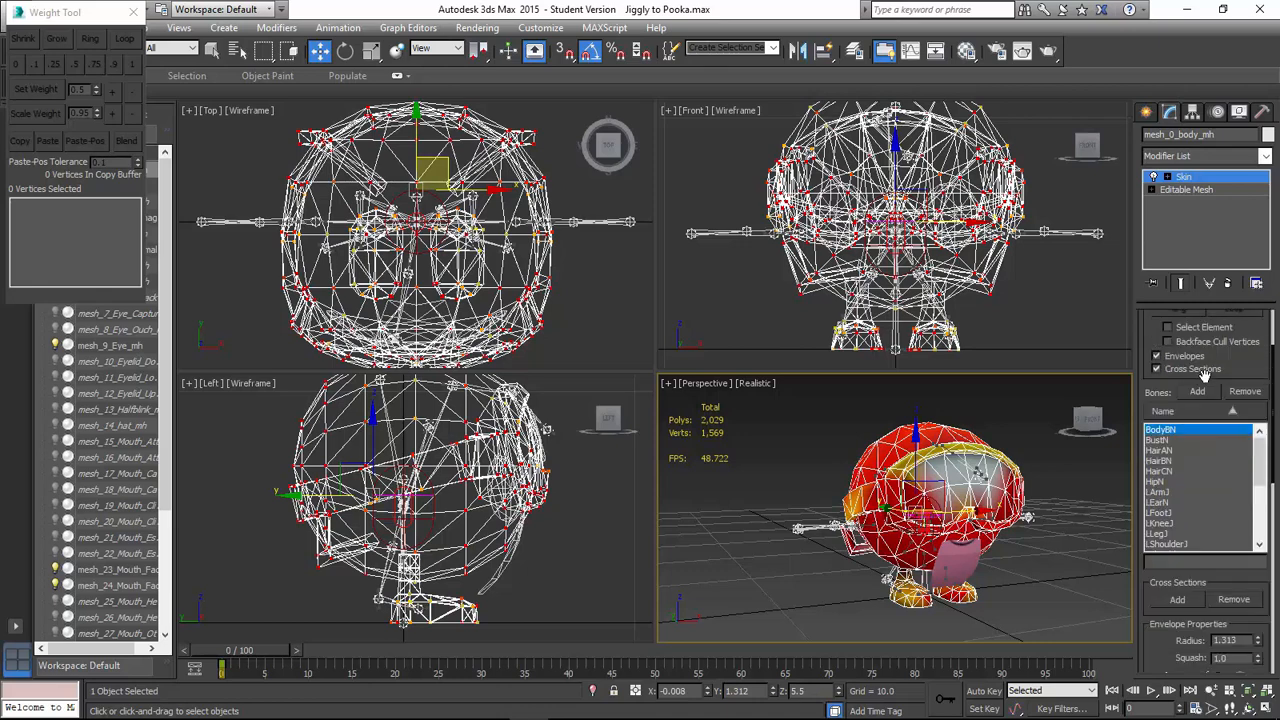
pyautogui.scroll(-6, 1182, 348)
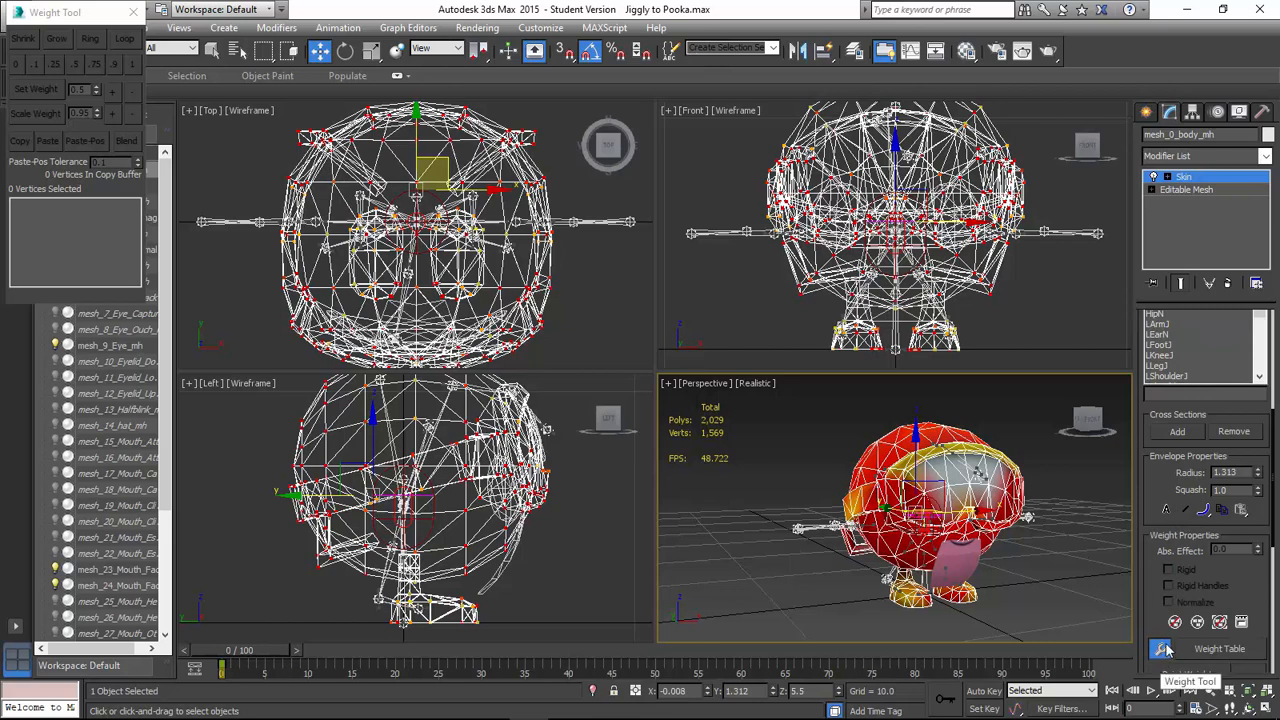
pyautogui.scroll(4, 1180, 392)
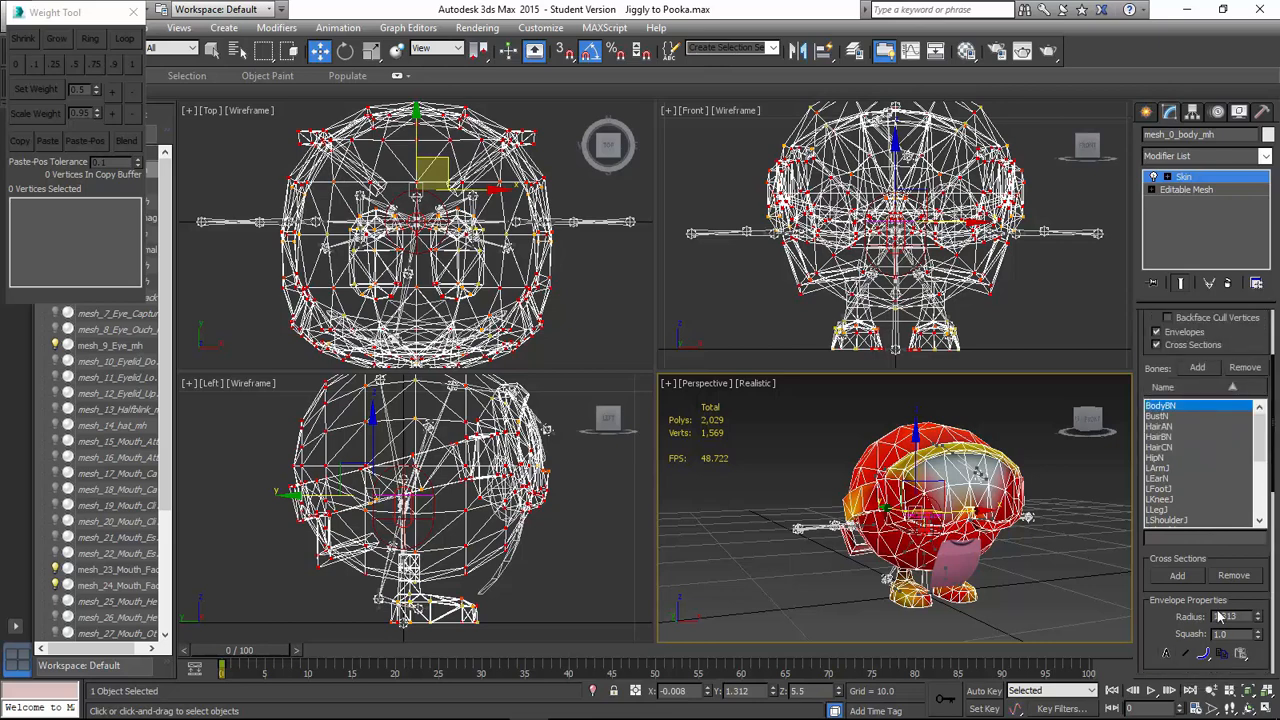
# Choose the BodyBN bone, select all vertices of the body mesh and set their weight to 1.
pyautogui.click(1180, 408)
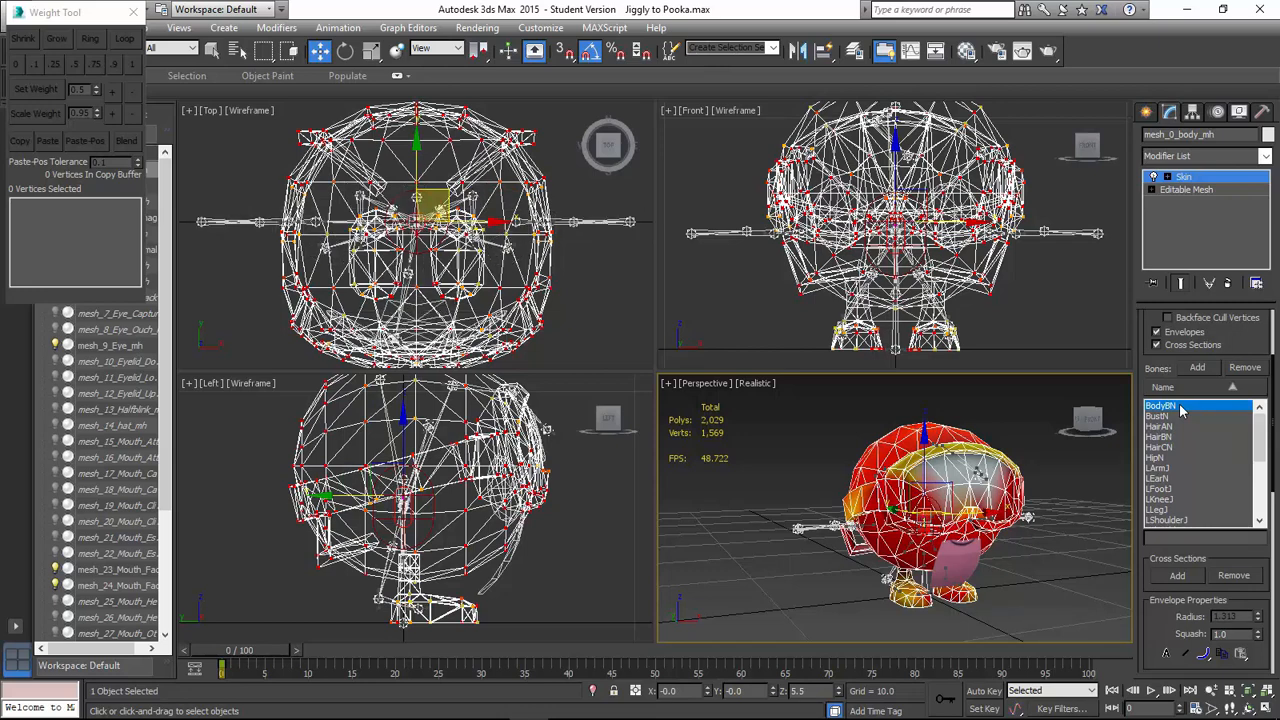
pyautogui.hotkey('ctrl', 'a')
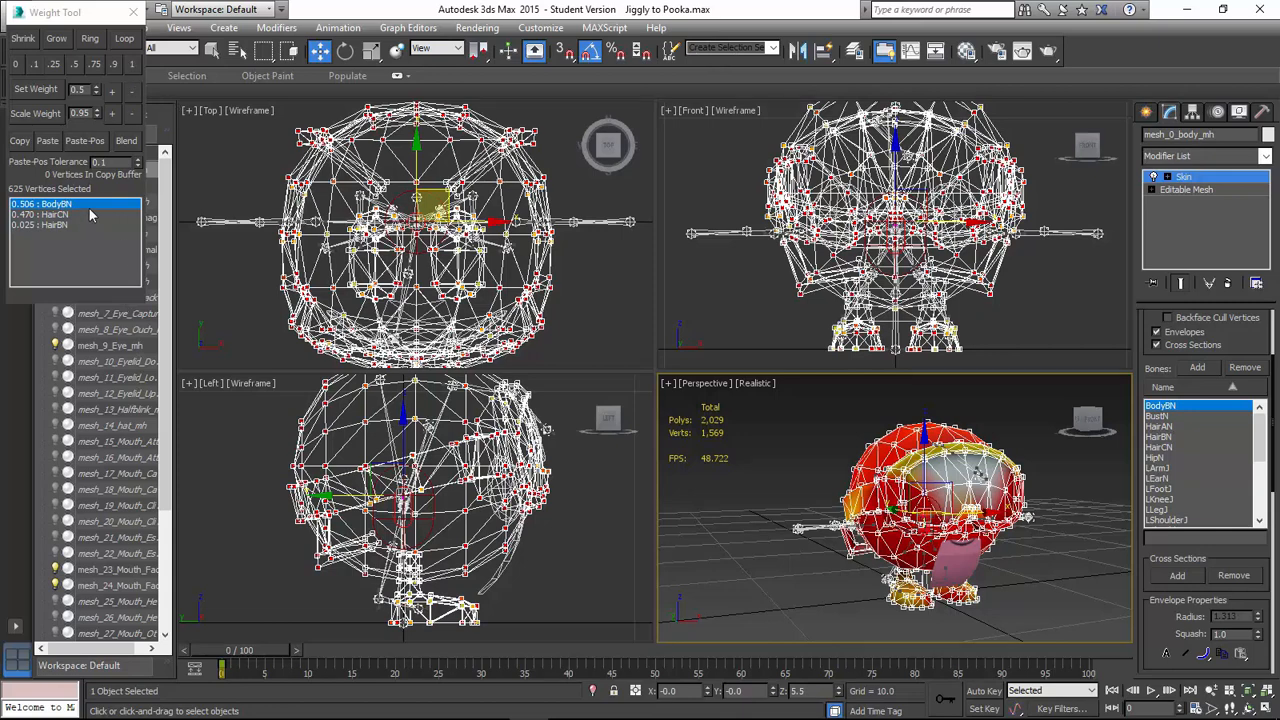
pyautogui.click(133, 65)
pyautogui.click(1244, 368)
pyautogui.click(1198, 368)
pyautogui.click(429, 446)
# Go through the Skin modifier's bone list to examine which vertices of the body mesh each bone influences.
pyautogui.click(1160, 417)
pyautogui.click(1190, 428)
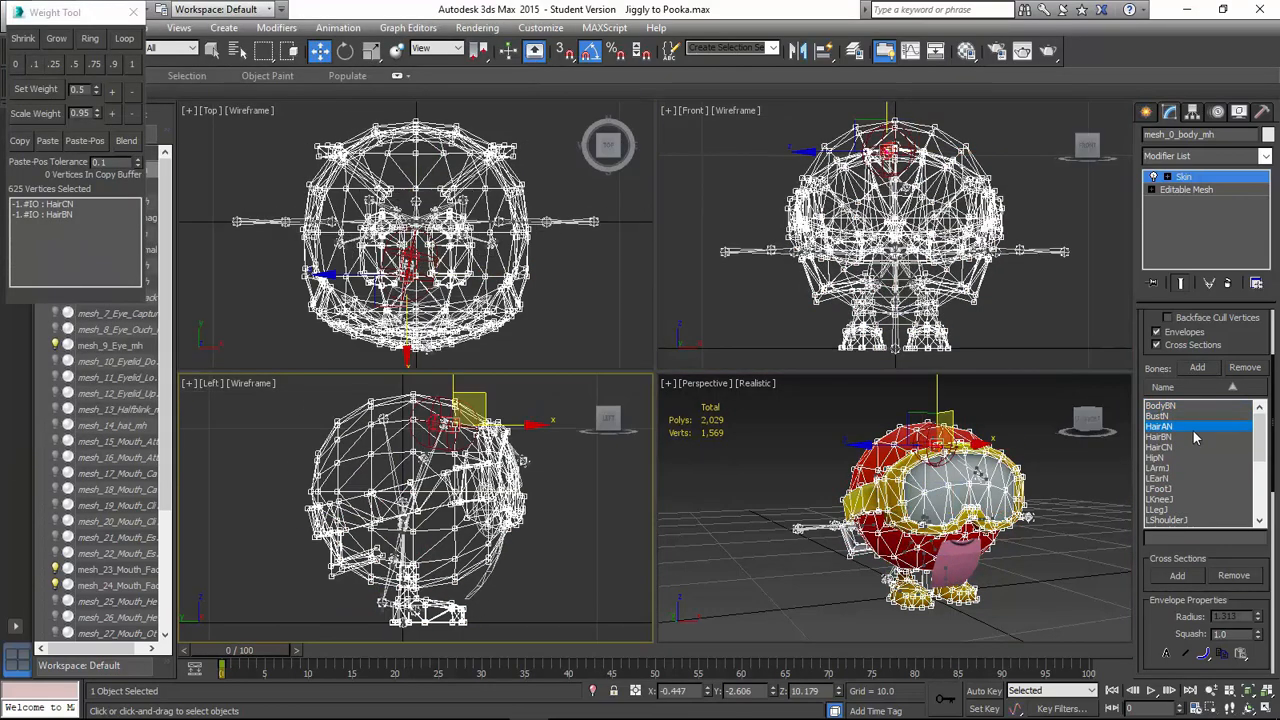
pyautogui.press('Down')
pyautogui.press('Down')
pyautogui.press('Down')
pyautogui.press('Down')
pyautogui.press('Down')
pyautogui.press('Down')
pyautogui.press('Down')
pyautogui.press('Down')
pyautogui.press('Down')
pyautogui.press('Down')
pyautogui.press('Down')
pyautogui.press('Down')
pyautogui.press('Down')
pyautogui.press('Down')
pyautogui.press('Down')
pyautogui.press('Down')
pyautogui.press('Down')
pyautogui.press('Down')
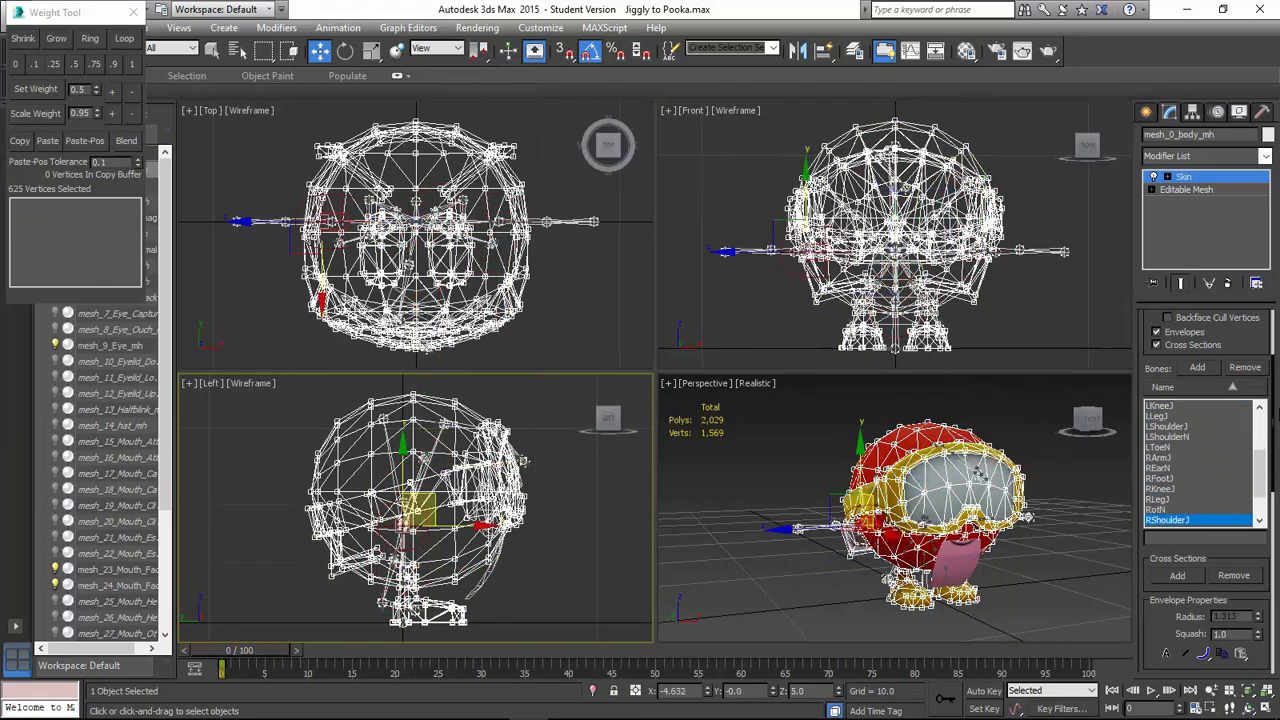
pyautogui.press('Up')
pyautogui.press('Up')
pyautogui.press('Up')
pyautogui.press('Up')
pyautogui.press('Up')
pyautogui.press('Up')
pyautogui.press('Up')
pyautogui.press('Up')
pyautogui.press('Up')
pyautogui.press('Up')
pyautogui.press('Up')
pyautogui.press('Up')
pyautogui.press('Up')
pyautogui.press('Up')
pyautogui.press('Up')
pyautogui.press('Up')
pyautogui.press('Up')
pyautogui.press('Up')
pyautogui.press('Up')
pyautogui.press('Up')
pyautogui.click(994, 577)
pyautogui.click(1206, 340)
pyautogui.click(1167, 540)
pyautogui.press('Down')
pyautogui.press('Down')
pyautogui.press('Down')
pyautogui.press('Down')
pyautogui.press('Down')
pyautogui.press('Down')
pyautogui.press('Down')
pyautogui.press('Down')
pyautogui.press('Down')
pyautogui.press('Down')
pyautogui.press('Down')
pyautogui.press('Down')
pyautogui.press('Down')
pyautogui.press('Down')
pyautogui.press('Down')
pyautogui.press('Down')
pyautogui.press('Down')
pyautogui.press('Down')
pyautogui.press('Down')
pyautogui.press('Down')
pyautogui.press('Up')
pyautogui.press('Up')
pyautogui.press('Up')
pyautogui.press('Up')
pyautogui.press('Up')
pyautogui.press('Up')
pyautogui.press('Up')
pyautogui.press('Up')
pyautogui.press('Up')
pyautogui.press('Up')
pyautogui.press('Up')
pyautogui.press('Up')
pyautogui.press('Up')
pyautogui.press('Up')
pyautogui.press('Up')
pyautogui.press('Up')
pyautogui.press('Up')
pyautogui.press('Up')
pyautogui.press('Up')
pyautogui.press('Up')
pyautogui.scroll(10, 919, 550)
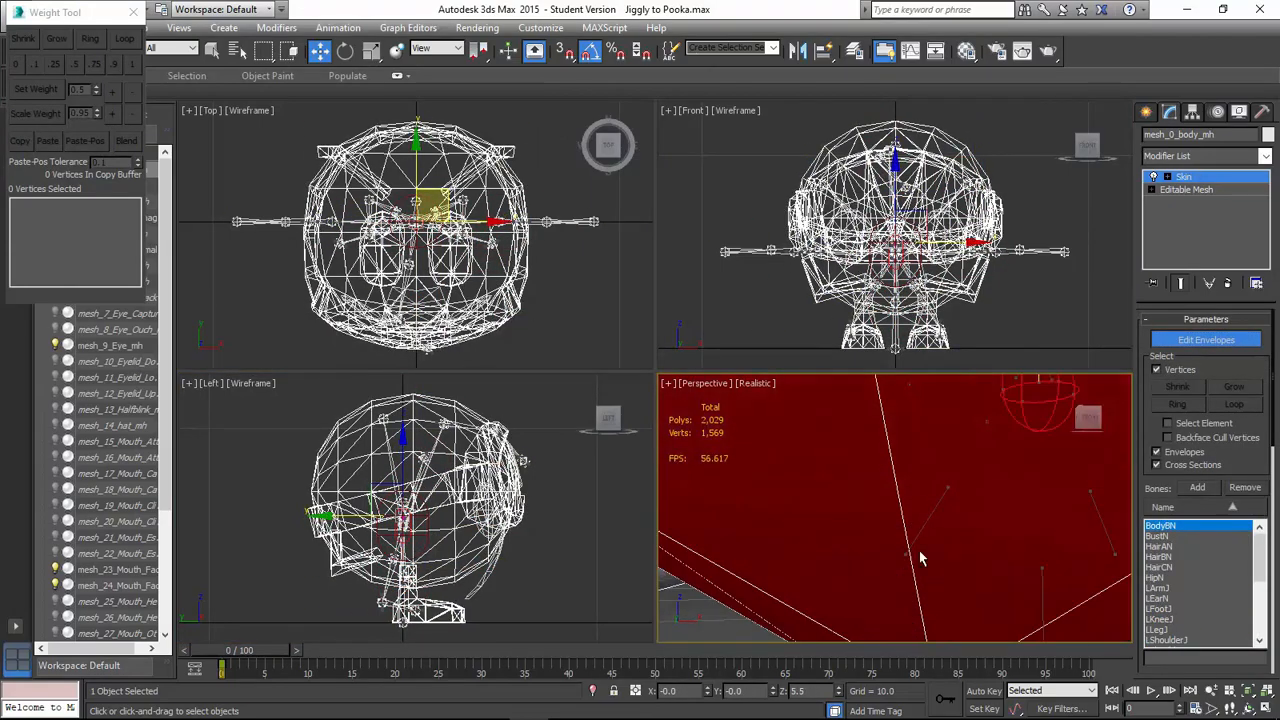
pyautogui.scroll(-10, 919, 550)
# Hide the two mouth meshes, mesh_23 and mesh_24, leaving no body vertices selected.
pyautogui.click(55, 569)
pyautogui.click(55, 585)
pyautogui.hotkey('ctrl', 'a')
pyautogui.press('f')
pyautogui.press('p')
pyautogui.scroll(6, 892, 503)
pyautogui.moveTo(892, 503); pyautogui.dragTo(932, 436, button='middle')
pyautogui.scroll(-8, 932, 436)
pyautogui.press('f')
pyautogui.click(1008, 409)
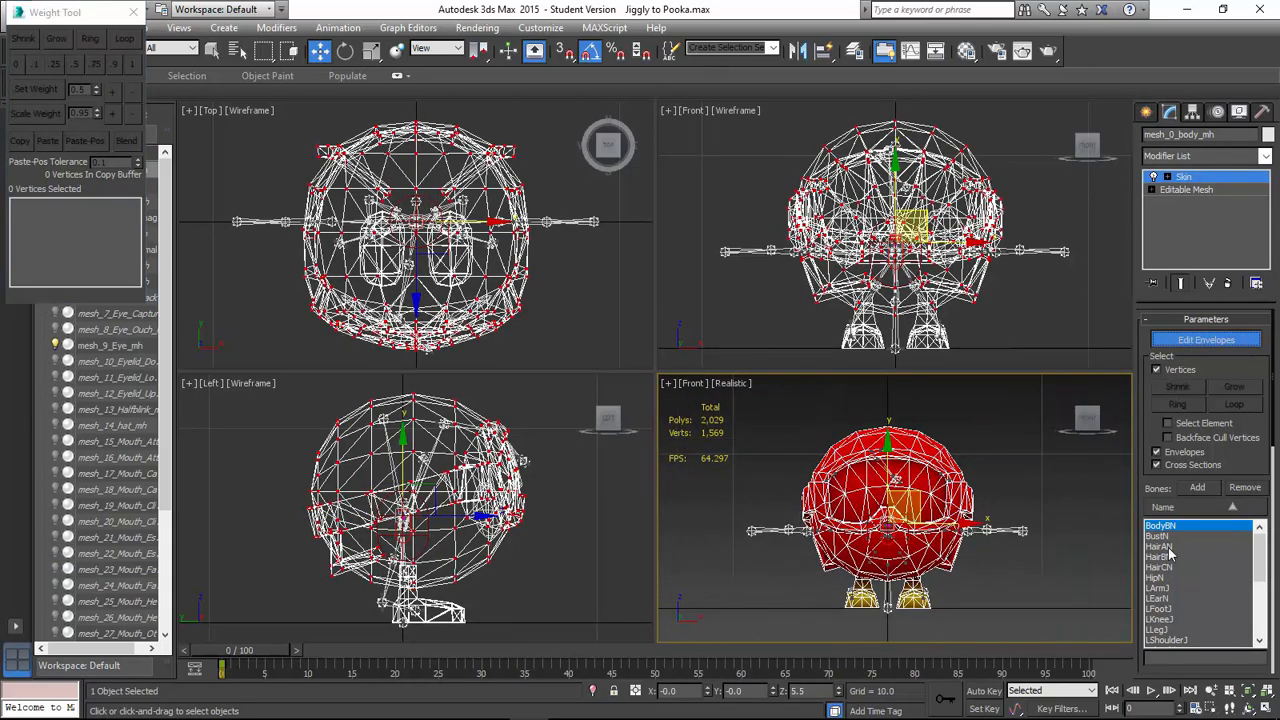
# Examine how the LShoulderJ and BustN bones influence the body mesh.
pyautogui.scroll(-1, 1170, 553)
pyautogui.click(1166, 638)
pyautogui.click(1166, 629)
pyautogui.scroll(6, 920, 596)
pyautogui.click(1168, 608)
pyautogui.moveTo(1099, 565); pyautogui.dragTo(1108, 505, button='middle')
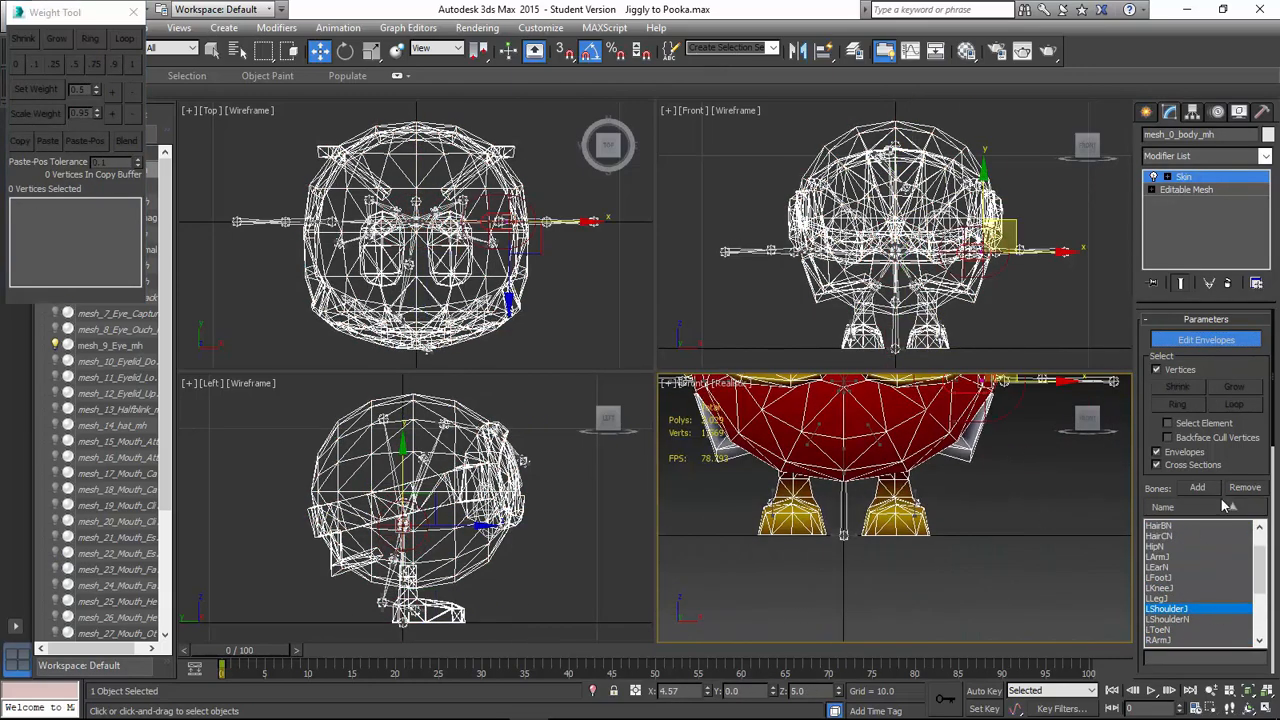
pyautogui.scroll(1, 1205, 560)
pyautogui.click(1180, 536)
# Select the vertices around the top of the right leg and set their weight to 1 on the HipN bone.
pyautogui.scroll(6, 915, 500)
pyautogui.click(947, 544)
pyautogui.moveTo(905, 565)
pyautogui.keyDown('alt'); pyautogui.mouseDown(button='middle')
pyautogui.moveTo(915, 490)
pyautogui.moveTo(877, 526)
pyautogui.moveTo(900, 570)
pyautogui.mouseUp(button='middle'); pyautogui.keyUp('alt')
pyautogui.keyDown('ctrl'); pyautogui.click(951, 597); pyautogui.keyUp('ctrl')
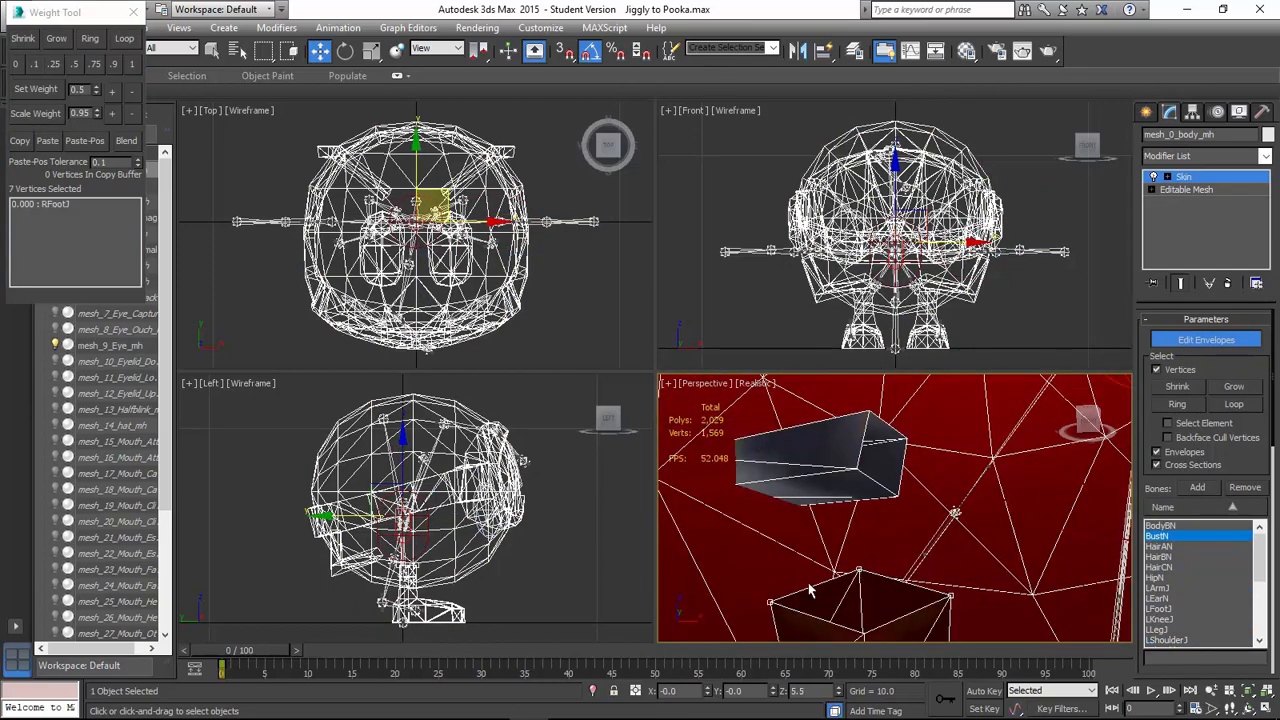
pyautogui.keyDown('alt'); pyautogui.moveTo(808, 584); pyautogui.dragTo(812, 540, button='middle'); pyautogui.keyUp('alt')
pyautogui.scroll(-1, 1184, 582)
pyautogui.scroll(1, 1184, 582)
pyautogui.click(1180, 578)
pyautogui.click(132, 64)
pyautogui.keyDown('alt'); pyautogui.moveTo(900, 530); pyautogui.dragTo(1085, 484, button='middle'); pyautogui.keyUp('alt')
pyautogui.click(986, 487)
pyautogui.keyDown('ctrl'); pyautogui.click(903, 525); pyautogui.keyUp('ctrl')
pyautogui.scroll(-6, 1014, 486)
pyautogui.click(1110, 490)
# Choose the LFootJ bone, select all vertices of the left foot and leg and set their weight to 1.
pyautogui.click(1160, 608)
pyautogui.scroll(6, 850, 530)
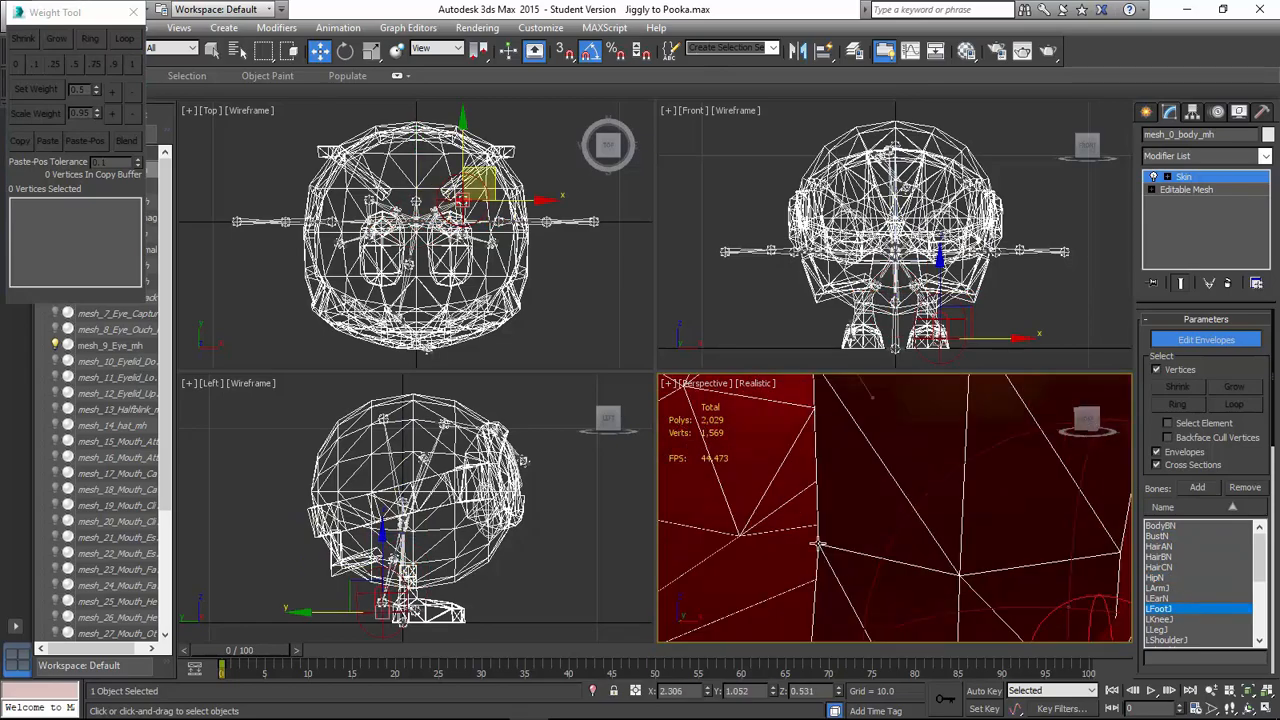
pyautogui.click(818, 544)
pyautogui.keyDown('alt'); pyautogui.moveTo(820, 542); pyautogui.dragTo(923, 486, button='middle'); pyautogui.keyUp('alt')
pyautogui.press('f')
pyautogui.scroll(-4, 917, 533)
pyautogui.moveTo(1020, 563); pyautogui.dragTo(856, 551)
pyautogui.press('p')
pyautogui.keyDown('alt'); pyautogui.moveTo(938, 513); pyautogui.dragTo(903, 571, button='middle'); pyautogui.keyUp('alt')
pyautogui.keyDown('ctrl'); pyautogui.click(728, 537); pyautogui.keyUp('ctrl')
pyautogui.press('t')
pyautogui.press('p')
pyautogui.keyDown('ctrl'); pyautogui.click(773, 549); pyautogui.keyUp('ctrl')
pyautogui.click(133, 64)
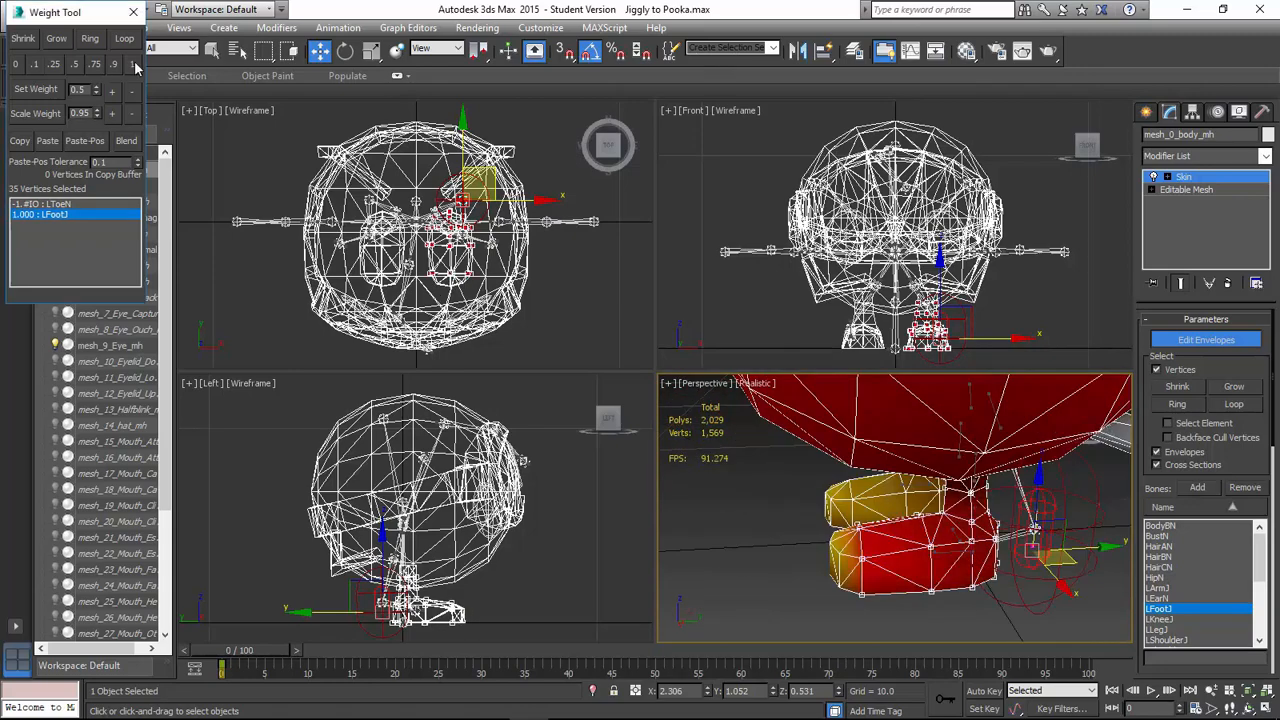
# Examine the LFootJ bone's influence around the left foot and reselect the foot's vertices.
pyautogui.click(1045, 600)
pyautogui.scroll(-1, 1183, 608)
pyautogui.click(1180, 608)
pyautogui.scroll(-5, 125, 600)
pyautogui.click(138, 619)
pyautogui.scroll(-3, 900, 500)
pyautogui.press('e')
pyautogui.moveTo(884, 452); pyautogui.dragTo(840, 485)
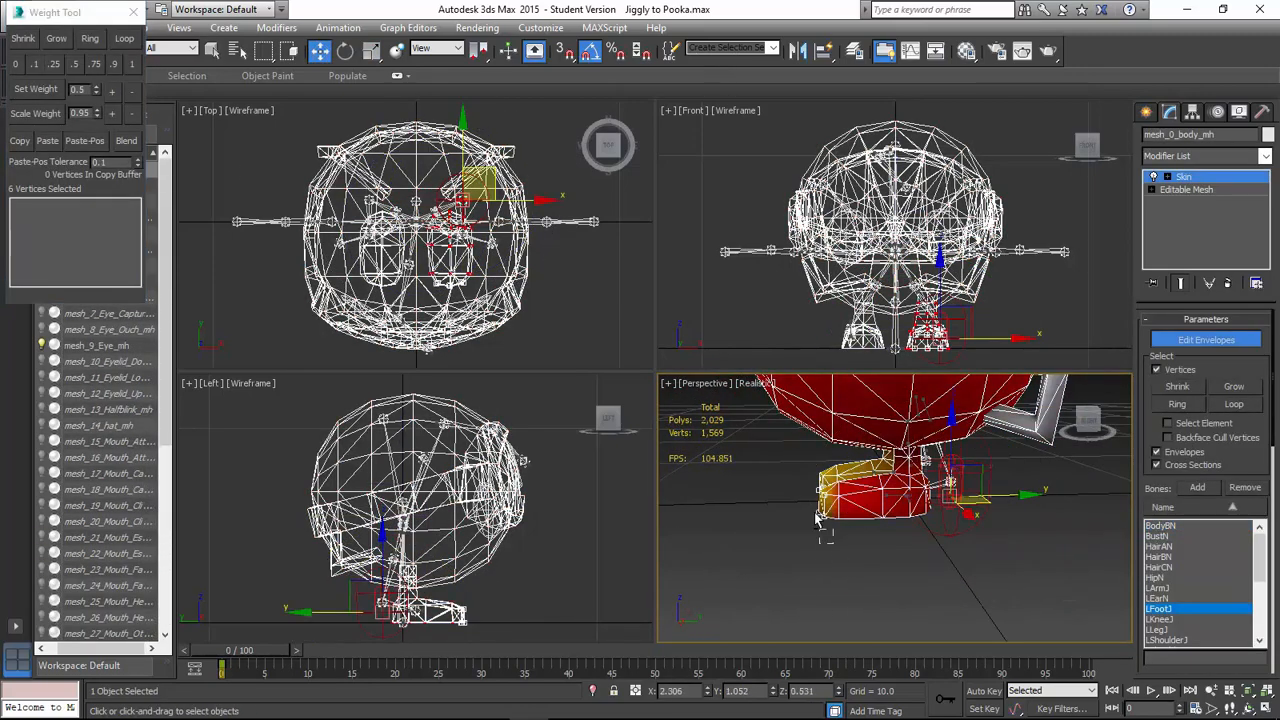
pyautogui.keyDown('alt'); pyautogui.moveTo(900, 500); pyautogui.dragTo(1004, 493, button='middle'); pyautogui.keyUp('alt')
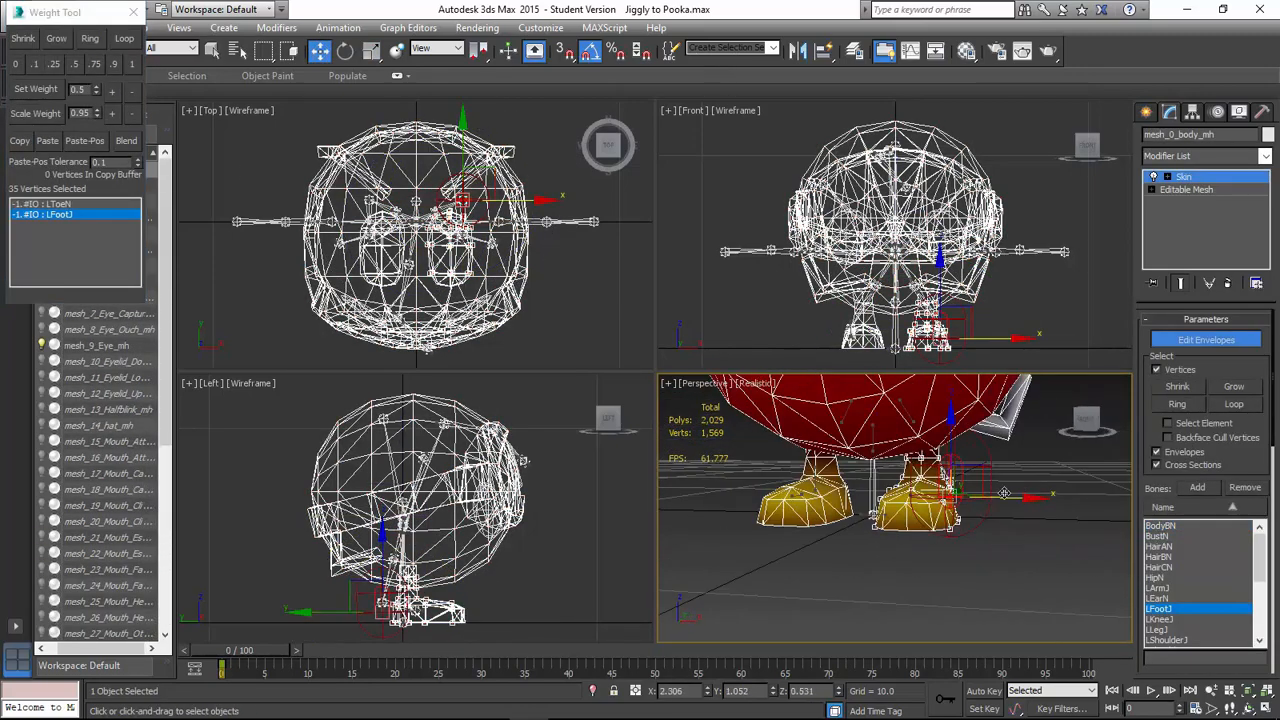
# Select the vertices along the top of the left leg and set their weight to 1 on the HipN bone.
pyautogui.scroll(3, 992, 473)
pyautogui.press('f')
pyautogui.scroll(5, 808, 478)
pyautogui.moveTo(951, 486); pyautogui.dragTo(776, 461)
pyautogui.click(1156, 577)
pyautogui.click(133, 64)
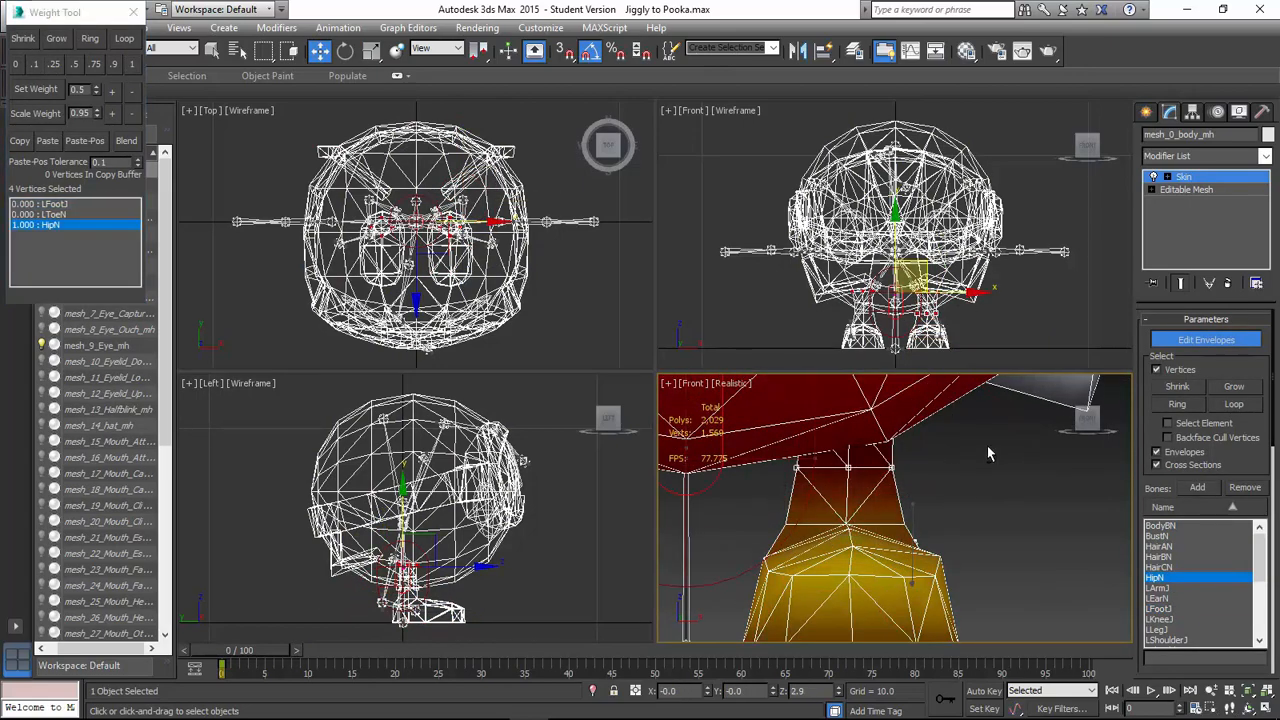
pyautogui.click(987, 453)
# Examine the top of the left leg from several angles and display the LFootJ bone's influence.
pyautogui.press('p')
pyautogui.scroll(5, 863, 551)
pyautogui.click(900, 503)
pyautogui.keyDown('alt'); pyautogui.moveTo(900, 503); pyautogui.dragTo(980, 526, button='middle'); pyautogui.keyUp('alt')
pyautogui.click(980, 526)
pyautogui.scroll(-8, 980, 526)
pyautogui.click(1158, 609)
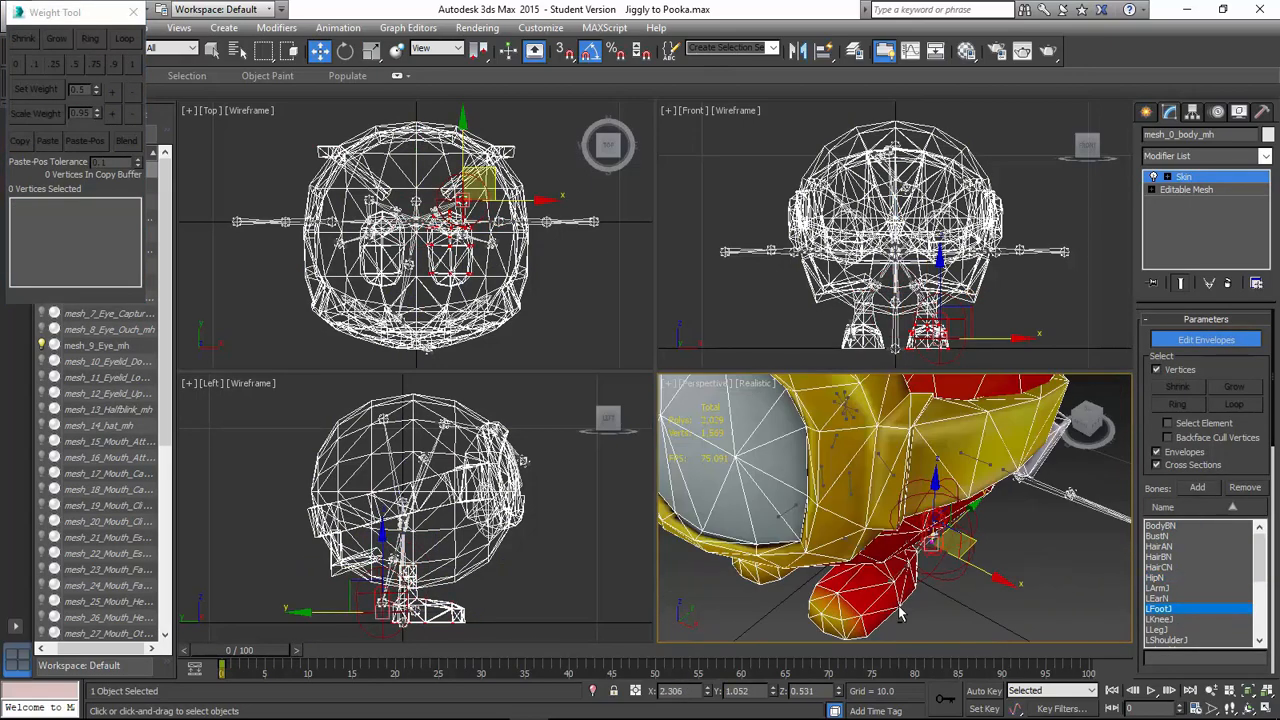
# Test-rotate the LFootJ bone to check how the left foot deforms and undo the rotation.
pyautogui.keyDown('alt'); pyautogui.moveTo(900, 612); pyautogui.dragTo(893, 575, button='middle'); pyautogui.keyUp('alt')
pyautogui.scroll(5, 864, 587)
pyautogui.click(732, 455)
pyautogui.click(1158, 606)
pyautogui.scroll(-10, 106, 606)
pyautogui.click(152, 569)
pyautogui.press('e')
pyautogui.moveTo(864, 415); pyautogui.dragTo(870, 474)
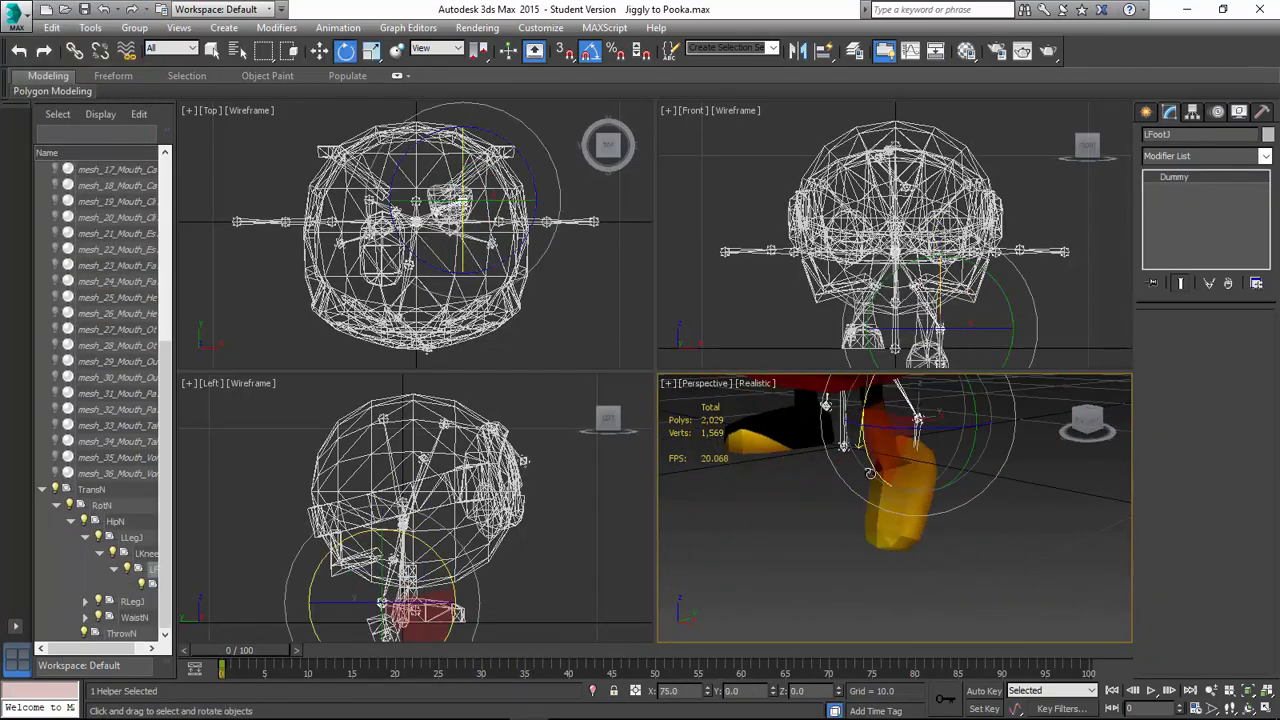
pyautogui.hotkey('ctrl', 'z')
# Choose the LToeN bone in the body mesh's Skin envelopes and weight the vertices at the front of the left foot to it.
pyautogui.keyDown('alt'); pyautogui.moveTo(870, 474); pyautogui.dragTo(1051, 546, button='middle'); pyautogui.keyUp('alt')
pyautogui.click(890, 512)
pyautogui.click(1206, 340)
pyautogui.scroll(5, 843, 601)
pyautogui.keyDown('alt'); pyautogui.moveTo(843, 601); pyautogui.dragTo(1090, 572, button='middle'); pyautogui.keyUp('alt')
pyautogui.moveTo(1090, 545); pyautogui.dragTo(695, 478)
pyautogui.click(72, 63)
pyautogui.moveTo(963, 542); pyautogui.dragTo(816, 576, button='middle')
pyautogui.moveTo(1075, 445); pyautogui.dragTo(725, 509)
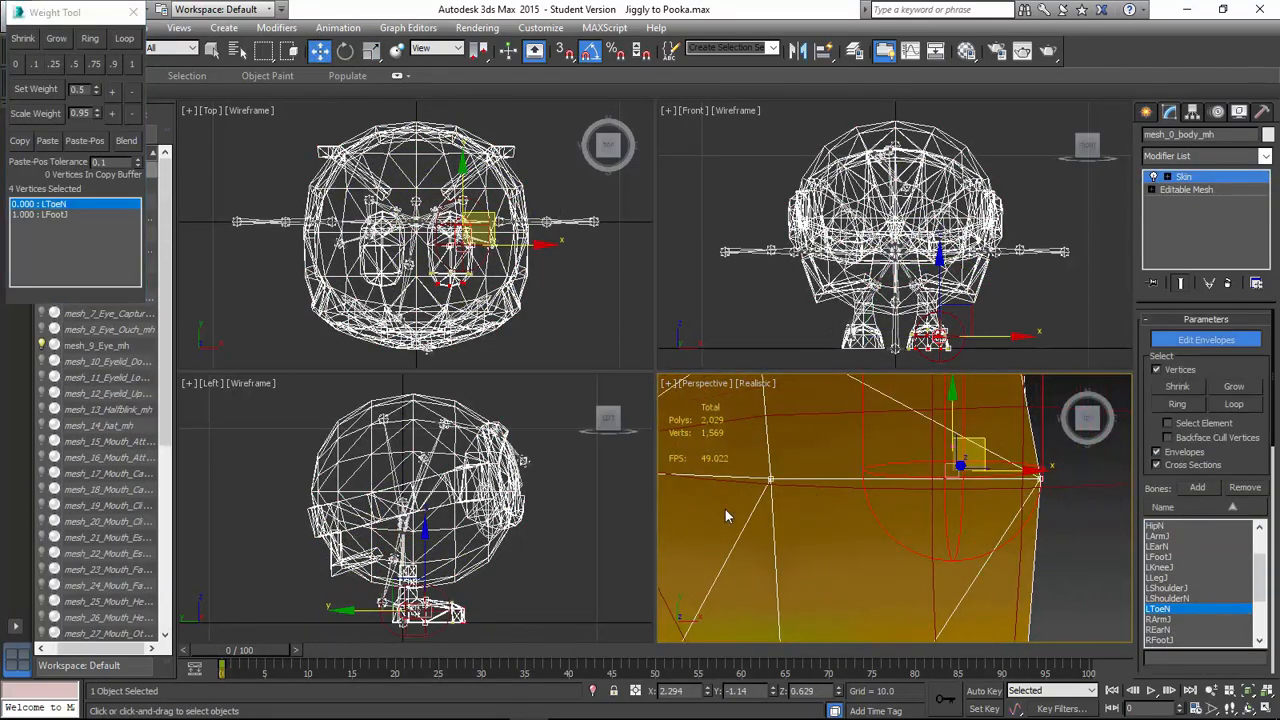
pyautogui.click(132, 63)
# Test-rotate the LToeN bone to check how the left toe deforms and undo the rotation.
pyautogui.scroll(-5, 986, 554)
pyautogui.keyDown('alt'); pyautogui.moveTo(986, 554); pyautogui.dragTo(1050, 480, button='middle'); pyautogui.keyUp('alt')
pyautogui.click(108, 633)
pyautogui.scroll(-7, 108, 633)
pyautogui.click(152, 585)
pyautogui.press('e')
pyautogui.moveTo(951, 471); pyautogui.dragTo(966, 446)
pyautogui.hotkey('ctrl', 'z')
# Reopen the body mesh's envelopes on the HipN bone and select the vertices around the top of the right leg.
pyautogui.click(917, 514)
pyautogui.click(1206, 340)
pyautogui.keyDown('alt'); pyautogui.moveTo(917, 514); pyautogui.dragTo(1010, 500, button='middle'); pyautogui.keyUp('alt')
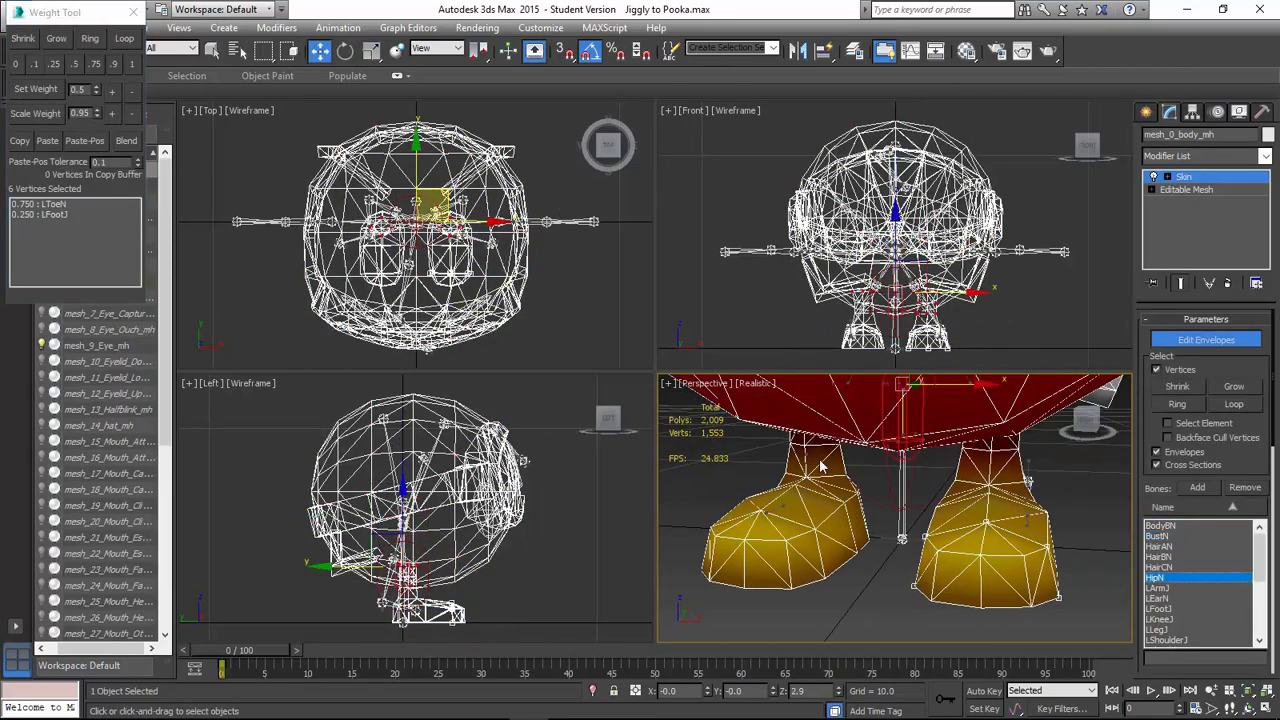
pyautogui.press('f')
pyautogui.scroll(4, 820, 466)
pyautogui.moveTo(745, 490); pyautogui.dragTo(745, 560)
pyautogui.press('p')
pyautogui.keyDown('alt'); pyautogui.moveTo(925, 530); pyautogui.dragTo(909, 557, button='middle'); pyautogui.keyUp('alt')
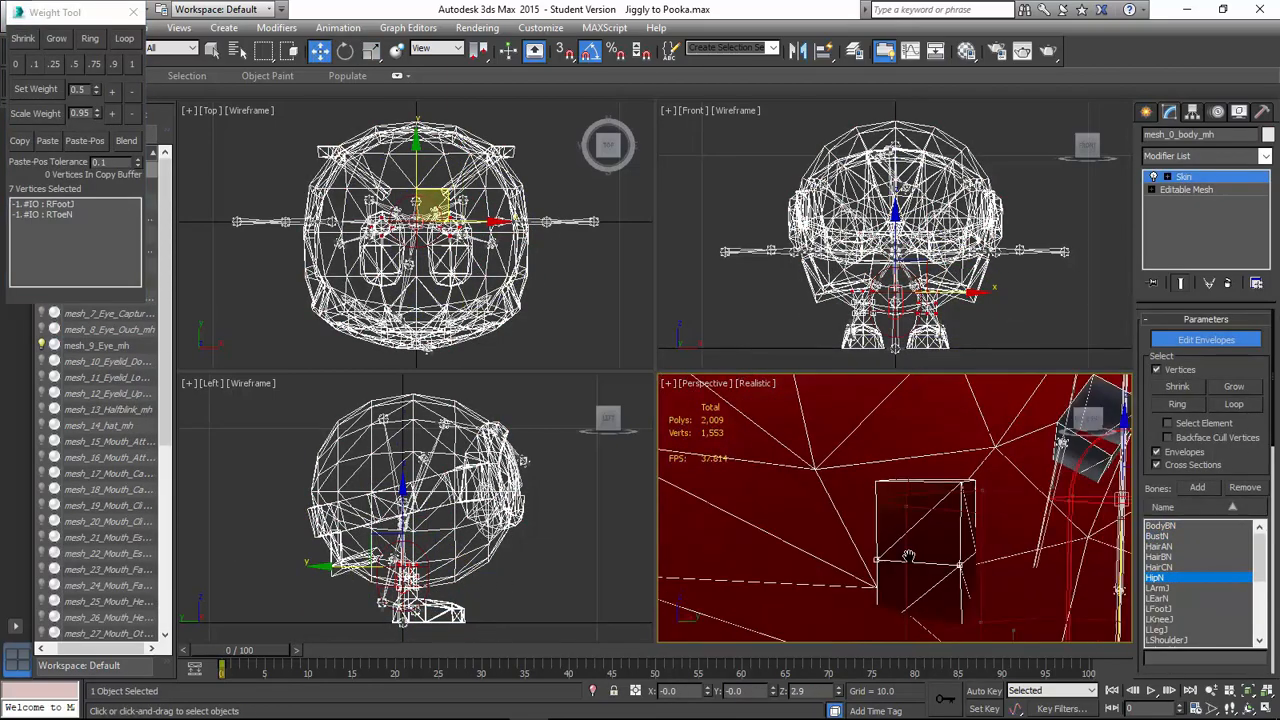
# Select the vertices of the right foot and leg and set their weight to 1 on the RFootJ bone.
pyautogui.press('f')
pyautogui.moveTo(931, 563); pyautogui.dragTo(835, 636)
pyautogui.press('p')
pyautogui.keyDown('alt'); pyautogui.moveTo(931, 520); pyautogui.dragTo(905, 540, button='middle'); pyautogui.keyUp('alt')
pyautogui.click(1048, 469)
pyautogui.press('p')
pyautogui.keyDown('alt'); pyautogui.moveTo(900, 270); pyautogui.dragTo(940, 220, button='middle'); pyautogui.keyUp('alt')
pyautogui.scroll(5, 930, 280)
pyautogui.click(60, 215)
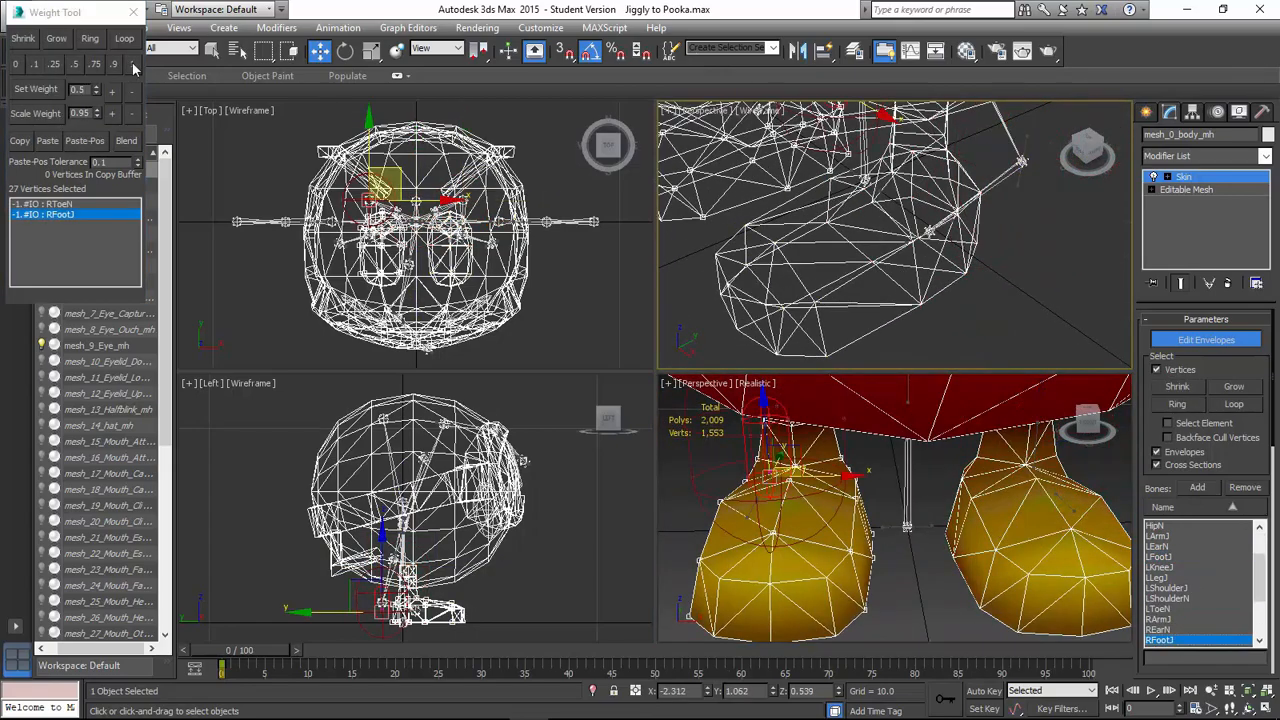
pyautogui.click(133, 67)
# Choose the RToeN bone, select the vertices at the front of the right foot and set their weight to 1.
pyautogui.keyDown('alt'); pyautogui.moveTo(905, 560); pyautogui.dragTo(925, 500, button='middle'); pyautogui.keyUp('alt')
pyautogui.click(920, 415)
pyautogui.scroll(-3, 1190, 605)
pyautogui.click(1168, 619)
pyautogui.moveTo(920, 625); pyautogui.dragTo(735, 575)
pyautogui.click(133, 65)
pyautogui.scroll(4, 1000, 560)
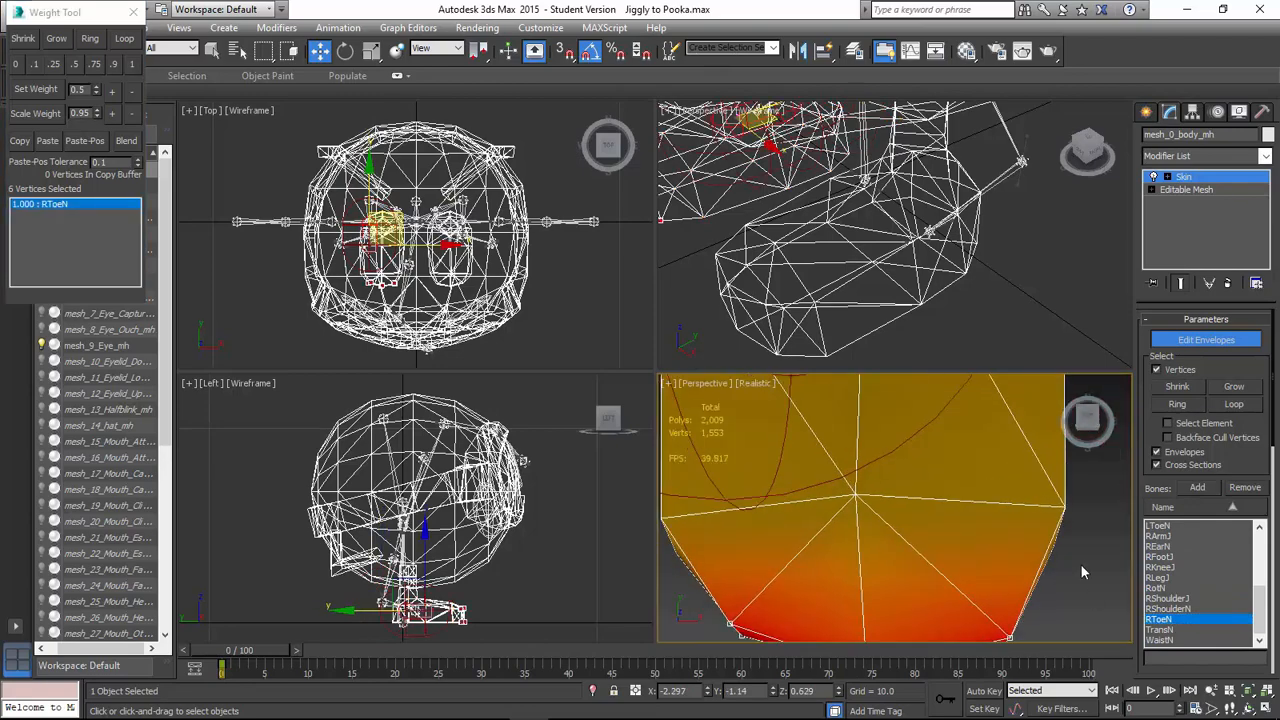
pyautogui.click(1081, 567)
# Check the weights of a left toe vertex and display the RFootJ bone's influence on the right foot.
pyautogui.keyDown('alt'); pyautogui.moveTo(1070, 560); pyautogui.dragTo(900, 590, button='middle'); pyautogui.keyUp('alt')
pyautogui.scroll(2, 1198, 564)
pyautogui.click(1180, 526)
pyautogui.click(826, 356)
pyautogui.scroll(-2, 1180, 565)
pyautogui.click(1175, 558)
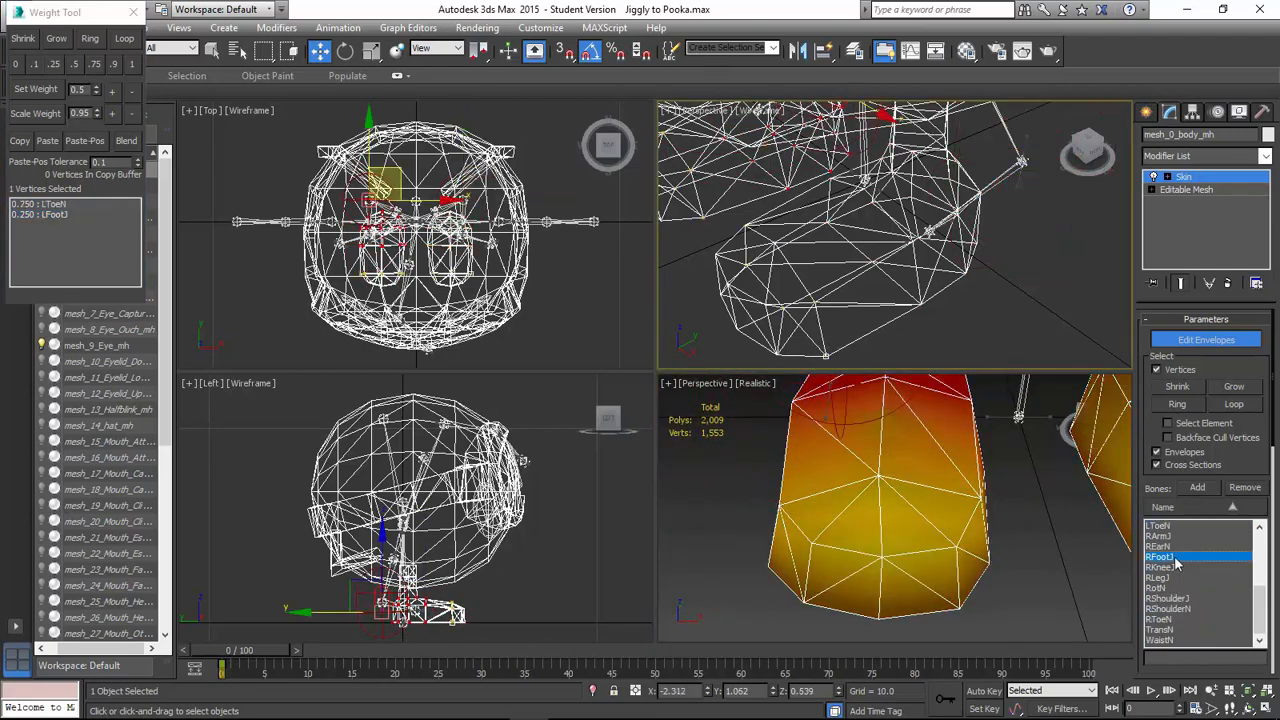
# Leave envelope editing on the body mesh and clear the selection.
pyautogui.scroll(-10, 100, 560)
pyautogui.click(137, 586)
pyautogui.press('f')
pyautogui.click(1000, 320)
pyautogui.click(820, 215)
pyautogui.press('z')
pyautogui.click(1080, 310)
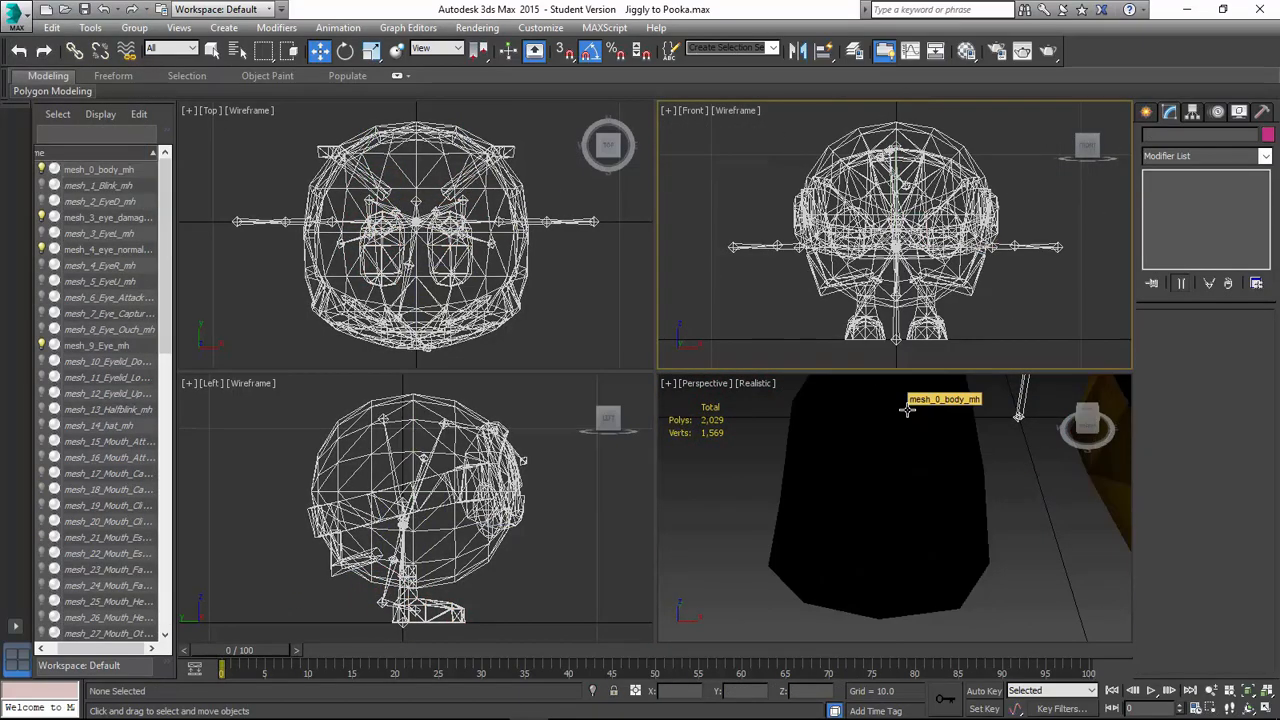
# Try rotating a bone of the right leg to check the foot's deformation and return to the whole model.
pyautogui.scroll(-8, 907, 410)
pyautogui.scroll(-10, 110, 500)
pyautogui.click(85, 361)
pyautogui.click(145, 409)
pyautogui.click(345, 50)
pyautogui.moveTo(900, 540); pyautogui.dragTo(960, 560)
pyautogui.click(1010, 580)
pyautogui.scroll(-5, 900, 500)
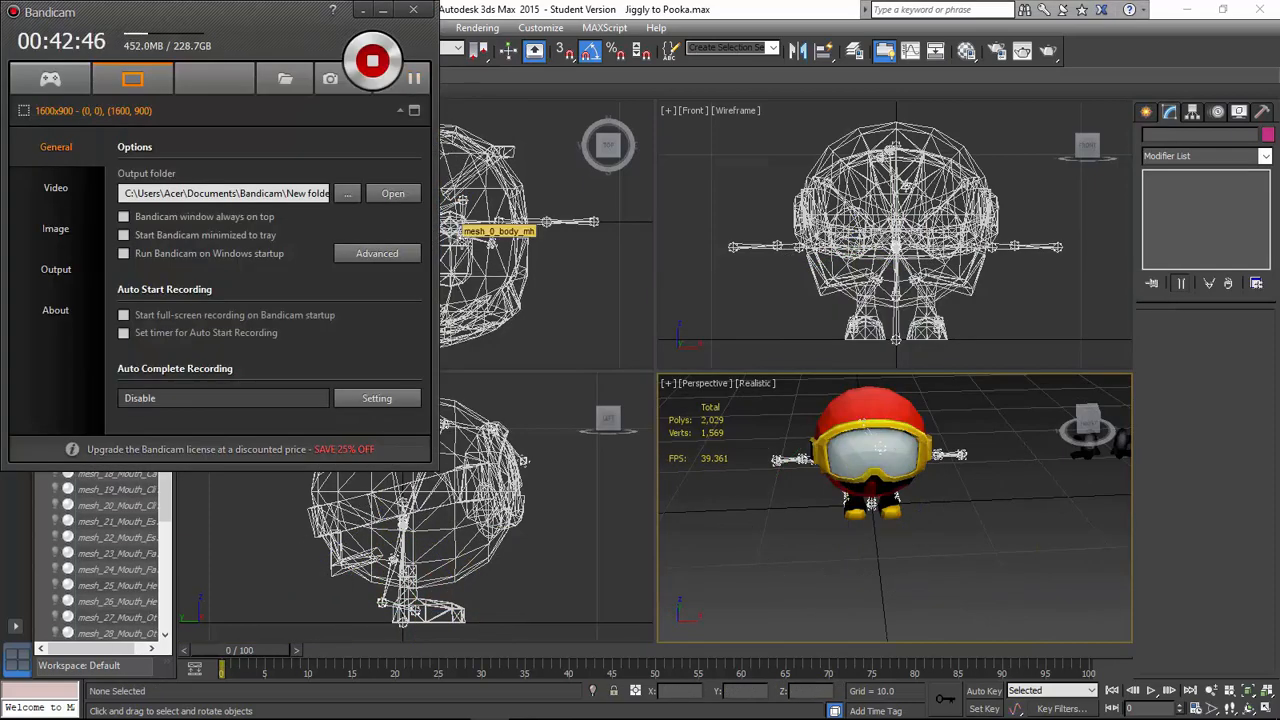
pyautogui.click(685, 526)
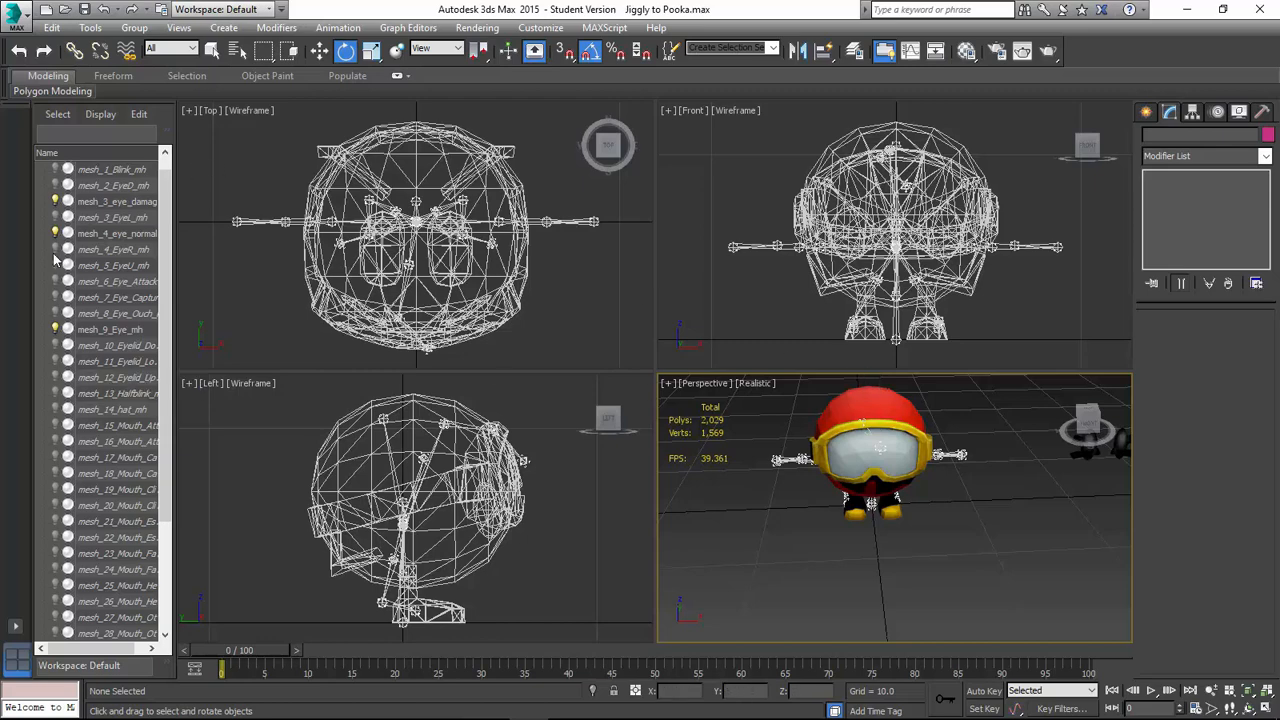
# Toggle the visibility of mesh_1_Blink_mh and mesh_2_EyeD_mh and examine the whole character with both hidden.
pyautogui.scroll(1, 69, 200)
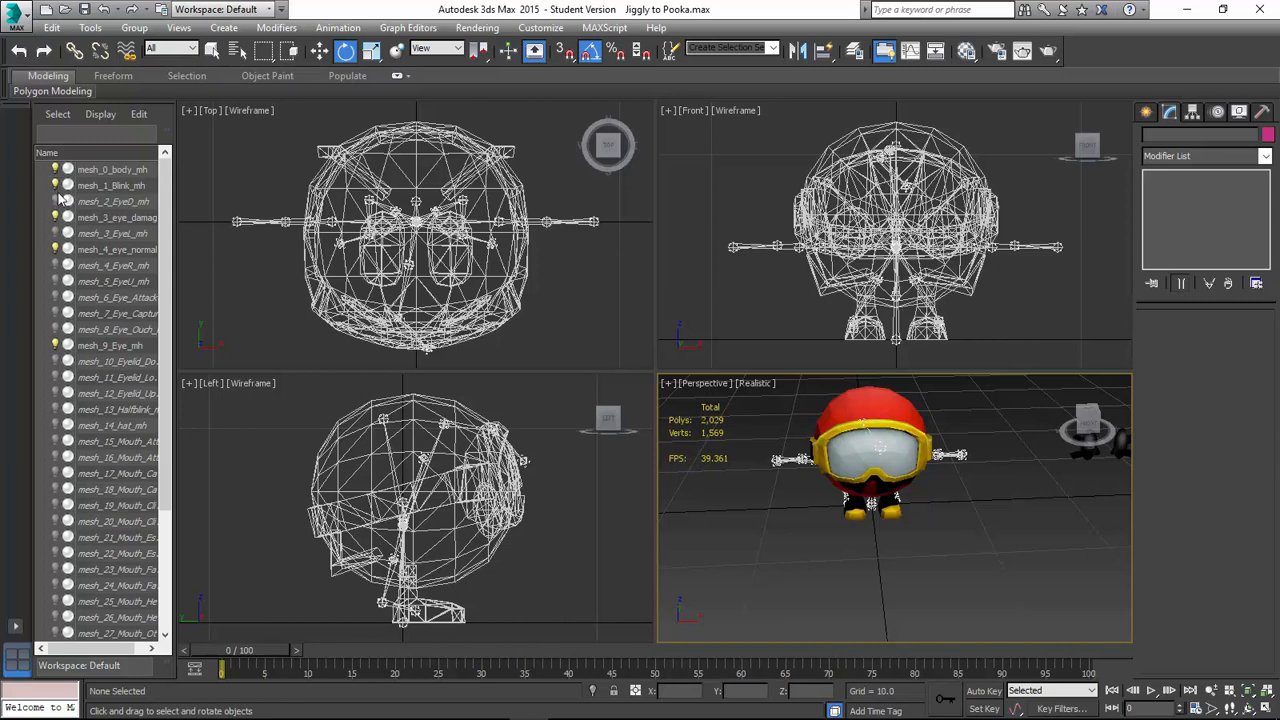
pyautogui.click(56, 201)
pyautogui.click(53, 192)
pyautogui.click(53, 192)
pyautogui.click(53, 192)
pyautogui.click(53, 193)
pyautogui.click(53, 193)
pyautogui.click(53, 193)
pyautogui.keyDown('alt'); pyautogui.moveTo(849, 453); pyautogui.dragTo(877, 438, button='middle'); pyautogui.keyUp('alt')
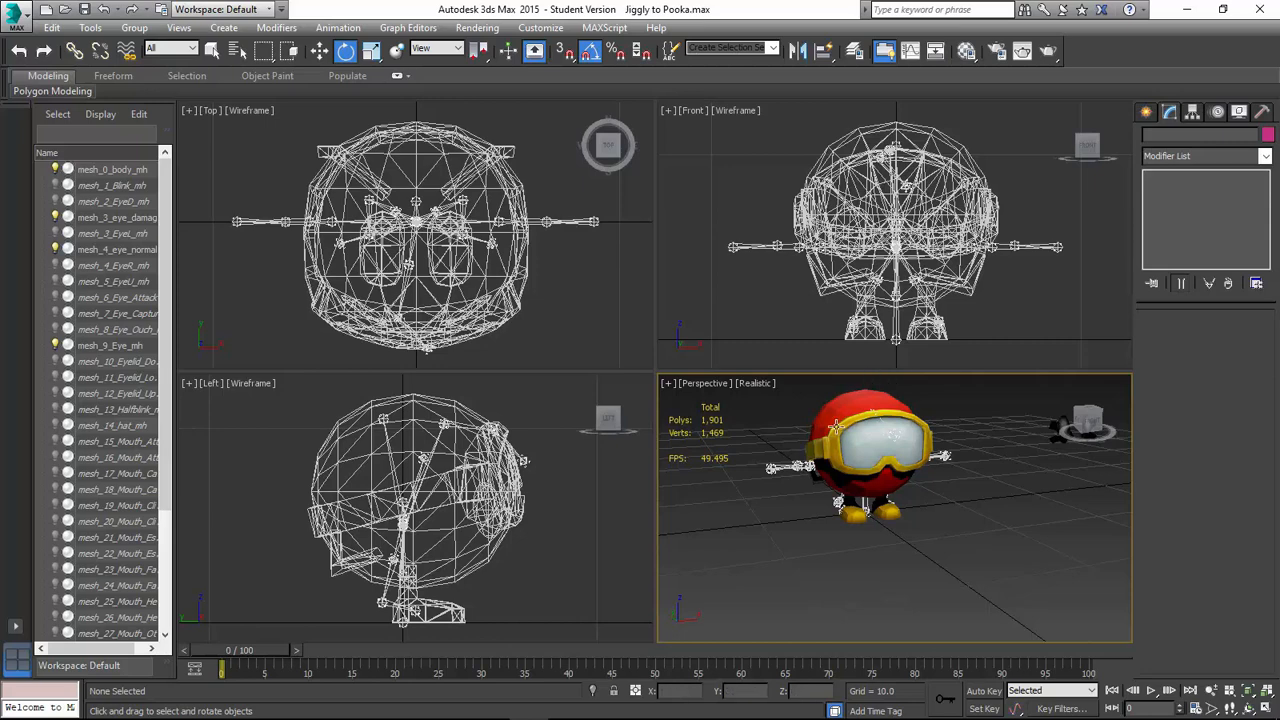
pyautogui.moveTo(833, 527)
pyautogui.keyDown('alt'); pyautogui.mouseDown(button='middle')
pyautogui.moveTo(805, 510)
pyautogui.moveTo(826, 523)
pyautogui.mouseUp(button='middle'); pyautogui.keyUp('alt')
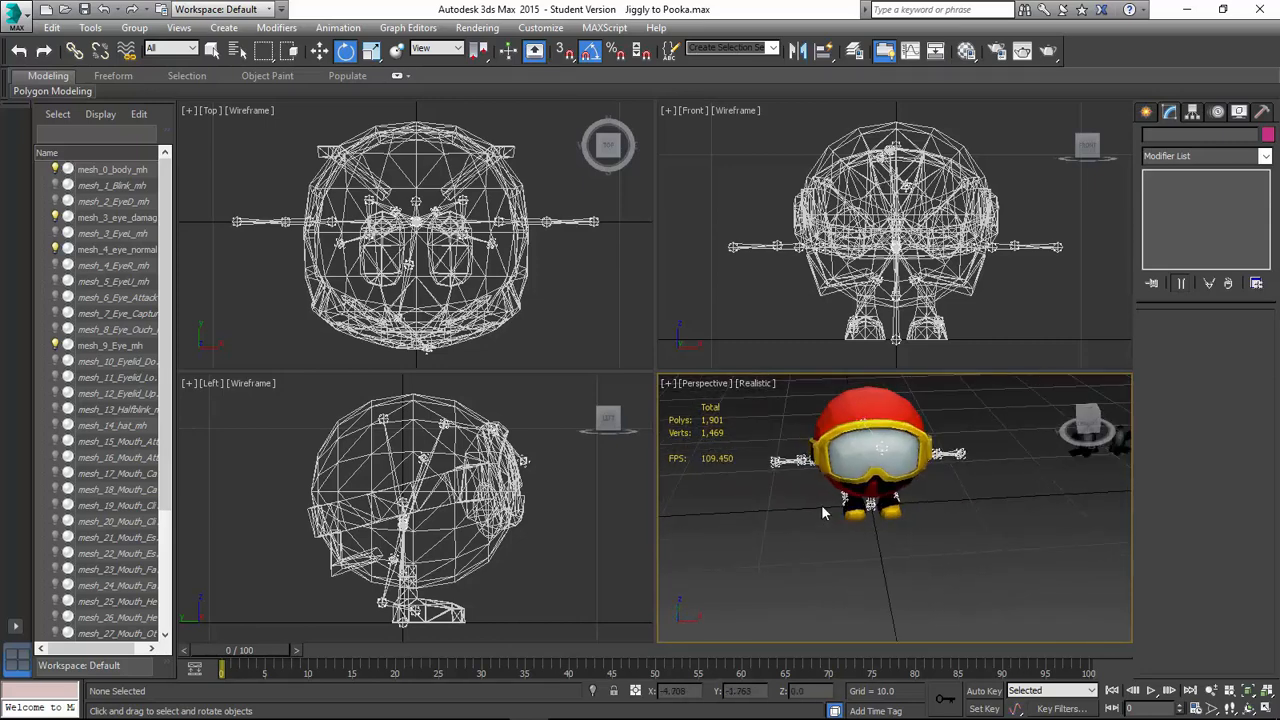
pyautogui.scroll(-3, 819, 489)
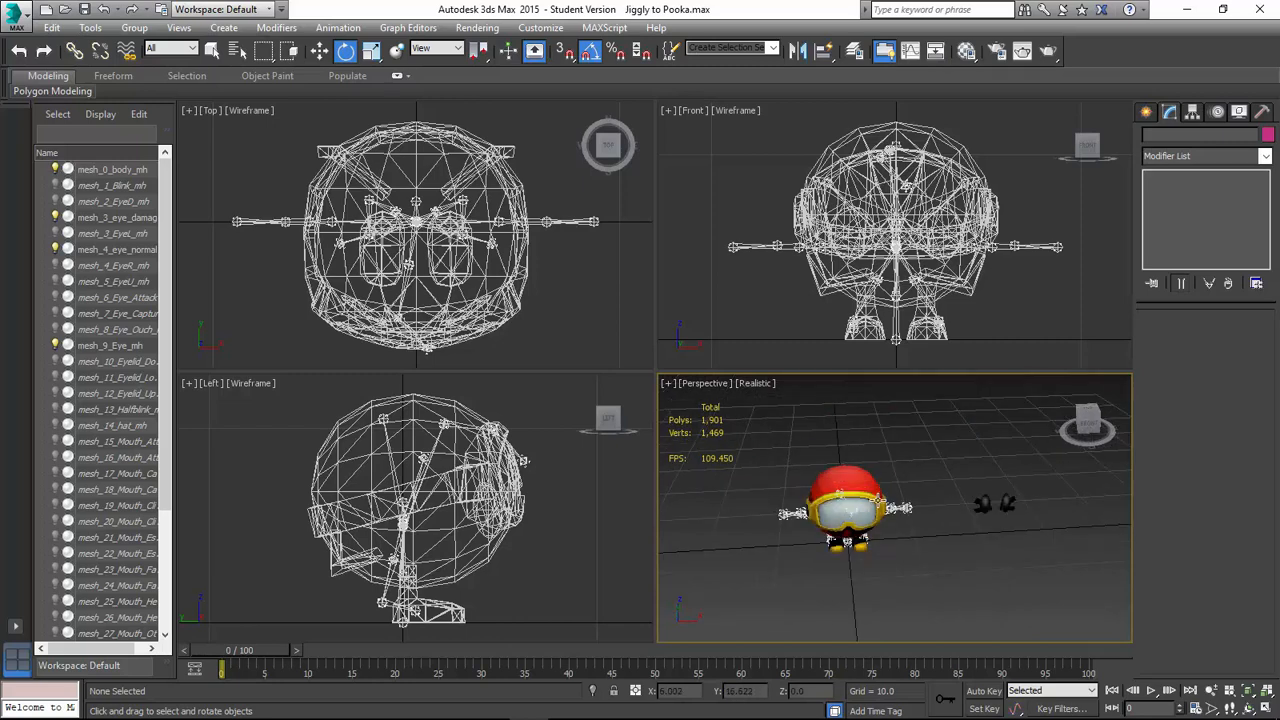
# Hide mesh_0_body_mh and try hiding the eye meshes from mesh_3_eye_damage through mesh_9_Eye_mh.
pyautogui.click(55, 170)
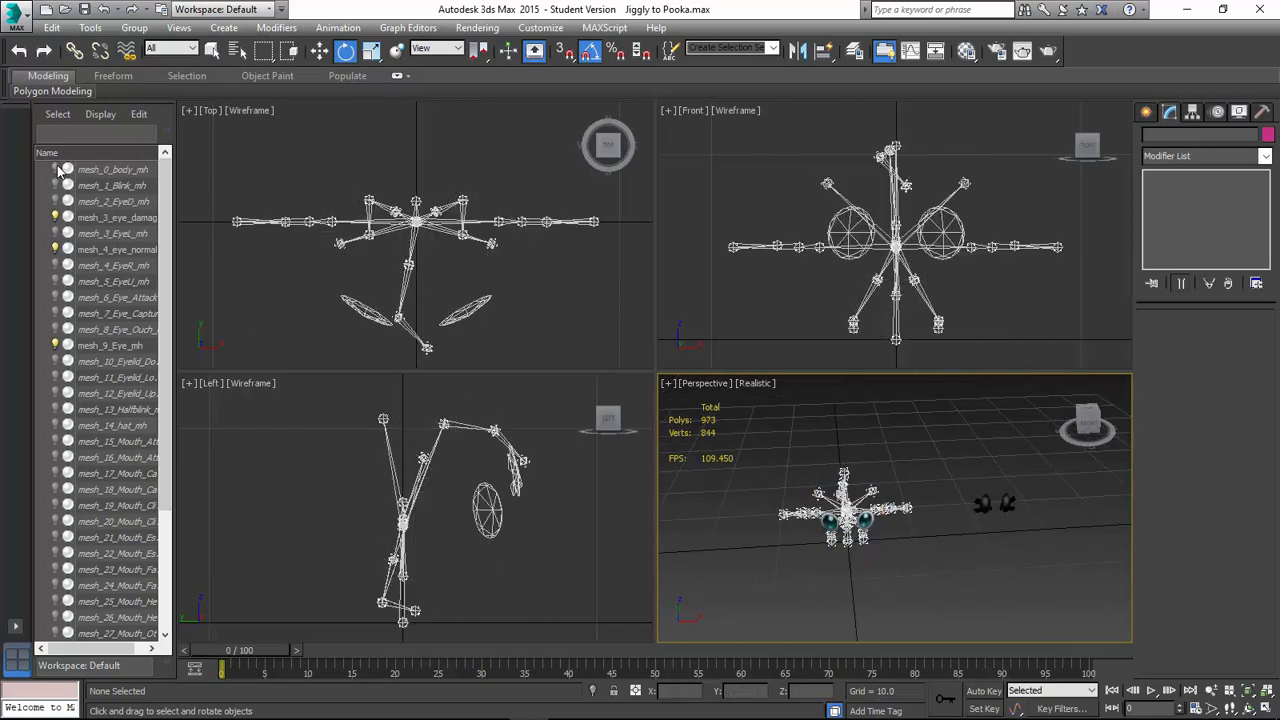
pyautogui.click(98, 220)
pyautogui.scroll(-3, 98, 222)
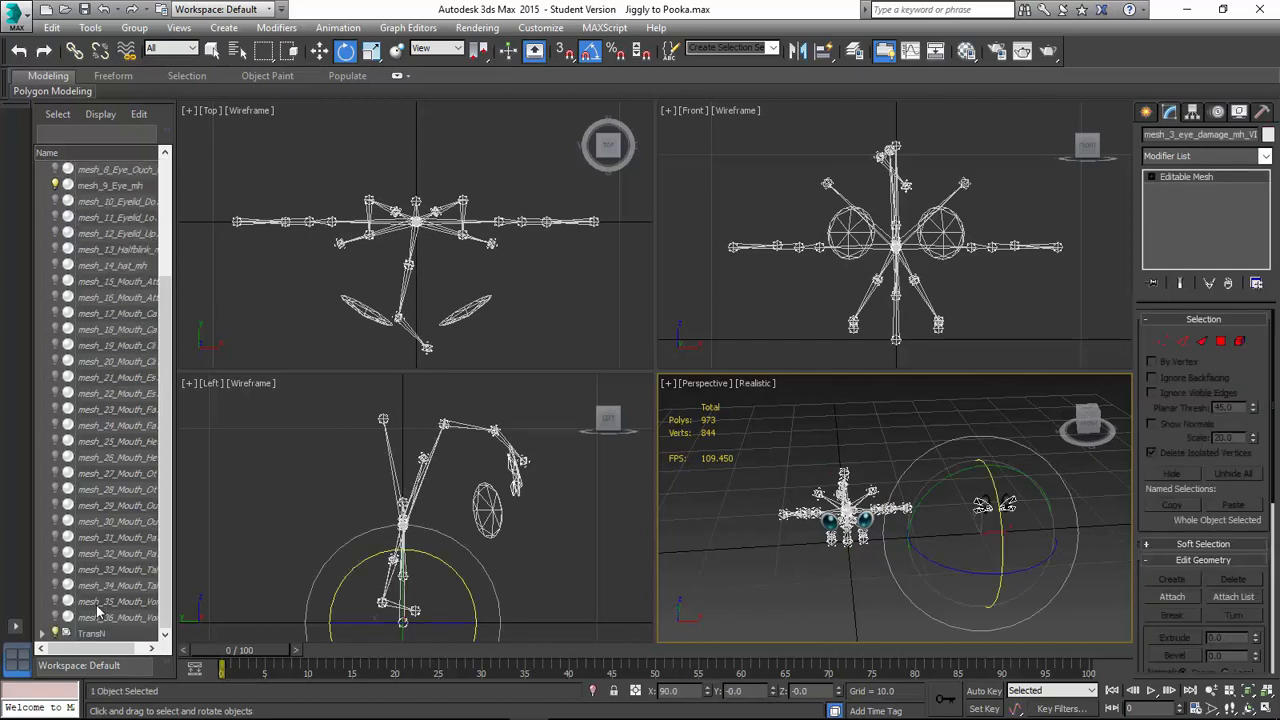
pyautogui.keyDown('shift'); pyautogui.click(79, 185); pyautogui.keyUp('shift')
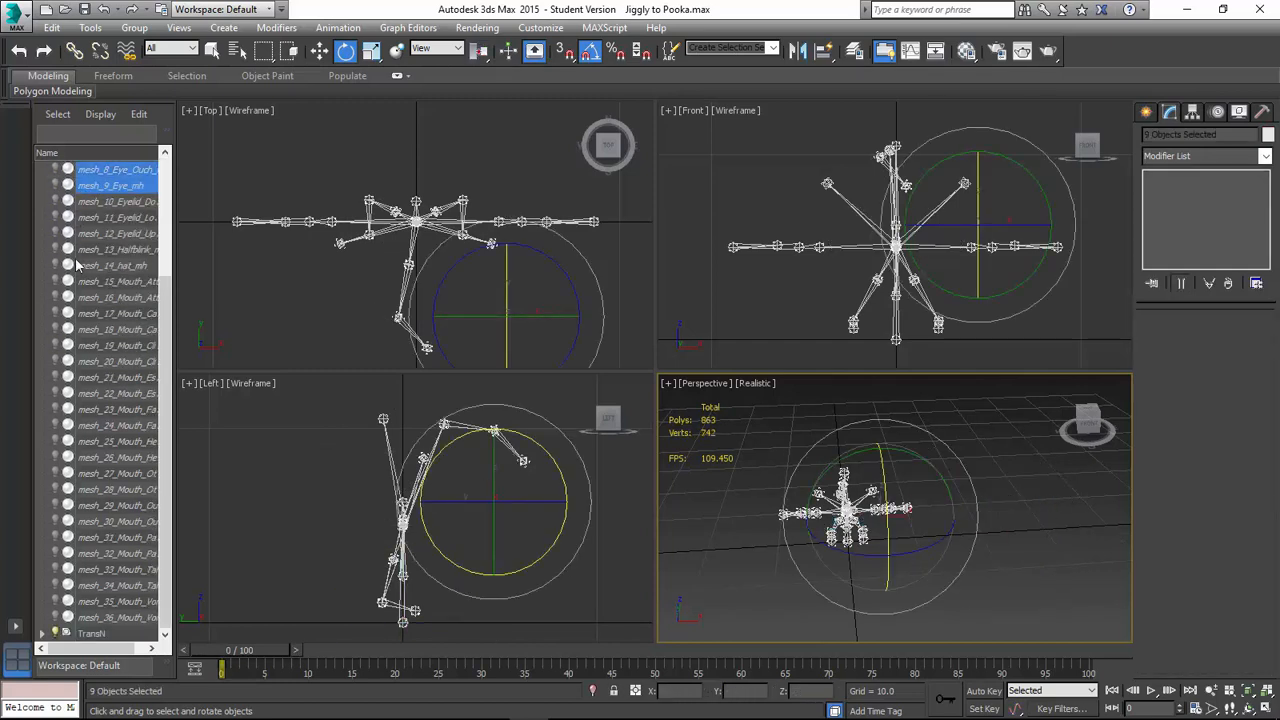
pyautogui.scroll(3, 98, 245)
pyautogui.hotkey('ctrl', 'z')
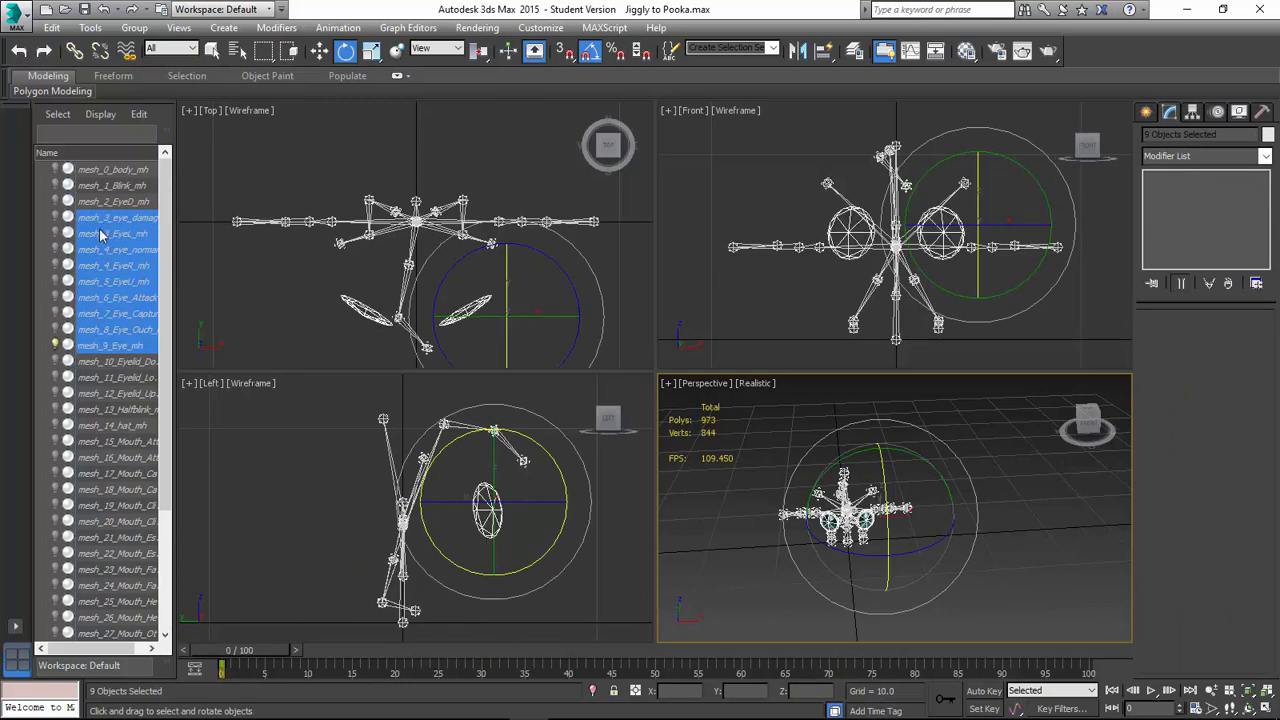
pyautogui.click(736, 500)
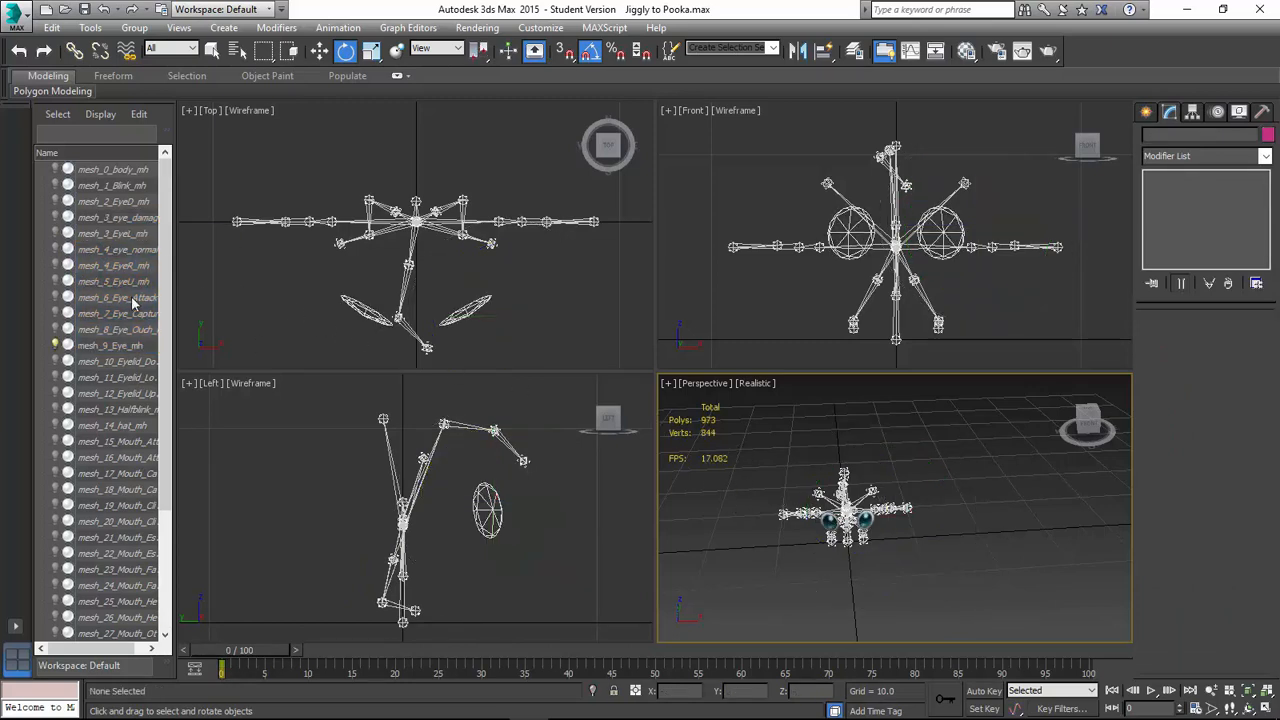
# Show the mesh_3_eye_damage and mesh_4_eye_normal meshes again and save the scene.
pyautogui.click(56, 218)
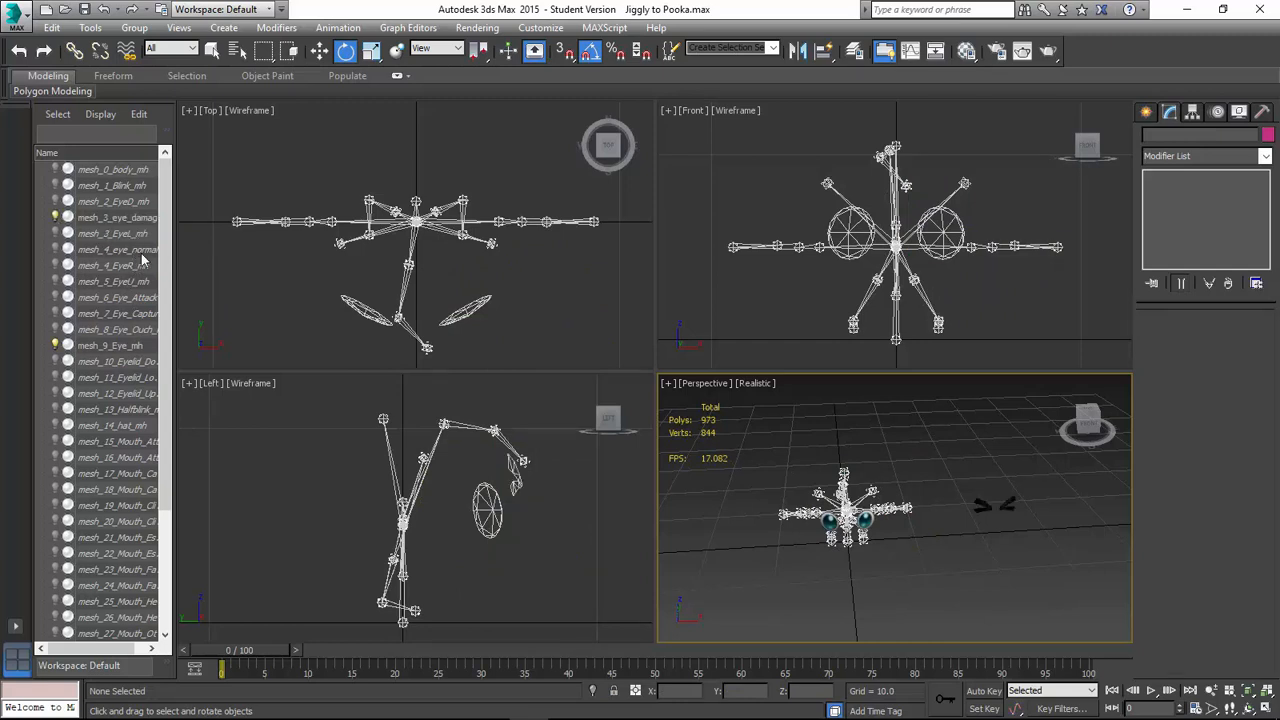
pyautogui.click(56, 249)
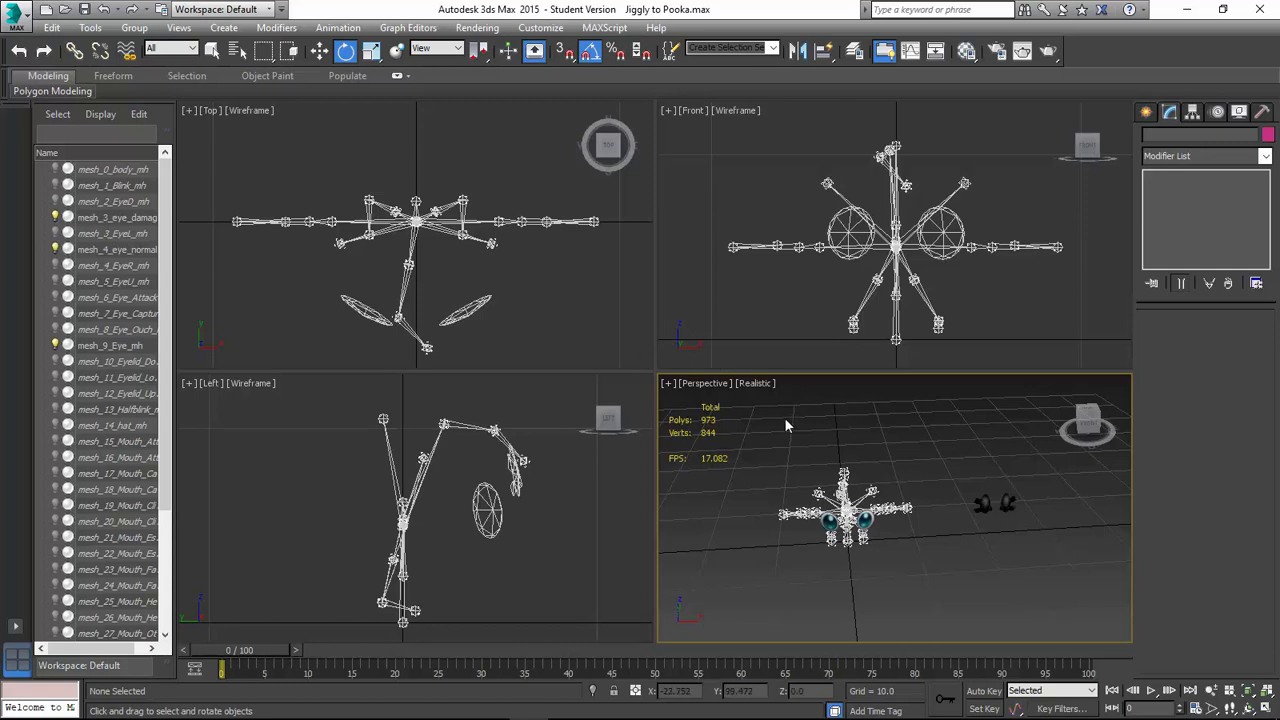
pyautogui.hotkey('ctrl', 's')
pyautogui.keyDown('alt'); pyautogui.moveTo(818, 457); pyautogui.dragTo(818, 450, button='middle'); pyautogui.keyUp('alt')
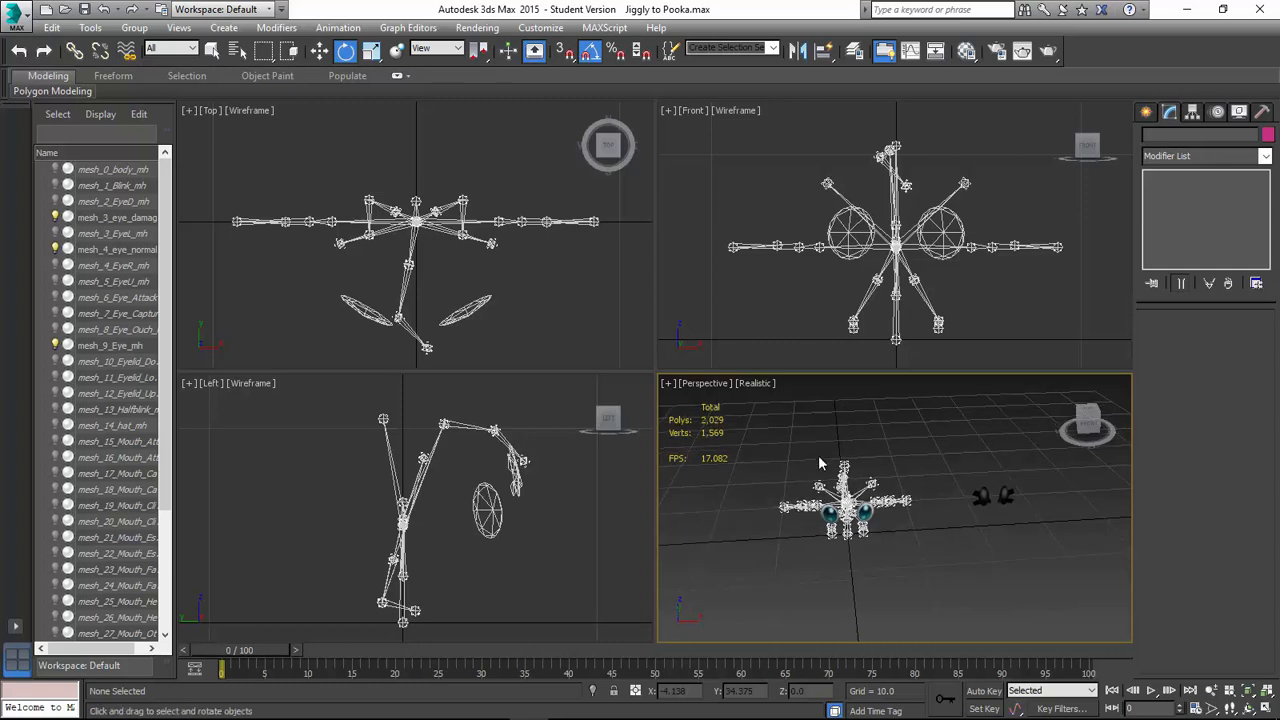
# Rename the mesh_3_eye_damage mesh as Hurt.
pyautogui.click(1006, 492)
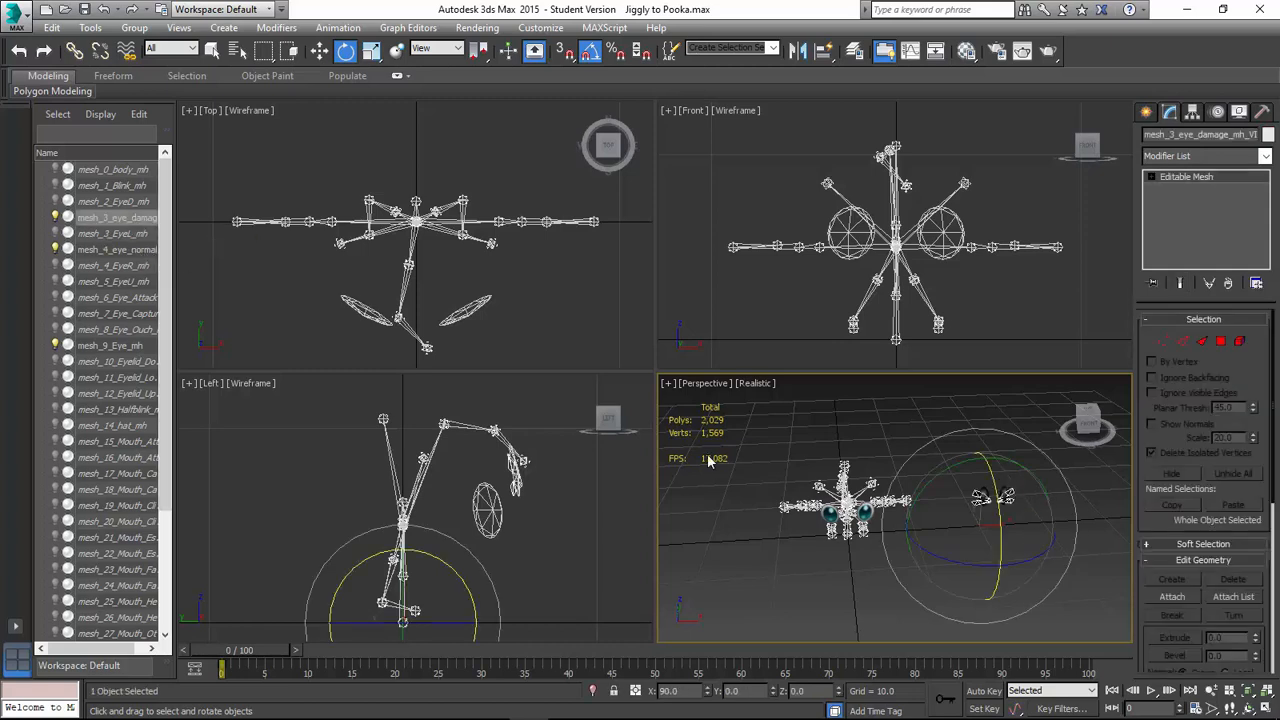
pyautogui.click(100, 217)
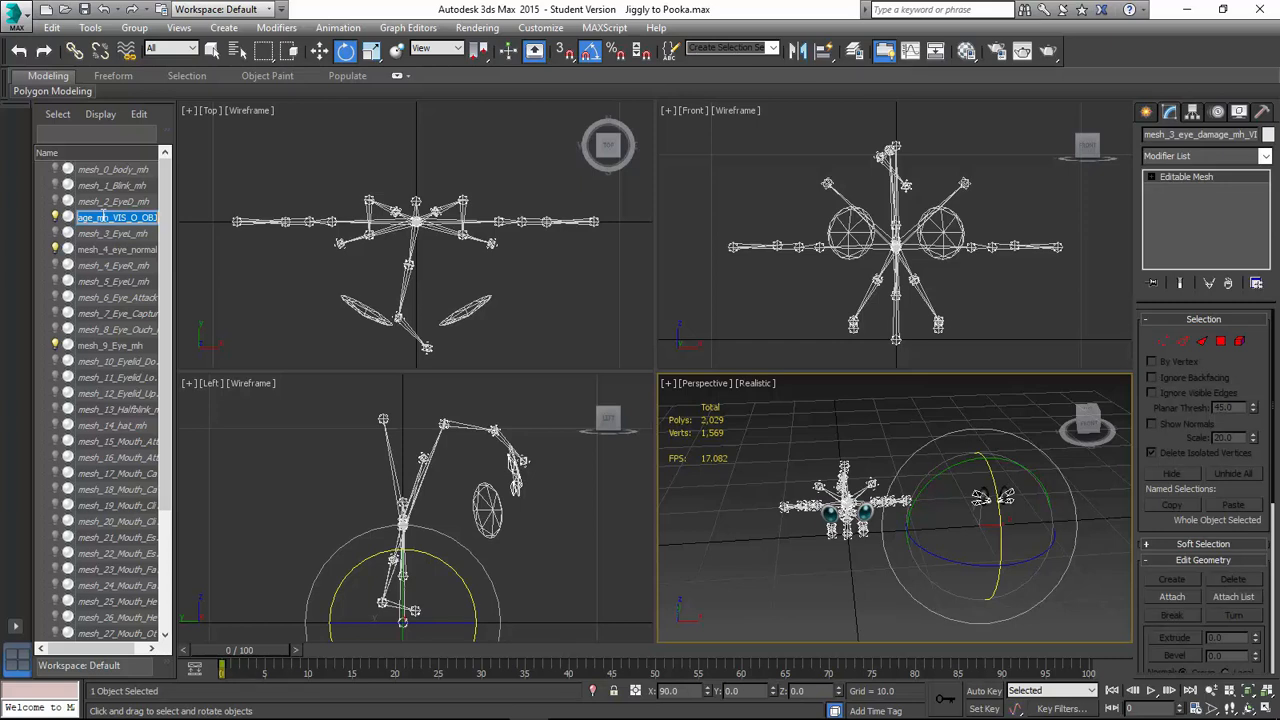
pyautogui.press('BackSpace')
pyautogui.write('Hurt')
pyautogui.press('Return')
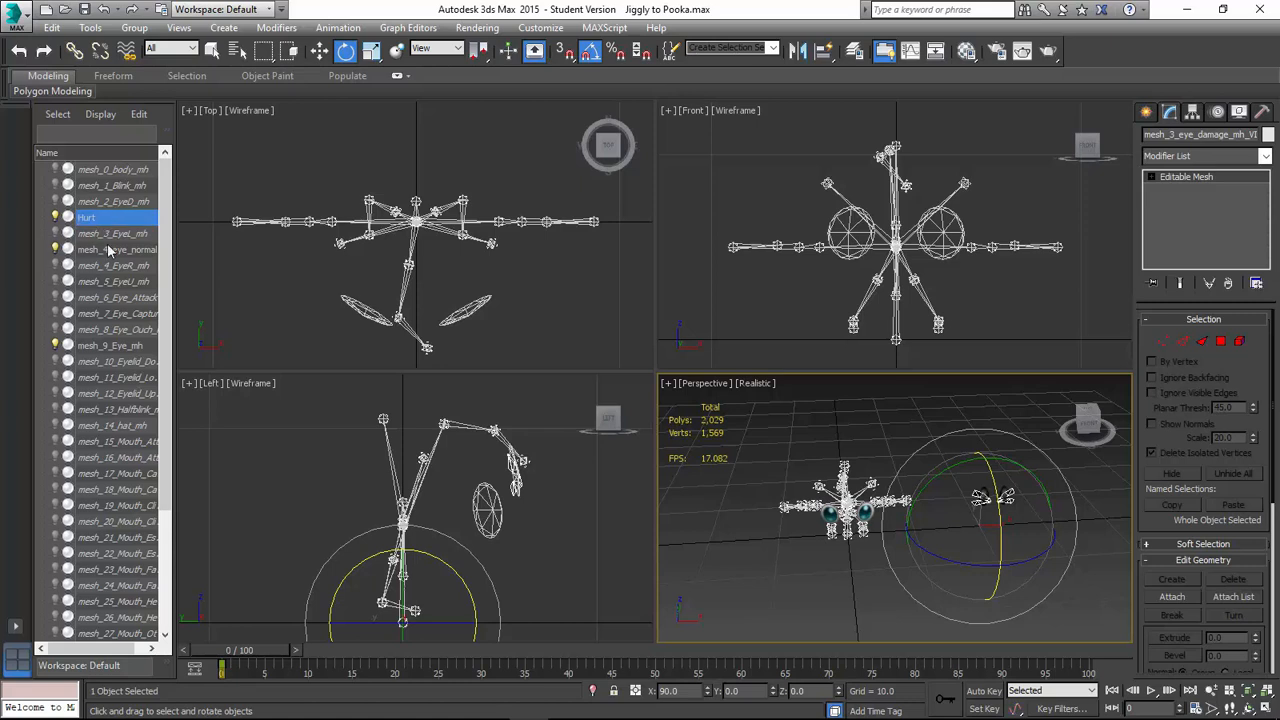
# Rename the mesh_4_eye_normal mesh as Normal.
pyautogui.click(130, 250)
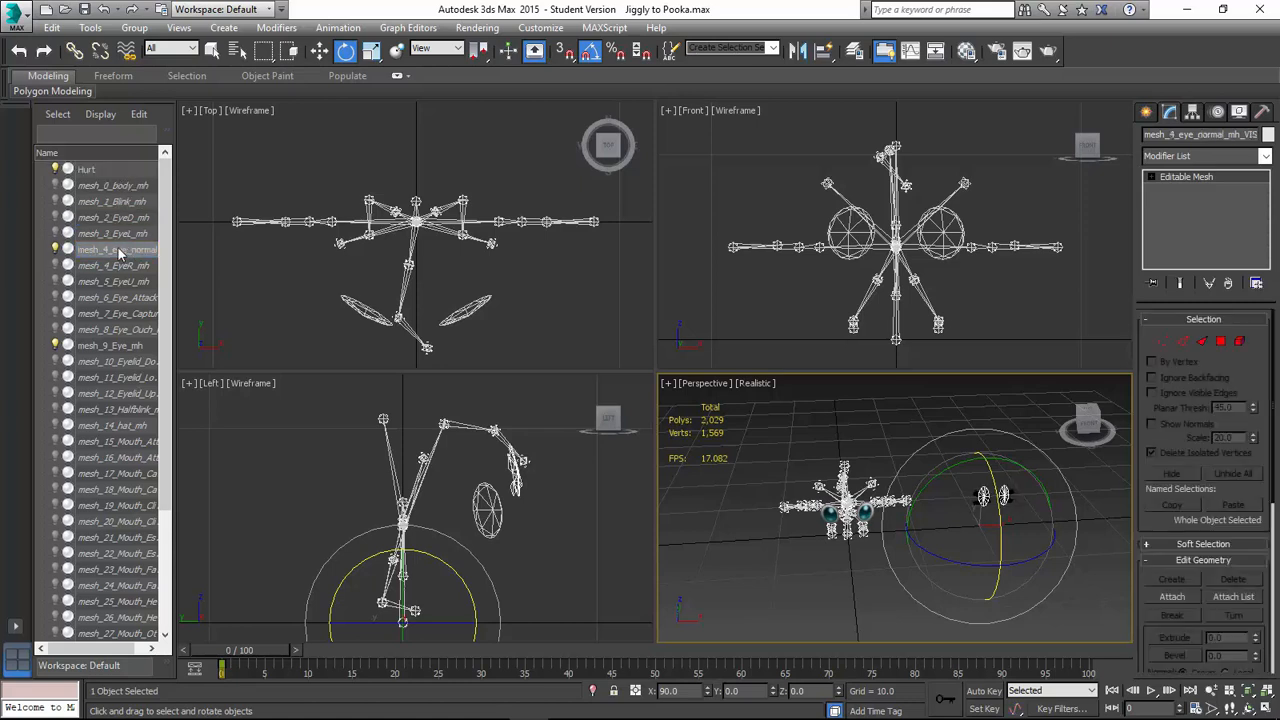
pyautogui.click(117, 249)
pyautogui.press('BackSpace')
pyautogui.click(100, 202)
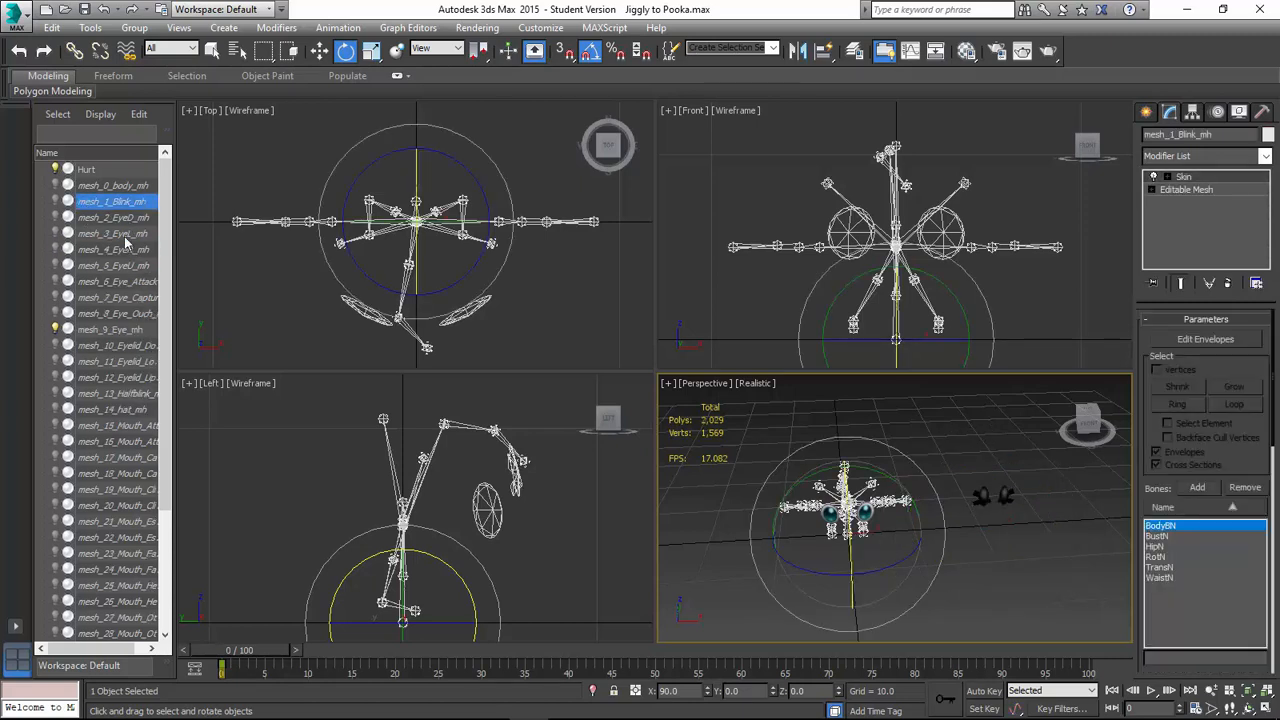
pyautogui.scroll(-3, 100, 500)
# Rename the imported normal eye mesh as Happy and clear the selection.
pyautogui.click(95, 617)
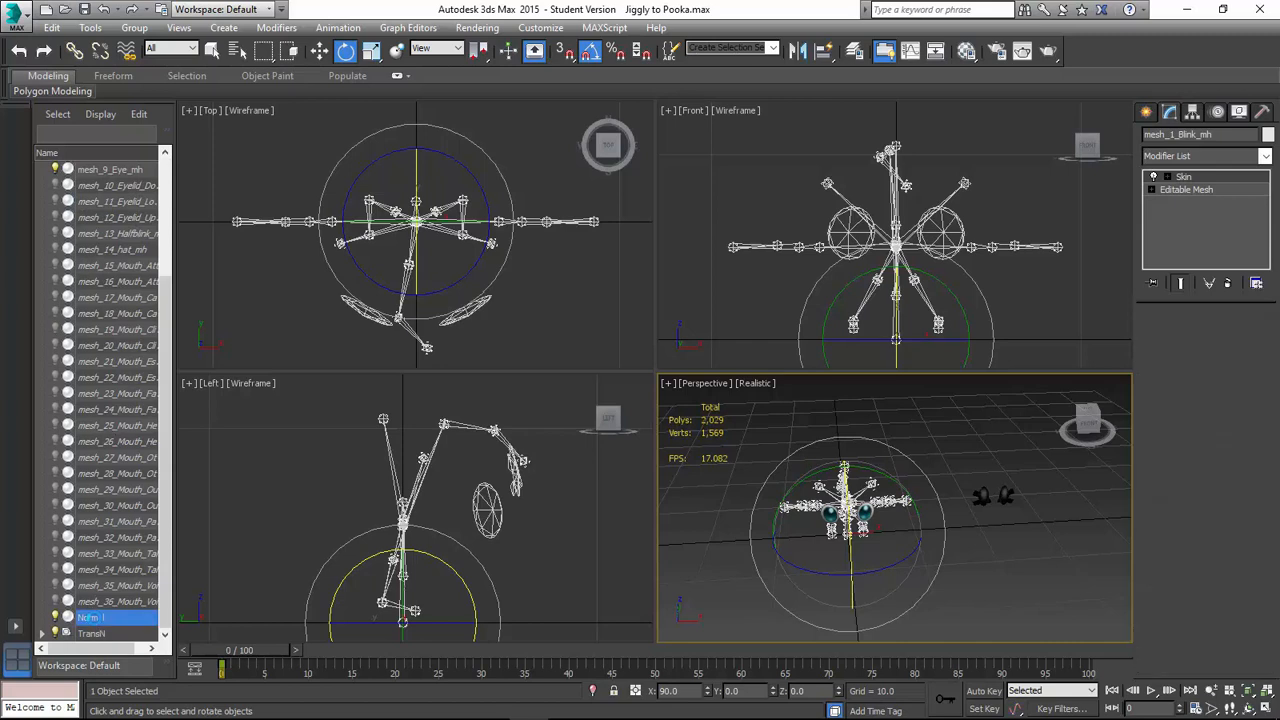
pyautogui.click(95, 617)
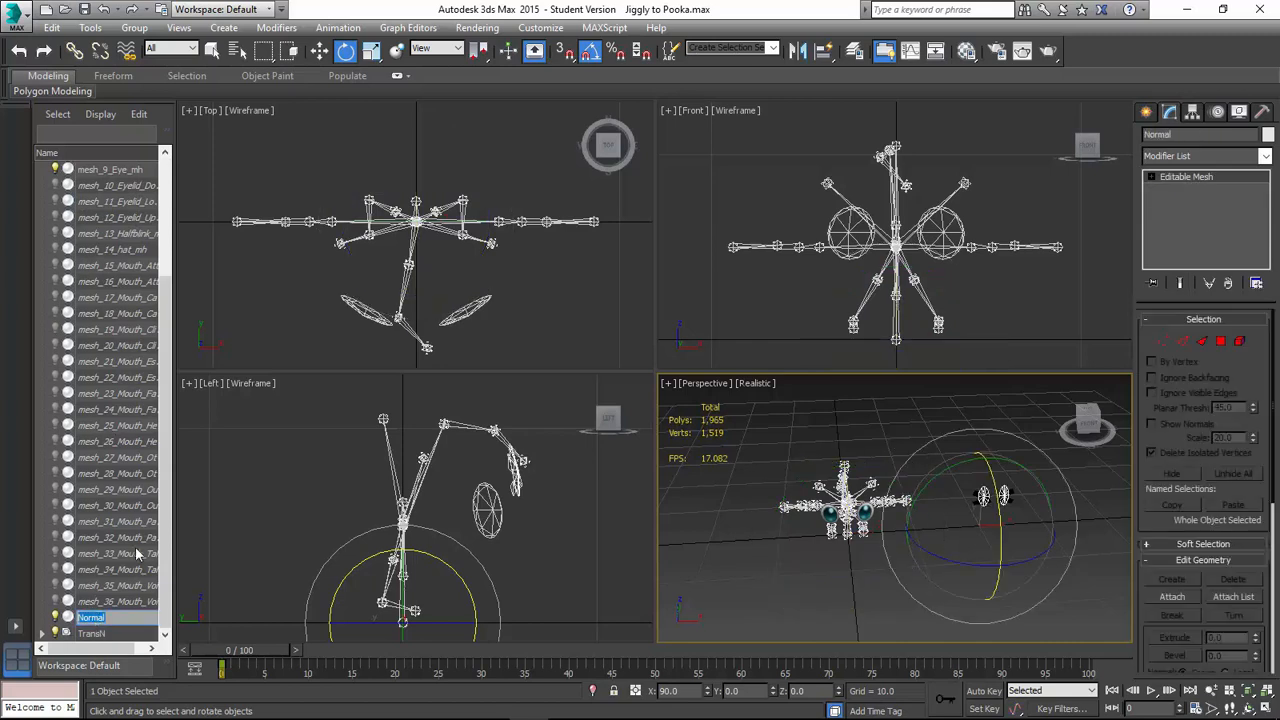
pyautogui.write('Happy')
pyautogui.press('Return')
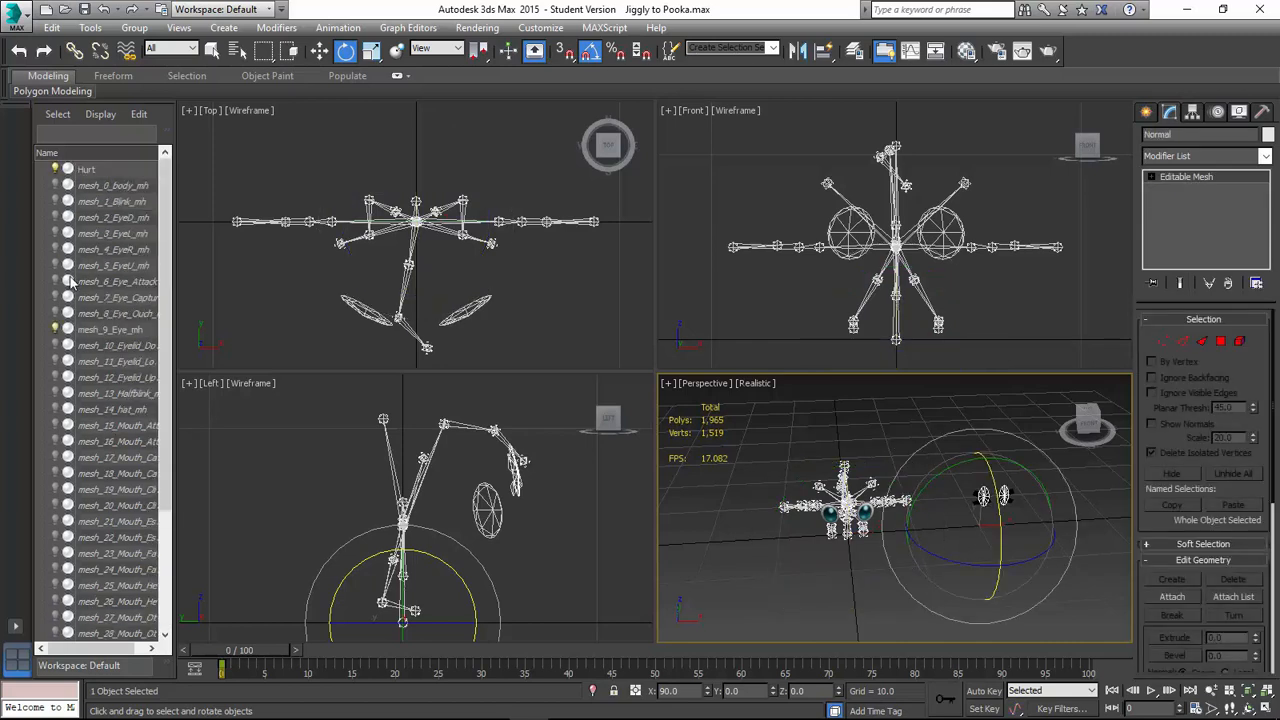
pyautogui.scroll(4, 76, 325)
pyautogui.click(125, 217)
pyautogui.click(127, 173)
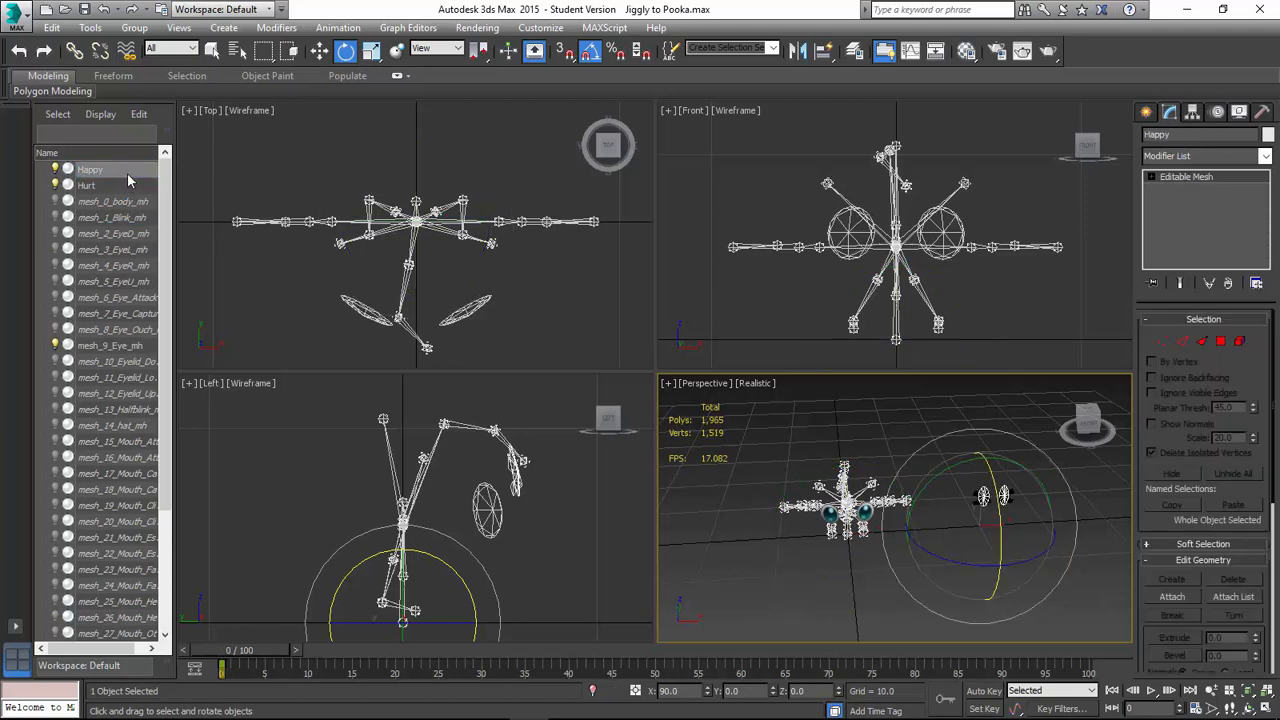
pyautogui.click(872, 447)
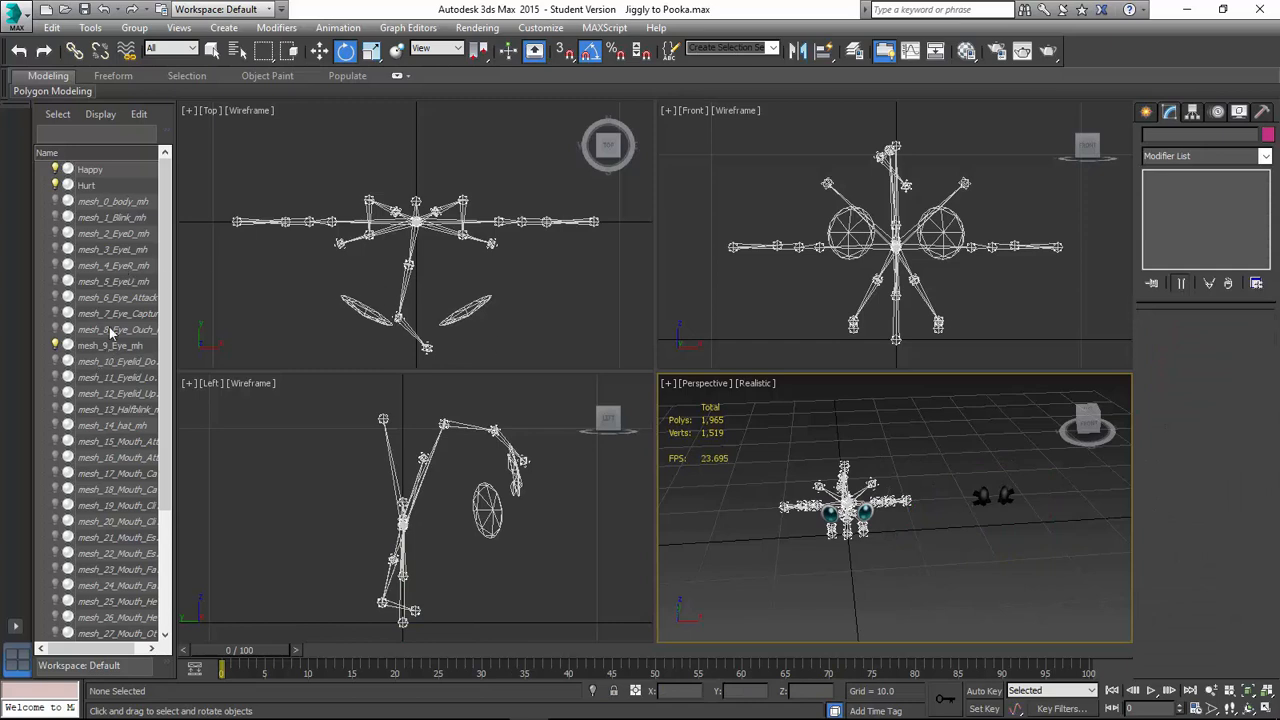
# Hide the eye meshes from mesh_1_Blink_mh through mesh_9_Eye_mh and clear the selection.
pyautogui.click(131, 217)
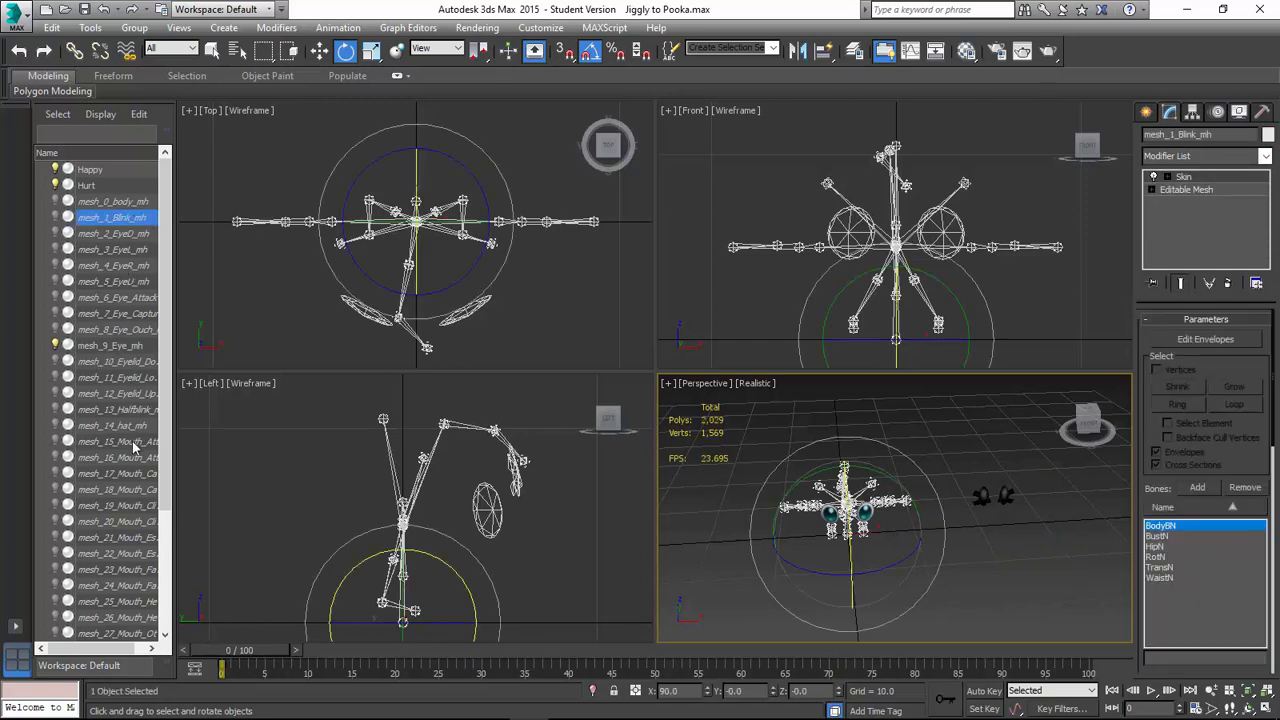
pyautogui.keyDown('shift'); pyautogui.click(117, 346); pyautogui.keyUp('shift')
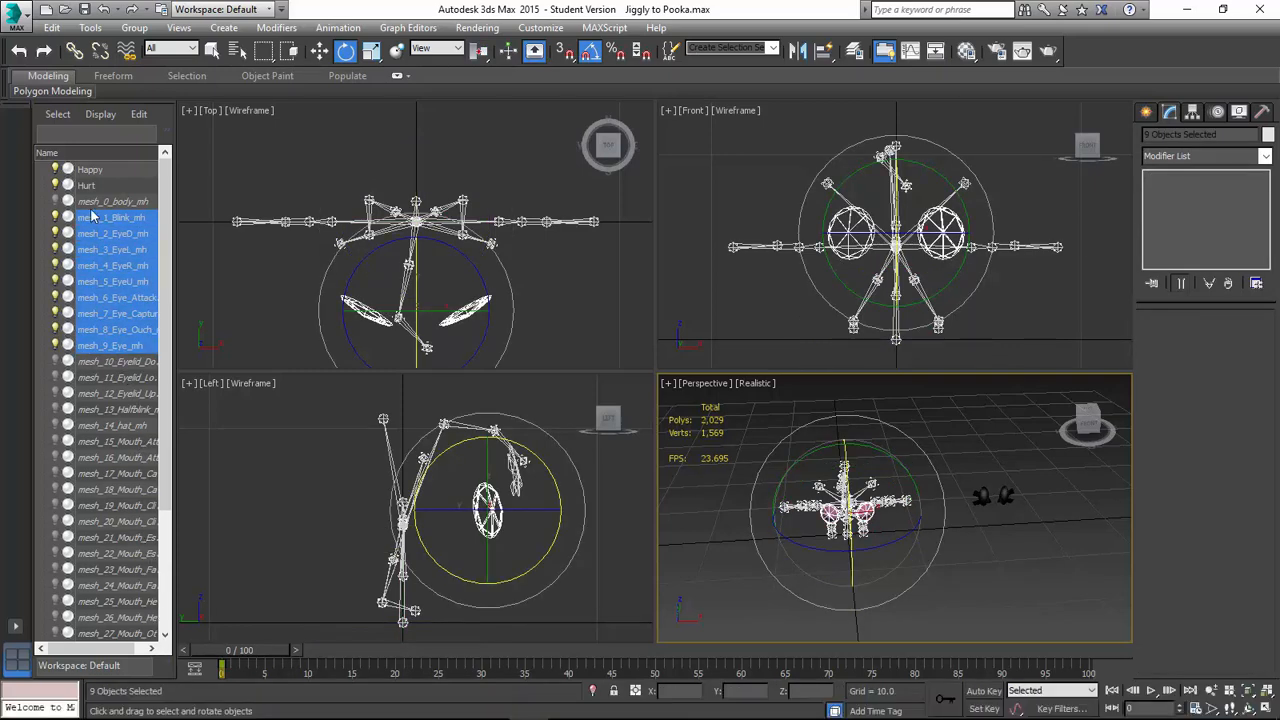
pyautogui.click(75, 346)
pyautogui.click(694, 502)
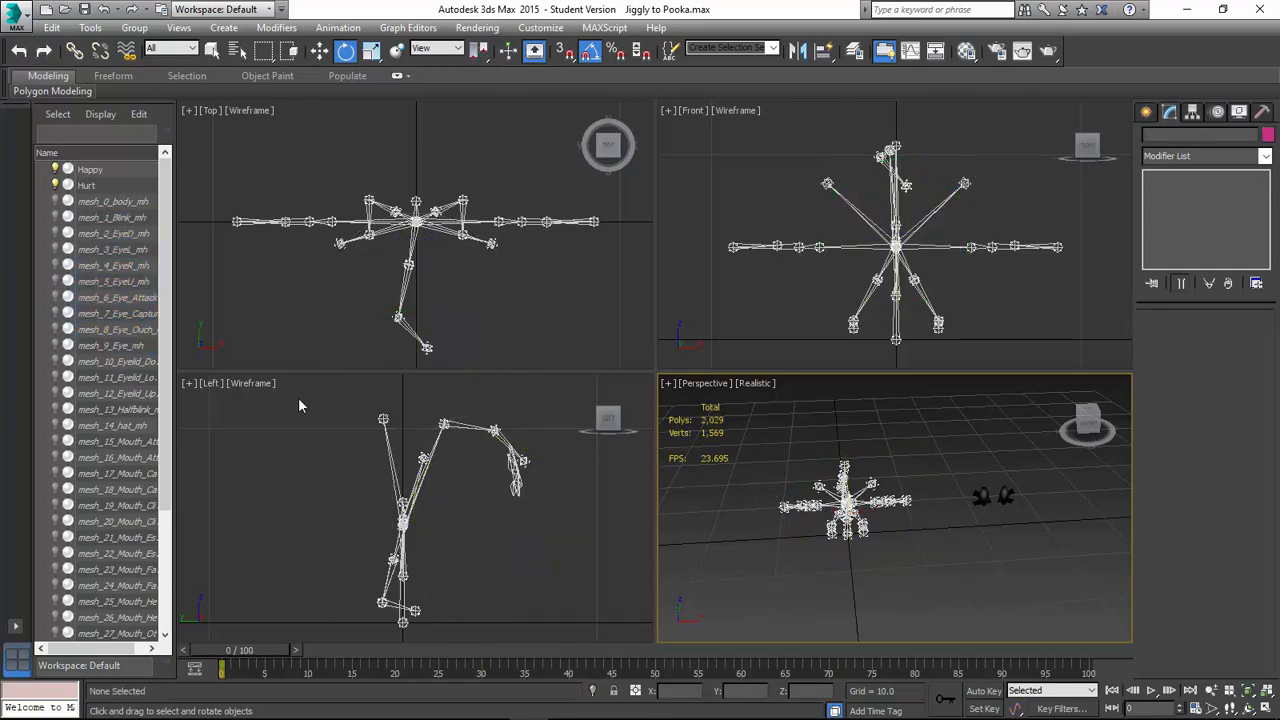
# Unhide the eyelid meshes from mesh_10_Eyelid_Down through mesh_13_Halfblink, select all four, and clear the selection.
pyautogui.click(56, 362)
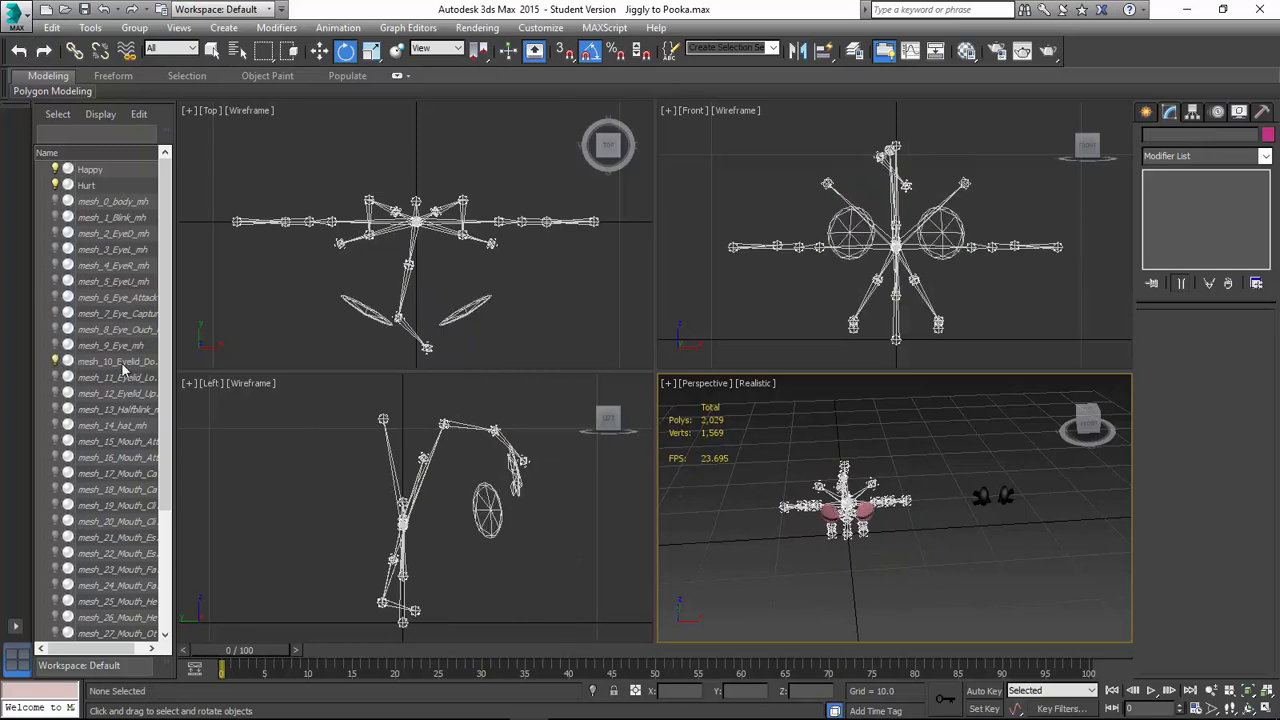
pyautogui.click(56, 377)
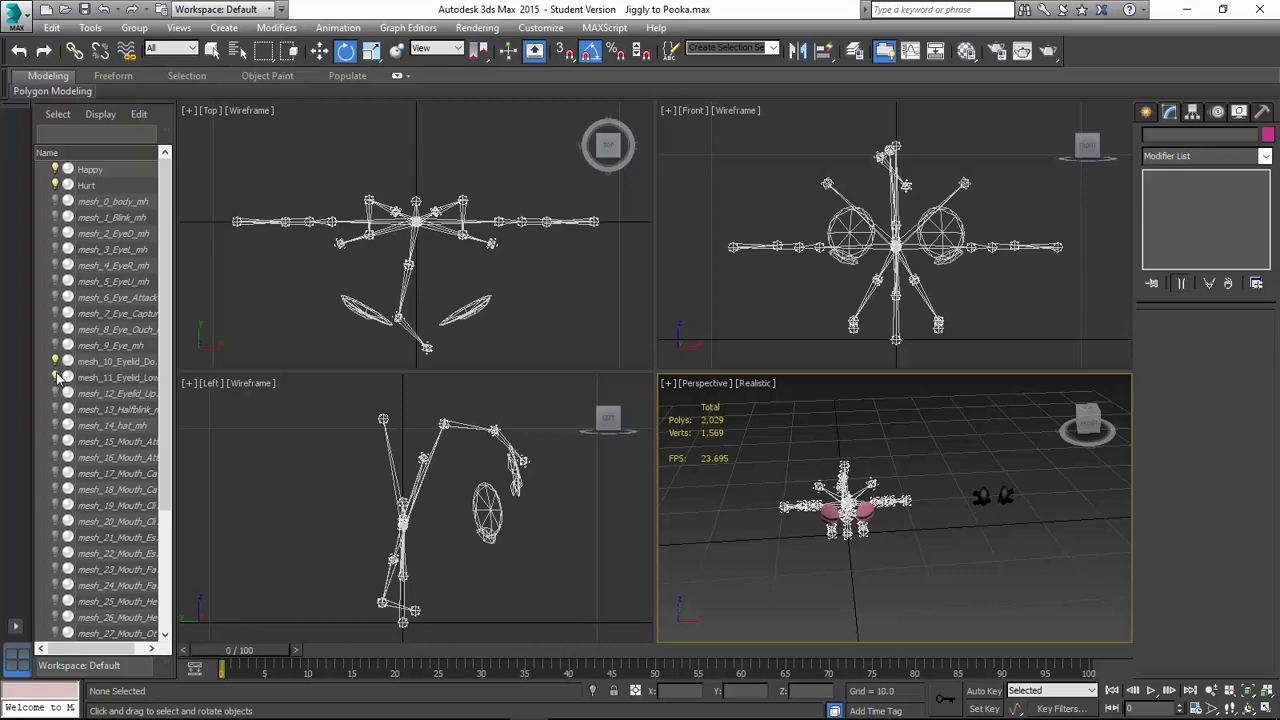
pyautogui.click(56, 394)
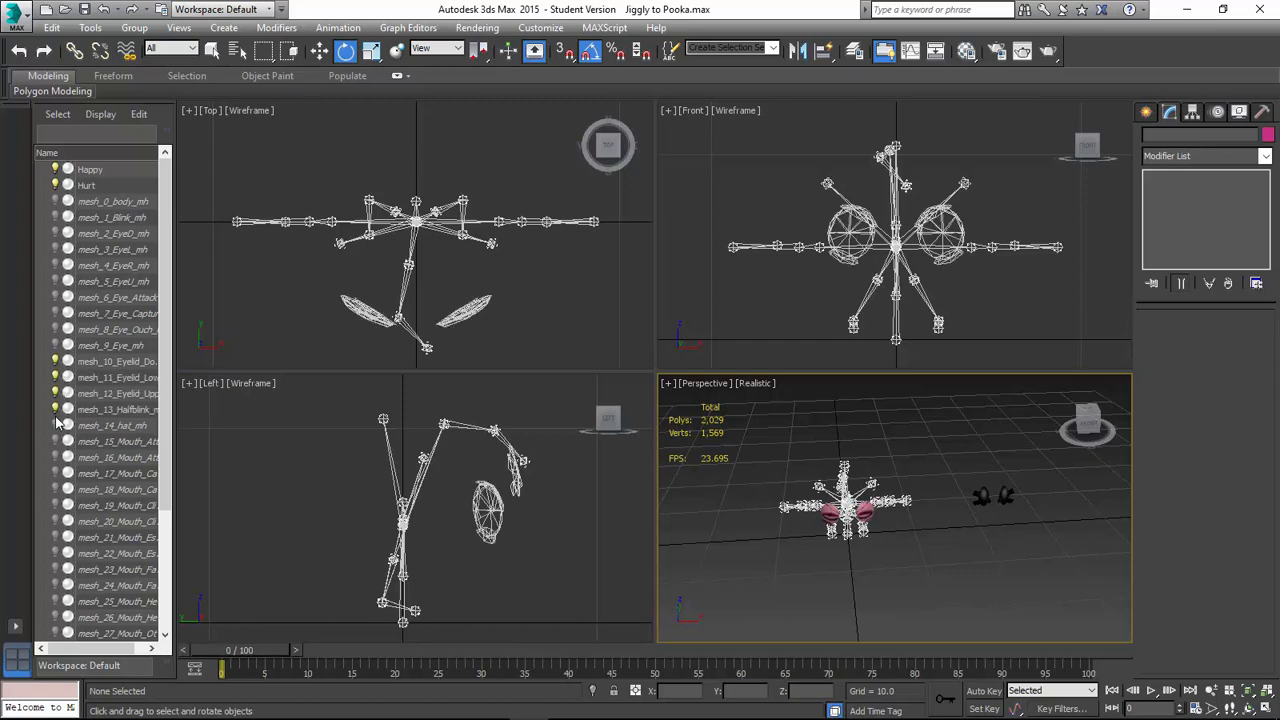
pyautogui.click(84, 411)
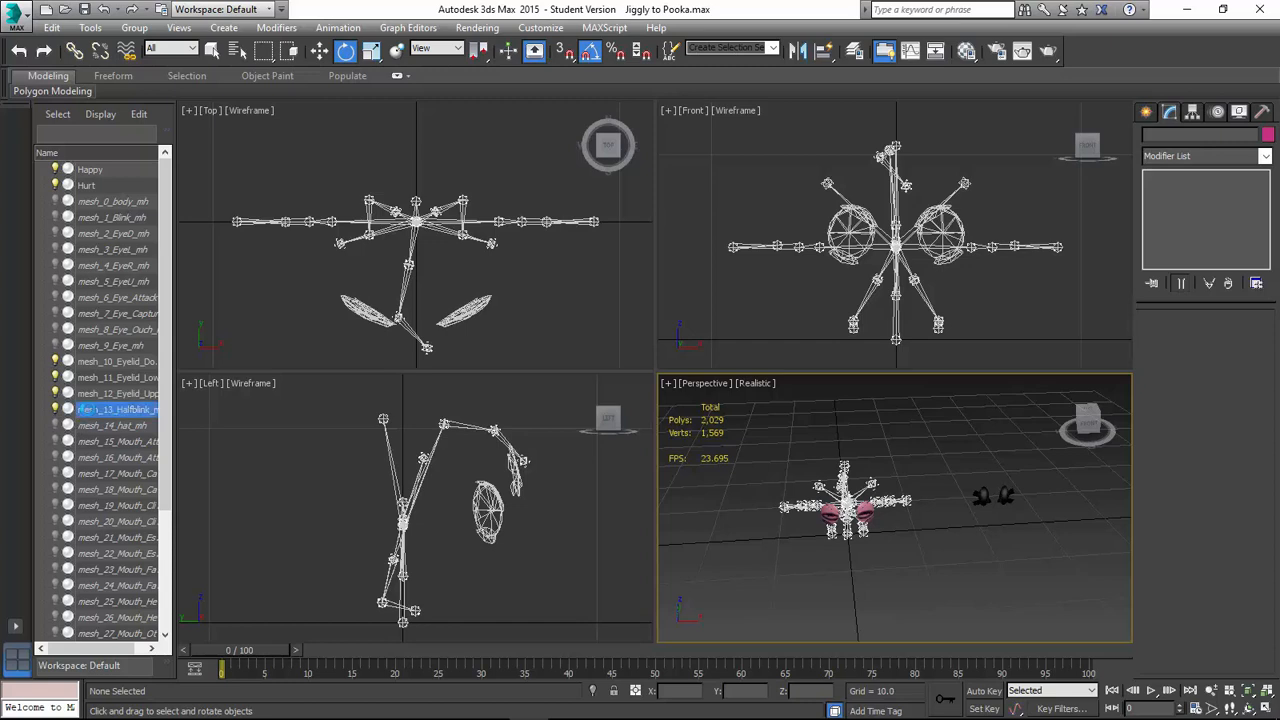
pyautogui.keyDown('shift'); pyautogui.click(117, 363); pyautogui.keyUp('shift')
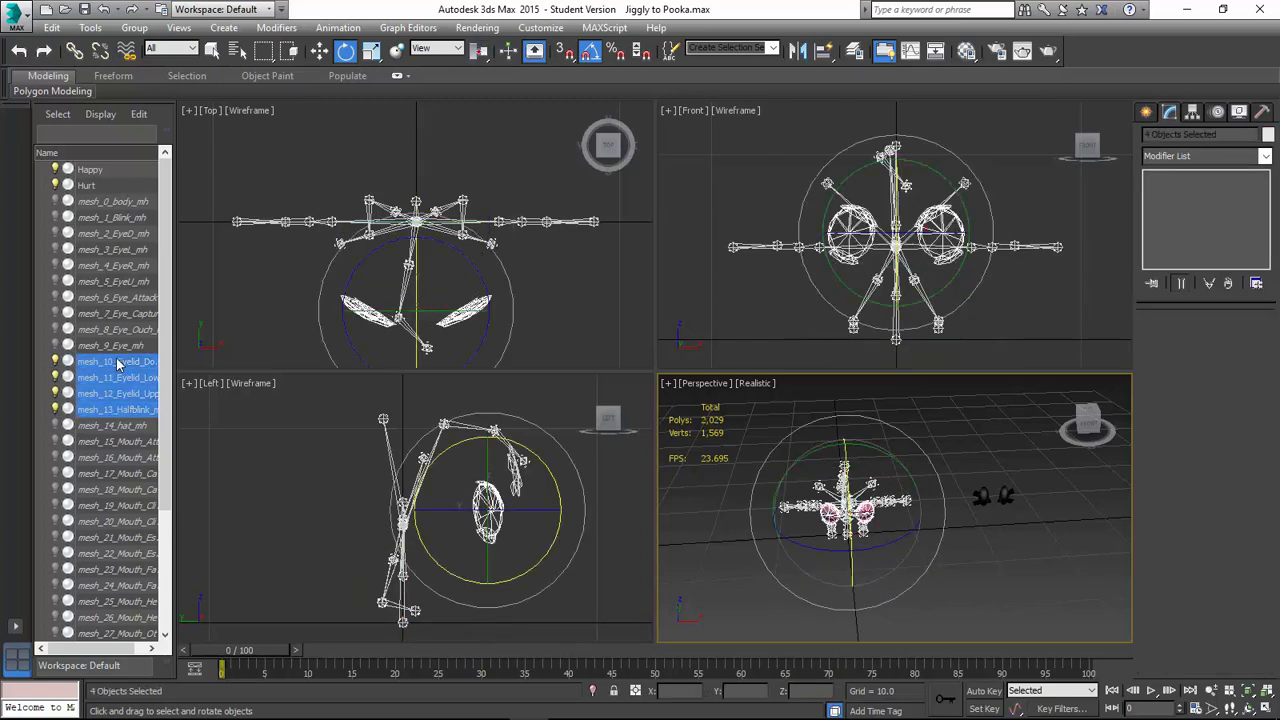
pyautogui.click(724, 514)
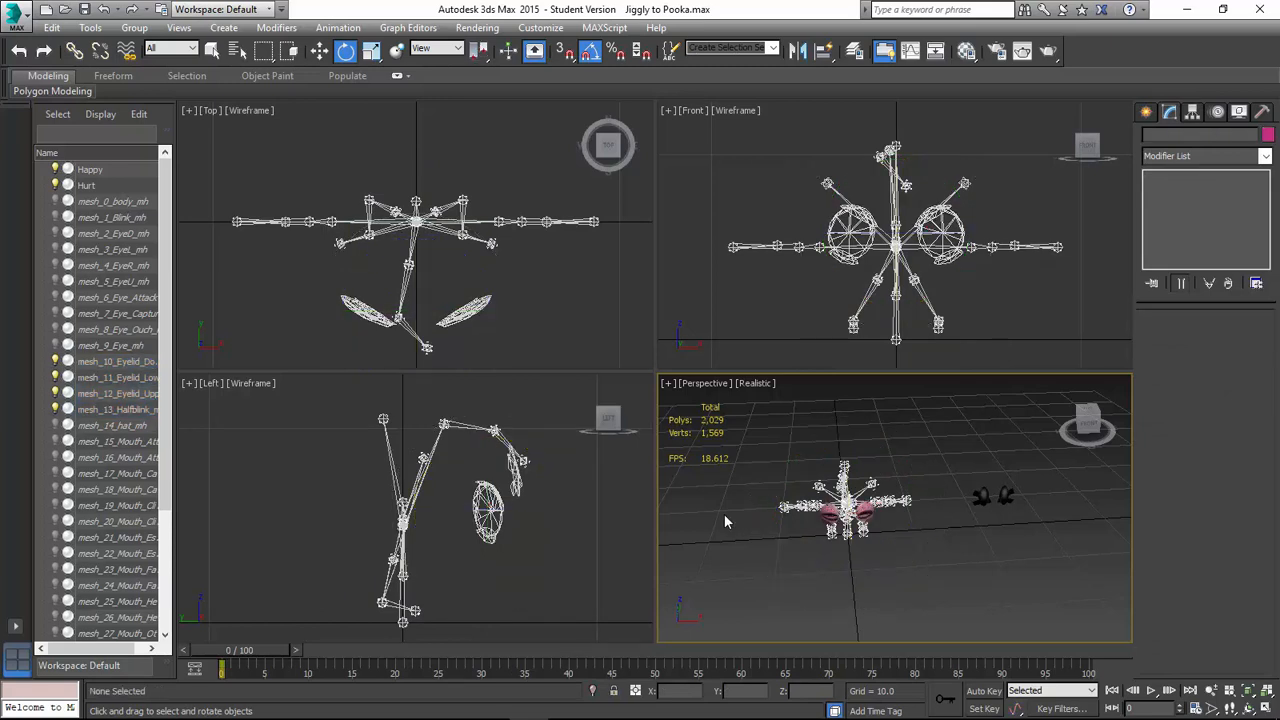
# Create a standard plane beside the skeleton in a top view, with length and width set to 1.
pyautogui.press('t')
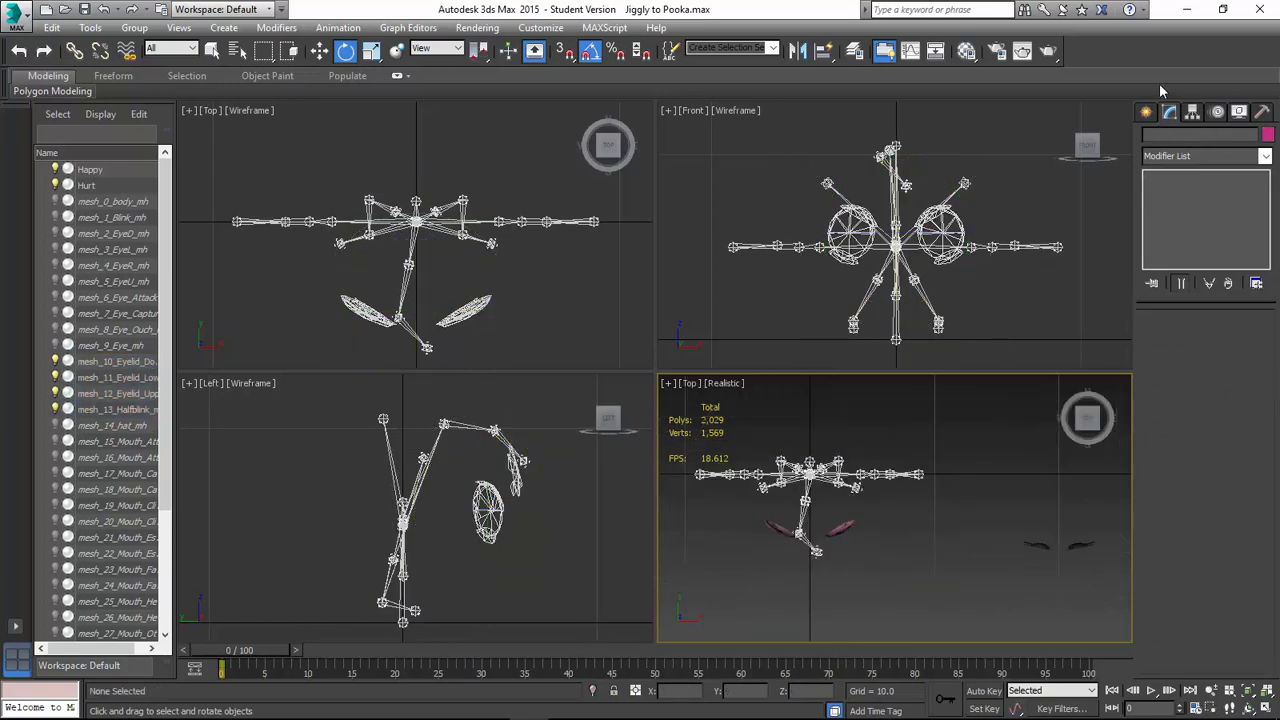
pyautogui.click(1148, 113)
pyautogui.click(1234, 282)
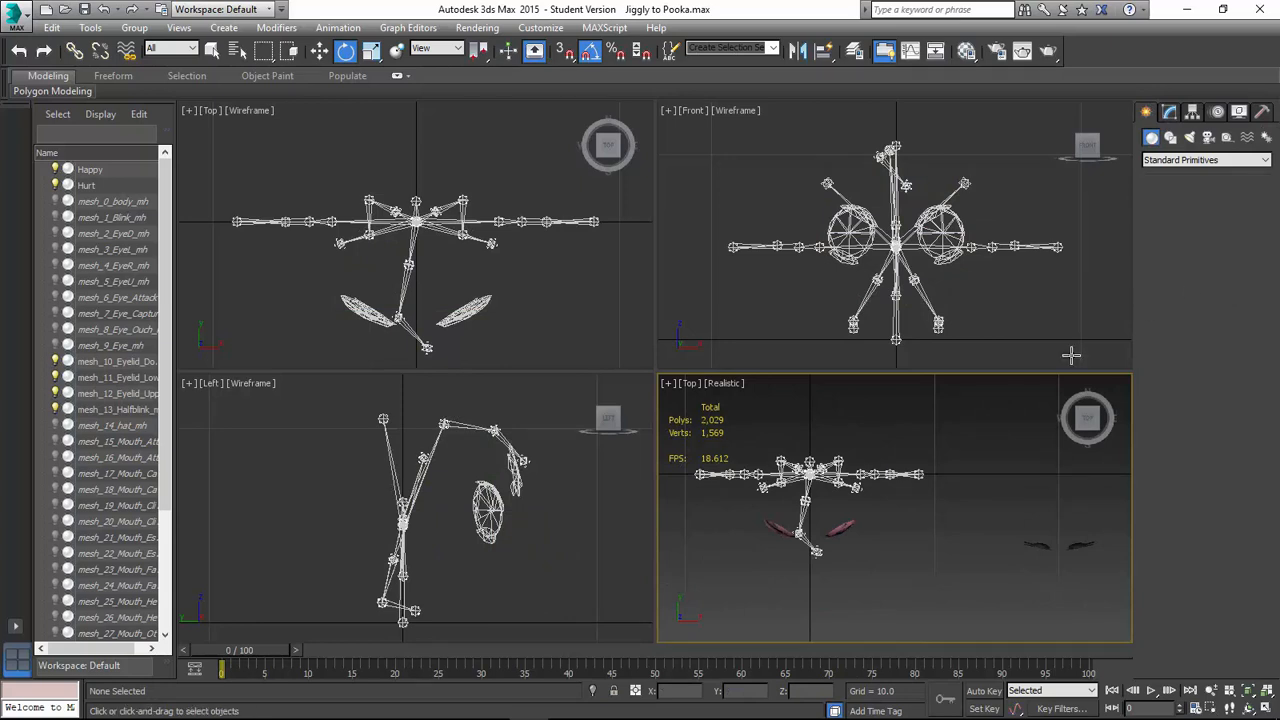
pyautogui.moveTo(916, 442); pyautogui.dragTo(1017, 515)
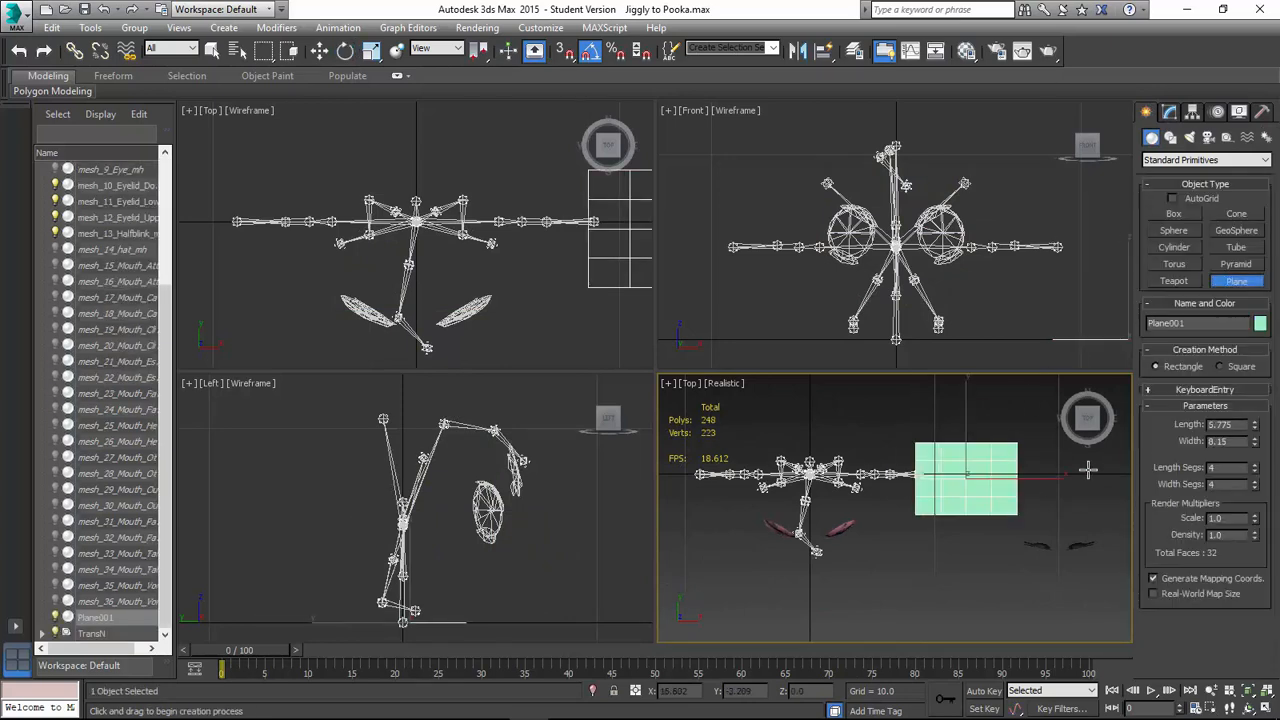
pyautogui.doubleClick(1223, 424)
pyautogui.write('1')
pyautogui.press('Tab')
pyautogui.write('1')
pyautogui.press('Tab')
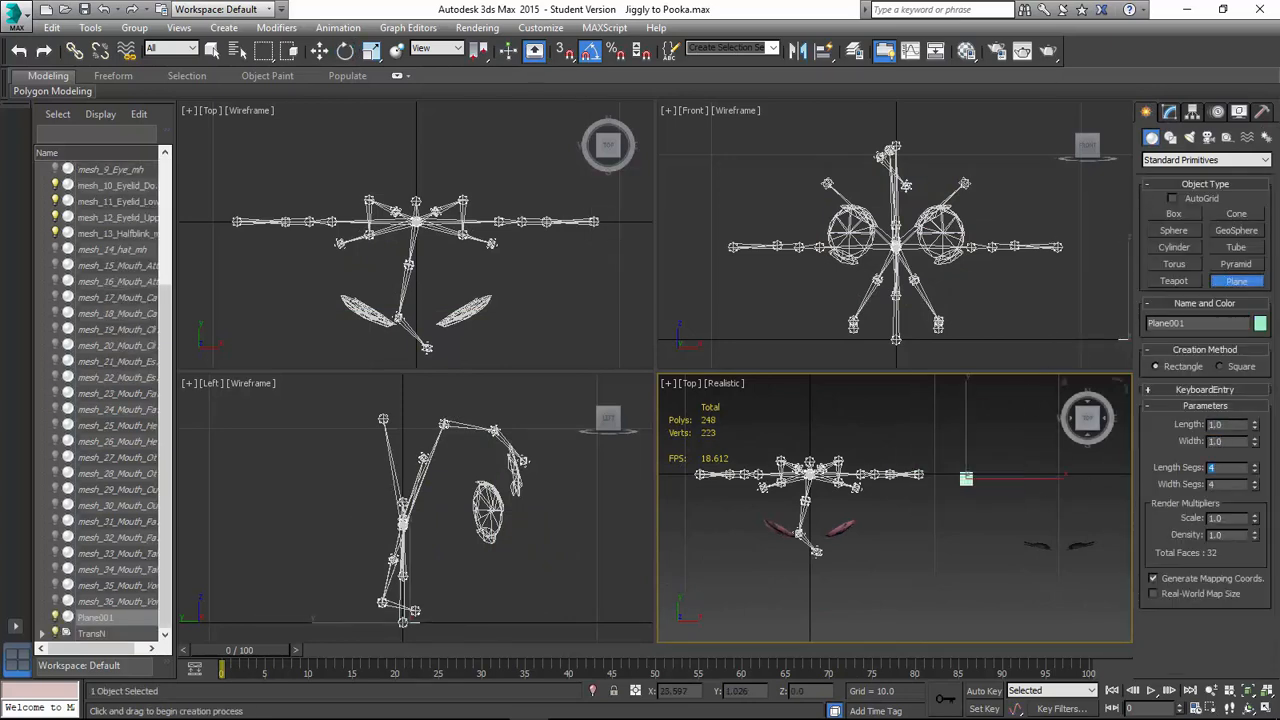
# Move the new plane to absolute world position X 10 and Y 0.
pyautogui.press('e')
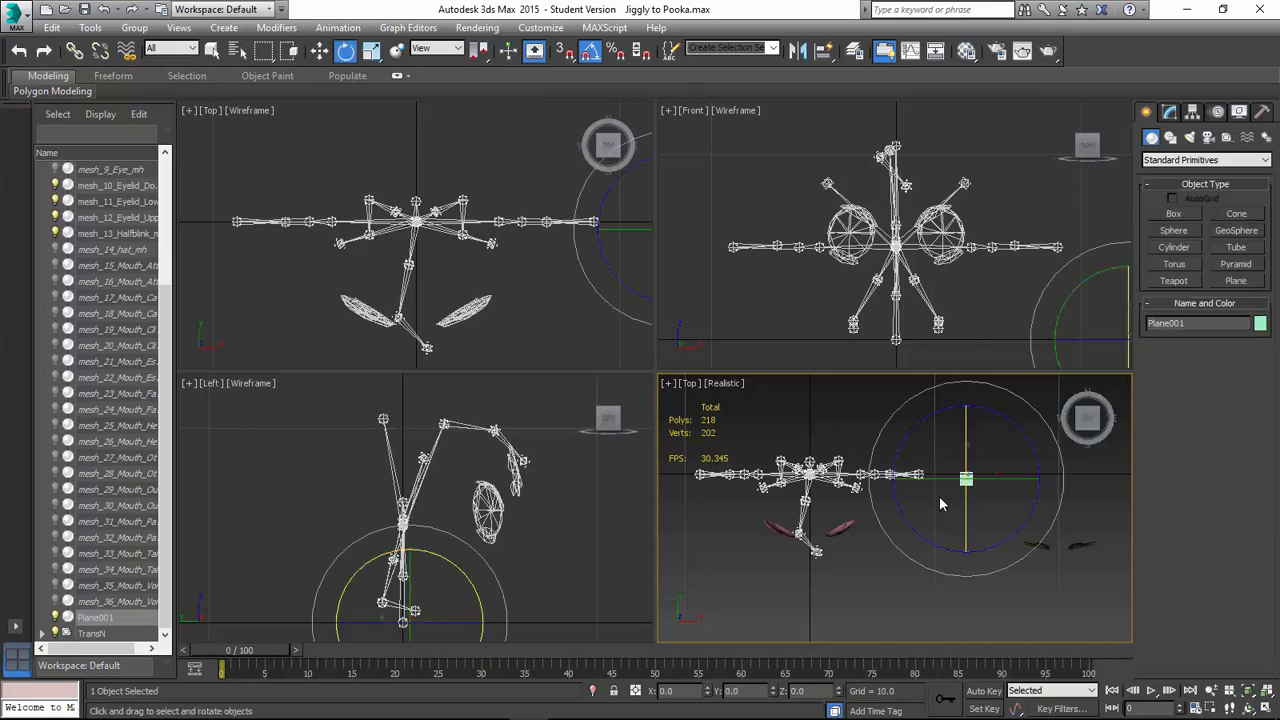
pyautogui.rightClick(939, 496)
pyautogui.click(1086, 524)
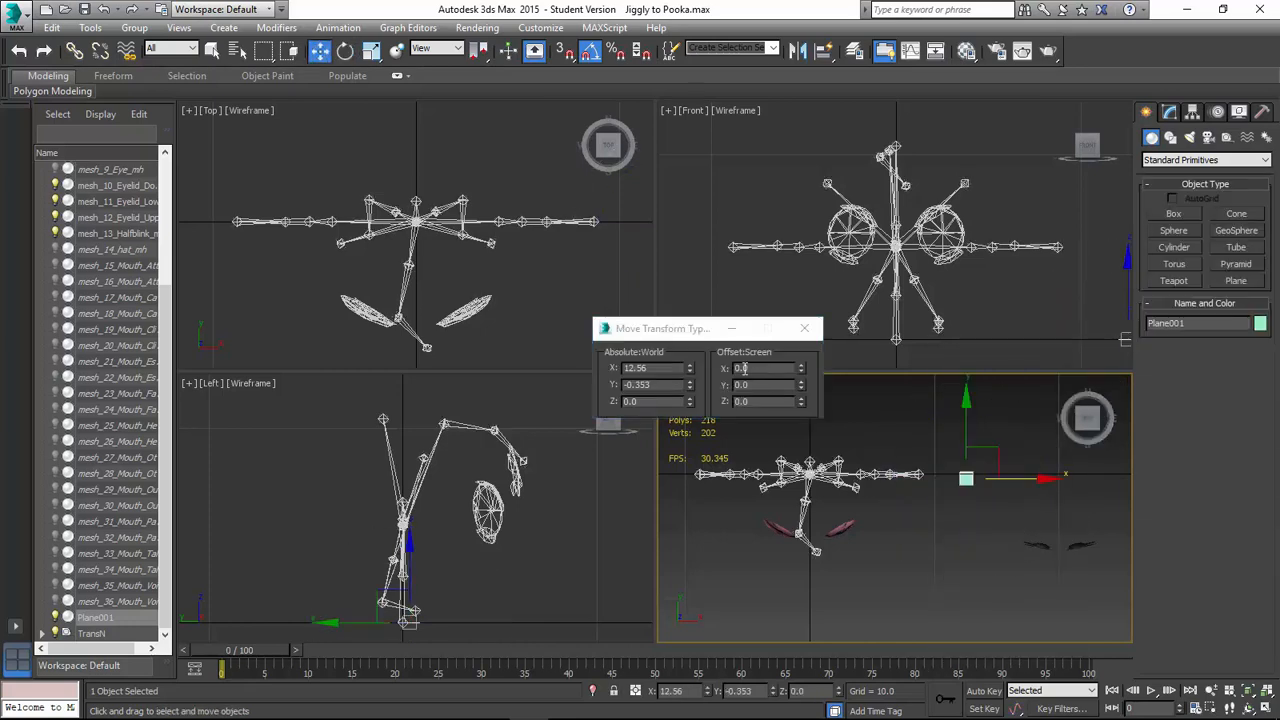
pyautogui.doubleClick(650, 368)
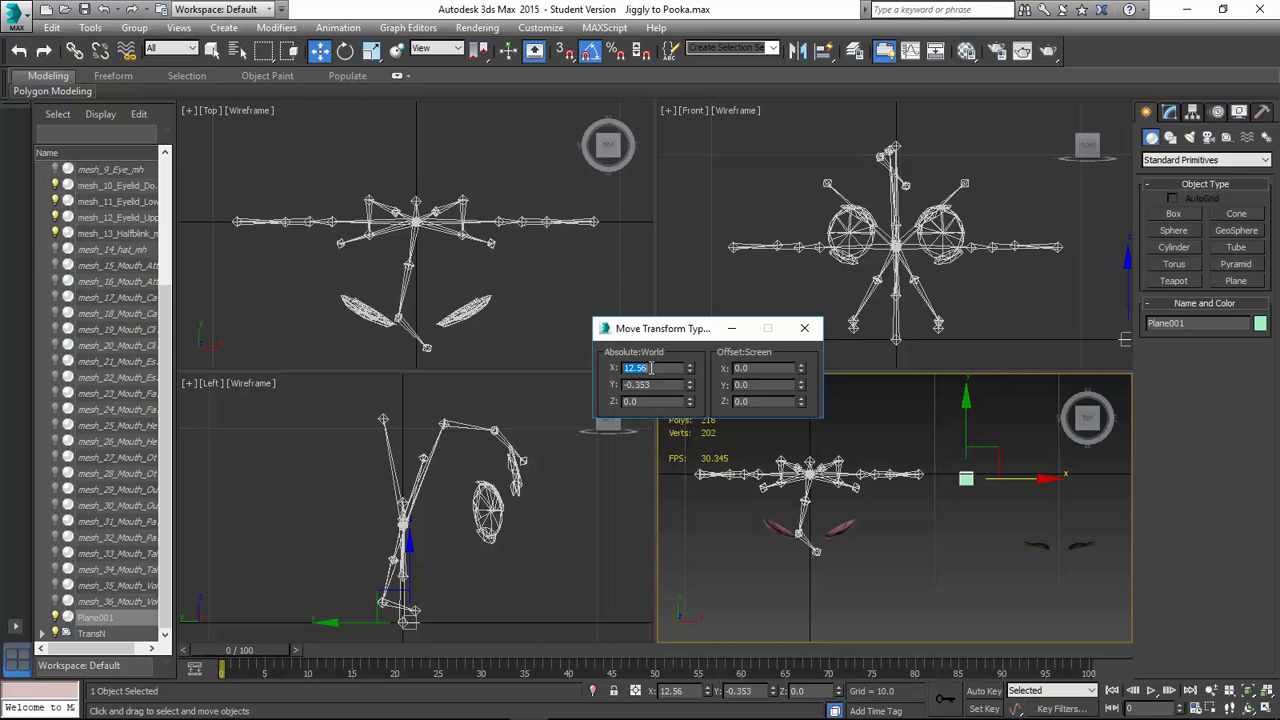
pyautogui.write('10')
pyautogui.press('Tab')
pyautogui.write('0')
pyautogui.press('Tab')
pyautogui.press('Tab')
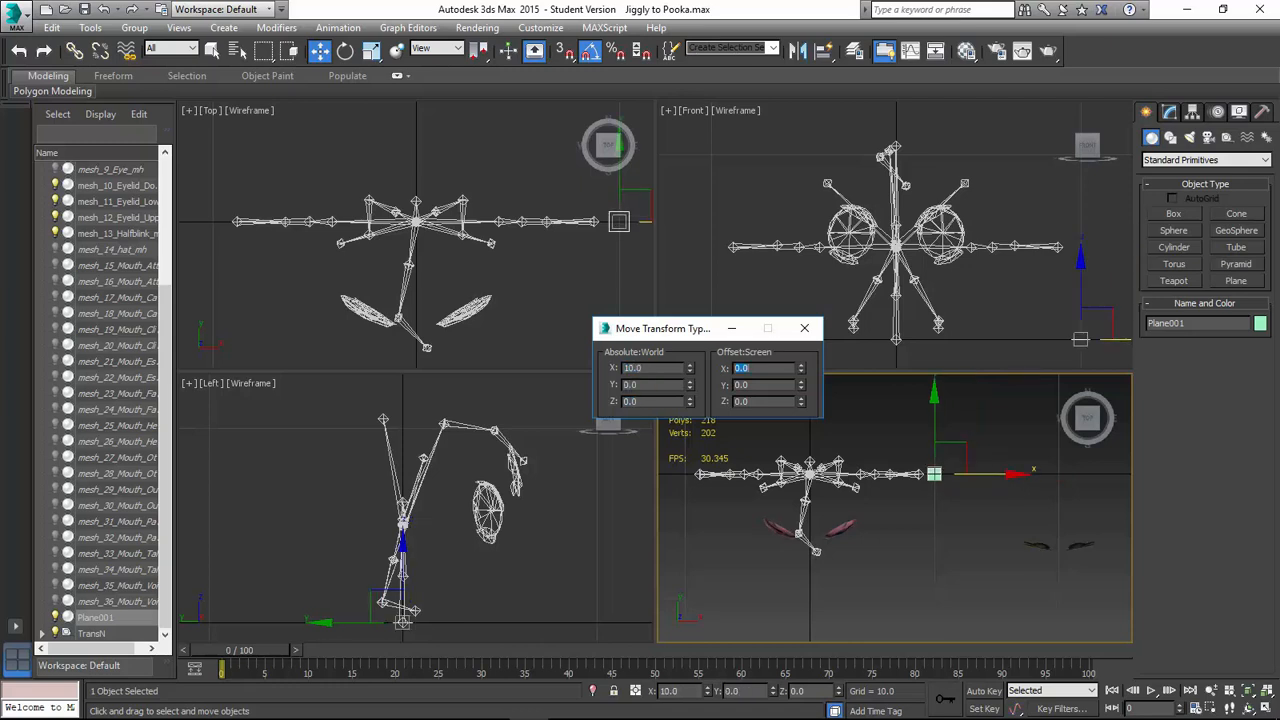
# Scale the plane to an absolute local 0 on X, Y and Z, and clear the selection.
pyautogui.rightClick(910, 393)
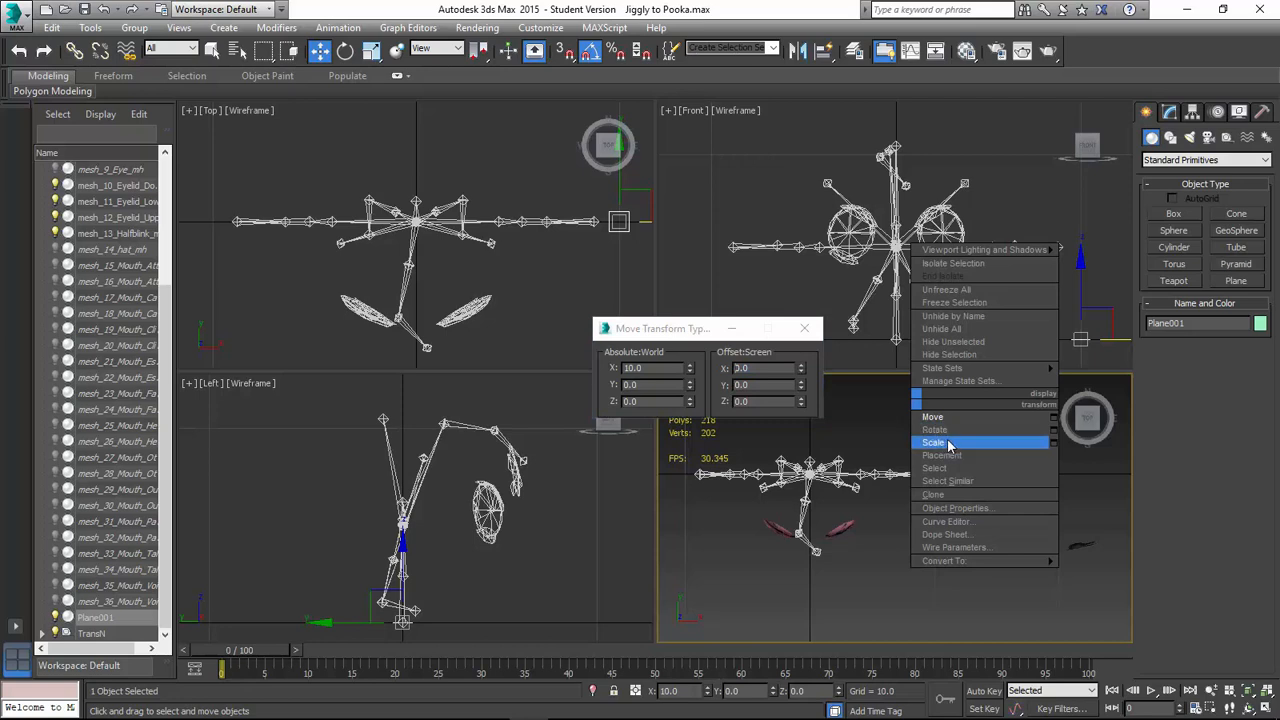
pyautogui.click(1048, 442)
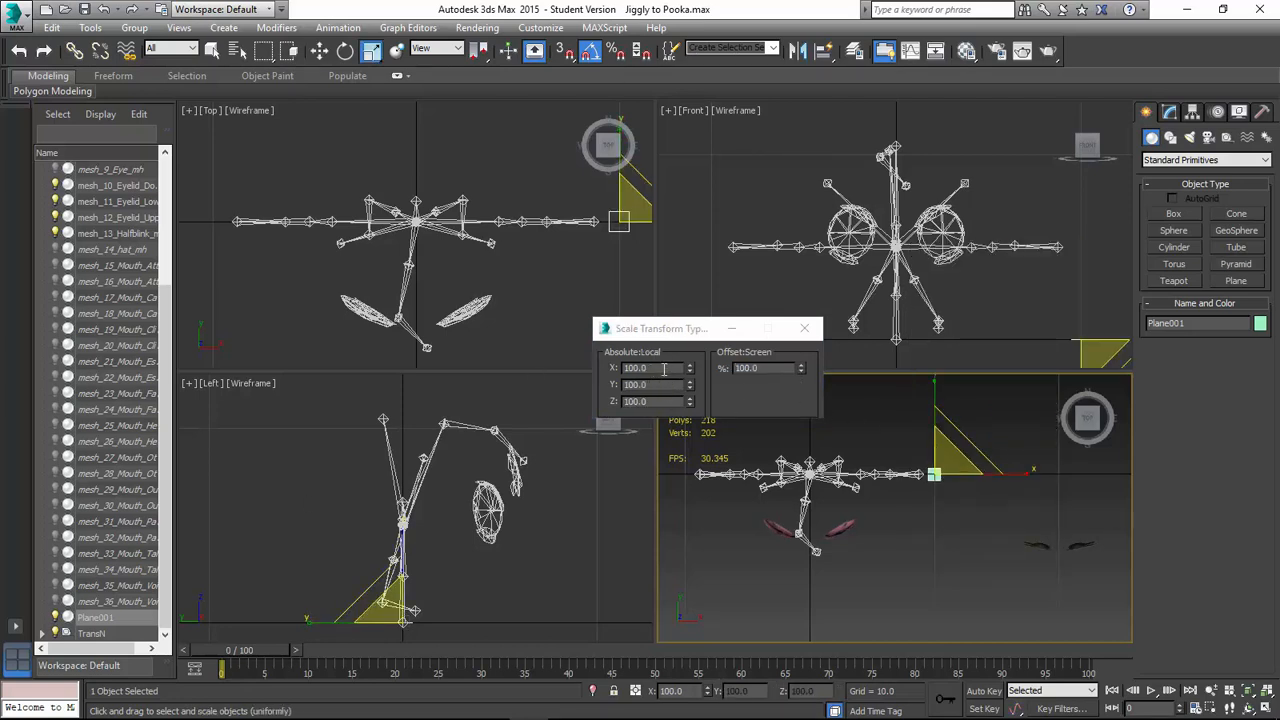
pyautogui.doubleClick(663, 369)
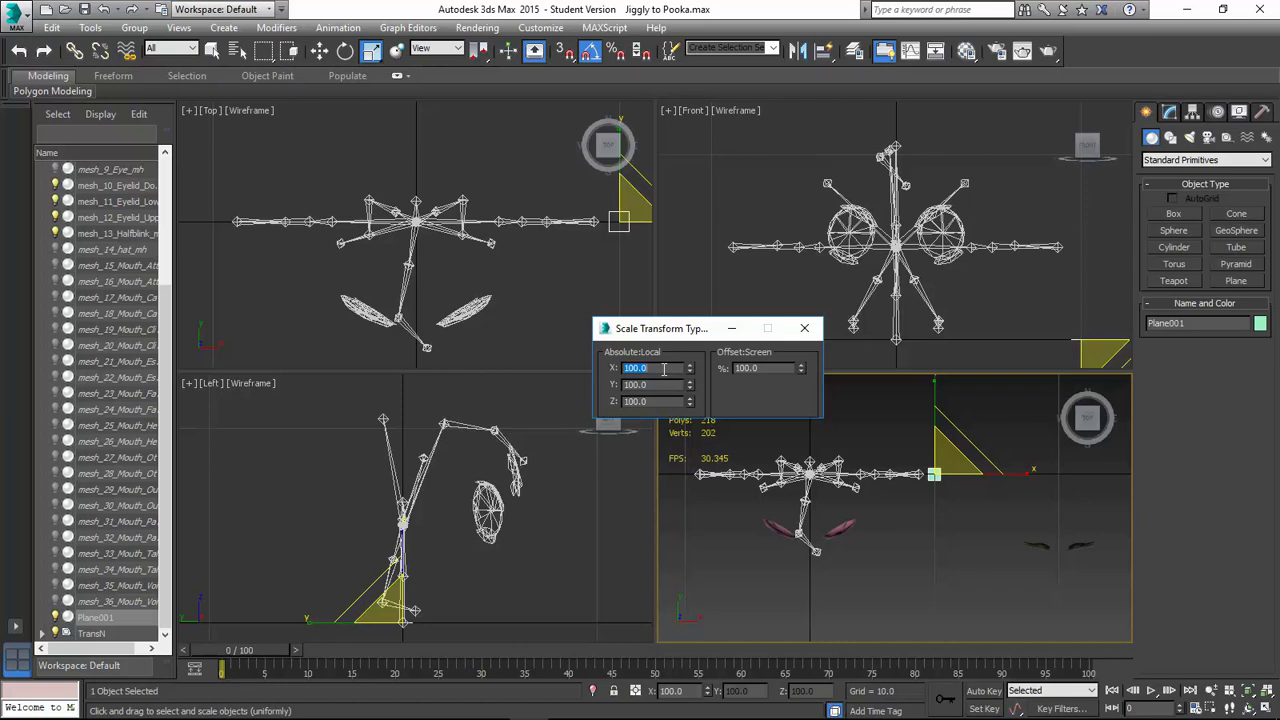
pyautogui.write('0')
pyautogui.press('Tab')
pyautogui.write('0')
pyautogui.press('Tab')
pyautogui.write('0')
pyautogui.press('Tab')
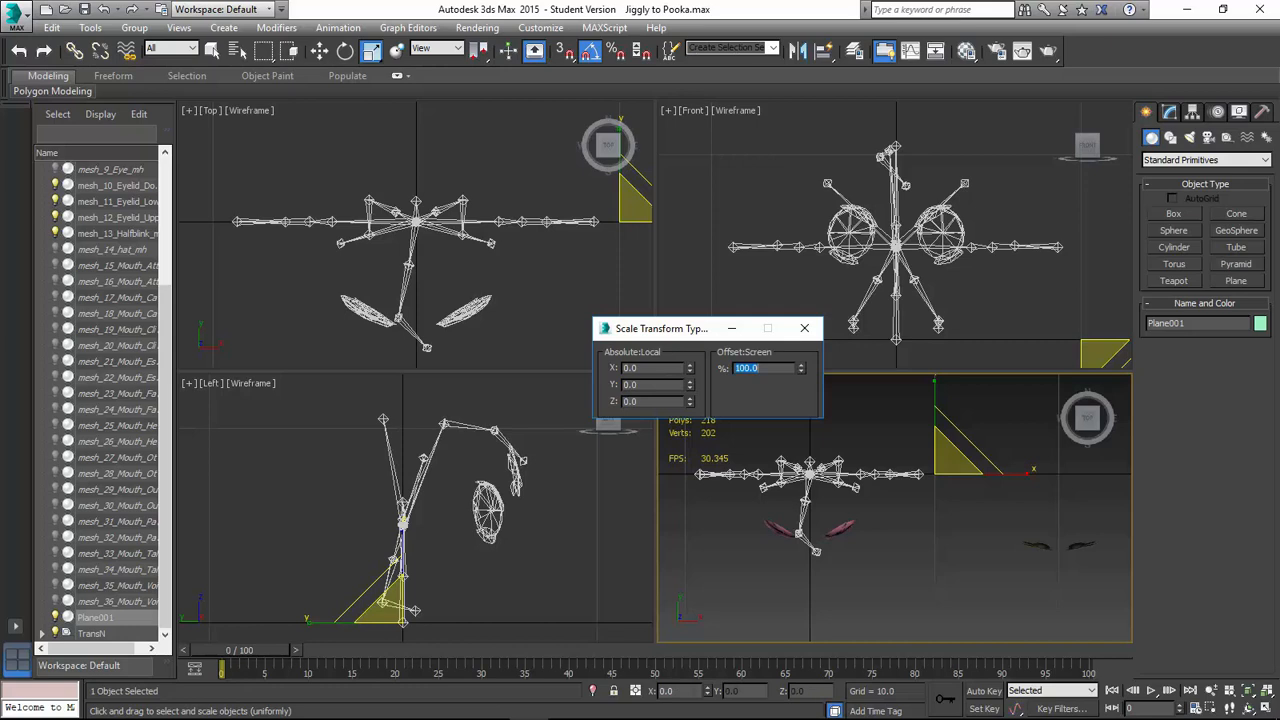
pyautogui.click(804, 328)
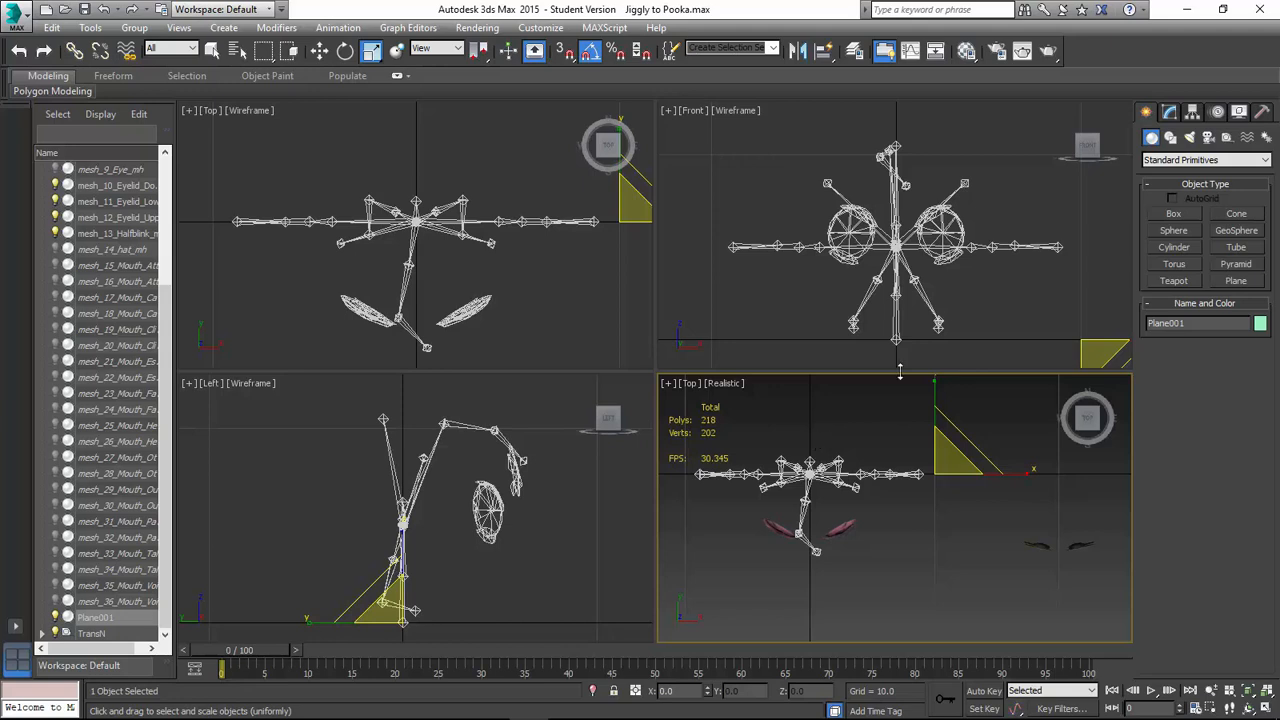
pyautogui.click(867, 415)
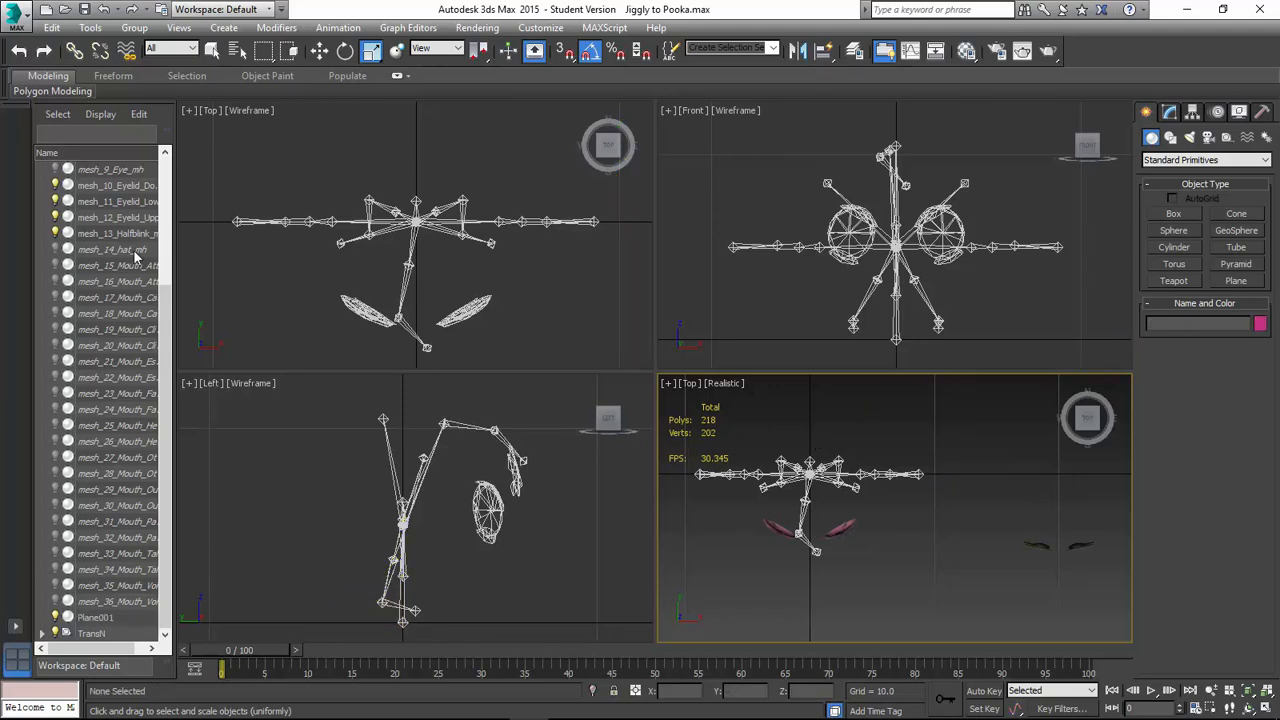
# Clone Plane001 as a copy named Plane002.
pyautogui.click(100, 617)
pyautogui.rightClick(112, 620)
pyautogui.click(126, 622)
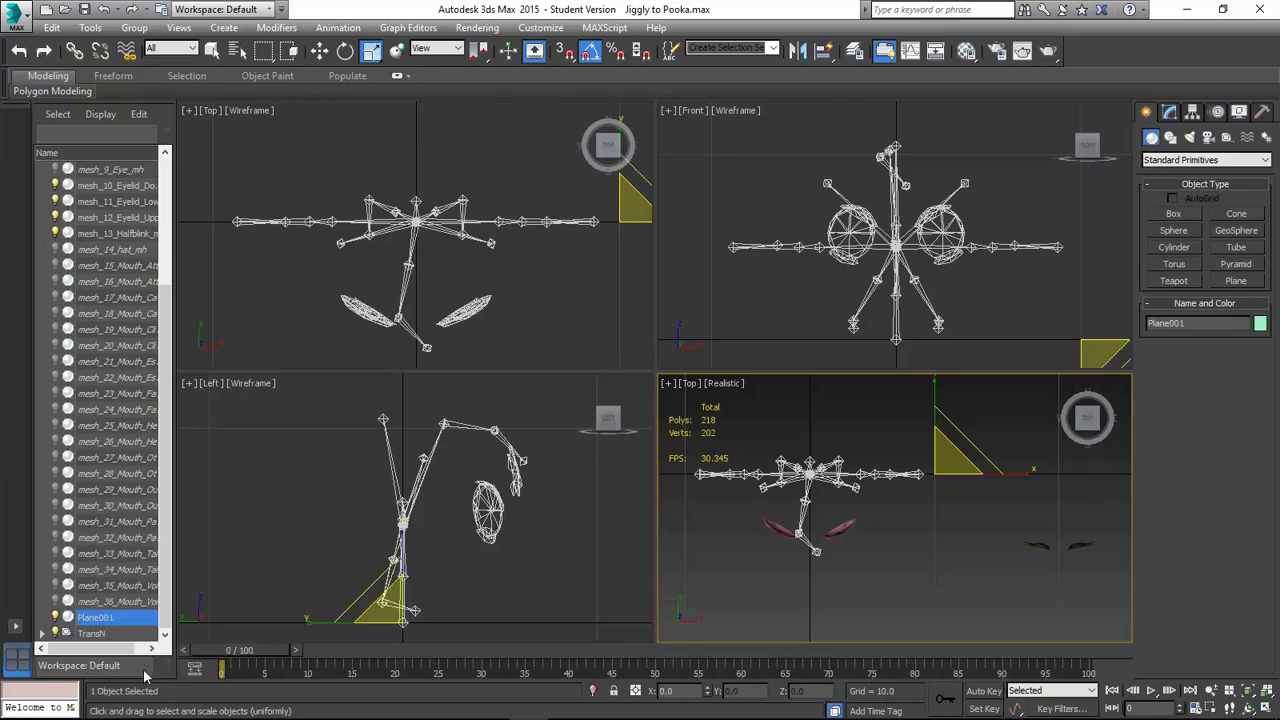
pyautogui.click(590, 328)
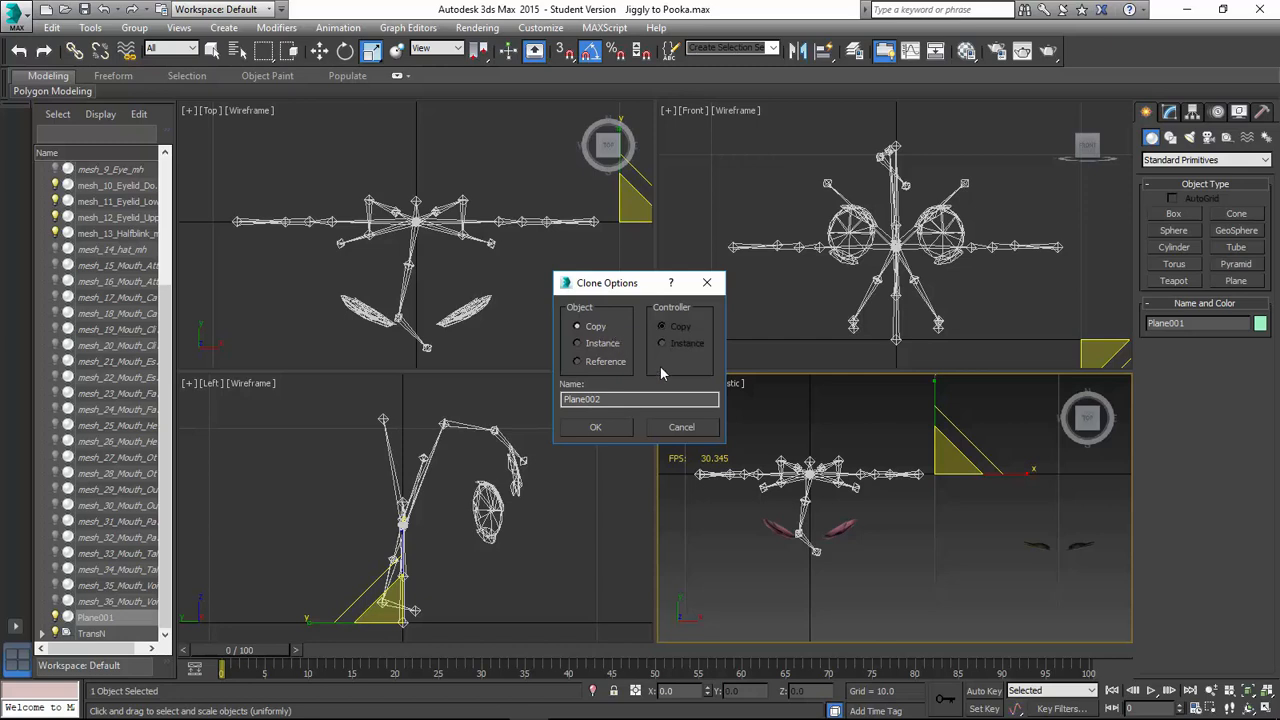
pyautogui.click(594, 428)
# Clone Plane001 and Plane002 together as copies and clear the selection.
pyautogui.keyDown('ctrl'); pyautogui.click(131, 620); pyautogui.keyUp('ctrl')
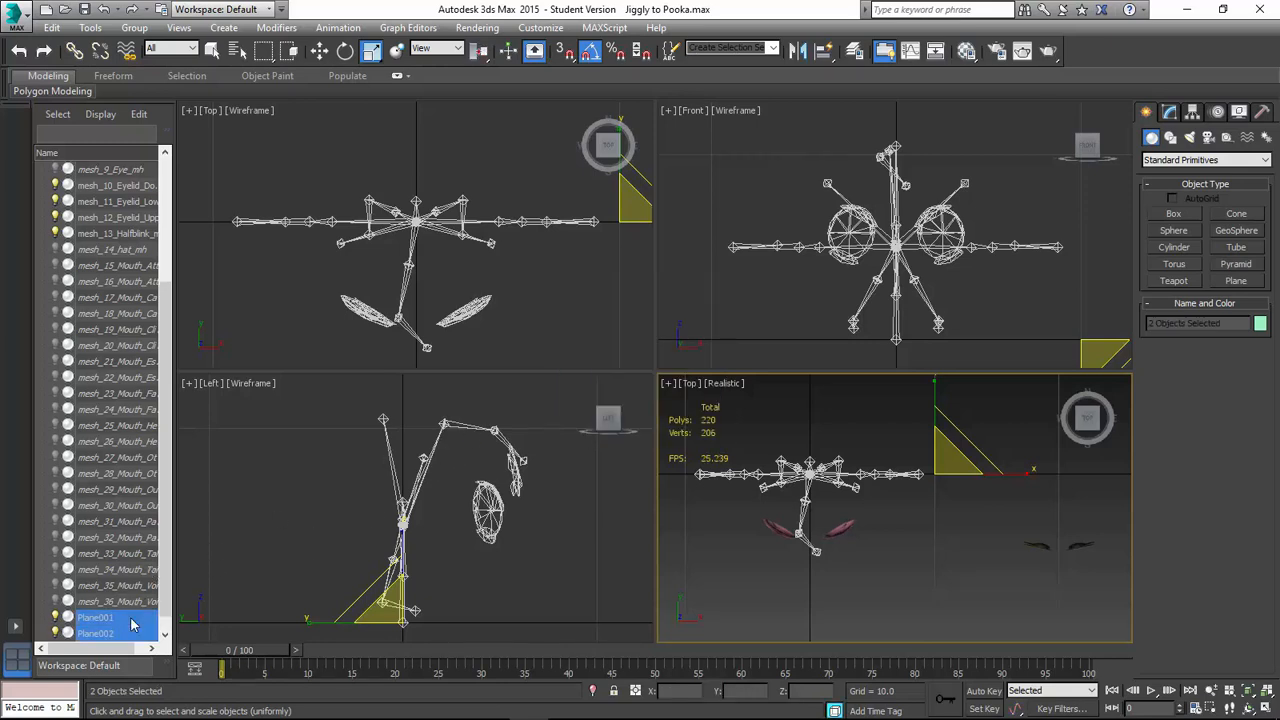
pyautogui.scroll(-1, 130, 618)
pyautogui.rightClick(125, 603)
pyautogui.click(140, 622)
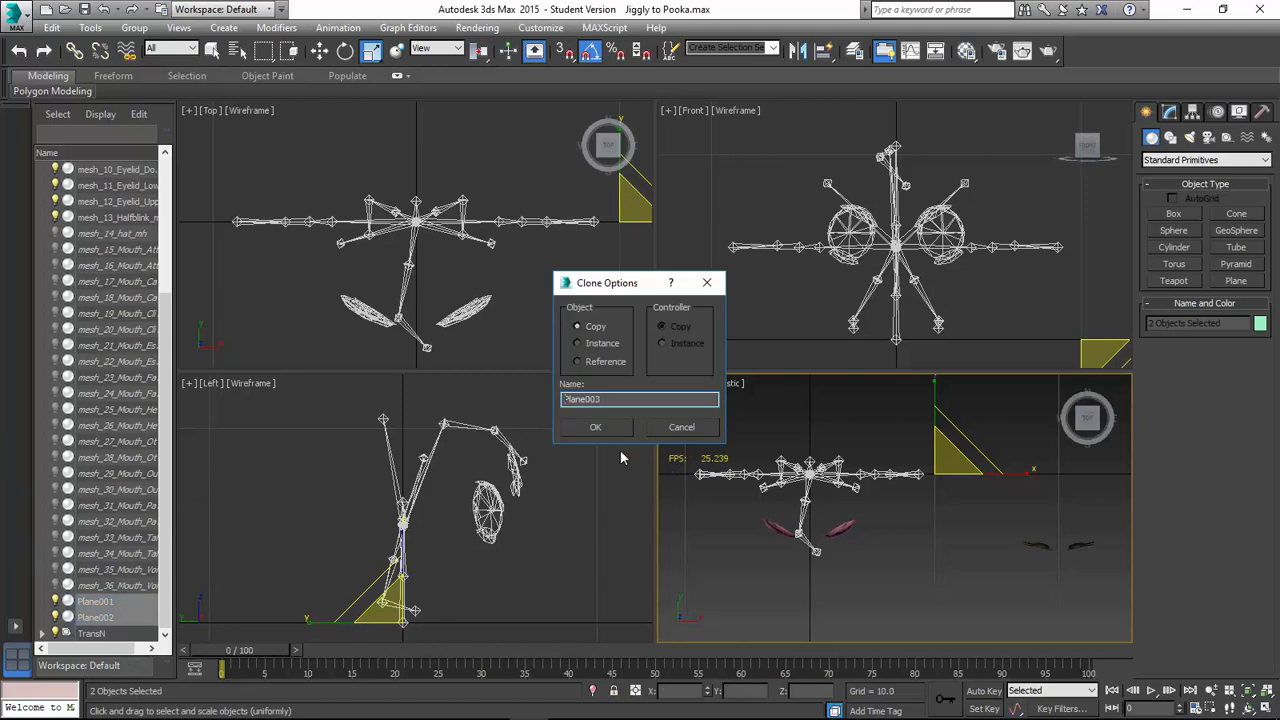
pyautogui.click(595, 427)
pyautogui.click(839, 413)
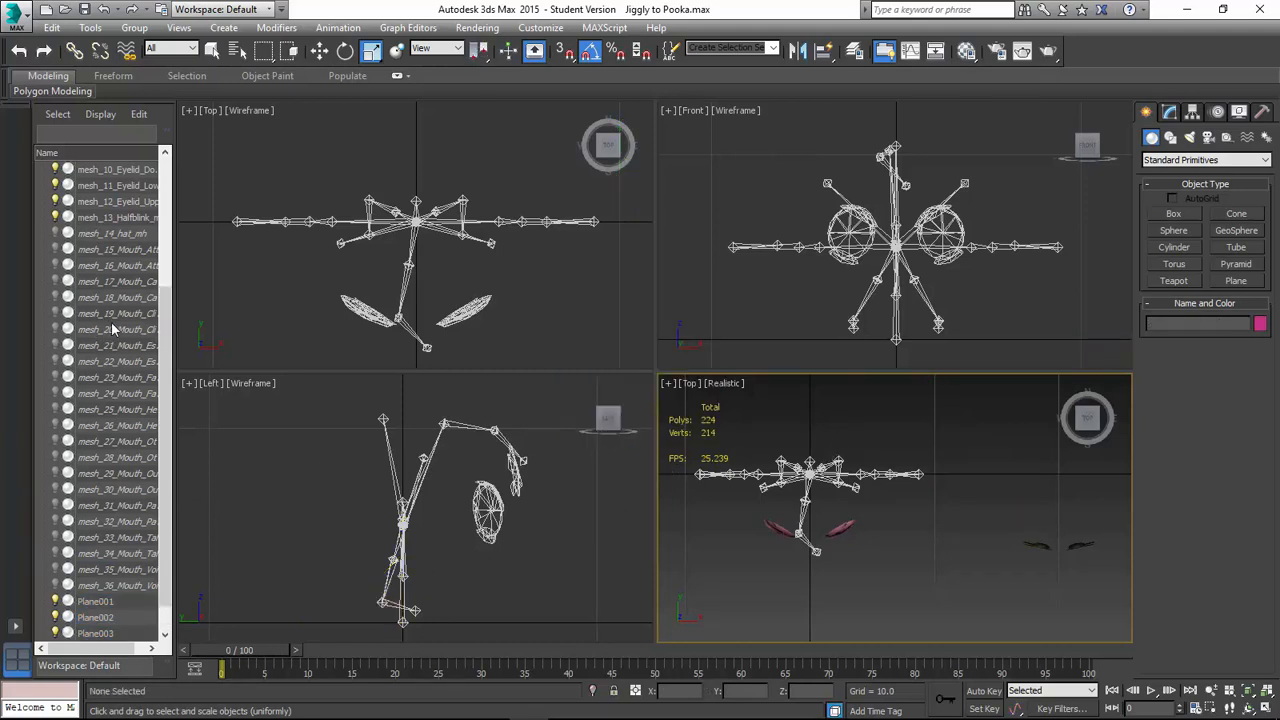
# Select mesh_10_Eyelid_Down and, in a perspective view, hide the mesh_11, mesh_12 and mesh_13 eyelid meshes.
pyautogui.scroll(2, 145, 288)
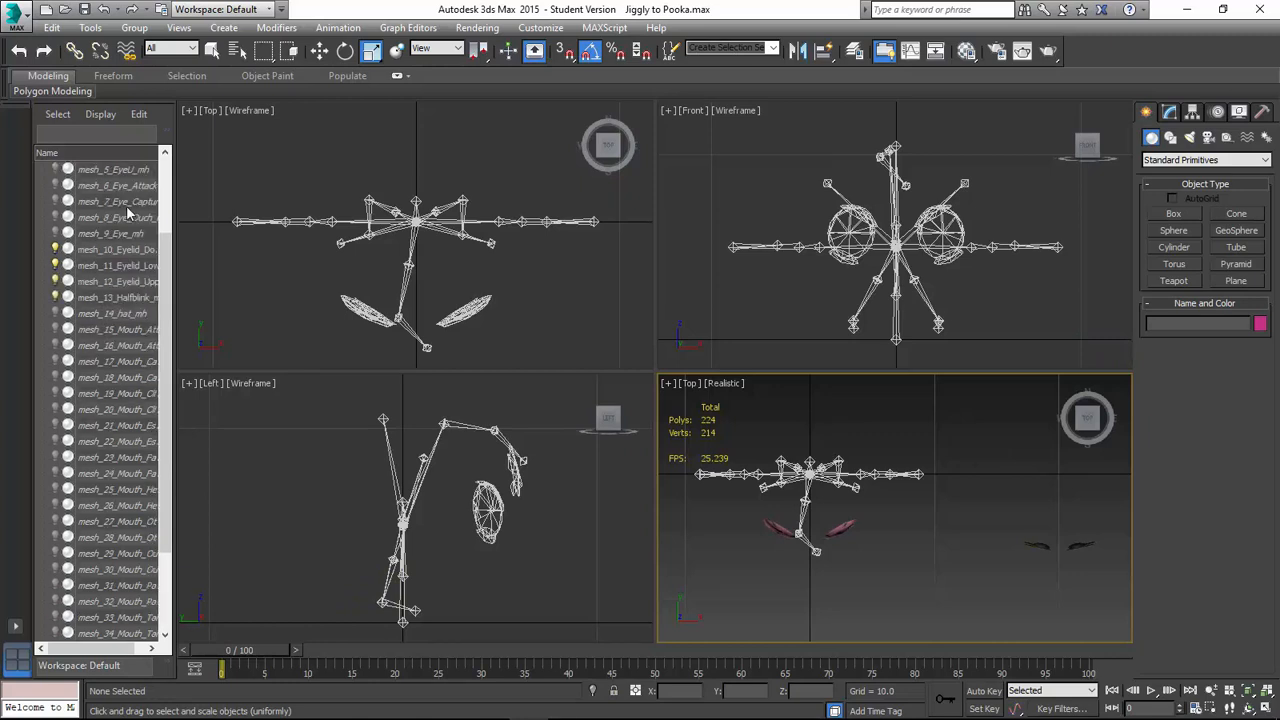
pyautogui.click(127, 251)
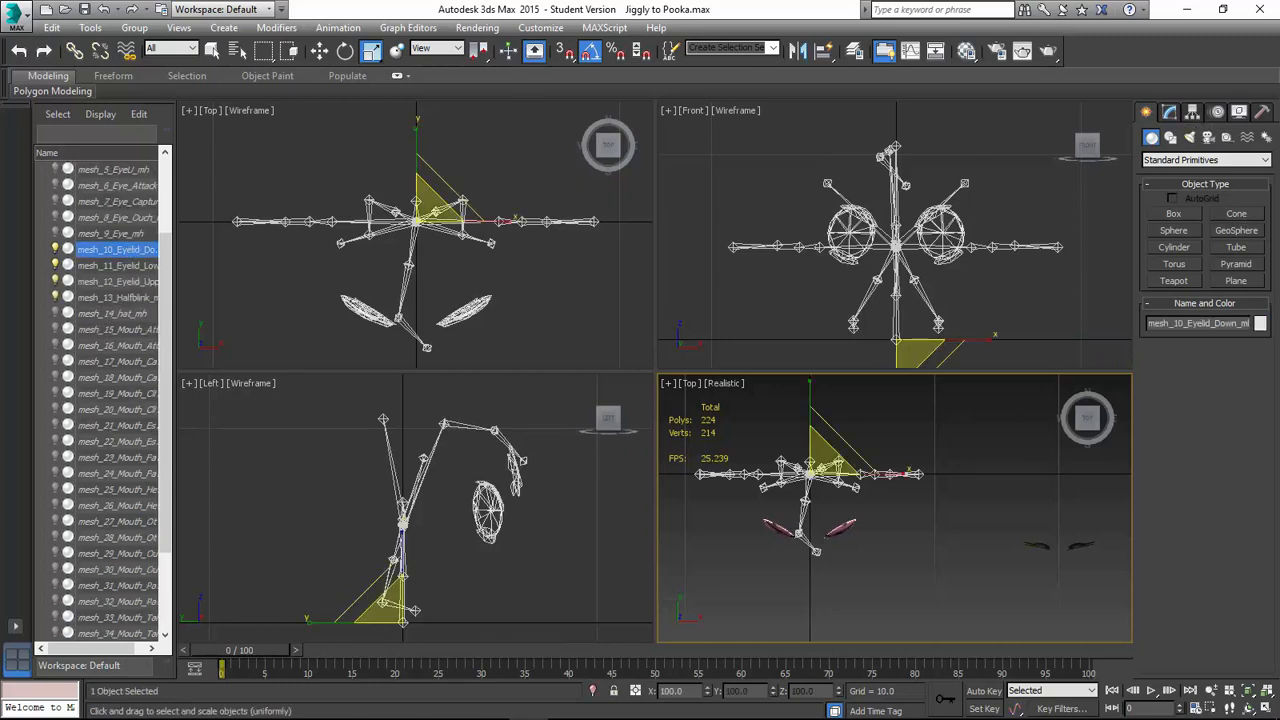
pyautogui.press('p')
pyautogui.keyDown('alt'); pyautogui.moveTo(808, 565); pyautogui.dragTo(813, 470, button='middle'); pyautogui.keyUp('alt')
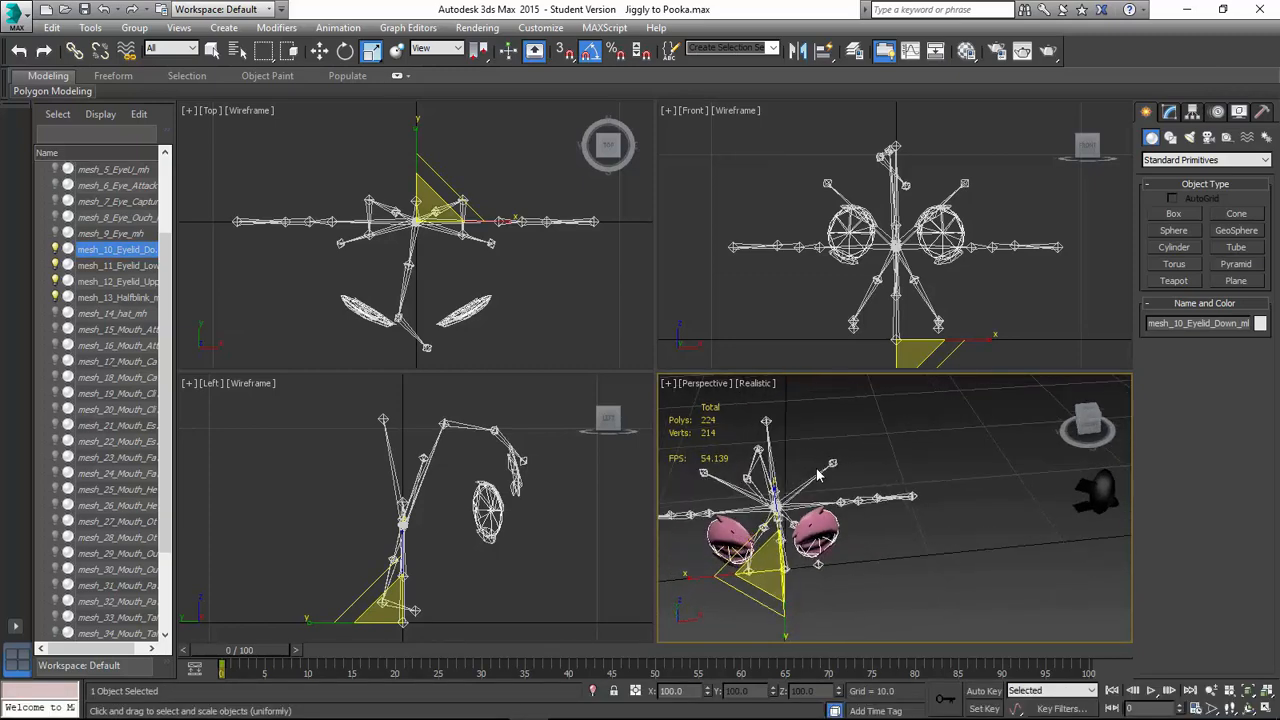
pyautogui.click(55, 265)
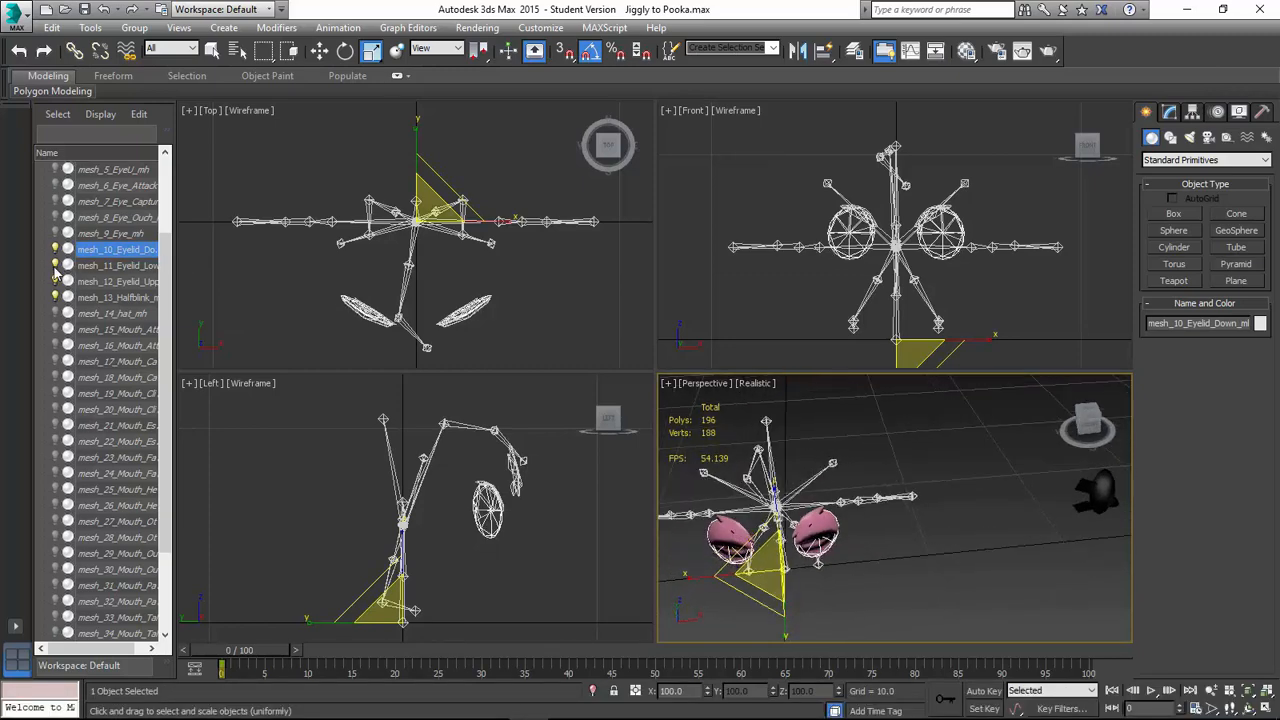
pyautogui.click(55, 281)
pyautogui.click(55, 297)
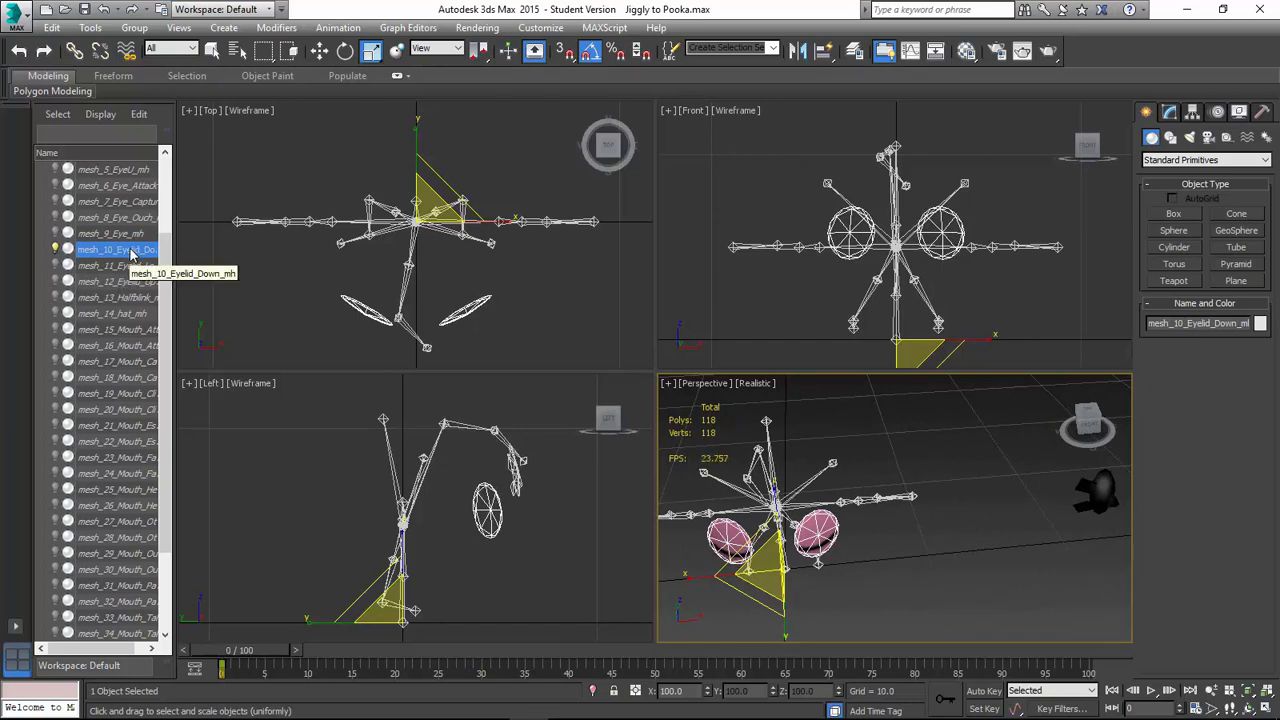
# Compare the shapes of mesh_1_Blink and mesh_10_Eyelid_Down by toggling their visibility.
pyautogui.scroll(4, 128, 258)
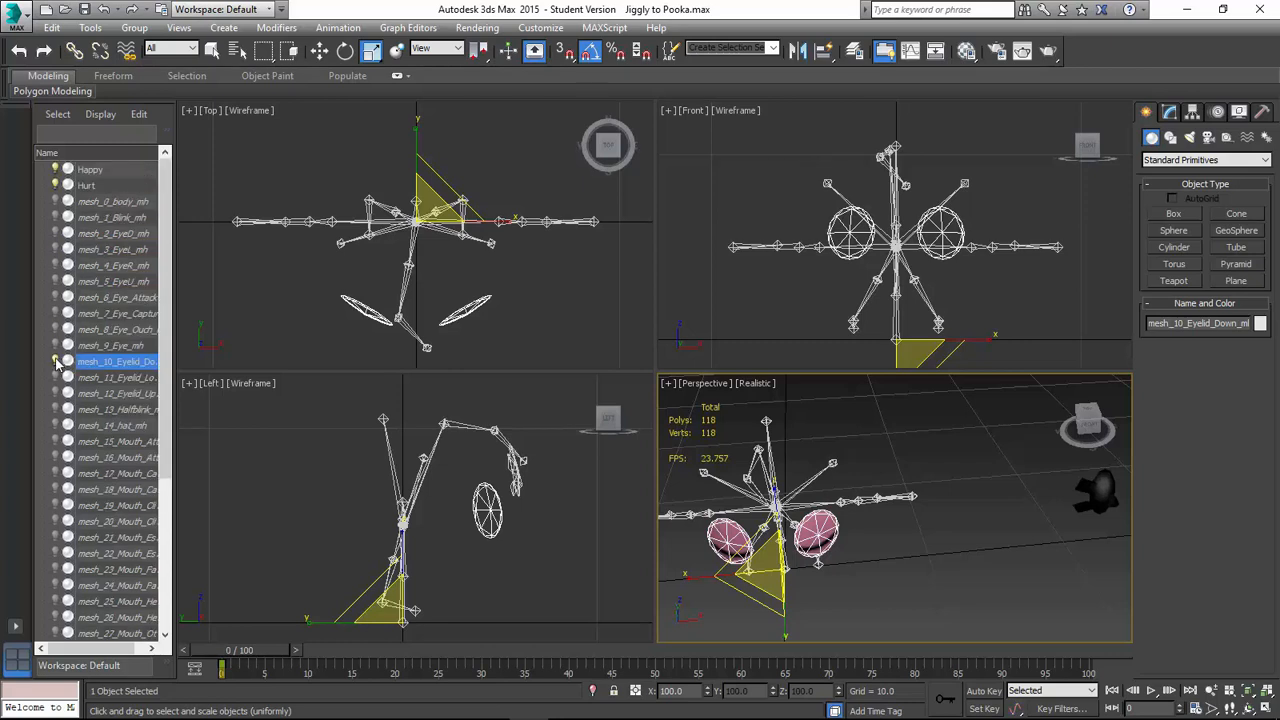
pyautogui.click(55, 361)
pyautogui.click(54, 217)
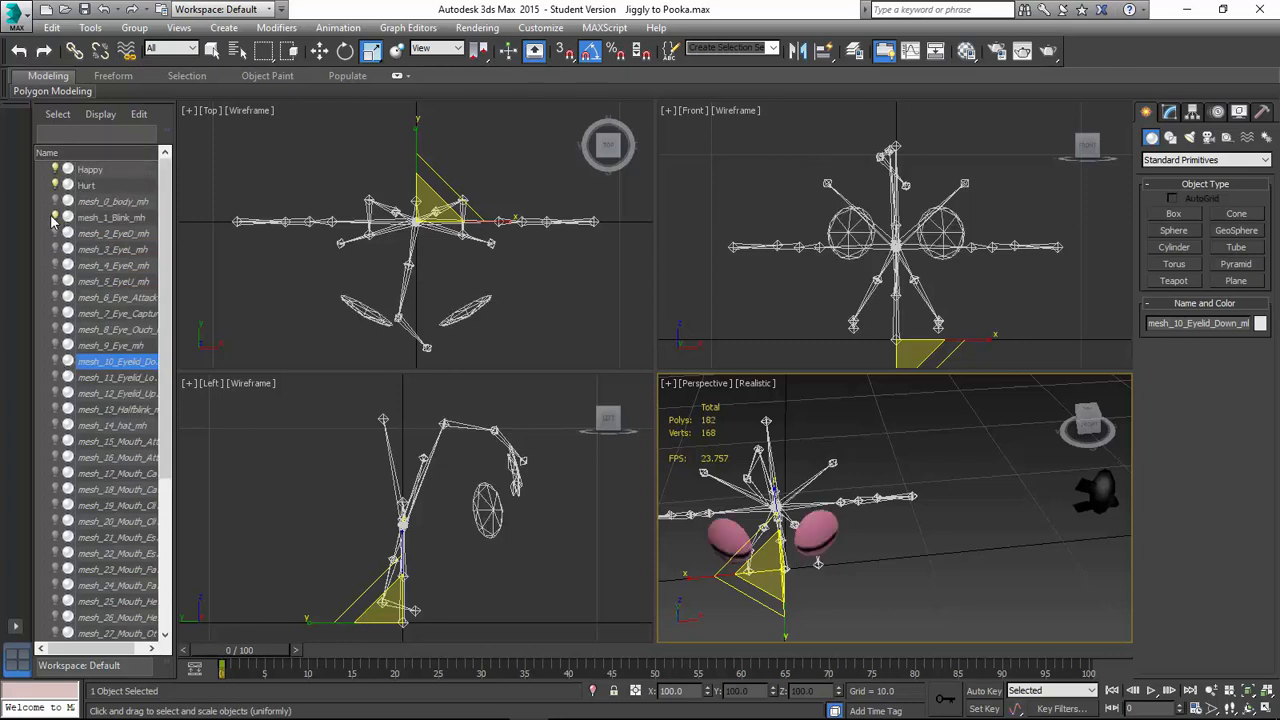
pyautogui.click(57, 361)
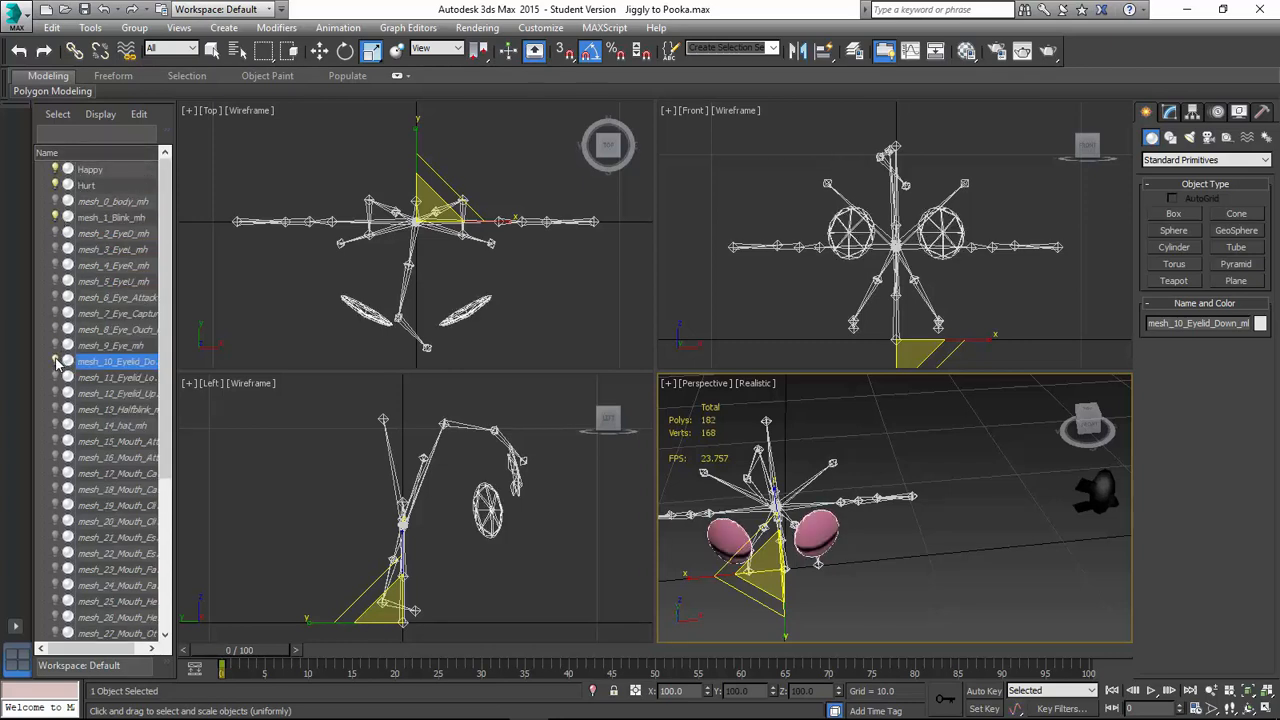
pyautogui.click(57, 361)
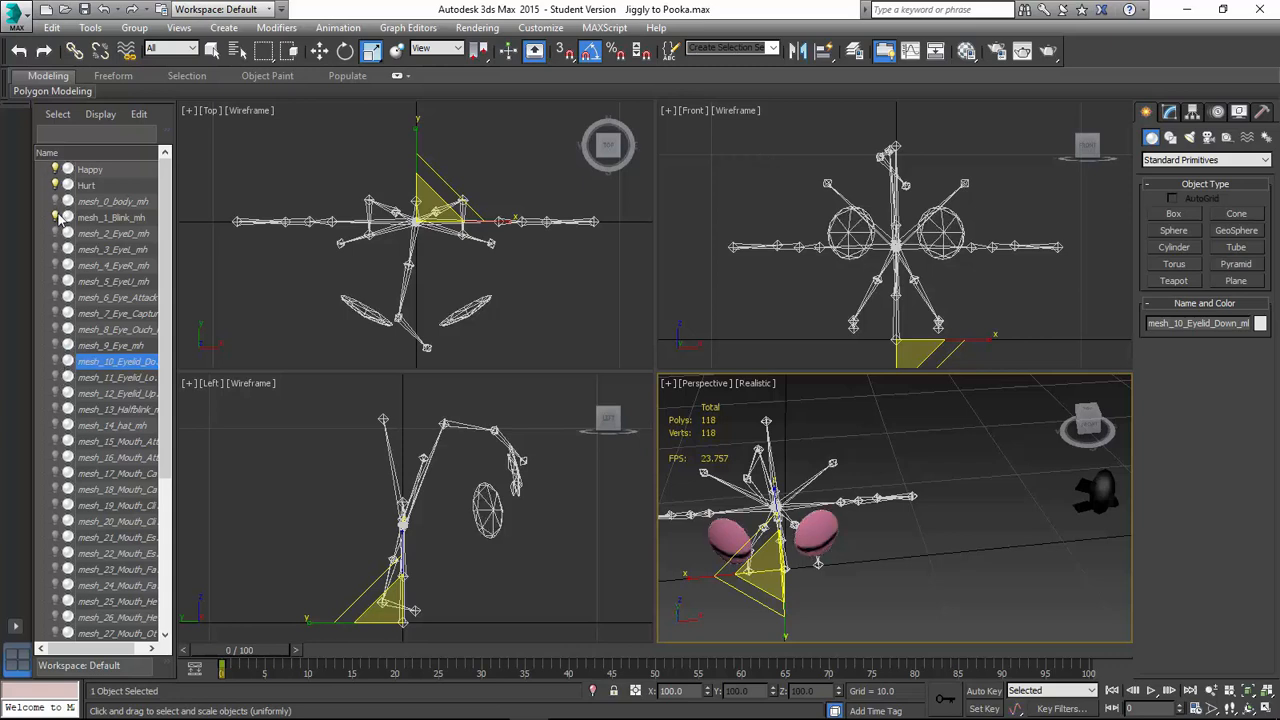
pyautogui.click(55, 217)
pyautogui.click(57, 361)
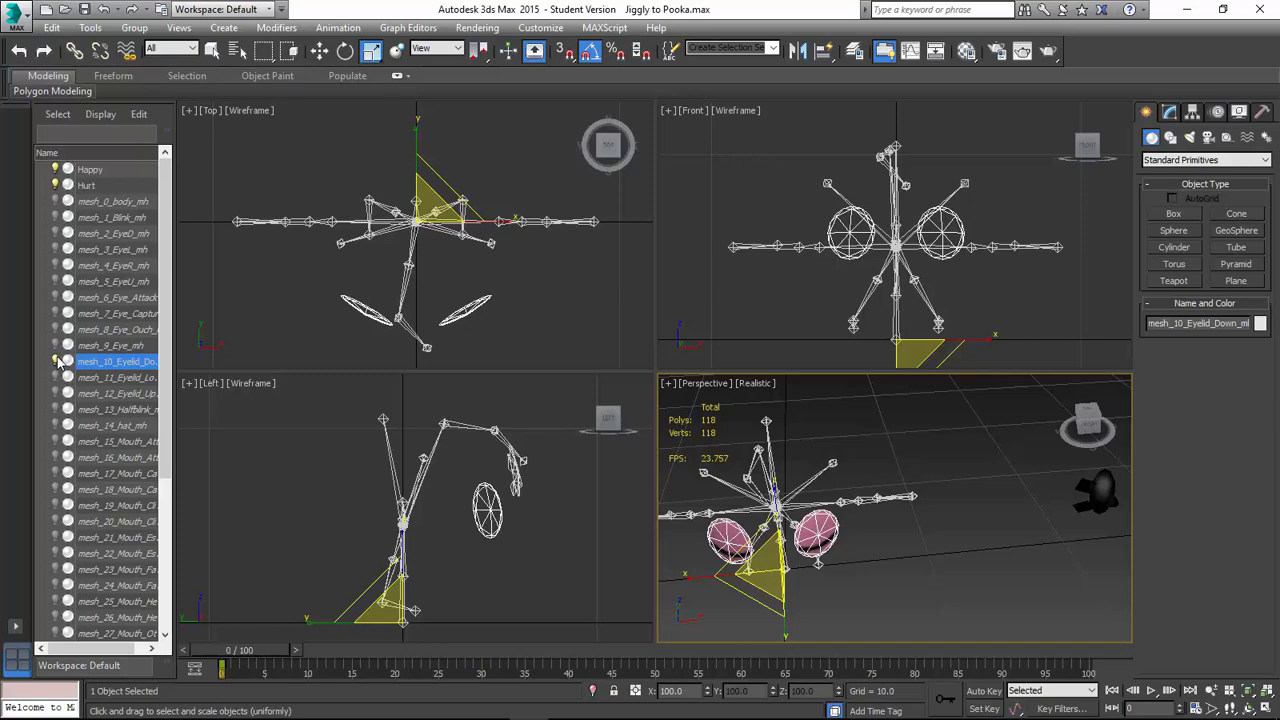
# Attach Plane001 to the Editable Mesh level of mesh_10_Eyelid_Down while working on its faces.
pyautogui.moveTo(787, 506); pyautogui.dragTo(853, 462, button='middle')
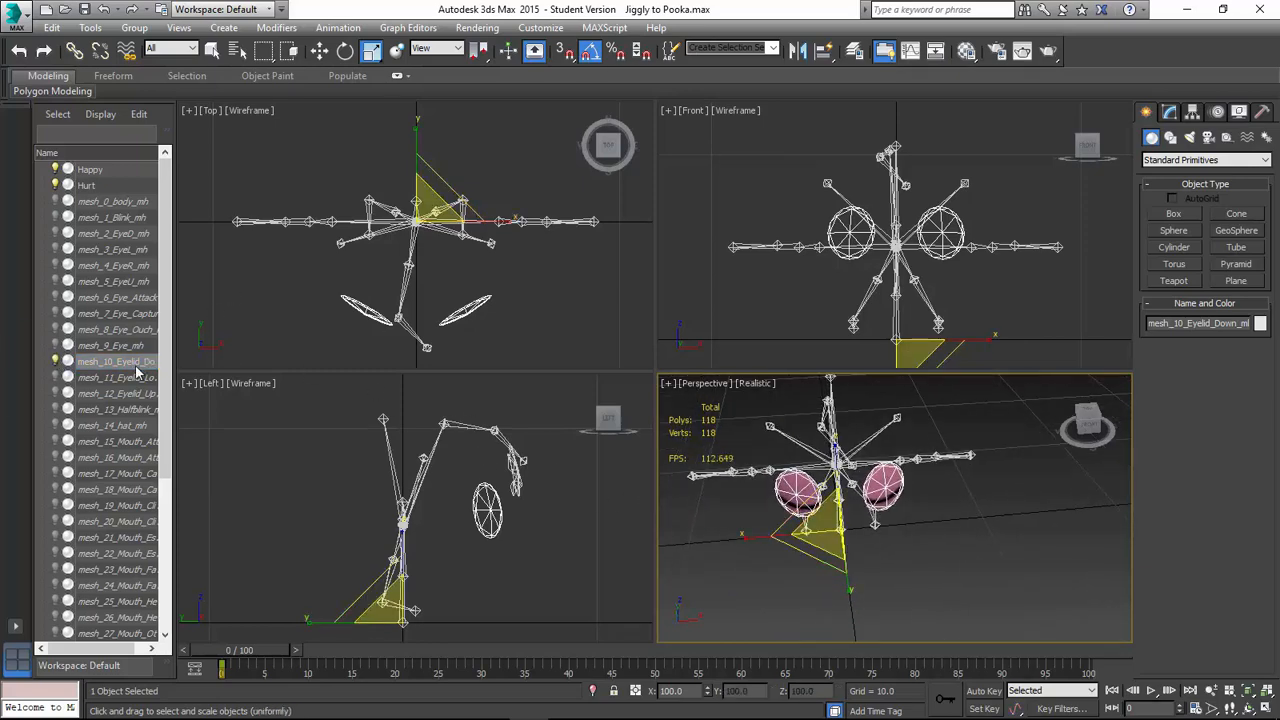
pyautogui.click(1170, 111)
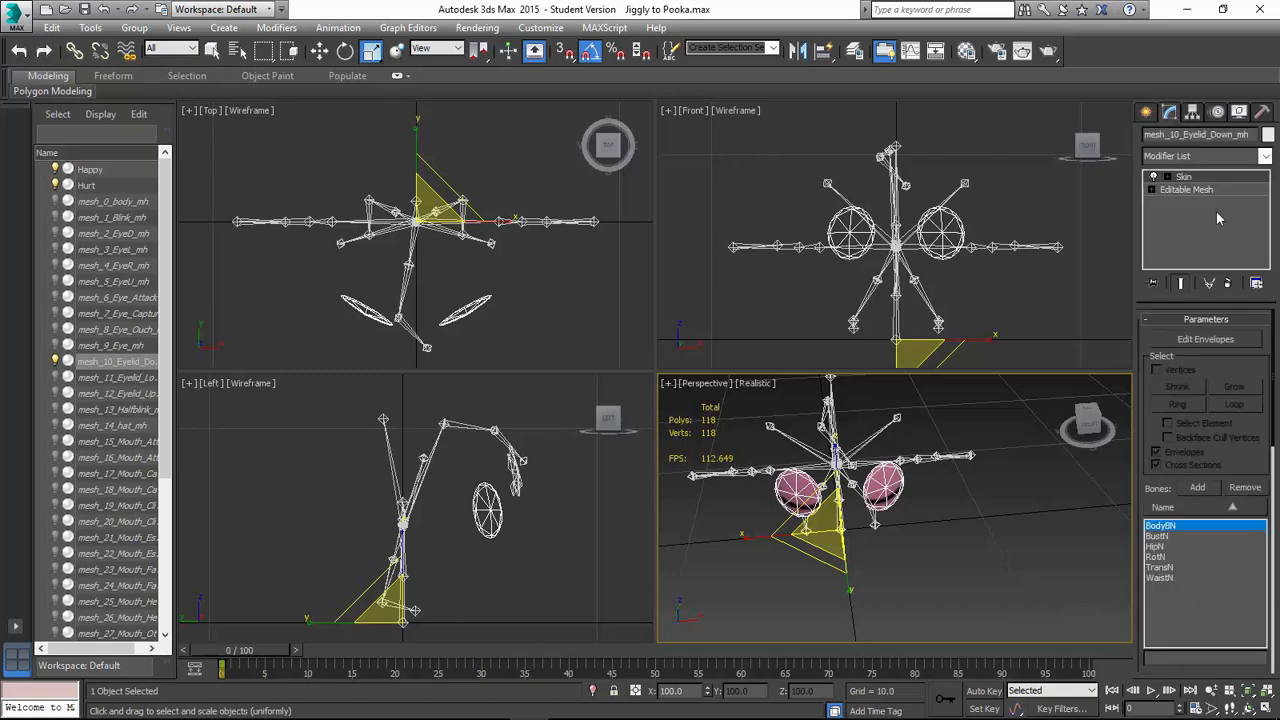
pyautogui.click(1212, 189)
pyautogui.click(745, 400)
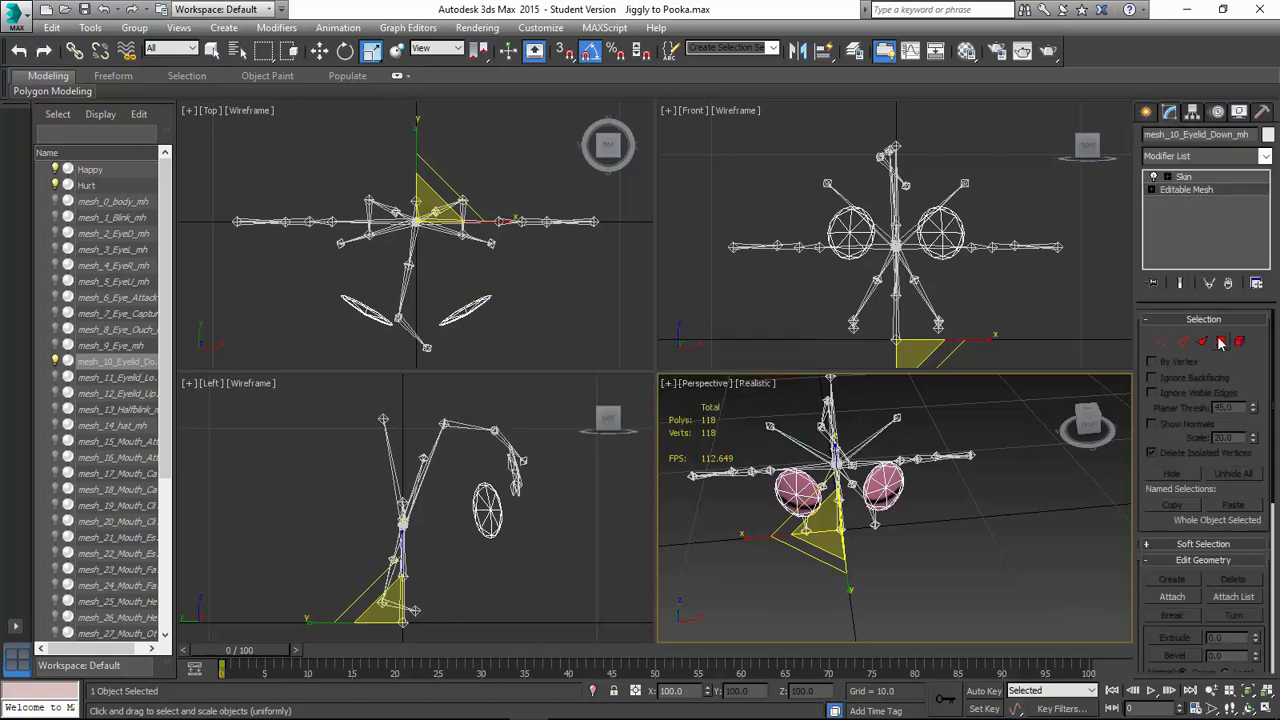
pyautogui.click(1205, 343)
pyautogui.click(1172, 597)
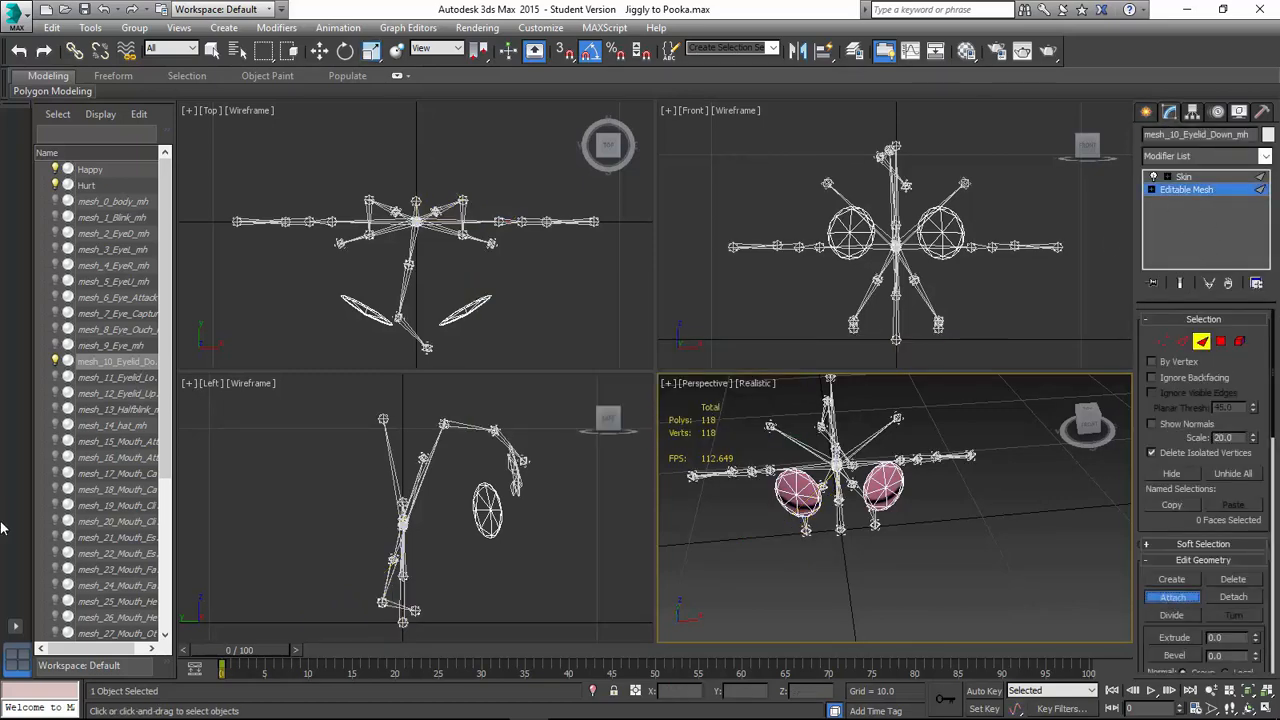
pyautogui.scroll(-5, 134, 541)
pyautogui.click(100, 569)
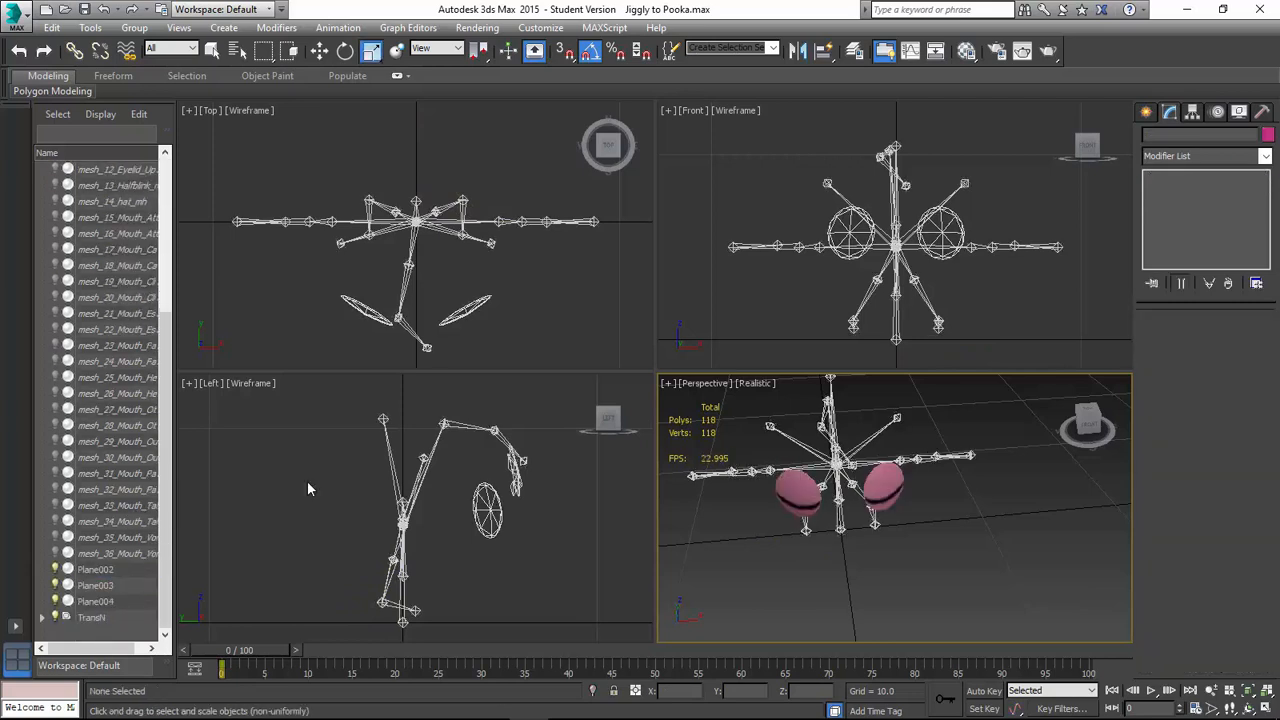
# Reselect mesh_10_Eyelid_Down and delete its original eyelid faces, leaving only the attached plane's faces.
pyautogui.click(882, 488)
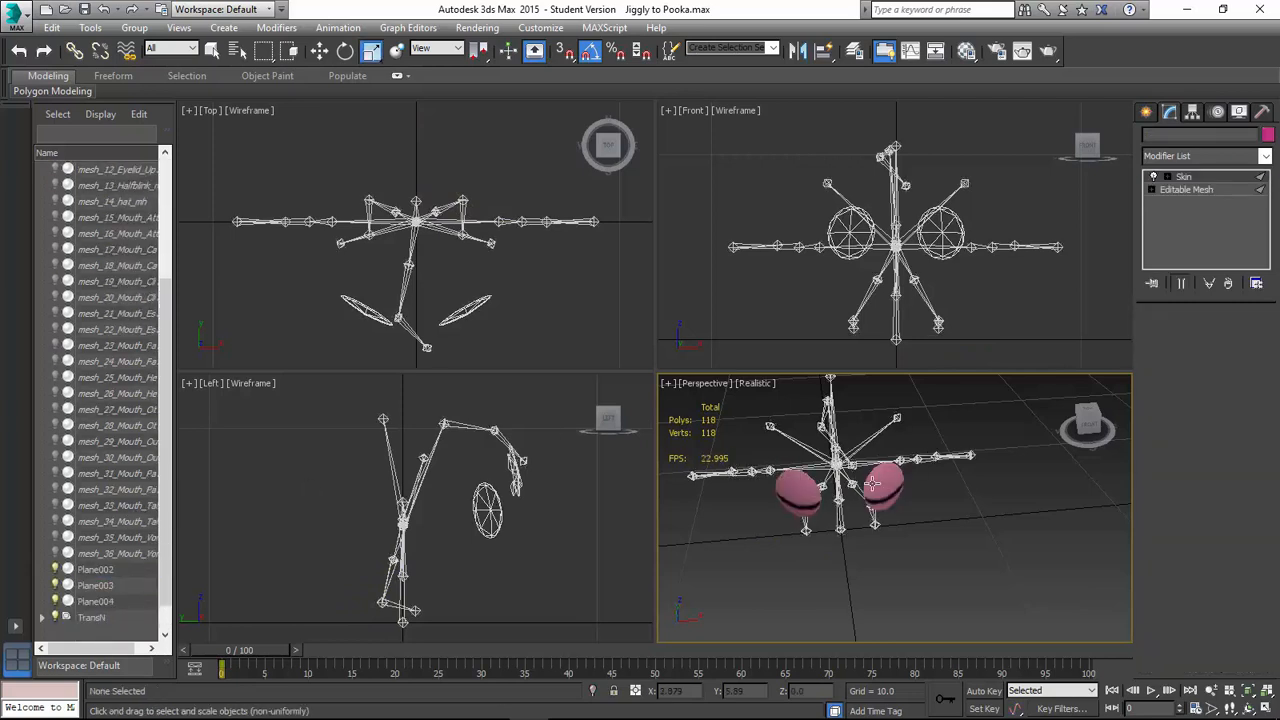
pyautogui.click(1192, 191)
pyautogui.click(719, 415)
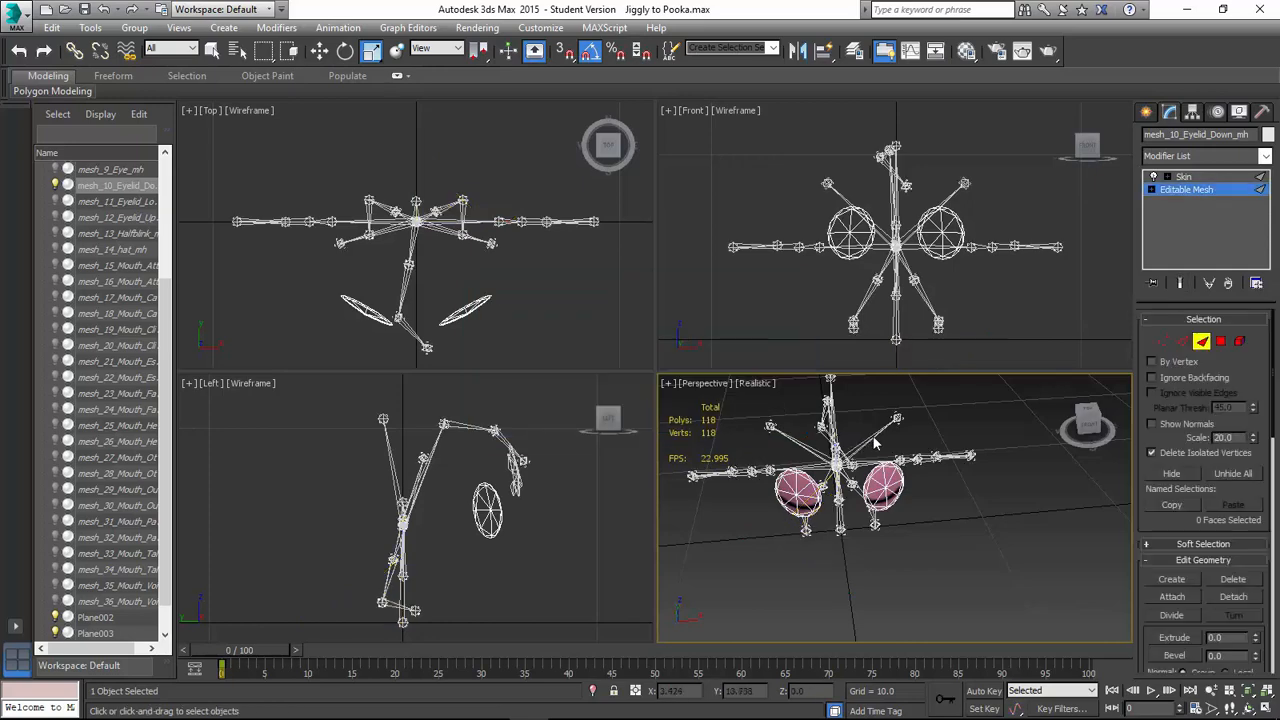
pyautogui.keyDown('alt'); pyautogui.moveTo(870, 440); pyautogui.dragTo(895, 421, button='middle'); pyautogui.keyUp('alt')
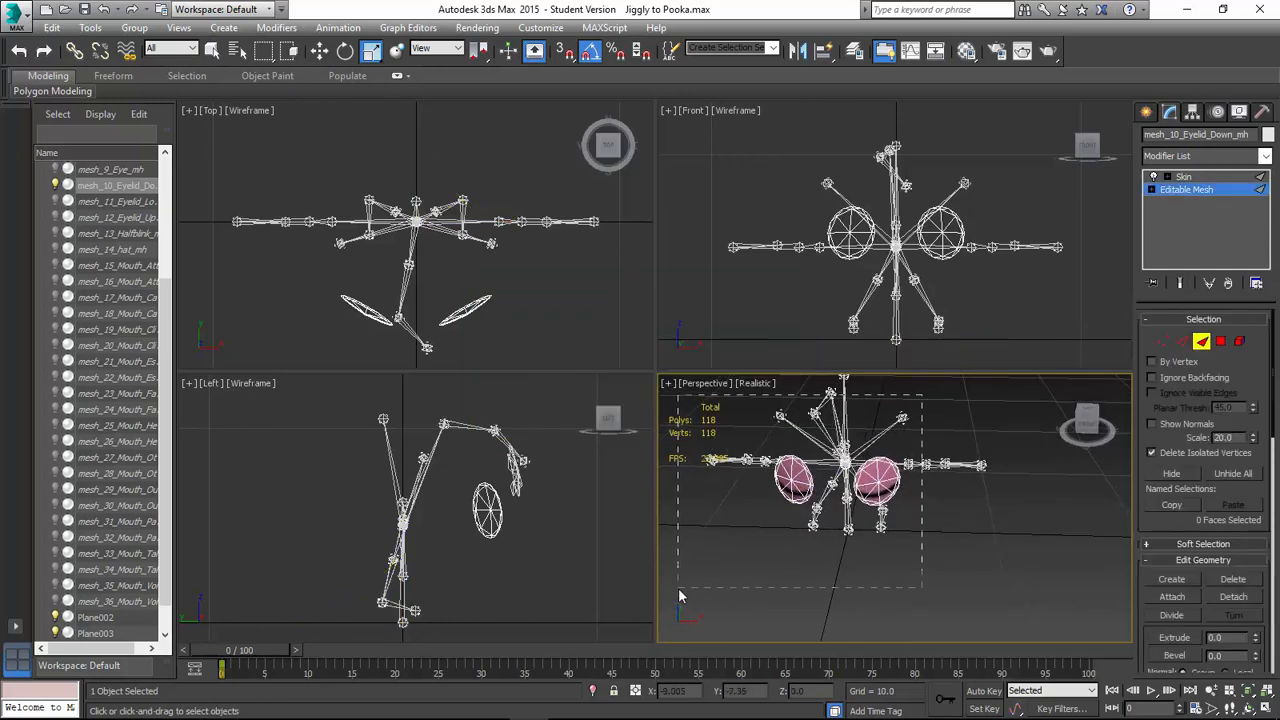
pyautogui.moveTo(678, 588); pyautogui.dragTo(678, 588)
pyautogui.press('Delete')
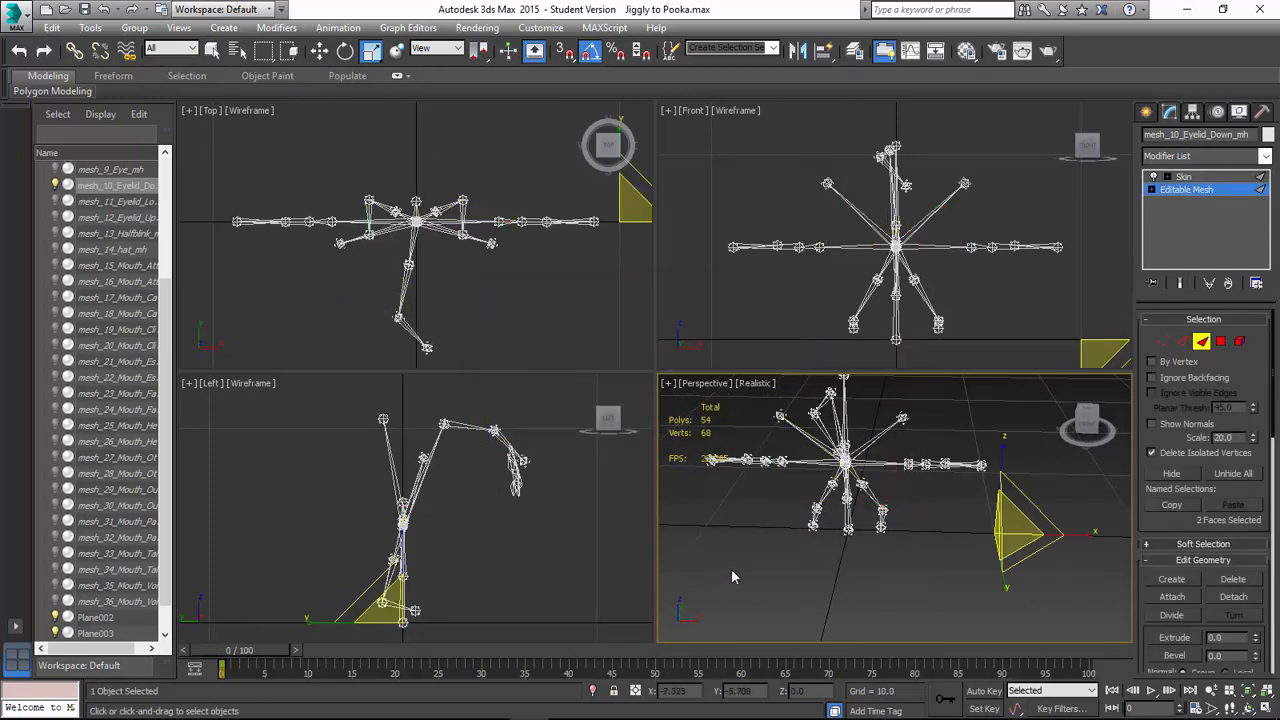
# Move the remaining plane faces of mesh_10_Eyelid_Down to an absolute X of 0 and leave face editing.
pyautogui.rightClick(768, 543)
pyautogui.click(911, 563)
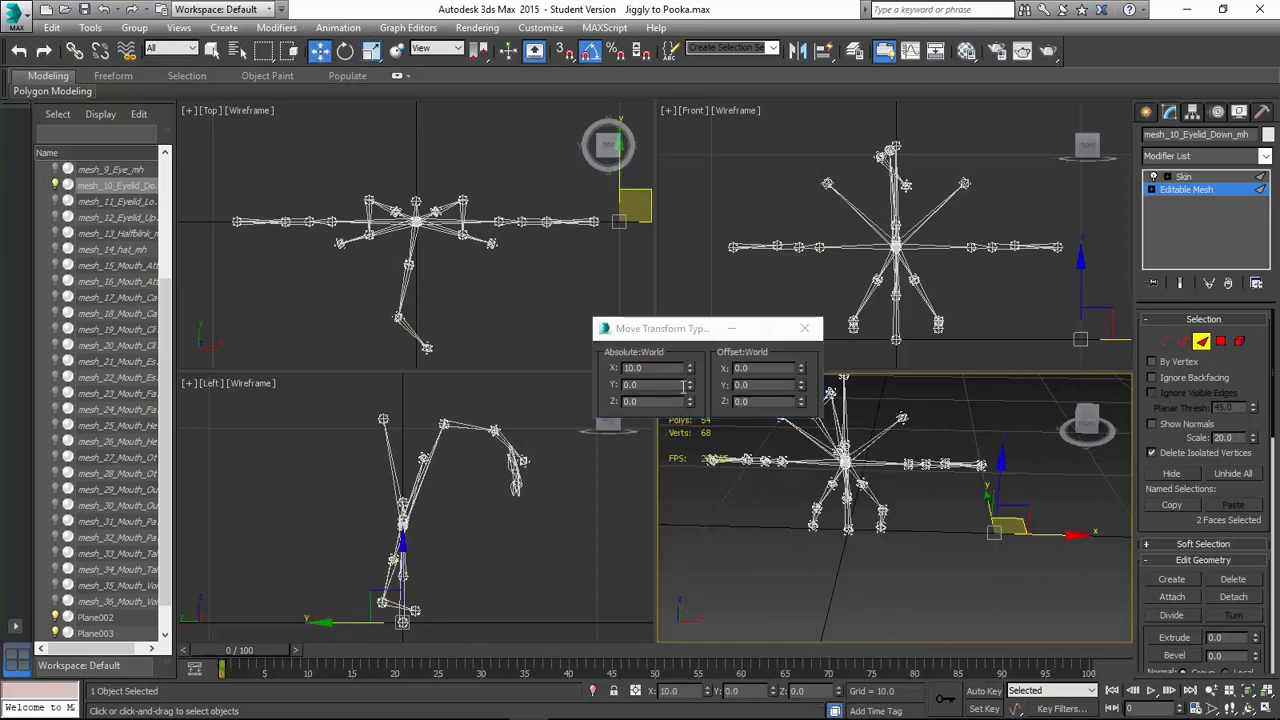
pyautogui.write('0')
pyautogui.press('Tab')
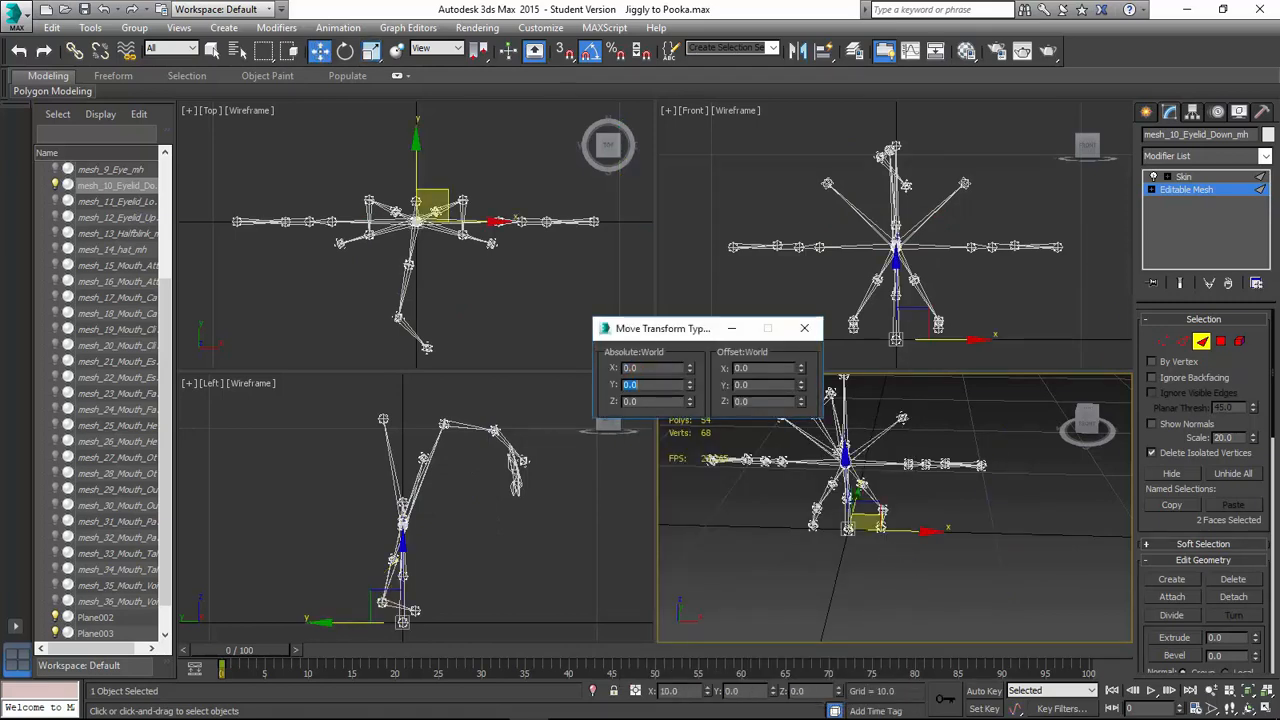
pyautogui.click(804, 328)
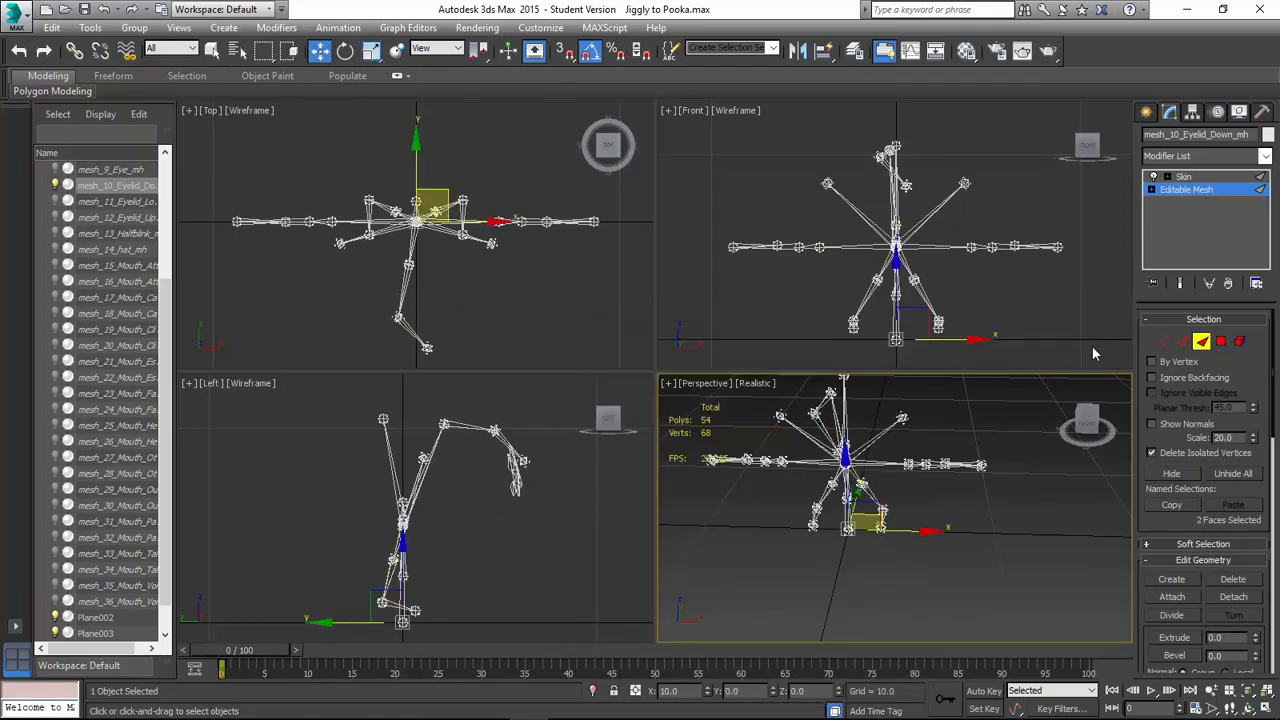
pyautogui.click(1200, 341)
# Edit the Skin envelopes of mesh_10_Eyelid_Down and select the TransN weight of the plane's vertices in the Weight Tool.
pyautogui.click(1183, 176)
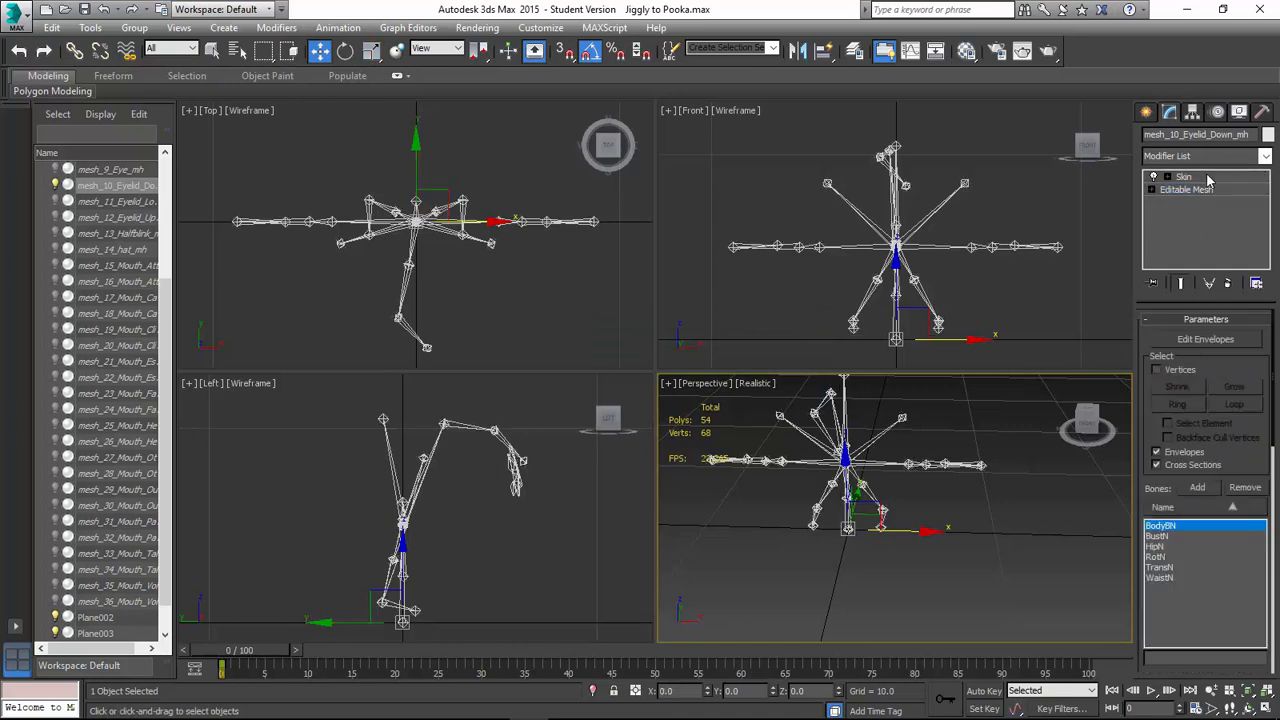
pyautogui.click(1206, 340)
pyautogui.scroll(-5, 1175, 500)
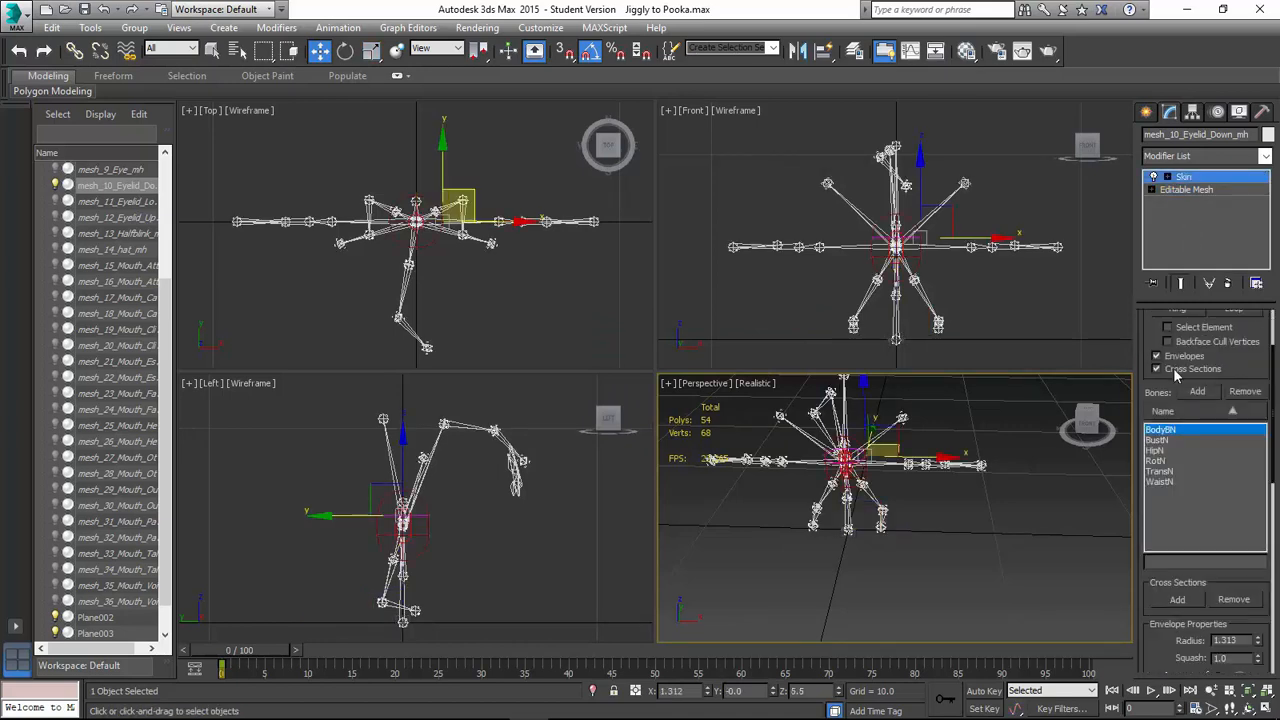
pyautogui.click(1160, 627)
pyautogui.scroll(4, 1180, 627)
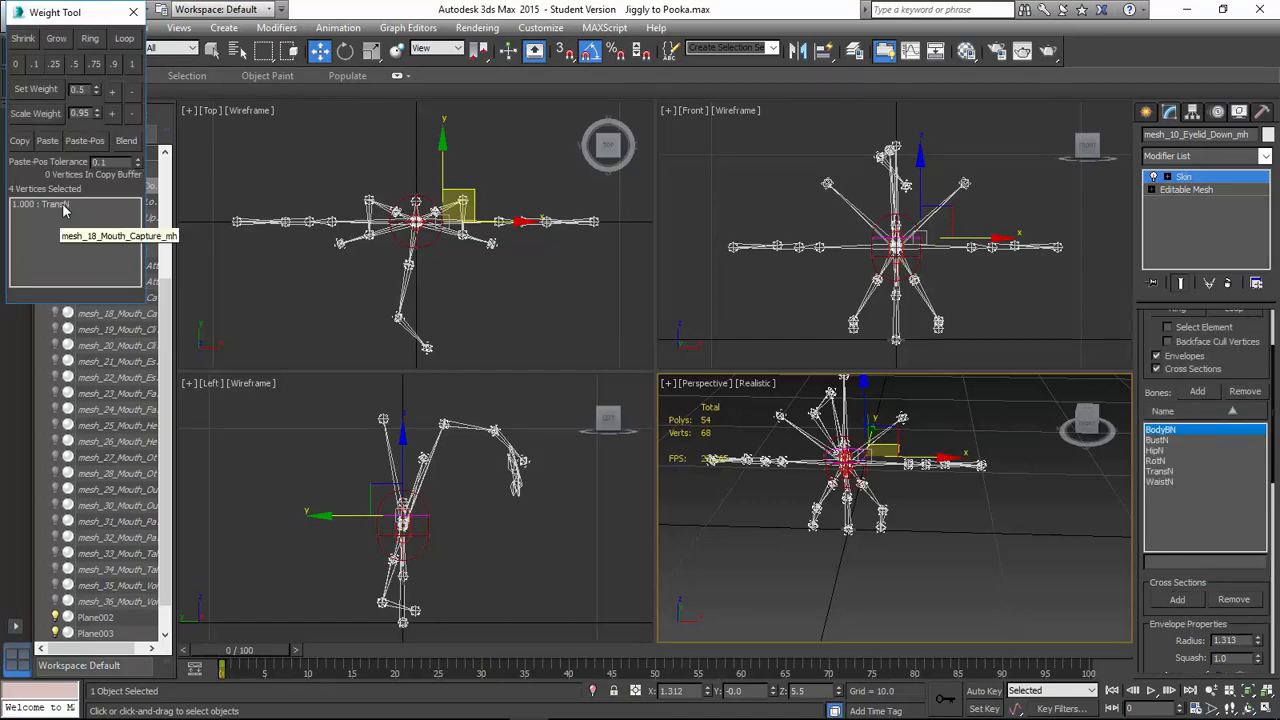
pyautogui.click(63, 205)
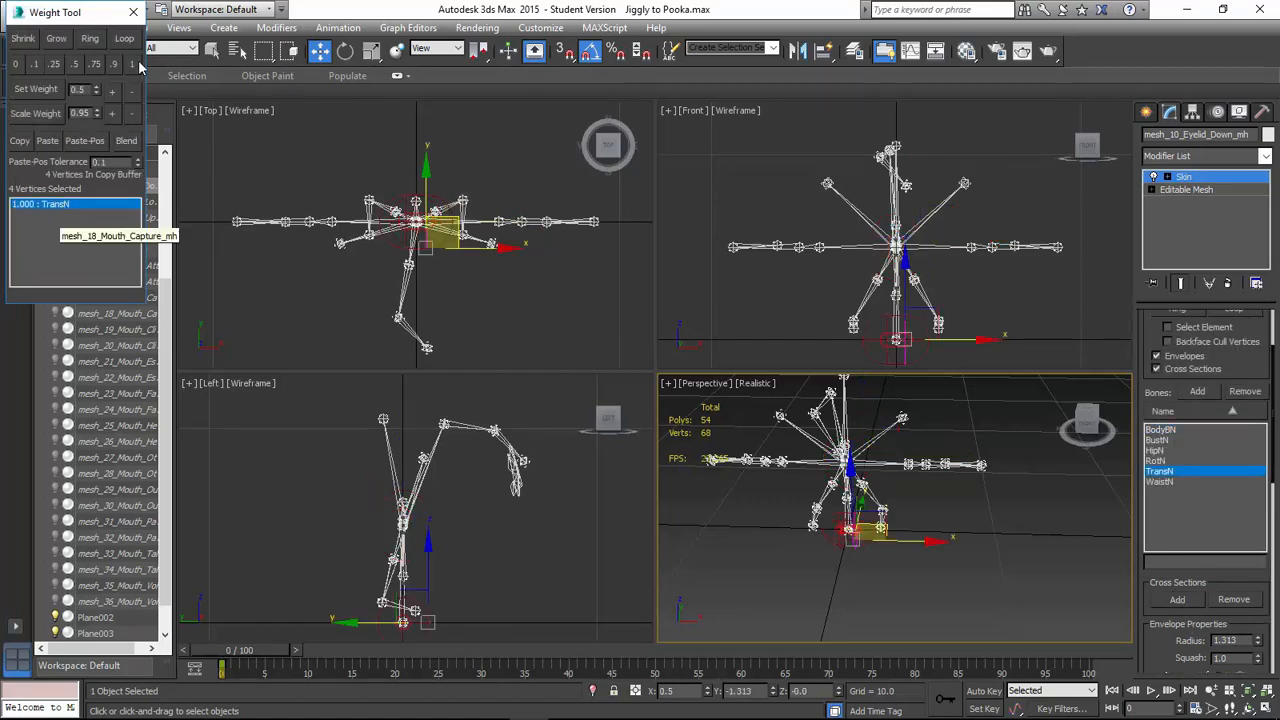
# Remove the TransN bone from mesh_10_Eyelid_Down's Skin modifier and add it back.
pyautogui.click(1243, 391)
pyautogui.click(1197, 391)
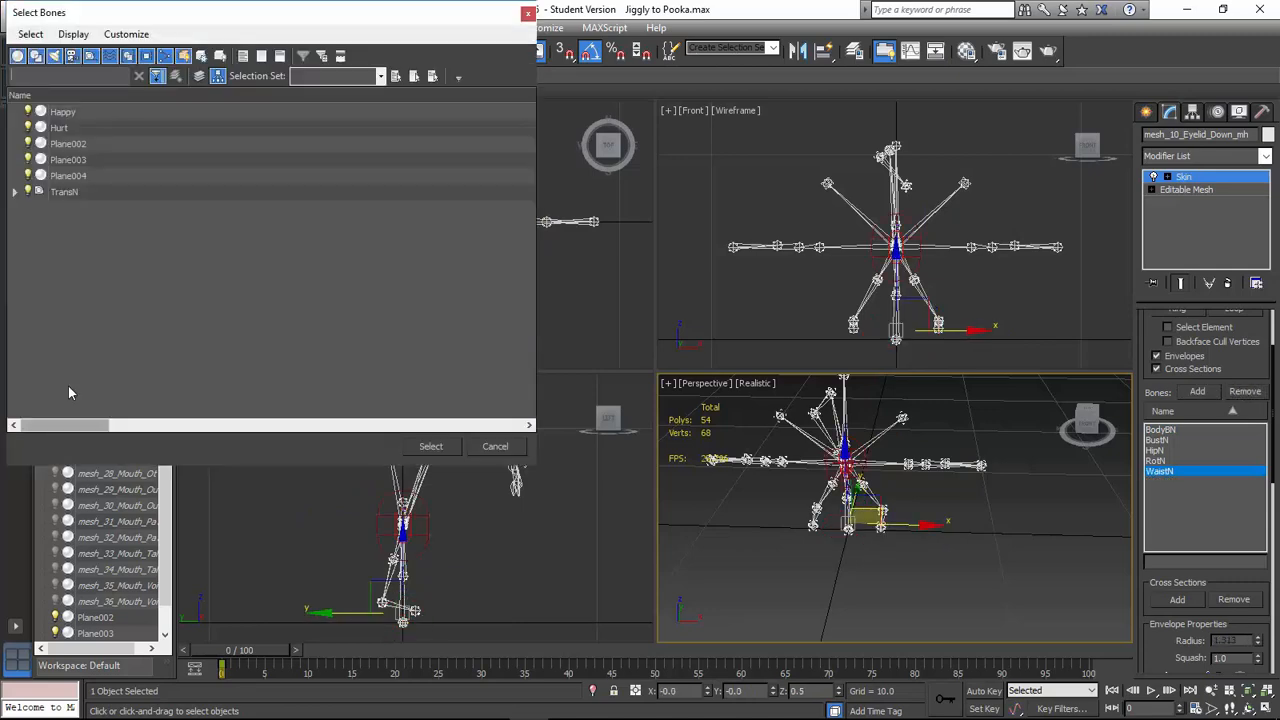
pyautogui.doubleClick(64, 191)
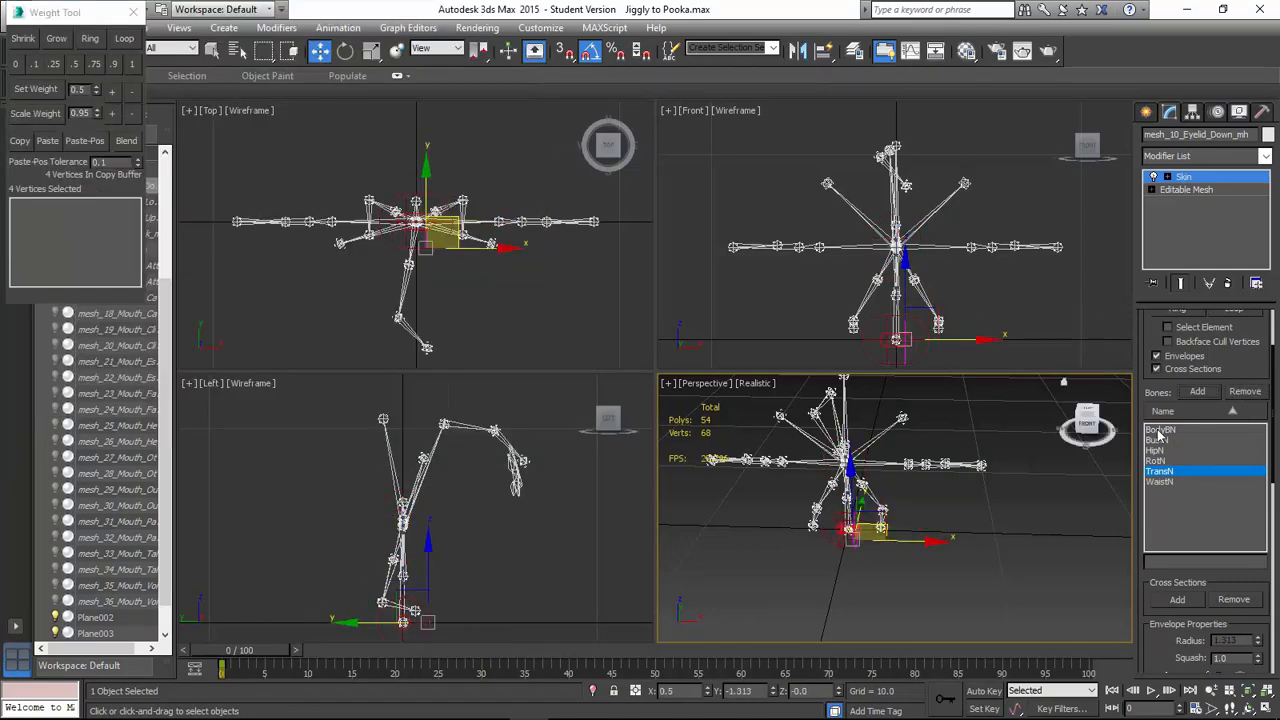
pyautogui.click(1158, 430)
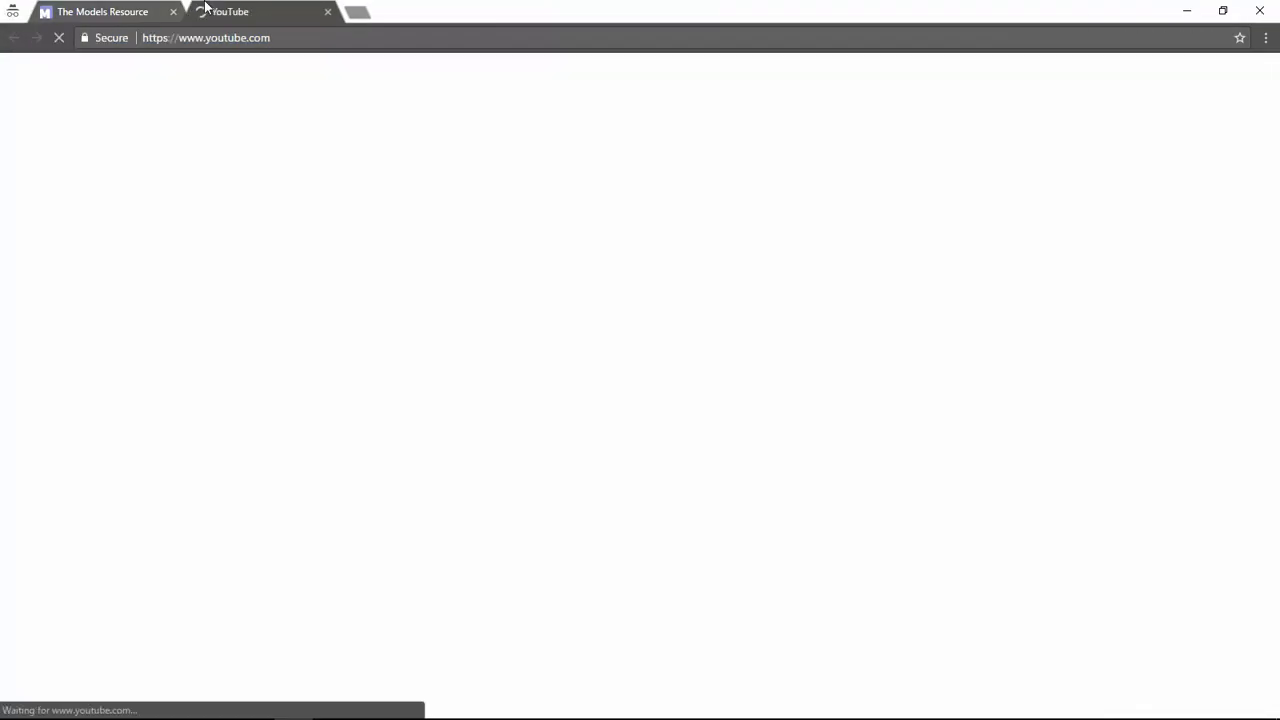
# Search YouTube in the browser for a named artist and return to 3ds Max.
pyautogui.write('alexander')
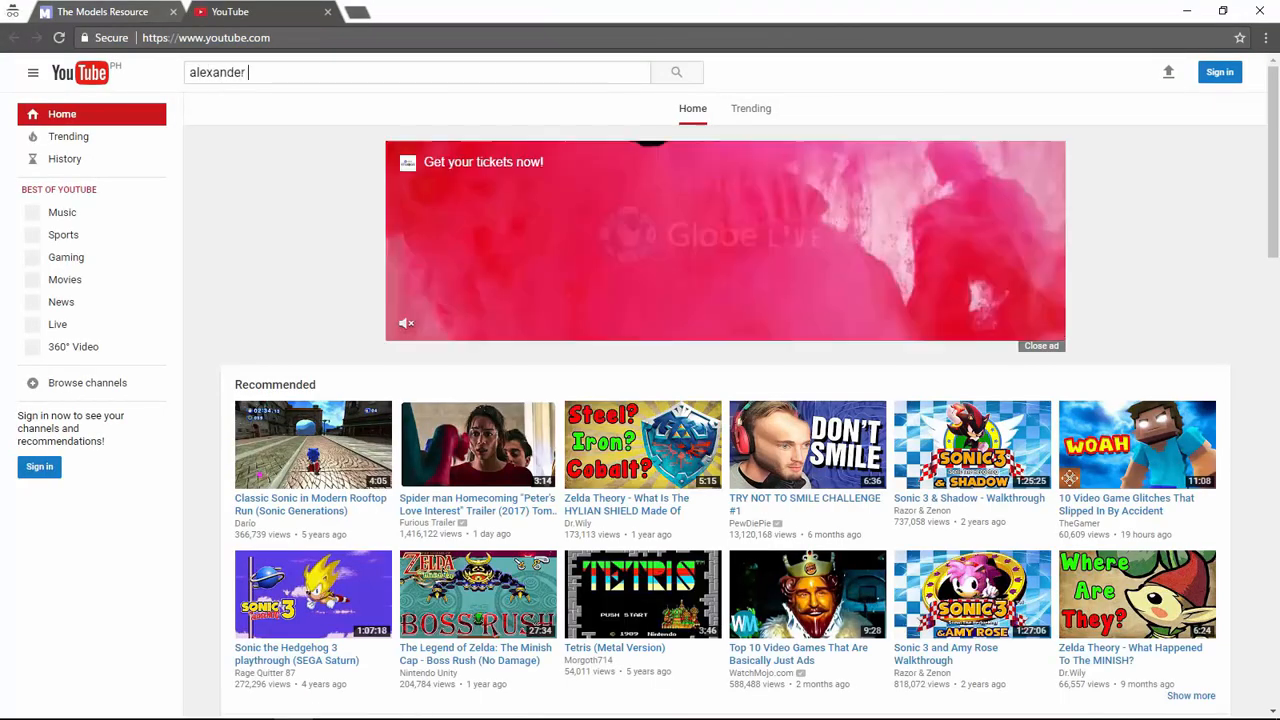
pyautogui.write(' munk forest')
pyautogui.press('Return')
pyautogui.hotkey('alt', 'Tab')
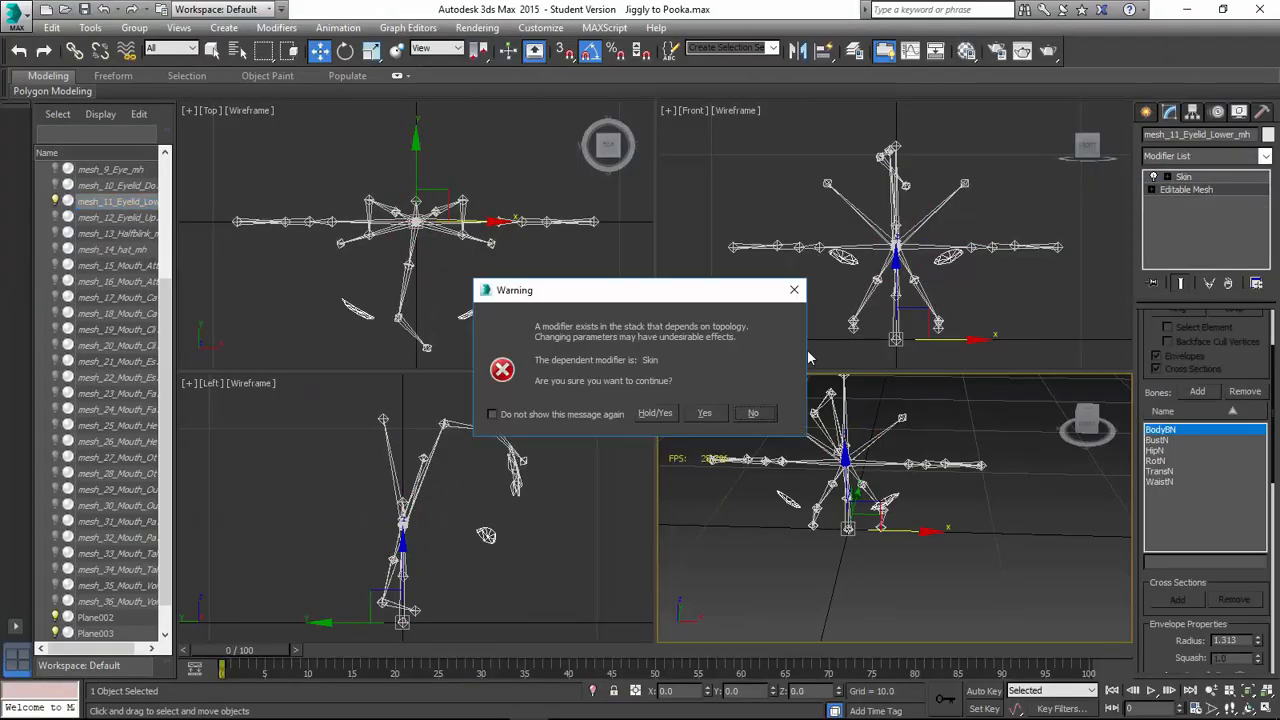
# Replace the faces of mesh_11_Eyelid_Lower, mesh_12_Eyelid_Upper and mesh_13_Halfblink with attached placeholder planes positioned at X 0.
pyautogui.press('Return')
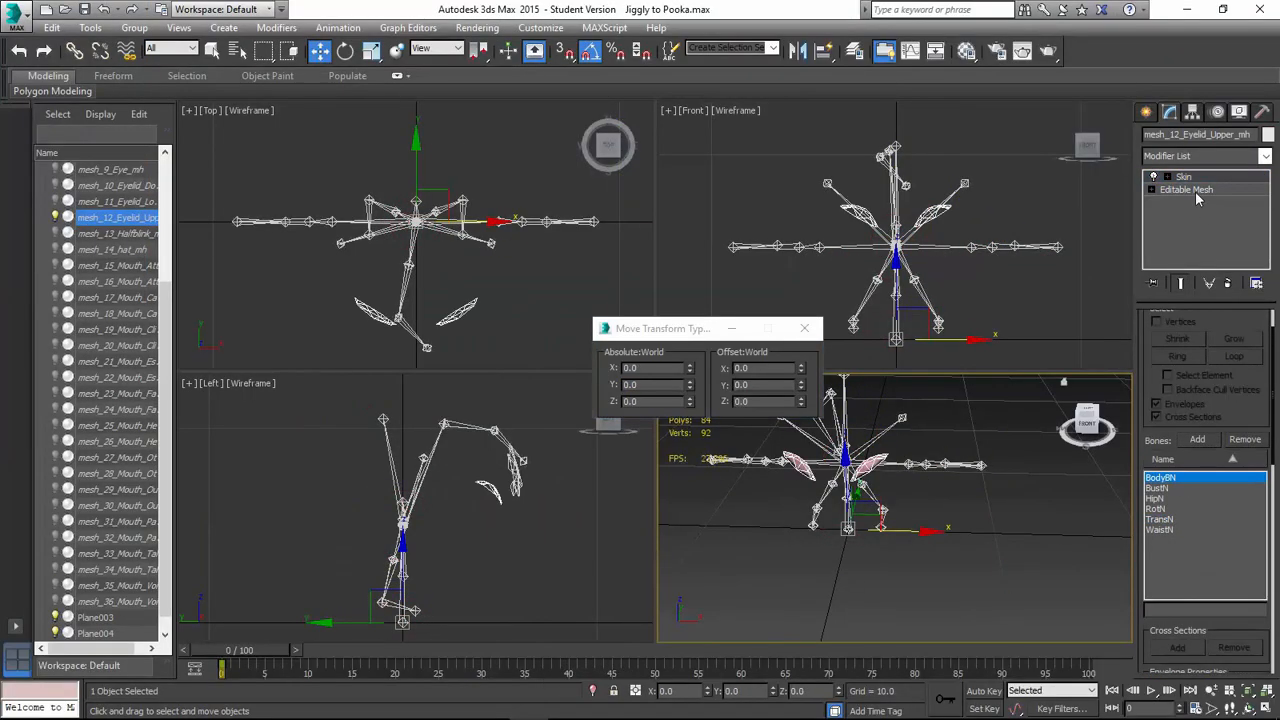
pyautogui.click(1187, 189)
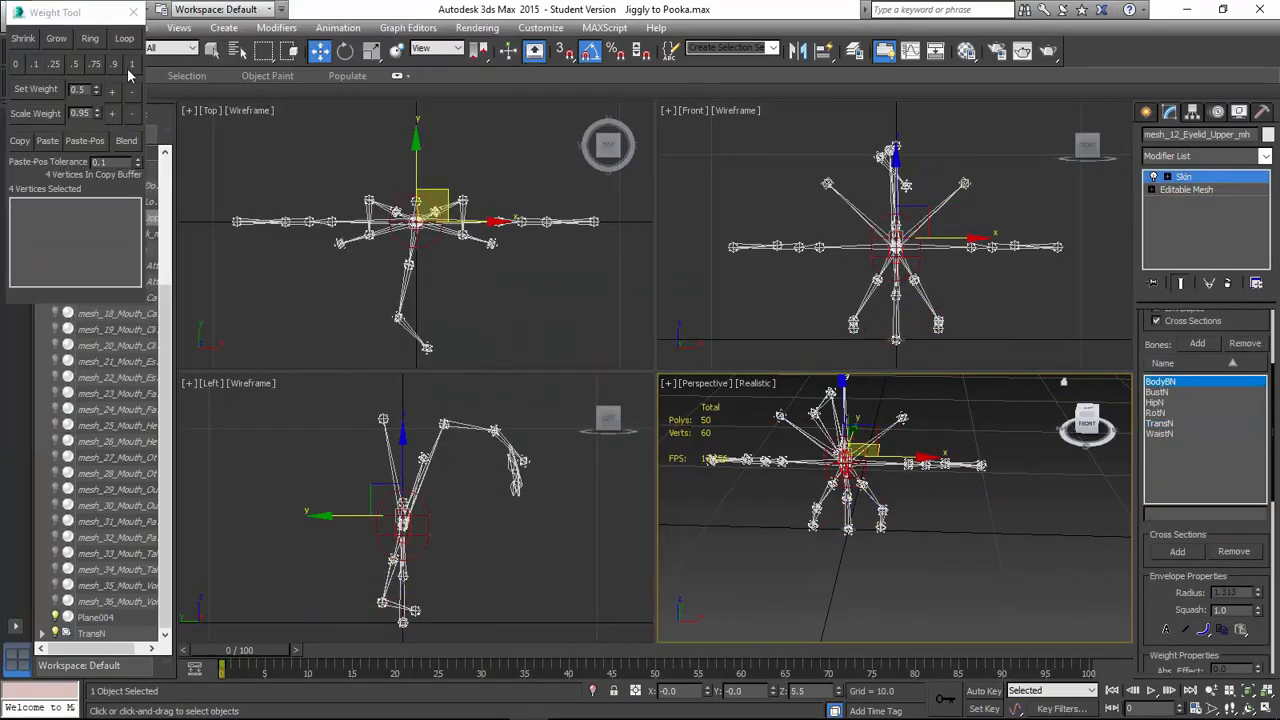
pyautogui.click(110, 233)
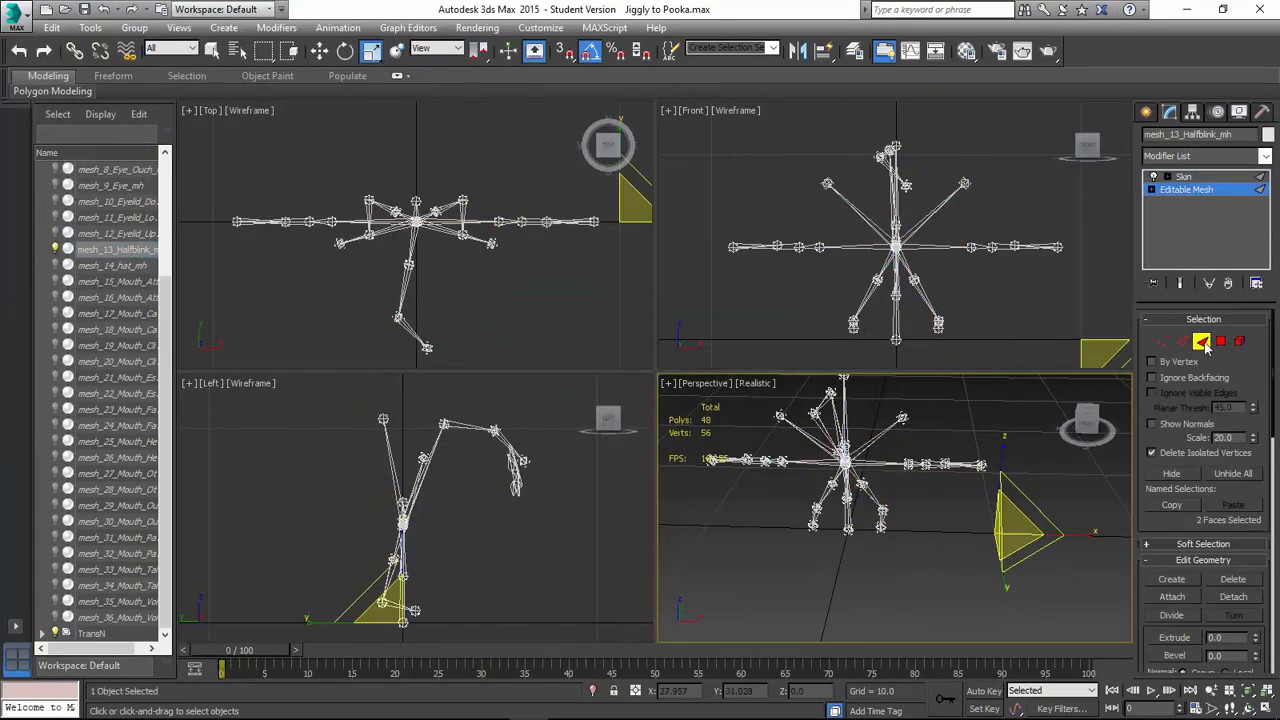
pyautogui.click(1201, 342)
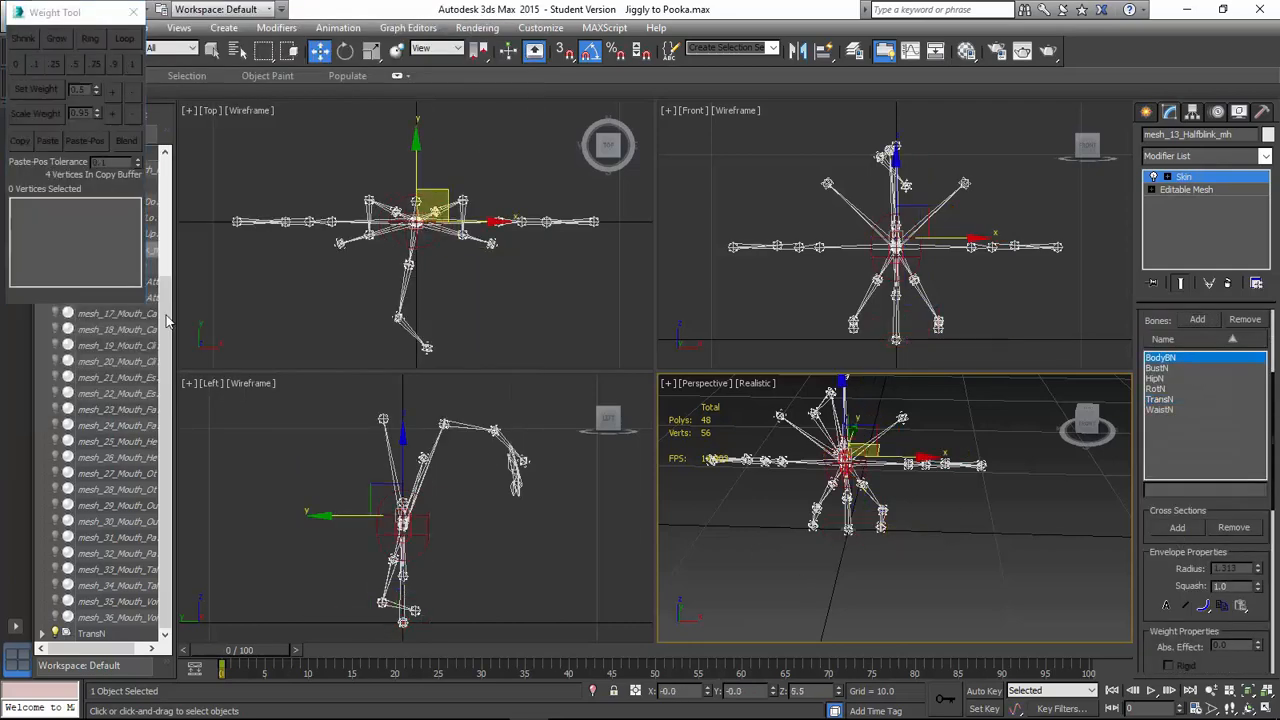
# Hide mesh_13_Halfblink, show all mouth meshes from mesh_15 to mesh_36, and clear the selection.
pyautogui.click(58, 262)
pyautogui.click(118, 616)
pyautogui.click(55, 617)
pyautogui.moveTo(55, 601); pyautogui.dragTo(56, 506)
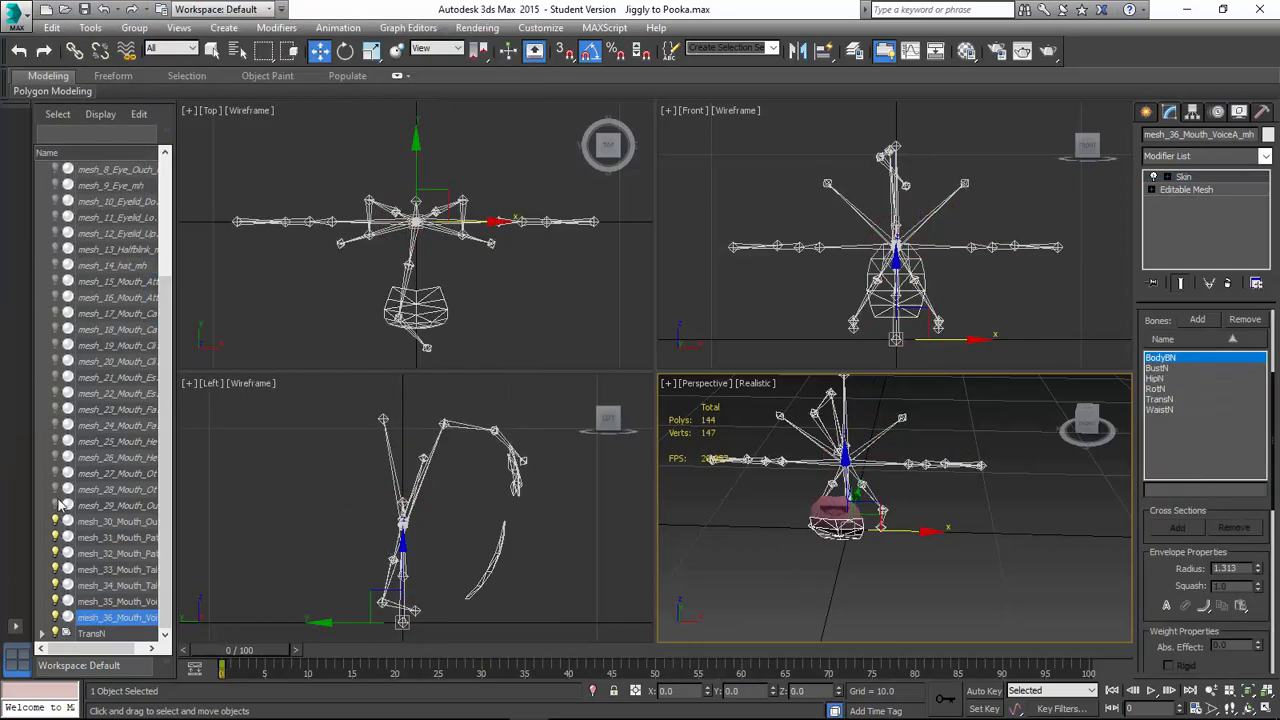
pyautogui.click(115, 489)
pyautogui.keyDown('shift'); pyautogui.click(112, 281); pyautogui.keyUp('shift')
pyautogui.click(55, 281)
pyautogui.click(760, 560)
pyautogui.keyDown('alt'); pyautogui.moveTo(760, 560); pyautogui.dragTo(769, 517, button='middle'); pyautogui.keyUp('alt')
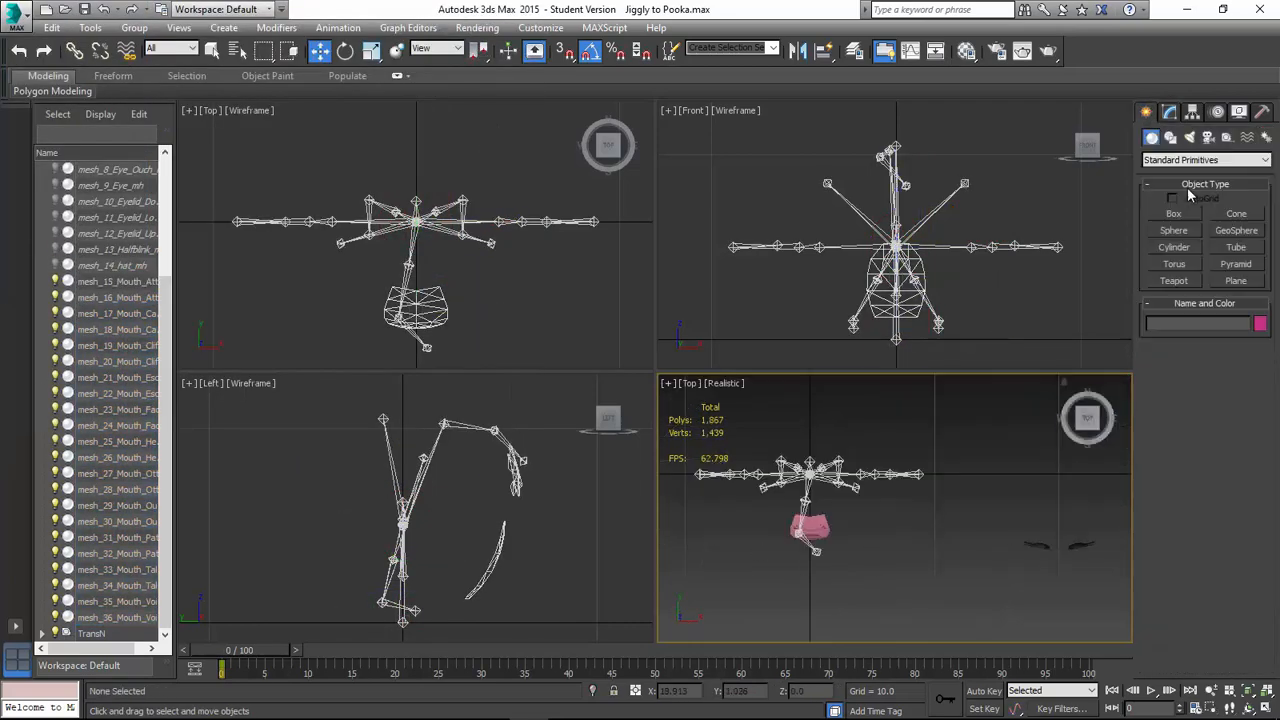
# Create a 1 by 1 single-segment plane in a top view and move it to X 10, Y 0.
pyautogui.moveTo(950, 478); pyautogui.dragTo(962, 488)
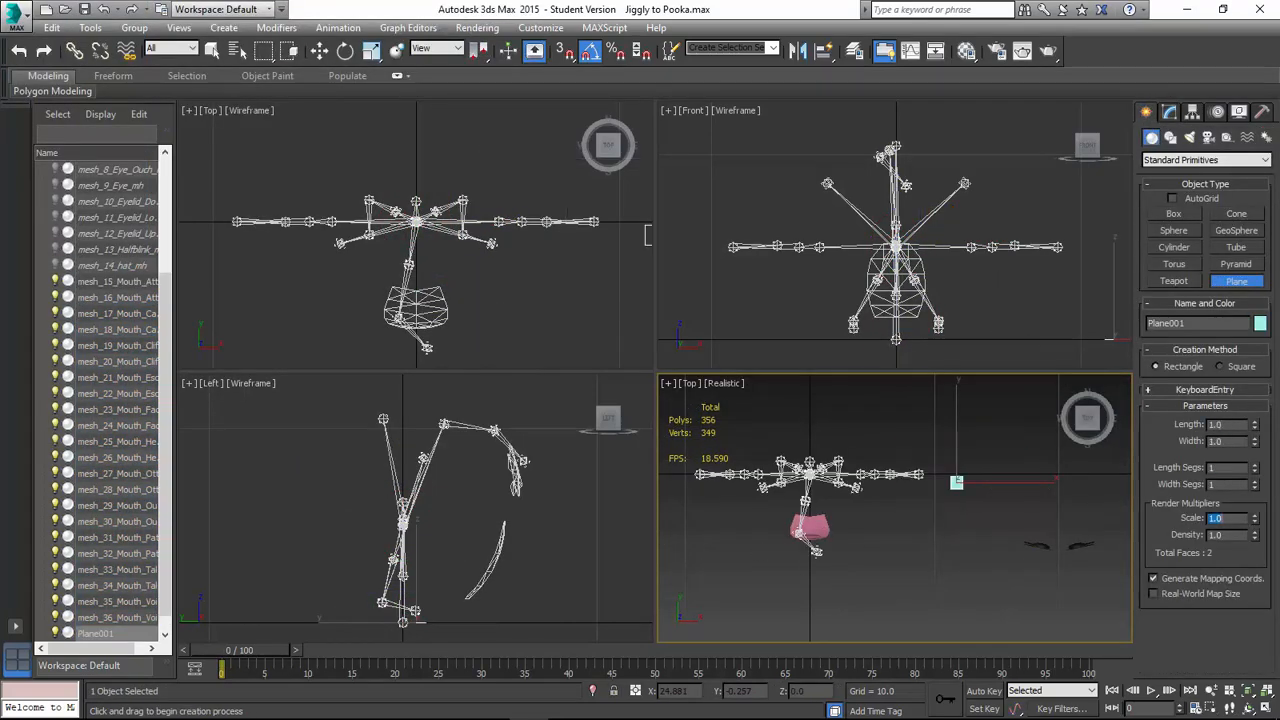
pyautogui.press('F12')
pyautogui.doubleClick(648, 370)
pyautogui.write('10')
pyautogui.press('Tab')
pyautogui.write('0')
pyautogui.click(804, 328)
# Clone the new plane repeatedly as copies until there are 22 planes, one for each mouth mesh.
pyautogui.hotkey('ctrl', 'v')
pyautogui.click(589, 429)
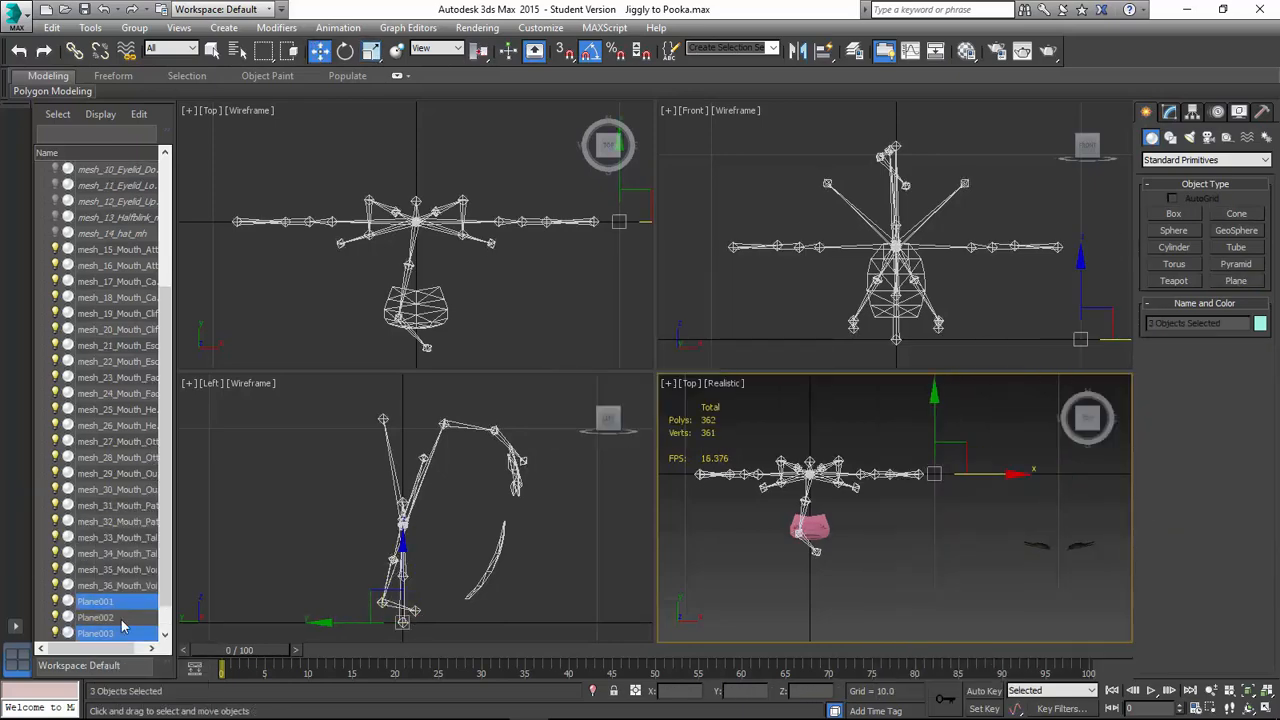
pyautogui.click(589, 429)
pyautogui.click(589, 429)
pyautogui.keyDown('shift'); pyautogui.click(118, 633); pyautogui.keyUp('shift')
pyautogui.rightClick(112, 600)
pyautogui.click(136, 620)
pyautogui.scroll(-5, 125, 450)
pyautogui.click(123, 284)
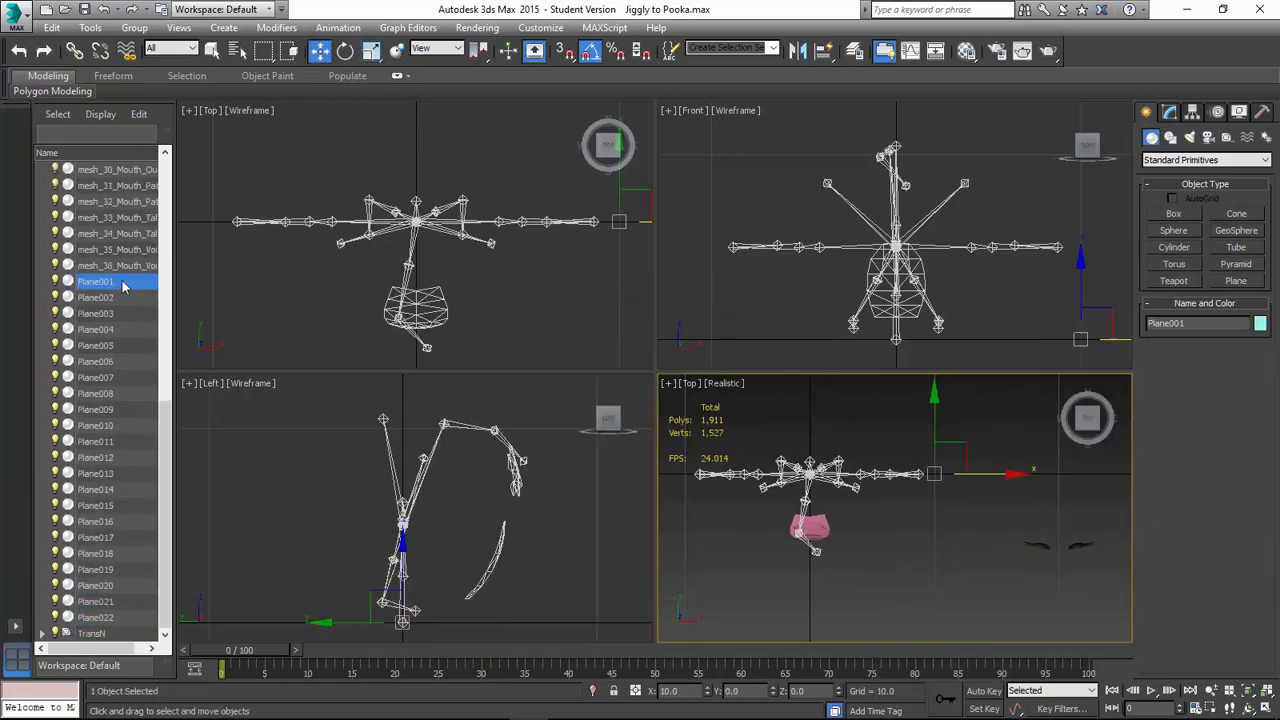
# Select mesh_15_Mouth_Attack in a perspective view, attach Plane001 to it and remove its original mouth faces.
pyautogui.scroll(7, 125, 300)
pyautogui.click(147, 252)
pyautogui.press('p')
pyautogui.click(1170, 112)
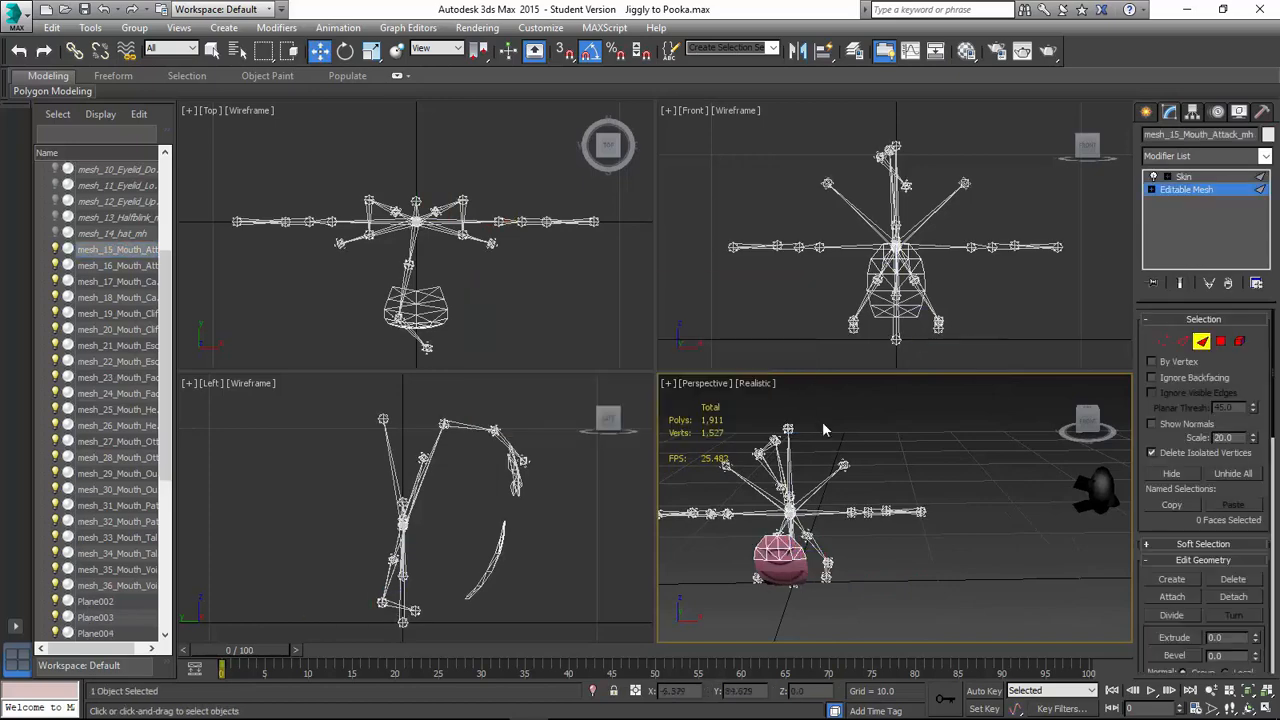
pyautogui.click(1200, 600)
# Remove the TransN bone from mesh_15_Mouth_Attack's Skin modifier and add it back.
pyautogui.click(1160, 399)
pyautogui.click(1245, 319)
pyautogui.click(1197, 319)
pyautogui.click(74, 402)
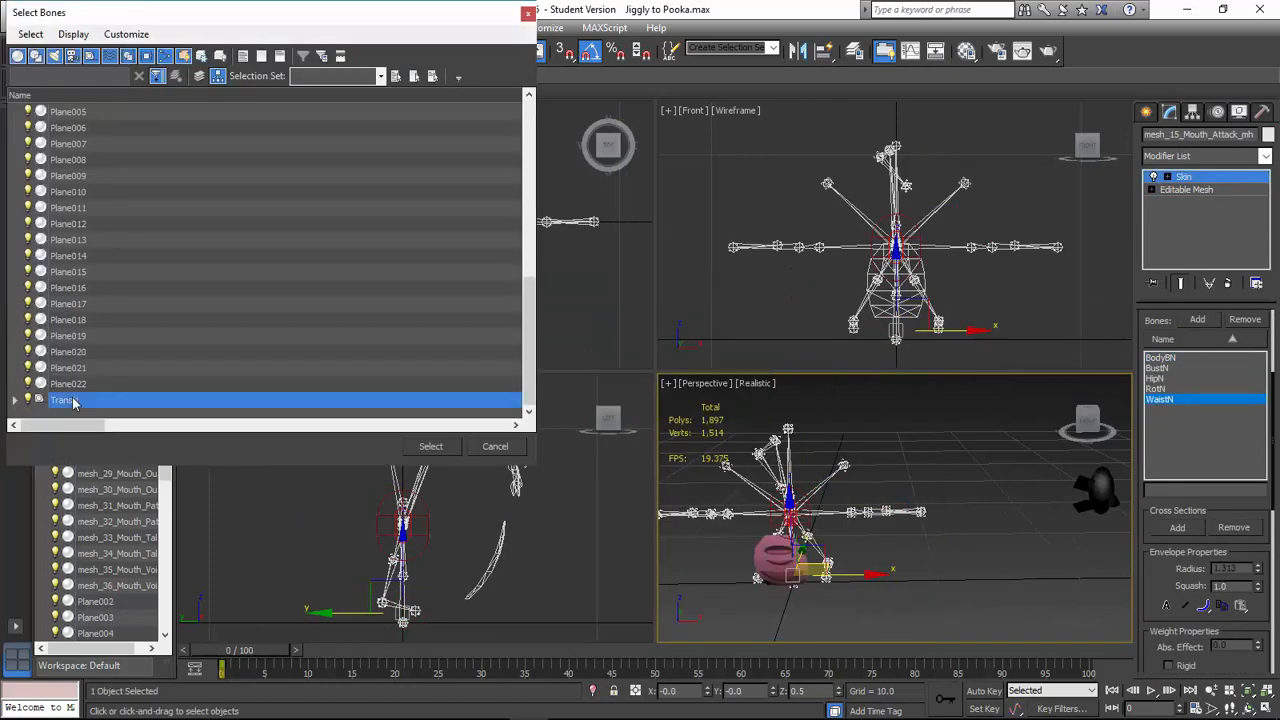
pyautogui.click(431, 446)
# Hide mesh_15_Mouth_Attack and replace the faces of mesh_16_Mouth_Attack with the attached Plane002, repositioning its faces.
pyautogui.click(55, 249)
pyautogui.click(118, 265)
pyautogui.click(1203, 341)
pyautogui.click(1172, 597)
pyautogui.click(1184, 177)
pyautogui.rightClick(871, 543)
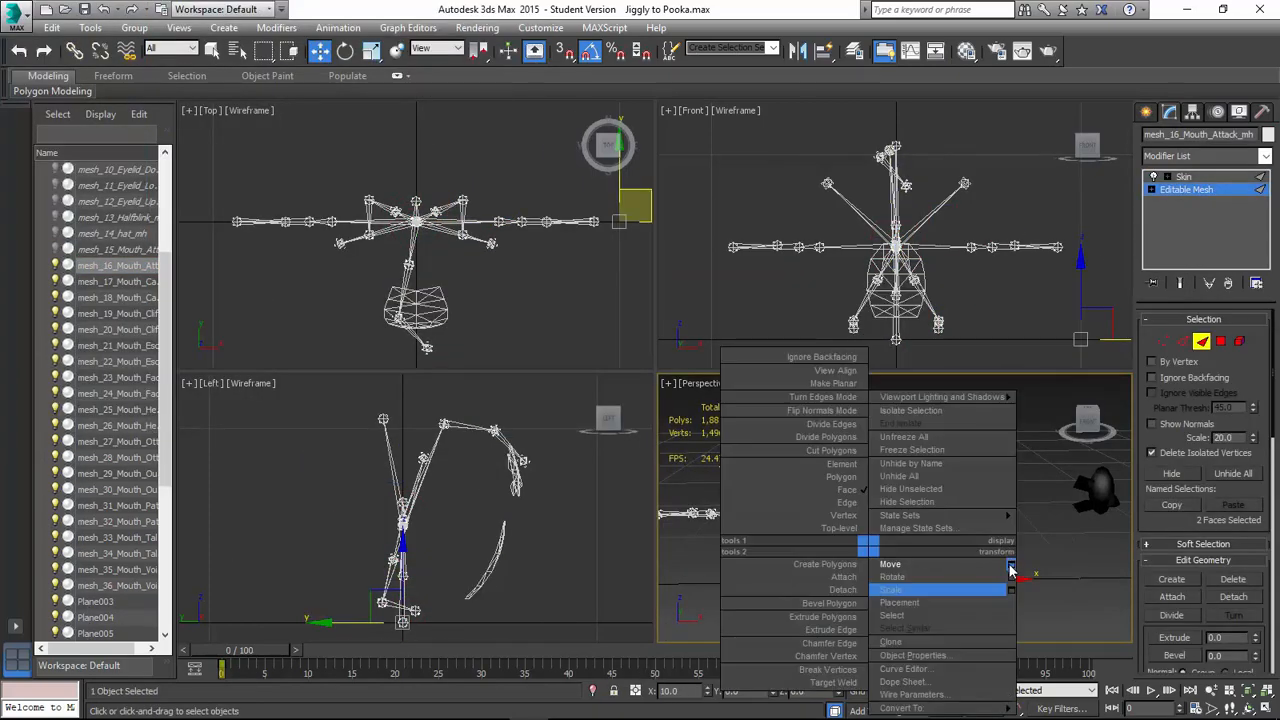
# Replace the faces of mesh_17_Mouth_Capture with the attached Plane003 and move its faces to X 0.
pyautogui.click(80, 281)
pyautogui.click(1186, 189)
pyautogui.click(1203, 341)
pyautogui.click(1172, 597)
pyautogui.click(128, 602)
pyautogui.moveTo(851, 405); pyautogui.dragTo(685, 642)
pyautogui.rightClick(320, 51)
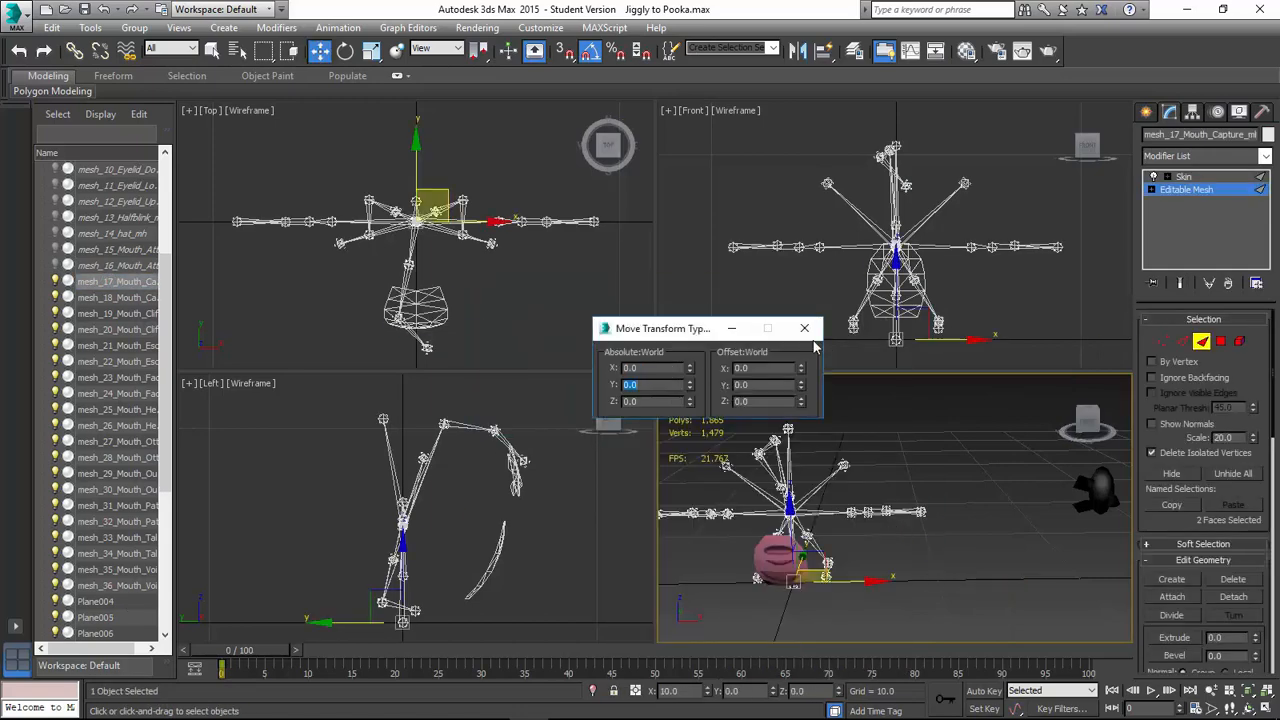
pyautogui.click(806, 328)
pyautogui.click(1227, 188)
# Hide mesh_17_Mouth_Capture and replace the faces of mesh_18_Mouth_Capture with the attached Plane004 moved to X 0.
pyautogui.click(55, 281)
pyautogui.click(118, 297)
pyautogui.click(1186, 189)
pyautogui.click(1203, 341)
pyautogui.click(1172, 597)
pyautogui.click(749, 409)
pyautogui.rightClick(320, 51)
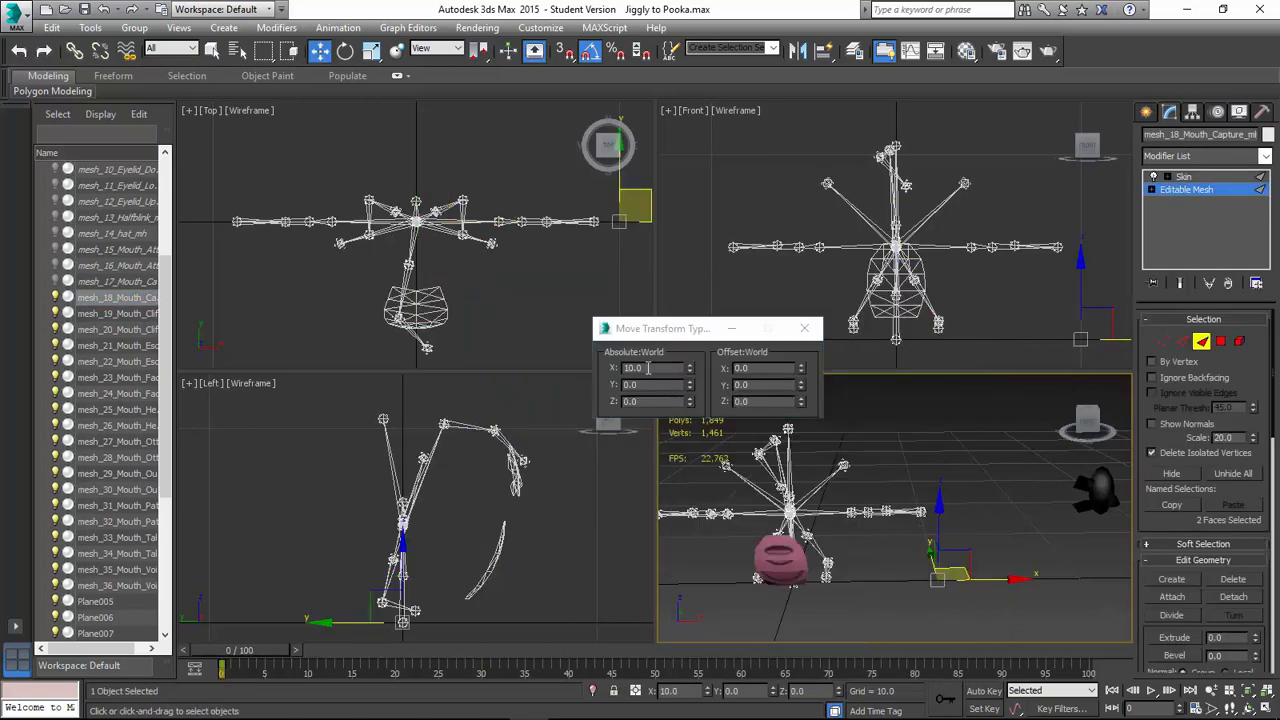
pyautogui.click(808, 326)
# Hide mesh_18_Mouth_Capture and replace the faces of mesh_19_Mouth_Cliff with the attached Plane005 moved to X 0.
pyautogui.click(55, 297)
pyautogui.click(118, 313)
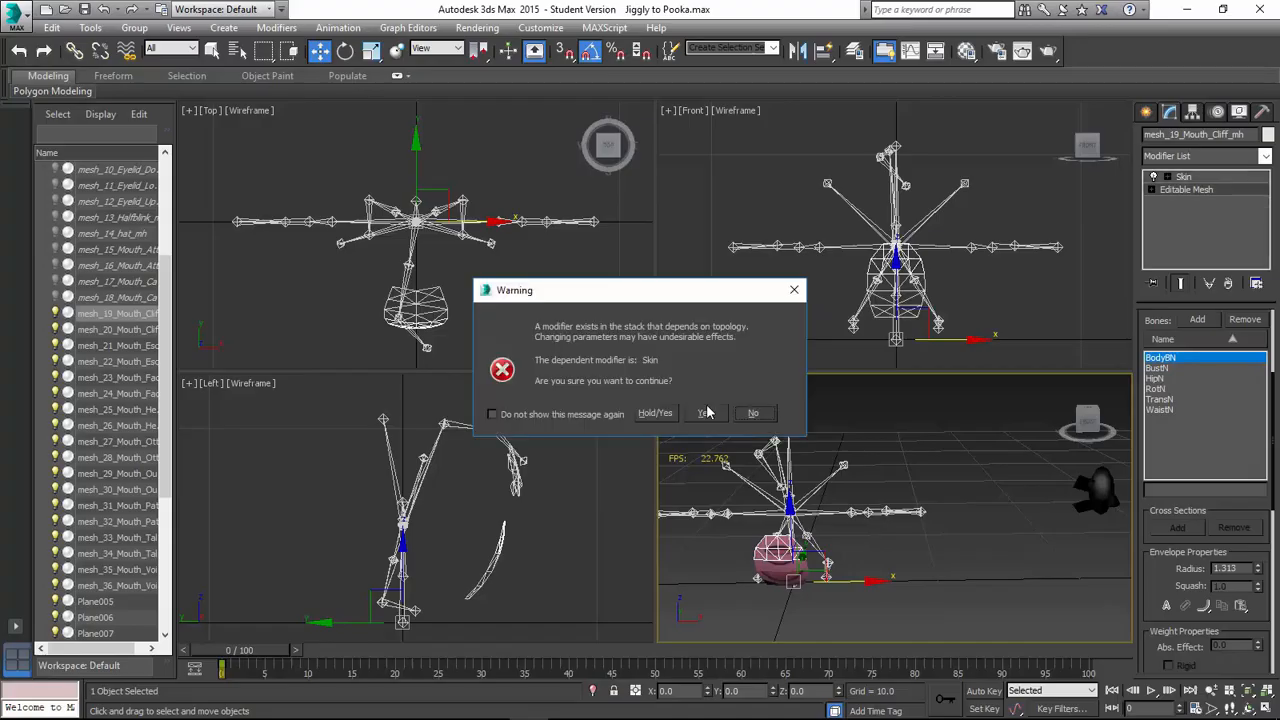
pyautogui.click(749, 409)
pyautogui.rightClick(320, 51)
pyautogui.click(808, 328)
# Hide mesh_19_Mouth_Cliff and replace the faces of mesh_20_Mouth_Cliff with the attached Plane006 moved to X 0.
pyautogui.click(55, 313)
pyautogui.click(118, 329)
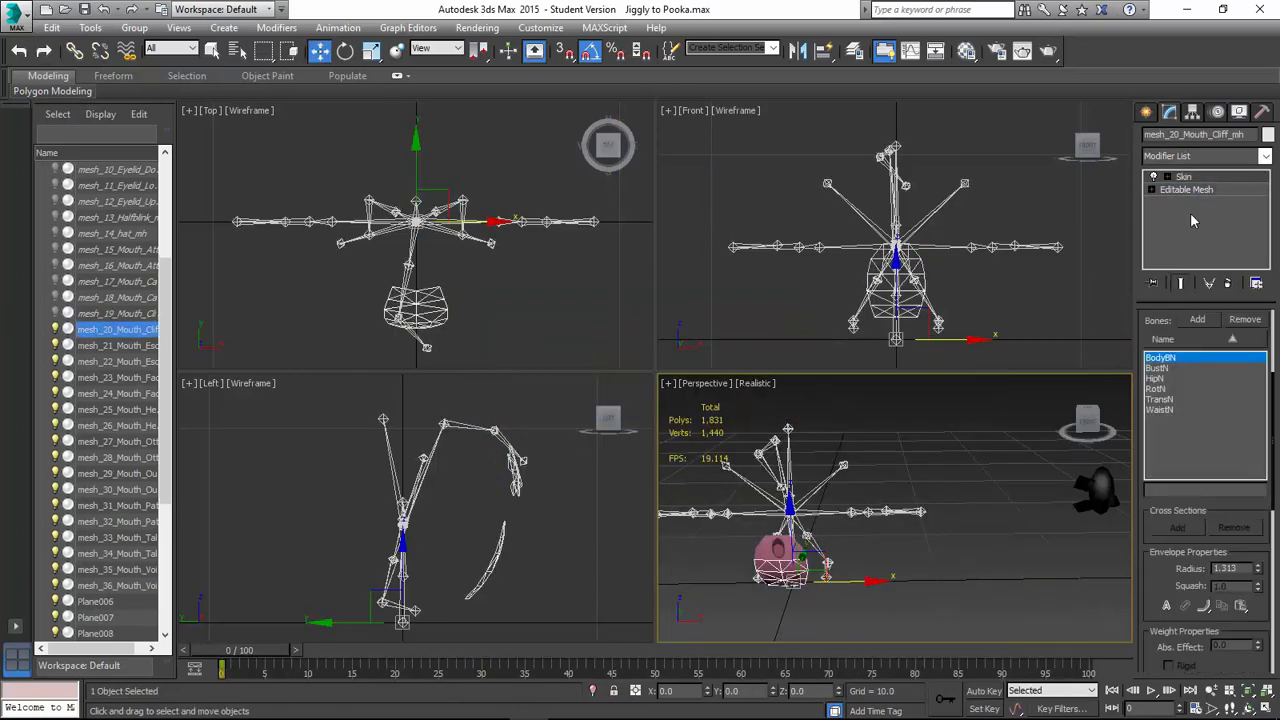
pyautogui.click(1186, 189)
pyautogui.click(1203, 341)
pyautogui.click(1172, 597)
pyautogui.click(100, 602)
pyautogui.click(1178, 190)
pyautogui.click(1203, 341)
pyautogui.moveTo(898, 617); pyautogui.dragTo(1063, 466)
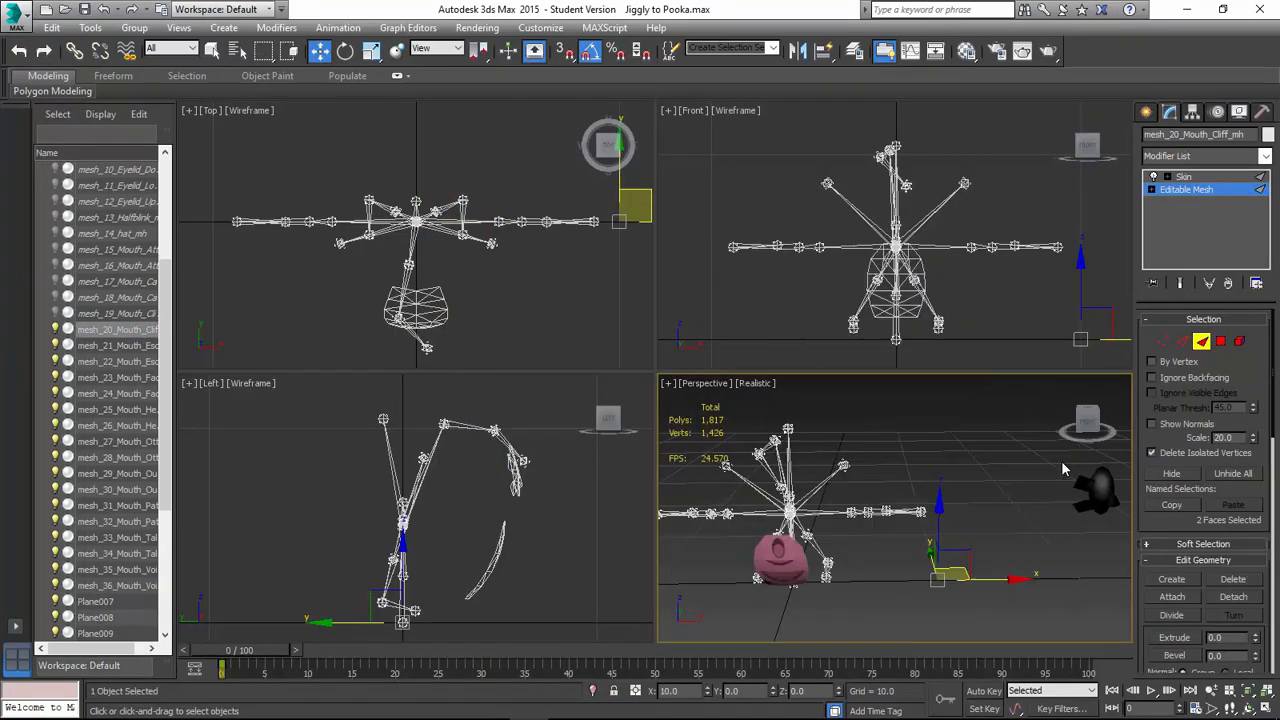
pyautogui.rightClick(320, 51)
pyautogui.write('0')
pyautogui.press('Tab')
pyautogui.click(805, 328)
pyautogui.click(1203, 341)
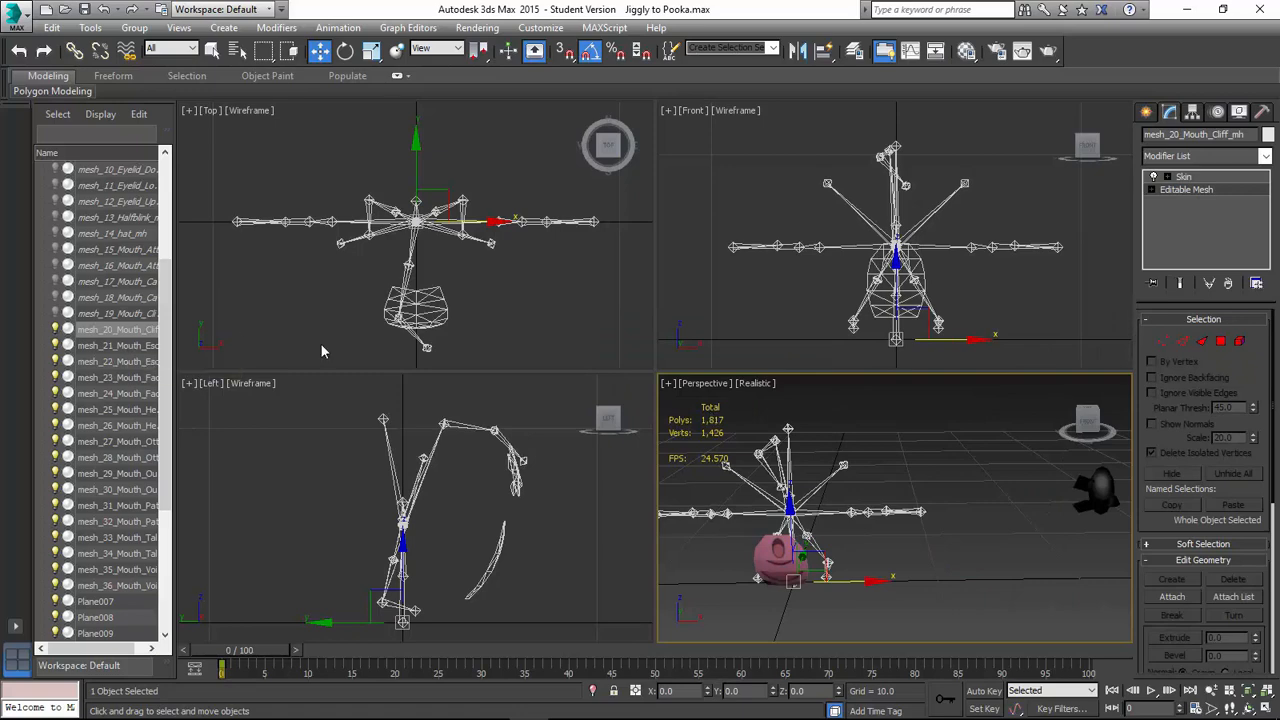
# Hide mesh_20_Mouth_Cliff and replace the faces of mesh_21_Mouth_Escape with the attached Plane007 moved to X 0.
pyautogui.click(118, 345)
pyautogui.click(1186, 189)
pyautogui.click(1203, 341)
pyautogui.click(1172, 597)
pyautogui.click(100, 602)
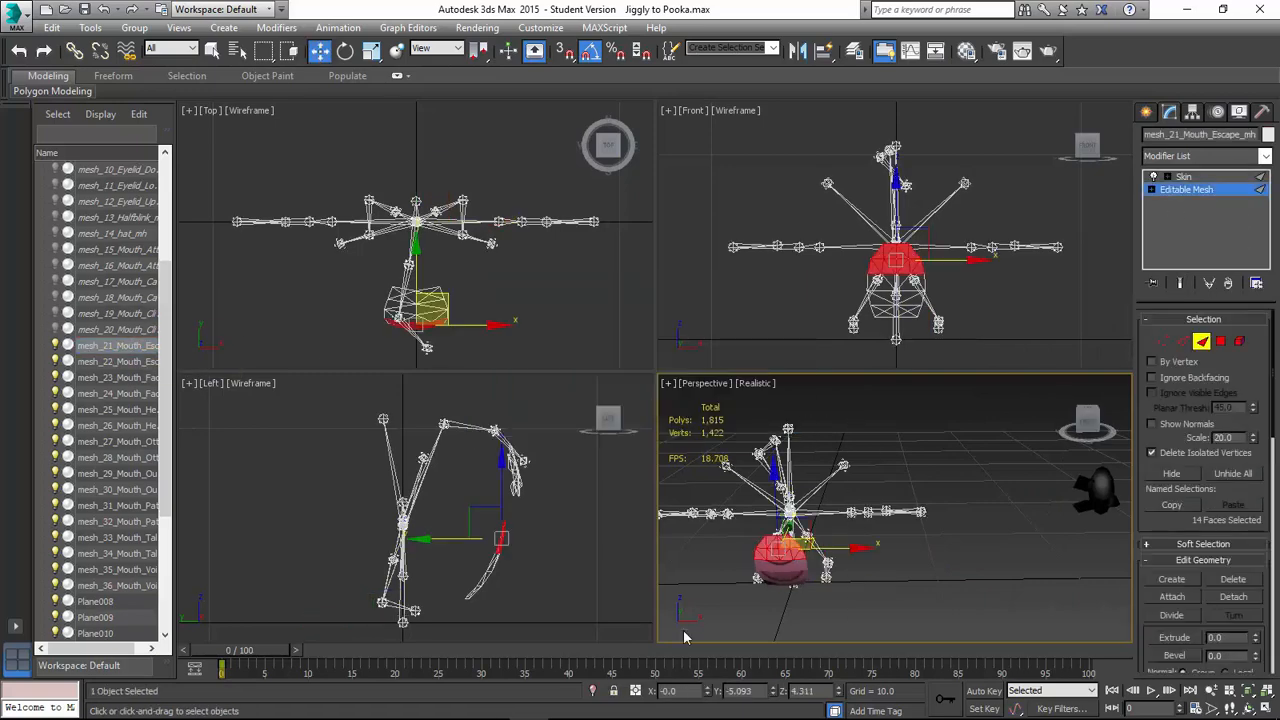
pyautogui.rightClick(320, 51)
pyautogui.click(807, 328)
# Hide mesh_21_Mouth_Escape and replace the faces of mesh_22_Mouth_Escape with the attached Plane008 moved to X 0.
pyautogui.click(118, 361)
pyautogui.click(1186, 189)
pyautogui.click(705, 413)
pyautogui.click(100, 602)
pyautogui.click(118, 361)
pyautogui.click(1186, 189)
pyautogui.click(705, 413)
pyautogui.click(1203, 341)
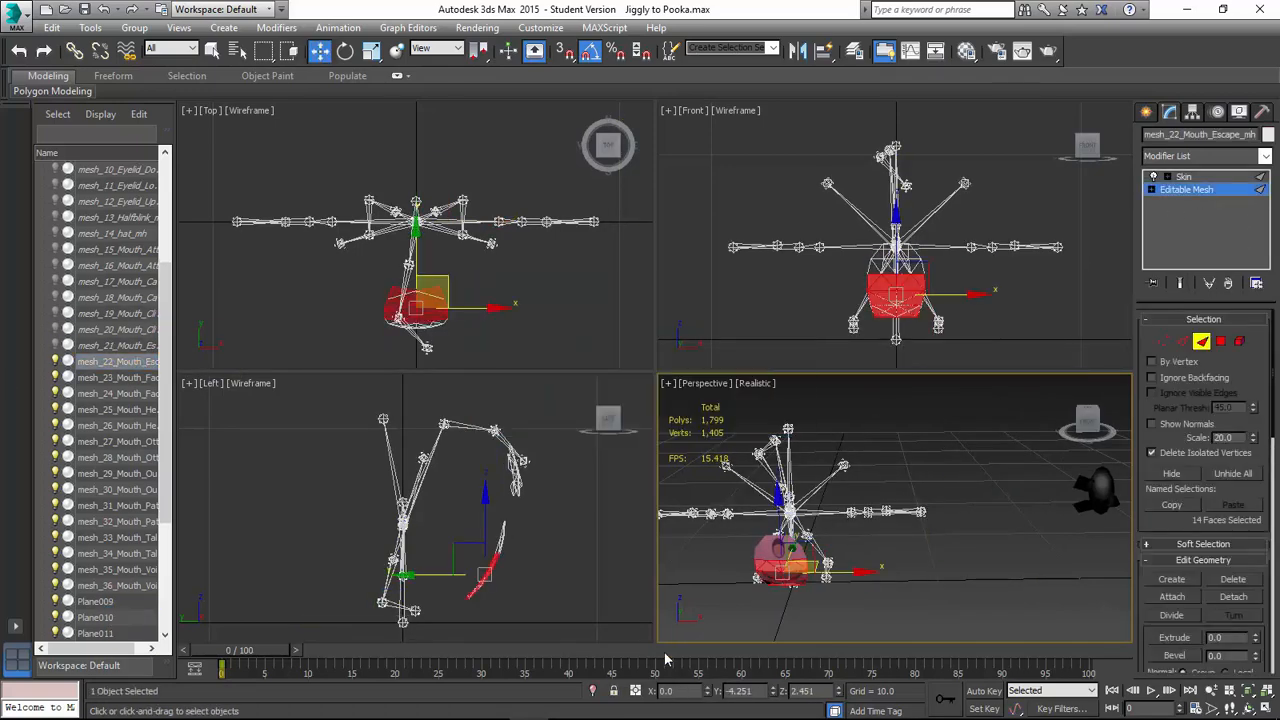
pyautogui.click(805, 330)
# Hide mesh_22_Mouth_Escape and replace the faces of mesh_23_Mouth_FaceN with the attached Plane009 moved to X 0.
pyautogui.click(118, 377)
pyautogui.click(1186, 189)
pyautogui.click(705, 413)
pyautogui.click(1203, 341)
pyautogui.click(1172, 597)
pyautogui.click(100, 602)
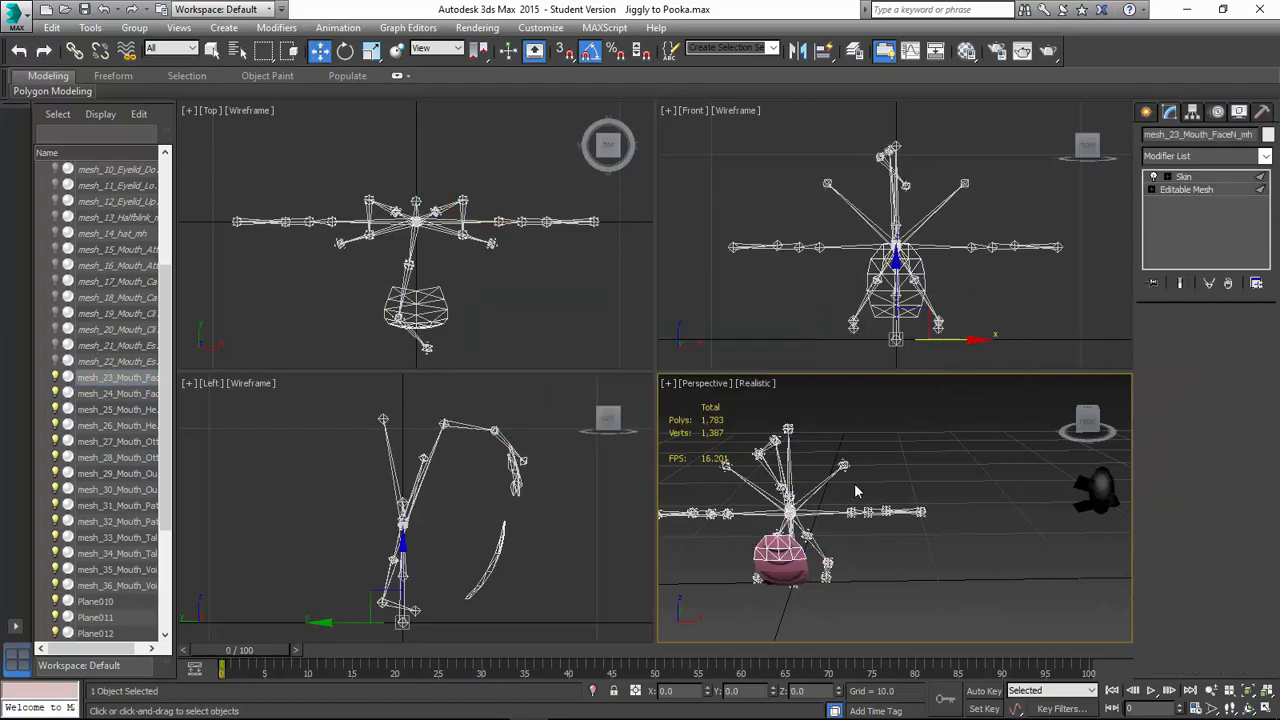
pyautogui.click(1186, 189)
pyautogui.rightClick(320, 51)
pyautogui.click(806, 329)
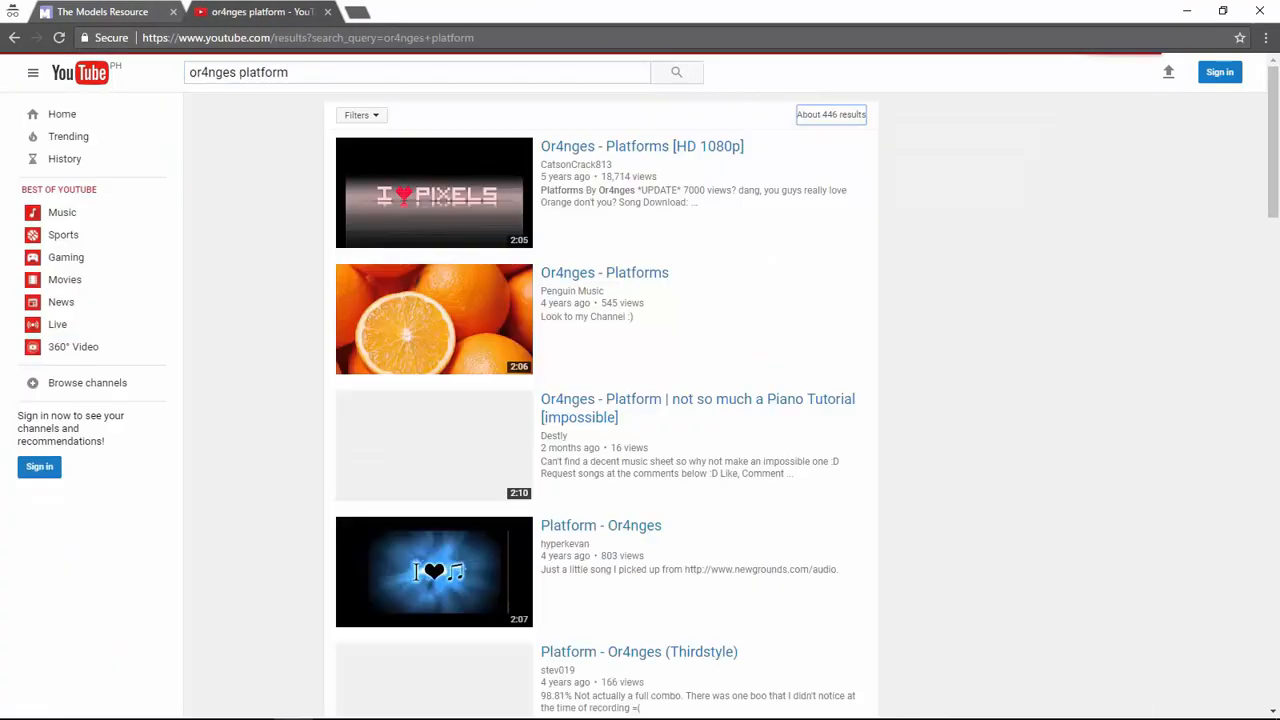
# Hide mesh_23_Mouth_FaceN and replace the faces of mesh_24_Mouth_FaceN with the attached Plane010 moved to X 0.
pyautogui.click(118, 393)
pyautogui.click(1186, 189)
pyautogui.click(1203, 341)
pyautogui.click(1172, 597)
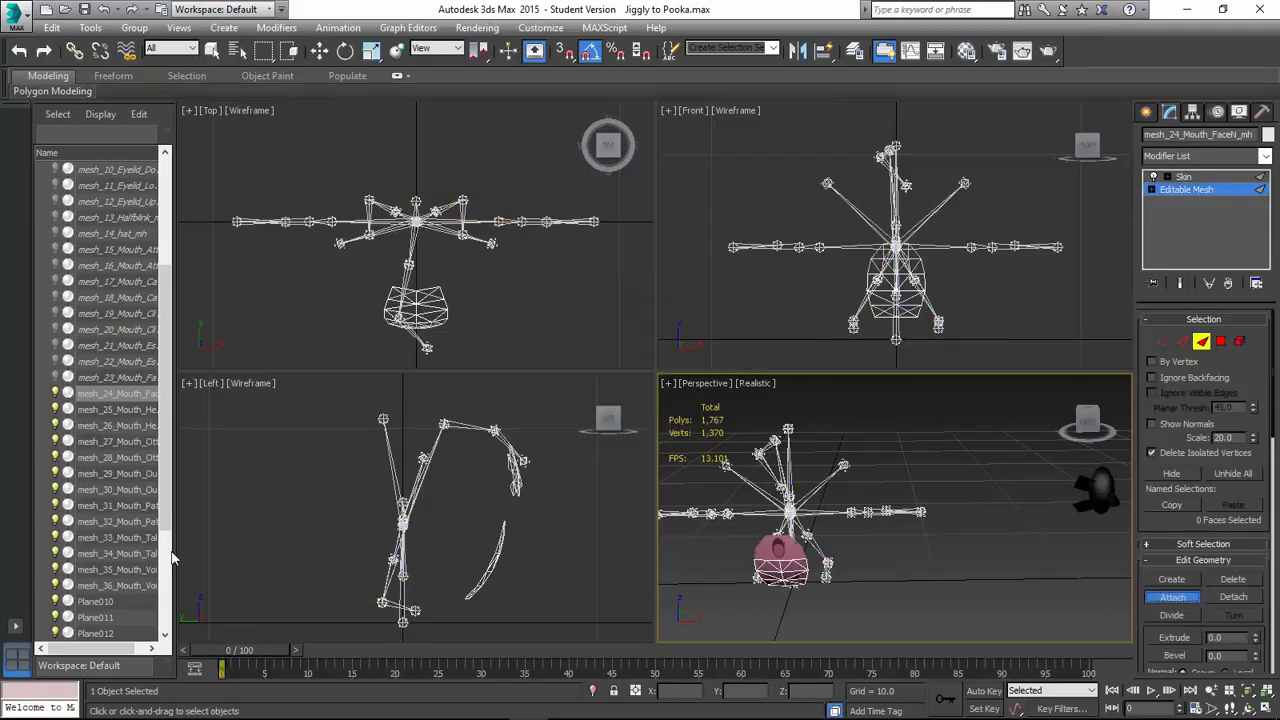
pyautogui.click(100, 602)
pyautogui.click(1186, 189)
pyautogui.click(1203, 341)
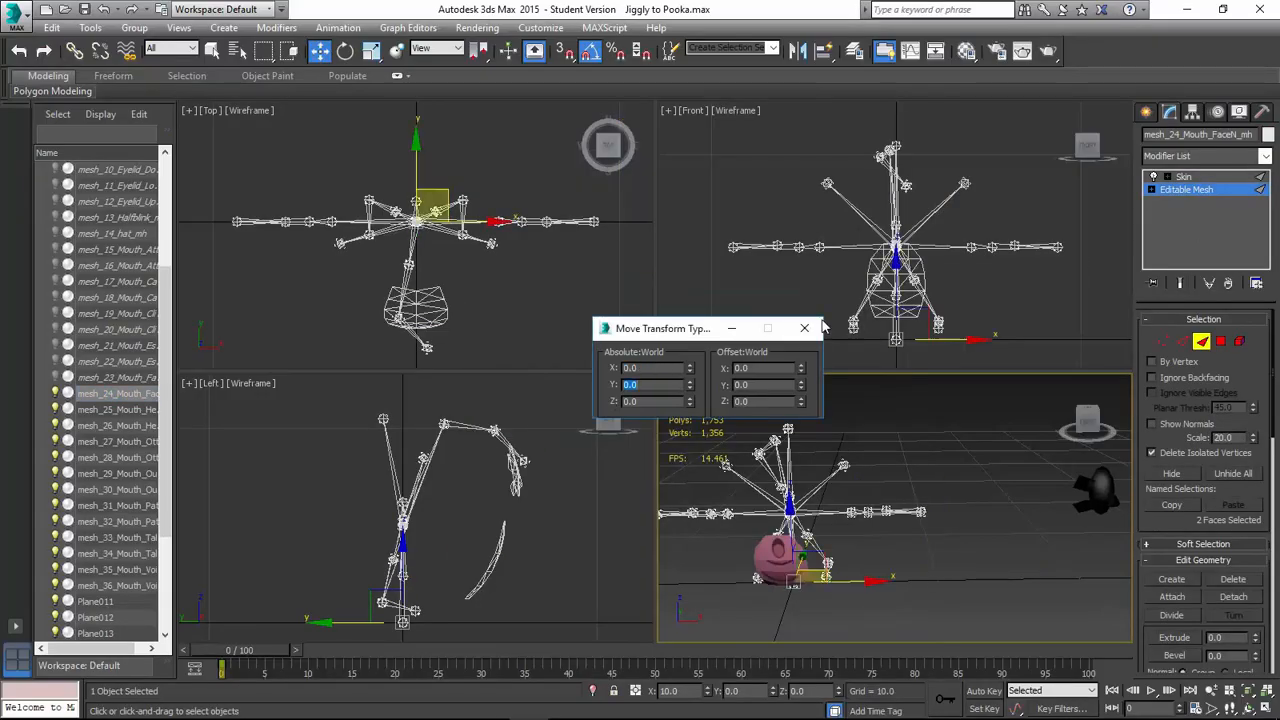
pyautogui.click(807, 329)
# Hide mesh_24_Mouth_FaceN and replace the faces of mesh_25_Mouth_HeavyOuch with the attached Plane011 moved to X 0.
pyautogui.click(118, 409)
pyautogui.click(1186, 189)
pyautogui.click(704, 413)
pyautogui.click(100, 602)
pyautogui.click(1186, 189)
pyautogui.click(1203, 341)
pyautogui.rightClick(837, 517)
pyautogui.click(972, 537)
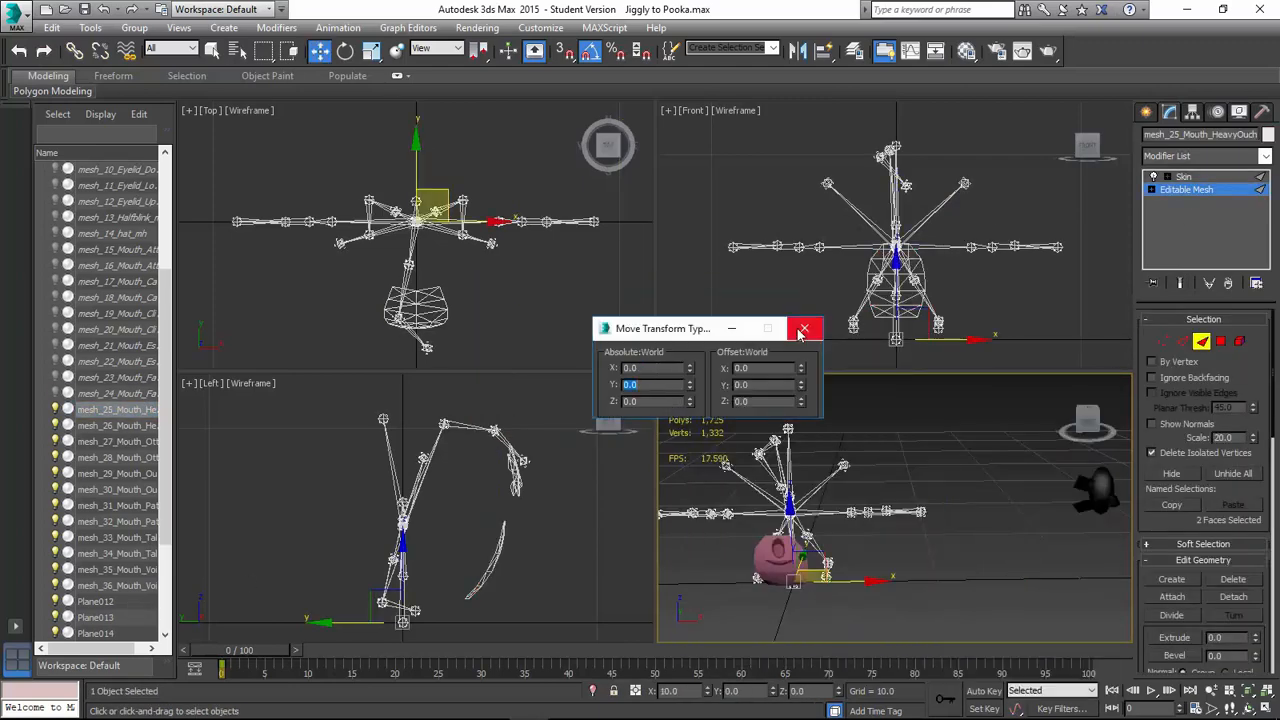
pyautogui.click(804, 331)
# Hide mesh_25_Mouth_HeavyOuch and replace the faces of mesh_26_Mouth_HeavyOuch with the attached Plane012 moved to X 0.
pyautogui.click(118, 425)
pyautogui.click(1186, 189)
pyautogui.click(1186, 189)
pyautogui.click(717, 413)
pyautogui.click(1203, 341)
pyautogui.click(818, 329)
pyautogui.click(1211, 178)
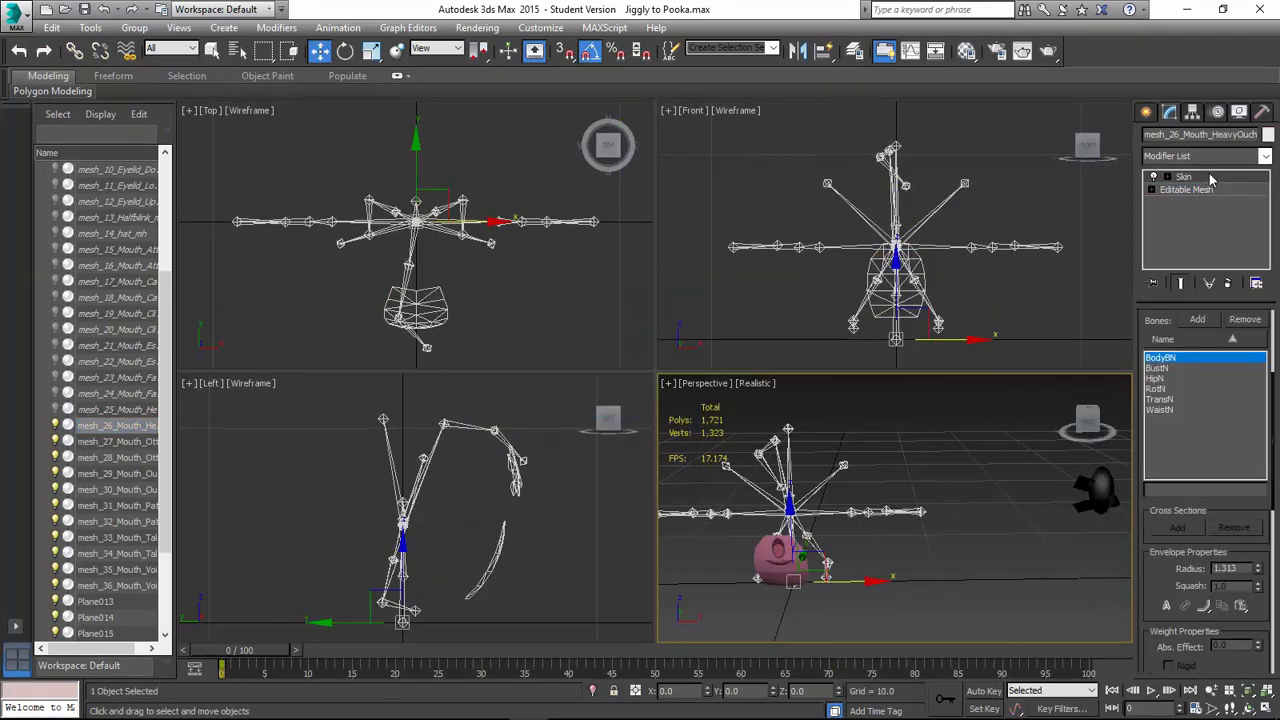
pyautogui.rightClick(797, 518)
pyautogui.click(838, 482)
# Hide mesh_26_Mouth_HeavyOuch and replace the faces of mesh_27_Mouth_Ottotto with the attached Plane013 moved to X 0.
pyautogui.click(118, 441)
pyautogui.click(1186, 189)
pyautogui.click(1203, 341)
pyautogui.rightClick(946, 492)
pyautogui.click(1077, 511)
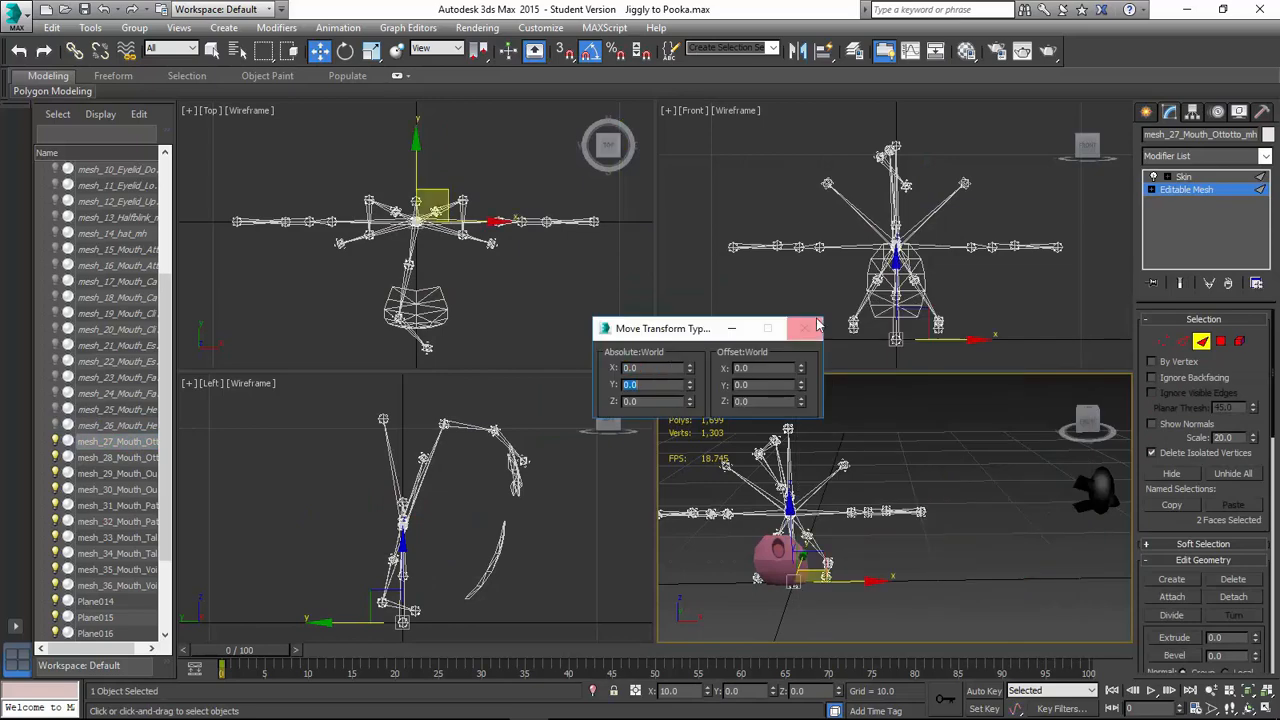
pyautogui.click(816, 327)
# Hide mesh_27_Mouth_Ottotto and replace the faces of mesh_28_Mouth_Ottotto with the attached Plane014 moved to X 0.
pyautogui.click(118, 457)
pyautogui.click(1186, 189)
pyautogui.click(1203, 341)
pyautogui.click(1184, 177)
pyautogui.click(1186, 189)
pyautogui.click(1203, 341)
pyautogui.rightClick(923, 471)
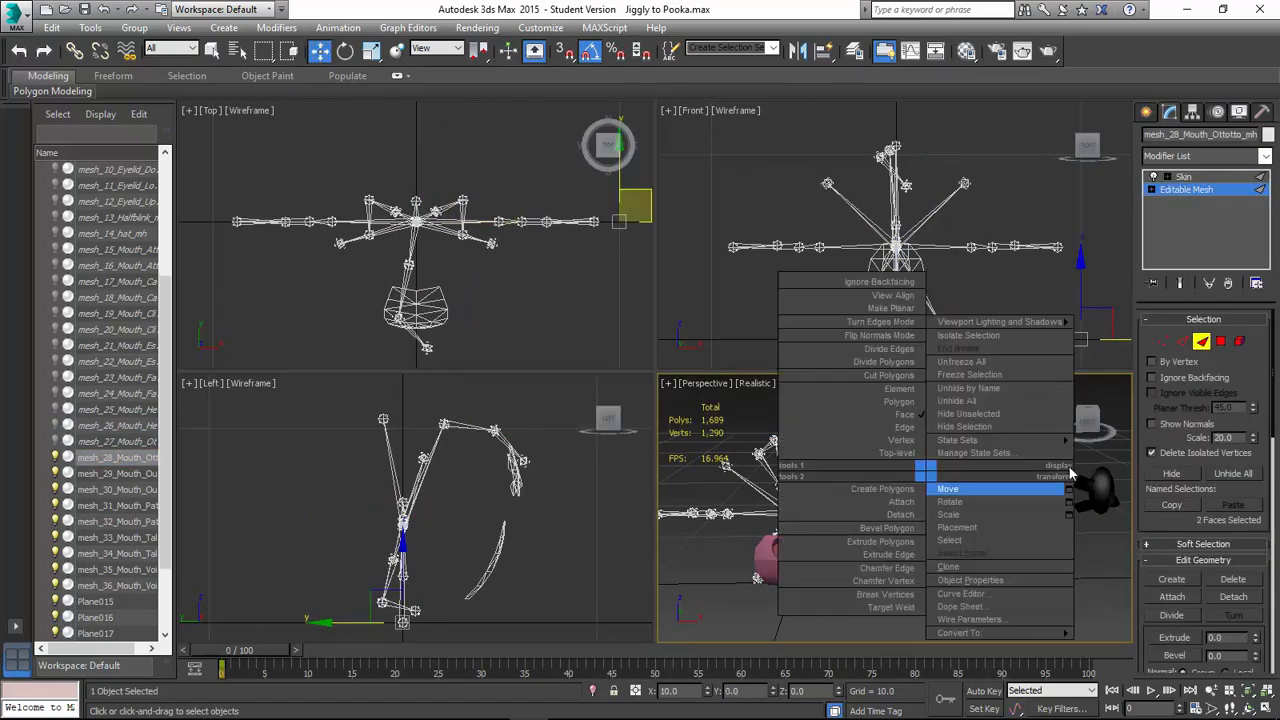
pyautogui.click(1071, 489)
pyautogui.click(118, 441)
pyautogui.click(1186, 189)
pyautogui.click(1182, 598)
pyautogui.click(118, 441)
pyautogui.click(1186, 189)
pyautogui.click(1203, 341)
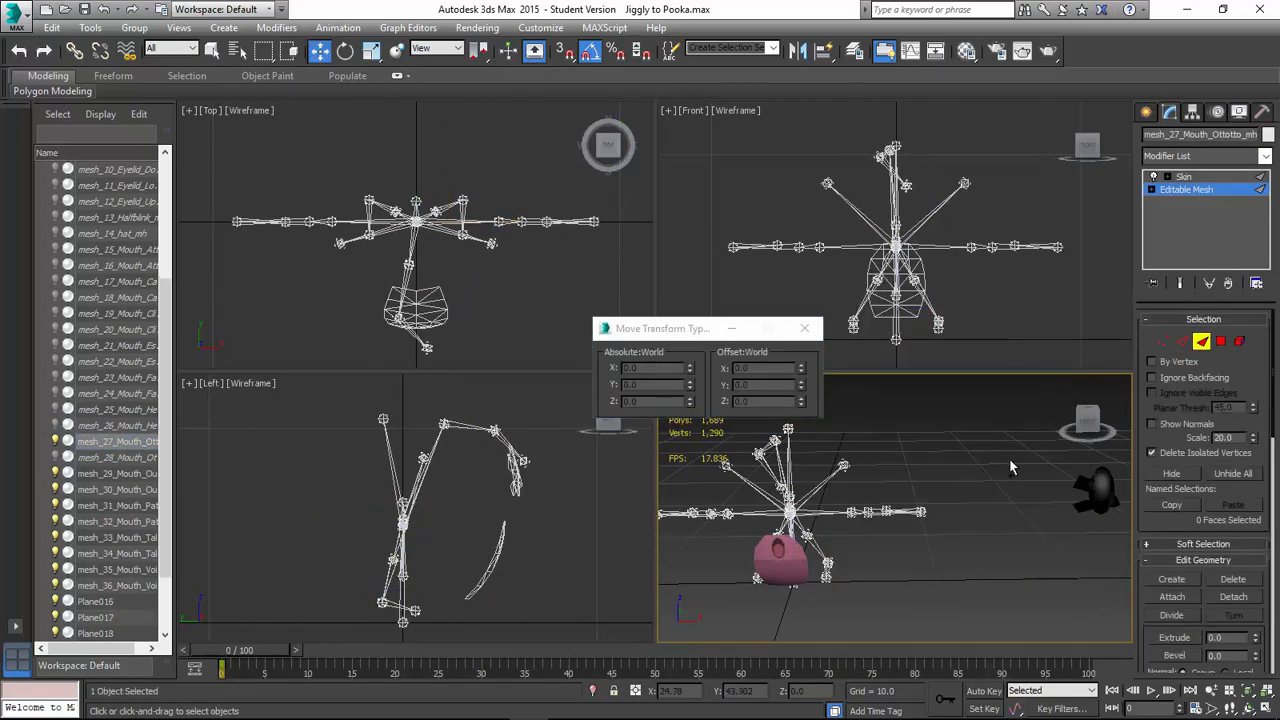
pyautogui.rightClick(1009, 466)
pyautogui.click(1050, 430)
# Replace the faces of mesh_29_Mouth_Ouch with the attached Plane015 and move its faces to X 0.
pyautogui.scroll(-2, 95, 507)
pyautogui.click(93, 396)
pyautogui.click(1200, 190)
pyautogui.click(1216, 341)
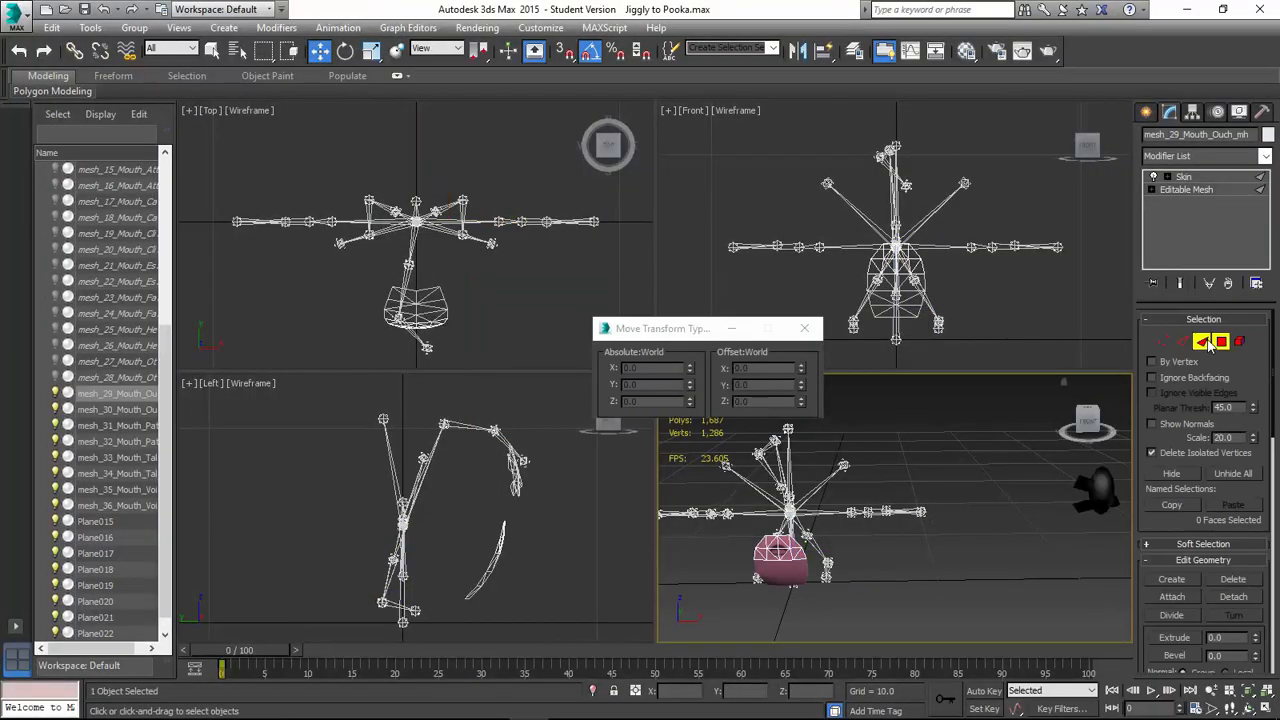
pyautogui.click(1184, 177)
pyautogui.click(1190, 190)
pyautogui.click(1216, 341)
pyautogui.rightClick(808, 546)
pyautogui.click(940, 566)
# Hide mesh_29_Mouth_Ouch and replace the faces of mesh_30_Mouth_Ouch with the attached Plane016 moved to X 0.
pyautogui.click(55, 393)
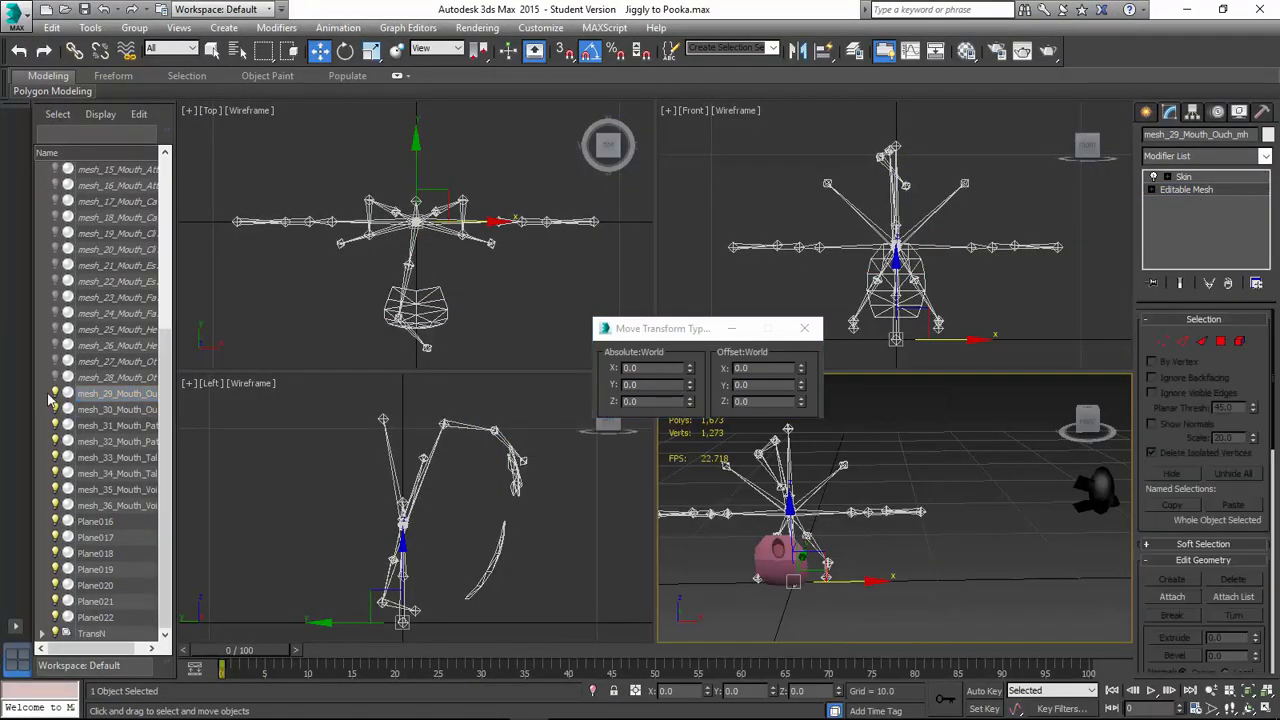
pyautogui.click(118, 409)
pyautogui.click(1186, 189)
pyautogui.click(1203, 341)
pyautogui.click(1174, 596)
pyautogui.click(1186, 189)
pyautogui.click(1203, 341)
pyautogui.click(945, 577)
# Hide mesh_30_Mouth_Ouch and replace the faces of mesh_31_Mouth_PatternB with the attached Plane017 moved to X 0.
pyautogui.click(118, 425)
pyautogui.click(55, 409)
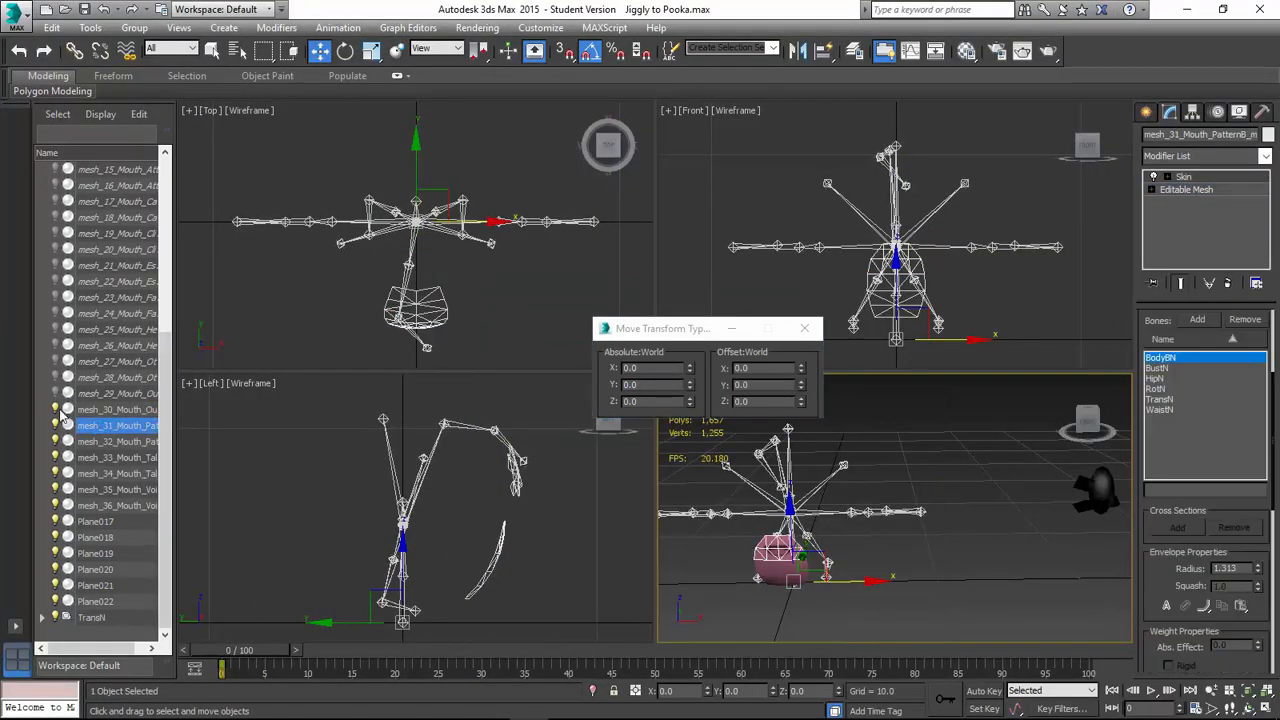
pyautogui.click(1186, 189)
pyautogui.click(1172, 596)
pyautogui.click(103, 523)
pyautogui.click(1229, 190)
pyautogui.click(950, 576)
pyautogui.doubleClick(649, 368)
pyautogui.write('0')
pyautogui.press('Tab')
pyautogui.click(1203, 341)
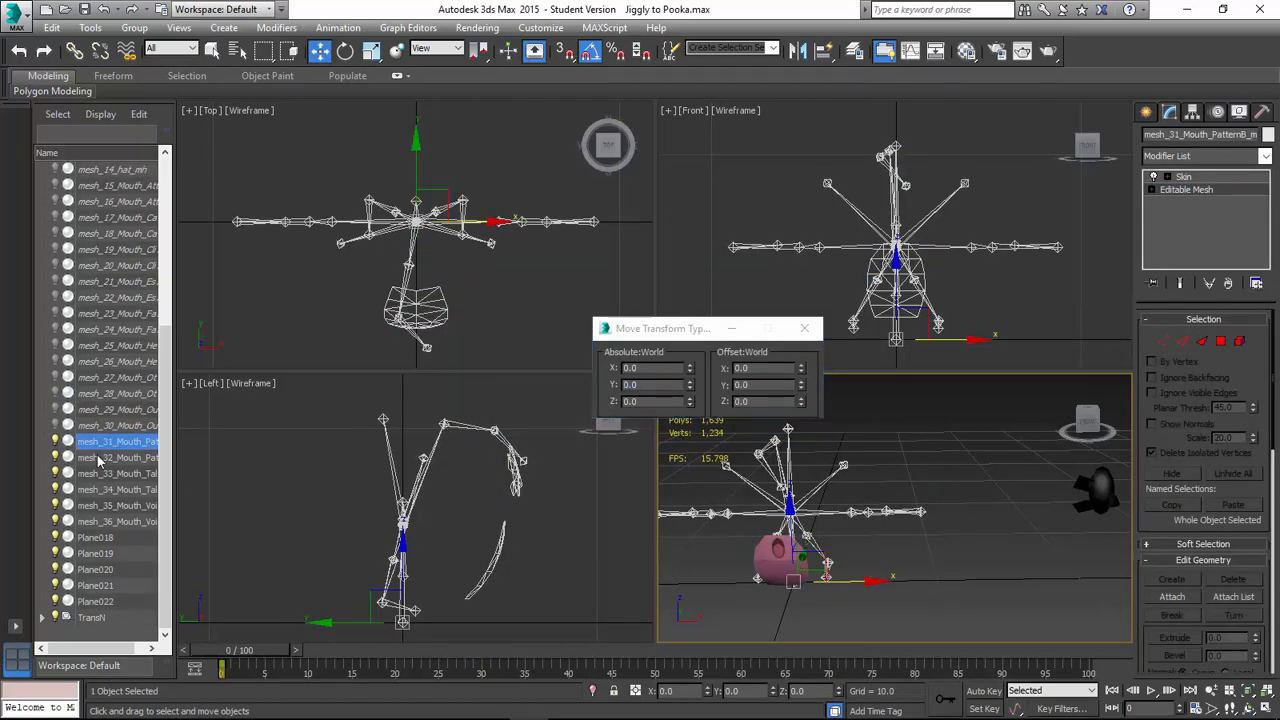
# Hide mesh_31_Mouth_PatternB and replace the faces of the mesh_32 mouth pattern mesh with the attached Plane018 moved to X 0.
pyautogui.click(118, 457)
pyautogui.click(1186, 189)
pyautogui.click(1172, 596)
pyautogui.click(97, 537)
pyautogui.click(950, 576)
pyautogui.click(1203, 341)
# Hide the mesh_32 mouth pattern mesh and replace the faces of mesh_33_Mouth_Talk with the attached Plane019 moved to X 0.
pyautogui.click(118, 489)
pyautogui.click(1186, 189)
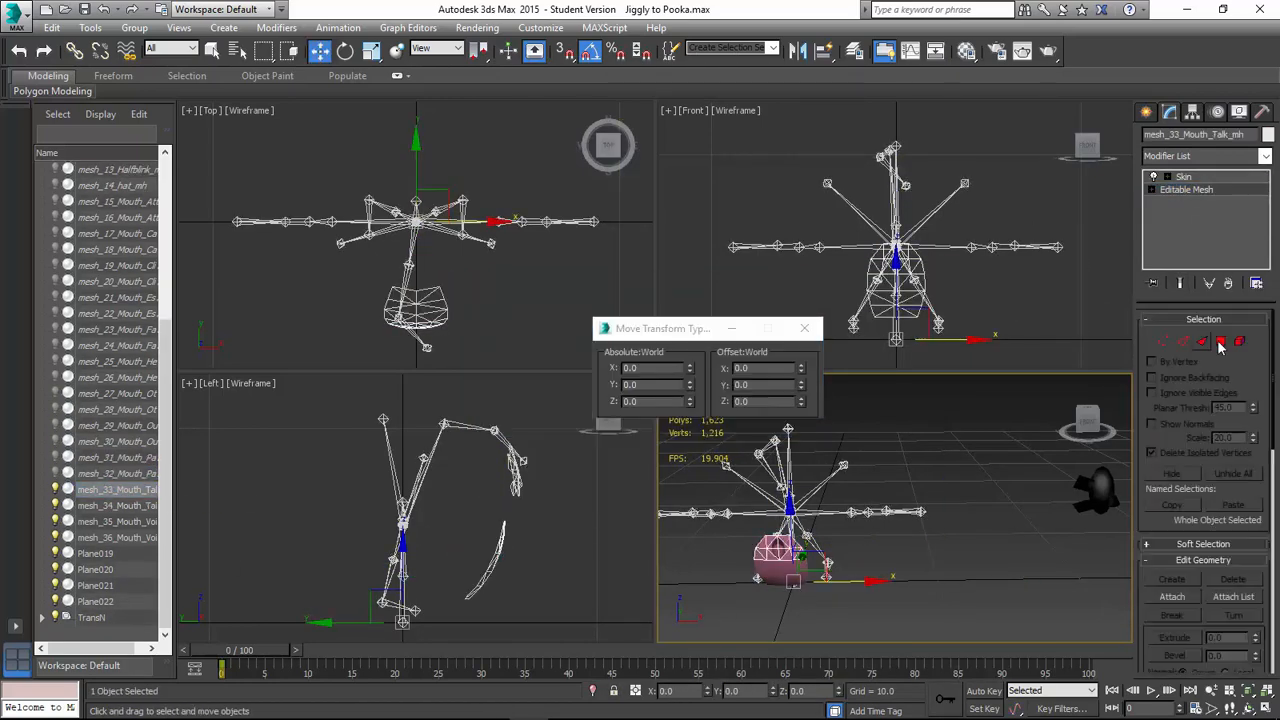
pyautogui.click(1172, 596)
pyautogui.click(1203, 341)
pyautogui.doubleClick(655, 368)
pyautogui.write('0')
# Hide mesh_33_Mouth_Talk and replace the faces of mesh_34_Mouth_Talk with the attached Plane020 moved to X 0.
pyautogui.click(120, 523)
pyautogui.click(1186, 189)
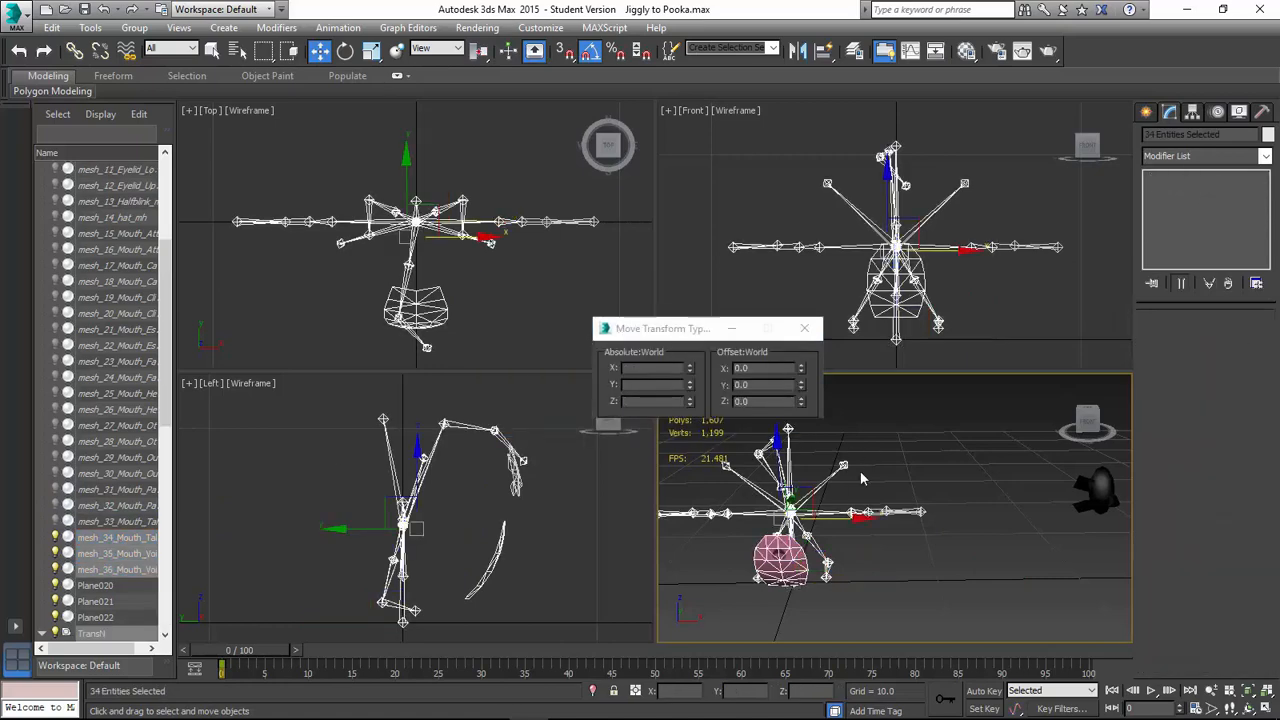
pyautogui.click(118, 537)
pyautogui.click(1186, 189)
pyautogui.click(1172, 597)
pyautogui.click(96, 585)
pyautogui.doubleClick(652, 368)
pyautogui.write('0')
pyautogui.press('Tab')
pyautogui.click(1203, 341)
# Replace the faces of mesh_35_Mouth_VoiceA with the attached Plane021 moved to X 0, and select the mesh_36 mouth voice mesh.
pyautogui.click(118, 553)
pyautogui.click(1186, 189)
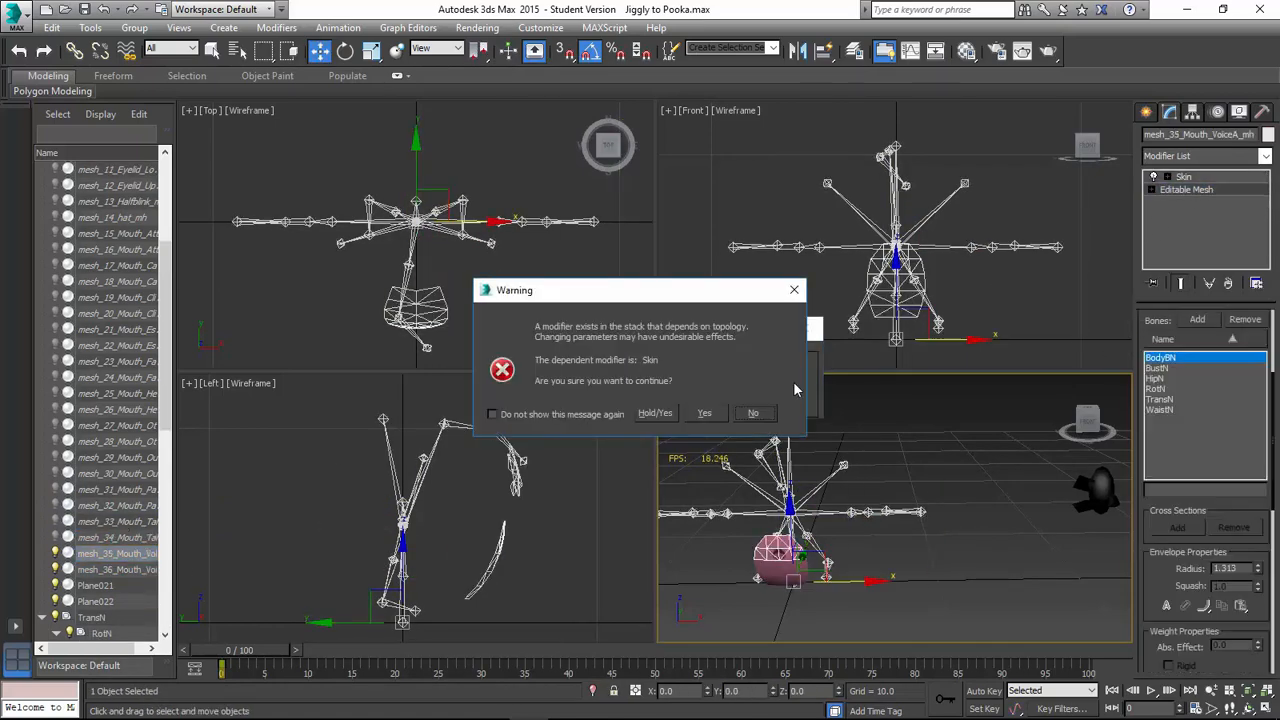
pyautogui.click(706, 411)
pyautogui.click(96, 585)
pyautogui.doubleClick(660, 368)
pyautogui.write('0')
pyautogui.click(118, 569)
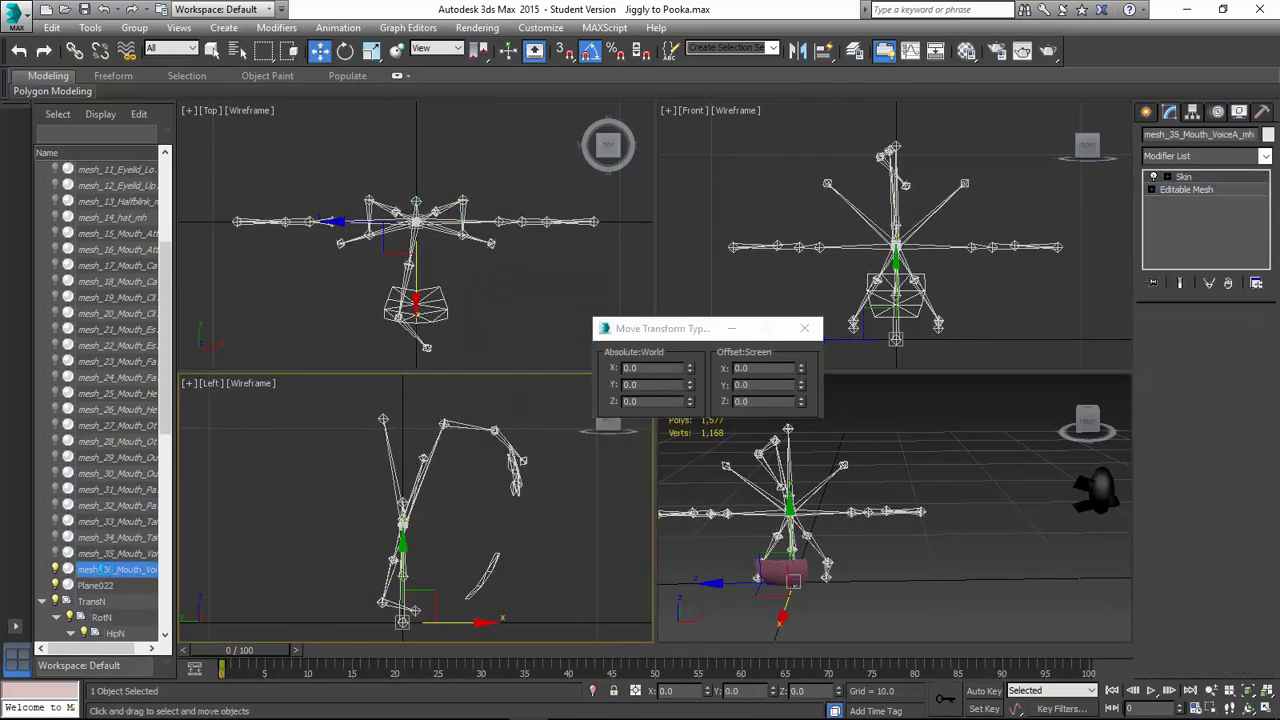
# Attach Plane022 to mesh_36_Mouth_VoiceA at its Editable Mesh level and reselect the combined mesh.
pyautogui.click(1186, 189)
pyautogui.click(720, 411)
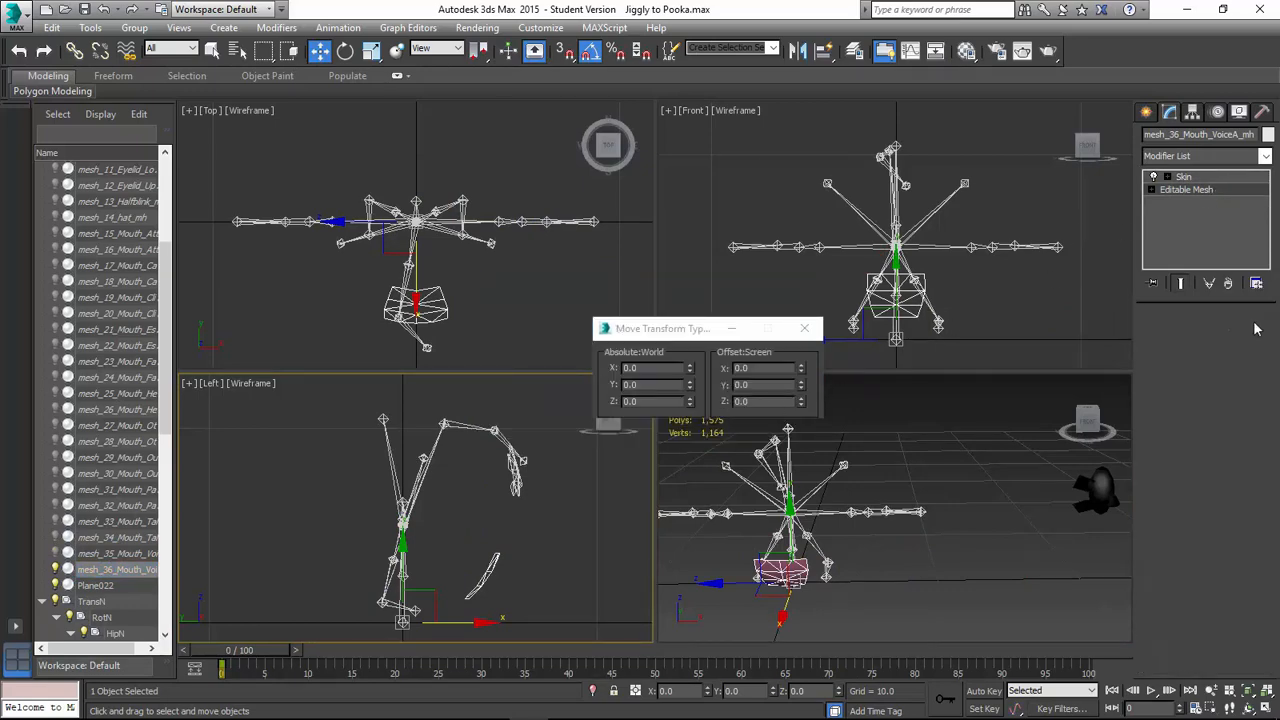
pyautogui.click(1201, 341)
pyautogui.click(1194, 597)
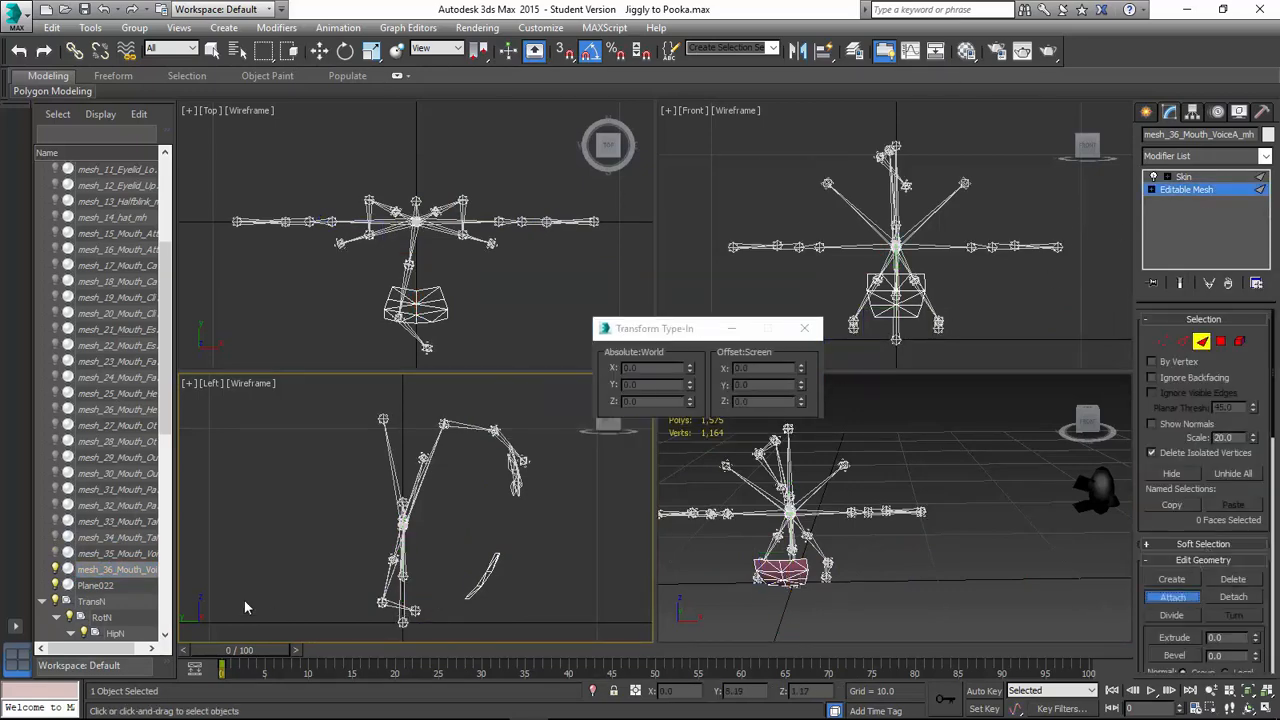
pyautogui.click(95, 588)
pyautogui.press('Delete')
pyautogui.click(117, 572)
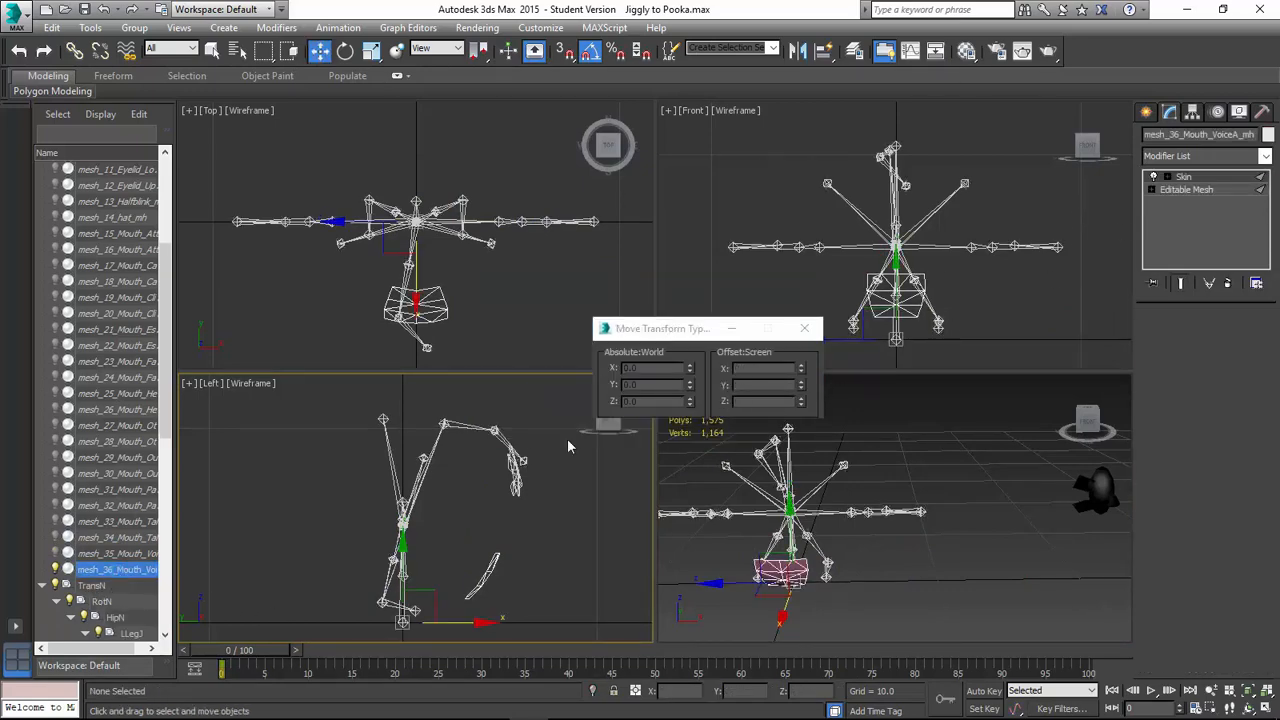
# Delete the original mouth faces of mesh_36_Mouth_VoiceA and move the remaining plane faces to X 0.
pyautogui.click(1205, 190)
pyautogui.click(705, 413)
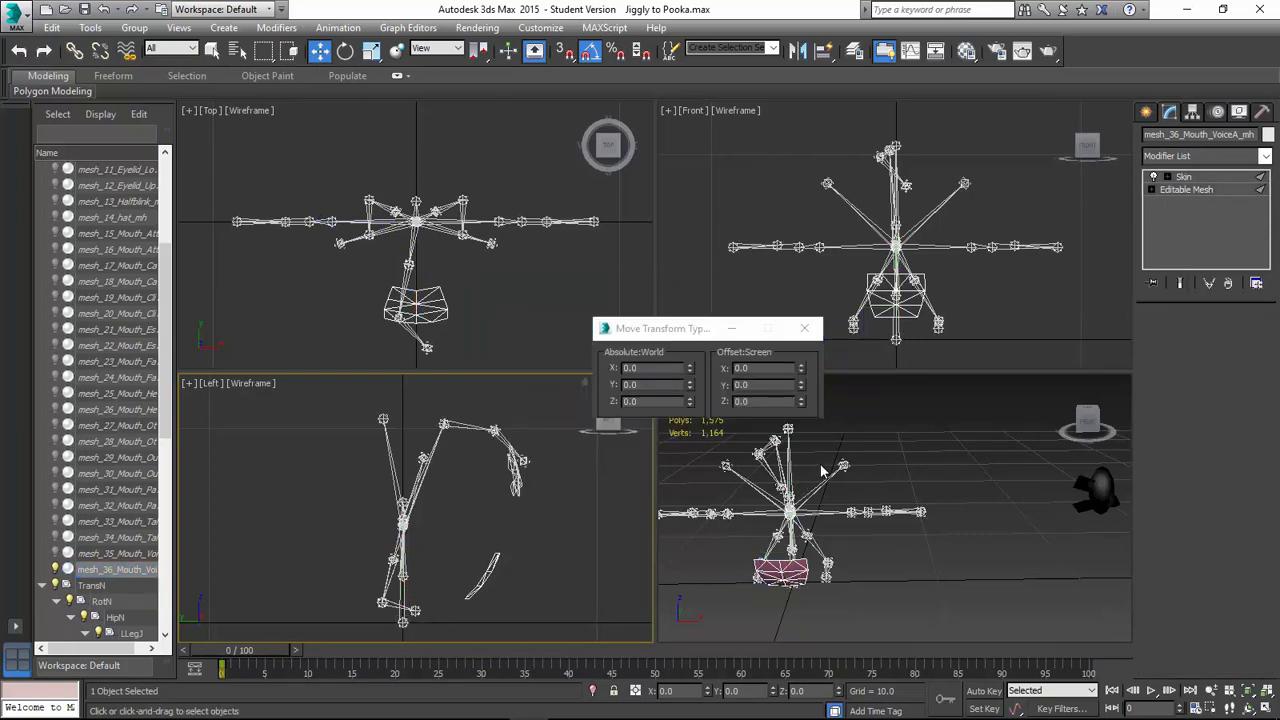
pyautogui.hotkey('ctrl', 'a')
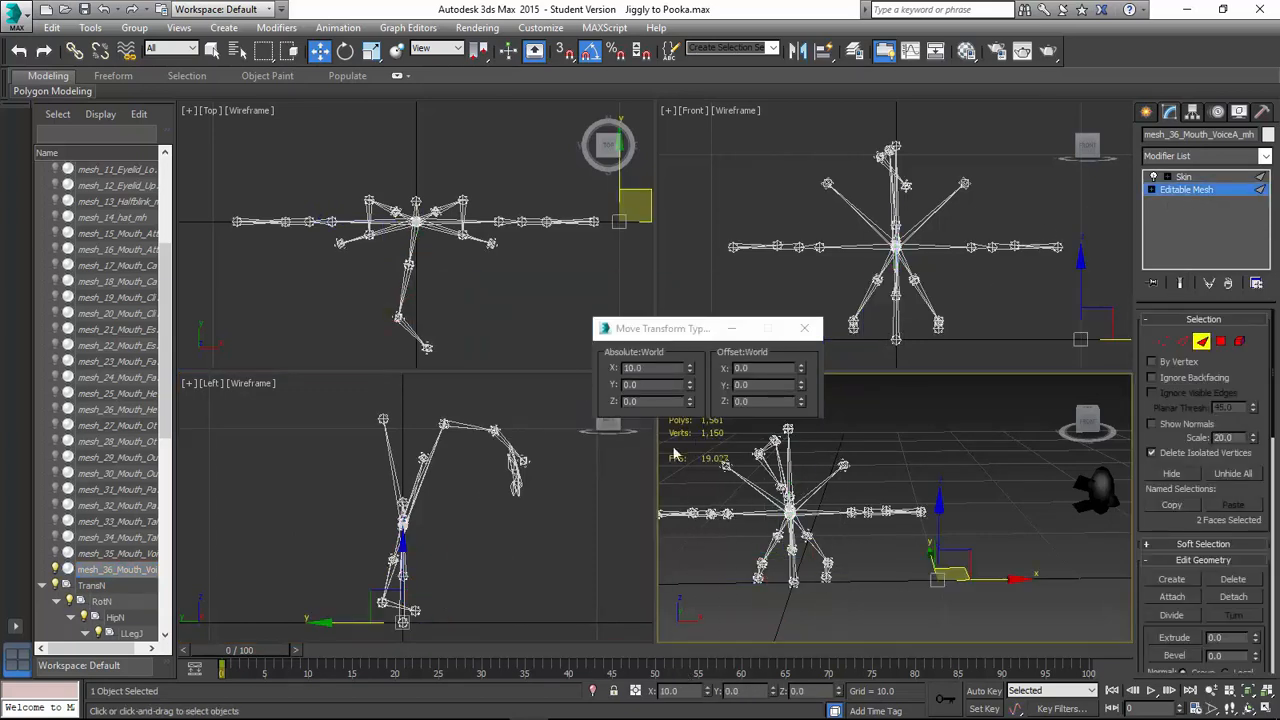
pyautogui.click(660, 367)
pyautogui.write('0')
pyautogui.press('Tab')
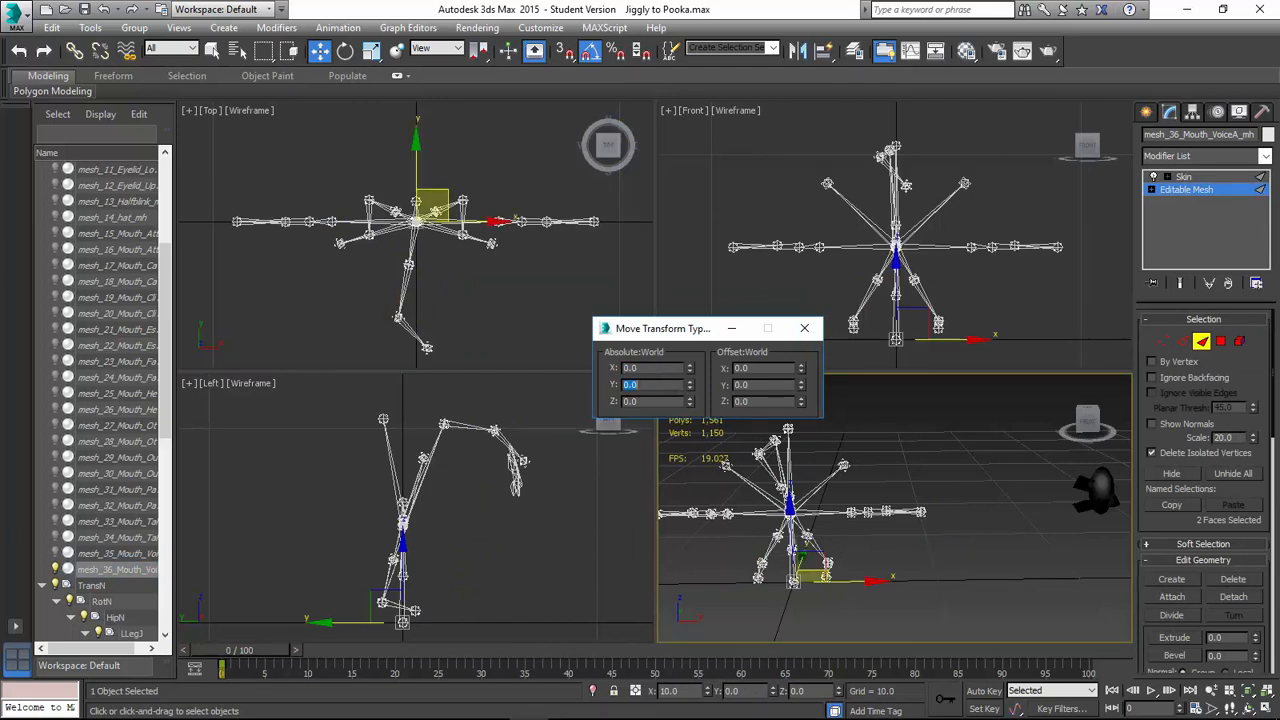
pyautogui.click(805, 329)
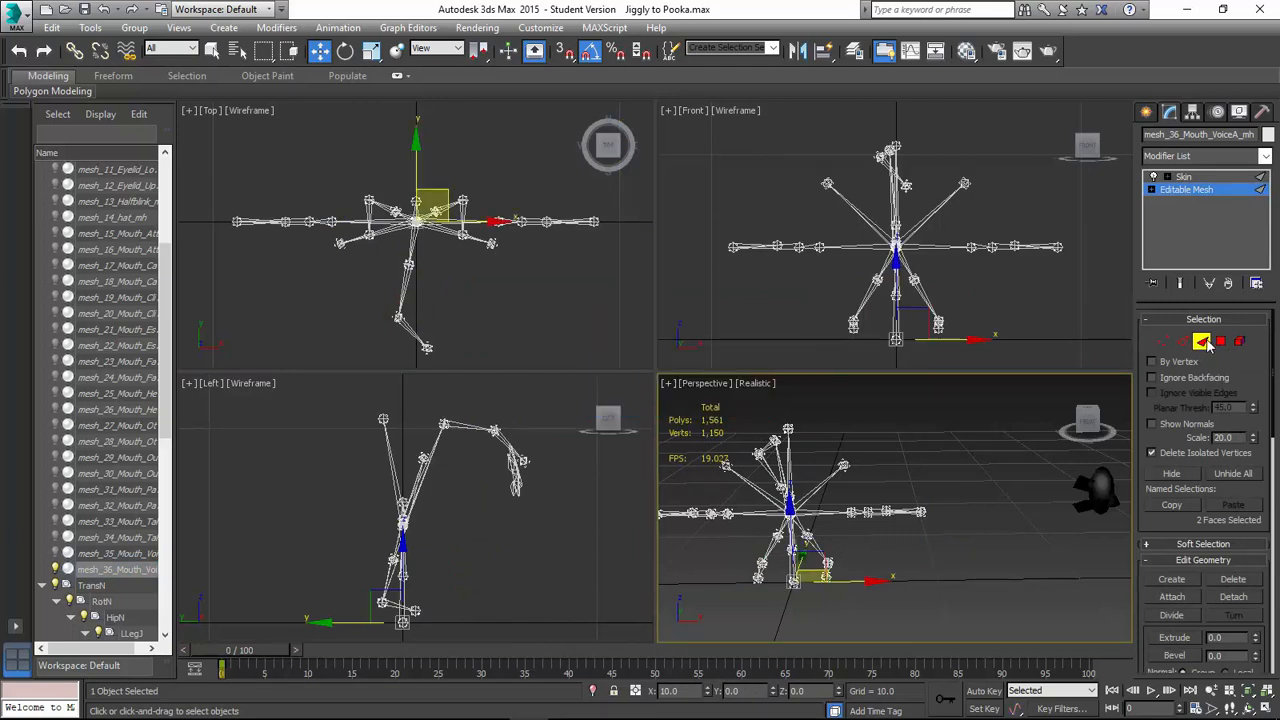
# Finish face editing on mesh_36_Mouth_VoiceA, hide the mesh and save the scene.
pyautogui.click(1202, 342)
pyautogui.click(843, 461)
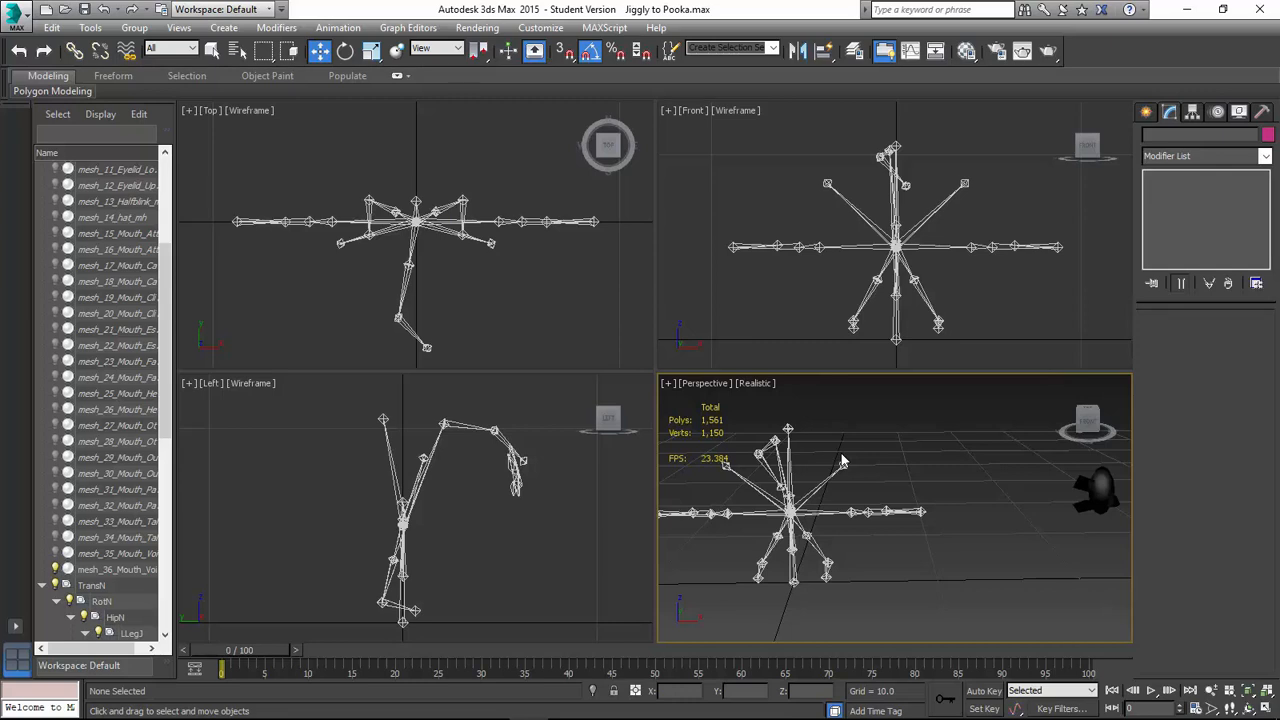
pyautogui.click(136, 572)
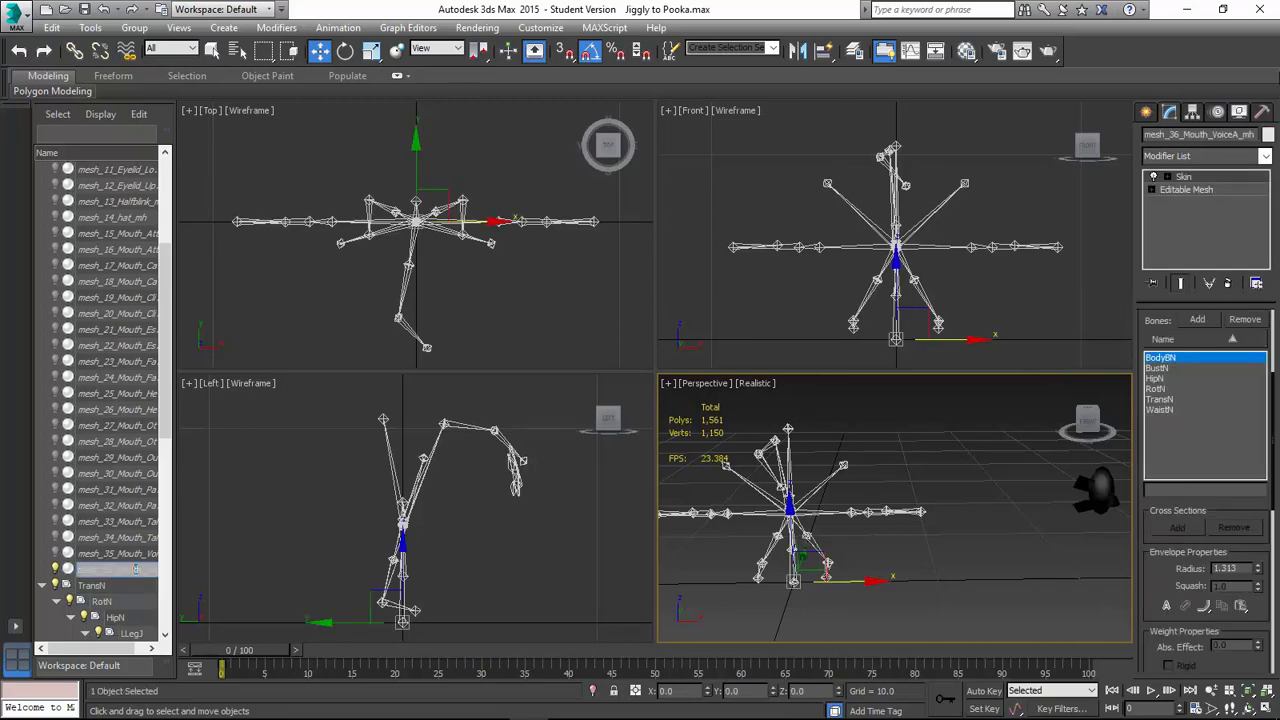
pyautogui.click(1199, 193)
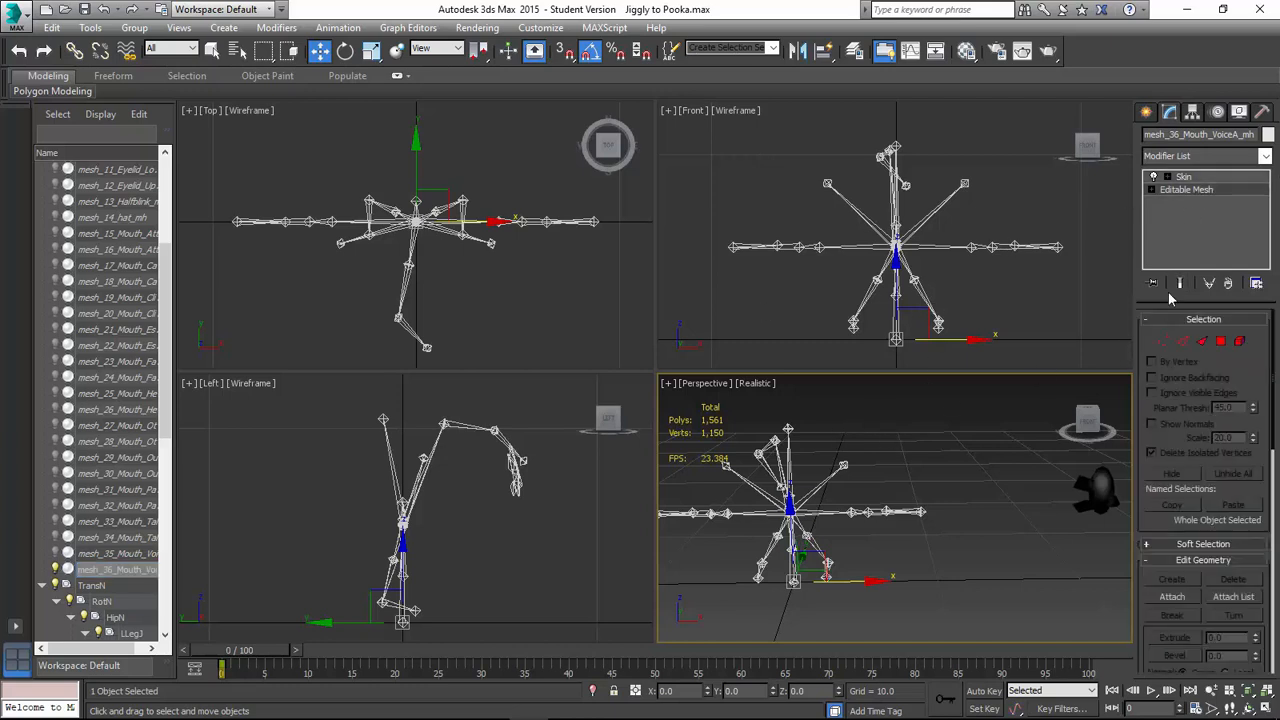
pyautogui.click(821, 421)
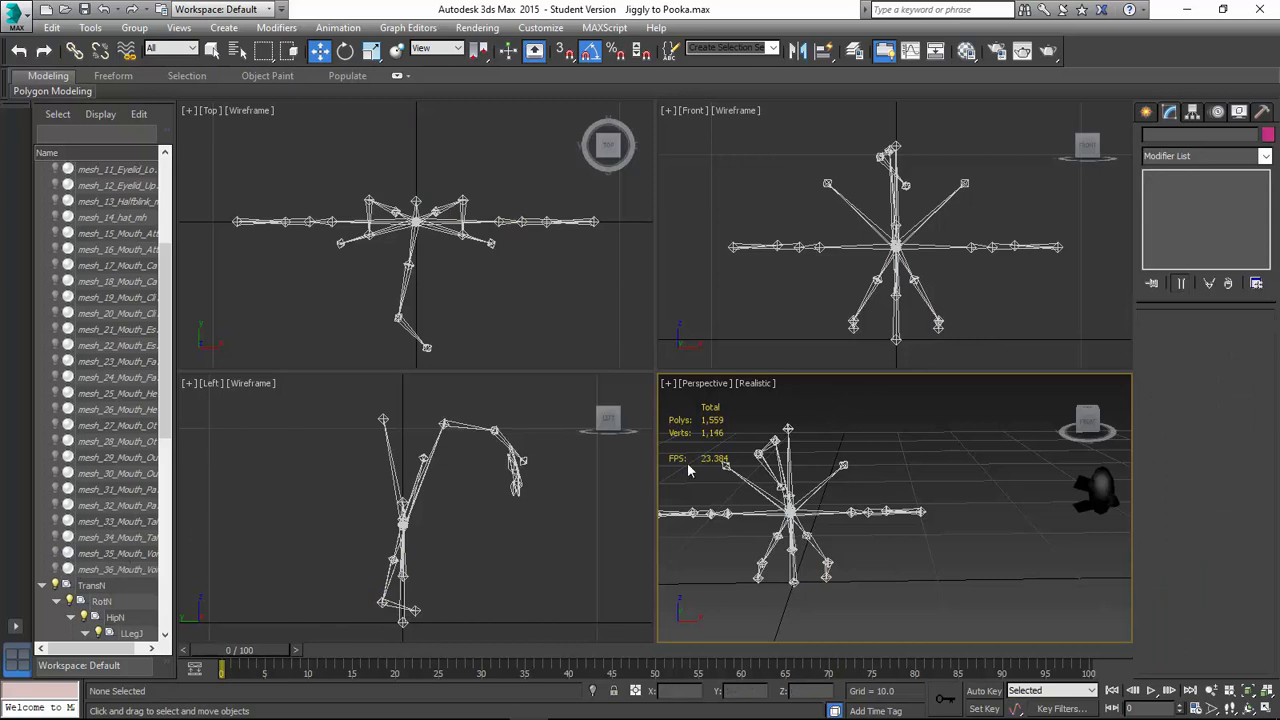
pyautogui.hotkey('ctrl', 's')
# Unhide the Happy, Hurt and mesh_1_Blink_mh meshes.
pyautogui.scroll(5, 100, 210)
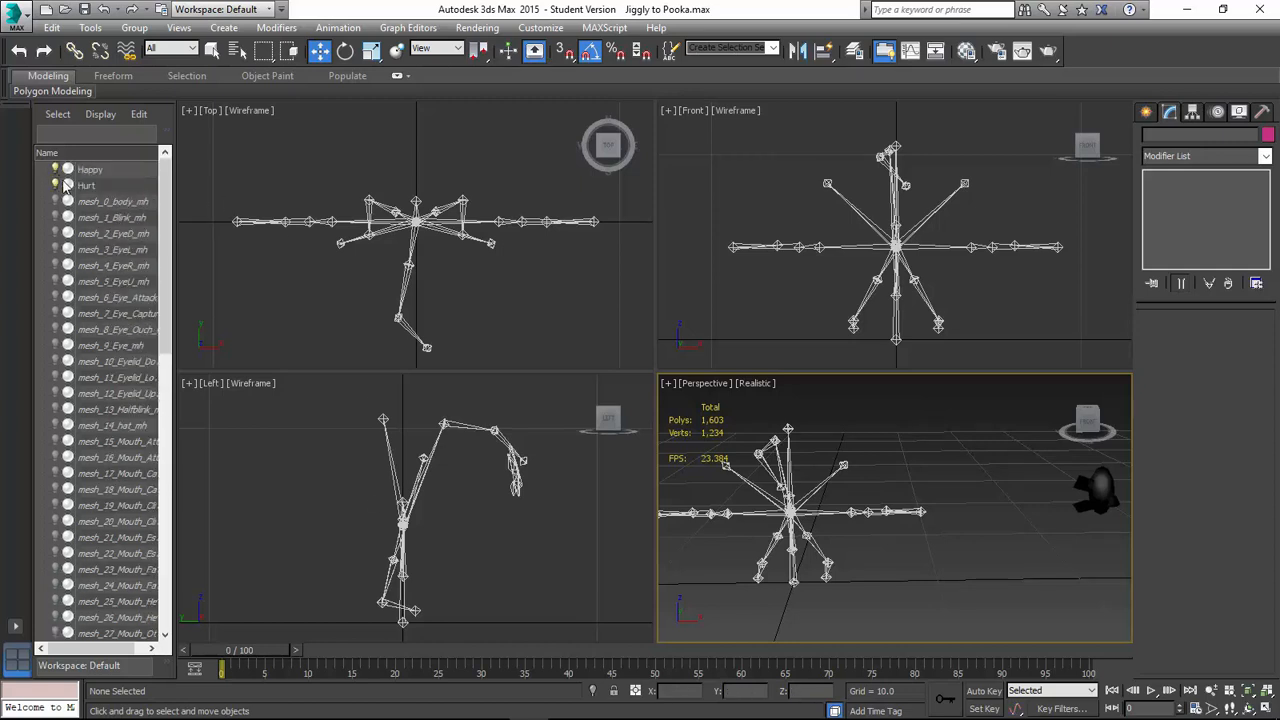
pyautogui.hotkey('alt', 'Tab')
pyautogui.press('Tab')
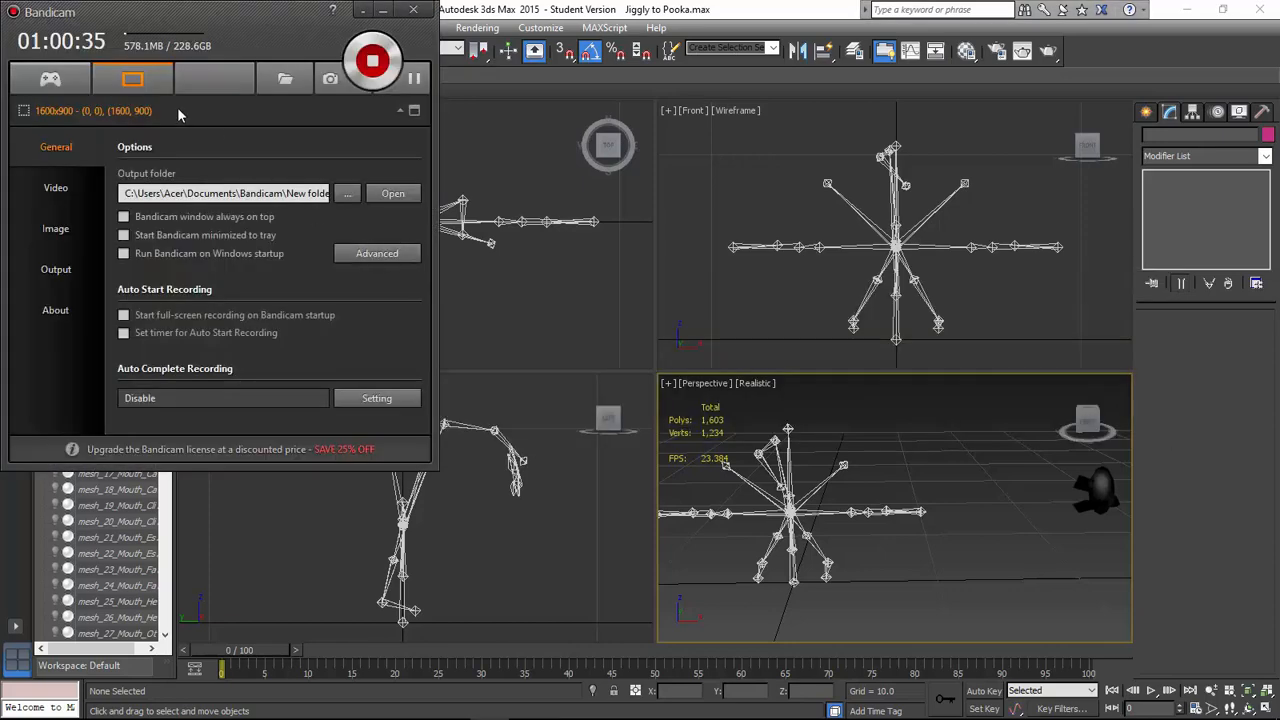
pyautogui.hotkey('alt', 'Tab')
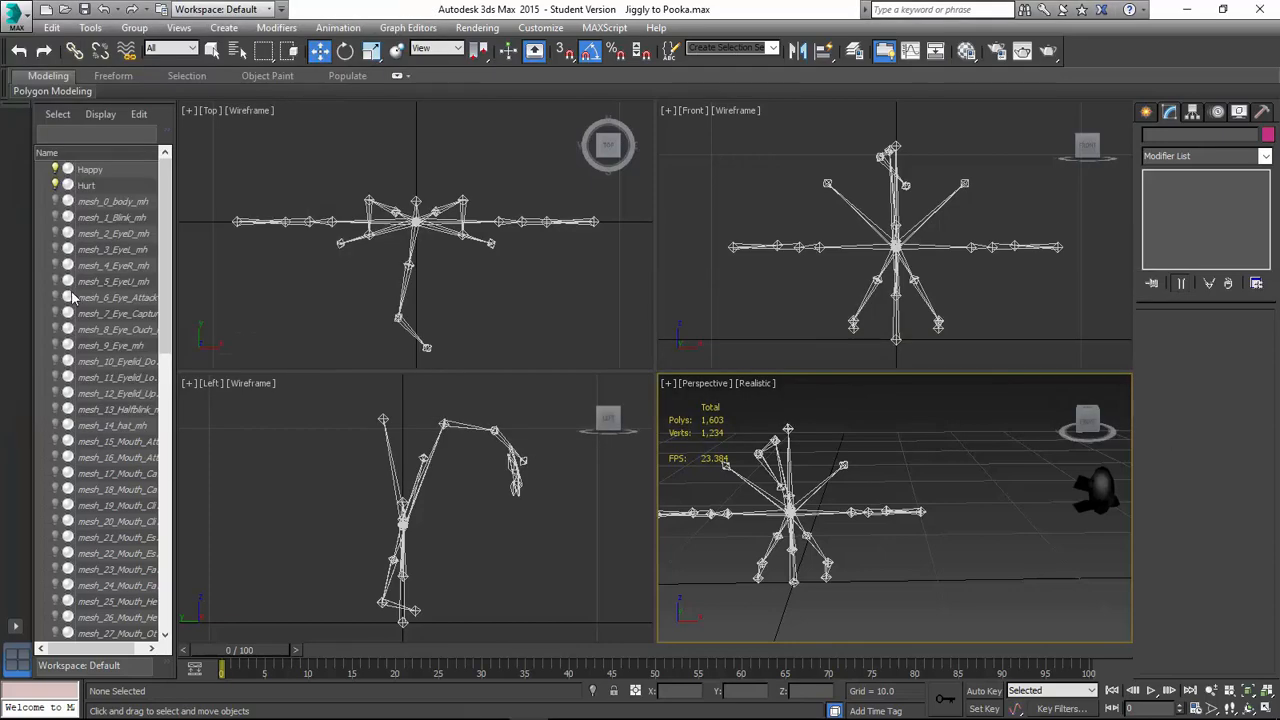
pyautogui.click(56, 217)
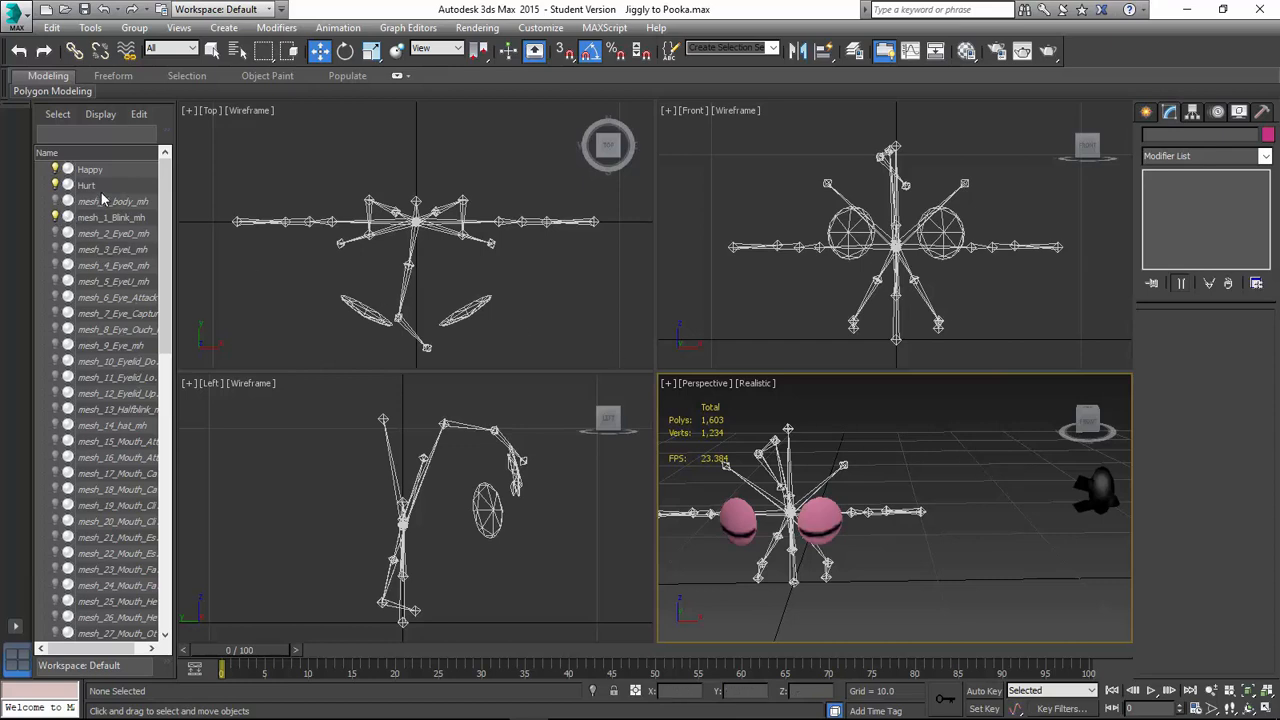
# Clone the Happy and Hurt eye meshes together as copies.
pyautogui.click(1106, 480)
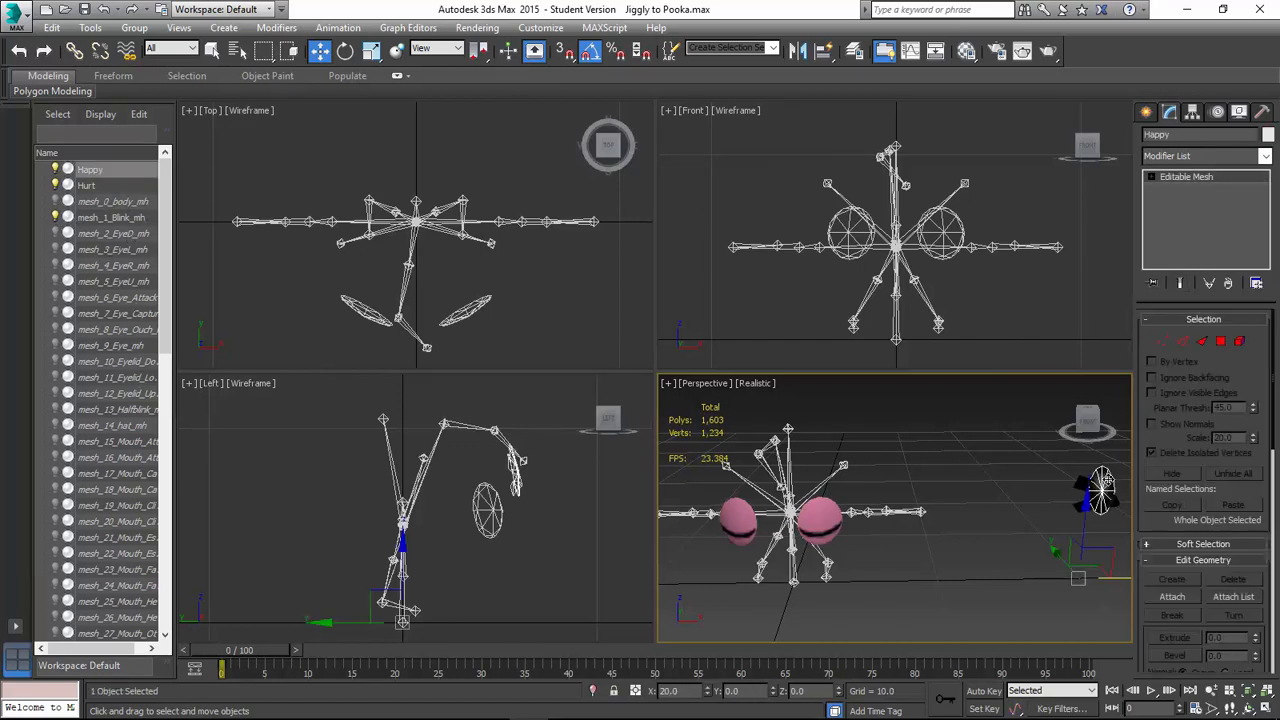
pyautogui.keyDown('ctrl'); pyautogui.click(102, 185); pyautogui.keyUp('ctrl')
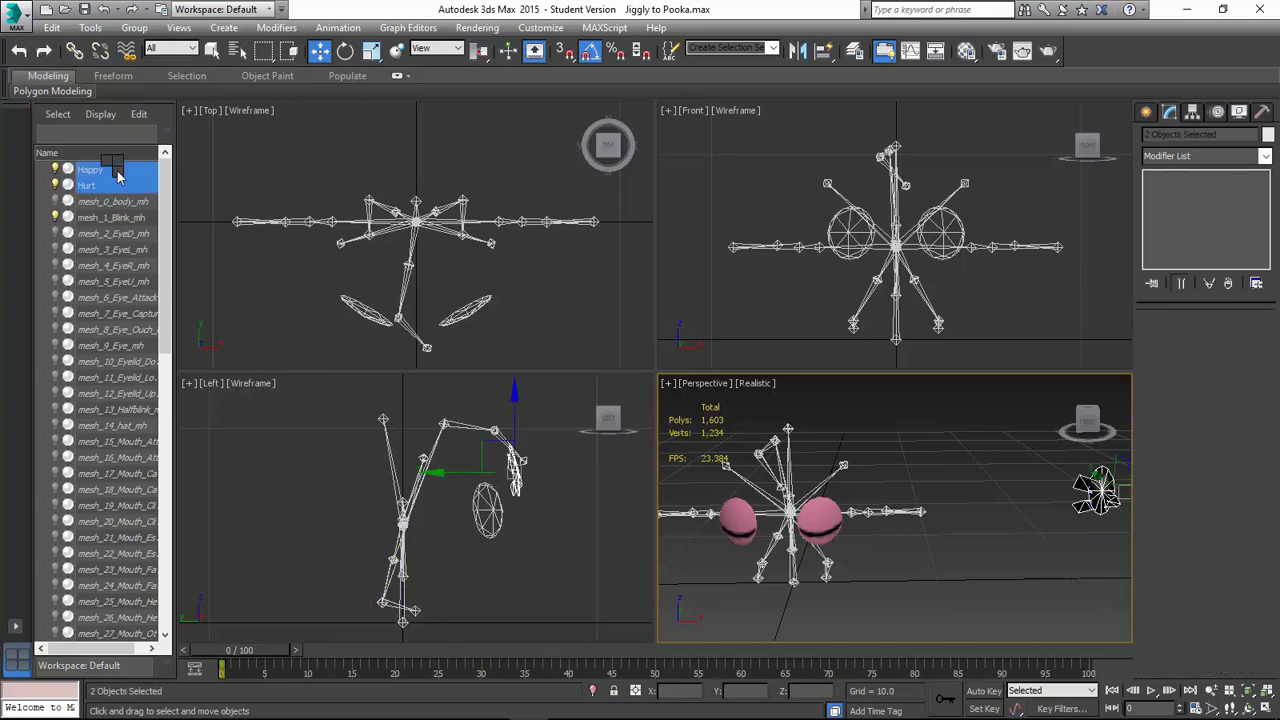
pyautogui.rightClick(115, 171)
pyautogui.click(134, 224)
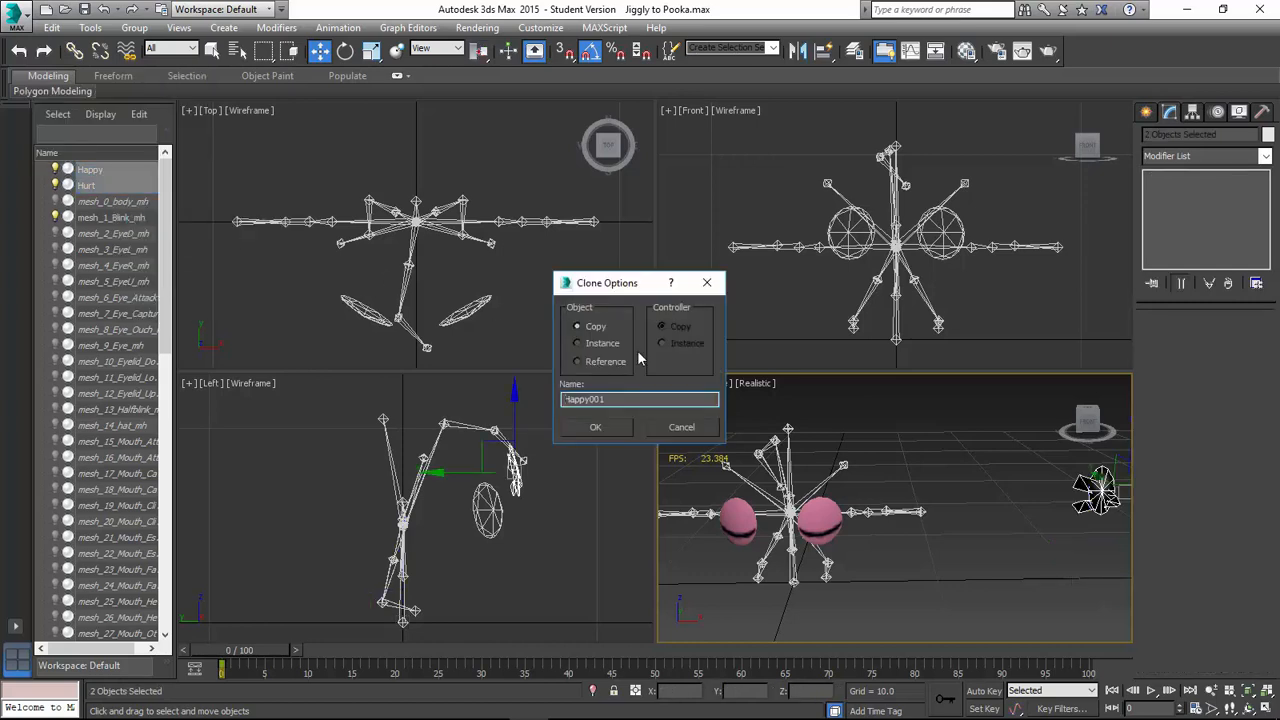
pyautogui.click(595, 427)
# Clone the Happy and Hurt originals along with their first duplicates as copies.
pyautogui.keyDown('ctrl'); pyautogui.click(102, 203); pyautogui.keyUp('ctrl')
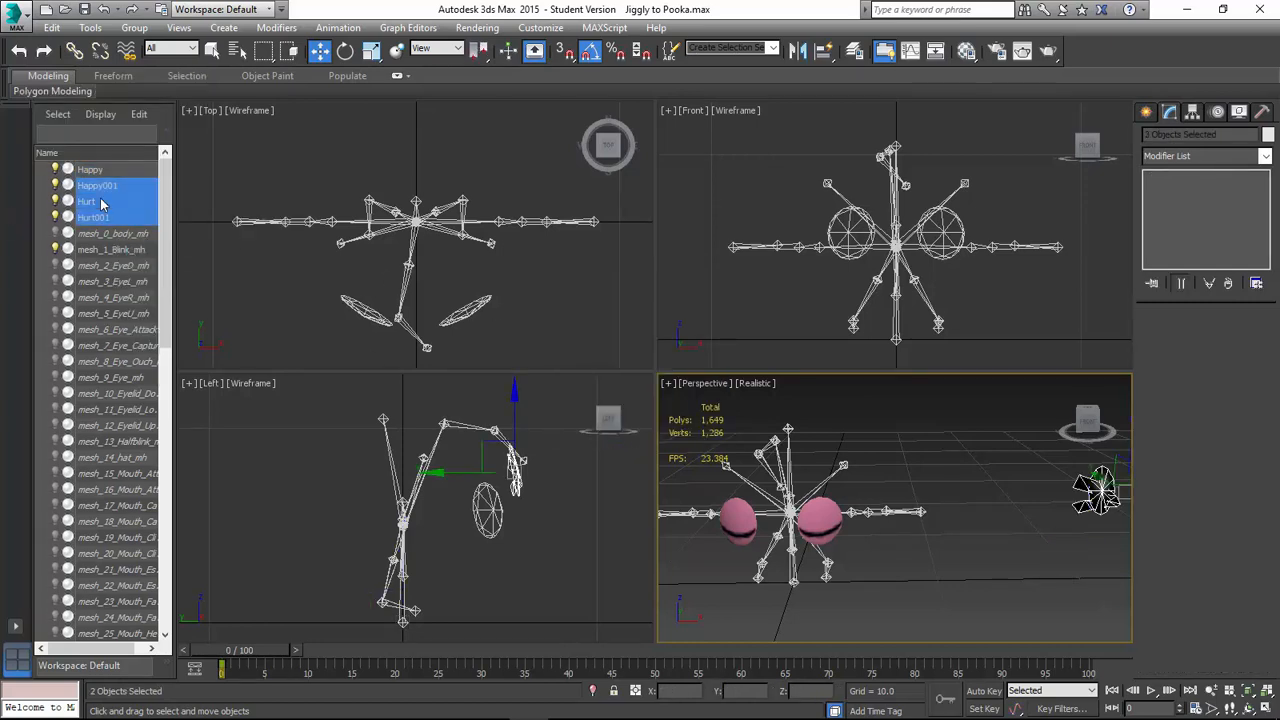
pyautogui.keyDown('ctrl'); pyautogui.click(100, 169); pyautogui.keyUp('ctrl')
pyautogui.rightClick(110, 166)
pyautogui.click(135, 224)
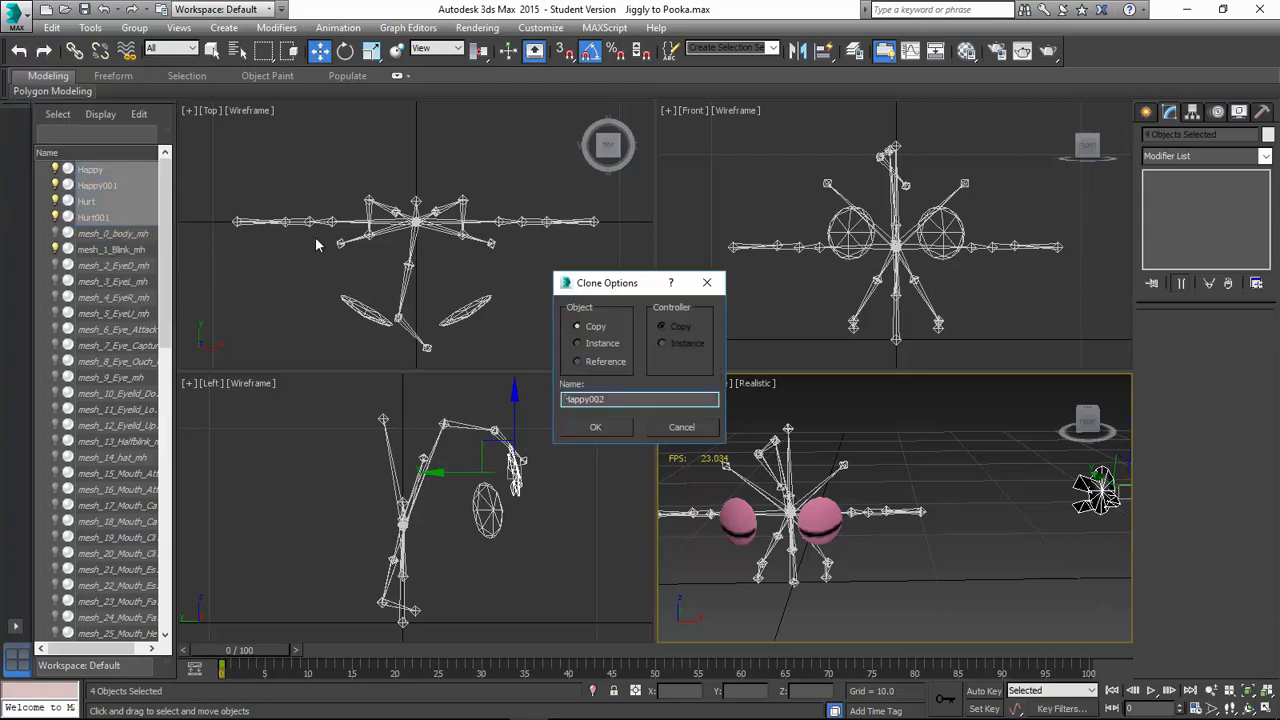
pyautogui.click(595, 427)
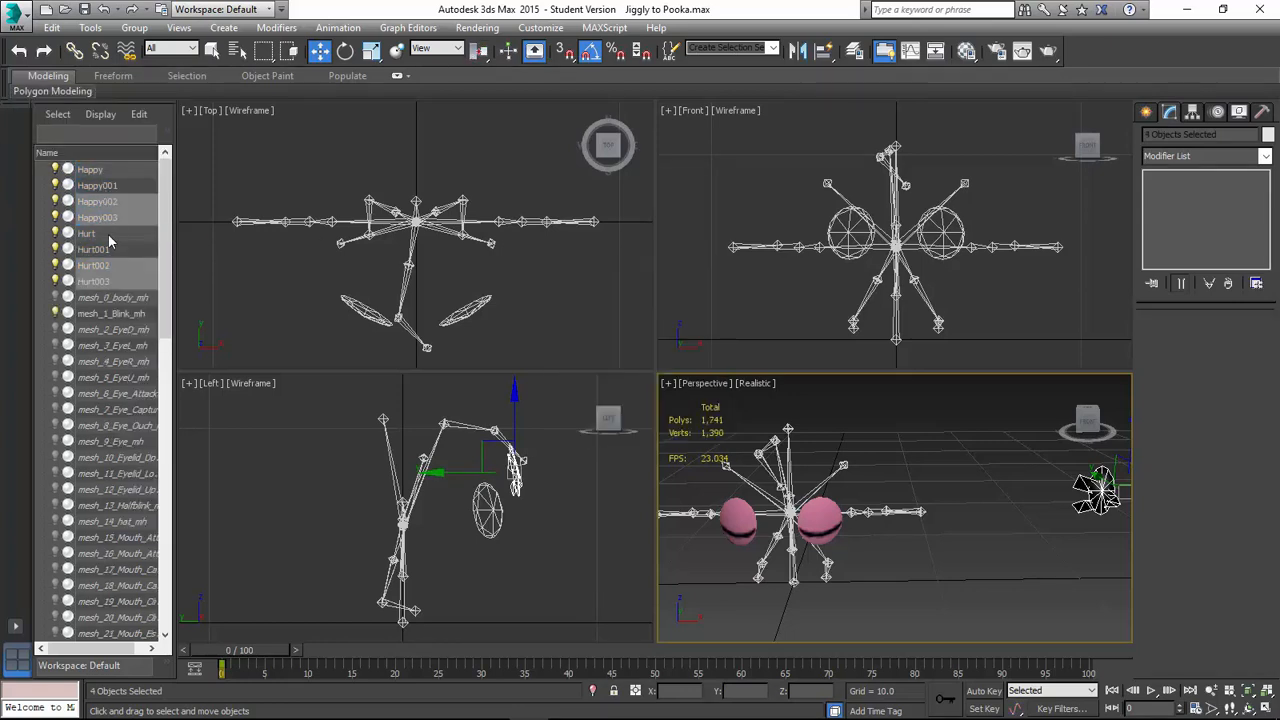
# Clone all Happy and Hurt meshes, through Happy003 and Hurt003, as copies and save the scene.
pyautogui.keyDown('ctrl'); pyautogui.click(109, 236); pyautogui.keyUp('ctrl')
pyautogui.keyDown('ctrl'); pyautogui.click(108, 251); pyautogui.keyUp('ctrl')
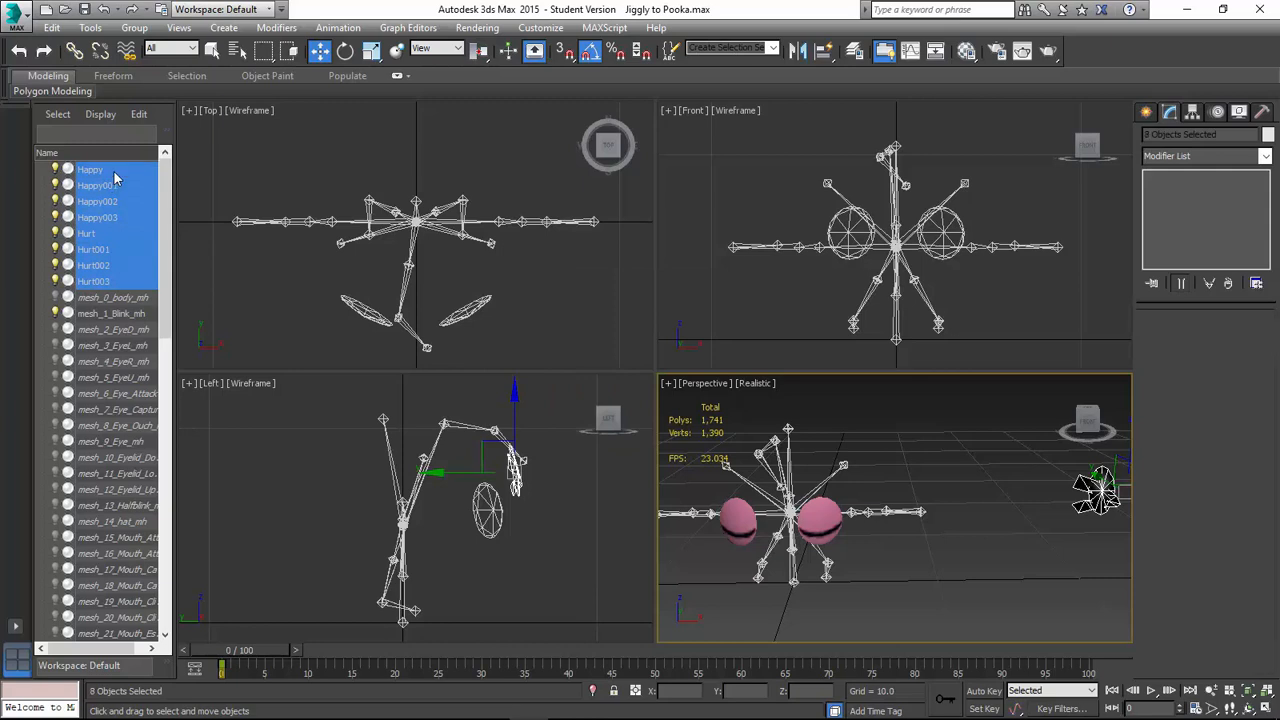
pyautogui.keyDown('ctrl'); pyautogui.click(111, 170); pyautogui.keyUp('ctrl')
pyautogui.rightClick(113, 175)
pyautogui.click(160, 224)
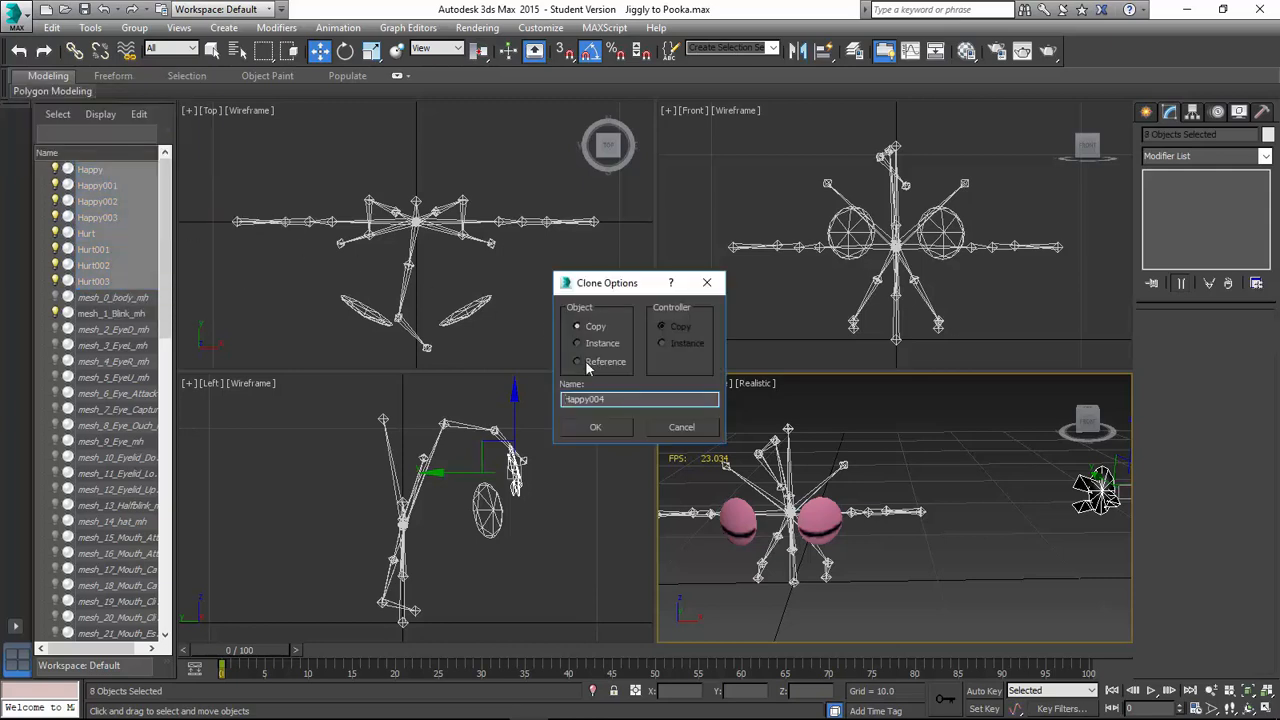
pyautogui.click(591, 427)
pyautogui.click(896, 428)
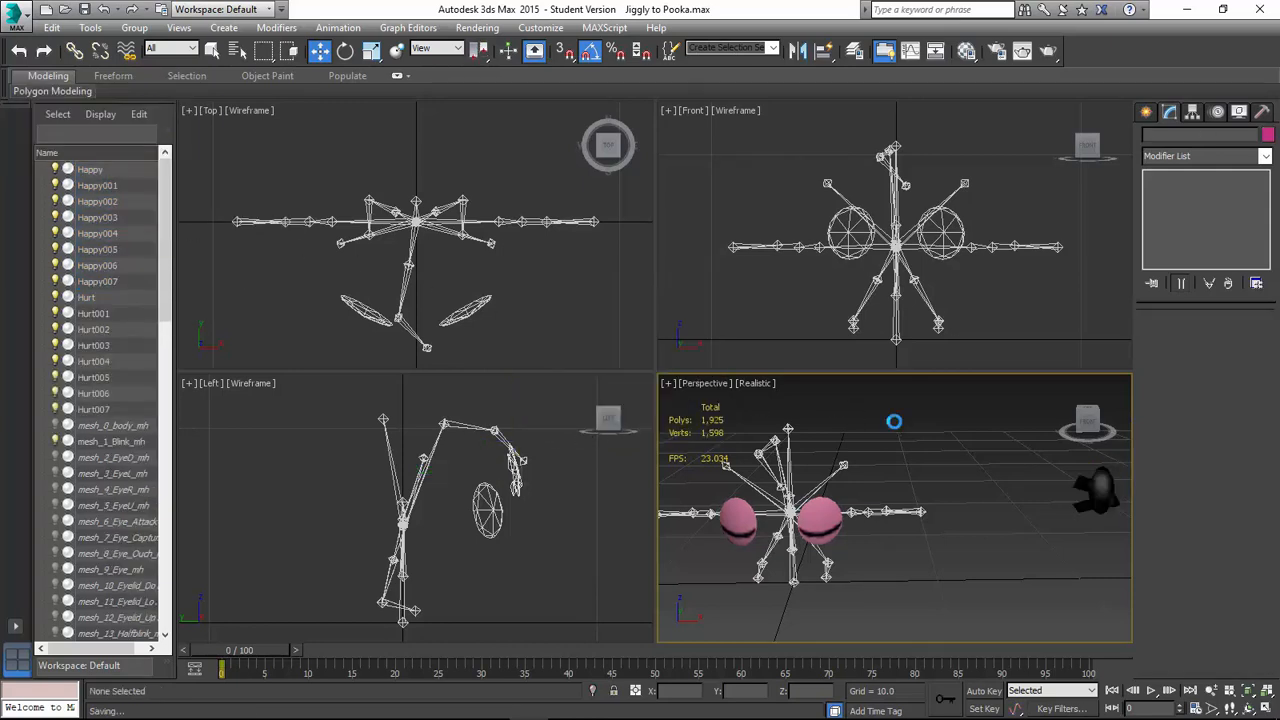
# Attach the Hurt mesh to mesh_1_Blink_mh at its Editable Mesh level.
pyautogui.click(110, 442)
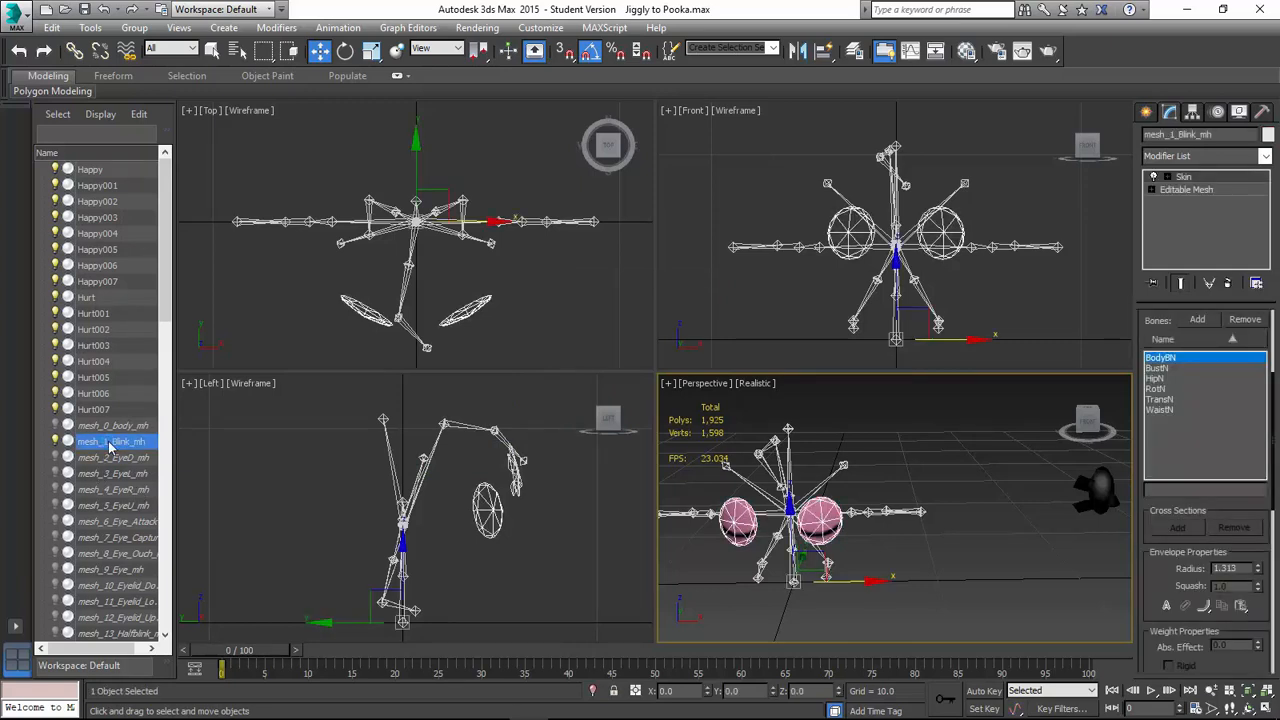
pyautogui.click(1206, 191)
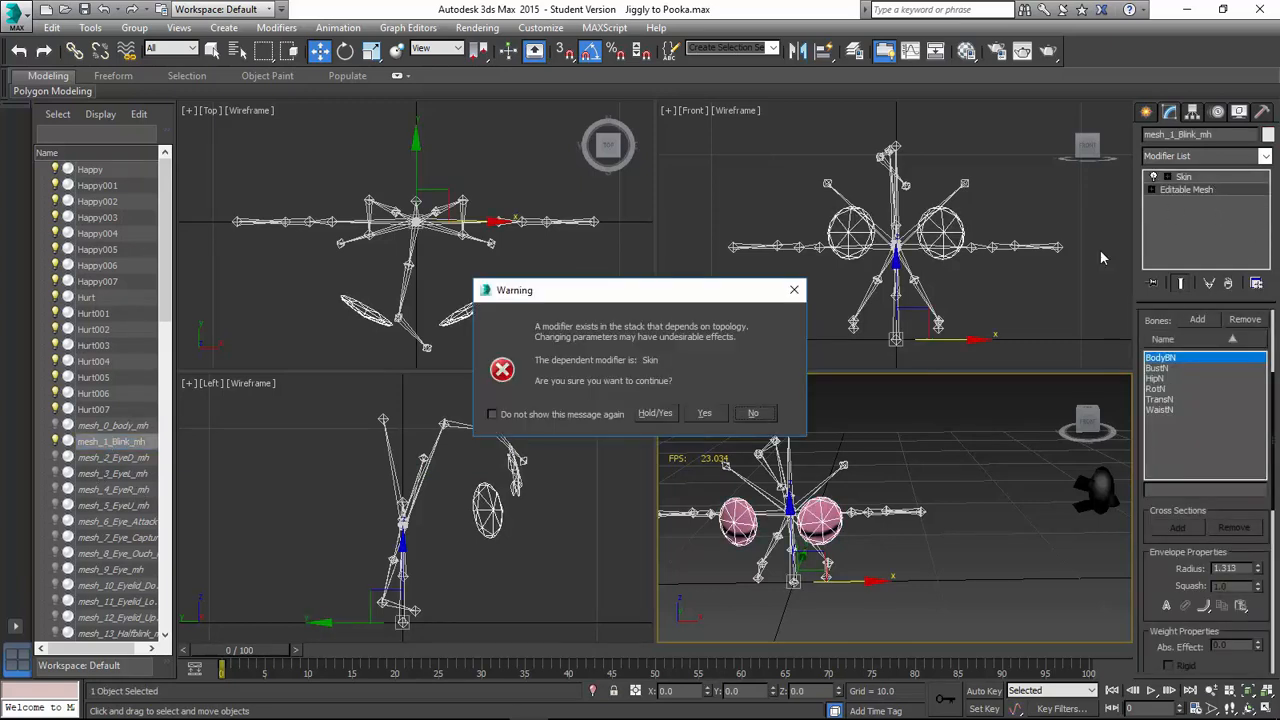
pyautogui.click(703, 413)
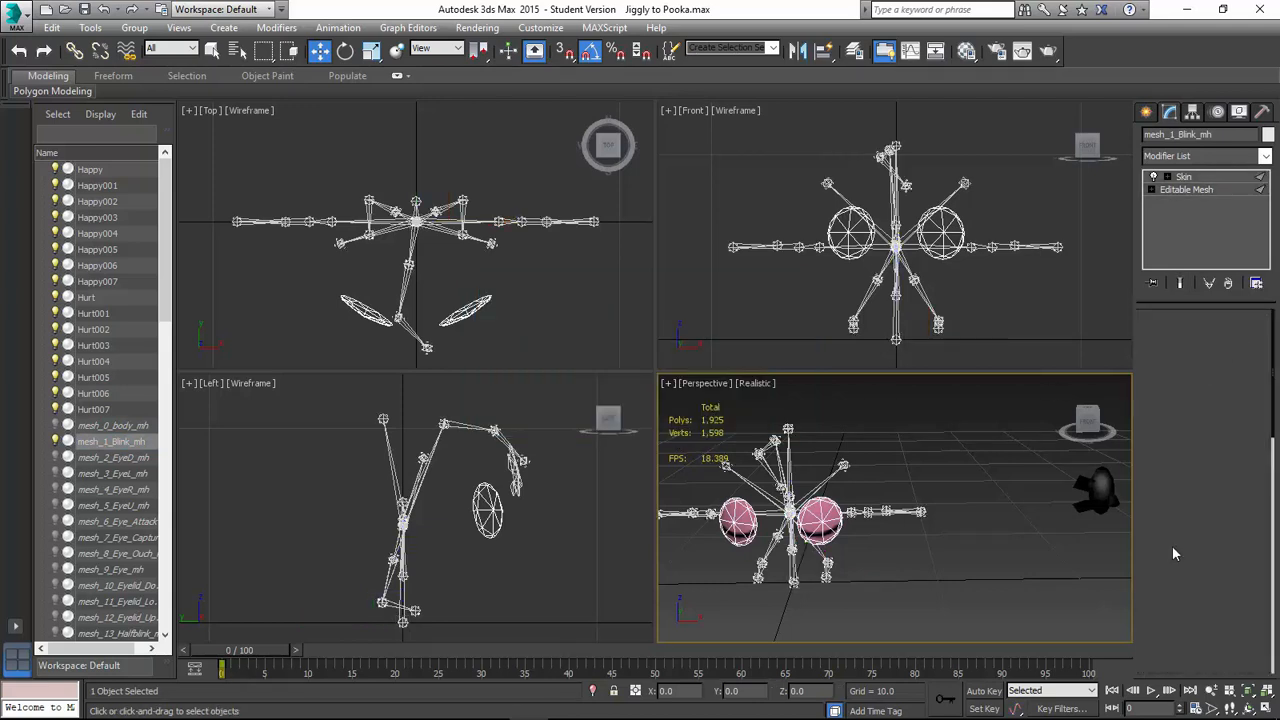
pyautogui.click(1172, 597)
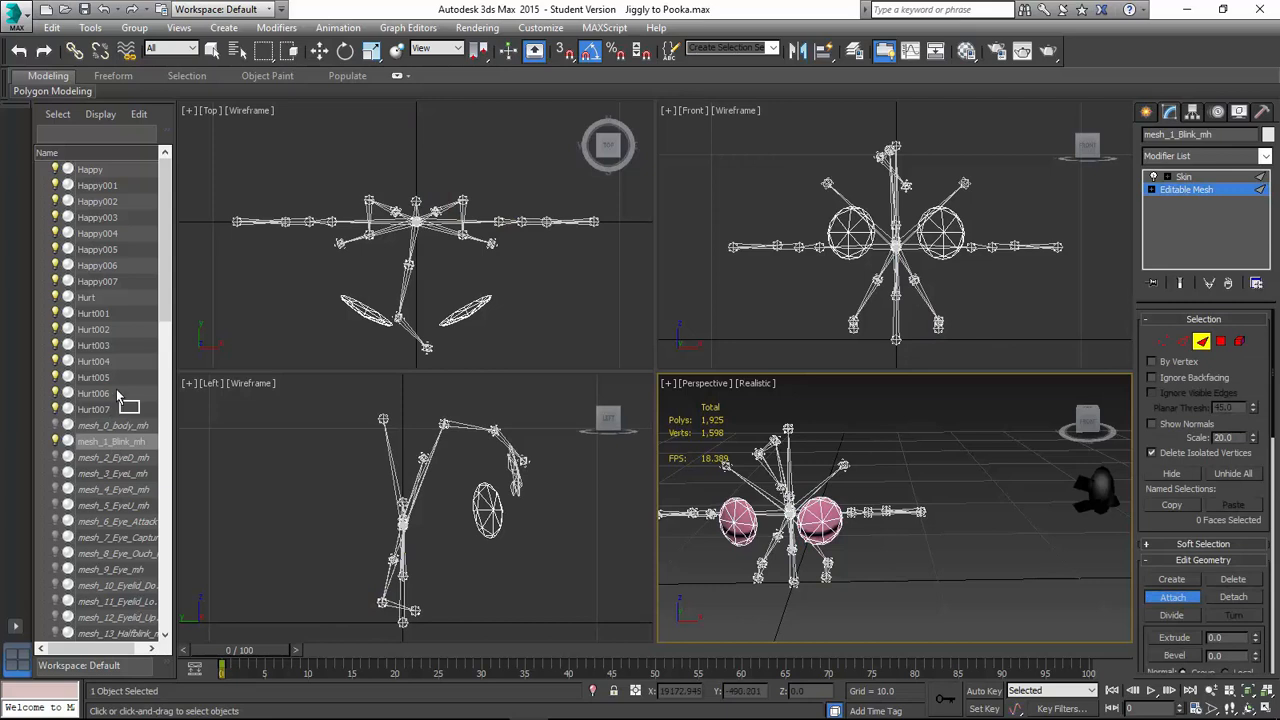
pyautogui.click(100, 298)
pyautogui.click(722, 344)
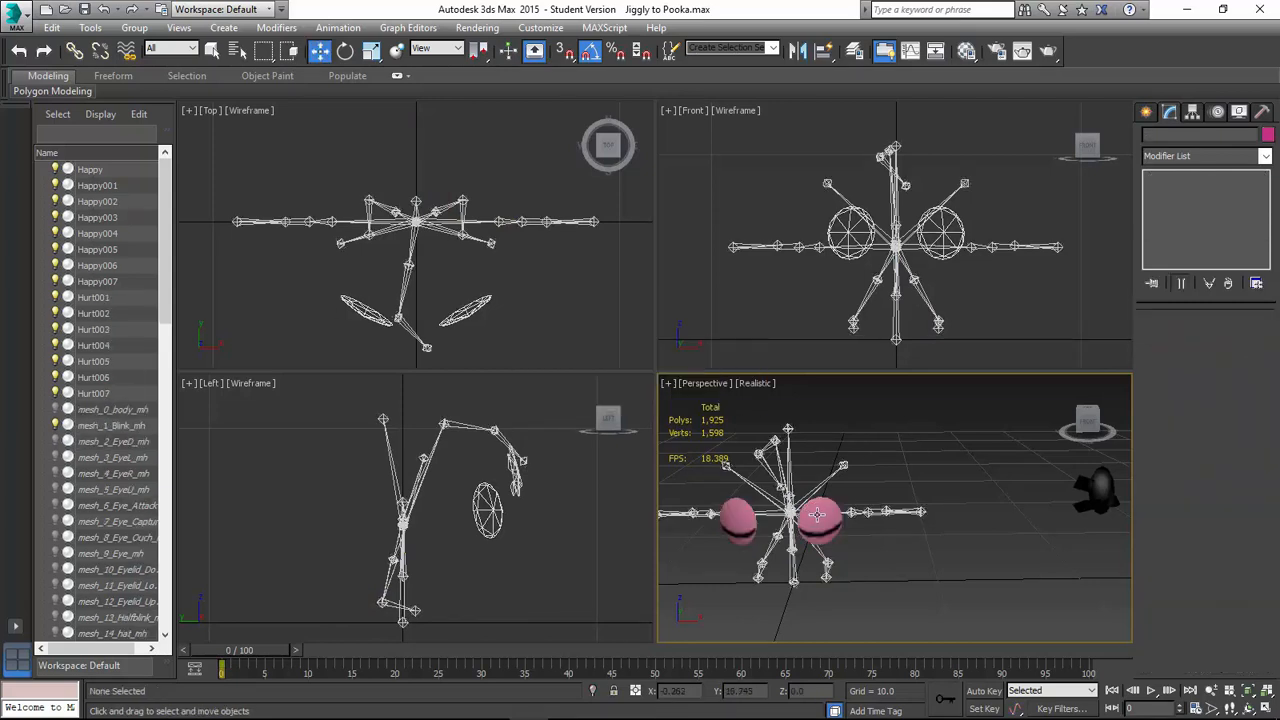
# Delete the original pink eye faces of mesh_1_Blink_mh from a front view, keeping the attached Hurt faces.
pyautogui.click(1262, 192)
pyautogui.click(1212, 190)
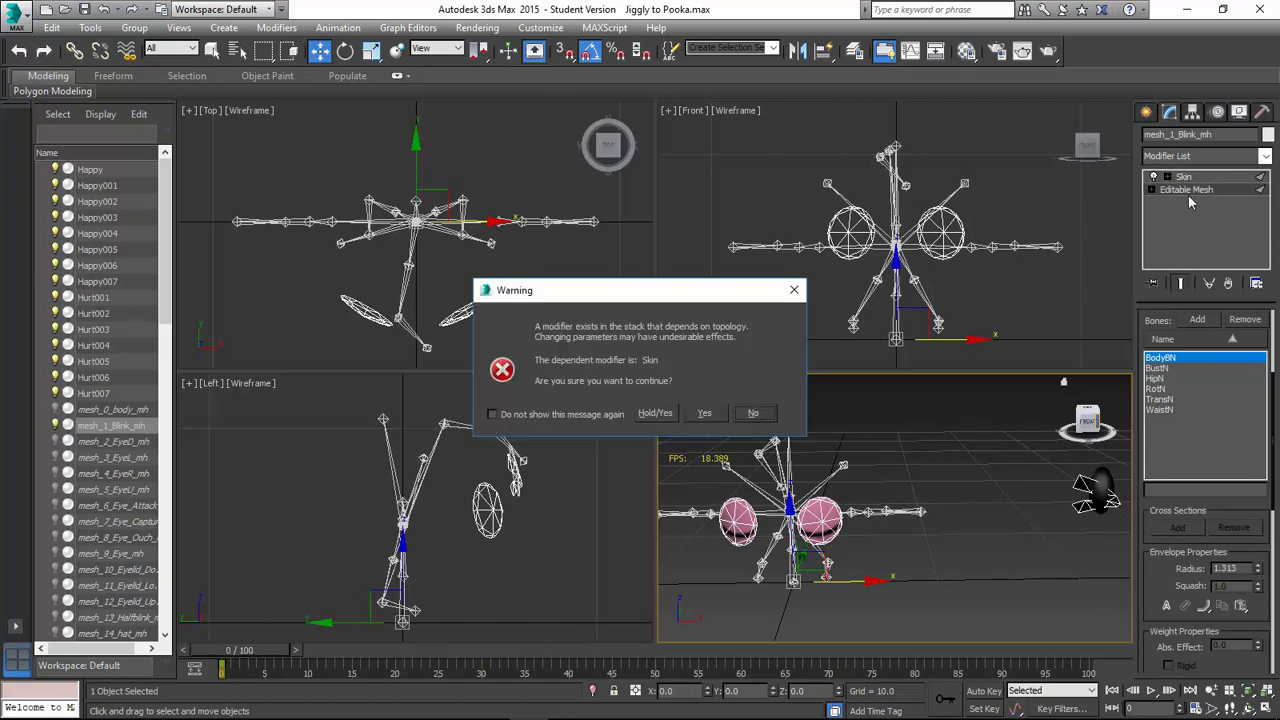
pyautogui.click(716, 411)
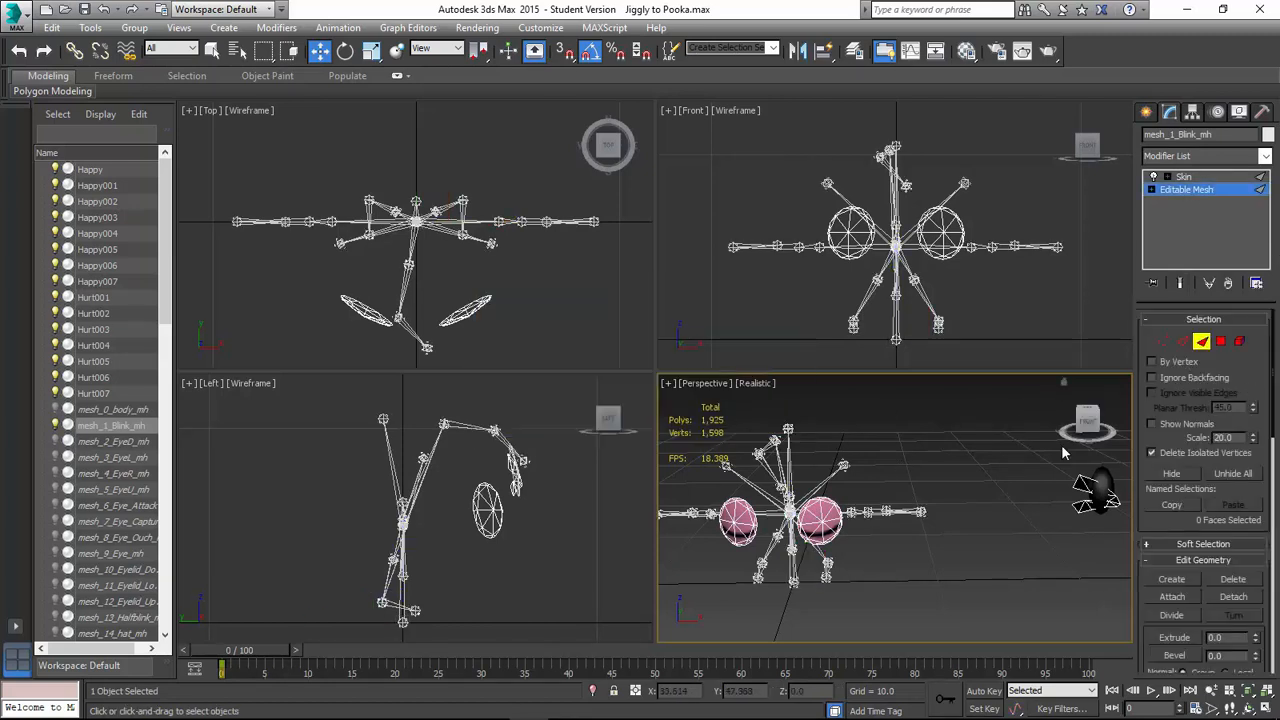
pyautogui.press('f')
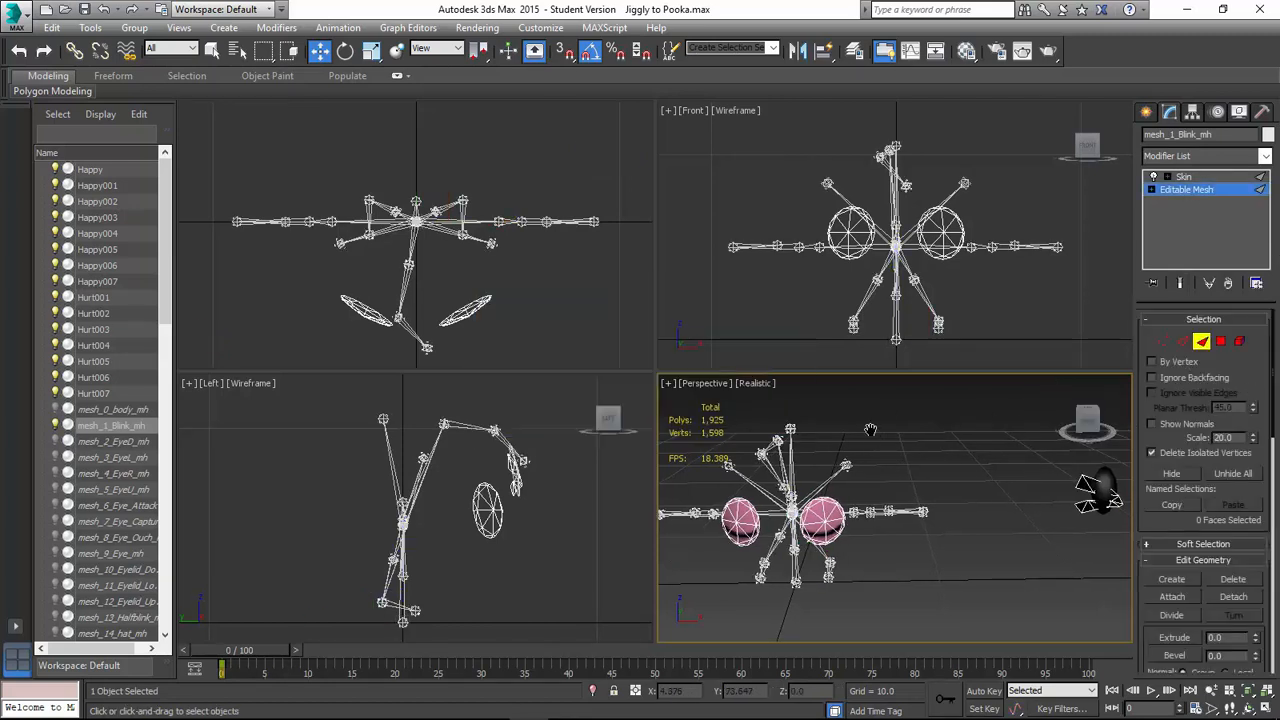
pyautogui.scroll(-5, 916, 454)
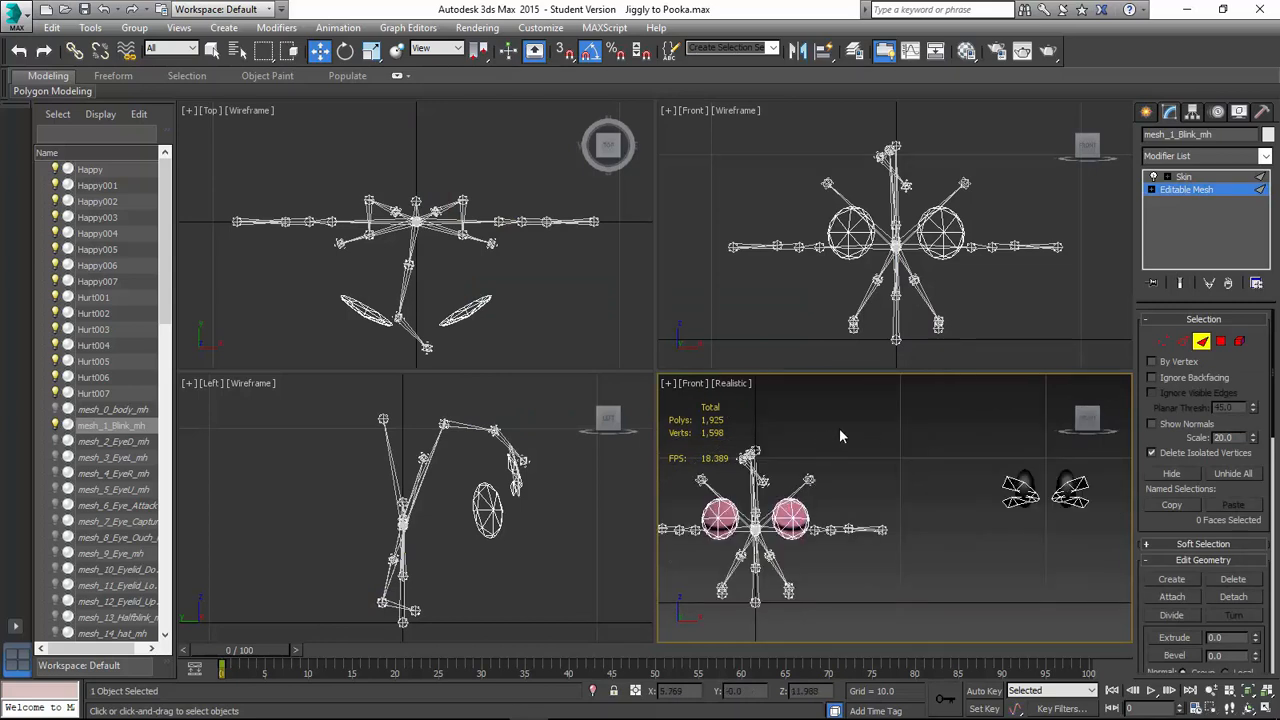
pyautogui.moveTo(839, 428); pyautogui.dragTo(620, 596)
pyautogui.press('Delete')
# Move the attached Hurt faces of mesh_1_Blink_mh by a negative screen X offset onto the character's head.
pyautogui.click(620, 596)
pyautogui.hotkey('ctrl', 'z')
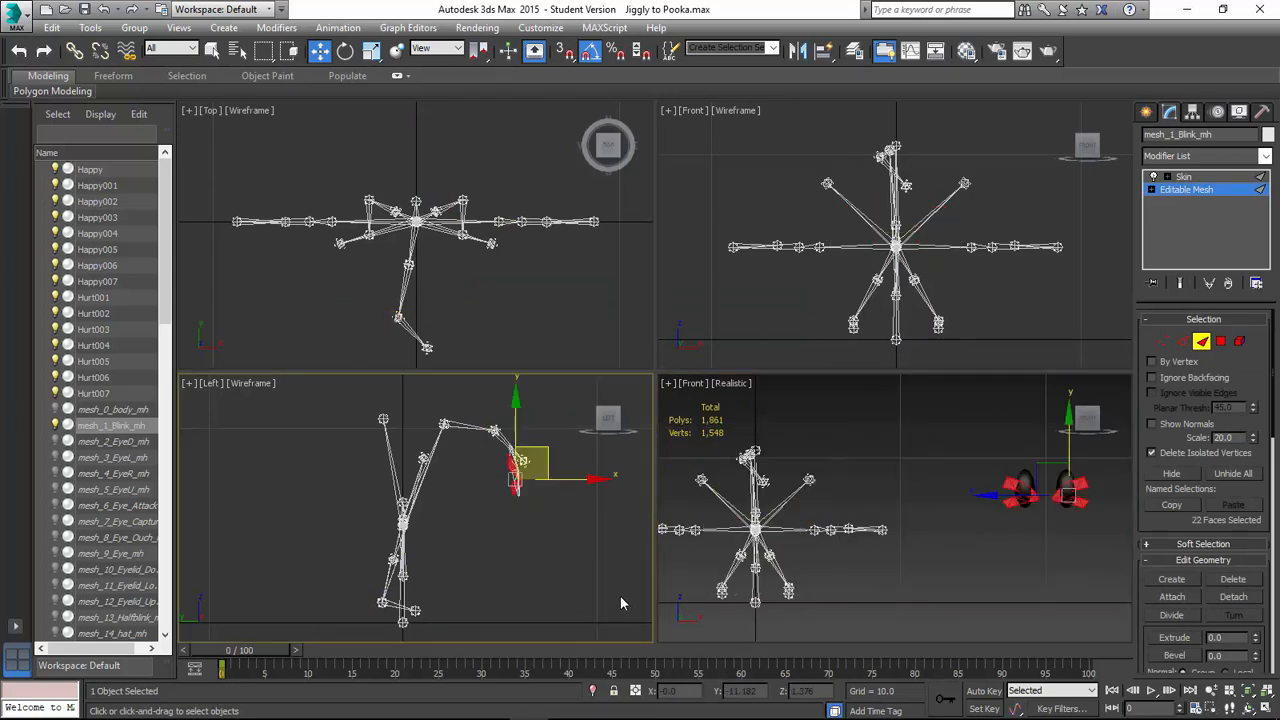
pyautogui.rightClick(857, 509)
pyautogui.rightClick(897, 470)
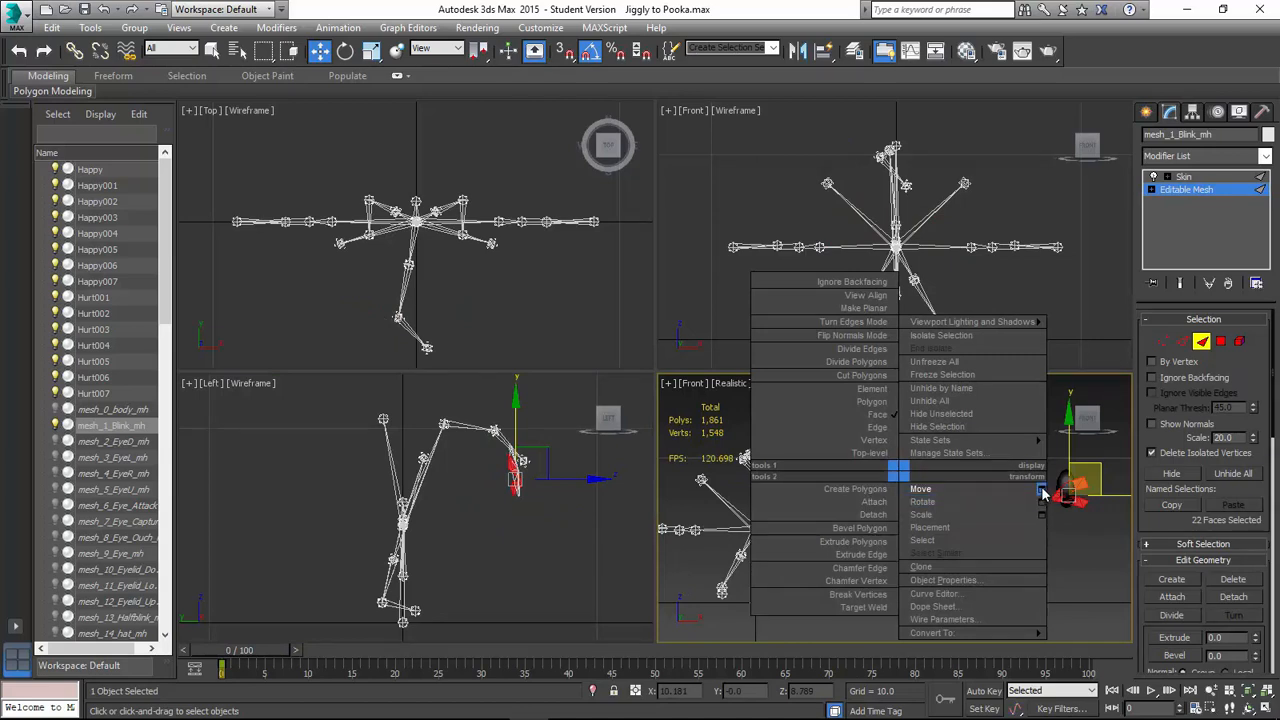
pyautogui.click(1042, 489)
pyautogui.click(757, 369)
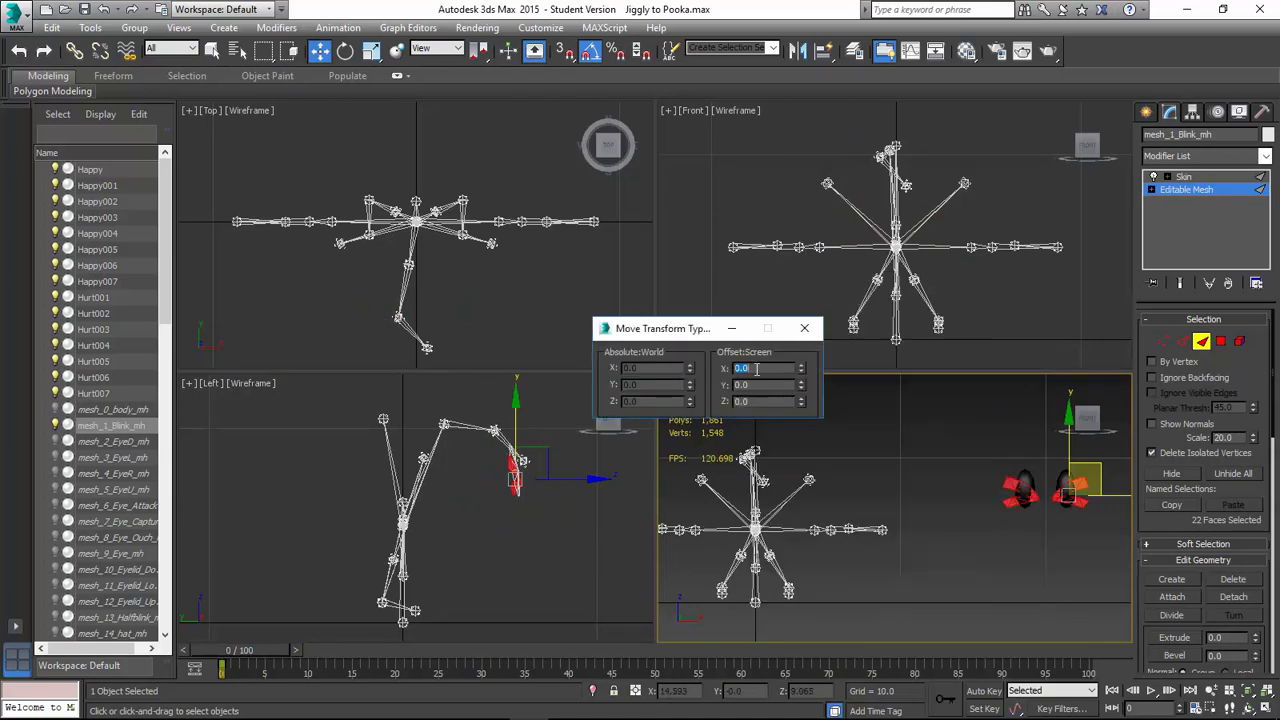
pyautogui.write('-')
pyautogui.press('Tab')
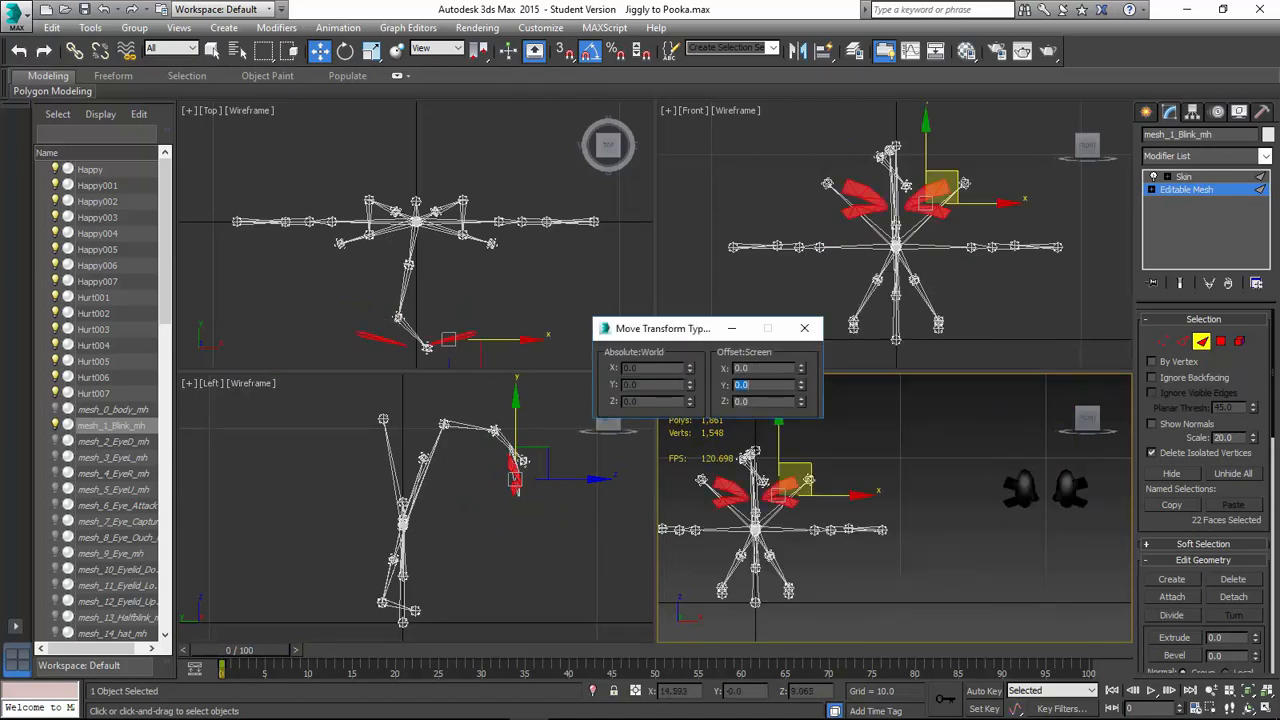
pyautogui.click(804, 329)
# Open the Weight Tool for the Skin modifier of mesh_1_Blink_mh, enable vertex selection and select all its vertices.
pyautogui.click(1199, 178)
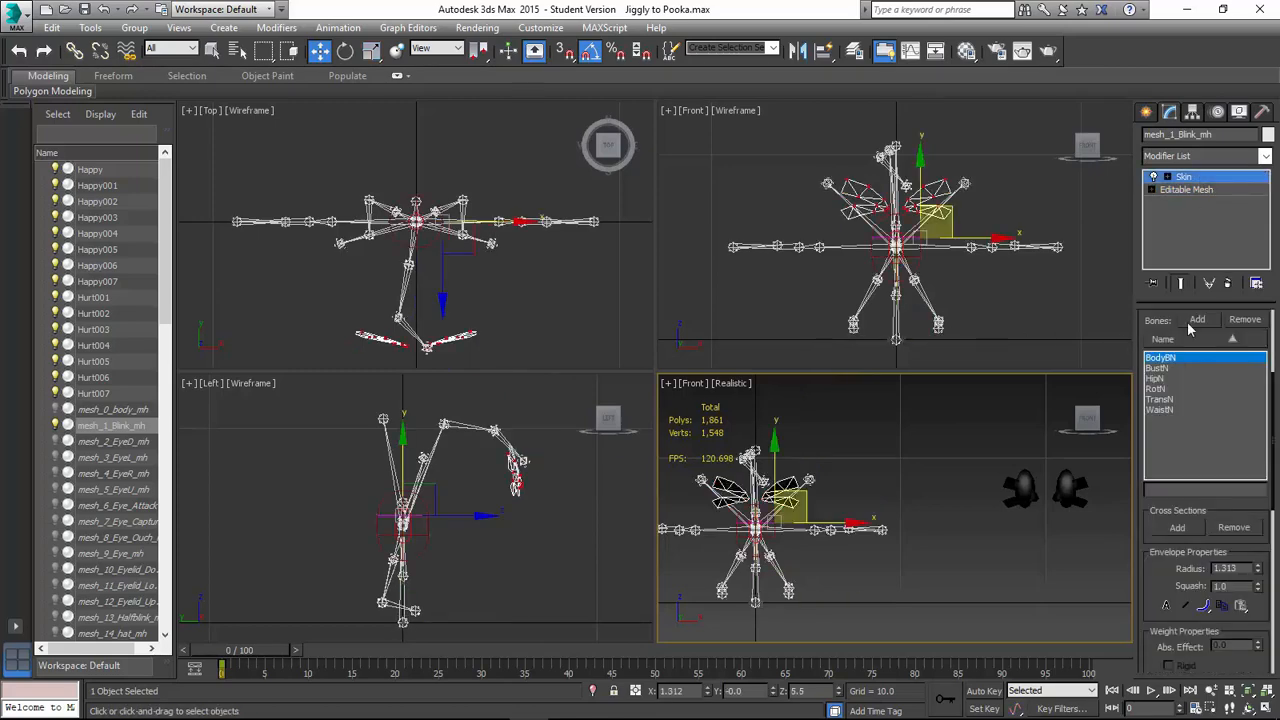
pyautogui.scroll(-2, 1155, 638)
pyautogui.click(1165, 649)
pyautogui.scroll(3, 1172, 609)
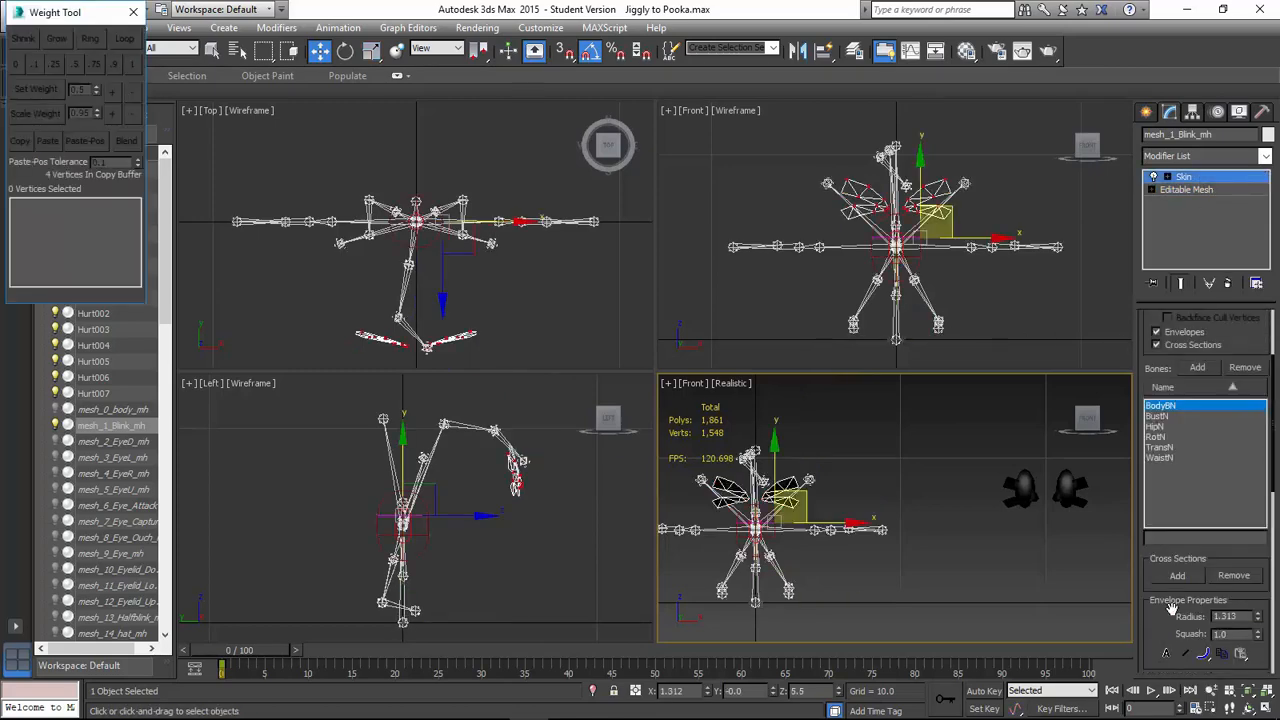
pyautogui.scroll(4, 1157, 349)
pyautogui.click(1160, 345)
pyautogui.scroll(-5, 1164, 353)
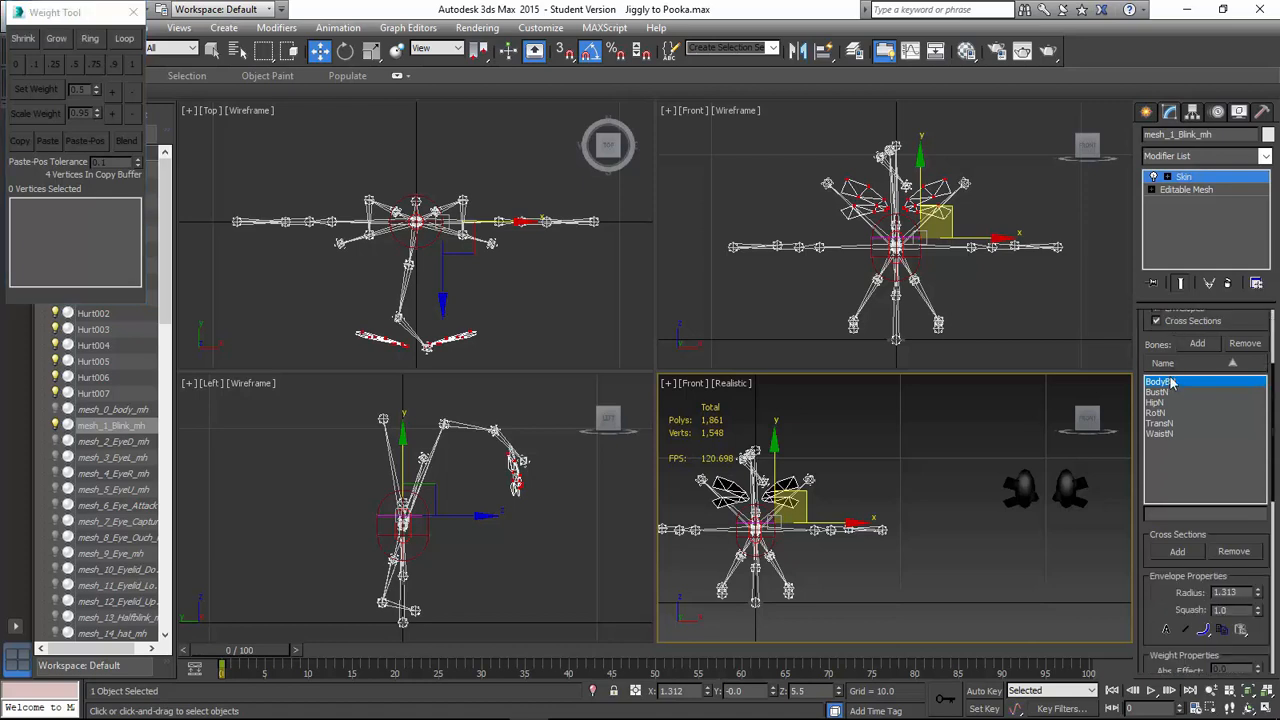
pyautogui.scroll(-1, 1172, 333)
pyautogui.hotkey('ctrl', 'a')
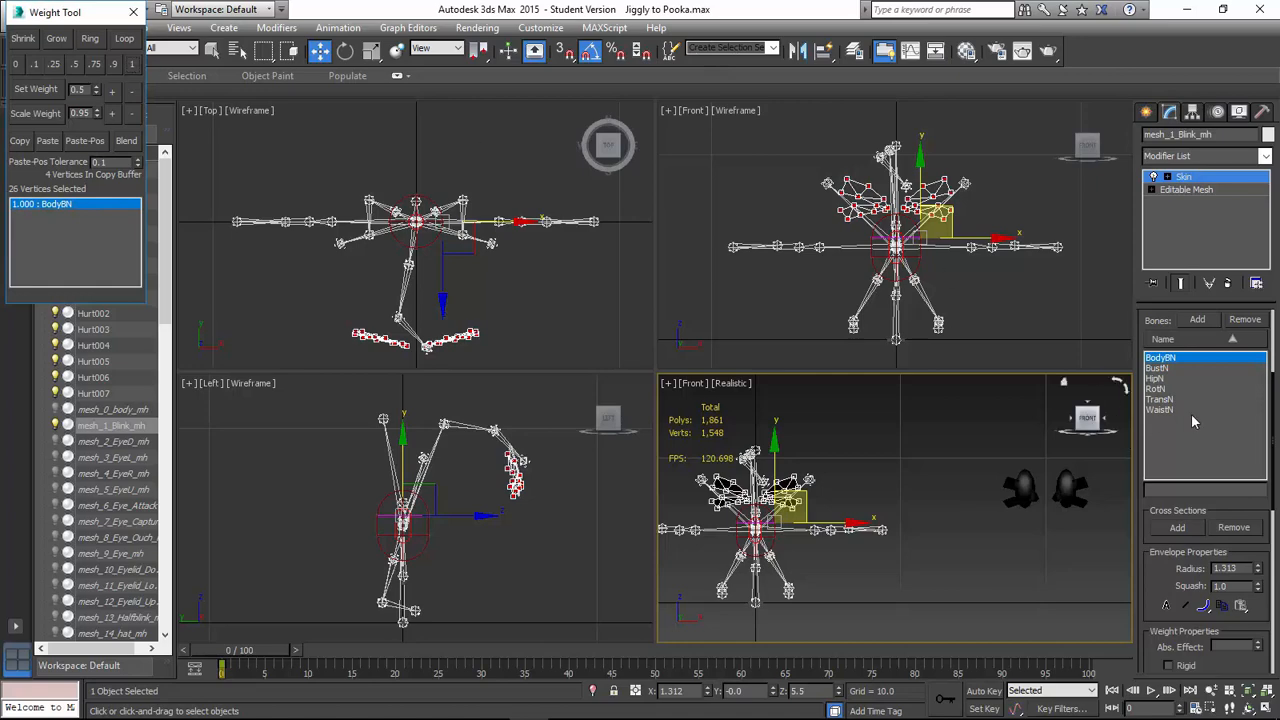
# Remove the BodyBN bone from the Skin modifier, add it back, and weight the selected vertices to it at 1.
pyautogui.click(1244, 319)
pyautogui.click(1197, 319)
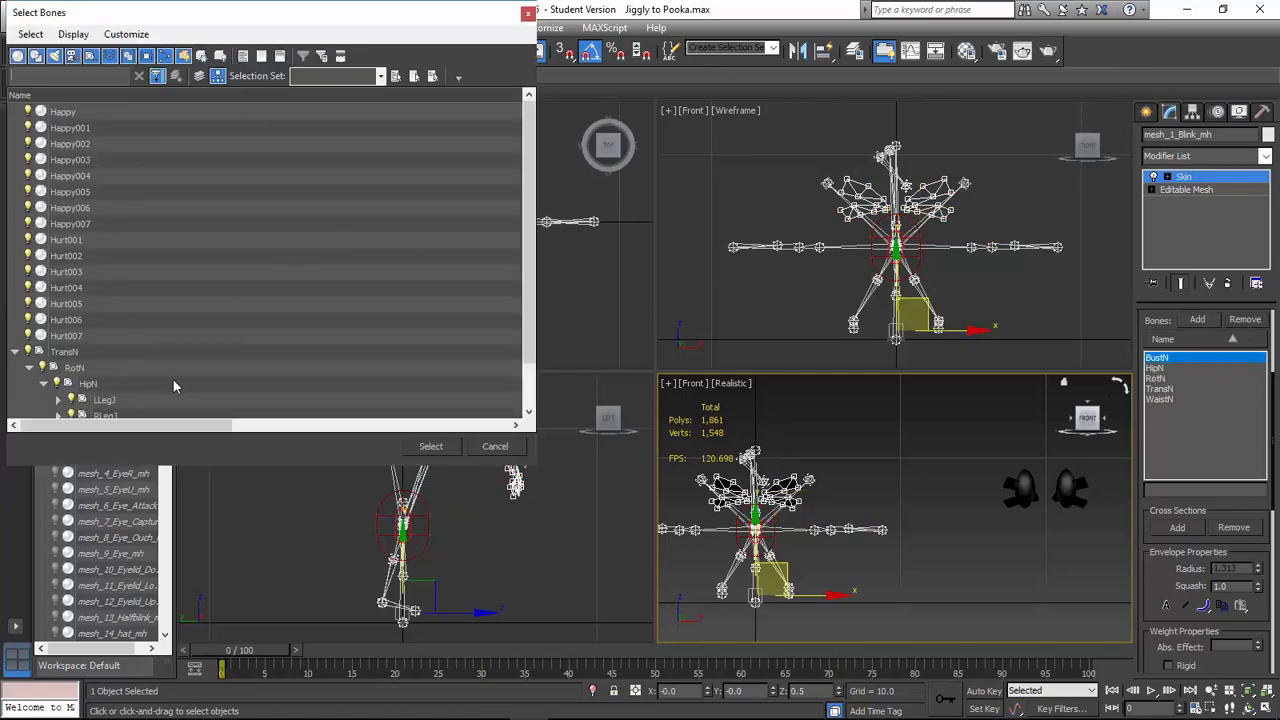
pyautogui.scroll(-1, 155, 396)
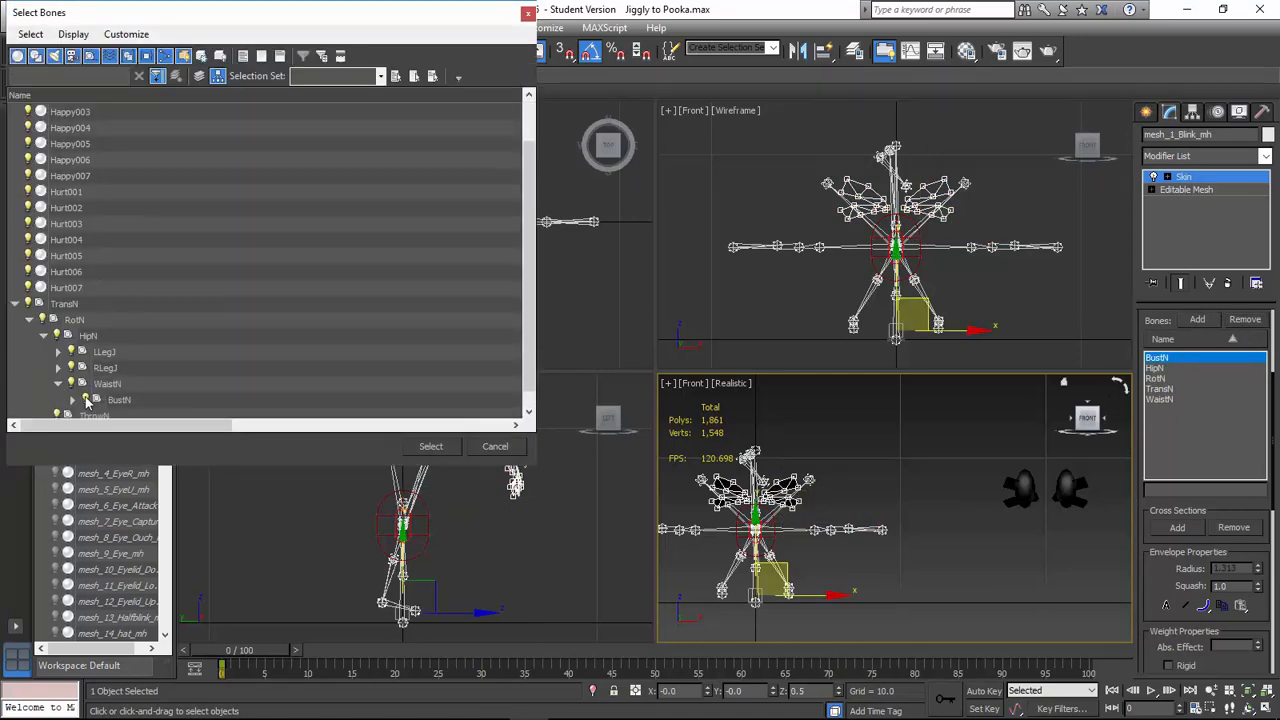
pyautogui.click(58, 383)
pyautogui.doubleClick(166, 338)
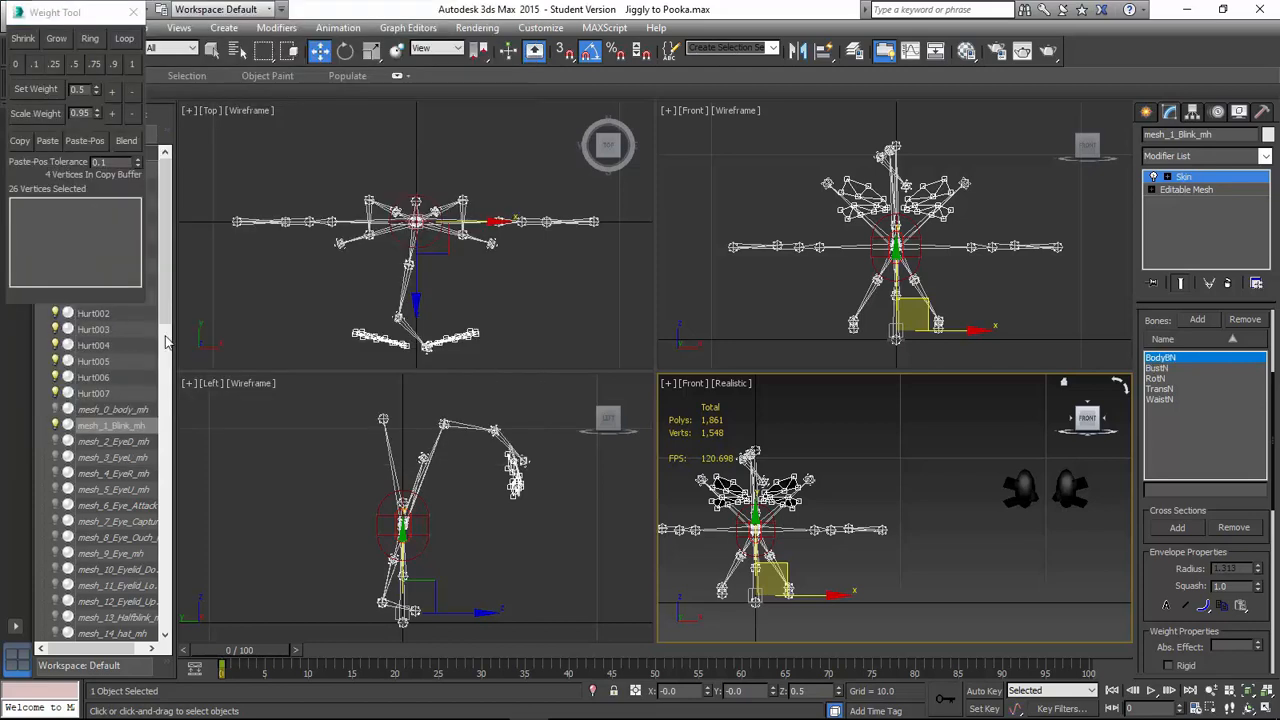
pyautogui.click(132, 65)
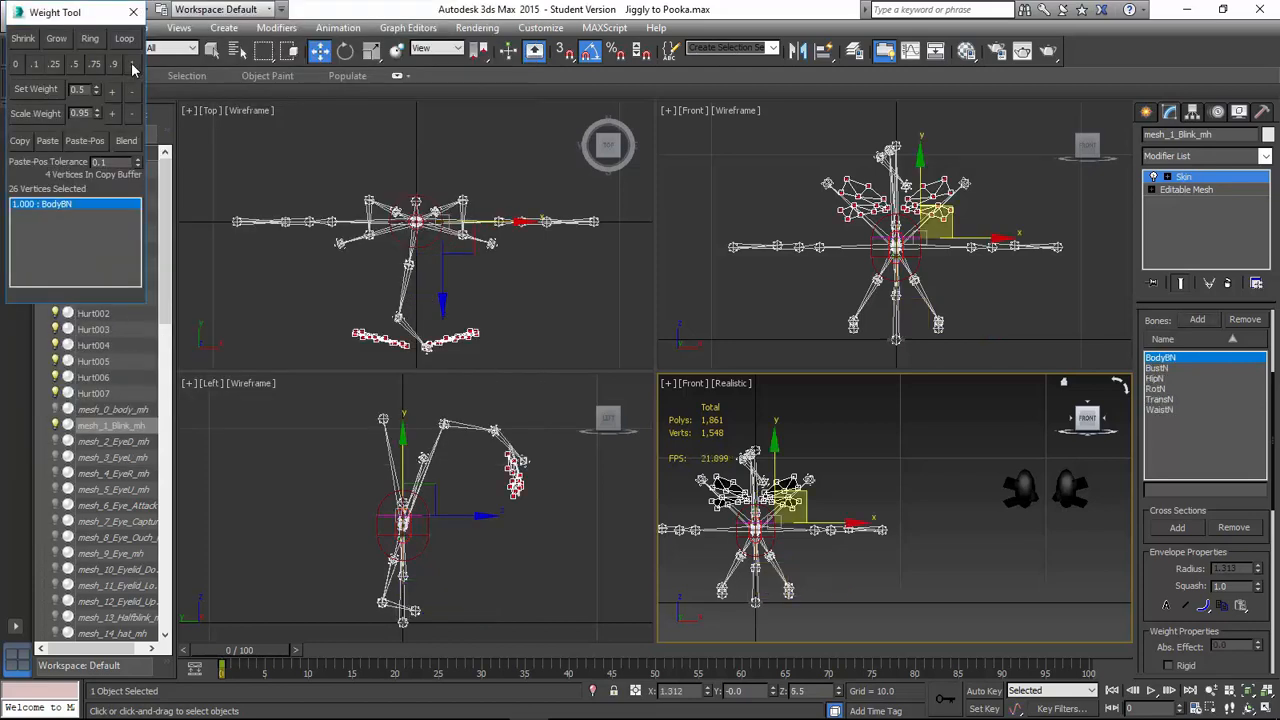
# Hide mesh_1_Blink_mh, unhide mesh_2_EyeD_mh and mesh_0_body_mh, and select mesh_2_EyeD_mh.
pyautogui.click(56, 427)
pyautogui.click(56, 442)
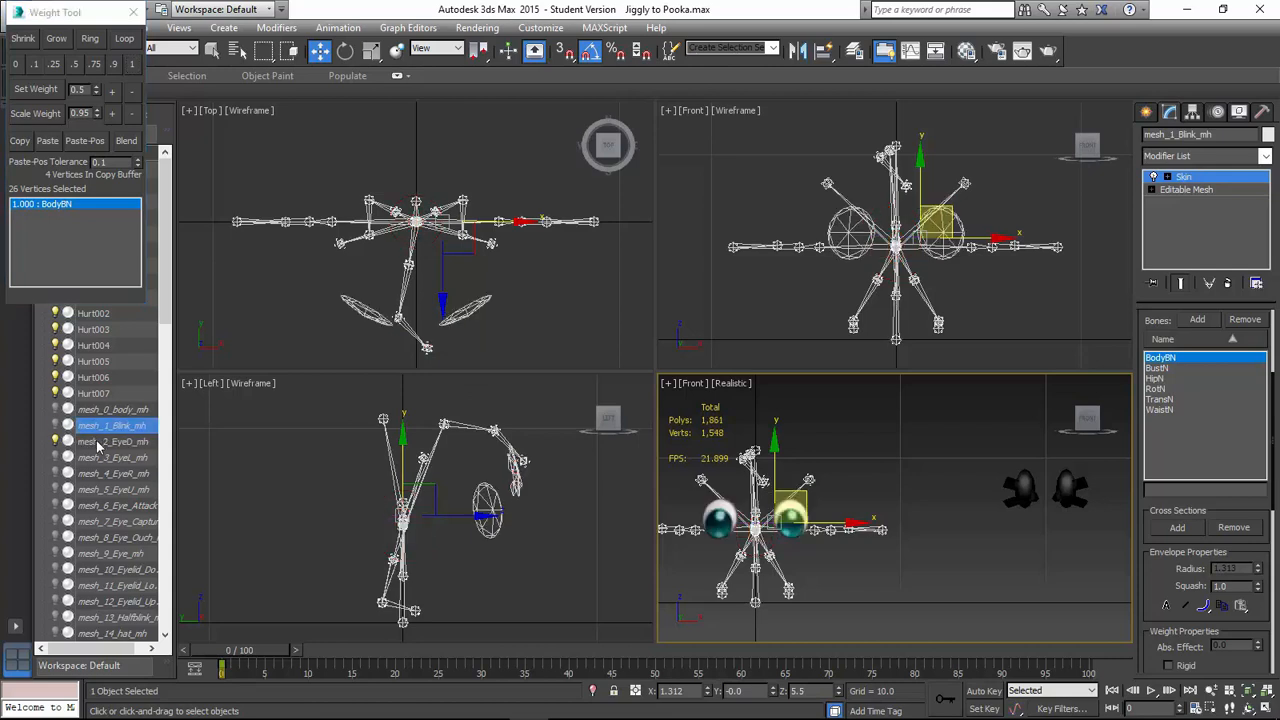
pyautogui.click(97, 444)
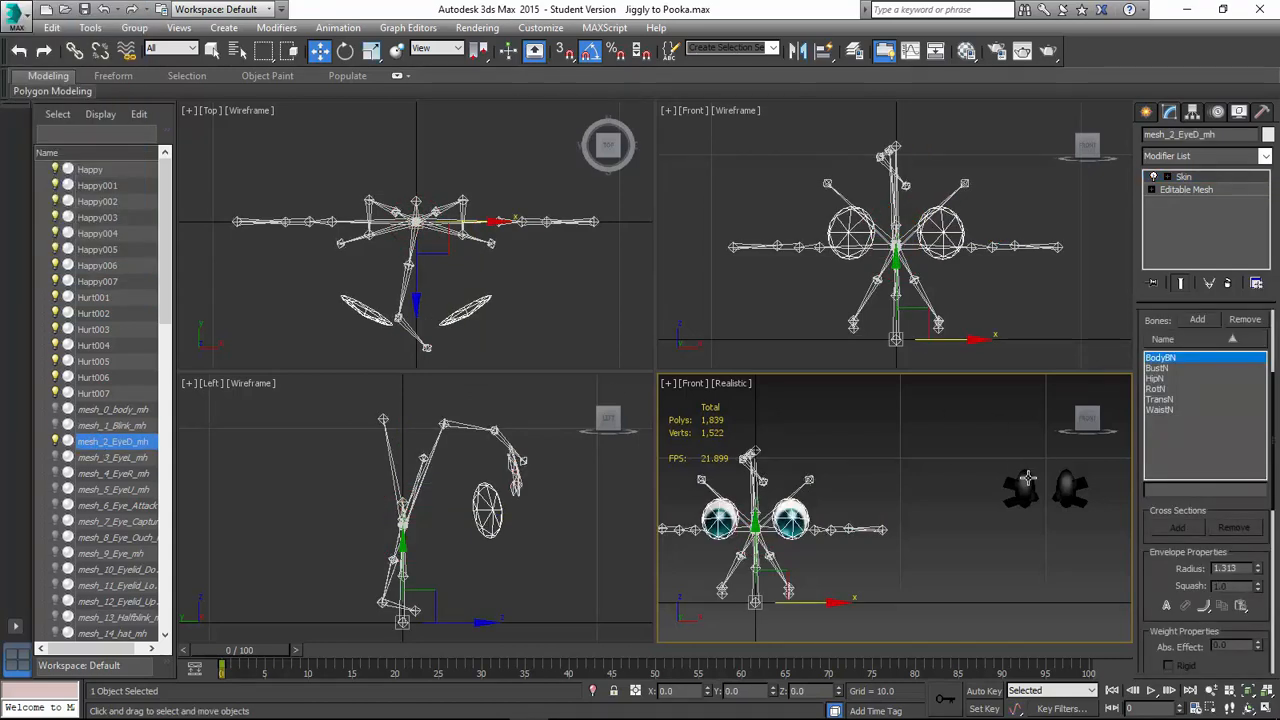
pyautogui.click(56, 410)
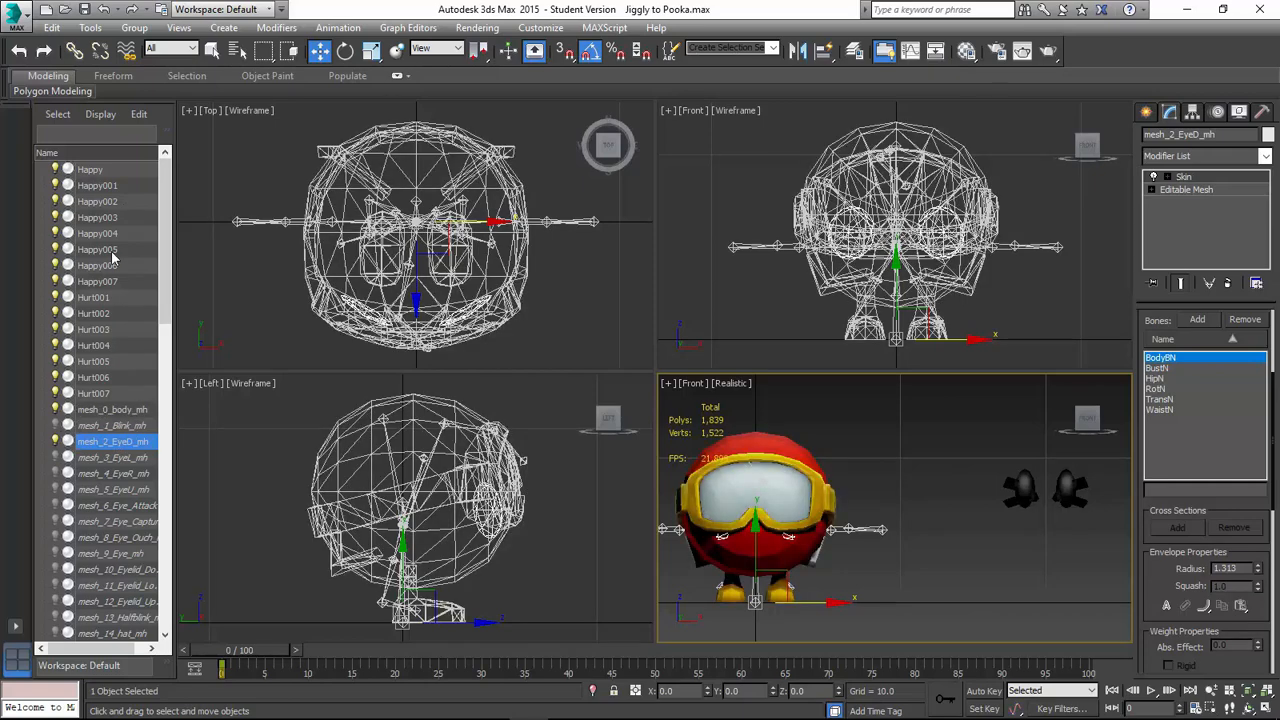
# Try lowering all faces of the Happy mesh and offsetting them -20 in screen X onto the goggles.
pyautogui.click(138, 172)
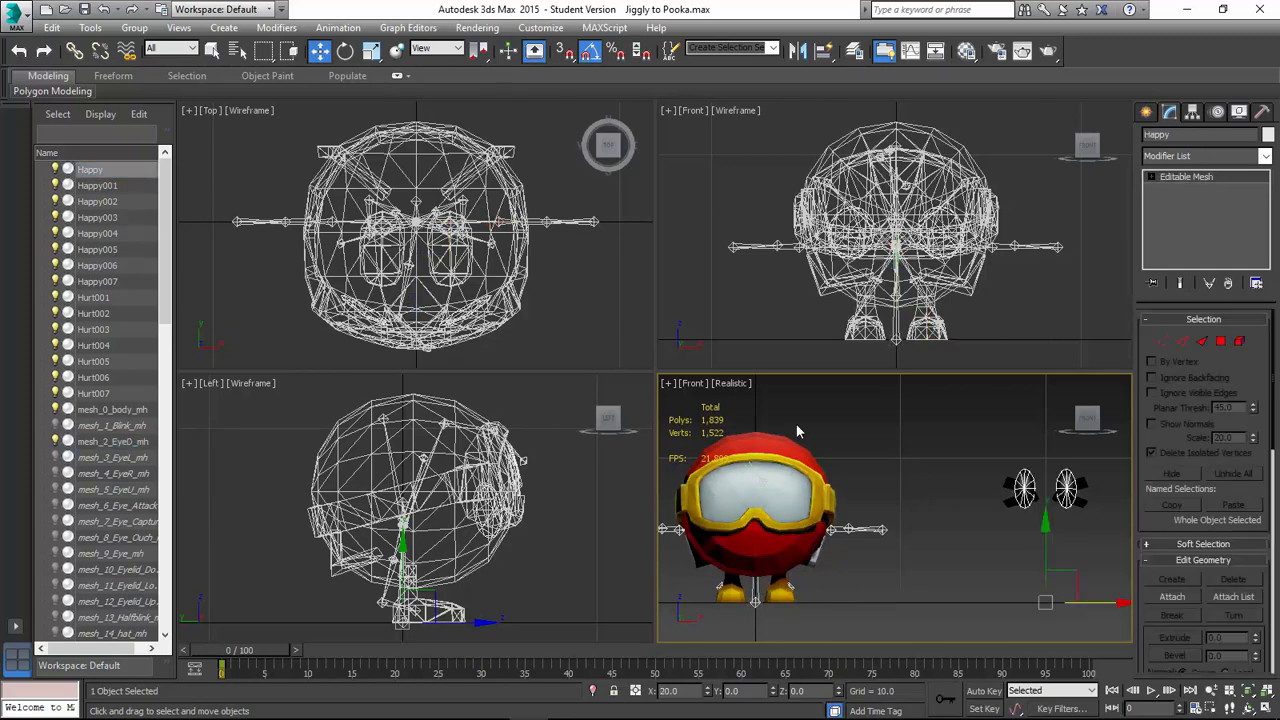
pyautogui.rightClick(1018, 516)
pyautogui.click(1145, 531)
pyautogui.click(1201, 341)
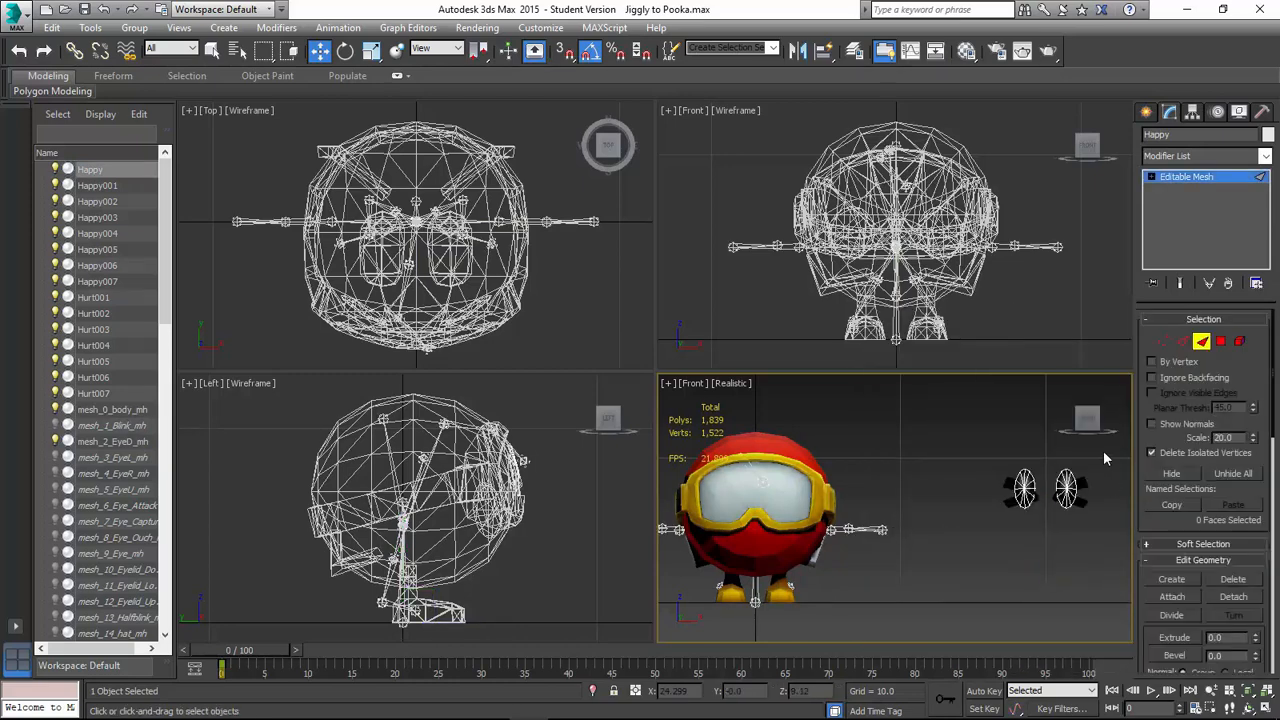
pyautogui.moveTo(1105, 458); pyautogui.dragTo(972, 572)
pyautogui.rightClick(1000, 509)
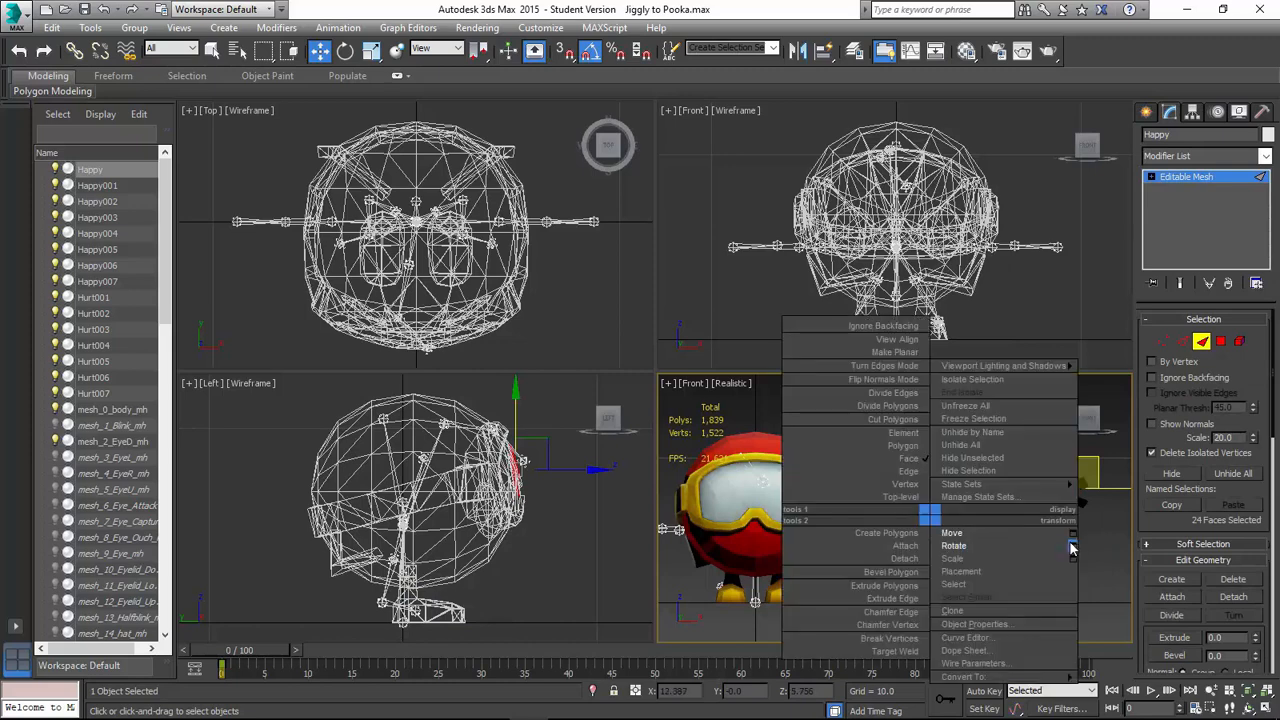
pyautogui.click(1077, 543)
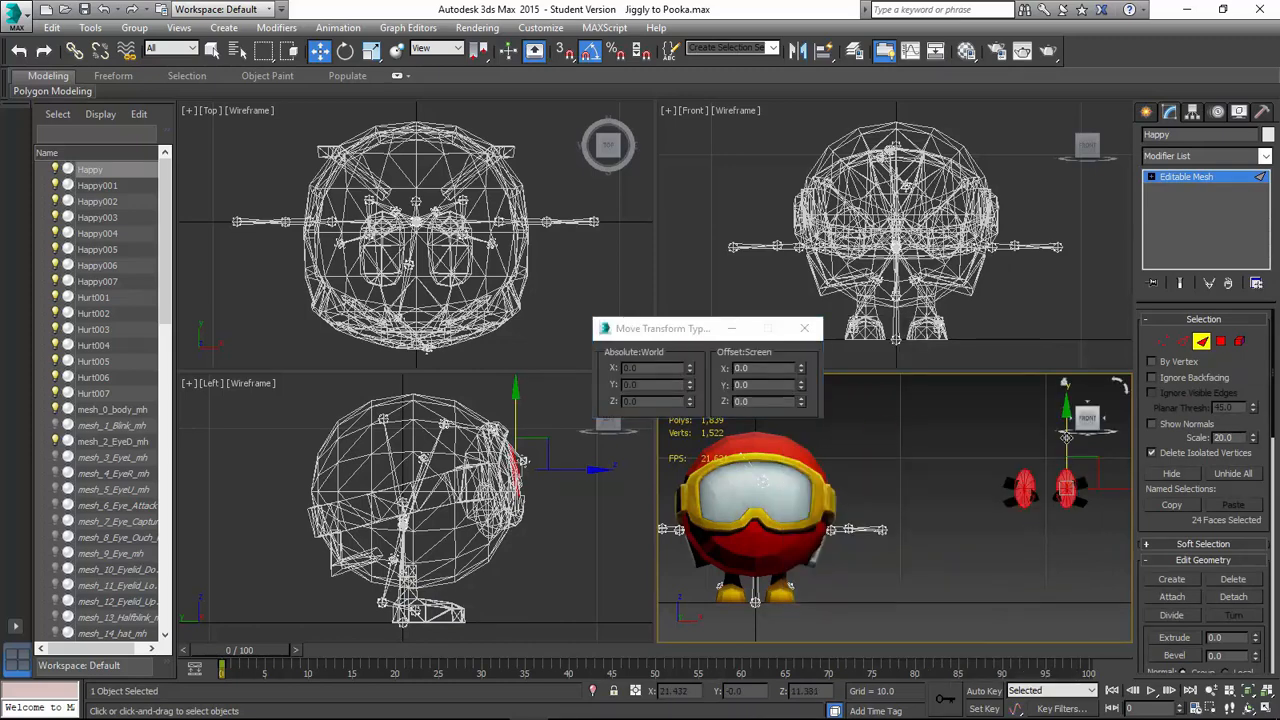
pyautogui.moveTo(1066, 443); pyautogui.dragTo(1066, 499)
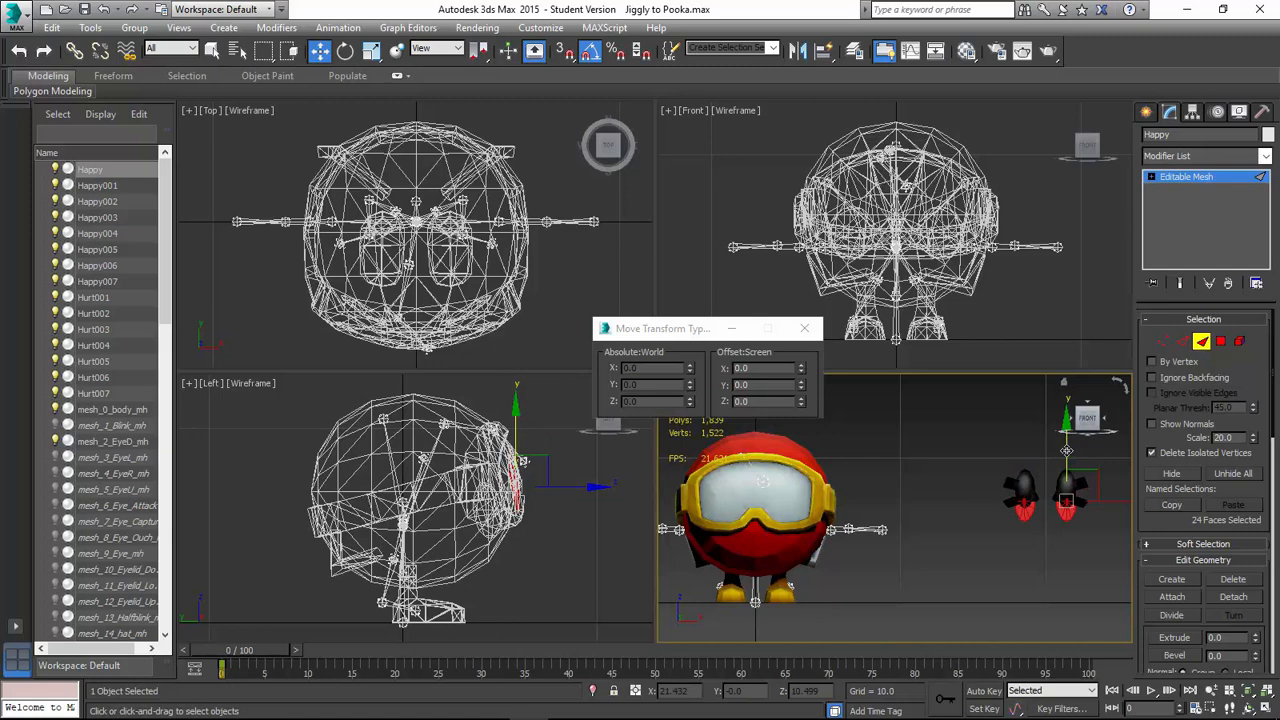
pyautogui.click(756, 369)
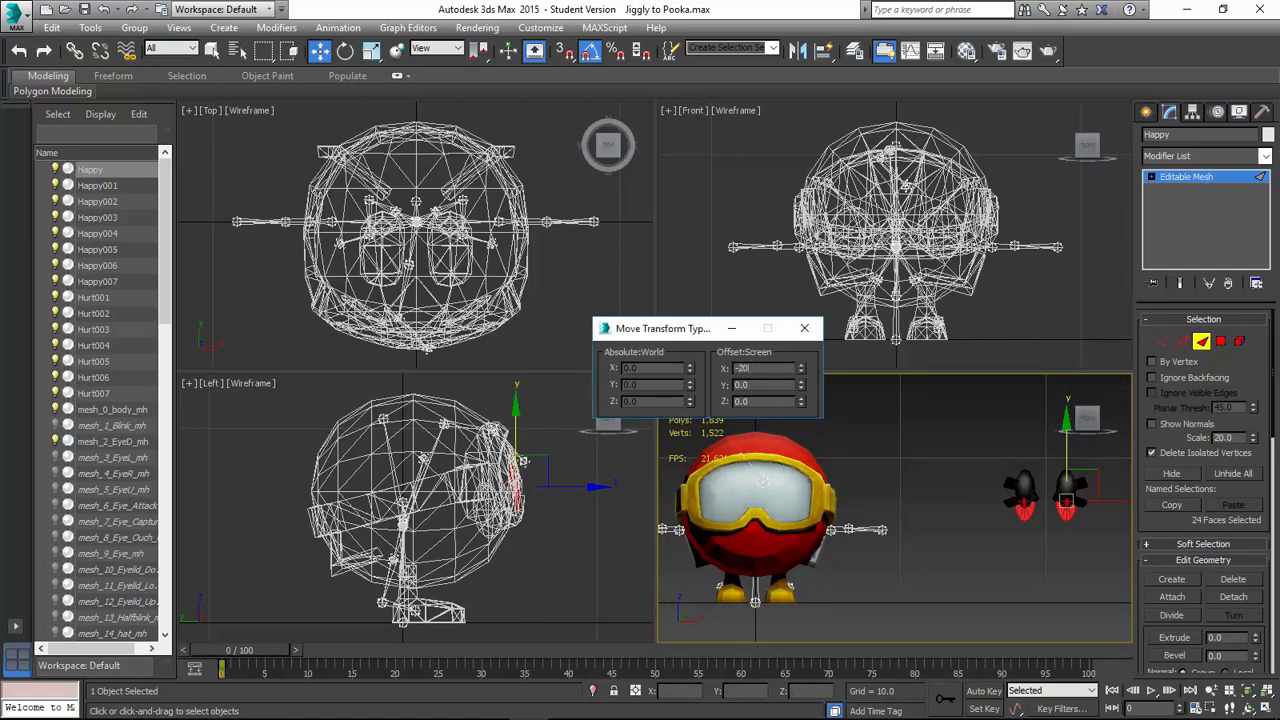
pyautogui.press('Tab')
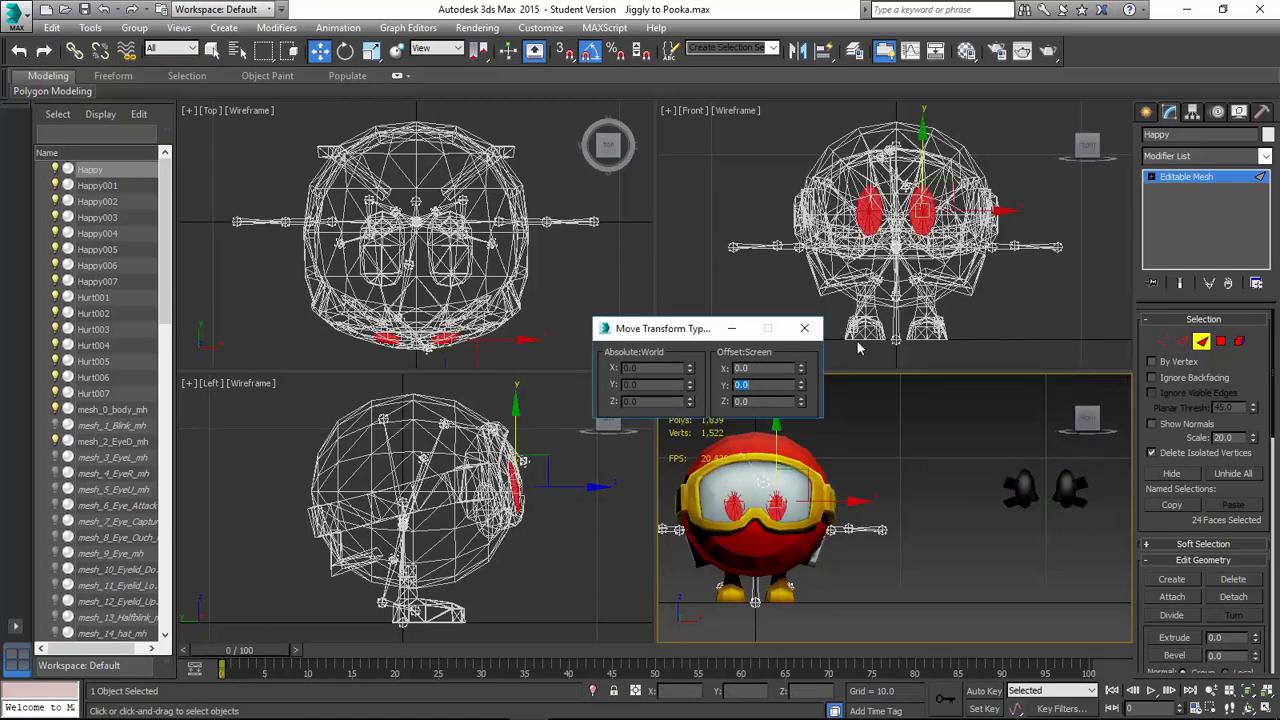
pyautogui.click(804, 328)
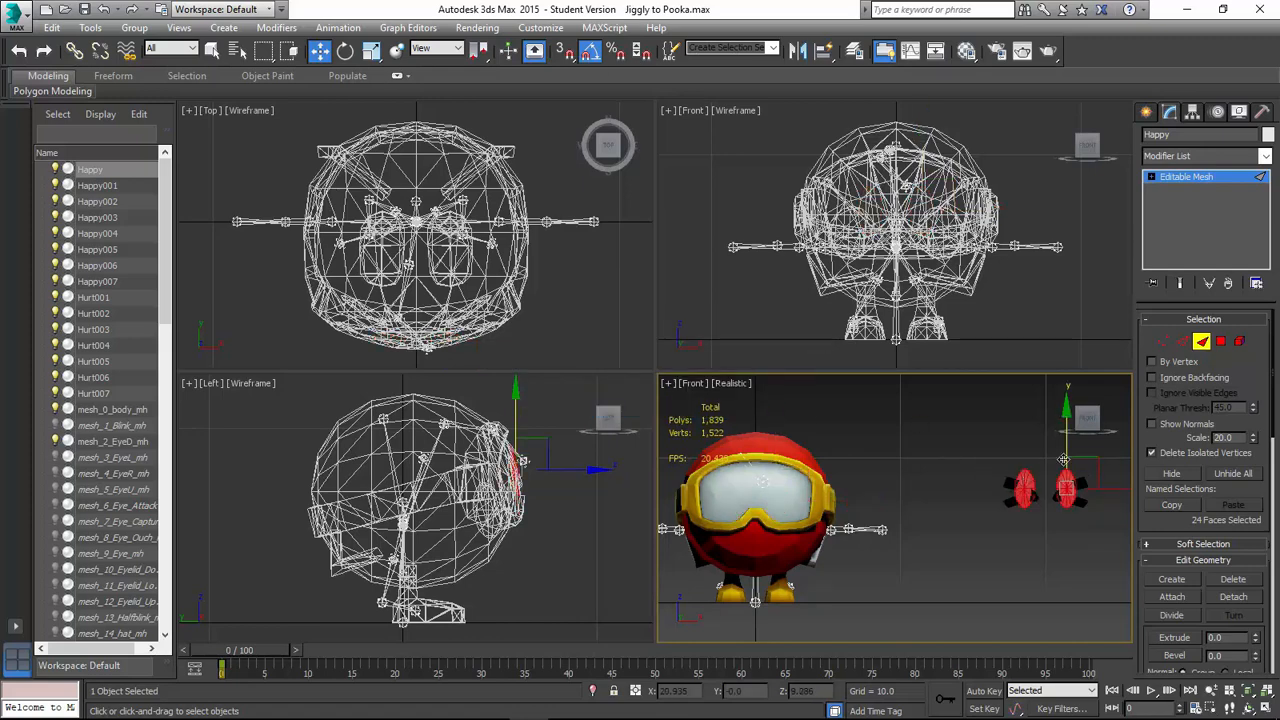
# Try offsetting the Happy faces -20 in screen X before lowering them within the goggles, and undo both moves.
pyautogui.rightClick(957, 445)
pyautogui.click(1065, 466)
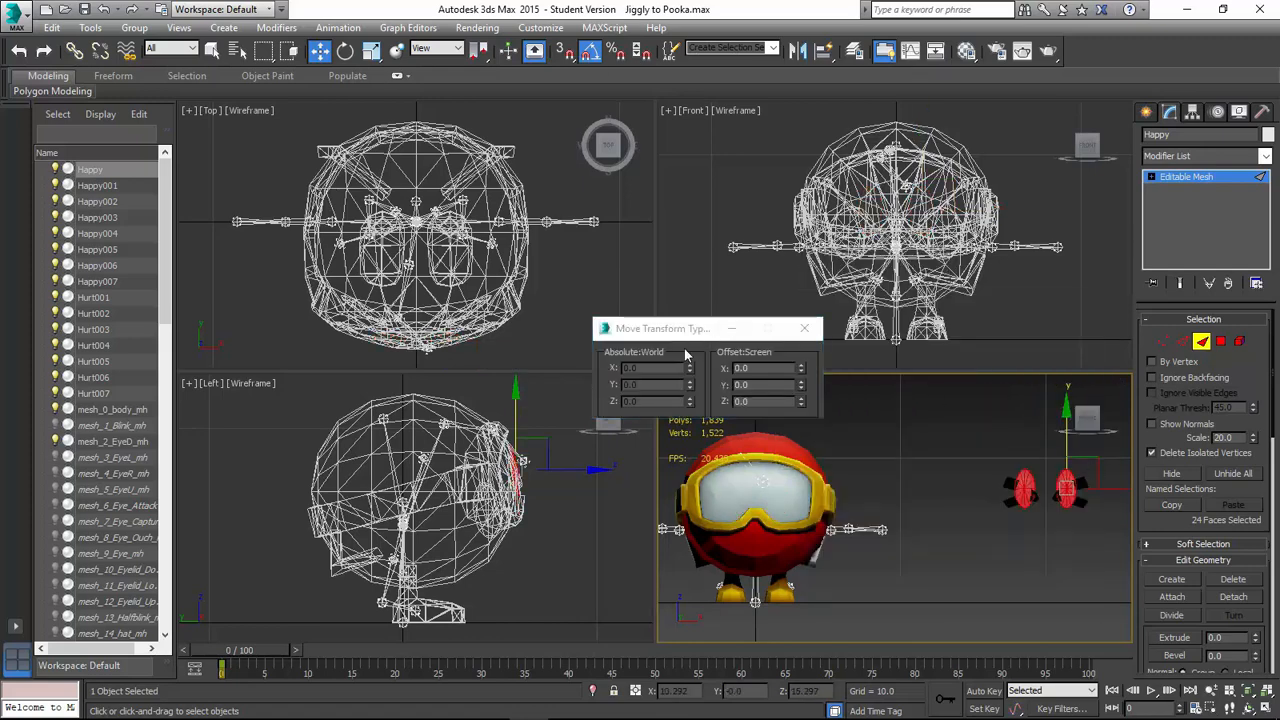
pyautogui.write('-20')
pyautogui.press('Tab')
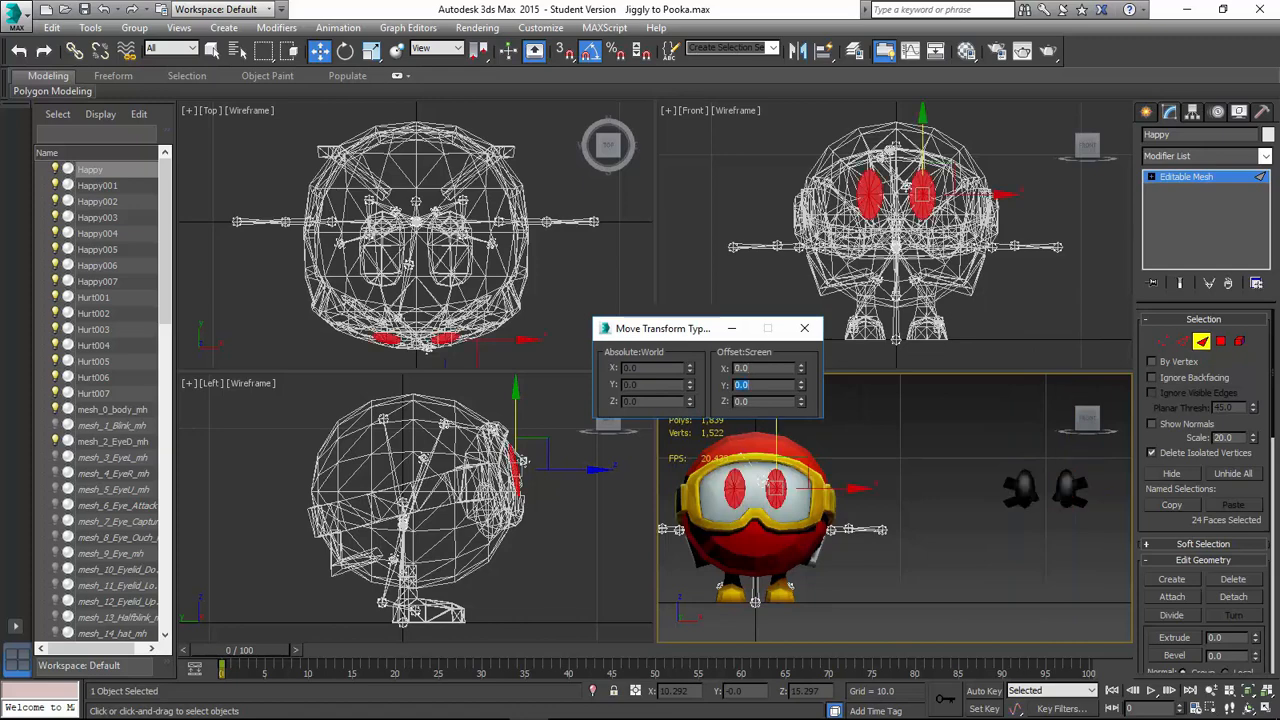
pyautogui.moveTo(777, 441); pyautogui.dragTo(777, 455)
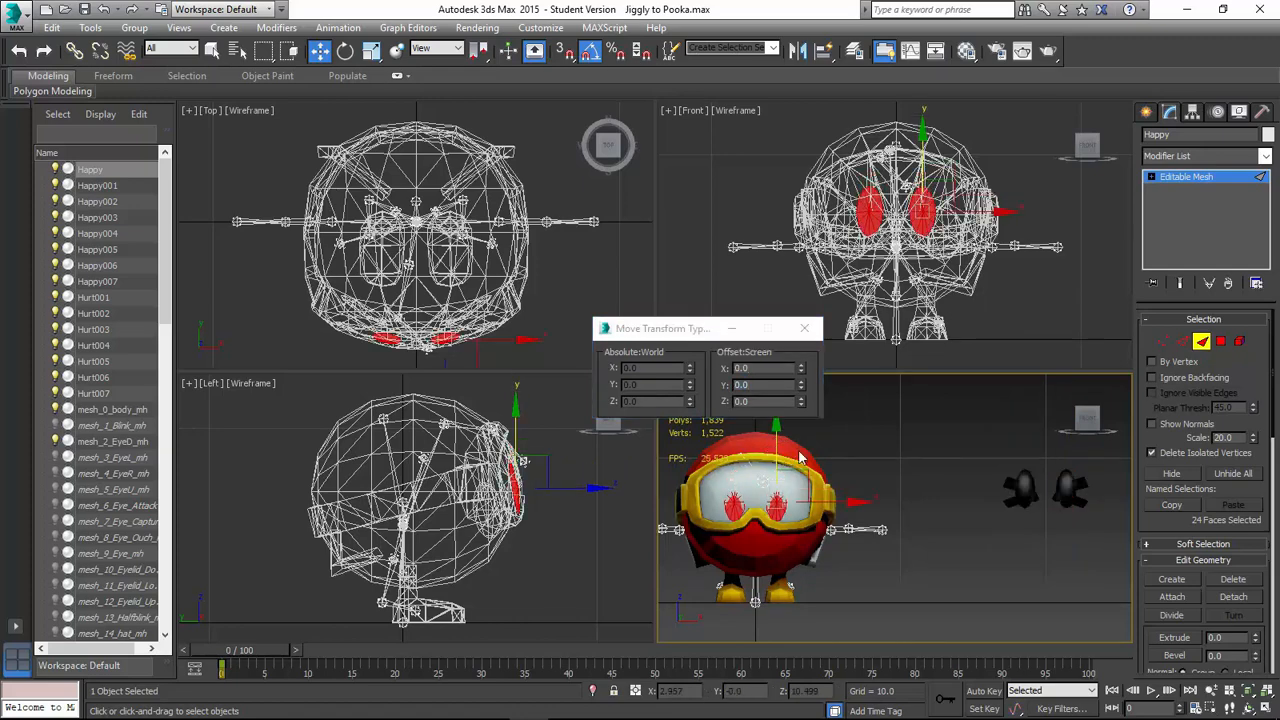
pyautogui.hotkey('ctrl', 'z')
pyautogui.hotkey('ctrl', 'z')
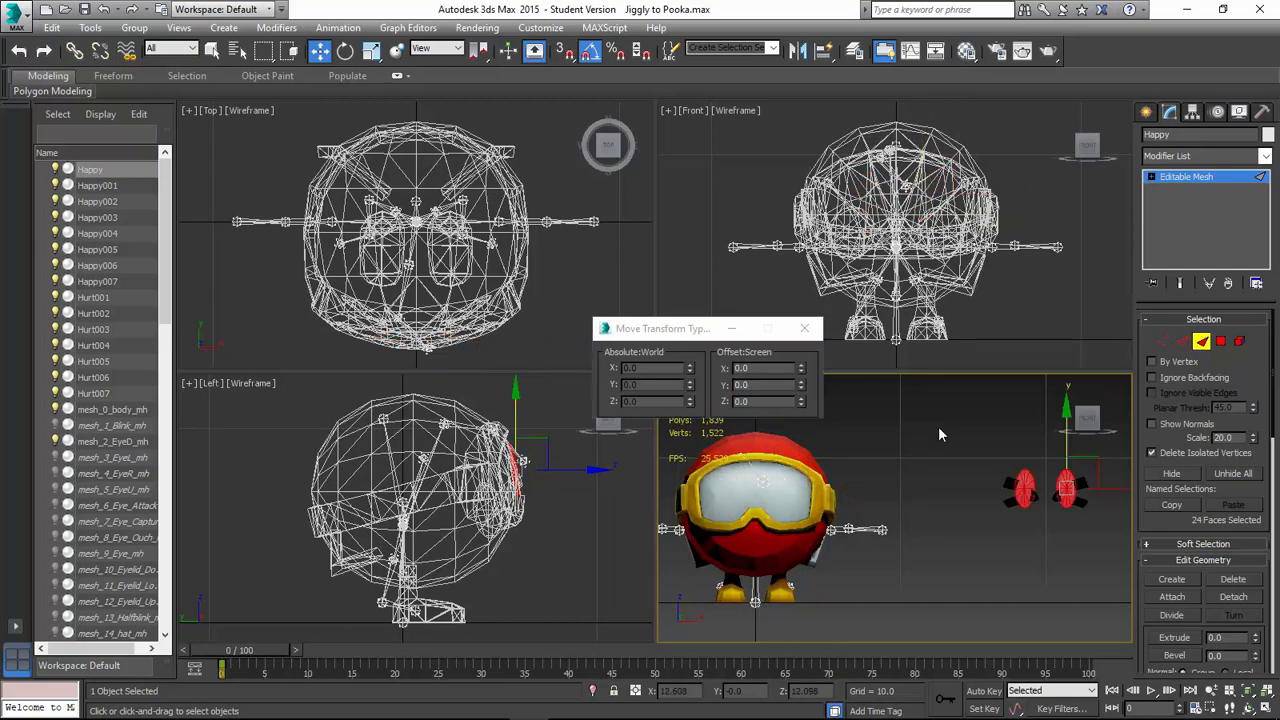
pyautogui.click(1203, 342)
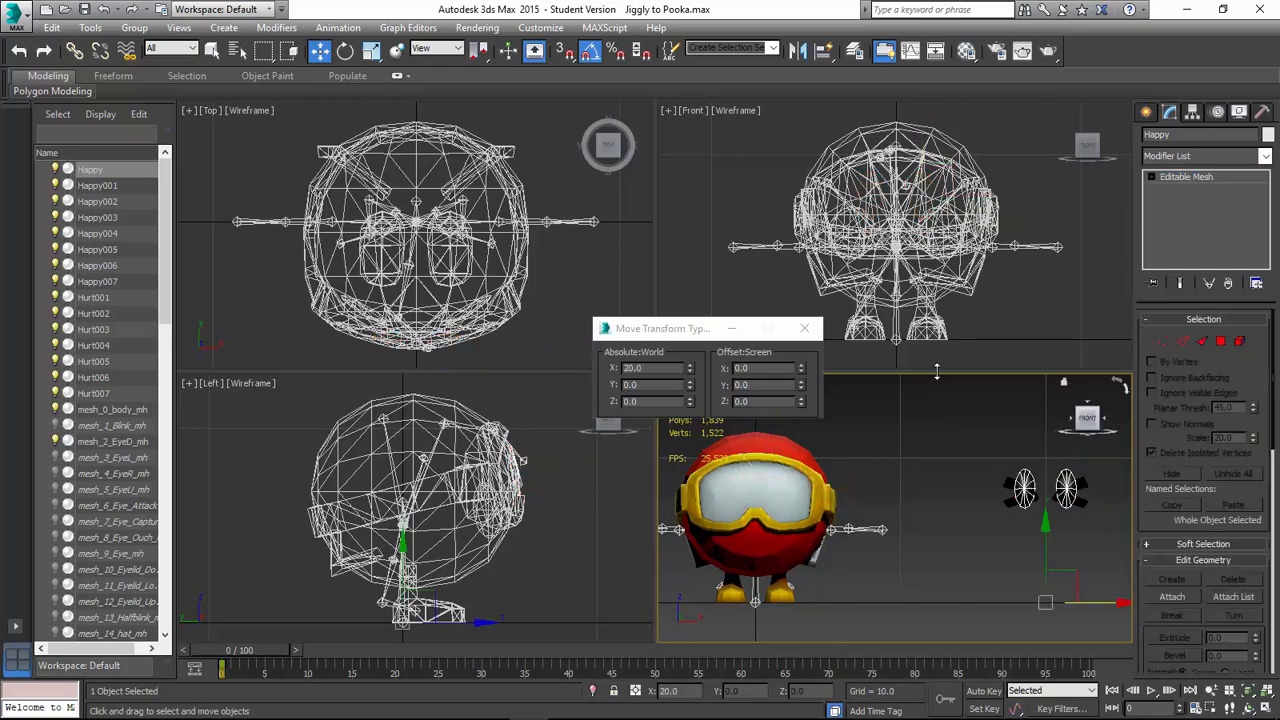
pyautogui.click(805, 331)
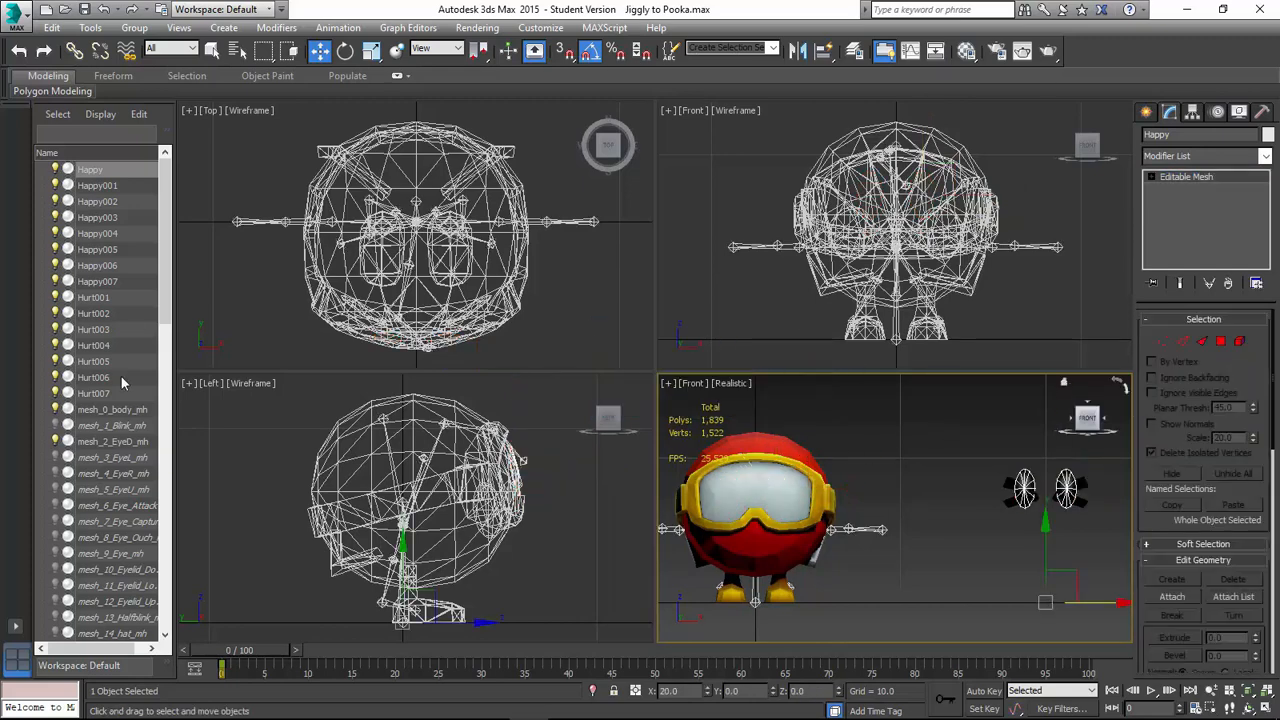
# Open mesh_2_EyeD_mh for editing at its Editable Mesh level beneath the Skin modifier.
pyautogui.click(110, 442)
pyautogui.click(1186, 191)
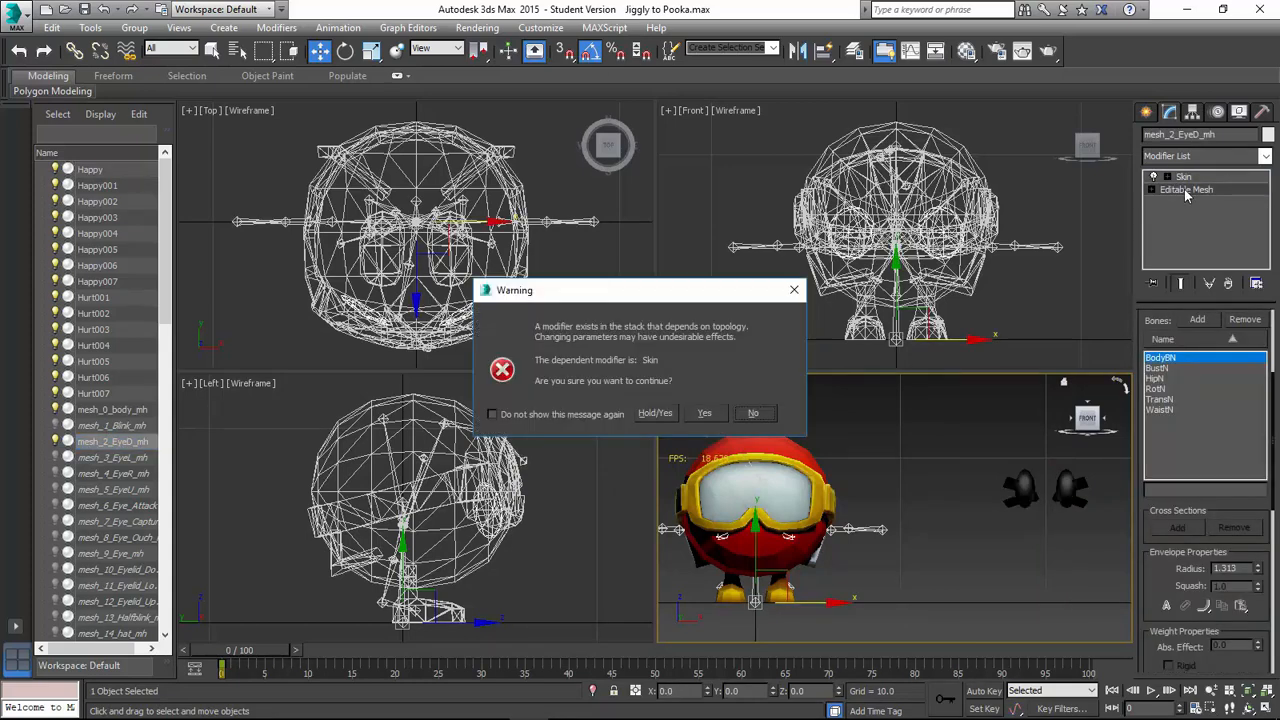
pyautogui.click(710, 414)
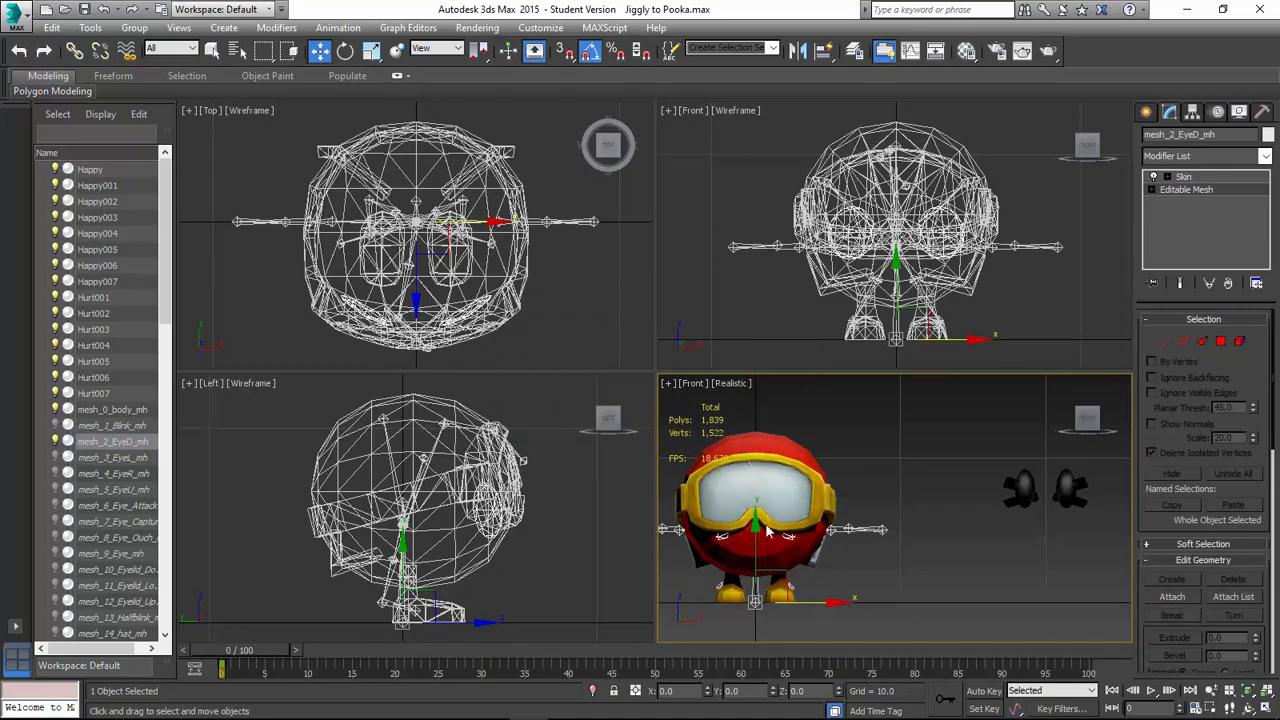
# Switch to the YouTube page in the browser and set the Or4nges - Platforms video to loop.
pyautogui.hotkey('alt', 'Tab')
pyautogui.hotkey('alt', 'Tab')
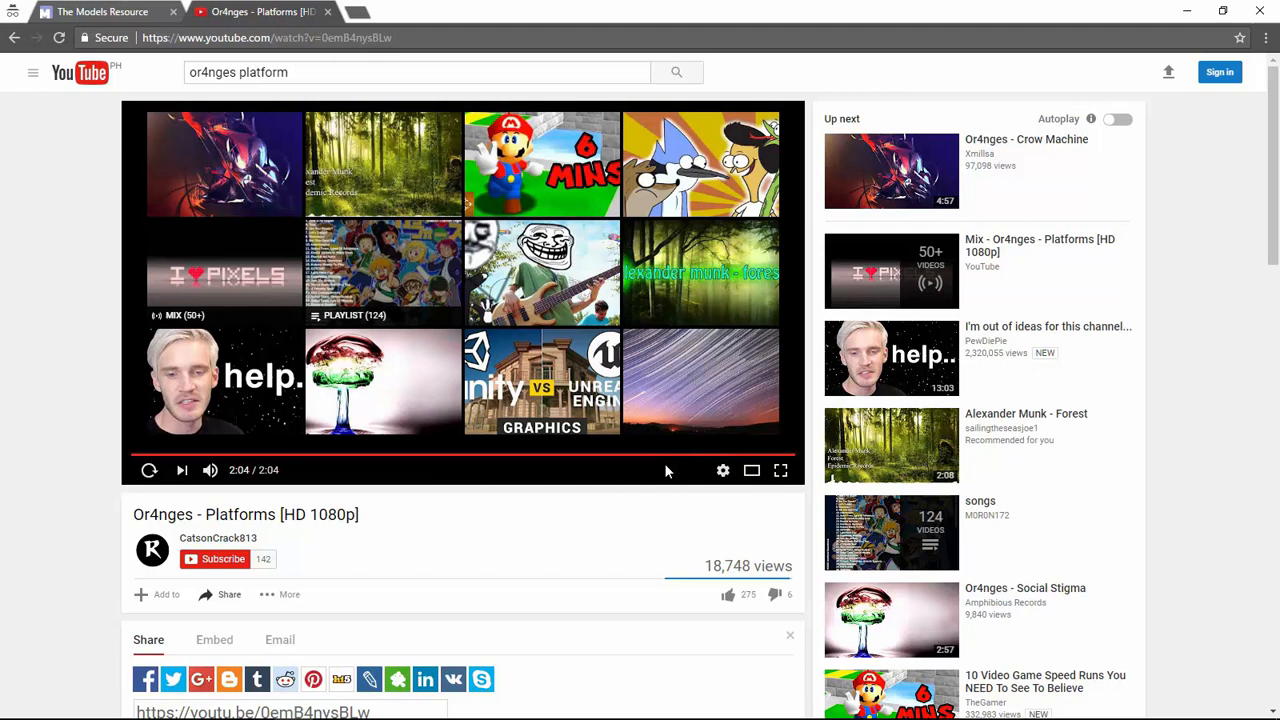
pyautogui.rightClick(599, 468)
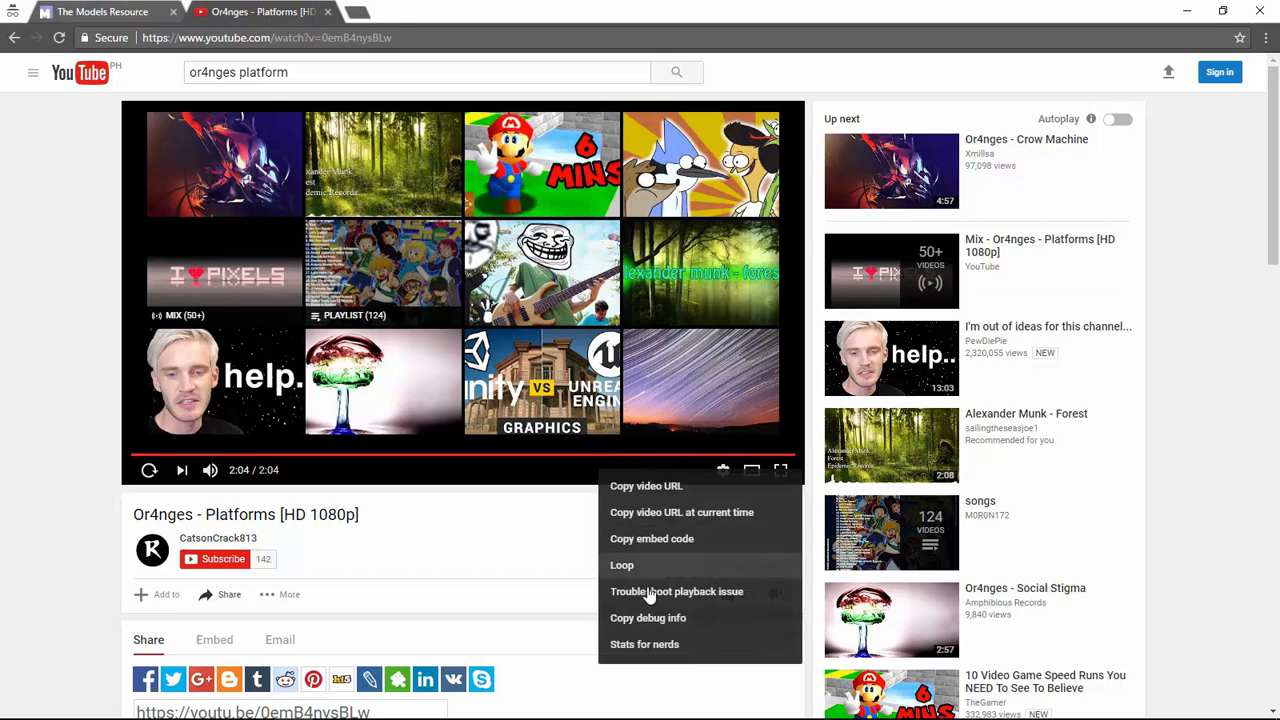
pyautogui.click(620, 565)
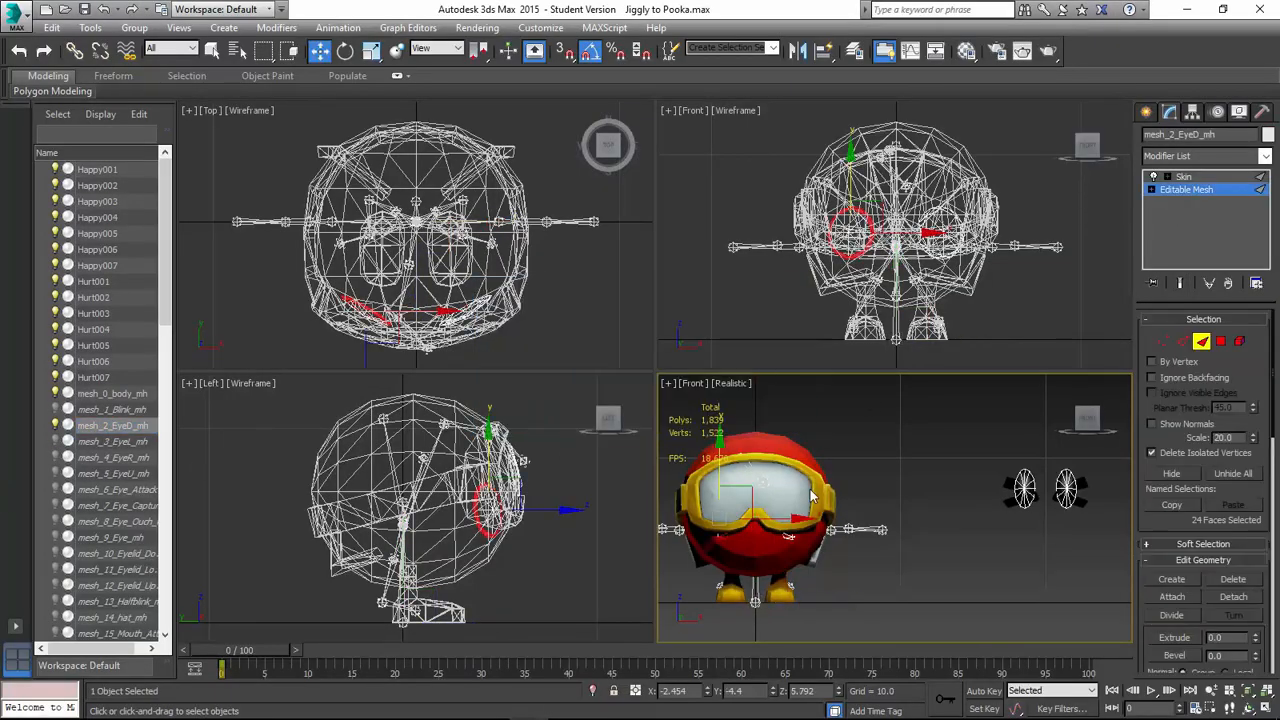
# Delete mesh_2_EyeD_mh's original eye faces, offset the attached Happy eye faces -20 in screen X and lower them slightly within the goggles.
pyautogui.press('Delete')
pyautogui.moveTo(985, 452); pyautogui.dragTo(1105, 528)
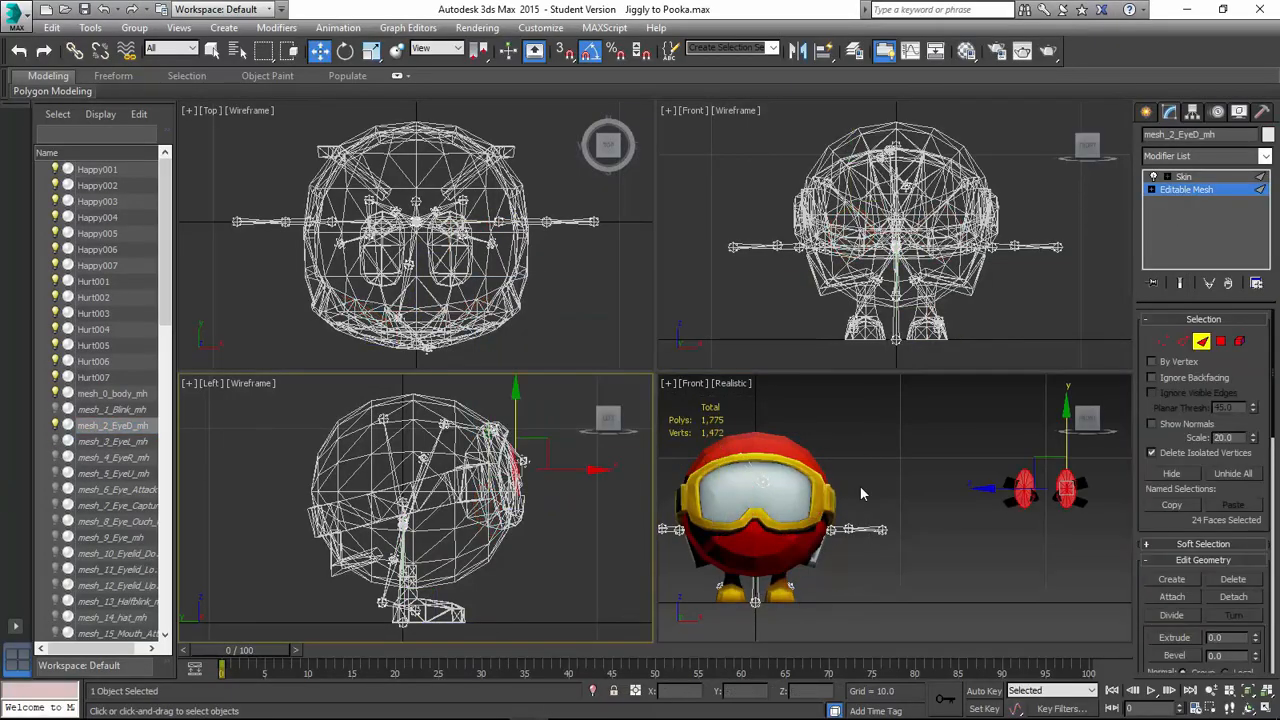
pyautogui.rightClick(863, 491)
pyautogui.press('F12')
pyautogui.doubleClick(763, 369)
pyautogui.write('-20')
pyautogui.press('Tab')
pyautogui.moveTo(776, 440); pyautogui.dragTo(776, 457)
pyautogui.keyDown('alt'); pyautogui.moveTo(836, 461); pyautogui.dragTo(1006, 453, button='middle'); pyautogui.keyUp('alt')
pyautogui.press('e')
pyautogui.press('w')
pyautogui.press('3')
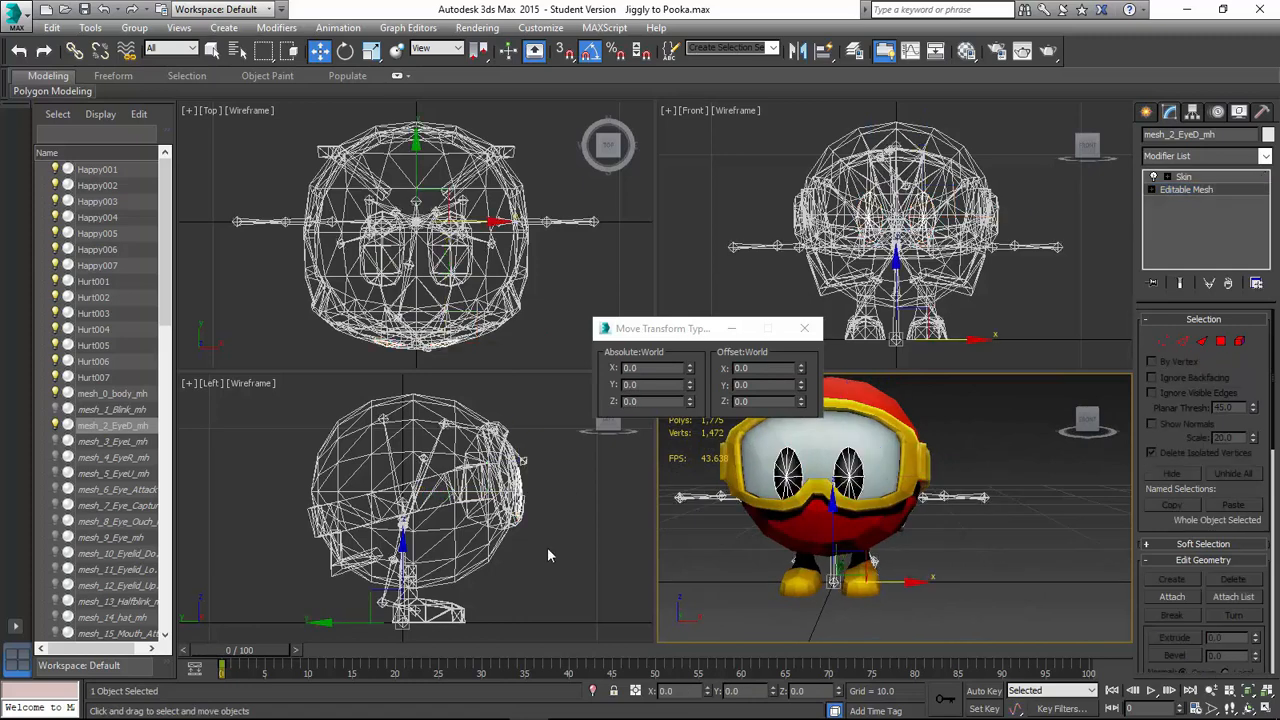
# Select all eye vertices in mesh_2_EyeD_mh's Skin modifier and set their BodyBN weight to 1.
pyautogui.click(1184, 176)
pyautogui.press('1')
pyautogui.scroll(2, 1177, 349)
pyautogui.scroll(-1, 1177, 349)
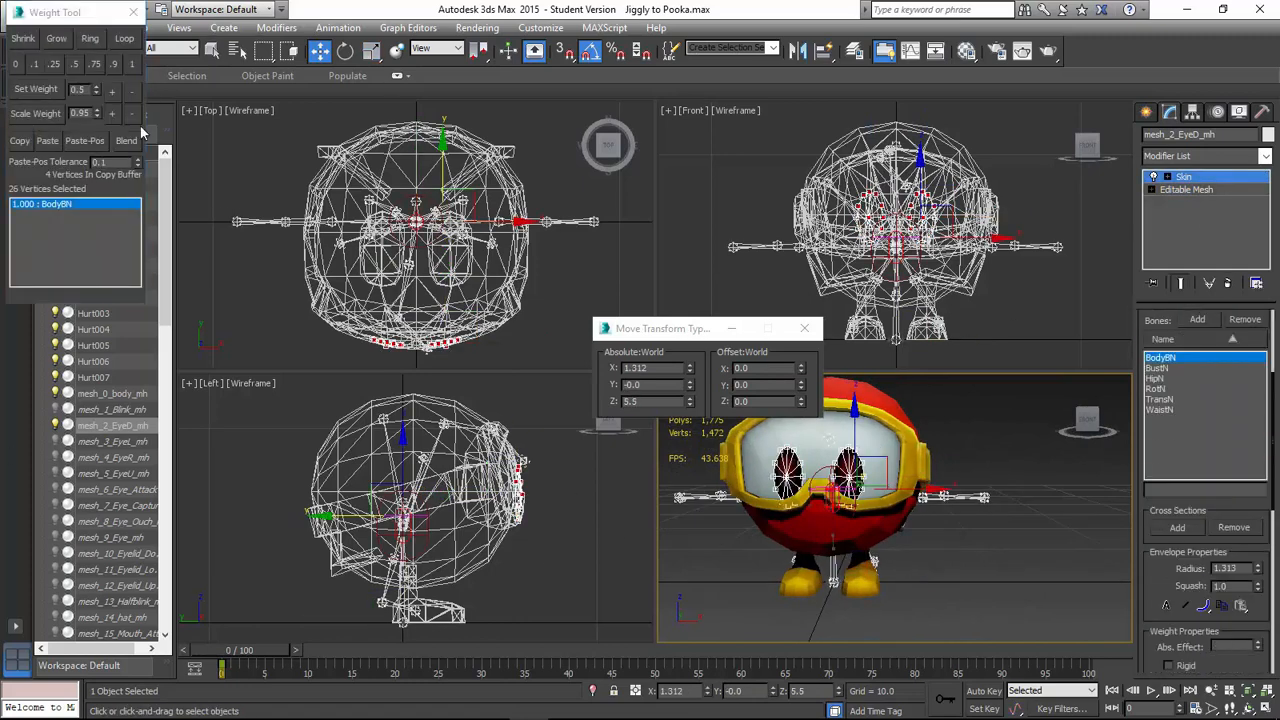
pyautogui.click(132, 65)
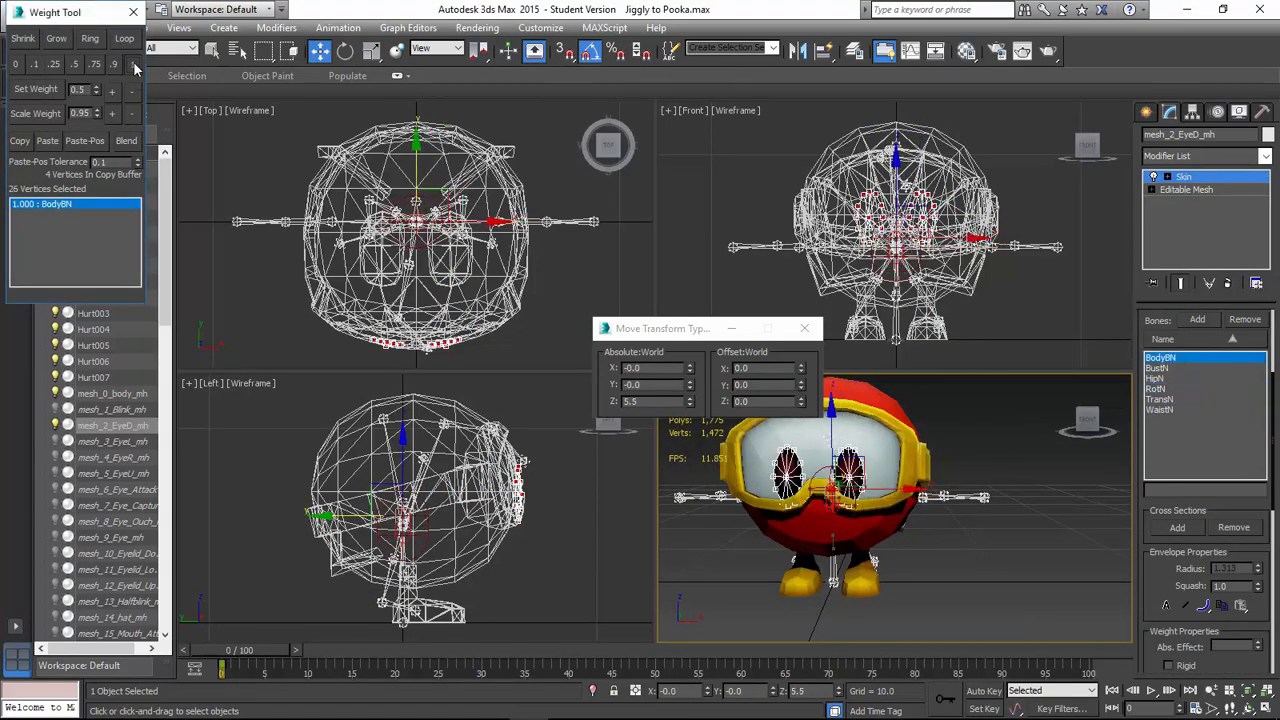
# Remove BodyBN from the skin's bones, add it back, and assign the eye vertices to it with a weight of 1.
pyautogui.click(1245, 319)
pyautogui.click(1197, 319)
pyautogui.scroll(-3, 108, 386)
pyautogui.click(58, 384)
pyautogui.doubleClick(160, 337)
pyautogui.click(62, 203)
pyautogui.click(1245, 319)
pyautogui.click(1197, 319)
pyautogui.doubleClick(83, 369)
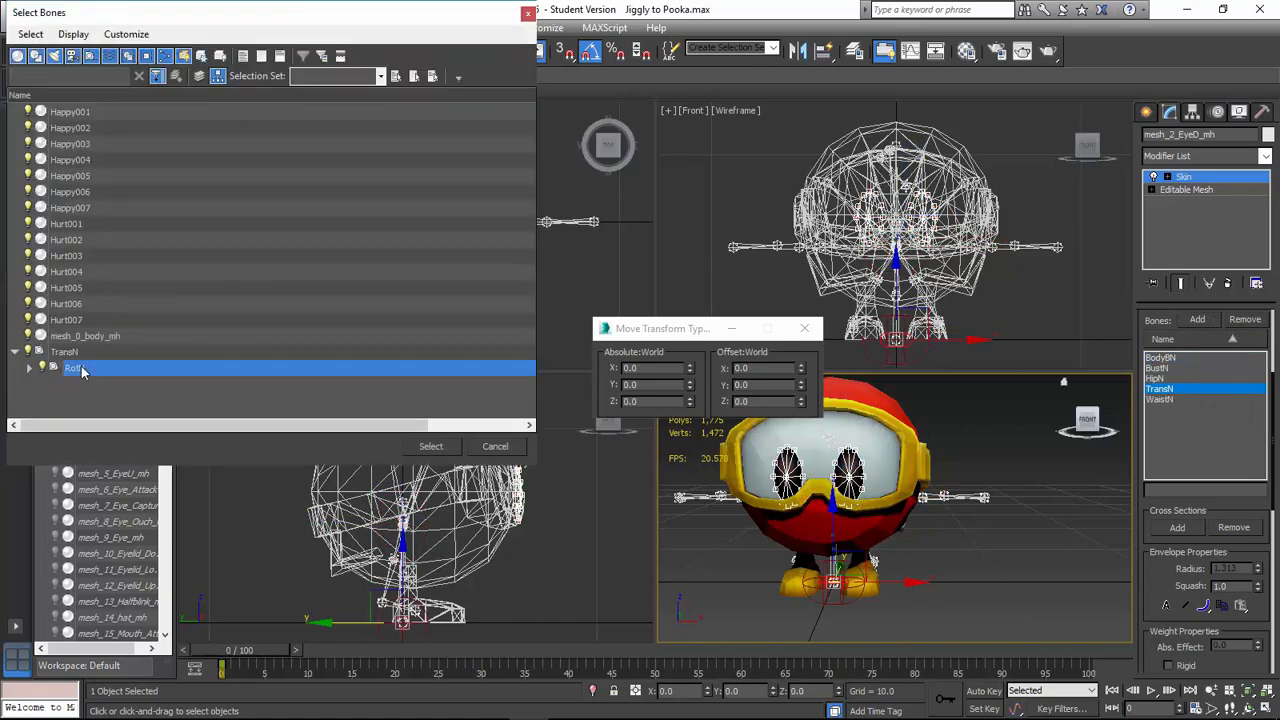
pyautogui.click(1160, 357)
pyautogui.click(133, 66)
pyautogui.moveTo(850, 563)
pyautogui.keyDown('alt'); pyautogui.mouseDown(button='middle')
pyautogui.moveTo(800, 560)
pyautogui.moveTo(838, 560)
pyautogui.mouseUp(button='middle'); pyautogui.keyUp('alt')
# Hide mesh_2_EyeD_mh, unhide mesh_3_EyeL_mh, and attach Happy001 to it at the Editable Mesh level.
pyautogui.click(55, 425)
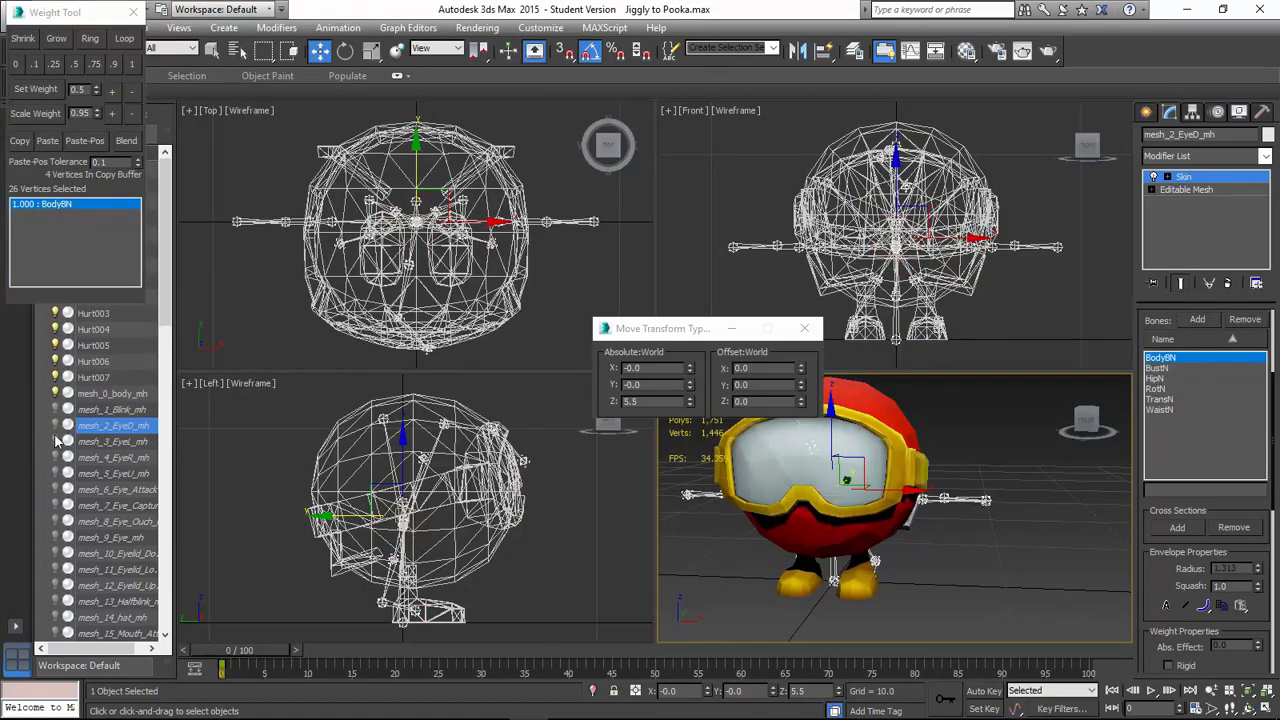
pyautogui.click(55, 441)
pyautogui.click(112, 441)
pyautogui.click(1186, 190)
pyautogui.click(1177, 600)
pyautogui.click(98, 169)
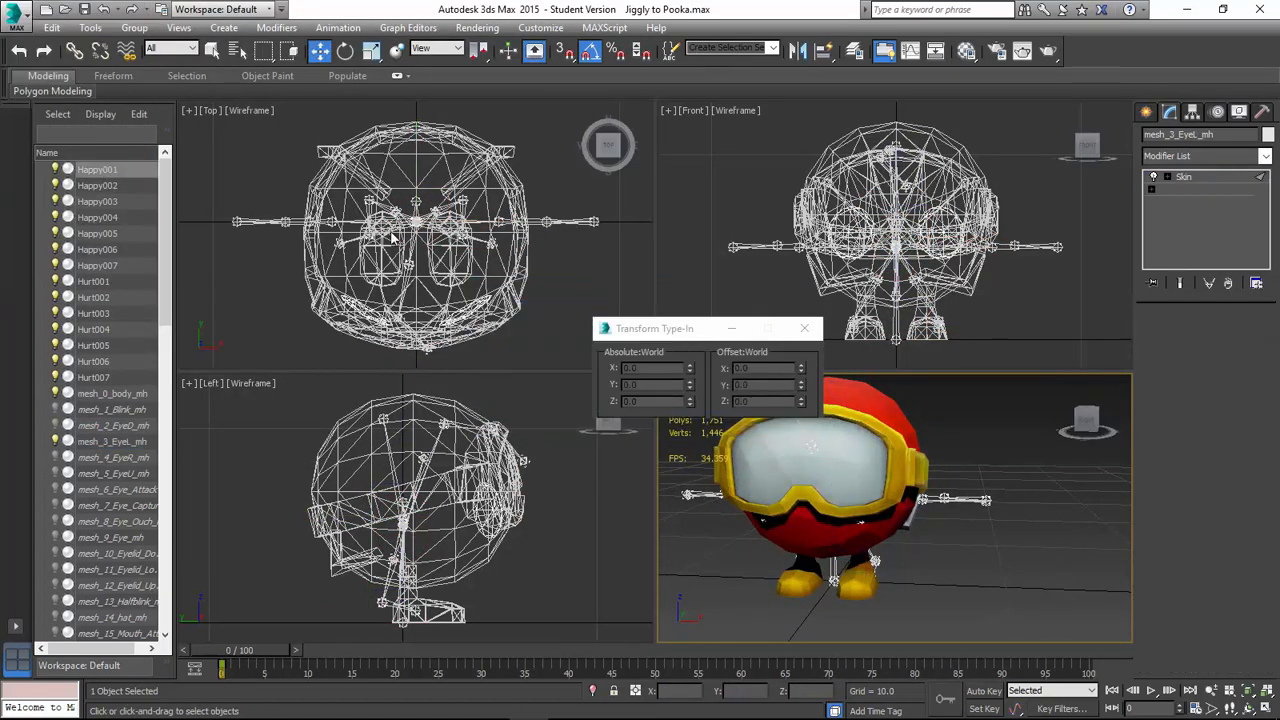
pyautogui.click(705, 413)
# Delete mesh_3_EyeL_mh's original eye faces in face mode and select all the remaining Happy eye faces.
pyautogui.click(1202, 342)
pyautogui.click(1087, 420)
pyautogui.moveTo(872, 412); pyautogui.dragTo(632, 602)
pyautogui.rightClick(629, 609)
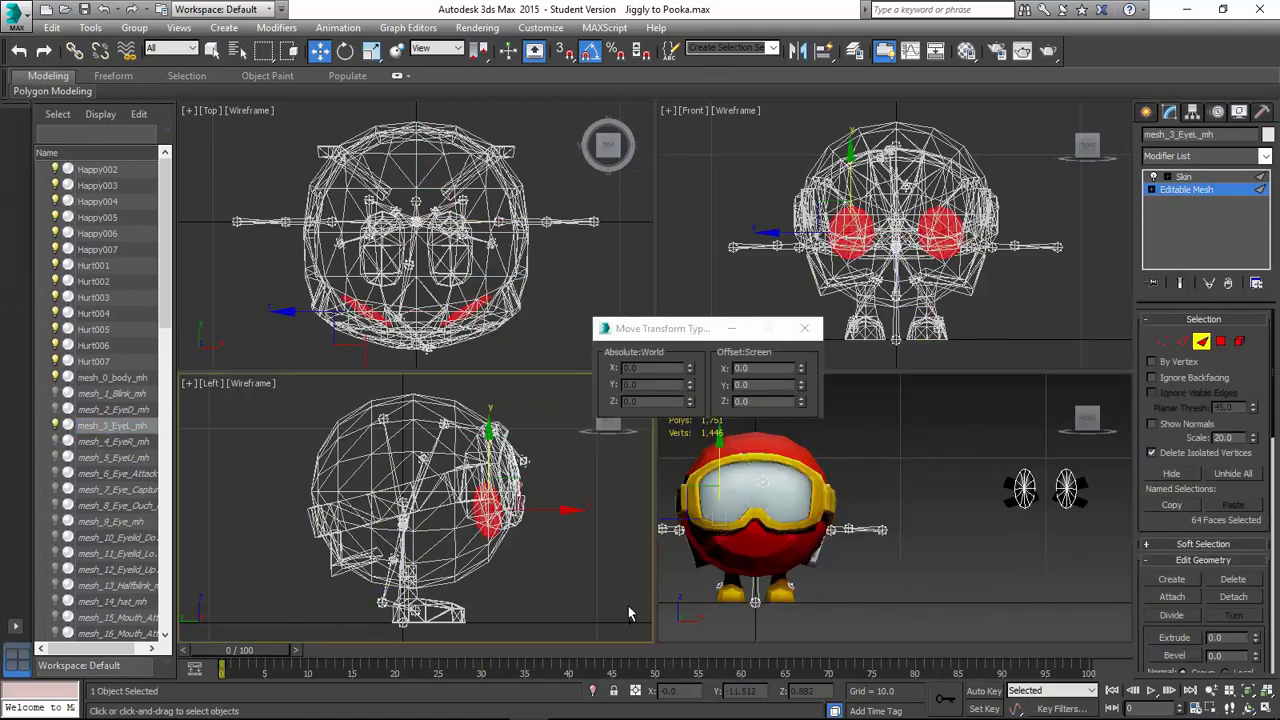
pyautogui.rightClick(809, 454)
pyautogui.press('Delete')
pyautogui.hotkey('ctrl', 'a')
# Try offsetting the Happy eye faces -16 in screen X in the Left view, and undo the move.
pyautogui.rightClick(590, 634)
pyautogui.doubleClick(748, 368)
pyautogui.write('-16')
pyautogui.press('Tab')
pyautogui.click(804, 328)
pyautogui.rightClick(876, 456)
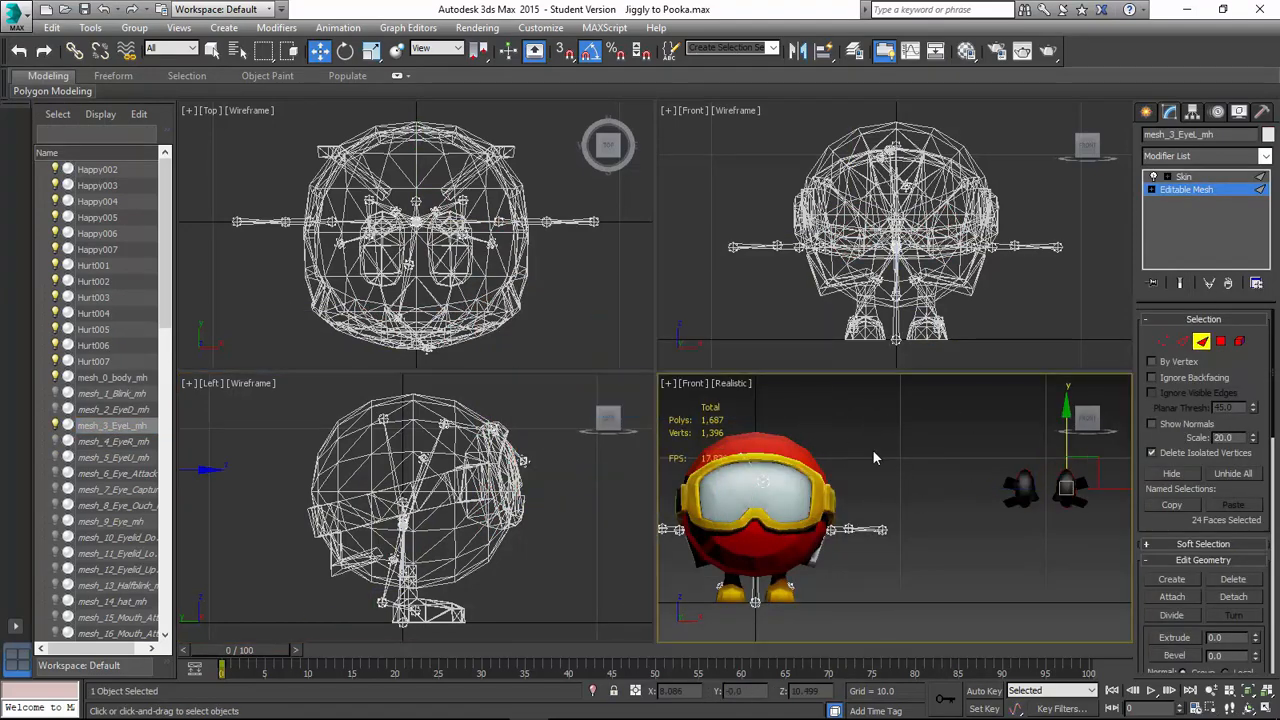
pyautogui.hotkey('ctrl', 'z')
# Offset the Happy eye faces -16 in screen X in the Front view to place them on the goggles.
pyautogui.press('F12')
pyautogui.scroll(-3, 983, 489)
pyautogui.doubleClick(777, 368)
pyautogui.write('-16')
pyautogui.press('Tab')
pyautogui.scroll(6, 869, 475)
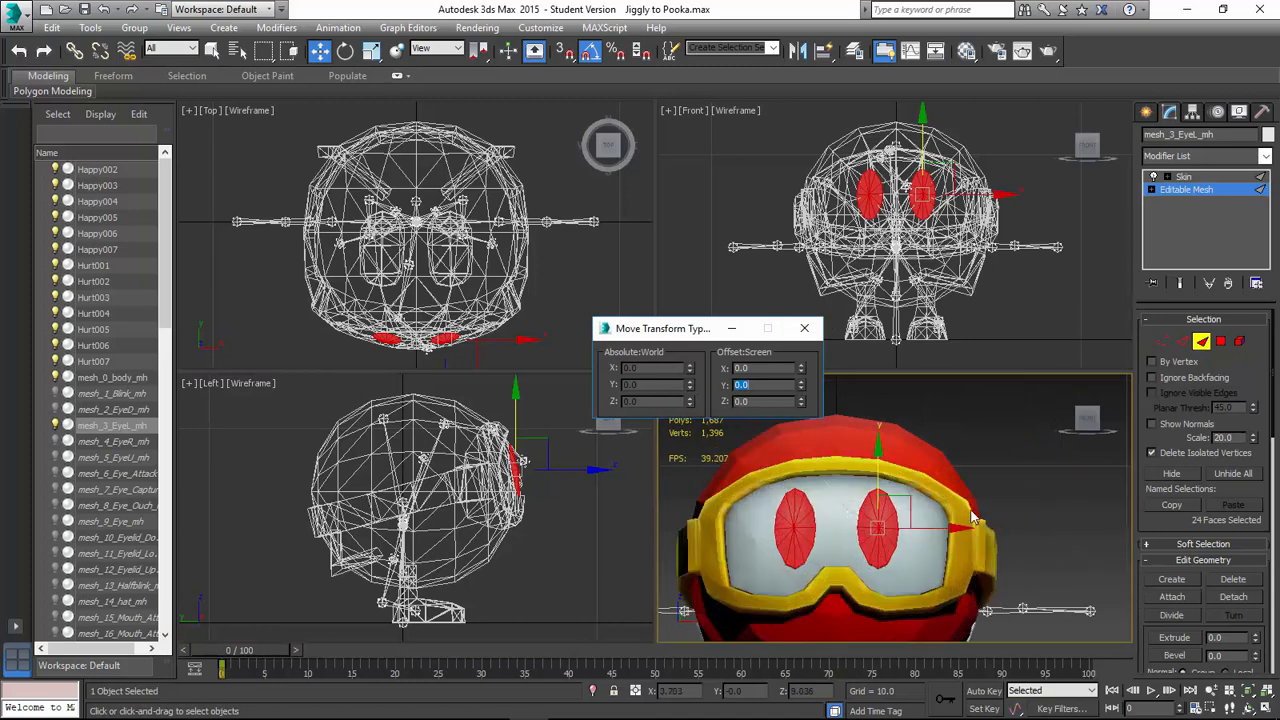
# Try shifting the character's right eye outward on the goggle lens and rotating it toward the lens surface.
pyautogui.click(833, 420)
pyautogui.moveTo(833, 420); pyautogui.dragTo(768, 582)
pyautogui.moveTo(852, 527); pyautogui.dragTo(812, 526)
pyautogui.keyDown('alt'); pyautogui.moveTo(839, 483); pyautogui.dragTo(862, 526, button='middle'); pyautogui.keyUp('alt')
pyautogui.rightClick(827, 550)
pyautogui.click(849, 587)
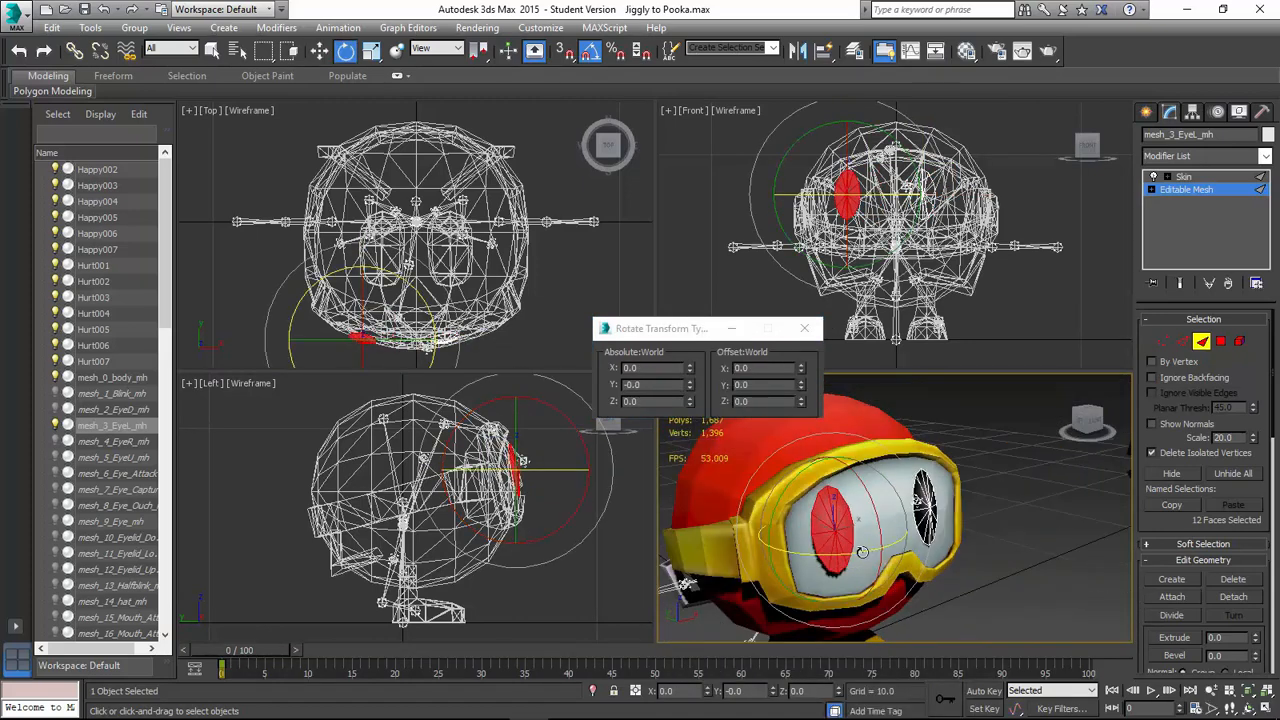
pyautogui.rightClick(860, 526)
pyautogui.click(878, 544)
pyautogui.moveTo(803, 521); pyautogui.dragTo(791, 517)
pyautogui.keyDown('alt'); pyautogui.moveTo(868, 500); pyautogui.dragTo(830, 492, button='middle'); pyautogui.keyUp('alt')
pyautogui.moveTo(830, 487); pyautogui.dragTo(829, 499)
pyautogui.keyDown('alt'); pyautogui.moveTo(837, 499); pyautogui.dragTo(780, 482, button='middle'); pyautogui.keyUp('alt')
# Try fine-tuning the right eye's rotation with angle snap switched, and undo the edits to that eye.
pyautogui.press('a')
pyautogui.rightClick(778, 480)
pyautogui.click(799, 516)
pyautogui.moveTo(787, 510); pyautogui.dragTo(785, 513)
pyautogui.keyDown('alt'); pyautogui.moveTo(785, 513); pyautogui.dragTo(862, 522, button='middle'); pyautogui.keyUp('alt')
pyautogui.press('a')
pyautogui.click(763, 530)
pyautogui.press('f')
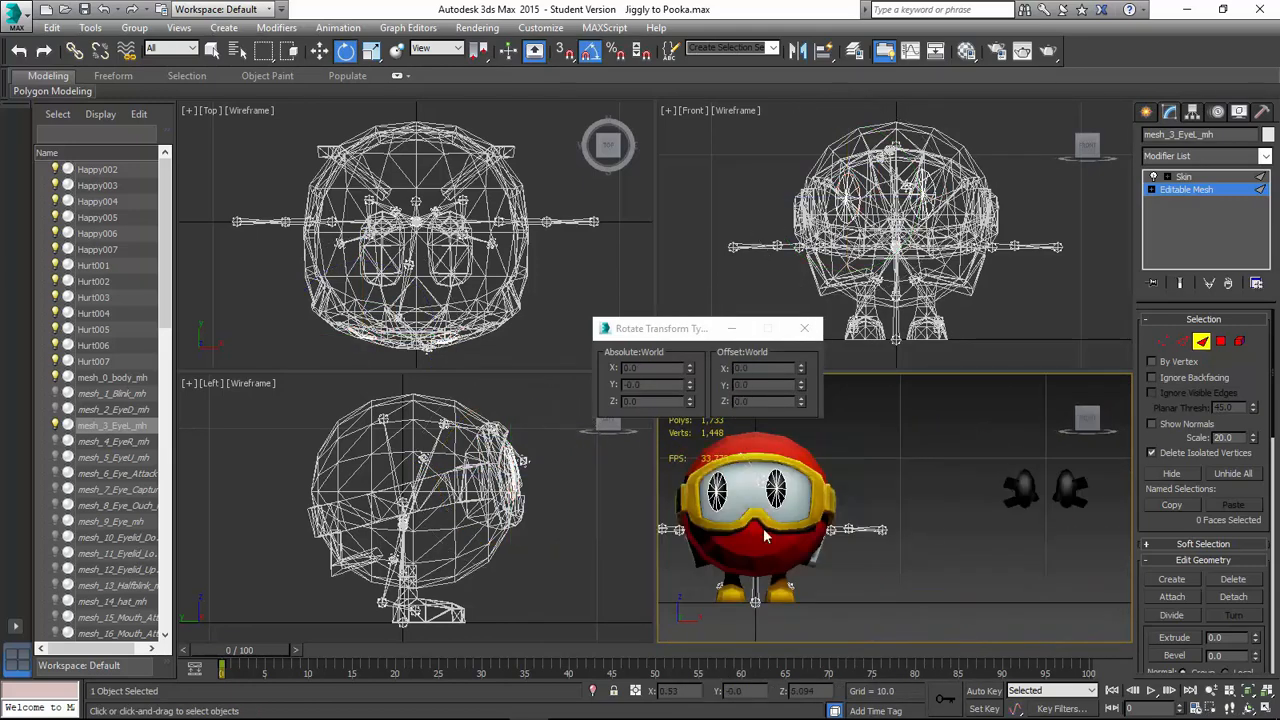
pyautogui.hotkey('ctrl', 'z')
pyautogui.hotkey('ctrl', 'z')
# Select the character's left eye in mesh_3_EyeL_mh and move it outward across the goggle lens.
pyautogui.moveTo(861, 472); pyautogui.dragTo(786, 487, button='middle')
pyautogui.click(812, 490)
pyautogui.rightClick(829, 484)
pyautogui.click(847, 501)
pyautogui.press('p')
pyautogui.rightClick(808, 475)
pyautogui.moveTo(776, 465); pyautogui.dragTo(817, 476)
pyautogui.click(826, 506)
# Rotate and nudge the character's left eye so it follows the curve of the goggle lens.
pyautogui.press('a')
pyautogui.moveTo(812, 466)
pyautogui.keyDown('alt'); pyautogui.mouseDown(button='middle')
pyautogui.moveTo(783, 458)
pyautogui.moveTo(800, 478)
pyautogui.mouseUp(button='middle'); pyautogui.keyUp('alt')
pyautogui.rightClick(800, 478)
pyautogui.click(818, 494)
pyautogui.moveTo(796, 456)
pyautogui.mouseDown()
pyautogui.moveTo(806, 486)
pyautogui.moveTo(791, 453)
pyautogui.mouseUp()
pyautogui.rightClick(799, 455)
pyautogui.click(817, 485)
pyautogui.rightClick(806, 485)
pyautogui.click(824, 501)
pyautogui.press('f')
pyautogui.scroll(-3, 791, 450)
pyautogui.click(789, 431)
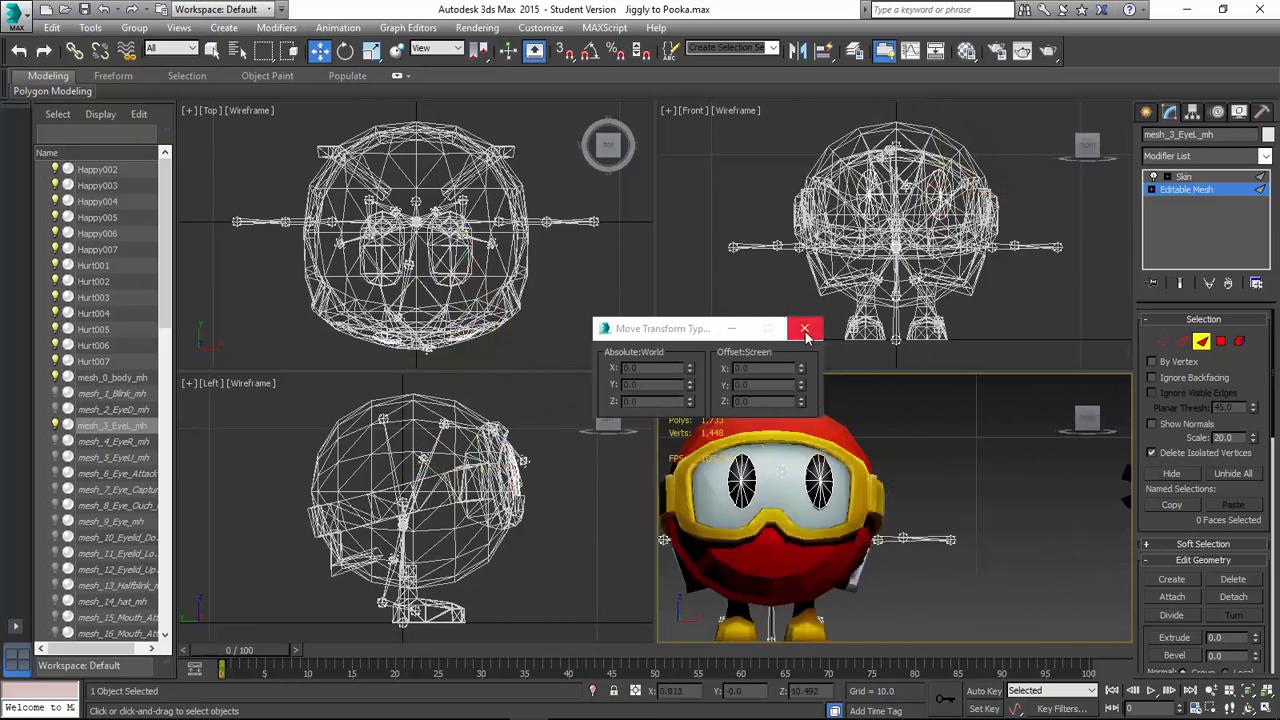
# Remove and re-add BodyBN in mesh_3_EyeL_mh's Skin modifier and set the eye vertices' weight to 1.
pyautogui.click(805, 329)
pyautogui.click(1184, 176)
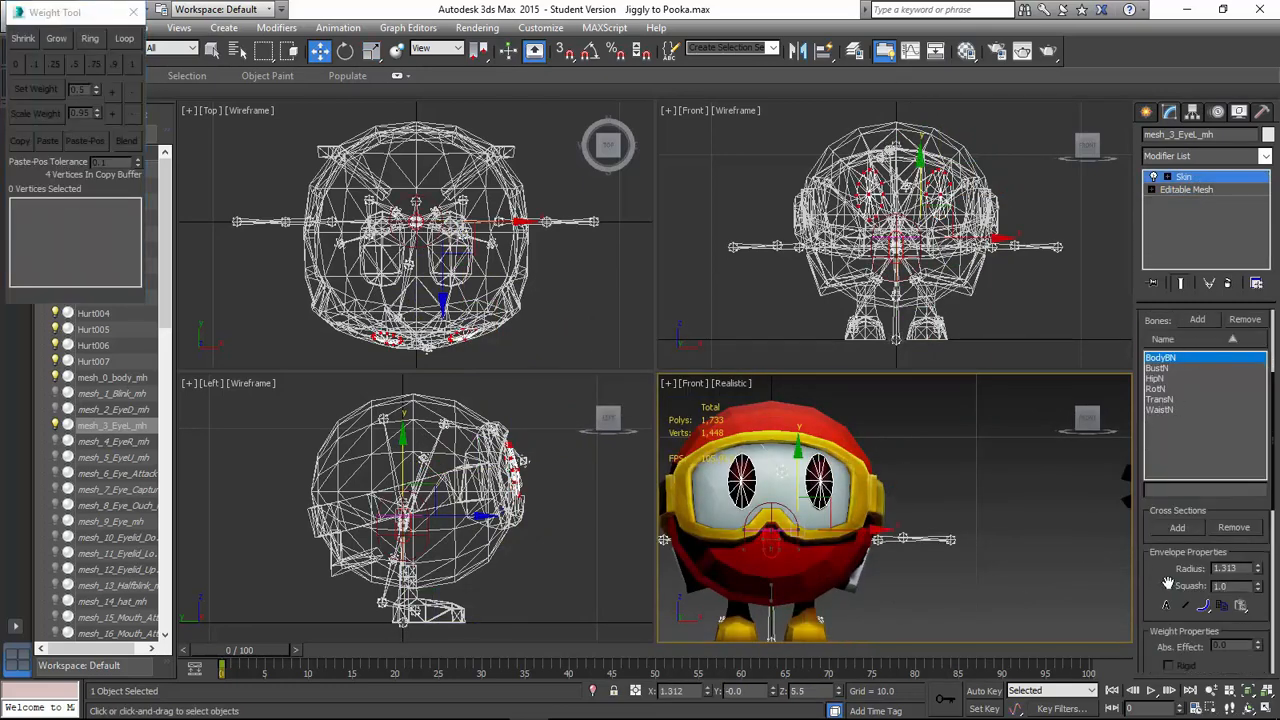
pyautogui.click(1245, 319)
pyautogui.click(1197, 319)
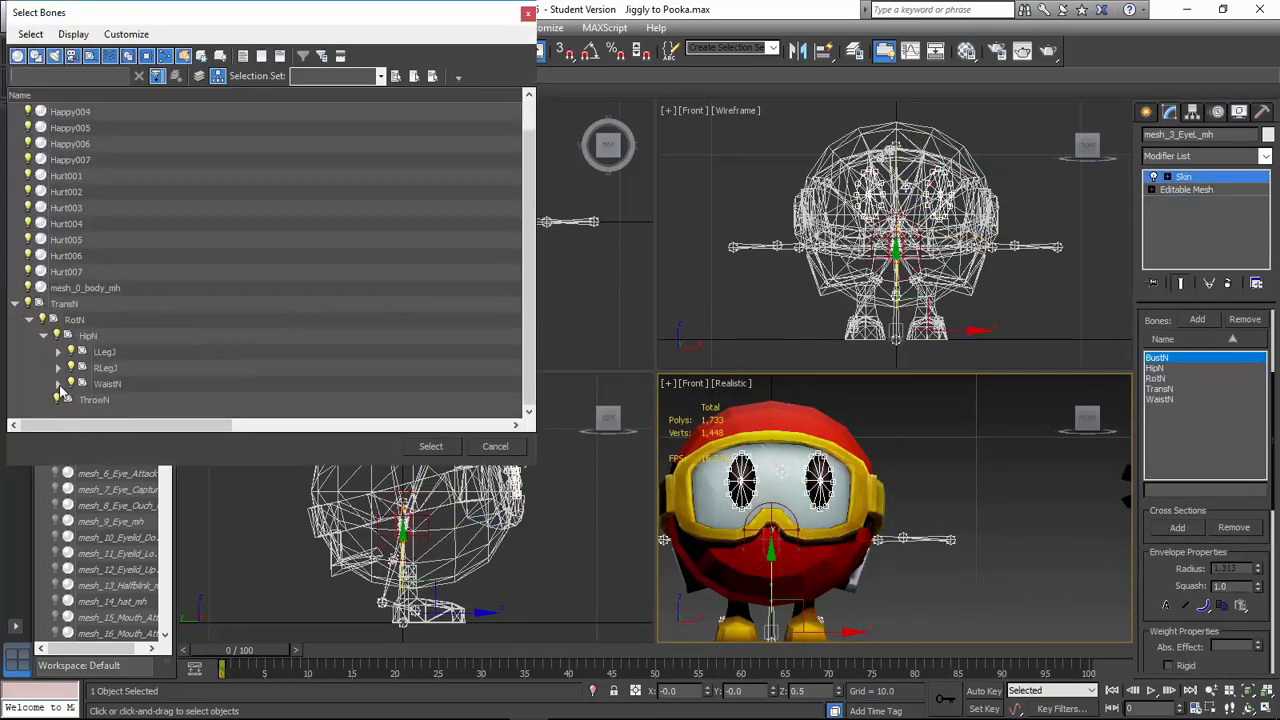
pyautogui.click(58, 384)
pyautogui.doubleClick(125, 400)
pyautogui.click(138, 63)
# Hide mesh_3_EyeL_mh, then unhide and select mesh_4_EyeR_mh.
pyautogui.click(113, 441)
pyautogui.click(55, 425)
pyautogui.click(55, 441)
pyautogui.click(55, 441)
pyautogui.click(55, 441)
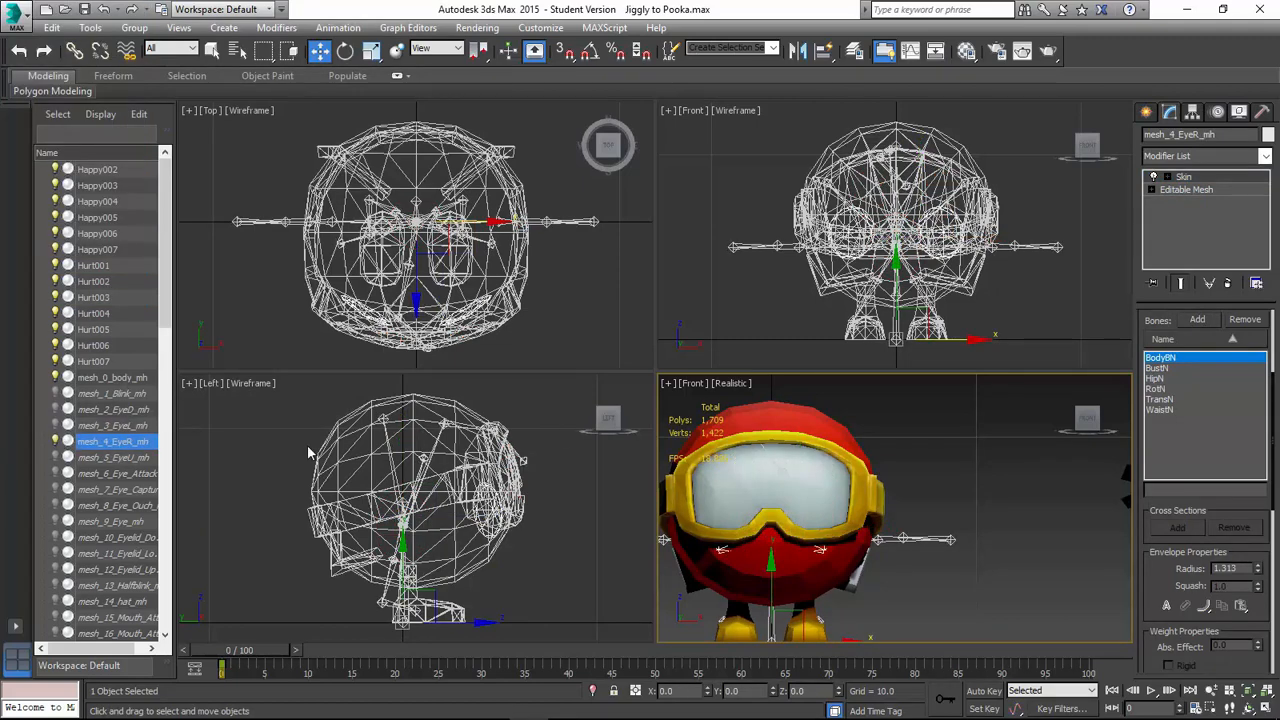
pyautogui.moveTo(900, 500); pyautogui.dragTo(934, 508, button='middle')
# Attach Happy002 to mesh_4_EyeR_mh at its Editable Mesh level.
pyautogui.click(1186, 189)
pyautogui.click(706, 414)
pyautogui.click(1169, 598)
pyautogui.click(118, 169)
pyautogui.click(723, 343)
pyautogui.click(1184, 176)
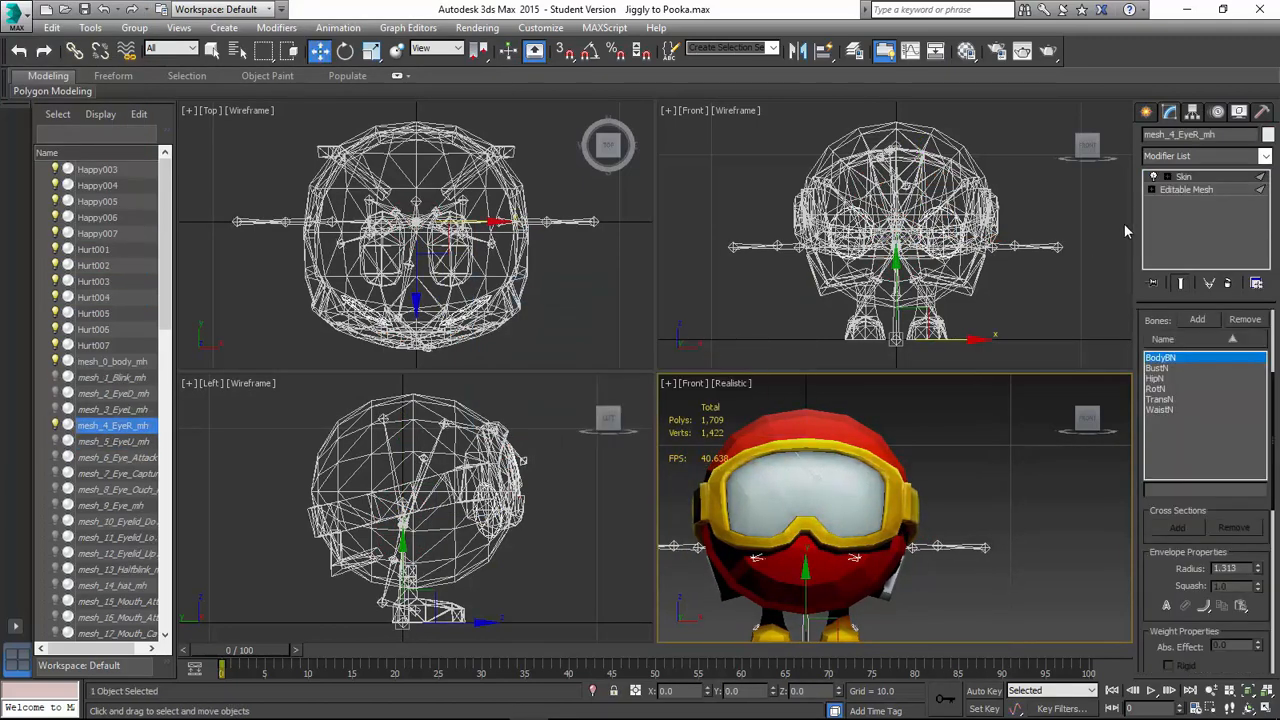
# Delete mesh_4_EyeR_mh's original eye faces and offset the attached Happy eye faces horizontally onto the goggles.
pyautogui.click(1186, 189)
pyautogui.click(706, 414)
pyautogui.click(1203, 341)
pyautogui.press('Delete')
pyautogui.hotkey('ctrl', 'a')
pyautogui.rightClick(866, 516)
pyautogui.click(1005, 536)
pyautogui.doubleClick(745, 385)
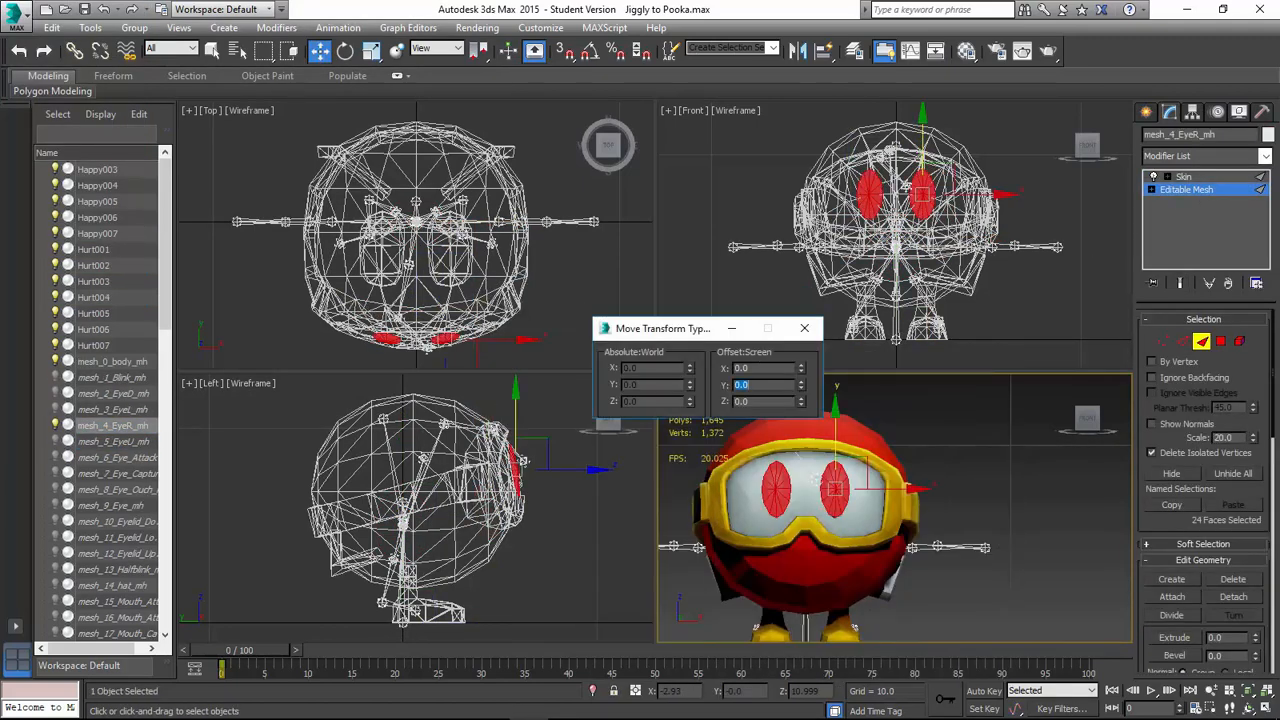
pyautogui.click(804, 328)
# Isolate the character's right eye in the face selection, move it outward on the lens and start angling it.
pyautogui.moveTo(780, 522); pyautogui.dragTo(794, 523, button='middle')
pyautogui.keyDown('alt'); pyautogui.moveTo(820, 392); pyautogui.dragTo(880, 518); pyautogui.keyUp('alt')
pyautogui.scroll(3, 843, 522)
pyautogui.moveTo(945, 472); pyautogui.dragTo(868, 494)
pyautogui.press('p')
pyautogui.scroll(3, 928, 500)
pyautogui.scroll(-3, 928, 500)
pyautogui.rightClick(877, 460)
pyautogui.click(908, 491)
pyautogui.press('w')
pyautogui.keyDown('alt'); pyautogui.moveTo(880, 520); pyautogui.dragTo(930, 528, button='middle'); pyautogui.keyUp('alt')
# Adjust the right eye's position and rotation so it sits along the curved goggle lens.
pyautogui.moveTo(900, 467)
pyautogui.mouseDown()
pyautogui.moveTo(912, 460)
pyautogui.moveTo(903, 465)
pyautogui.mouseUp()
pyautogui.keyDown('alt'); pyautogui.moveTo(905, 480); pyautogui.dragTo(880, 474, button='middle'); pyautogui.keyUp('alt')
pyautogui.rightClick(888, 455)
pyautogui.click(918, 486)
pyautogui.rightClick(883, 471)
pyautogui.moveTo(905, 494); pyautogui.dragTo(903, 463)
pyautogui.click(910, 489)
pyautogui.keyDown('alt'); pyautogui.moveTo(903, 463); pyautogui.dragTo(941, 455, button='middle'); pyautogui.keyUp('alt')
pyautogui.click(758, 497)
pyautogui.press('f')
# Briefly unhide mesh_3_EyeL_mh to compare its eye placement with mesh_4_EyeR_mh, and hide it again.
pyautogui.click(1184, 177)
pyautogui.click(55, 410)
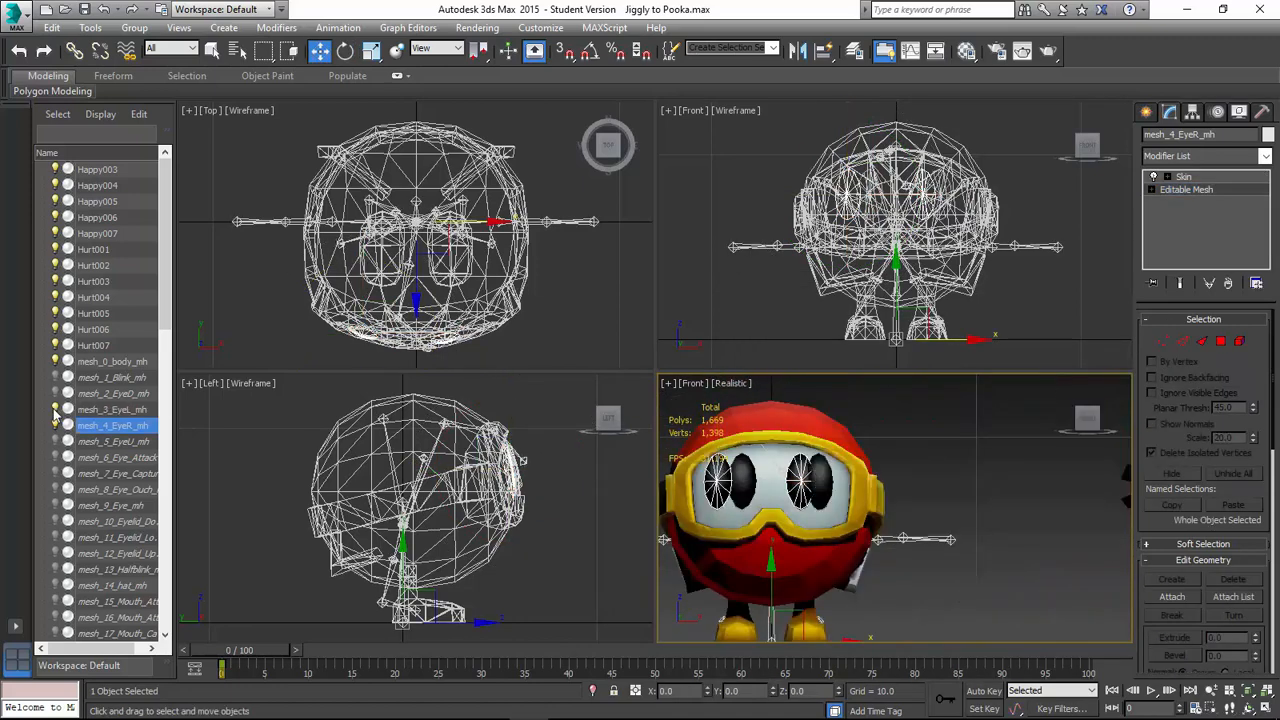
pyautogui.click(55, 410)
# Remove and re-add BodyBN in mesh_4_EyeR_mh's Skin modifier, and weight all eye vertices to it at 1.
pyautogui.click(1184, 177)
pyautogui.scroll(3, 1198, 345)
pyautogui.click(1202, 339)
pyautogui.scroll(-3, 1195, 350)
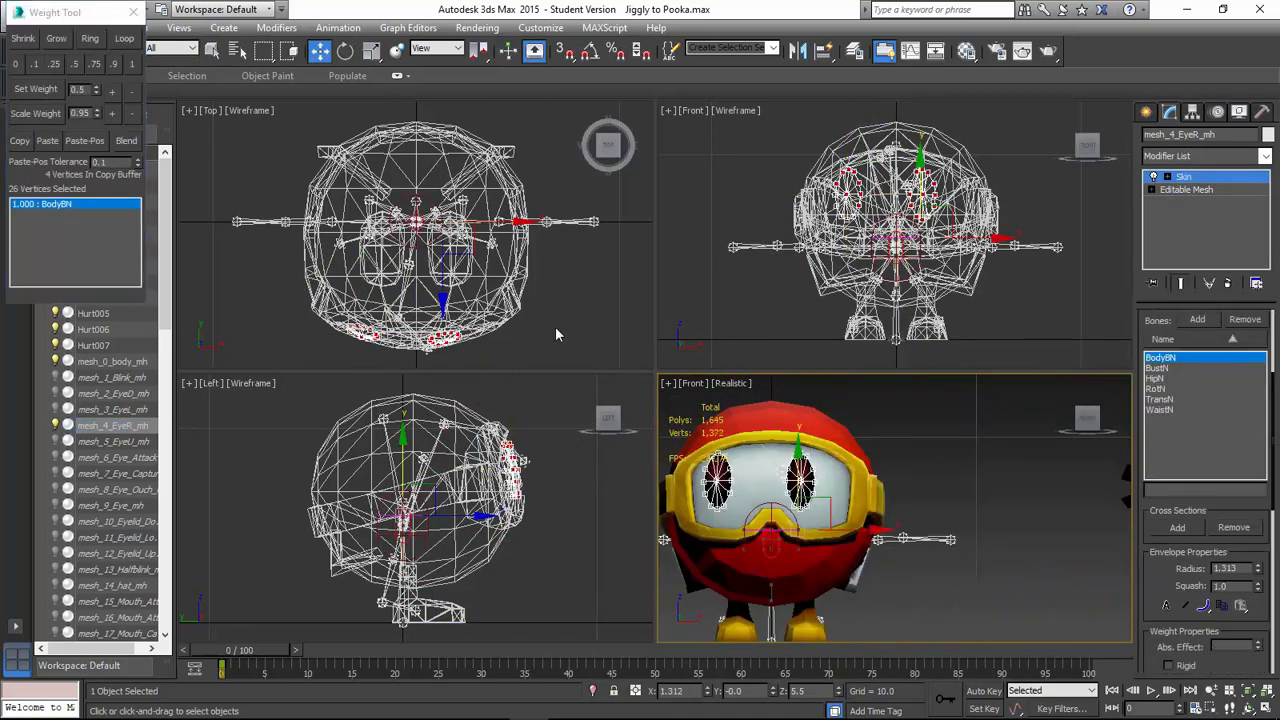
pyautogui.click(1245, 320)
pyautogui.click(1199, 320)
pyautogui.click(82, 368)
pyautogui.click(94, 383)
pyautogui.click(142, 415)
pyautogui.click(430, 446)
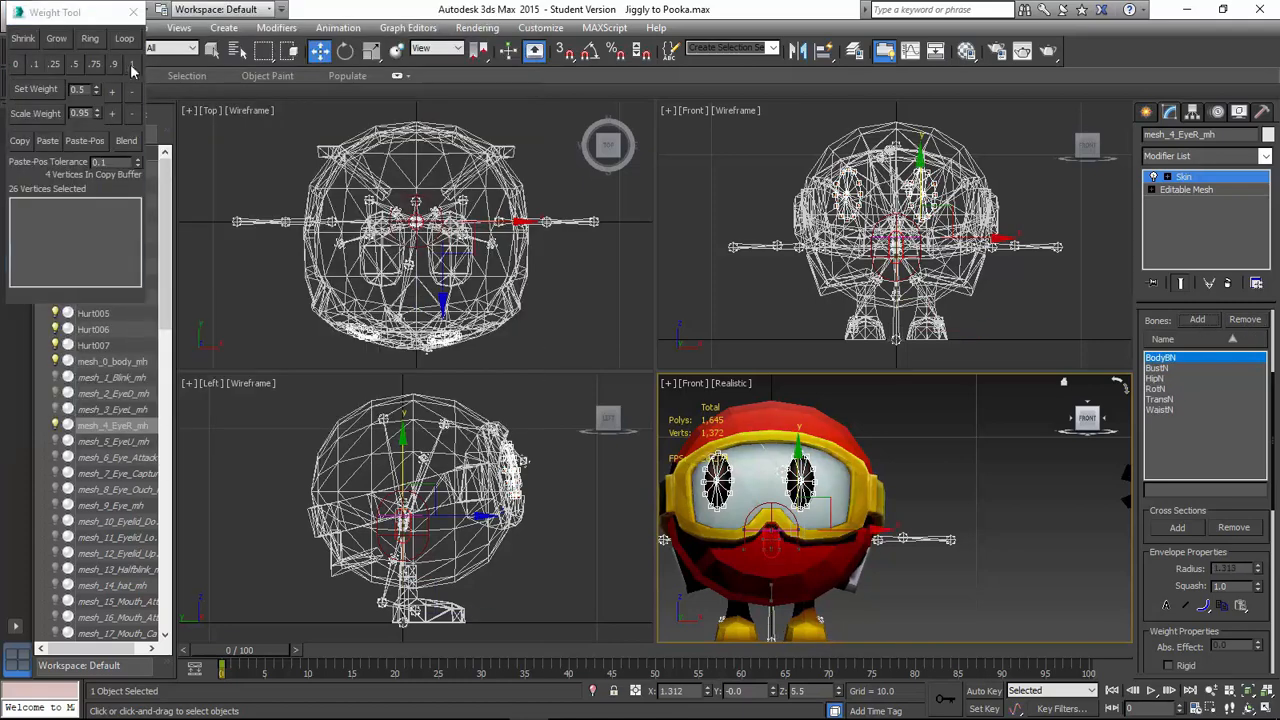
pyautogui.click(132, 64)
# Hide mesh_4_EyeR_mh, unhide mesh_5_EyeU_mh and attach Happy003 to its editable mesh.
pyautogui.click(55, 426)
pyautogui.click(55, 442)
pyautogui.click(142, 444)
pyautogui.click(1239, 189)
pyautogui.click(706, 412)
pyautogui.click(1173, 597)
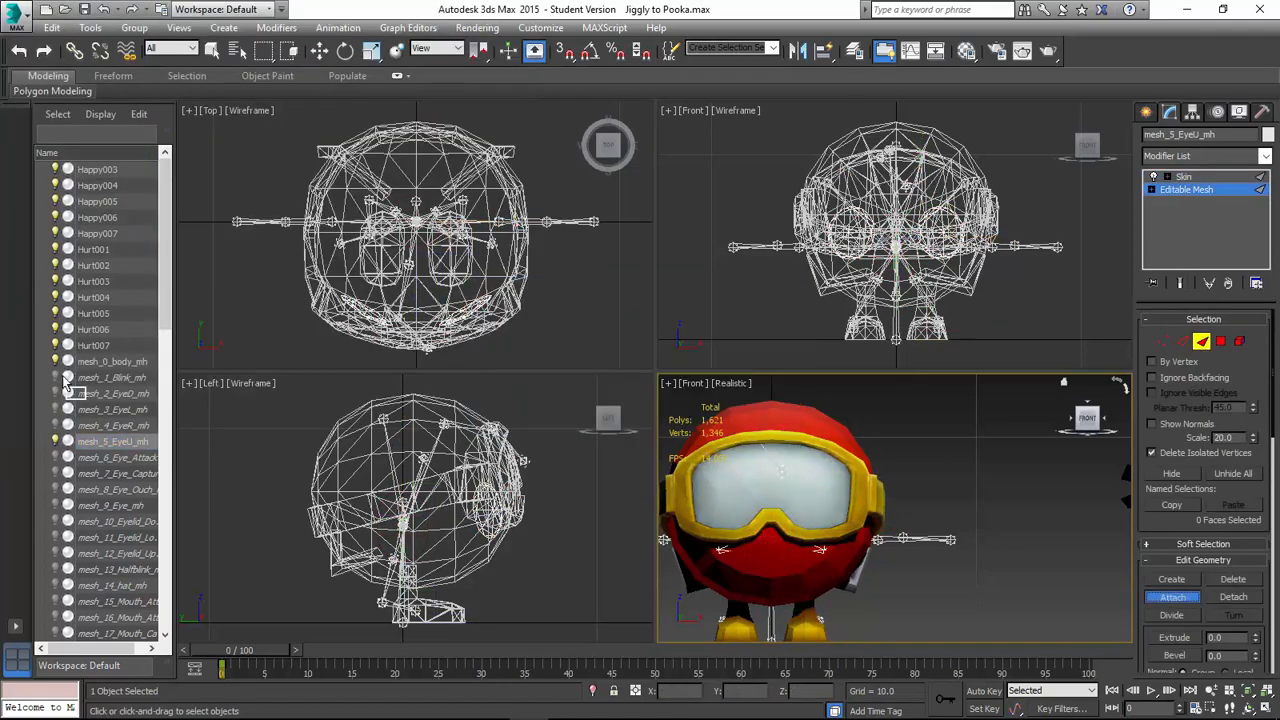
pyautogui.click(98, 170)
pyautogui.click(602, 399)
# Delete mesh_5_EyeU_mh's original eye faces and offset the attached Happy eye faces onto the goggles.
pyautogui.click(112, 425)
pyautogui.click(1186, 189)
pyautogui.click(706, 409)
pyautogui.press('F12')
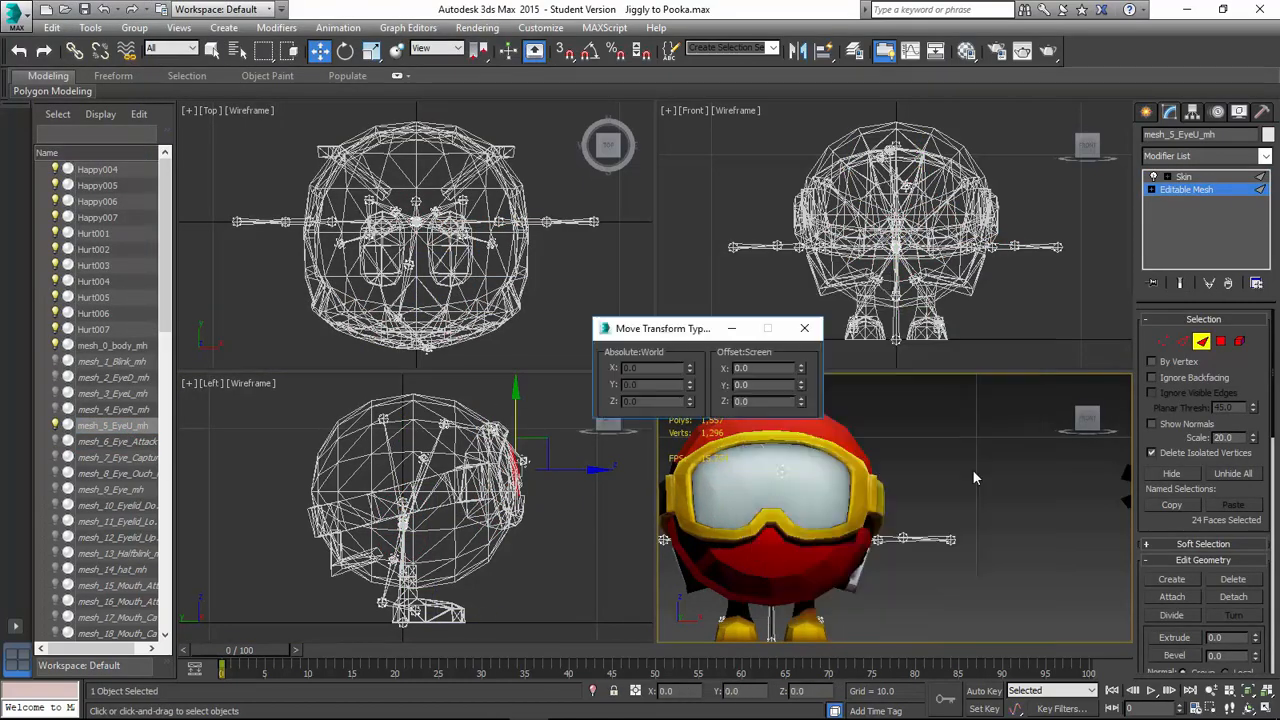
pyautogui.click(804, 328)
# Raise mesh_5_EyeU_mh's eye faces toward the upper part of the lens and tilt them to follow its curve.
pyautogui.moveTo(801, 428); pyautogui.dragTo(802, 408)
pyautogui.scroll(4, 906, 503)
pyautogui.keyDown('alt'); pyautogui.moveTo(830, 485); pyautogui.dragTo(1050, 510, button='middle'); pyautogui.keyUp('alt')
pyautogui.press('e')
pyautogui.moveTo(906, 408); pyautogui.dragTo(891, 388)
pyautogui.keyDown('alt'); pyautogui.moveTo(891, 388); pyautogui.dragTo(852, 430, button='middle'); pyautogui.keyUp('alt')
pyautogui.press('w')
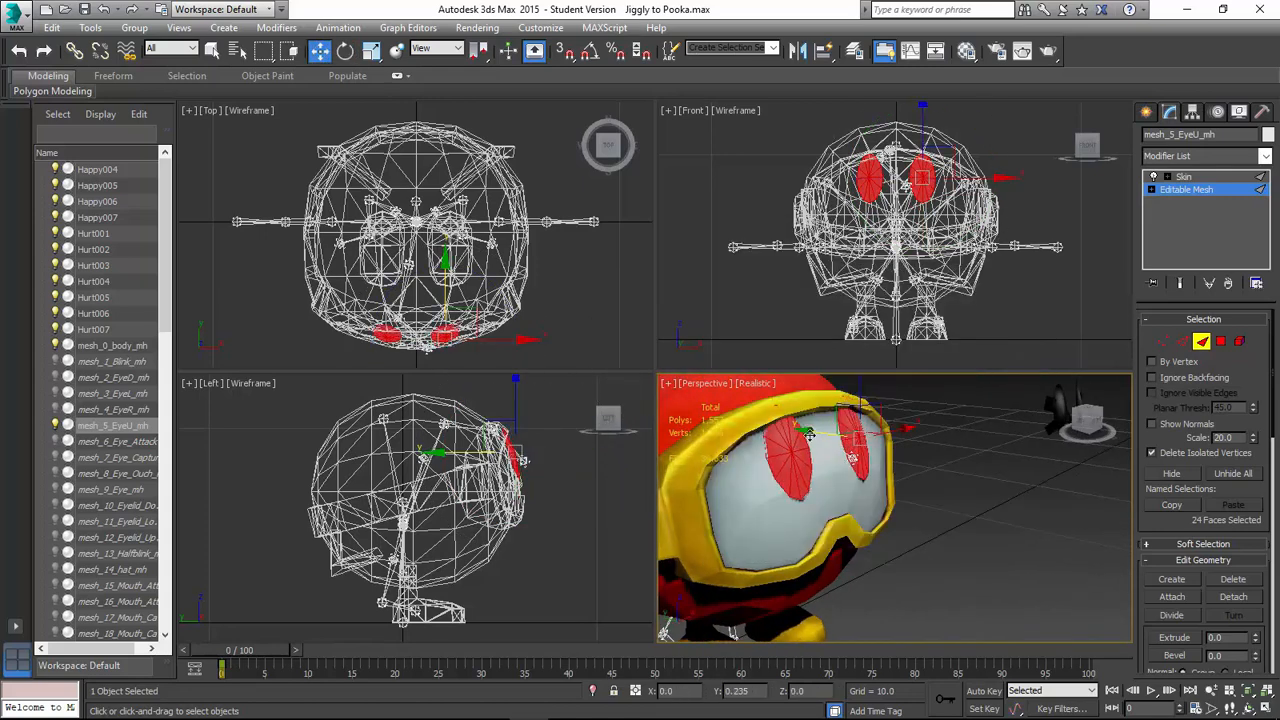
# Nudge the raised eye faces in depth and height so they sit against the goggle lens.
pyautogui.moveTo(816, 432); pyautogui.dragTo(812, 432)
pyautogui.keyDown('alt'); pyautogui.moveTo(812, 432); pyautogui.dragTo(873, 398, button='middle'); pyautogui.keyUp('alt')
pyautogui.moveTo(858, 392); pyautogui.dragTo(859, 401)
pyautogui.keyDown('alt'); pyautogui.moveTo(850, 432); pyautogui.dragTo(887, 434, button='middle'); pyautogui.keyUp('alt')
pyautogui.rightClick(887, 434)
pyautogui.click(908, 461)
pyautogui.rightClick(884, 444)
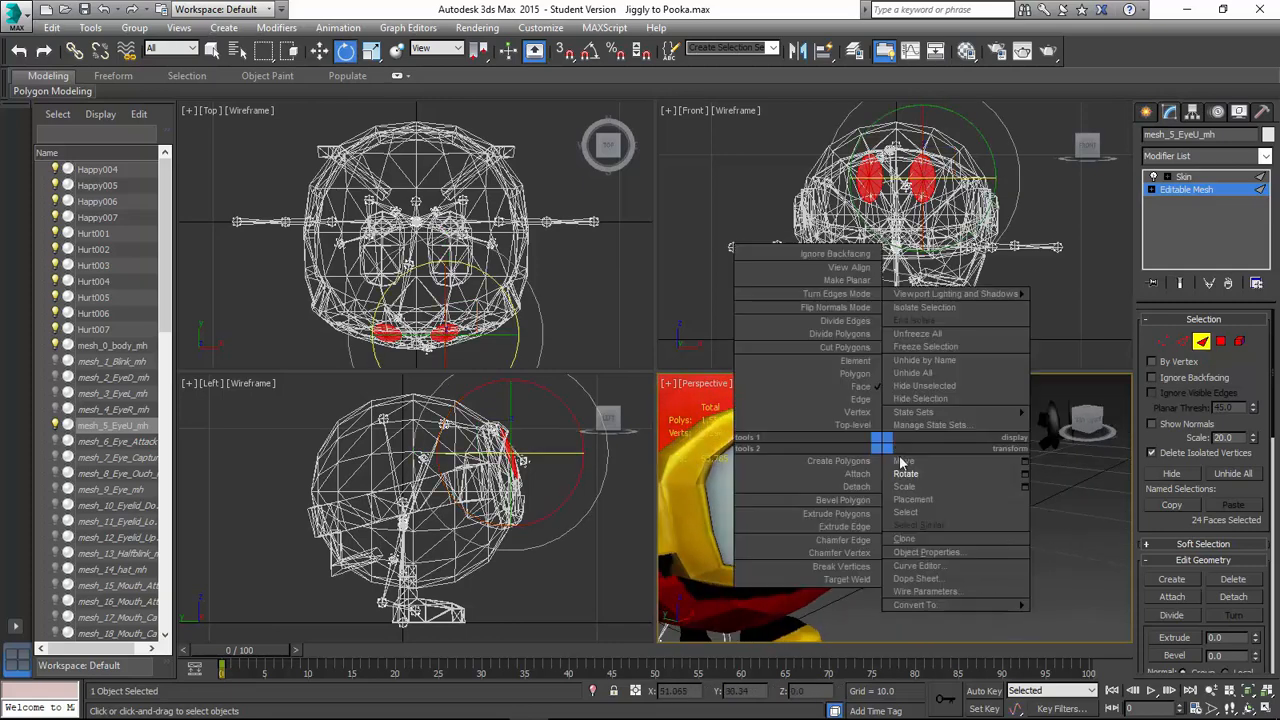
pyautogui.click(902, 463)
pyautogui.moveTo(836, 438); pyautogui.dragTo(845, 441)
pyautogui.keyDown('alt'); pyautogui.moveTo(905, 408); pyautogui.dragTo(866, 436, button='middle'); pyautogui.keyUp('alt')
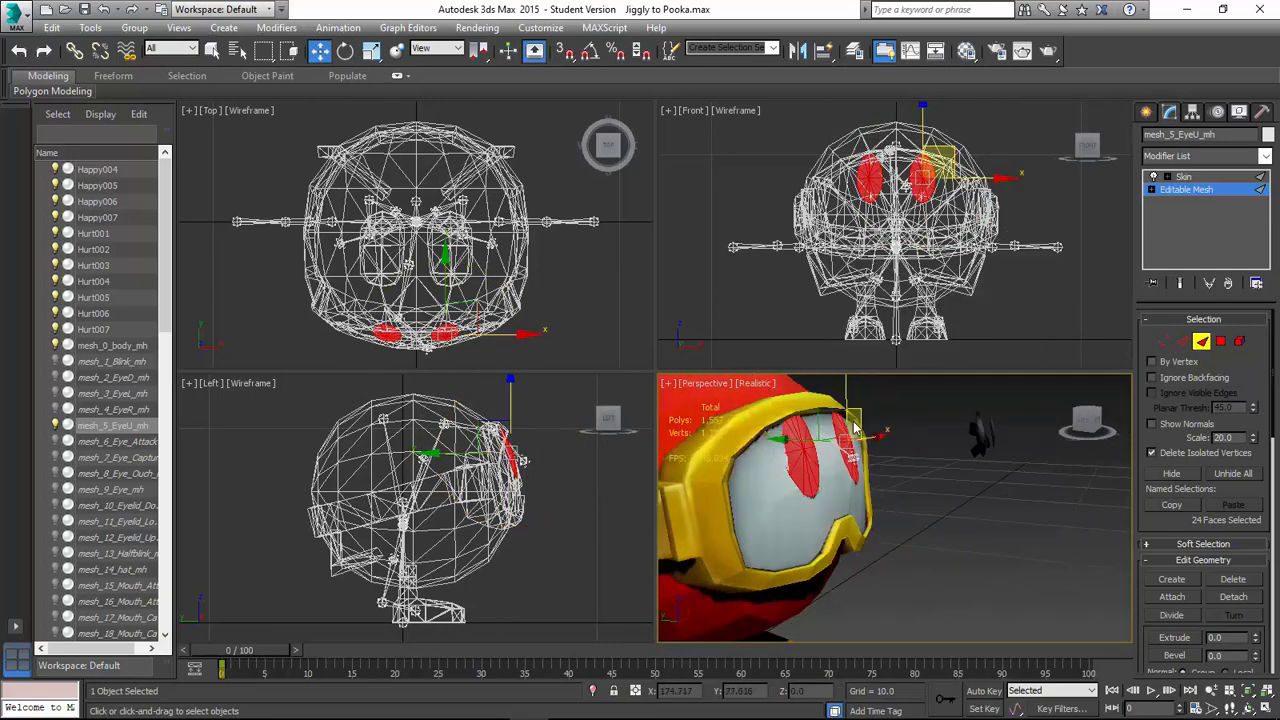
# Fine-tune the rotation of the upward-looking eyes against the lens and leave face editing.
pyautogui.rightClick(866, 437)
pyautogui.click(886, 465)
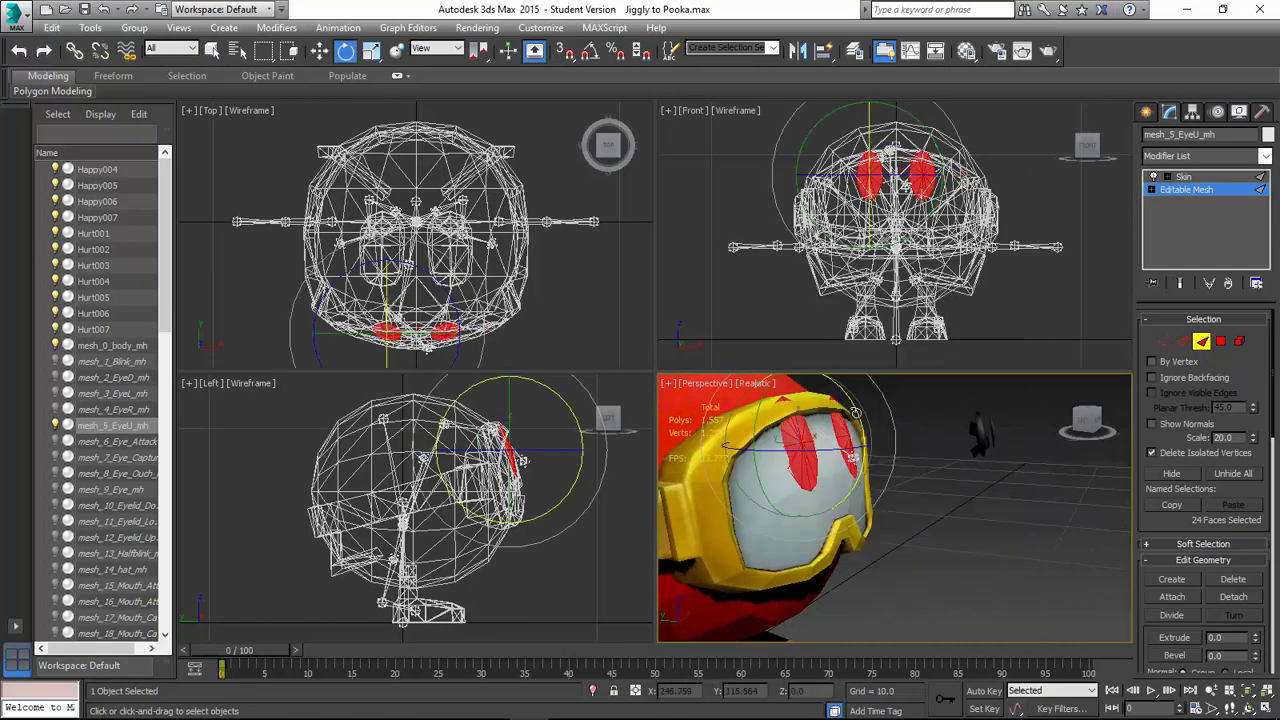
pyautogui.moveTo(872, 456); pyautogui.dragTo(870, 462)
pyautogui.keyDown('alt'); pyautogui.moveTo(868, 456); pyautogui.dragTo(820, 448, button='middle'); pyautogui.keyUp('alt')
pyautogui.press('3')
pyautogui.click(975, 450)
pyautogui.scroll(-5, 975, 453)
pyautogui.keyDown('alt'); pyautogui.moveTo(975, 453); pyautogui.dragTo(928, 462, button='middle'); pyautogui.keyUp('alt')
pyautogui.scroll(3, 928, 462)
pyautogui.click(877, 486)
# Remove and re-add BodyBN in mesh_5_EyeU_mh's Skin modifier, and weight all its vertices to it at 1.
pyautogui.click(1203, 178)
pyautogui.scroll(-2, 1200, 500)
pyautogui.click(1229, 622)
pyautogui.scroll(-1, 1180, 340)
pyautogui.hotkey('ctrl', 'a')
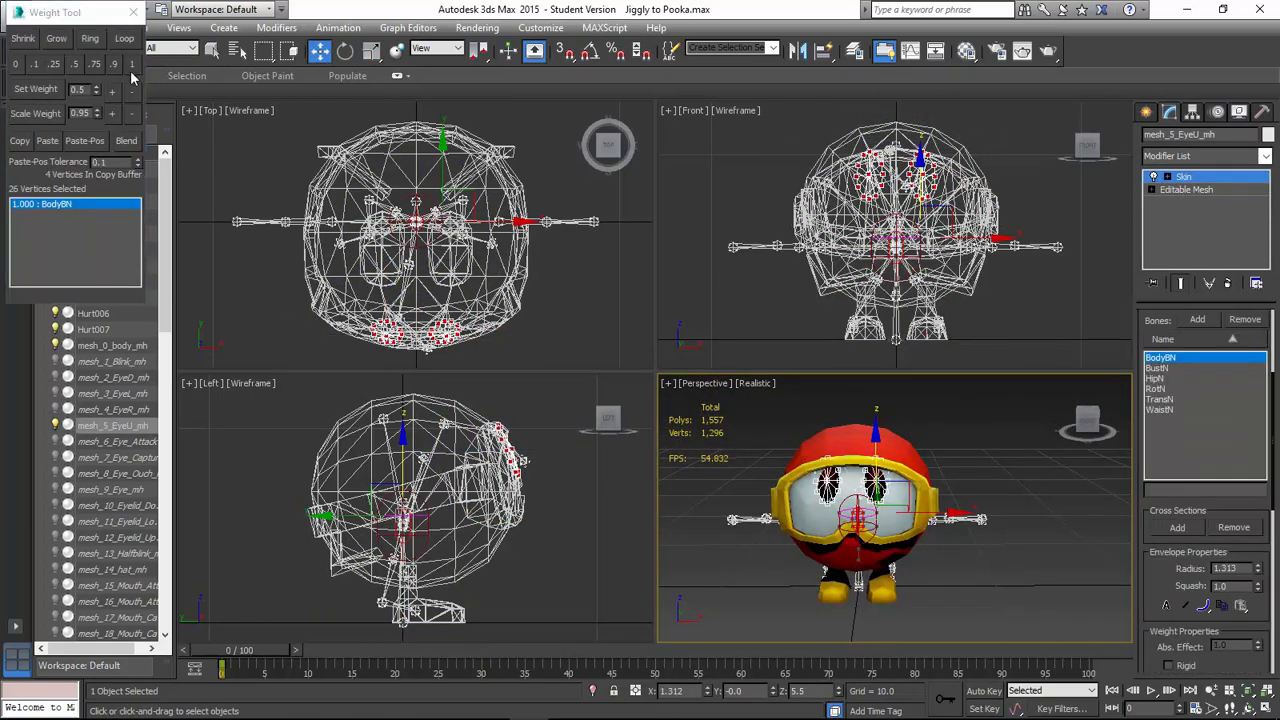
pyautogui.click(131, 68)
pyautogui.click(1247, 321)
pyautogui.click(1198, 320)
pyautogui.click(58, 383)
pyautogui.click(140, 412)
pyautogui.scroll(-2, 163, 317)
pyautogui.click(431, 446)
pyautogui.click(134, 65)
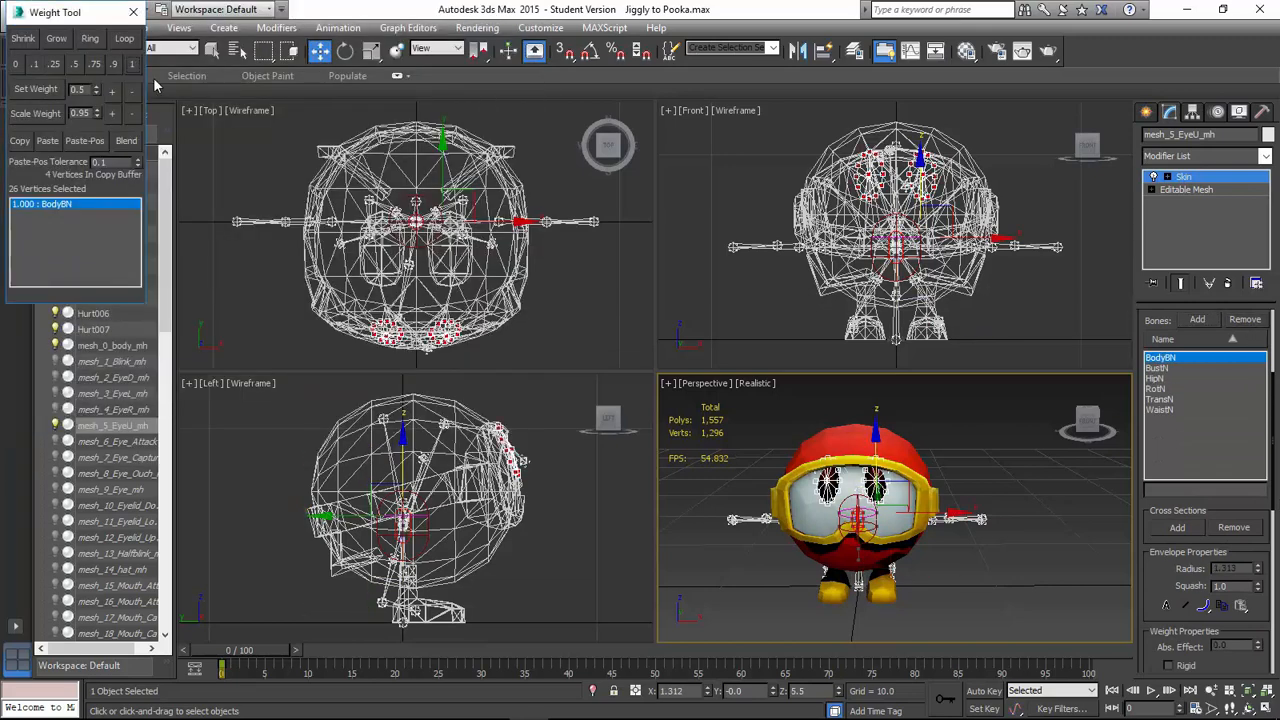
# Hide mesh_5_EyeU_mh, unhide mesh_6_Eye_Attack_mh and attach Hurt001 to its editable mesh.
pyautogui.click(112, 441)
pyautogui.click(56, 440)
pyautogui.click(56, 425)
pyautogui.click(1187, 190)
pyautogui.click(640, 412)
pyautogui.click(1202, 341)
pyautogui.click(1172, 597)
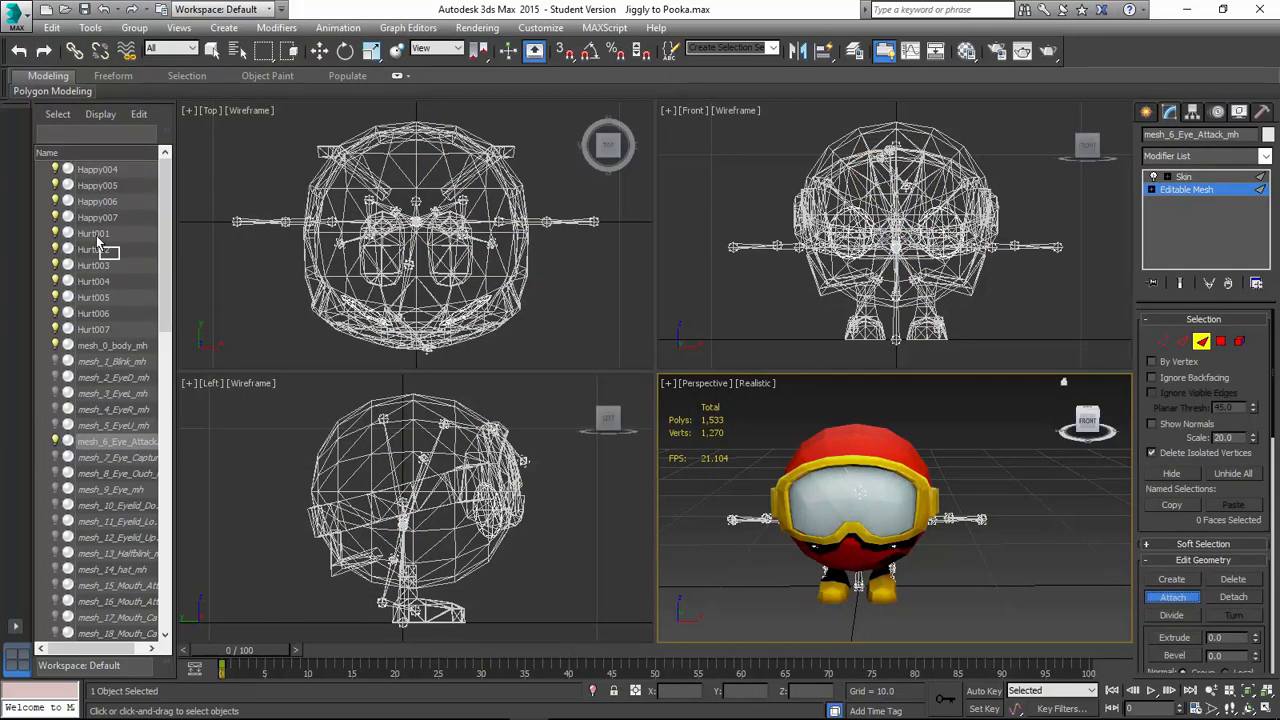
pyautogui.click(98, 234)
pyautogui.click(720, 346)
# Delete mesh_6_Eye_Attack_mh's original eye faces and offset the attached Hurt eye faces onto the goggles.
pyautogui.click(1190, 177)
pyautogui.click(1205, 190)
pyautogui.click(706, 411)
pyautogui.press('Delete')
pyautogui.hotkey('ctrl', 'a')
pyautogui.press('F12')
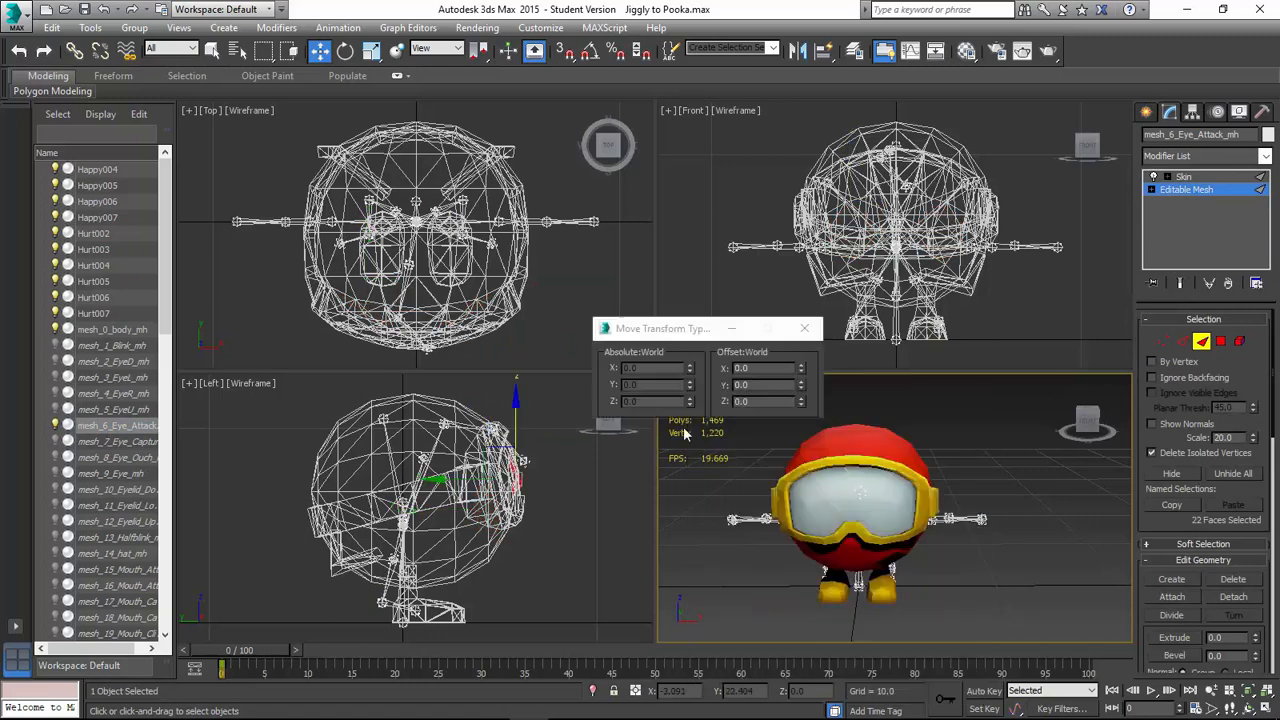
pyautogui.click(806, 328)
# Weight all of mesh_6_Eye_Attack_mh's vertices at 1, and remove and re-add BodyBN in its Skin modifier.
pyautogui.click(1205, 341)
pyautogui.click(1234, 177)
pyautogui.click(1204, 338)
pyautogui.scroll(-2, 1195, 595)
pyautogui.click(1178, 324)
pyautogui.scroll(-4, 1180, 323)
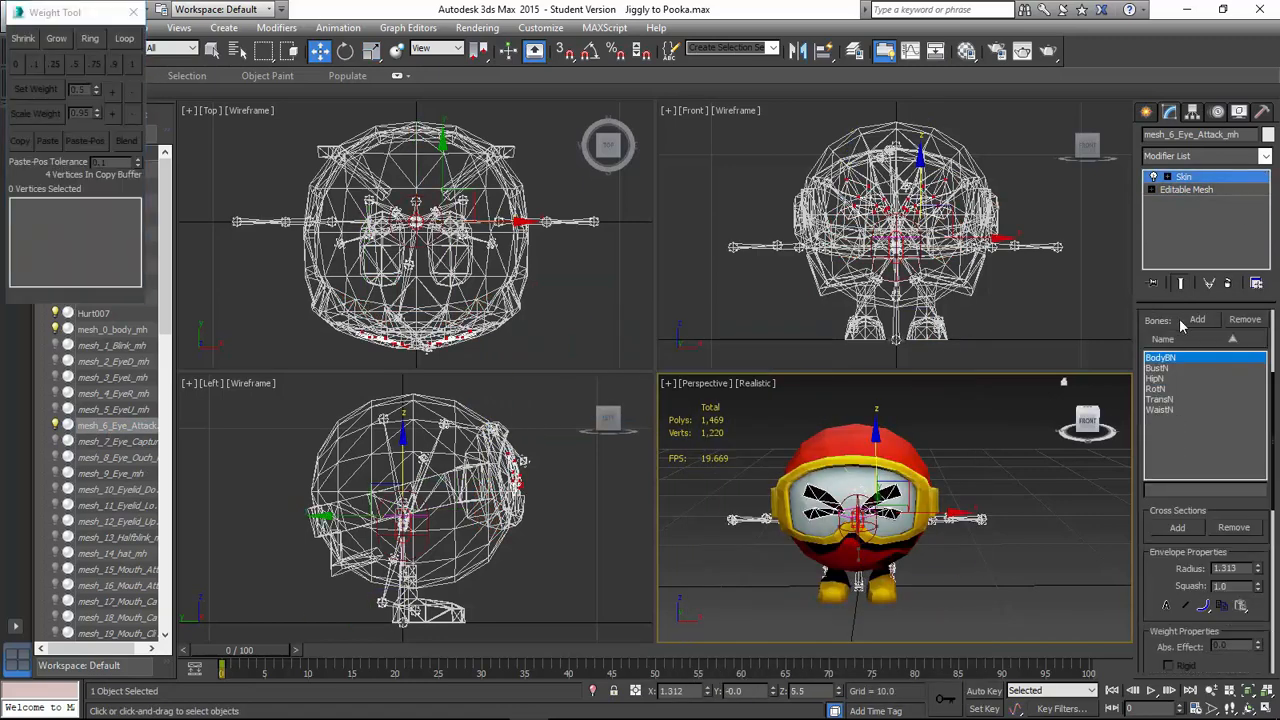
pyautogui.hotkey('ctrl', 'a')
pyautogui.click(134, 65)
pyautogui.click(1245, 320)
pyautogui.click(1198, 320)
pyautogui.click(58, 368)
pyautogui.click(72, 384)
pyautogui.doubleClick(138, 400)
# Hide mesh_6_Eye_Attack_mh, unhide mesh_7_Eye_Capture_mh and attach Happy004 to its editable mesh.
pyautogui.click(116, 442)
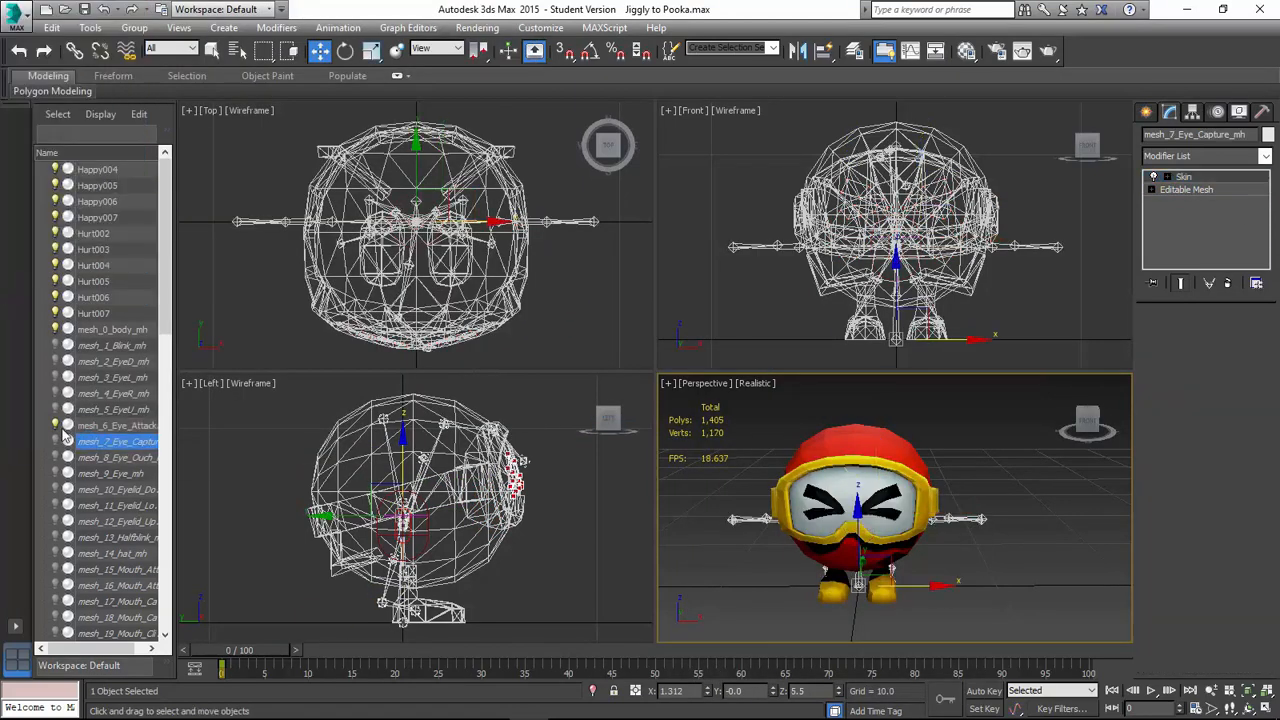
pyautogui.click(55, 426)
pyautogui.click(55, 441)
pyautogui.click(1190, 190)
pyautogui.click(708, 412)
pyautogui.click(1202, 341)
pyautogui.click(1172, 597)
pyautogui.click(98, 169)
pyautogui.click(602, 399)
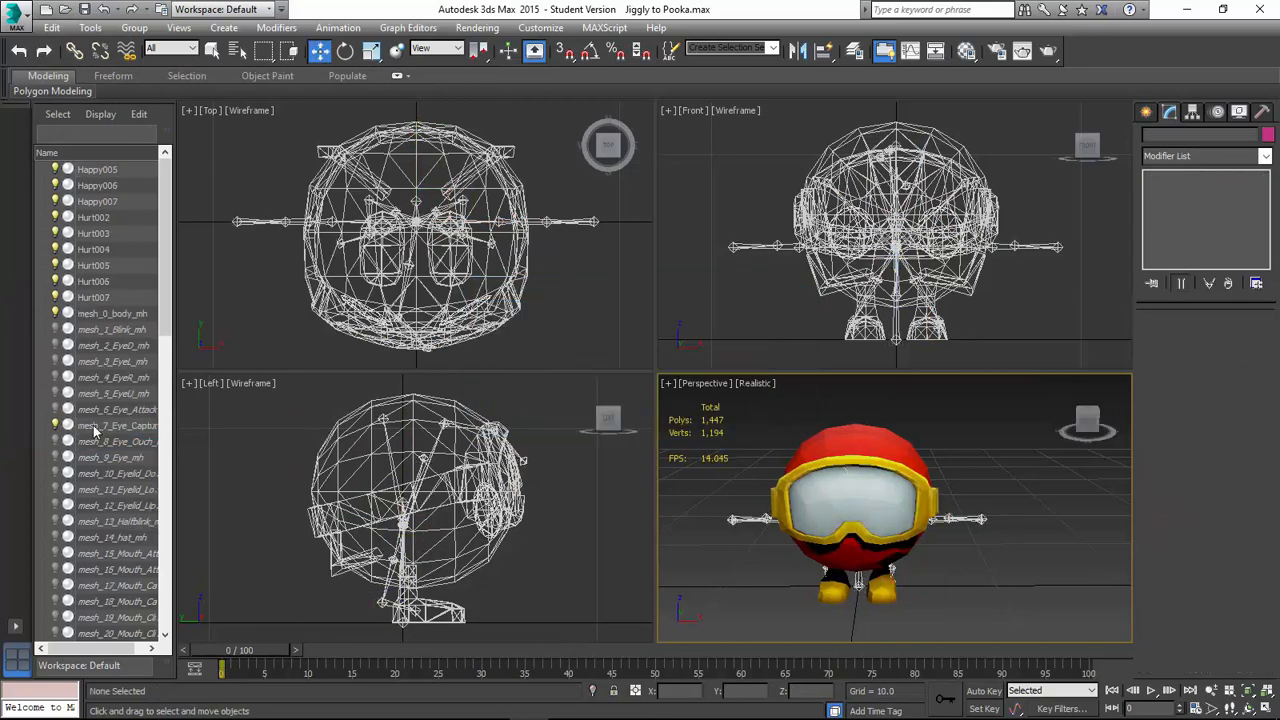
# Delete mesh_7_Eye_Capture_mh's original eye faces and offset the attached Happy eye faces by -100 in X onto the goggles.
pyautogui.click(95, 427)
pyautogui.click(1202, 341)
pyautogui.press('Delete')
pyautogui.hotkey('ctrl', 'a')
pyautogui.rightClick(714, 543)
pyautogui.click(851, 569)
pyautogui.doubleClick(747, 370)
pyautogui.write('-100')
pyautogui.press('Return')
pyautogui.click(804, 328)
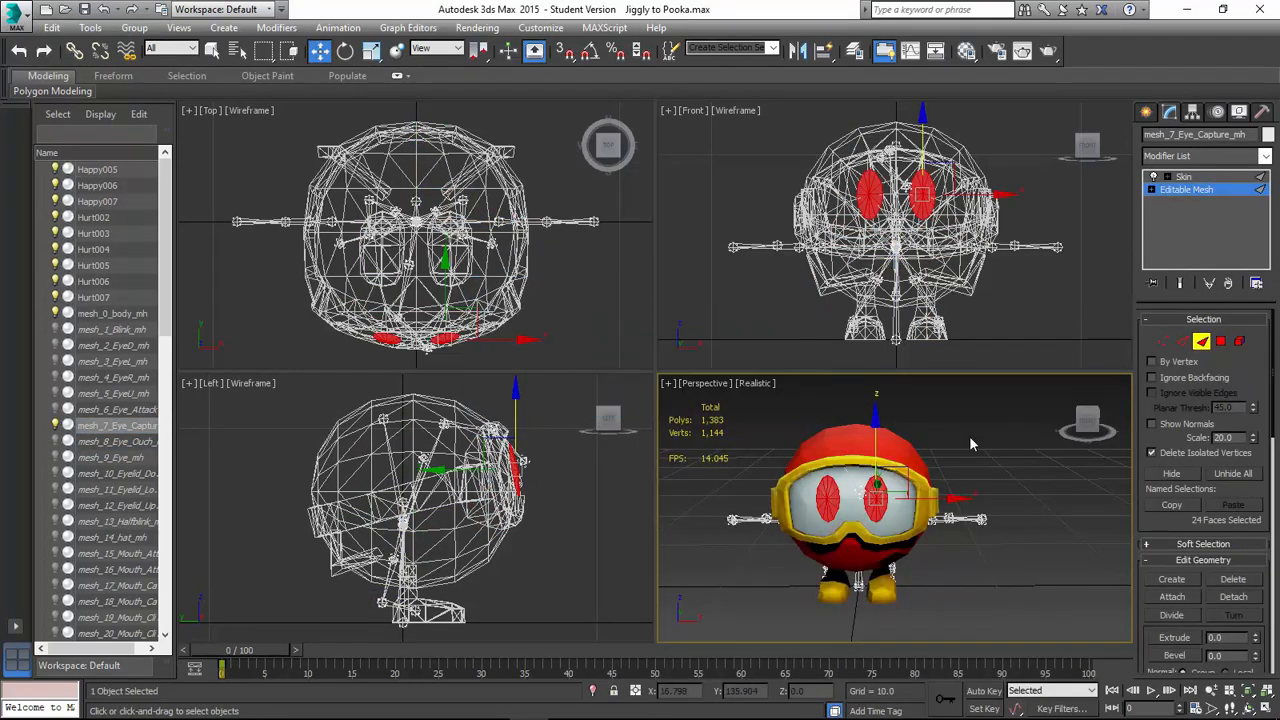
# Remove BodyBN from mesh_7_Eye_Capture_mh's Skin bone list and add it back.
pyautogui.rightClick(969, 435)
pyautogui.click(998, 480)
pyautogui.moveTo(757, 503); pyautogui.dragTo(752, 502)
pyautogui.rightClick(996, 452)
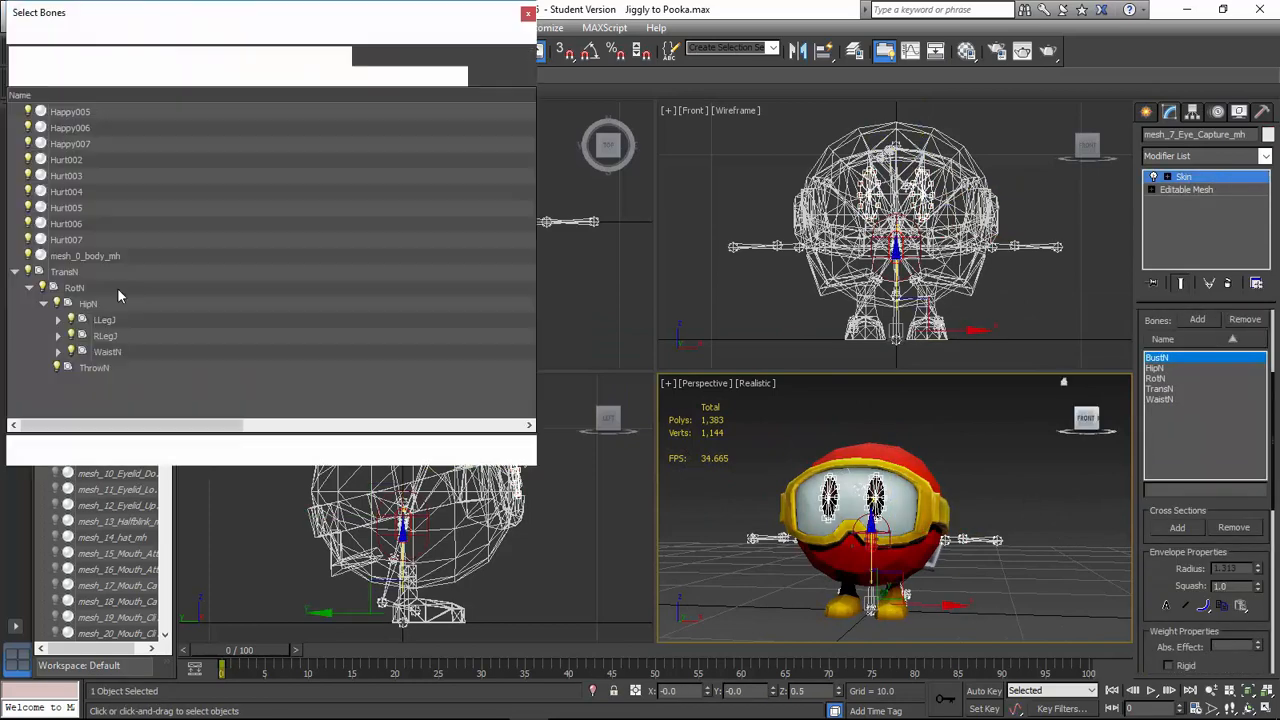
pyautogui.click(130, 380)
pyautogui.click(470, 440)
# Attach Hurt002 to mesh_8_Eye_Ouch_mh's editable mesh.
pyautogui.click(1184, 190)
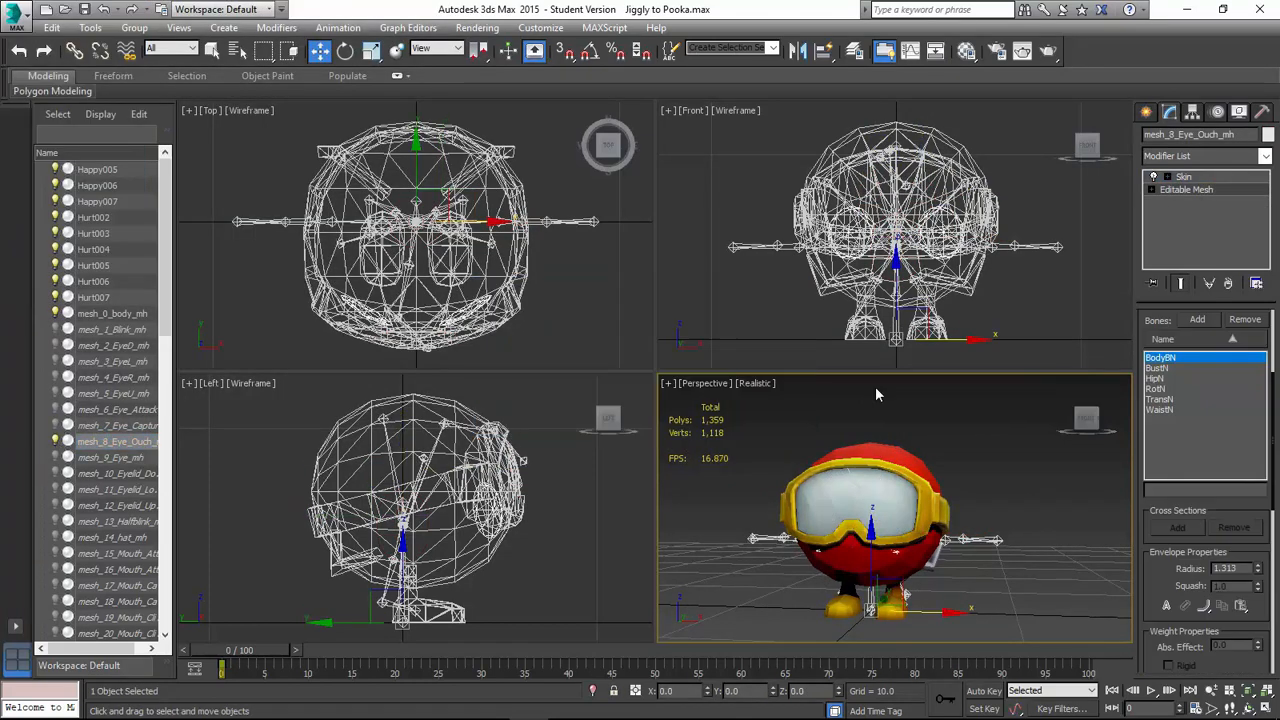
pyautogui.click(1201, 340)
pyautogui.click(1173, 597)
pyautogui.click(390, 248)
pyautogui.click(723, 343)
pyautogui.click(1184, 177)
pyautogui.click(1186, 190)
pyautogui.click(1202, 341)
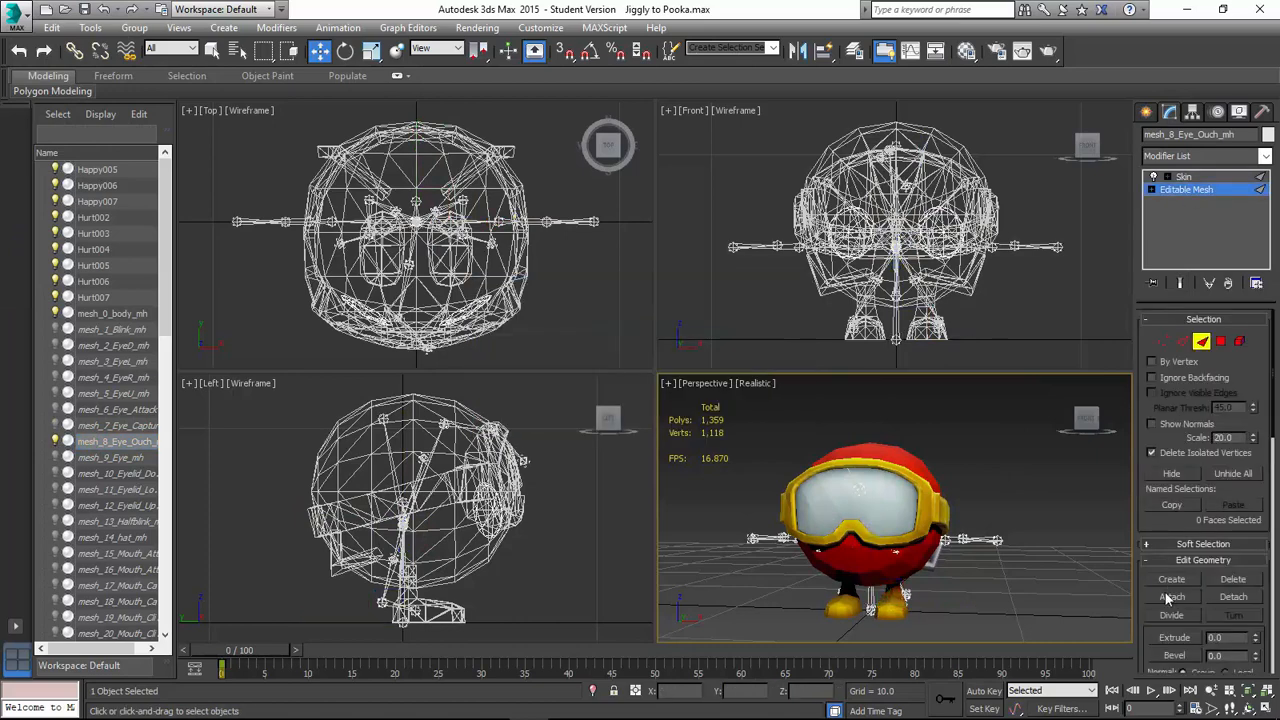
pyautogui.click(1171, 597)
pyautogui.click(94, 217)
pyautogui.click(721, 343)
# Delete mesh_8_Eye_Ouch_mh's original eye faces and offset the attached Hurt eye faces onto the goggles.
pyautogui.click(1184, 177)
pyautogui.click(1186, 190)
pyautogui.moveTo(985, 403); pyautogui.dragTo(724, 596)
pyautogui.rightClick(803, 552)
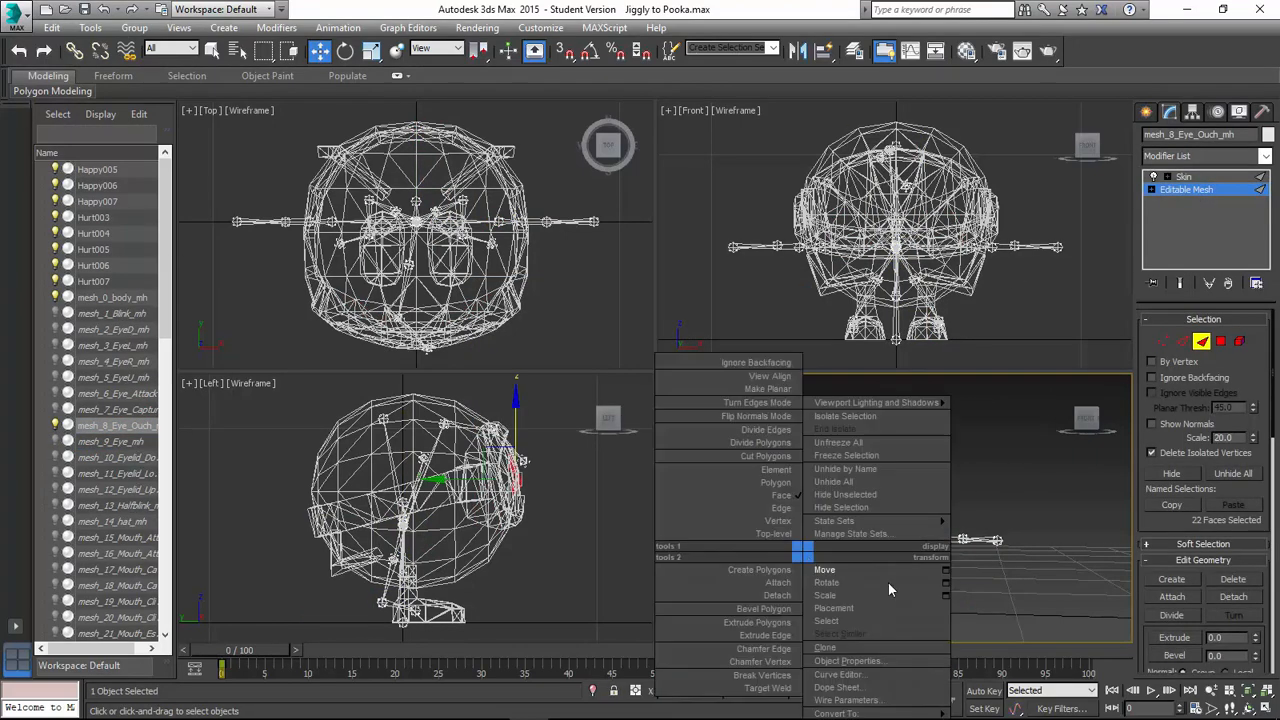
pyautogui.click(947, 571)
pyautogui.click(805, 329)
# Weight all of mesh_8_Eye_Ouch_mh's eye vertices to BodyBN at 1 and save the scene.
pyautogui.click(1212, 177)
pyautogui.click(1204, 317)
pyautogui.click(1157, 346)
pyautogui.scroll(-3, 1198, 363)
pyautogui.moveTo(985, 420); pyautogui.dragTo(740, 590)
pyautogui.click(132, 64)
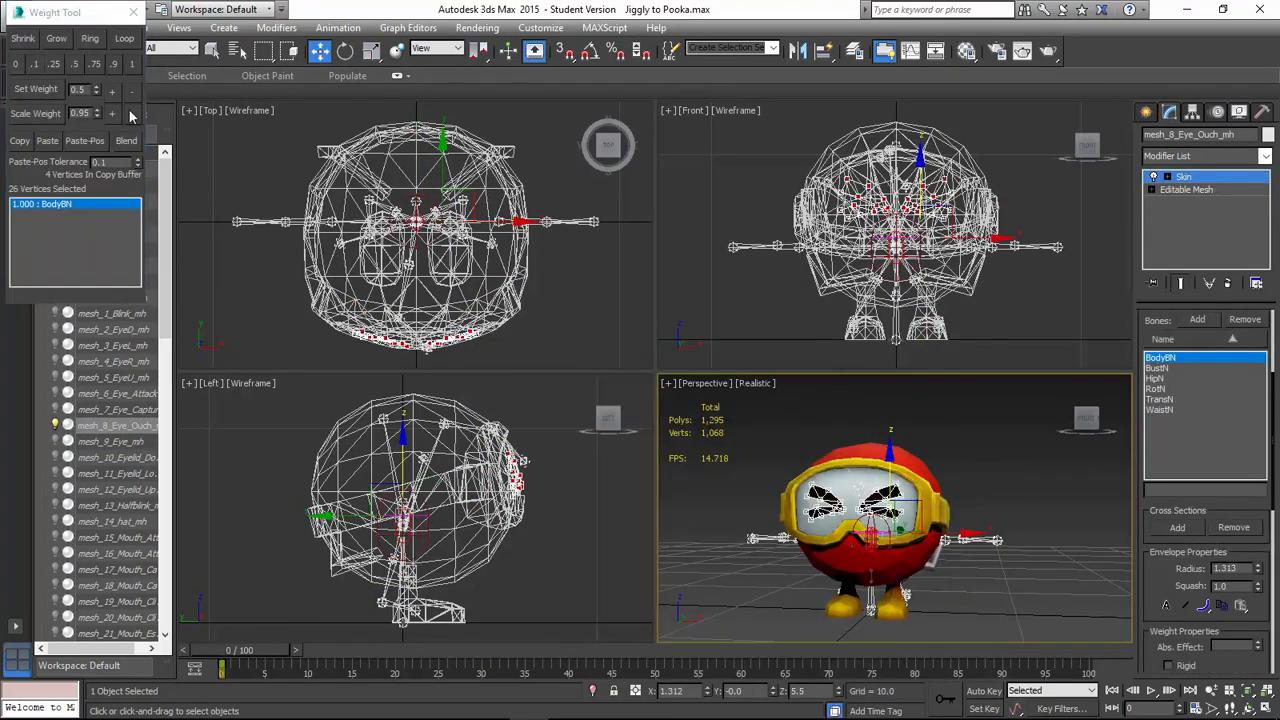
pyautogui.hotkey('ctrl', 's')
# Hide mesh_8_Eye_Ouch_mh, unhide mesh_9_Eye_mh and attach Happy005 to its editable mesh.
pyautogui.click(92, 443)
pyautogui.click(55, 441)
pyautogui.click(55, 425)
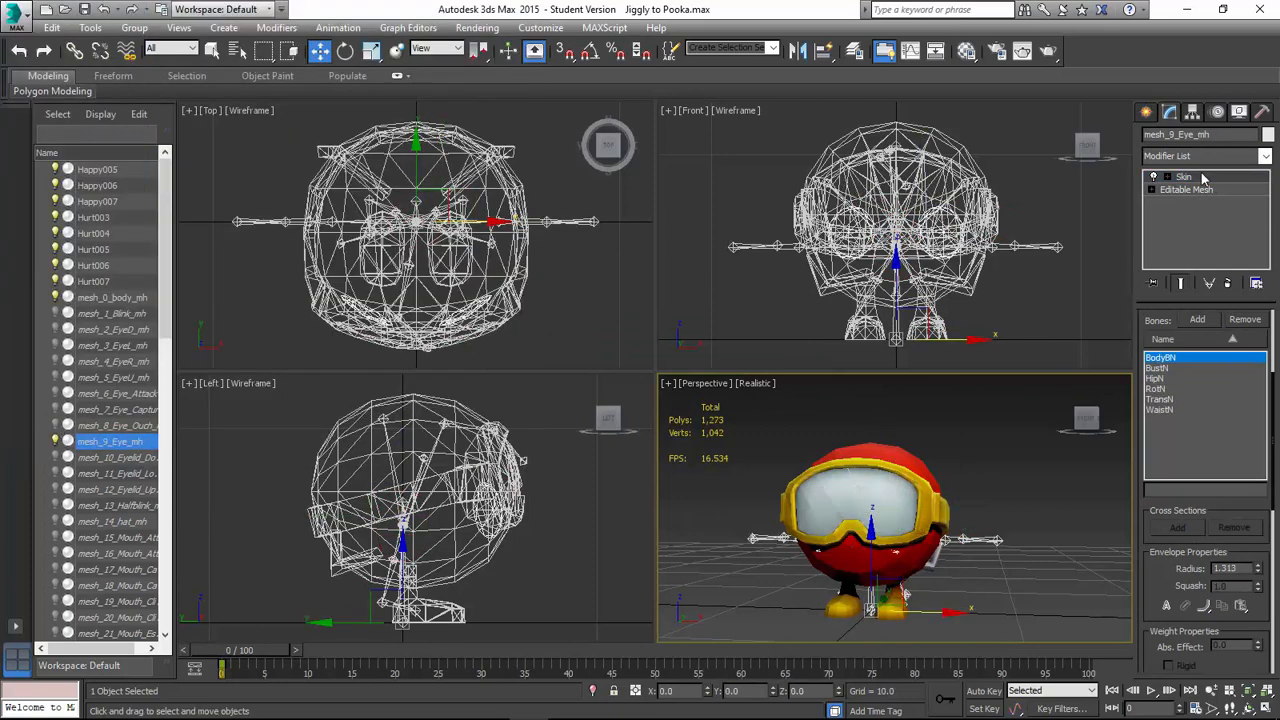
pyautogui.click(1200, 189)
pyautogui.press('Return')
pyautogui.click(1202, 341)
pyautogui.click(1173, 597)
pyautogui.click(97, 170)
pyautogui.click(715, 349)
# Delete the original eye faces from mesh_9_Eye_mh's editable mesh.
pyautogui.click(1184, 177)
pyautogui.click(1186, 189)
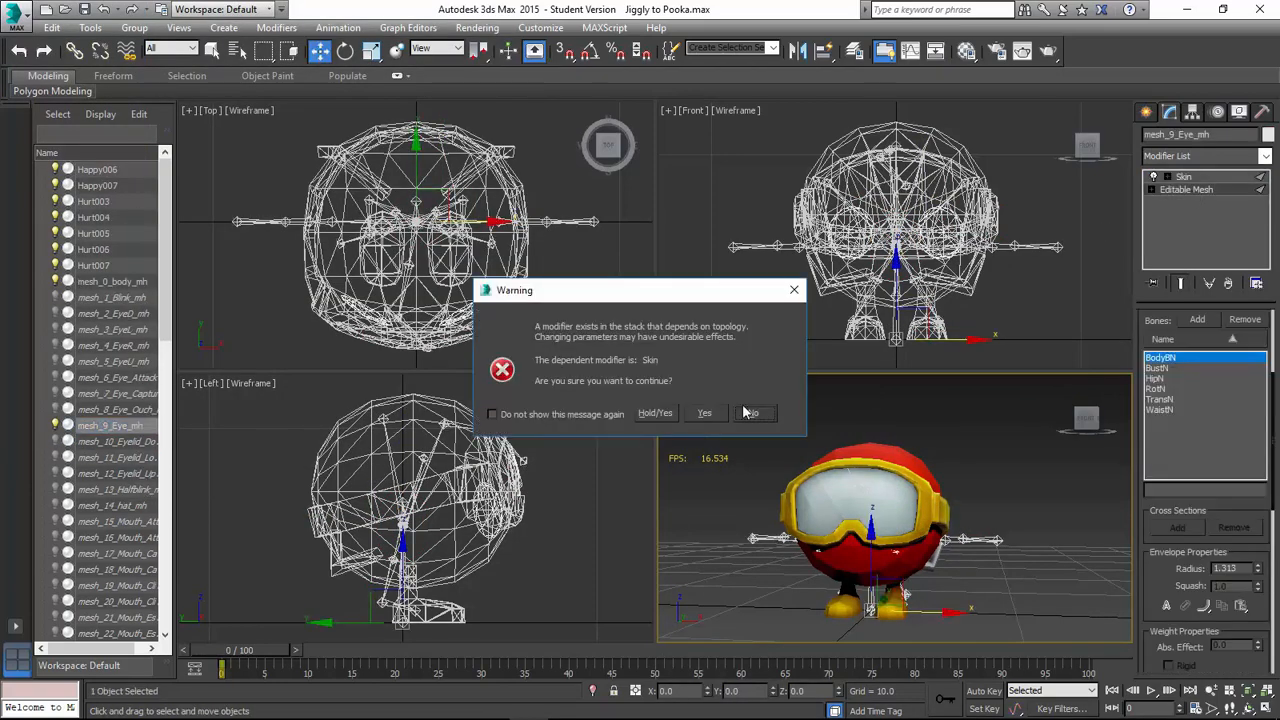
pyautogui.click(708, 413)
pyautogui.click(1202, 341)
pyautogui.press('Delete')
pyautogui.hotkey('alt', 'Tab')
pyautogui.hotkey('alt', 'Tab')
pyautogui.click(991, 438)
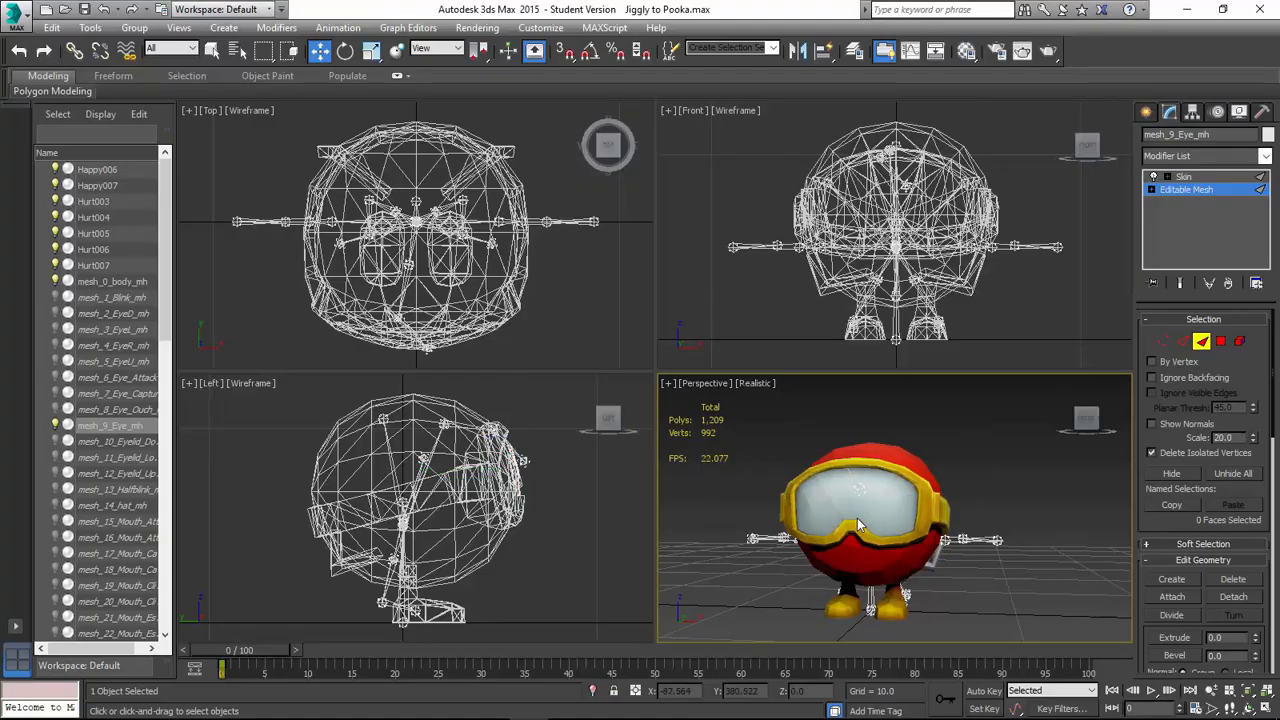
# Select all the attached Happy eye faces in mesh_9_Eye_mh and offset them onto the goggles.
pyautogui.keyDown('alt'); pyautogui.moveTo(991, 438); pyautogui.dragTo(838, 524, button='middle'); pyautogui.keyUp('alt')
pyautogui.hotkey('ctrl', 'a')
pyautogui.scroll(-3, 947, 489)
pyautogui.moveTo(920, 443); pyautogui.dragTo(928, 537, button='middle')
pyautogui.rightClick(319, 51)
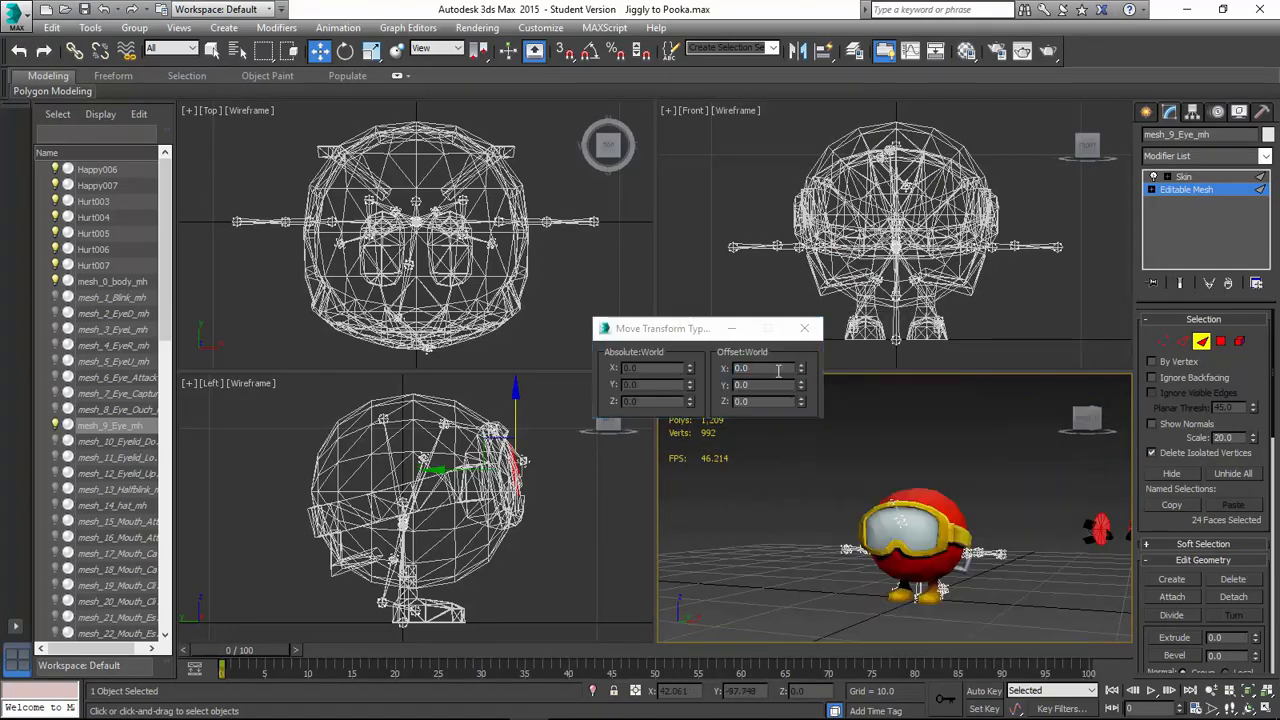
pyautogui.rightClick(694, 367)
pyautogui.click(813, 328)
# Weight all of mesh_9_Eye_mh's eye vertices to BodyBN at 1 in its Skin modifier with the Weight Tool.
pyautogui.click(1202, 341)
pyautogui.scroll(2, 920, 520)
pyautogui.click(1184, 177)
pyautogui.click(1204, 341)
pyautogui.scroll(-5, 1190, 520)
pyautogui.click(1165, 651)
pyautogui.scroll(2, 1180, 420)
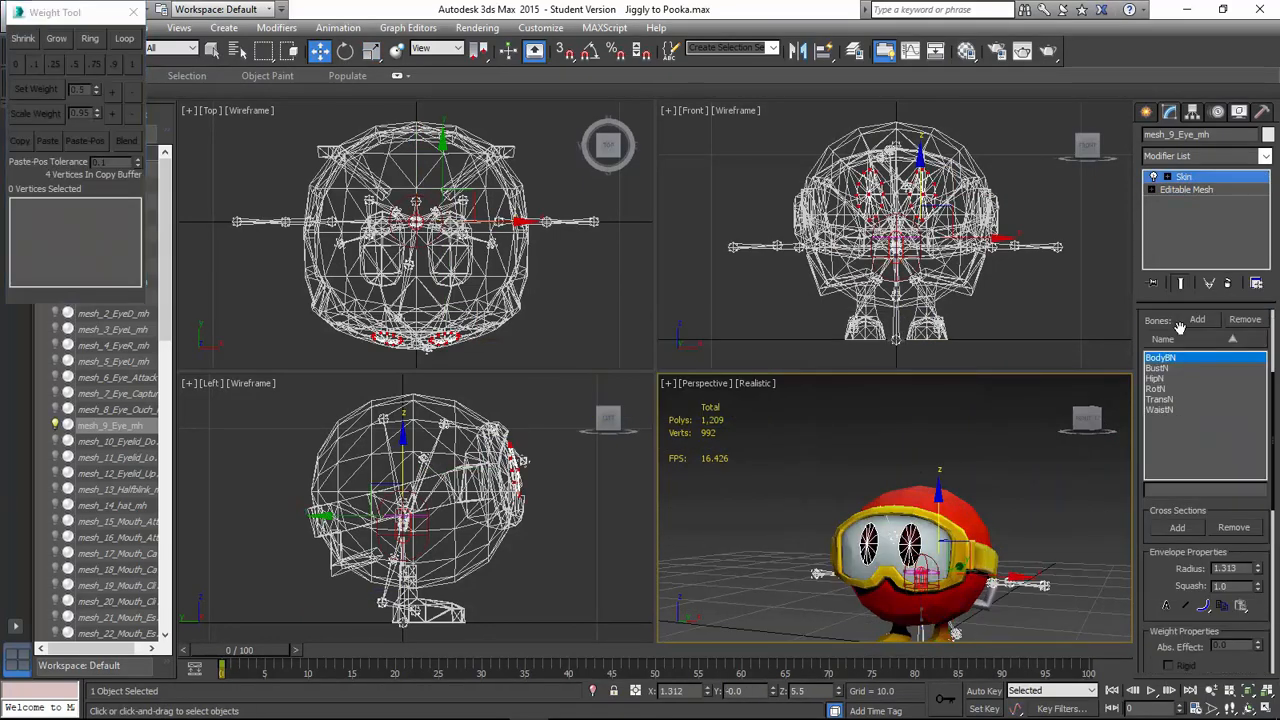
pyautogui.hotkey('ctrl', 'a')
pyautogui.click(1197, 320)
pyautogui.click(58, 320)
pyautogui.click(71, 336)
pyautogui.doubleClick(138, 352)
pyautogui.click(132, 64)
pyautogui.click(849, 411)
pyautogui.scroll(4, 800, 490)
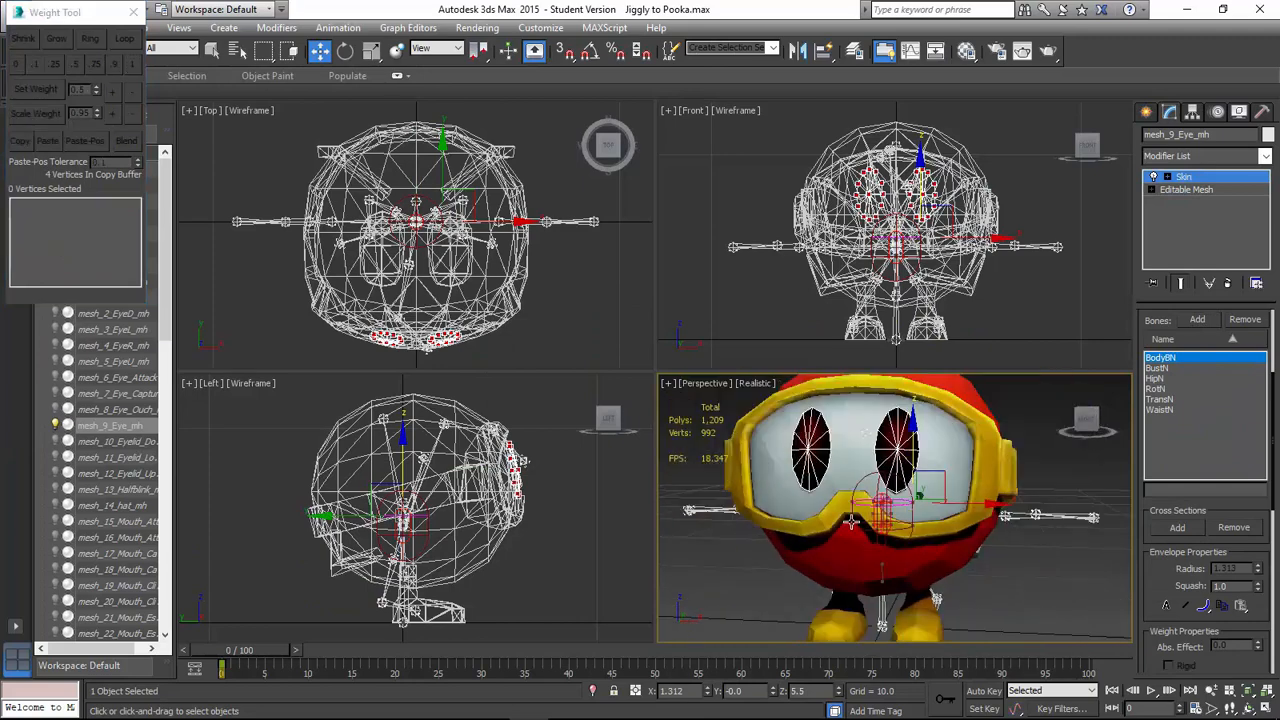
# Toggle the visibility of mesh_9_Eye_mh and the two eyelid meshes below it to compare them, and close the Weight Tool.
pyautogui.scroll(-3, 790, 495)
pyautogui.click(55, 427)
pyautogui.click(56, 442)
pyautogui.click(56, 457)
pyautogui.click(56, 457)
pyautogui.click(56, 442)
pyautogui.click(56, 426)
pyautogui.click(134, 12)
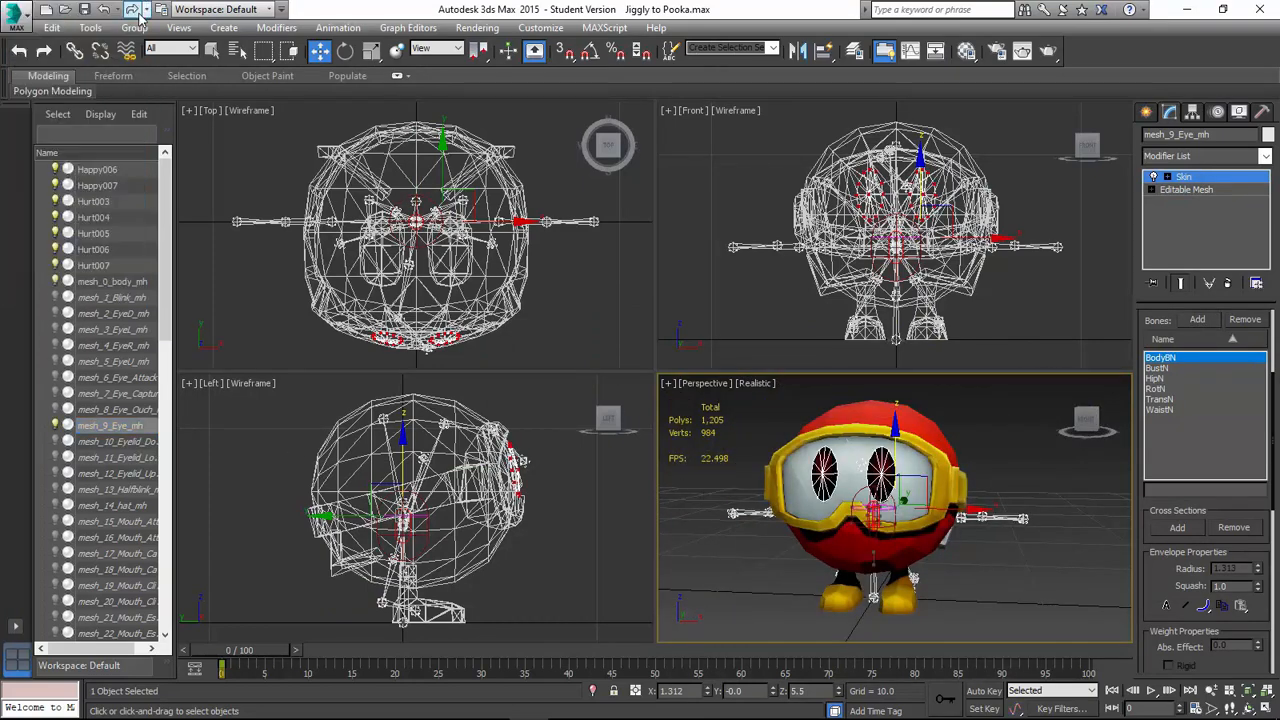
# Delete the leftover eye copies Happy006, Happy007 and Hurt003 through Hurt007, and save the scene.
pyautogui.click(112, 266)
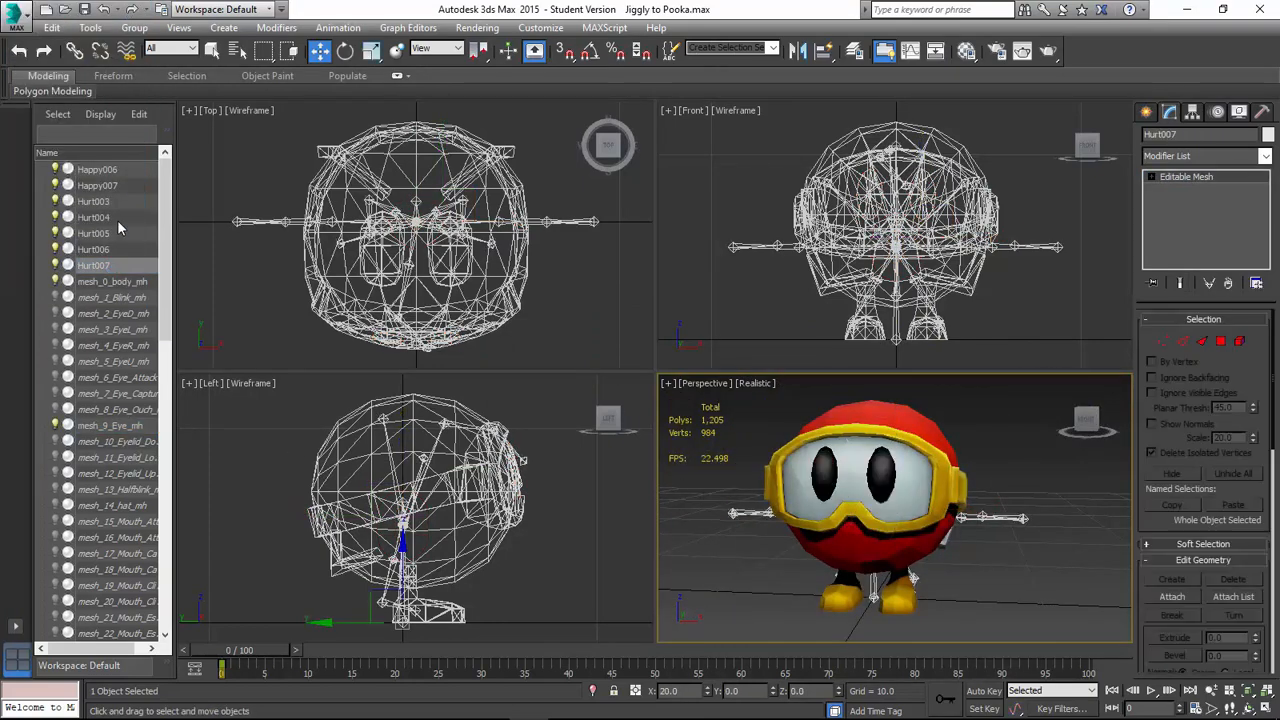
pyautogui.keyDown('shift'); pyautogui.click(129, 169); pyautogui.keyUp('shift')
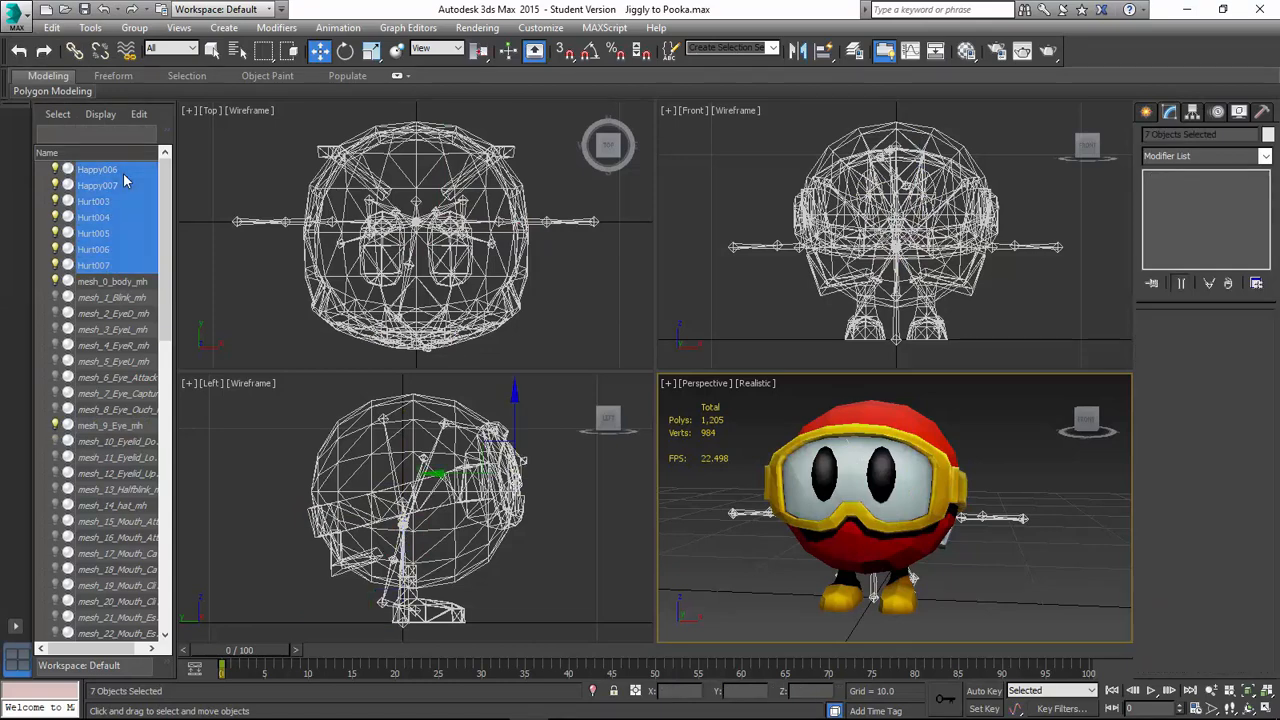
pyautogui.press('Delete')
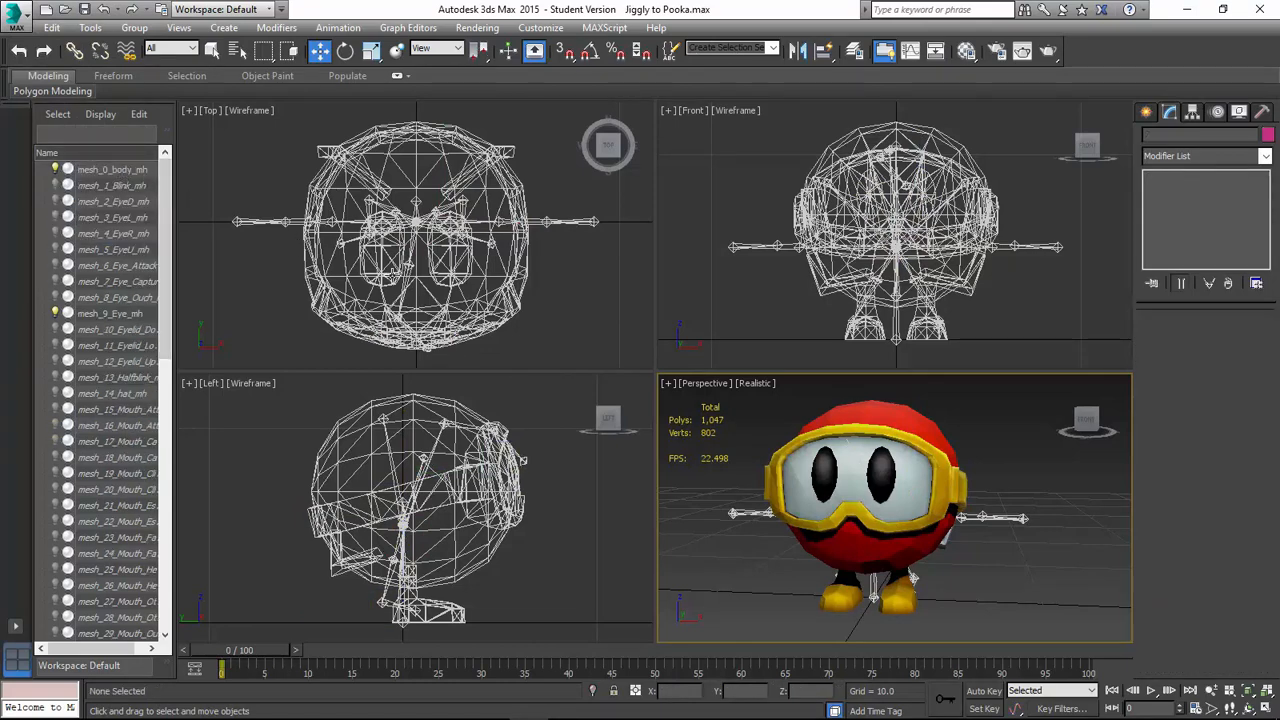
pyautogui.hotkey('ctrl', 'z')
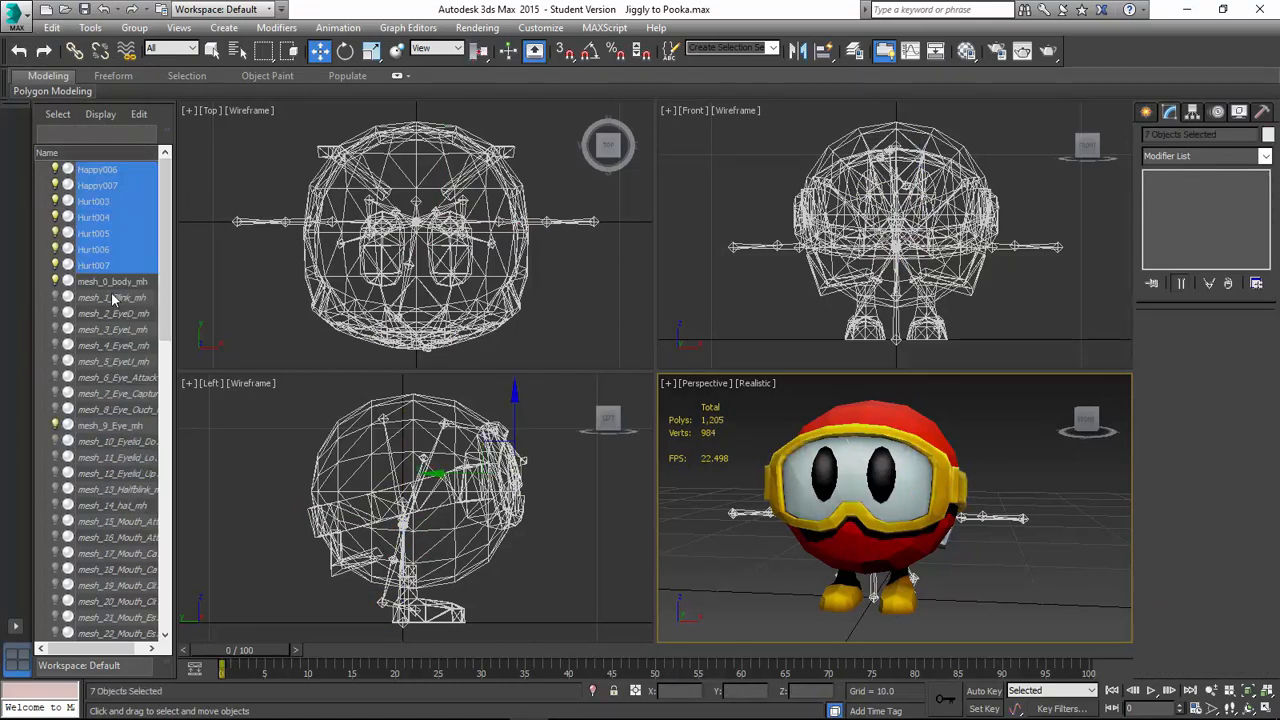
pyautogui.press('Delete')
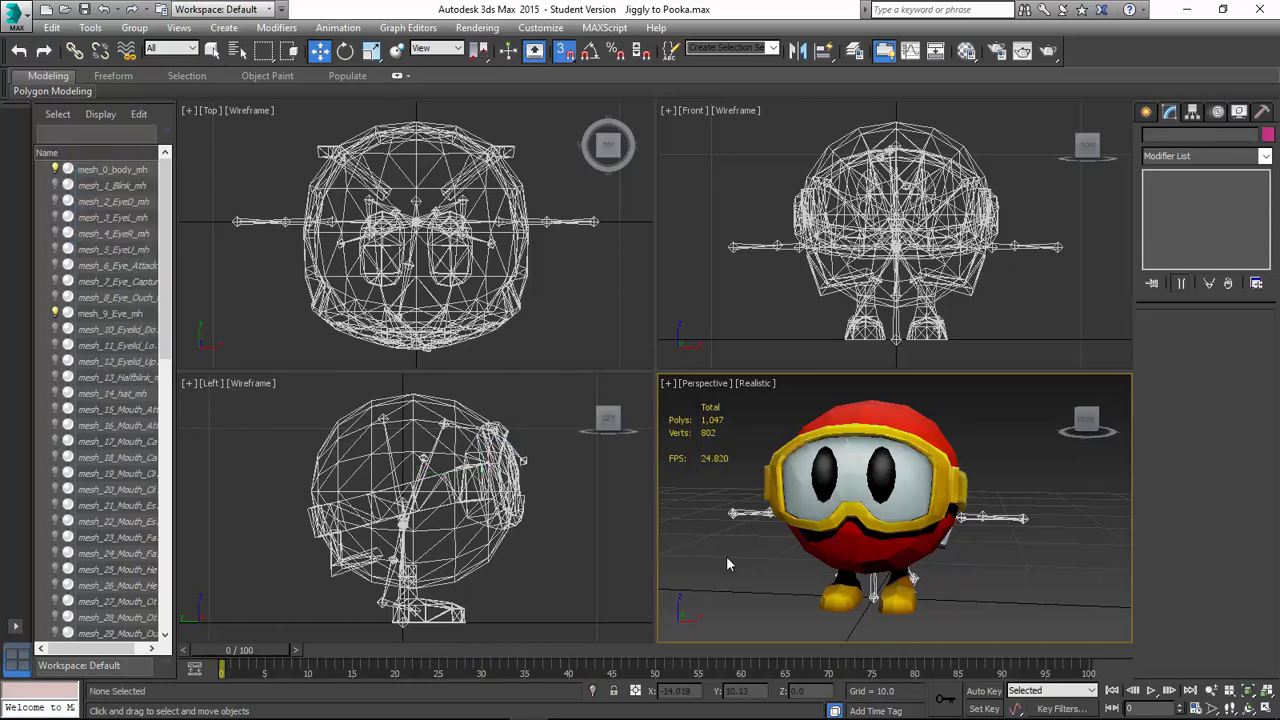
pyautogui.press('a')
pyautogui.hotkey('ctrl', 's')
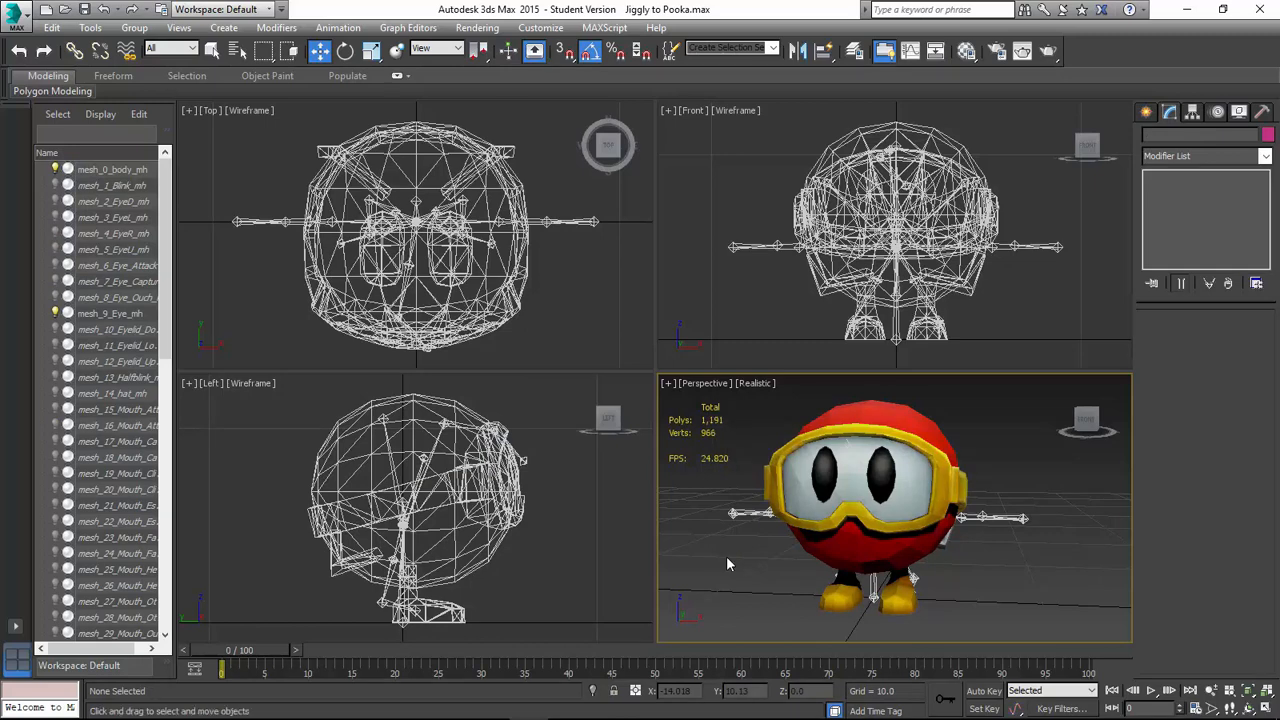
# Try rotating the LLegJ bone to test the leg's deformation, and undo the rotation.
pyautogui.keyDown('alt'); pyautogui.moveTo(727, 558); pyautogui.dragTo(784, 565, button='middle'); pyautogui.keyUp('alt')
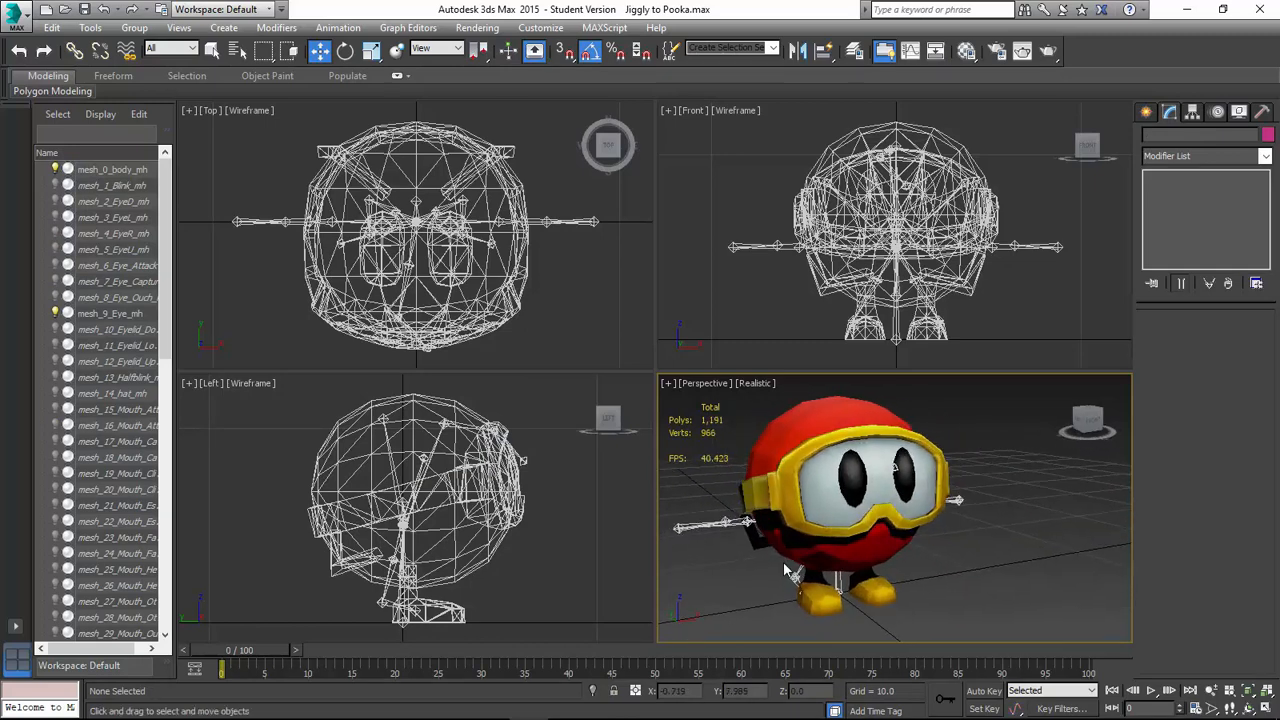
pyautogui.scroll(-7, 90, 603)
pyautogui.scroll(-2, 125, 477)
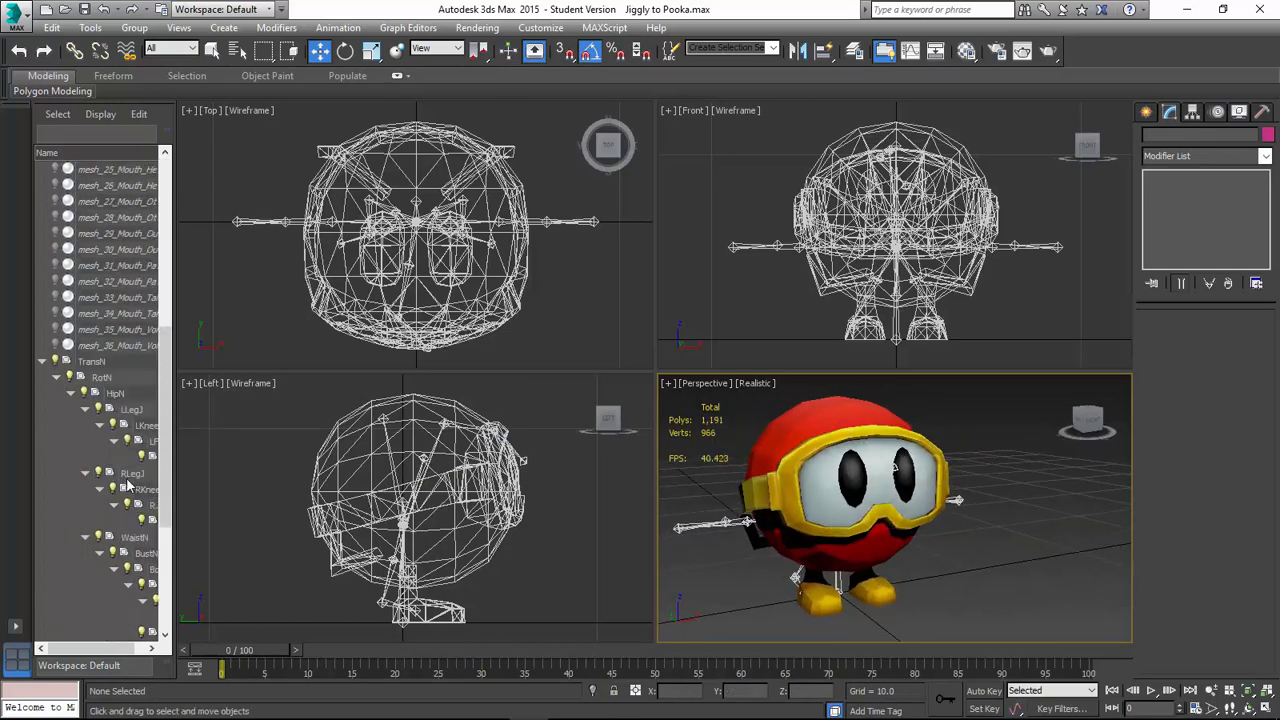
pyautogui.click(132, 409)
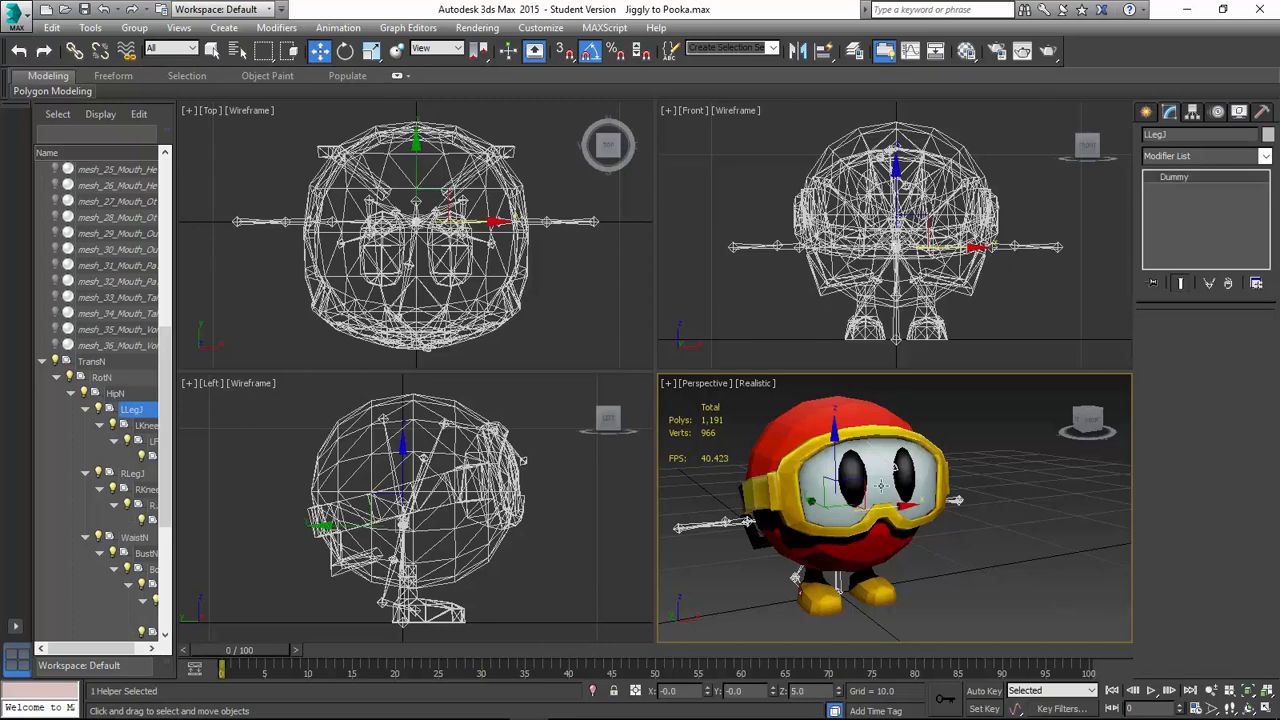
pyautogui.rightClick(881, 486)
pyautogui.click(903, 514)
pyautogui.keyDown('alt'); pyautogui.moveTo(908, 502); pyautogui.dragTo(879, 480, button='middle'); pyautogui.keyUp('alt')
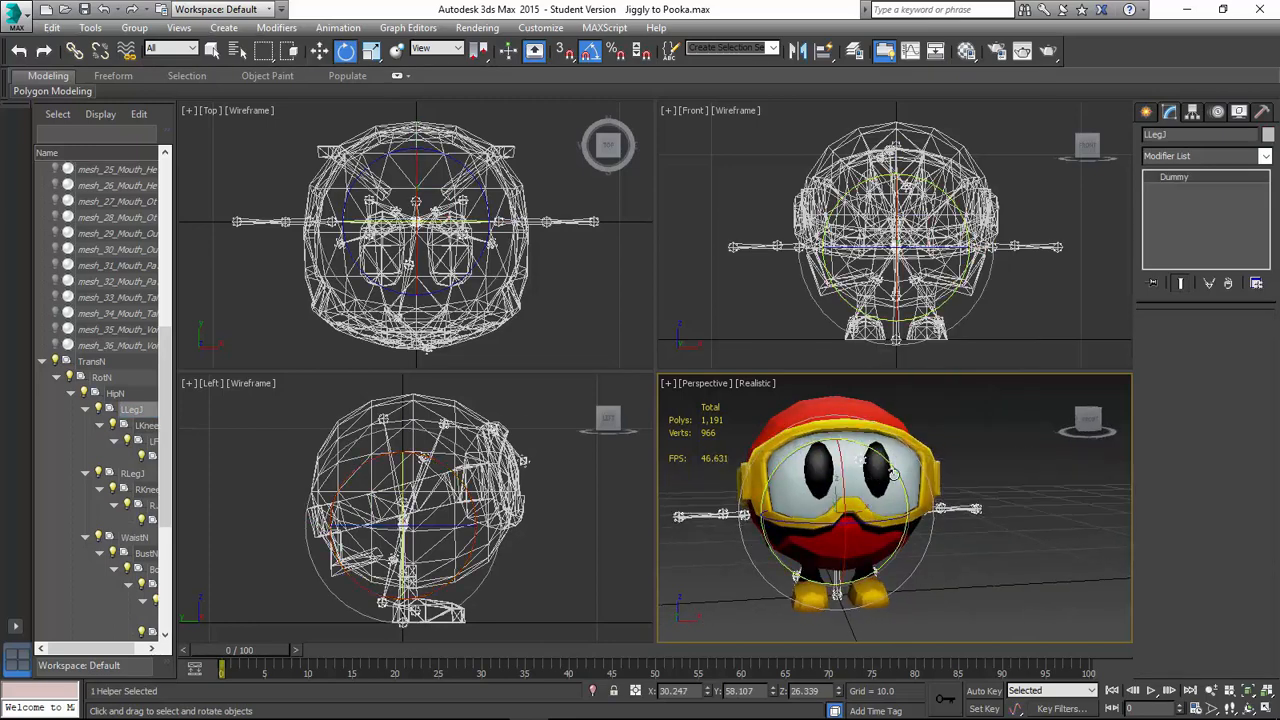
pyautogui.moveTo(893, 474); pyautogui.dragTo(993, 447)
pyautogui.hotkey('ctrl', 'z')
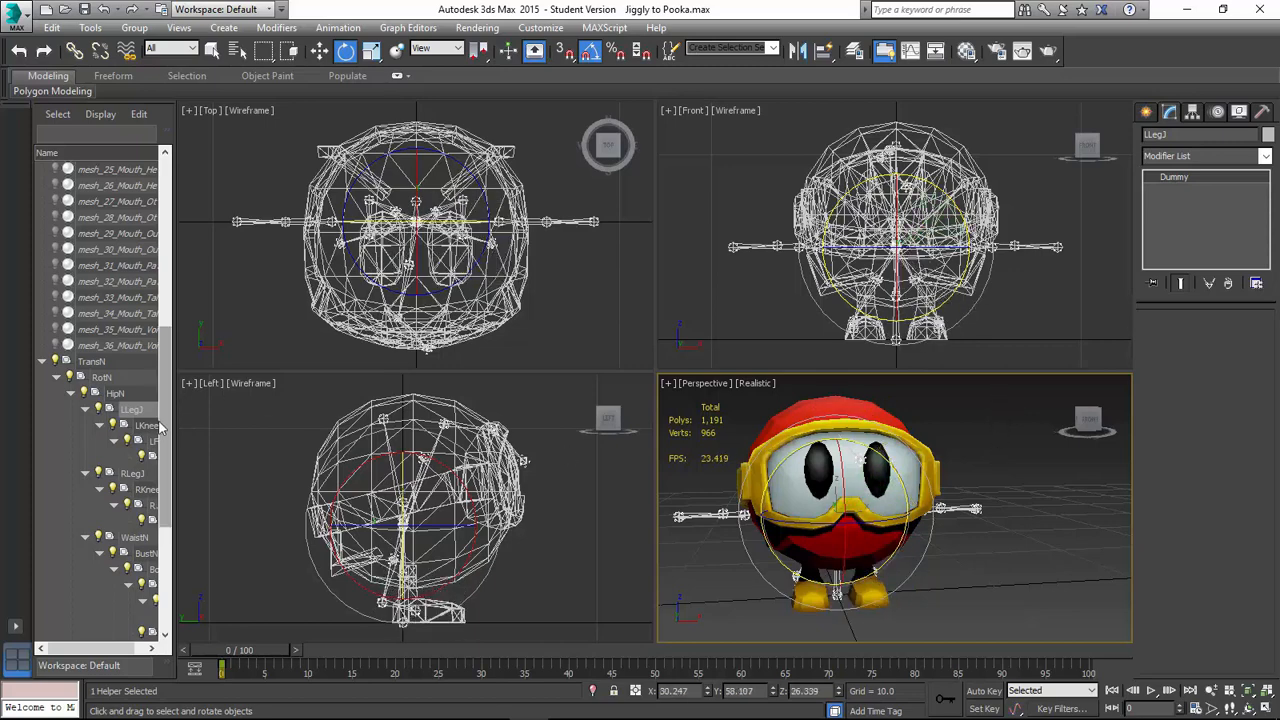
# Collapse the leg branches and BustN's child branches in the bone hierarchy, and select RShoulderN with the Rotate tool.
pyautogui.click(85, 410)
pyautogui.click(86, 426)
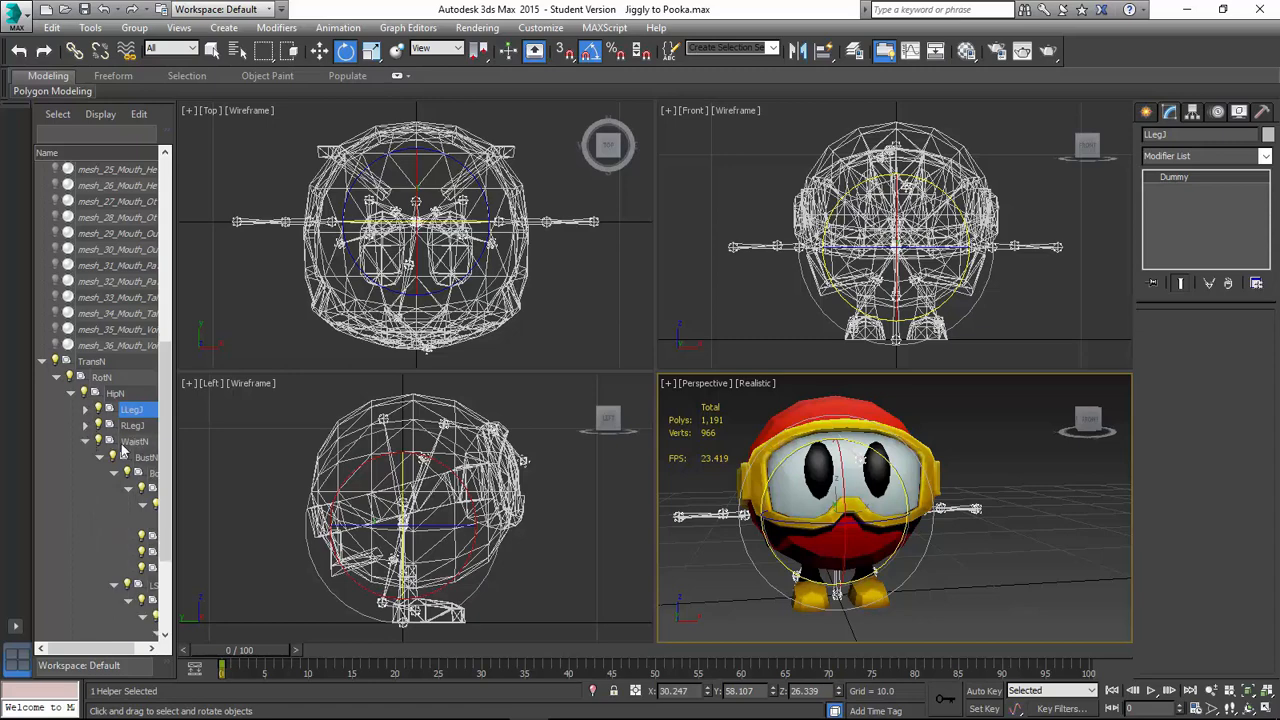
pyautogui.moveTo(111, 651); pyautogui.dragTo(134, 652)
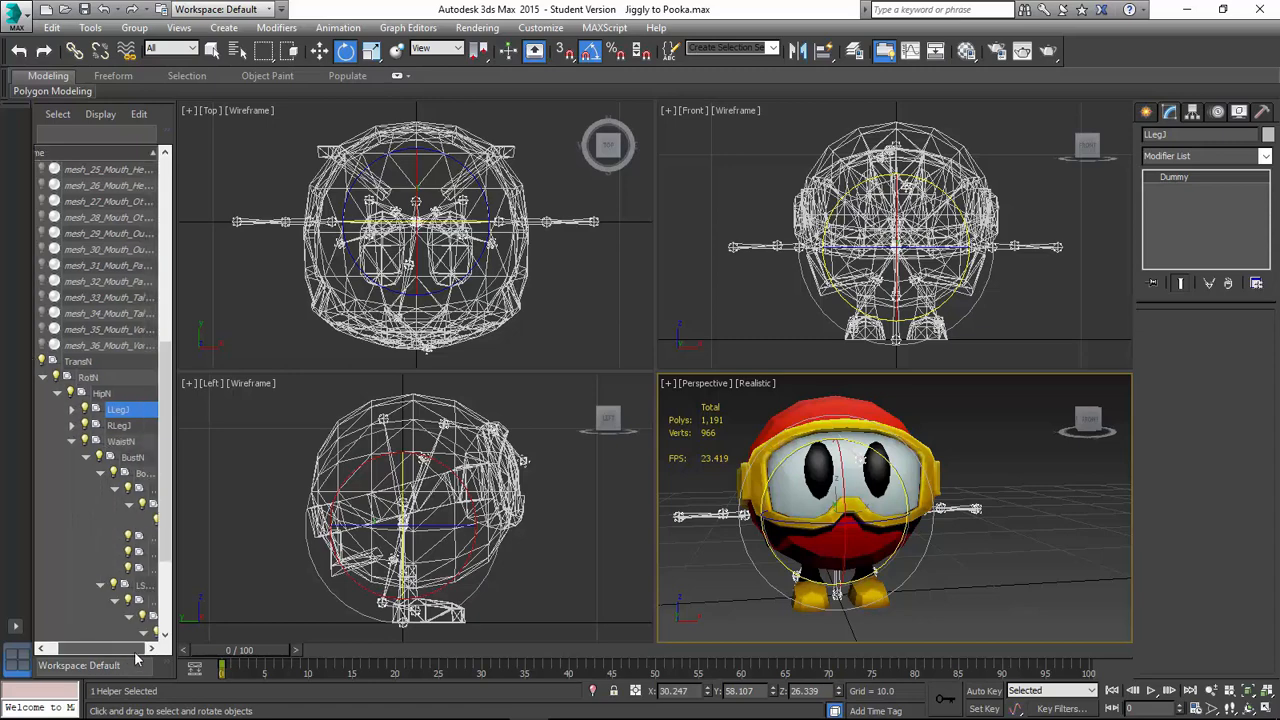
pyautogui.click(114, 473)
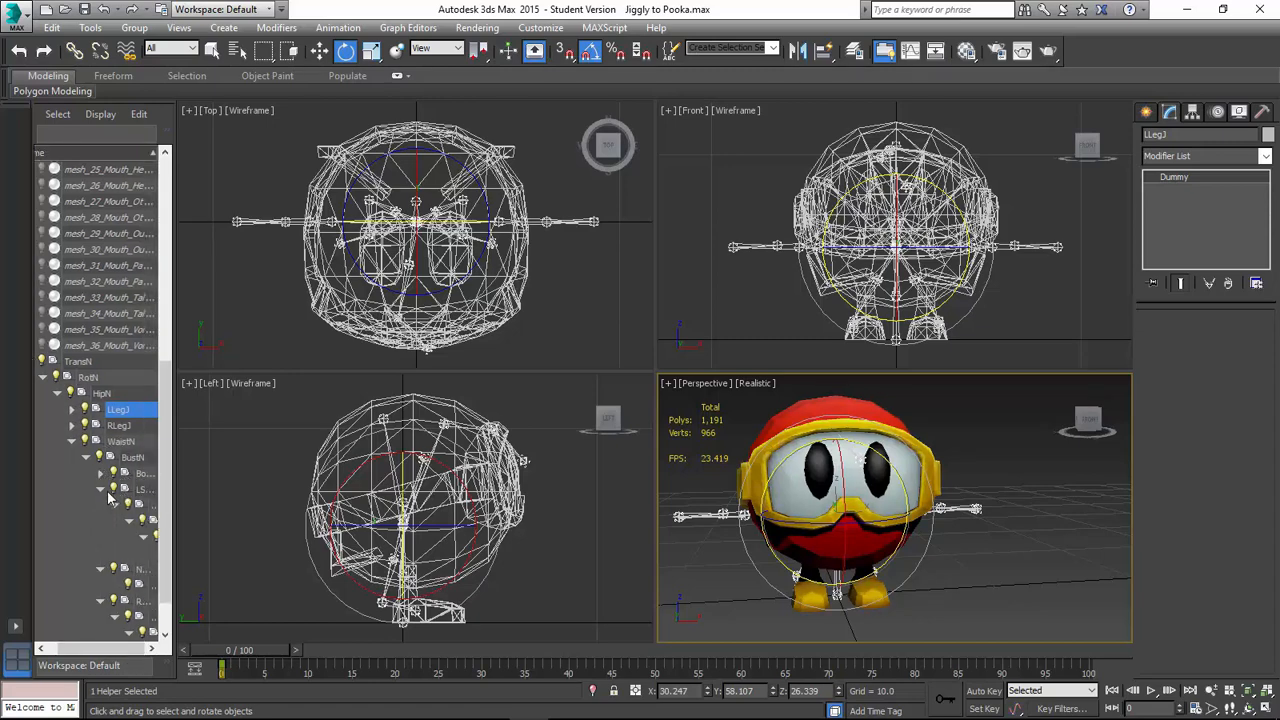
pyautogui.click(100, 489)
pyautogui.click(100, 505)
pyautogui.click(100, 521)
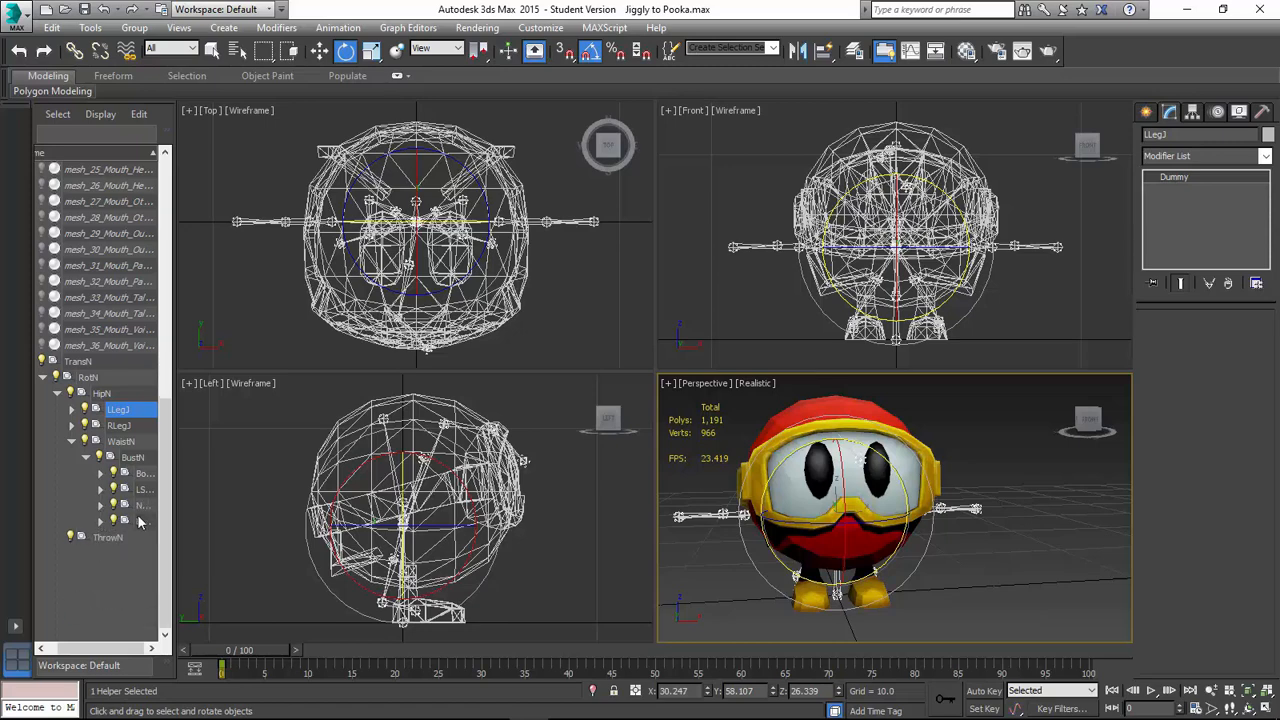
pyautogui.click(142, 521)
pyautogui.rightClick(873, 509)
pyautogui.click(893, 534)
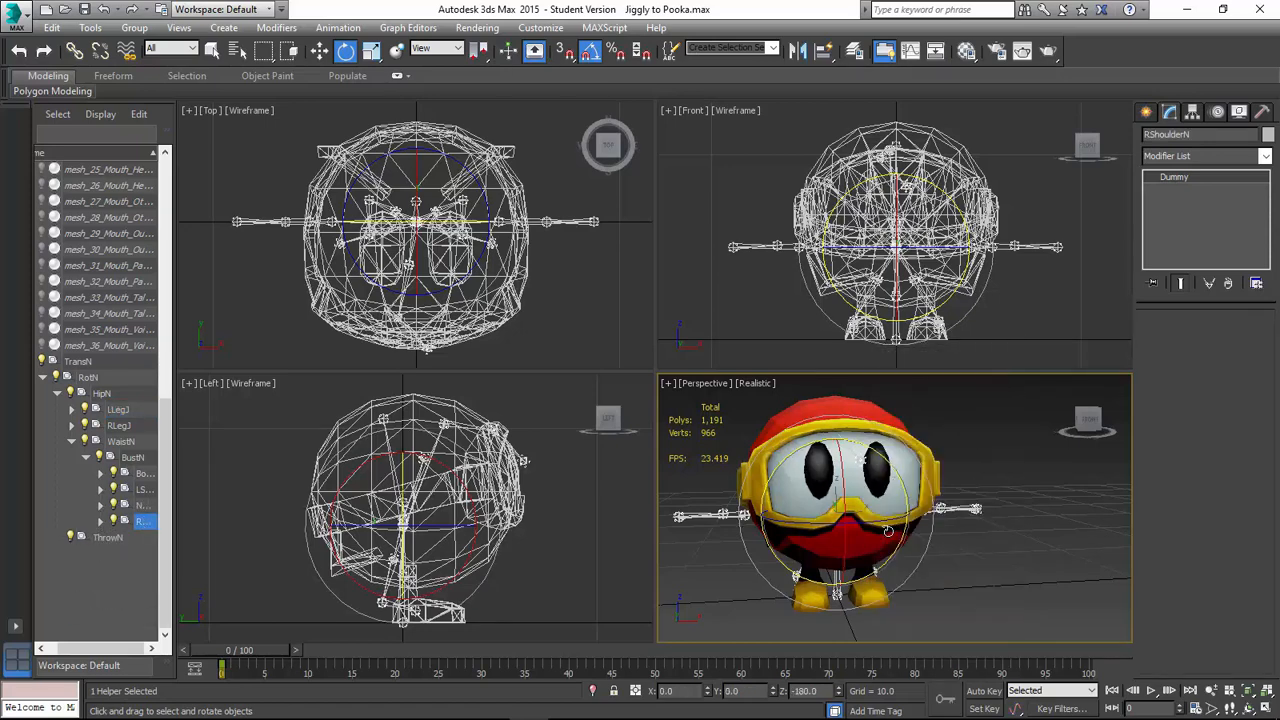
pyautogui.moveTo(875, 460); pyautogui.dragTo(1016, 434)
pyautogui.hotkey('ctrl', 'z')
pyautogui.click(994, 440)
pyautogui.press('z')
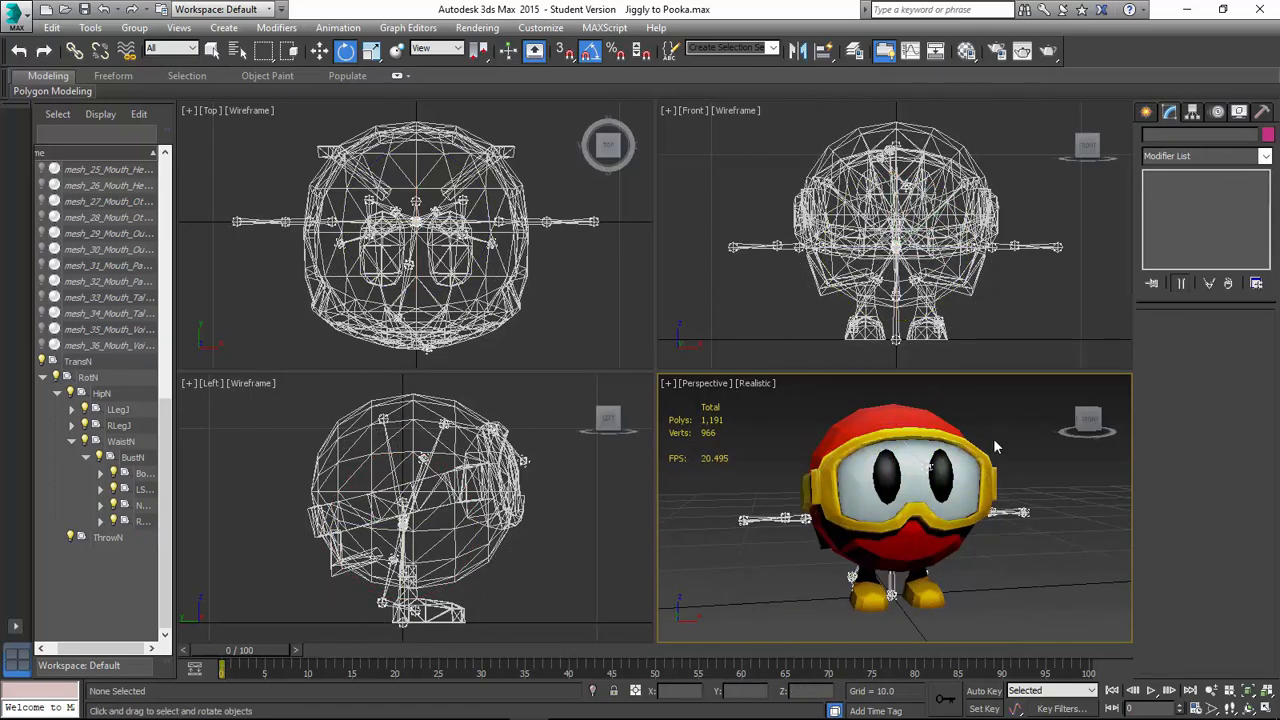
# Switch to File Explorer, go up to the Purin folder and duplicate the purin_body_low texture there.
pyautogui.hotkey('alt', 'Tab')
pyautogui.hotkey('alt', 'Tab')
pyautogui.hotkey('alt', 'Tab')
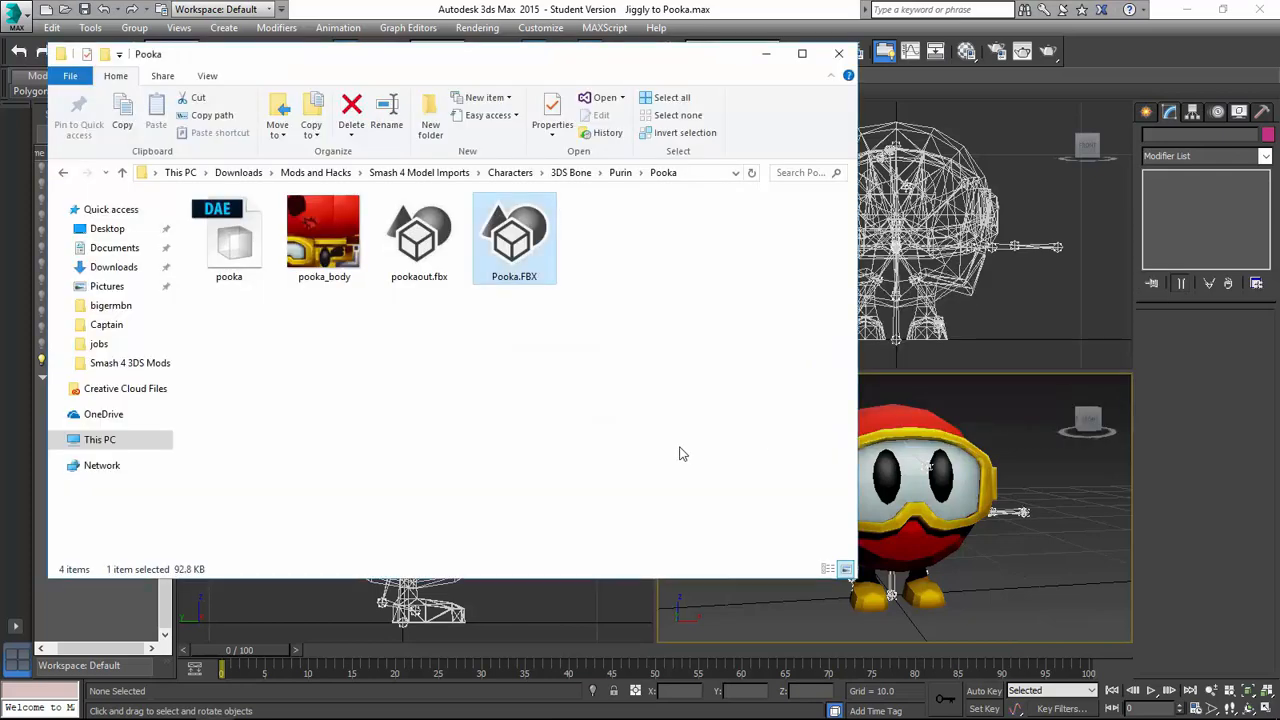
pyautogui.press('BackSpace')
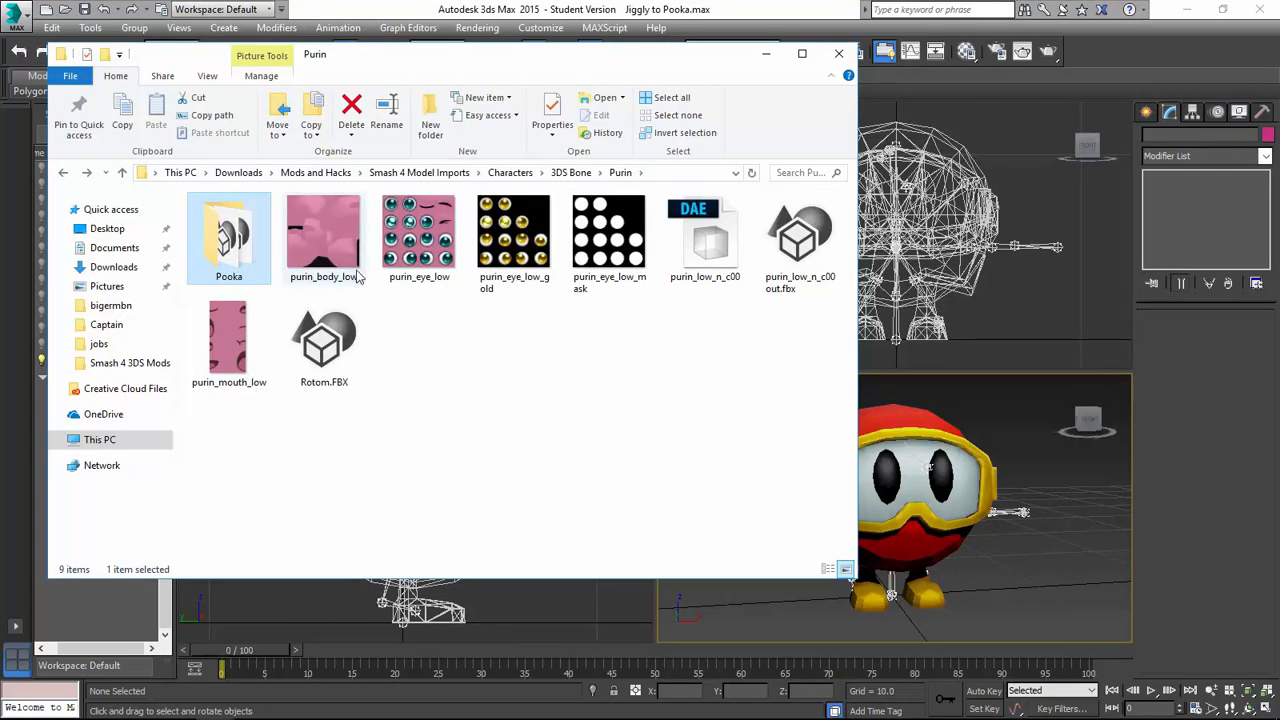
pyautogui.click(326, 254)
pyautogui.hotkey('ctrl', 'c')
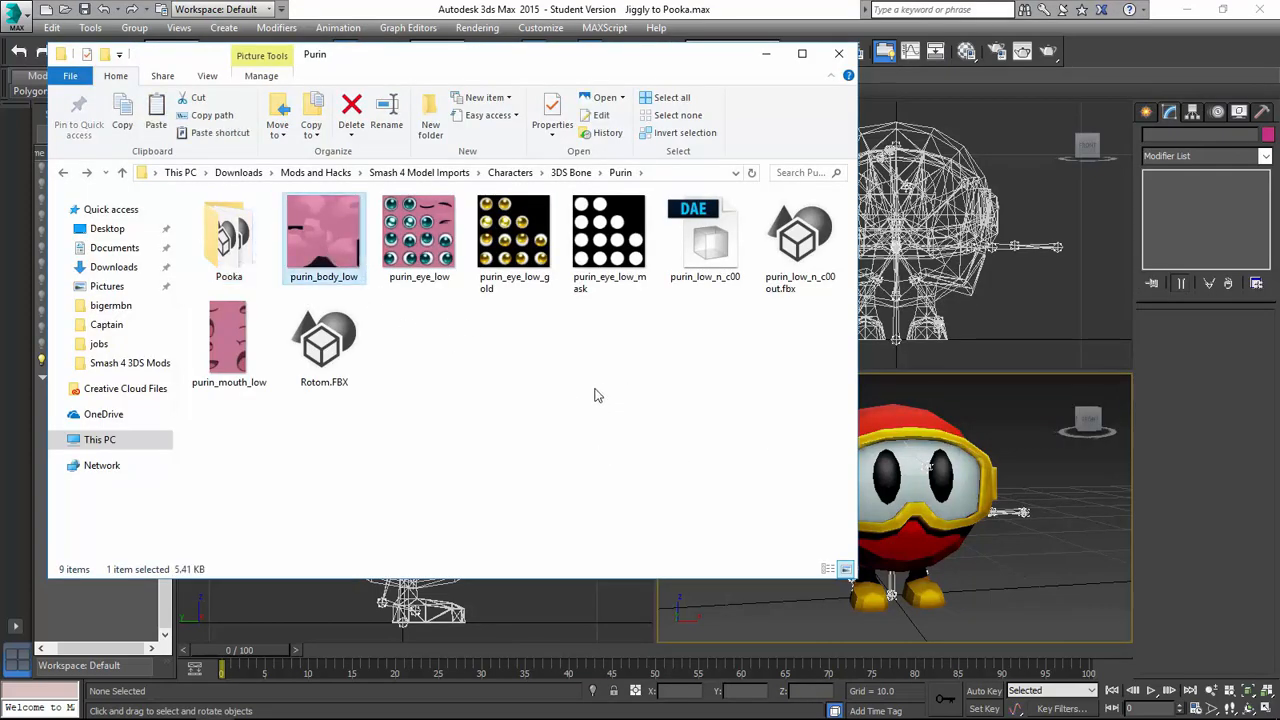
pyautogui.hotkey('ctrl', 'v')
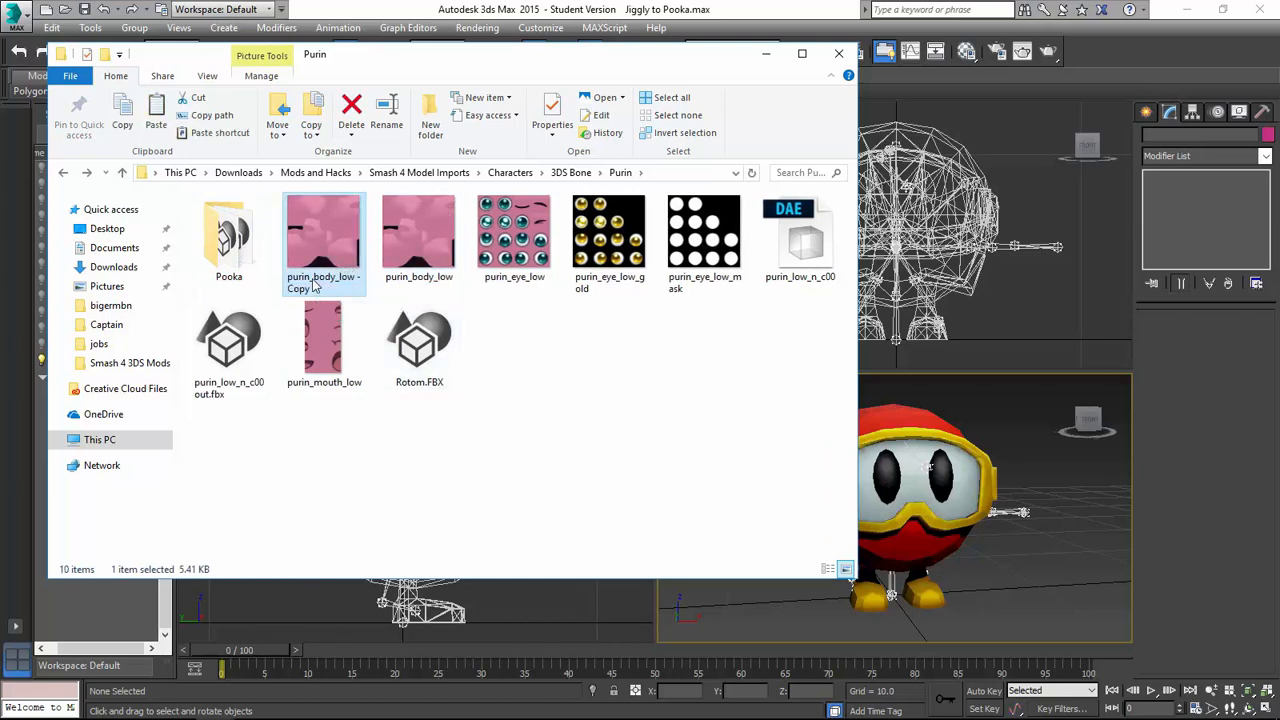
# Rename the copied purin_body_low texture as Pooka.
pyautogui.click(313, 284)
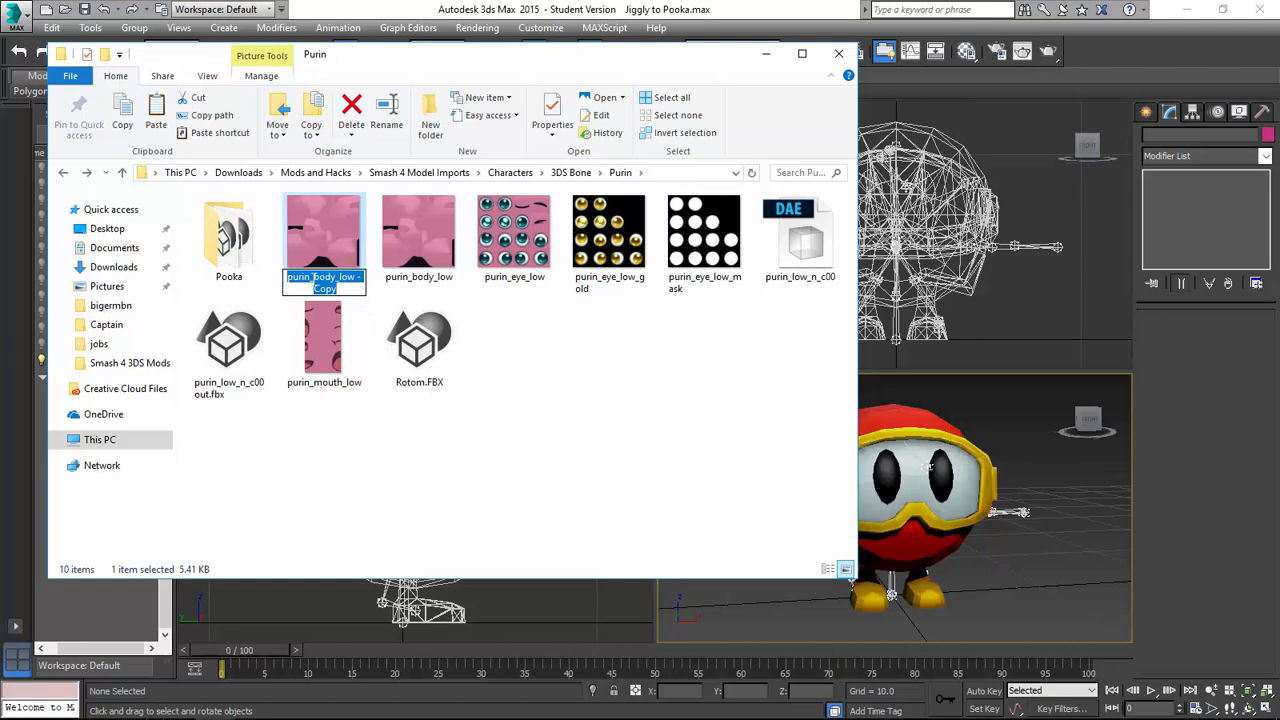
pyautogui.write('Pooka')
pyautogui.press('Return')
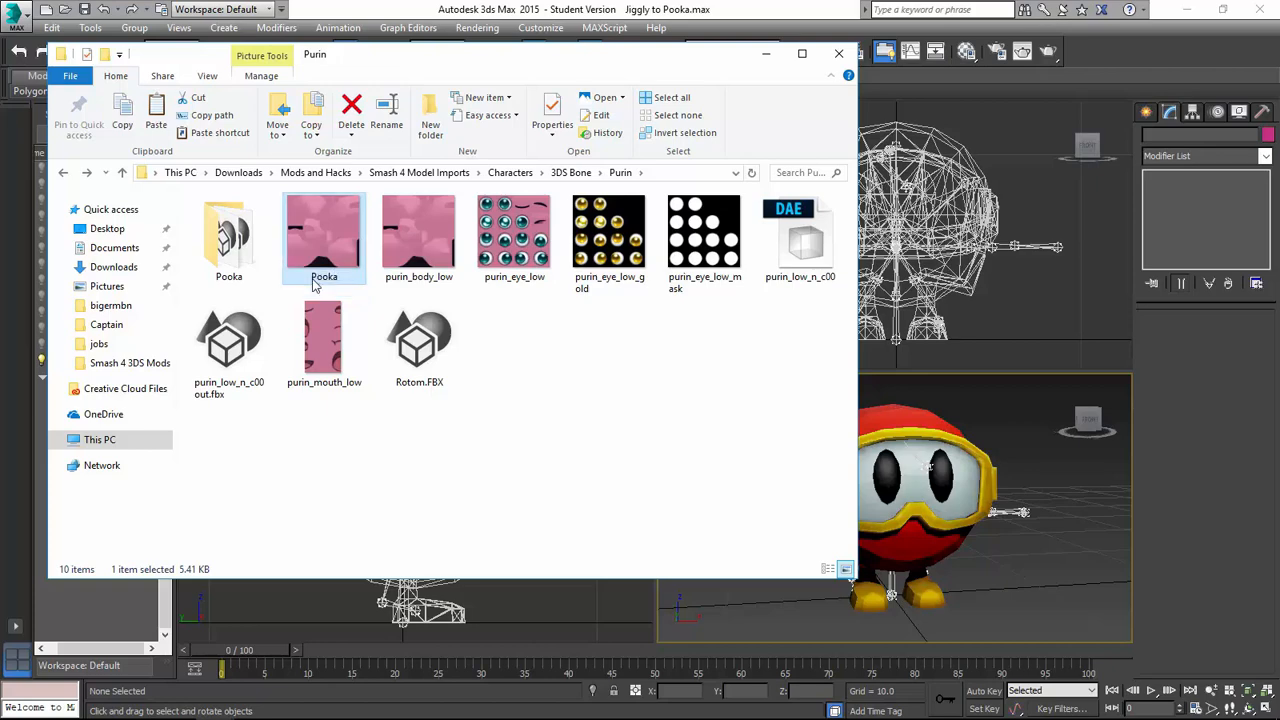
# Open the Pooka texture from the Purin folder in Adobe Photoshop CC 2015.5.
pyautogui.rightClick(324, 250)
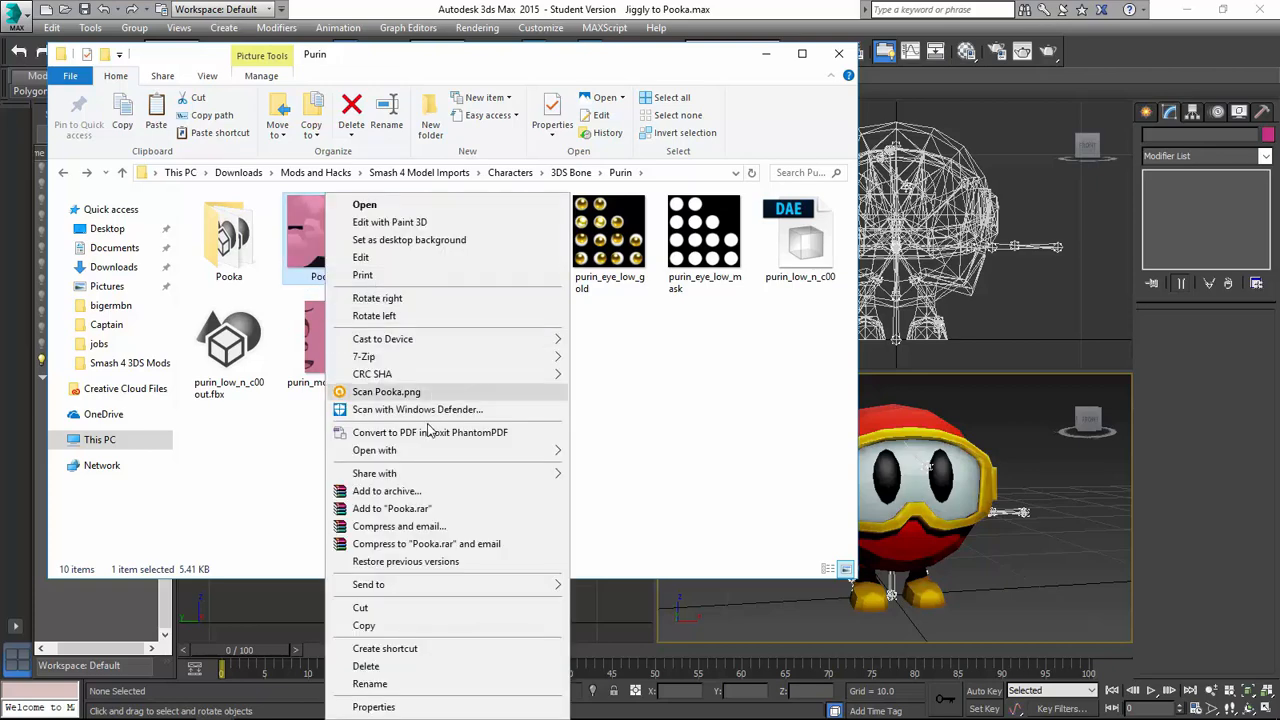
pyautogui.moveTo(478, 451)
pyautogui.click(626, 452)
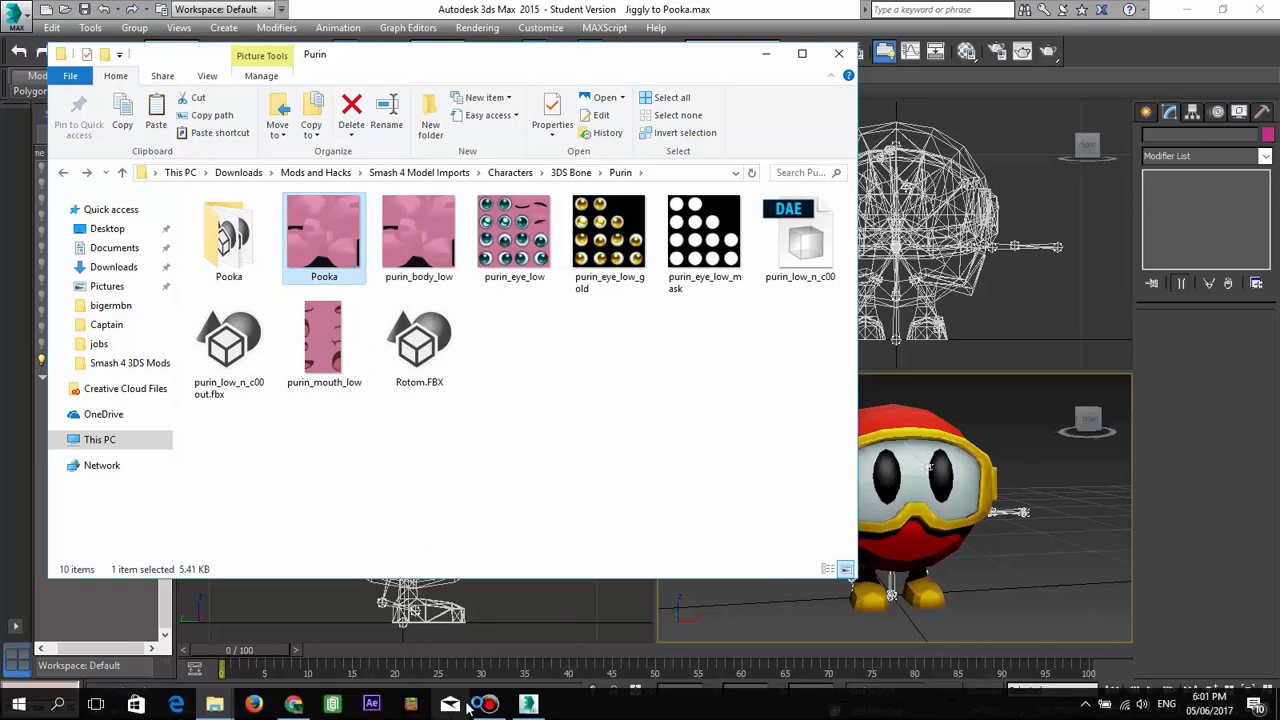
pyautogui.click(476, 706)
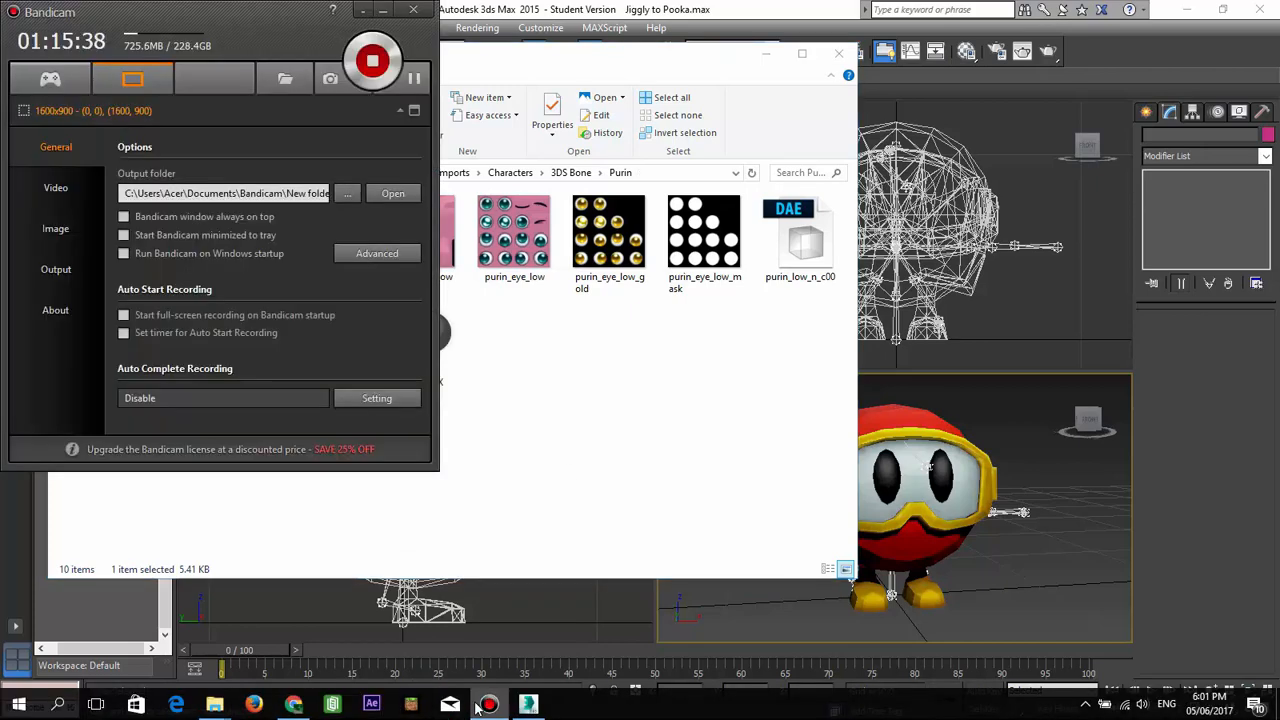
pyautogui.click(537, 437)
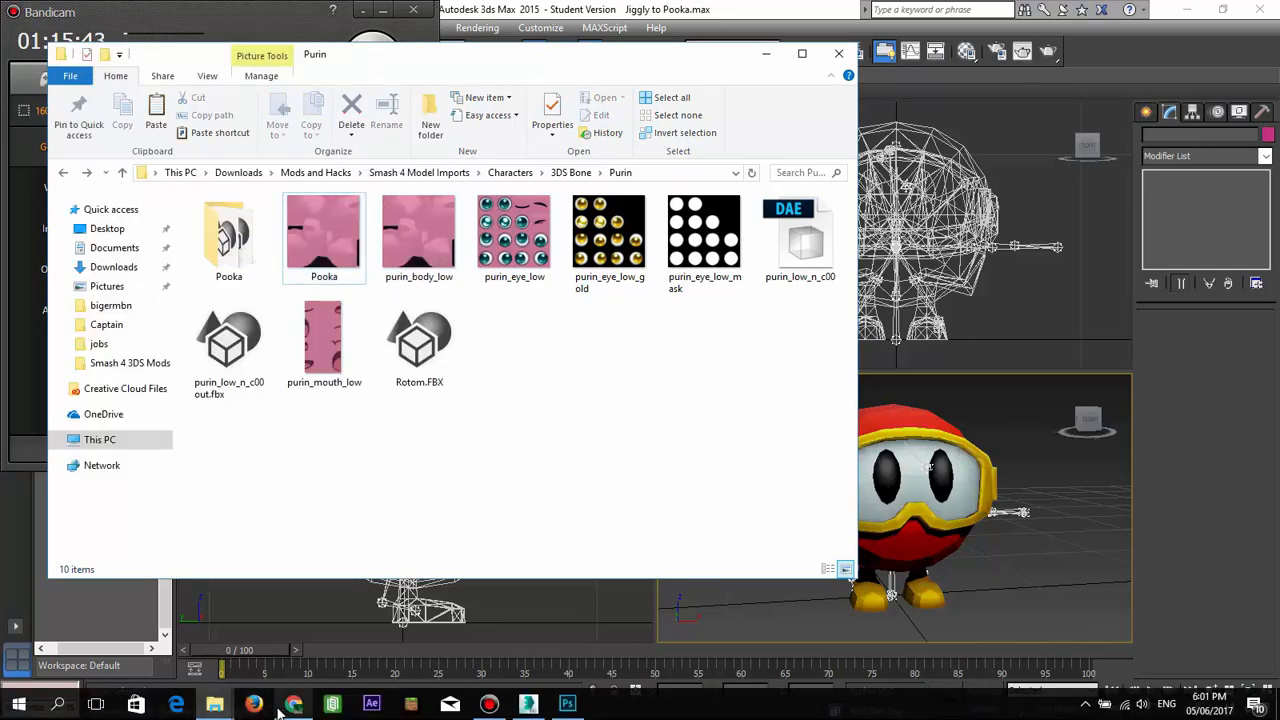
pyautogui.moveTo(283, 708)
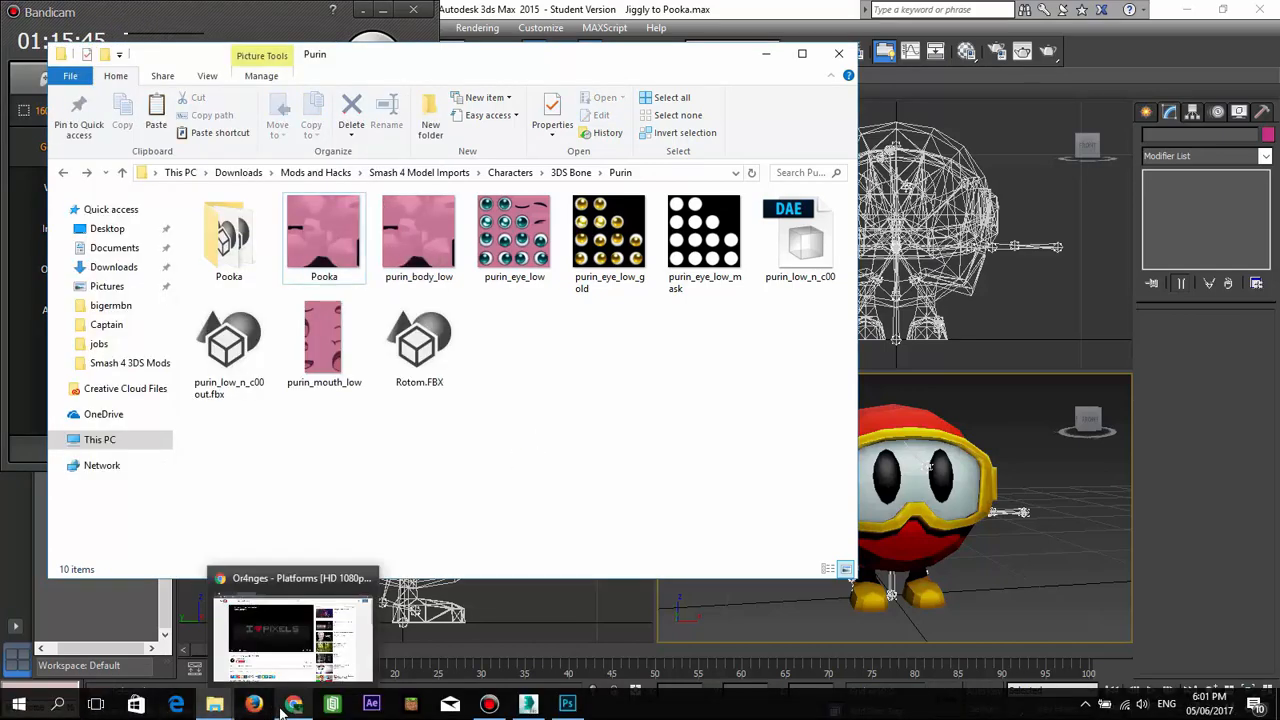
pyautogui.moveTo(567, 706)
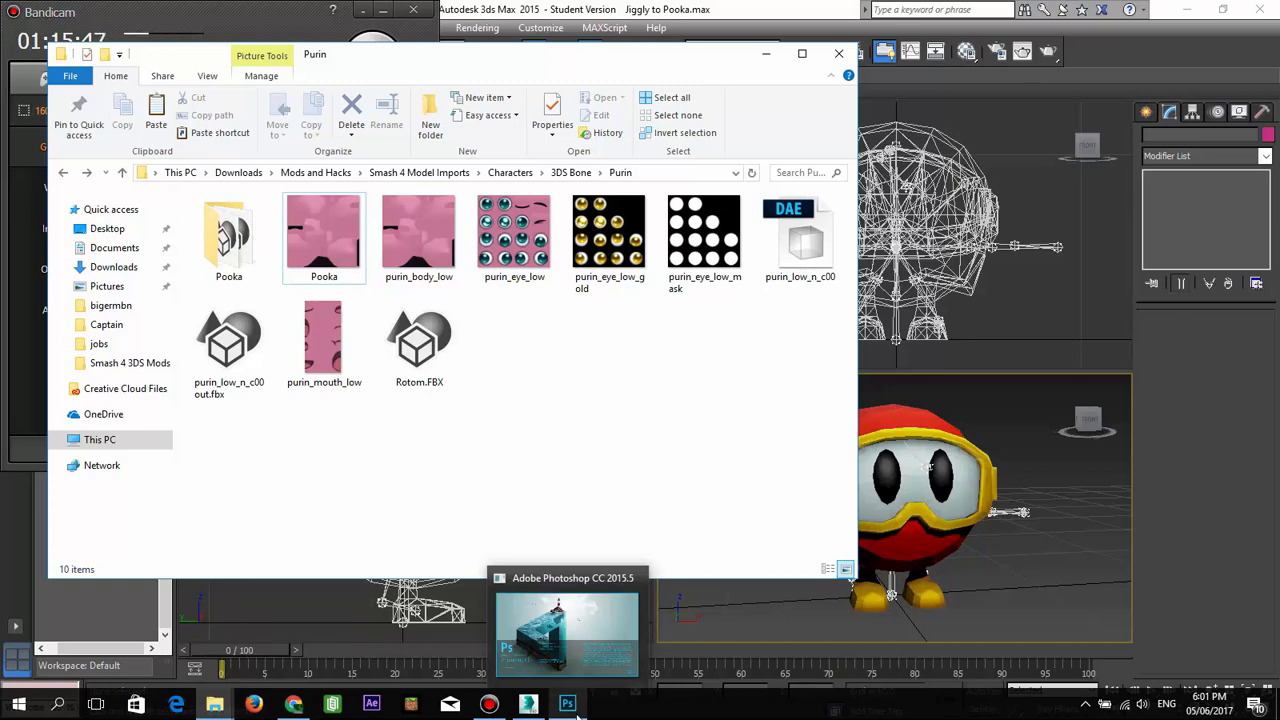
pyautogui.moveTo(506, 370); pyautogui.dragTo(706, 437)
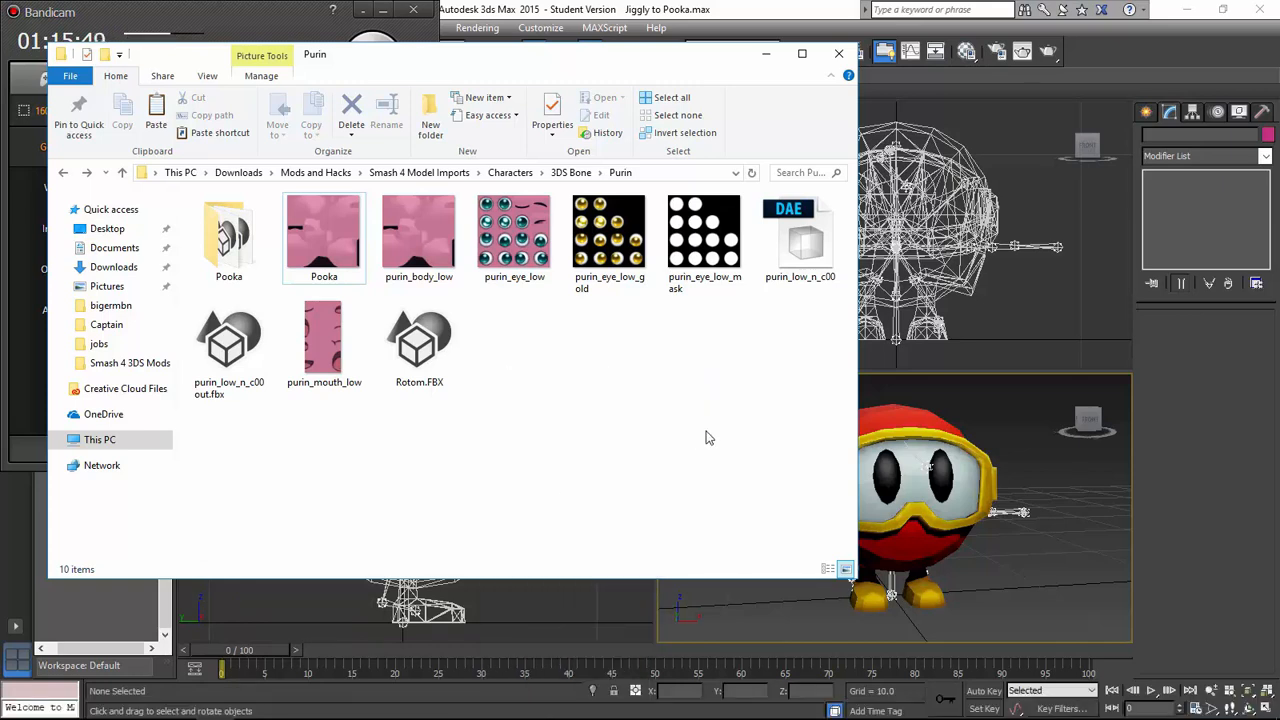
pyautogui.click(119, 31)
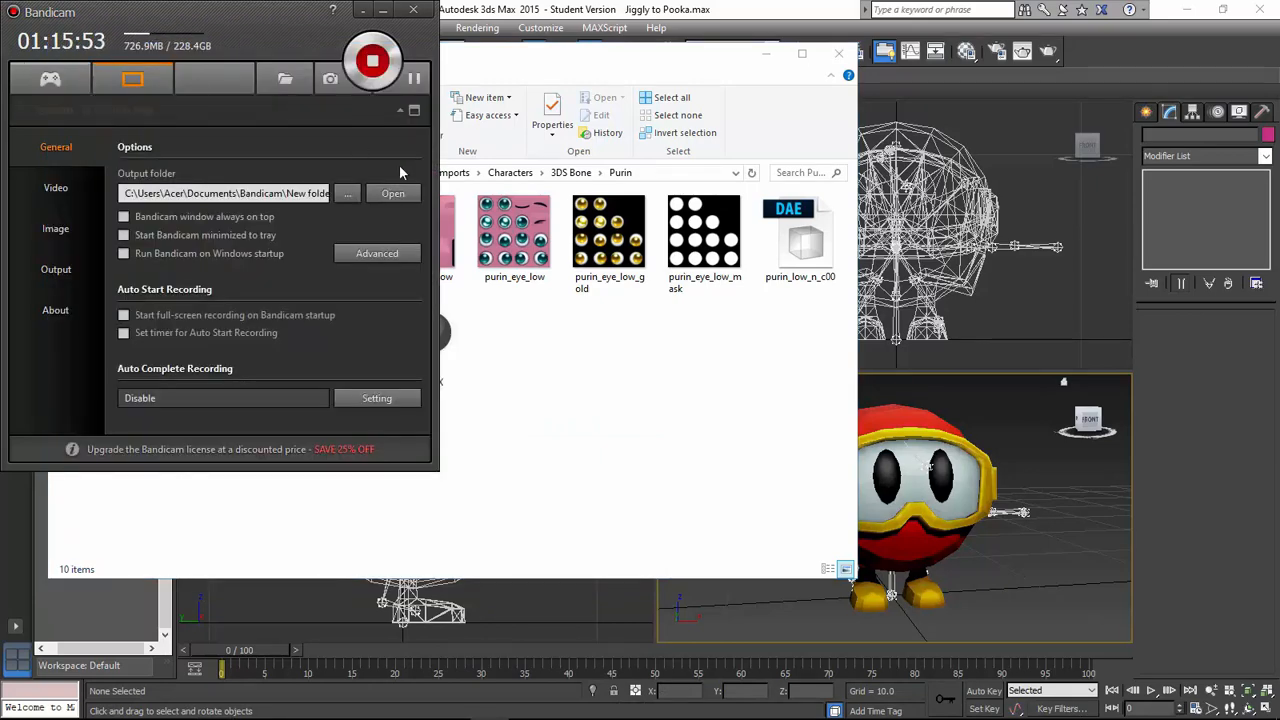
pyautogui.click(548, 403)
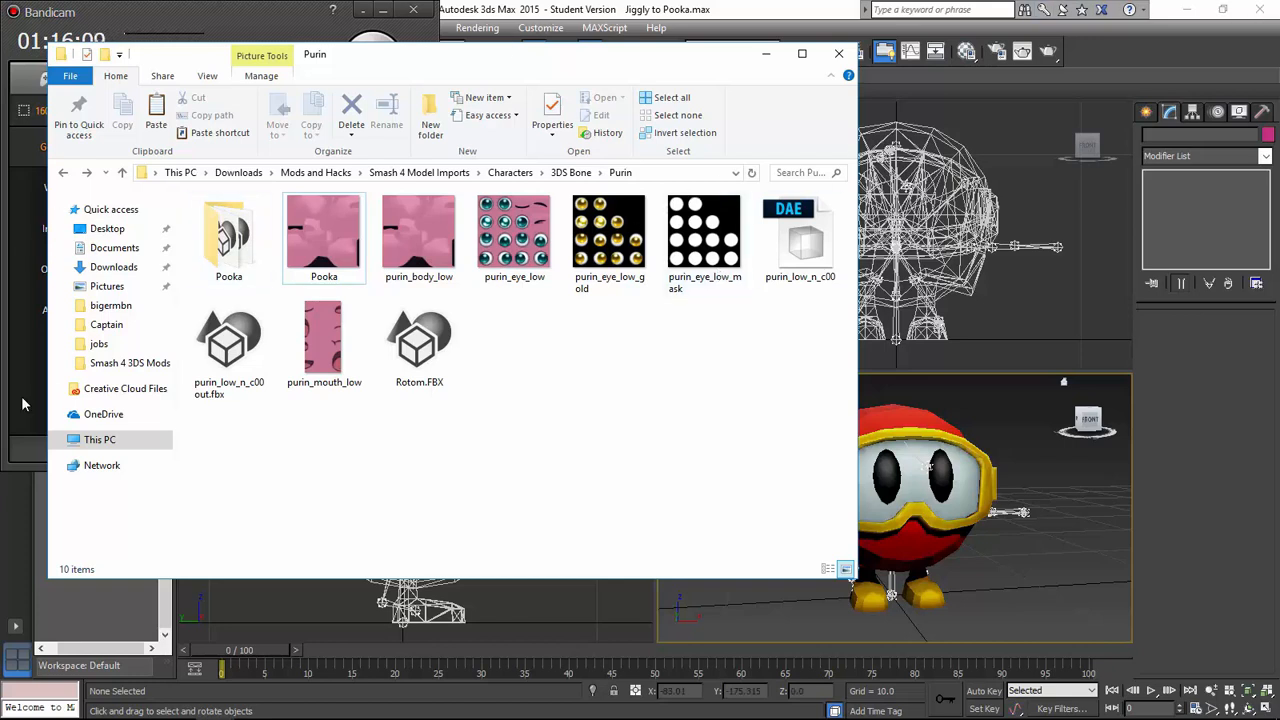
pyautogui.moveTo(670, 712)
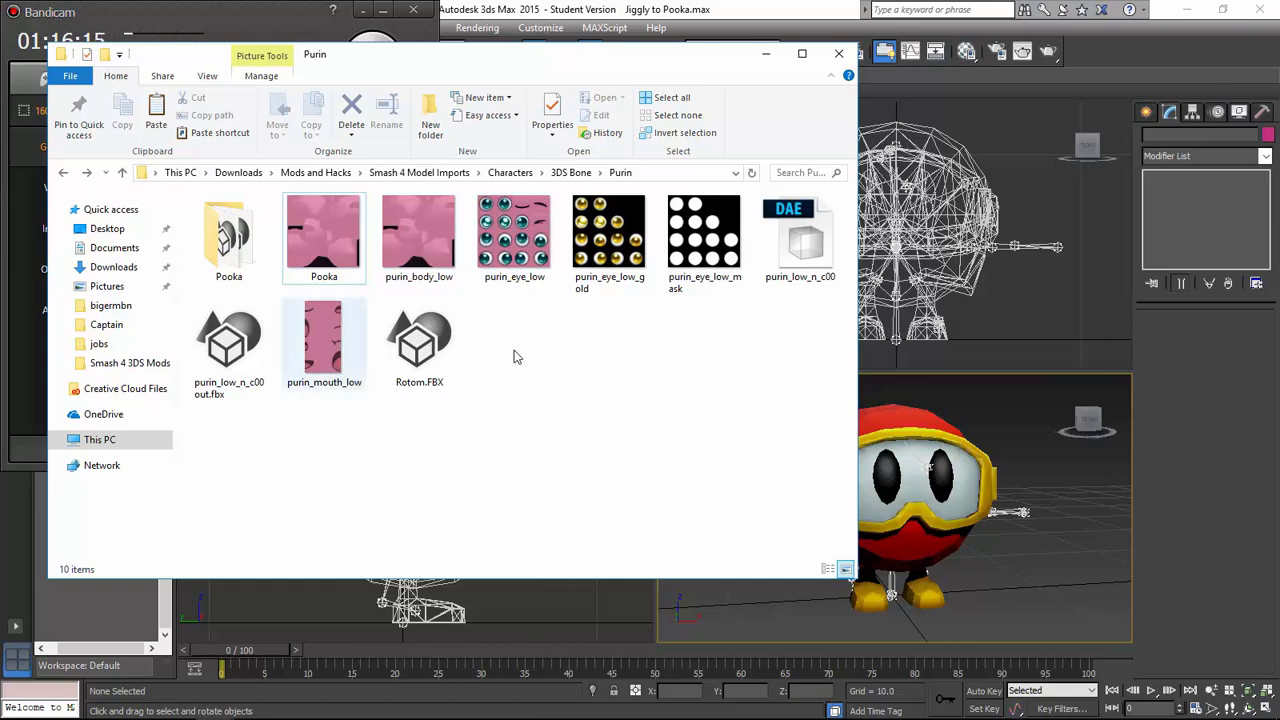
pyautogui.moveTo(567, 712)
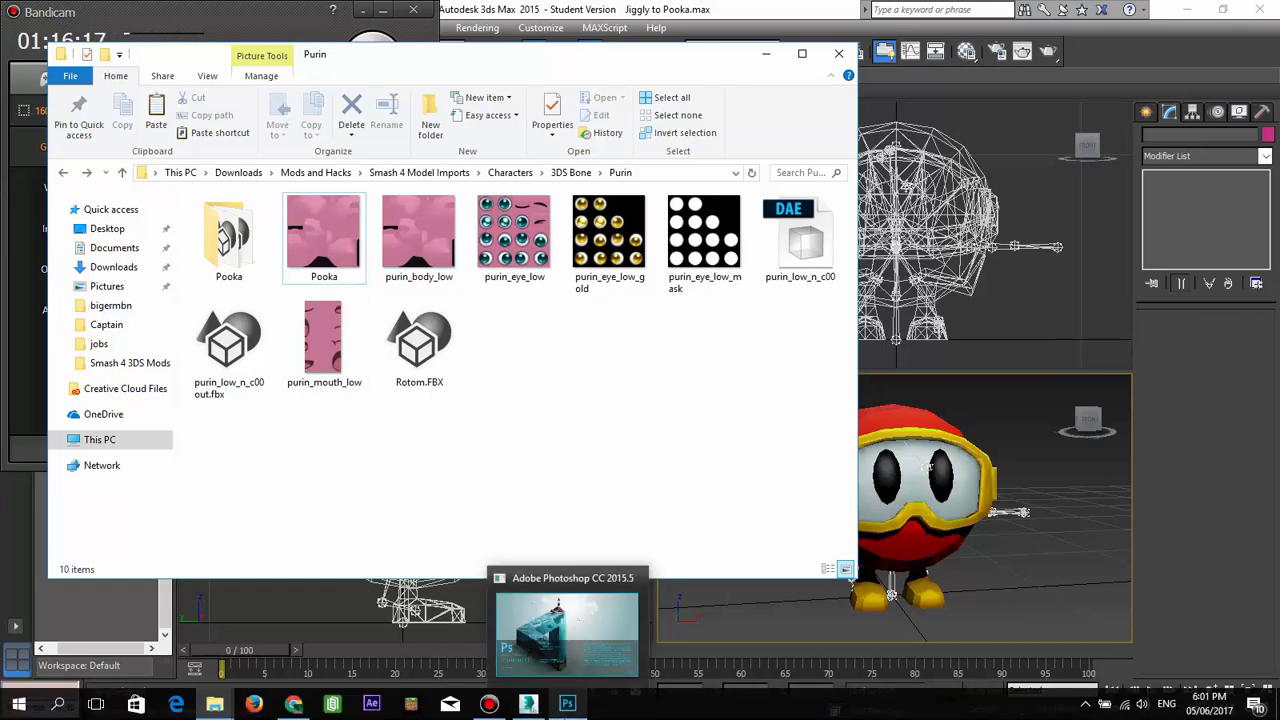
pyautogui.click(567, 704)
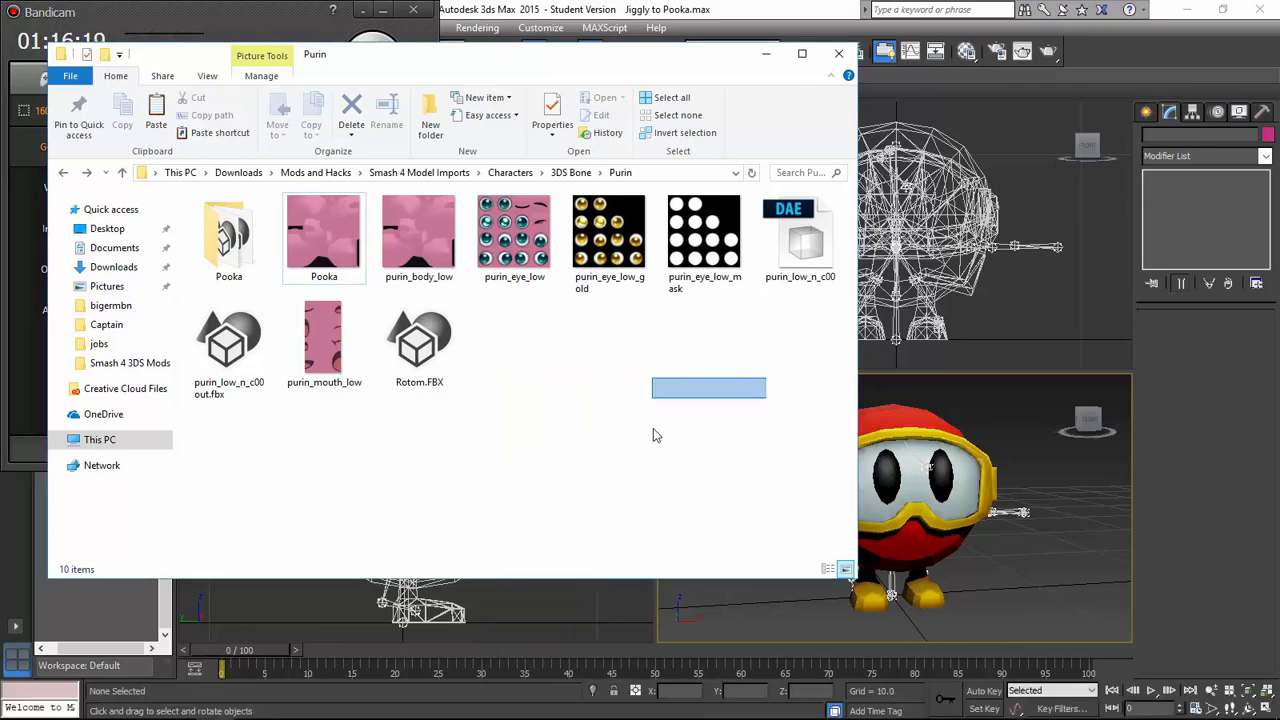
pyautogui.click(481, 533)
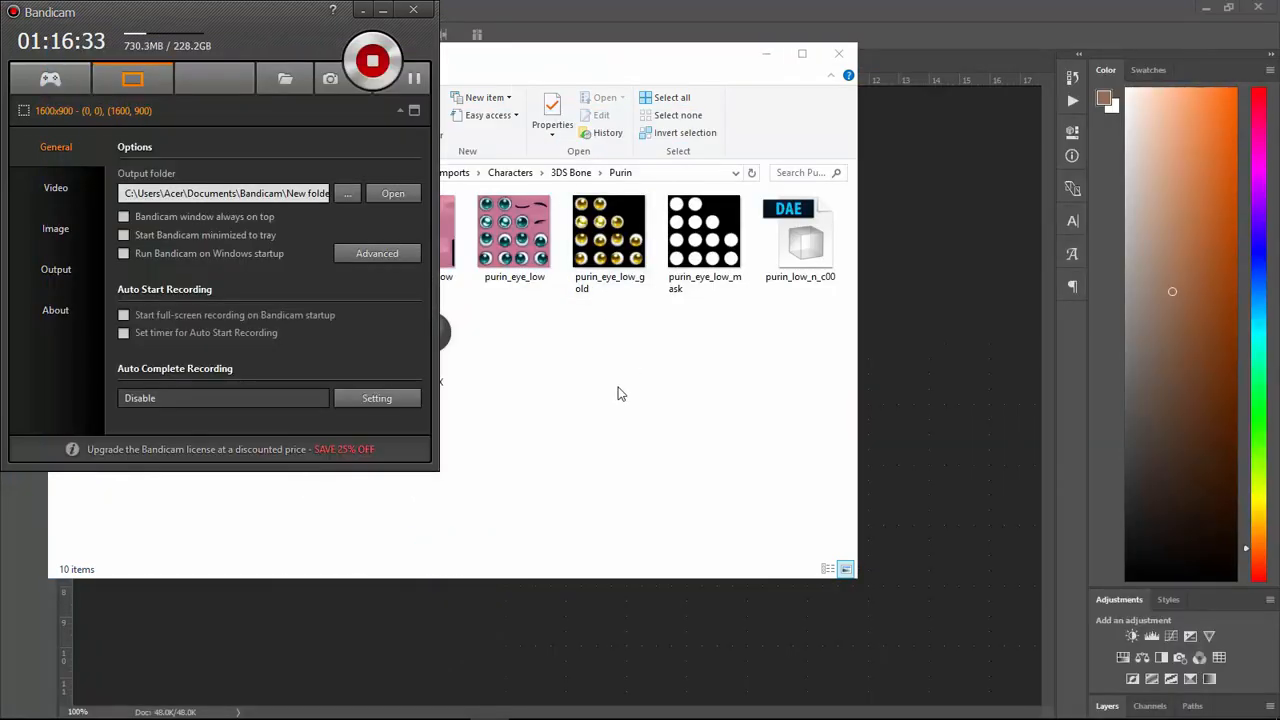
pyautogui.click(617, 393)
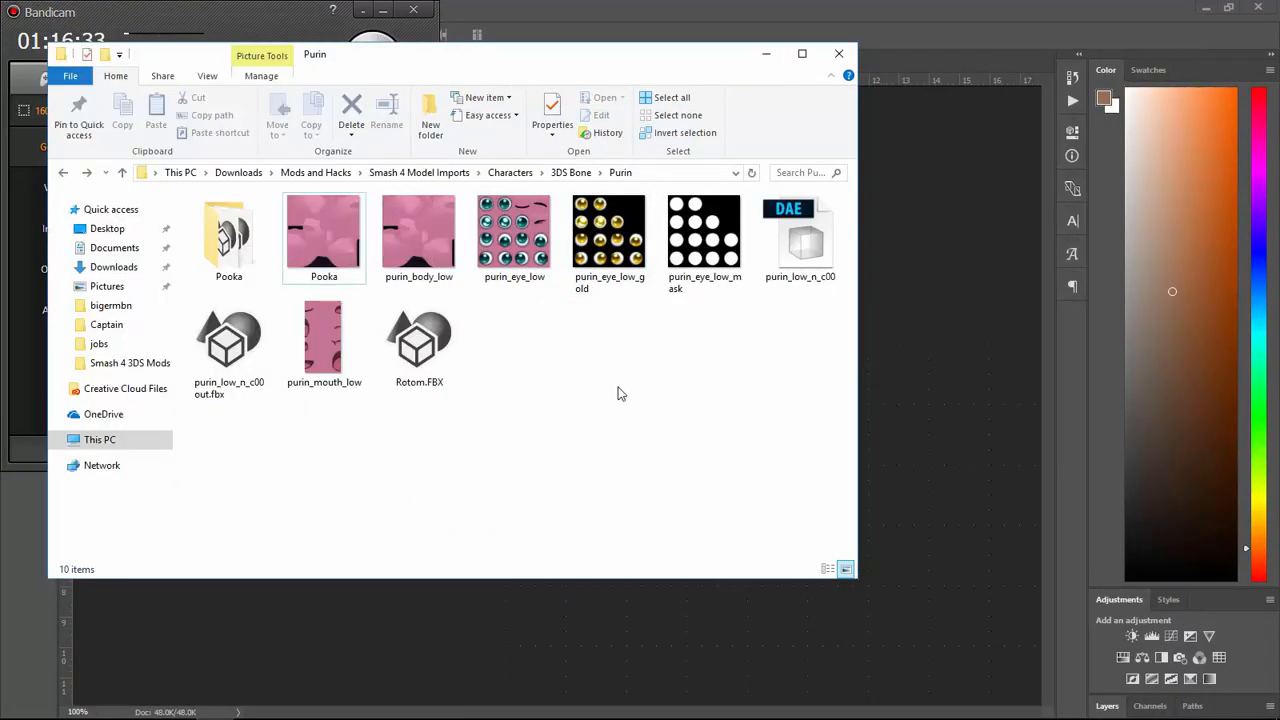
# Switch to Photoshop and place the pooka_body image from the Pooka folder over the whole Pooka.png canvas.
pyautogui.click(892, 8)
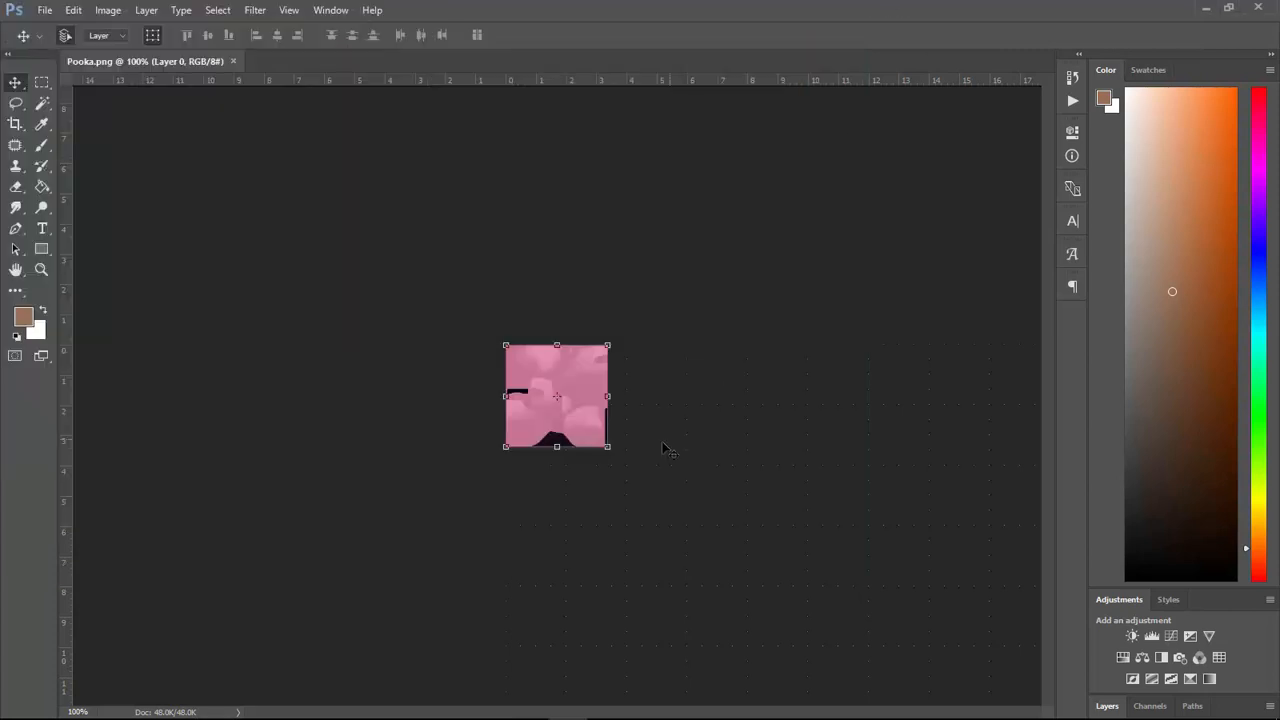
pyautogui.click(41, 83)
pyautogui.press('z')
pyautogui.click(581, 424)
pyautogui.click(581, 424)
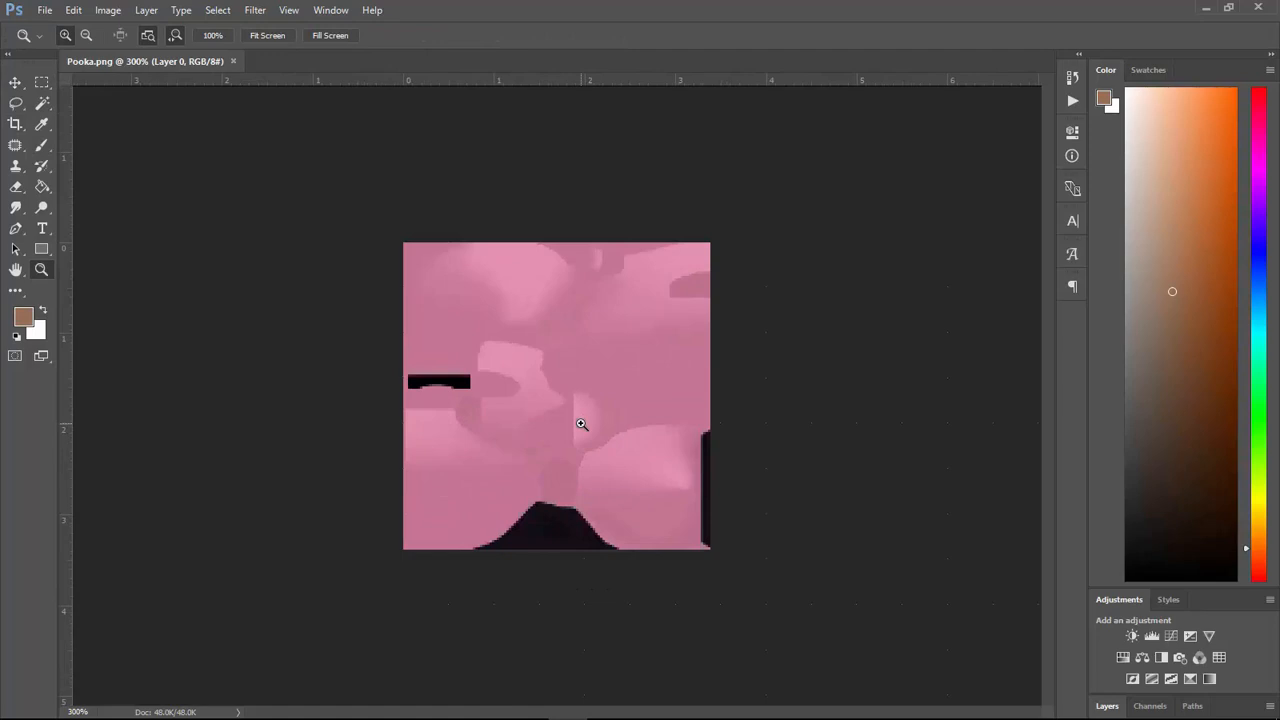
pyautogui.click(581, 424)
pyautogui.keyDown('alt'); pyautogui.click(581, 424); pyautogui.keyUp('alt')
pyautogui.hotkey('alt', 'Tab')
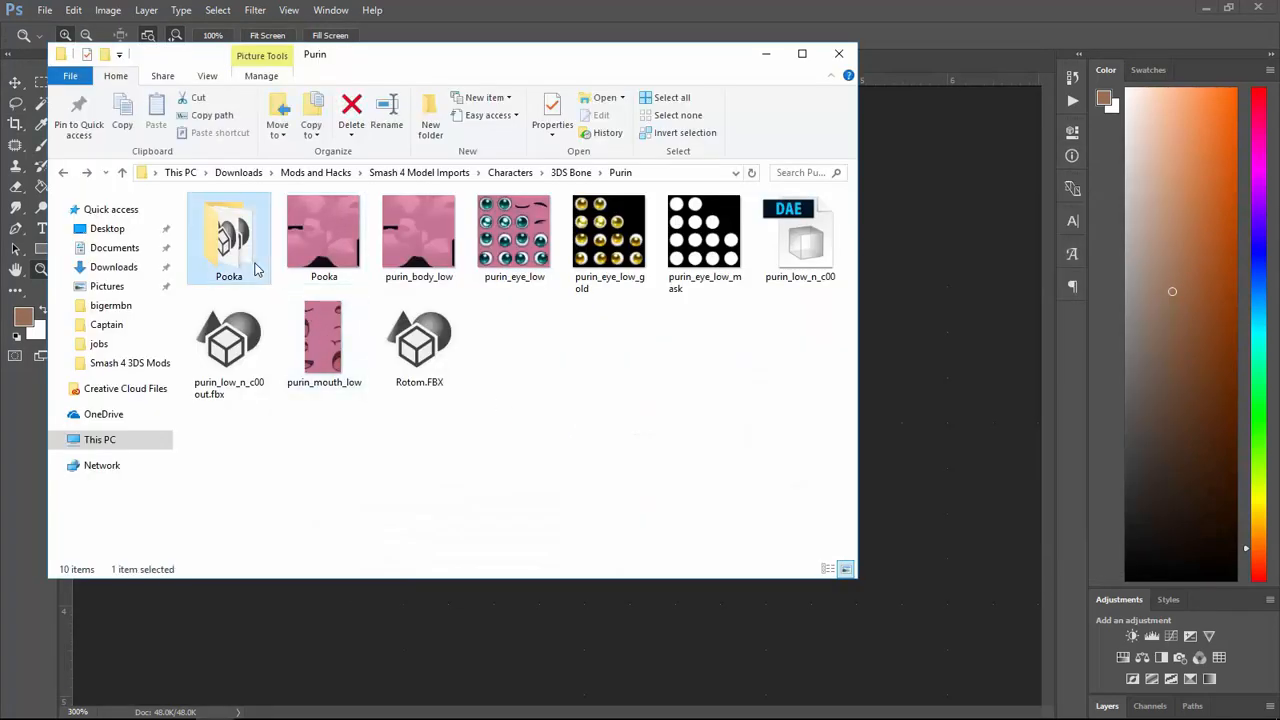
pyautogui.doubleClick(245, 255)
pyautogui.moveTo(418, 238); pyautogui.dragTo(502, 383)
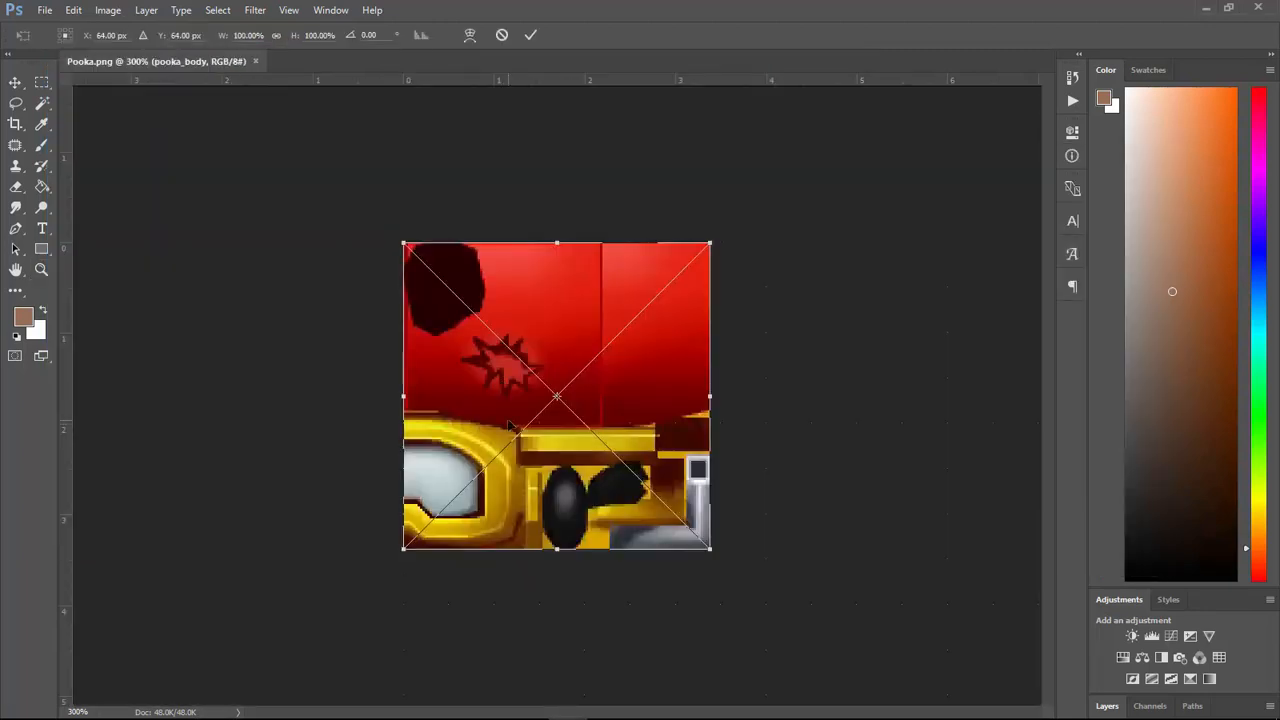
pyautogui.press('Return')
pyautogui.press('z')
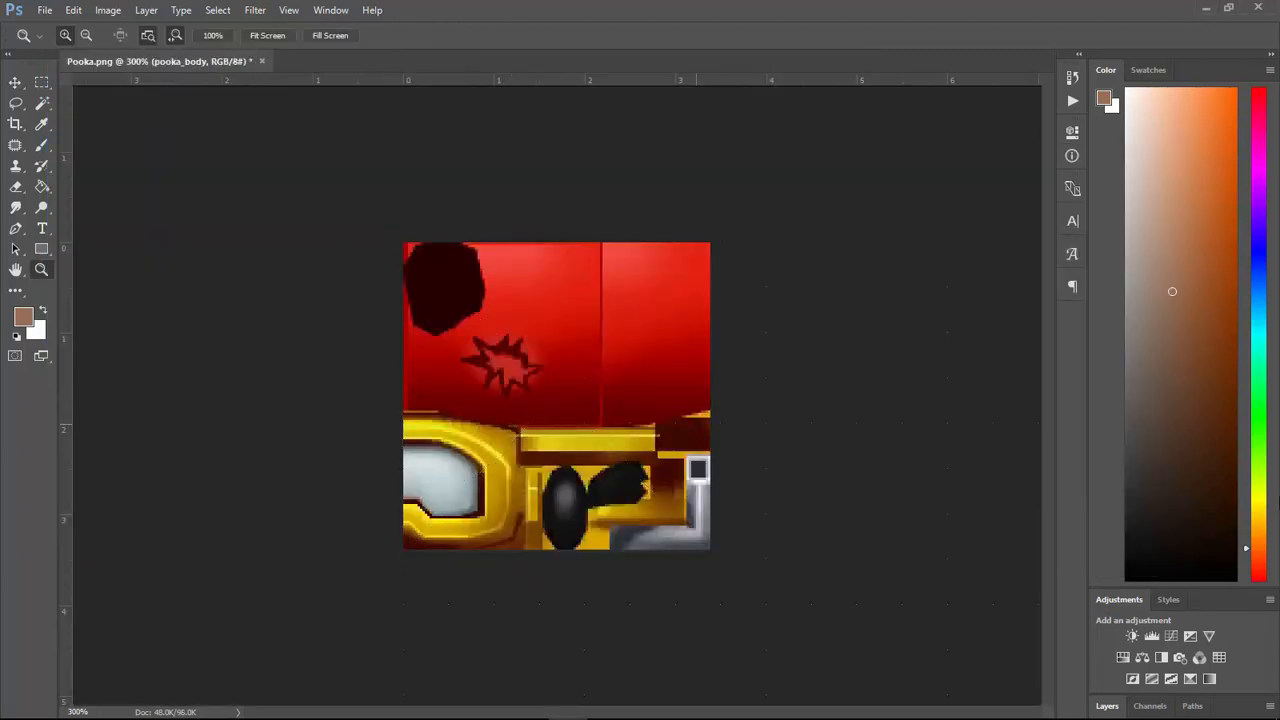
# Show the layer list and rasterize the pooka_body smart object layer.
pyautogui.click(1110, 706)
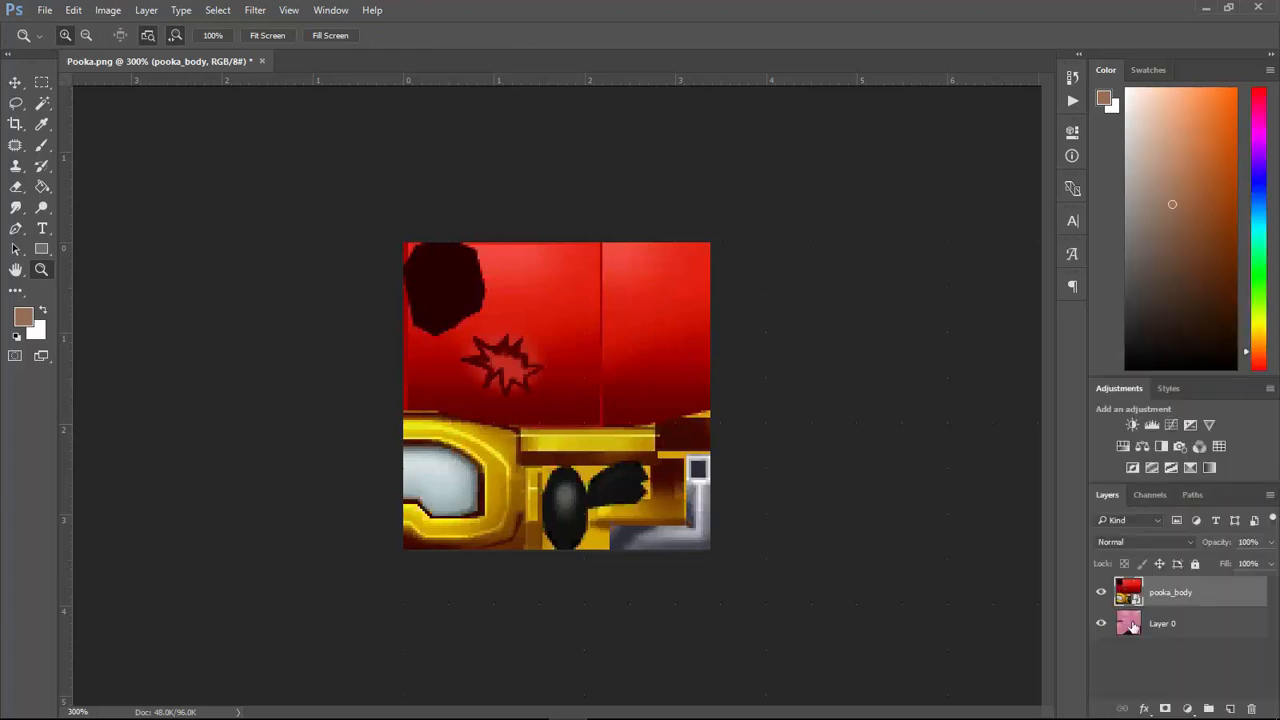
pyautogui.click(1168, 623)
pyautogui.click(1168, 596)
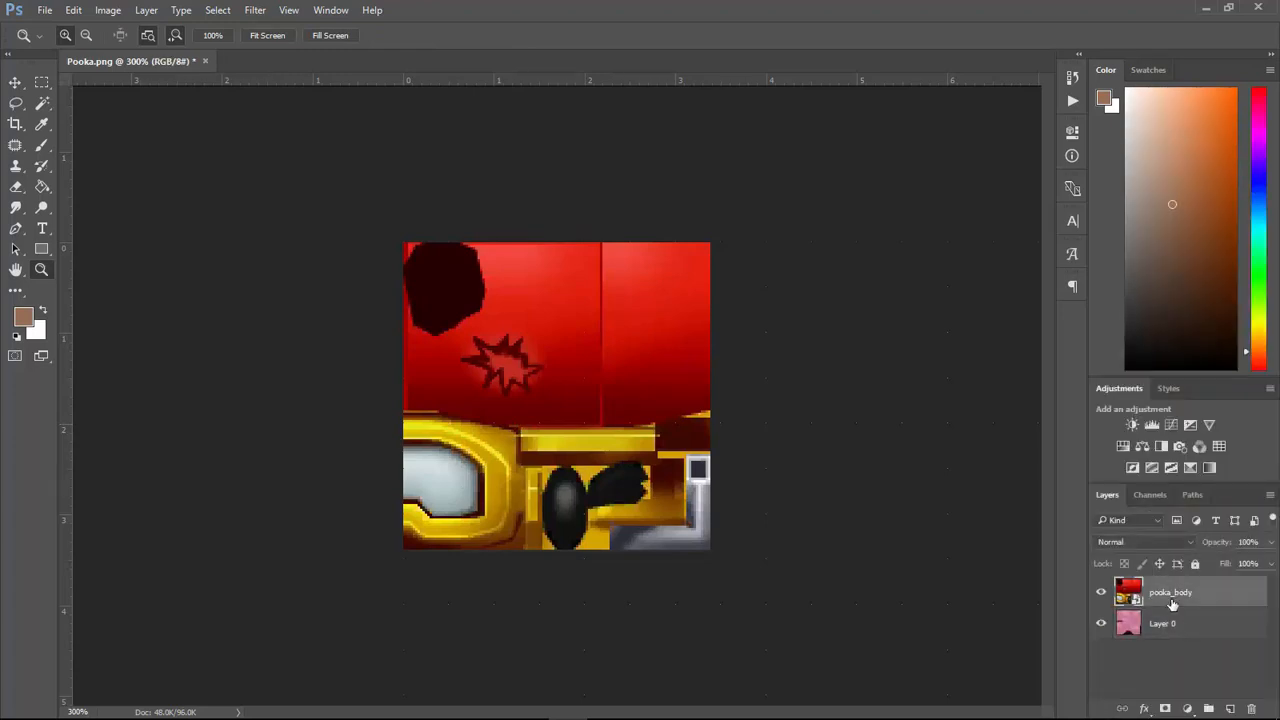
pyautogui.press('b')
pyautogui.click(672, 433)
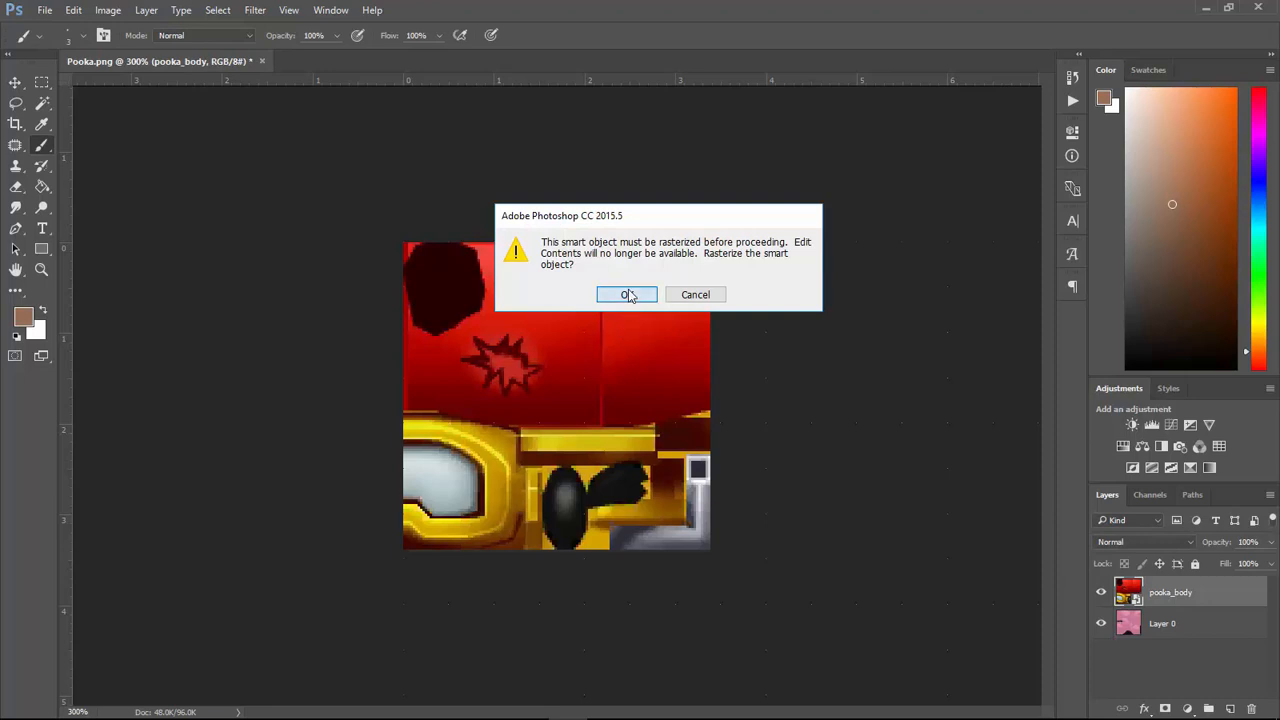
pyautogui.click(628, 291)
# Merge the pooka_body layer with Layer 0, and save and close Pooka.png.
pyautogui.keyDown('shift'); pyautogui.click(1187, 634); pyautogui.keyUp('shift')
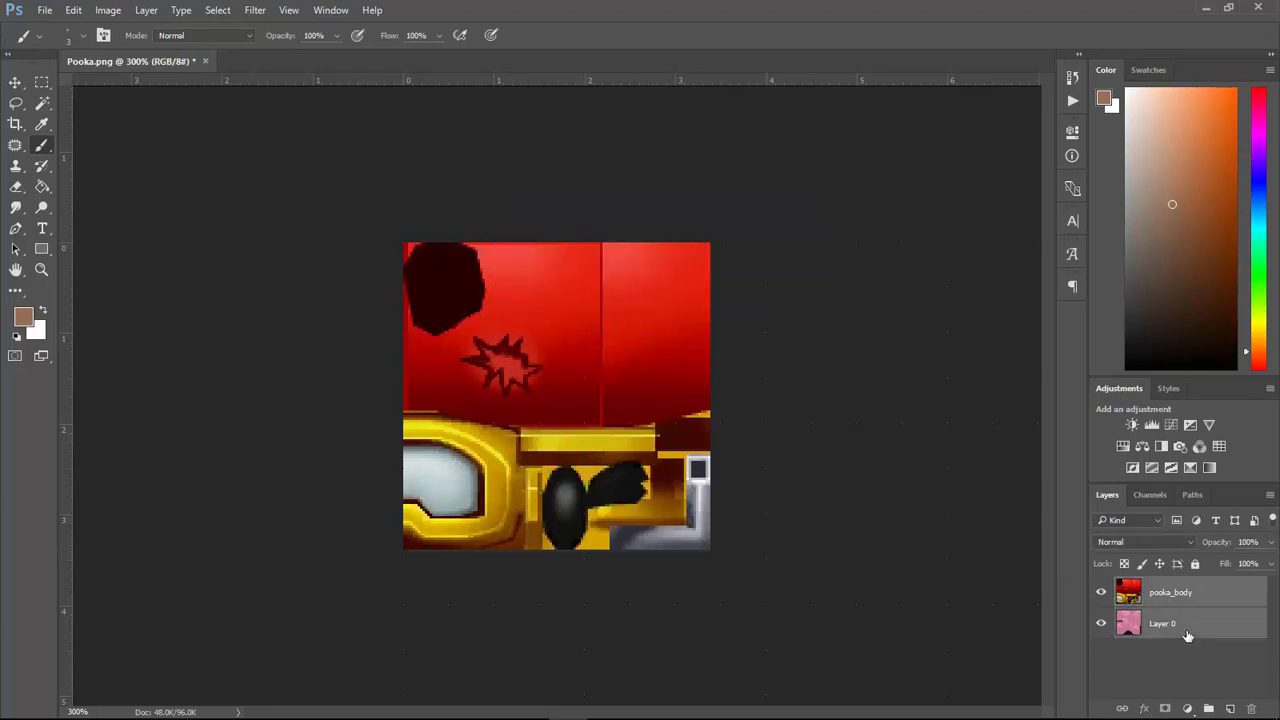
pyautogui.rightClick(1187, 634)
pyautogui.click(1160, 476)
pyautogui.hotkey('ctrl', 's')
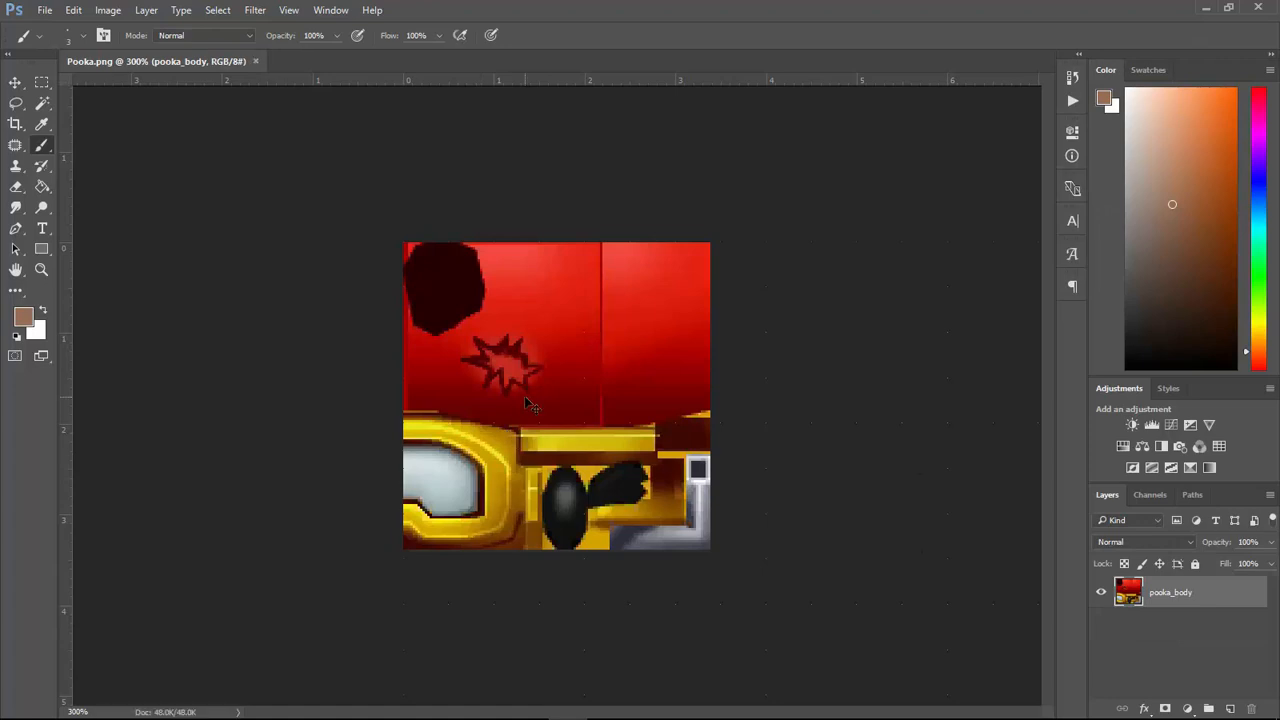
pyautogui.hotkey('ctrl', 'w')
# Switch to File Explorer, open the Captain folder inside 3DS Bone and select the Natsu texture.
pyautogui.hotkey('alt', 'Tab')
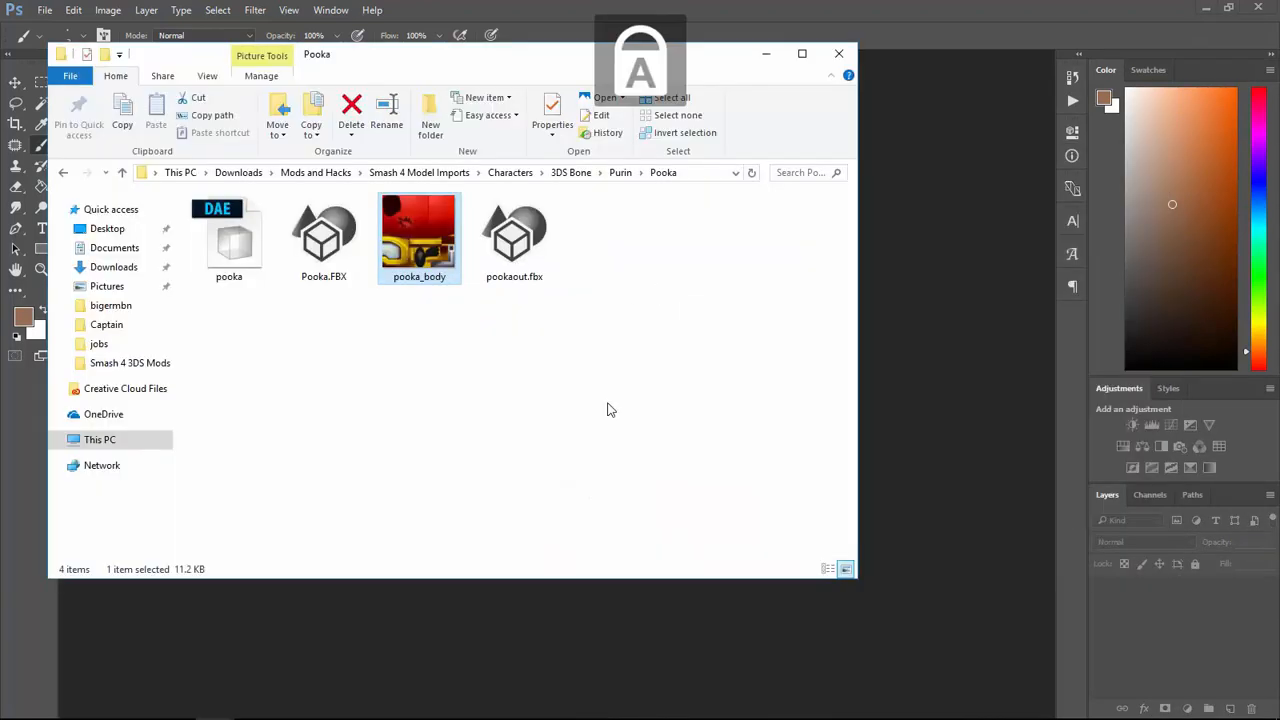
pyautogui.hotkey('alt', 'Up')
pyautogui.hotkey('alt', 'Up')
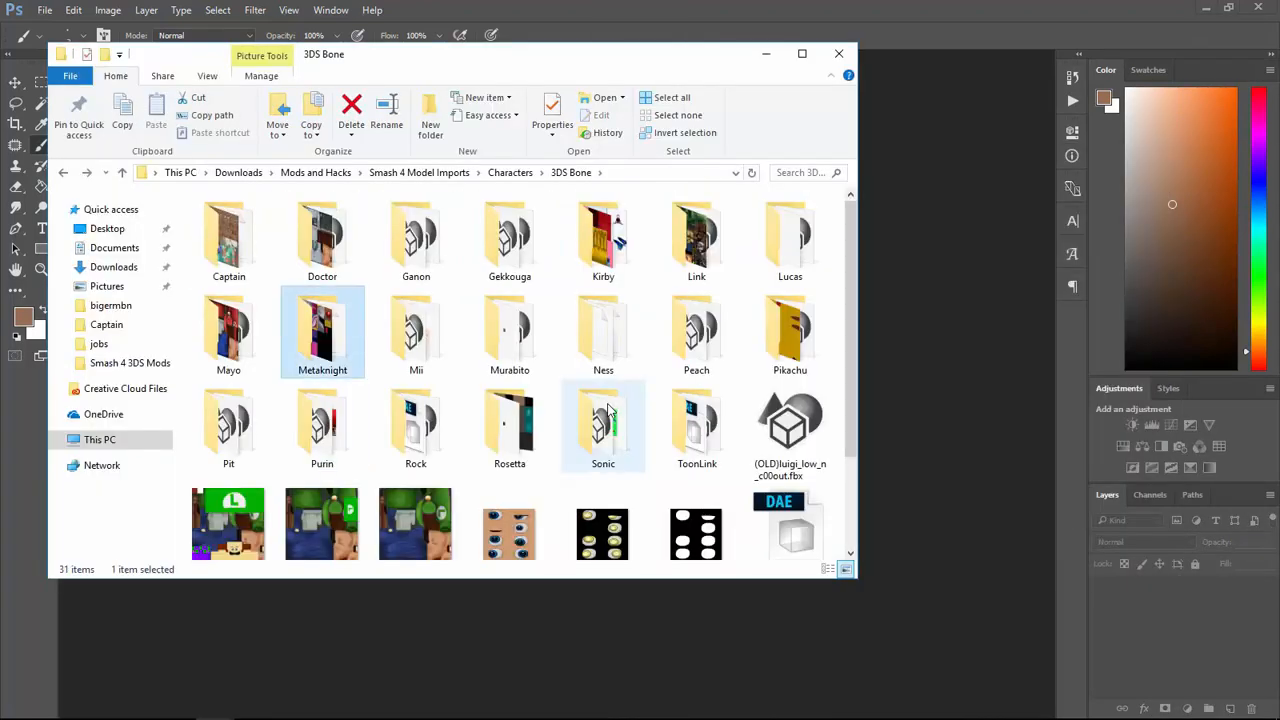
pyautogui.press('c')
pyautogui.press('Return')
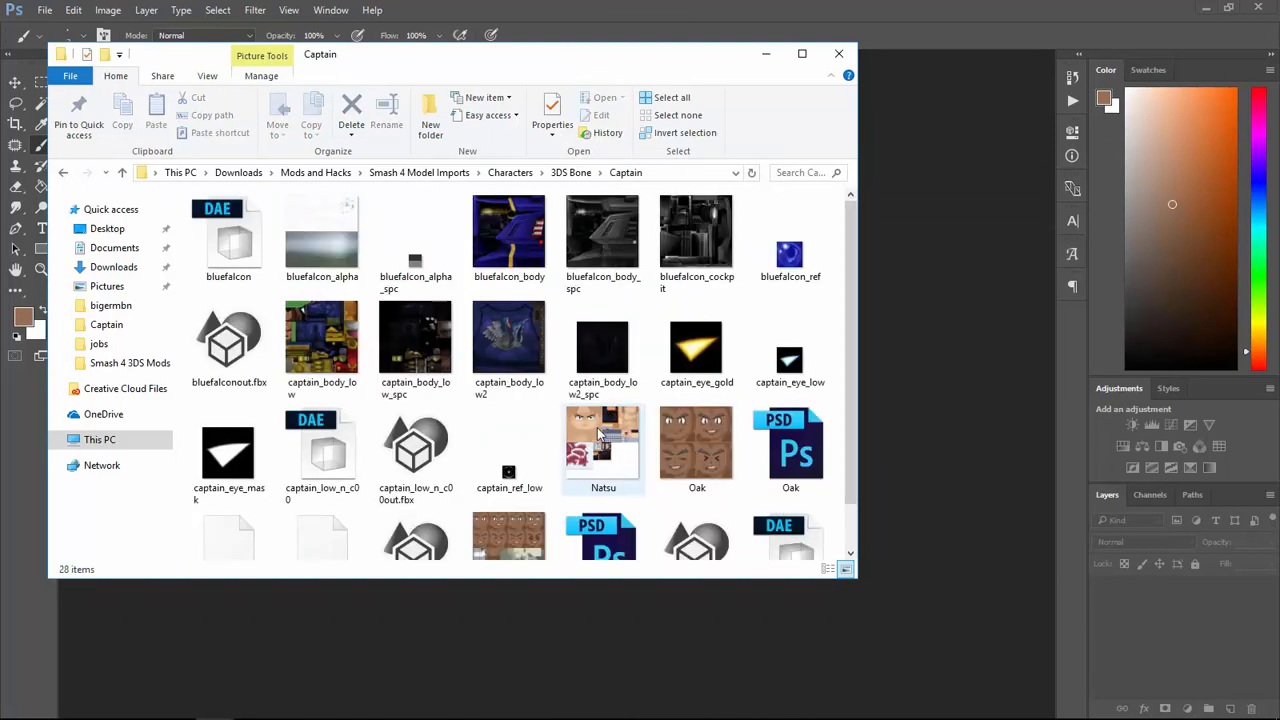
pyautogui.click(600, 433)
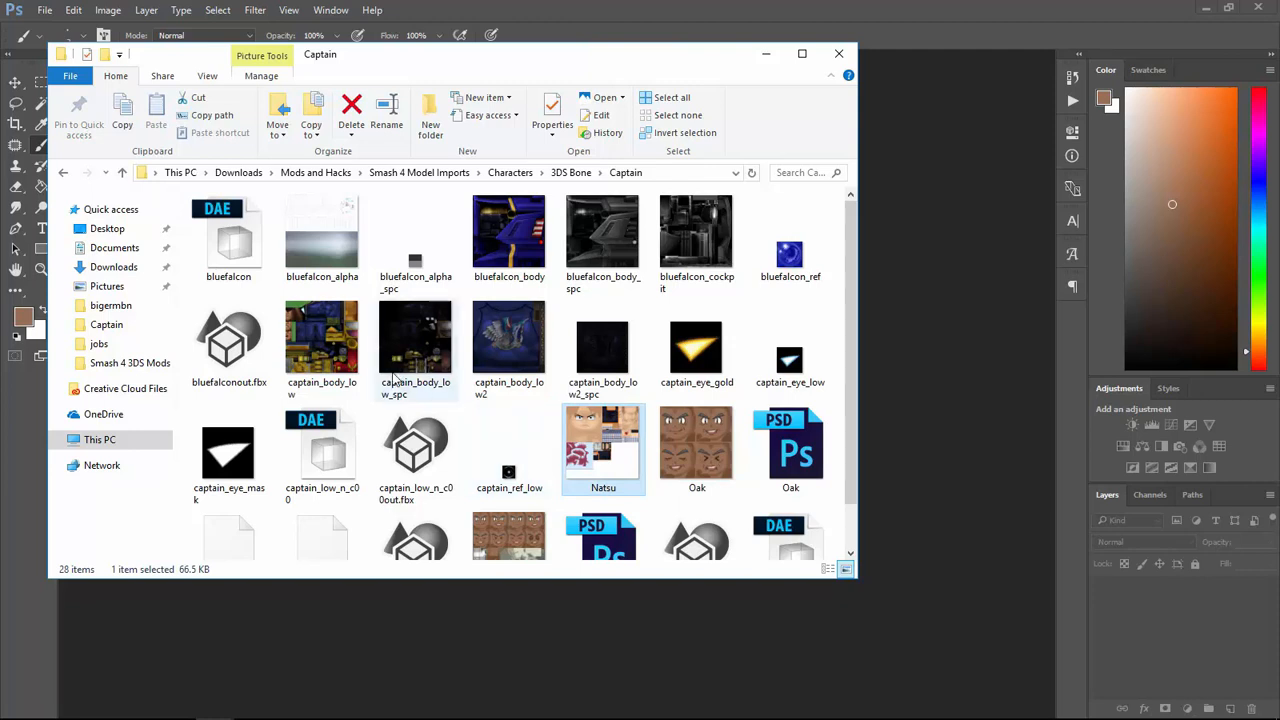
# Compare the captain_body_low texture with the Natsu texture in the Captain folder.
pyautogui.click(350, 358)
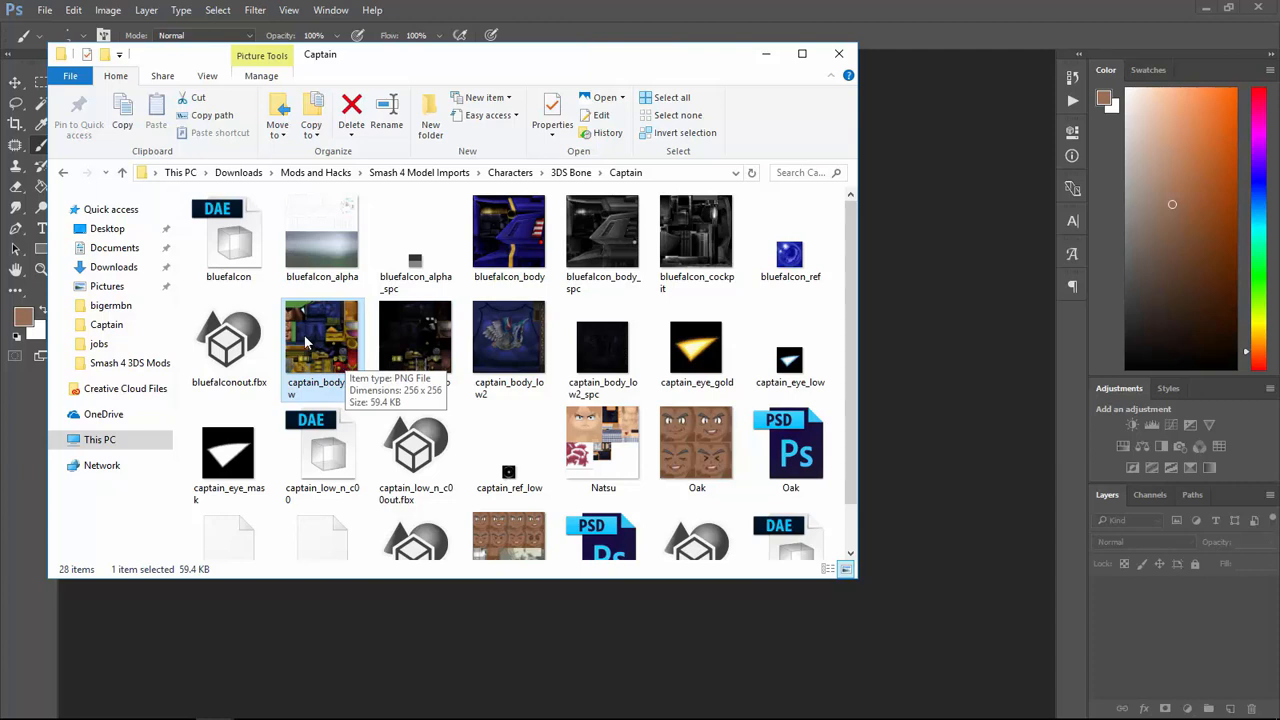
pyautogui.click(592, 464)
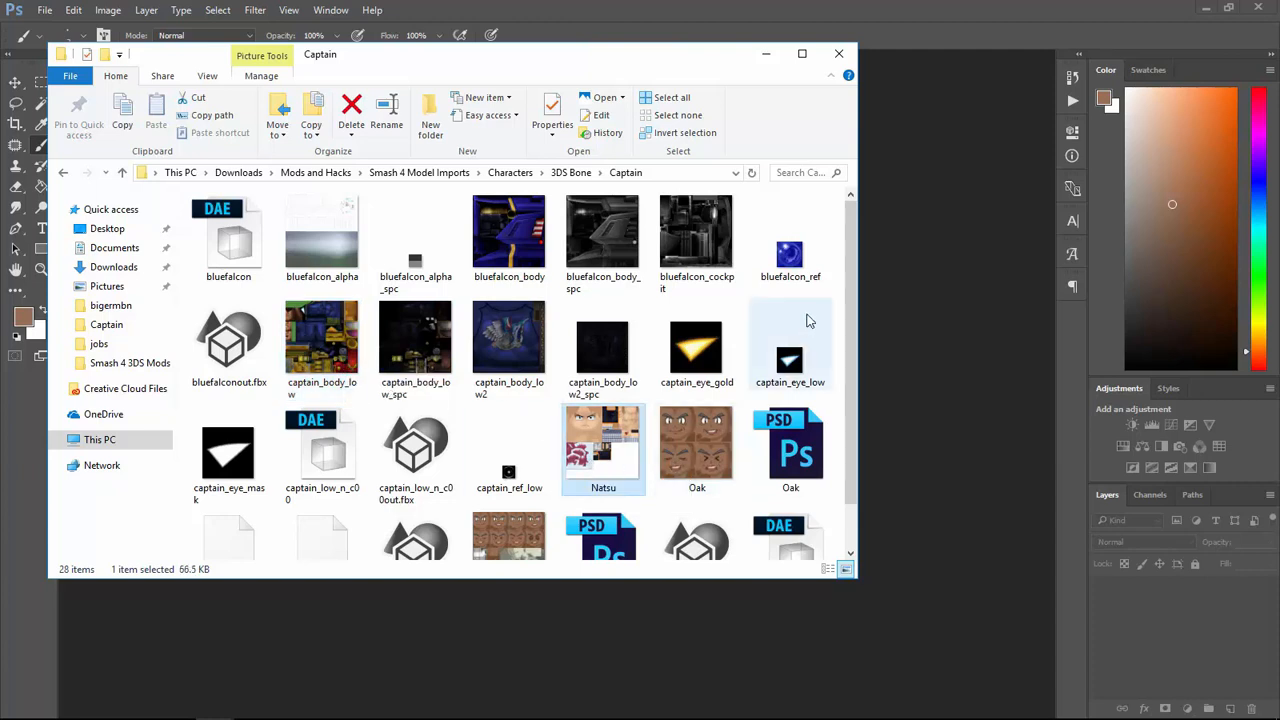
pyautogui.moveTo(809, 321)
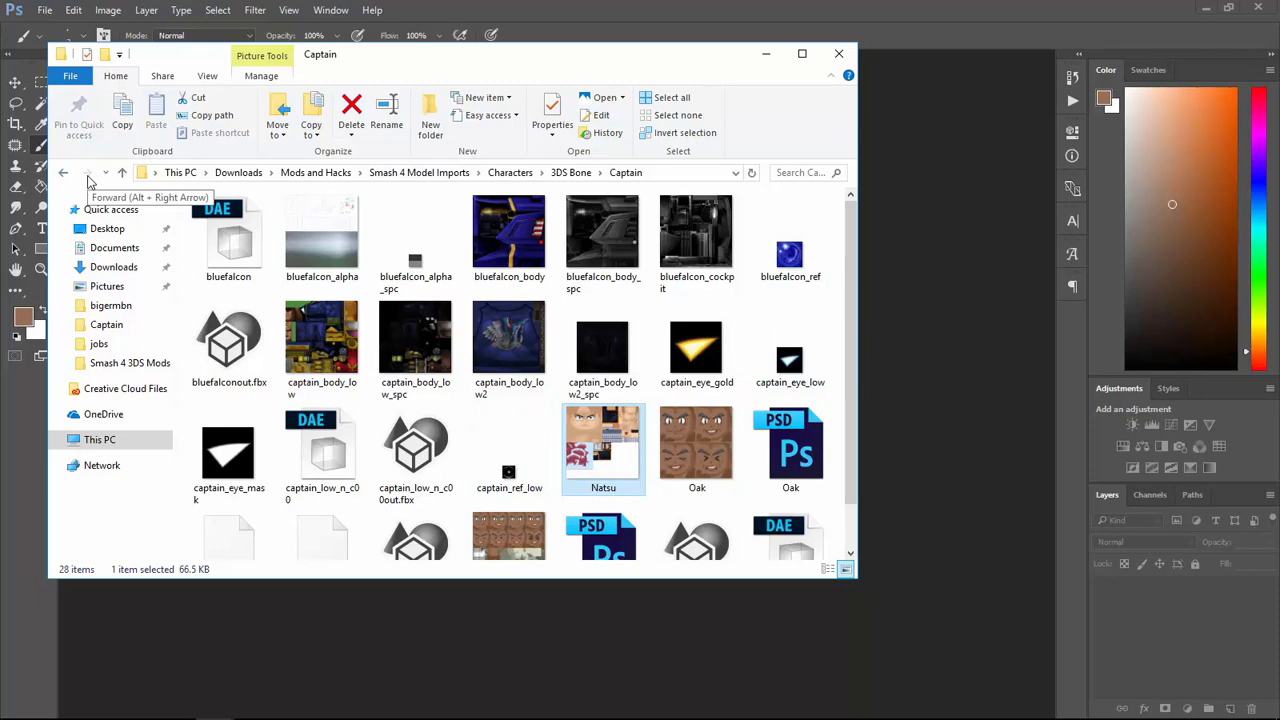
# Go back to 3DS Bone, open the Purin folder and select the Pooka texture.
pyautogui.click(63, 173)
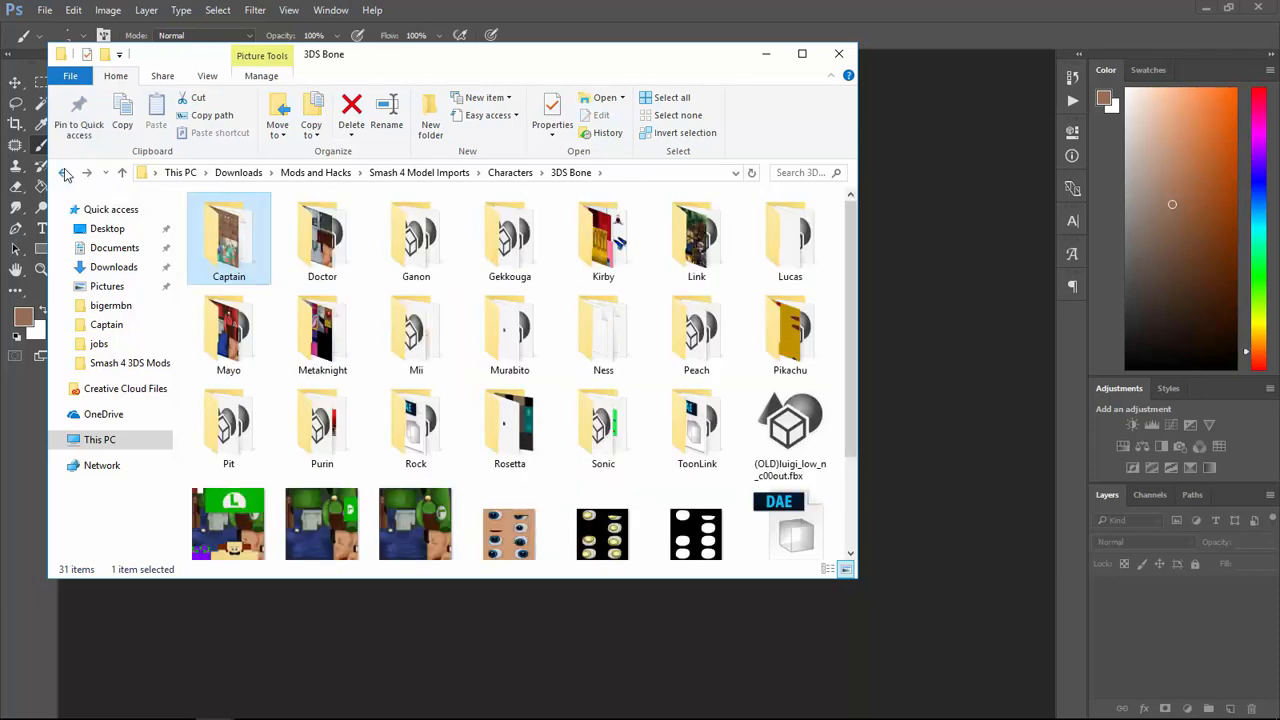
pyautogui.doubleClick(322, 428)
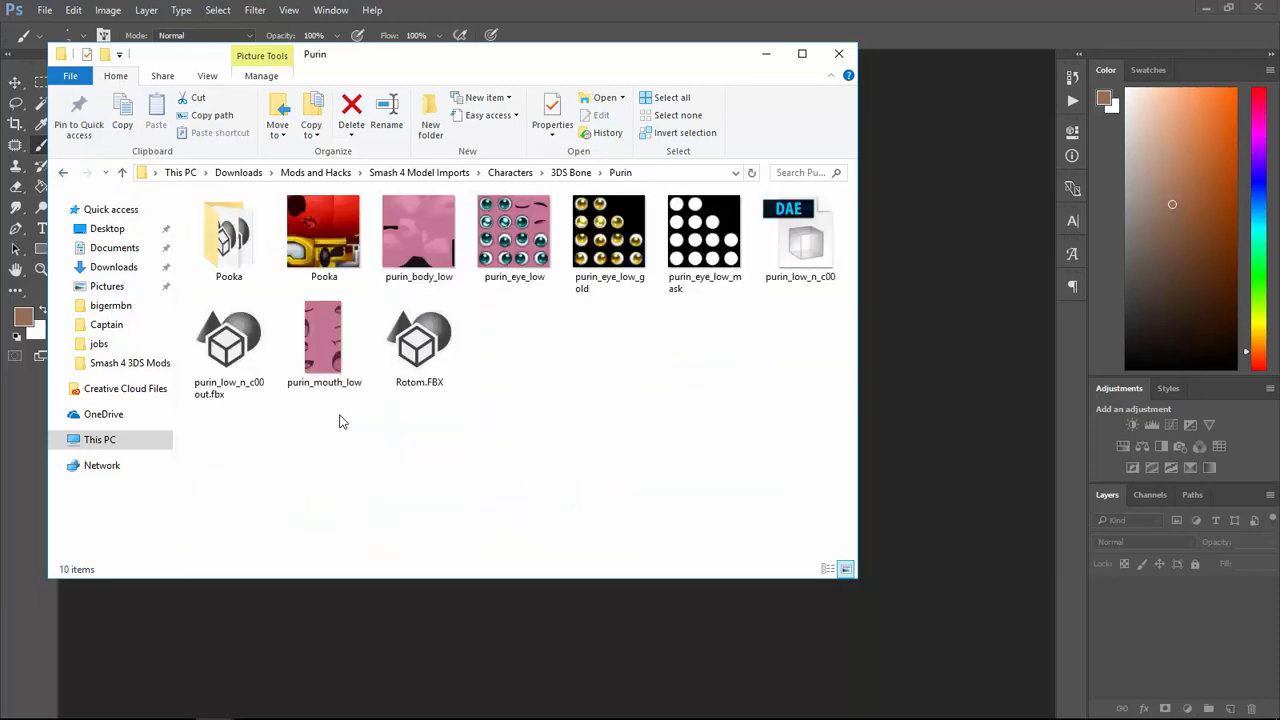
pyautogui.click(349, 272)
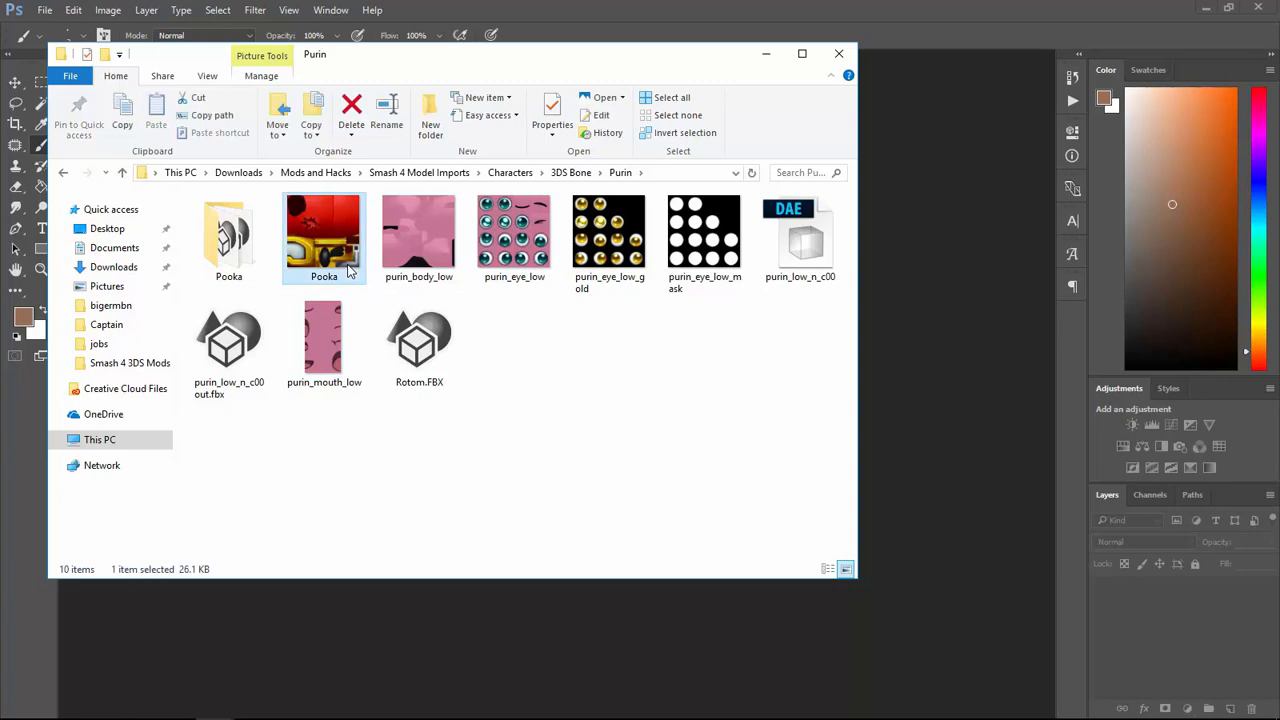
pyautogui.click(63, 178)
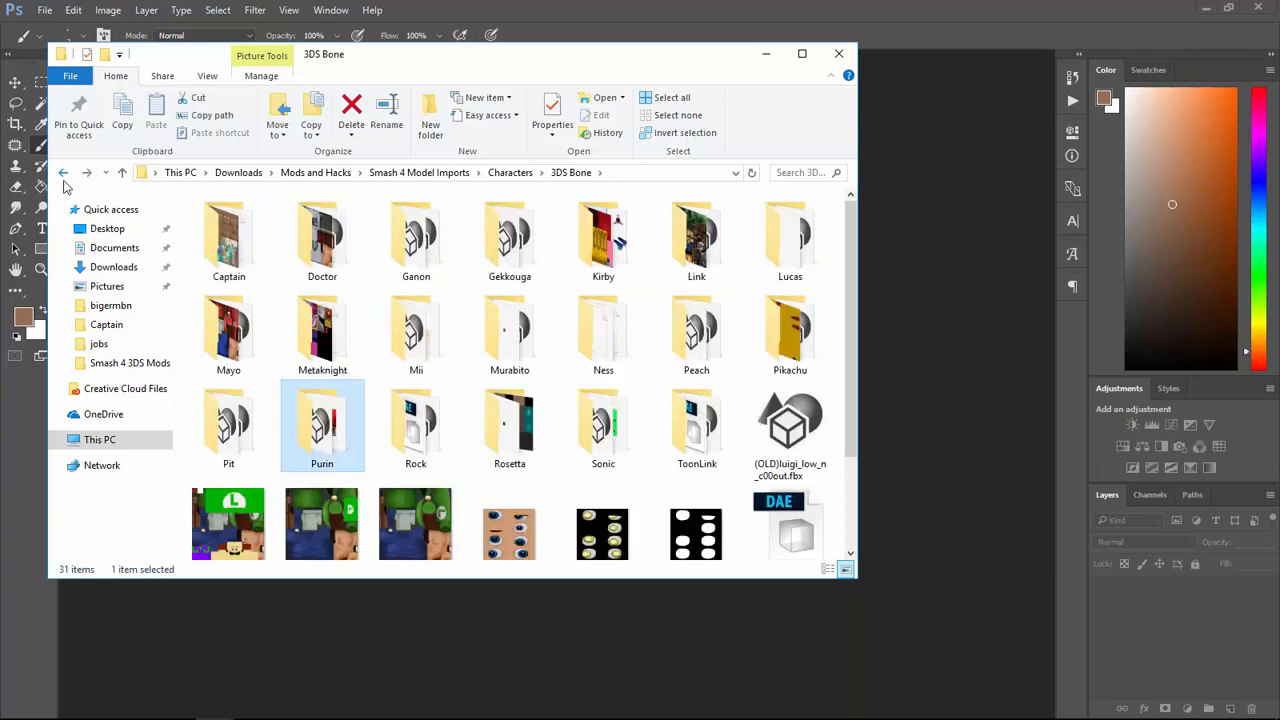
pyautogui.click(87, 173)
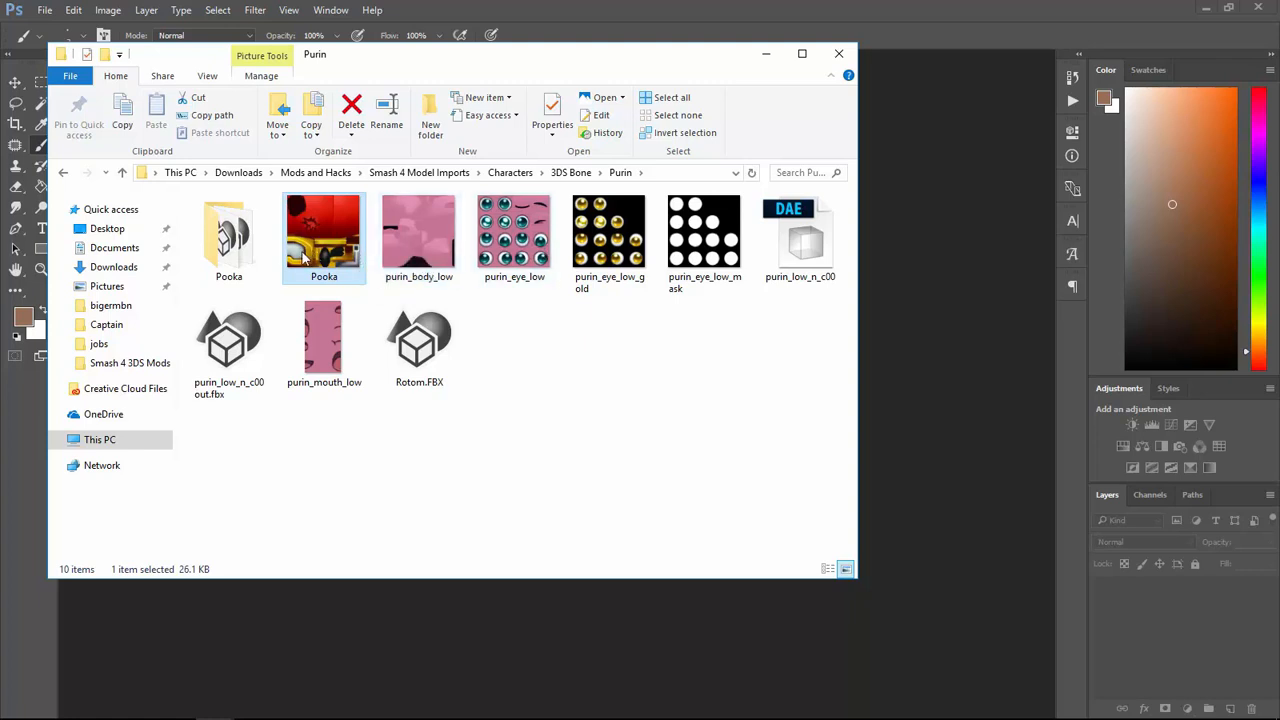
# Duplicate the Pooka texture in the Purin folder and name the copy Pooka Eyes.
pyautogui.hotkey('ctrl', 'c')
pyautogui.hotkey('ctrl', 'v')
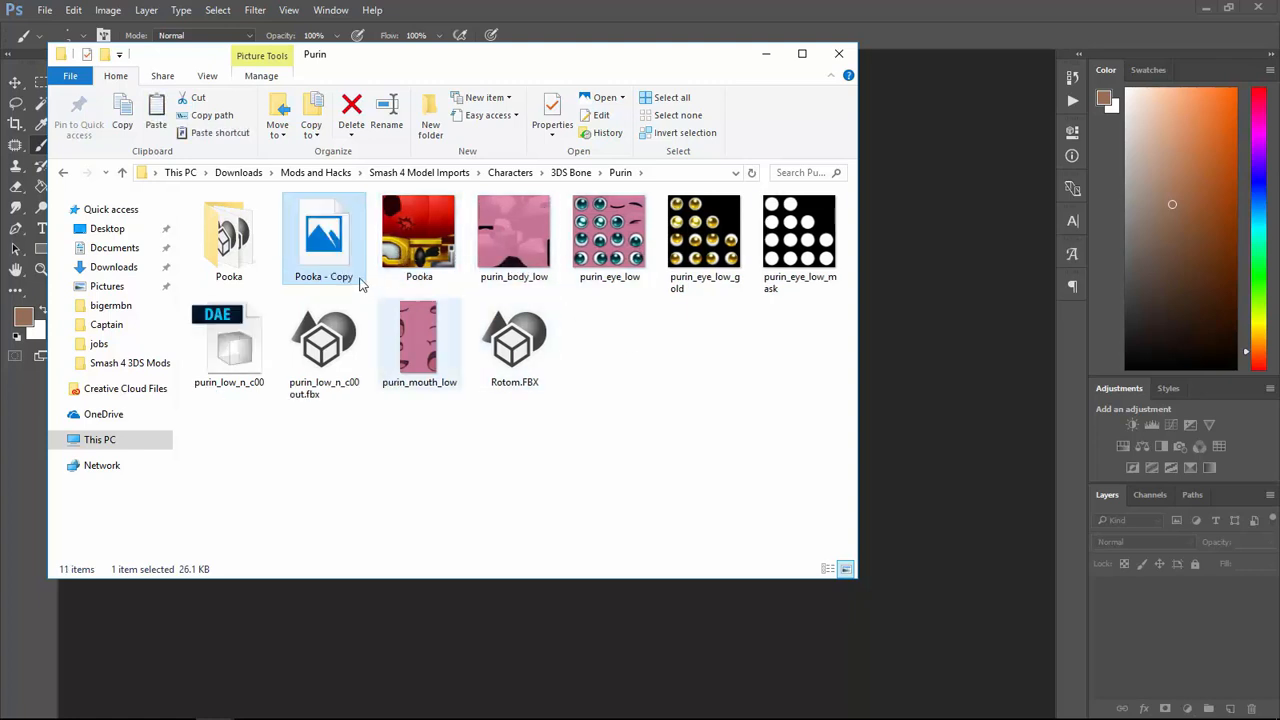
pyautogui.click(353, 277)
pyautogui.write('Po')
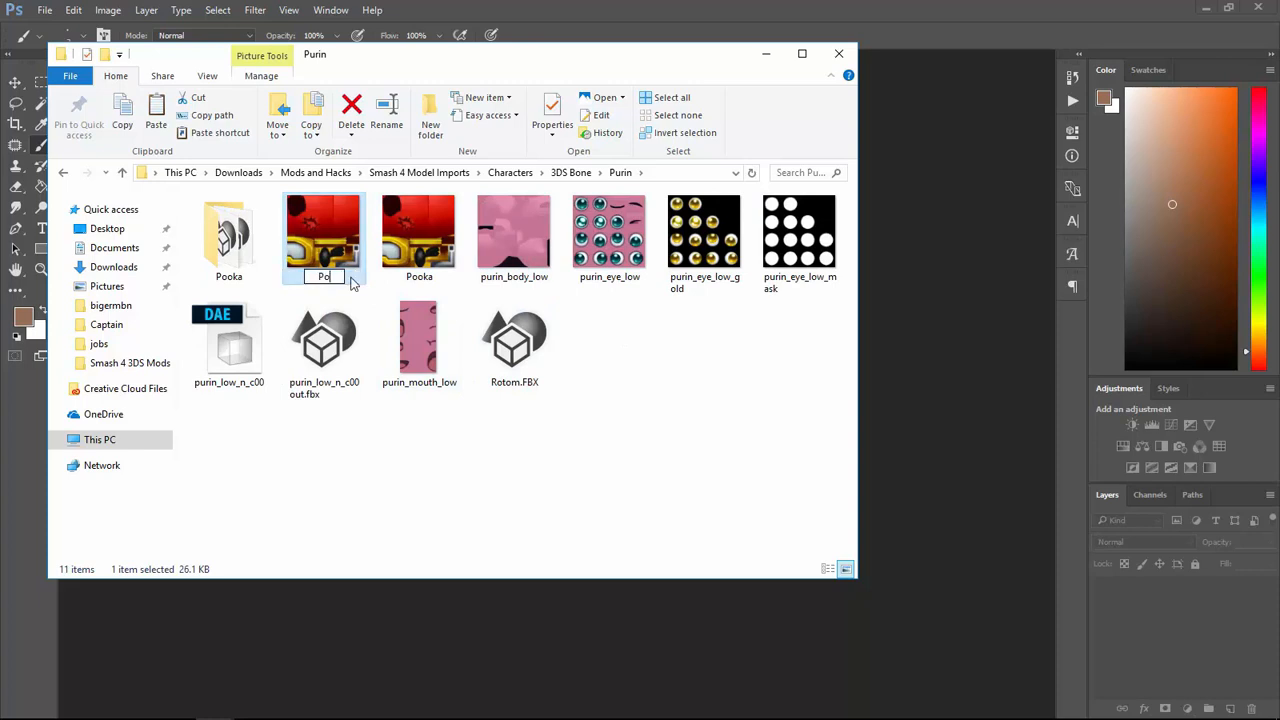
pyautogui.write('oka Eyes')
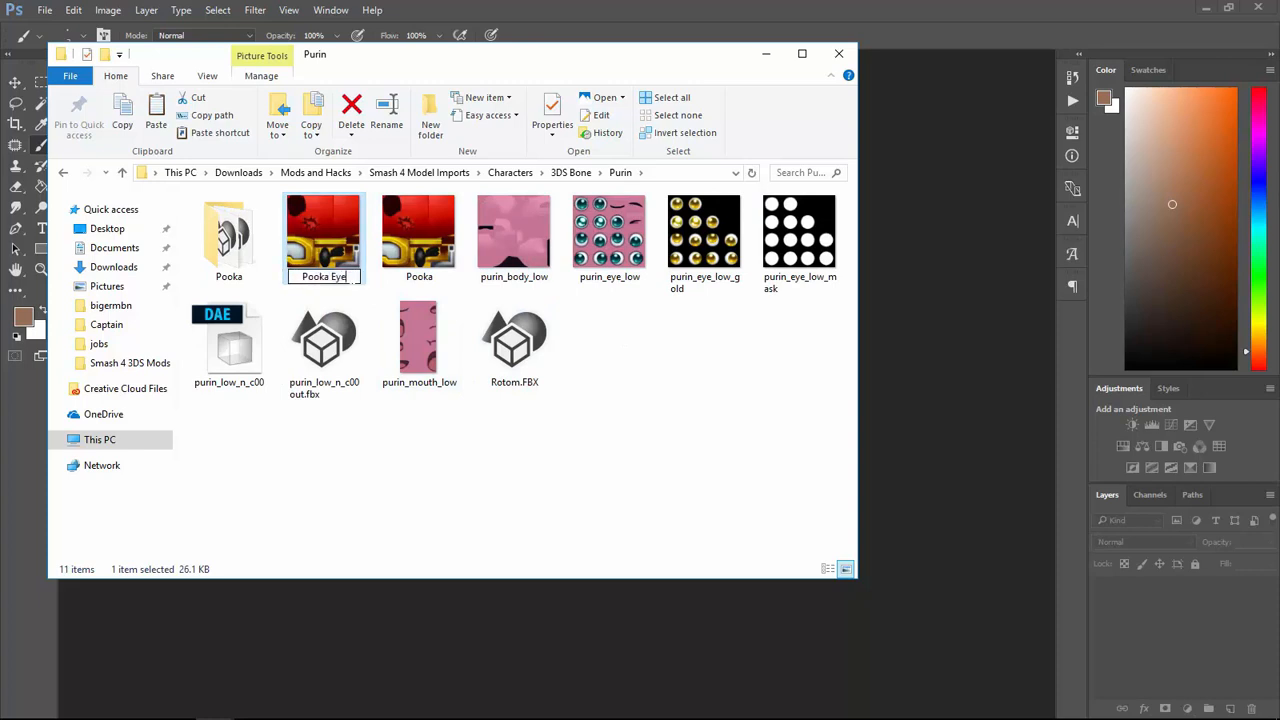
pyautogui.press('Return')
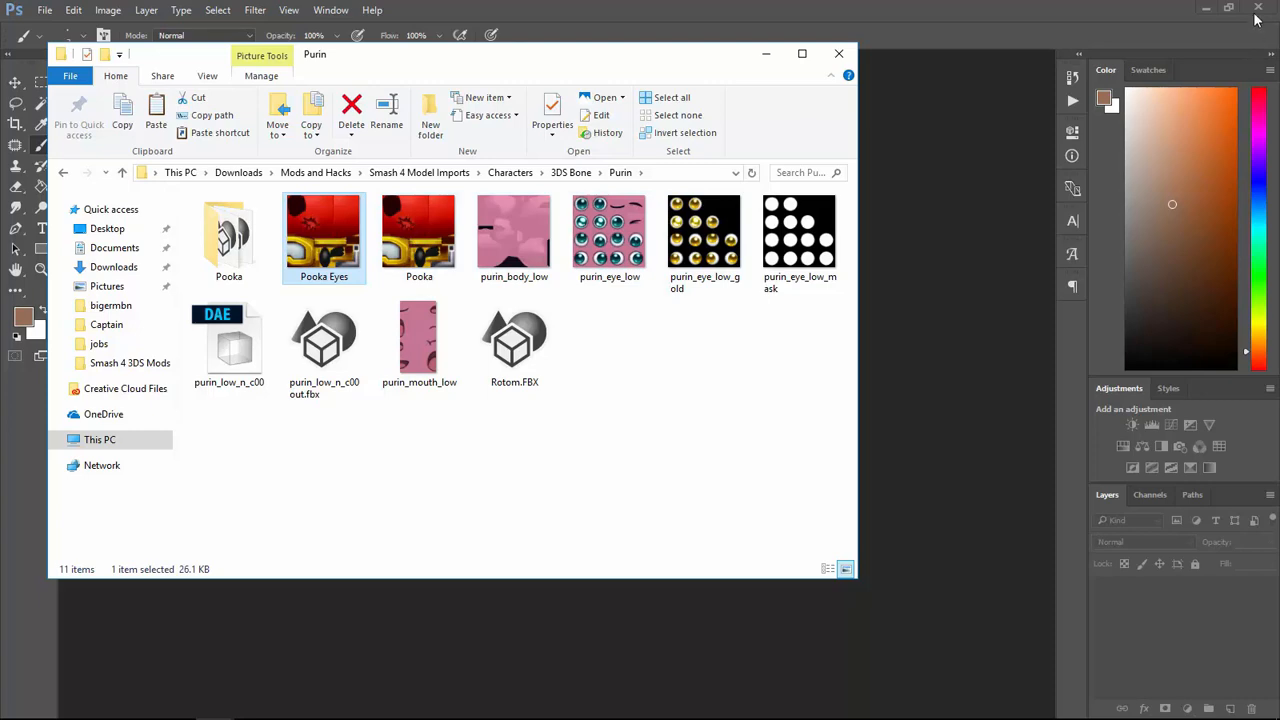
# Open the Pooka subfolder inside Purin and close Photoshop.
pyautogui.click(1084, 16)
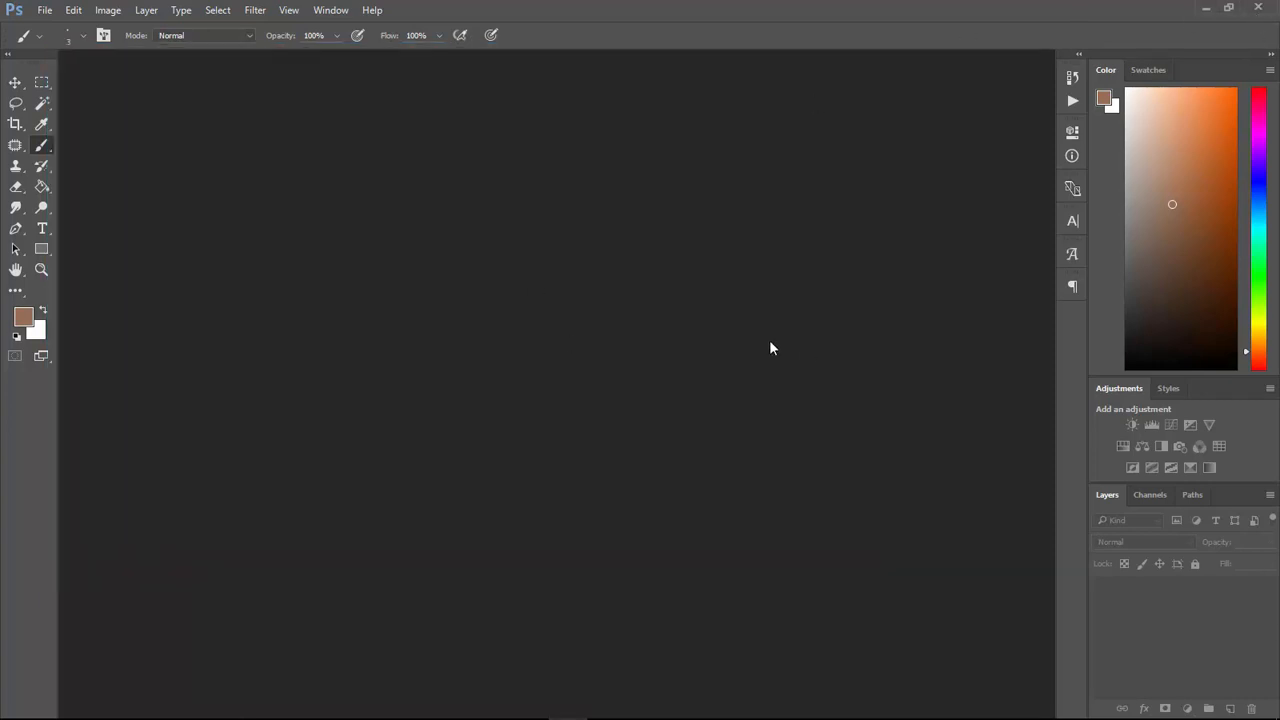
pyautogui.hotkey('alt', 'Tab')
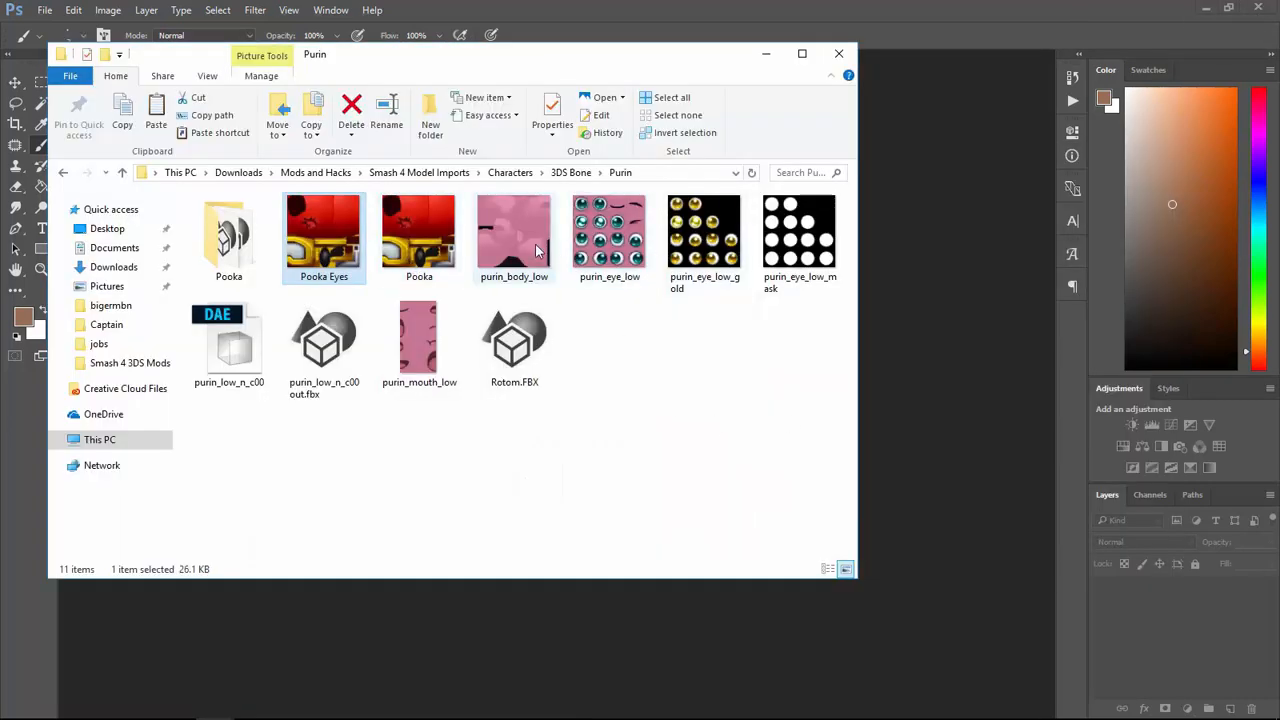
pyautogui.click(535, 250)
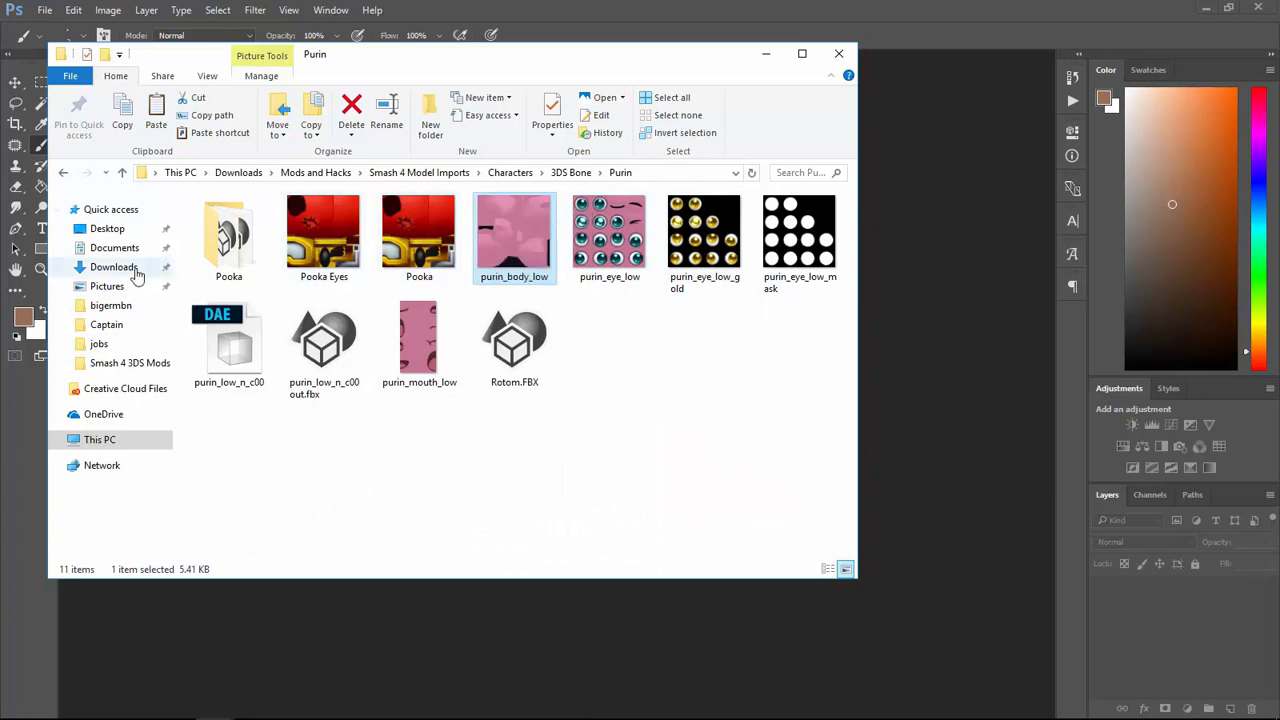
pyautogui.doubleClick(229, 238)
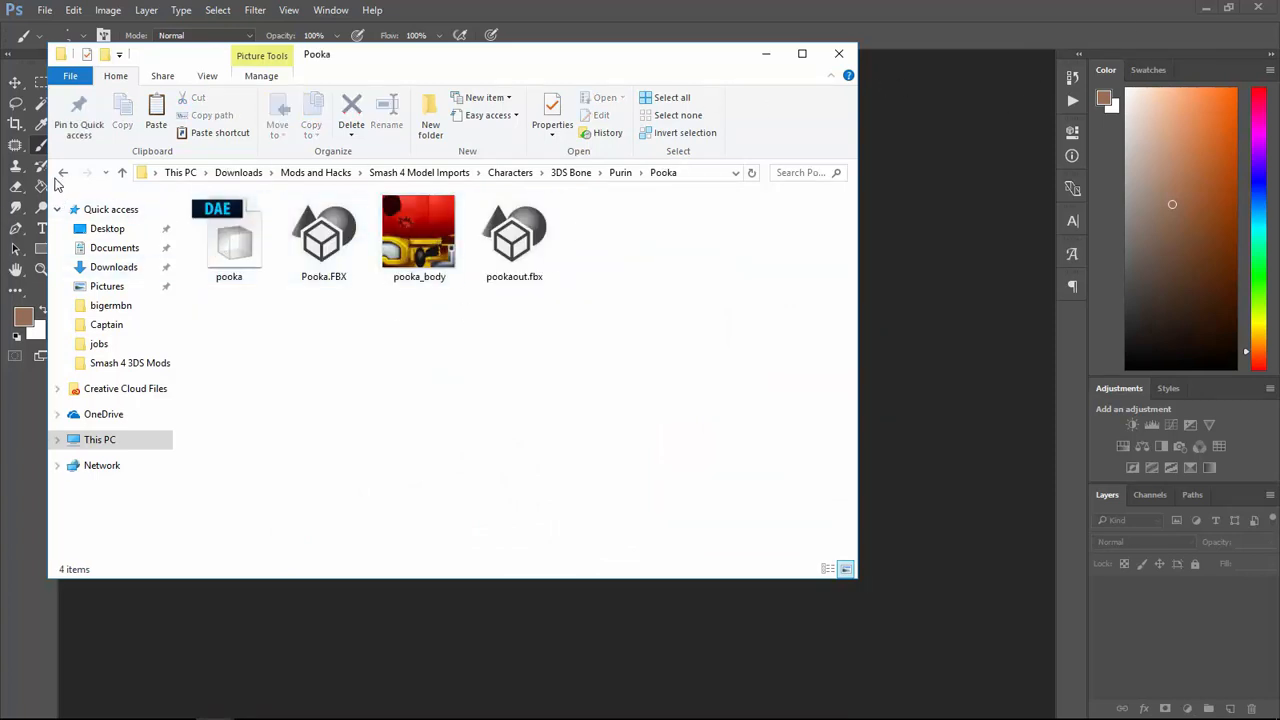
pyautogui.click(1259, 7)
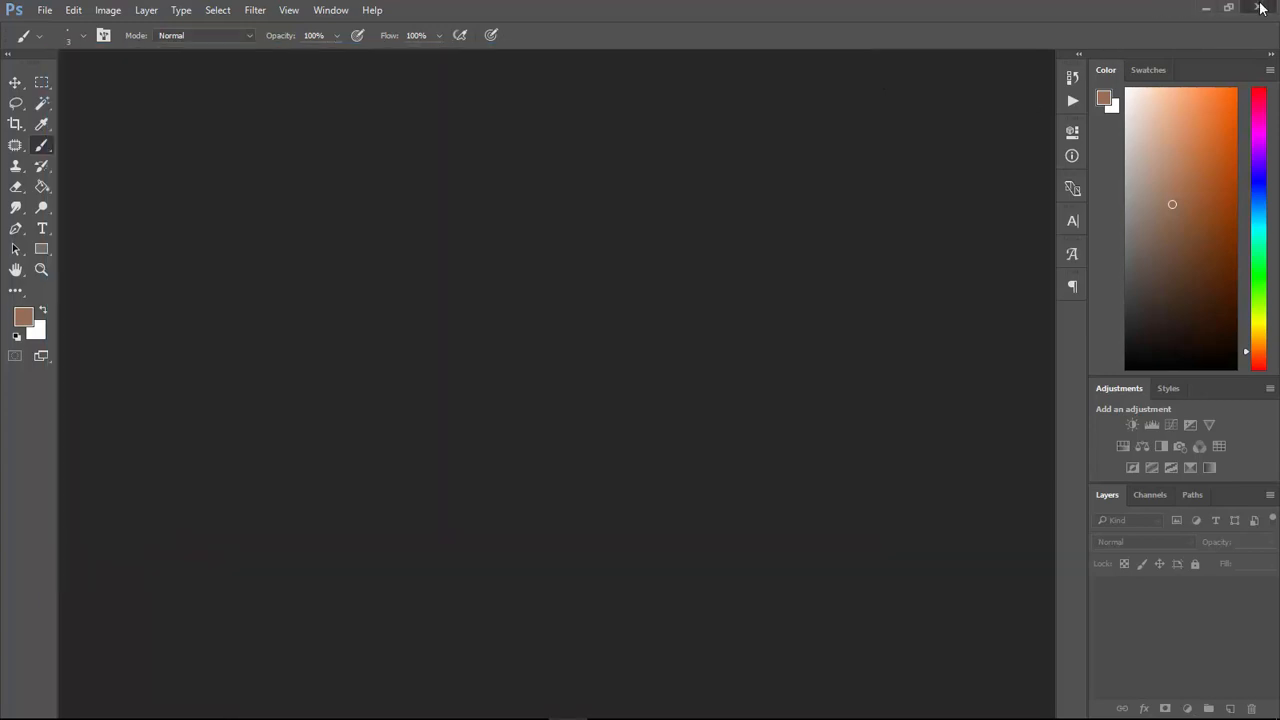
# Switch to the Jiggly to Pooka scene in 3ds Max, collapse the TransN bone hierarchy and select mesh_0_body_mh.
pyautogui.click(1143, 483)
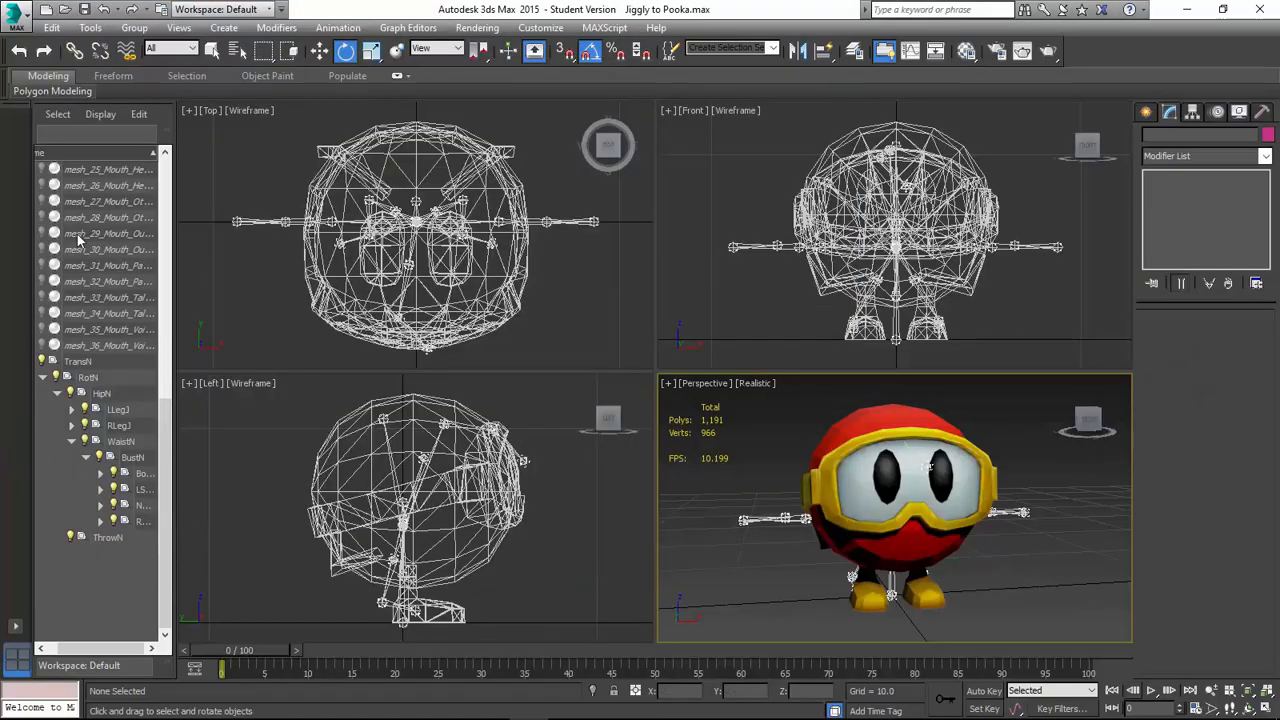
pyautogui.moveTo(97, 650); pyautogui.dragTo(80, 650)
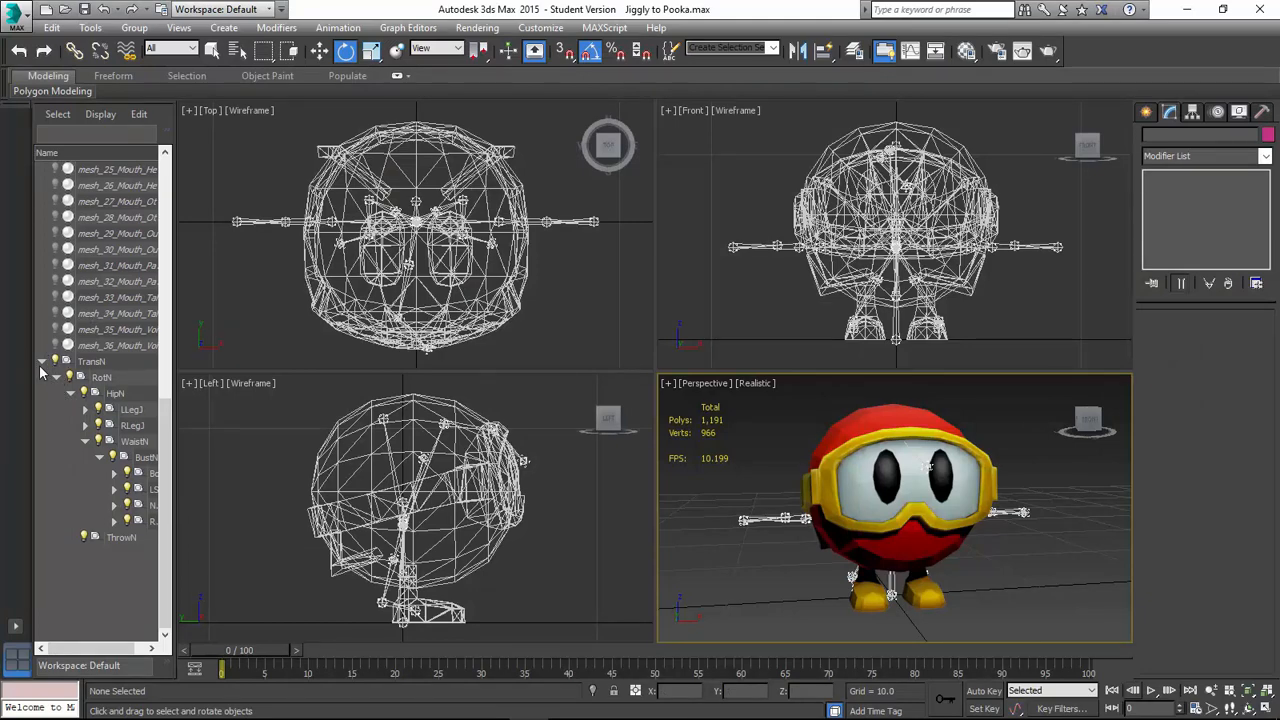
pyautogui.click(41, 361)
pyautogui.scroll(3, 58, 338)
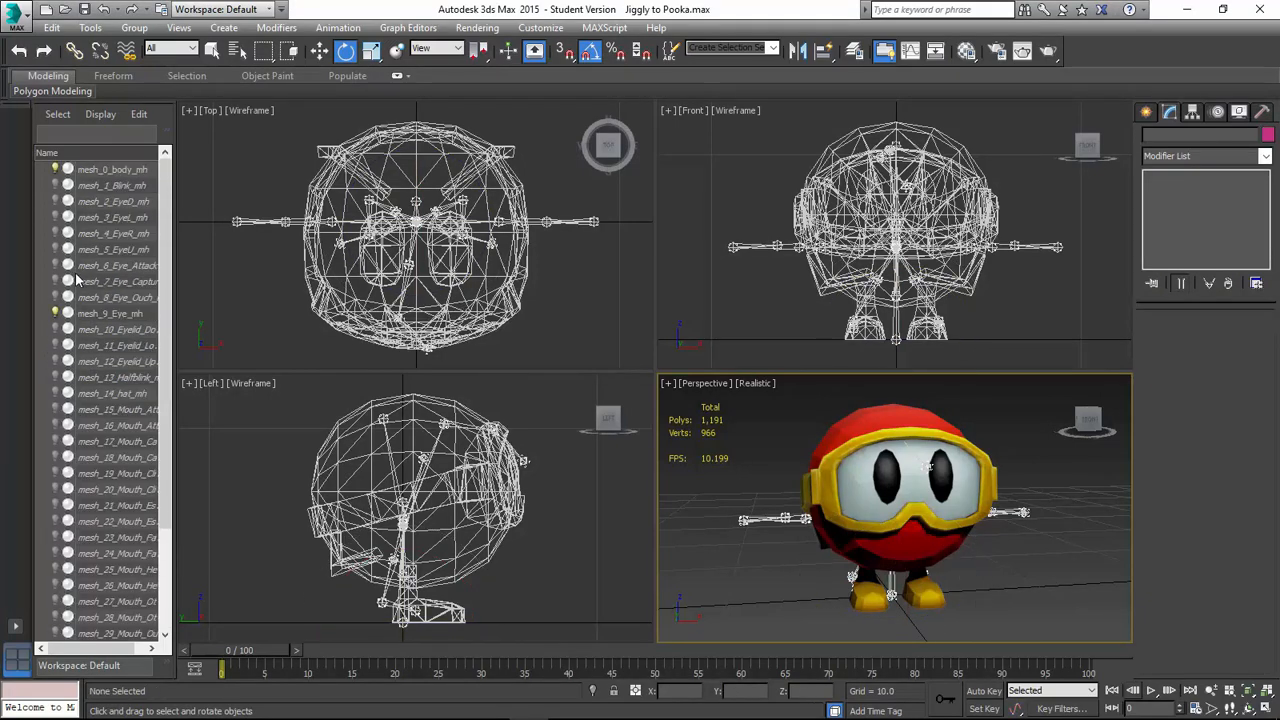
pyautogui.click(140, 170)
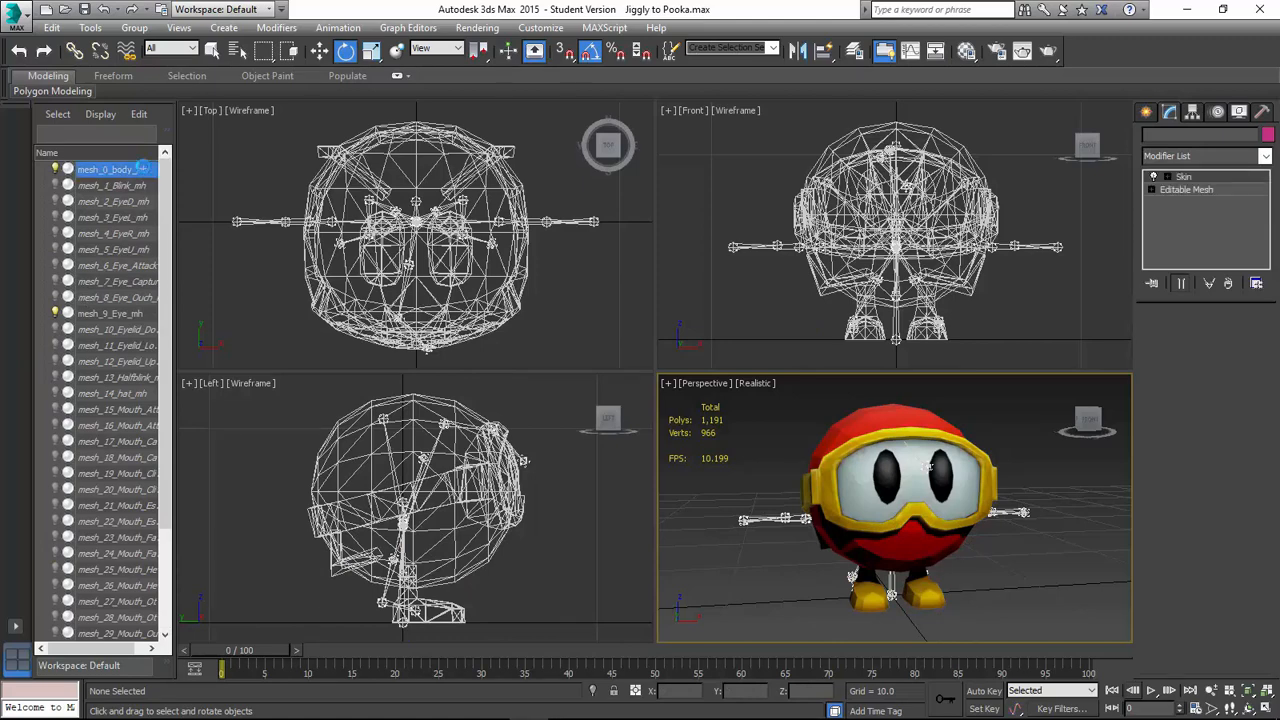
# Add an Unwrap UVW modifier to mesh_0_body_mh and place it below the Skin modifier.
pyautogui.click(1229, 158)
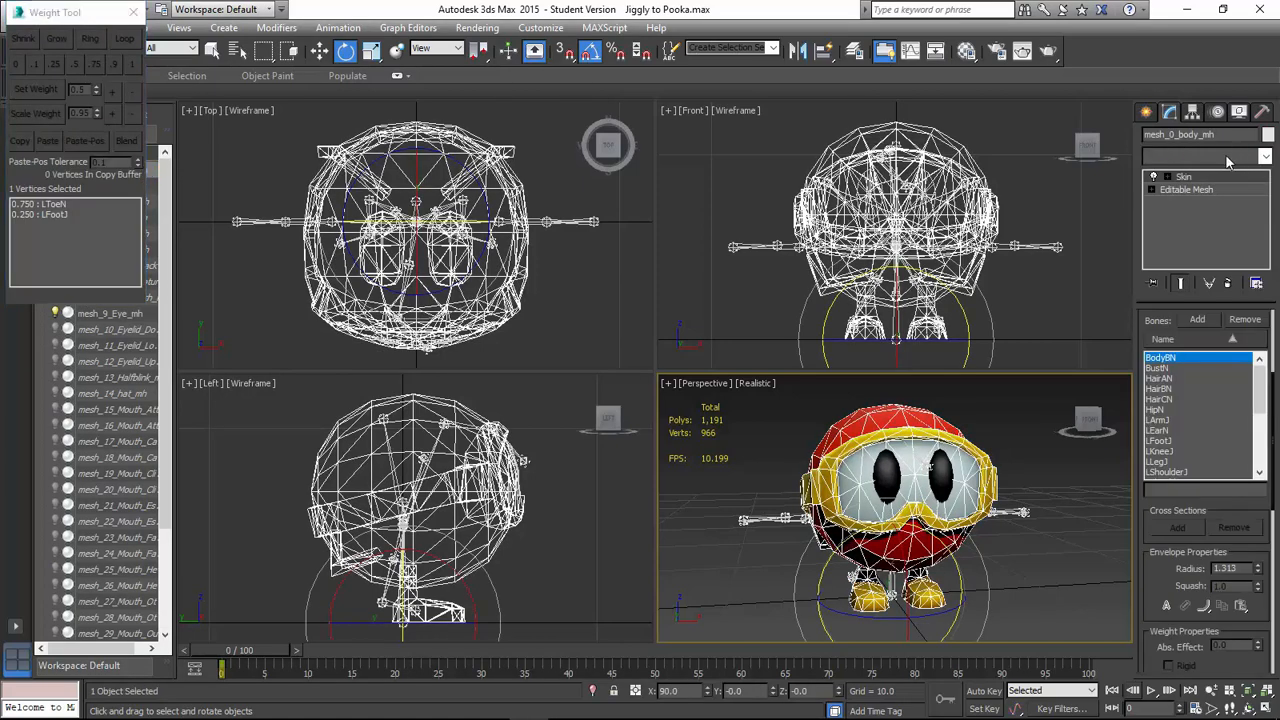
pyautogui.click(1228, 158)
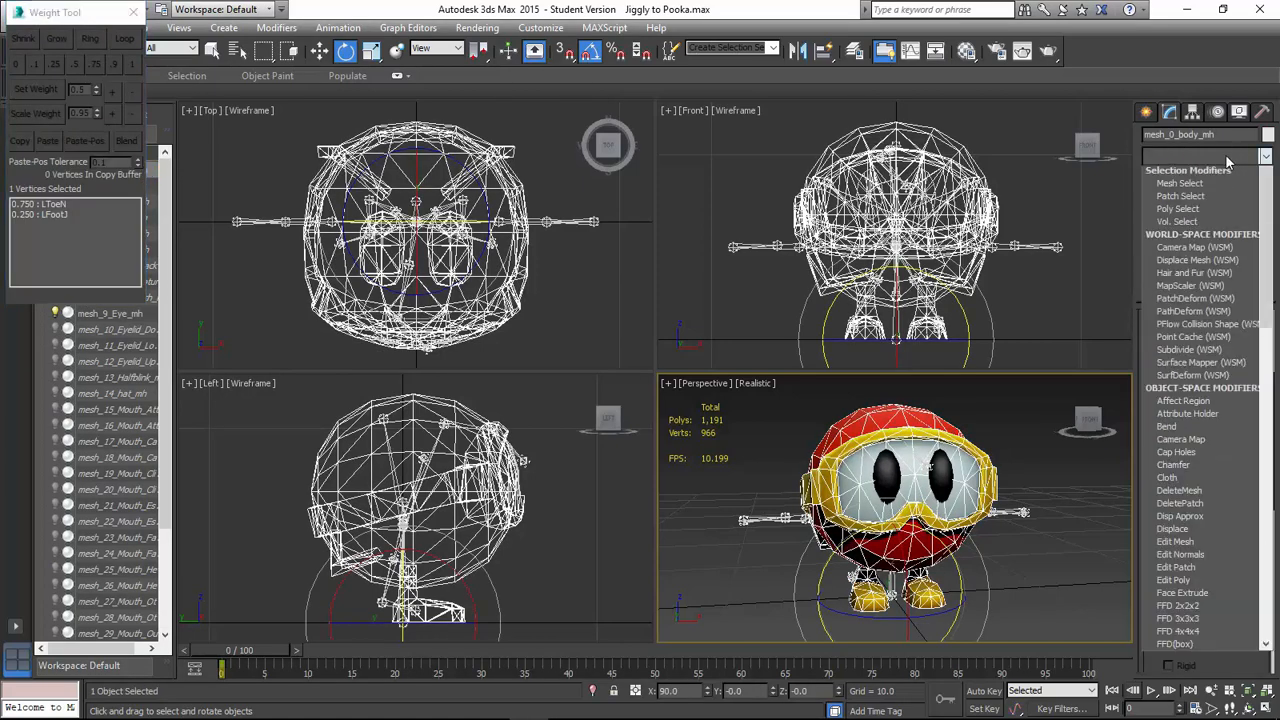
pyautogui.press('u')
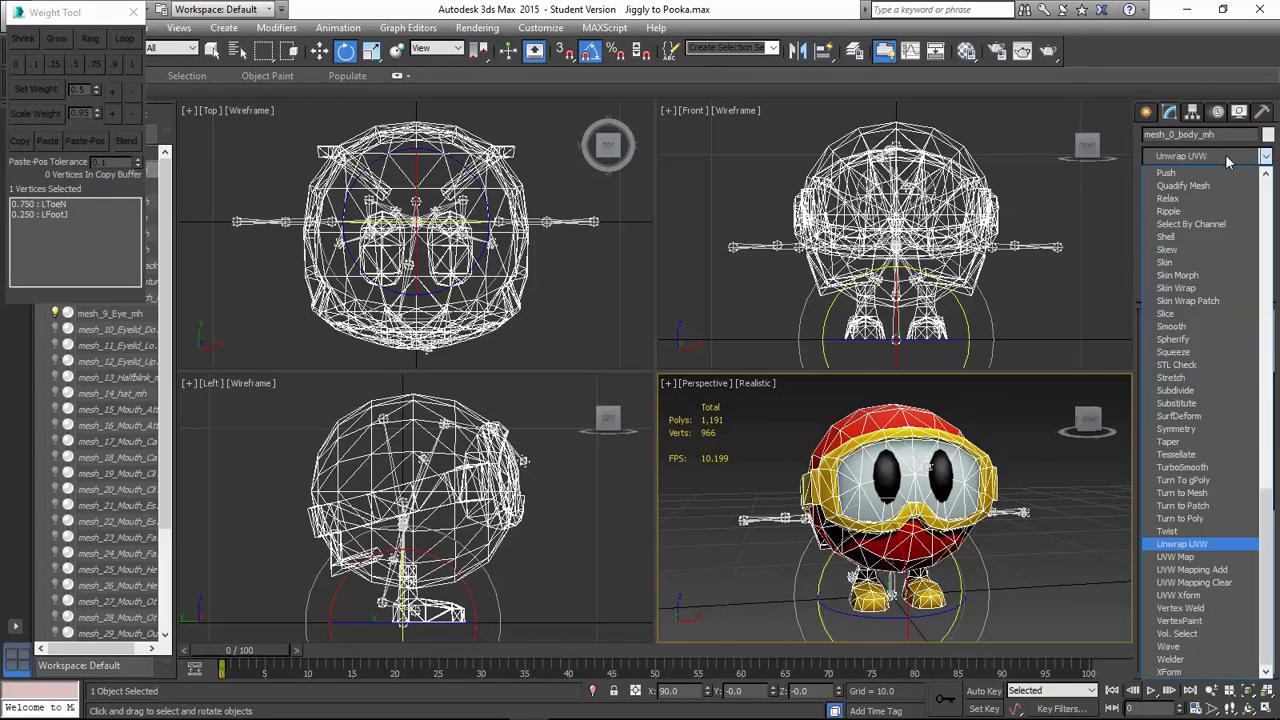
pyautogui.press('Return')
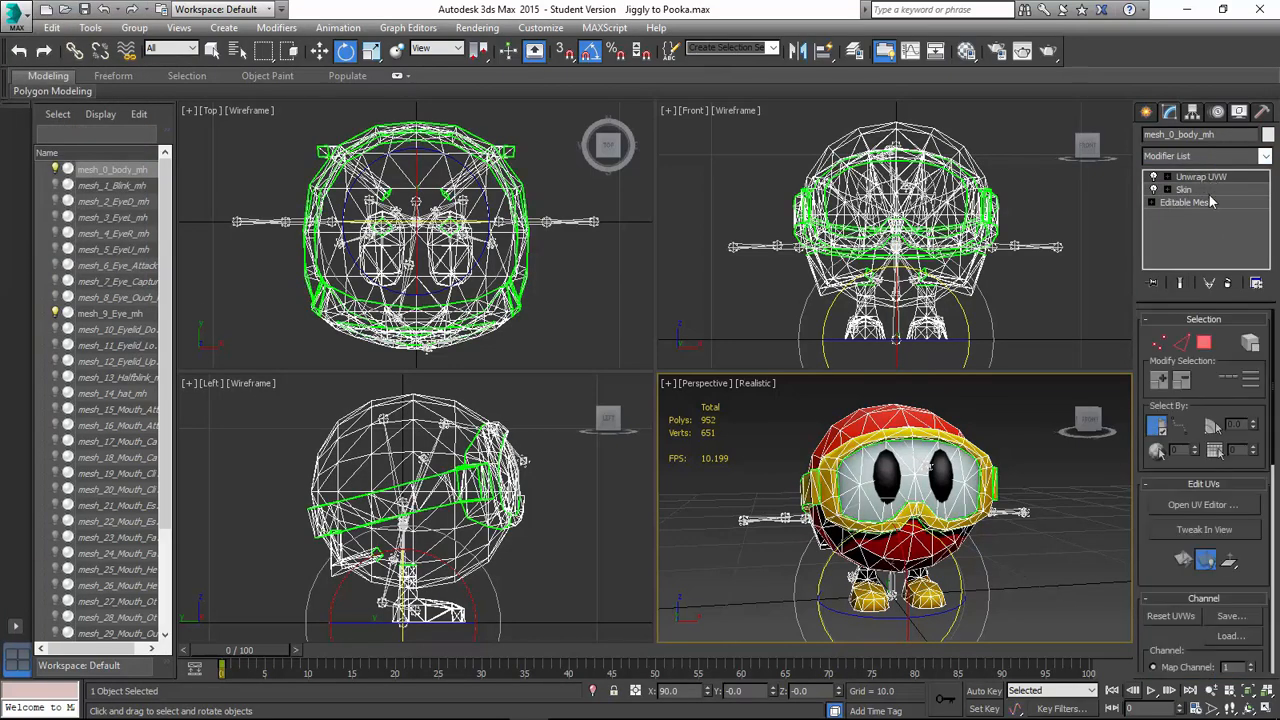
pyautogui.moveTo(1209, 195); pyautogui.dragTo(1209, 200)
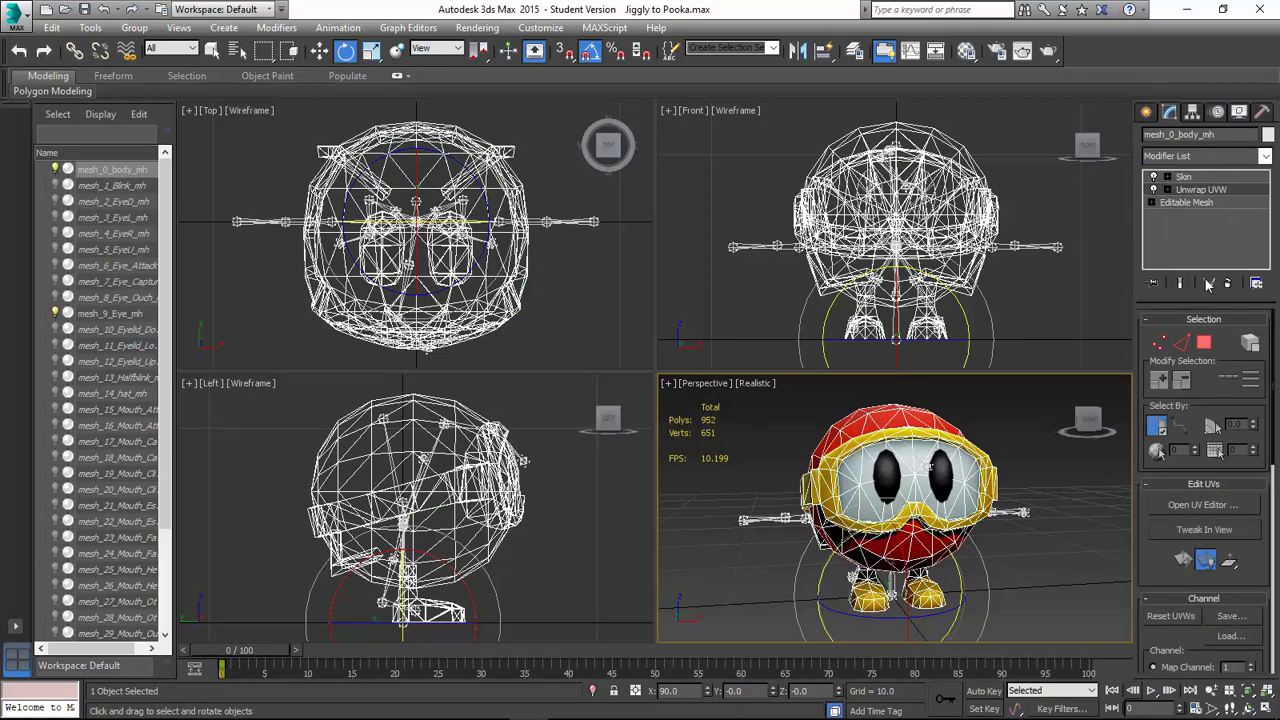
# Select all polygons of the body mesh in Unwrap UVW and open them in the UV Editor.
pyautogui.click(1204, 342)
pyautogui.hotkey('ctrl', 'a')
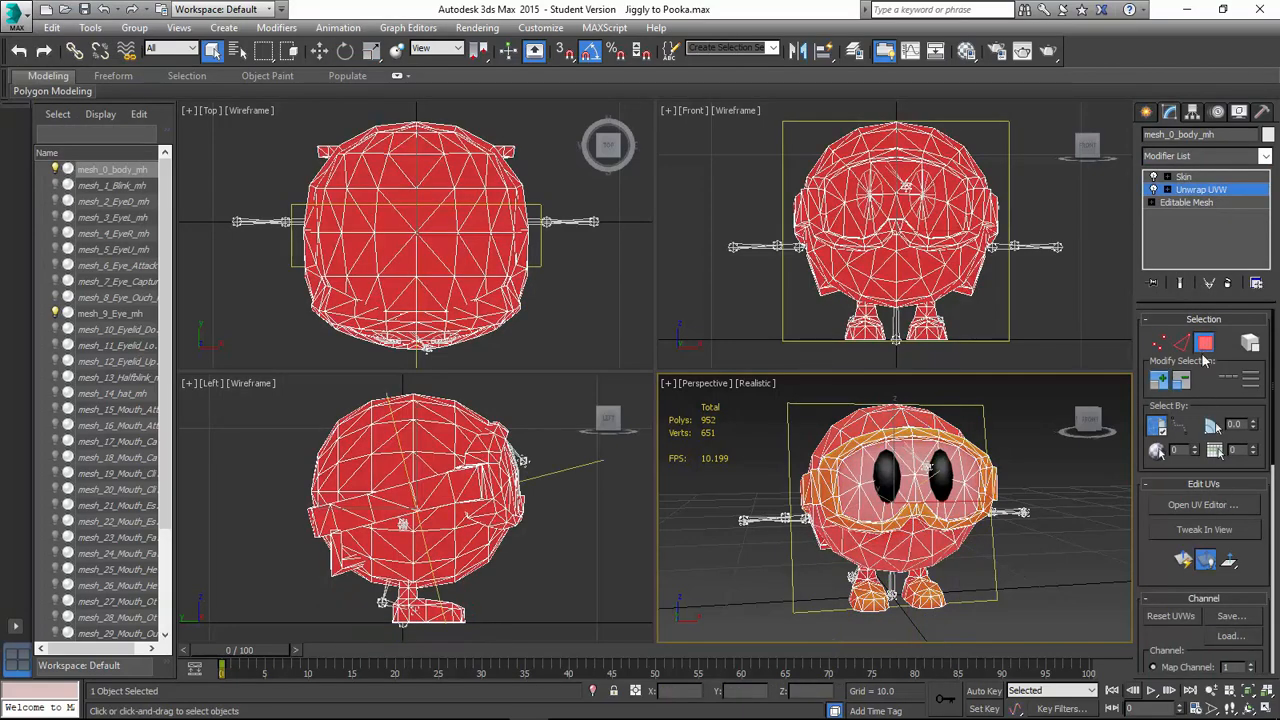
pyautogui.click(1203, 505)
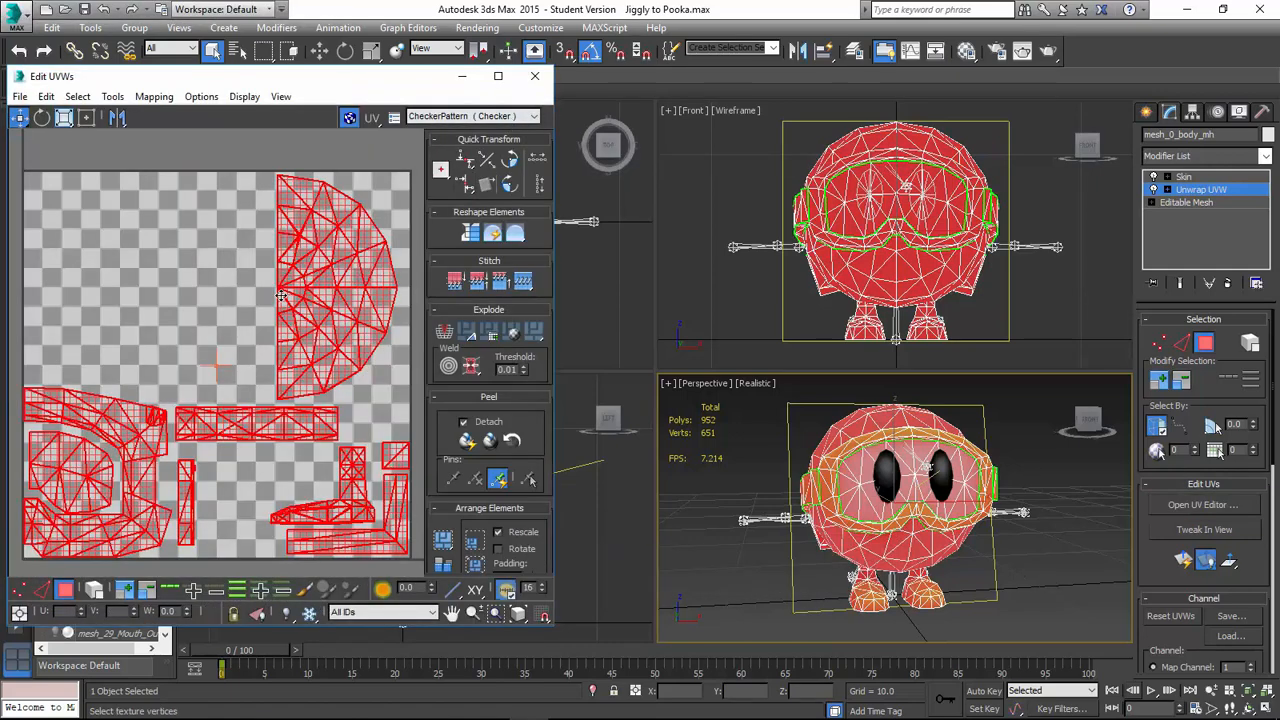
pyautogui.click(475, 116)
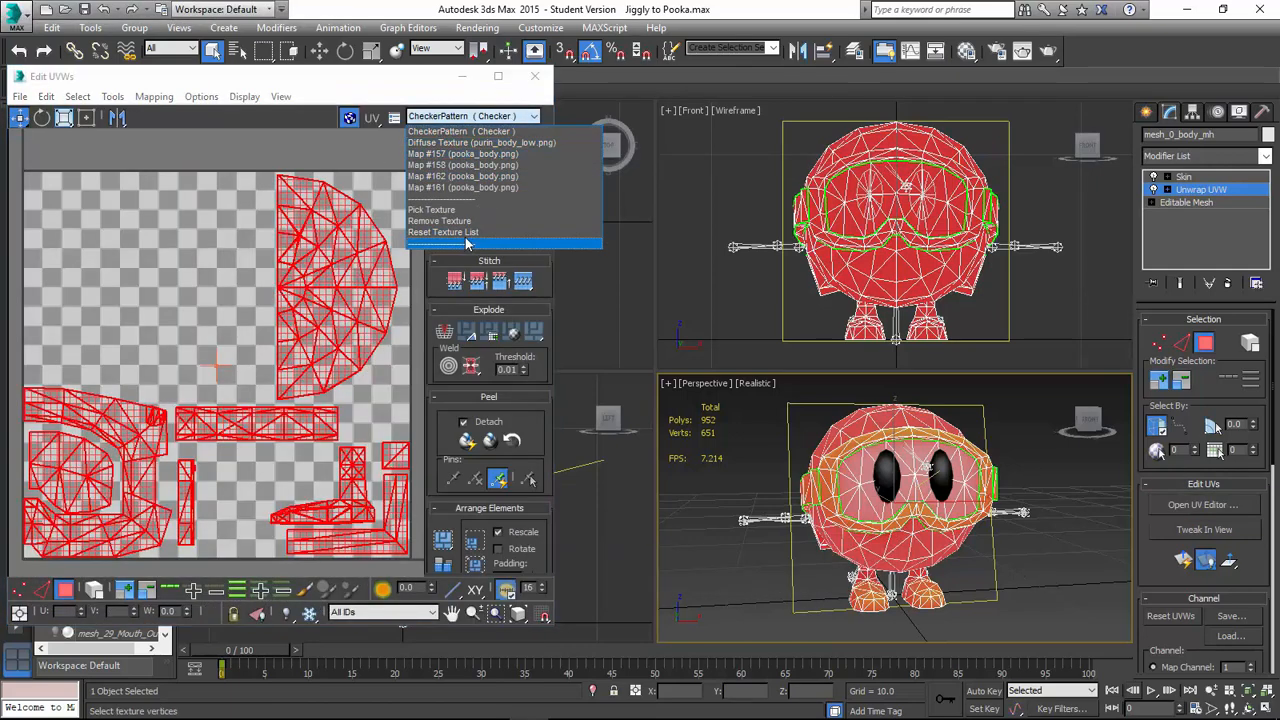
pyautogui.click(493, 120)
# Switch to File Explorer, go up to the Purin folder and apply the Pooka texture to the body mesh in the perspective view.
pyautogui.hotkey('alt', 'Tab')
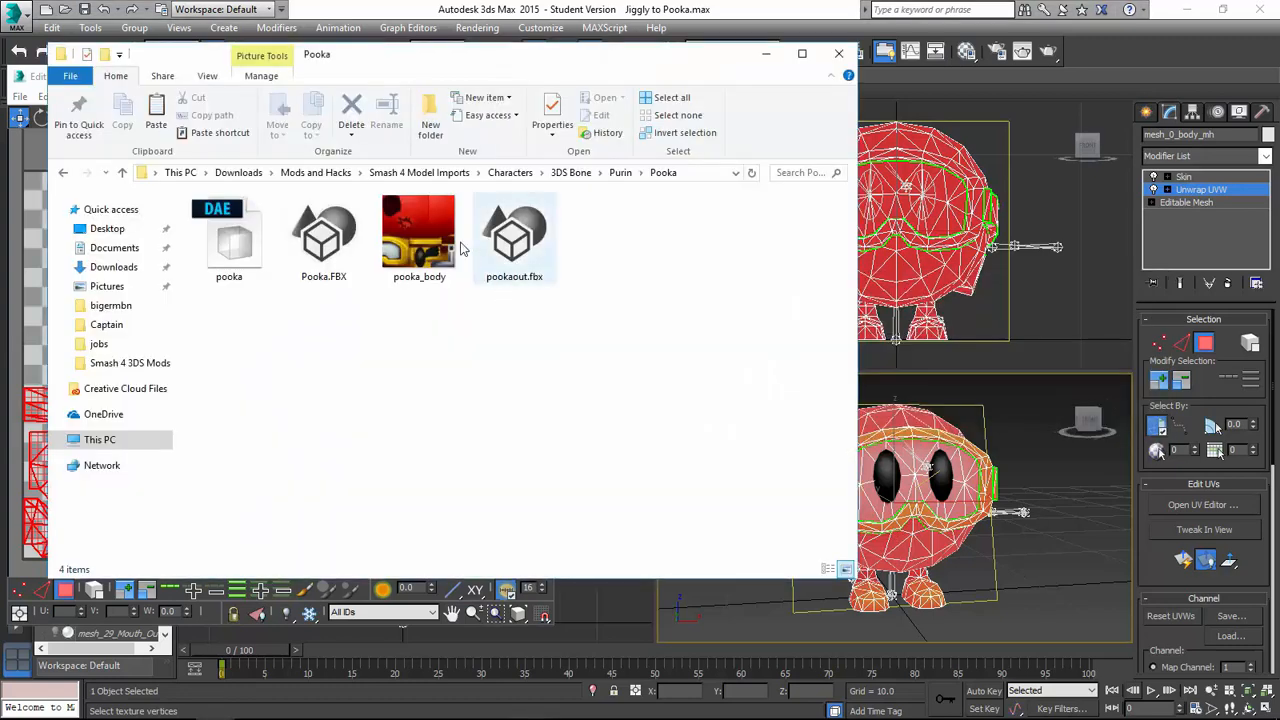
pyautogui.press('BackSpace')
pyautogui.press('Right')
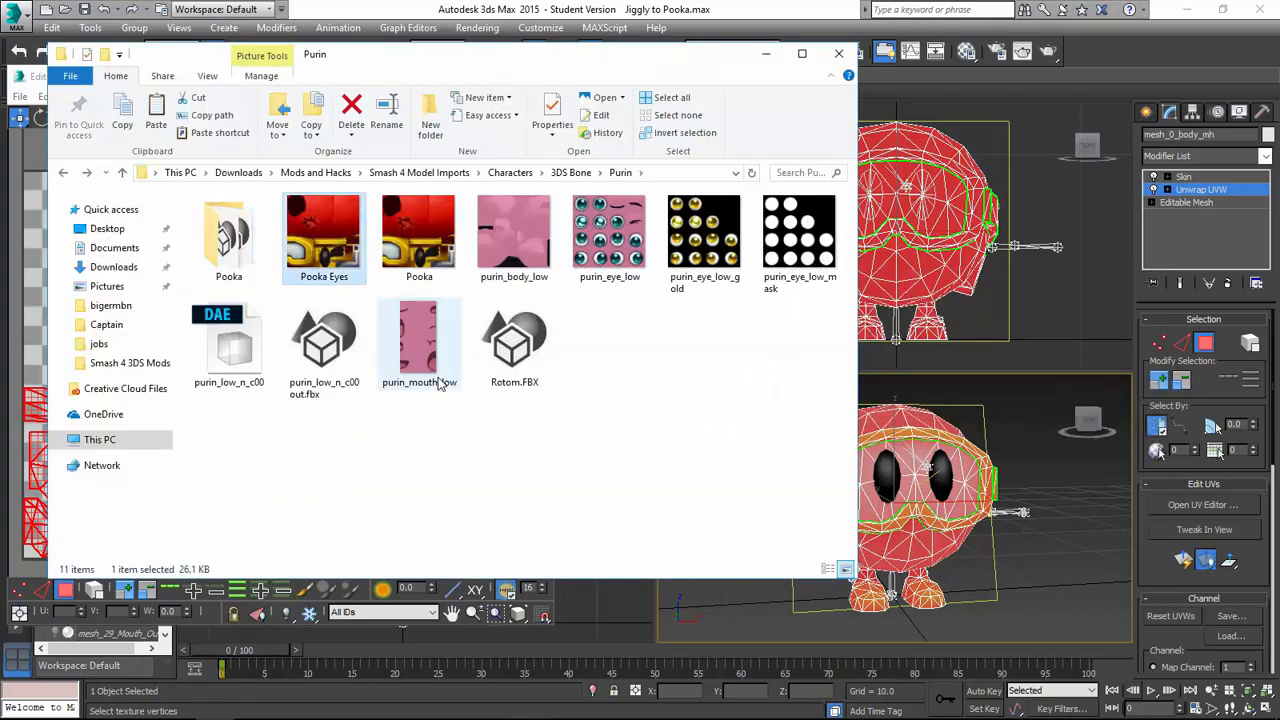
pyautogui.moveTo(425, 242); pyautogui.dragTo(954, 504)
pyautogui.click(1207, 257)
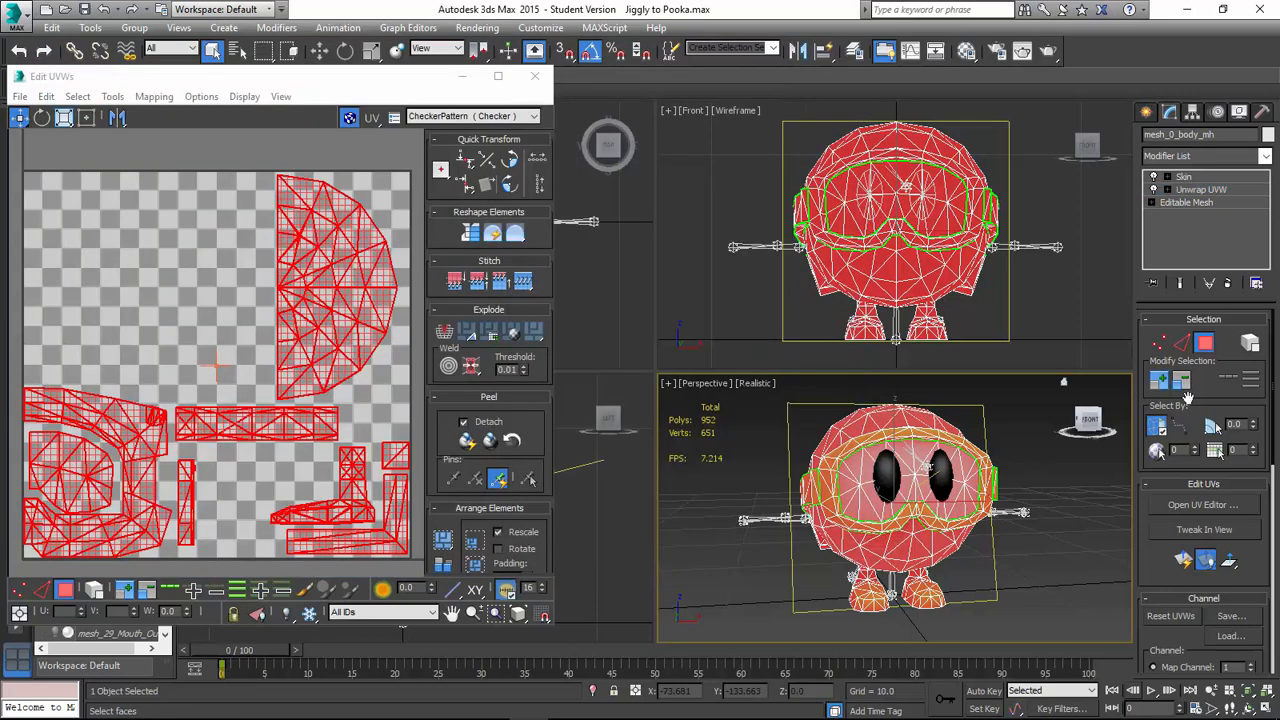
# Reset the UV Editor's texture list and show Pooka.png behind the body UVs.
pyautogui.click(461, 117)
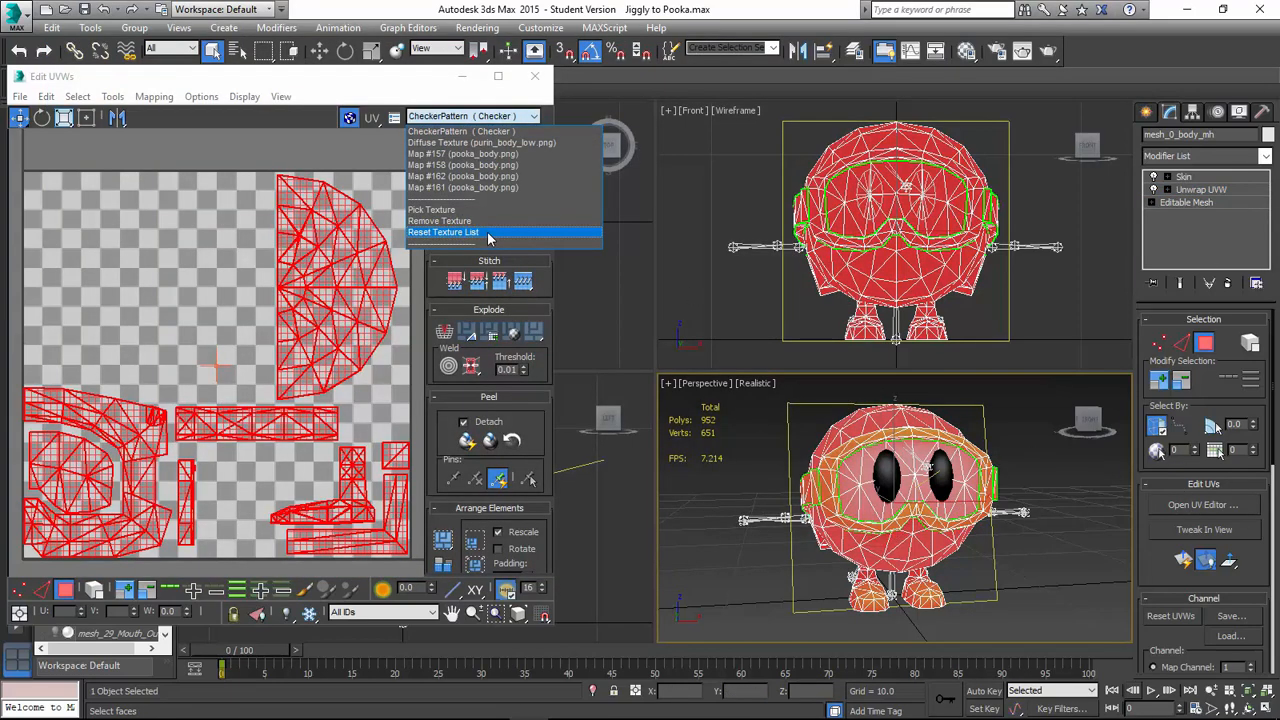
pyautogui.click(490, 236)
pyautogui.click(510, 116)
pyautogui.click(455, 146)
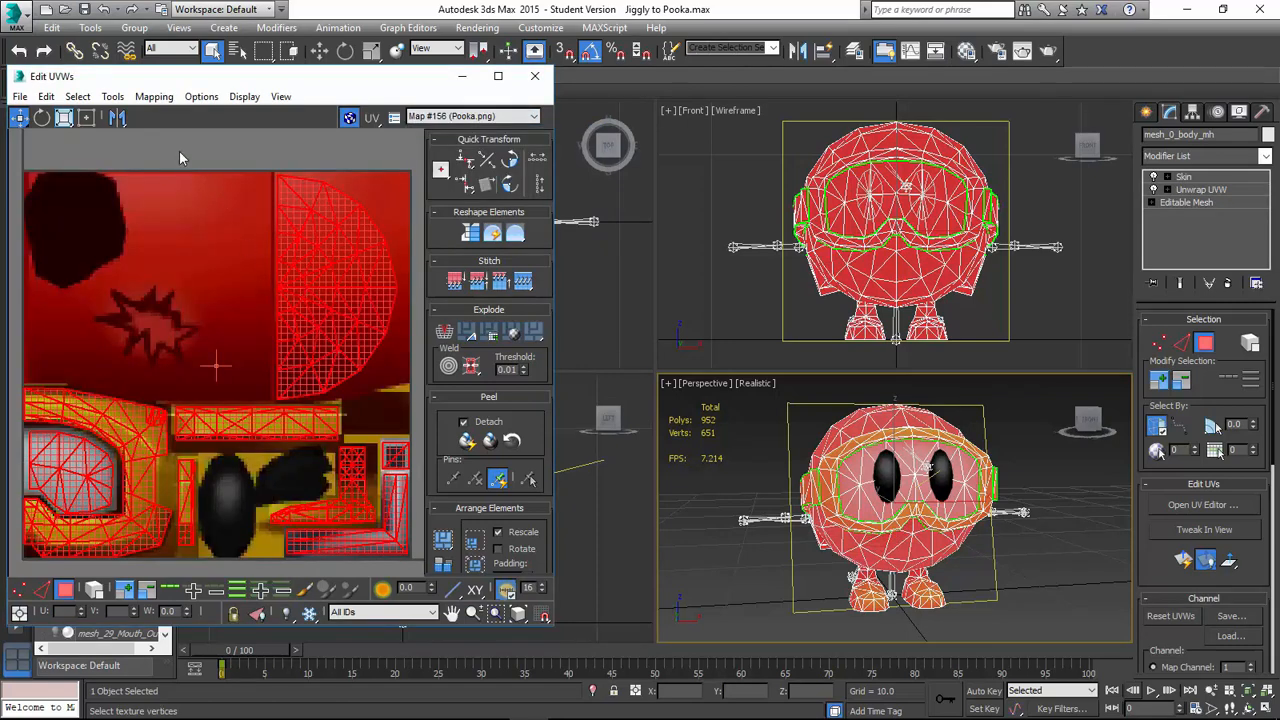
pyautogui.scroll(-4, 161, 242)
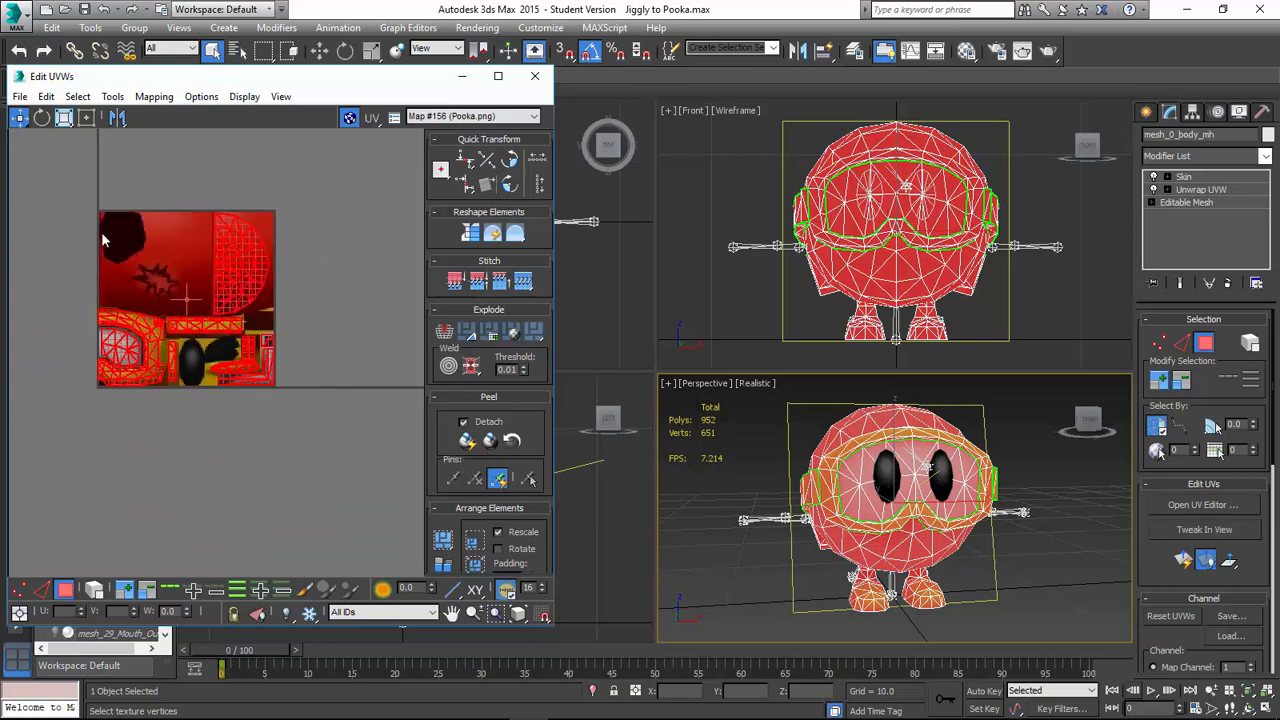
# Check how the body's UV shells, especially the dome-shaped one, line up with the Pooka texture in the UV Editor.
pyautogui.scroll(2, 99, 254)
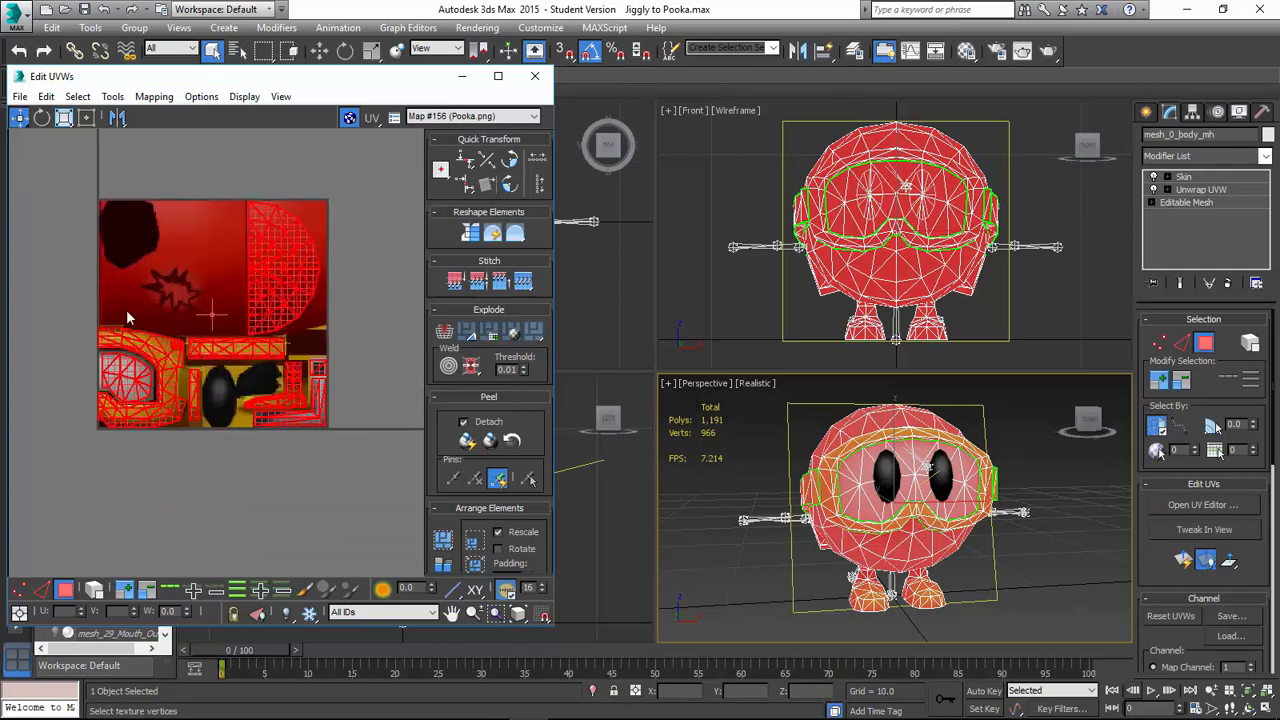
pyautogui.scroll(1, 296, 250)
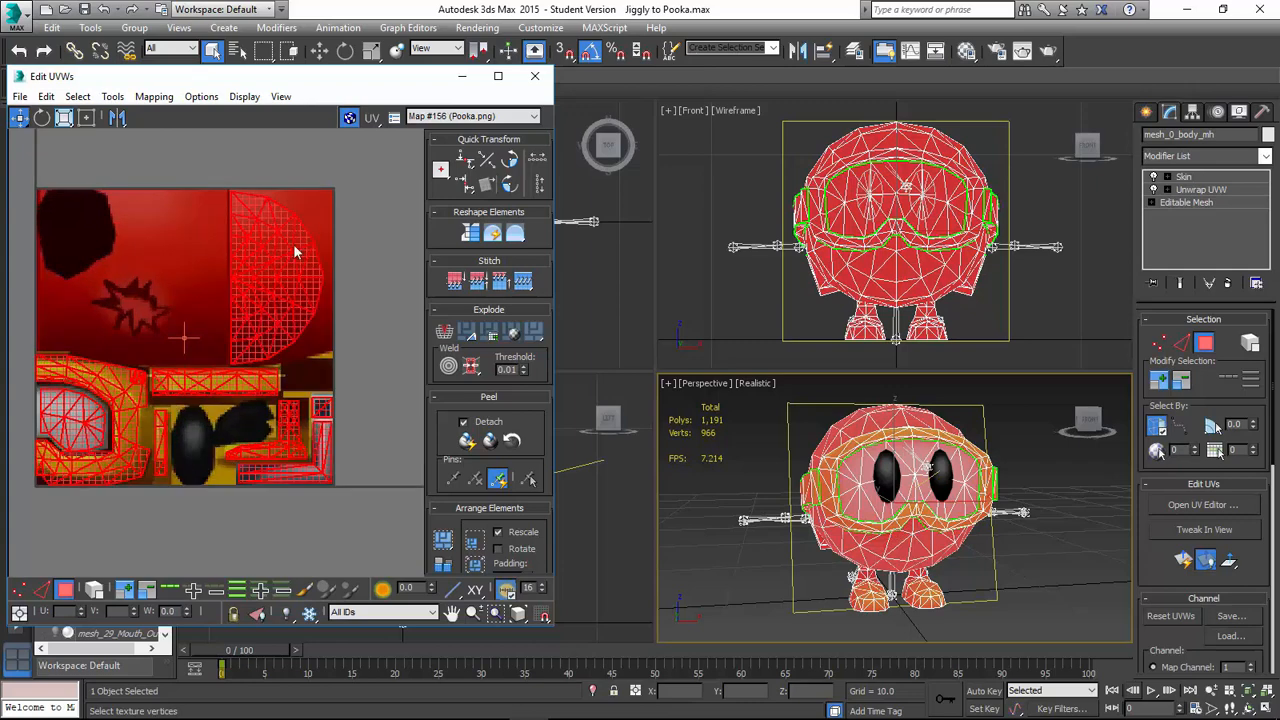
pyautogui.moveTo(176, 299); pyautogui.dragTo(208, 305, button='middle')
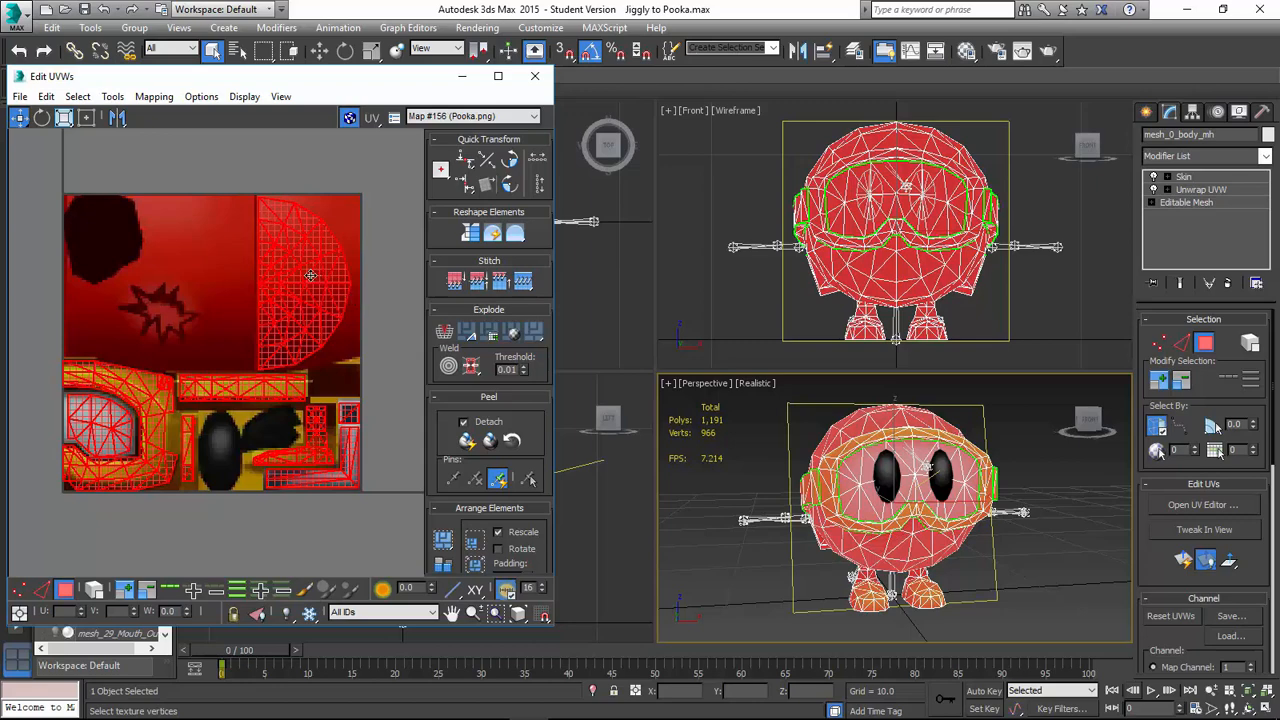
pyautogui.moveTo(240, 366); pyautogui.dragTo(227, 376)
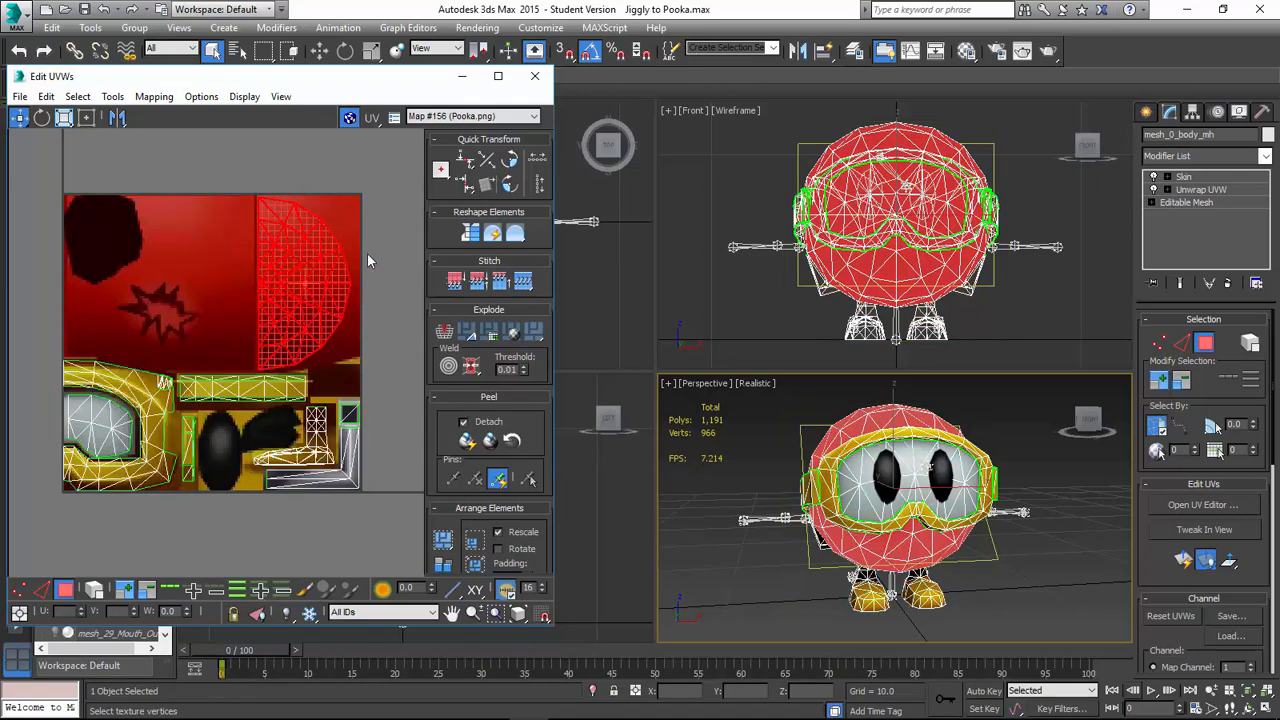
pyautogui.rightClick(229, 307)
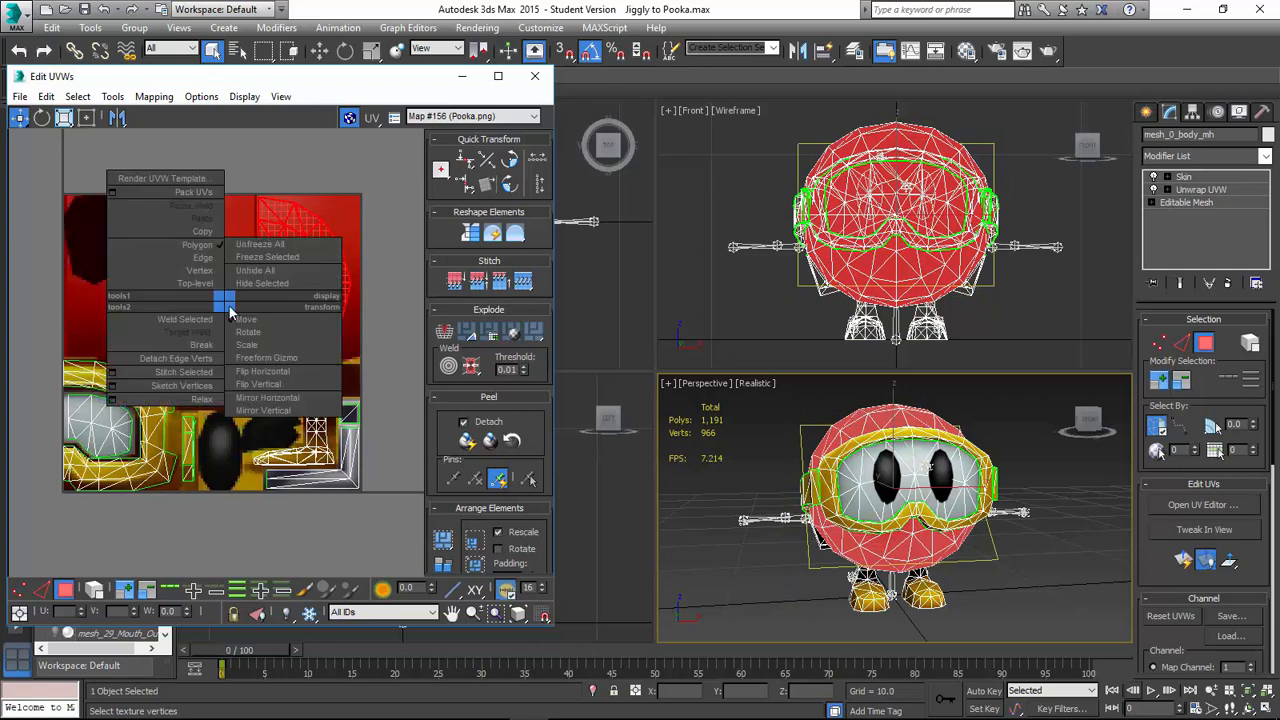
pyautogui.click(291, 319)
pyautogui.moveTo(298, 309); pyautogui.dragTo(474, 232)
pyautogui.hotkey('ctrl', 'z')
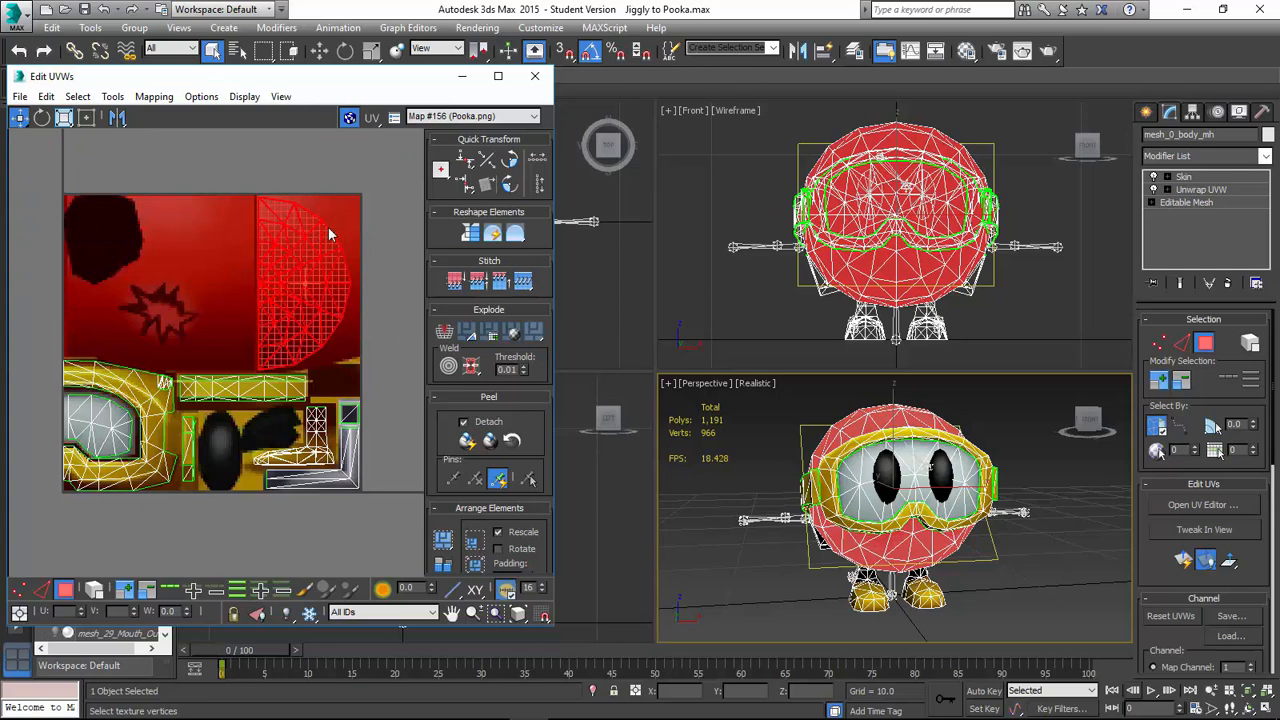
pyautogui.click(365, 197)
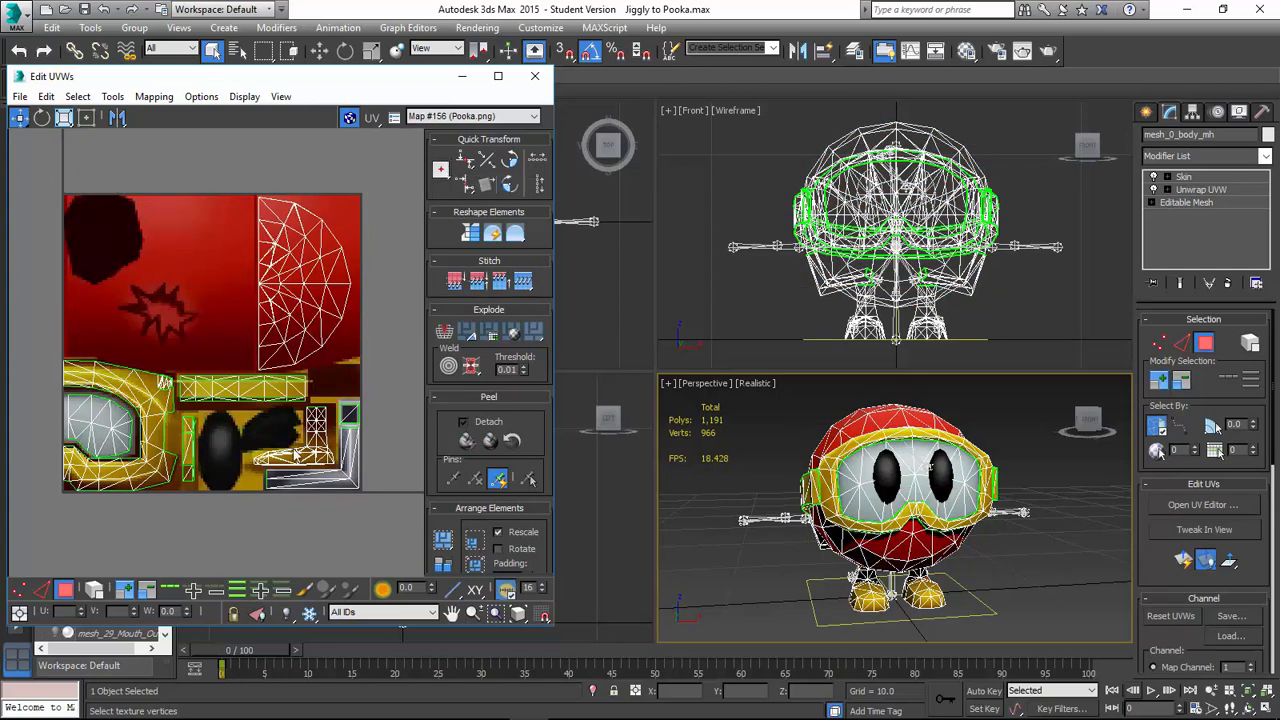
# Close the UV Editor, hide mesh_9_Eye_mh, and show and select mesh_1_Blink_mh.
pyautogui.click(535, 76)
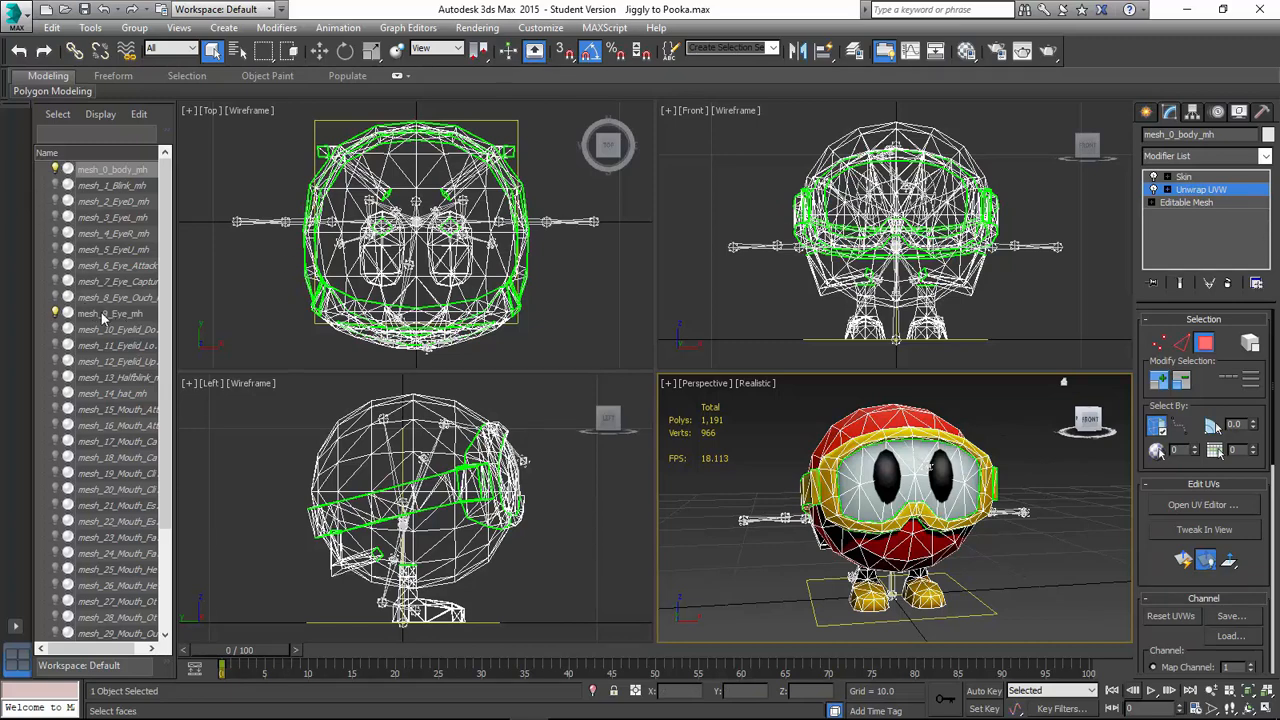
pyautogui.click(57, 314)
pyautogui.click(56, 185)
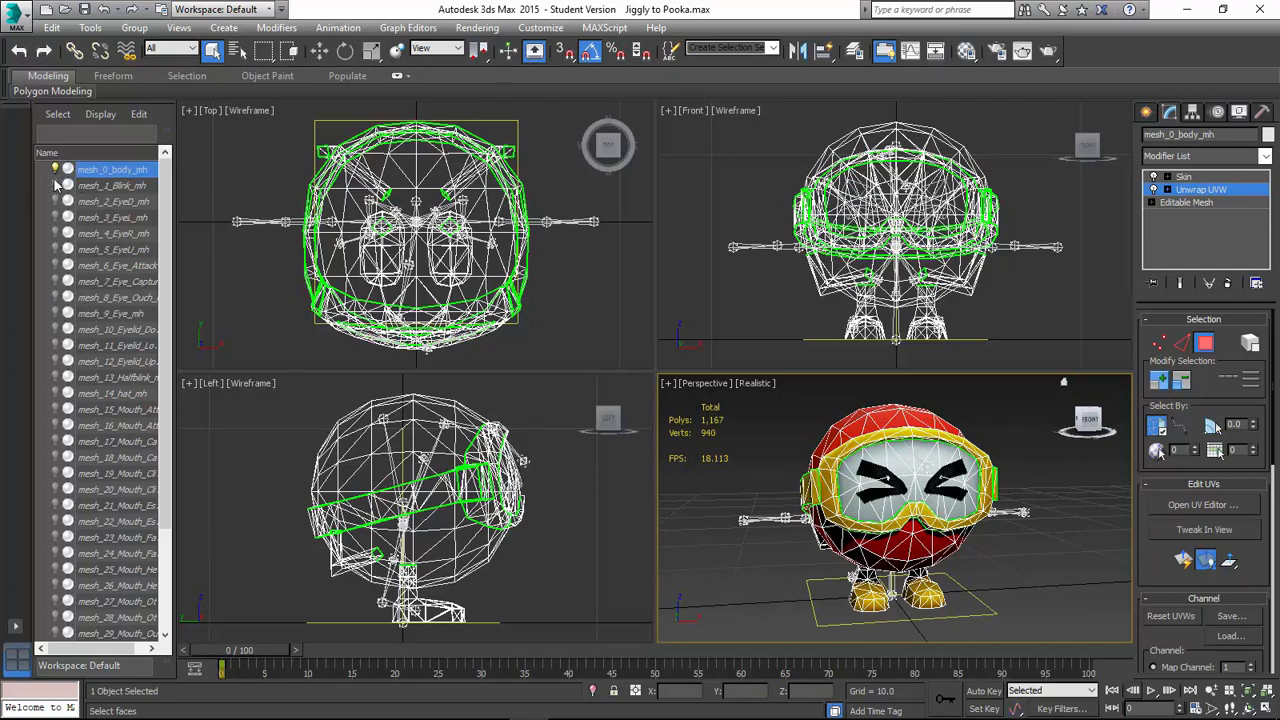
pyautogui.click(92, 188)
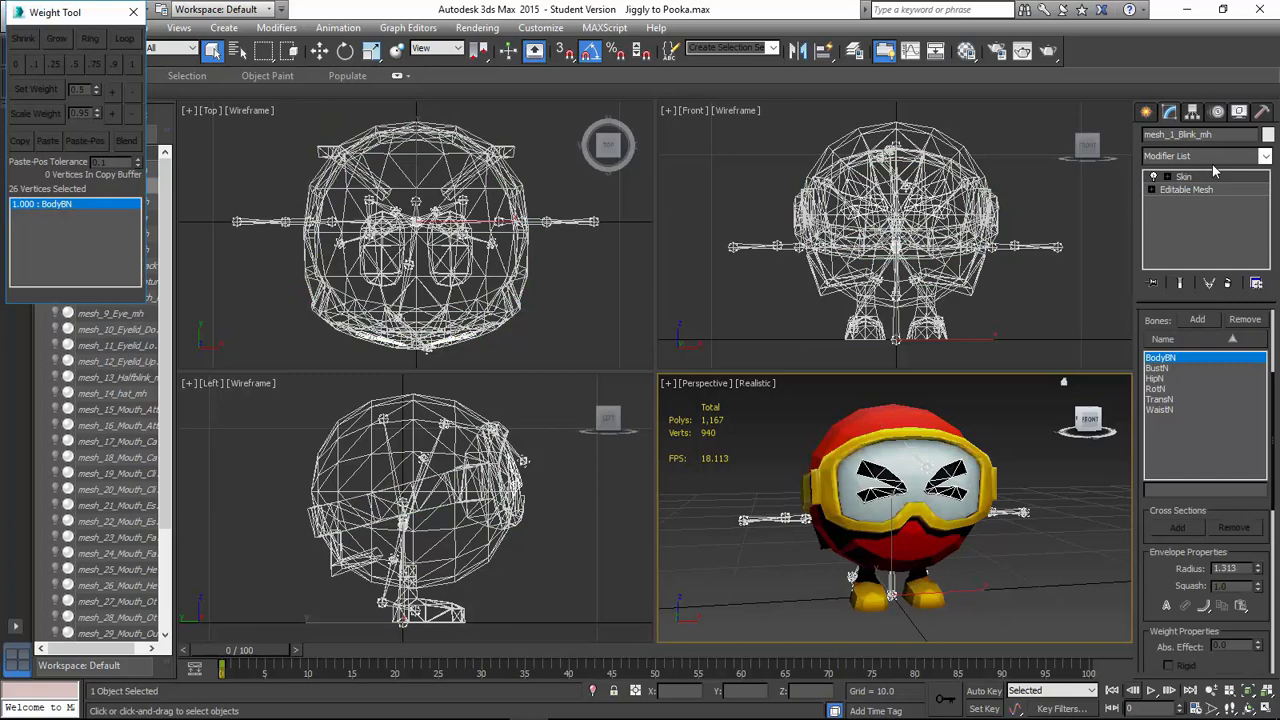
# Switch to File Explorer and apply the Pooka Eyes texture from the Purin folder to mesh_1_Blink_mh in the perspective view.
pyautogui.hotkey('alt', 'Tab')
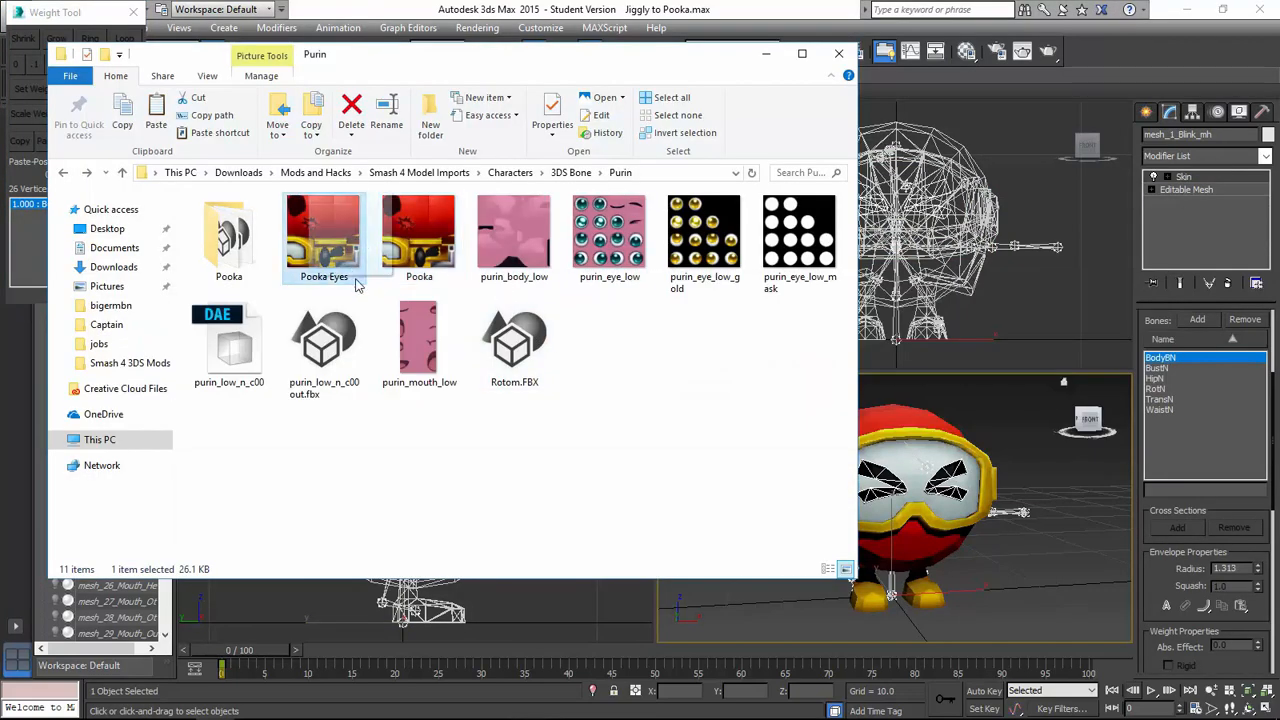
pyautogui.hotkey('alt', 'Tab')
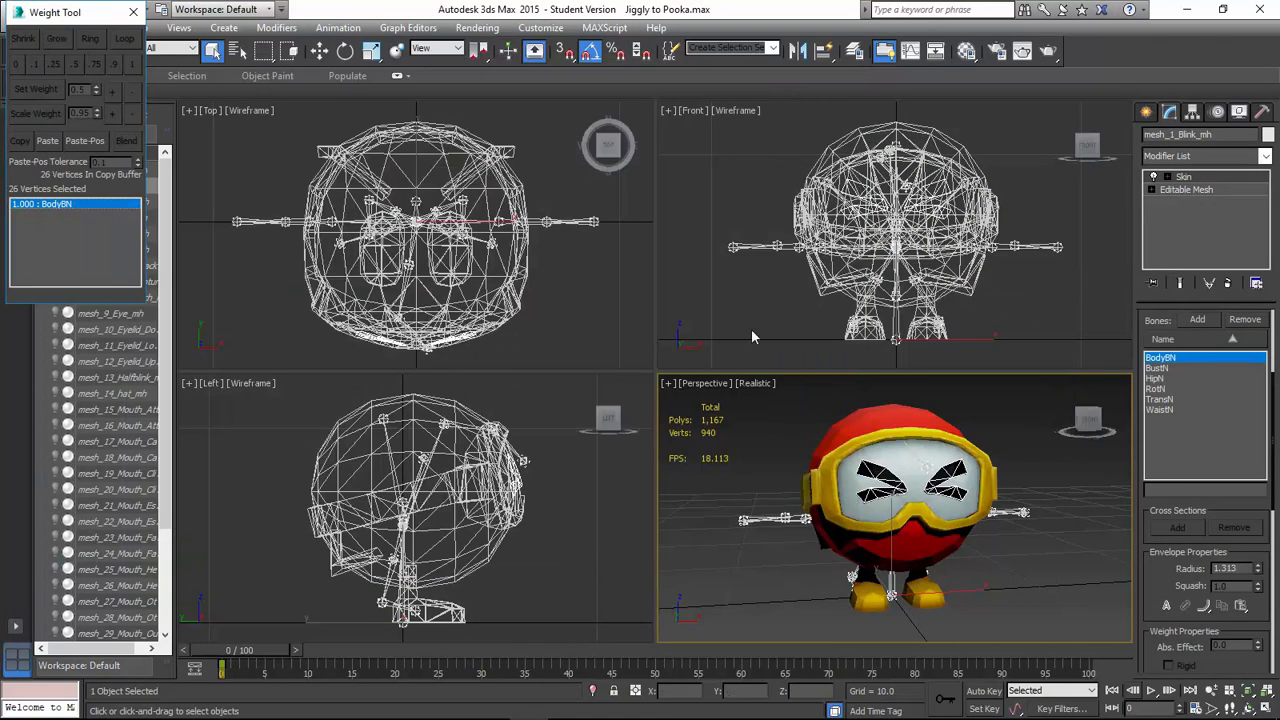
pyautogui.hotkey('alt', 'Tab')
pyautogui.hotkey('alt', 'Tab')
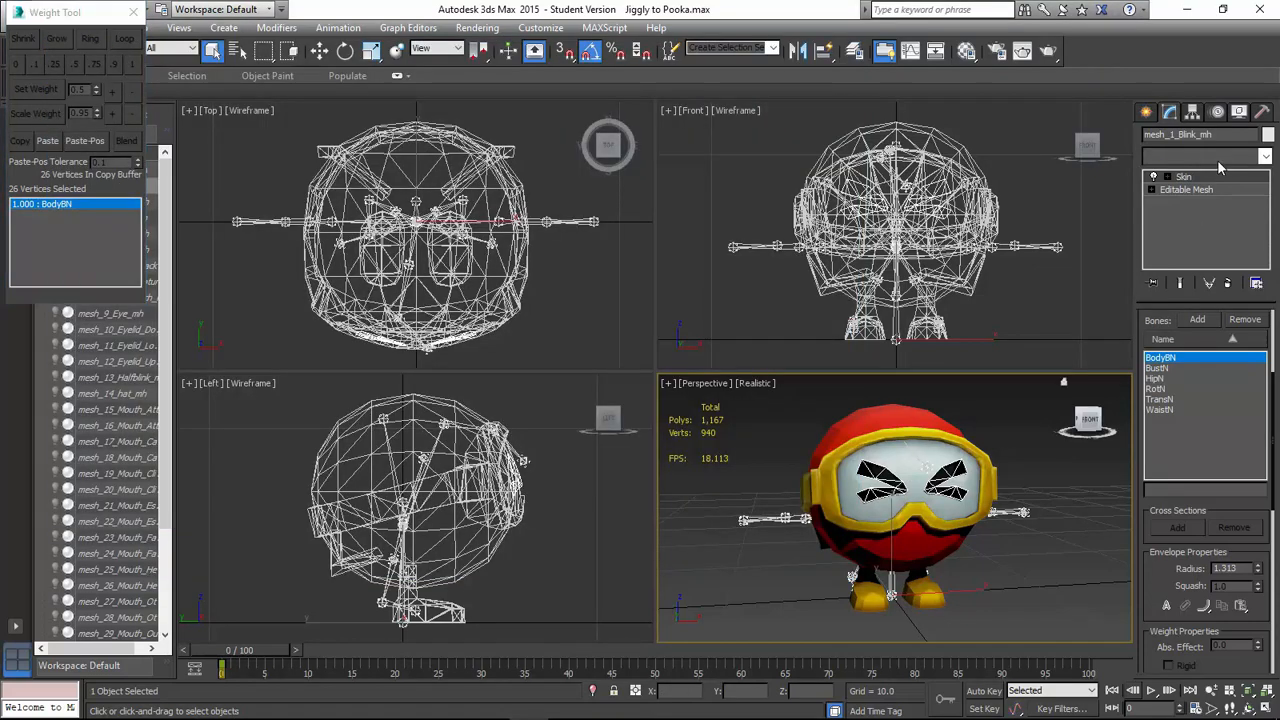
# Add an Unwrap UVW modifier to mesh_1_Blink_mh and place it below the Skin modifier.
pyautogui.click(1218, 162)
pyautogui.press('u')
pyautogui.press('Return')
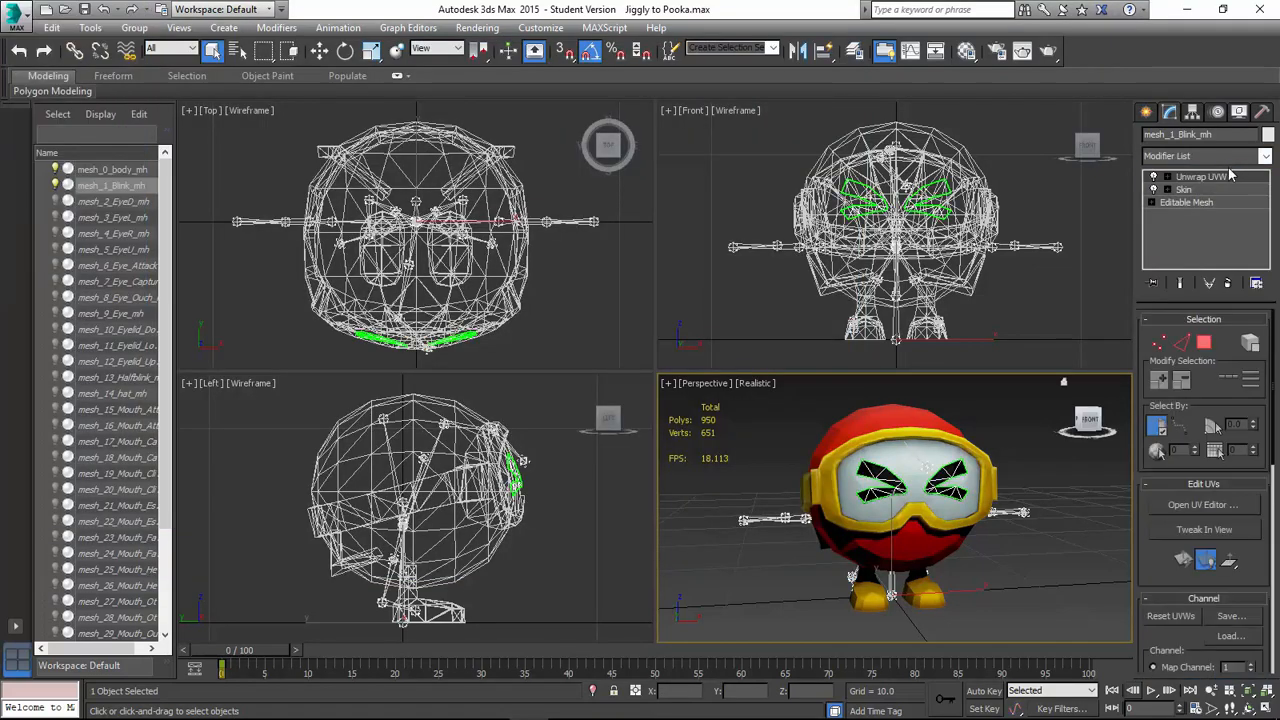
pyautogui.moveTo(1230, 176); pyautogui.dragTo(1231, 201)
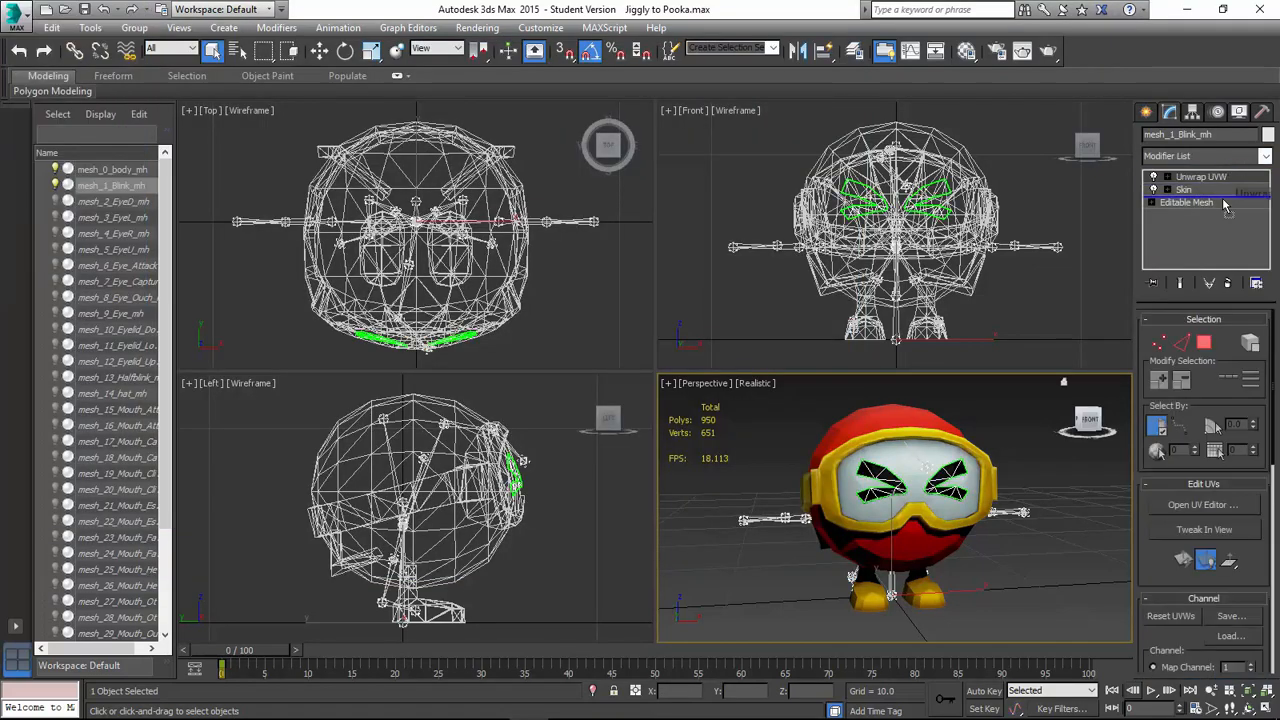
# Open the blink mesh's polygons in the UV Editor, reset its texture list and show Pooka Eyes.png behind the UVs.
pyautogui.click(1205, 343)
pyautogui.click(1203, 504)
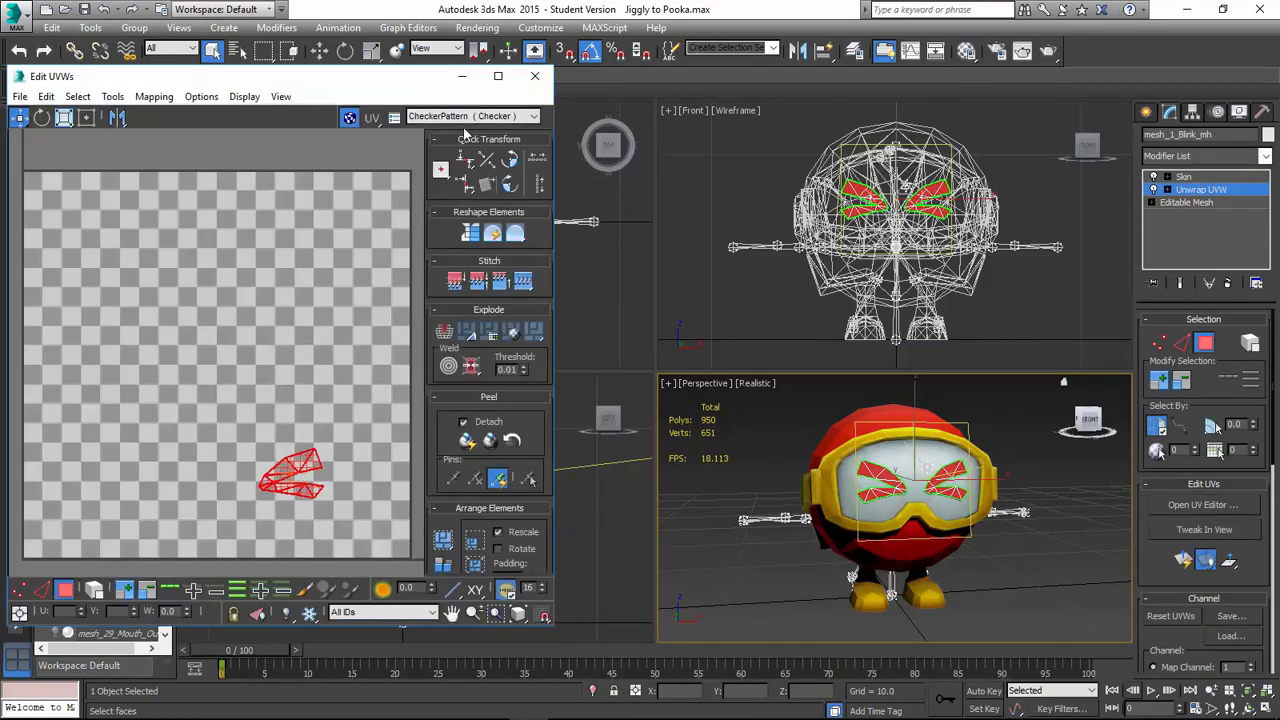
pyautogui.click(468, 117)
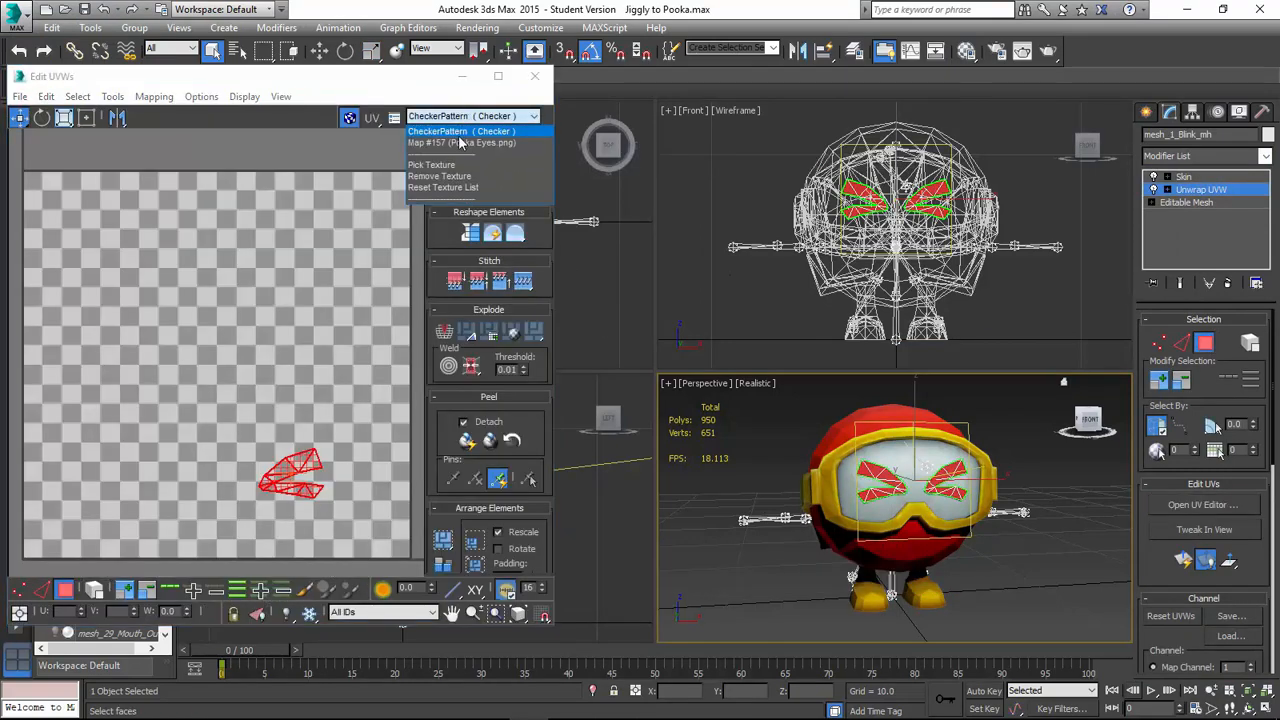
pyautogui.click(443, 187)
pyautogui.click(476, 117)
pyautogui.click(460, 139)
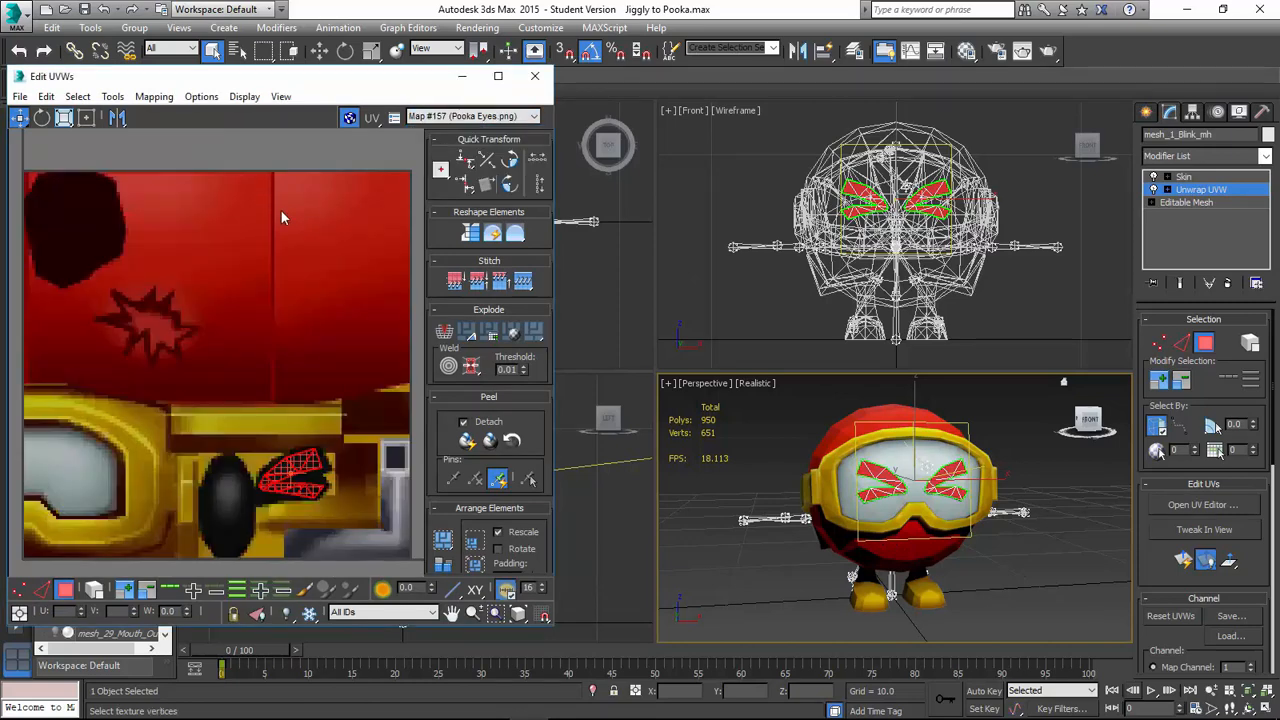
pyautogui.click(550, 80)
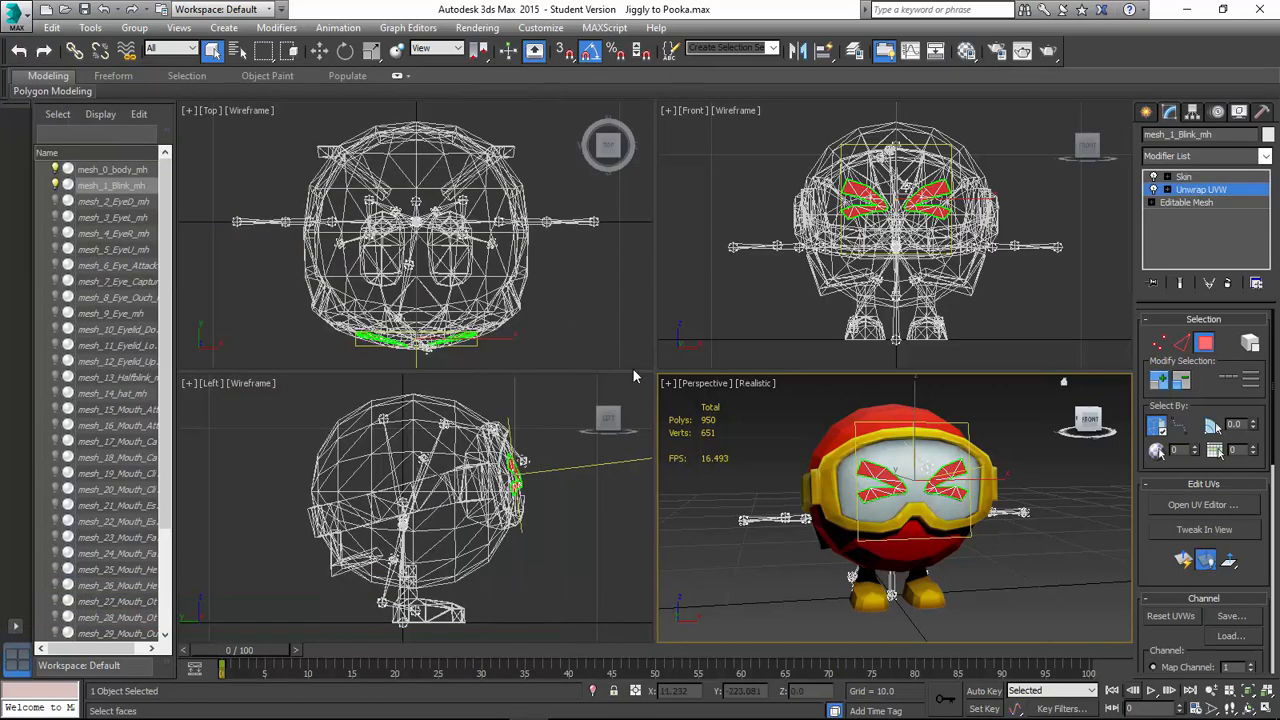
# Switch to the browser, go back to the earlier forest music video on YouTube and return to 3ds Max.
pyautogui.hotkey('alt', 'Tab')
pyautogui.hotkey('alt', 'Tab')
pyautogui.hotkey('alt', 'Tab')
pyautogui.rightClick(14, 37)
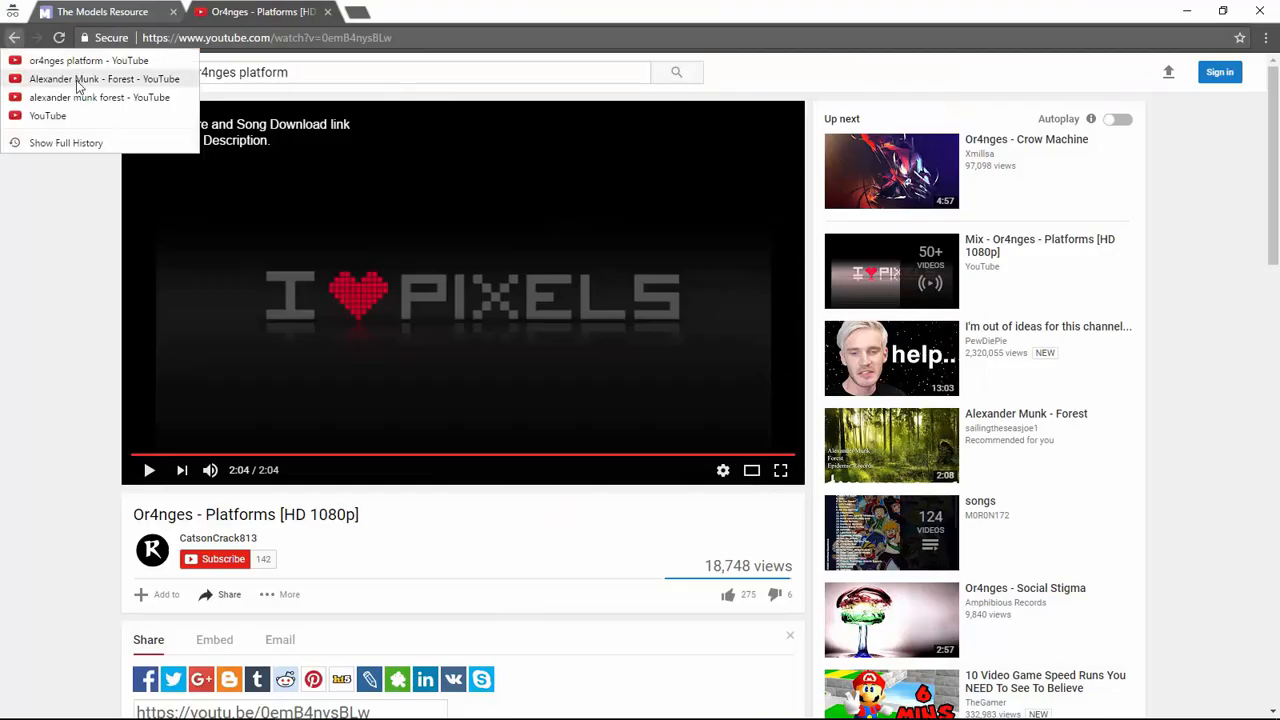
pyautogui.click(77, 80)
pyautogui.hotkey('alt', 'Tab')
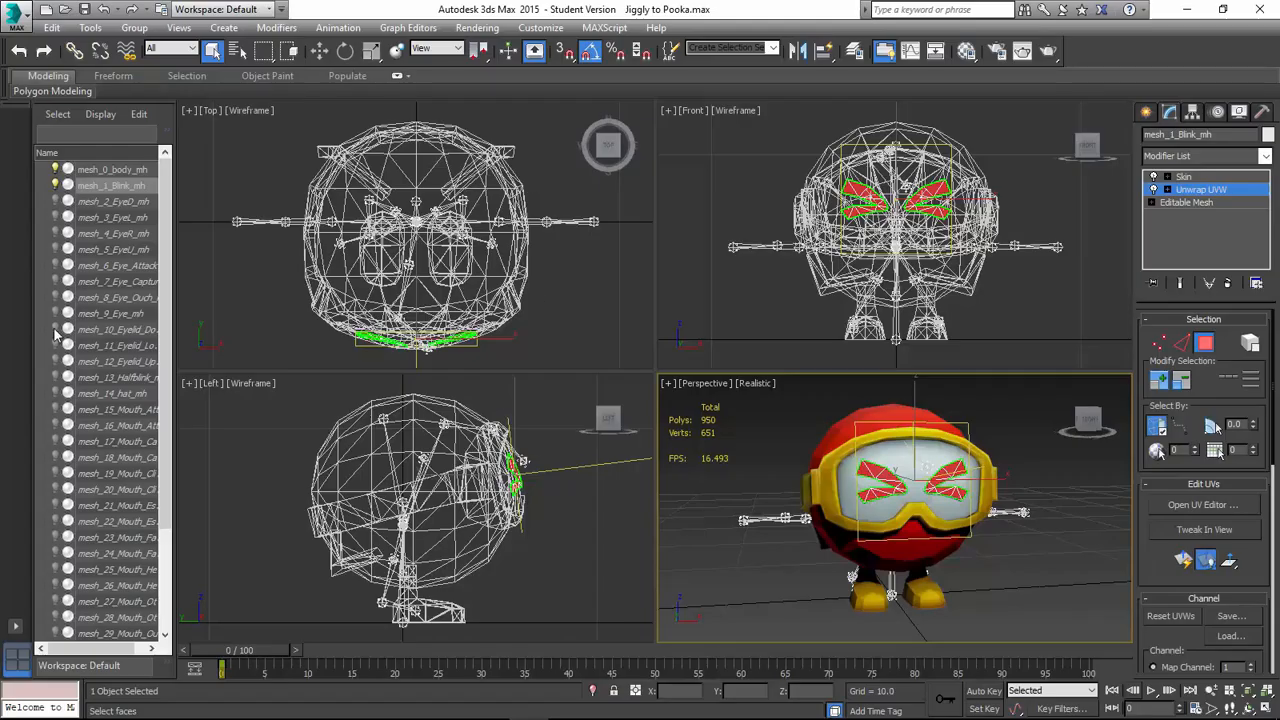
# Select mesh_2_EyeD_mh in place of the blink mesh and add an Unwrap UVW modifier below its Skin modifier.
pyautogui.click(100, 201)
pyautogui.hotkey('alt', 'Tab')
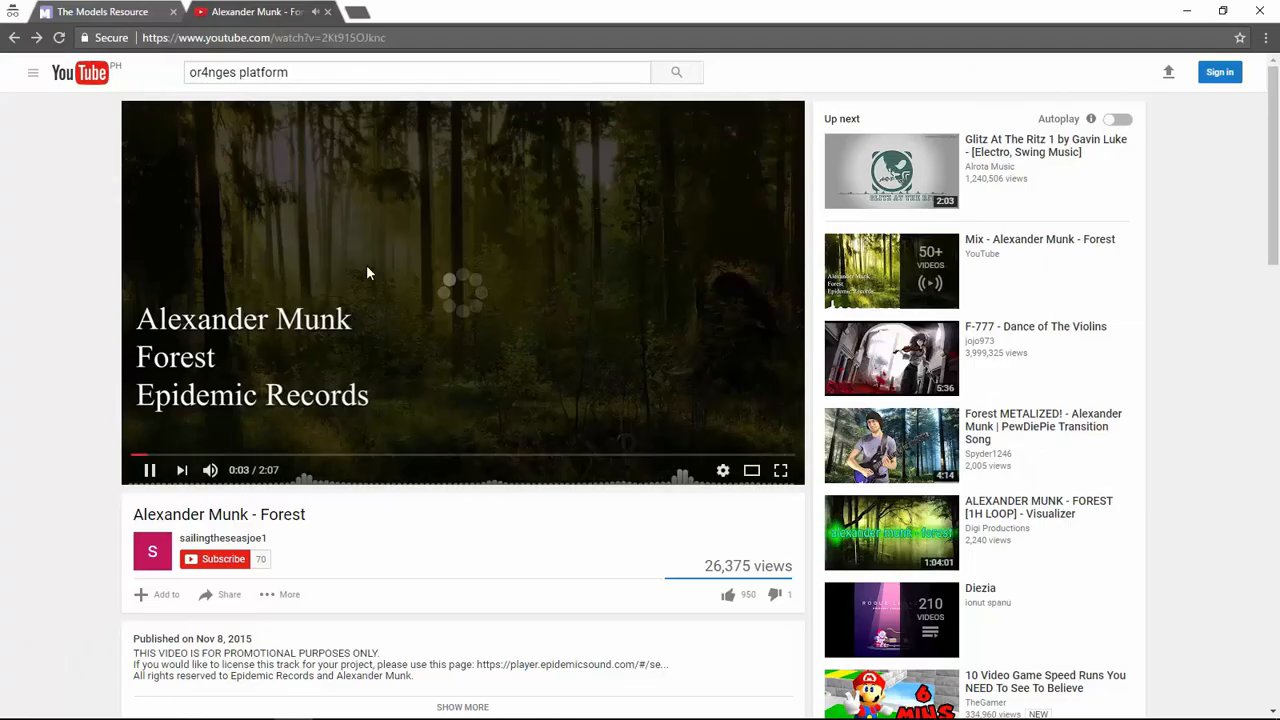
pyautogui.hotkey('alt', 'Tab')
pyautogui.click(1208, 157)
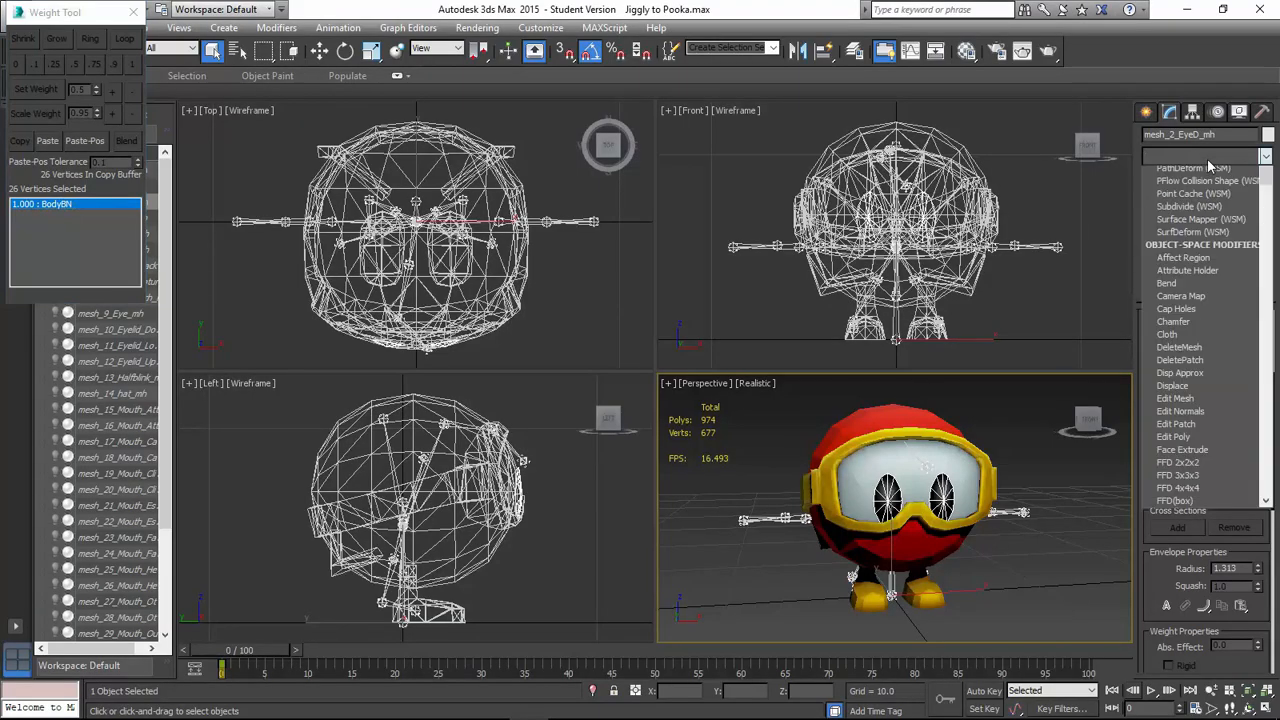
pyautogui.click(1208, 157)
pyautogui.click(1243, 177)
pyautogui.moveTo(1243, 177); pyautogui.dragTo(1212, 200)
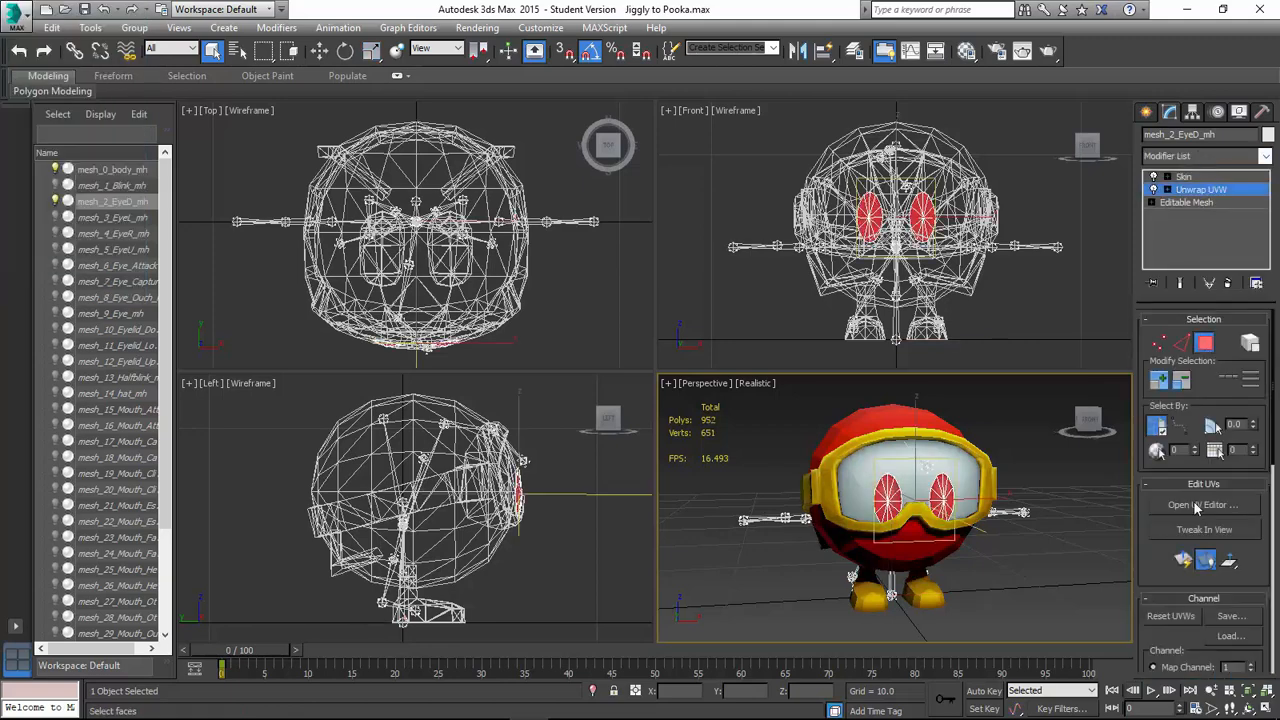
# Open mesh_2_EyeD_mh in the UV Editor, reset its texture list and choose the eye texture behind the UVs.
pyautogui.click(1199, 507)
pyautogui.hotkey('alt', 'Tab')
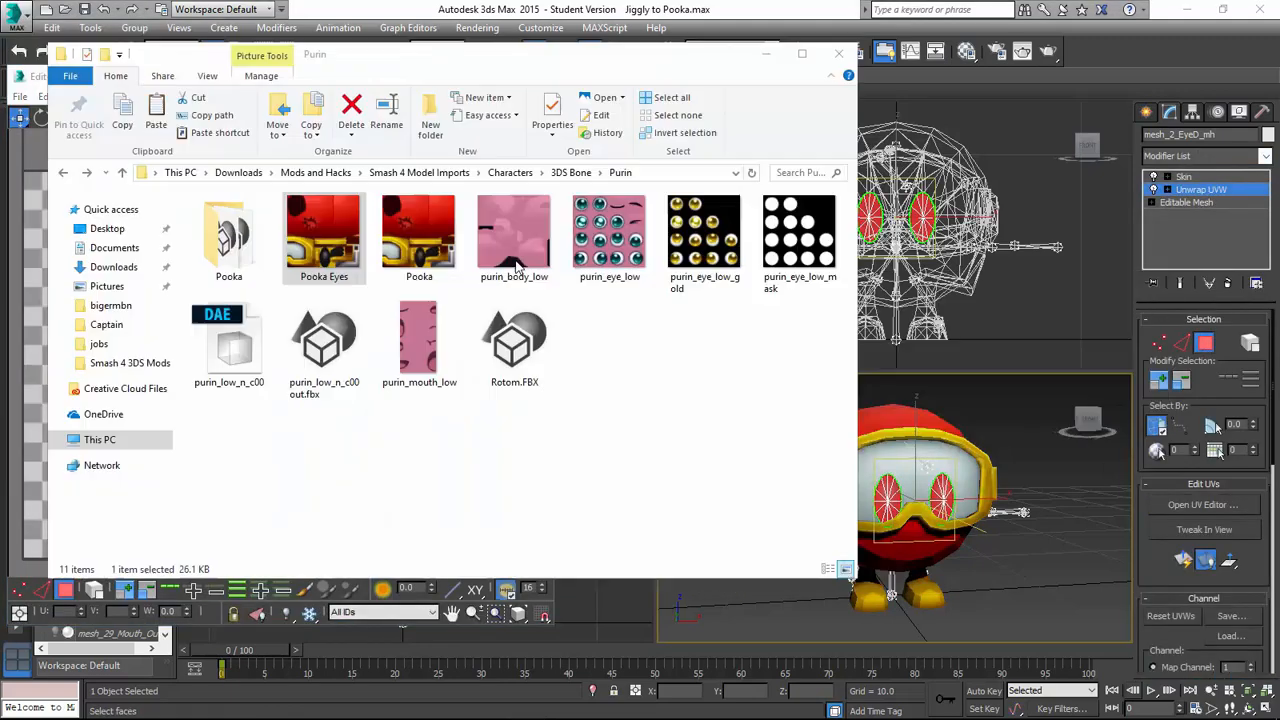
pyautogui.click(541, 119)
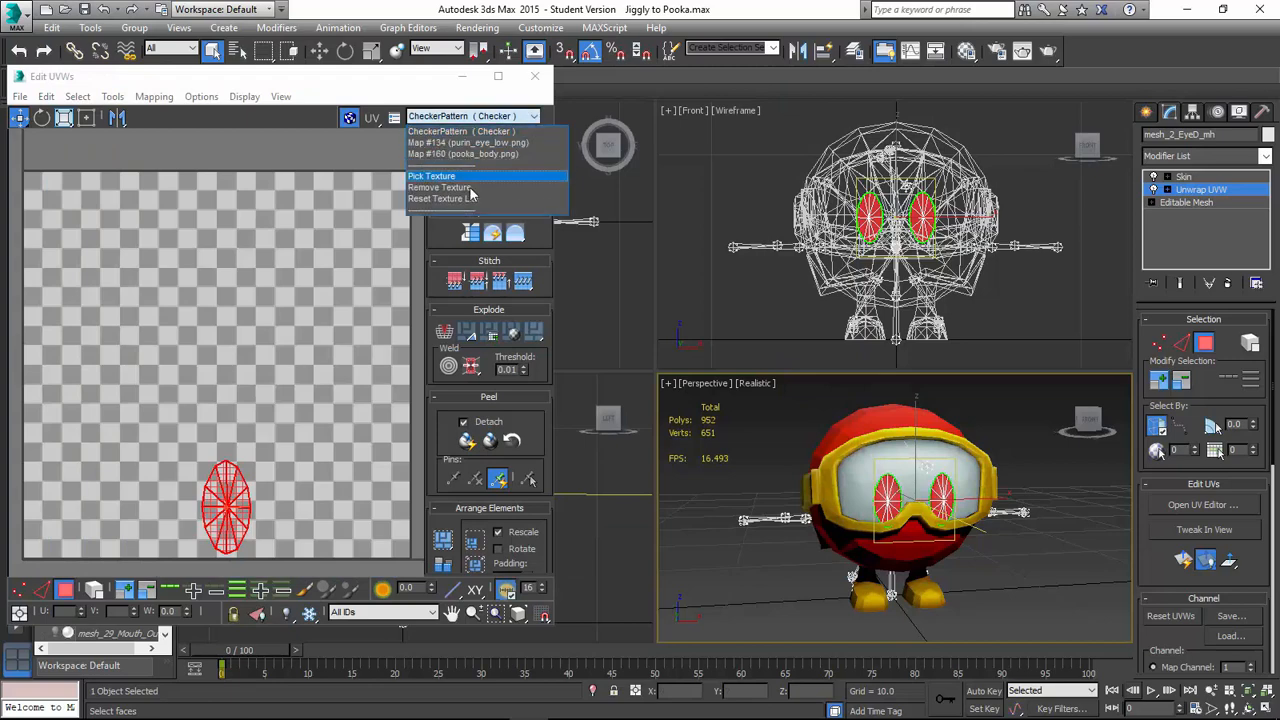
pyautogui.click(474, 199)
pyautogui.click(535, 118)
pyautogui.click(470, 155)
pyautogui.click(538, 77)
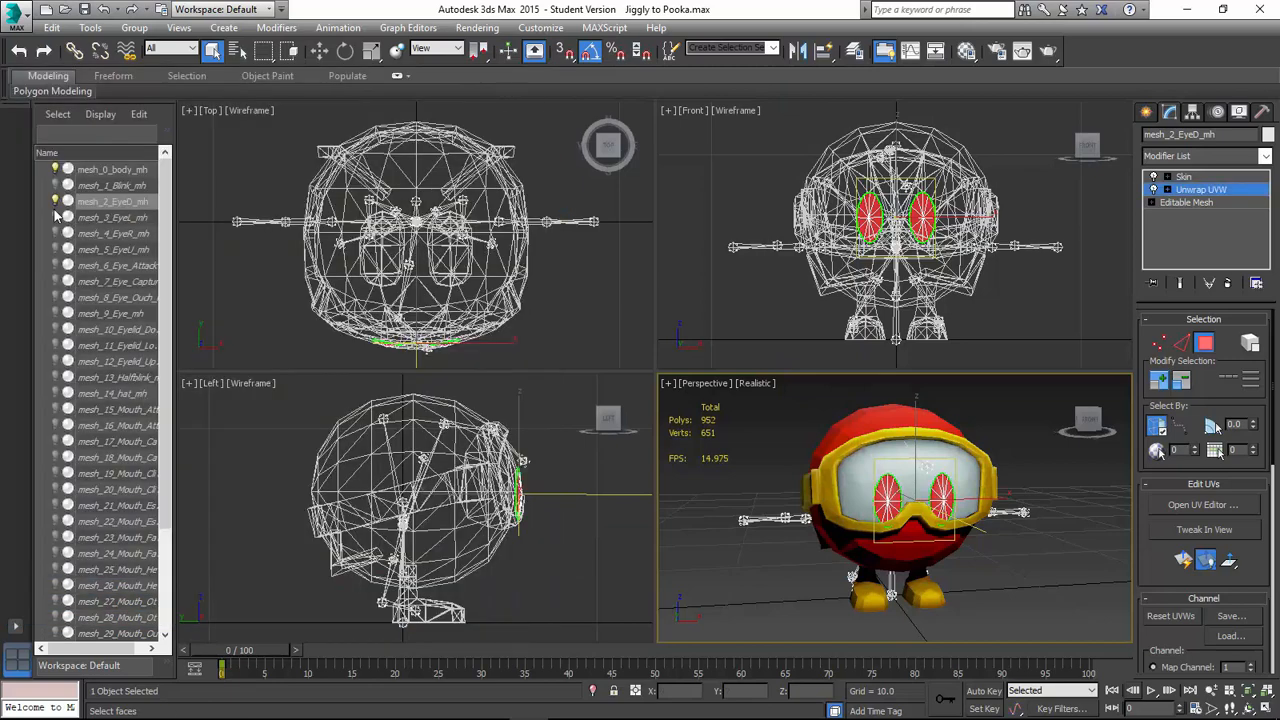
# Show and select mesh_3_EyeL_mh in place of mesh_2_EyeD_mh and apply the Pooka Eyes texture from File Explorer to it.
pyautogui.click(55, 202)
pyautogui.click(56, 217)
pyautogui.click(108, 217)
pyautogui.hotkey('alt', 'Tab')
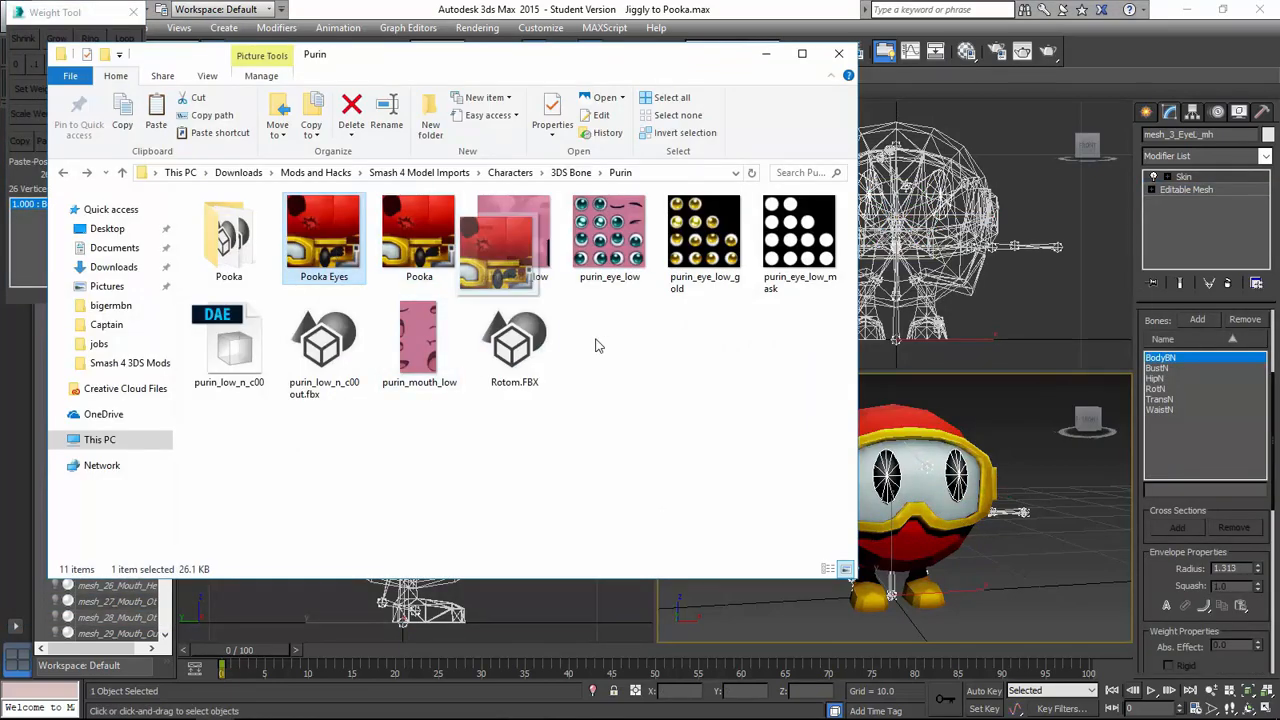
pyautogui.hotkey('alt', 'Tab')
# Add an Unwrap UVW modifier to mesh_3_EyeL_mh and place it below the Skin modifier.
pyautogui.click(1217, 160)
pyautogui.press('u')
pyautogui.press('Return')
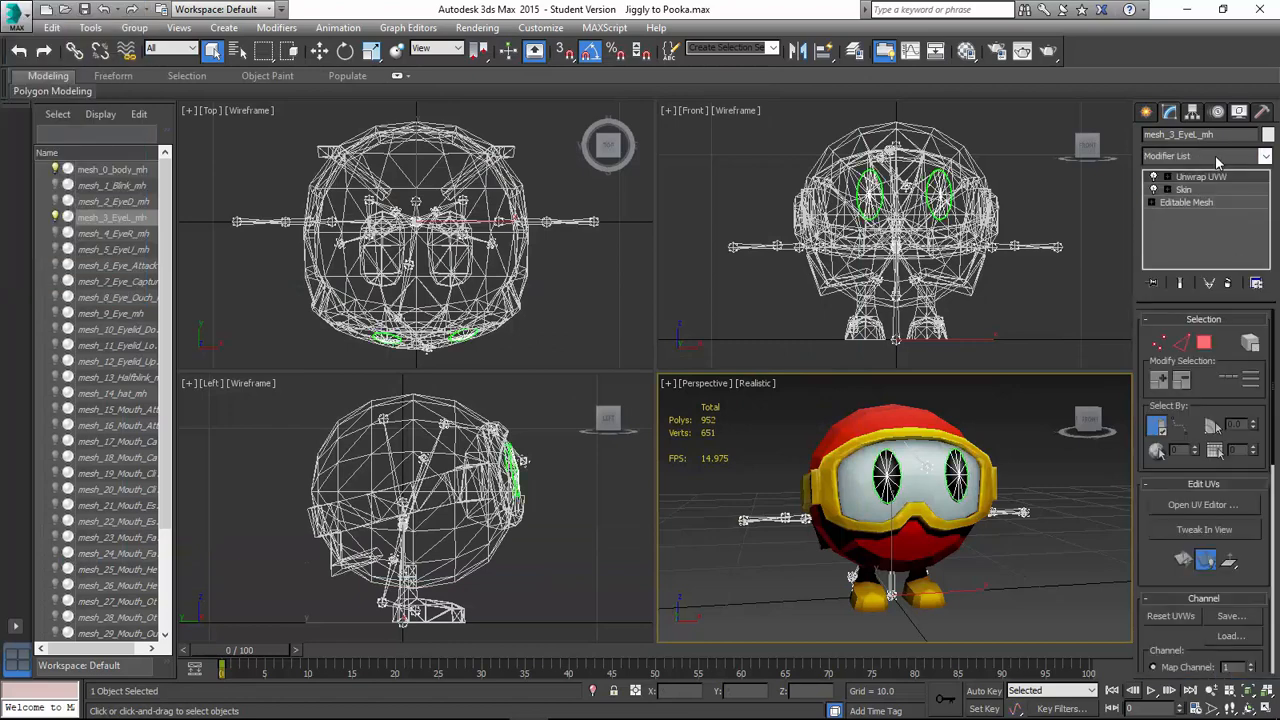
pyautogui.moveTo(1218, 204); pyautogui.dragTo(1218, 200)
# Open mesh_3_EyeL_mh in the UV Editor and show its Pooka Eyes texture behind the UVs.
pyautogui.click(1203, 504)
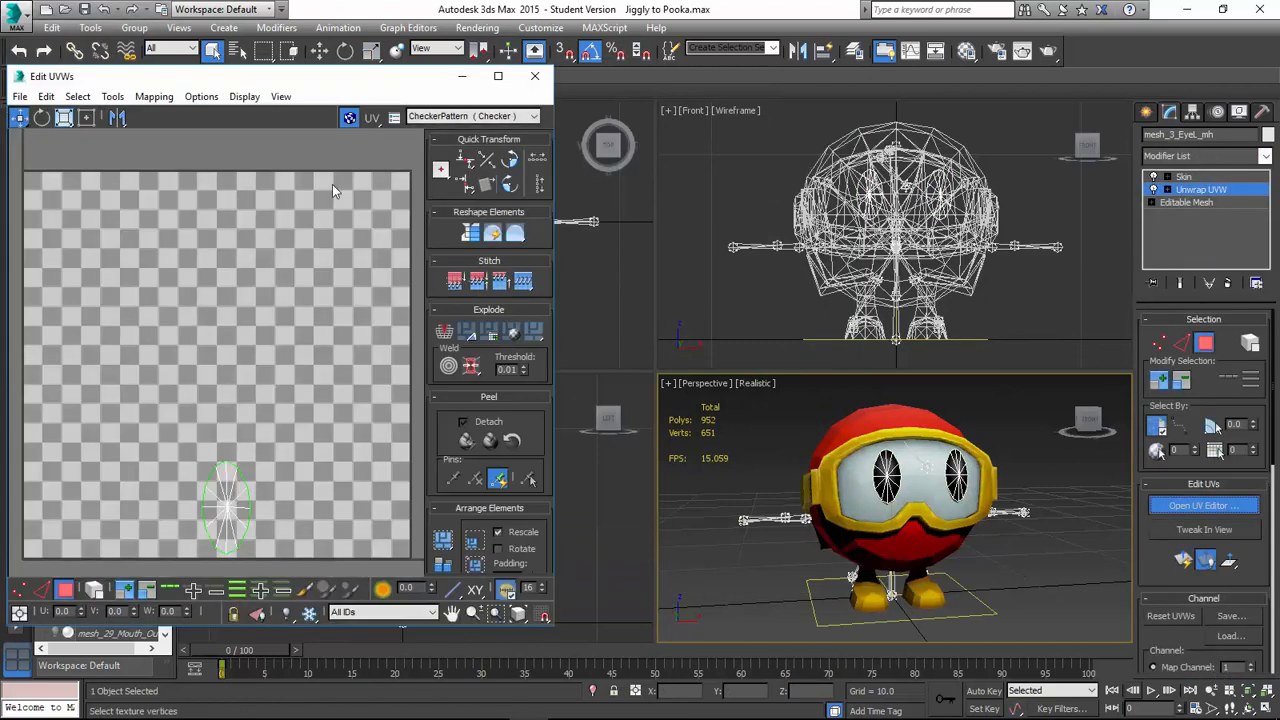
pyautogui.click(470, 116)
pyautogui.click(461, 142)
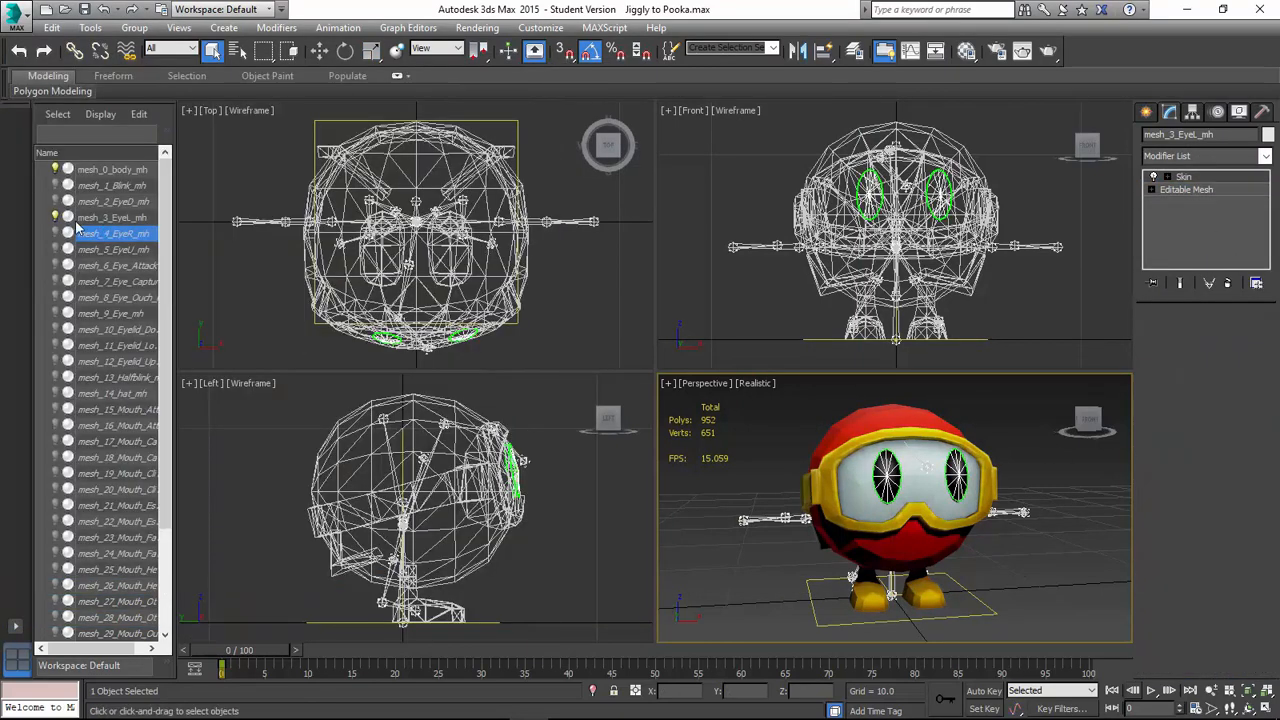
# Add an Unwrap UVW modifier to mesh_4_EyeR_mh and place it below the Skin modifier.
pyautogui.click(1264, 155)
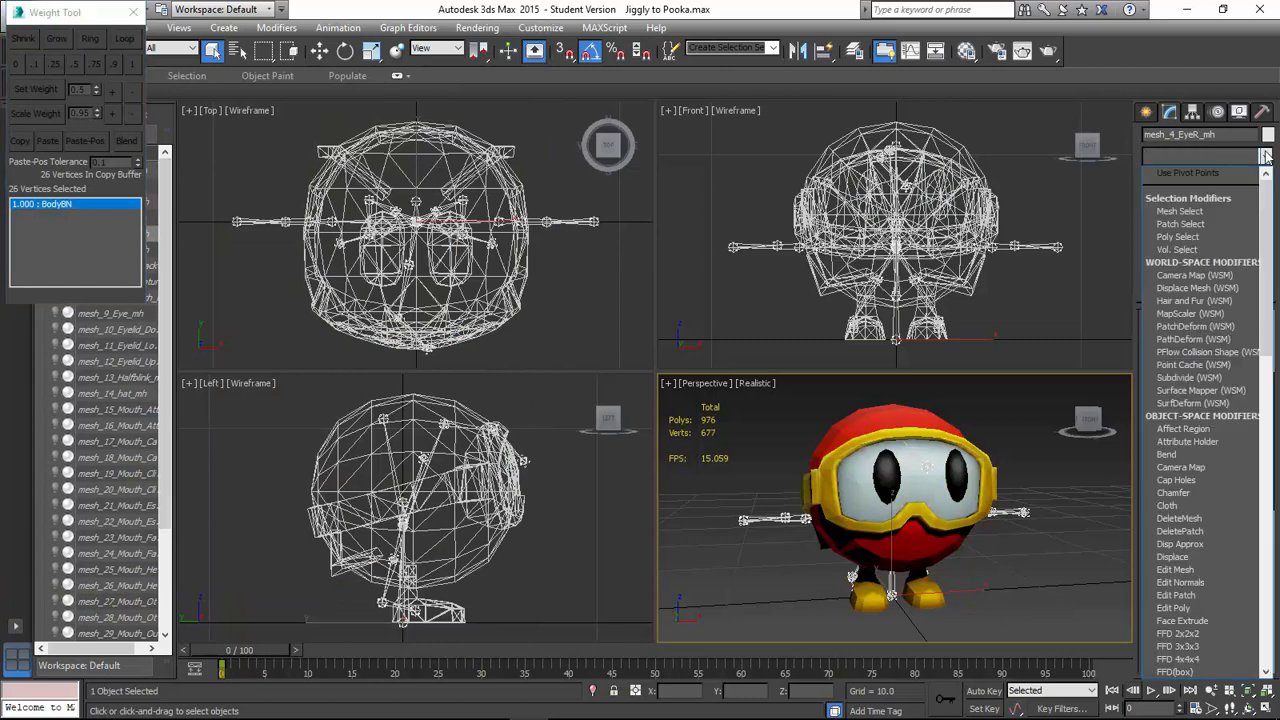
pyautogui.press('u')
pyautogui.press('Return')
pyautogui.moveTo(1206, 205); pyautogui.dragTo(1200, 199)
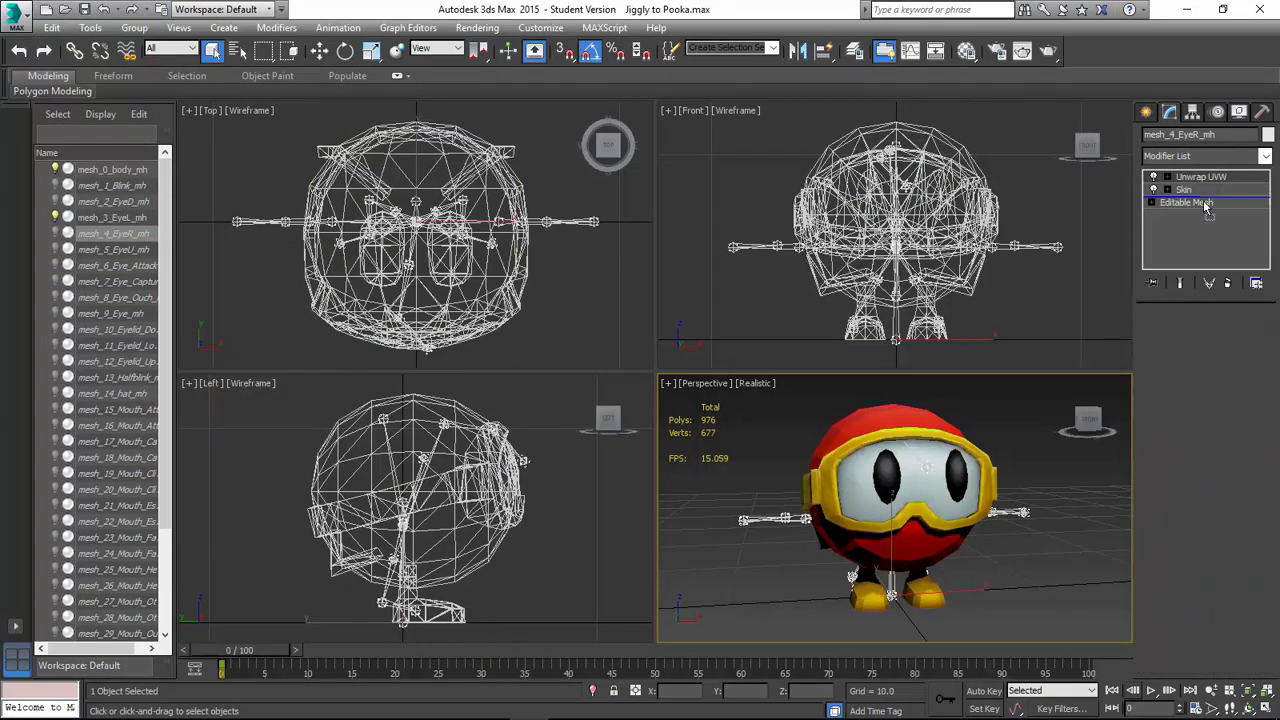
# Switch to File Explorer and apply the Pooka Eyes texture to mesh_4_EyeR_mh in the perspective view.
pyautogui.hotkey('alt', 'Tab')
pyautogui.moveTo(324, 240); pyautogui.dragTo(854, 492)
pyautogui.hotkey('alt', 'Tab')
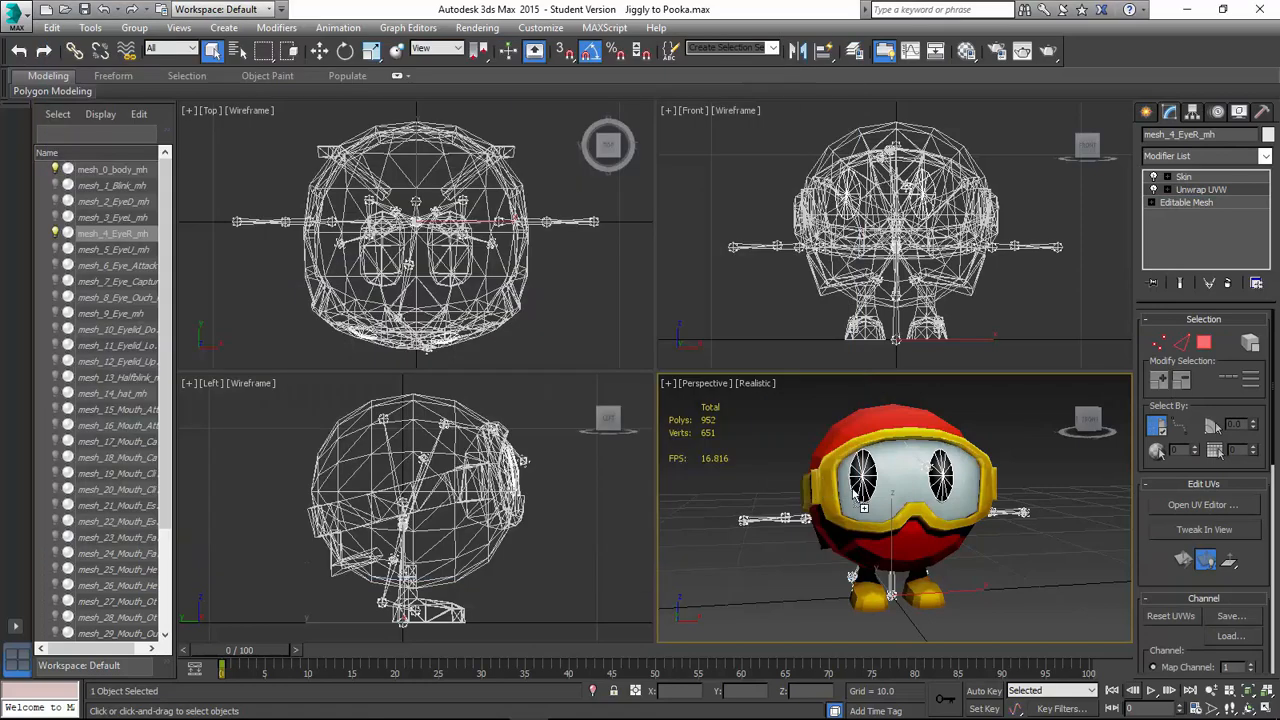
# Open mesh_4_EyeR_mh in the UV Editor and check its UVs against the Pooka Eyes texture.
pyautogui.click(1200, 189)
pyautogui.click(1203, 504)
pyautogui.click(470, 116)
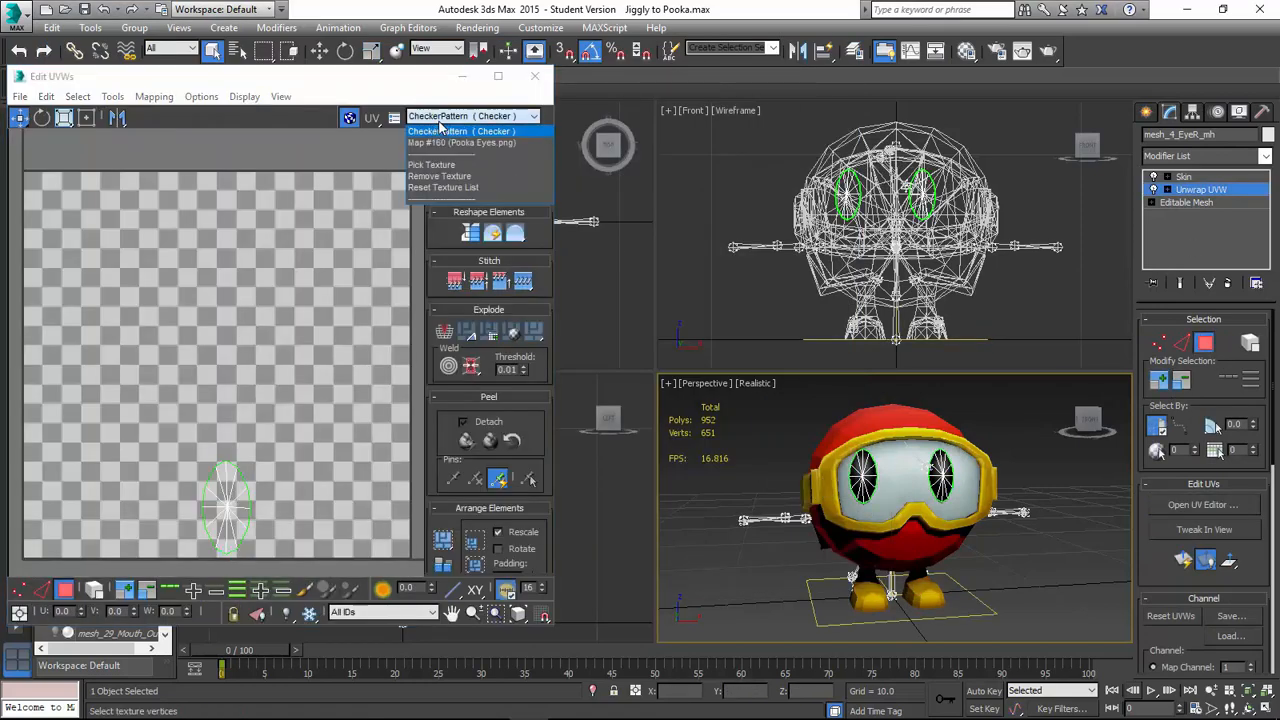
pyautogui.click(470, 139)
pyautogui.click(535, 76)
# Show mesh_5_EyeU_mh instead of mesh_4_EyeR_mh and give it an Unwrap UVW modifier below Skin.
pyautogui.click(57, 249)
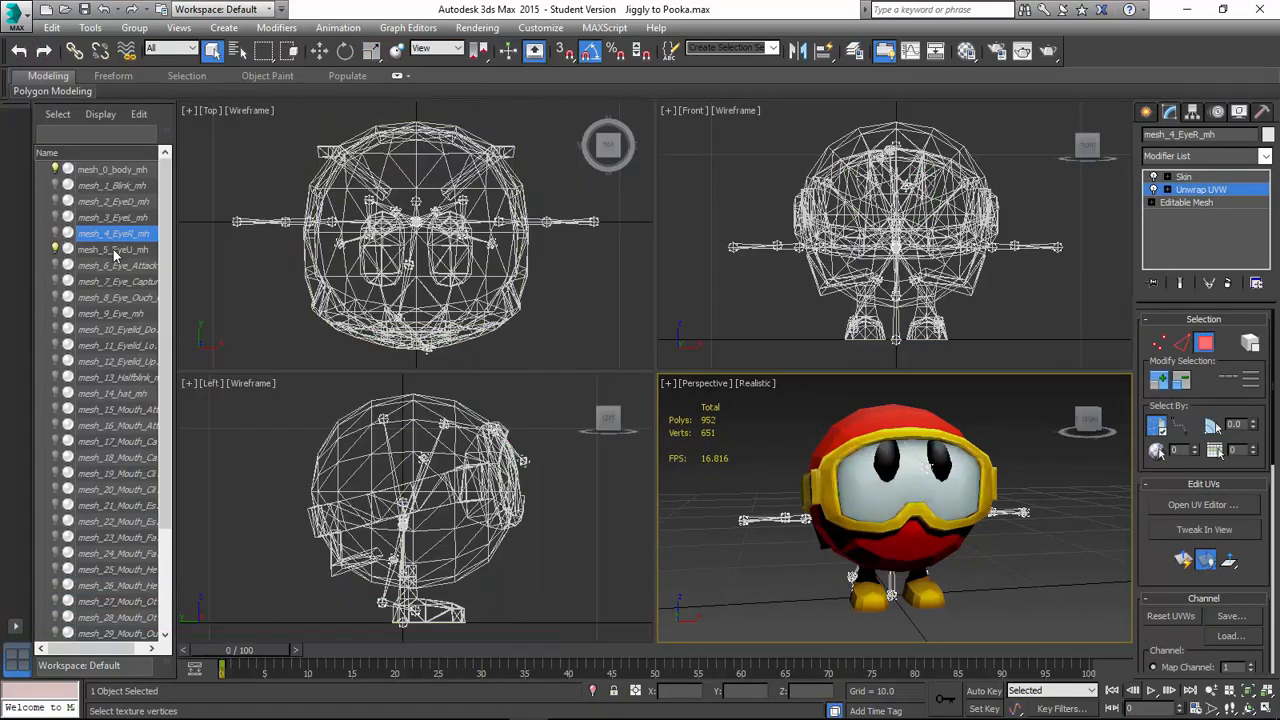
pyautogui.click(1205, 156)
pyautogui.click(1200, 531)
pyautogui.moveTo(1208, 177); pyautogui.dragTo(1205, 196)
# Apply the Pooka Eyes texture to mesh_5_EyeU_mh and show it behind the UVs in the UV Editor.
pyautogui.hotkey('alt', 'Tab')
pyautogui.moveTo(447, 315); pyautogui.dragTo(893, 475)
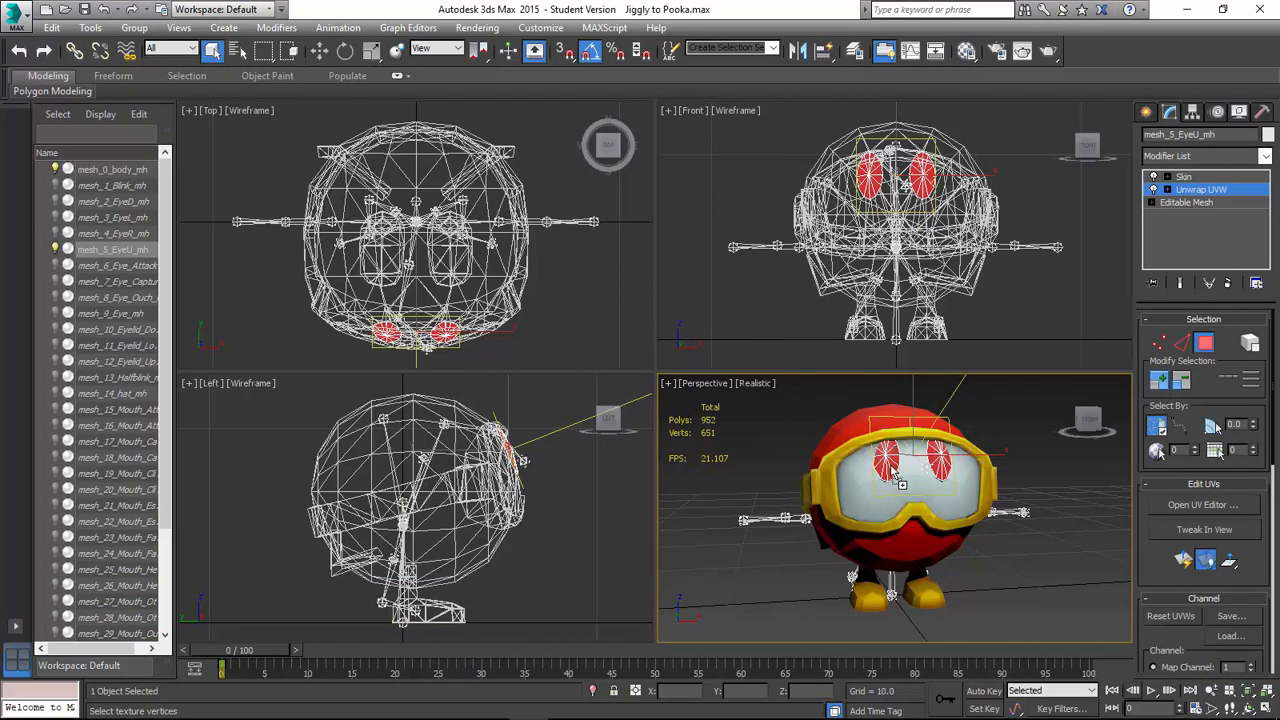
pyautogui.click(1195, 504)
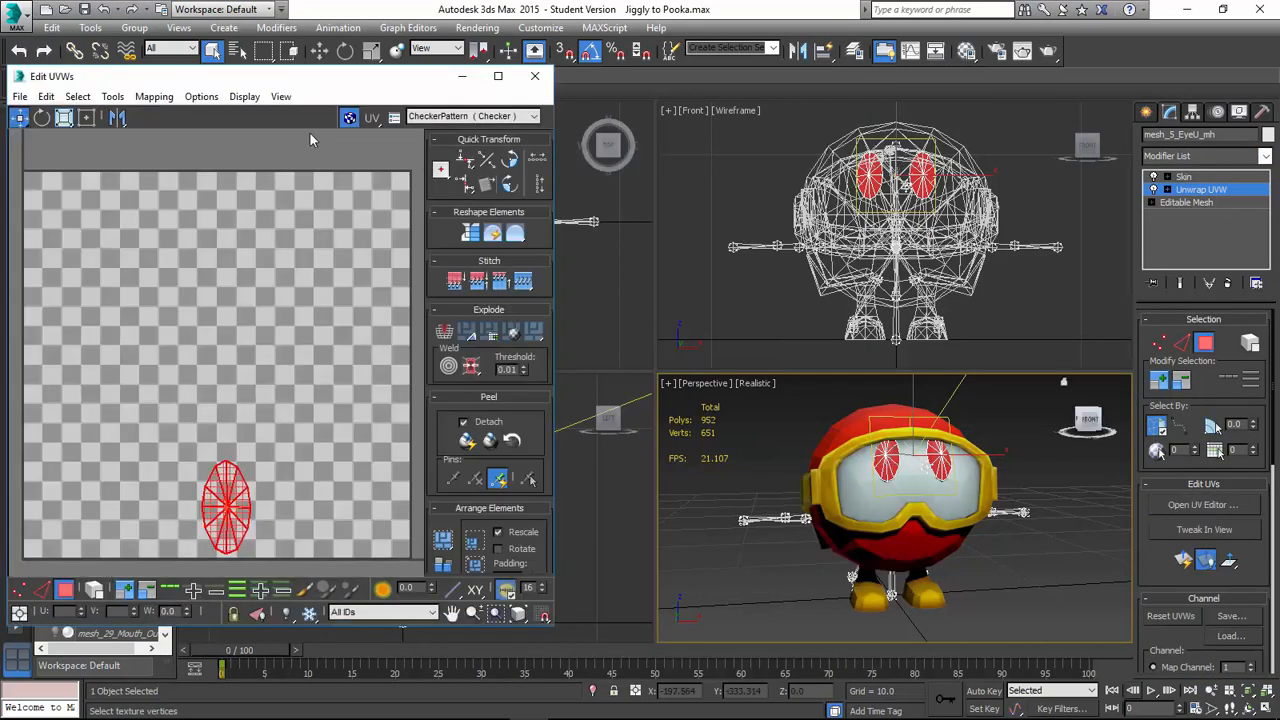
pyautogui.click(491, 114)
pyautogui.click(486, 137)
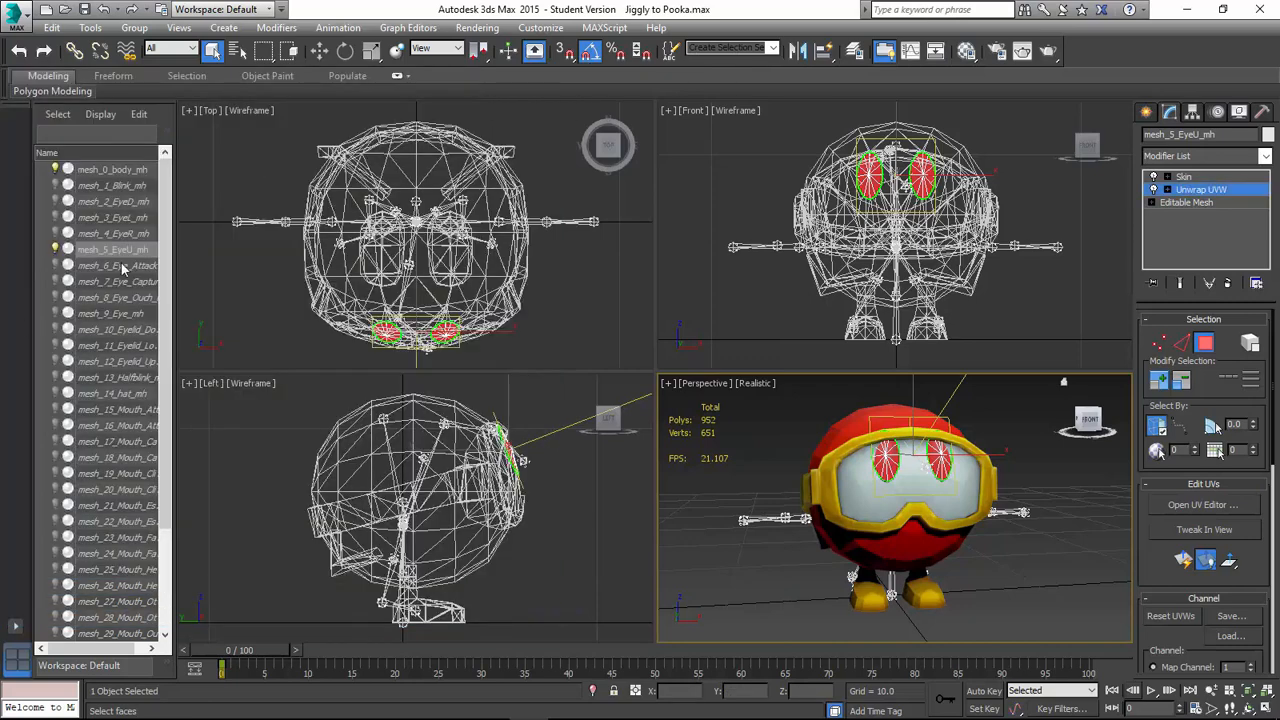
# Show mesh_6_Eye_Attack_mh instead of mesh_5_EyeU_mh and give it an Unwrap UVW modifier below Skin.
pyautogui.click(56, 265)
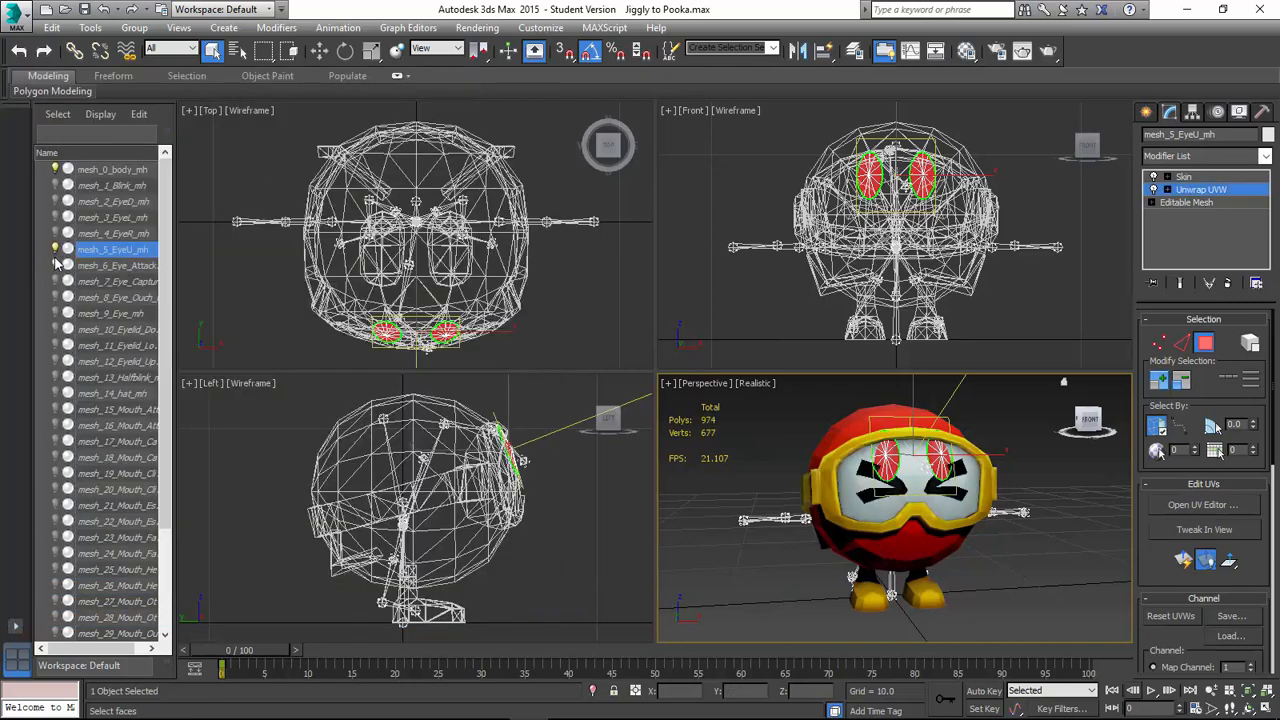
pyautogui.click(55, 249)
pyautogui.click(95, 264)
pyautogui.click(1208, 157)
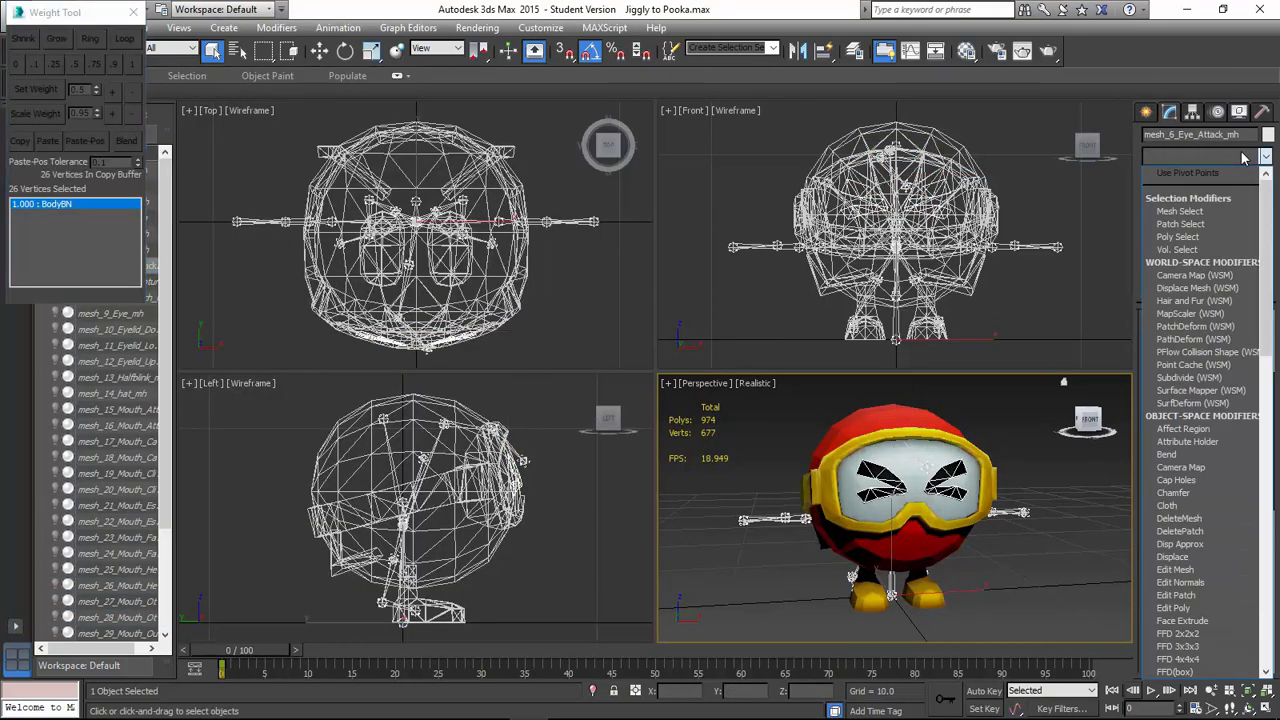
pyautogui.press('u')
pyautogui.press('Return')
pyautogui.moveTo(1199, 200); pyautogui.dragTo(1200, 204)
# Select all faces of mesh_6_Eye_Attack_mh and apply the Pooka Eyes texture to them from File Explorer.
pyautogui.click(1204, 343)
pyautogui.hotkey('ctrl', 'a')
pyautogui.hotkey('alt', 'Tab')
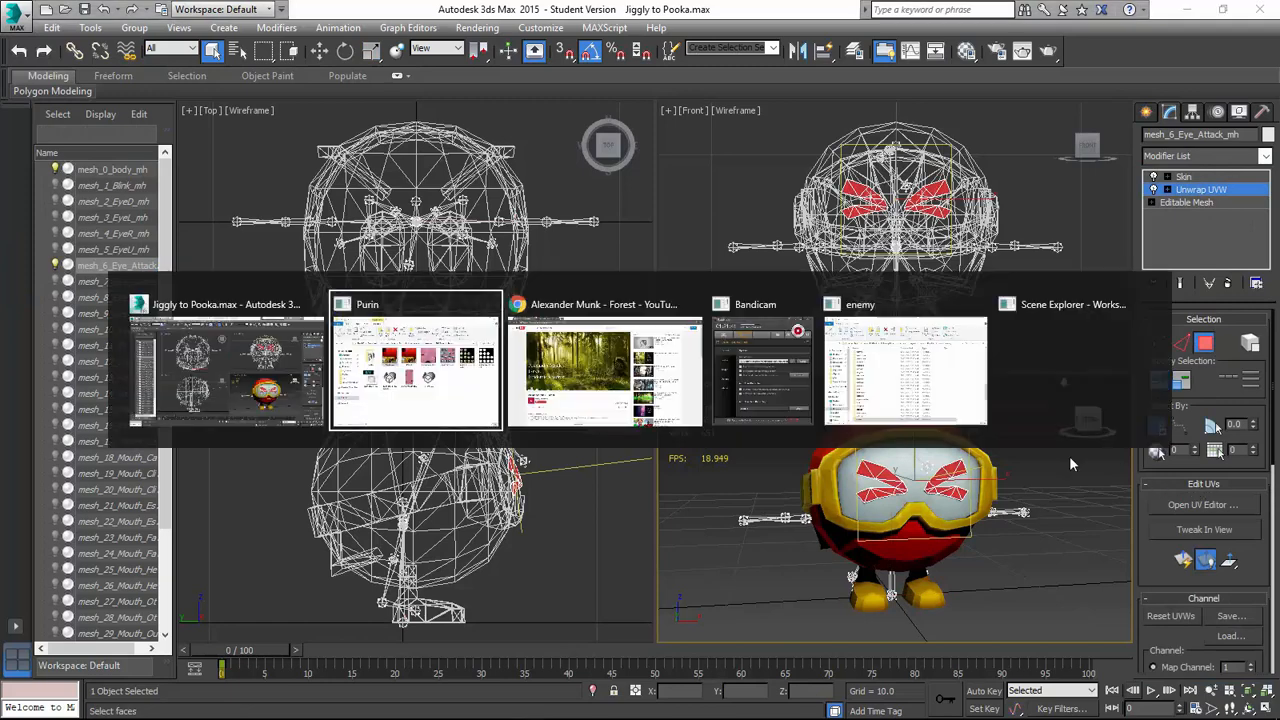
pyautogui.moveTo(436, 258); pyautogui.dragTo(878, 468)
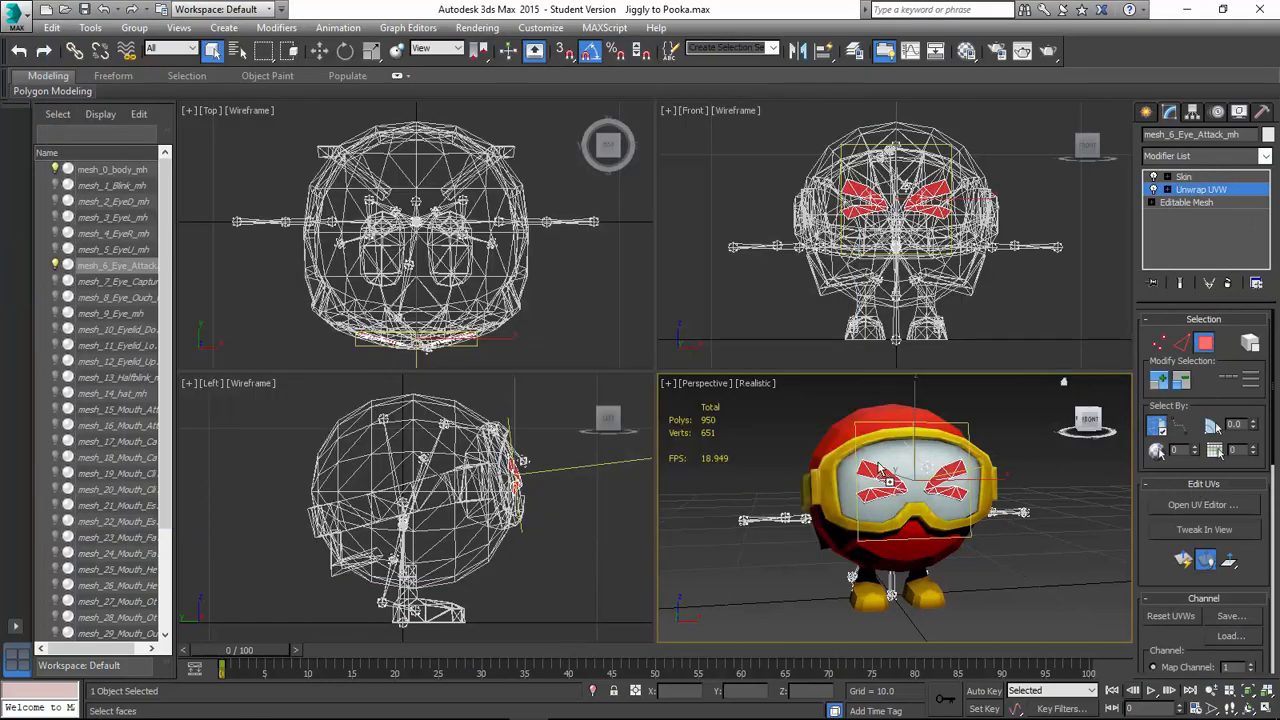
# Show mesh_7_Eye_Capture_mh instead of mesh_6_Eye_Attack_mh and give it an Unwrap UVW modifier below Skin.
pyautogui.click(55, 282)
pyautogui.click(55, 265)
pyautogui.click(111, 283)
pyautogui.click(1182, 158)
pyautogui.press('u')
pyautogui.press('Return')
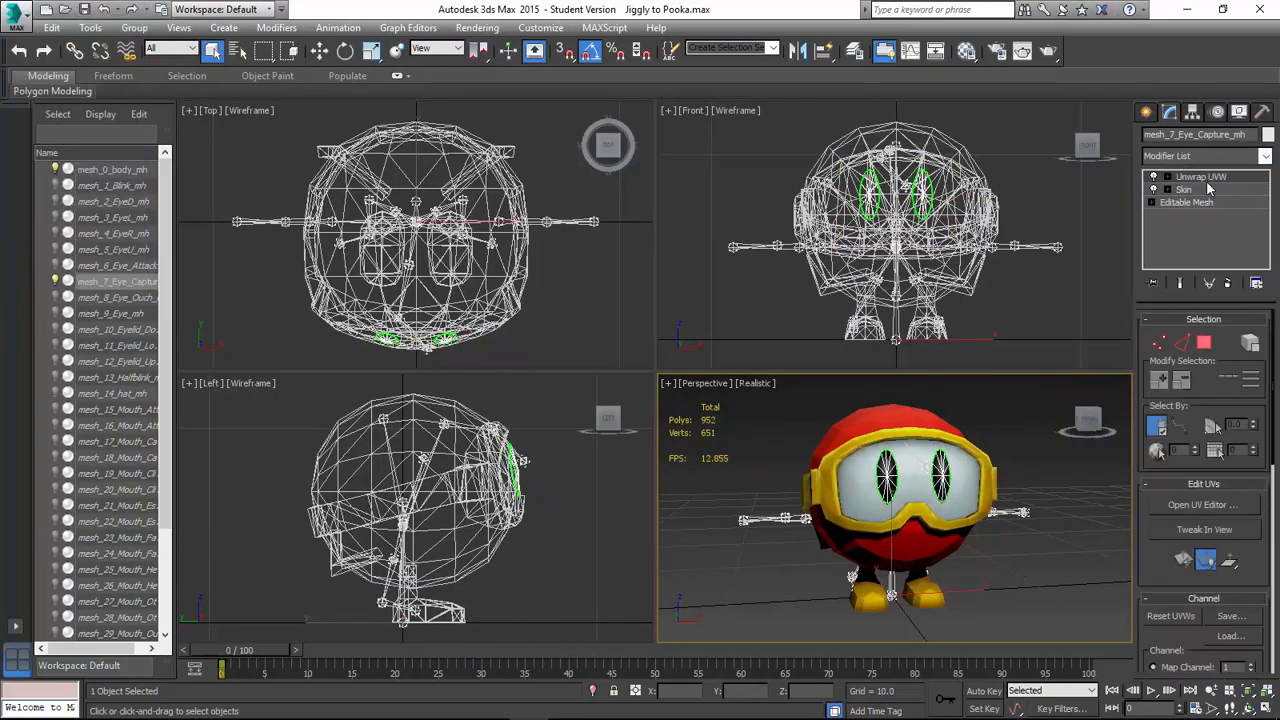
pyautogui.moveTo(1207, 184); pyautogui.dragTo(1203, 199)
# Apply the Pooka Eyes texture to mesh_7_Eye_Capture_mh from File Explorer and activate polygon mode in its Unwrap UVW modifier.
pyautogui.hotkey('alt', 'Tab')
pyautogui.moveTo(302, 278); pyautogui.dragTo(898, 480)
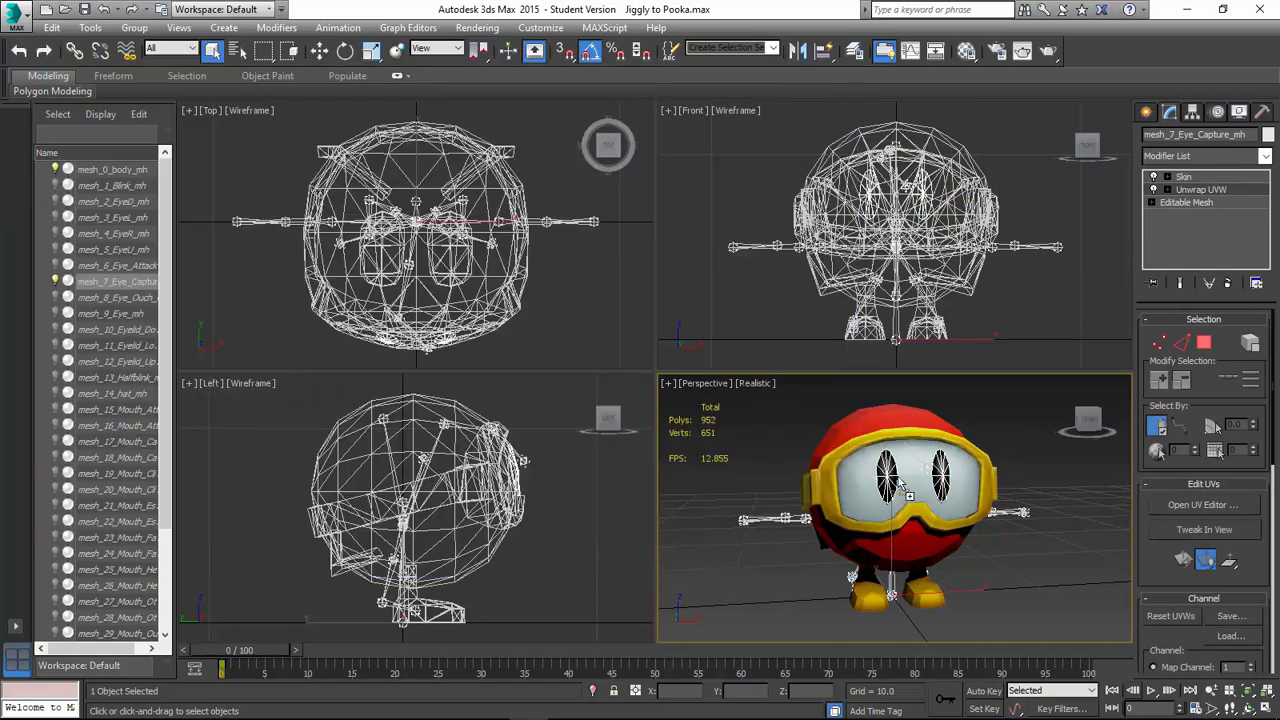
pyautogui.click(1214, 190)
pyautogui.click(1204, 343)
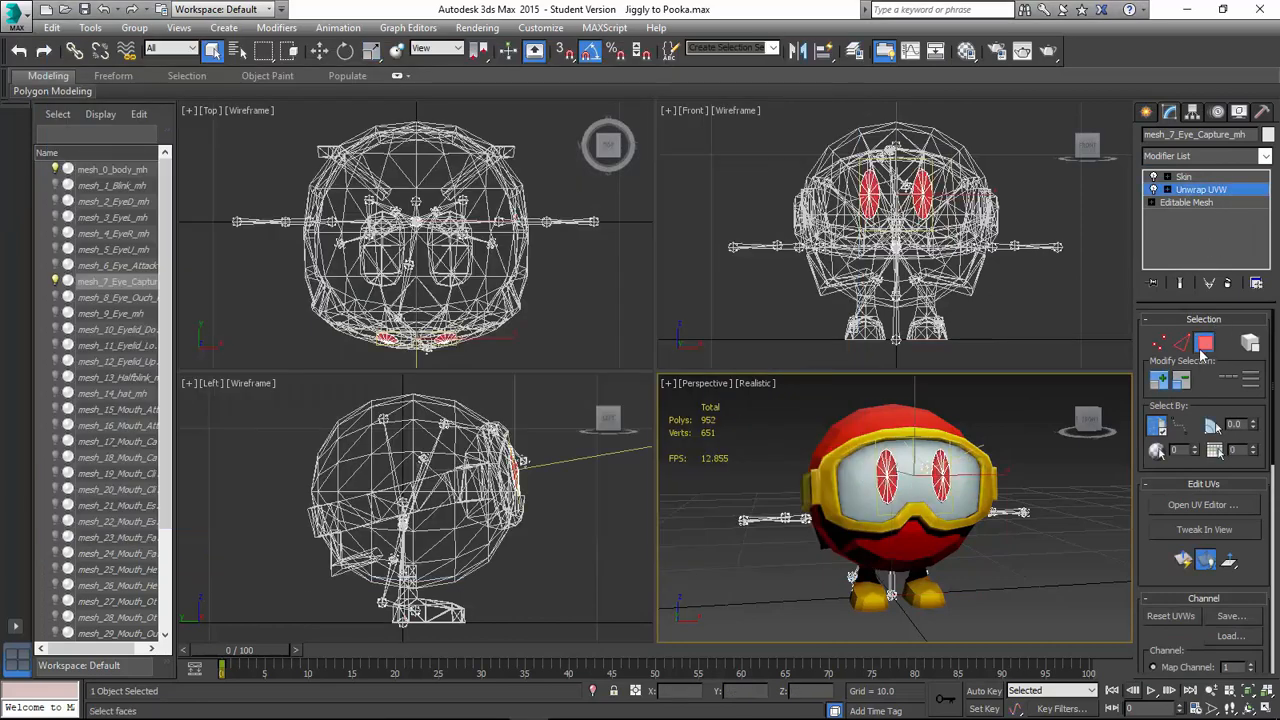
# Show only mesh_8_Eye_Ouch_mh with the body, add Unwrap UVW below its Skin modifier and apply the Pooka Eyes texture.
pyautogui.click(55, 298)
pyautogui.click(55, 282)
pyautogui.click(100, 298)
pyautogui.click(1240, 157)
pyautogui.press('u')
pyautogui.press('Return')
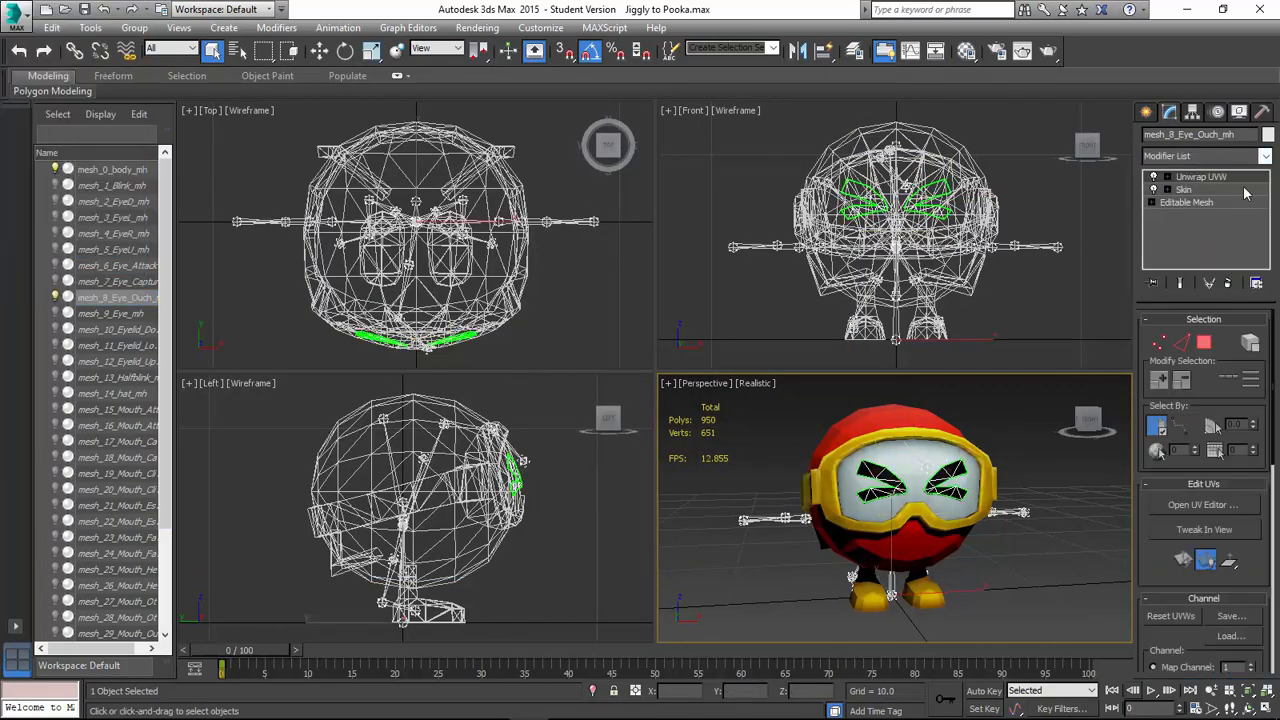
pyautogui.moveTo(1226, 207); pyautogui.dragTo(1224, 196)
pyautogui.hotkey('alt', 'Tab')
pyautogui.moveTo(340, 290); pyautogui.dragTo(868, 483)
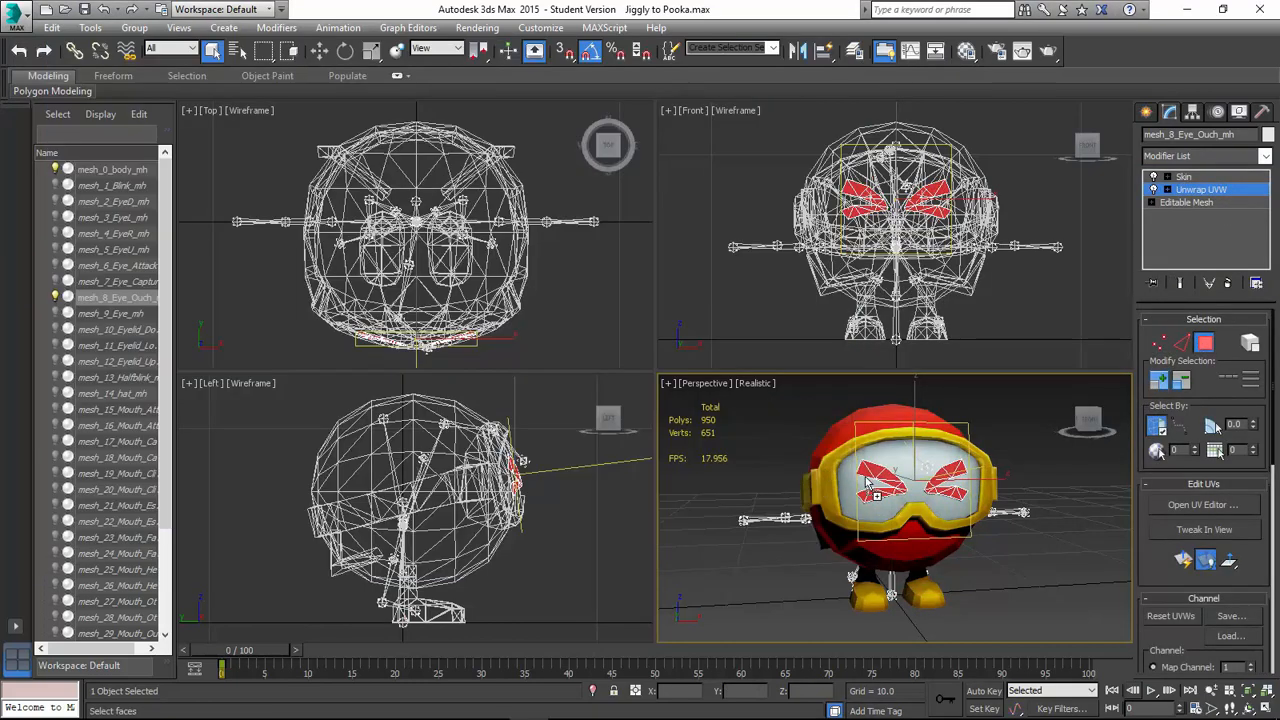
# Show mesh_9_Eye_mh instead of mesh_8_Eye_Ouch_mh and apply the Pooka Eyes texture to it from File Explorer.
pyautogui.click(55, 314)
pyautogui.click(55, 298)
pyautogui.click(100, 314)
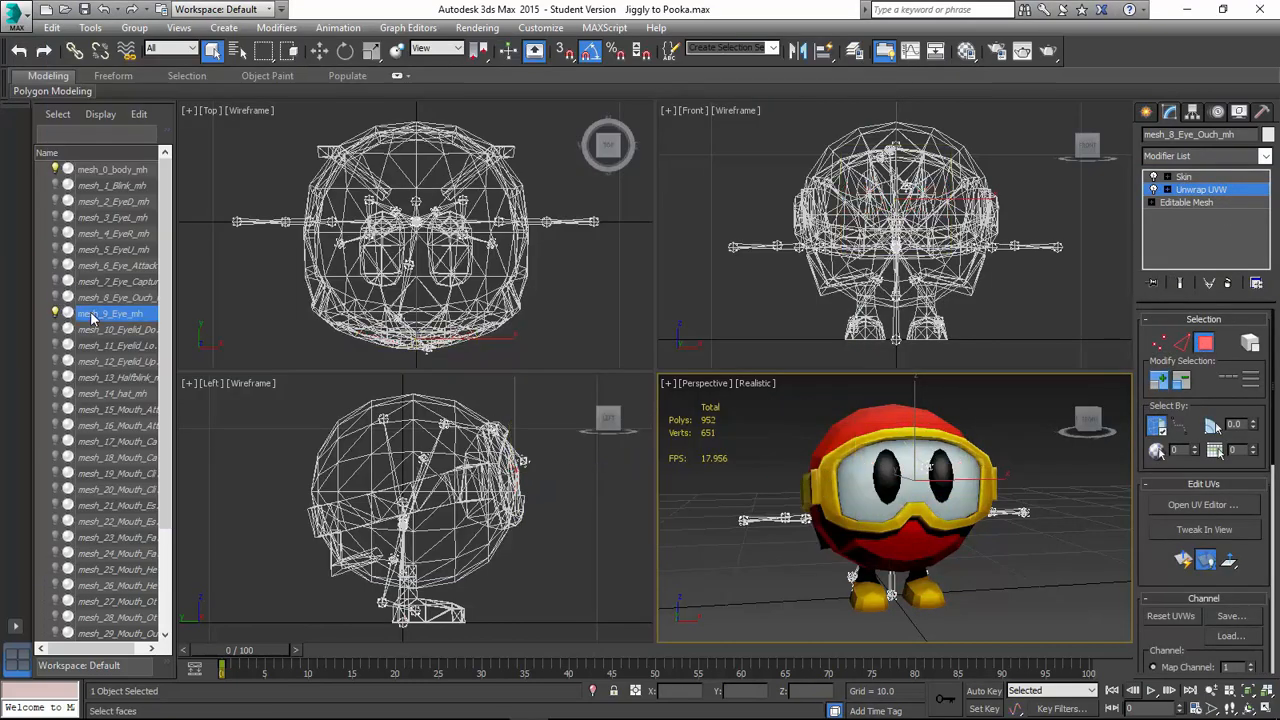
pyautogui.hotkey('alt', 'Tab')
pyautogui.moveTo(305, 235); pyautogui.dragTo(880, 464)
# Add an Unwrap UVW modifier to mesh_9_Eye_mh and place it below the Skin modifier.
pyautogui.click(1241, 159)
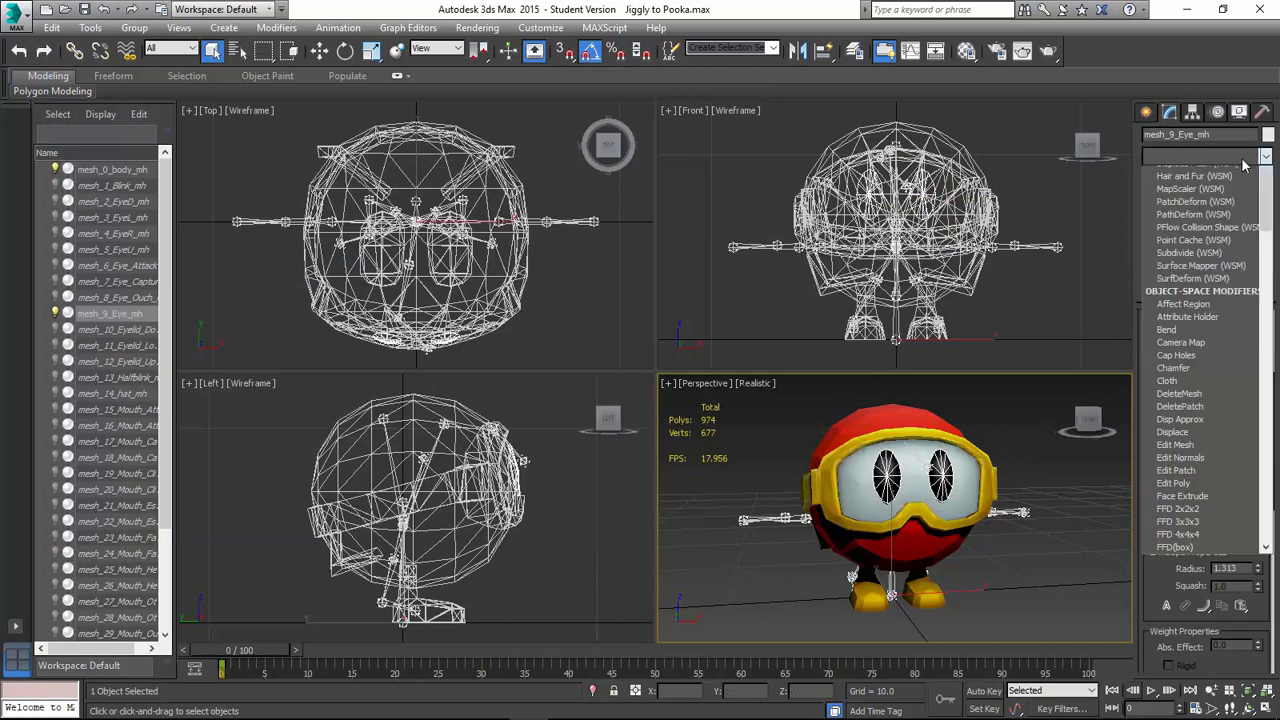
pyautogui.press('u')
pyautogui.press('Return')
pyautogui.moveTo(1213, 183); pyautogui.dragTo(1210, 193)
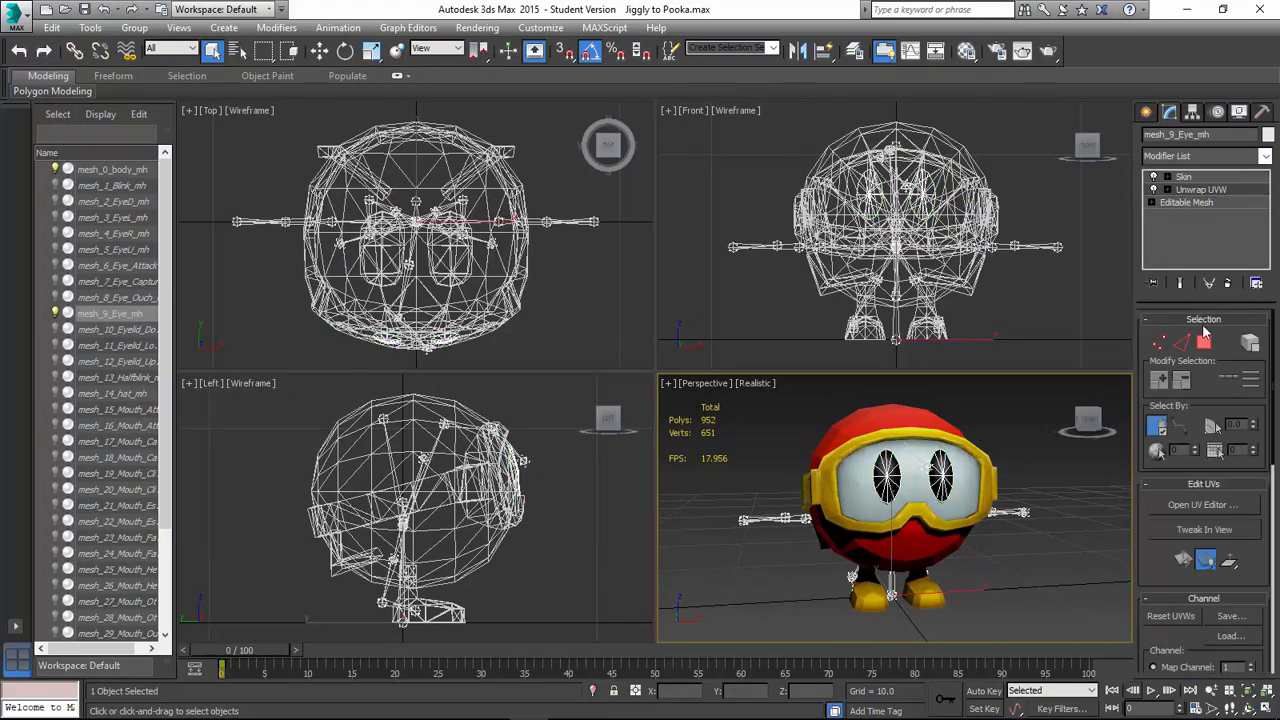
# Open mesh_9_Eye_mh in the UV Editor and check its UVs against the Pooka Eyes texture.
pyautogui.click(1203, 504)
pyautogui.click(454, 119)
pyautogui.click(456, 143)
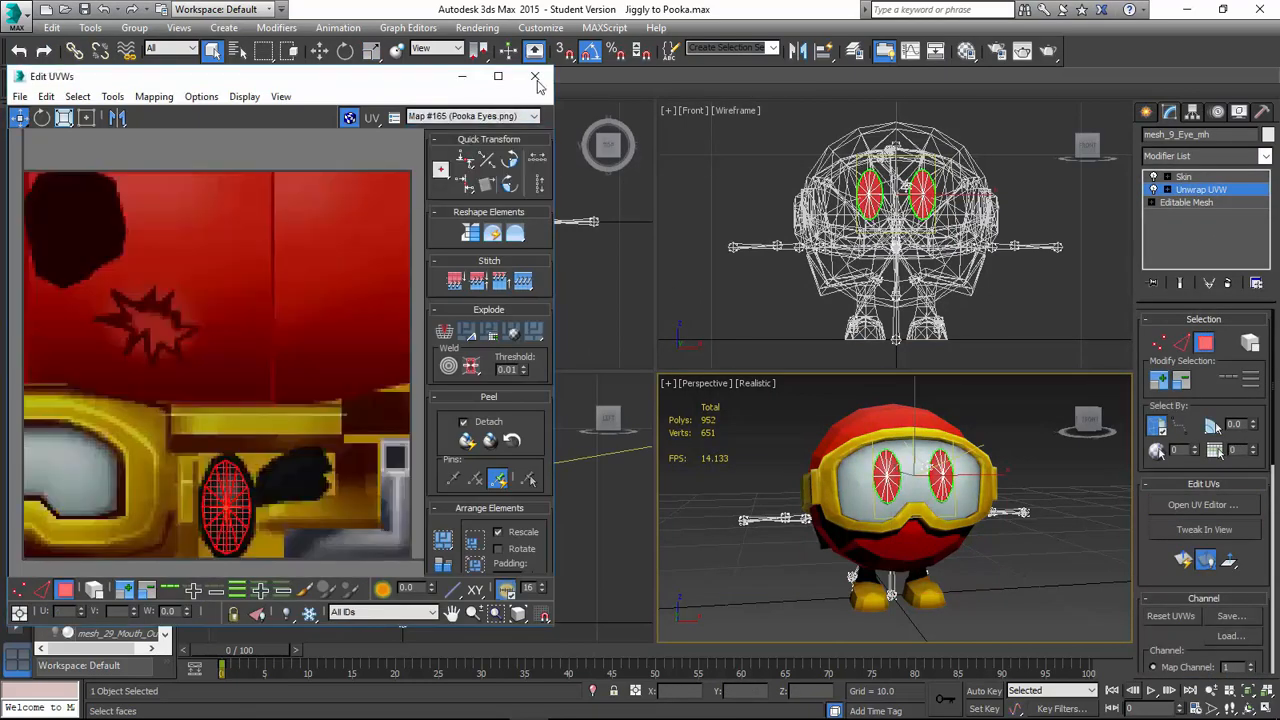
pyautogui.click(535, 77)
pyautogui.click(770, 451)
pyautogui.click(57, 202)
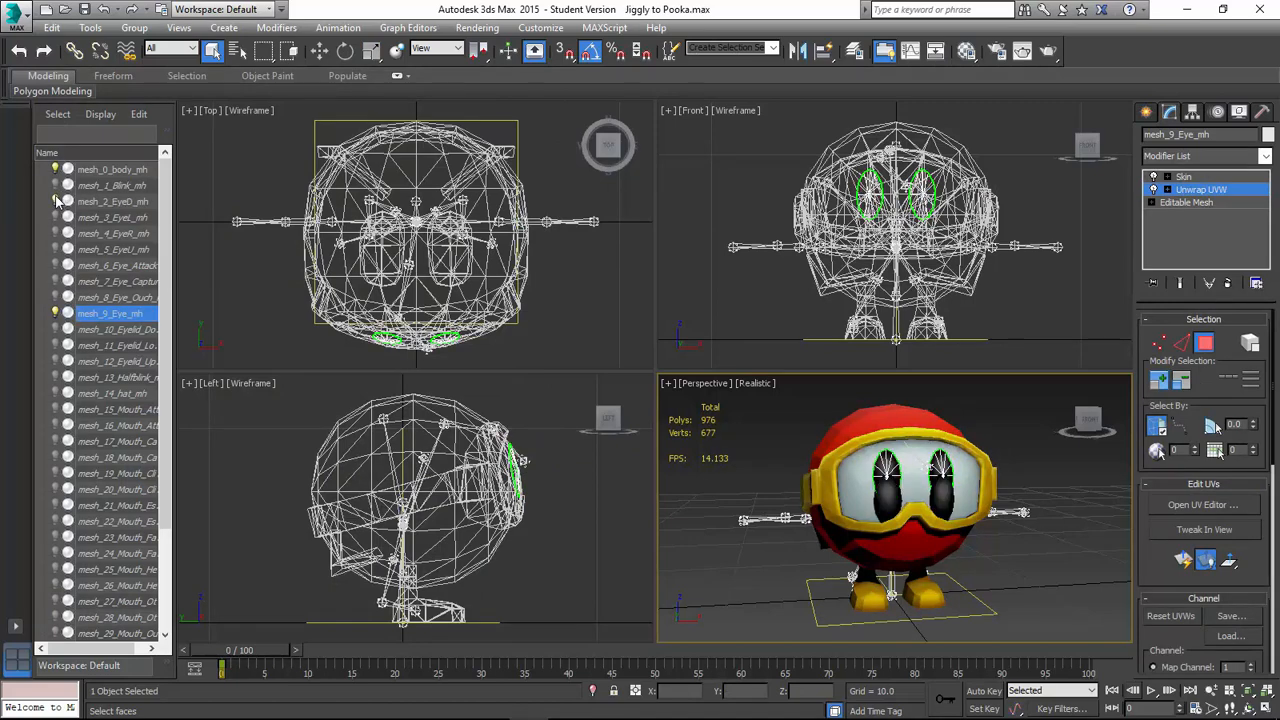
pyautogui.click(55, 218)
pyautogui.click(56, 234)
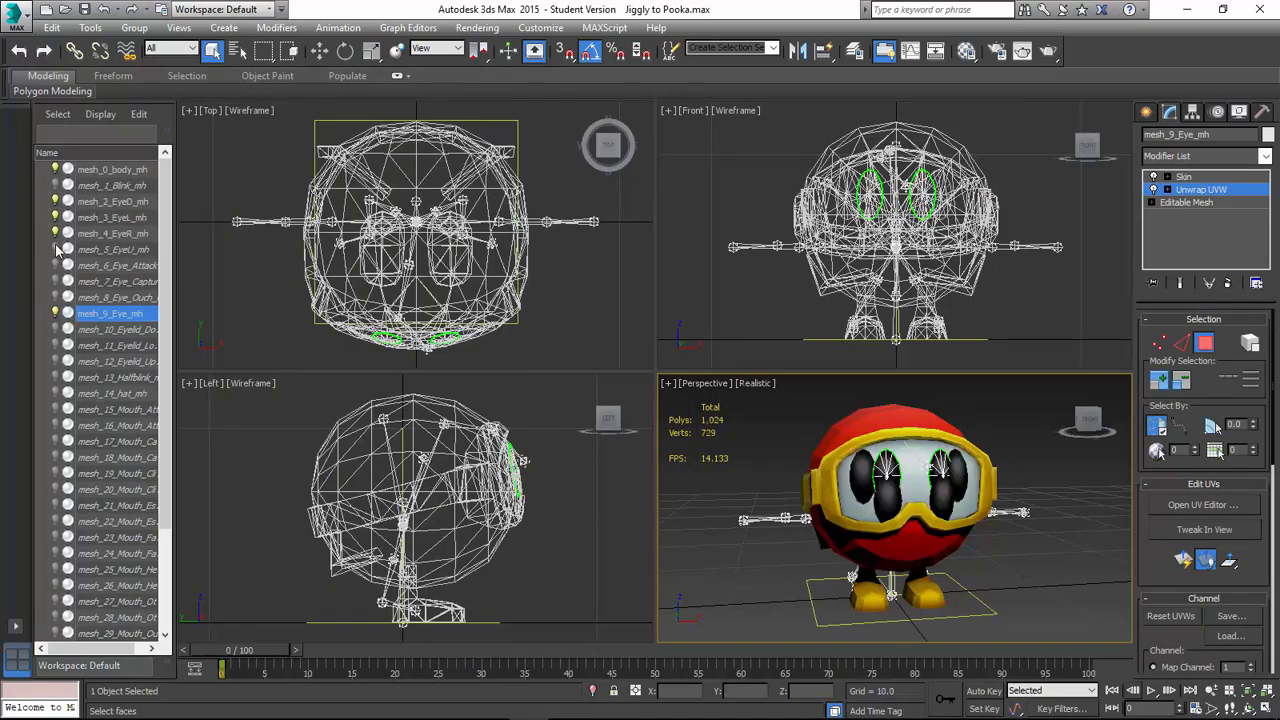
pyautogui.click(57, 250)
pyautogui.hotkey('ctrl', 'z')
pyautogui.hotkey('ctrl', 'z')
pyautogui.hotkey('ctrl', 'z')
pyautogui.hotkey('ctrl', 'z')
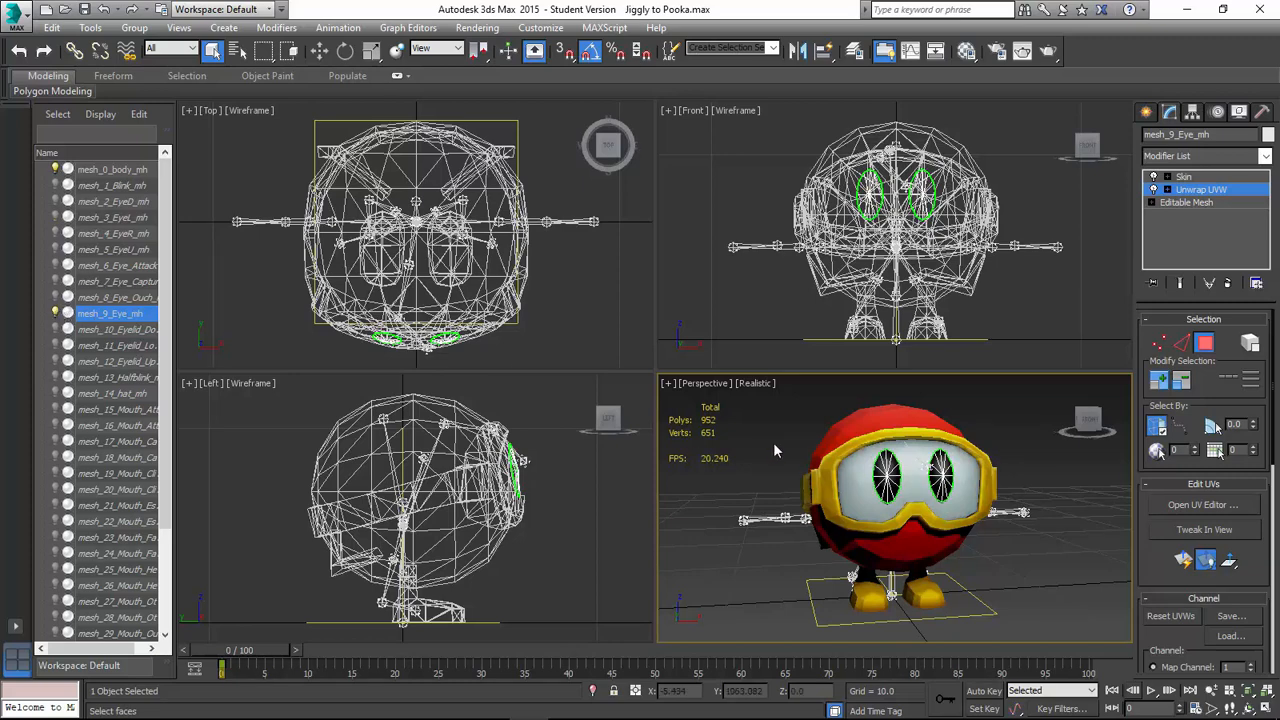
# Deselect all objects and save the scene.
pyautogui.click(97, 173)
pyautogui.moveTo(776, 430); pyautogui.dragTo(750, 462)
pyautogui.hotkey('ctrl', 's')
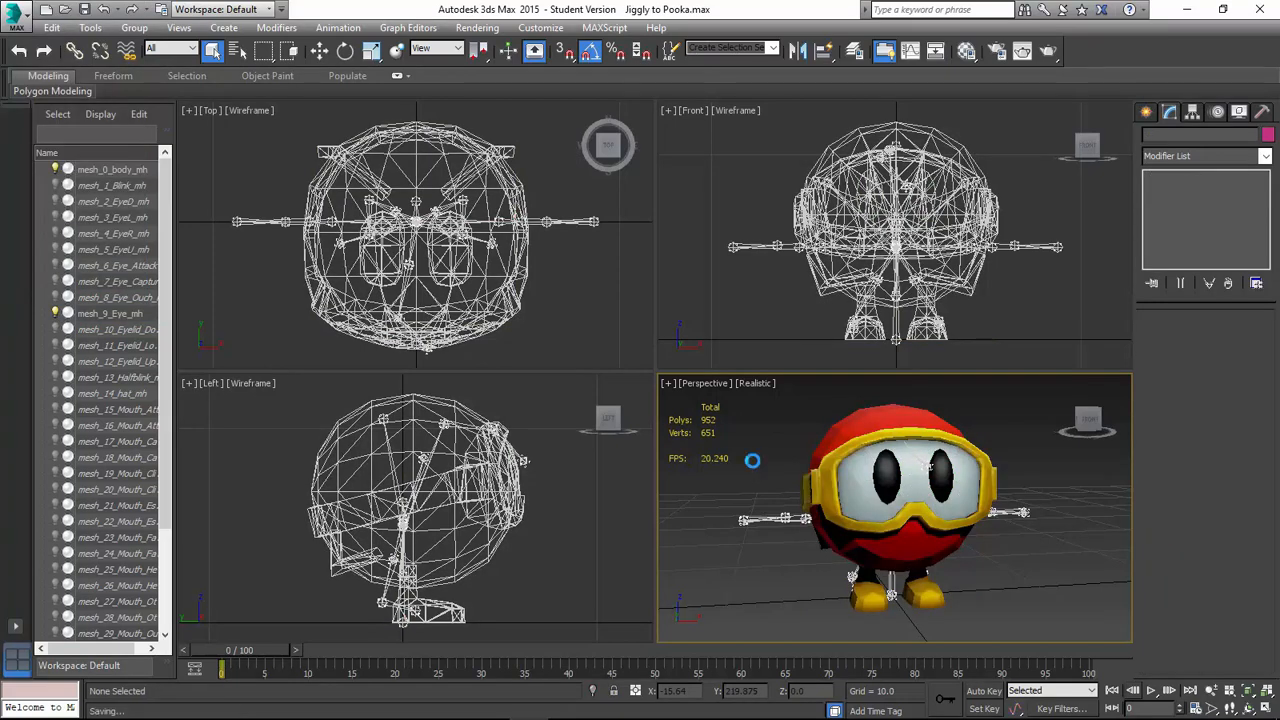
pyautogui.click(128, 314)
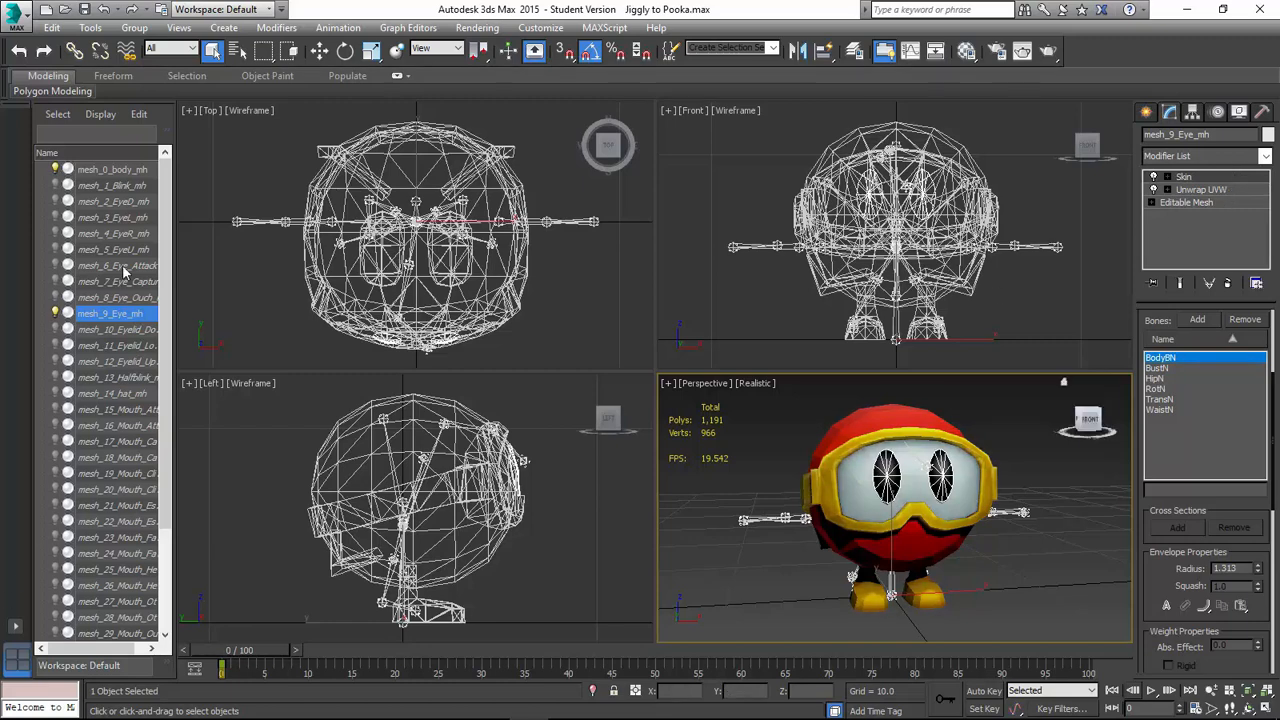
pyautogui.click(112, 188)
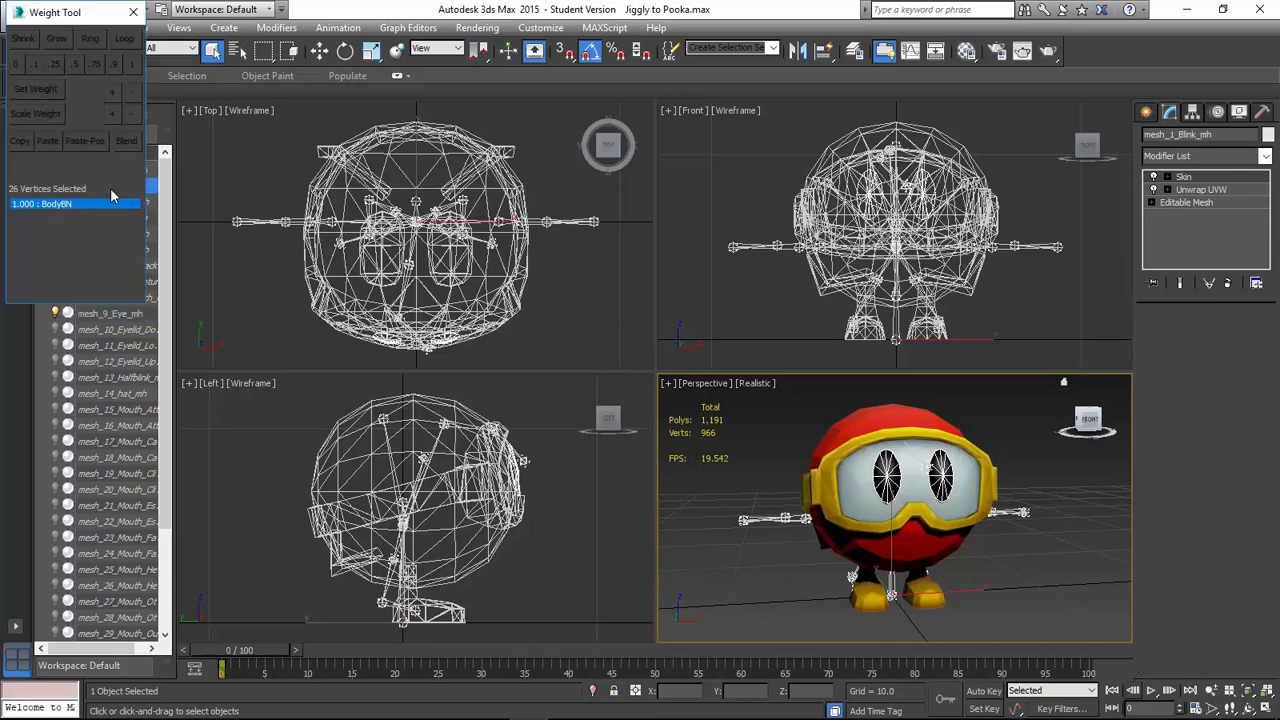
pyautogui.scroll(-3, 113, 580)
pyautogui.keyDown('shift'); pyautogui.click(106, 619); pyautogui.keyUp('shift')
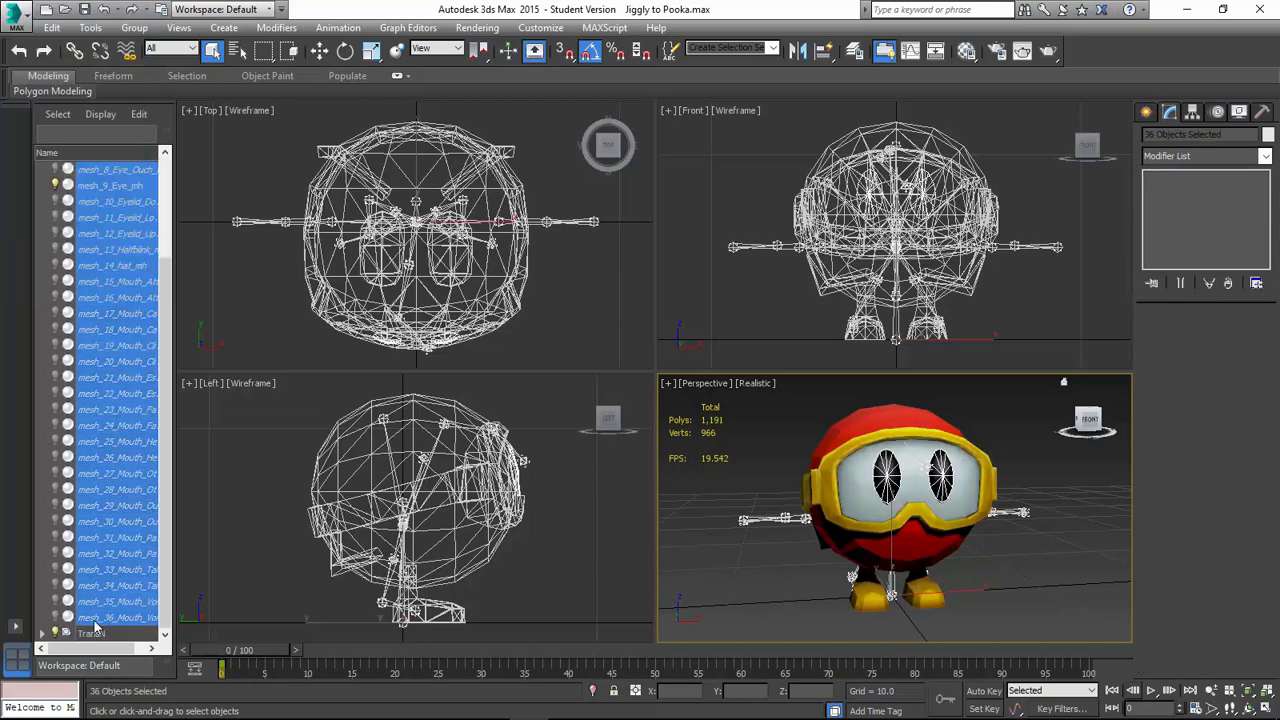
pyautogui.click(742, 515)
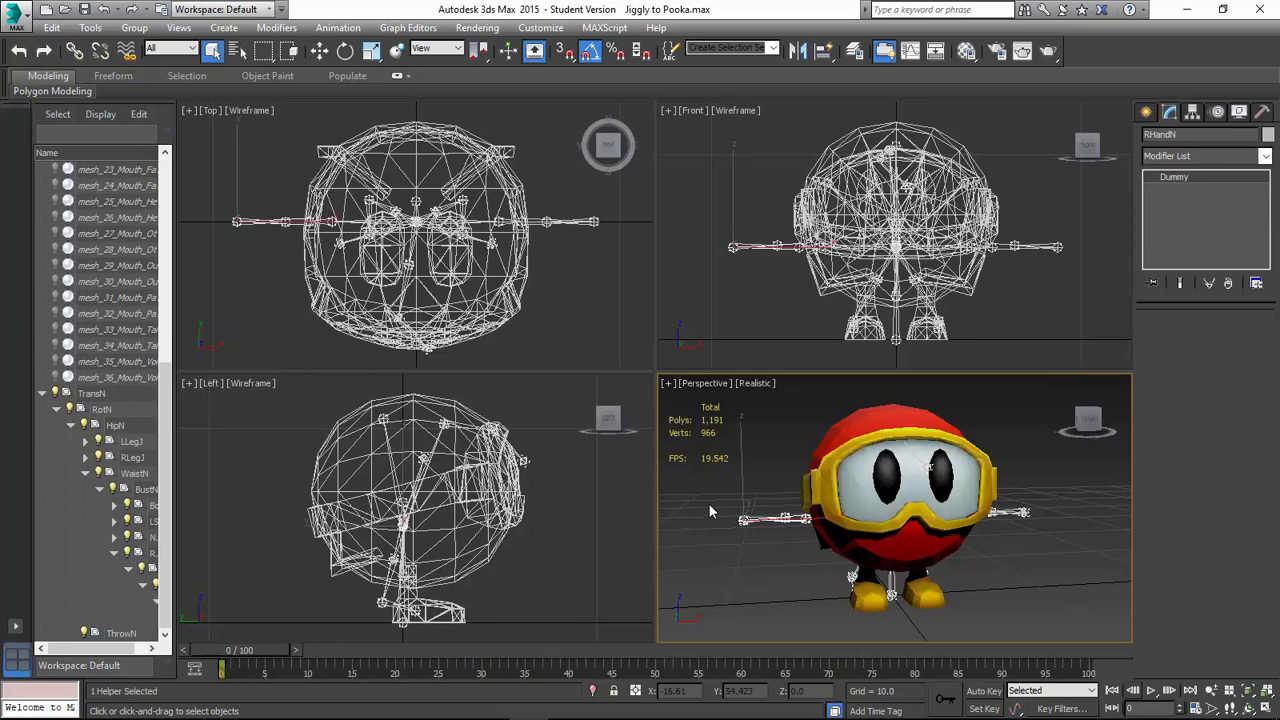
pyautogui.click(709, 504)
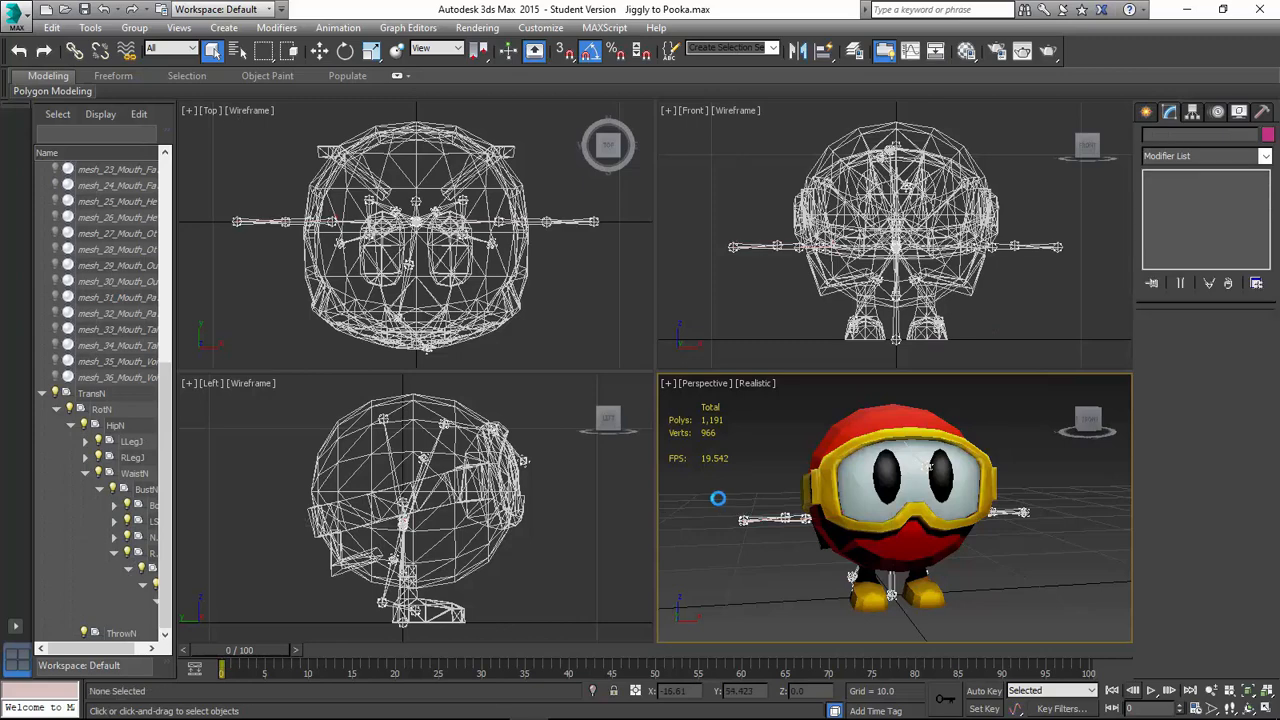
# Collapse the TransN hierarchy and unhide every mesh from mesh_1_Blink_mh to mesh_36_Mouth_VoiceA_mh.
pyautogui.click(43, 394)
pyautogui.click(120, 617)
pyautogui.scroll(3, 107, 207)
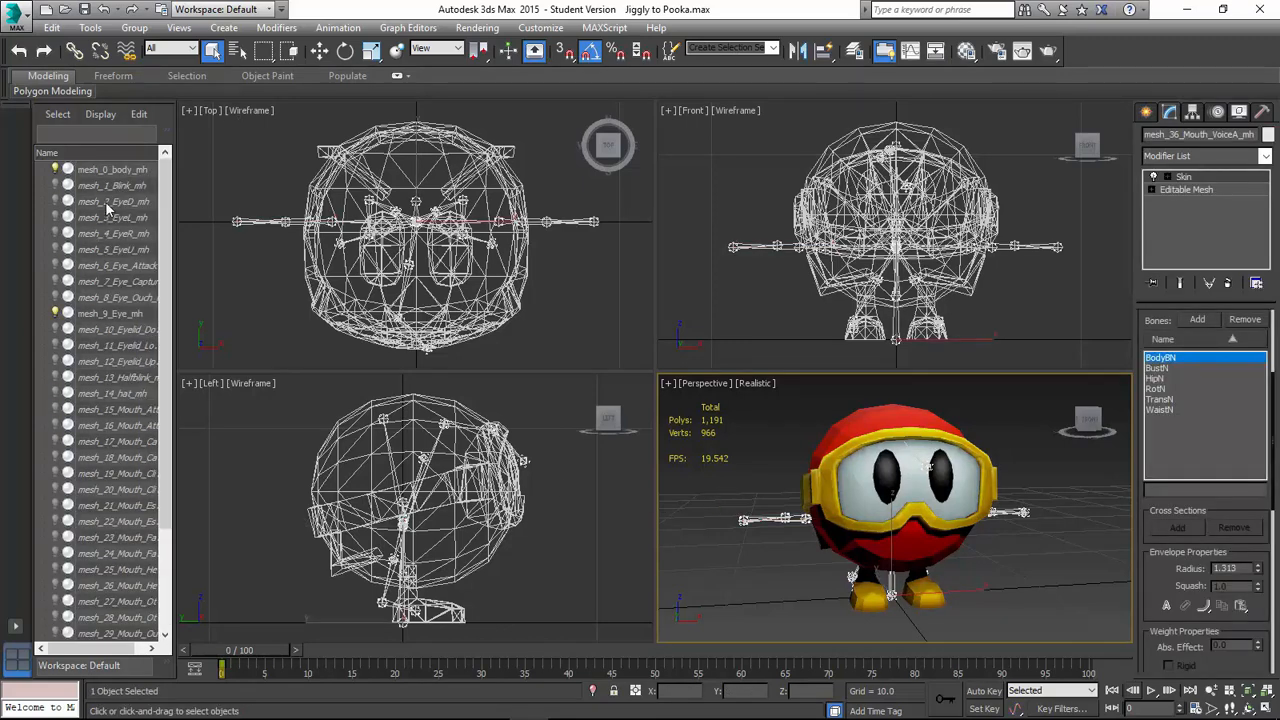
pyautogui.keyDown('shift'); pyautogui.click(105, 186); pyautogui.keyUp('shift')
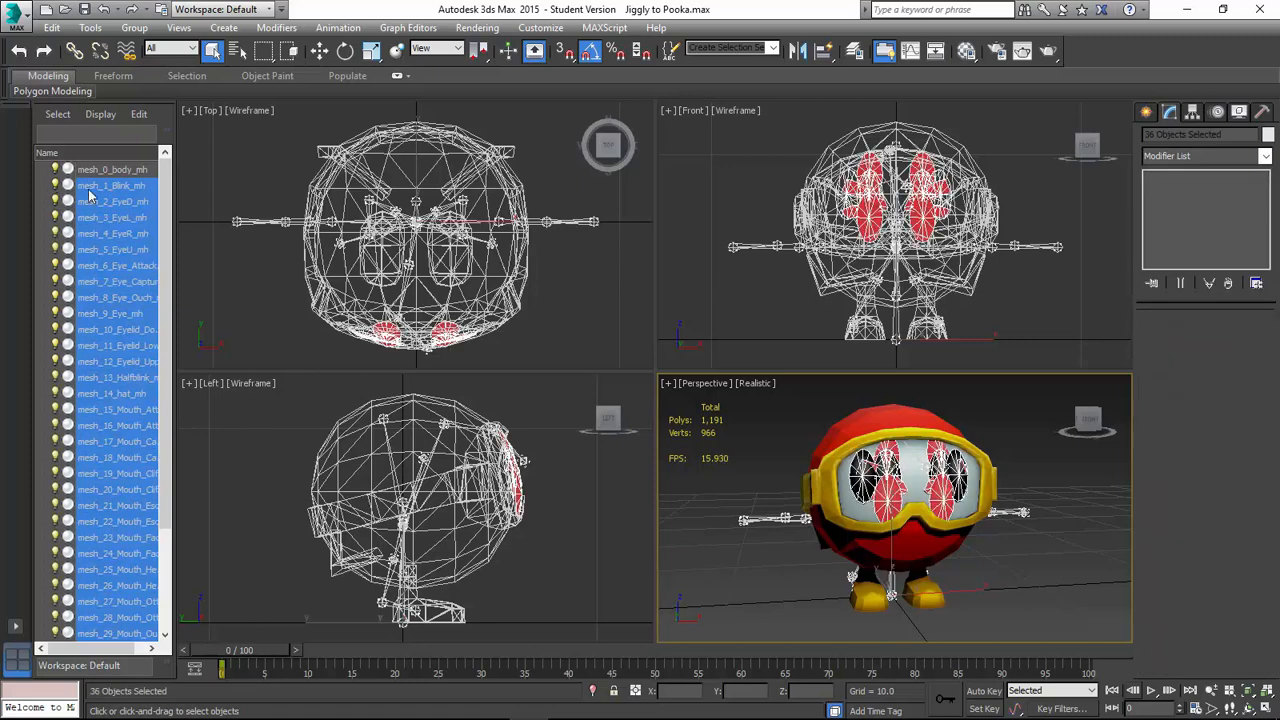
pyautogui.click(730, 457)
# Set the absolute world X rotation of the TransN root bone to 0.
pyautogui.scroll(-3, 110, 505)
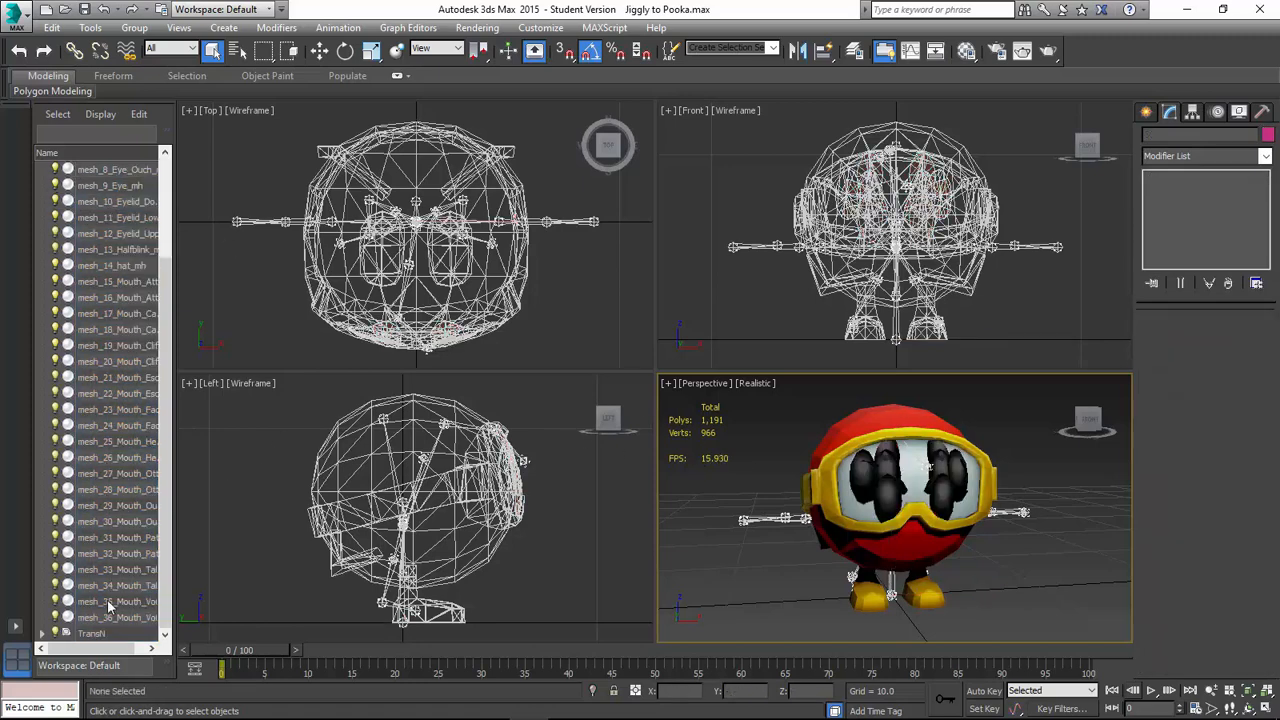
pyautogui.click(95, 634)
pyautogui.rightClick(712, 416)
pyautogui.click(738, 448)
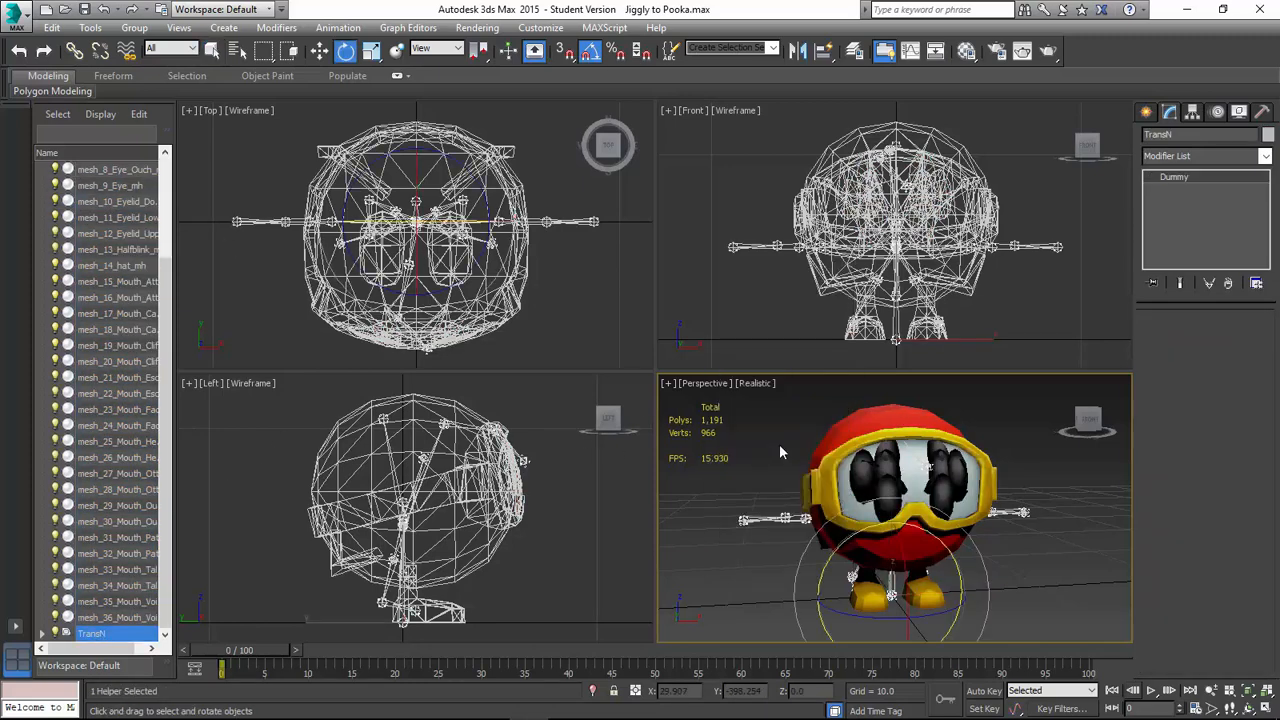
pyautogui.rightClick(814, 470)
pyautogui.click(950, 500)
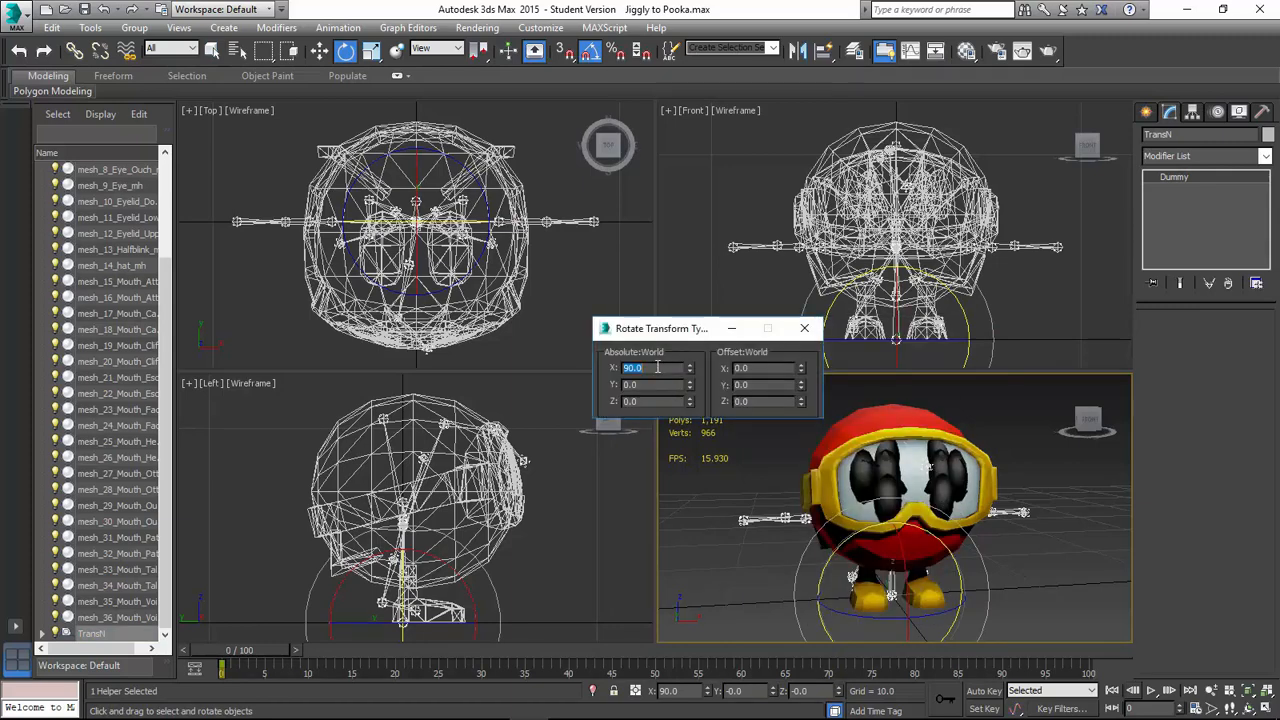
pyautogui.write('0')
pyautogui.press('Tab')
pyautogui.click(822, 337)
pyautogui.click(813, 455)
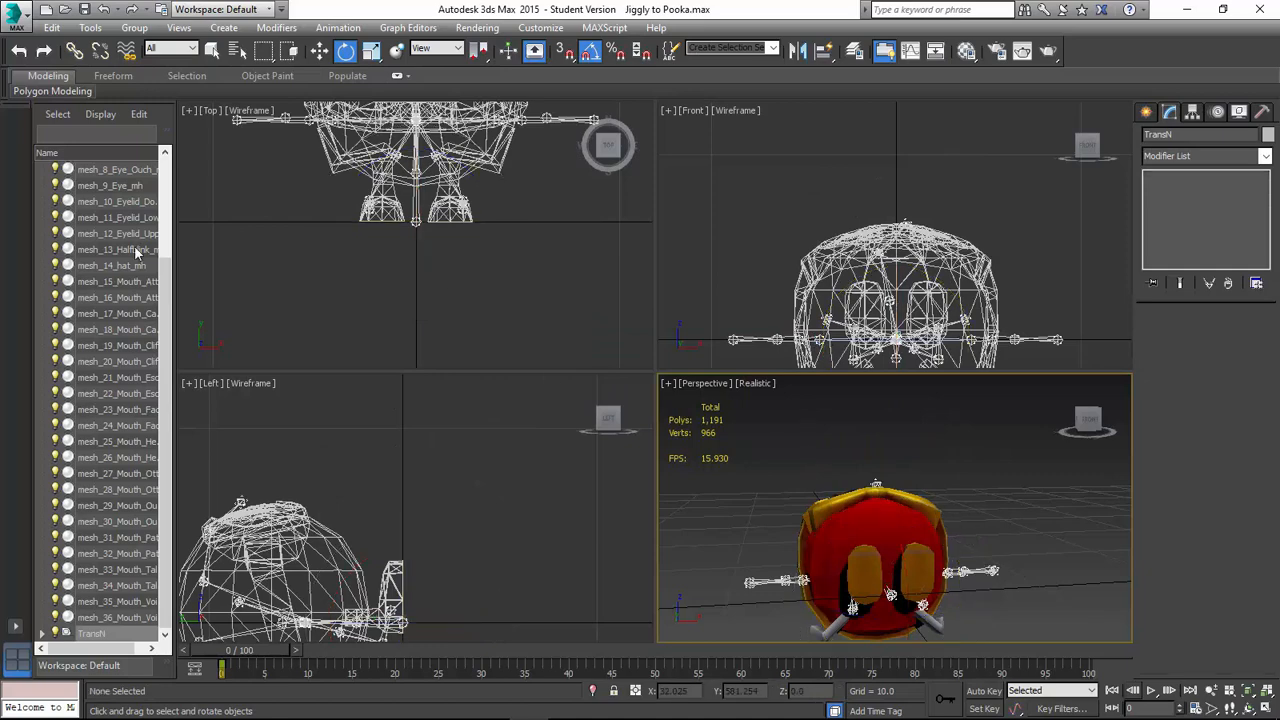
# Select mesh_0_body_mh and activate its Skin modifier.
pyautogui.scroll(3, 100, 220)
pyautogui.click(112, 169)
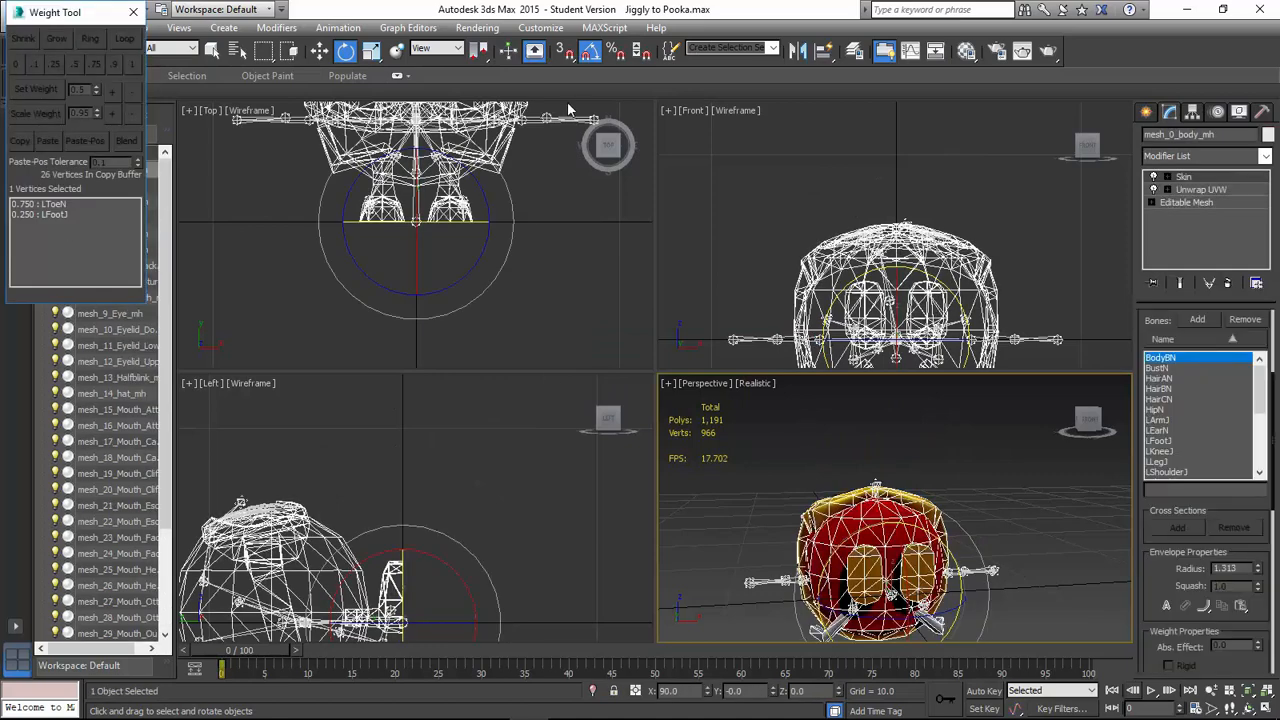
pyautogui.hotkey('alt', 'Tab')
pyautogui.click(1206, 178)
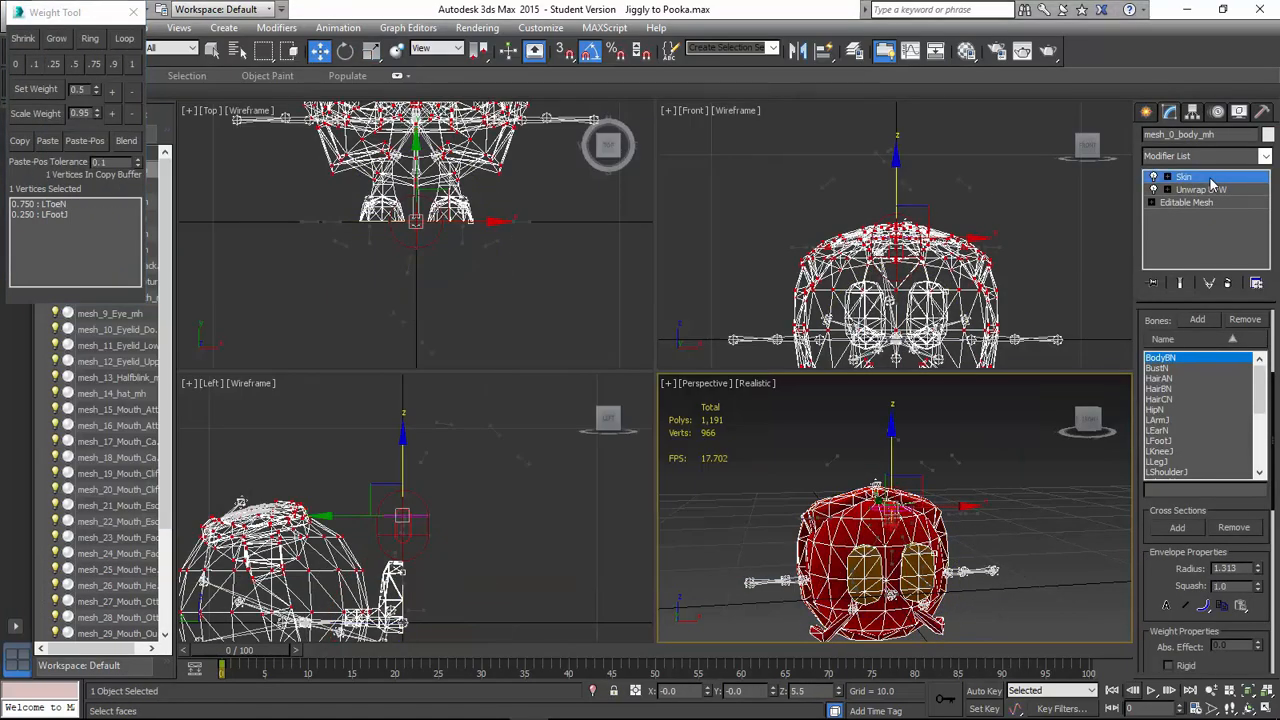
# Switch to File Explorer and open the inner Characters folder under Smash 4 Model Imports\Characters.
pyautogui.hotkey('alt', 'Tab')
pyautogui.hotkey('alt', 'Up')
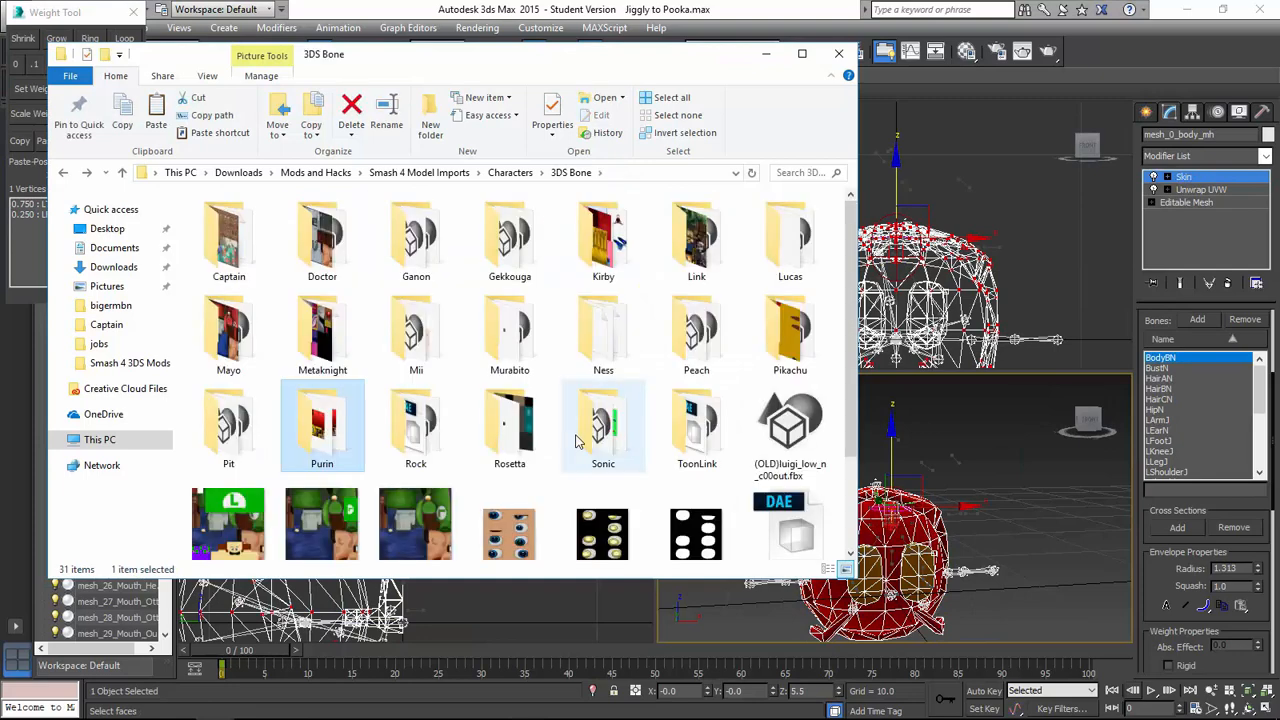
pyautogui.hotkey('alt', 'Up')
pyautogui.press('Down')
pyautogui.press('Down')
pyautogui.press('Return')
# Open purin\body\c00 and copy the normal.bch file.
pyautogui.write('pu')
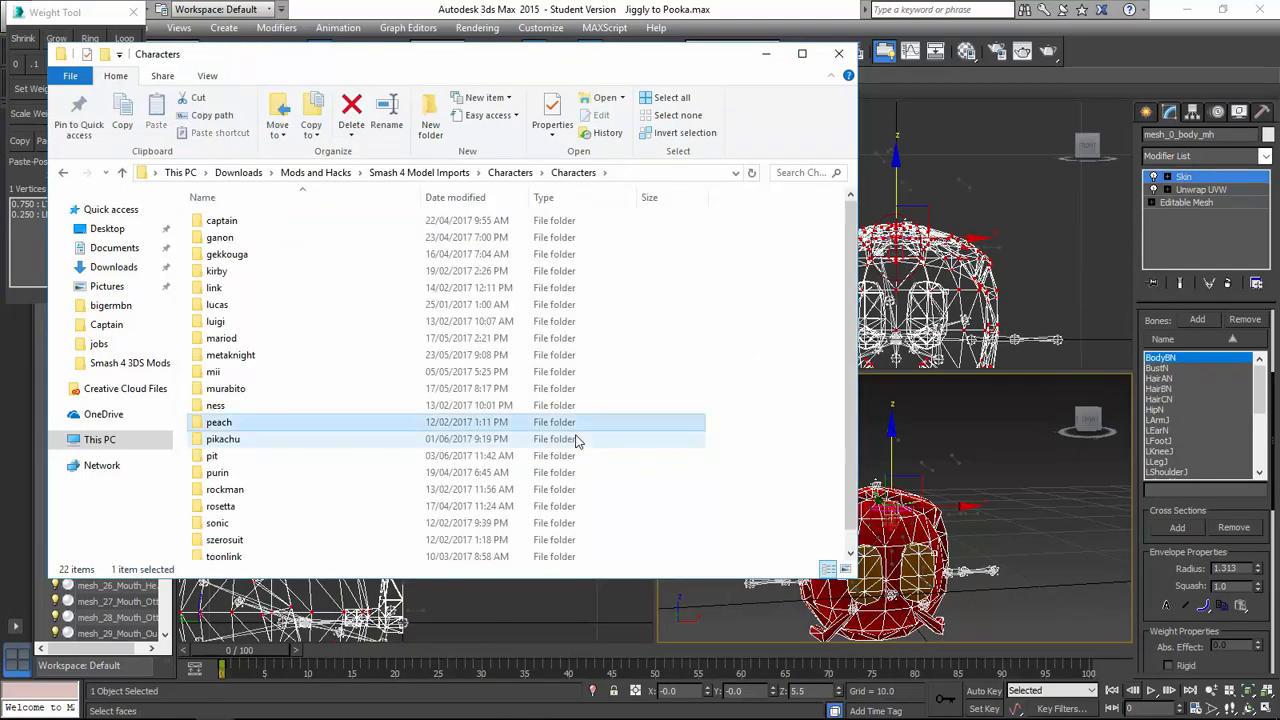
pyautogui.press('Return')
pyautogui.press('Down')
pyautogui.press('Return')
pyautogui.press('Up')
pyautogui.press('Up')
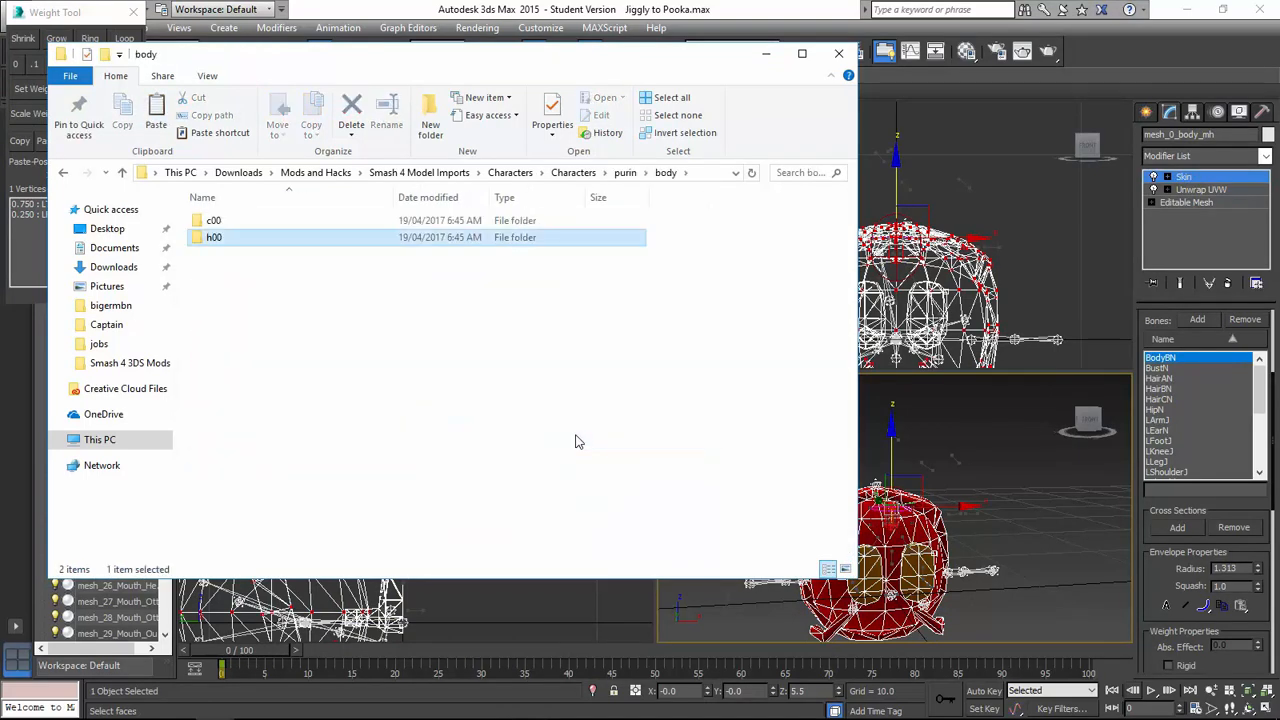
pyautogui.press('Return')
pyautogui.press('Up')
pyautogui.press('Up')
pyautogui.press('Up')
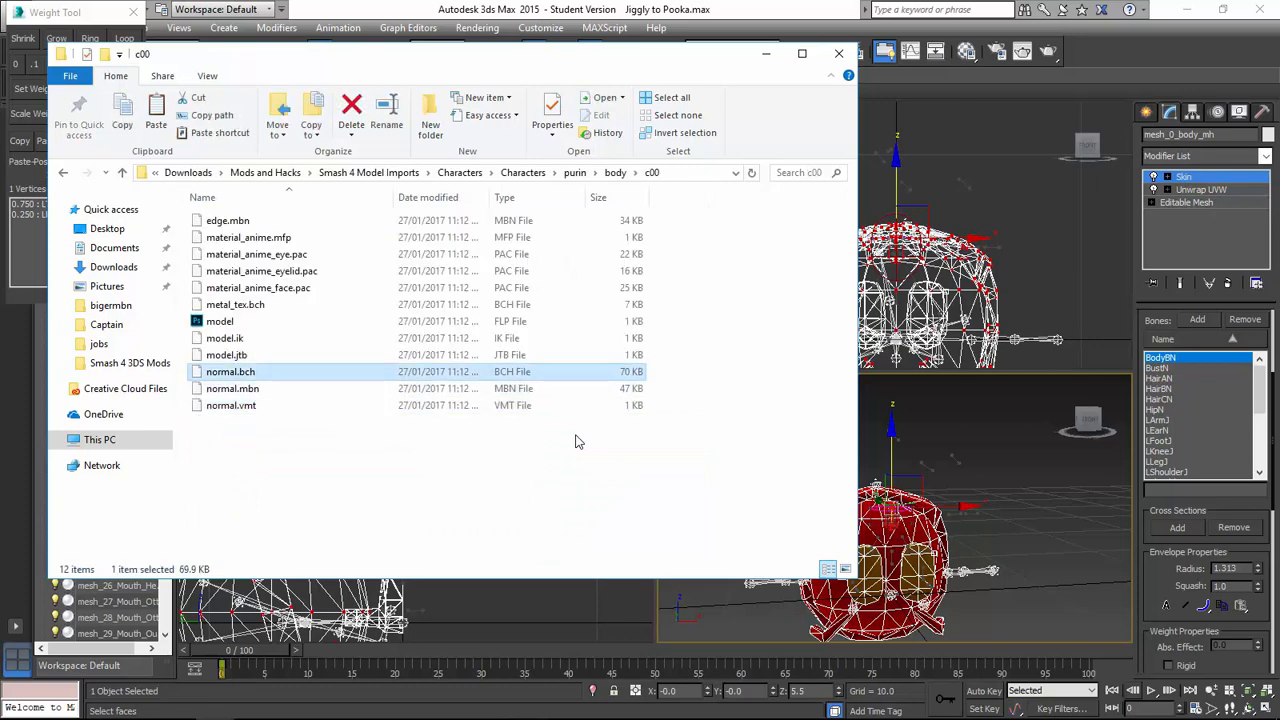
# Return to the outer Characters folder and open the bigermbn folder.
pyautogui.press('BackSpace')
pyautogui.press('BackSpace')
pyautogui.press('BackSpace')
pyautogui.press('BackSpace')
pyautogui.press('Up')
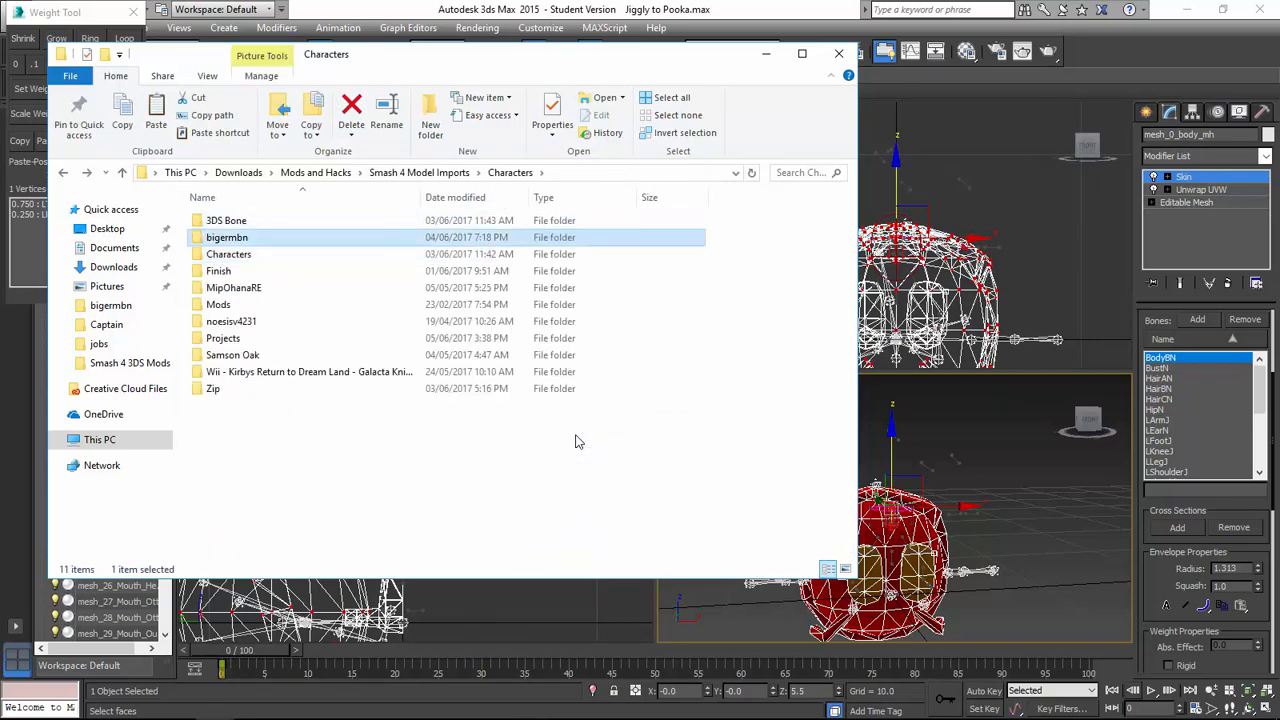
pyautogui.press('Return')
# Delete the old normal.bch and normal.mbn files from the bigermbn folder.
pyautogui.press('Down')
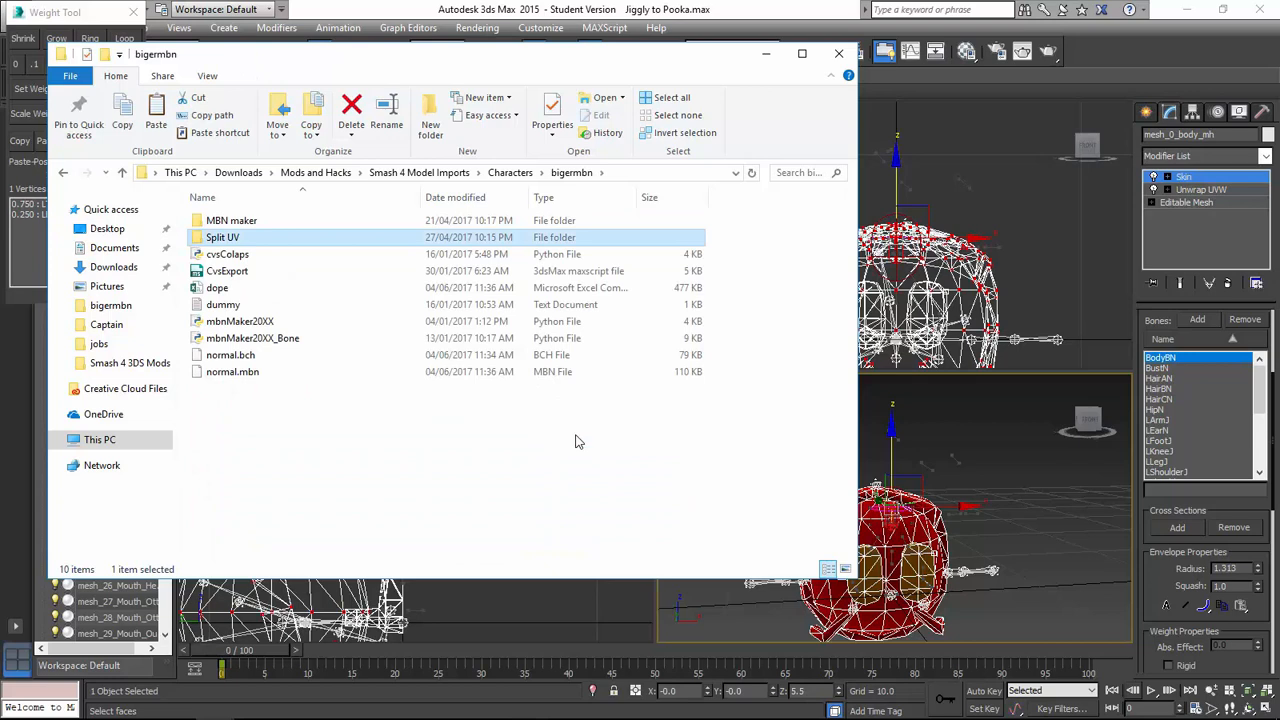
pyautogui.press('Down')
pyautogui.press('Down')
pyautogui.press('Down')
pyautogui.press('Down')
pyautogui.press('Down')
pyautogui.press('Down')
pyautogui.press('Down')
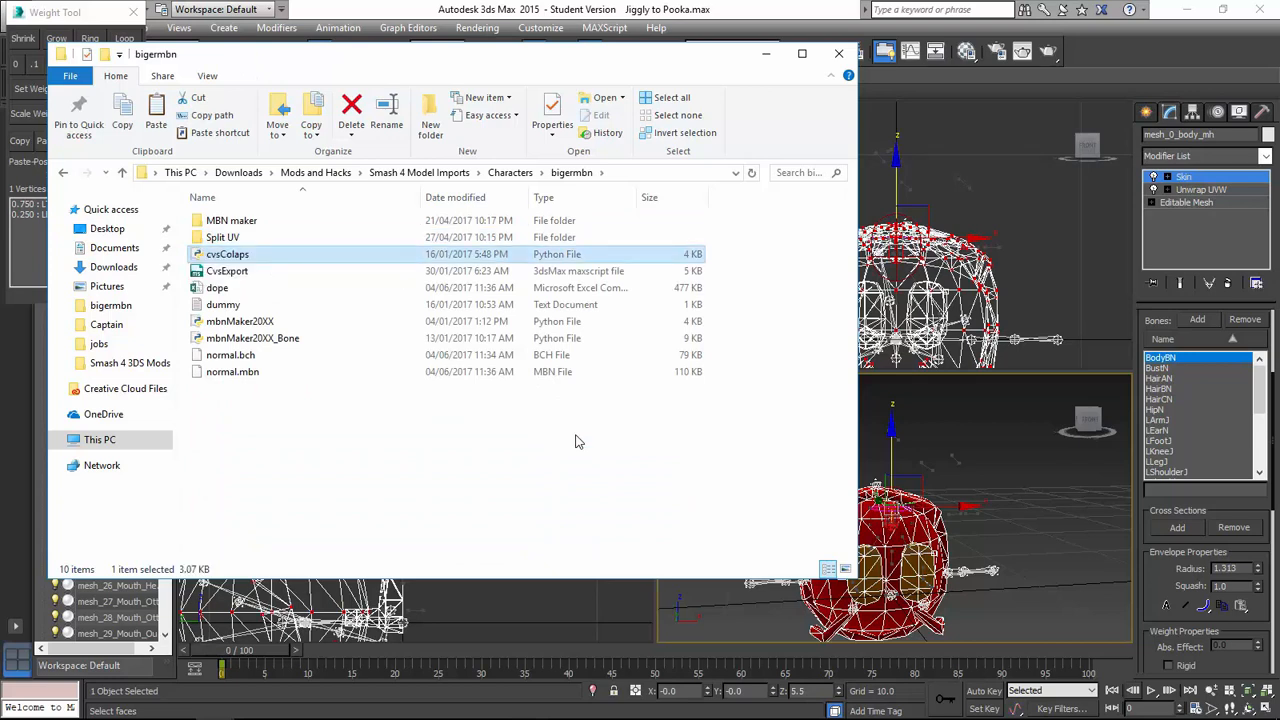
pyautogui.press('Down')
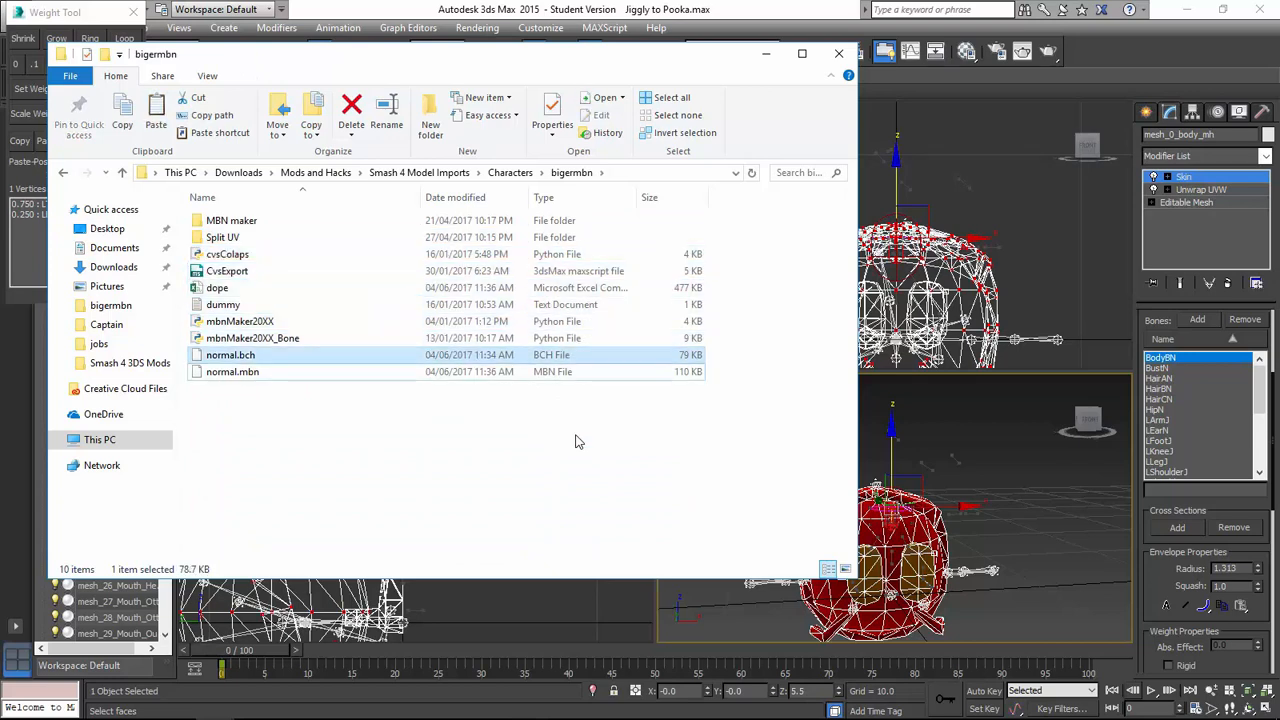
pyautogui.hotkey('shift', 'Down')
pyautogui.press('Delete')
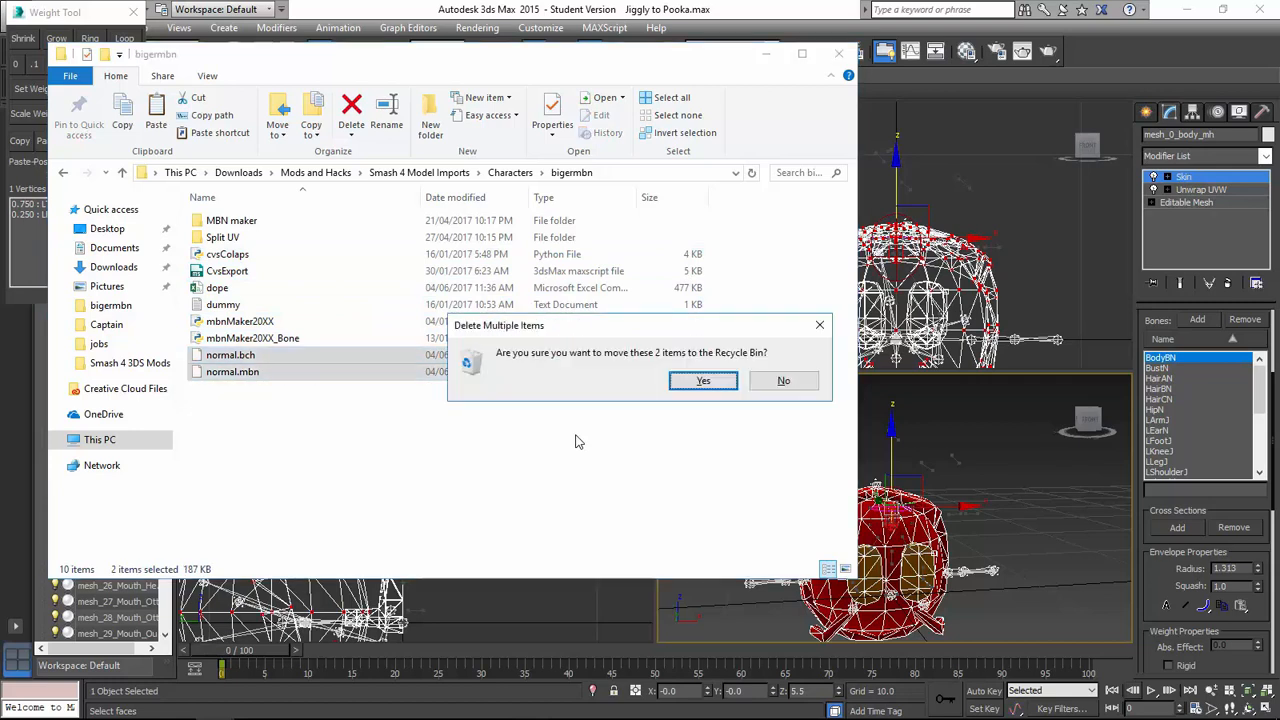
pyautogui.press('Return')
# Delete the old dope file from bigermbn and paste in the copied normal.bch.
pyautogui.press('Down')
pyautogui.press('Down')
pyautogui.press('Down')
pyautogui.press('Down')
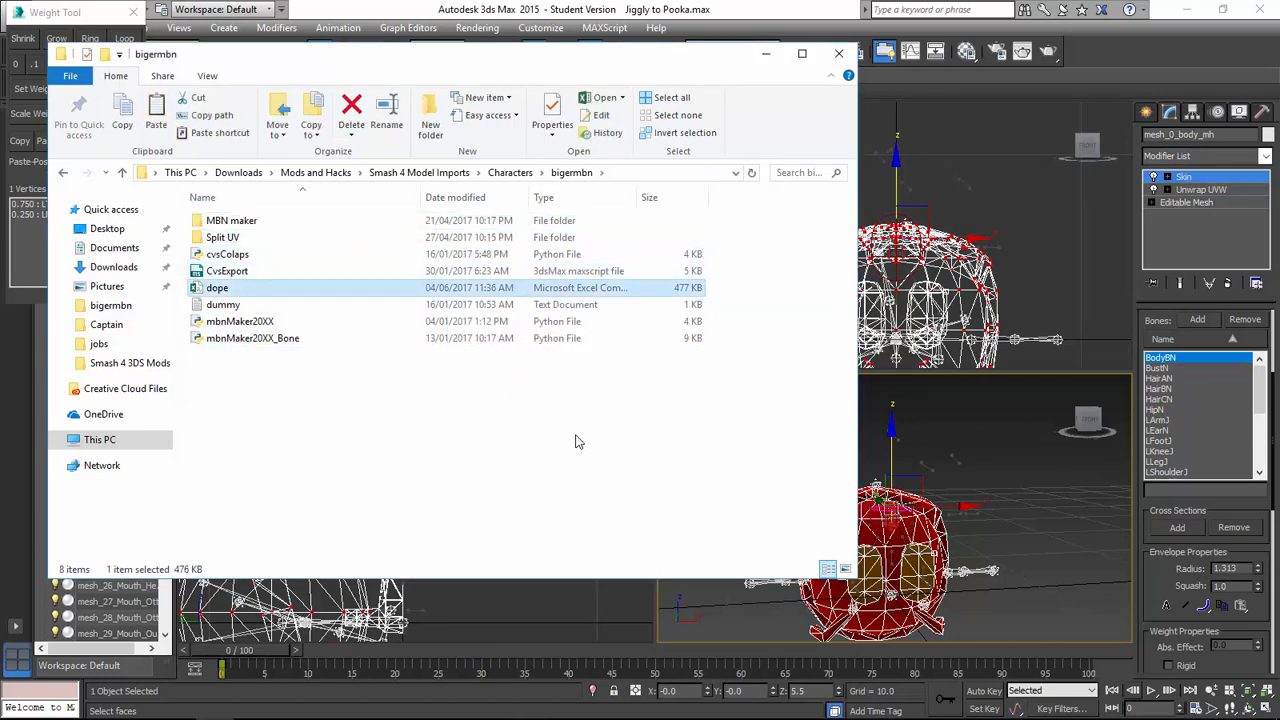
pyautogui.press('Delete')
pyautogui.press('Return')
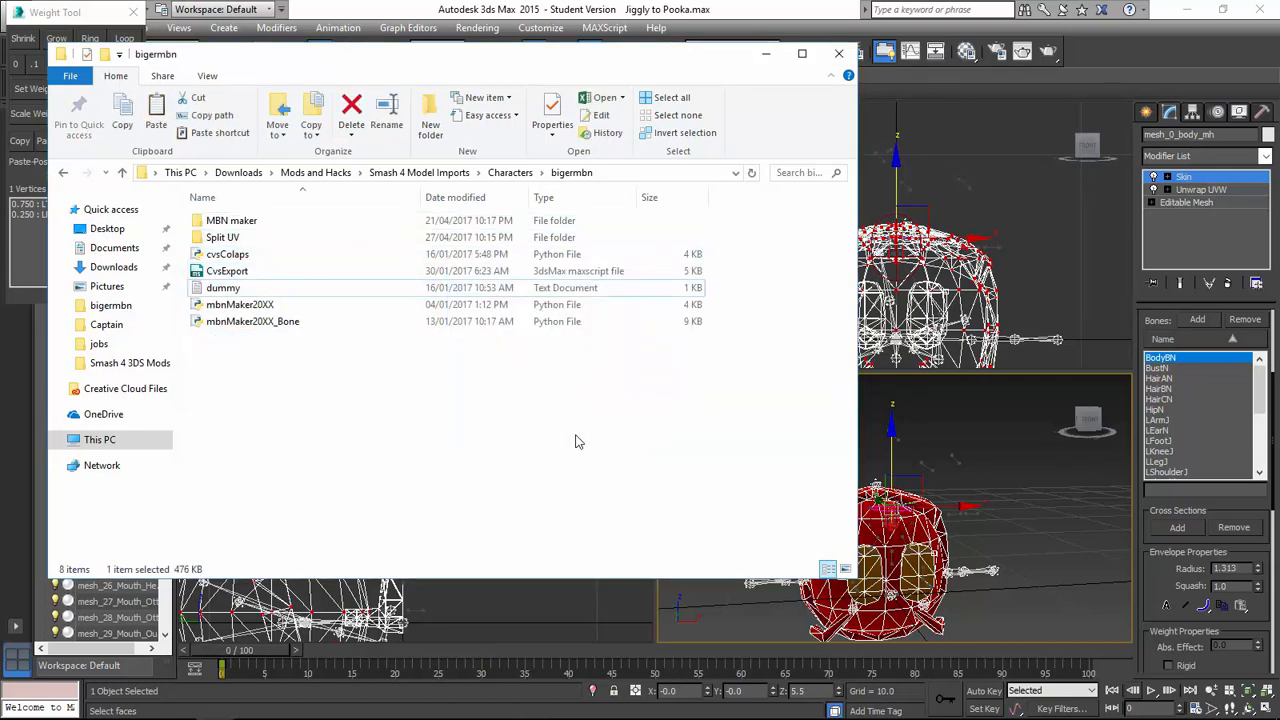
pyautogui.hotkey('ctrl', 'v')
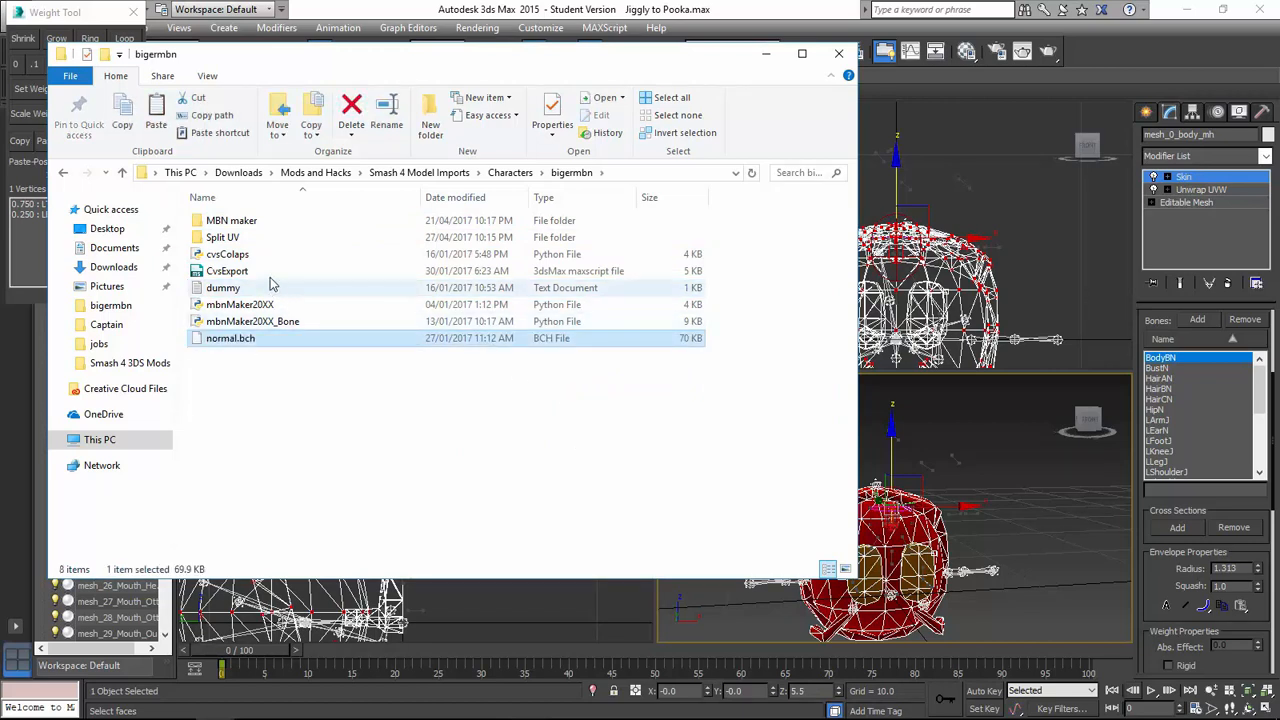
# Run the CvsExport script in the 3ds Max scene and save the export as dope in the bigermbn folder.
pyautogui.click(214, 275)
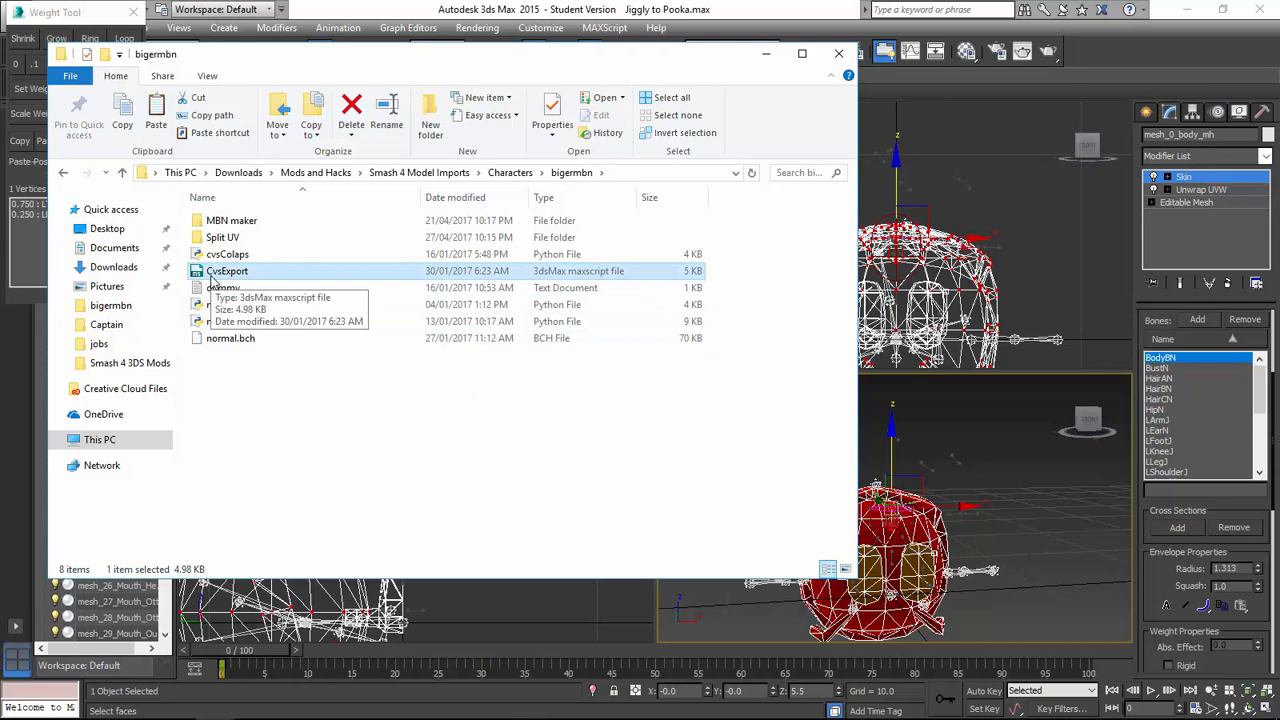
pyautogui.moveTo(212, 282); pyautogui.dragTo(897, 445)
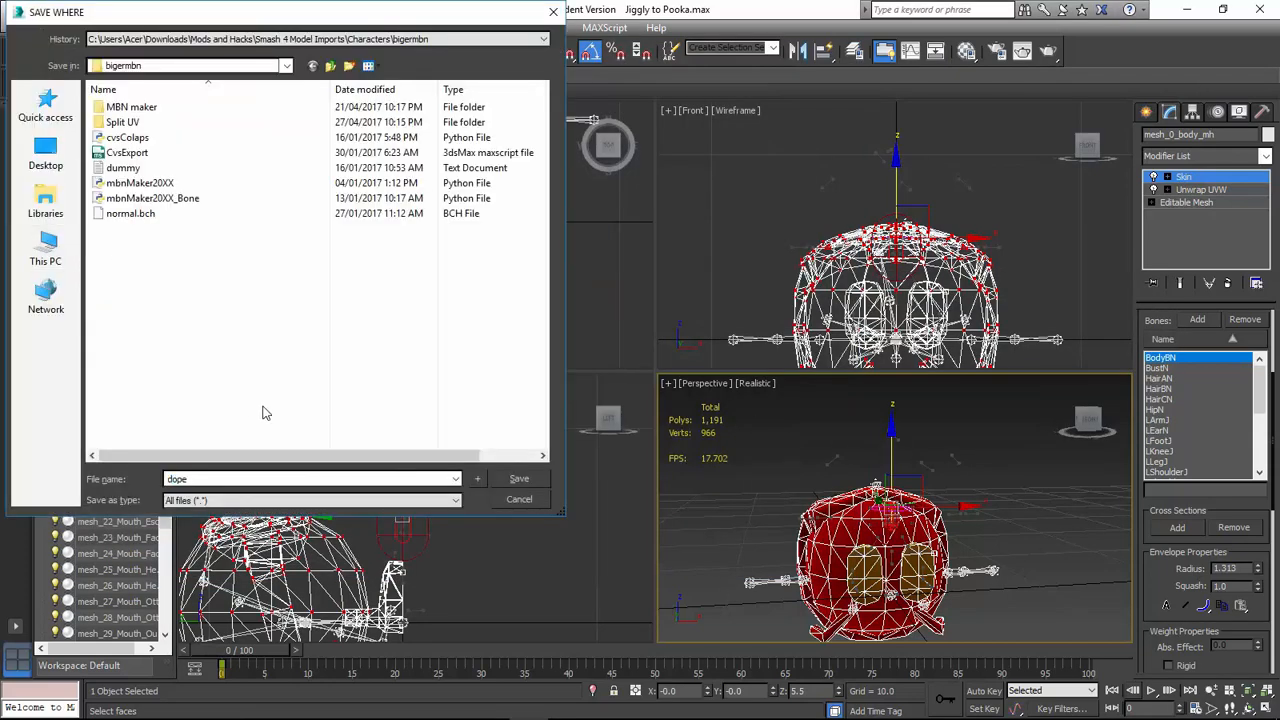
pyautogui.press('Return')
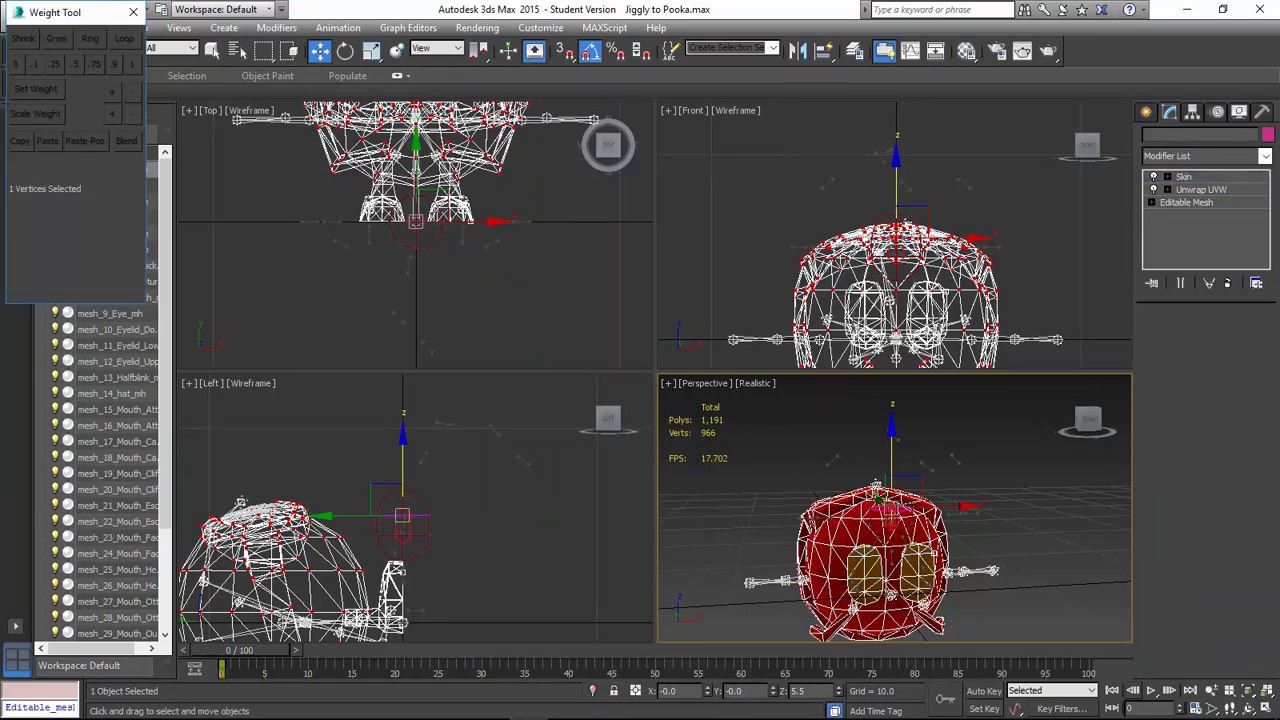
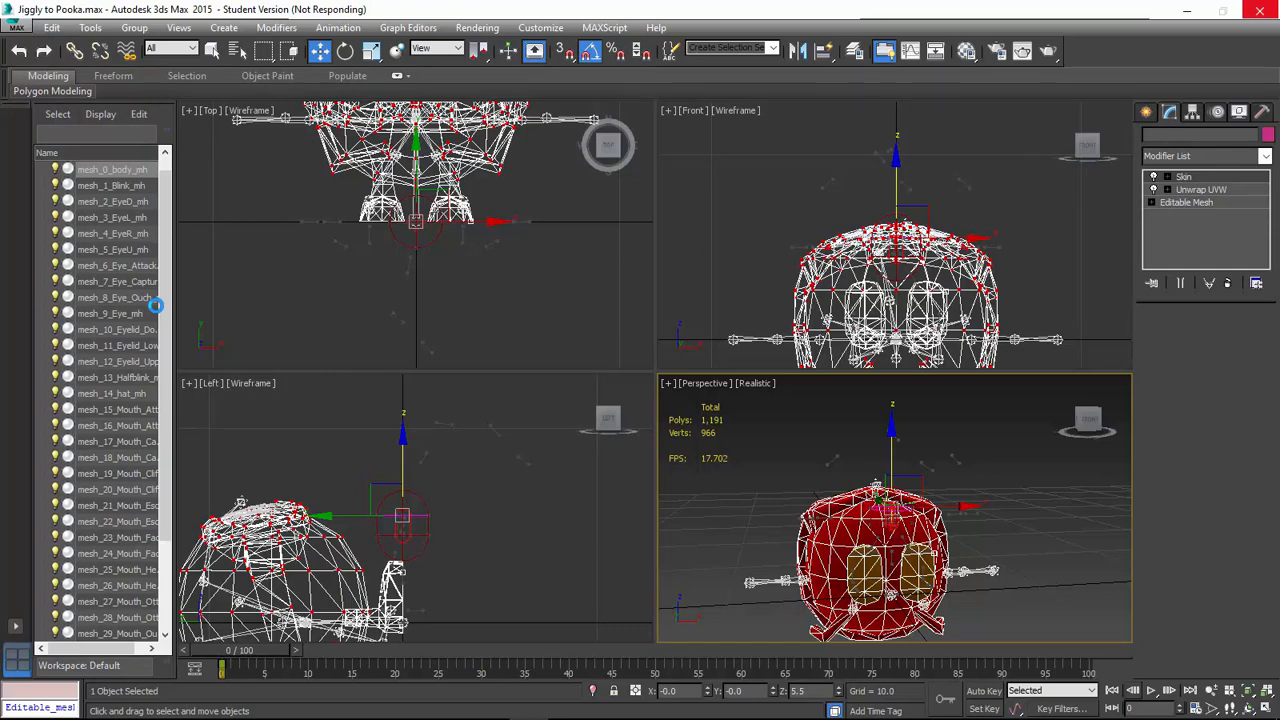
# Switch to the bigermbn folder, open the exported dope file in Notepad and maximize the window.
pyautogui.hotkey('alt', 'Tab')
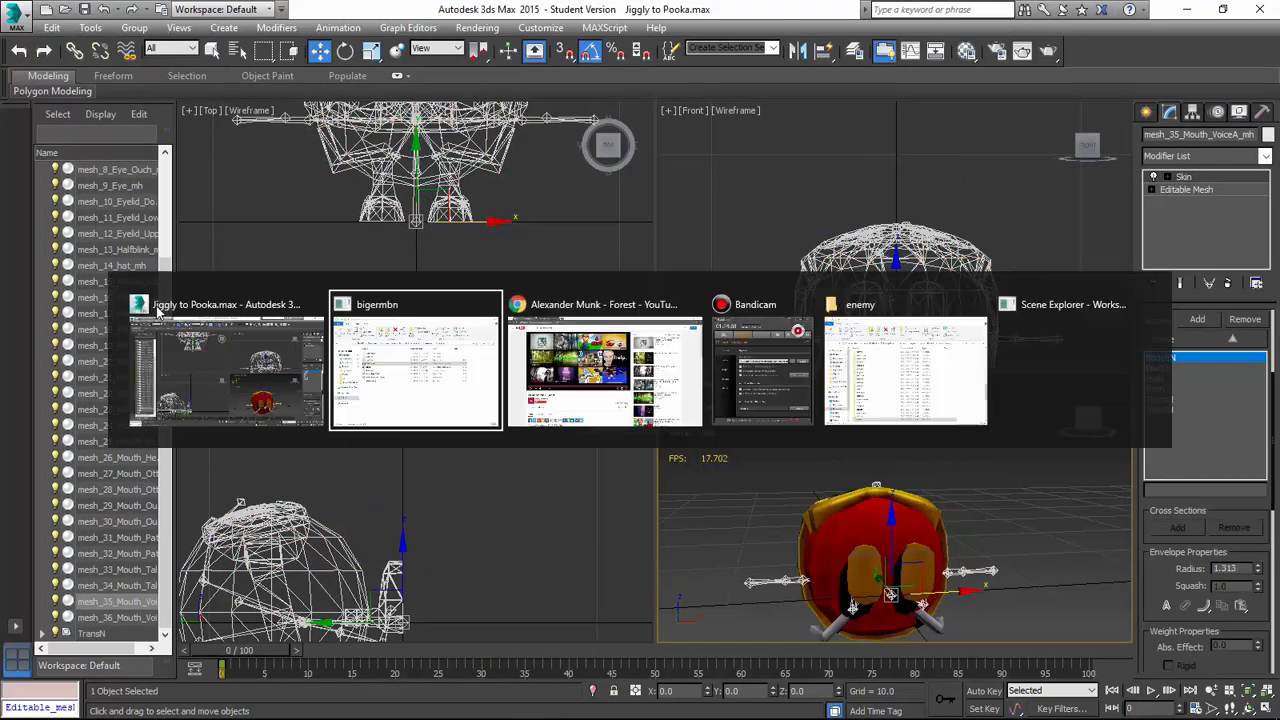
pyautogui.click(240, 288)
pyautogui.rightClick(246, 291)
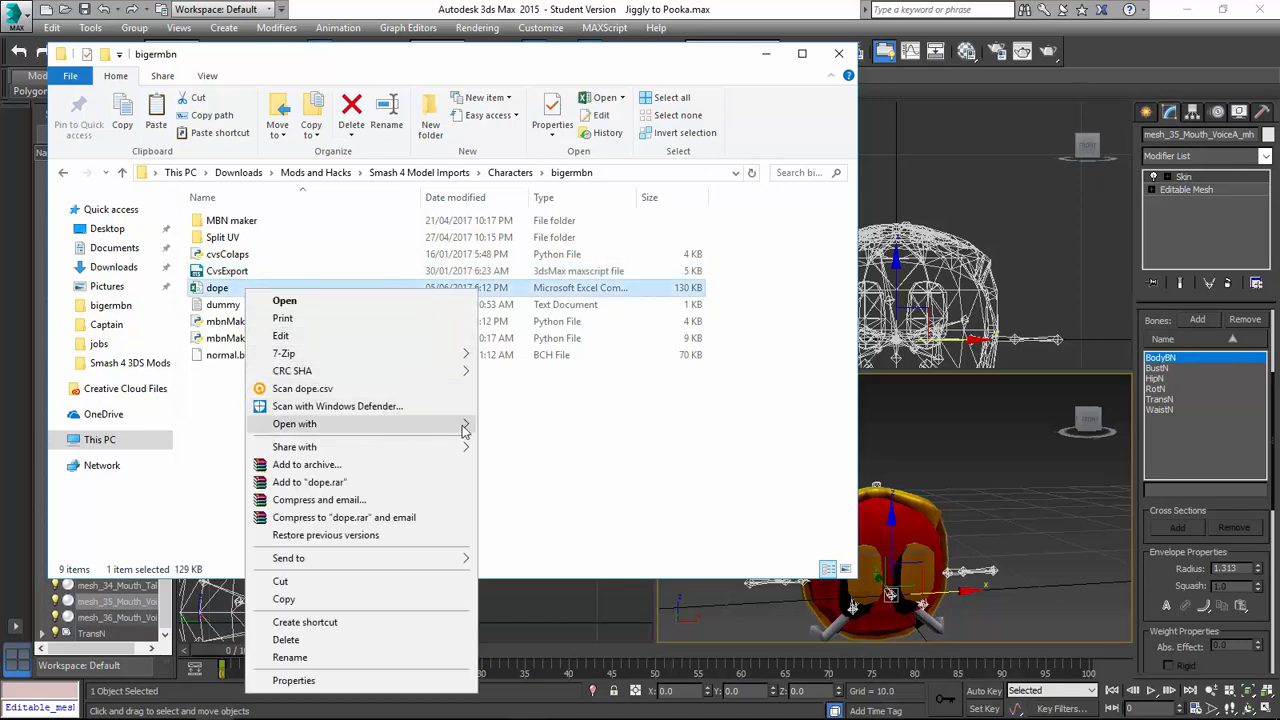
pyautogui.moveTo(463, 430)
pyautogui.click(598, 441)
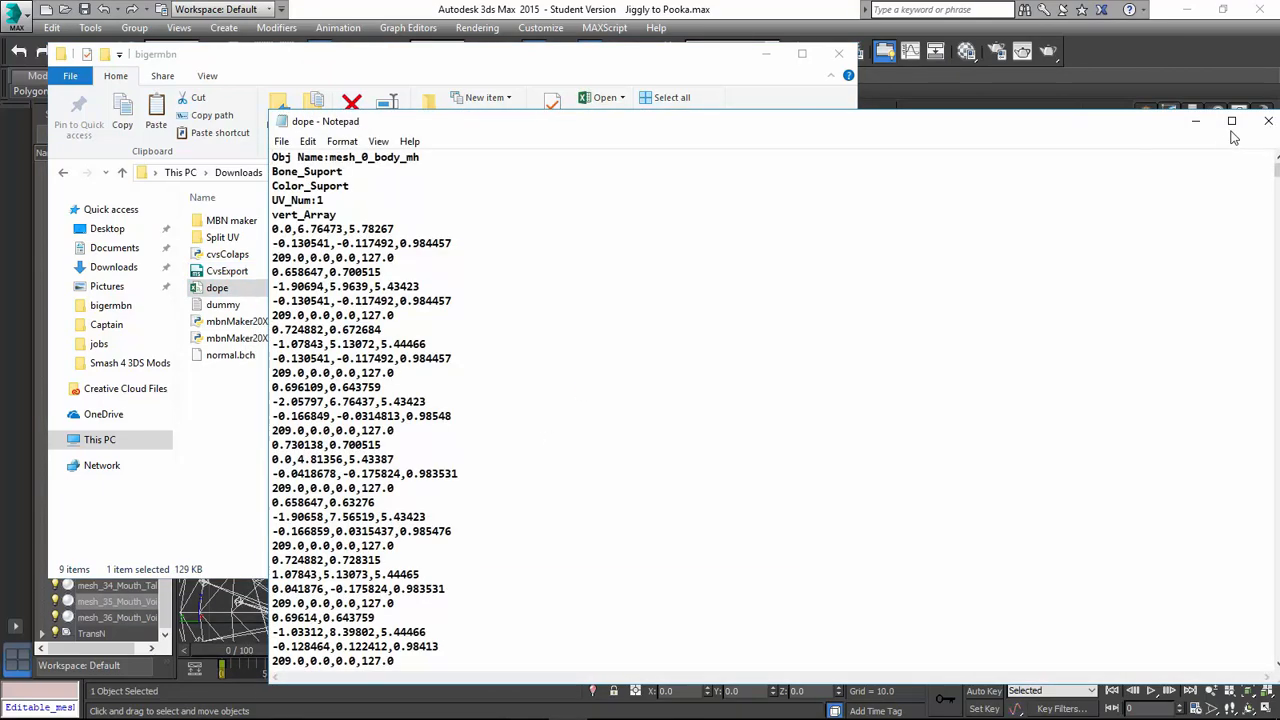
pyautogui.click(1232, 121)
# Remove the zero-weight HairAN entry from the first affected line of mesh_0_body_mh's bone_Array, leaving BodyBN, 1.0.
pyautogui.scroll(-20, 1250, 110)
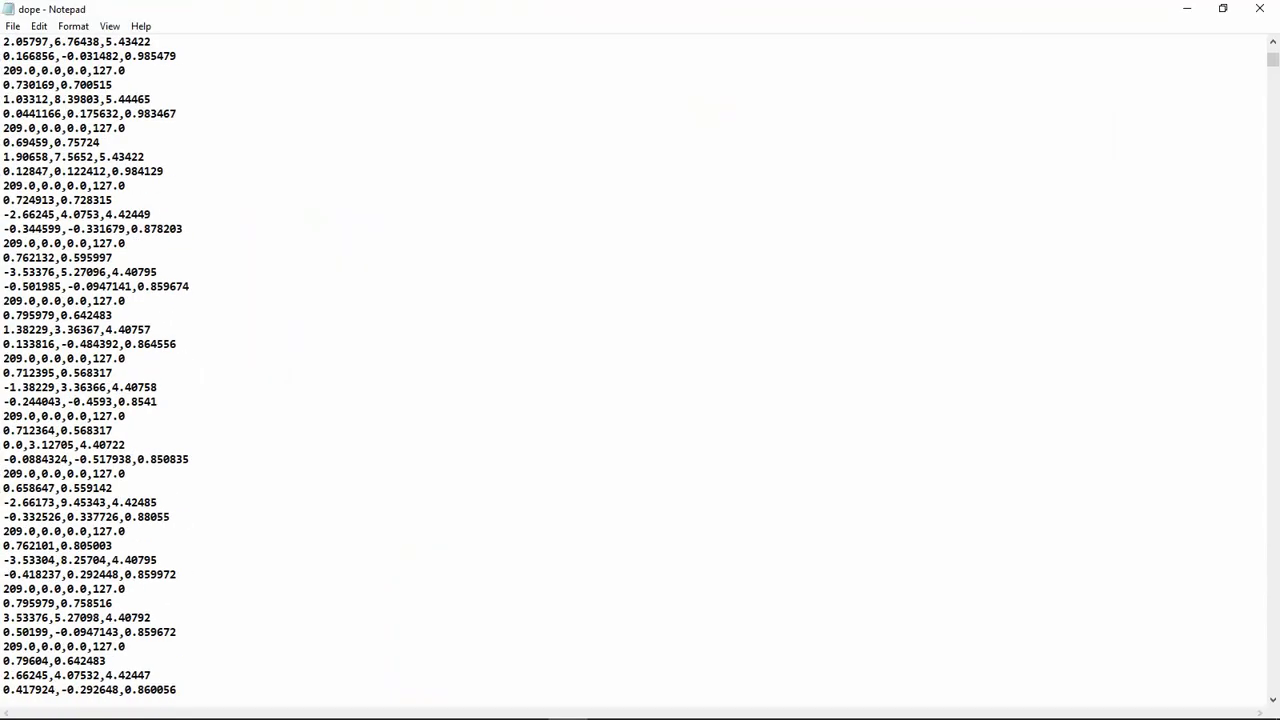
pyautogui.moveTo(1274, 72); pyautogui.dragTo(1273, 398)
pyautogui.scroll(-18, 640, 370)
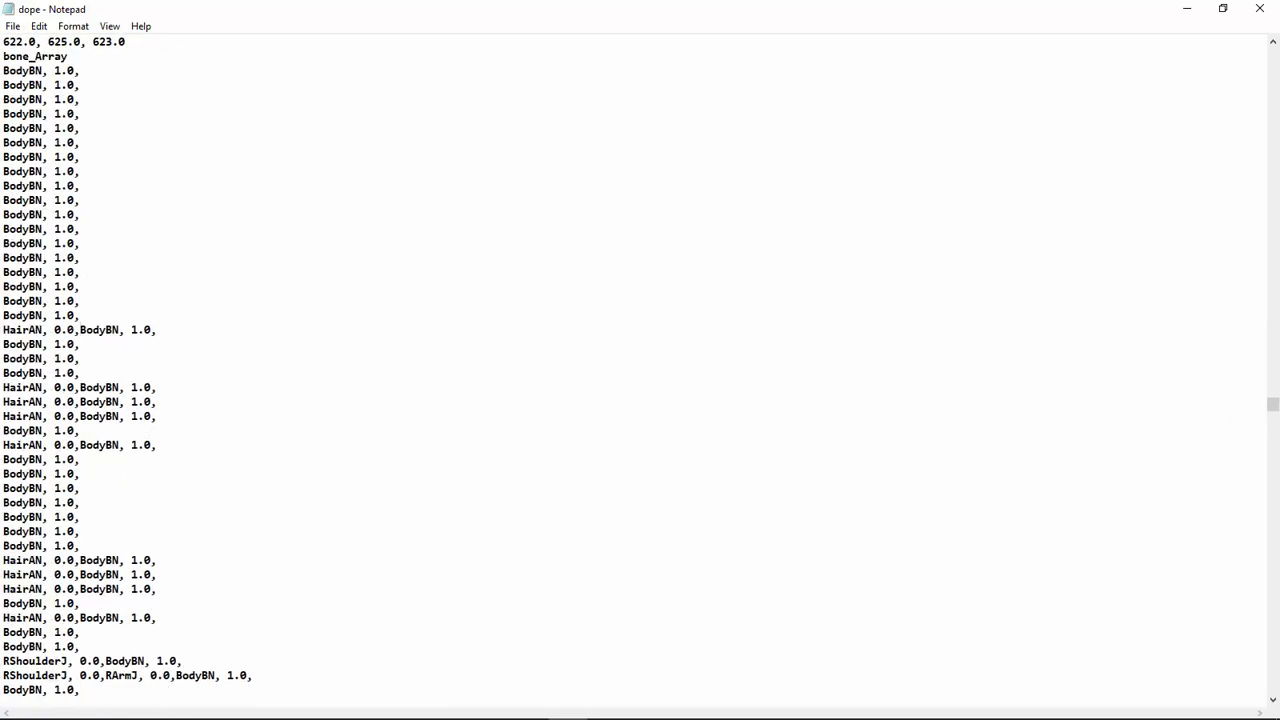
pyautogui.moveTo(80, 330); pyautogui.dragTo(3, 330)
pyautogui.press('BackSpace')
pyautogui.hotkey('shift', 'End')
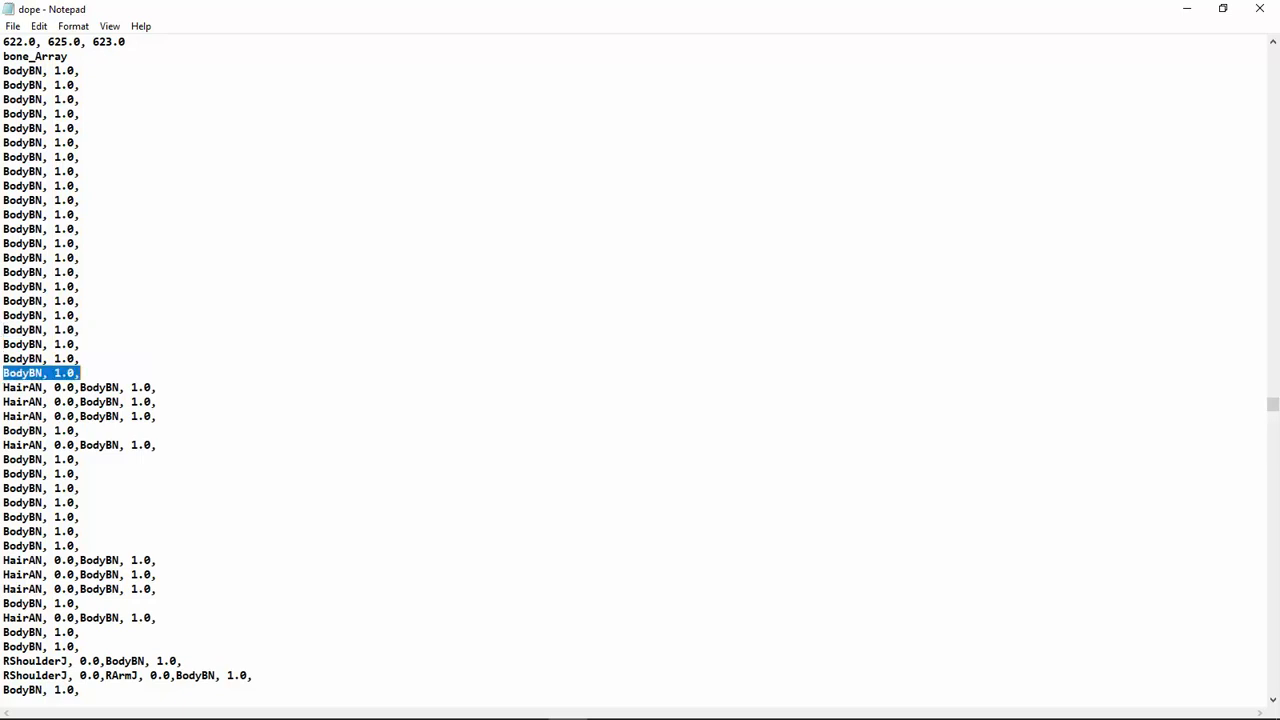
# Replace the next three consecutive HairAN, 0.0 lines with copied BodyBN, 1.0 lines.
pyautogui.press('End')
pyautogui.hotkey('shift', 'Home')
pyautogui.hotkey('shift', 'Up')
pyautogui.hotkey('shift', 'Up')
pyautogui.hotkey('ctrl', 'c')
pyautogui.press('Down')
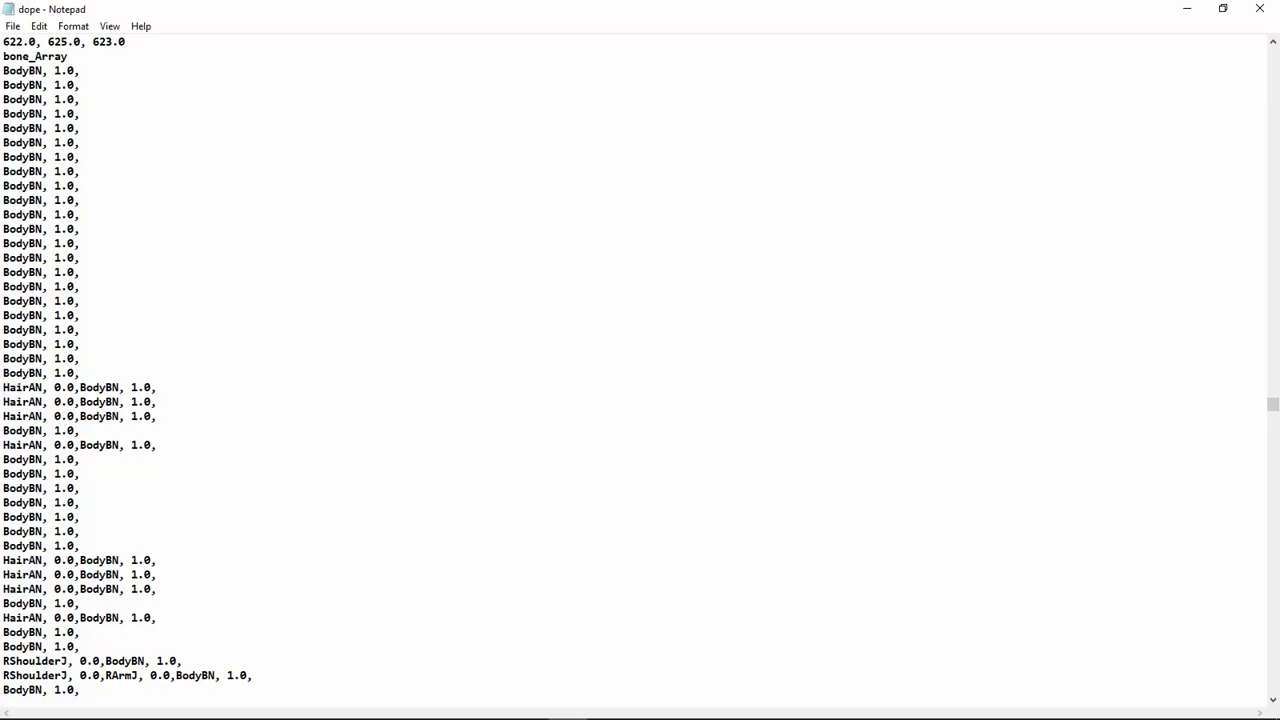
pyautogui.hotkey('shift', 'Home')
pyautogui.hotkey('shift', 'Up')
pyautogui.hotkey('shift', 'Up')
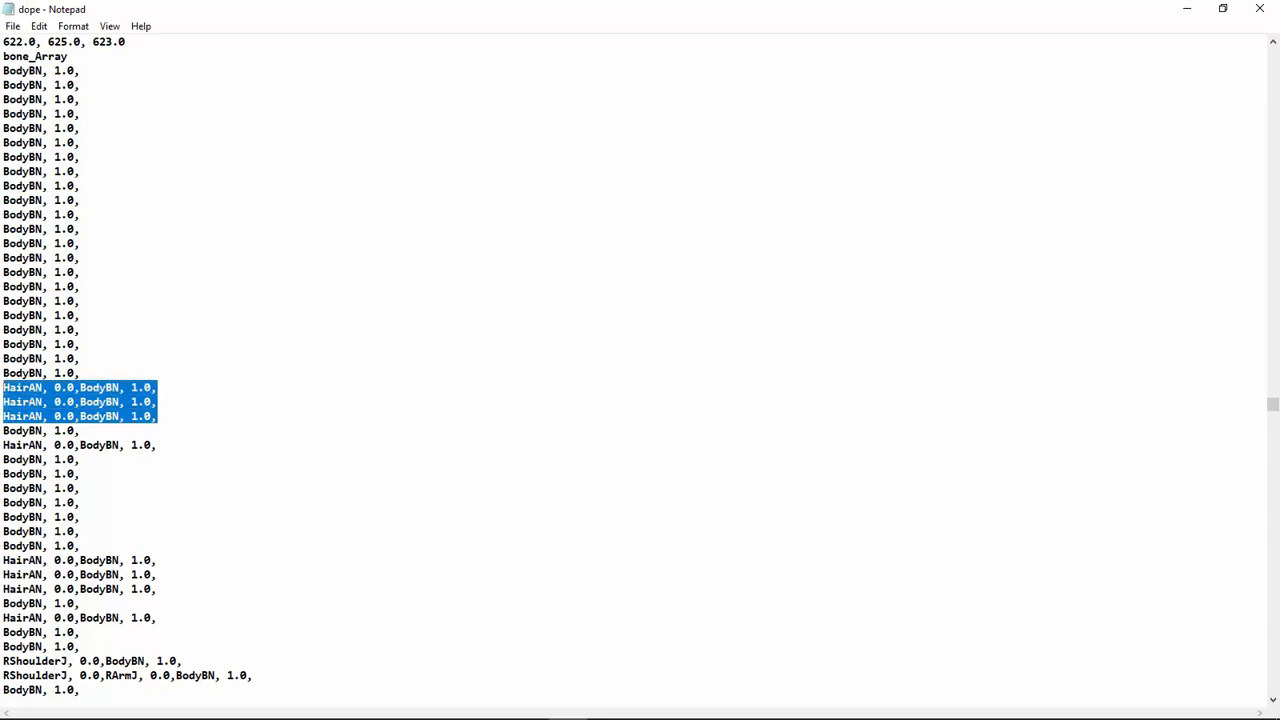
pyautogui.hotkey('ctrl', 'v')
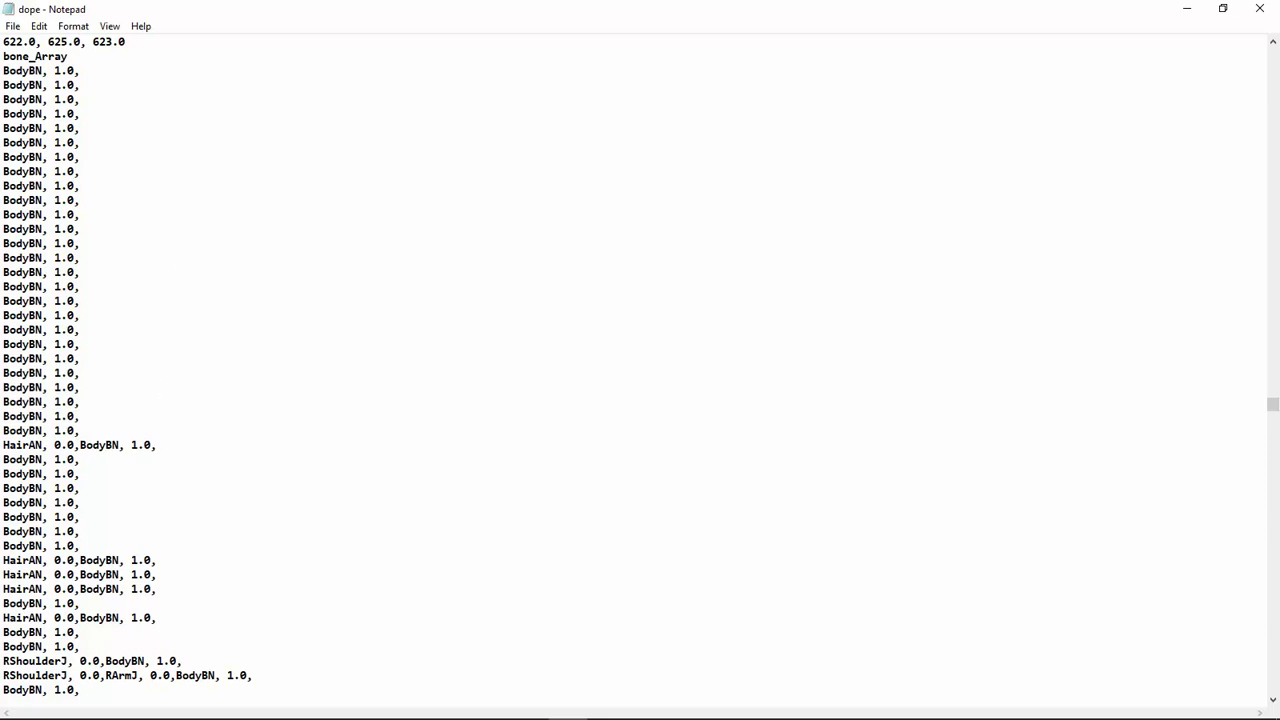
# Replace the remaining HairAN, 0.0 lines above the first RShoulderJ line with BodyBN, 1.0.
pyautogui.hotkey('shift', 'Home')
pyautogui.hotkey('ctrl', 'c')
pyautogui.press('Down')
pyautogui.hotkey('shift', 'End')
pyautogui.hotkey('ctrl', 'v')
pyautogui.hotkey('shift', 'Up')
pyautogui.hotkey('ctrl', 'c')
pyautogui.hotkey('shift', 'Up')
pyautogui.hotkey('shift', 'Up')
pyautogui.hotkey('ctrl', 'v')
pyautogui.hotkey('shift', 'Up')
pyautogui.hotkey('shift', 'Up')
pyautogui.hotkey('ctrl', 'v')
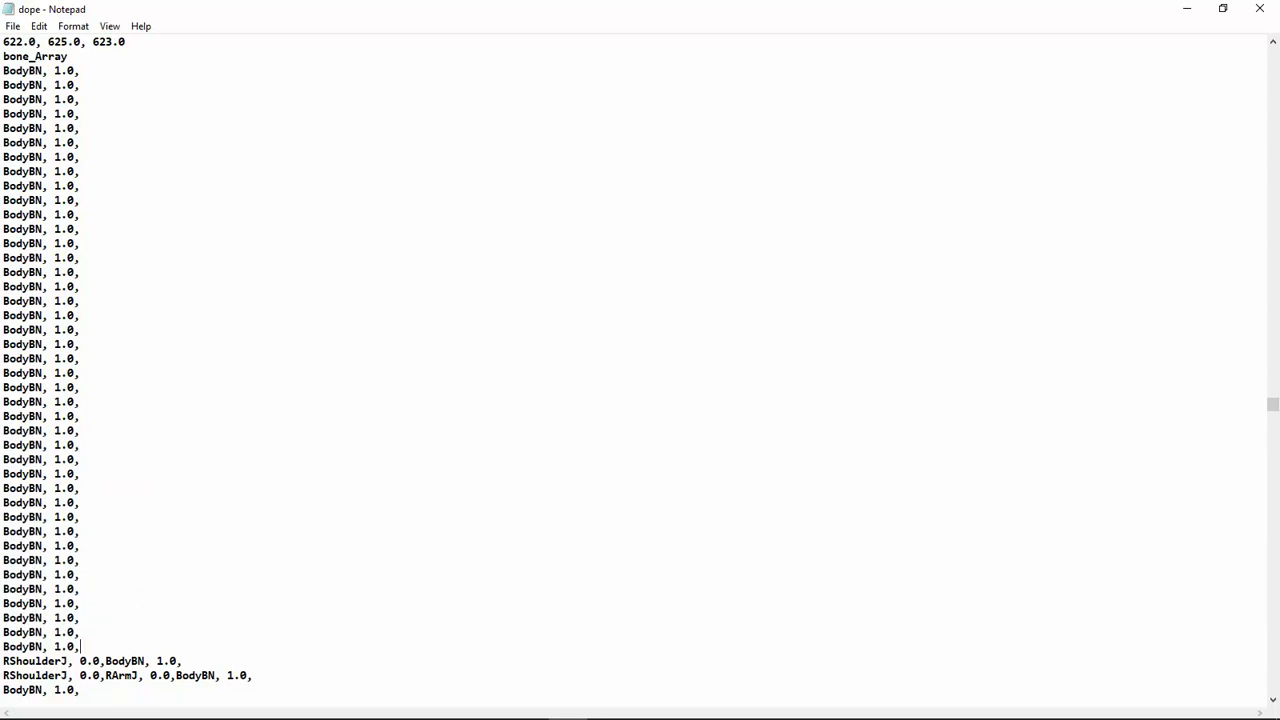
# Replace the RShoulderJ and RArmJ zero-weight lines following the cleaned HairAN block with BodyBN, 1.0.
pyautogui.press('BackSpace')
pyautogui.hotkey('shift', 'Right')
pyautogui.hotkey('shift', 'End')
pyautogui.hotkey('ctrl', 'v')
pyautogui.press('Down')
pyautogui.press('Down')
pyautogui.press('Down')
pyautogui.hotkey('ctrl', 'v')
# Replace the following zero-weight toe, foot, shoulder and ear lines with BodyBN, 1.0.
pyautogui.press('pagedown')
pyautogui.hotkey('shift', 'Up')
pyautogui.hotkey('shift', 'Up')
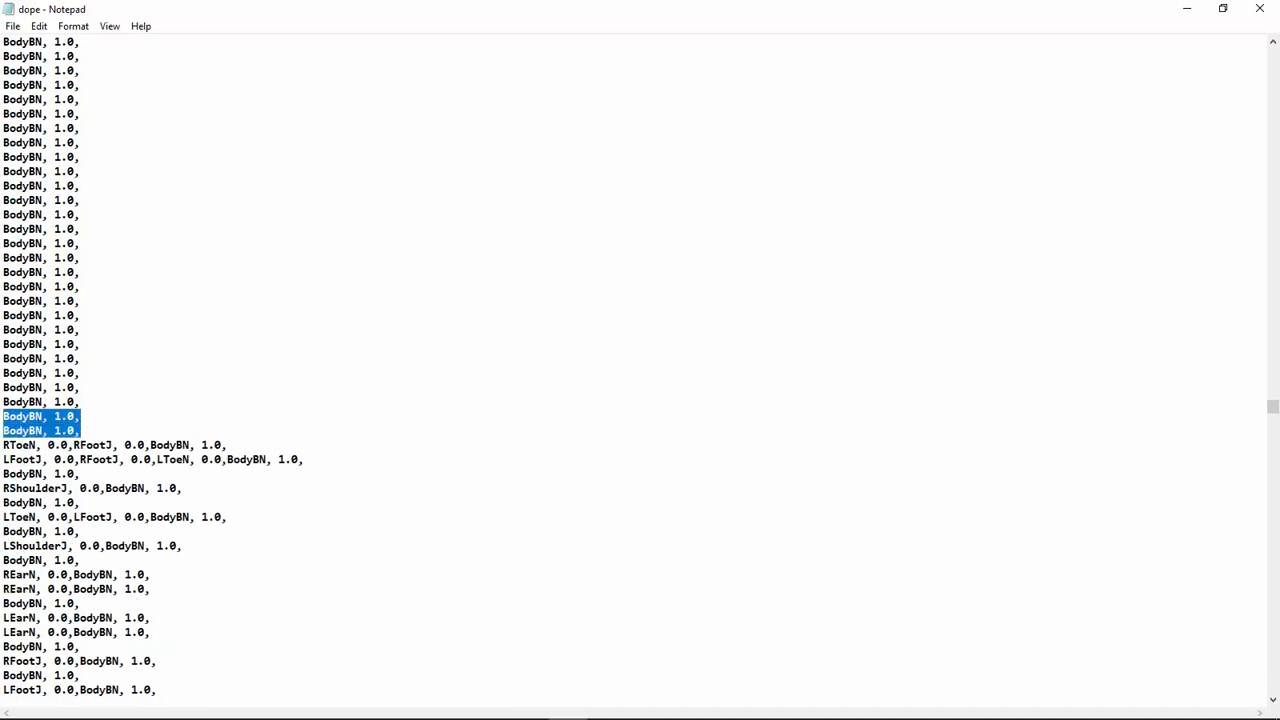
pyautogui.hotkey('ctrl', 'v')
pyautogui.press('Down')
pyautogui.press('Down')
pyautogui.press('Down')
pyautogui.hotkey('ctrl', 'v')
pyautogui.press('Down')
pyautogui.press('Down')
pyautogui.hotkey('shift', 'Up')
pyautogui.hotkey('ctrl', 'v')
pyautogui.hotkey('shift', 'Up')
pyautogui.hotkey('ctrl', 'v')
pyautogui.press('pagedown')
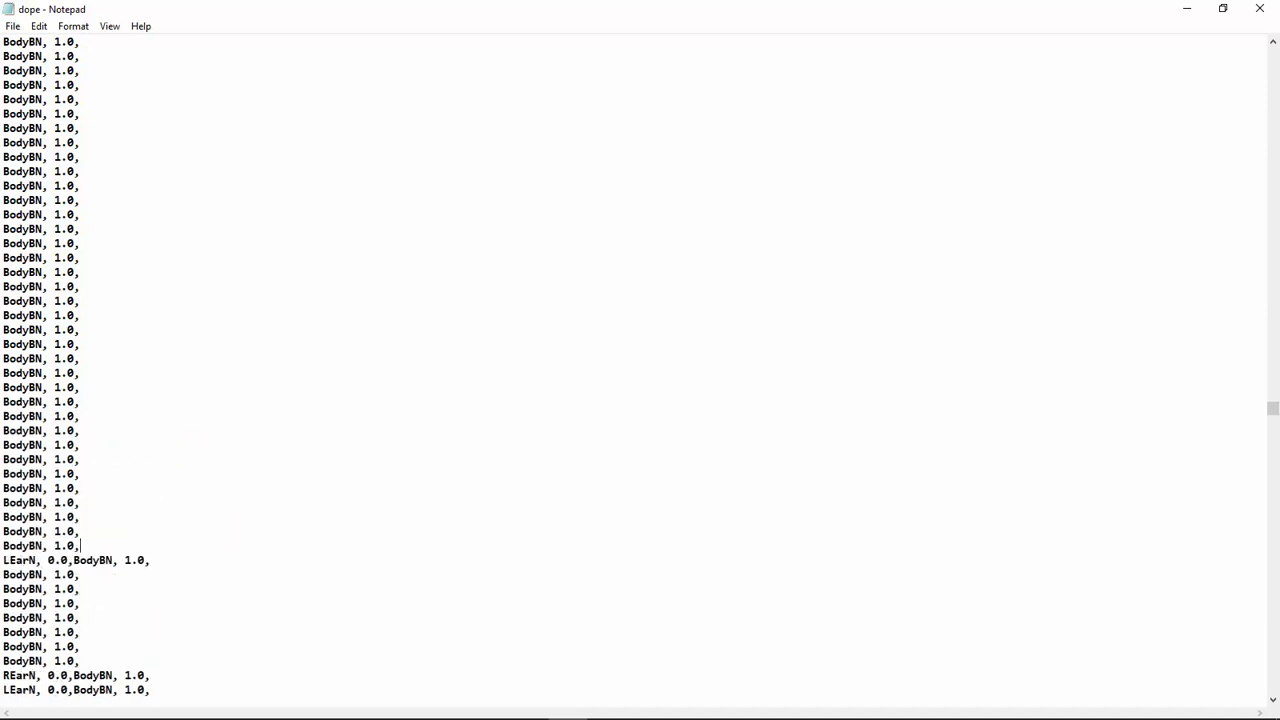
# Replace the leftover LEarN and REarN zero-weight lines further down the bone_Array with BodyBN, 1.0.
pyautogui.hotkey('shift', 'Up')
pyautogui.hotkey('ctrl', 'v')
pyautogui.press('pagedown')
pyautogui.hotkey('ctrl', 'v')
pyautogui.hotkey('shift', 'Home')
pyautogui.press('BackSpace')
pyautogui.press('pagedown')
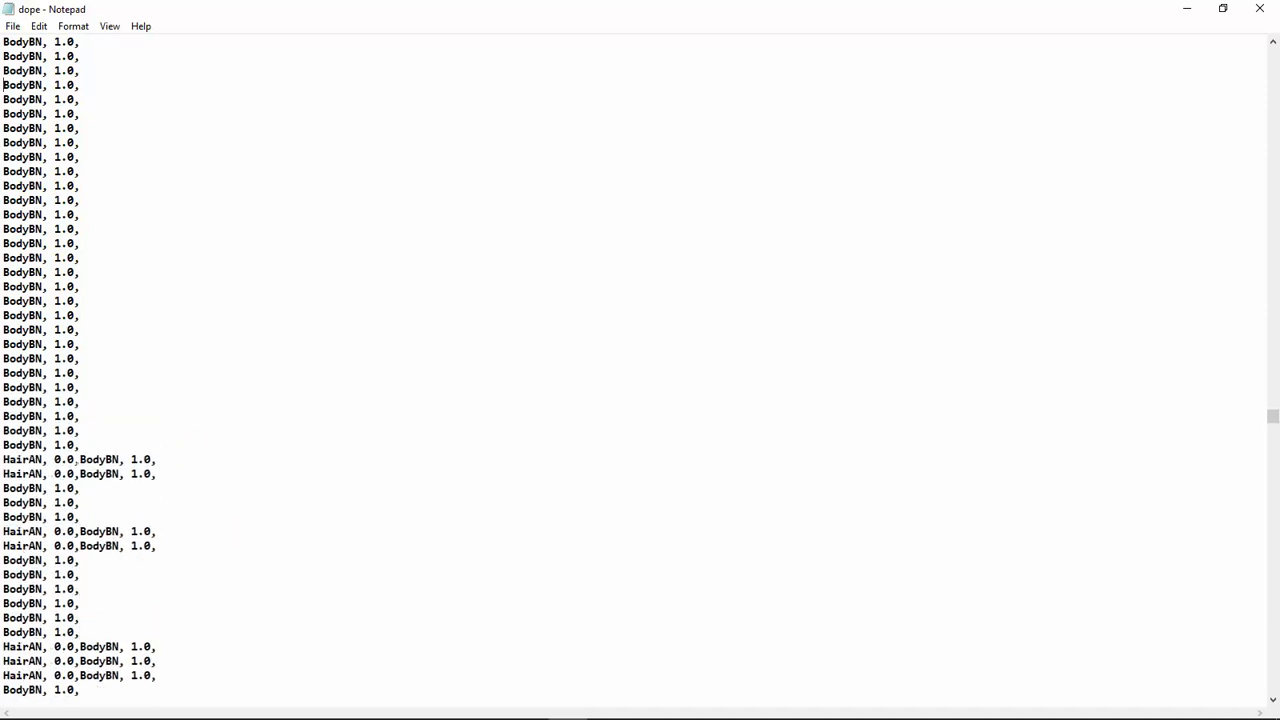
# Replace the next groups of HairAN, 0.0 lines with BodyBN, 1.0, down to the pair above the LShoulderJ and LArmJ line.
pyautogui.hotkey('ctrl', 'v')
pyautogui.press('Down')
pyautogui.moveTo(3, 531); pyautogui.dragTo(158, 546)
pyautogui.hotkey('ctrl', 'v')
pyautogui.moveTo(3, 646); pyautogui.dragTo(158, 661)
pyautogui.hotkey('ctrl', 'v')
pyautogui.scroll(-12, 634, 366)
pyautogui.moveTo(3, 258); pyautogui.dragTo(158, 272)
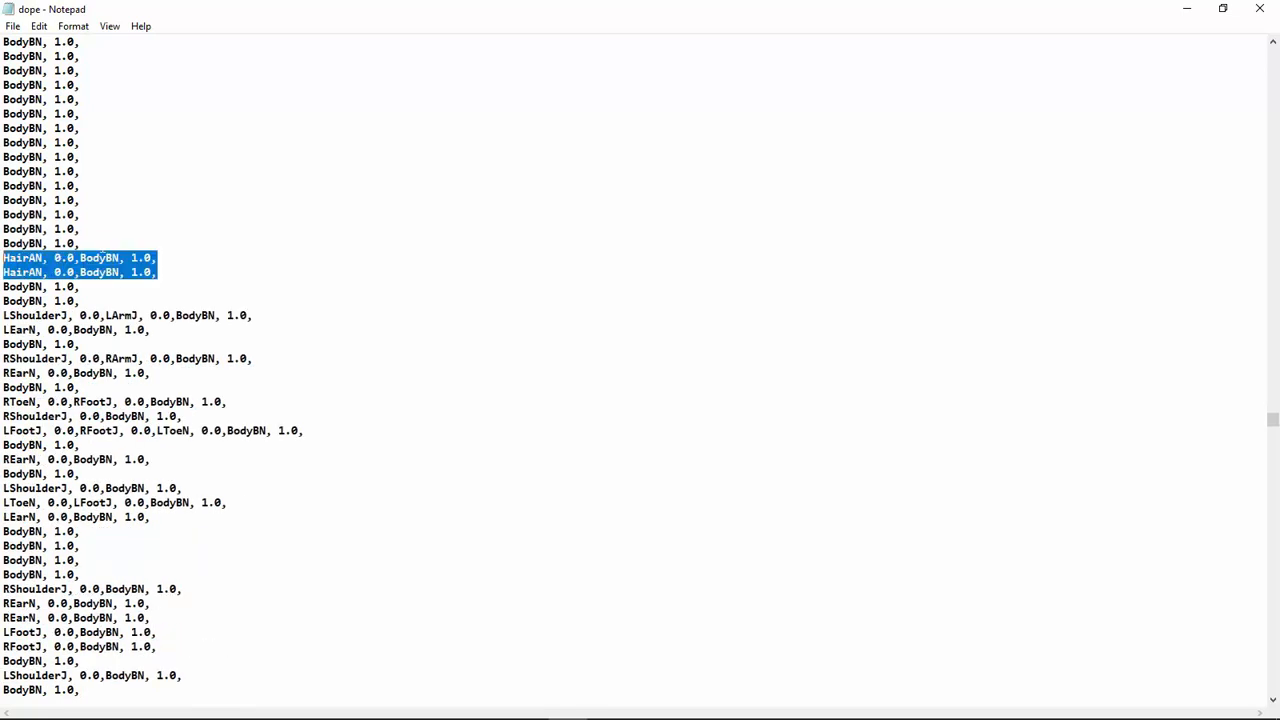
pyautogui.hotkey('ctrl', 'v')
# Replace the zero-weight shoulder, arm, ear, toe and foot lines below the HairAN pair with BodyBN, 1.0.
pyautogui.moveTo(3, 358); pyautogui.dragTo(152, 373)
pyautogui.hotkey('ctrl', 'v')
pyautogui.press('Down')
pyautogui.press('Home')
pyautogui.hotkey('shift', 'Down')
pyautogui.hotkey('shift', 'End')
pyautogui.hotkey('ctrl', 'v')
pyautogui.press('Down')
pyautogui.press('Home')
pyautogui.hotkey('shift', 'Down')
pyautogui.hotkey('shift', 'End')
pyautogui.hotkey('ctrl', 'v')
pyautogui.press('Down')
pyautogui.press('Down')
pyautogui.moveTo(150, 517); pyautogui.dragTo(3, 488)
pyautogui.hotkey('ctrl', 'v')
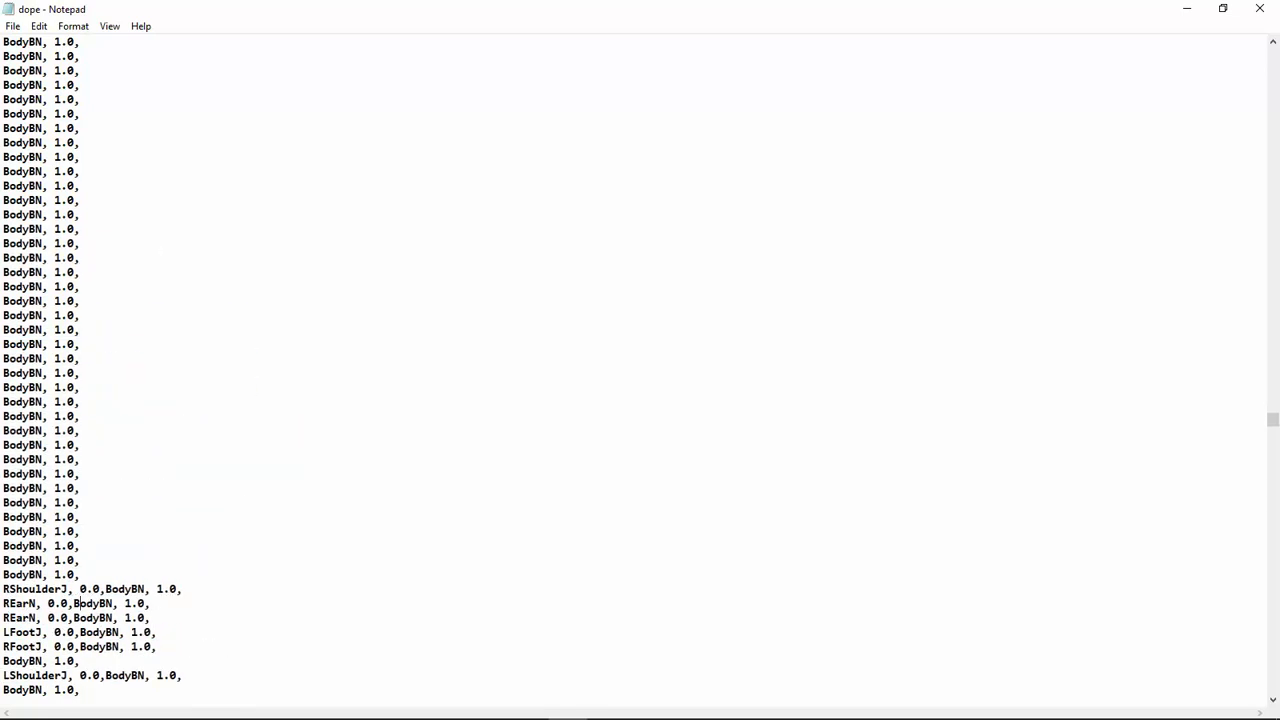
# Replace the next block of RShoulderJ, REarN, LFootJ, RFootJ and LShoulderJ zero-weight lines with BodyBN, 1.0.
pyautogui.moveTo(80, 575); pyautogui.dragTo(3, 517)
pyautogui.moveTo(157, 647); pyautogui.dragTo(3, 589)
pyautogui.hotkey('ctrl', 'v')
pyautogui.moveTo(80, 675); pyautogui.dragTo(3, 675)
pyautogui.scroll(-10, 80, 400)
pyautogui.click(4, 272)
pyautogui.moveTo(4, 272); pyautogui.dragTo(150, 287)
pyautogui.hotkey('ctrl', 'v')
# Try to replace the RKneeJ lines and the RToeN and RFootJ zero-weight lines below them with BodyBN, 1.0.
pyautogui.scroll(-9, 150, 400)
pyautogui.moveTo(157, 387); pyautogui.dragTo(3, 373)
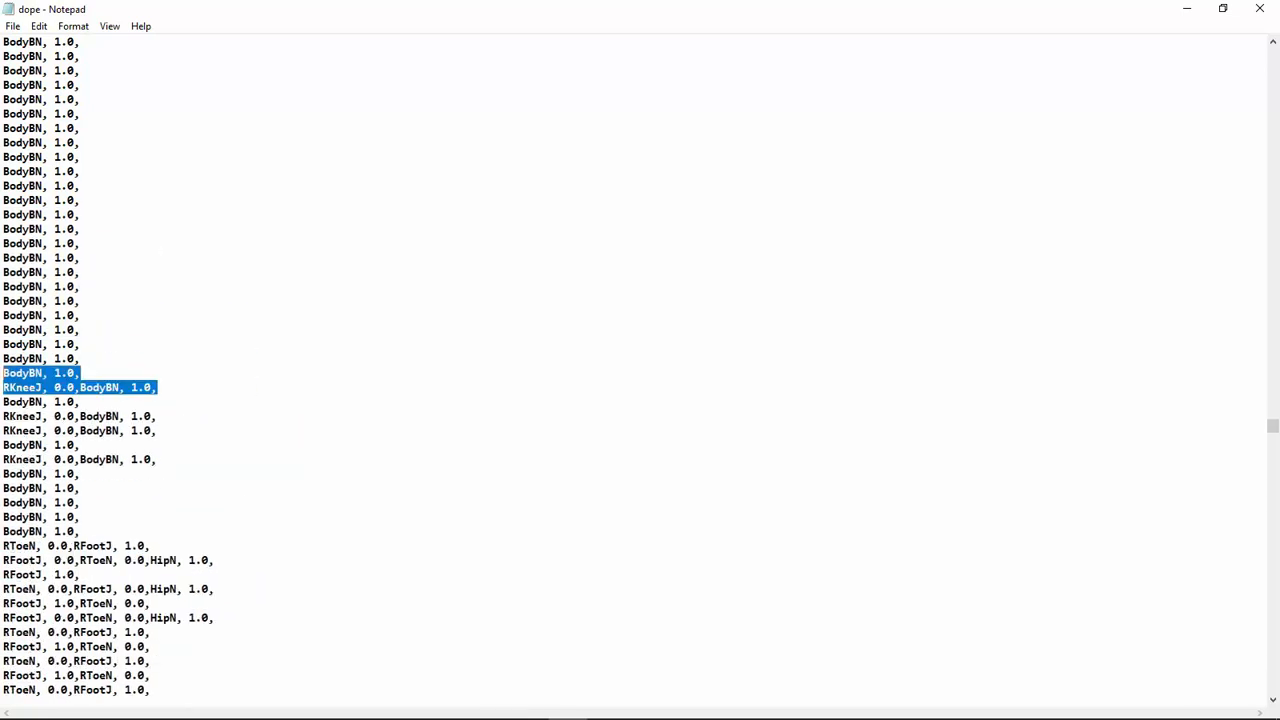
pyautogui.hotkey('ctrl', 'v')
pyautogui.scroll(-2, 150, 460)
pyautogui.hotkey('ctrl', 'v')
pyautogui.moveTo(150, 560); pyautogui.dragTo(150, 546)
pyautogui.hotkey('ctrl', 'v')
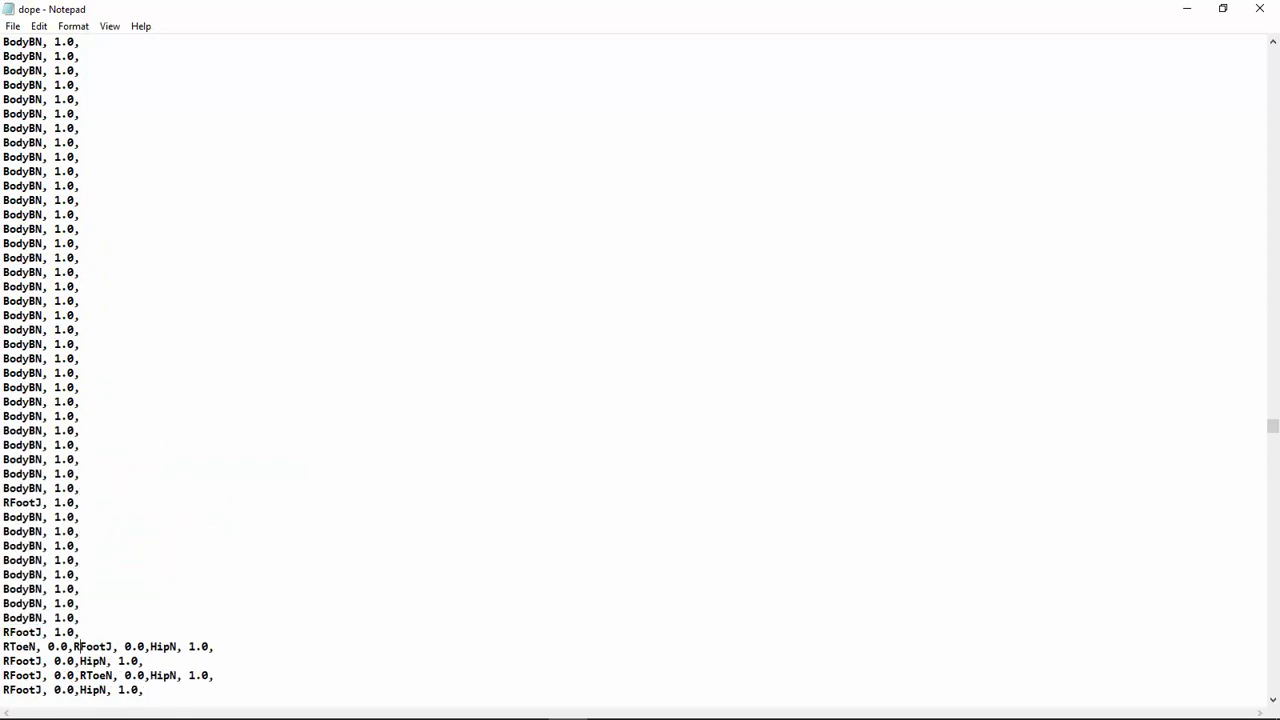
pyautogui.moveTo(150, 617); pyautogui.dragTo(3, 603)
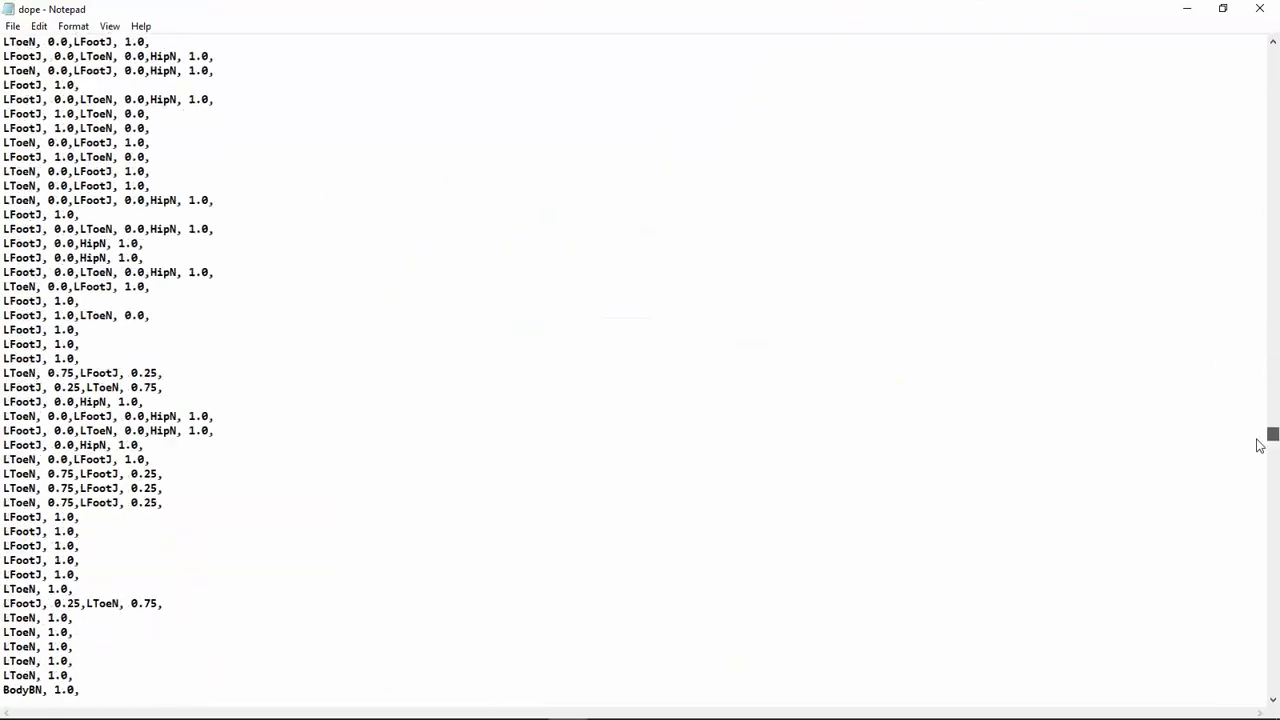
# Replace the HairAN, 0.0 lines near the start of the bone_Array with BodyBN, 1.0.
pyautogui.scroll(10, 1259, 445)
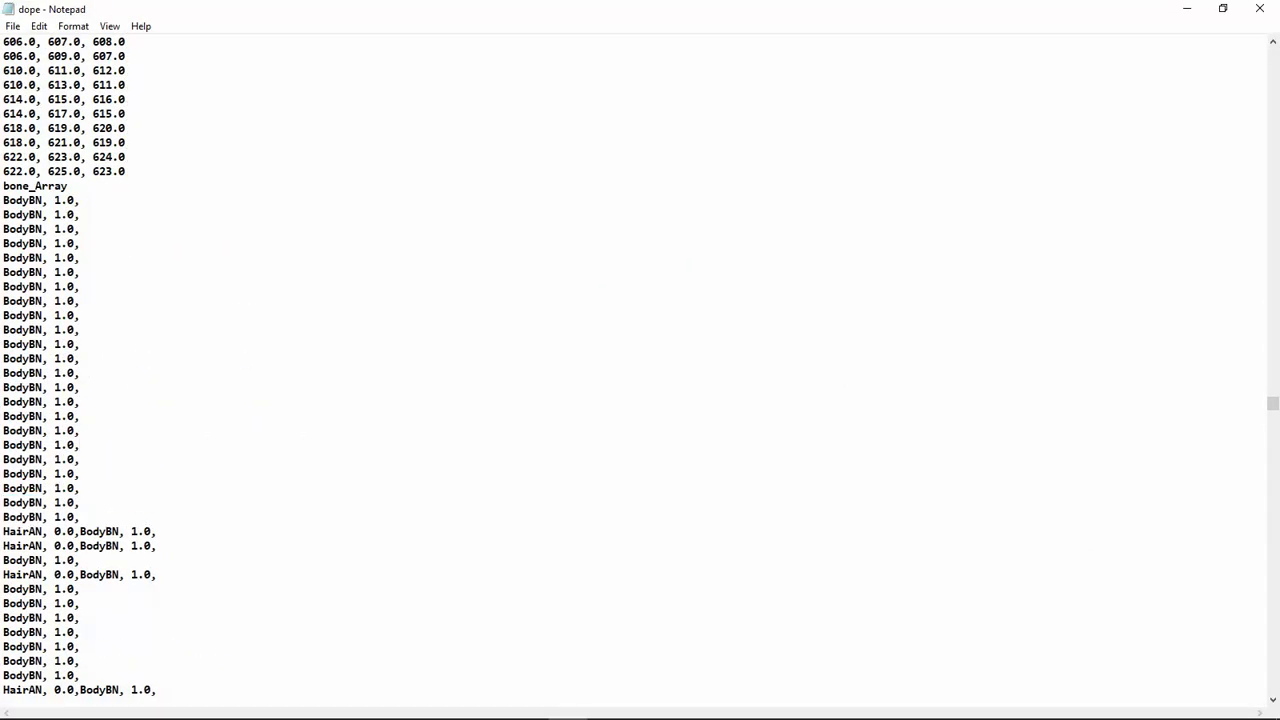
pyautogui.hotkey('shift', 'ctrl', 'Right')
pyautogui.hotkey('ctrl', 'v')
pyautogui.hotkey('shift', 'End')
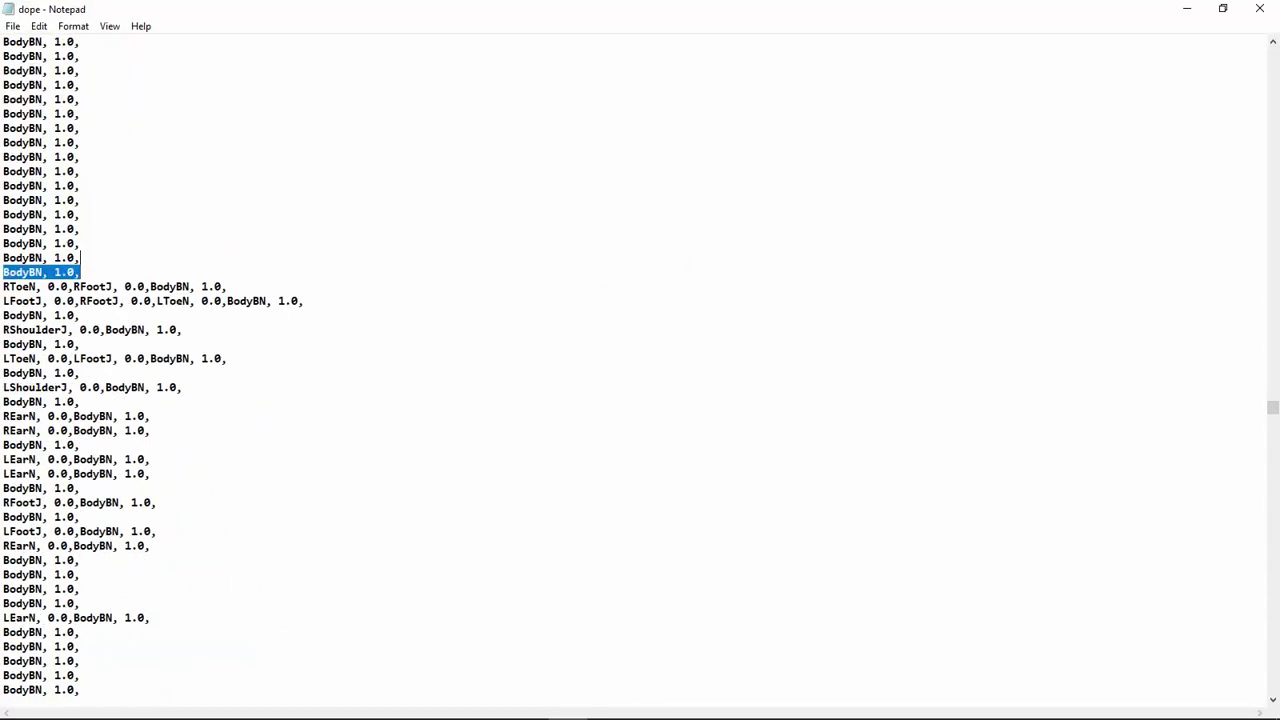
# Replace the adjacent RToeN/RFootJ and LFootJ/RFootJ/LToeN zero-weight lines with BodyBN, 1.0.
pyautogui.hotkey('ctrl', 'c')
pyautogui.press('Down')
pyautogui.press('Down')
pyautogui.press('Down')
pyautogui.press('End')
pyautogui.hotkey('shift', 'Up')
pyautogui.hotkey('shift', 'Up')
pyautogui.hotkey('ctrl', 'v')
pyautogui.hotkey('ctrl', 'v')
# Replace the following shoulder, toe, foot and ear zero-weight lines with BodyBN, 1.0.
pyautogui.press('Down')
pyautogui.press('Down')
pyautogui.press('End')
pyautogui.hotkey('shift', 'Up')
pyautogui.hotkey('ctrl', 'v')
pyautogui.press('Down')
pyautogui.press('Down')
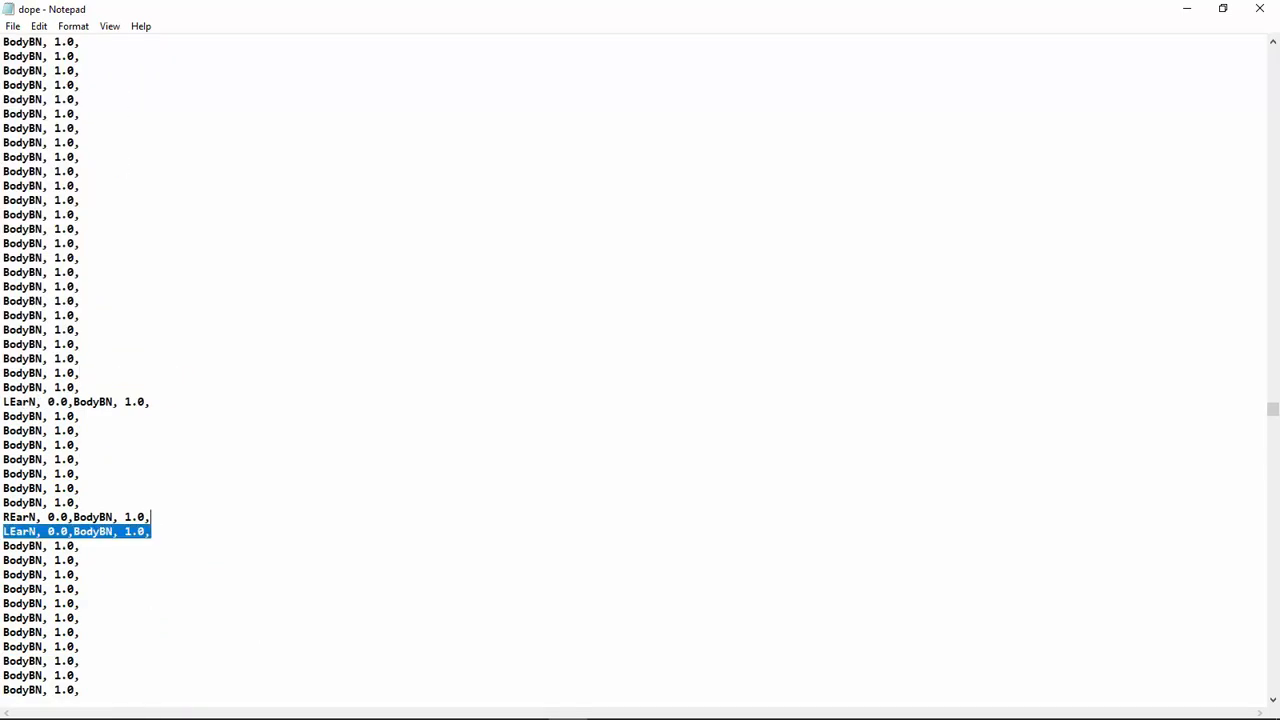
# Replace the adjacent REarN and LEarN lines and the HairAN, 0.0 groups further down with BodyBN, 1.0.
pyautogui.hotkey('ctrl', 'v')
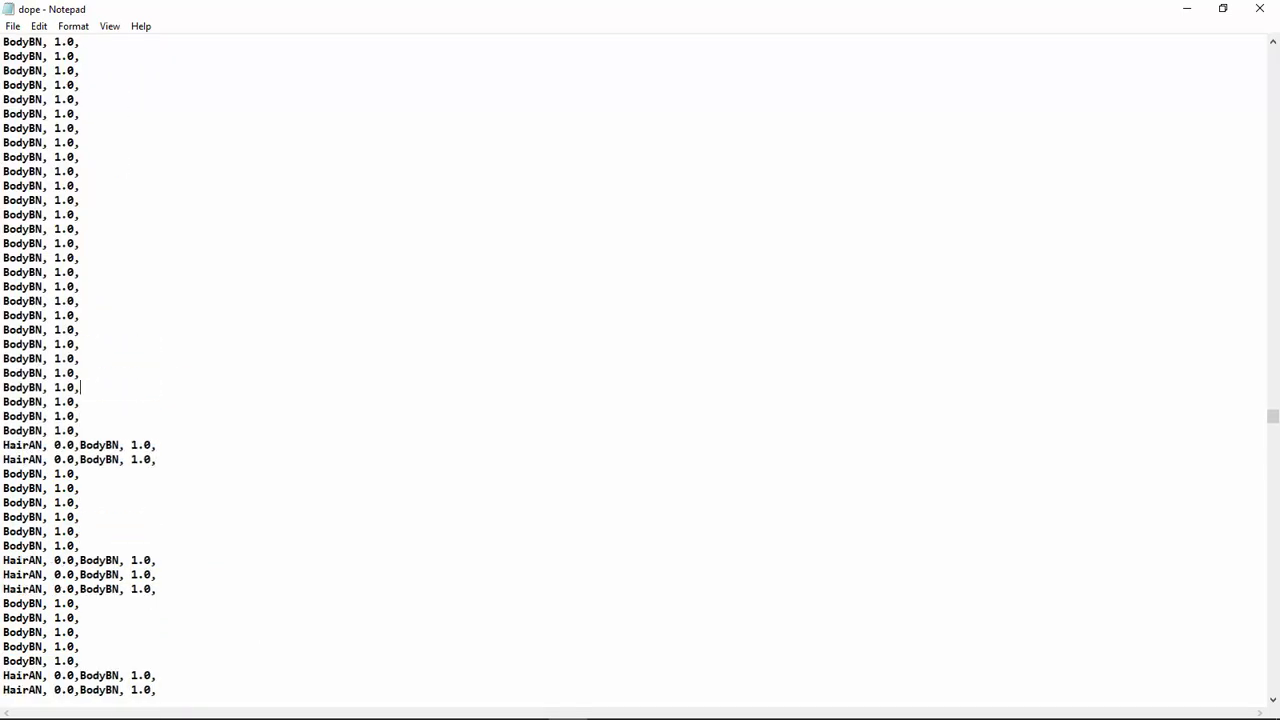
pyautogui.hotkey('ctrl', 'v')
pyautogui.hotkey('shift', 'Up')
pyautogui.hotkey('shift', 'Up')
pyautogui.hotkey('shift', 'Up')
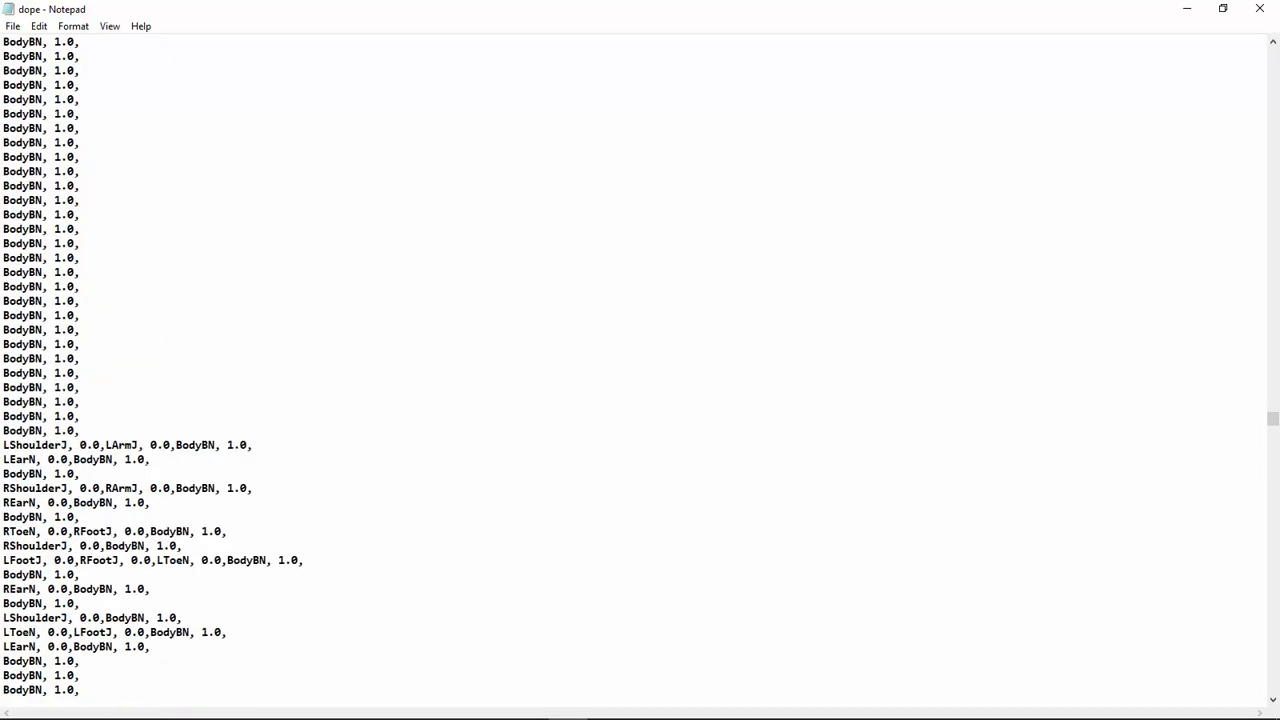
# Replace the zero-weight lines from LShoulderJ/LArmJ down through RToeN/RFootJ with BodyBN, 1.0.
pyautogui.hotkey('shift', 'Up')
pyautogui.hotkey('shift', 'Up')
pyautogui.hotkey('shift', 'Up')
pyautogui.hotkey('ctrl', 'v')
pyautogui.press('Down')
pyautogui.press('Down')
pyautogui.press('Down')
pyautogui.hotkey('shift', 'Up')
pyautogui.hotkey('shift', 'Up')
pyautogui.hotkey('shift', 'Up')
pyautogui.hotkey('ctrl', 'v')
pyautogui.hotkey('shift', 'Down')
pyautogui.hotkey('ctrl', 'v')
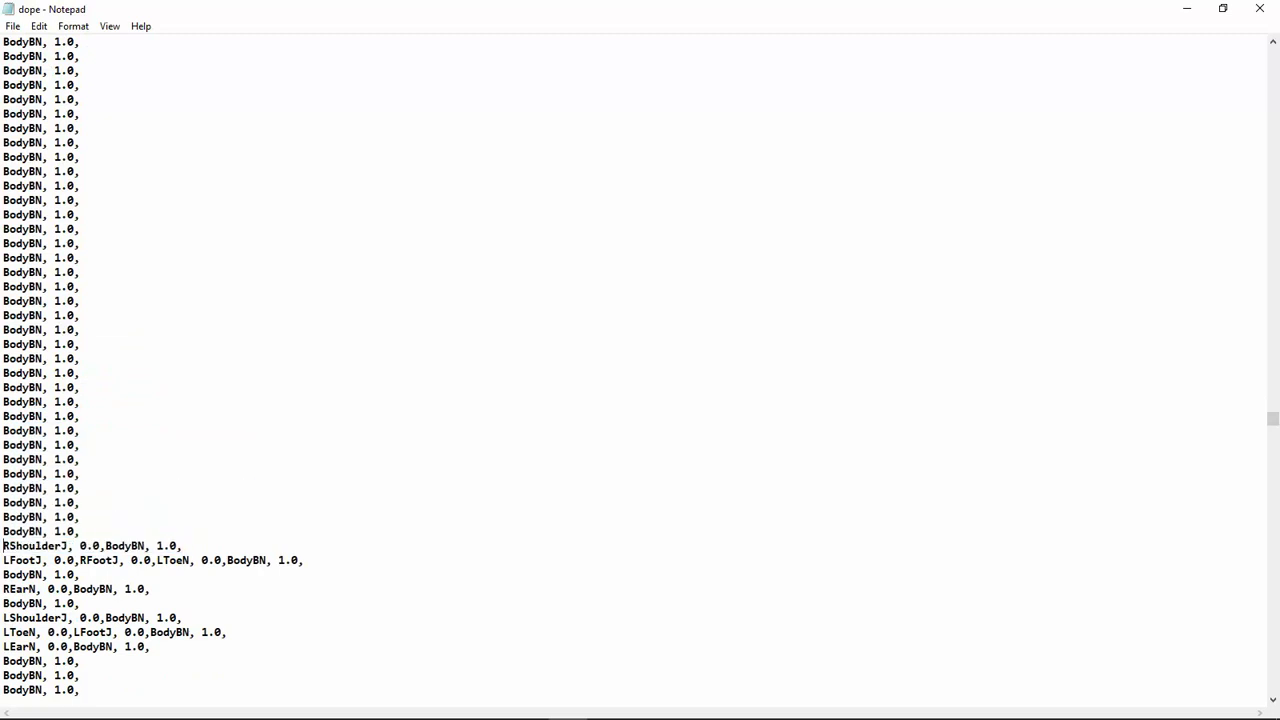
# Replace the next RShoulderJ, LFootJ, REarN, LShoulderJ, LToeN and LEarN zero-weight lines with BodyBN, 1.0.
pyautogui.hotkey('shift', 'Down')
pyautogui.hotkey('ctrl', 'v')
pyautogui.hotkey('shift', 'Down')
pyautogui.hotkey('ctrl', 'v')
pyautogui.press('Down')
pyautogui.hotkey('shift', 'Down')
pyautogui.hotkey('ctrl', 'v')
pyautogui.press('Down')
pyautogui.hotkey('shift', 'Down')
pyautogui.hotkey('shift', 'Down')
pyautogui.hotkey('ctrl', 'v')
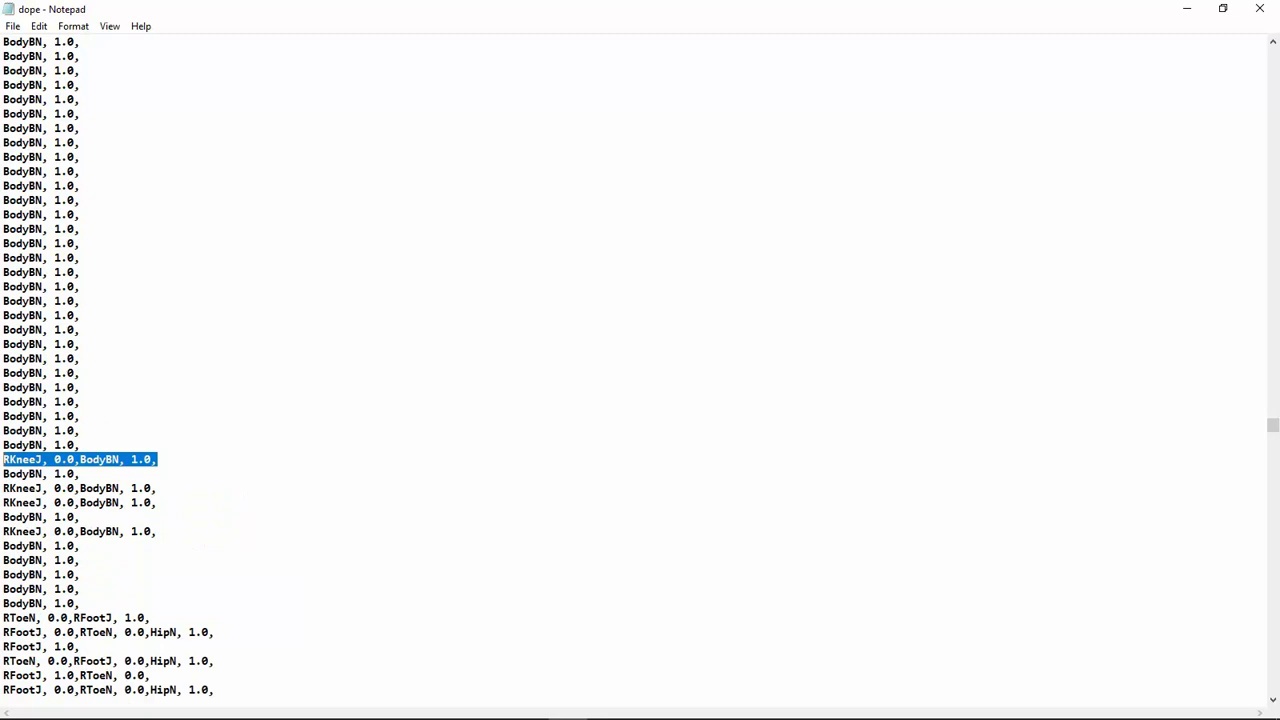
# Replace the four RKneeJ, 0.0 lines above the RToeN and RFootJ block with BodyBN, 1.0.
pyautogui.hotkey('ctrl', 'v')
pyautogui.press('Down')
pyautogui.hotkey('shift', 'Down')
pyautogui.hotkey('ctrl', 'v')
pyautogui.hotkey('shift', 'Down')
pyautogui.hotkey('ctrl', 'v')
pyautogui.press('Down')
pyautogui.hotkey('shift', 'Down')
pyautogui.hotkey('ctrl', 'v')
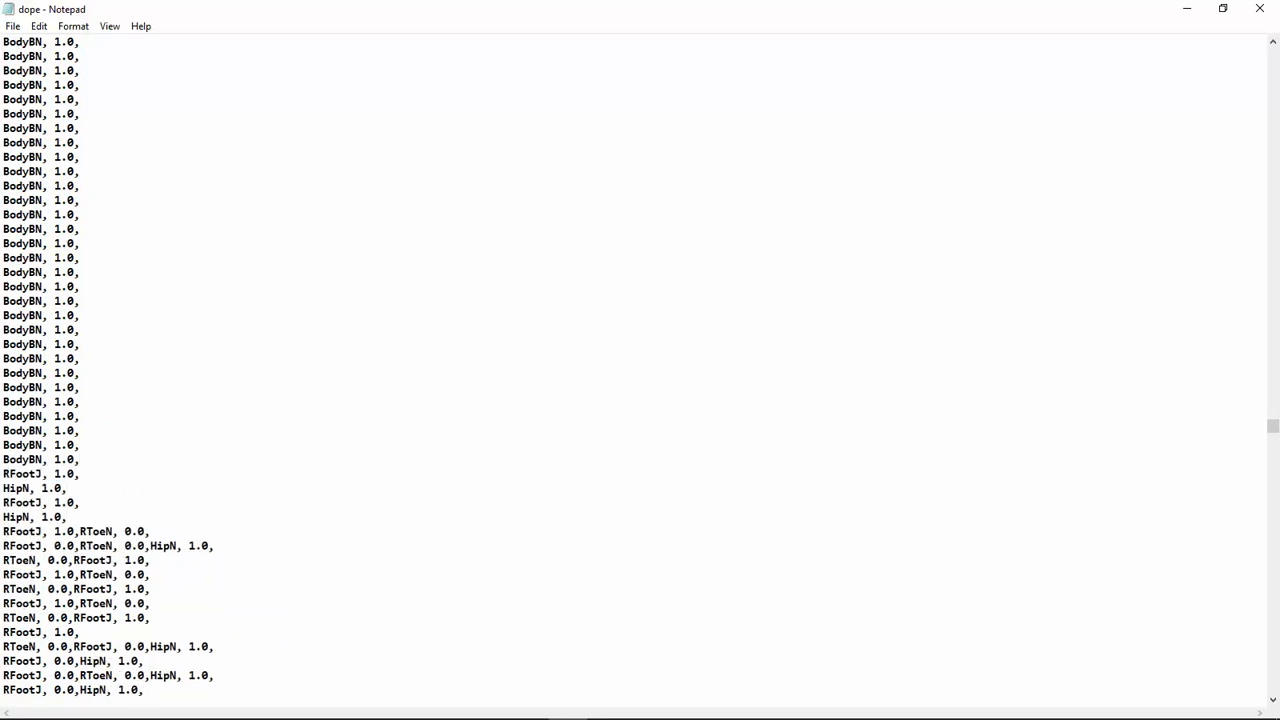
# Remove the trailing RToeN, 0.0 entry from the first RFootJ, 1.0 line below the cleaned HipN, 1.0 lines.
pyautogui.press('BackSpace')
pyautogui.press('BackSpace')
pyautogui.press('BackSpace')
pyautogui.press('BackSpace')
pyautogui.press('BackSpace')
pyautogui.press('BackSpace')
pyautogui.press('BackSpace')
pyautogui.press('BackSpace')
pyautogui.press('BackSpace')
pyautogui.press('BackSpace')
pyautogui.press('BackSpace')
pyautogui.press('BackSpace')
# Delete the RFootJ, 0.0 and RToeN, 0.0 entries from the line below, keeping only HipN, 1.0.
pyautogui.press('Down')
pyautogui.press('Home')
pyautogui.press('Delete')
pyautogui.press('Delete')
pyautogui.press('Delete')
pyautogui.press('Delete')
pyautogui.press('Delete')
pyautogui.press('Delete')
pyautogui.press('Delete')
pyautogui.press('Delete')
pyautogui.press('Delete')
pyautogui.press('Delete')
pyautogui.press('Delete')
pyautogui.press('Delete')
pyautogui.press('Delete')
pyautogui.press('Delete')
pyautogui.press('Delete')
pyautogui.press('Delete')
pyautogui.press('Delete')
pyautogui.press('Delete')
pyautogui.press('Delete')
pyautogui.press('Delete')
# Strip the RToeN, 0.0 entries from the next five lines, keeping only RFootJ, 1.0 on each.
pyautogui.press('Down')
pyautogui.press('Delete')
pyautogui.press('Delete')
pyautogui.press('Delete')
pyautogui.press('Delete')
pyautogui.press('Delete')
pyautogui.press('Delete')
pyautogui.press('Delete')
pyautogui.press('Delete')
pyautogui.press('Delete')
pyautogui.press('Delete')
pyautogui.press('Delete')
pyautogui.hotkey('shift', 'End')
pyautogui.press('BackSpace')
pyautogui.press('Down')
pyautogui.press('Left')
pyautogui.hotkey('shift', 'Home')
pyautogui.press('BackSpace')
pyautogui.scroll(-3, 640, 370)
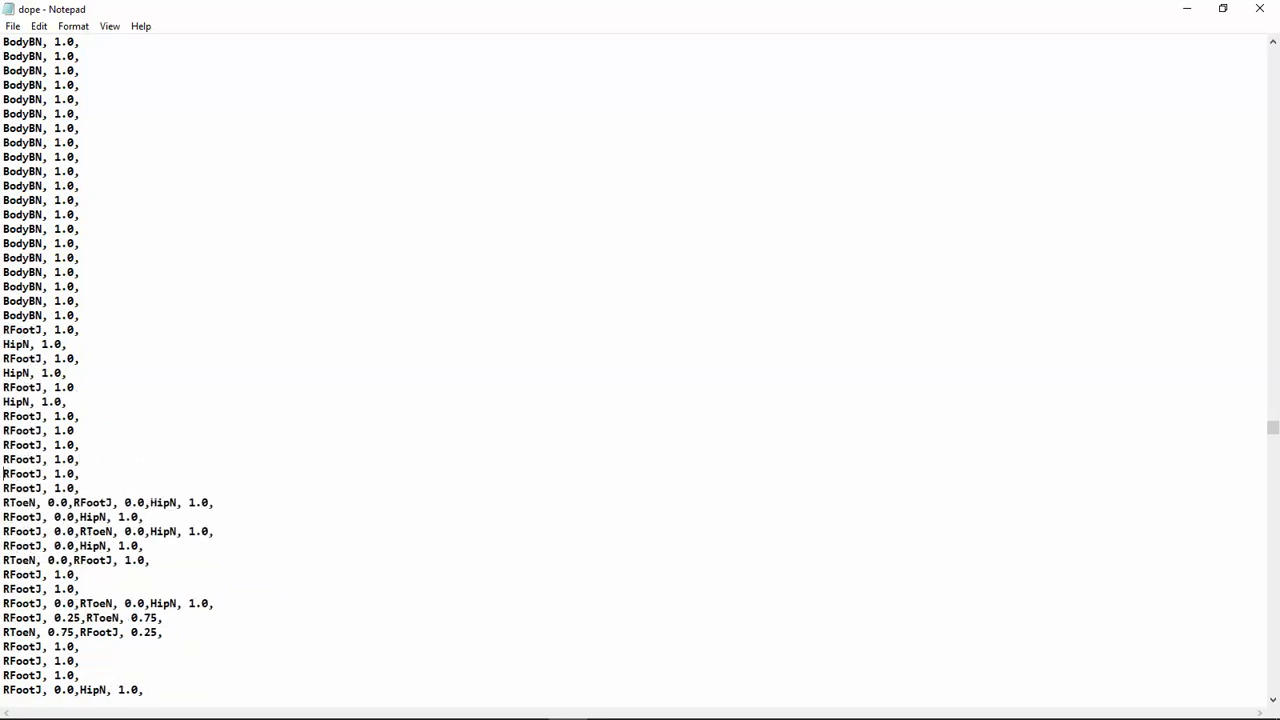
# Replace the four zero-weight RFootJ and RToeN lines below the cleaned RFootJ, 1.0 lines with HipN, 1.0.
pyautogui.press('Down')
pyautogui.press('Down')
pyautogui.hotkey('shift', 'End')
pyautogui.hotkey('ctrl', 'v')
pyautogui.press('Down')
pyautogui.press('Home')
pyautogui.hotkey('shift', 'End')
pyautogui.hotkey('ctrl', 'v')
pyautogui.press('Down')
pyautogui.press('Home')
pyautogui.hotkey('shift', 'End')
pyautogui.hotkey('ctrl', 'v')
pyautogui.press('Down')
pyautogui.press('Home')
pyautogui.hotkey('shift', 'End')
pyautogui.hotkey('ctrl', 'v')
# Remove the leading RToeN, 0.0 entry from the line after the four HipN, 1.0 lines, keeping only RFootJ, 1.0.
pyautogui.press('Down')
pyautogui.press('Delete')
pyautogui.hotkey('shift', 'Home')
pyautogui.hotkey('shift', 'Right')
pyautogui.hotkey('shift', 'Right')
pyautogui.hotkey('shift', 'Right')
pyautogui.hotkey('shift', 'Right')
pyautogui.hotkey('shift', 'Right')
pyautogui.hotkey('shift', 'Right')
pyautogui.hotkey('shift', 'Right')
pyautogui.hotkey('shift', 'Right')
pyautogui.hotkey('shift', 'Right')
pyautogui.hotkey('shift', 'Right')
pyautogui.hotkey('shift', 'Right')
pyautogui.hotkey('shift', 'Right')
pyautogui.press('BackSpace')
# Reduce the next three lines containing HipN, 1.0 to that entry alone by deleting their zero-weight RFootJ and RToeN entries.
pyautogui.press('Down')
pyautogui.hotkey('shift', 'Right')
pyautogui.hotkey('shift', 'Right')
pyautogui.hotkey('shift', 'Right')
pyautogui.hotkey('shift', 'Right')
pyautogui.hotkey('shift', 'Right')
pyautogui.hotkey('shift', 'Right')
pyautogui.hotkey('shift', 'Right')
pyautogui.hotkey('shift', 'Right')
pyautogui.hotkey('shift', 'Right')
pyautogui.hotkey('shift', 'Right')
pyautogui.hotkey('shift', 'Right')
pyautogui.hotkey('shift', 'Right')
pyautogui.hotkey('shift', 'Right')
pyautogui.hotkey('shift', 'Right')
pyautogui.hotkey('shift', 'Right')
pyautogui.hotkey('shift', 'Right')
pyautogui.hotkey('shift', 'Right')
pyautogui.hotkey('shift', 'Right')
pyautogui.hotkey('shift', 'Right')
pyautogui.hotkey('shift', 'Right')
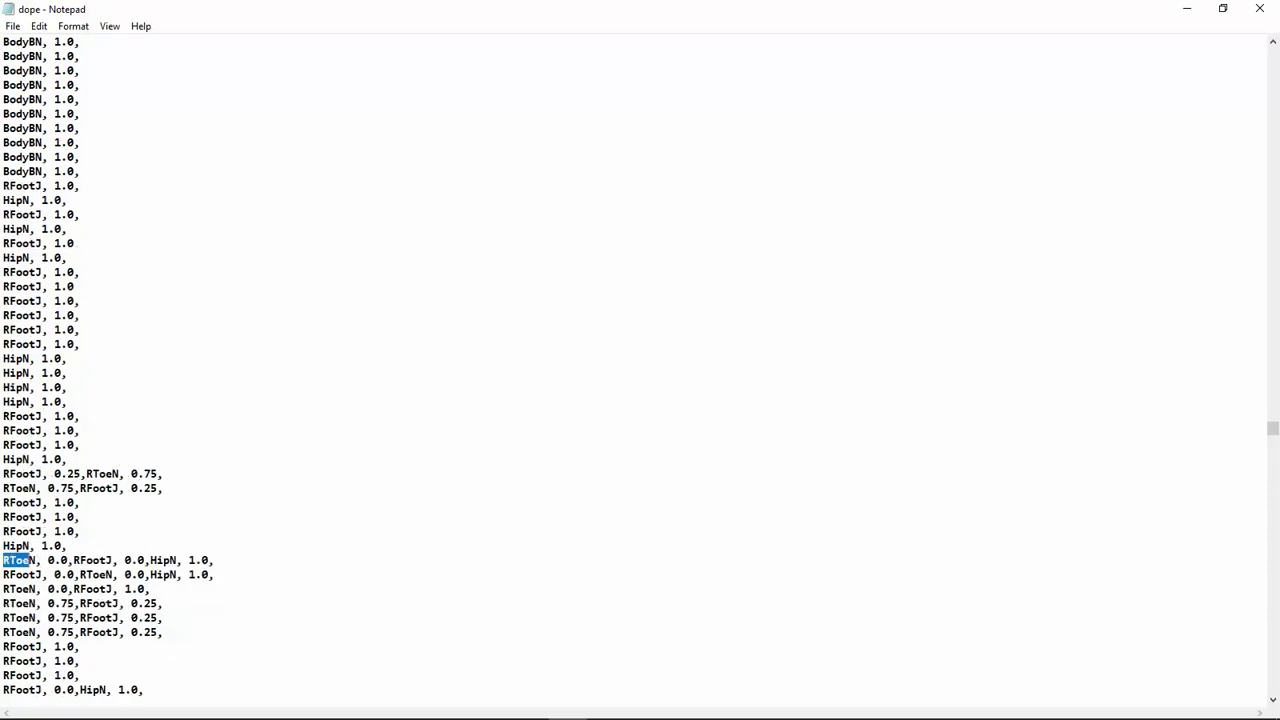
pyautogui.press('BackSpace')
# Delete the RFootJ, 0.0 and RToeN, 0.0 entries from the line directly below, keeping only HipN, 1.0.
pyautogui.press('Down')
pyautogui.hotkey('shift', 'Right')
pyautogui.hotkey('shift', 'Right')
pyautogui.hotkey('shift', 'Right')
pyautogui.hotkey('shift', 'Right')
pyautogui.hotkey('shift', 'Right')
pyautogui.hotkey('shift', 'Right')
pyautogui.hotkey('shift', 'Right')
pyautogui.hotkey('shift', 'Right')
pyautogui.hotkey('shift', 'Right')
pyautogui.hotkey('shift', 'Right')
pyautogui.hotkey('shift', 'Right')
pyautogui.hotkey('shift', 'Right')
pyautogui.hotkey('shift', 'Right')
pyautogui.hotkey('shift', 'Right')
pyautogui.hotkey('shift', 'Right')
pyautogui.hotkey('shift', 'Right')
pyautogui.hotkey('shift', 'Right')
pyautogui.hotkey('shift', 'Right')
pyautogui.hotkey('shift', 'Right')
pyautogui.hotkey('shift', 'Right')
pyautogui.press('BackSpace')
# Remove the RToeN, 0.0 entry from the RFootJ, 1.0 line above the three RToeN, 0.75 lines.
pyautogui.press('Down')
pyautogui.hotkey('shift', 'Right')
pyautogui.hotkey('shift', 'Right')
pyautogui.hotkey('shift', 'Right')
pyautogui.hotkey('shift', 'Right')
pyautogui.hotkey('shift', 'Right')
pyautogui.hotkey('shift', 'Right')
pyautogui.hotkey('shift', 'Right')
pyautogui.hotkey('shift', 'Right')
pyautogui.hotkey('shift', 'Right')
pyautogui.hotkey('shift', 'Right')
pyautogui.hotkey('shift', 'Right')
pyautogui.press('BackSpace')
# Delete the RFootJ, 0.0 entry from the HipN, 1.0 line below the three RFootJ, 1.0 lines and clean the remaining right-foot lines.
pyautogui.press('Down')
pyautogui.press('Down')
pyautogui.press('Down')
pyautogui.press('Down')
pyautogui.press('Down')
pyautogui.press('Down')
pyautogui.press('Down')
pyautogui.hotkey('shift', 'Right')
pyautogui.hotkey('shift', 'Right')
pyautogui.hotkey('shift', 'Right')
pyautogui.hotkey('shift', 'Right')
pyautogui.hotkey('shift', 'Right')
pyautogui.hotkey('shift', 'Right')
pyautogui.hotkey('shift', 'Right')
pyautogui.hotkey('shift', 'Right')
pyautogui.hotkey('shift', 'Right')
pyautogui.hotkey('shift', 'Right')
pyautogui.hotkey('shift', 'Right')
pyautogui.hotkey('shift', 'Right')
pyautogui.press('BackSpace')
pyautogui.press('Down')
pyautogui.press('Down')
pyautogui.hotkey('shift', 'Home')
pyautogui.press('BackSpace')
# Replace the first two zero-weight LFootJ and LToeN lines at the start of the left-foot block with HipN, 1.0.
pyautogui.scroll(-7, 640, 370)
pyautogui.press('Down')
pyautogui.hotkey('shift', 'End')
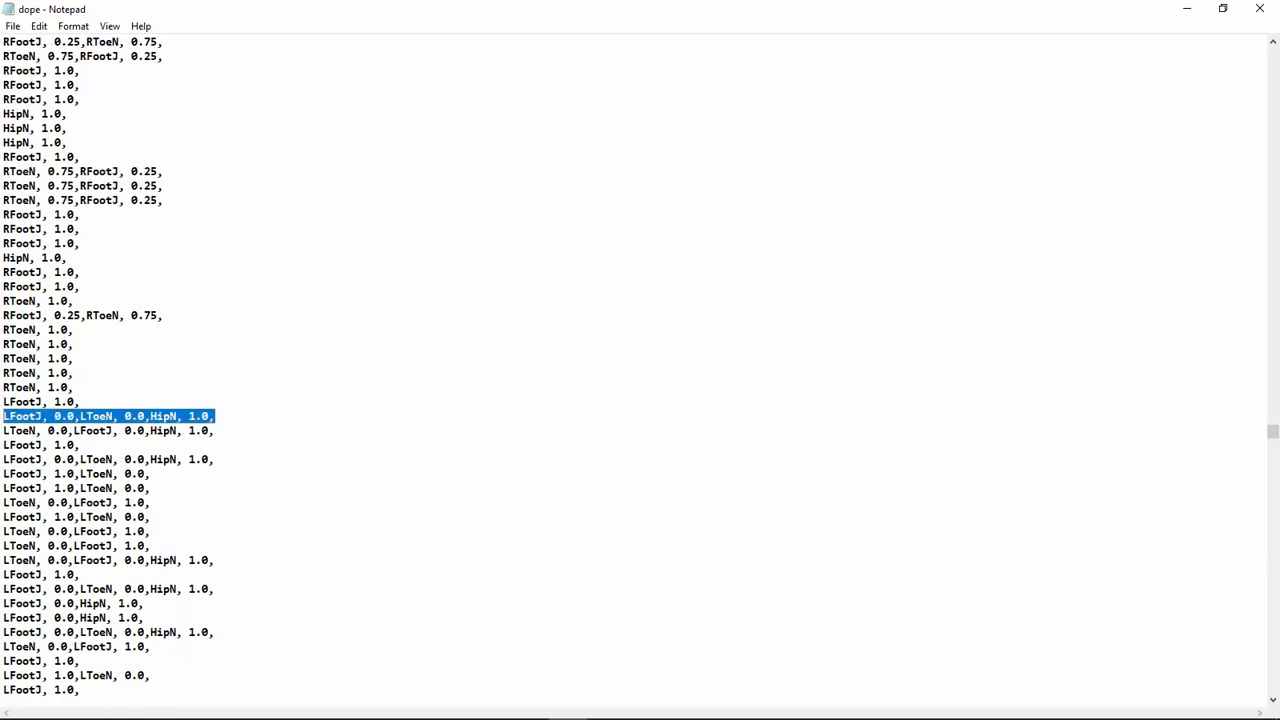
pyautogui.hotkey('ctrl', 'v')
pyautogui.press('Down')
pyautogui.press('Home')
pyautogui.hotkey('shift', 'End')
pyautogui.hotkey('ctrl', 'v')
# Reduce the next three-bone line to HipN, 1.0 and strip LToeN, 0.0 from the four LFootJ lines below, adding the second line's trailing comma.
pyautogui.press('Down')
pyautogui.press('Down')
pyautogui.press('Home')
pyautogui.hotkey('shift', 'End')
pyautogui.hotkey('ctrl', 'v')
pyautogui.press('Down')
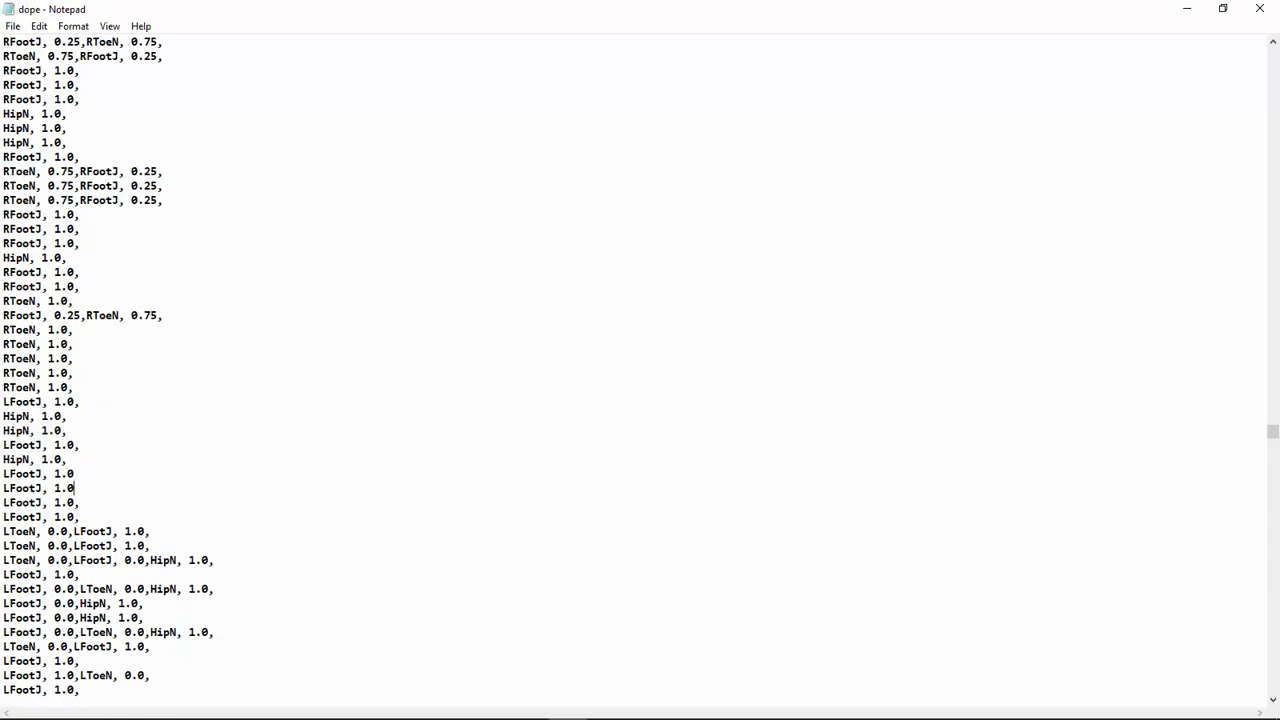
pyautogui.write(',')
# Remove the leading LToeN, 0.0 entry from the two LFootJ, 1.0 lines below the four cleaned left-foot lines.
pyautogui.press('Left')
pyautogui.press('Down')
pyautogui.press('Down')
pyautogui.press('Down')
pyautogui.press('Down')
pyautogui.press('Down')
pyautogui.press('Down')
pyautogui.press('Down')
pyautogui.press('Down')
pyautogui.hotkey('ctrl', 'shift', 'End')
pyautogui.press('Left')
pyautogui.scroll(9, 640, 370)
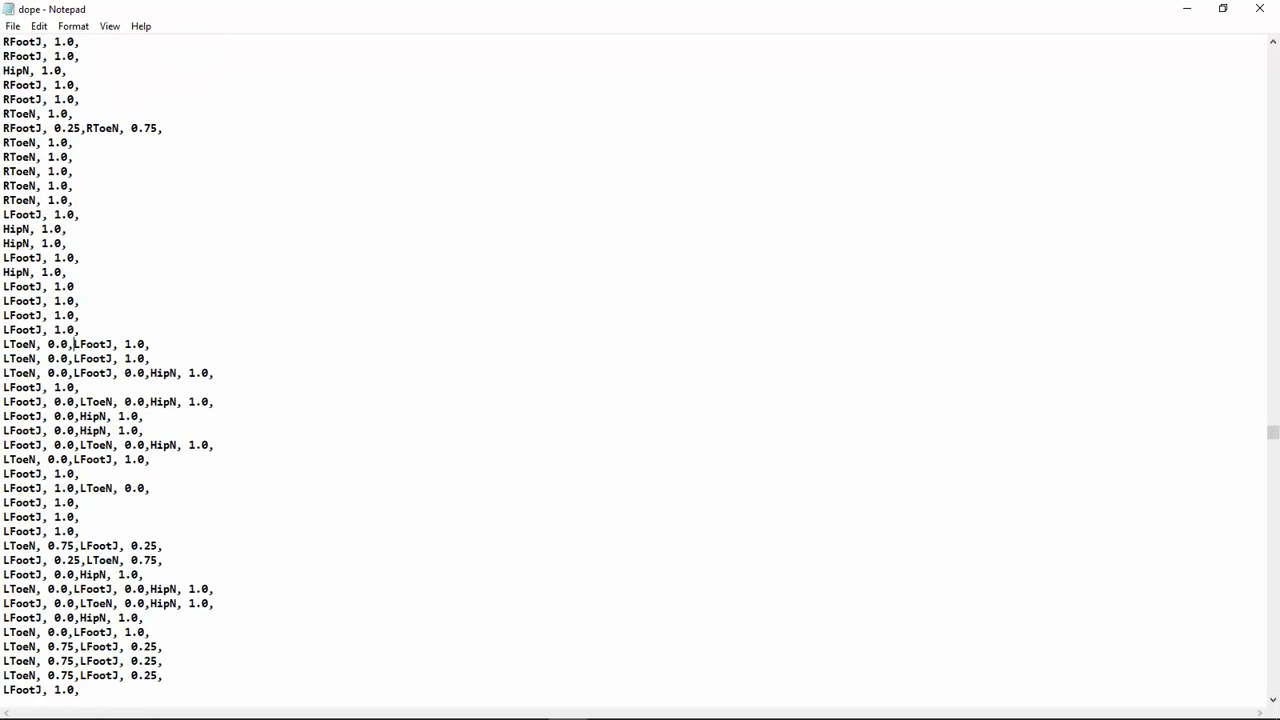
pyautogui.hotkey('shift', 'Home')
pyautogui.press('BackSpace')
pyautogui.press('Down')
pyautogui.hotkey('shift', 'Right')
pyautogui.hotkey('shift', 'Right')
pyautogui.hotkey('shift', 'Right')
pyautogui.hotkey('shift', 'Right')
pyautogui.hotkey('shift', 'Right')
pyautogui.hotkey('shift', 'Right')
pyautogui.hotkey('shift', 'Right')
pyautogui.hotkey('shift', 'Right')
pyautogui.hotkey('shift', 'Right')
pyautogui.hotkey('shift', 'Right')
pyautogui.hotkey('shift', 'Right')
pyautogui.press('BackSpace')
# Replace the next three-bone line and the four zero-weight lines below the single LFootJ, 1.0 line with HipN, 1.0.
pyautogui.press('Down')
pyautogui.hotkey('shift', 'End')
pyautogui.hotkey('ctrl', 'v')
pyautogui.press('Down')
pyautogui.press('Down')
pyautogui.press('Home')
pyautogui.hotkey('shift', 'End')
pyautogui.hotkey('ctrl', 'v')
pyautogui.press('Down')
pyautogui.press('Home')
pyautogui.hotkey('shift', 'End')
pyautogui.hotkey('ctrl', 'v')
pyautogui.press('Down')
pyautogui.press('Home')
pyautogui.hotkey('shift', 'End')
pyautogui.hotkey('ctrl', 'v')
pyautogui.press('Down')
pyautogui.press('Home')
pyautogui.hotkey('shift', 'End')
pyautogui.hotkey('ctrl', 'v')
# Strip the LToeN, 0.0 entries from the two LFootJ, 1.0 lines below the four HipN, 1.0 lines.
pyautogui.press('Down')
pyautogui.press('Home')
pyautogui.hotkey('shift', 'Right')
pyautogui.hotkey('shift', 'Right')
pyautogui.hotkey('shift', 'Right')
pyautogui.hotkey('shift', 'Right')
pyautogui.hotkey('shift', 'Right')
pyautogui.hotkey('shift', 'Right')
pyautogui.hotkey('shift', 'Right')
pyautogui.hotkey('shift', 'Right')
pyautogui.hotkey('shift', 'Right')
pyautogui.hotkey('shift', 'Right')
pyautogui.hotkey('shift', 'Right')
pyautogui.press('BackSpace')
pyautogui.press('Down')
pyautogui.press('Down')
pyautogui.press('End')
pyautogui.hotkey('shift', 'Left')
pyautogui.hotkey('shift', 'Left')
pyautogui.hotkey('shift', 'Left')
pyautogui.hotkey('shift', 'Left')
pyautogui.hotkey('shift', 'Left')
pyautogui.hotkey('shift', 'Left')
pyautogui.hotkey('shift', 'Left')
pyautogui.hotkey('shift', 'Left')
pyautogui.hotkey('shift', 'Left')
pyautogui.hotkey('shift', 'Left')
pyautogui.hotkey('shift', 'Left')
pyautogui.press('BackSpace')
# Check the BodyBN and right-foot weight lines above the left-foot block for remaining zero-weight entries.
pyautogui.scroll(20, 640, 370)
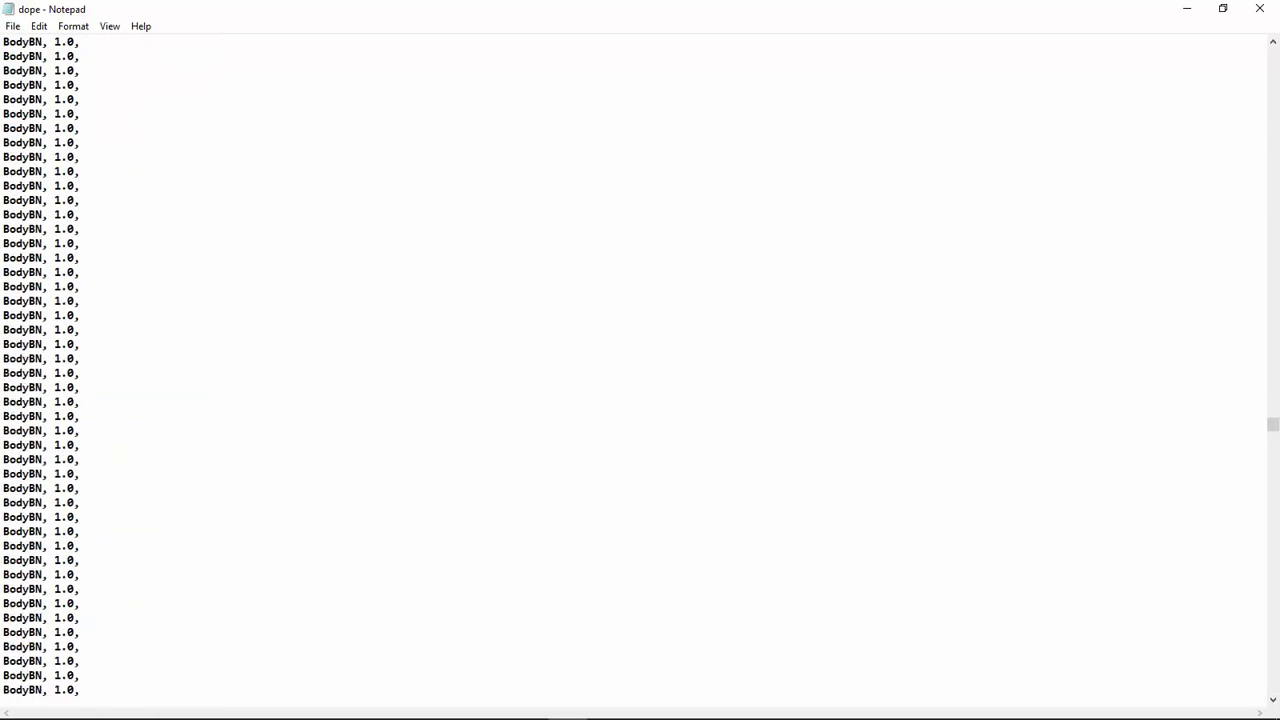
pyautogui.scroll(-13, 640, 370)
pyautogui.press('Down')
pyautogui.press('Down')
pyautogui.press('Down')
pyautogui.press('Down')
pyautogui.press('Down')
pyautogui.press('Down')
pyautogui.press('Down')
pyautogui.press('Down')
pyautogui.press('Down')
pyautogui.press('Down')
pyautogui.press('Down')
pyautogui.press('Down')
pyautogui.press('Down')
pyautogui.press('Down')
pyautogui.press('Down')
pyautogui.press('Down')
pyautogui.press('Down')
pyautogui.press('Down')
pyautogui.press('Down')
pyautogui.press('Down')
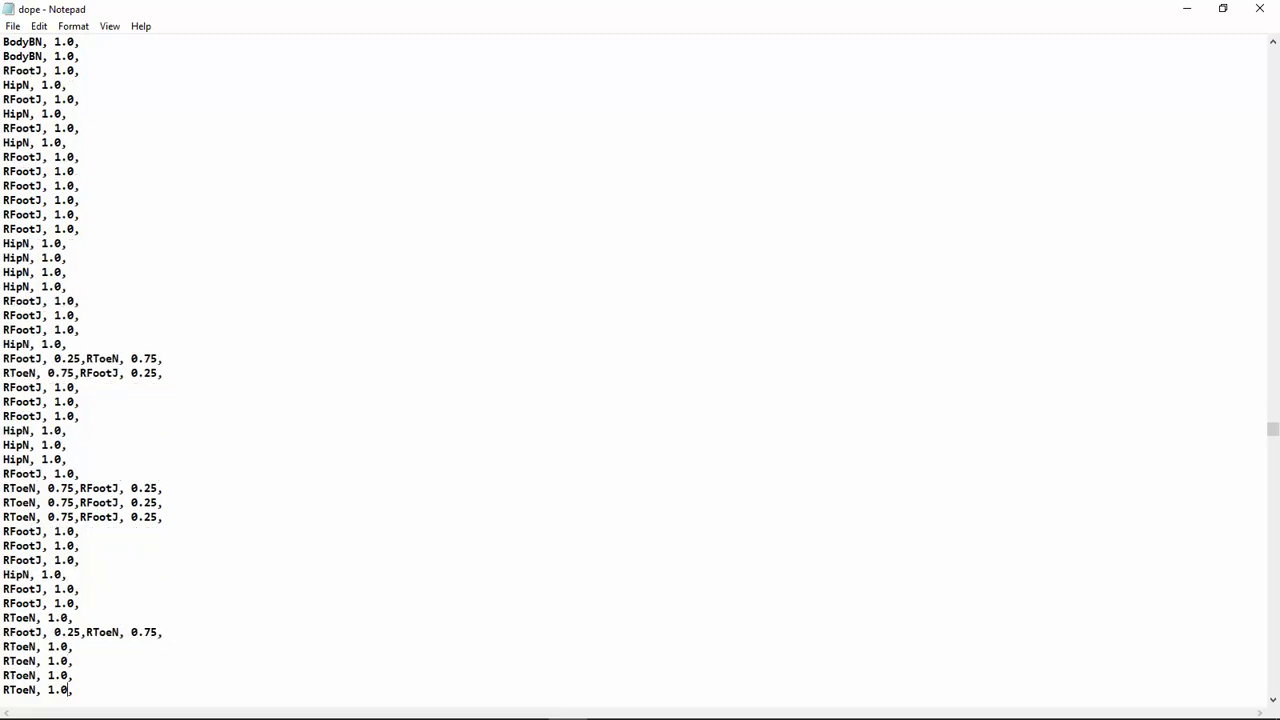
# Replace the four zero-weight lines below the two blended LToeN/LFootJ lines with HipN, 1.0 and remove LToeN, 0.0 from the LFootJ line beneath.
pyautogui.press('Up')
pyautogui.press('Up')
pyautogui.press('Up')
pyautogui.press('Up')
pyautogui.press('Up')
pyautogui.press('Up')
pyautogui.press('Up')
pyautogui.press('Up')
pyautogui.press('Up')
pyautogui.press('Up')
pyautogui.press('Up')
pyautogui.press('Up')
pyautogui.press('Up')
pyautogui.press('Up')
pyautogui.press('Up')
pyautogui.press('Up')
pyautogui.press('Up')
pyautogui.press('Home')
pyautogui.hotkey('shift', 'End')
pyautogui.hotkey('ctrl', 'v')
pyautogui.press('Down')
pyautogui.press('Home')
pyautogui.hotkey('shift', 'End')
pyautogui.hotkey('ctrl', 'v')
pyautogui.press('Down')
pyautogui.press('Home')
pyautogui.hotkey('shift', 'End')
pyautogui.hotkey('ctrl', 'v')
pyautogui.press('Down')
pyautogui.press('Home')
pyautogui.hotkey('shift', 'End')
pyautogui.hotkey('ctrl', 'v')
pyautogui.press('Down')
pyautogui.press('Right')
pyautogui.hotkey('shift', 'Home')
pyautogui.press('BackSpace')
pyautogui.scroll(-10, 11, 531)
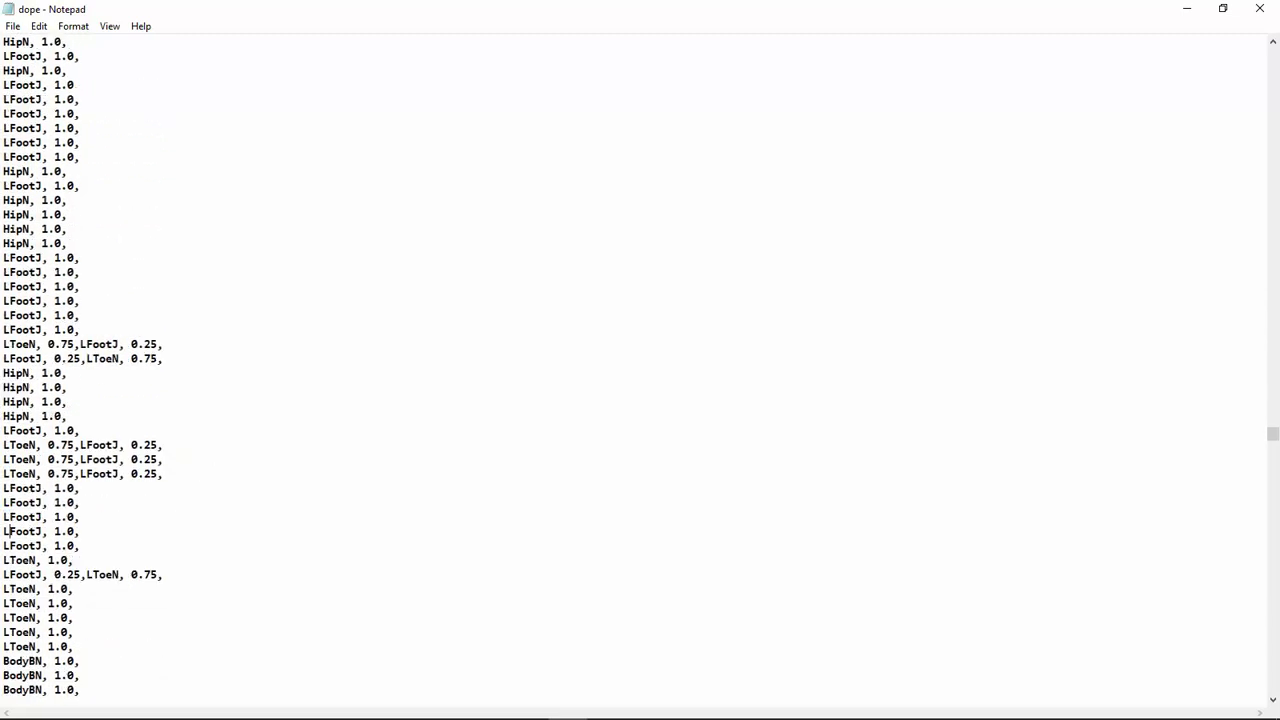
# Strip the leading zero-weight entries from the next three affected BodyBN, 1.0 lines below the left-foot block.
pyautogui.click(80, 445)
pyautogui.hotkey('shift', 'Home')
pyautogui.press('BackSpace')
pyautogui.scroll(-10, 80, 445)
pyautogui.click(80, 330)
pyautogui.hotkey('shift', 'Home')
pyautogui.press('BackSpace')
pyautogui.click(80, 459)
pyautogui.hotkey('shift', 'Home')
pyautogui.press('BackSpace')
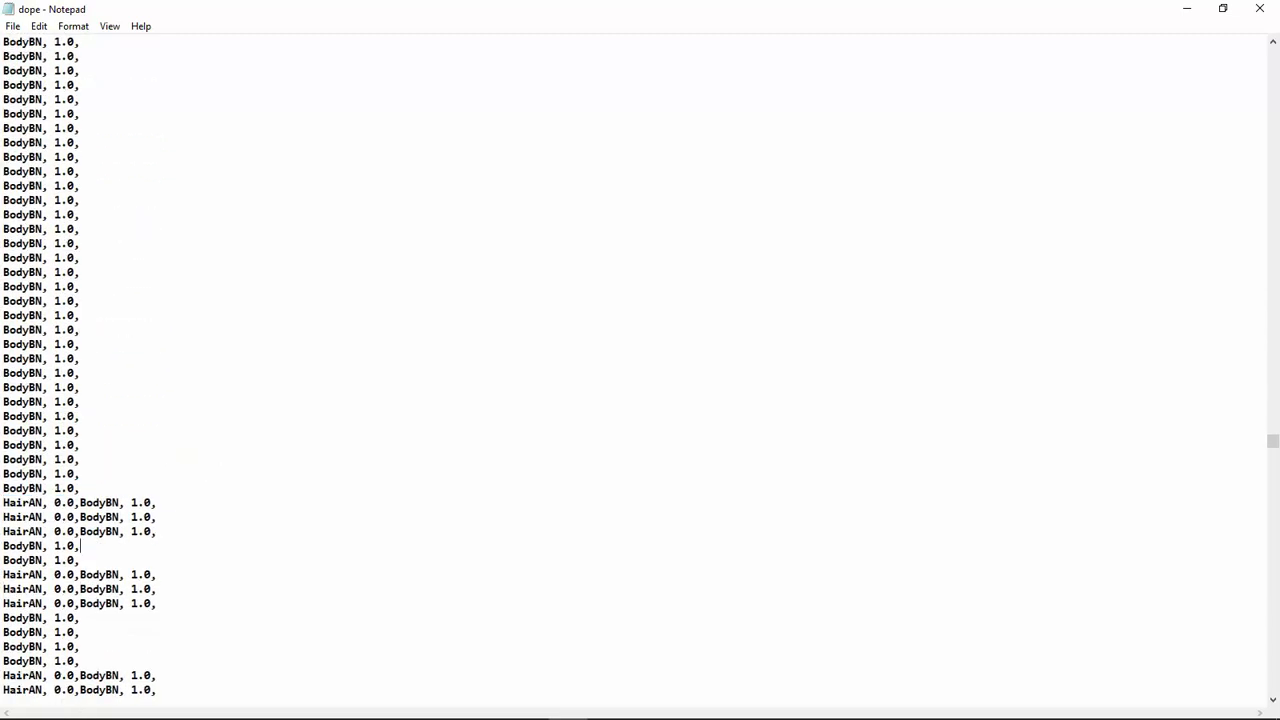
# Replace the three consecutive HairAN, 0.0,BodyBN, 1.0 lines directly above the two plain BodyBN lines with BodyBN, 1.0.
pyautogui.press('Up')
pyautogui.press('End')
pyautogui.hotkey('shift', 'Home')
pyautogui.hotkey('ctrl', 'v')
pyautogui.press('Up')
pyautogui.press('End')
pyautogui.hotkey('shift', 'Home')
pyautogui.hotkey('ctrl', 'v')
pyautogui.press('Up')
pyautogui.press('End')
pyautogui.hotkey('shift', 'Home')
pyautogui.hotkey('ctrl', 'v')
# Replace the three HairAN, 0.0,BodyBN, 1.0 lines directly below the two plain BodyBN lines with BodyBN, 1.0.
pyautogui.press('Down')
pyautogui.press('Down')
pyautogui.press('Down')
pyautogui.press('Down')
pyautogui.press('Down')
pyautogui.press('Down')
pyautogui.press('Down')
pyautogui.press('End')
pyautogui.hotkey('shift', 'Home')
pyautogui.hotkey('ctrl', 'v')
pyautogui.press('Up')
pyautogui.press('End')
pyautogui.hotkey('shift', 'Home')
pyautogui.hotkey('ctrl', 'v')
pyautogui.press('Up')
pyautogui.press('End')
pyautogui.hotkey('shift', 'Home')
pyautogui.hotkey('ctrl', 'v')
# Replace the next three zero-weight HairAN lines, below the four plain BodyBN lines, with BodyBN, 1.0.
pyautogui.press('Down')
pyautogui.press('Down')
pyautogui.press('Down')
pyautogui.press('Down')
pyautogui.press('Down')
pyautogui.press('Down')
pyautogui.press('Down')
pyautogui.press('Down')
pyautogui.press('Down')
pyautogui.press('Down')
pyautogui.press('Down')
pyautogui.press('Down')
pyautogui.press('Down')
pyautogui.press('Down')
pyautogui.press('Down')
pyautogui.press('Down')
pyautogui.press('Down')
pyautogui.press('Down')
pyautogui.press('Up')
pyautogui.press('Up')
pyautogui.press('Up')
pyautogui.press('Up')
pyautogui.press('Up')
pyautogui.press('Up')
pyautogui.press('Up')
pyautogui.press('Up')
pyautogui.press('Up')
pyautogui.press('End')
pyautogui.hotkey('shift', 'Home')
pyautogui.hotkey('ctrl', 'v')
pyautogui.press('Up')
pyautogui.press('End')
pyautogui.hotkey('shift', 'Home')
pyautogui.hotkey('ctrl', 'v')
pyautogui.press('Up')
pyautogui.press('End')
pyautogui.hotkey('shift', 'Home')
pyautogui.hotkey('ctrl', 'v')
# Replace the following block of three zero-weight lines farther down the BodyBN section with BodyBN, 1.0.
pyautogui.press('Down')
pyautogui.press('Down')
pyautogui.press('Down')
pyautogui.press('Down')
pyautogui.press('Down')
pyautogui.press('Down')
pyautogui.press('End')
pyautogui.hotkey('shift', 'Home')
pyautogui.hotkey('ctrl', 'v')
pyautogui.press('Up')
pyautogui.press('End')
pyautogui.hotkey('shift', 'Home')
pyautogui.hotkey('ctrl', 'v')
pyautogui.press('Up')
pyautogui.press('End')
pyautogui.hotkey('shift', 'Home')
pyautogui.hotkey('ctrl', 'v')
# Replace the adjacent HairAN, 0.0 and REarN, 0.0 lines and the single HairAN, 0.0 line below them with BodyBN, 1.0.
pyautogui.press('Down')
pyautogui.press('Down')
pyautogui.press('Down')
pyautogui.press('Down')
pyautogui.press('Down')
pyautogui.press('Down')
pyautogui.press('Down')
pyautogui.press('Down')
pyautogui.press('End')
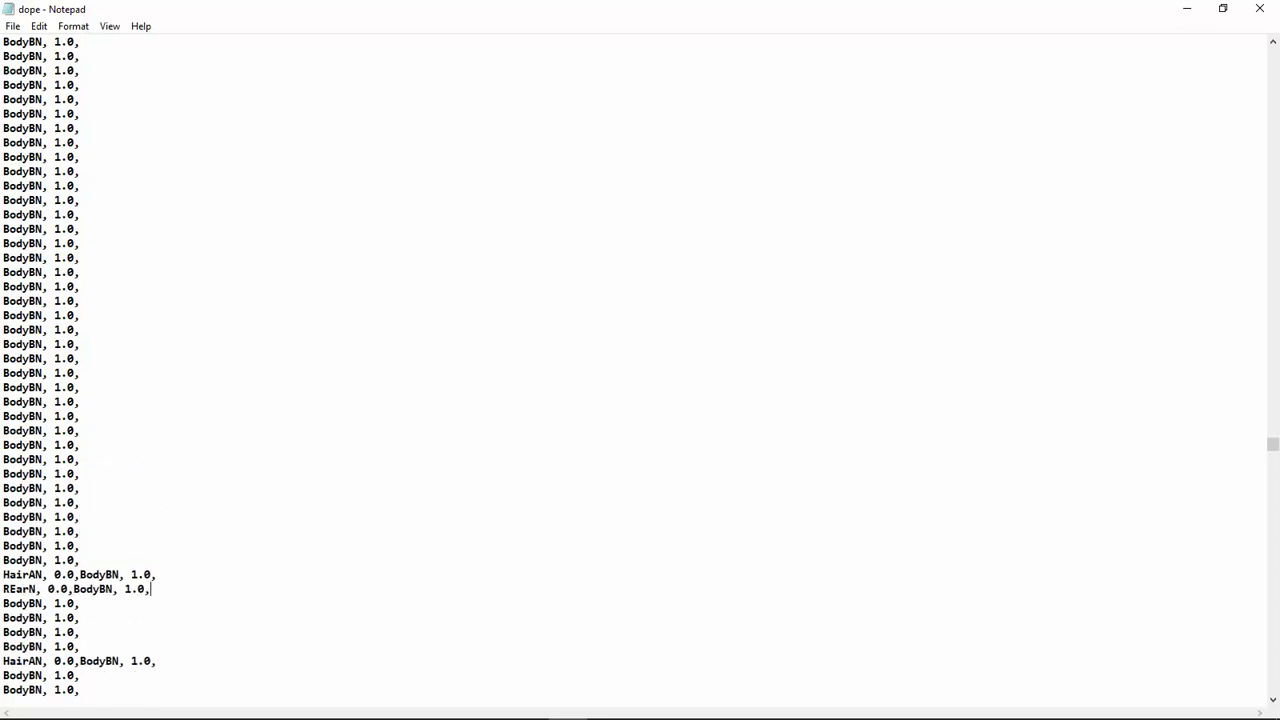
pyautogui.hotkey('shift', 'Up')
pyautogui.hotkey('shift', 'Home')
pyautogui.hotkey('ctrl', 'v')
pyautogui.click(156, 661)
pyautogui.hotkey('shift', 'Home')
pyautogui.hotkey('ctrl', 'v')
# Replace the next two zero-weight lines, one line apart farther down the BodyBN section, with BodyBN, 1.0.
pyautogui.scroll(-10, 156, 661)
pyautogui.click(156, 344)
pyautogui.hotkey('shift', 'Home')
pyautogui.hotkey('ctrl', 'v')
pyautogui.press('Down')
pyautogui.press('Down')
pyautogui.press('End')
pyautogui.hotkey('shift', 'Home')
pyautogui.hotkey('ctrl', 'v')
# Replace the following adjacent pair of zero-weight lines and the single one four lines beneath with BodyBN, 1.0.
pyautogui.press('Down')
pyautogui.press('Down')
pyautogui.press('Down')
pyautogui.press('Down')
pyautogui.press('End')
pyautogui.hotkey('shift', 'Home')
pyautogui.hotkey('ctrl', 'v')
pyautogui.press('Down')
pyautogui.press('End')
pyautogui.hotkey('shift', 'Home')
pyautogui.hotkey('ctrl', 'v')
pyautogui.press('Down')
pyautogui.press('Down')
pyautogui.press('Down')
pyautogui.press('Down')
pyautogui.press('End')
pyautogui.hotkey('shift', 'Home')
pyautogui.hotkey('ctrl', 'v')
pyautogui.scroll(-10, 156, 503)
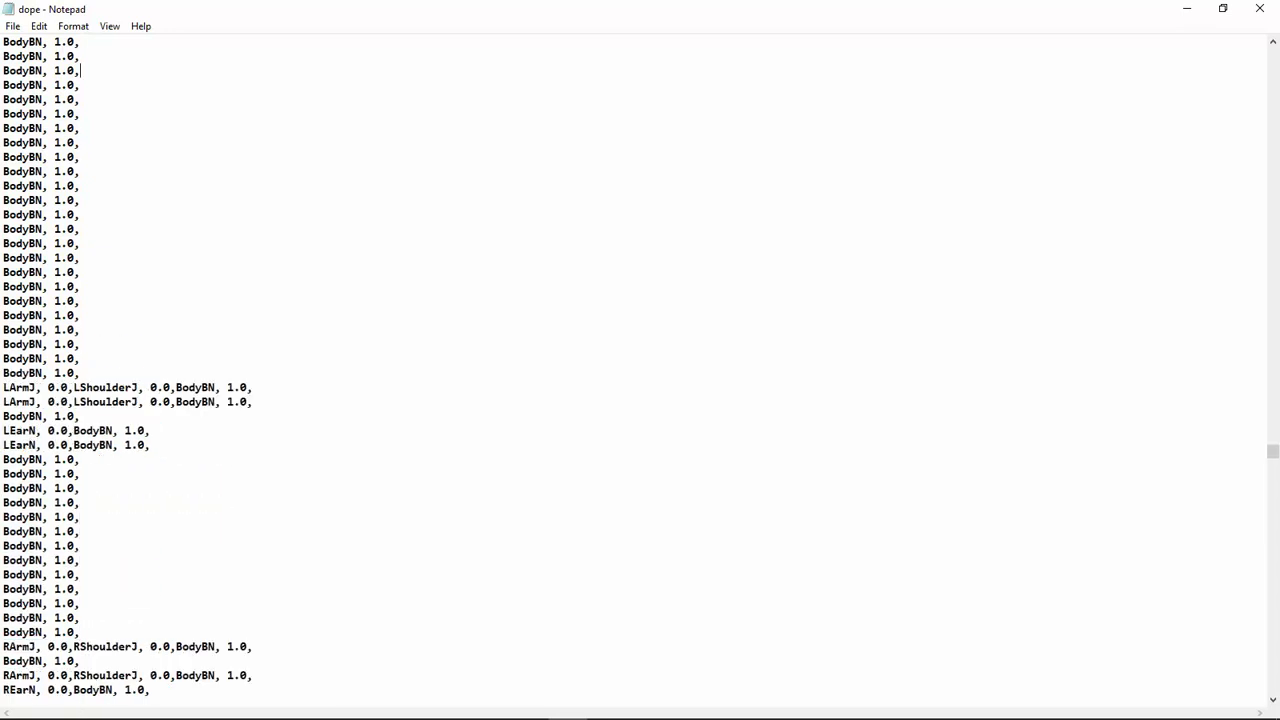
# Replace the next two adjacent LArmJ, 0.0, LShoulderJ, 0.0 lines in the bone list with BodyBN, 1.0.
pyautogui.press('Down')
pyautogui.press('Down')
pyautogui.press('Down')
pyautogui.press('Down')
pyautogui.press('Down')
pyautogui.press('Down')
pyautogui.press('Down')
pyautogui.press('Down')
pyautogui.press('Down')
pyautogui.press('Down')
pyautogui.press('Down')
pyautogui.press('Down')
pyautogui.press('Down')
pyautogui.press('Down')
pyautogui.press('Down')
pyautogui.press('Down')
pyautogui.press('Down')
pyautogui.press('Down')
pyautogui.press('Down')
pyautogui.press('Down')
pyautogui.press('End')
pyautogui.hotkey('shift', 'Home')
pyautogui.hotkey('ctrl', 'v')
pyautogui.press('Down')
pyautogui.press('End')
pyautogui.hotkey('shift', 'Home')
pyautogui.hotkey('ctrl', 'v')
# Replace the adjacent pair of LEarN, 0.0 lines just beneath with BodyBN, 1.0.
pyautogui.press('Down')
pyautogui.press('Down')
pyautogui.press('End')
pyautogui.hotkey('shift', 'Home')
pyautogui.hotkey('ctrl', 'v')
pyautogui.press('Down')
pyautogui.press('End')
pyautogui.hotkey('shift', 'Home')
pyautogui.hotkey('ctrl', 'v')
# Replace the next RArmJ, 0.0, RShoulderJ, 0.0 line farther down the BodyBN section with BodyBN, 1.0.
pyautogui.press('Down')
pyautogui.press('Down')
pyautogui.press('Down')
pyautogui.press('Down')
pyautogui.press('Down')
pyautogui.press('Down')
pyautogui.press('Down')
pyautogui.press('Down')
pyautogui.press('Down')
pyautogui.press('Down')
pyautogui.press('Down')
pyautogui.press('Down')
pyautogui.press('Down')
pyautogui.press('Down')
pyautogui.press('Down')
pyautogui.press('Down')
pyautogui.press('Down')
pyautogui.press('Down')
pyautogui.press('Down')
pyautogui.press('Down')
pyautogui.press('Up')
pyautogui.press('Up')
pyautogui.press('Up')
pyautogui.press('Up')
pyautogui.press('Up')
pyautogui.press('Up')
pyautogui.press('Up')
pyautogui.press('Up')
pyautogui.press('End')
pyautogui.hotkey('shift', 'Home')
pyautogui.hotkey('ctrl', 'v')
# Replace the second RArmJ, 0.0 line, the REarN, 0.0 line and the line directly following with BodyBN, 1.0.
pyautogui.press('Down')
pyautogui.press('Down')
pyautogui.press('End')
pyautogui.hotkey('shift', 'Home')
pyautogui.hotkey('ctrl', 'v')
pyautogui.press('Down')
pyautogui.press('End')
pyautogui.hotkey('shift', 'Home')
pyautogui.hotkey('ctrl', 'v')
pyautogui.press('Down')
pyautogui.press('End')
pyautogui.hotkey('shift', 'Home')
pyautogui.hotkey('ctrl', 'v')
# Replace the next cluster of LArmJ, 0.0 and LShoulderJ, 0.0 lines with BodyBN, 1.0.
pyautogui.press('Down')
pyautogui.press('Down')
pyautogui.press('Down')
pyautogui.press('Down')
pyautogui.press('Down')
pyautogui.press('Down')
pyautogui.press('Down')
pyautogui.press('Down')
pyautogui.press('Down')
pyautogui.press('Down')
pyautogui.press('Down')
pyautogui.press('Down')
pyautogui.press('Down')
pyautogui.press('Down')
pyautogui.press('Up')
pyautogui.press('Up')
pyautogui.press('Up')
pyautogui.press('Up')
pyautogui.press('Up')
pyautogui.press('Up')
pyautogui.press('Up')
pyautogui.press('Up')
pyautogui.press('Up')
pyautogui.press('Home')
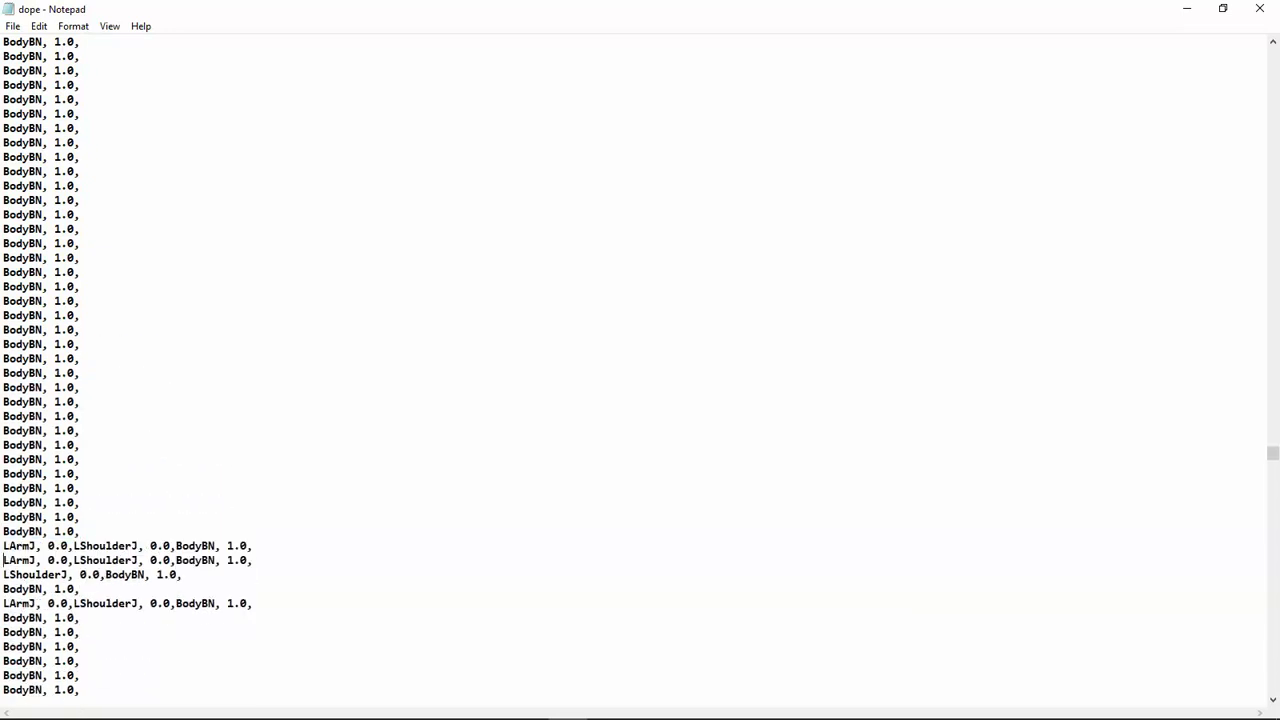
pyautogui.moveTo(4, 546); pyautogui.dragTo(256, 560)
pyautogui.hotkey('ctrl', 'v')
pyautogui.hotkey('ctrl', 'v')
pyautogui.moveTo(4, 575); pyautogui.dragTo(84, 618)
pyautogui.hotkey('ctrl', 'v')
# Replace the following block of four RArmJ, 0.0 and RShoulderJ, 0.0 lines with BodyBN, 1.0.
pyautogui.scroll(-7, 256, 603)
pyautogui.moveTo(4, 517); pyautogui.dragTo(184, 532)
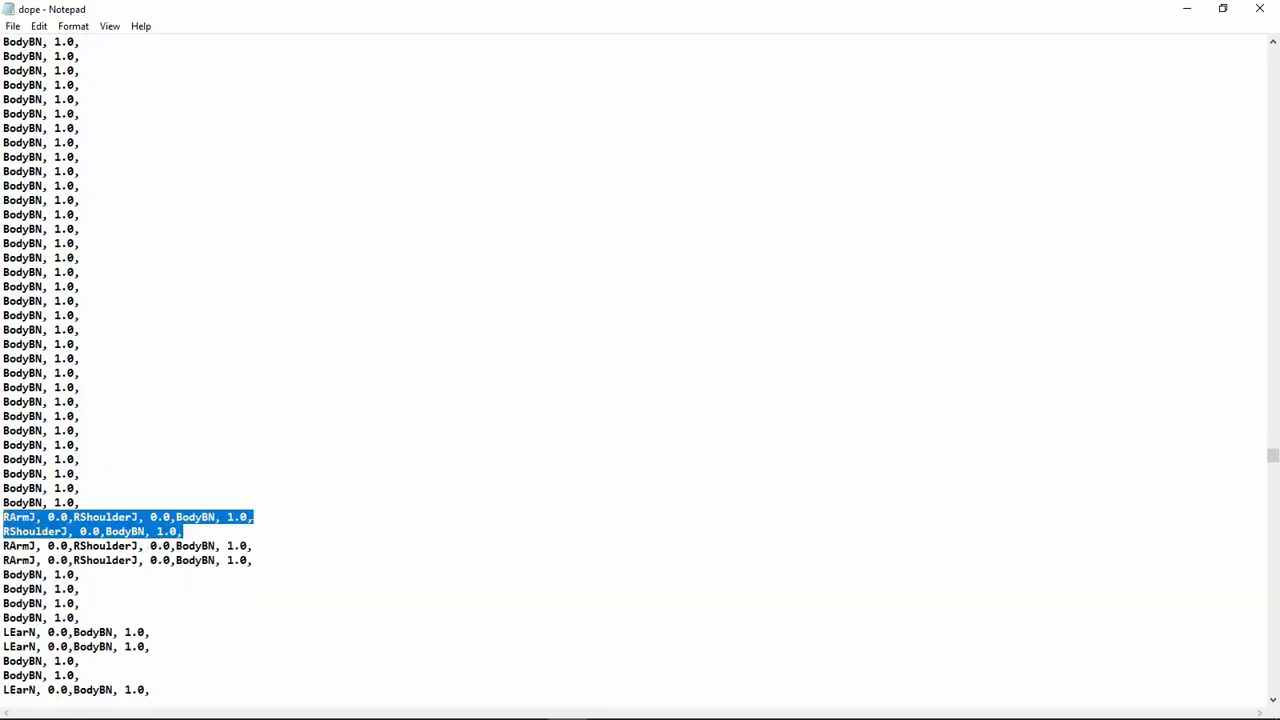
pyautogui.hotkey('ctrl', 'v')
pyautogui.moveTo(4, 546); pyautogui.dragTo(254, 560)
pyautogui.hotkey('ctrl', 'v')
# Replace the adjacent pair of LEarN, 0.0 lines and the single LEarN, 0.0 line below them with BodyBN, 1.0.
pyautogui.moveTo(4, 632); pyautogui.dragTo(151, 647)
pyautogui.hotkey('ctrl', 'v')
pyautogui.scroll(-3, 151, 560)
pyautogui.moveTo(4, 344); pyautogui.dragTo(151, 344)
pyautogui.hotkey('ctrl', 'v')
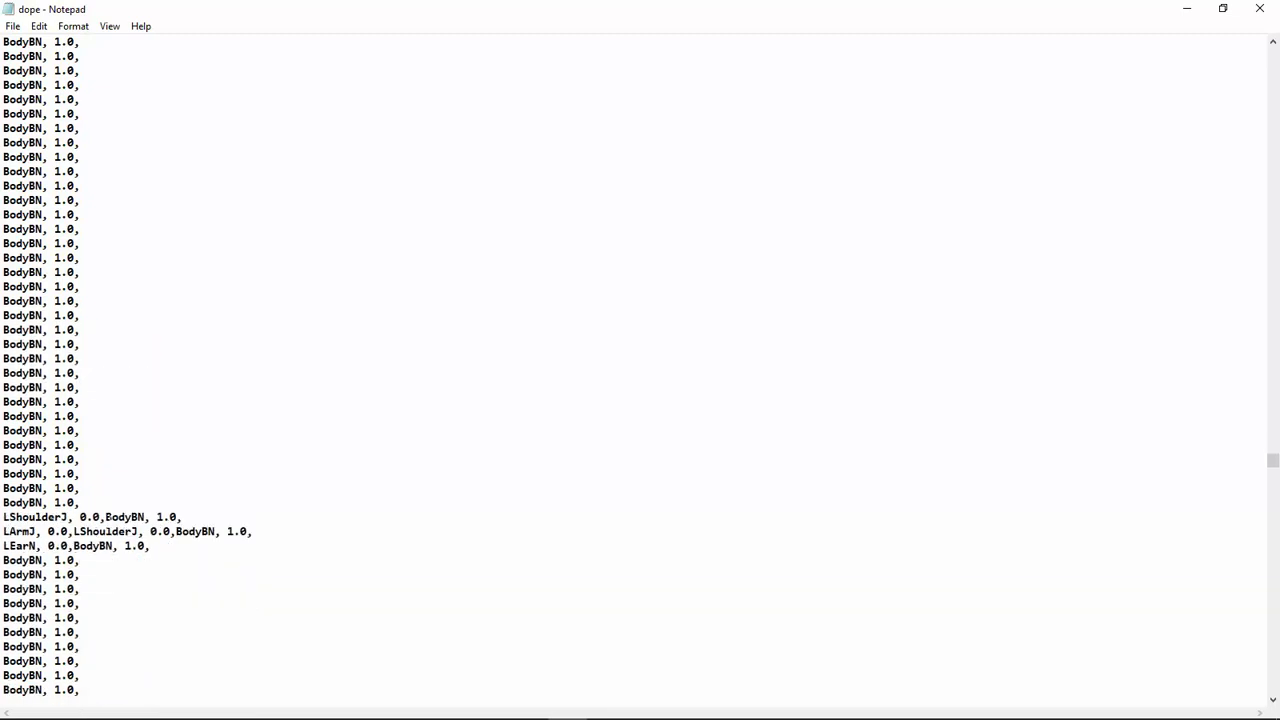
# Clean the next LShoulderJ, LArmJ and LEarN zero-weight lines and the following adjacent pair, leaving BodyBN, 1.0 entries.
pyautogui.moveTo(106, 517); pyautogui.dragTo(4, 517)
pyautogui.press('BackSpace')
pyautogui.moveTo(4, 531); pyautogui.dragTo(151, 546)
pyautogui.hotkey('ctrl', 'v')
pyautogui.scroll(-7, 151, 546)
pyautogui.moveTo(4, 402); pyautogui.dragTo(184, 416)
pyautogui.hotkey('ctrl', 'v')
# Find TransN, 1.0 and replace the TransN lines in the mesh_16_Mouth_Attack_mh bone array with BodyBN, 1.0.
pyautogui.scroll(-20, 184, 416)
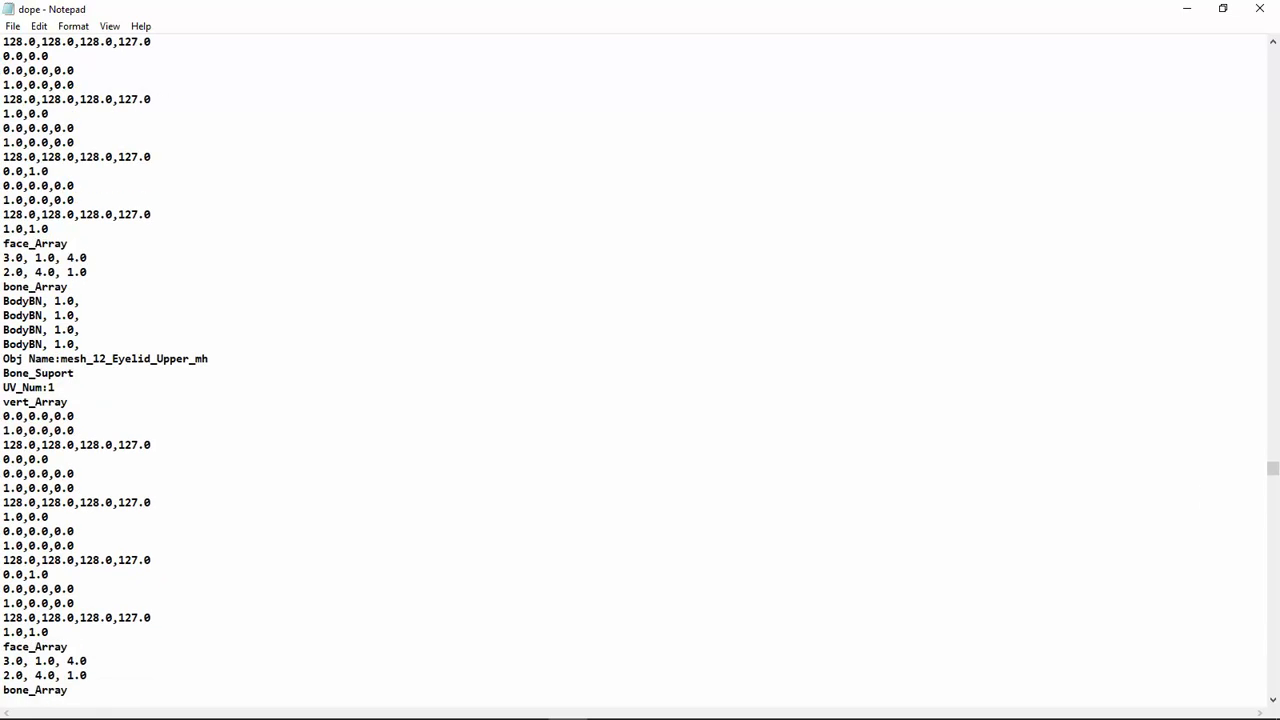
pyautogui.scroll(-20, 640, 360)
pyautogui.hotkey('ctrl', 'f')
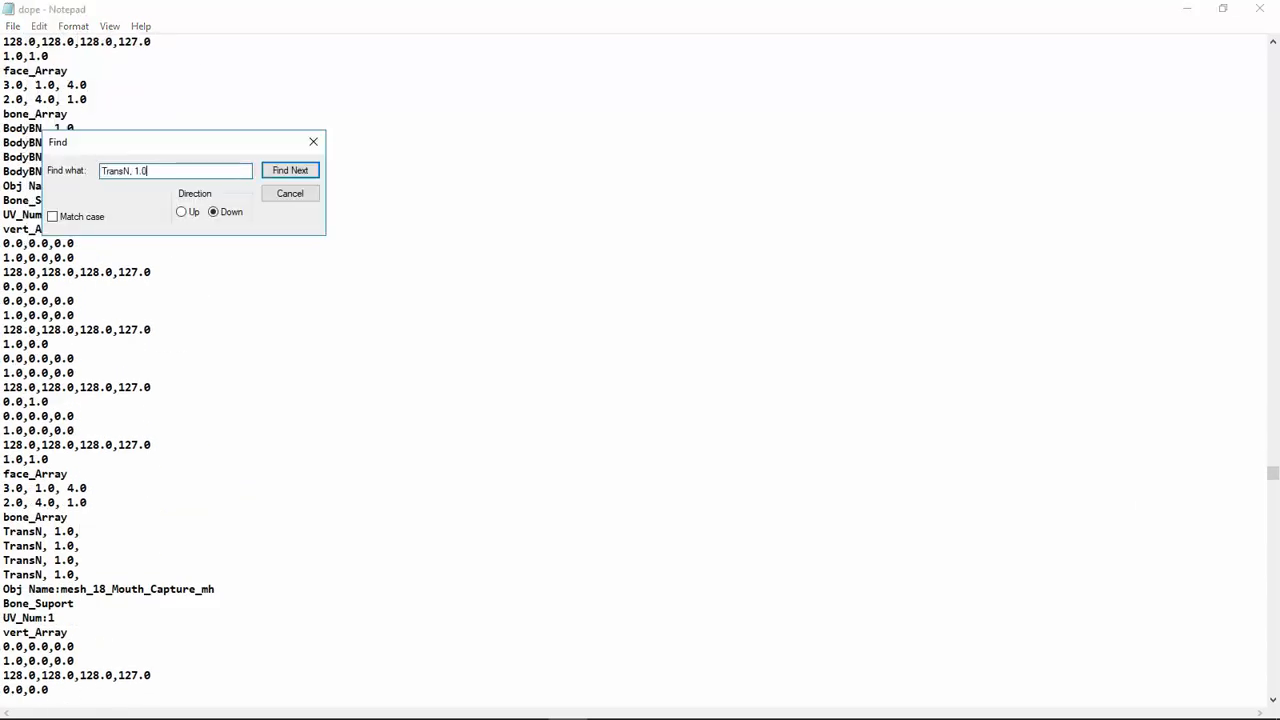
pyautogui.press('Return')
pyautogui.press('Return')
pyautogui.press('Return')
pyautogui.click(81, 676)
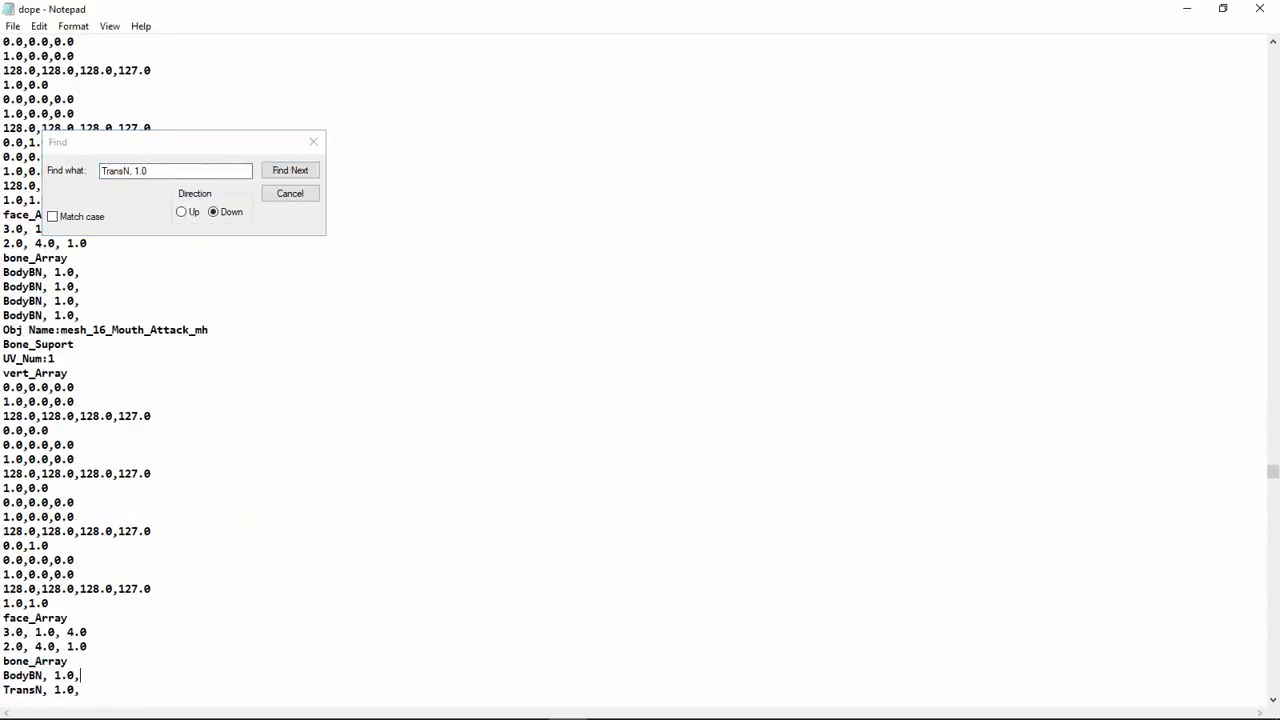
pyautogui.scroll(-5, 81, 676)
pyautogui.moveTo(4, 474); pyautogui.dragTo(81, 502)
pyautogui.hotkey('ctrl', 'v')
# Replace the remaining TransN, 1.0 entries with BodyBN, 1.0 one match after another through the mouth meshes, down to mesh_35_Mouth_VoiceA_mh.
pyautogui.scroll(-7, 81, 502)
pyautogui.click(39, 26)
pyautogui.click(72, 177)
pyautogui.click(222, 156)
pyautogui.hotkey('ctrl', 'v')
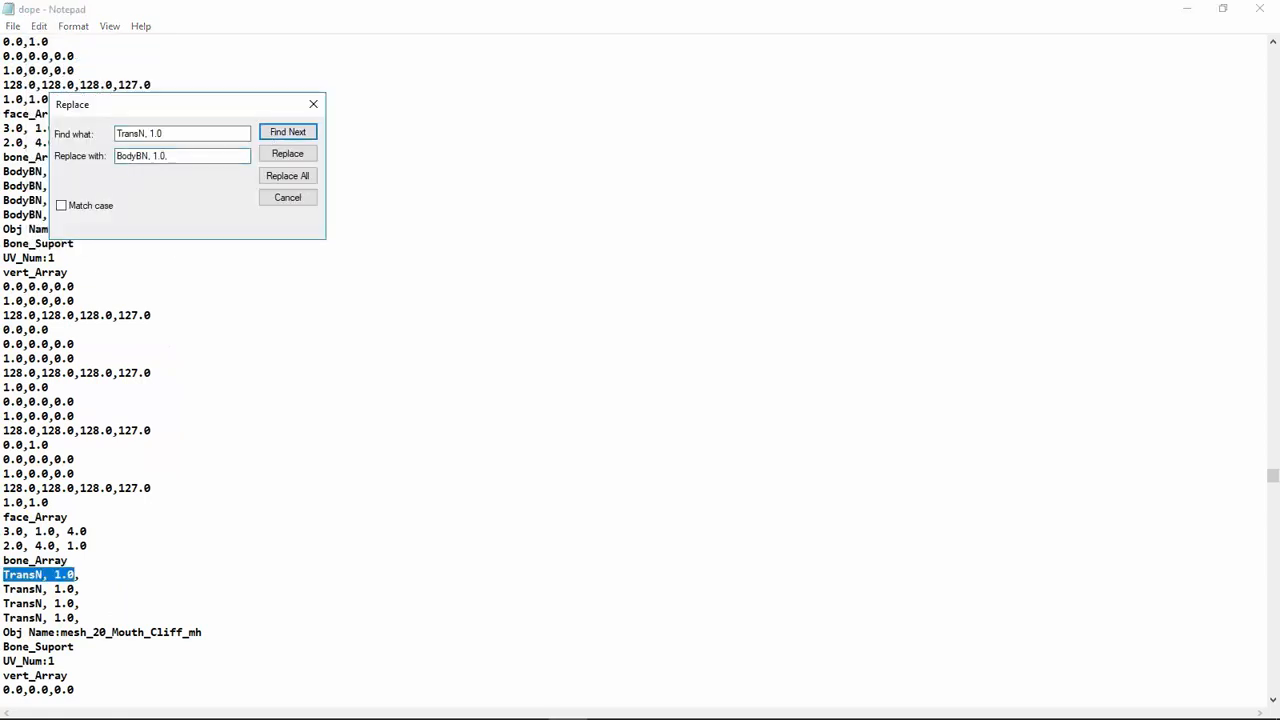
pyautogui.click(287, 156)
pyautogui.click(287, 155)
pyautogui.click(287, 155)
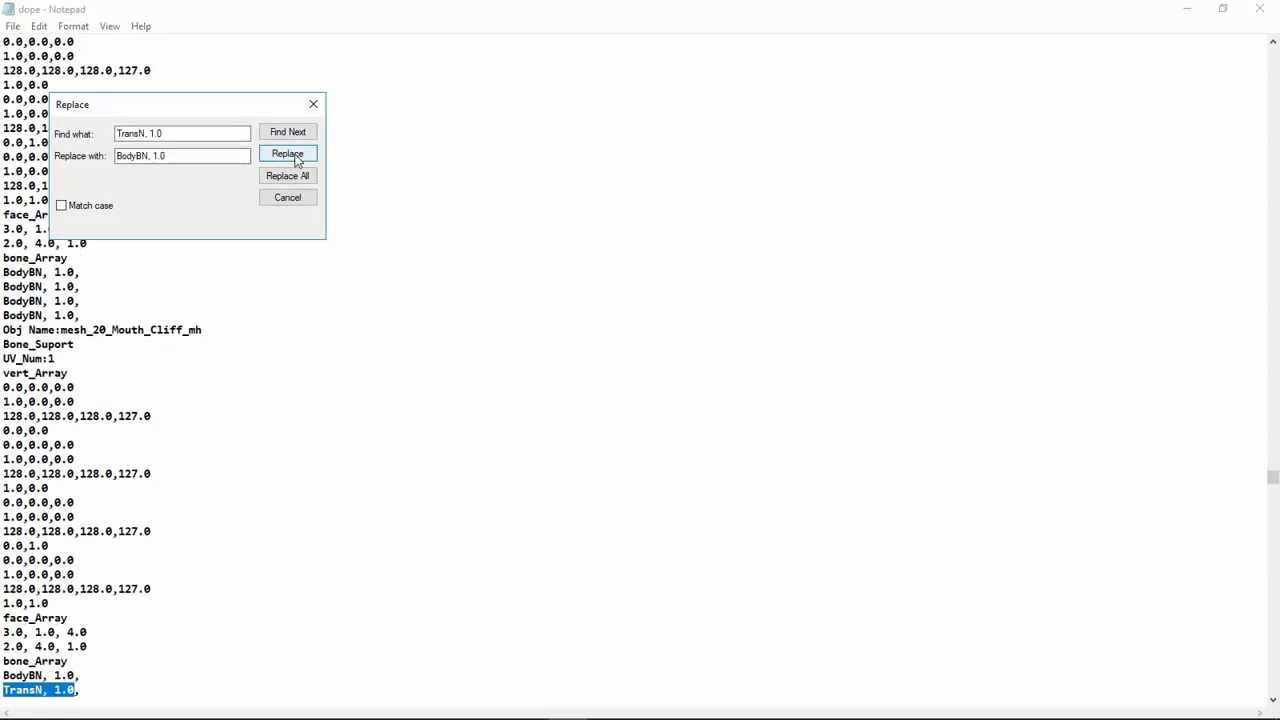
pyautogui.click(287, 155)
pyautogui.click(295, 158)
pyautogui.click(295, 158)
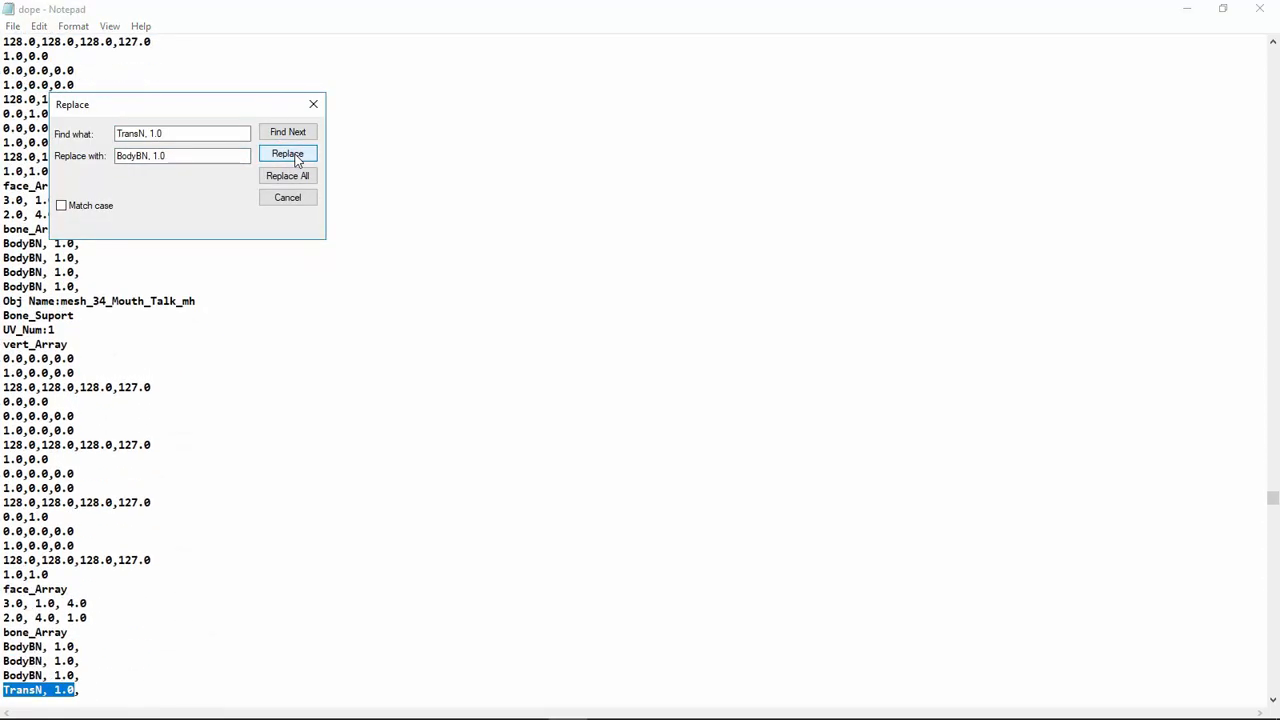
pyautogui.click(295, 158)
pyautogui.click(295, 158)
pyautogui.click(296, 158)
pyautogui.click(296, 158)
pyautogui.click(296, 158)
pyautogui.click(296, 158)
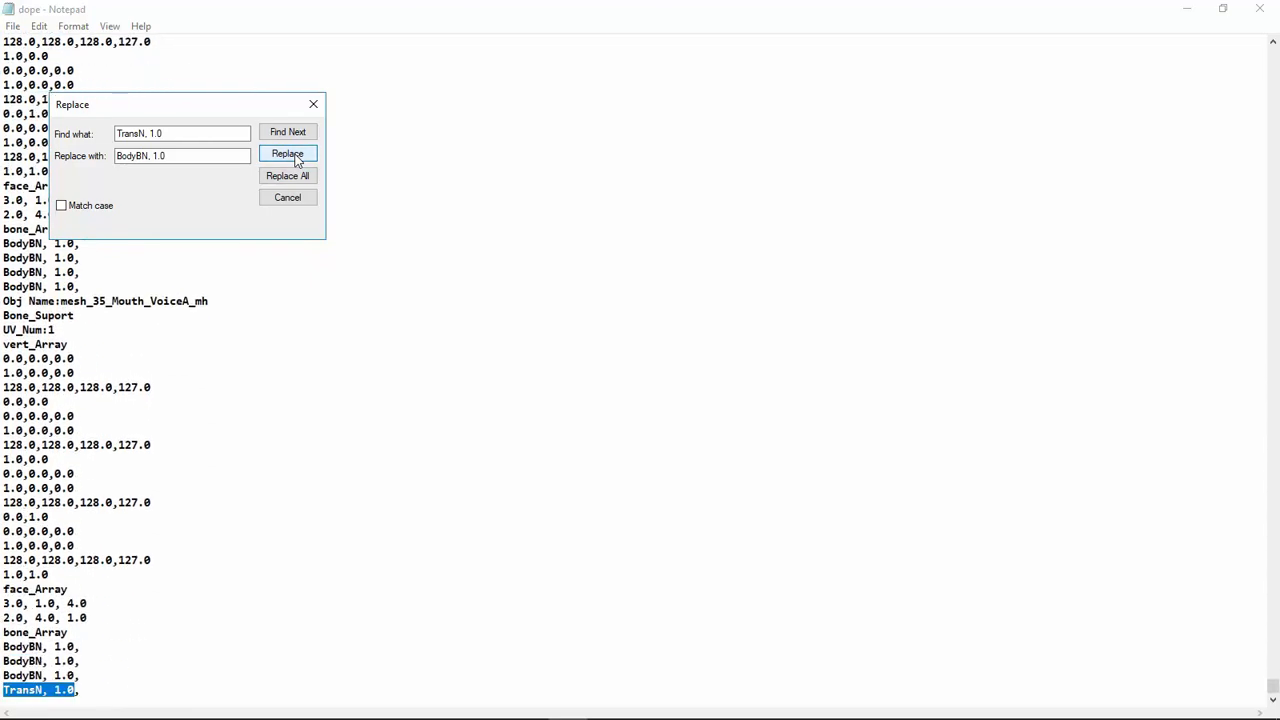
pyautogui.click(296, 158)
pyautogui.click(313, 104)
# Search upward through the file for mesh_1 to locate the start of that mesh's section.
pyautogui.scroll(5, 235, 160)
pyautogui.hotkey('ctrl', 'f')
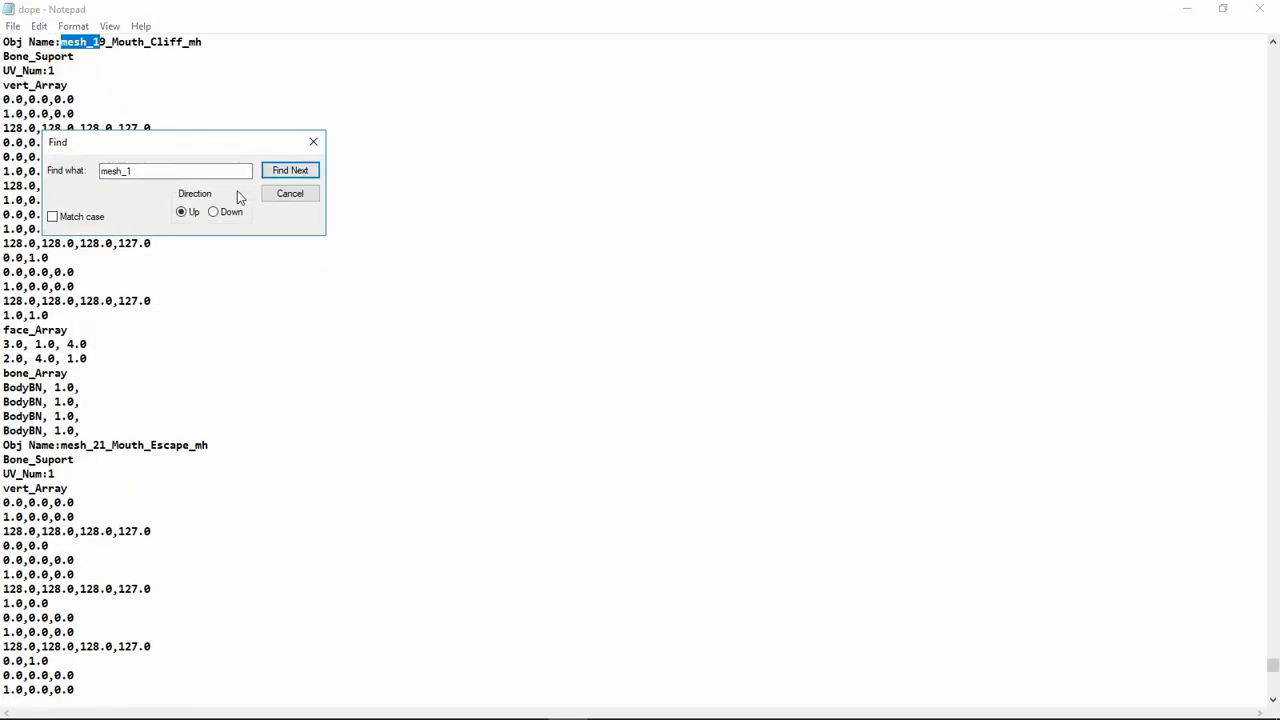
pyautogui.click(290, 193)
pyautogui.scroll(17, 290, 193)
pyautogui.hotkey('ctrl', 'f')
pyautogui.click(277, 175)
pyautogui.click(290, 193)
pyautogui.click(158, 41)
# Replace the first RotN, 0.0,BodyBN, 1.0 lines in the bone array with BodyBN, 1.0, entries.
pyautogui.scroll(-20, 250, 200)
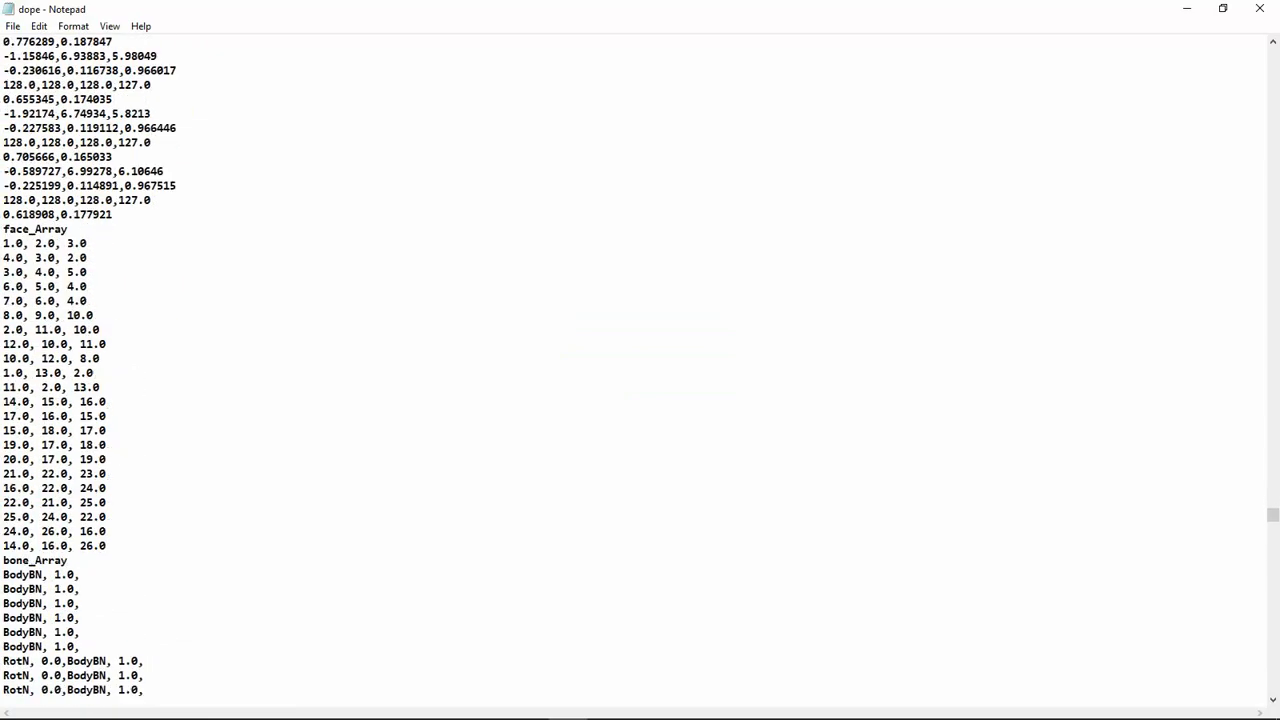
pyautogui.scroll(-5, 250, 400)
pyautogui.moveTo(3, 445); pyautogui.dragTo(145, 445)
pyautogui.write('BodyBN, 1.0,')
pyautogui.moveTo(3, 459); pyautogui.dragTo(145, 459)
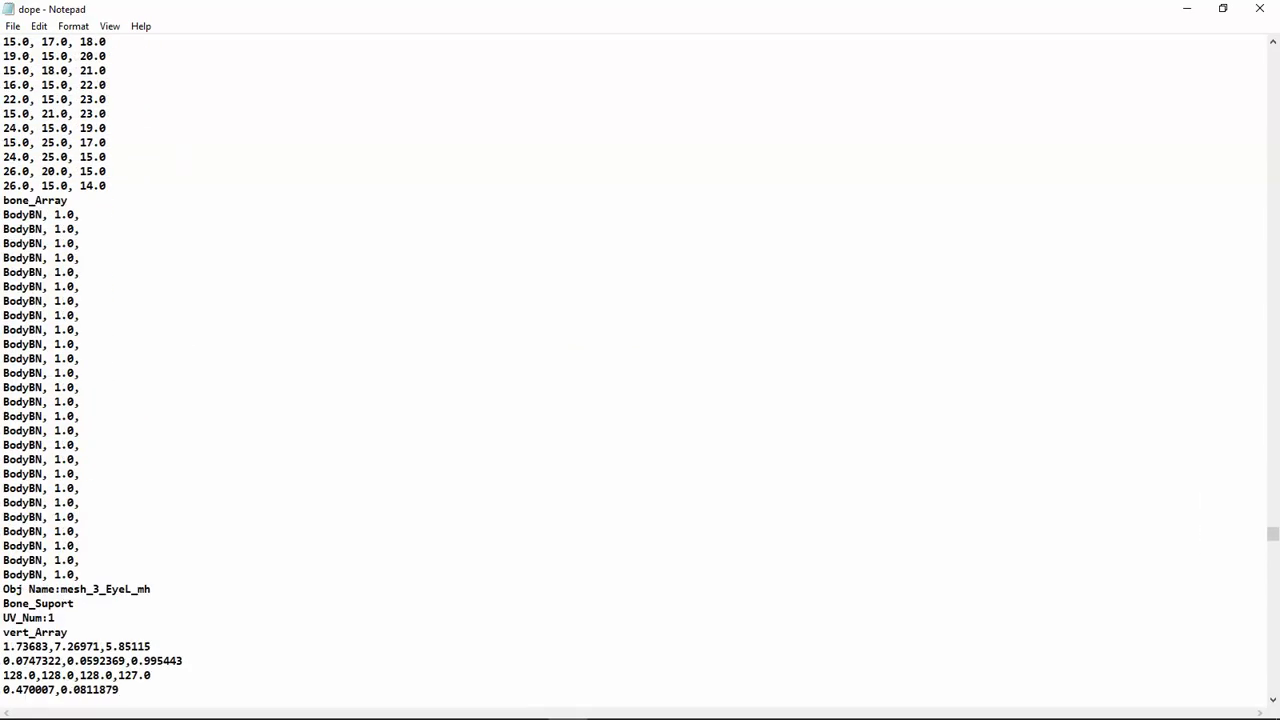
# Find each remaining "RotN, 0.0," and replace it with nothing, leaving only BodyBN, 1.0, entries in the bone arrays.
pyautogui.scroll(-20, 640, 370)
pyautogui.click(43, 26)
pyautogui.click(70, 155)
pyautogui.write('RotN, 0.0')
pyautogui.scroll(20, 290, 300)
pyautogui.click(288, 133)
pyautogui.click(200, 134)
pyautogui.write(',')
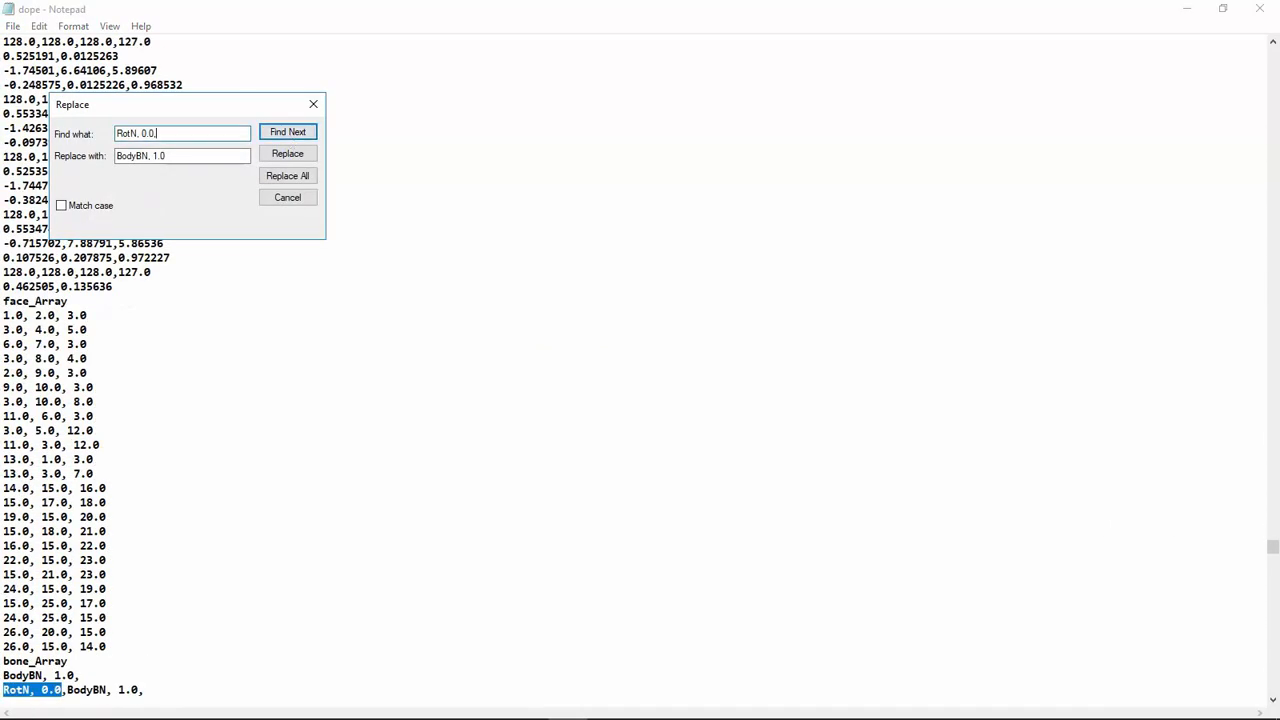
pyautogui.click(288, 154)
pyautogui.click(288, 154)
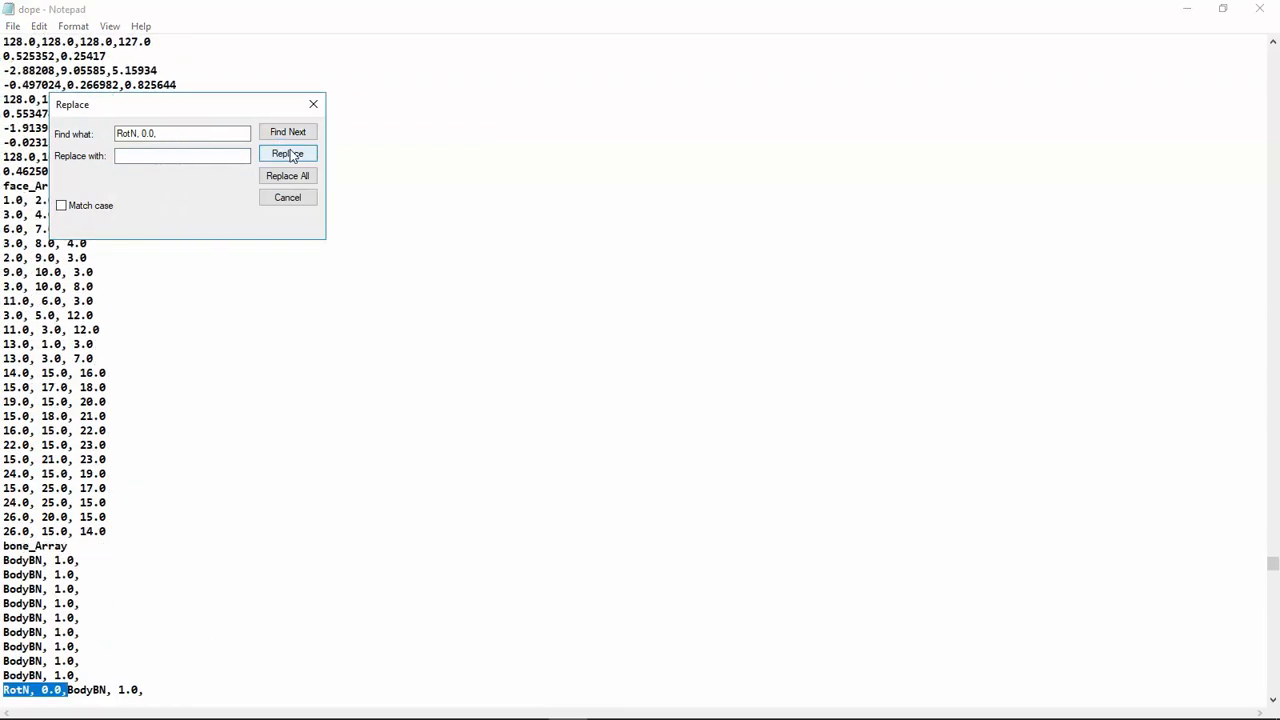
pyautogui.click(292, 155)
pyautogui.click(289, 198)
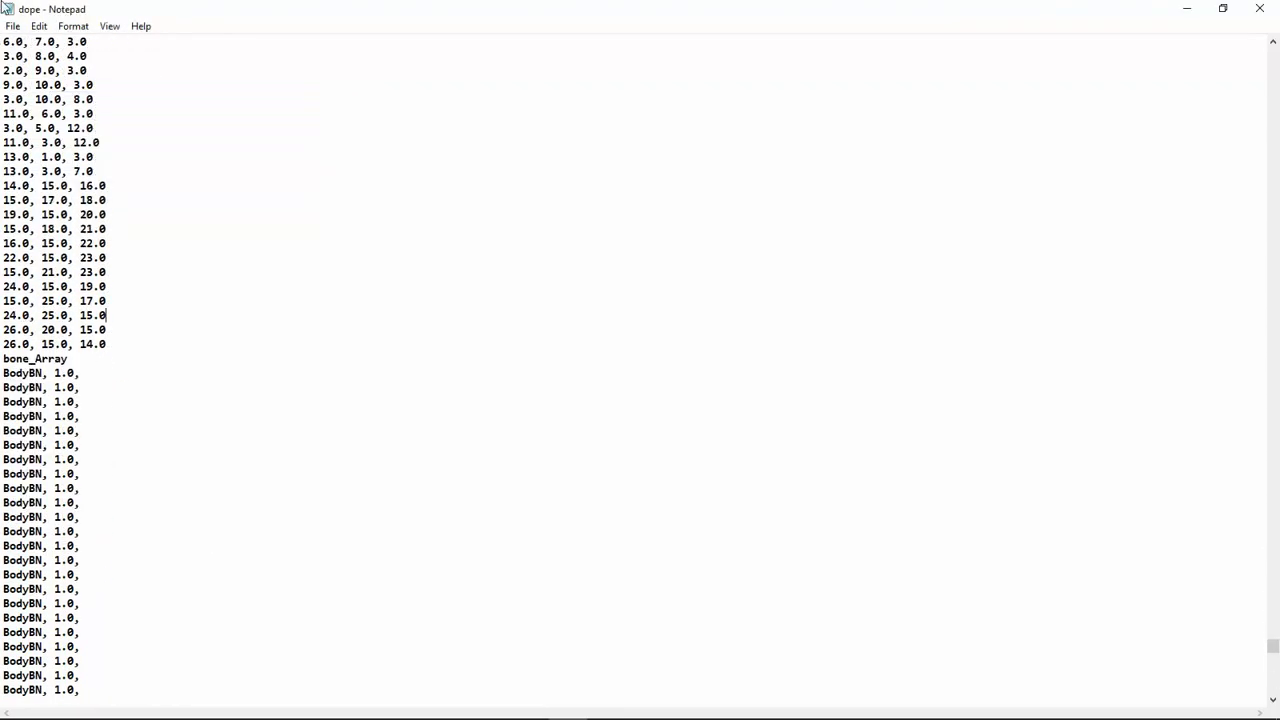
# Find the mesh_1_Blink_mh section and move it to its numerical place among the meshes.
pyautogui.hotkey('ctrl', 'f')
pyautogui.click(301, 169)
pyautogui.click(290, 193)
pyautogui.moveTo(158, 546); pyautogui.dragTo(3, 546)
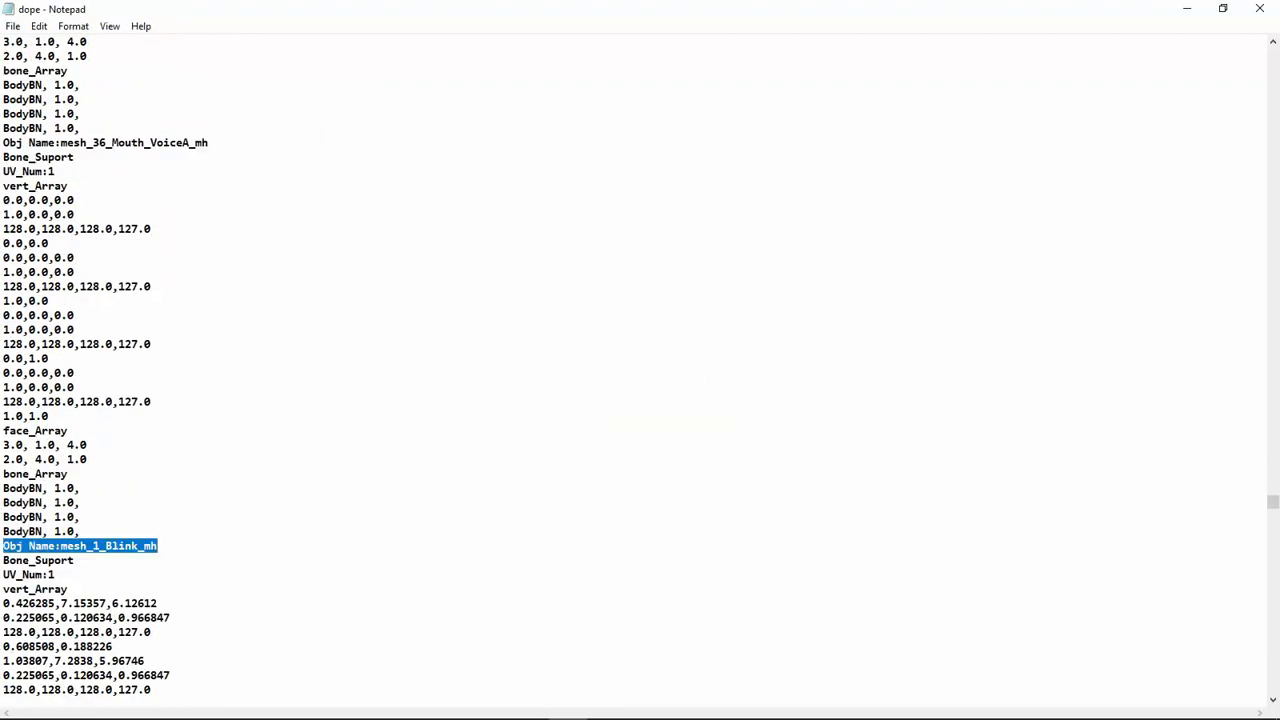
pyautogui.scroll(-20, 640, 370)
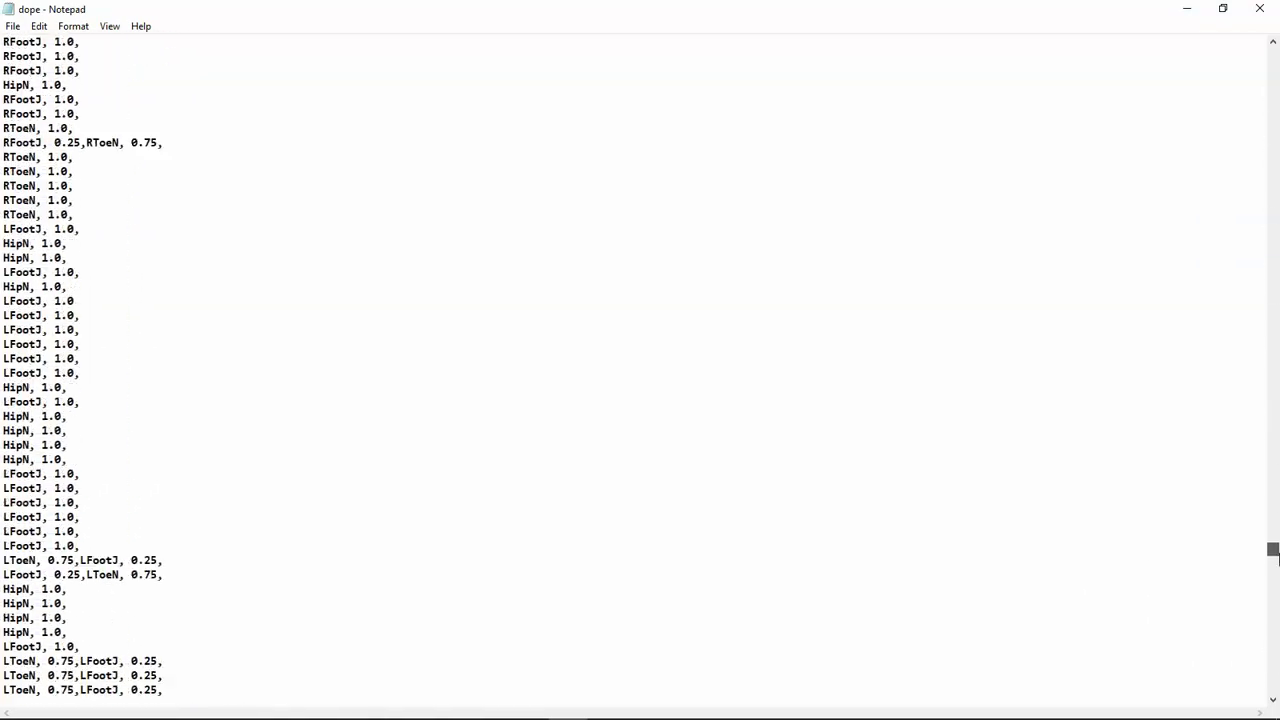
pyautogui.scroll(-20, 640, 370)
# Search for mesh_13 and move its section into numerical order ahead of mesh_14_hat_mh.
pyautogui.hotkey('ctrl', 'f')
pyautogui.write('mesh_13')
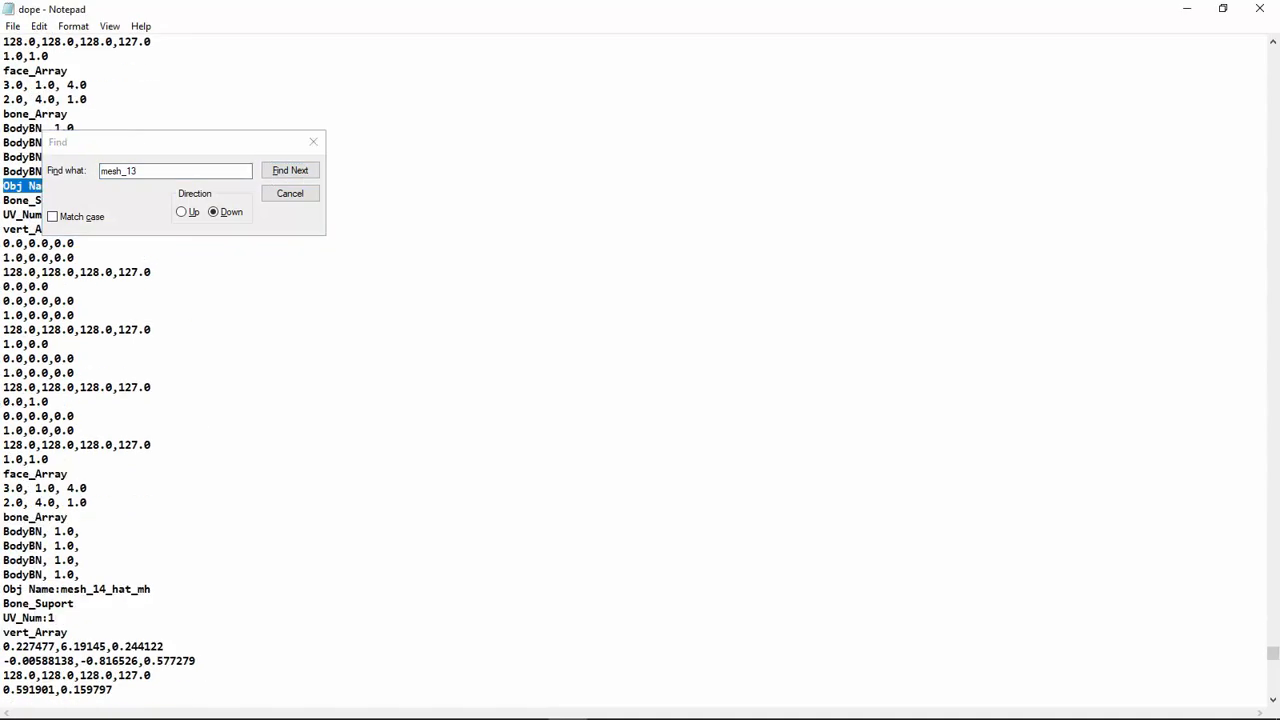
pyautogui.press('BackSpace')
pyautogui.click(290, 193)
pyautogui.scroll(12, 640, 370)
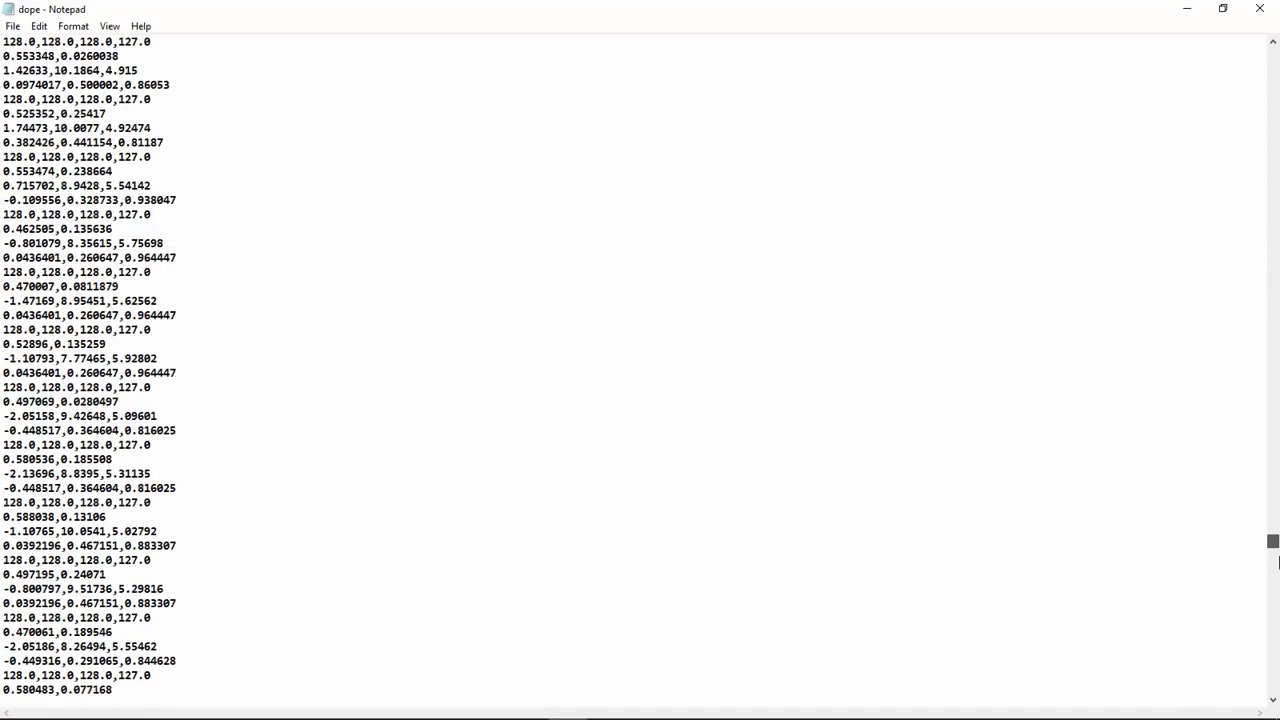
# Find the mesh_17_Mouth_Capture_mh section and move it ahead of mesh_18_Mouth_Capture_mh.
pyautogui.hotkey('ctrl', 'f')
pyautogui.write('mesh_17')
pyautogui.press('Return')
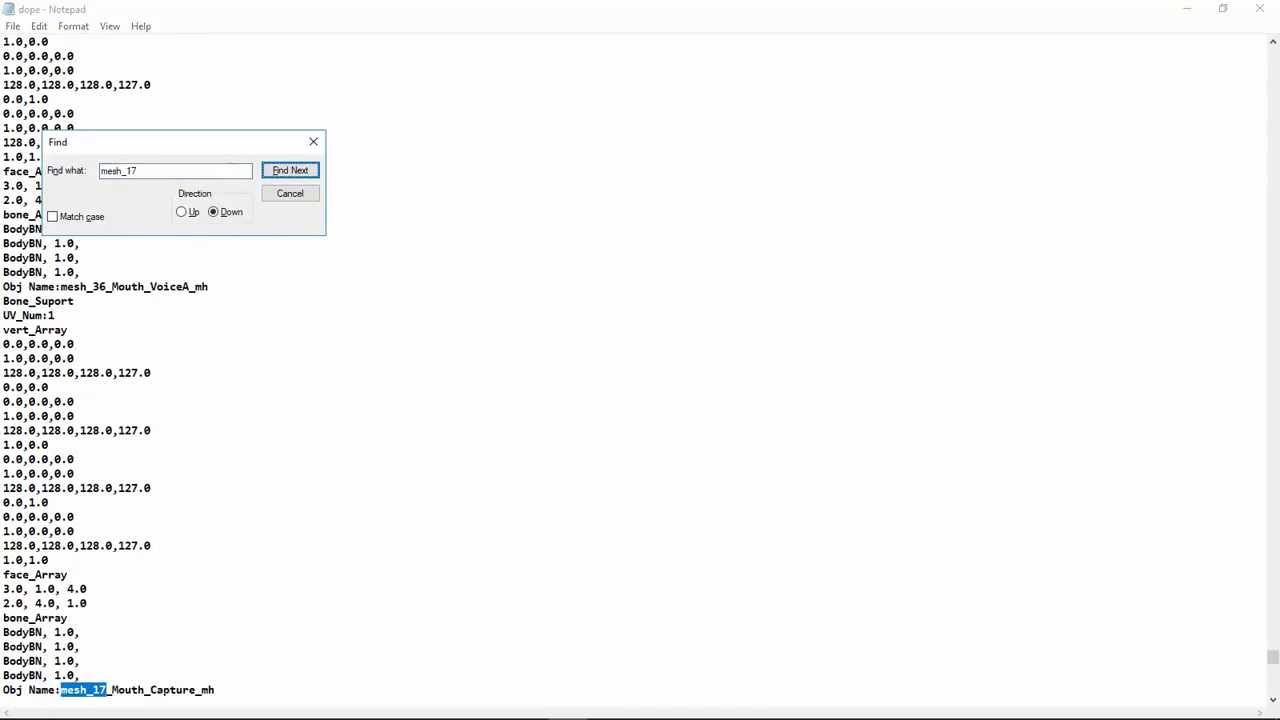
pyautogui.scroll(-12, 640, 370)
pyautogui.moveTo(3, 186); pyautogui.dragTo(4, 200)
pyautogui.click(200, 215)
pyautogui.press('Return')
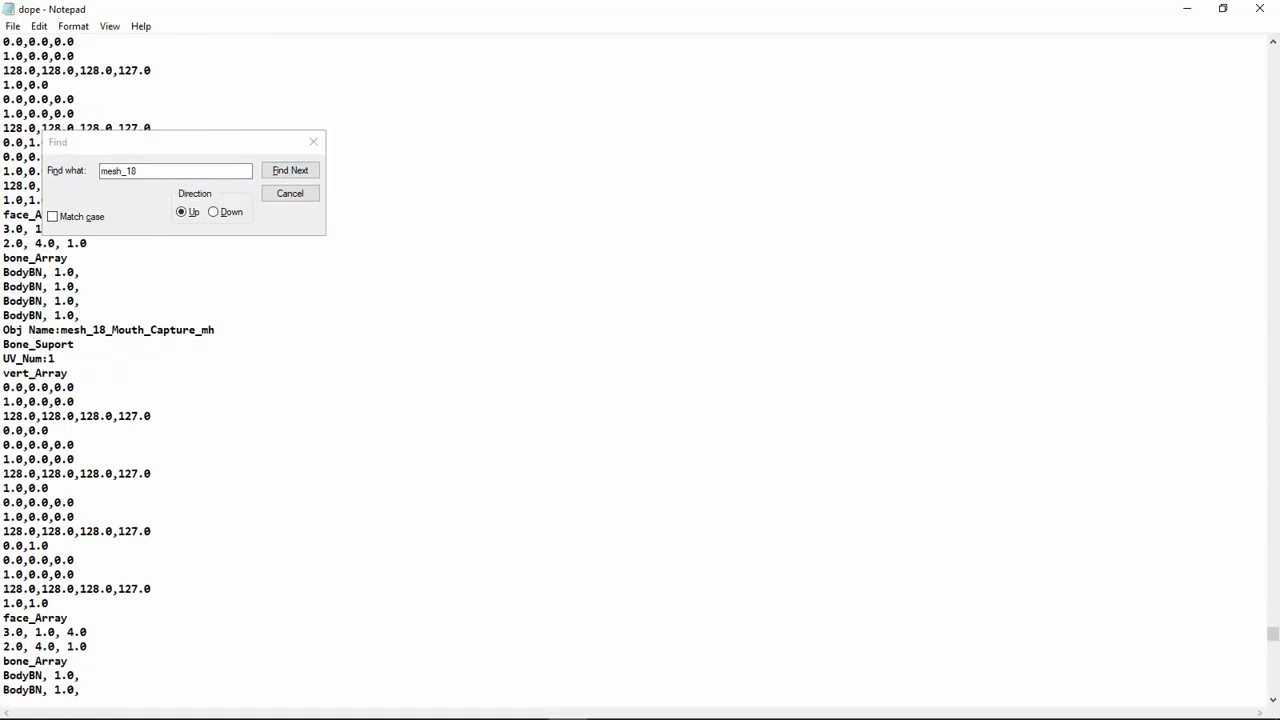
# Move the mesh_19_Mouth_Cliff_mh section ahead of mesh_20_Mouth_Cliff_mh and add an empty line before mesh_22_Mouth_Escape_mh.
pyautogui.click(296, 170)
pyautogui.press('Return')
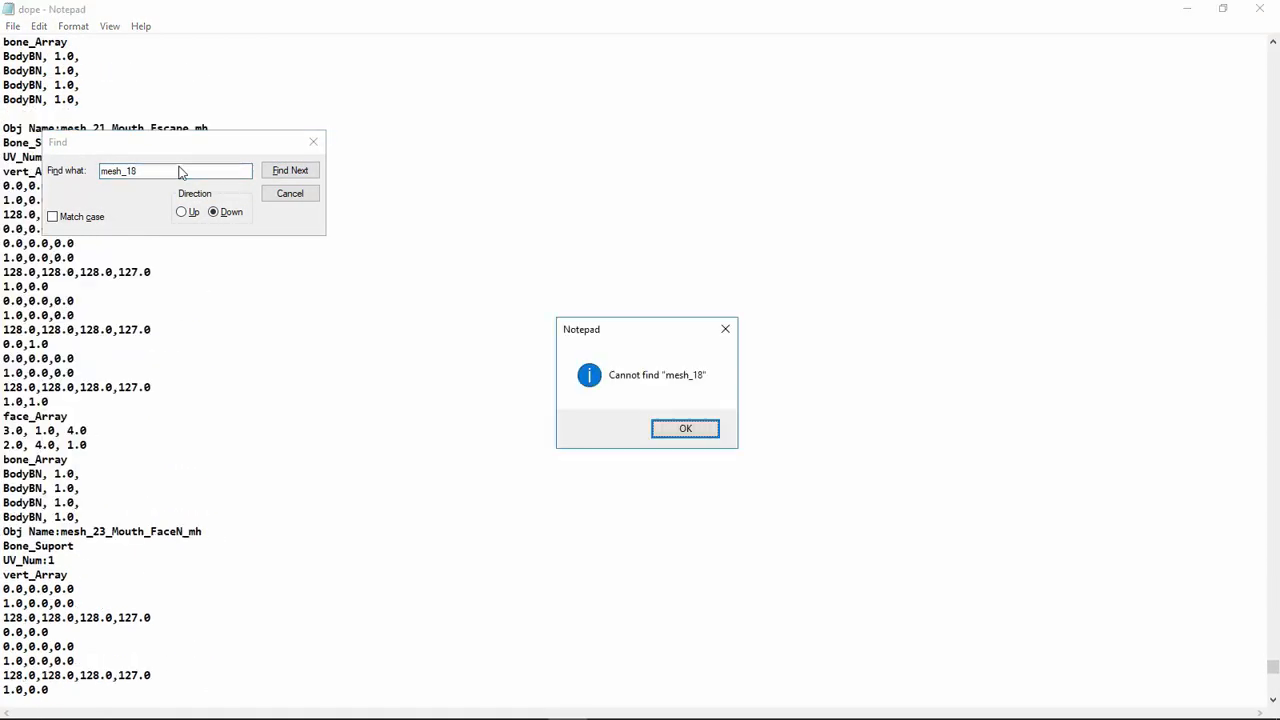
pyautogui.press('Return')
pyautogui.press('BackSpace')
pyautogui.write('8')
pyautogui.click(182, 212)
pyautogui.press('Return')
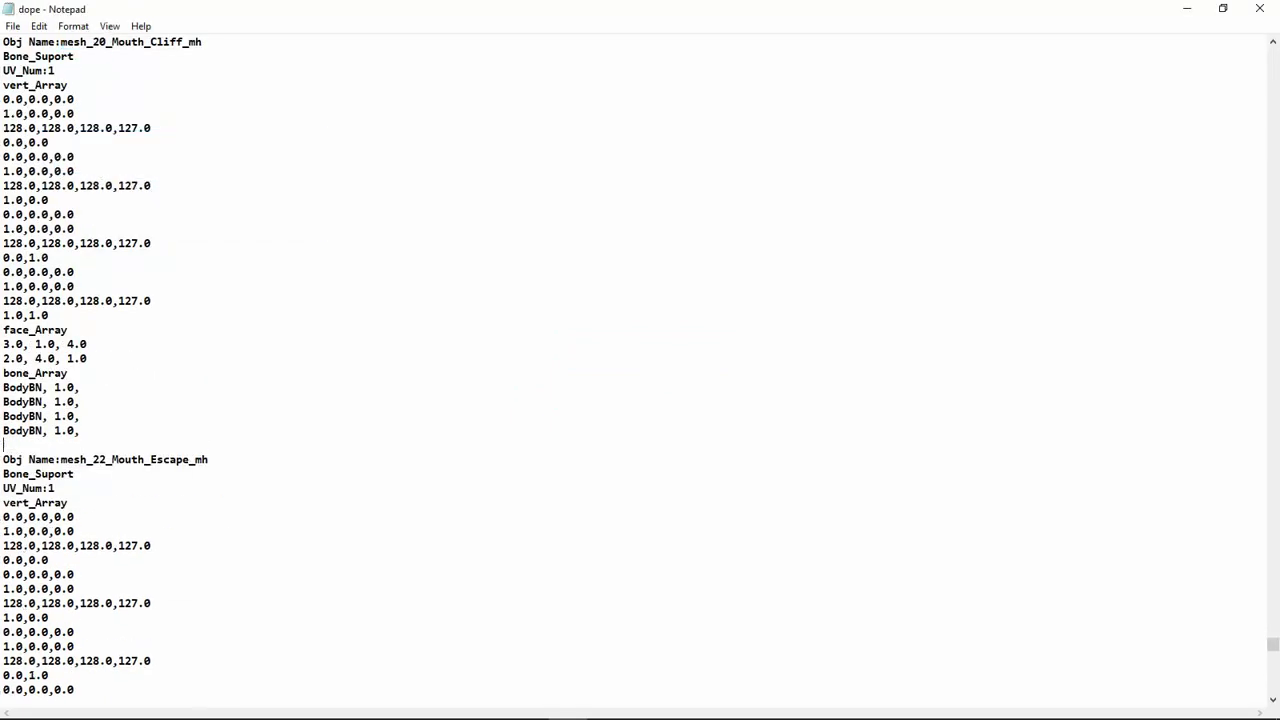
# Place the mesh_21_Mouth_Escape_mh section ahead of mesh_22_Mouth_Escape_mh and mesh_23_Mouth_FaceN_mh ahead of mesh_24_Mouth_FaceN_mh.
pyautogui.press('BackSpace')
pyautogui.write('3')
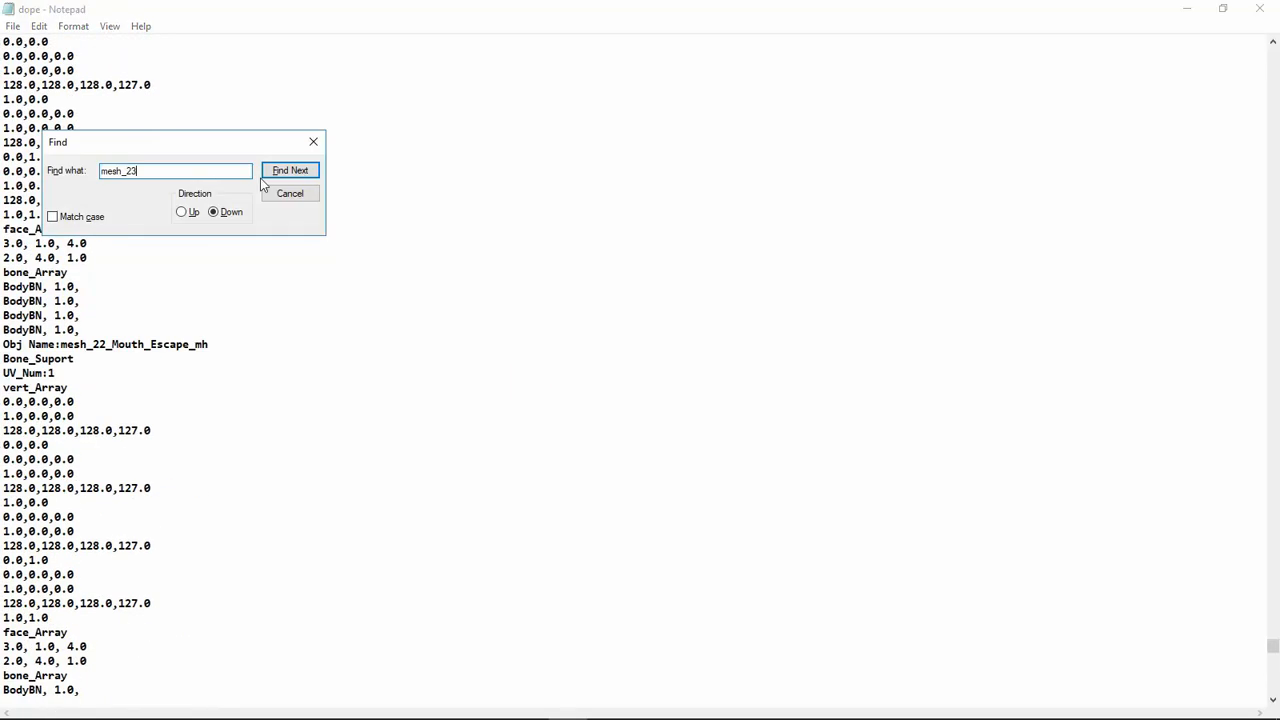
pyautogui.press('Delete')
pyautogui.click(150, 171)
pyautogui.press('BackSpace')
pyautogui.write('2')
pyautogui.click(182, 212)
pyautogui.click(80, 258)
pyautogui.press('BackSpace')
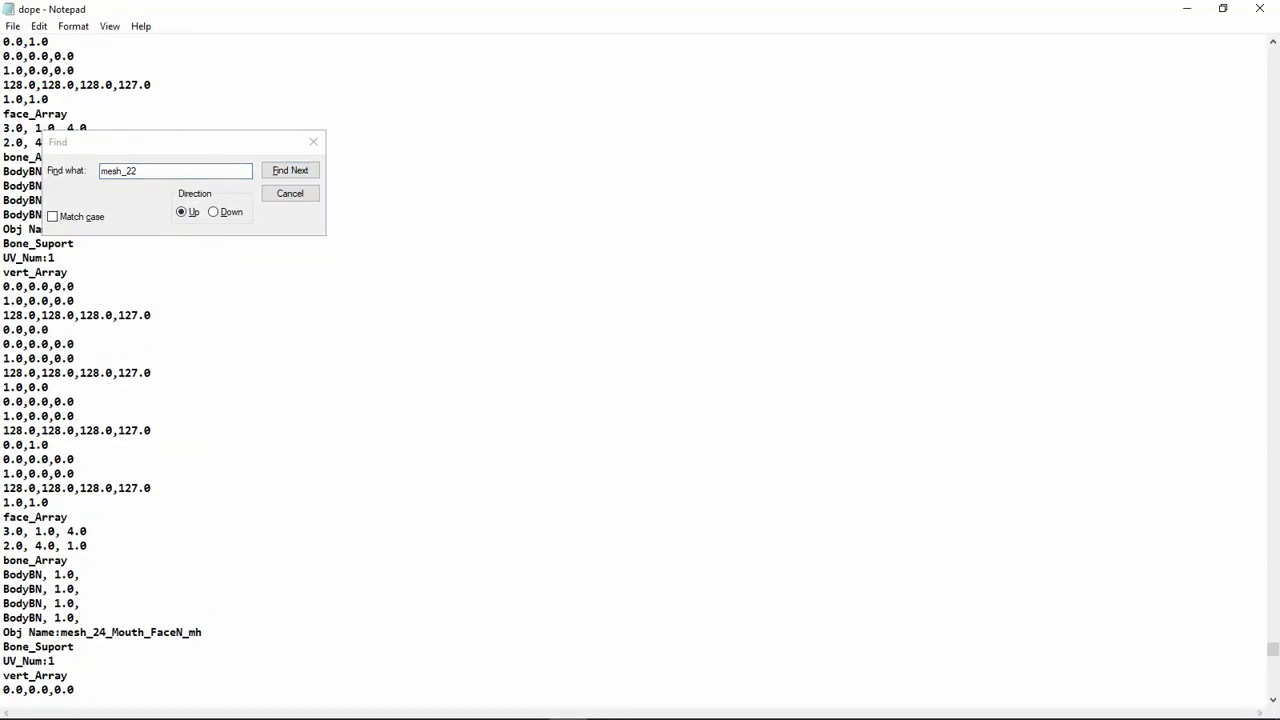
# Move the remaining odd-numbered mouth mesh sections, mesh_25 through mesh_35, into numerical order and close the file.
pyautogui.click(290, 171)
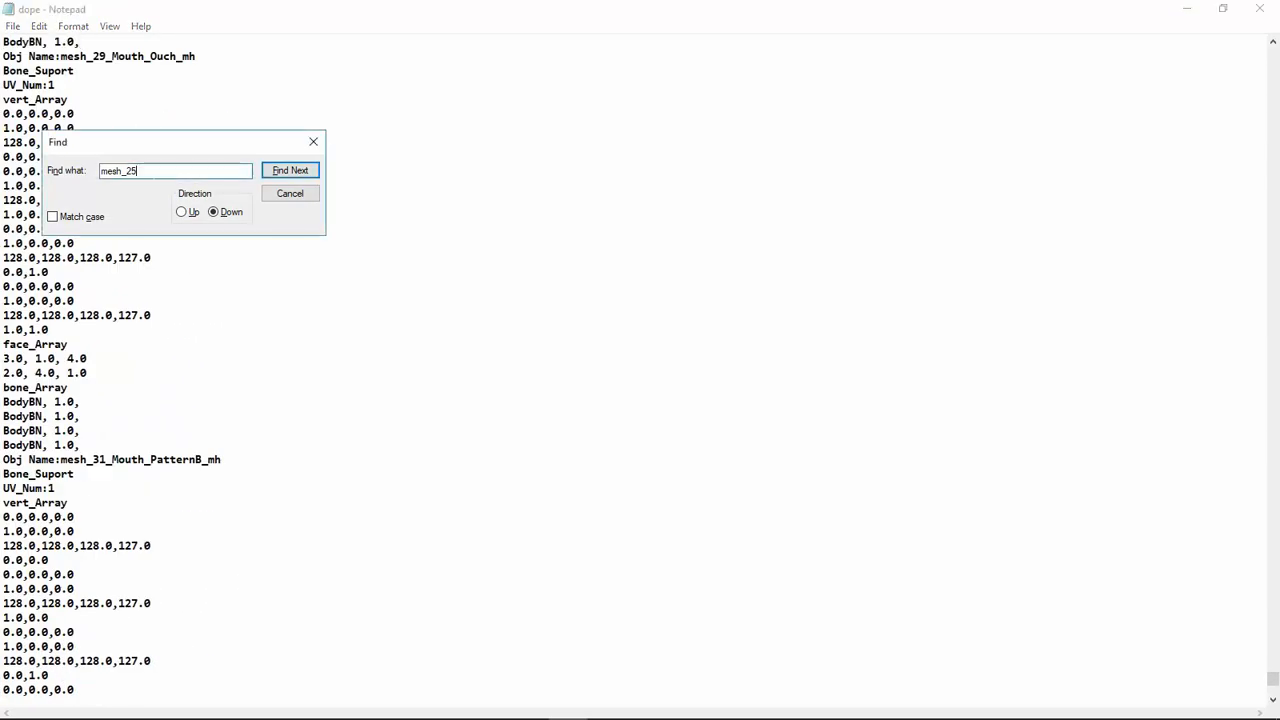
pyautogui.press('Return')
pyautogui.press('Escape')
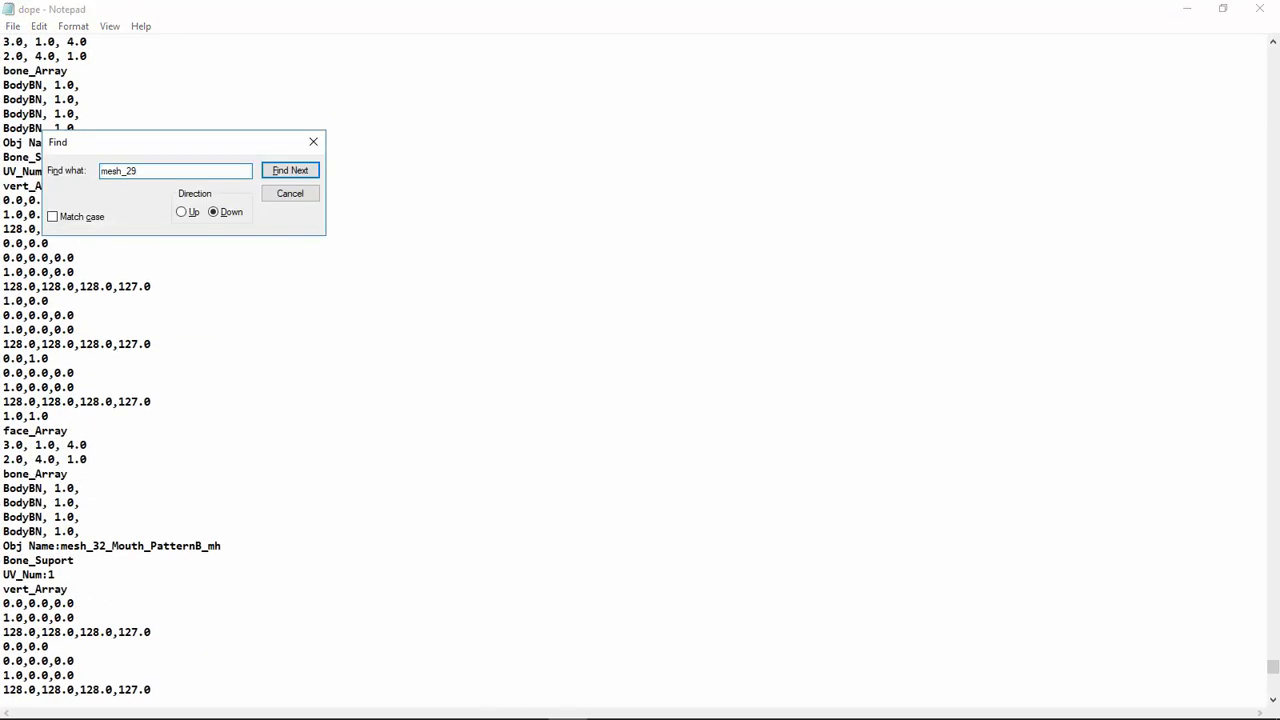
pyautogui.press('Return')
pyautogui.press('Return')
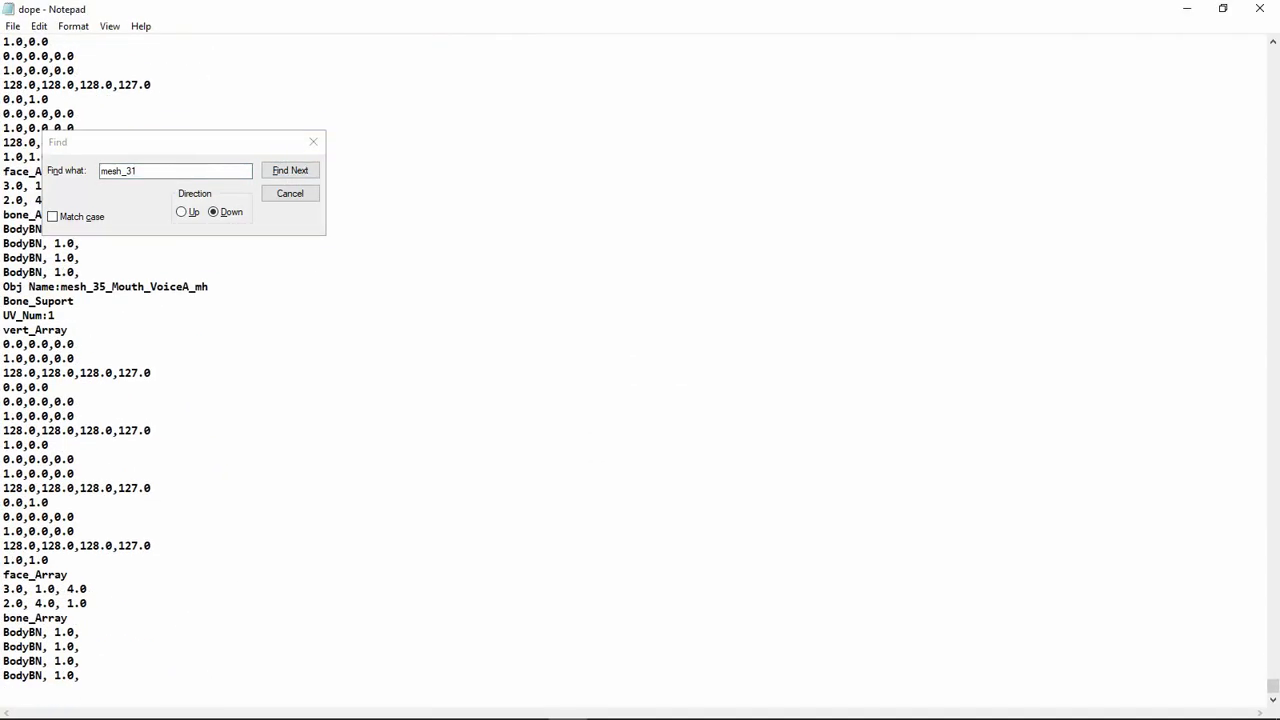
pyautogui.press('Escape')
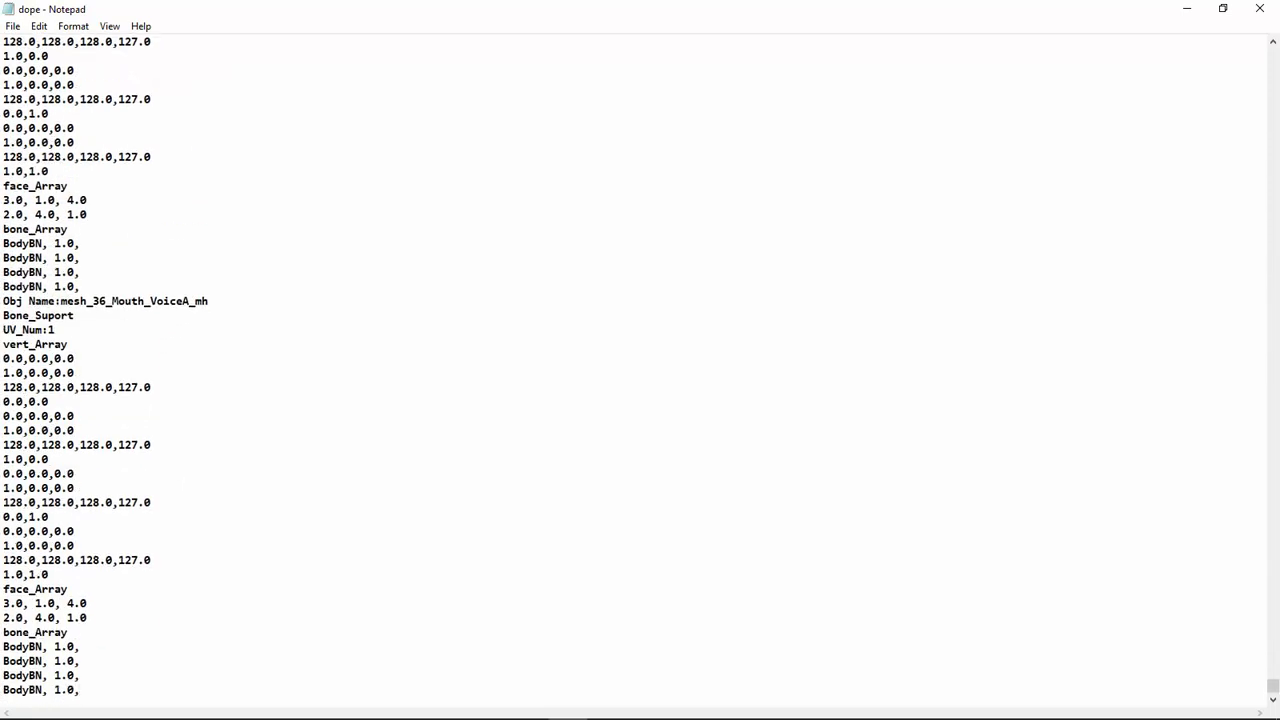
pyautogui.click(1259, 9)
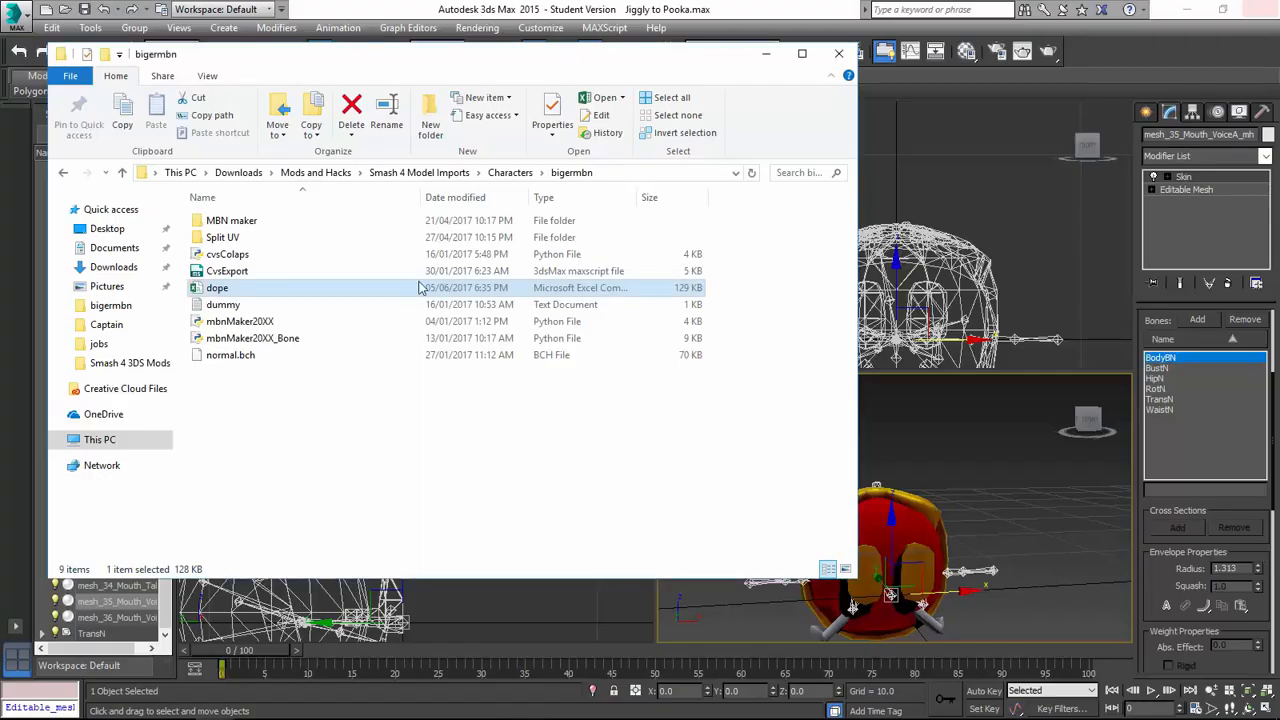
# Run mbnMaker20XX_Bone.py on dope.csv from a command prompt opened in the bigermbn folder and close the prompt.
pyautogui.click(330, 340)
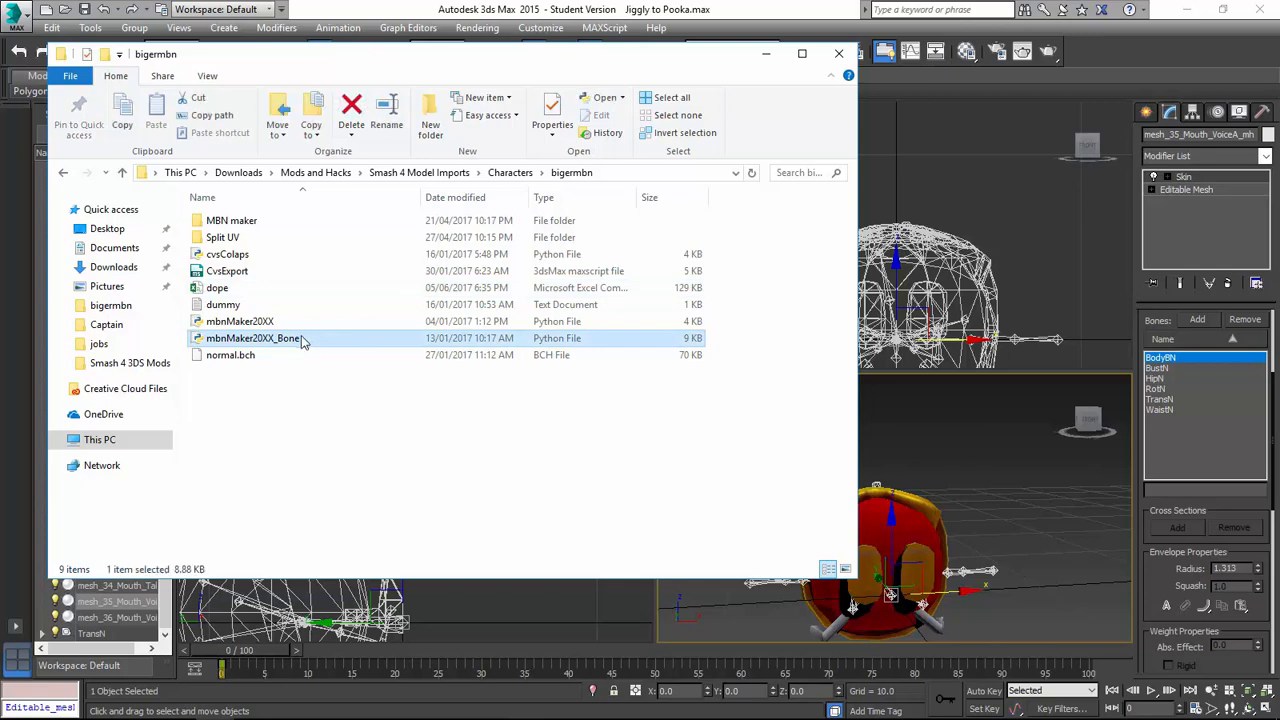
pyautogui.click(300, 339)
pyautogui.click(443, 337)
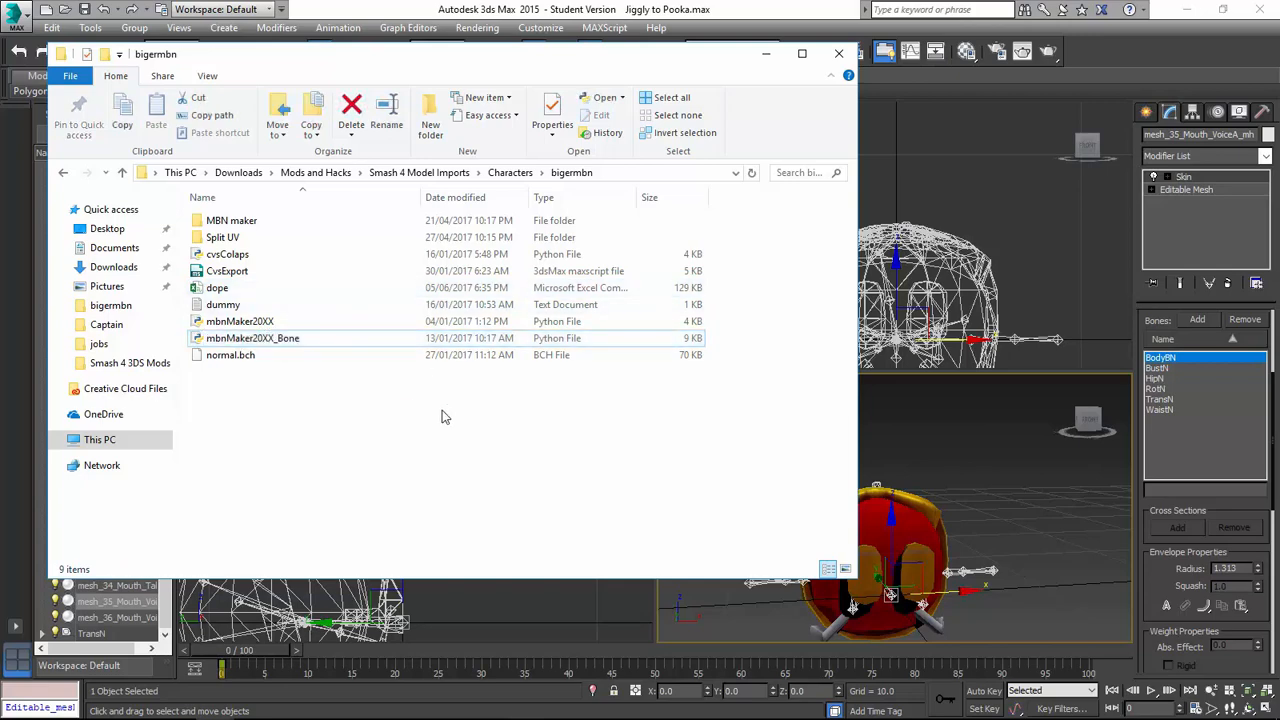
pyautogui.click(636, 173)
pyautogui.write('cmd.exe')
pyautogui.press('Return')
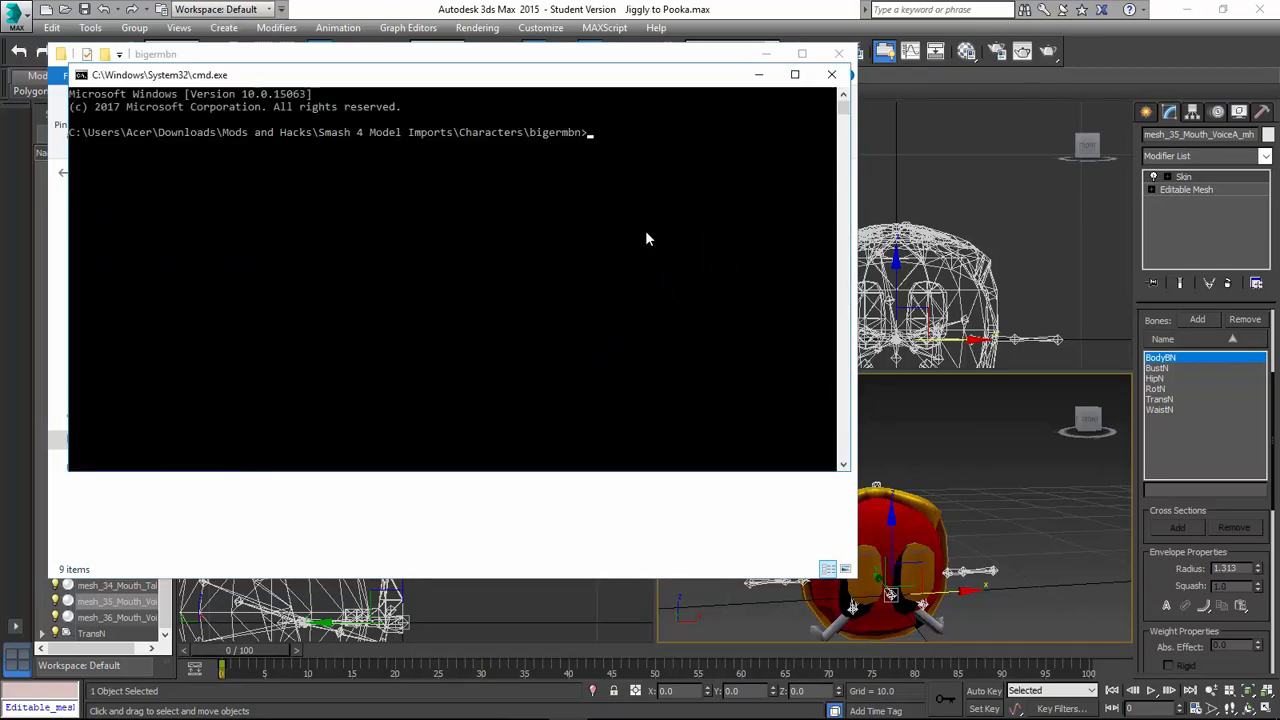
pyautogui.write('mbnMaker20XX_Bone.py dope.csv')
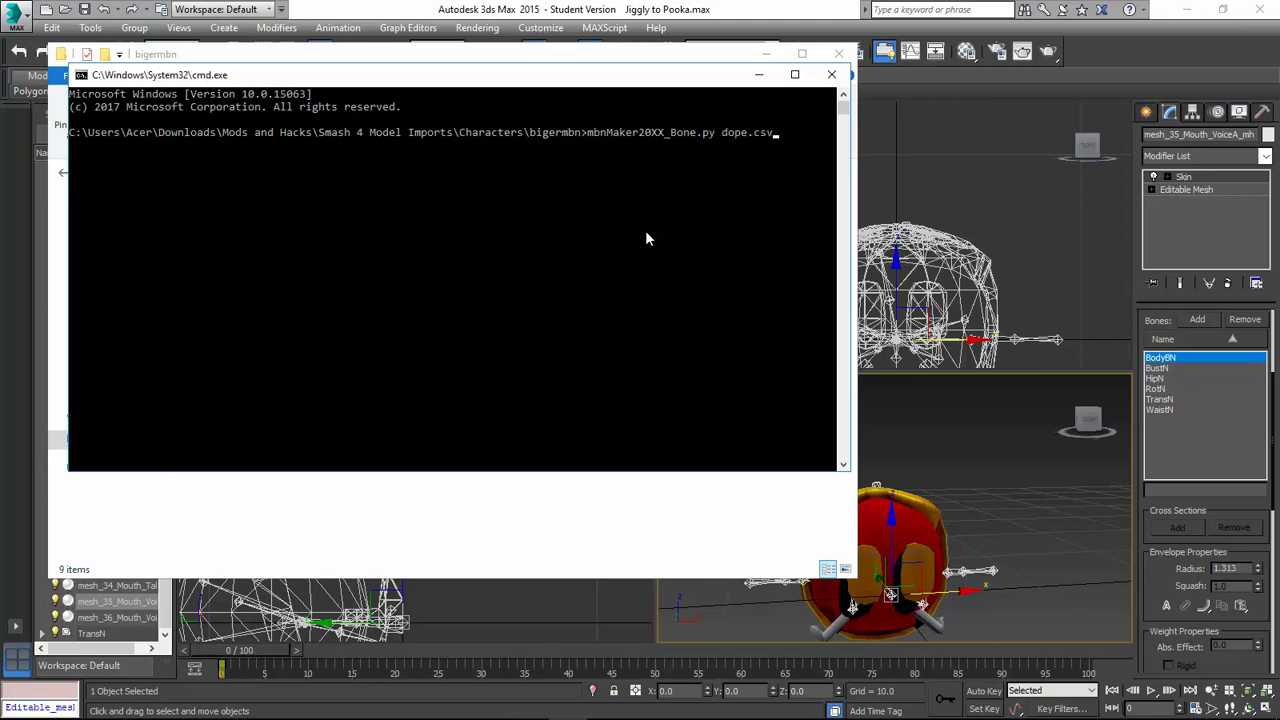
pyautogui.press('Return')
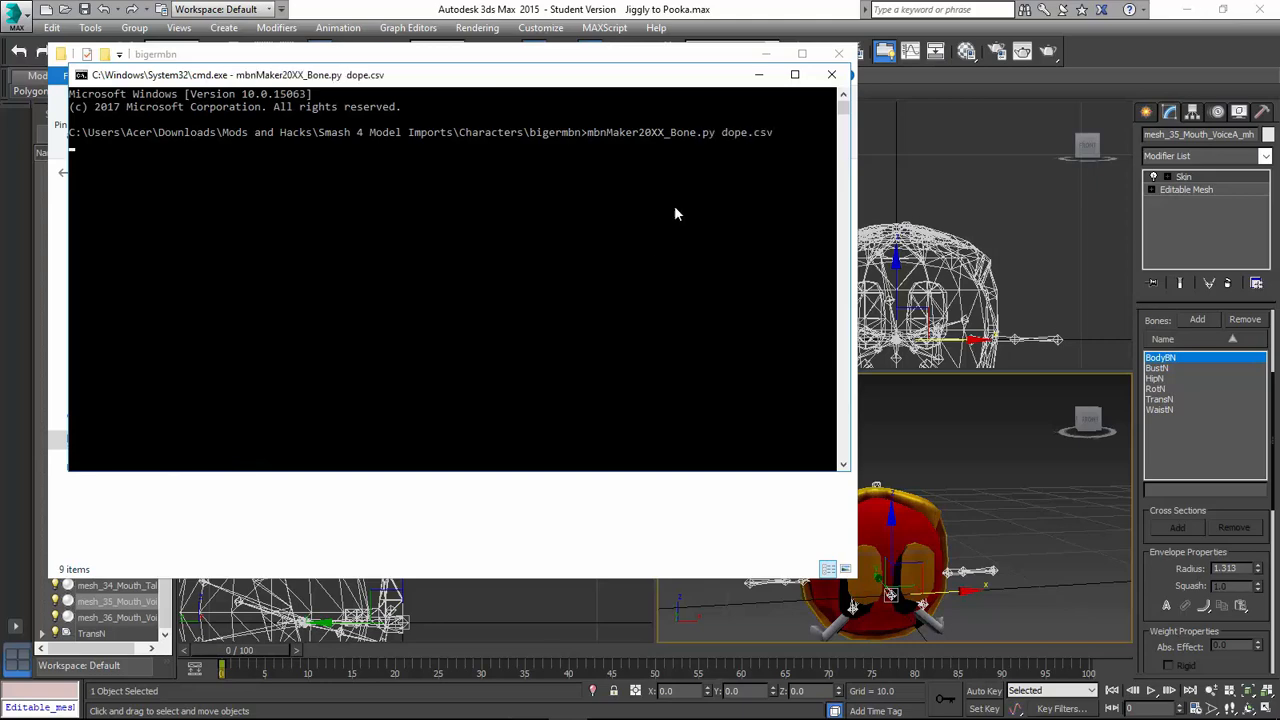
pyautogui.click(831, 76)
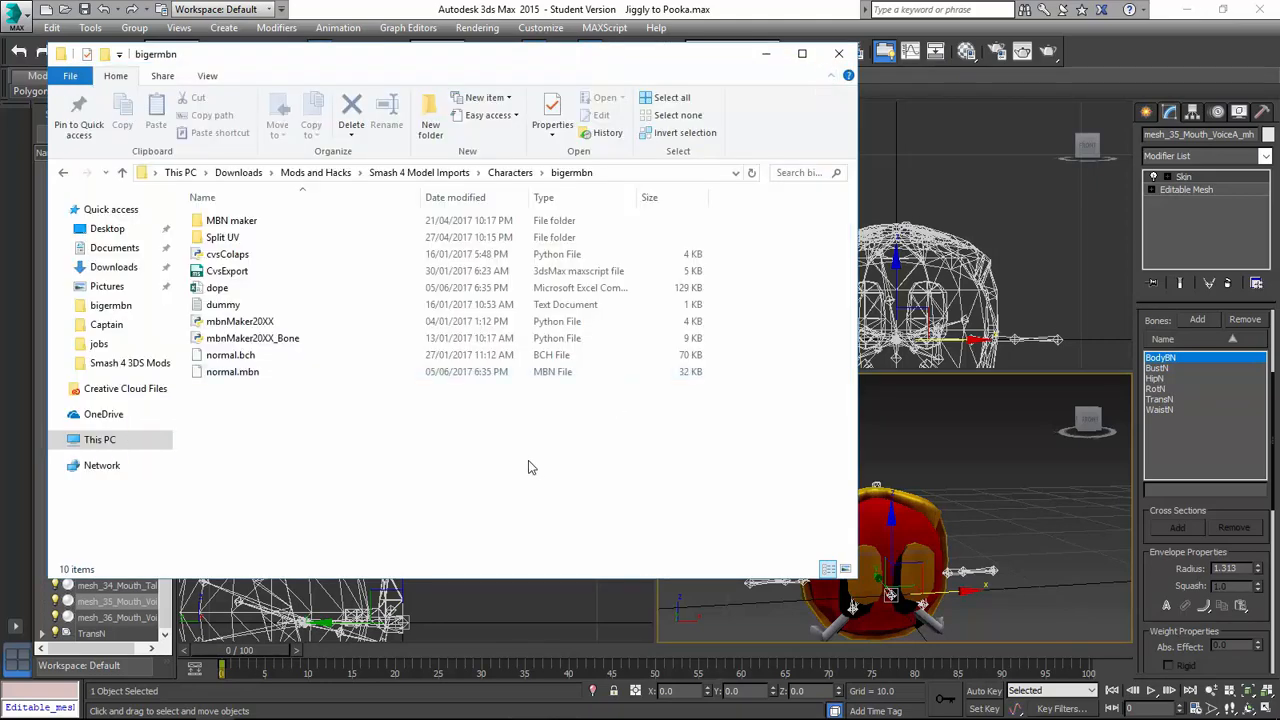
# Launch Ohana3DS Rebirth from the MipOhanaRE folder and load normal.mbn from the bigermbn folder into it.
pyautogui.hotkey('alt', 'Up')
pyautogui.press('m')
pyautogui.press('Return')
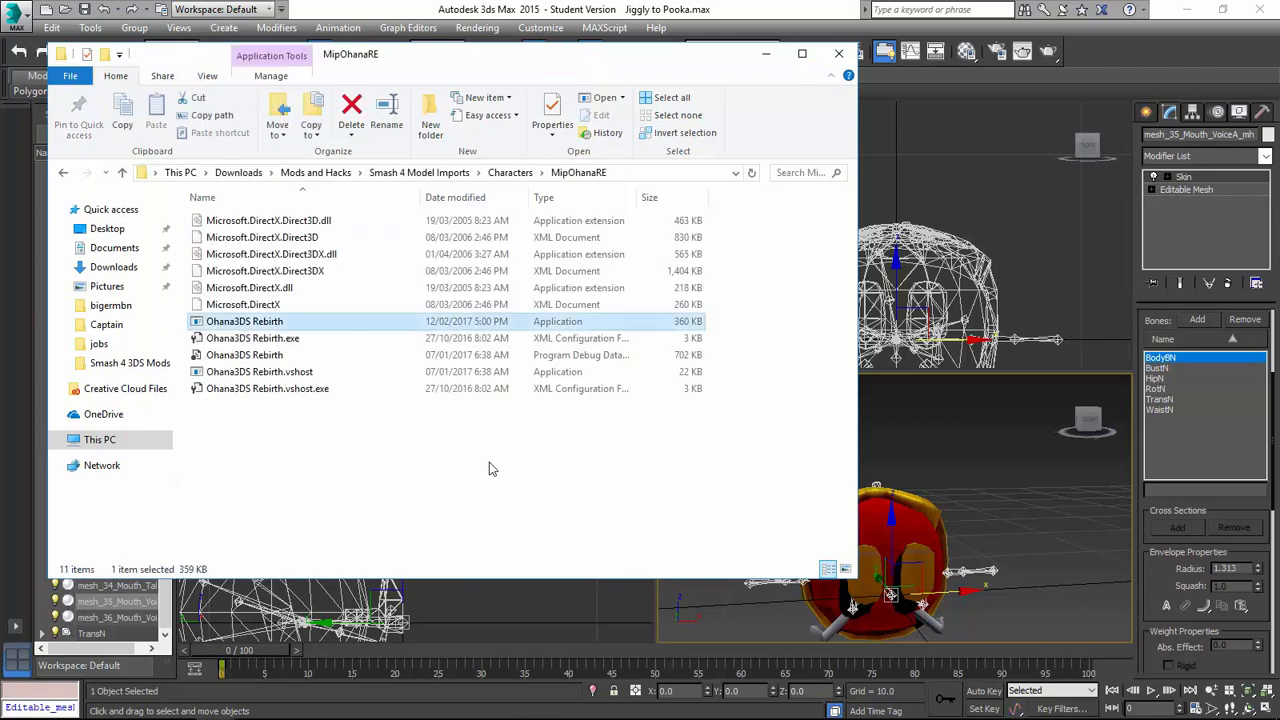
pyautogui.hotkey('alt', 'Up')
pyautogui.press('b')
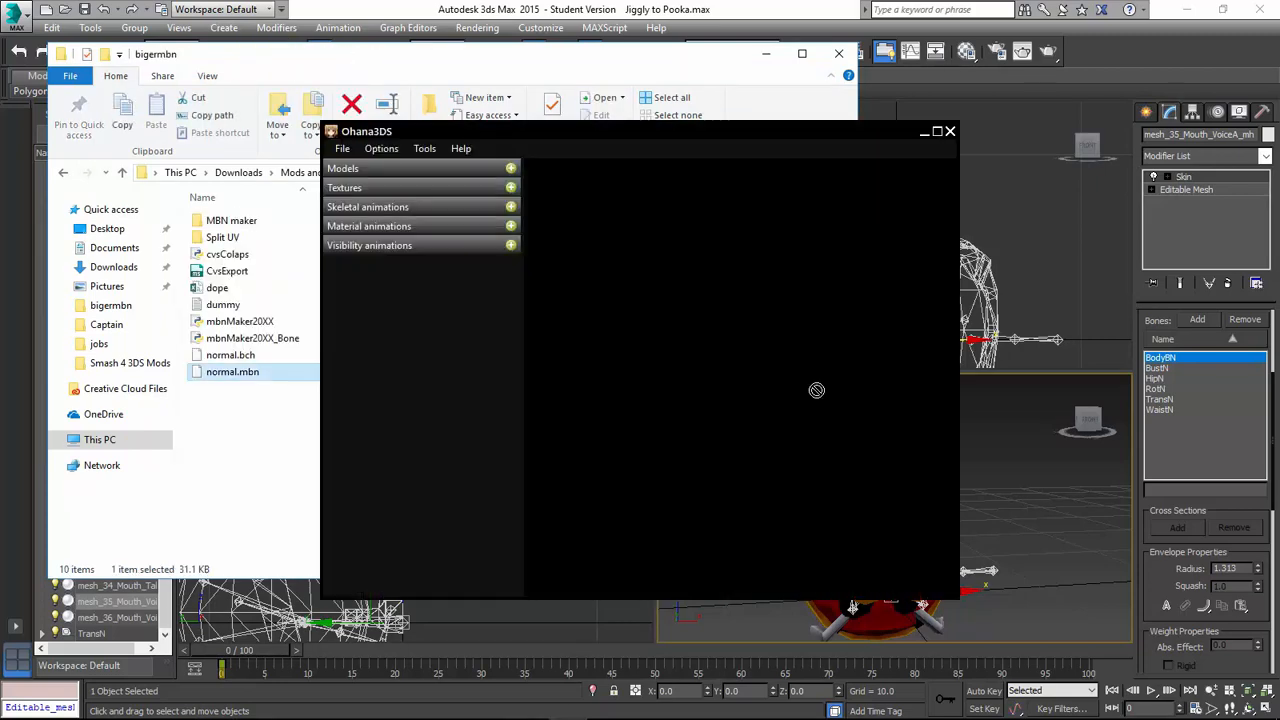
pyautogui.moveTo(801, 391); pyautogui.dragTo(717, 428)
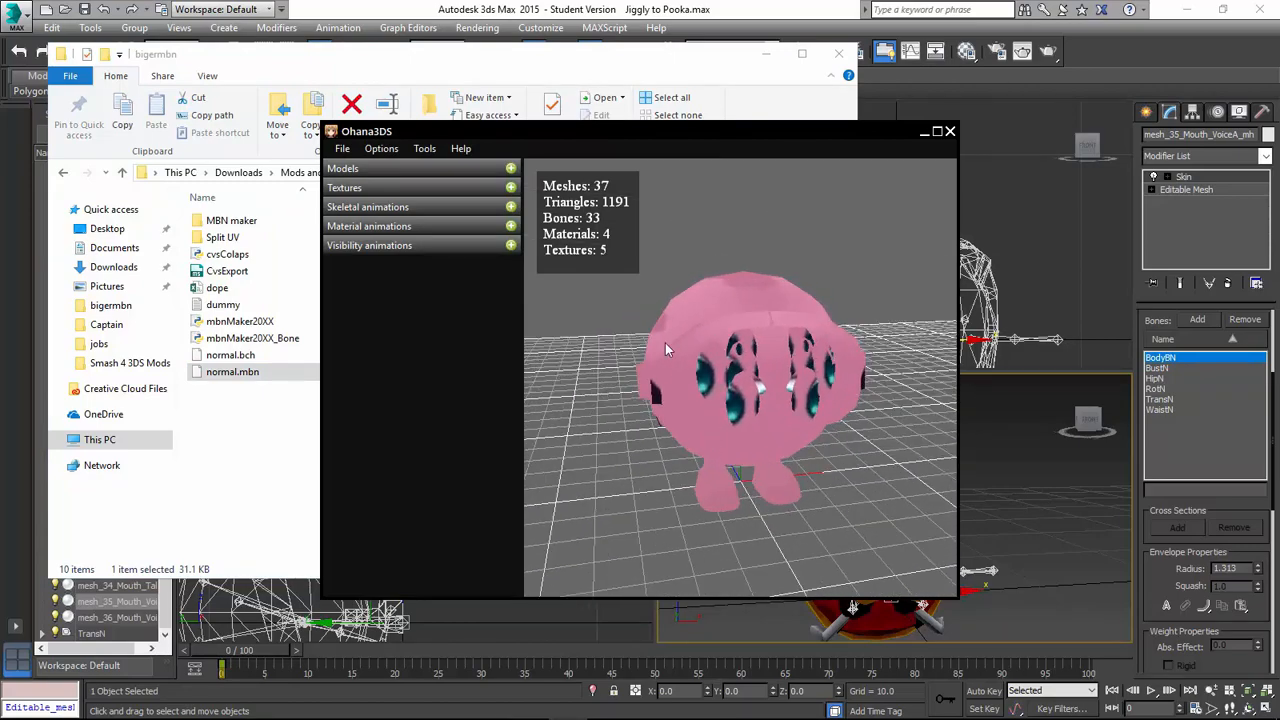
# Import Jigglypuff's body skeletal animations and play FitPurinBodyMainA00Wait1 on the model.
pyautogui.click(511, 207)
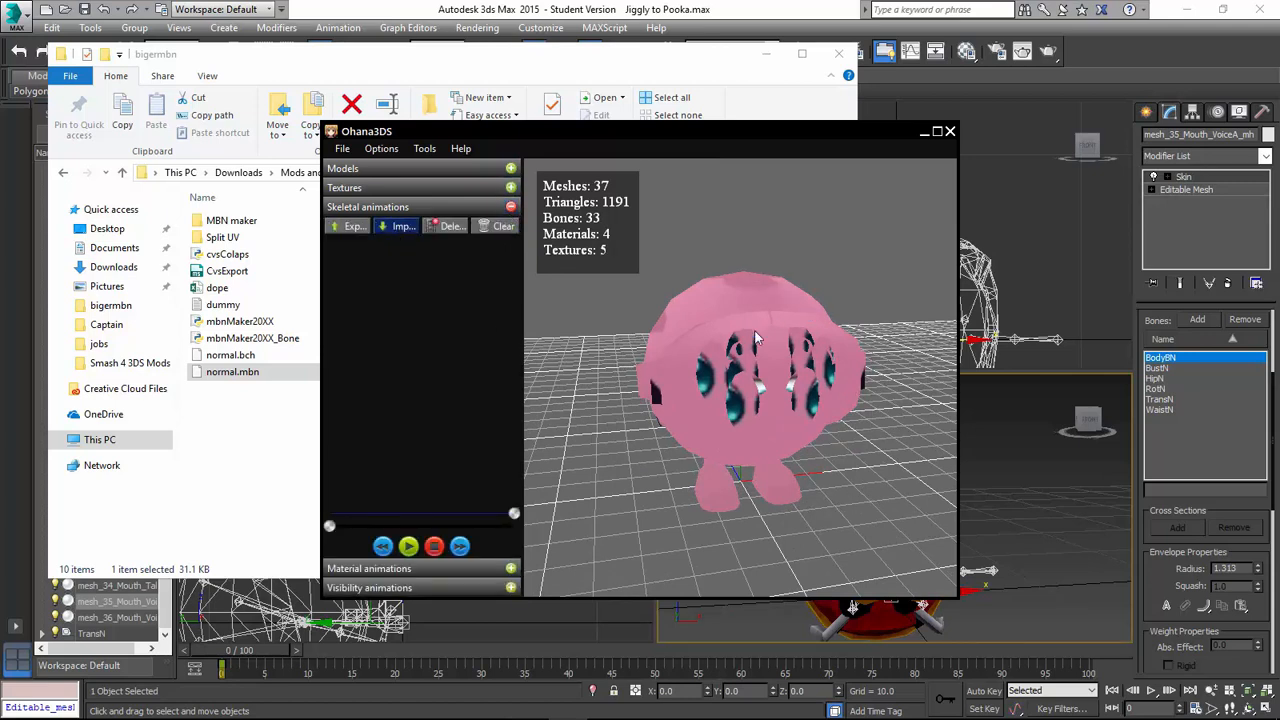
pyautogui.doubleClick(542, 233)
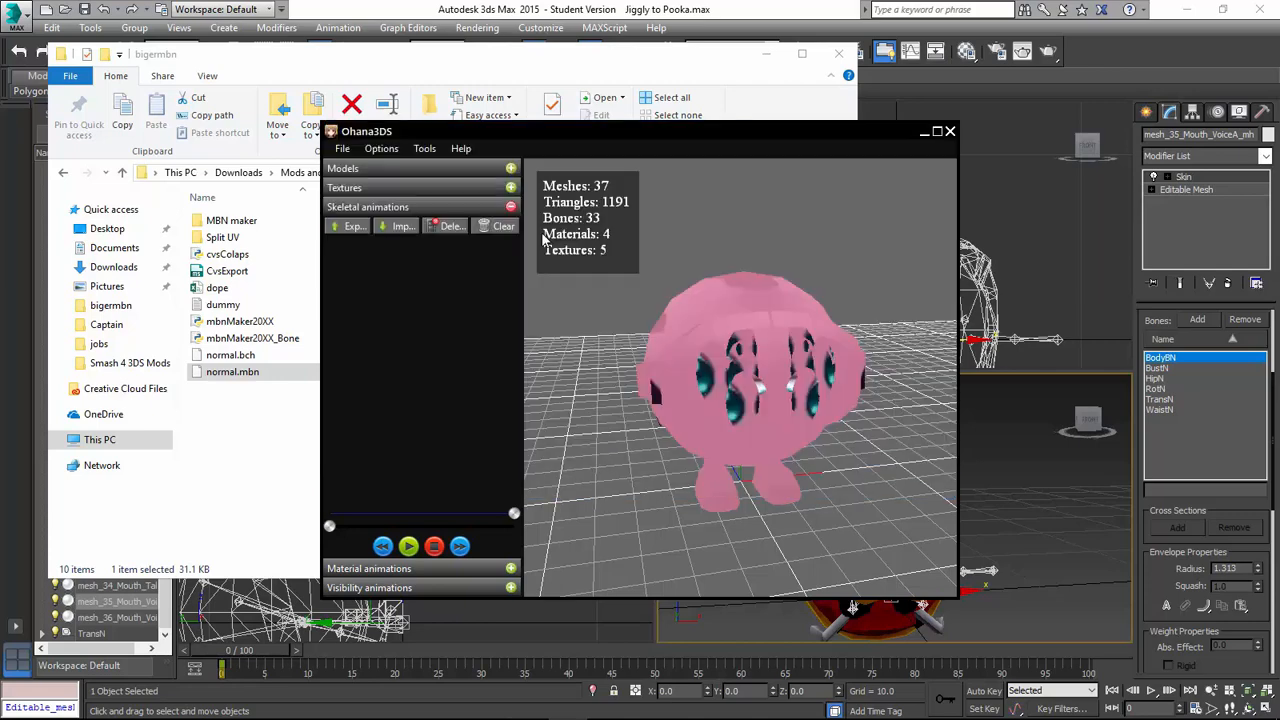
pyautogui.click(430, 324)
pyautogui.click(409, 546)
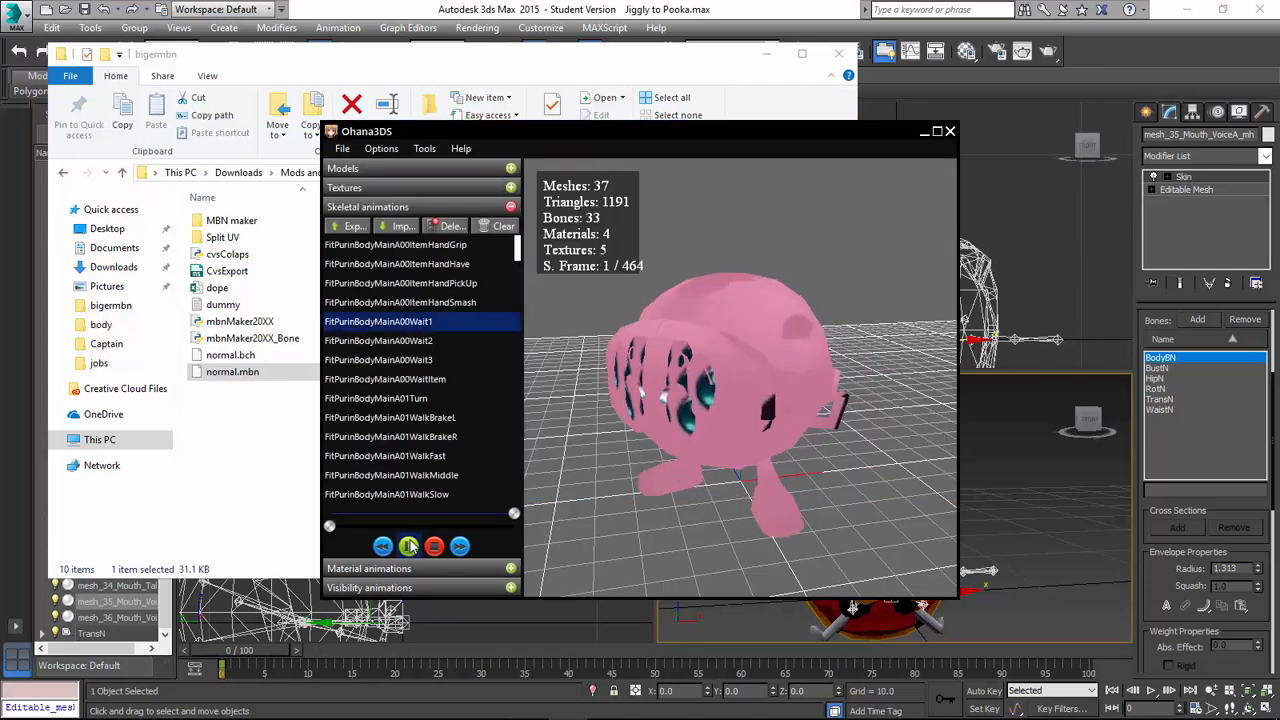
# Examine the model from the side while playing the FitPurinBodyMainA00Wait2 and FitPurinBodyMainA00Wait3 animations.
pyautogui.moveTo(663, 418); pyautogui.dragTo(806, 402)
pyautogui.click(430, 340)
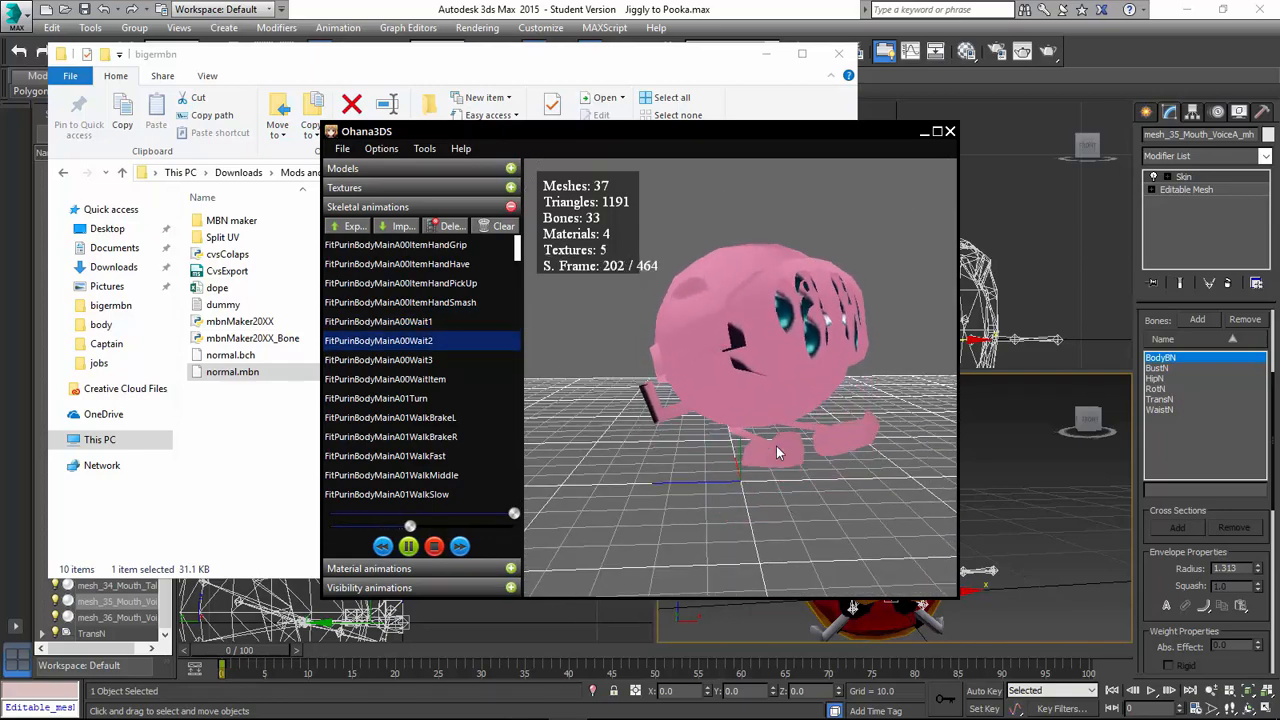
pyautogui.click(454, 359)
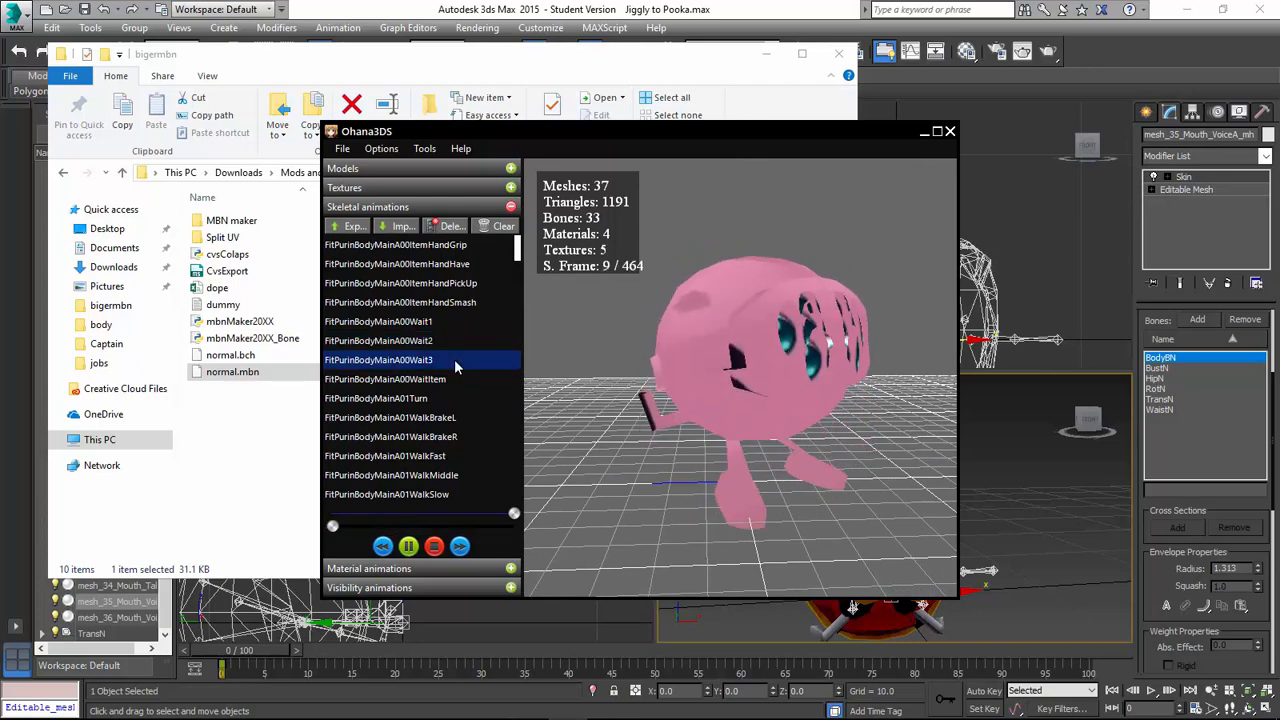
# Check the model during the FitPurinBodyMainC00Attack11 animation, stop playback and close the viewer.
pyautogui.scroll(-6, 510, 280)
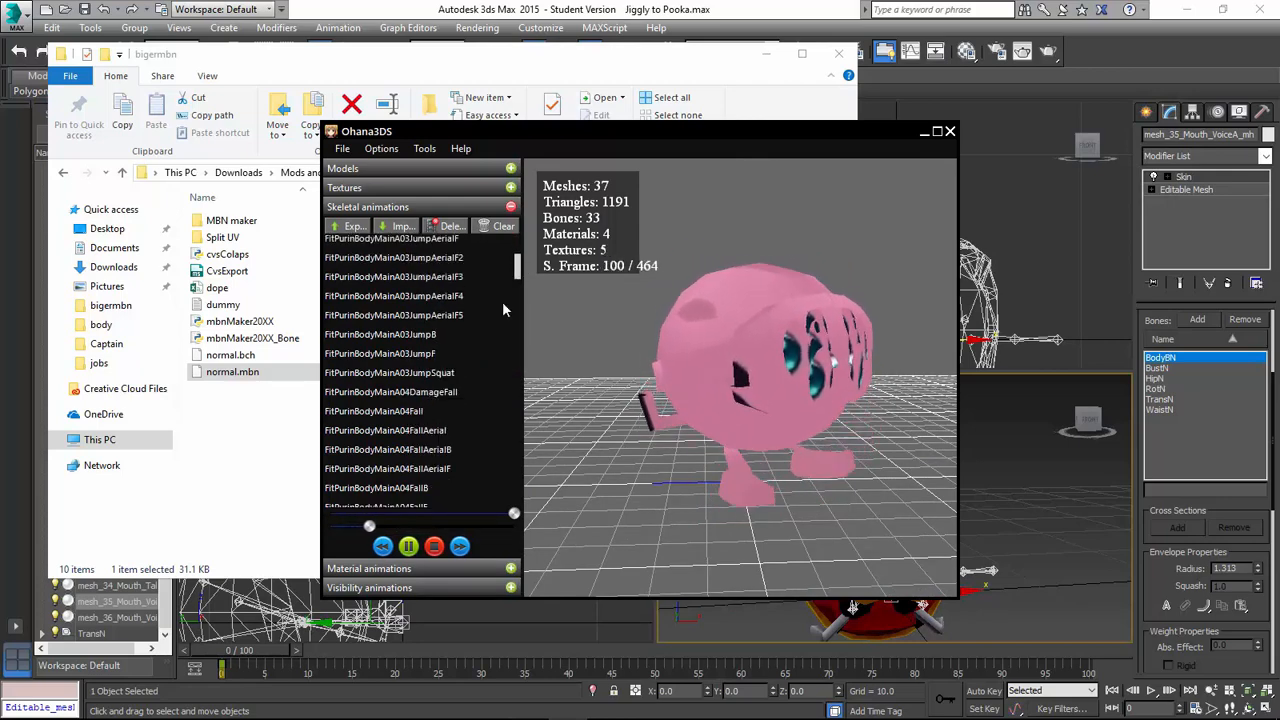
pyautogui.click(472, 336)
pyautogui.scroll(-5, 488, 315)
pyautogui.click(470, 379)
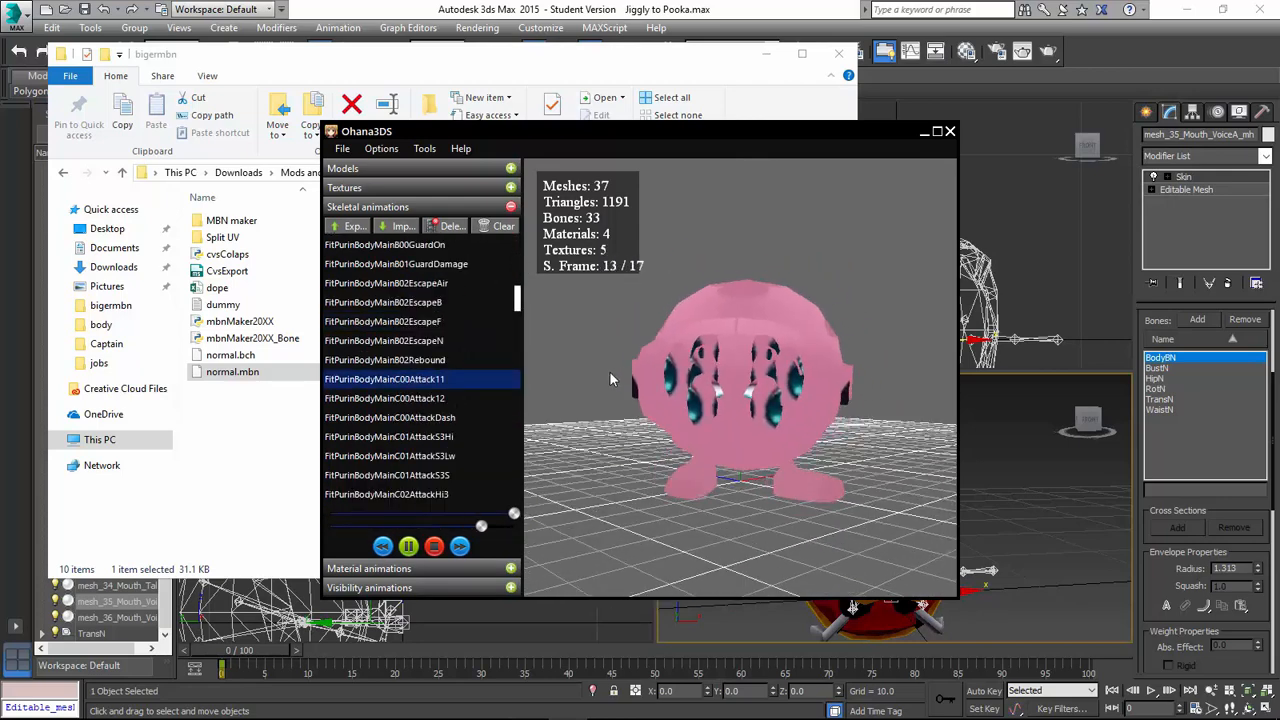
pyautogui.moveTo(558, 388); pyautogui.dragTo(719, 365)
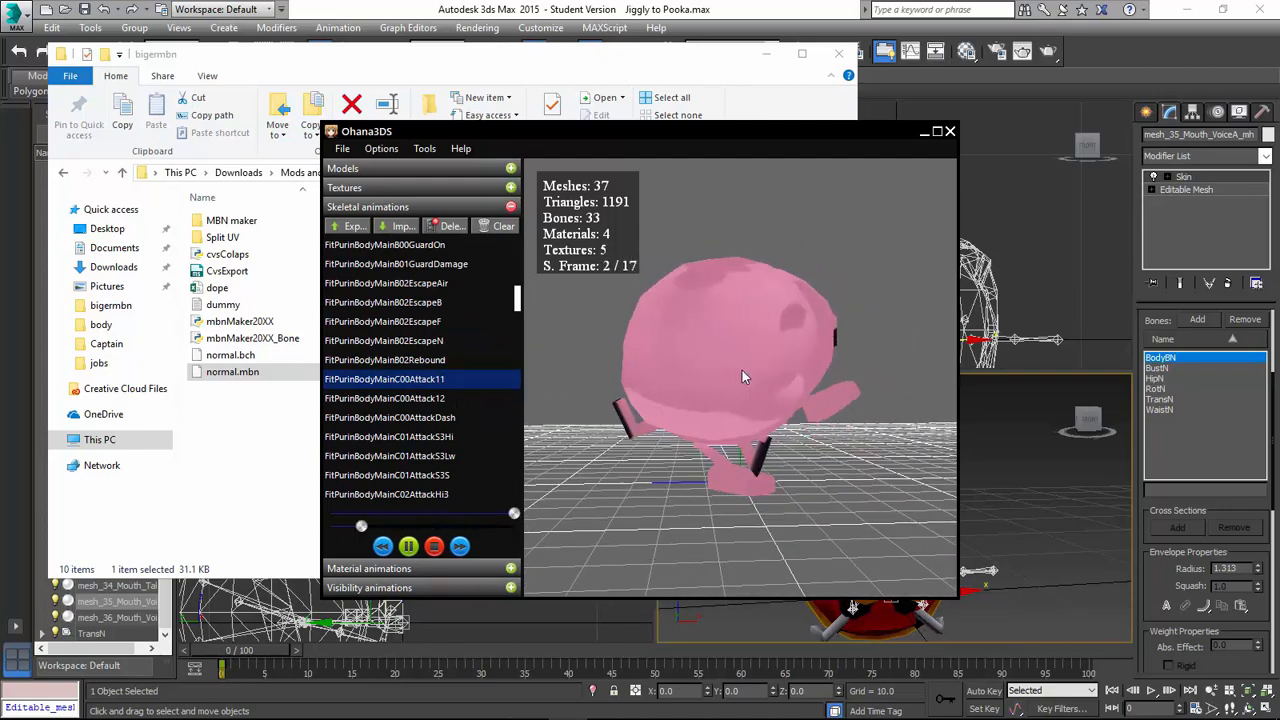
pyautogui.click(434, 545)
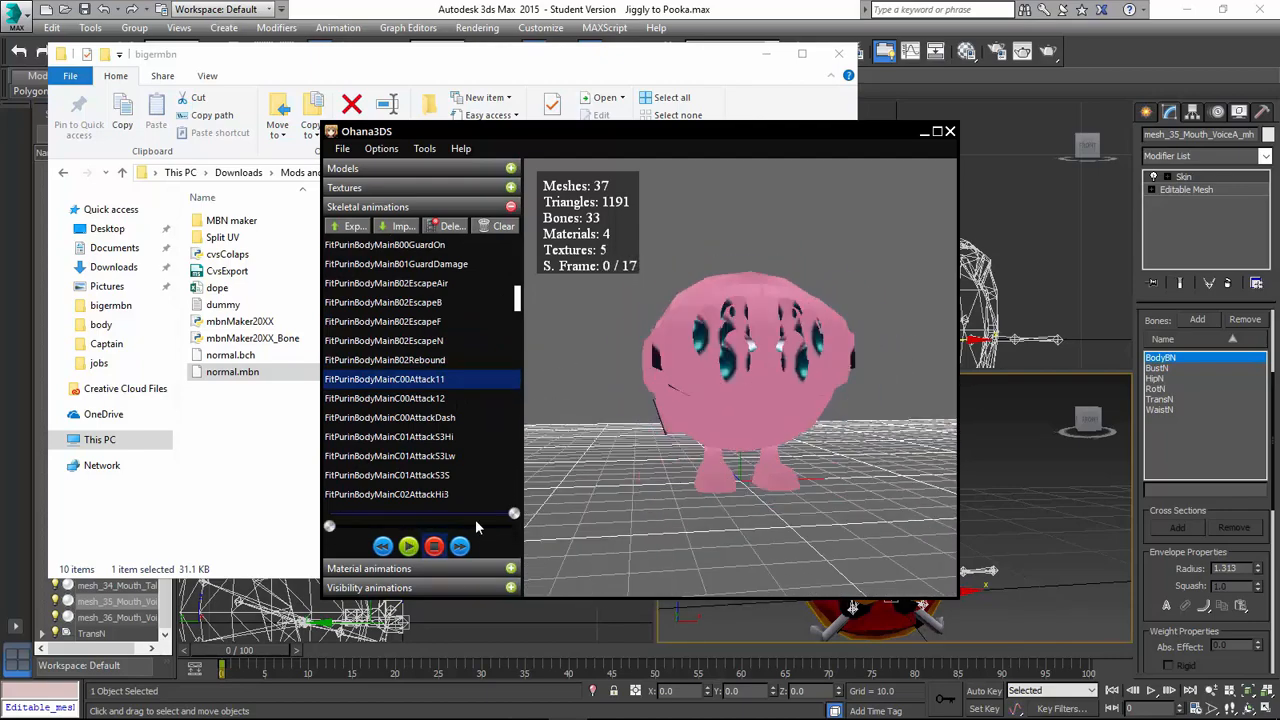
pyautogui.click(951, 133)
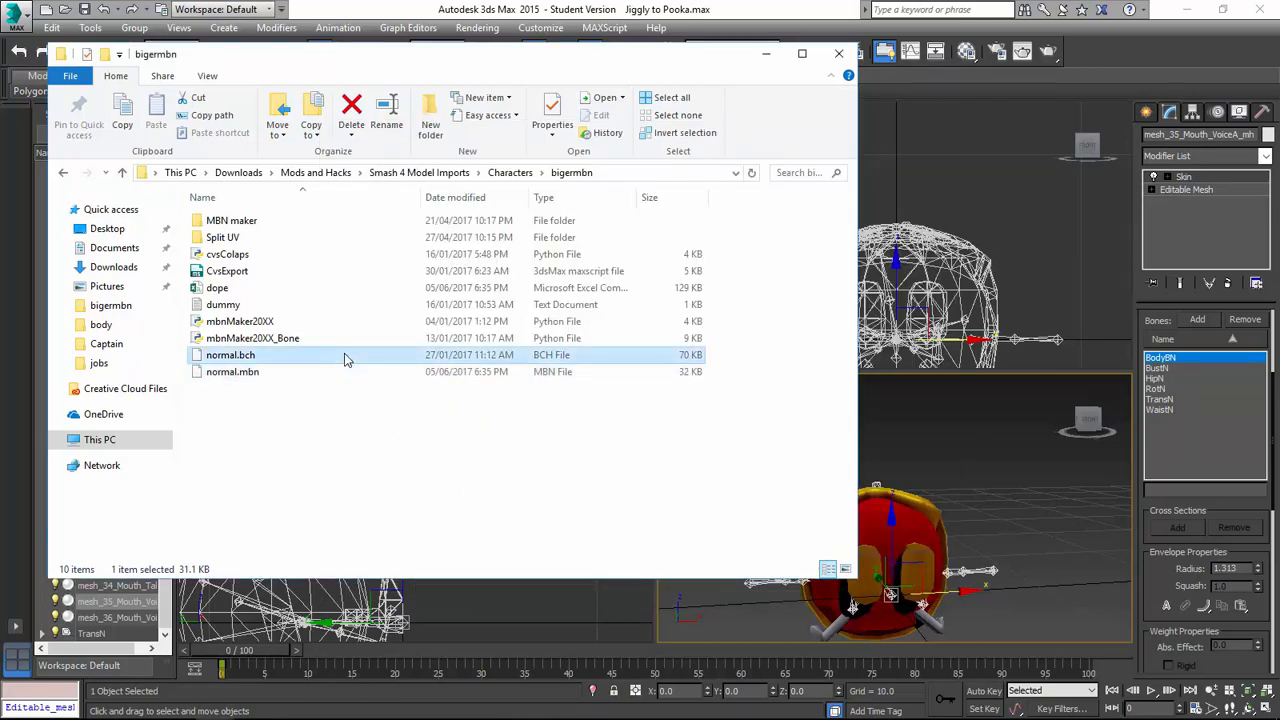
# Copy the five purin body, eye and mouth textures from the Purin folder in 3DS Bone to the desktop.
pyautogui.click(60, 172)
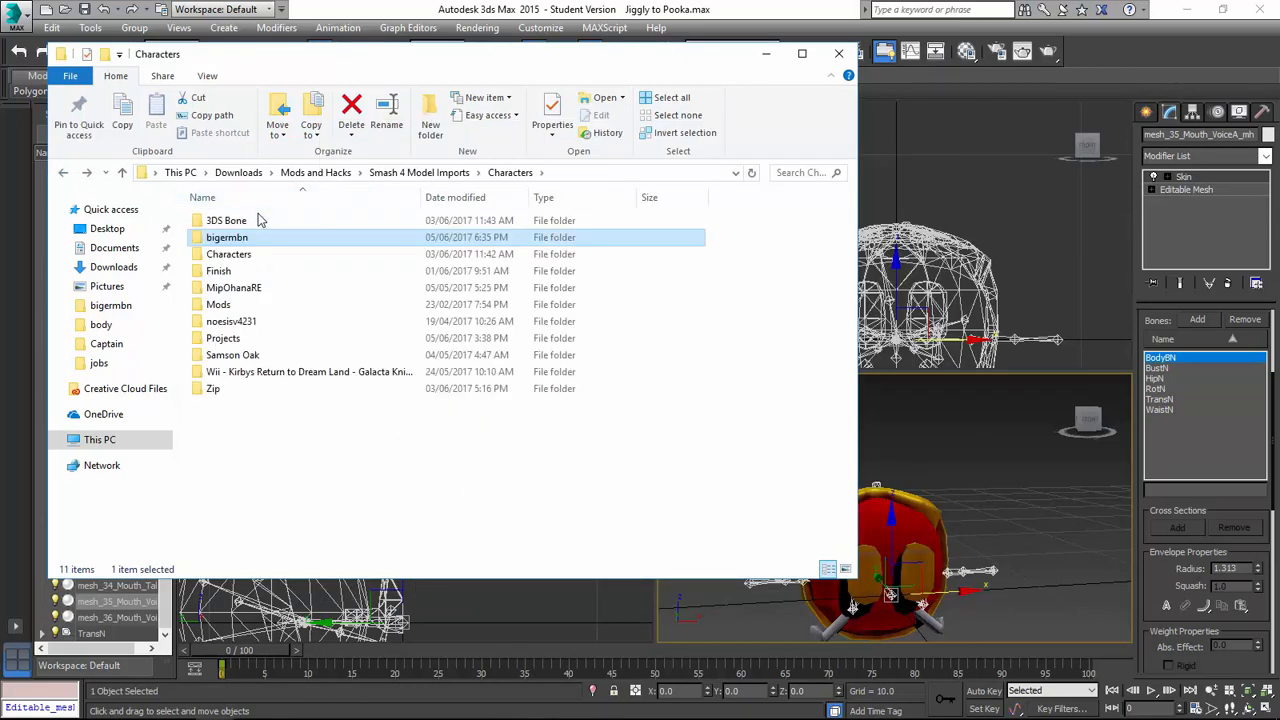
pyautogui.doubleClick(257, 220)
pyautogui.doubleClick(322, 420)
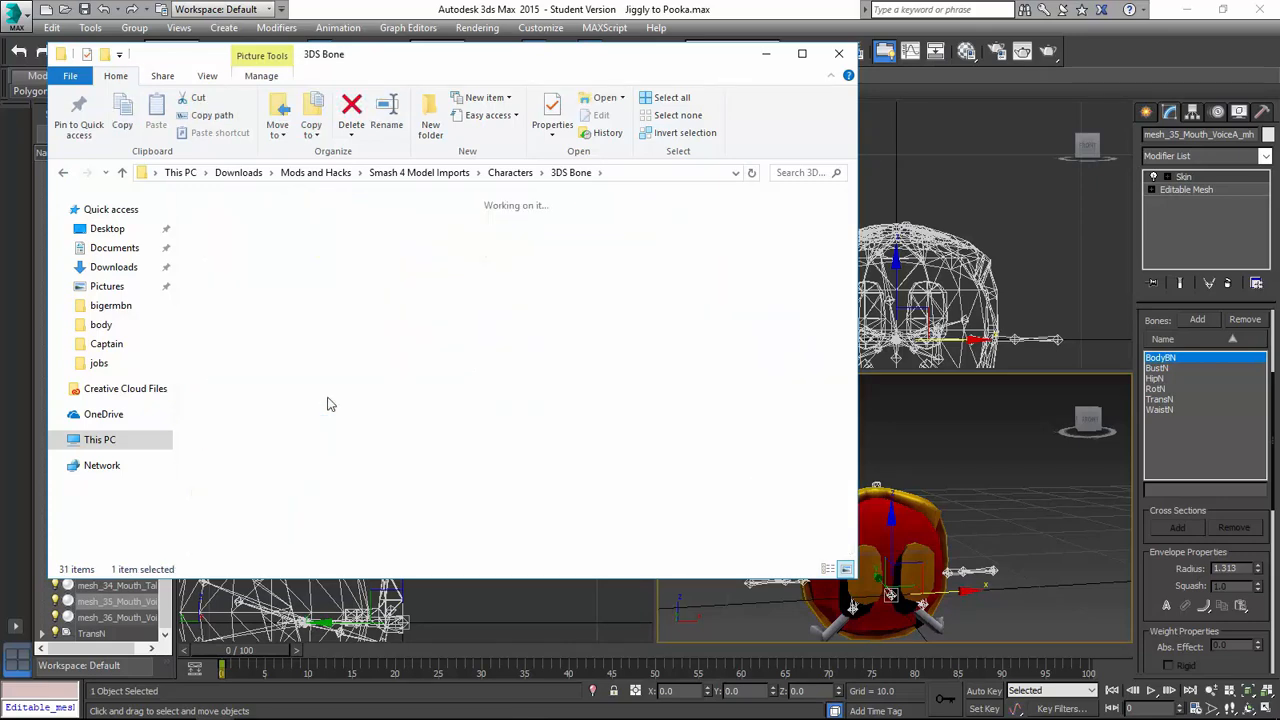
pyautogui.click(540, 248)
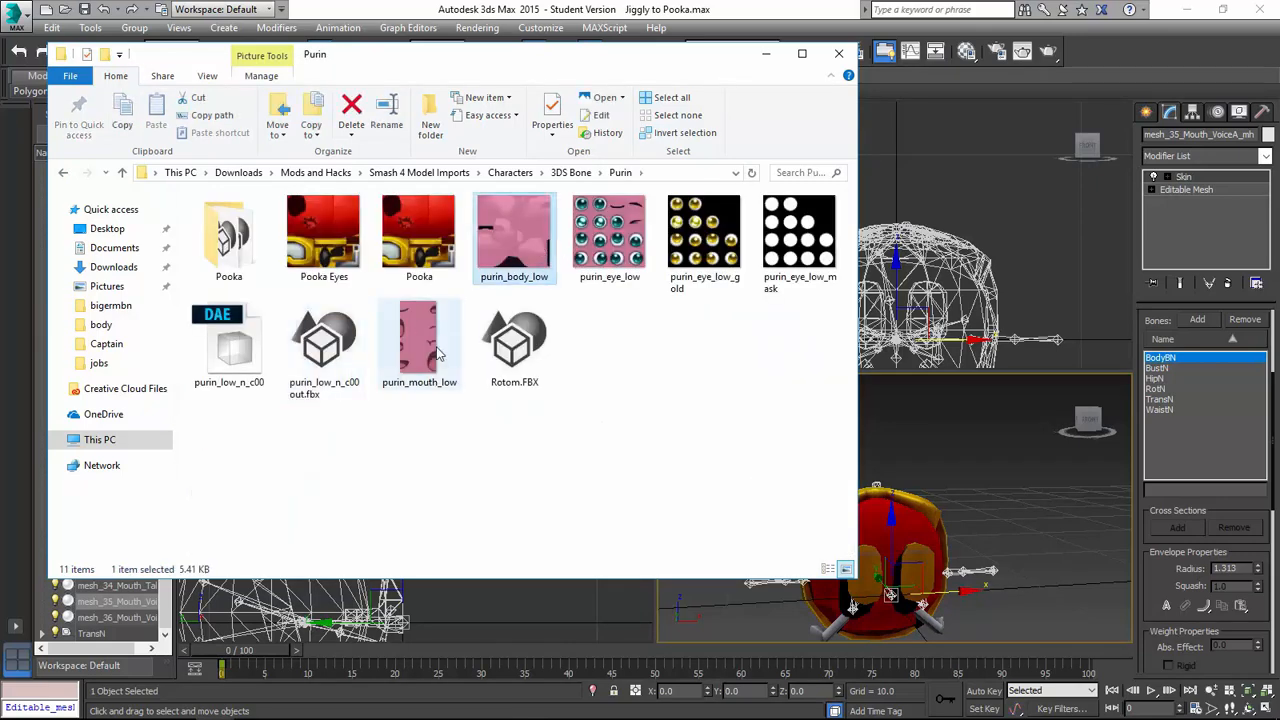
pyautogui.keyDown('ctrl'); pyautogui.click(437, 352); pyautogui.keyUp('ctrl')
pyautogui.keyDown('ctrl'); pyautogui.moveTo(605, 329); pyautogui.dragTo(860, 210); pyautogui.keyUp('ctrl')
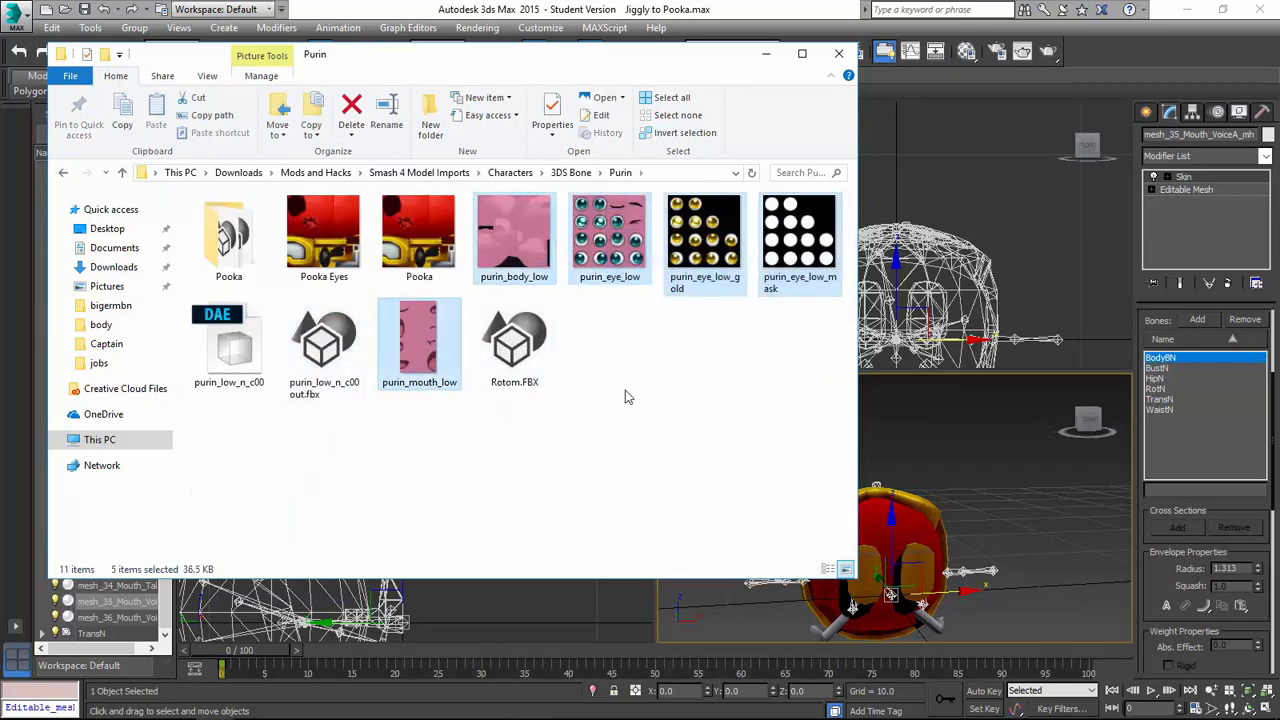
pyautogui.hotkey('ctrl', 'c')
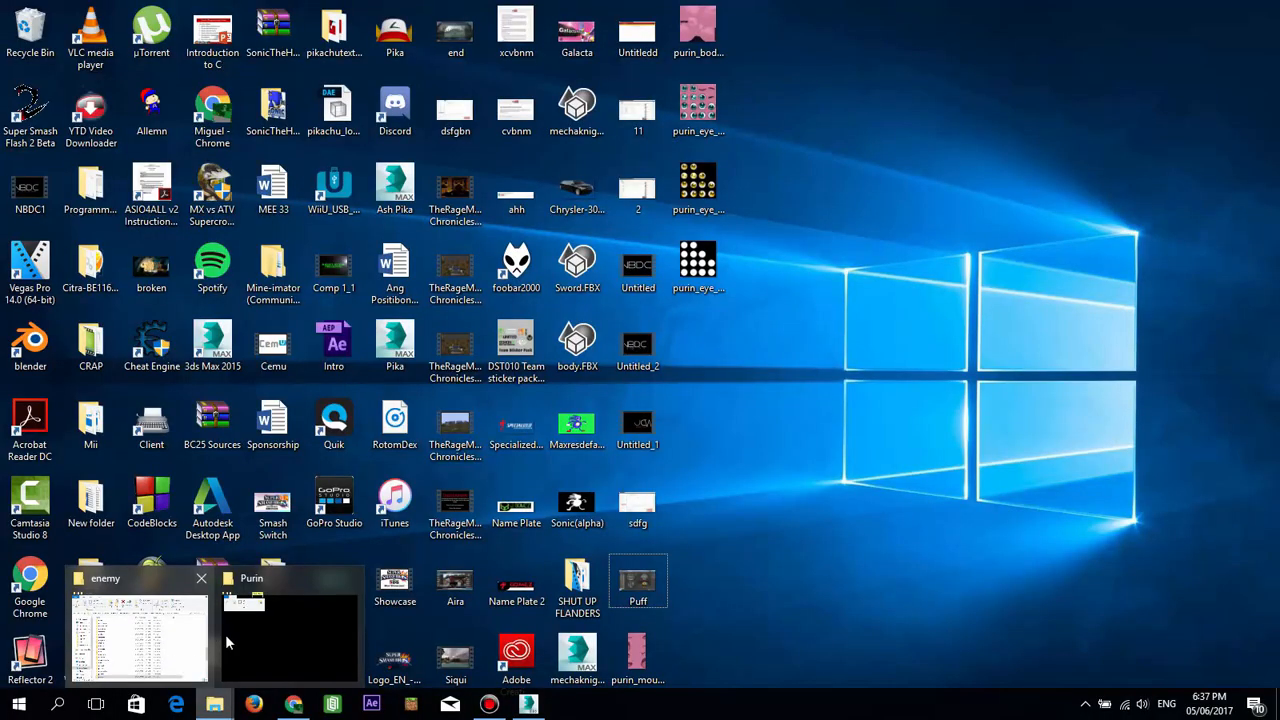
# Move normal.bch from the bigermbn folder to the desktop.
pyautogui.click(238, 634)
pyautogui.click(518, 482)
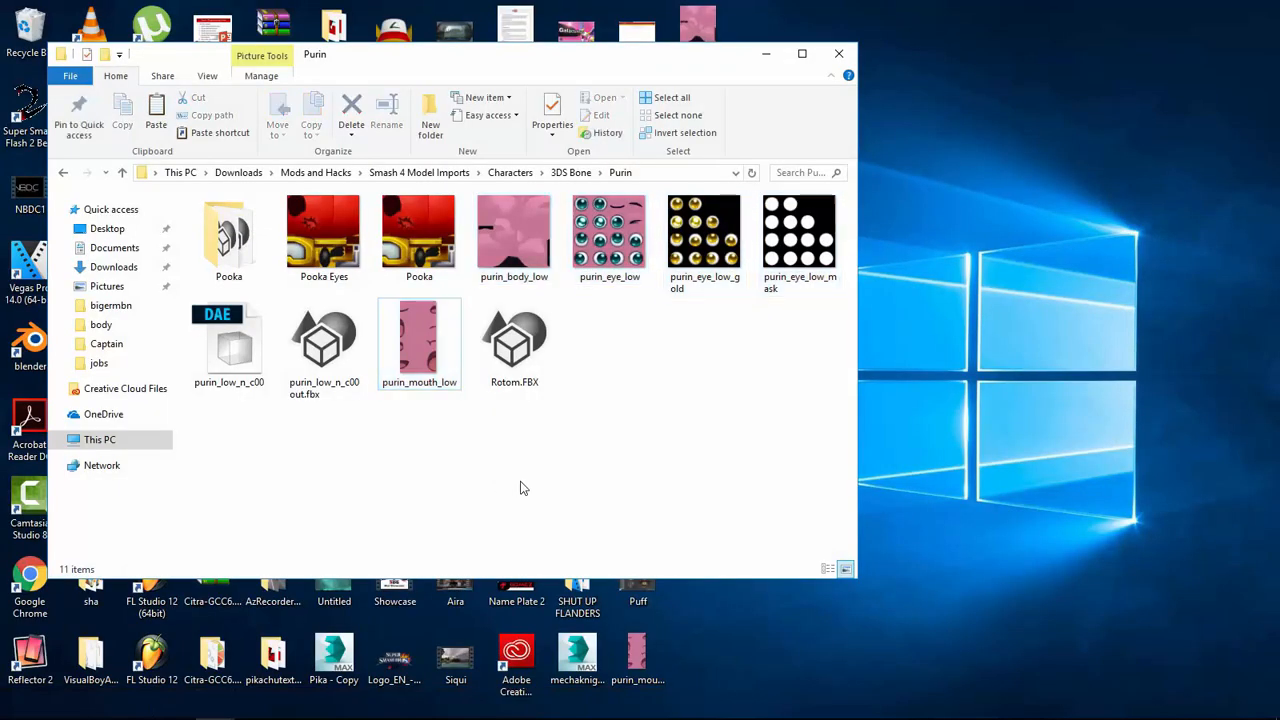
pyautogui.press('BackSpace')
pyautogui.press('BackSpace')
pyautogui.press('Down')
pyautogui.press('Return')
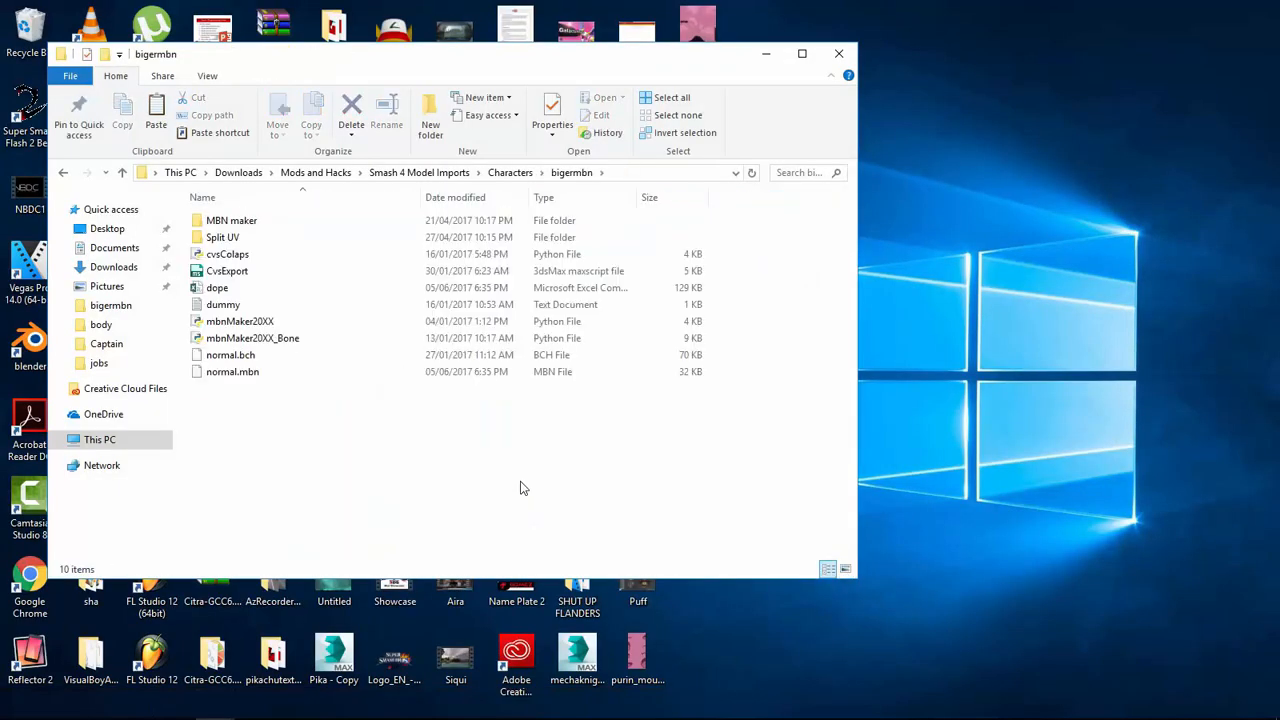
pyautogui.press('Down')
pyautogui.press('Down')
pyautogui.press('Down')
pyautogui.press('Down')
pyautogui.press('Down')
pyautogui.press('Down')
pyautogui.press('Down')
pyautogui.press('Down')
pyautogui.press('Down')
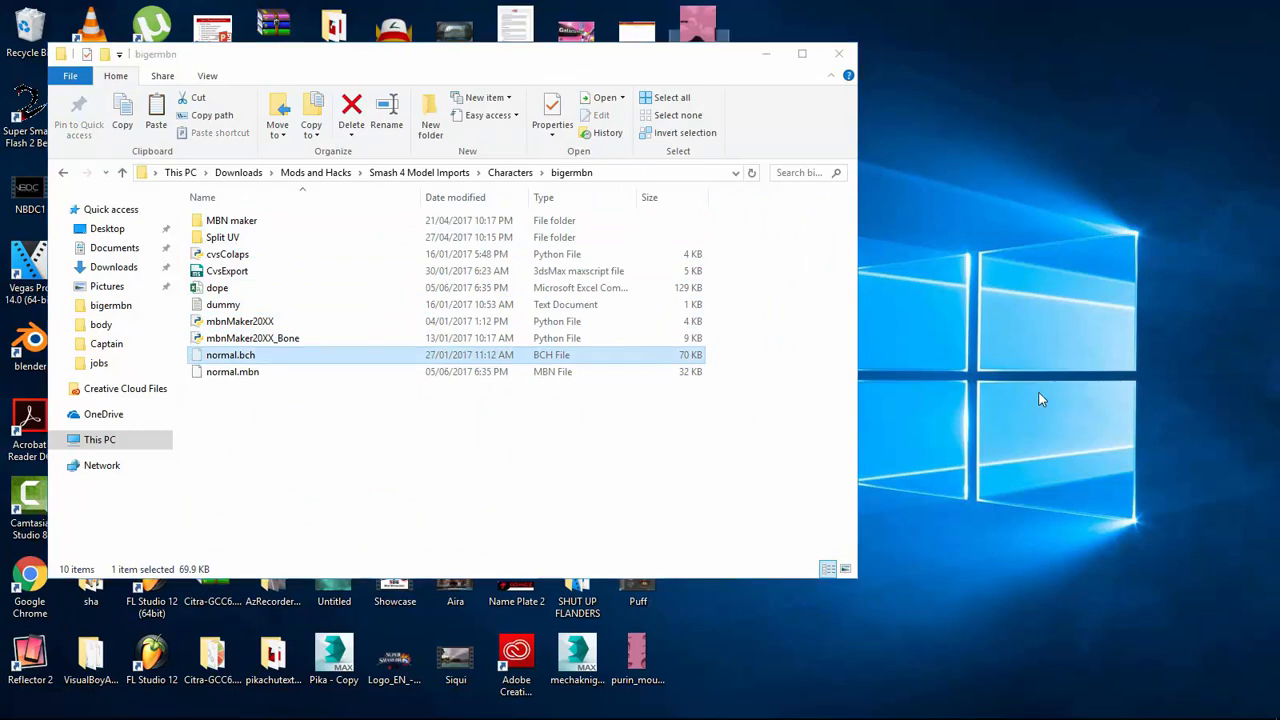
pyautogui.press('Delete')
# Launch Ohana3DS from the Smash 3DS Pack folder in Texture Mods and load LOAD FIRST.bch into it.
pyautogui.moveTo(348, 700)
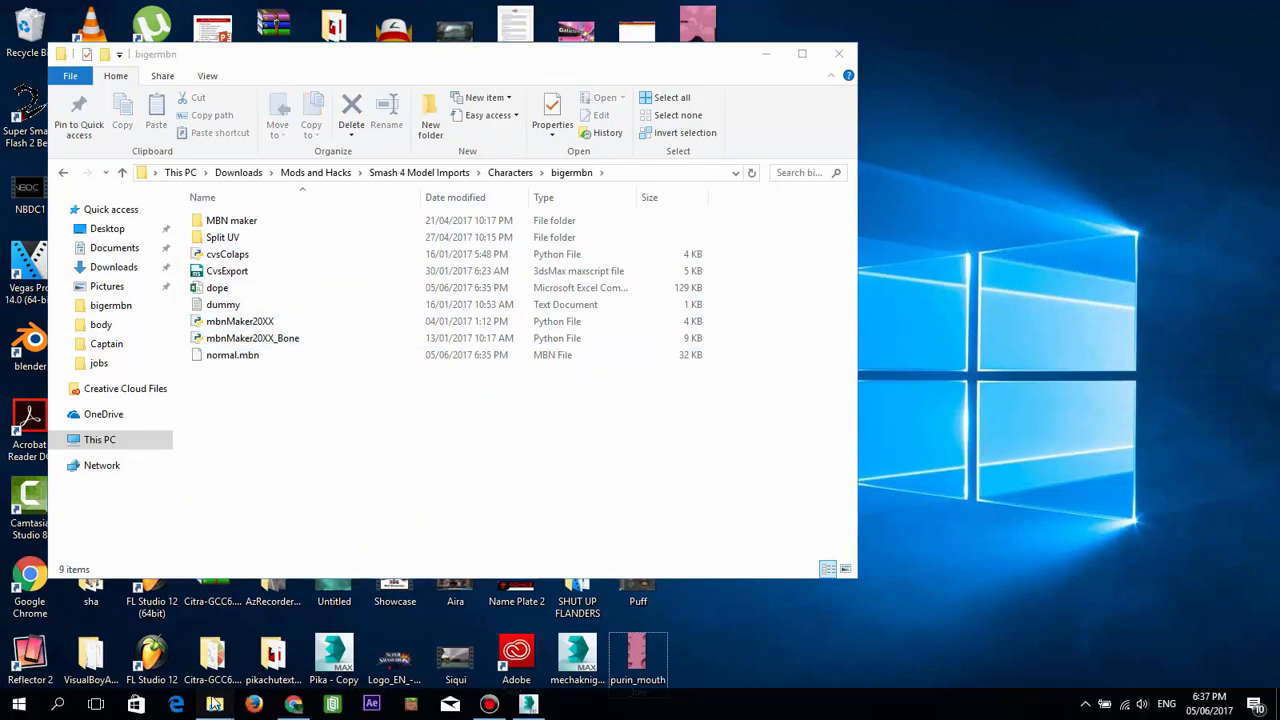
pyautogui.moveTo(214, 703)
pyautogui.click(175, 635)
pyautogui.click(240, 195)
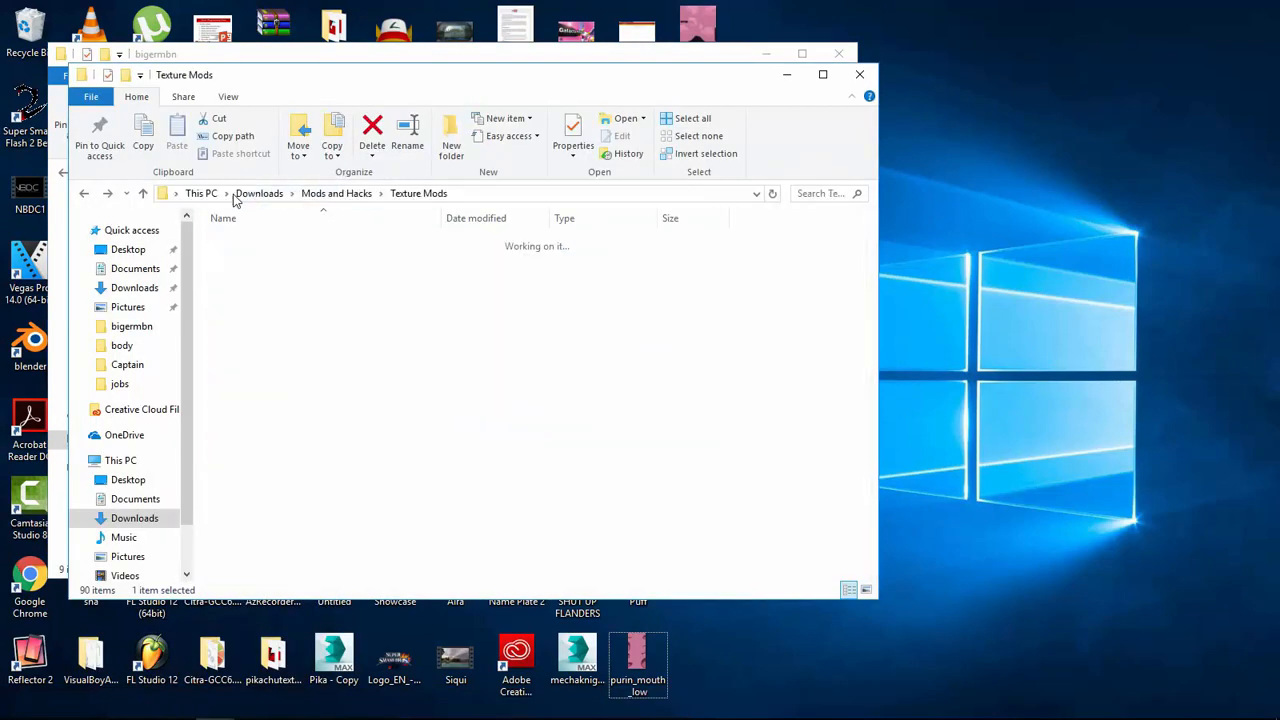
pyautogui.doubleClick(322, 256)
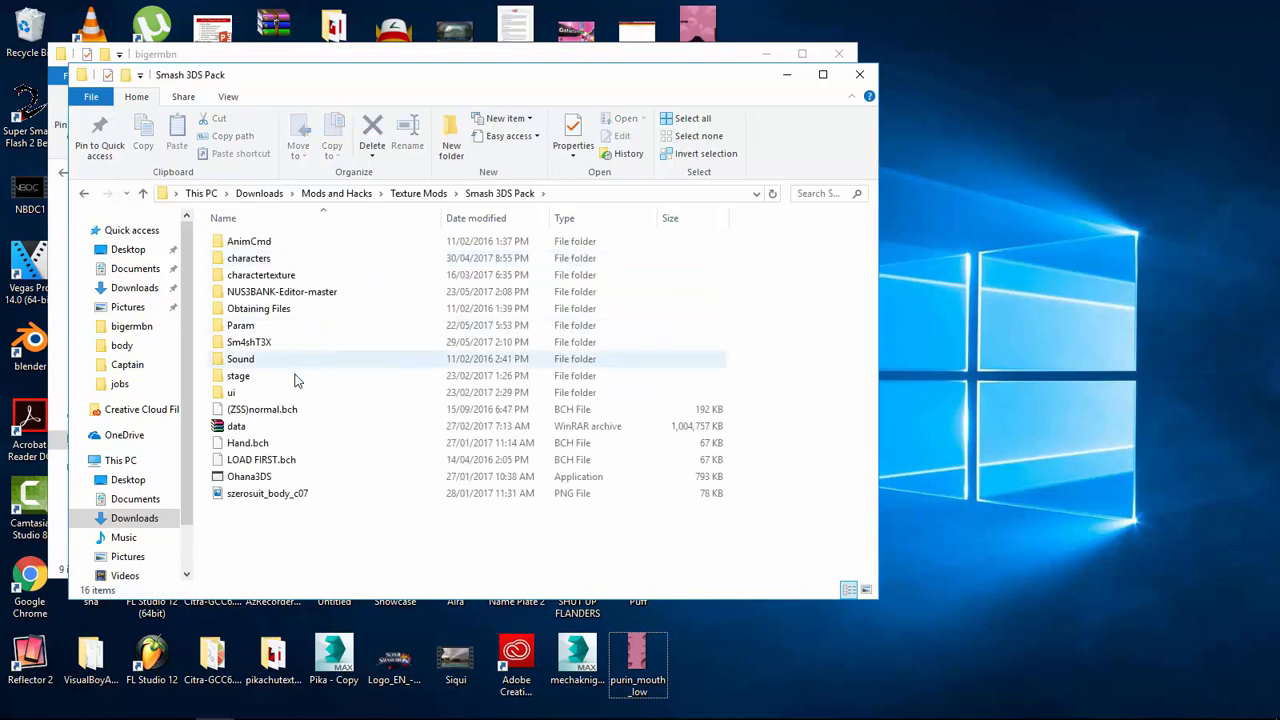
pyautogui.click(280, 478)
pyautogui.click(528, 704)
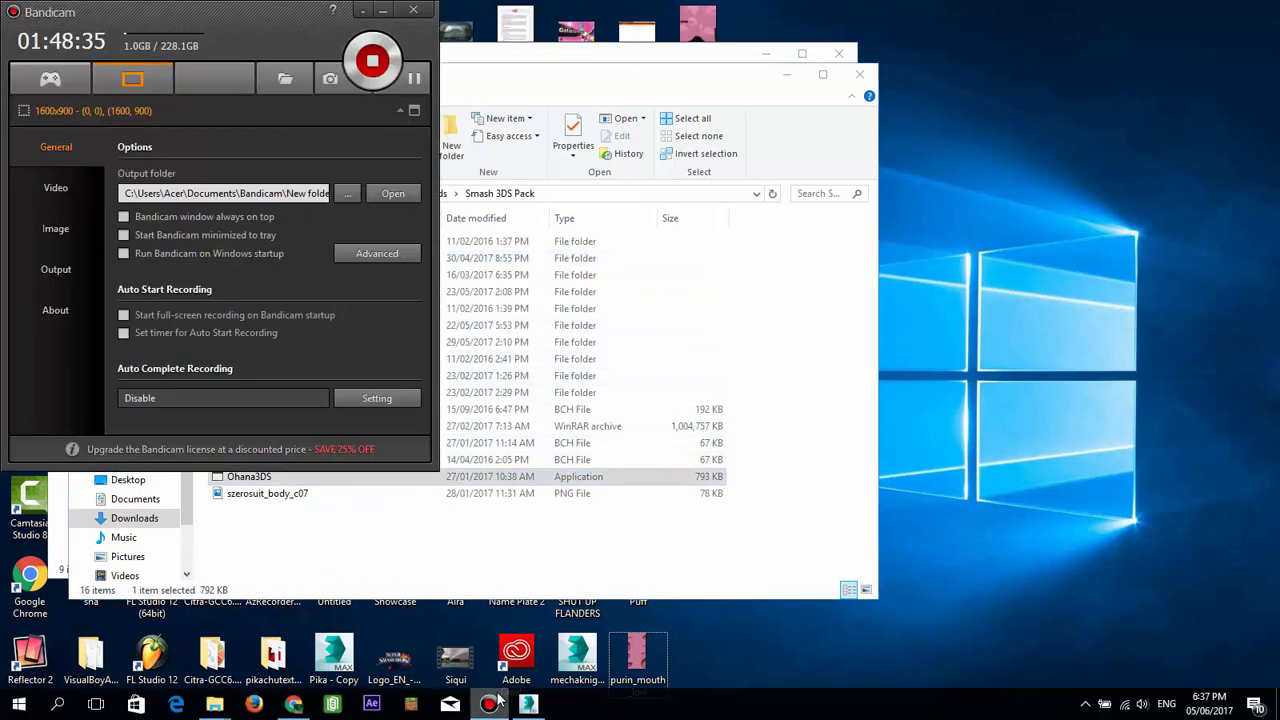
pyautogui.moveTo(268, 462); pyautogui.dragTo(738, 398)
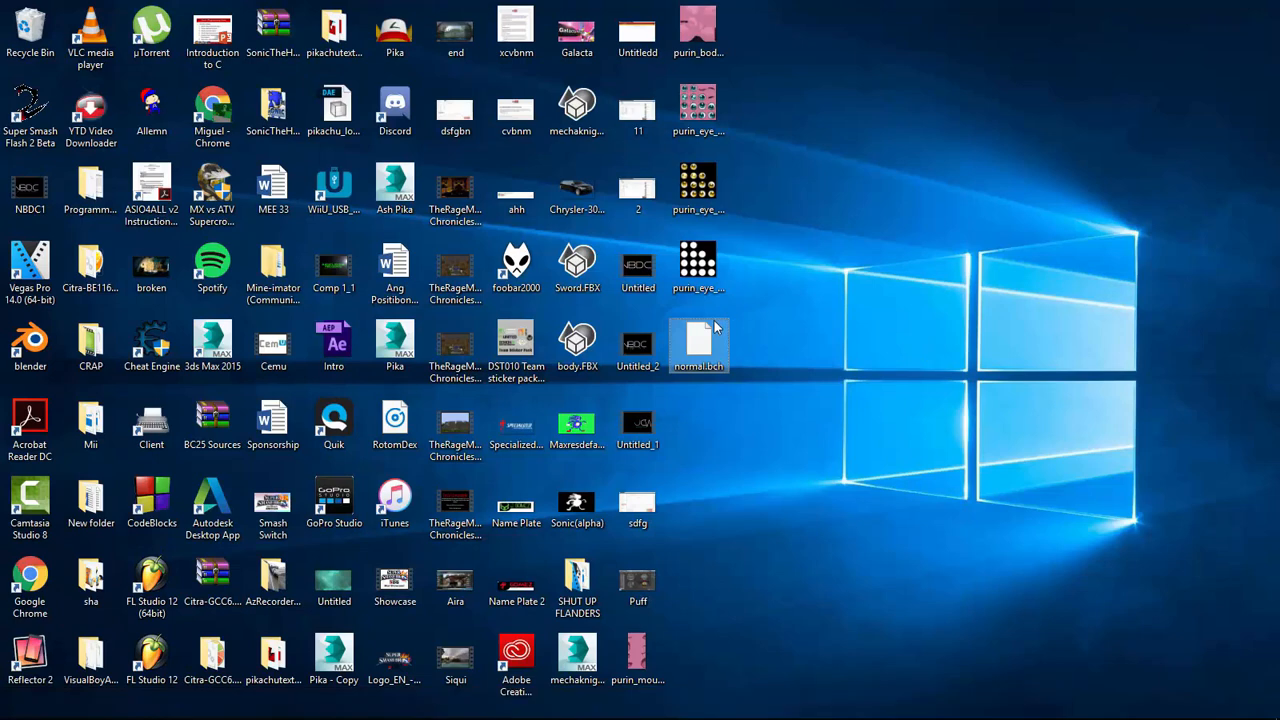
# Load normal.bch from the desktop into Ohana3DS and view its MenSelchrHand_Shdw, MenSelchrHand_b and MenSelchrHand_c textures.
pyautogui.moveTo(712, 340); pyautogui.dragTo(780, 370)
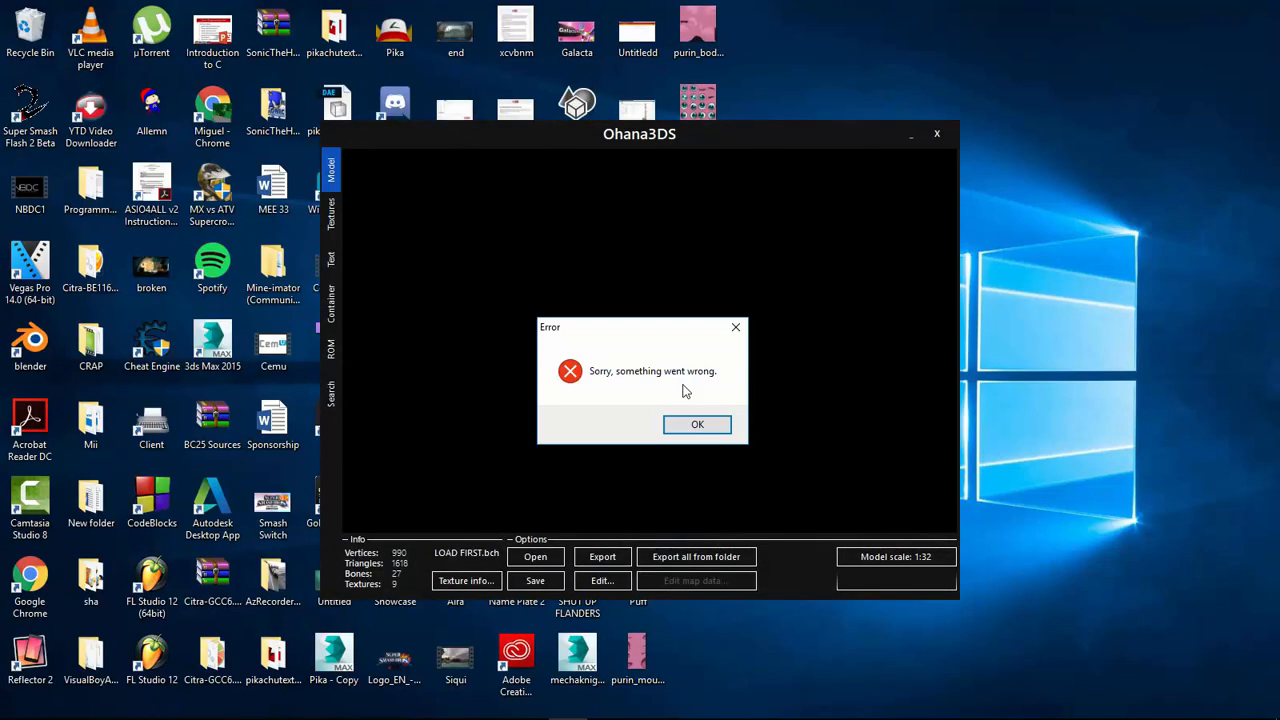
pyautogui.click(697, 423)
pyautogui.click(331, 213)
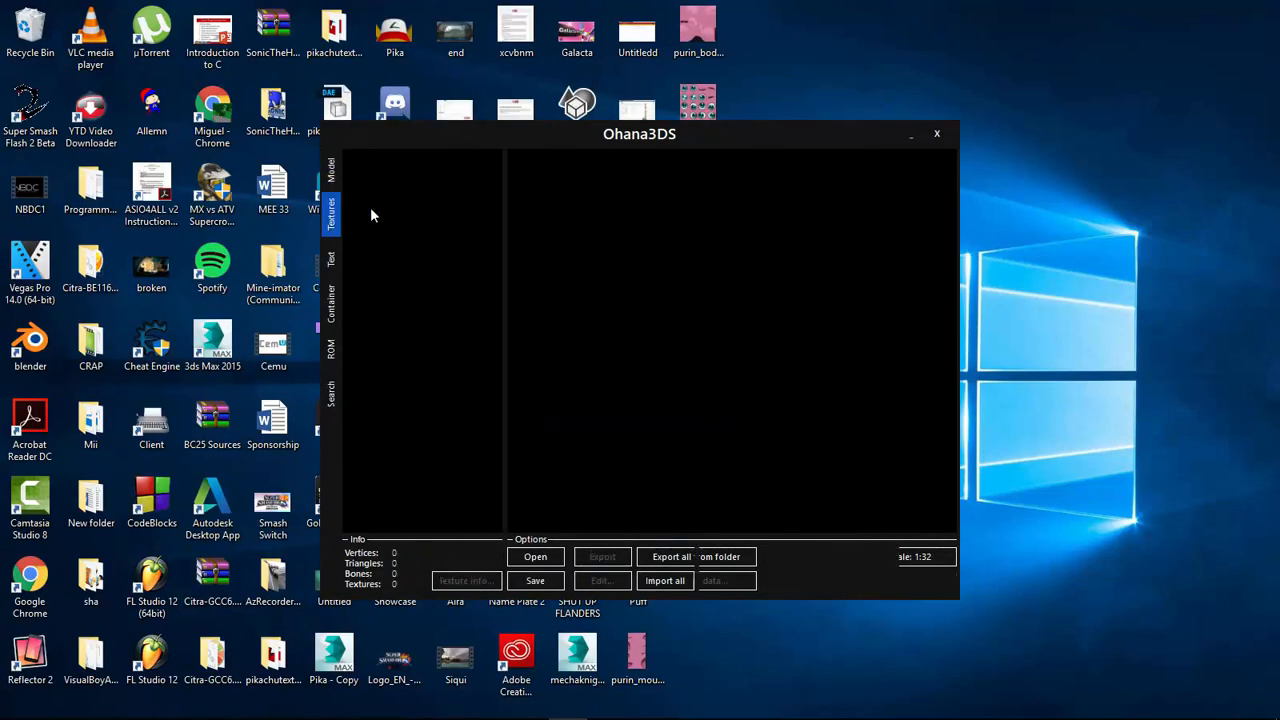
pyautogui.click(436, 170)
pyautogui.click(427, 182)
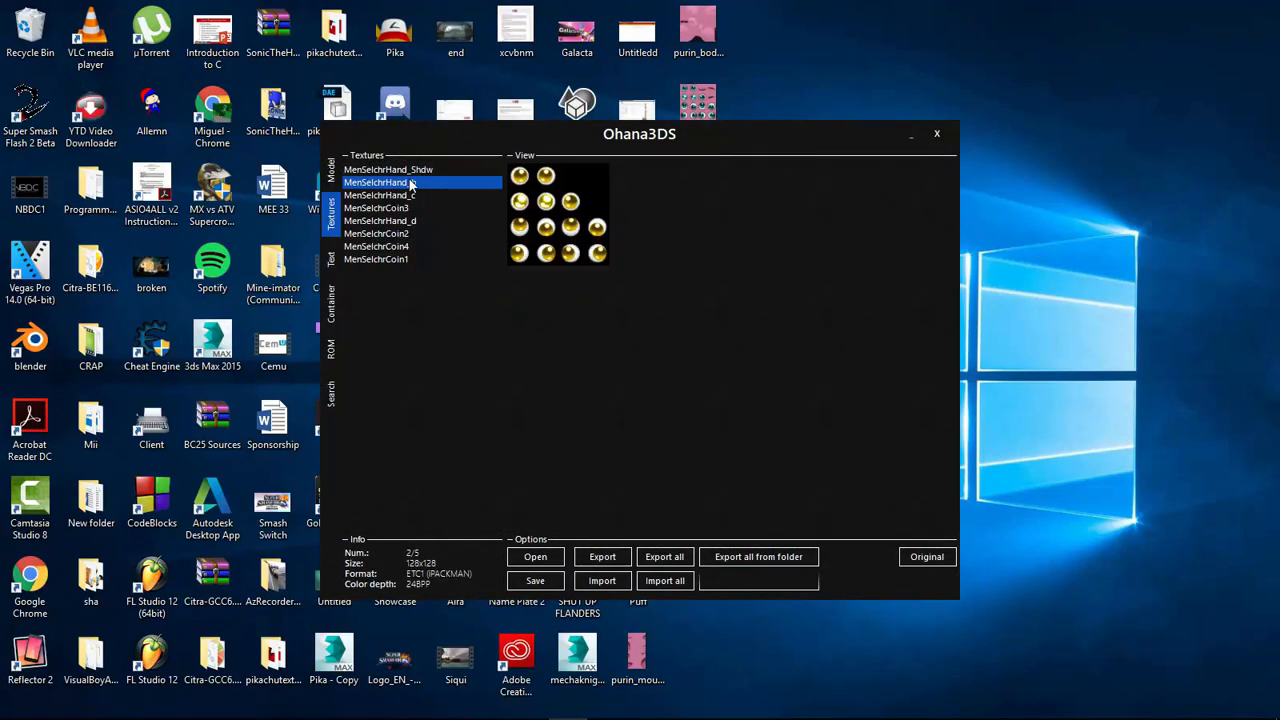
pyautogui.click(400, 195)
# Run a batch texture import from a folder and recheck the MenSelchrHand_b, MenSelchrHand_Shdw and MenSelchrHand_c textures.
pyautogui.click(665, 580)
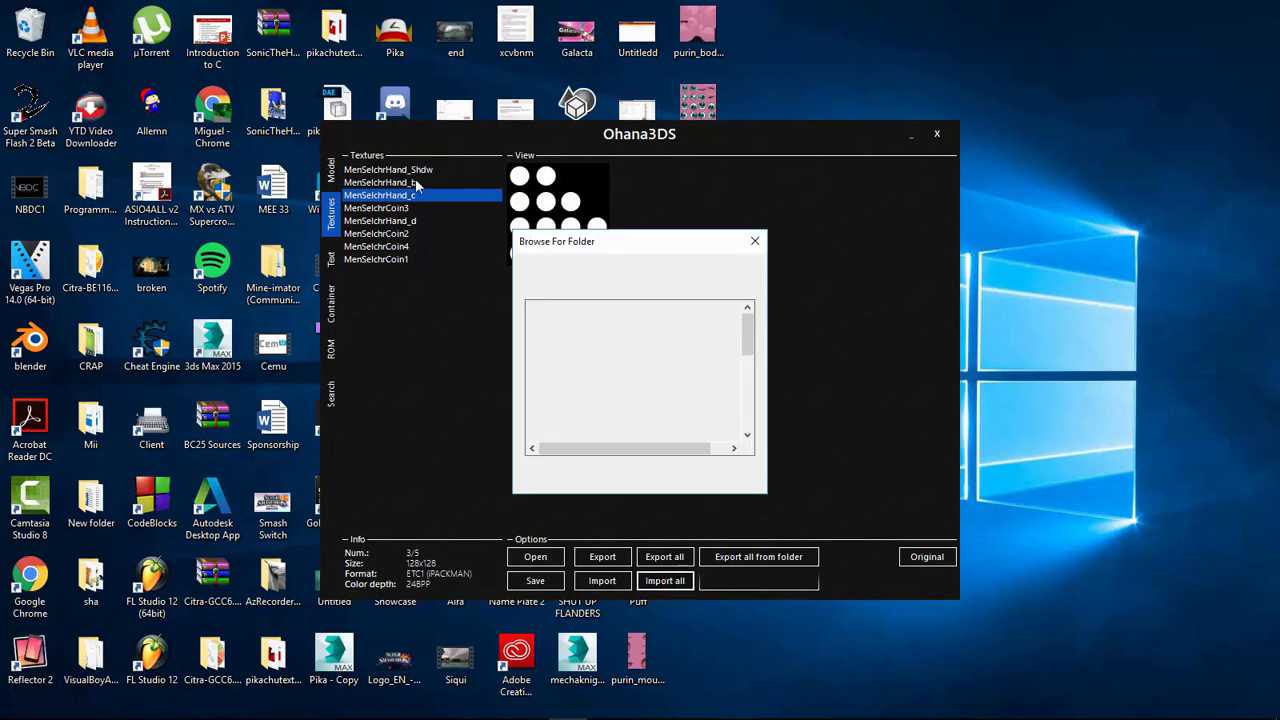
pyautogui.click(651, 479)
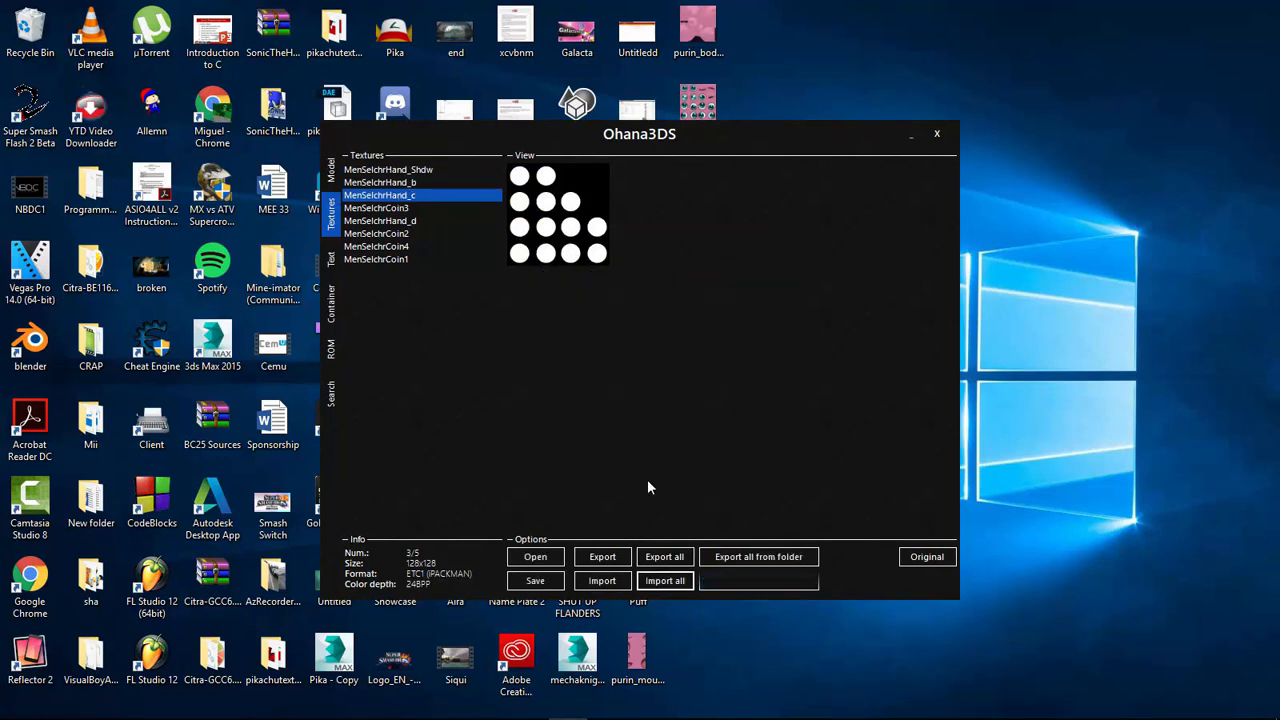
pyautogui.click(416, 183)
pyautogui.click(409, 172)
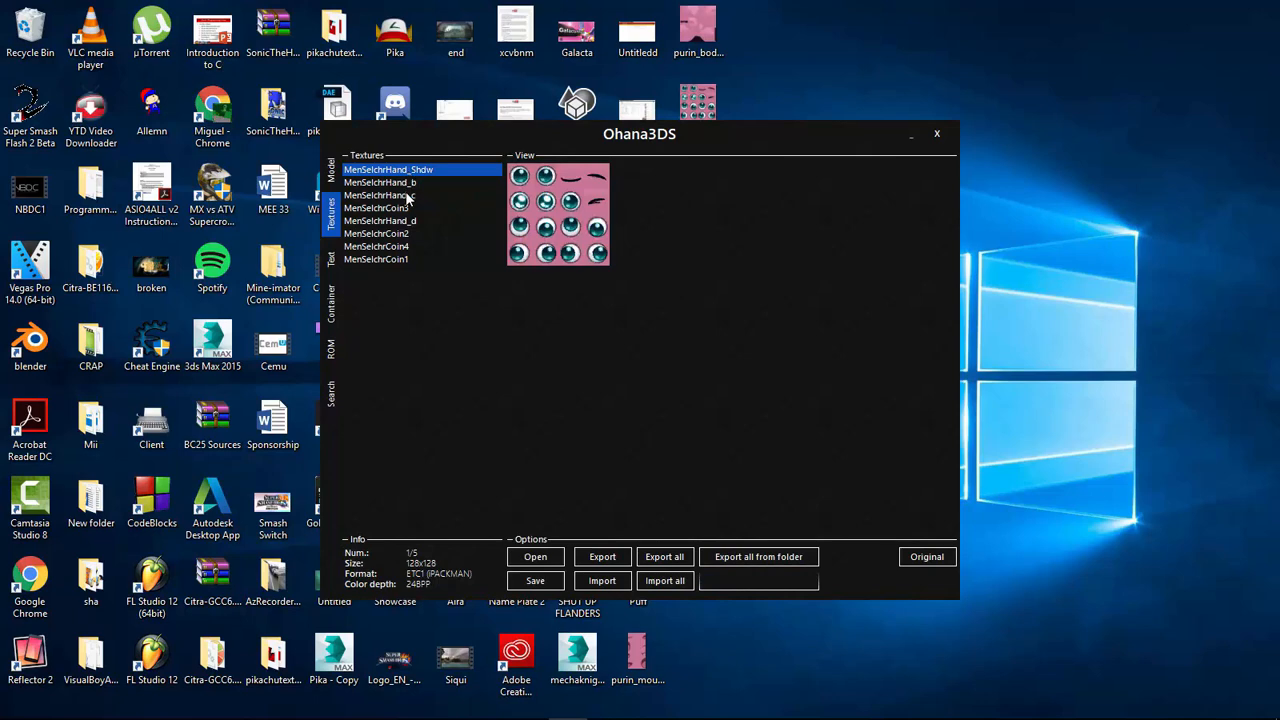
pyautogui.click(407, 196)
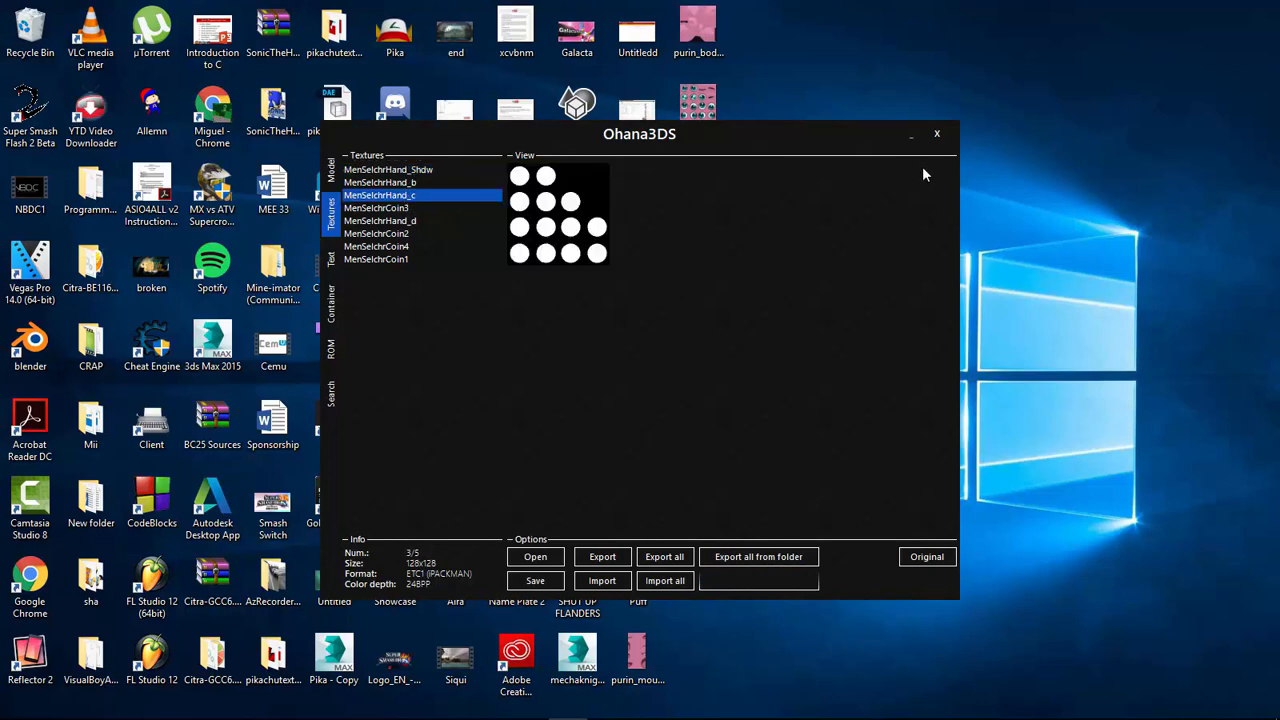
# Delete the purin_eye_low and purin_body_low textures from the desktop, closing Ohana3DS to release the file in use.
pyautogui.click(914, 138)
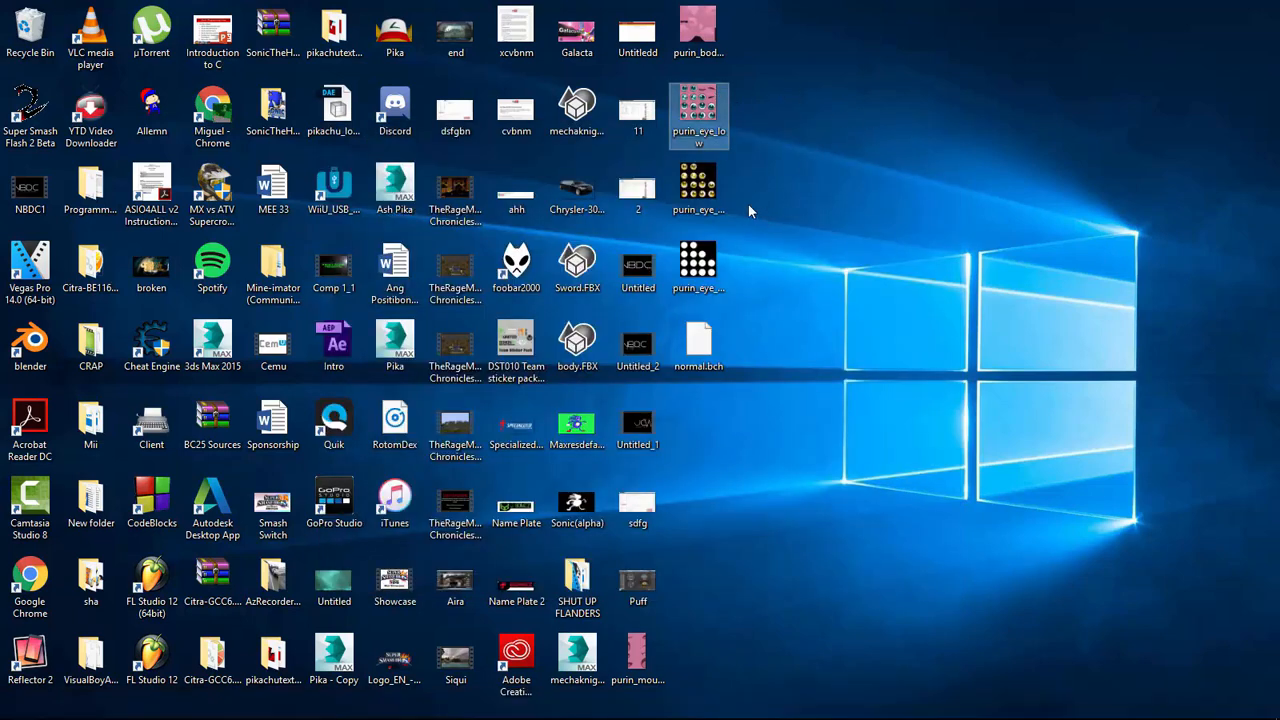
pyautogui.keyDown('ctrl'); pyautogui.click(700, 22); pyautogui.keyUp('ctrl')
pyautogui.press('Delete')
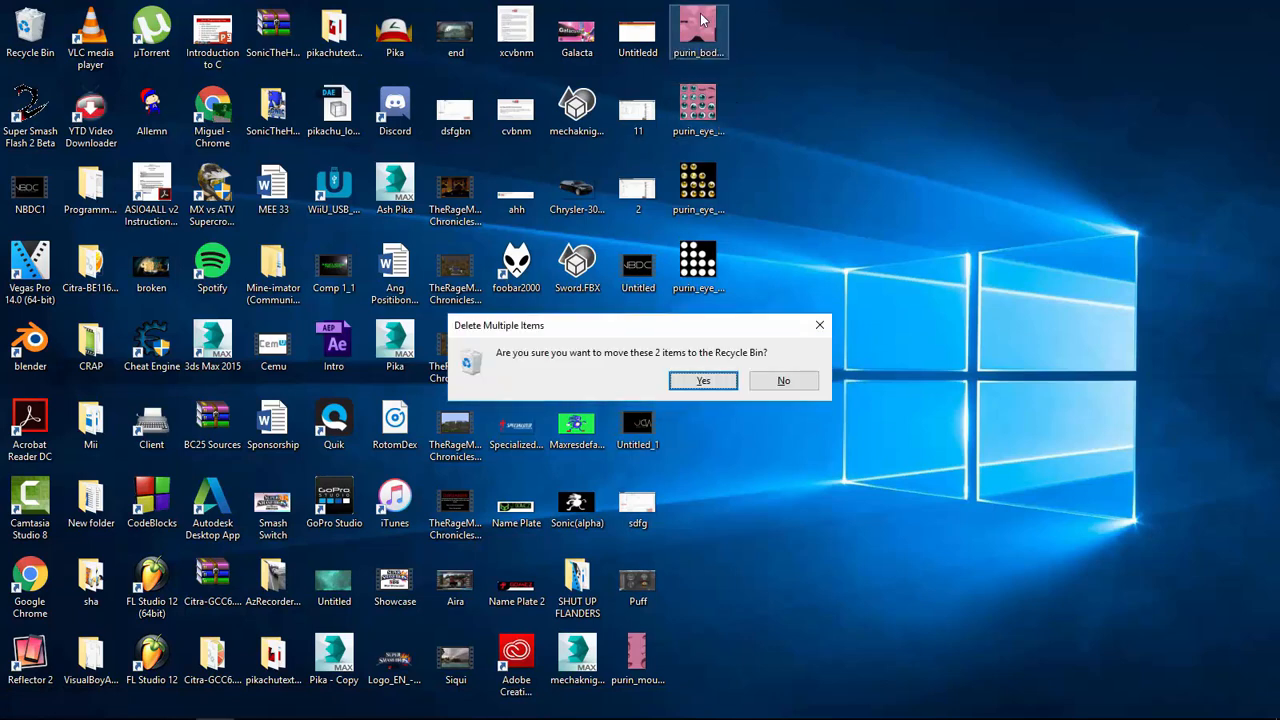
pyautogui.press('Escape')
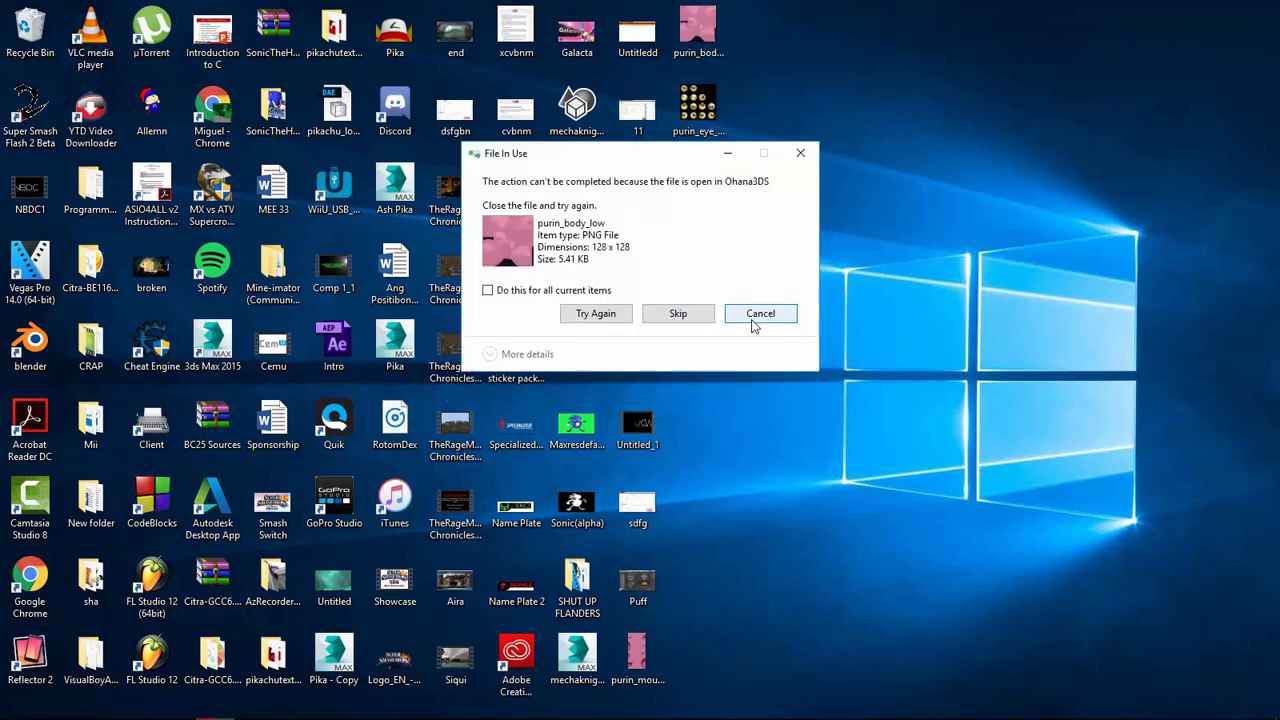
pyautogui.hotkey('alt', 'Tab')
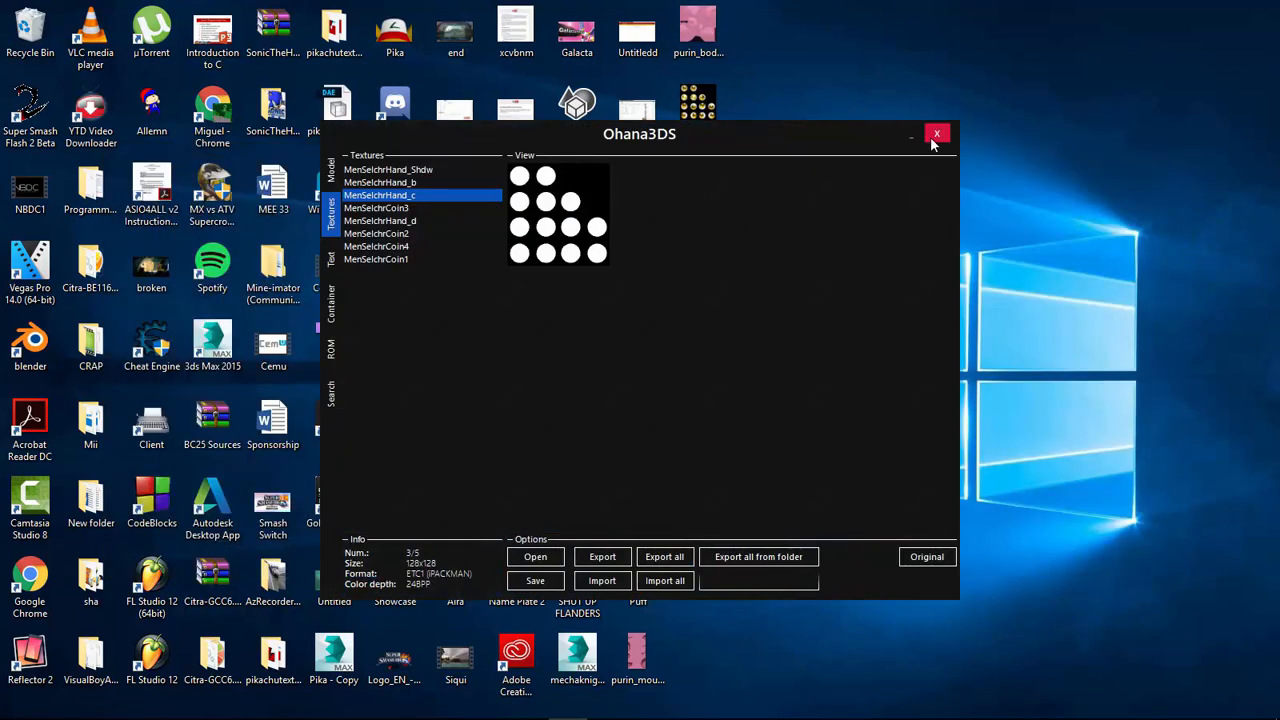
pyautogui.click(930, 131)
pyautogui.click(720, 36)
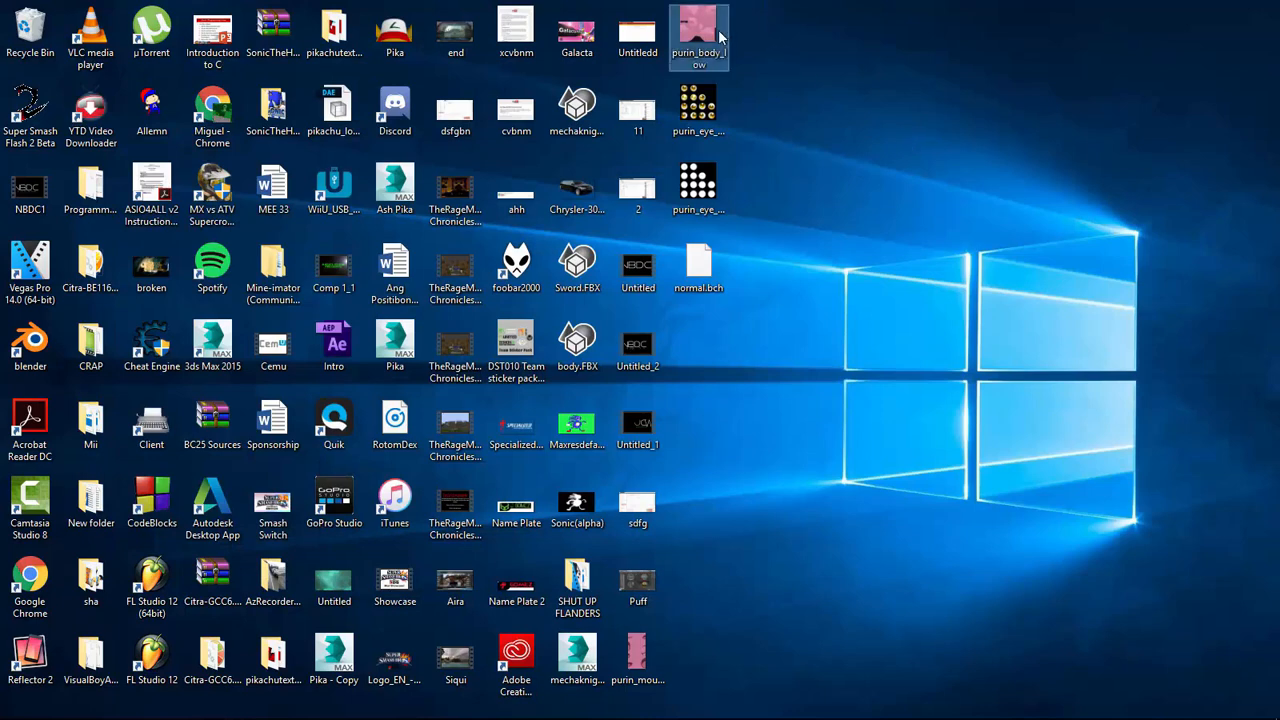
pyautogui.press('Delete')
pyautogui.press('Return')
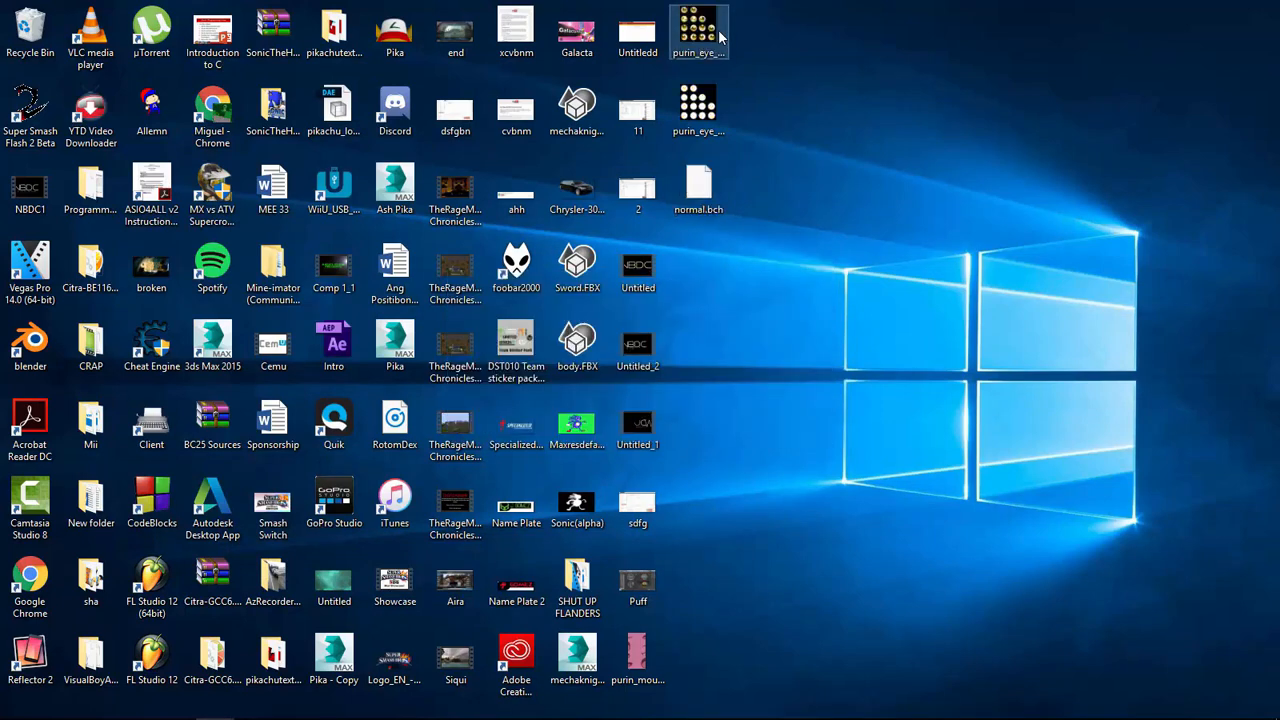
# Copy the Pooka and Pooka Eyes textures from the Purin folder in 3DS Bone to the desktop.
pyautogui.hotkey('alt', 'Tab')
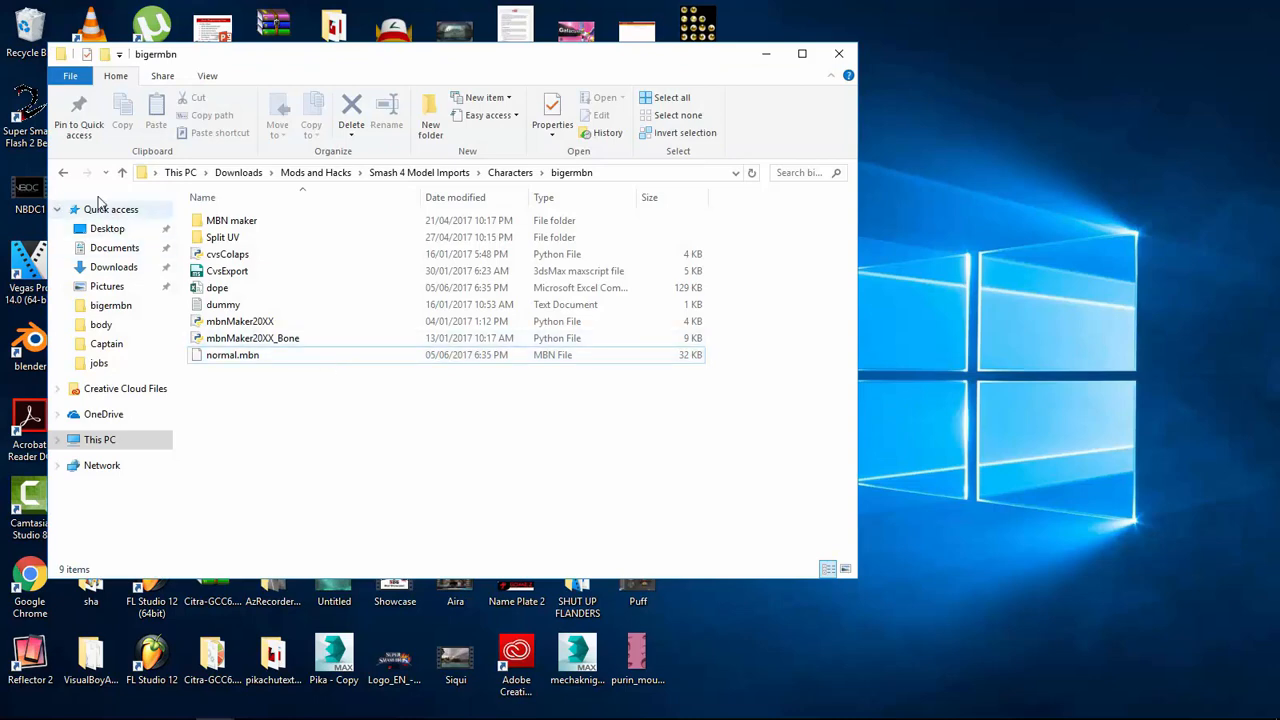
pyautogui.click(64, 173)
pyautogui.doubleClick(270, 222)
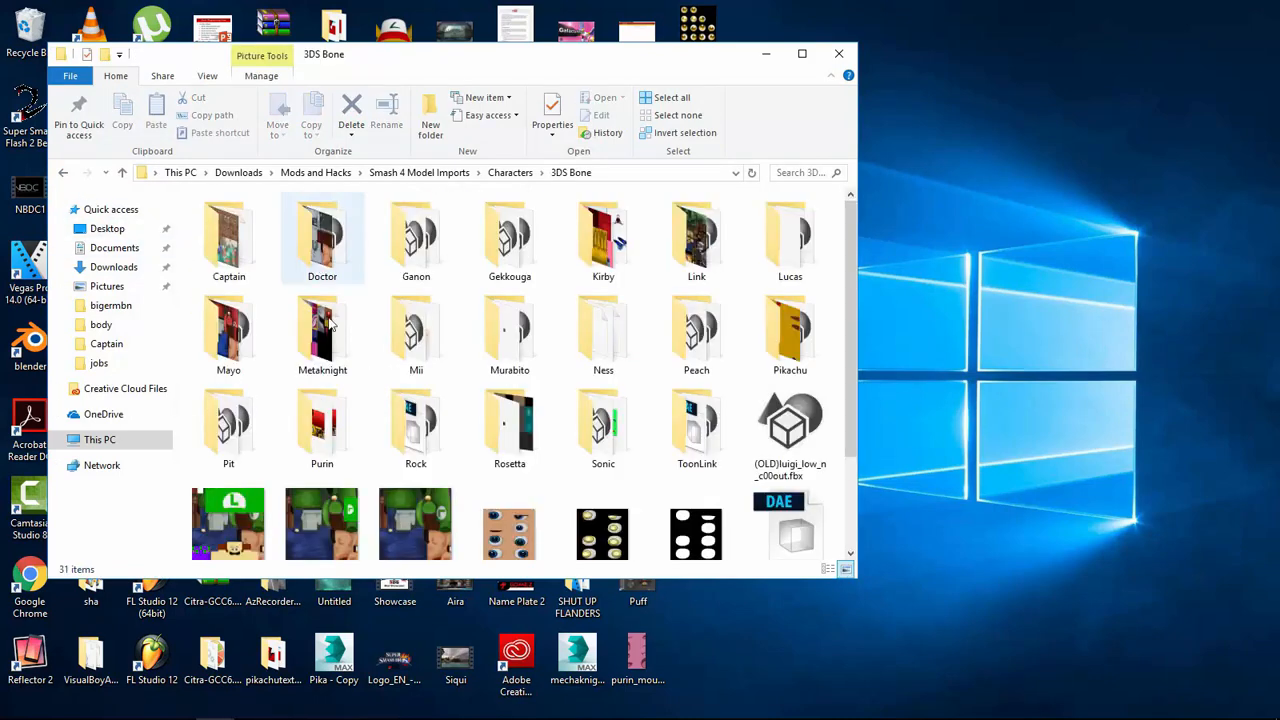
pyautogui.doubleClick(322, 425)
pyautogui.click(323, 235)
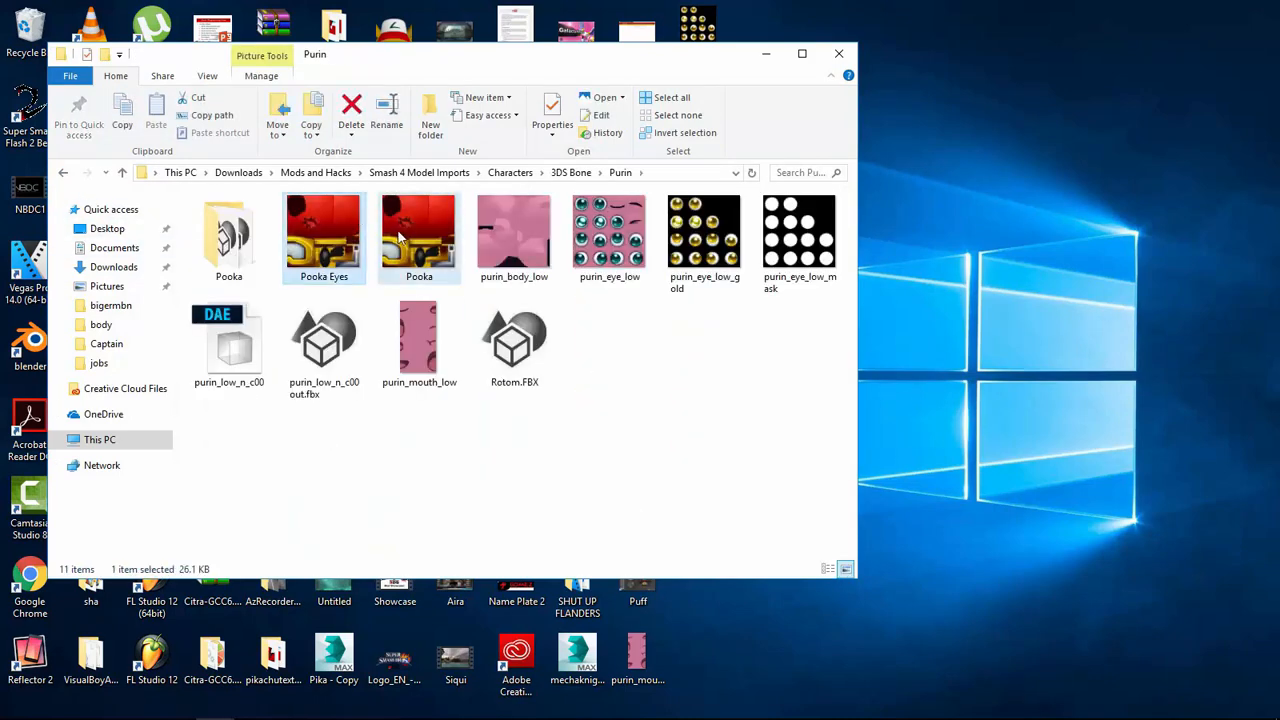
pyautogui.keyDown('ctrl'); pyautogui.click(400, 235); pyautogui.keyUp('ctrl')
pyautogui.hotkey('ctrl', 'c')
pyautogui.click(1073, 296)
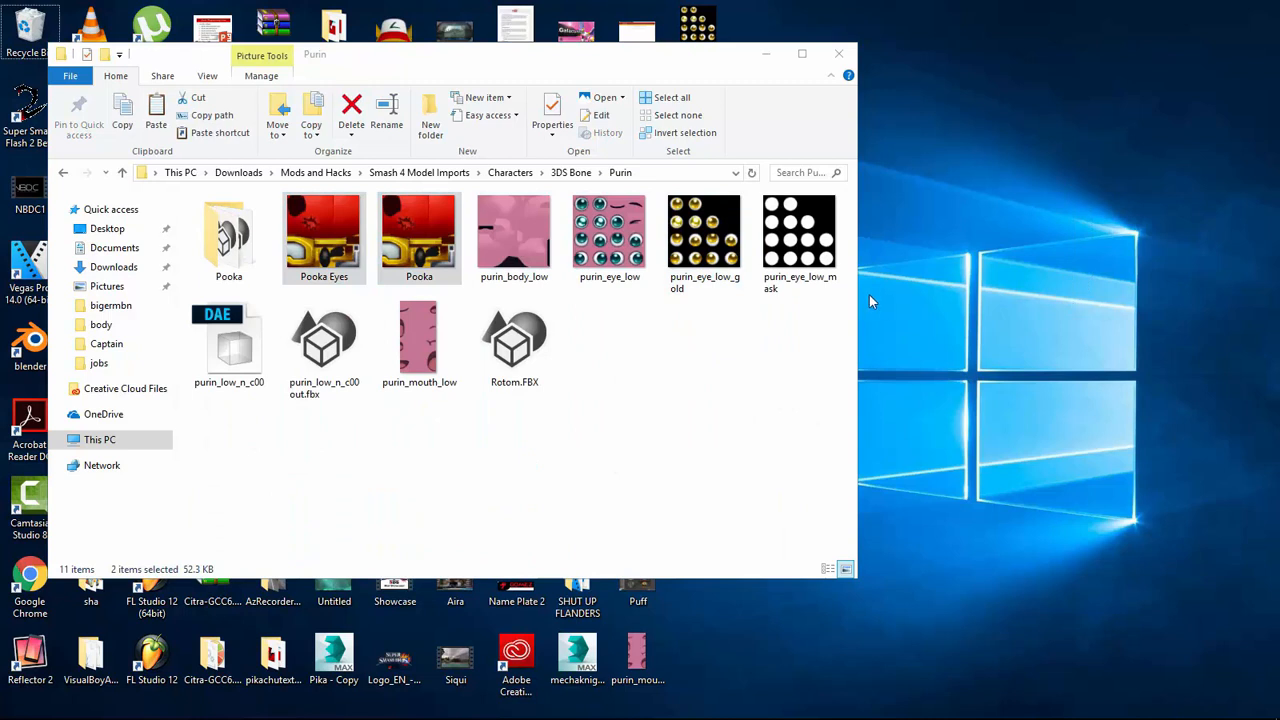
# Rename the desktop's Pooka texture as purin_body_low, copying the name from the original texture in the Purin folder.
pyautogui.click(598, 262)
pyautogui.click(526, 283)
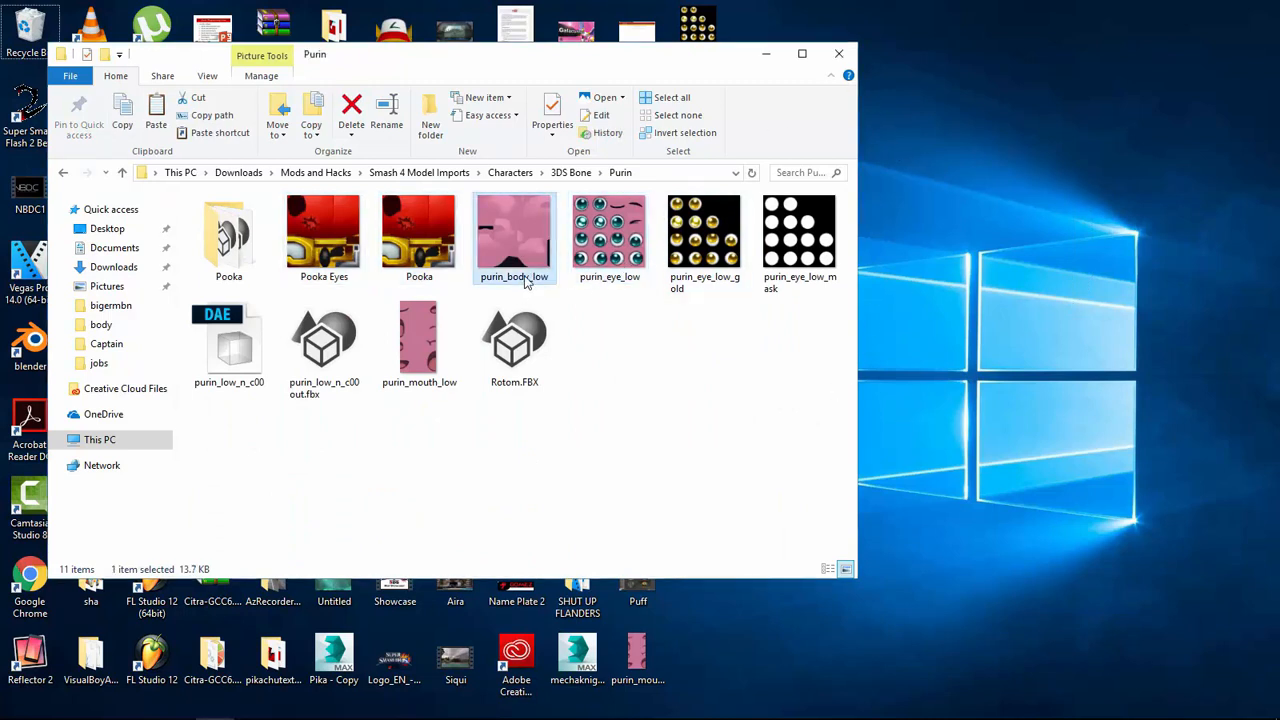
pyautogui.click(521, 275)
pyautogui.click(1277, 711)
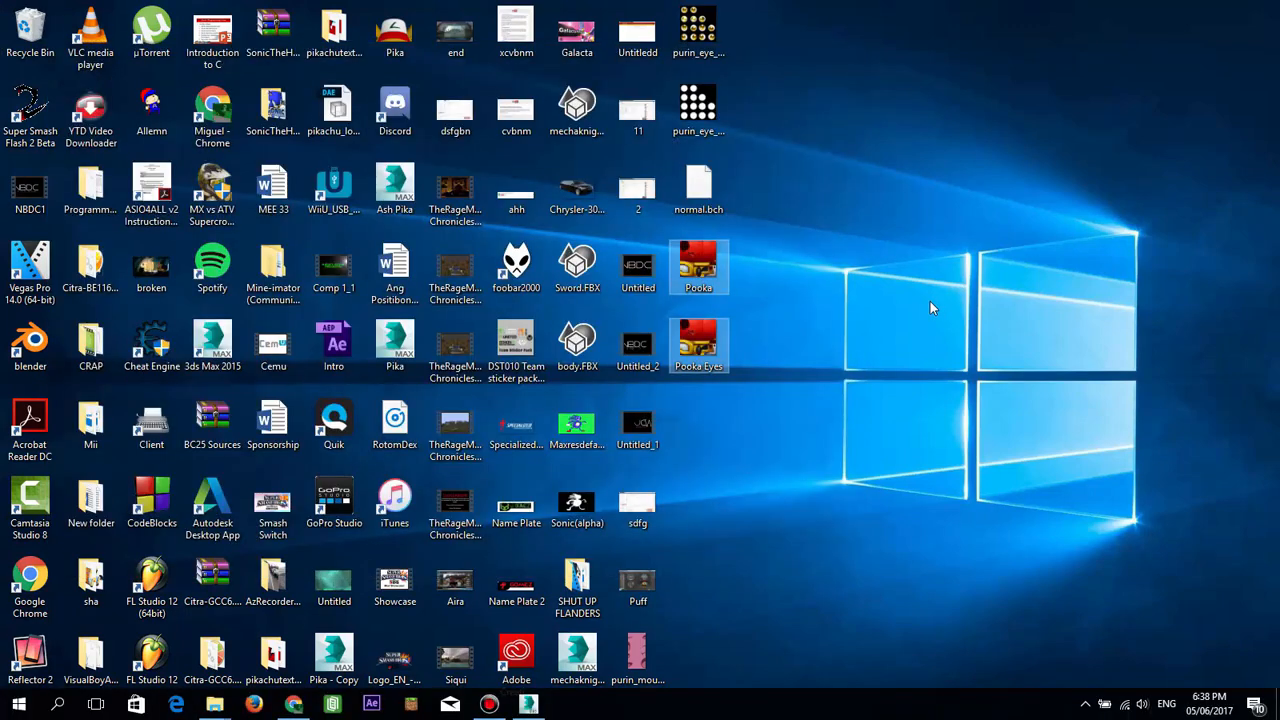
pyautogui.click(787, 333)
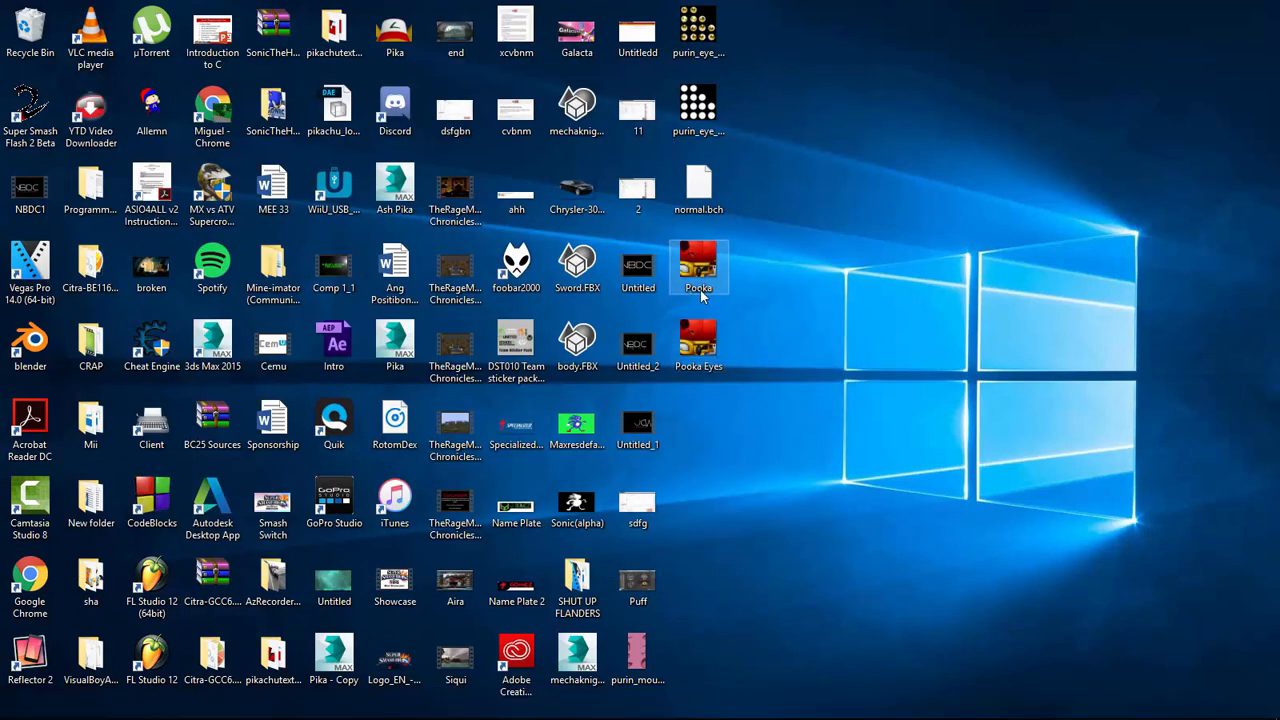
pyautogui.hotkey('ctrl', 'v')
pyautogui.press('Return')
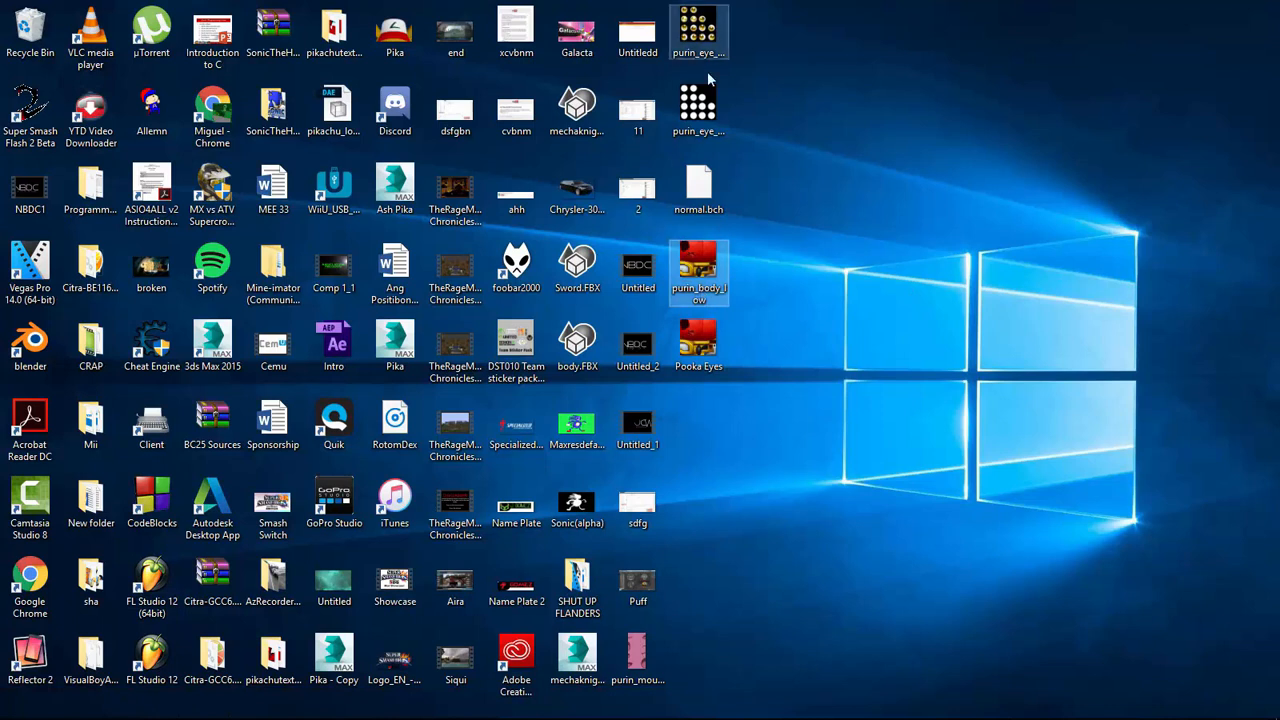
# Rename the desktop's Pooka Eyes texture as purin_eye_low, reusing the purin_eye_low_gold file's name without its _gold suffix.
pyautogui.click(720, 112)
pyautogui.click(703, 62)
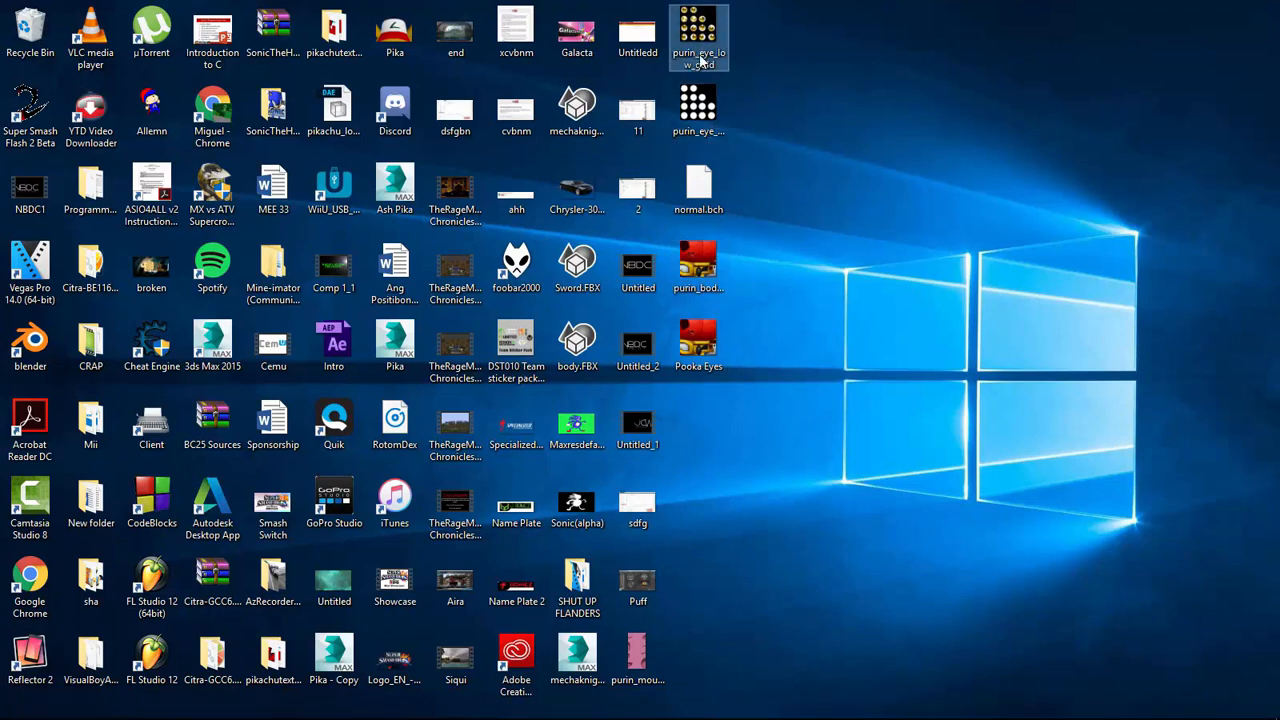
pyautogui.press('F2')
pyautogui.click(714, 367)
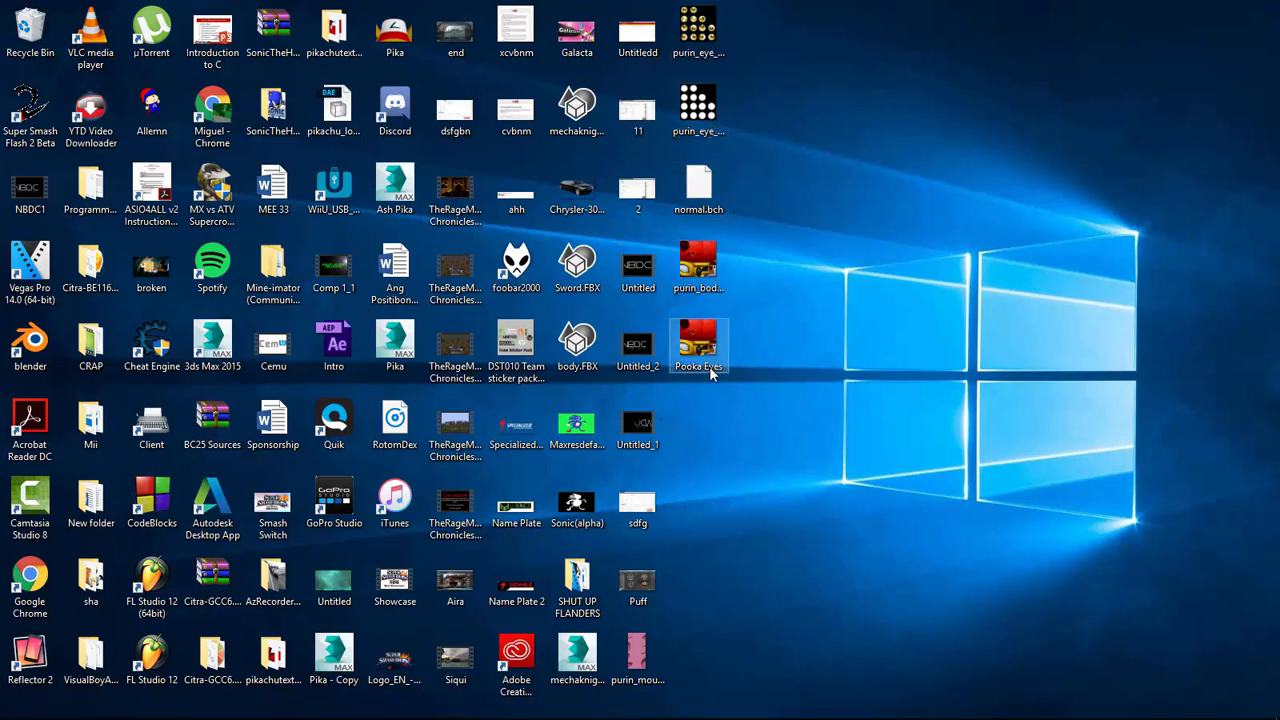
pyautogui.press('F2')
pyautogui.hotkey('ctrl', 'v')
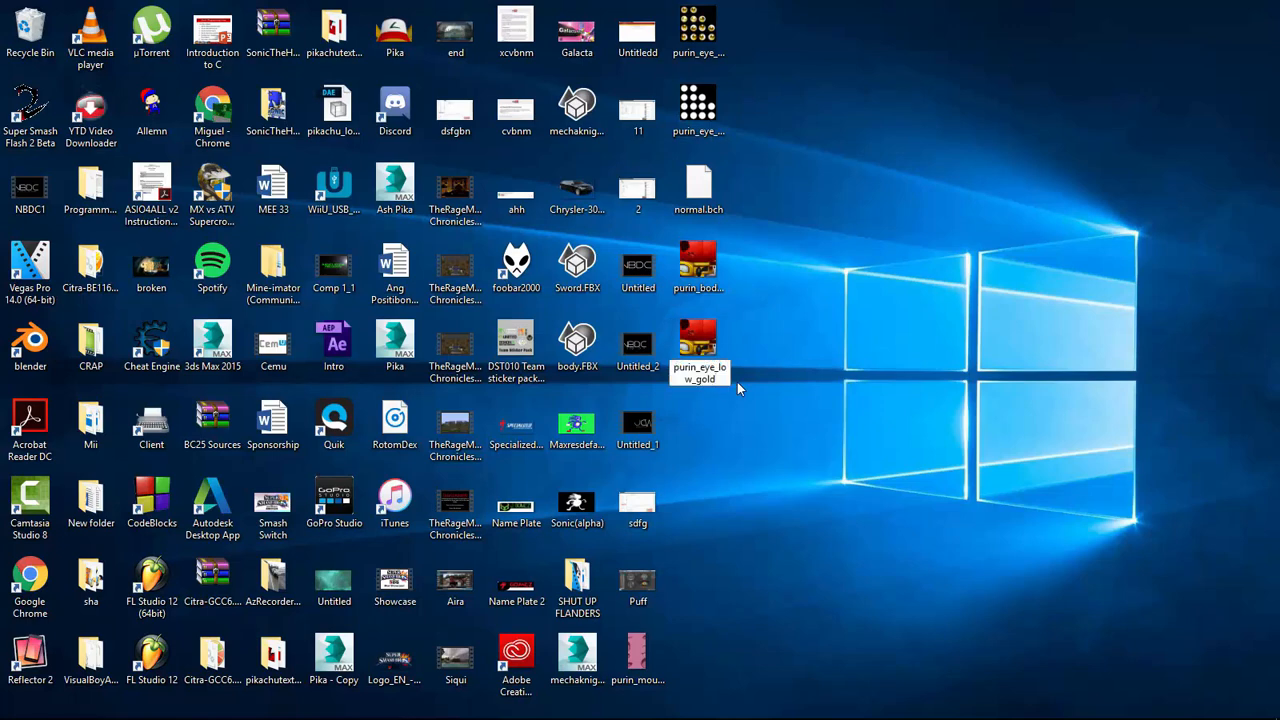
pyautogui.press('BackSpace')
pyautogui.press('BackSpace')
pyautogui.press('BackSpace')
pyautogui.press('BackSpace')
pyautogui.press('BackSpace')
pyautogui.press('Return')
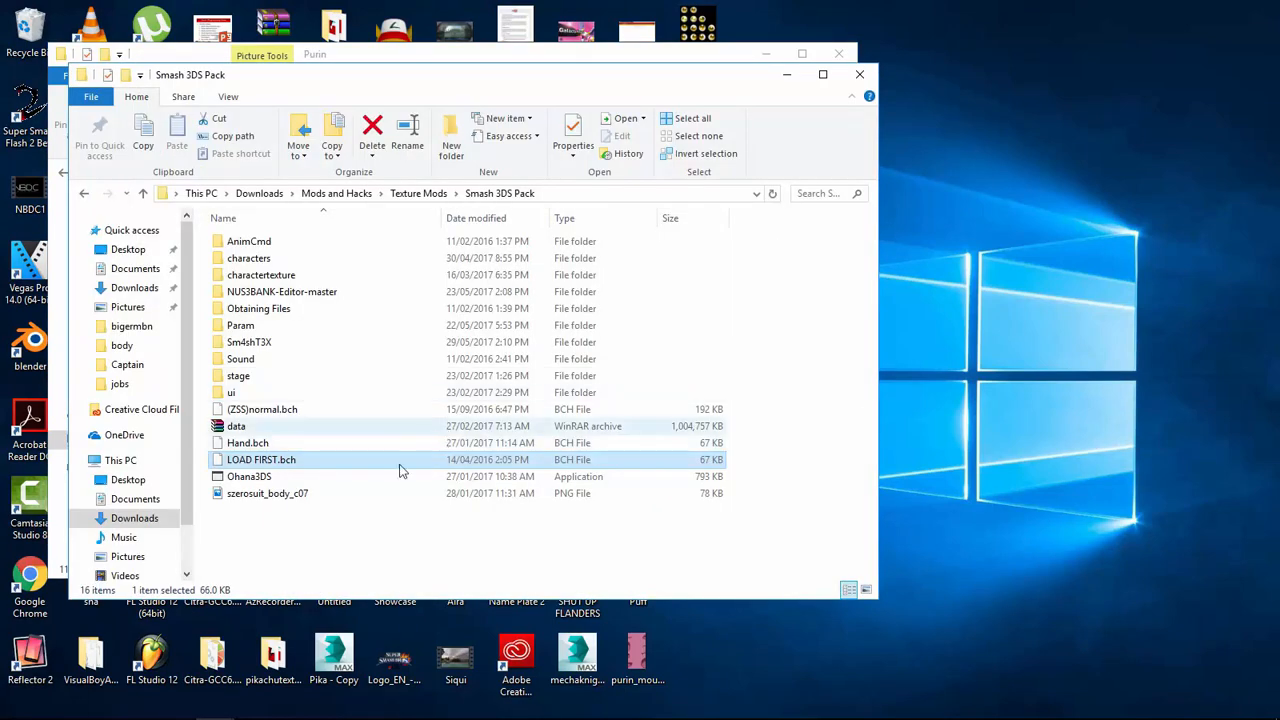
# Launch Ohana3DS from the Smash 3DS Pack folder and load LOAD FIRST.bch followed by normal.bch.
pyautogui.click(340, 481)
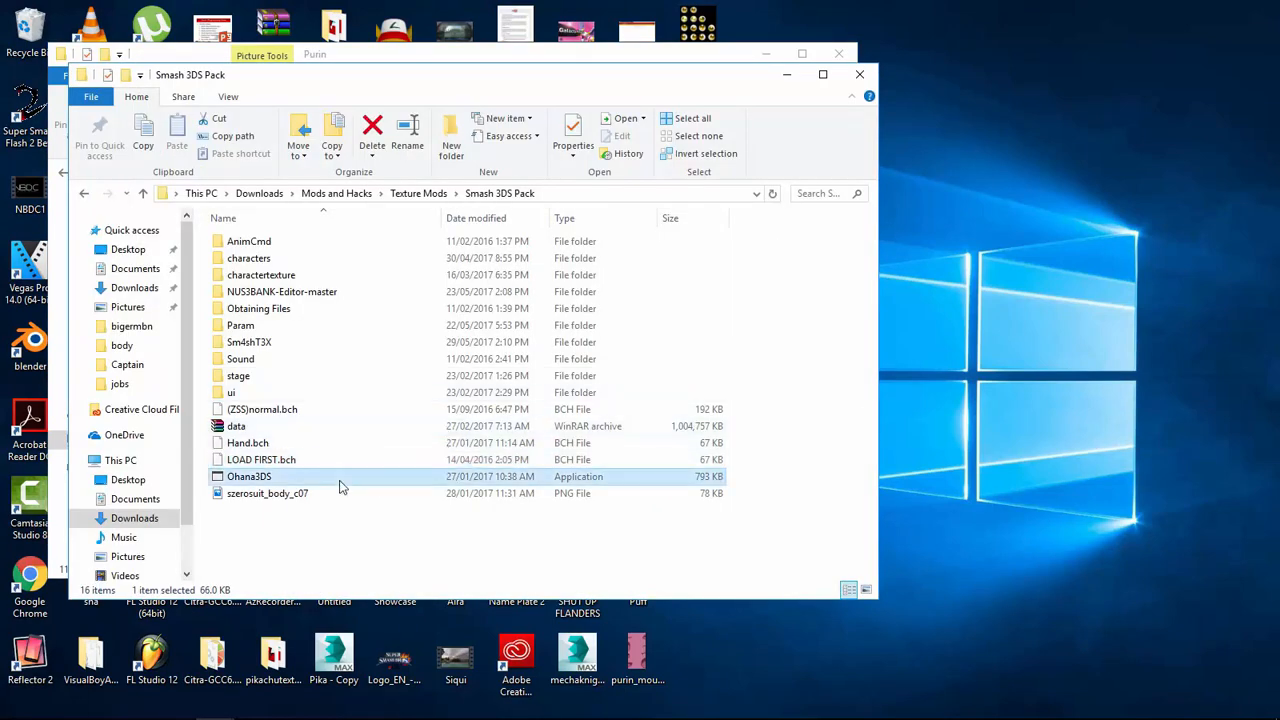
pyautogui.doubleClick(340, 480)
pyautogui.moveTo(260, 459); pyautogui.dragTo(901, 412)
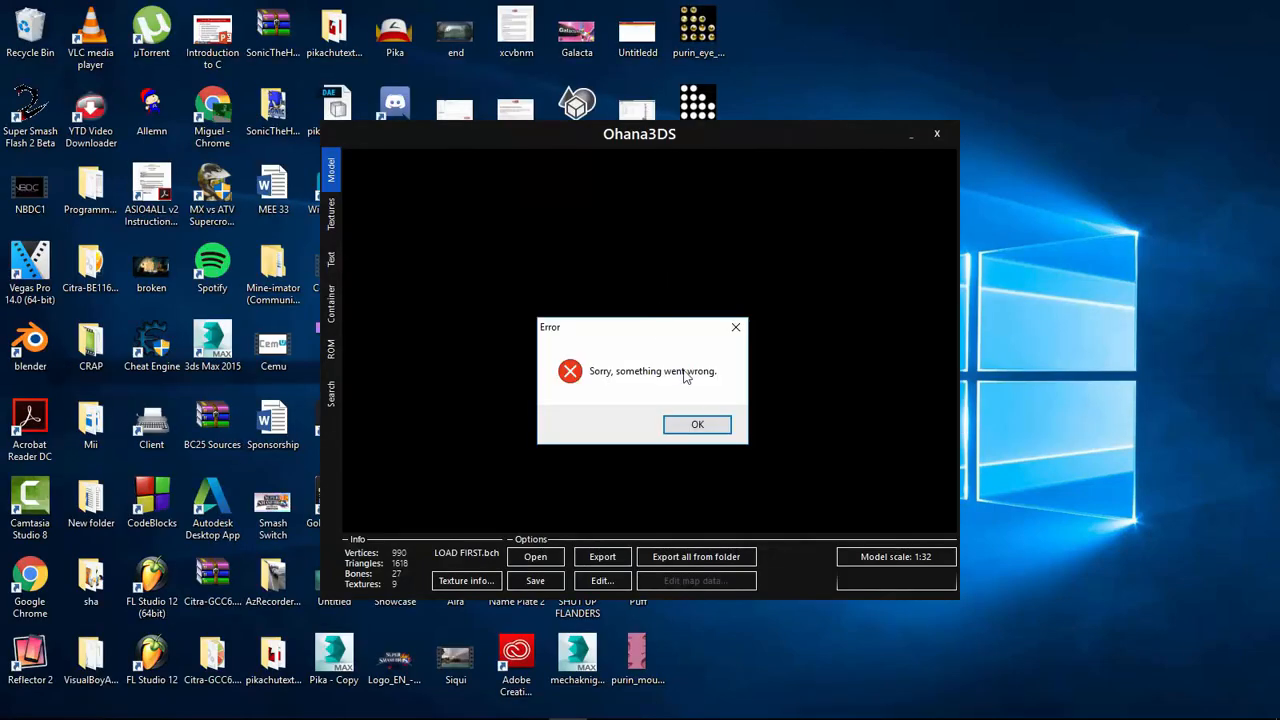
pyautogui.click(697, 424)
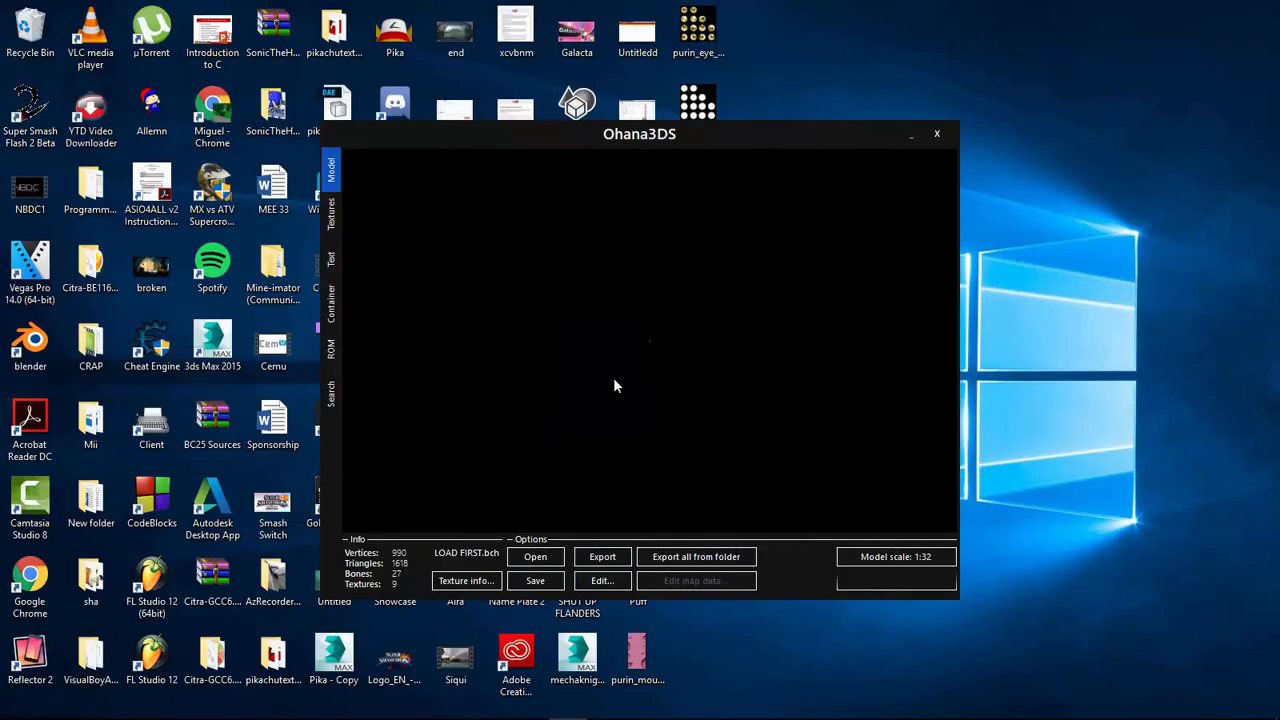
# Batch import the replacement textures into normal.bch, save the file and close Ohana3DS.
pyautogui.click(331, 213)
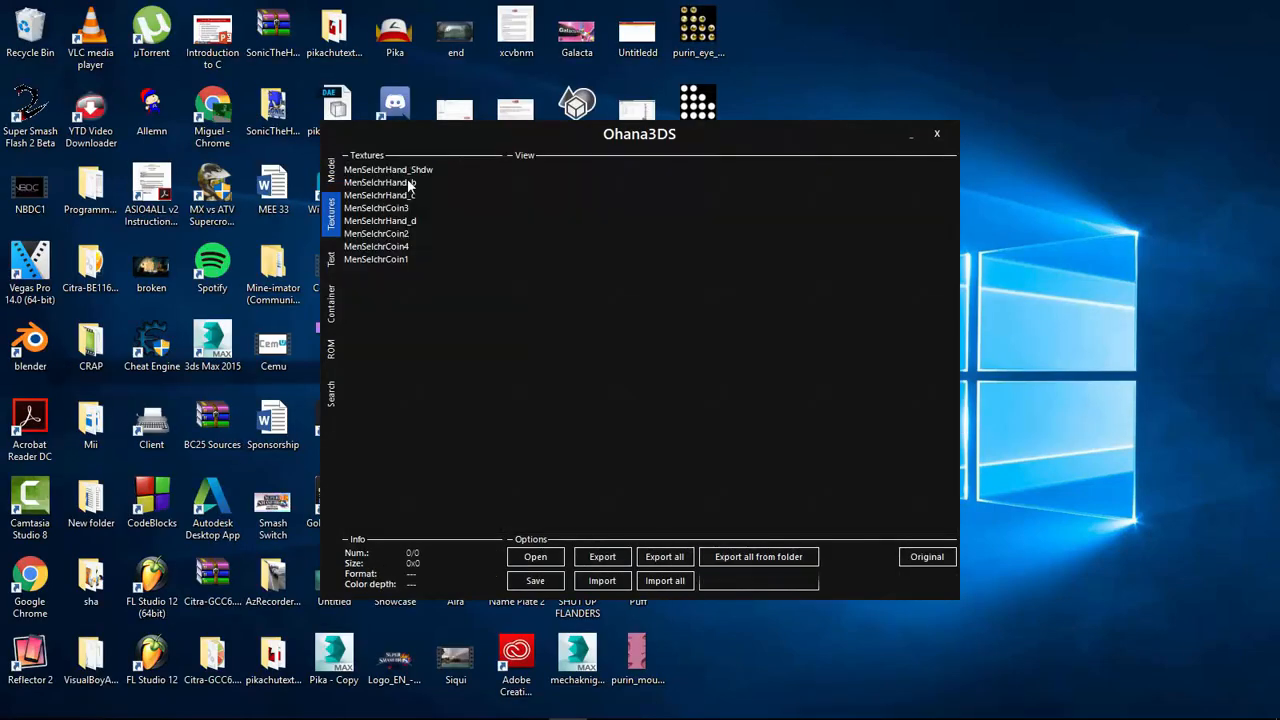
pyautogui.click(665, 580)
pyautogui.click(658, 477)
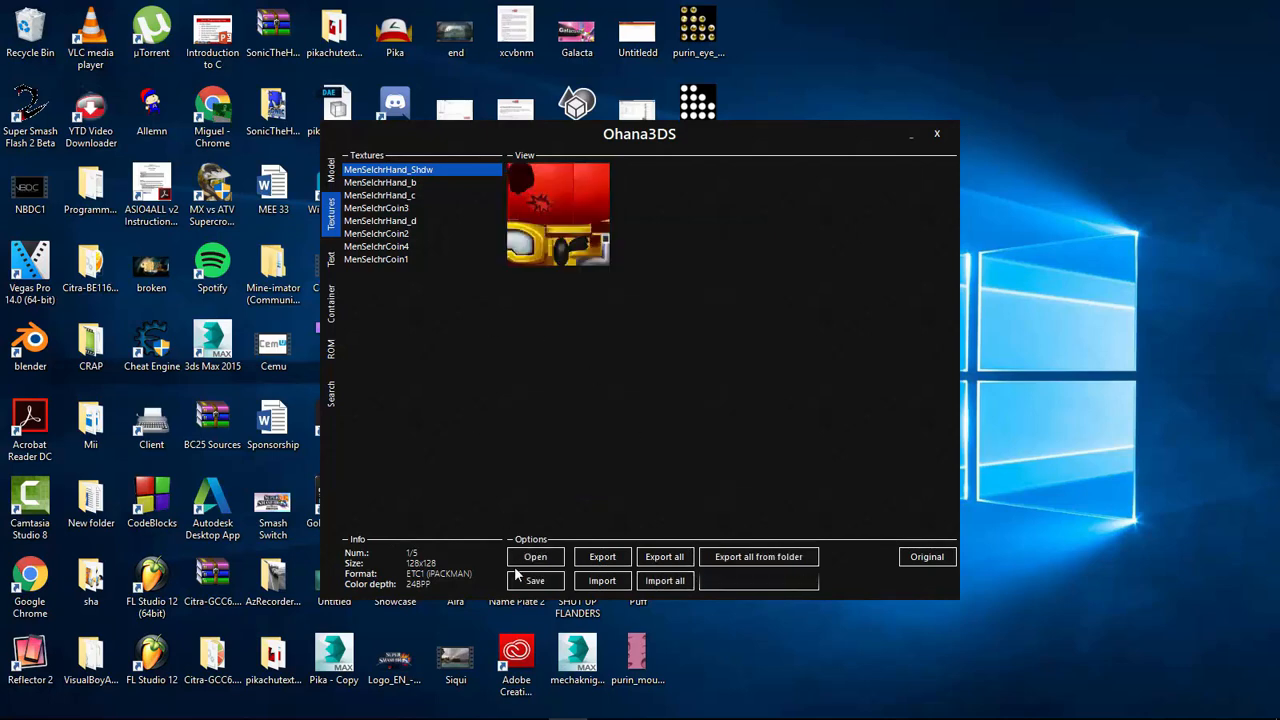
pyautogui.click(532, 580)
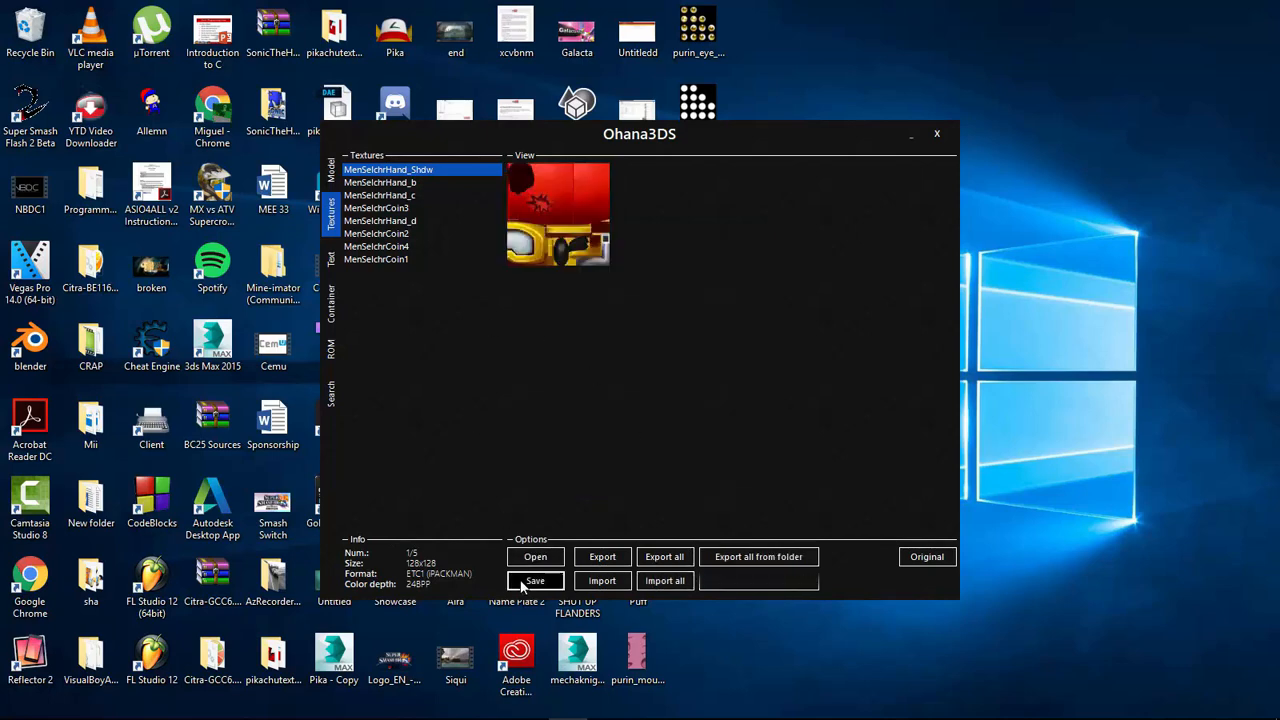
pyautogui.click(937, 133)
# Move normal.bch from the desktop into the bigermbn folder under Characters.
pyautogui.hotkey('alt', 'Tab')
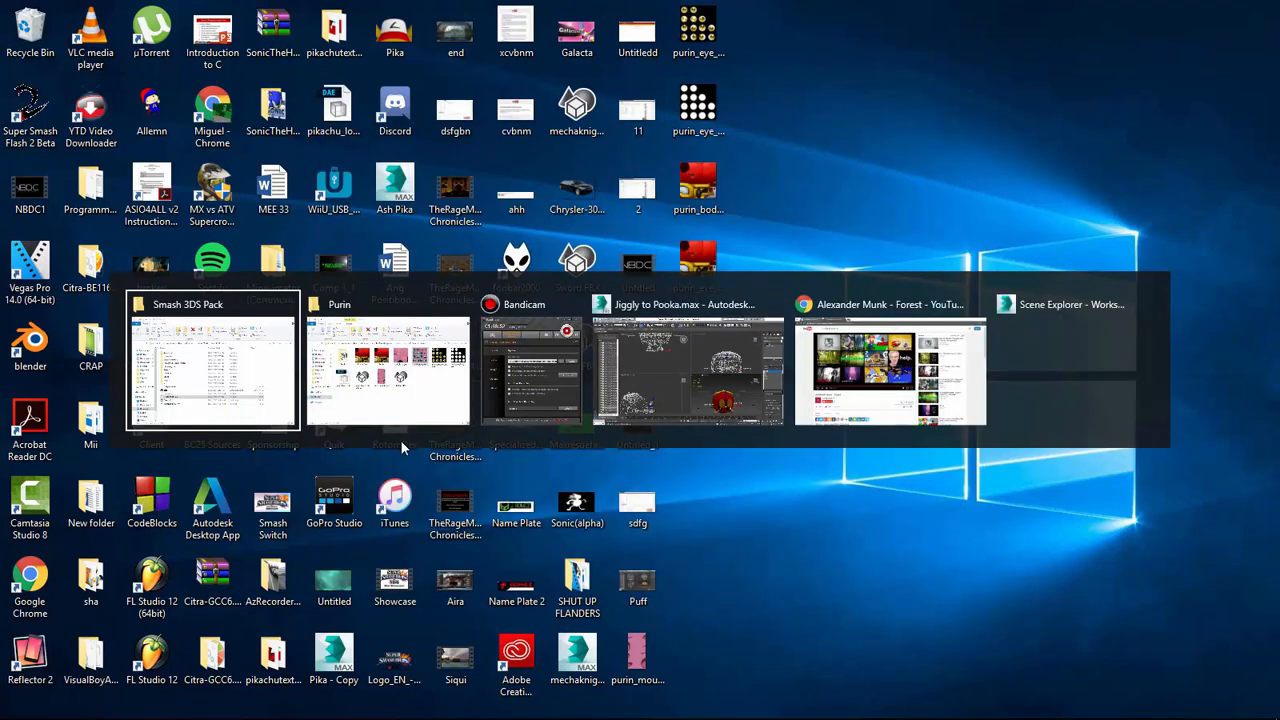
pyautogui.click(360, 356)
pyautogui.press('BackSpace')
pyautogui.press('BackSpace')
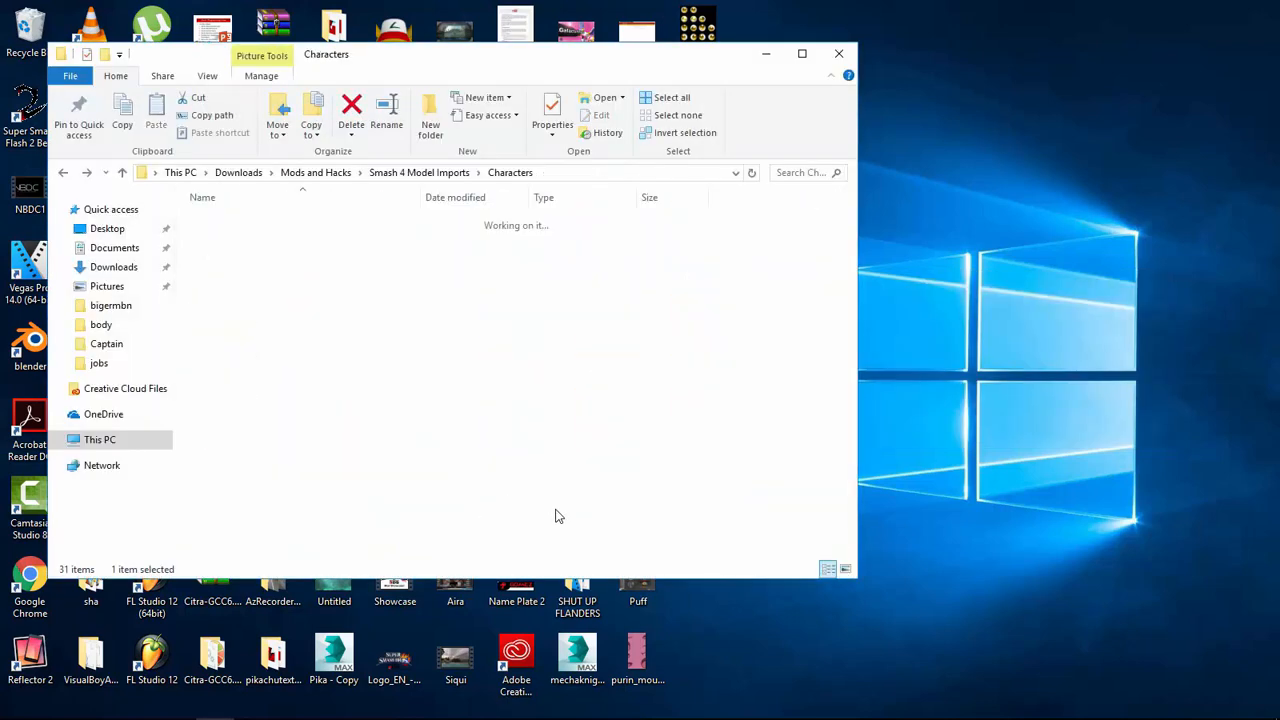
pyautogui.press('Down')
pyautogui.press('Return')
pyautogui.hotkey('ctrl', 'v')
pyautogui.press('BackSpace')
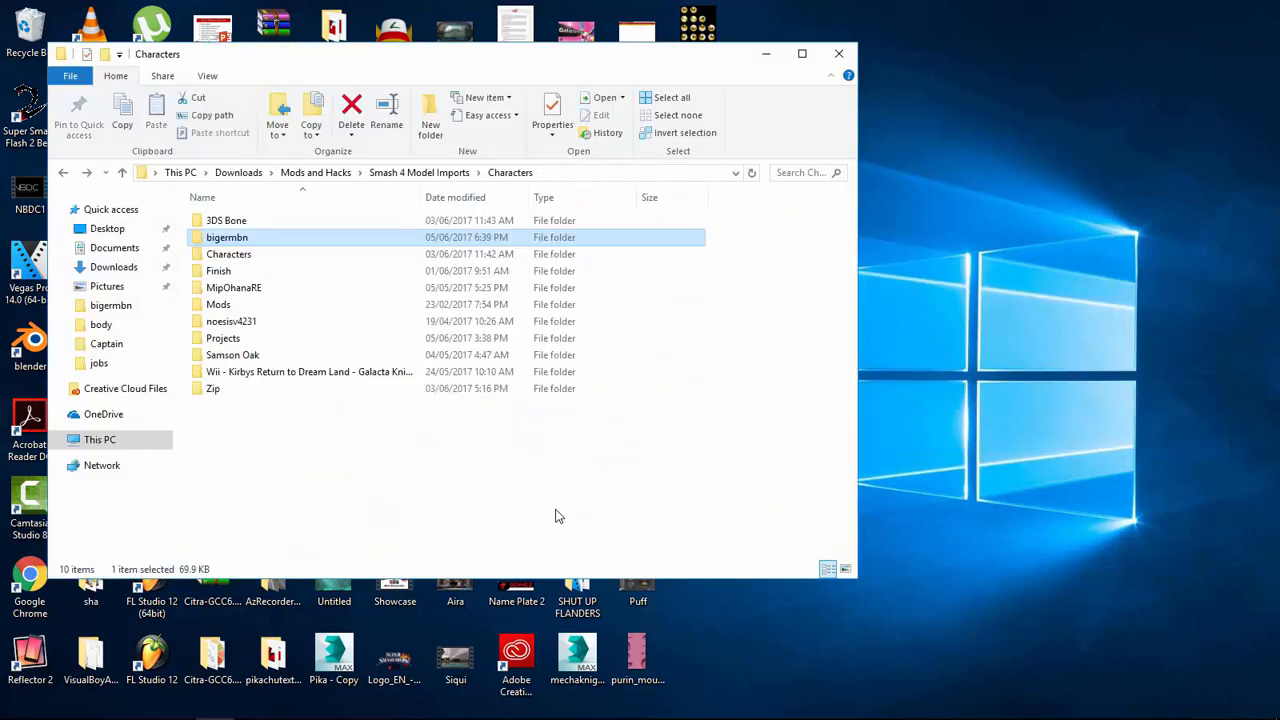
# Launch the Ohana3DS version stored in the MipOhanaRE folder and return to the Characters folder.
pyautogui.press('Down')
pyautogui.press('Down')
pyautogui.press('Return')
pyautogui.press('o')
pyautogui.press('Return')
pyautogui.press('BackSpace')
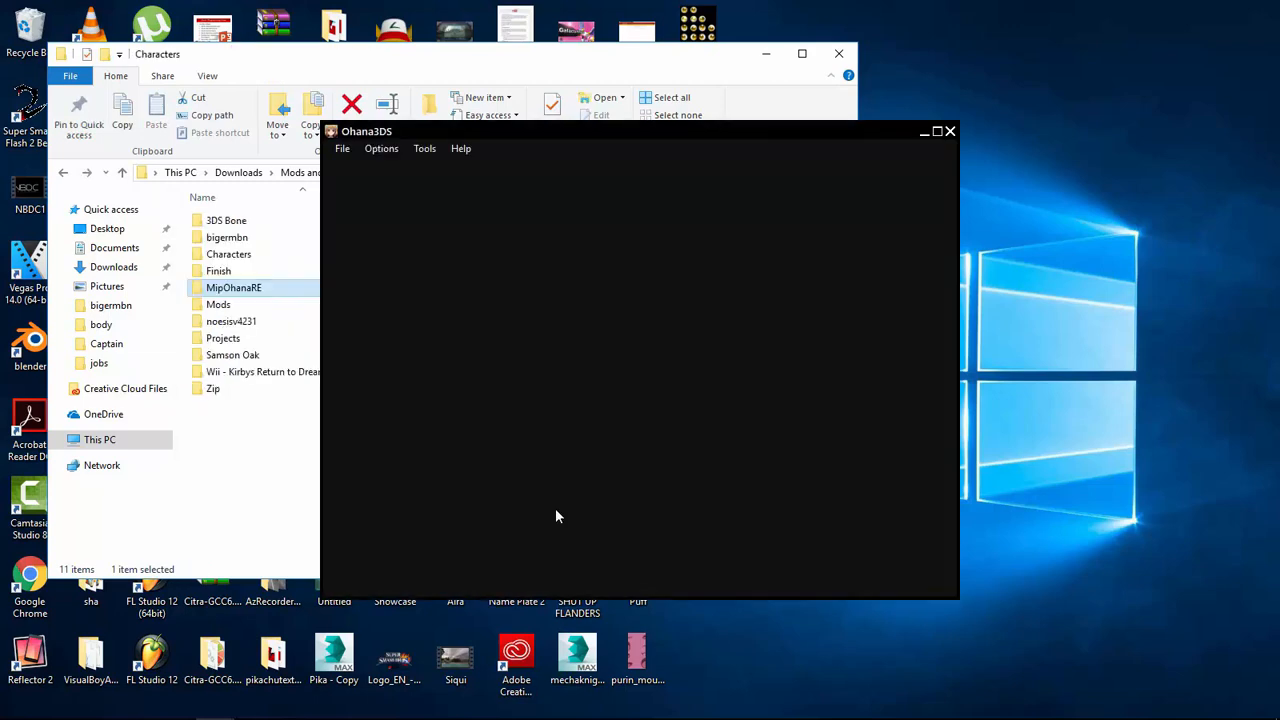
# Load normal.mbn from the bigermbn folder into Ohana3DS to preview the retextured Pooka model.
pyautogui.press('Up')
pyautogui.press('Up')
pyautogui.press('Up')
pyautogui.press('Return')
pyautogui.click(252, 372)
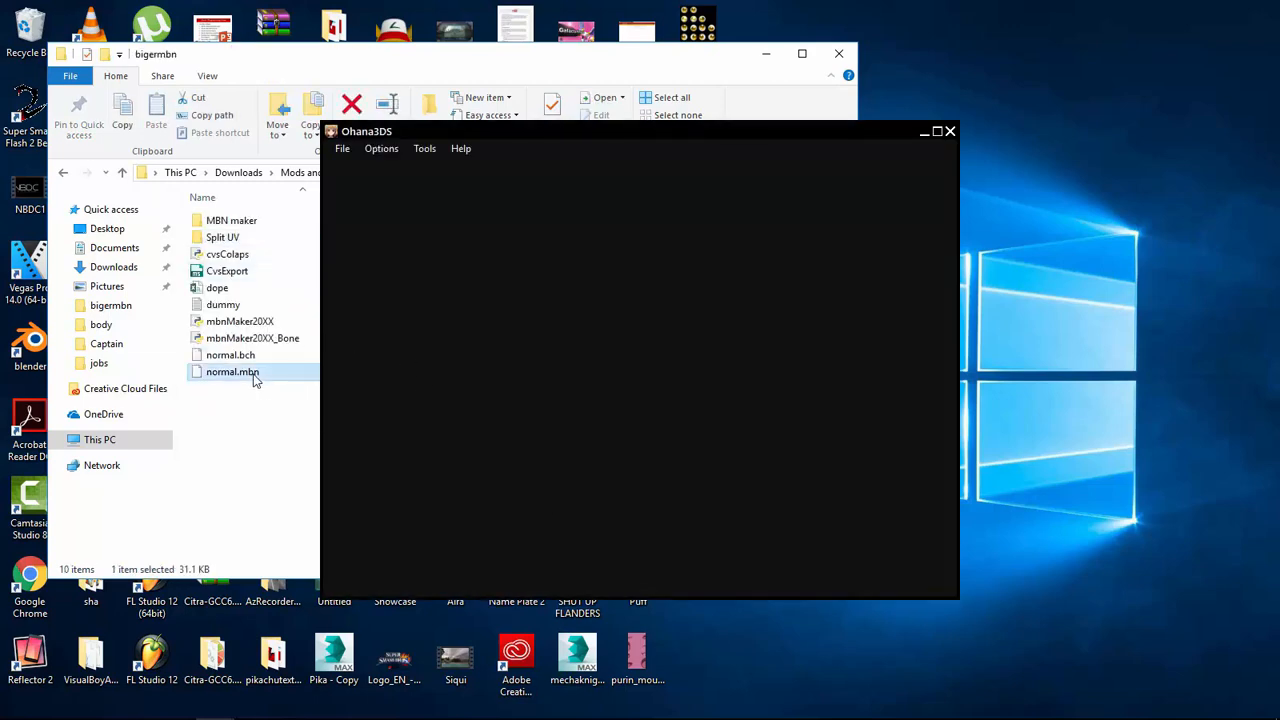
pyautogui.moveTo(232, 382); pyautogui.dragTo(725, 357)
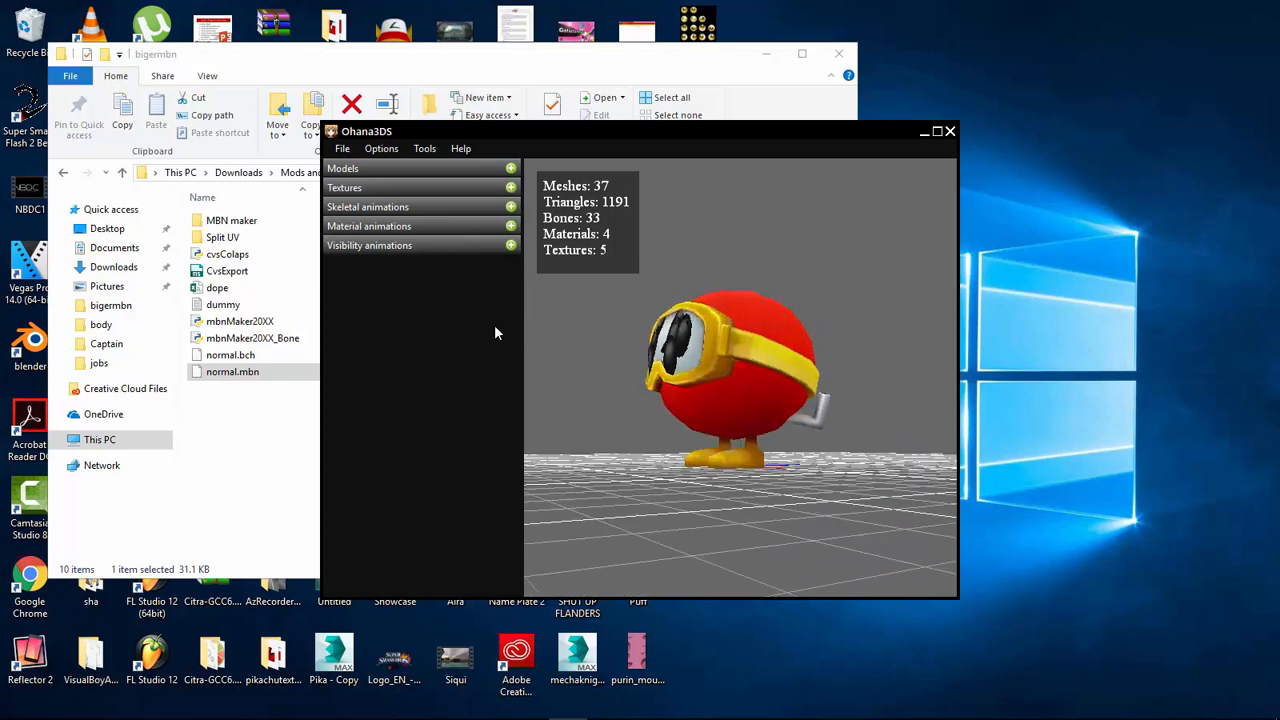
# Clear the desktop of the leftover purin body, eye and mouth texture files.
pyautogui.click(766, 55)
pyautogui.click(950, 132)
pyautogui.moveTo(775, 7); pyautogui.dragTo(697, 345)
pyautogui.keyDown('ctrl'); pyautogui.moveTo(676, 664); pyautogui.dragTo(645, 622); pyautogui.keyUp('ctrl')
pyautogui.press('Delete')
pyautogui.press('Return')
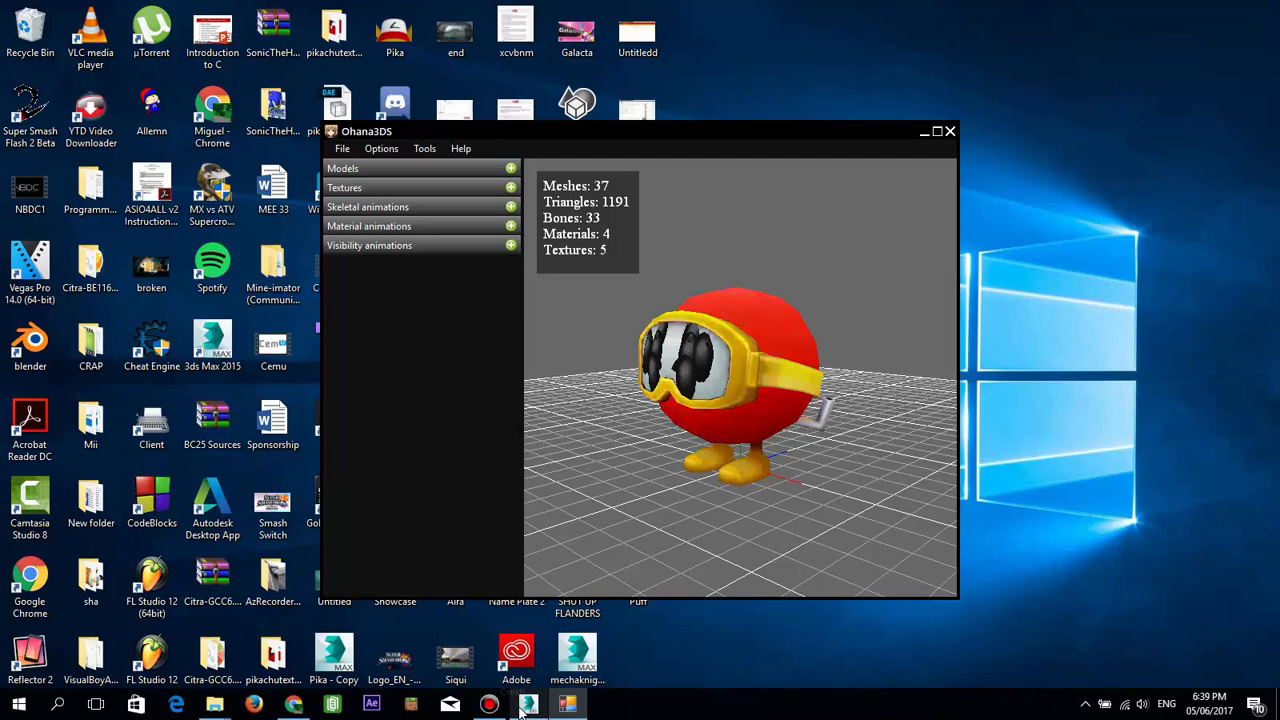
# Switch to Chrome, search YouTube for "smash bros rigging" and look through the listed rigging tutorials.
pyautogui.click(293, 704)
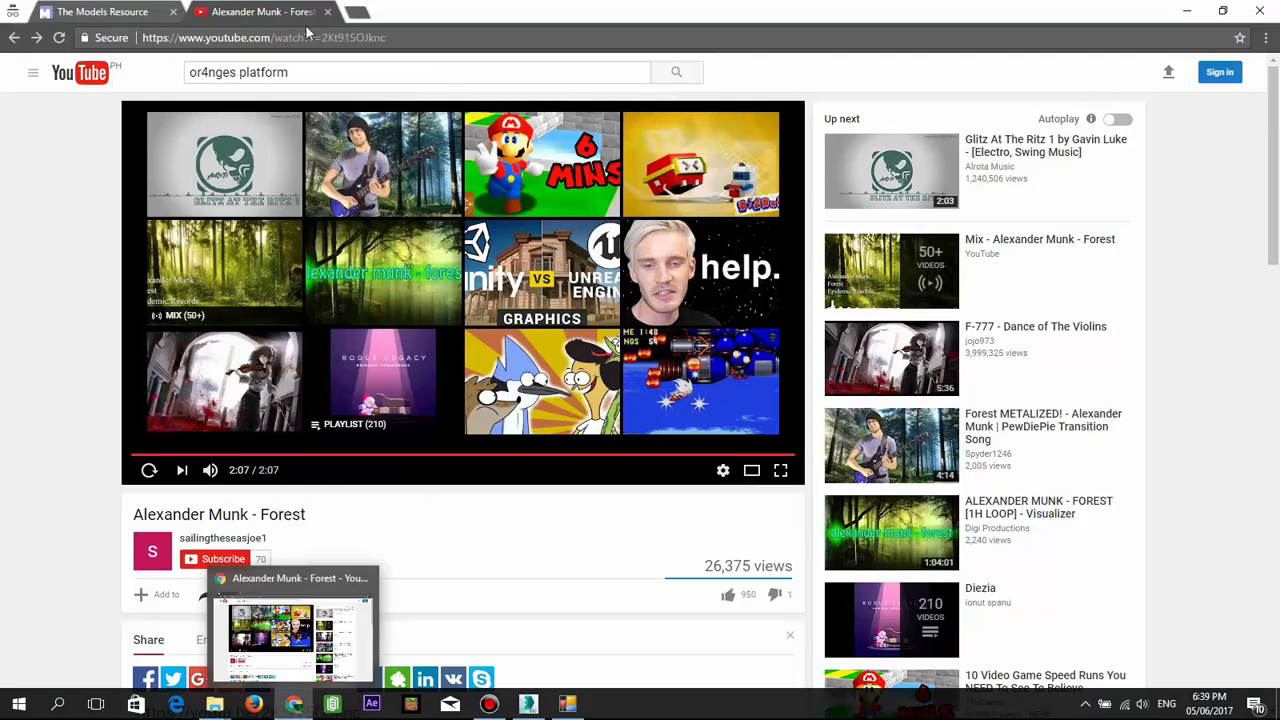
pyautogui.moveTo(290, 73); pyautogui.dragTo(176, 77)
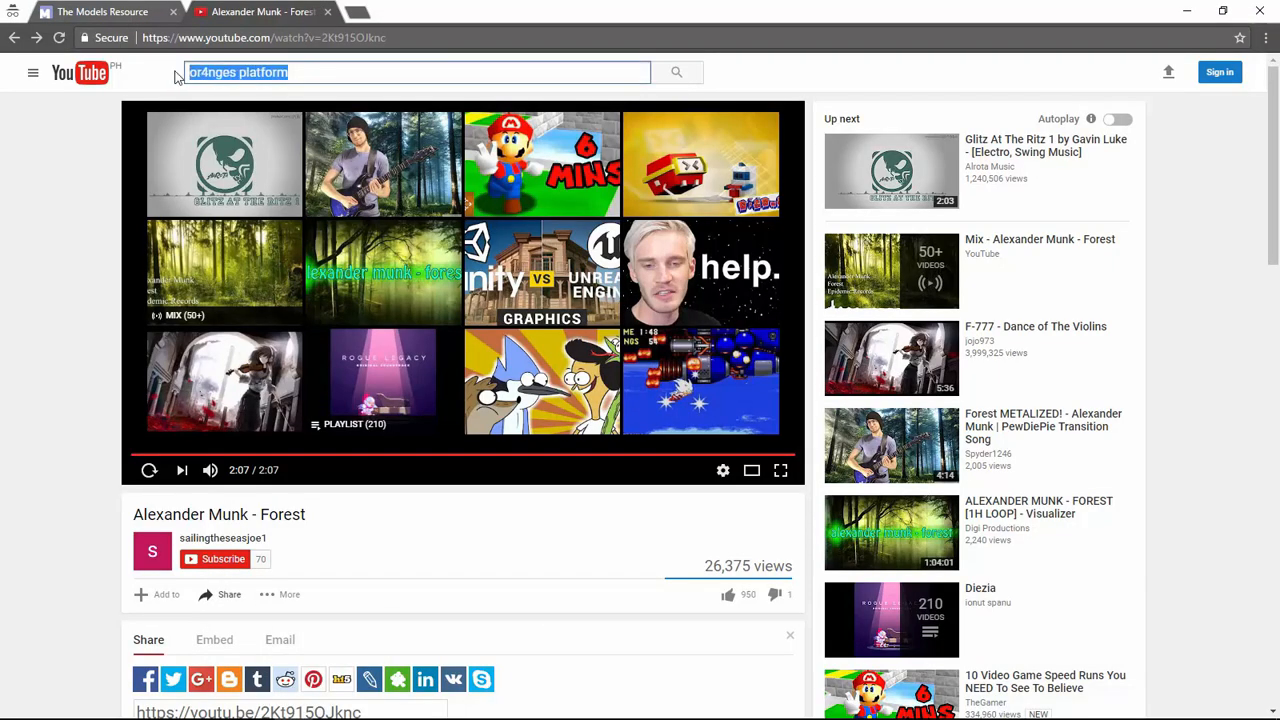
pyautogui.write('smash bros')
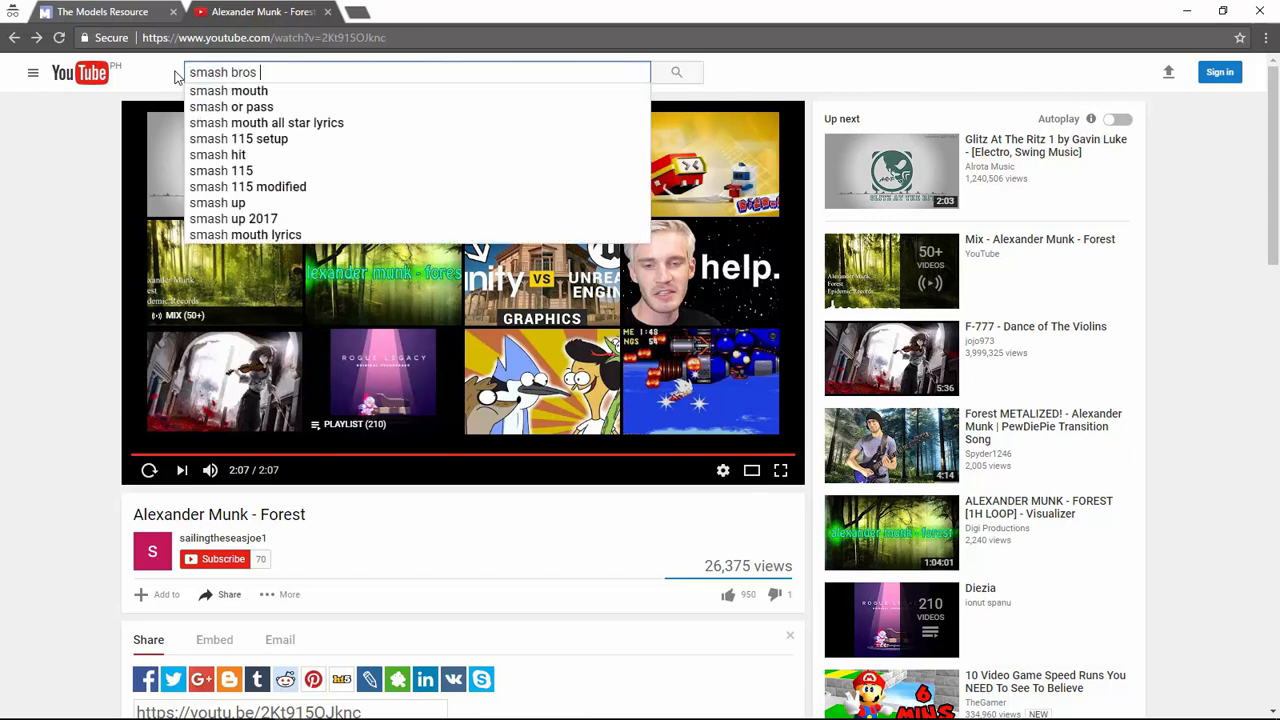
pyautogui.write('rigging')
pyautogui.press('Return')
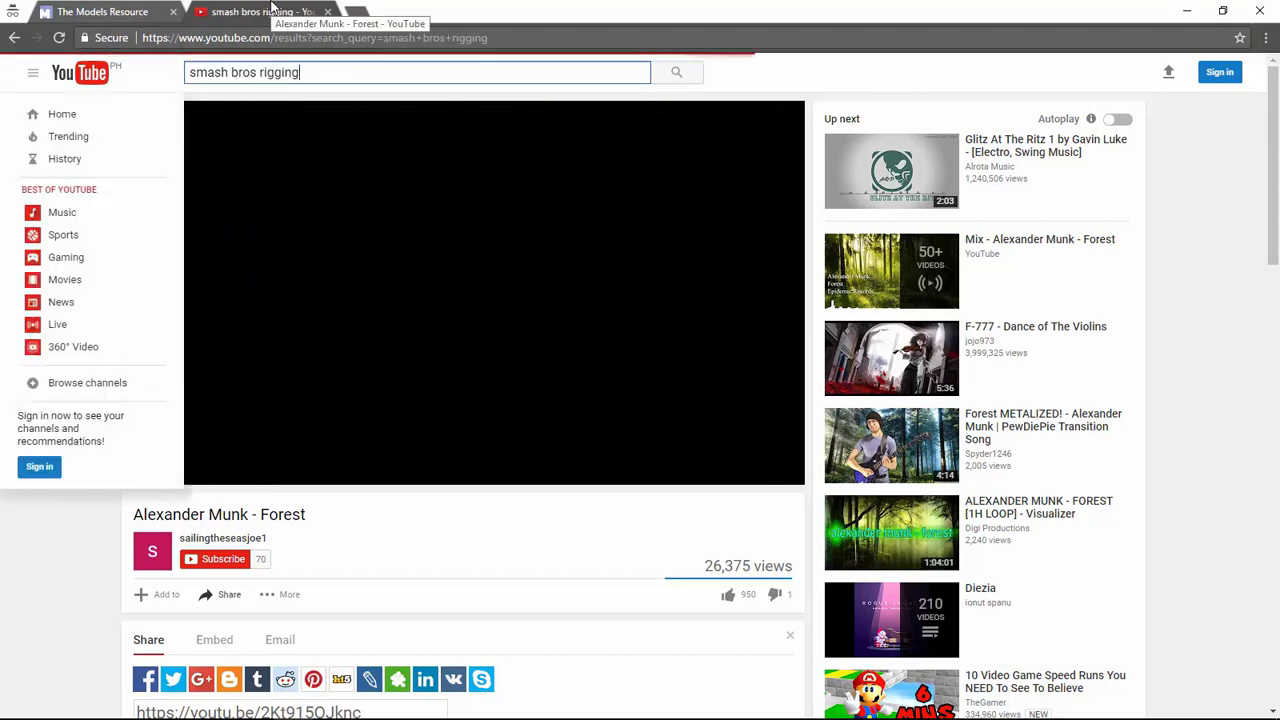
pyautogui.scroll(-3, 800, 217)
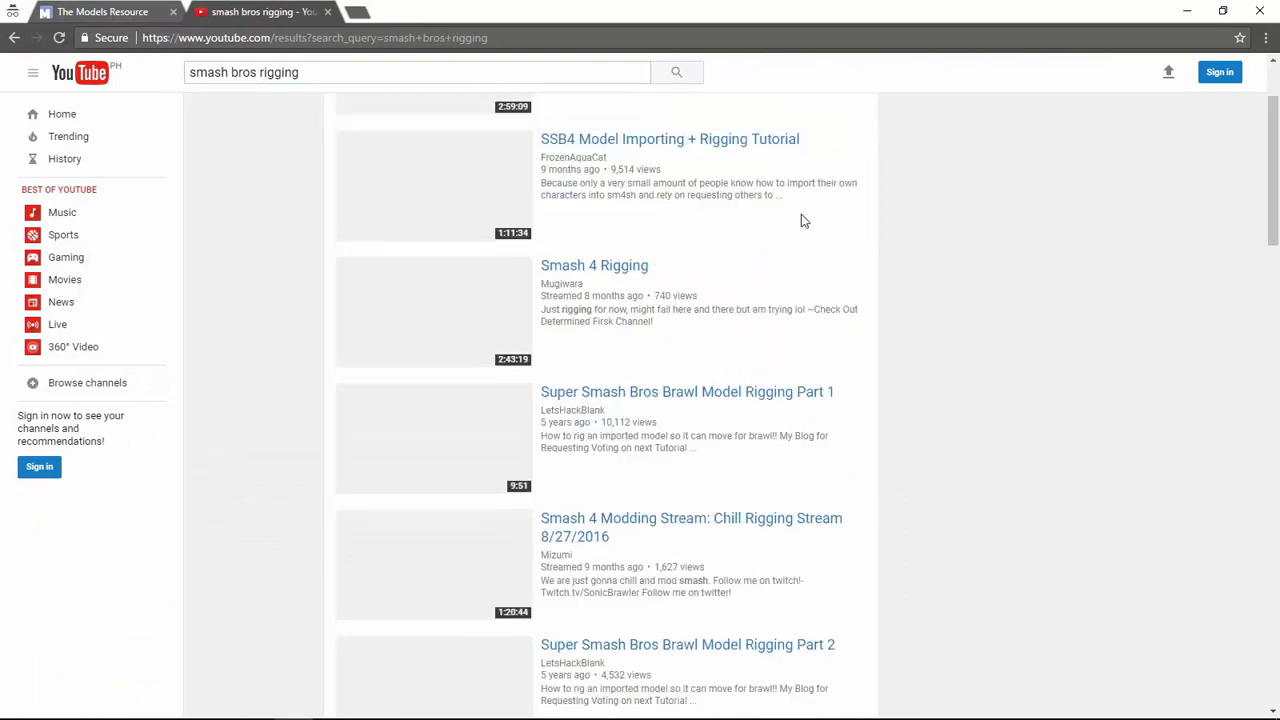
pyautogui.scroll(2, 1180, 350)
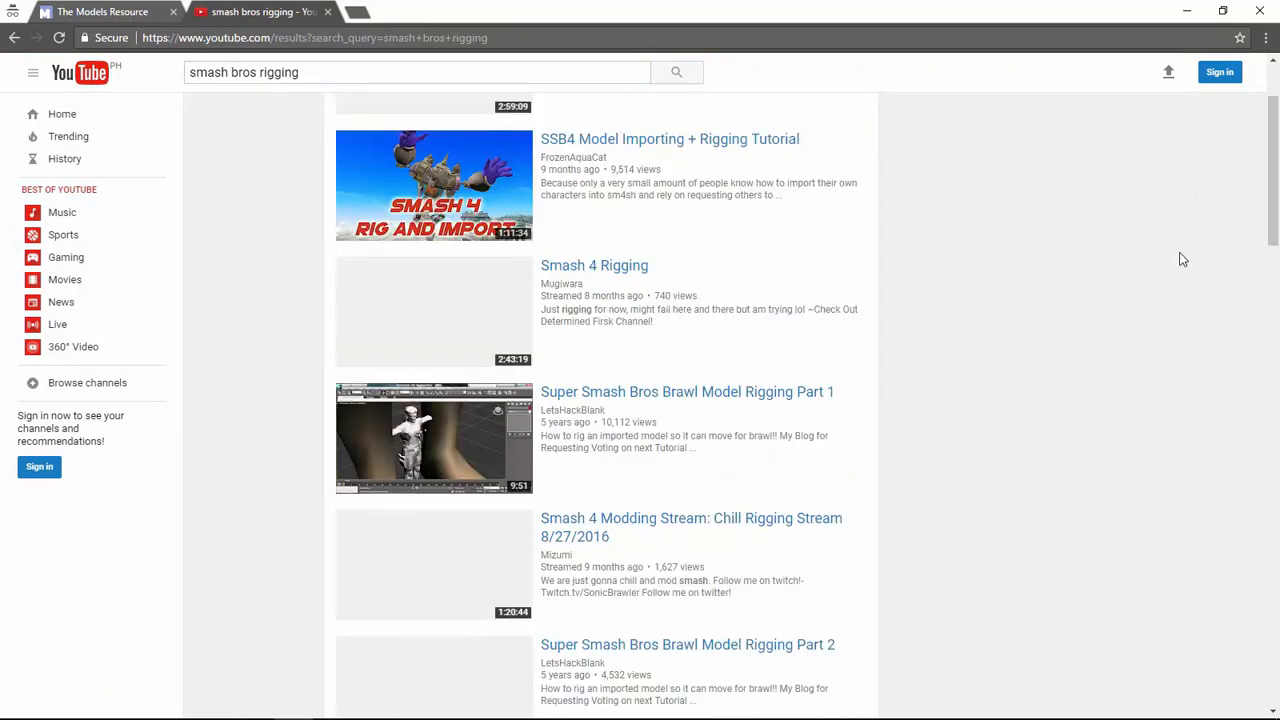
pyautogui.scroll(2, 894, 352)
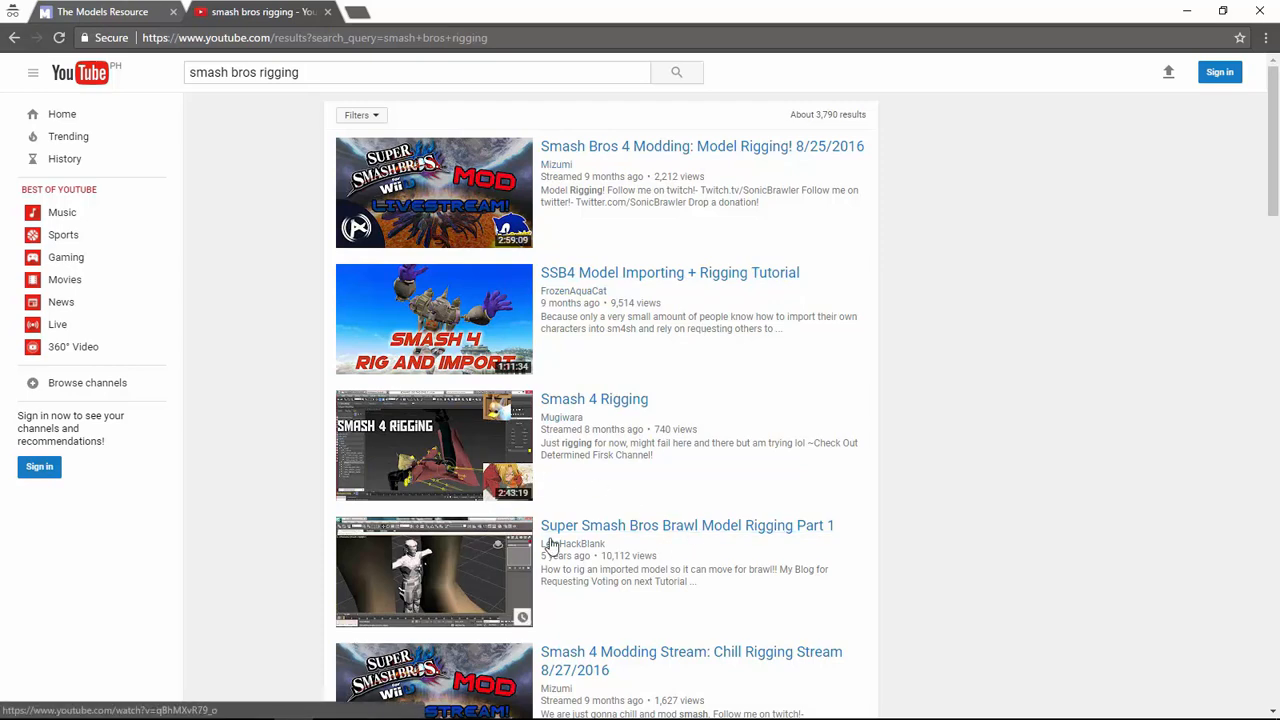
pyautogui.scroll(-5, 943, 491)
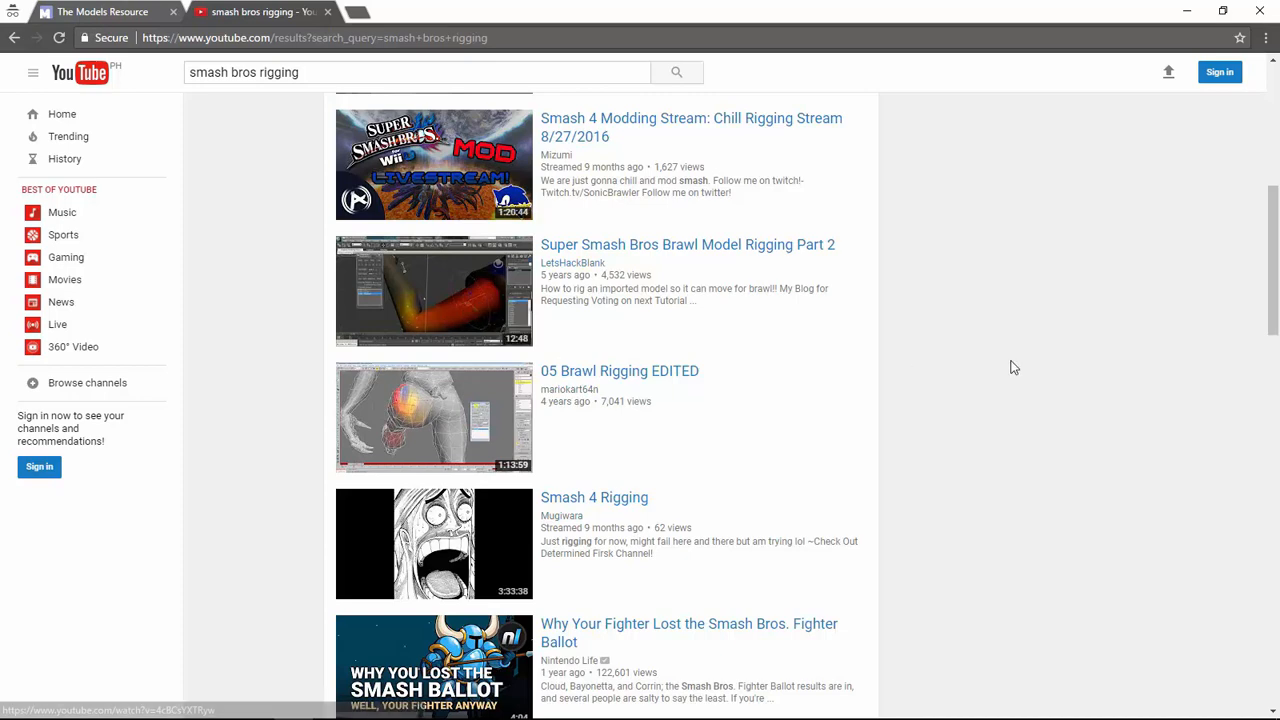
pyautogui.hotkey('alt', 'Tab')
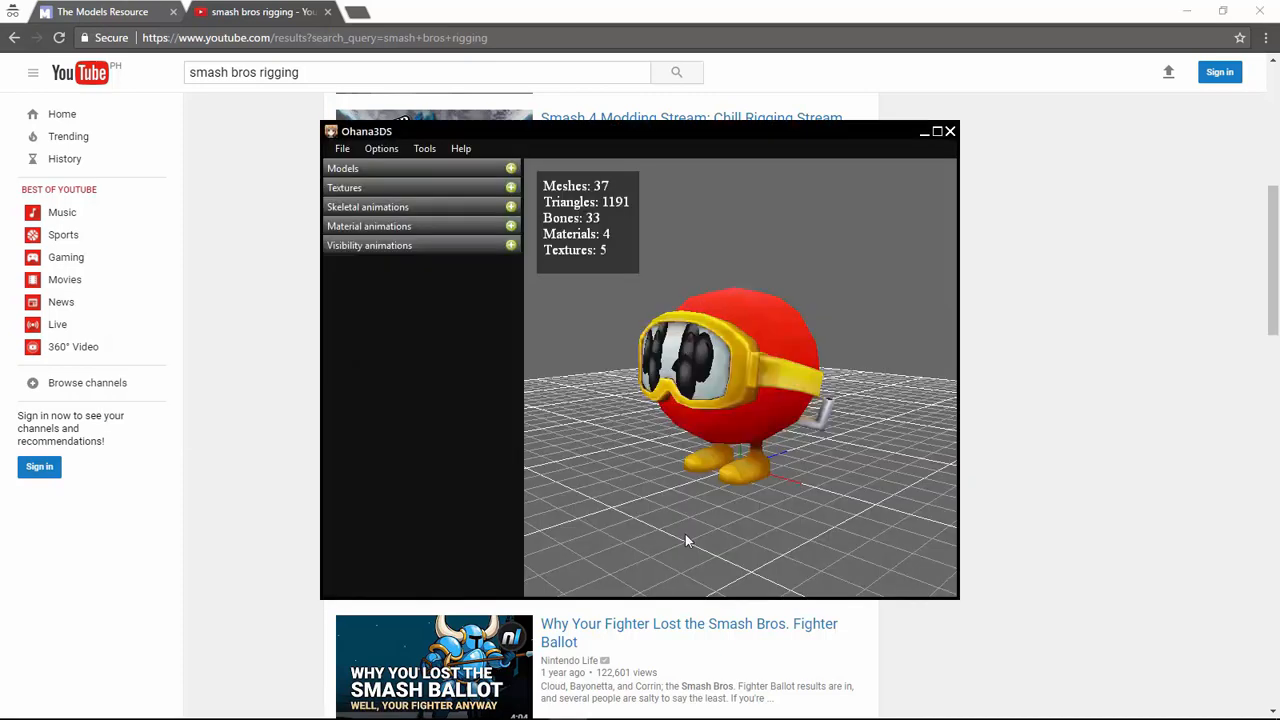
pyautogui.hotkey('alt', 'Tab')
pyautogui.hotkey('alt', 'Tab')
pyautogui.hotkey('alt', 'Tab')
pyautogui.hotkey('alt', 'Tab')
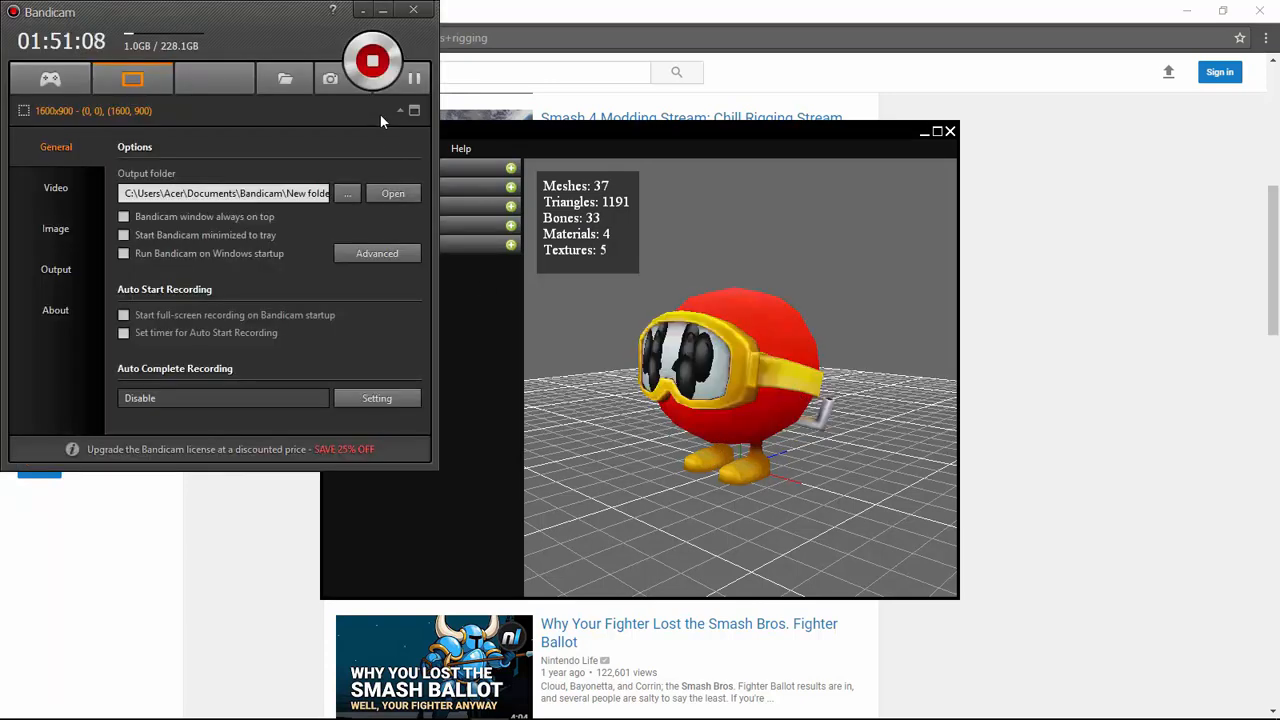